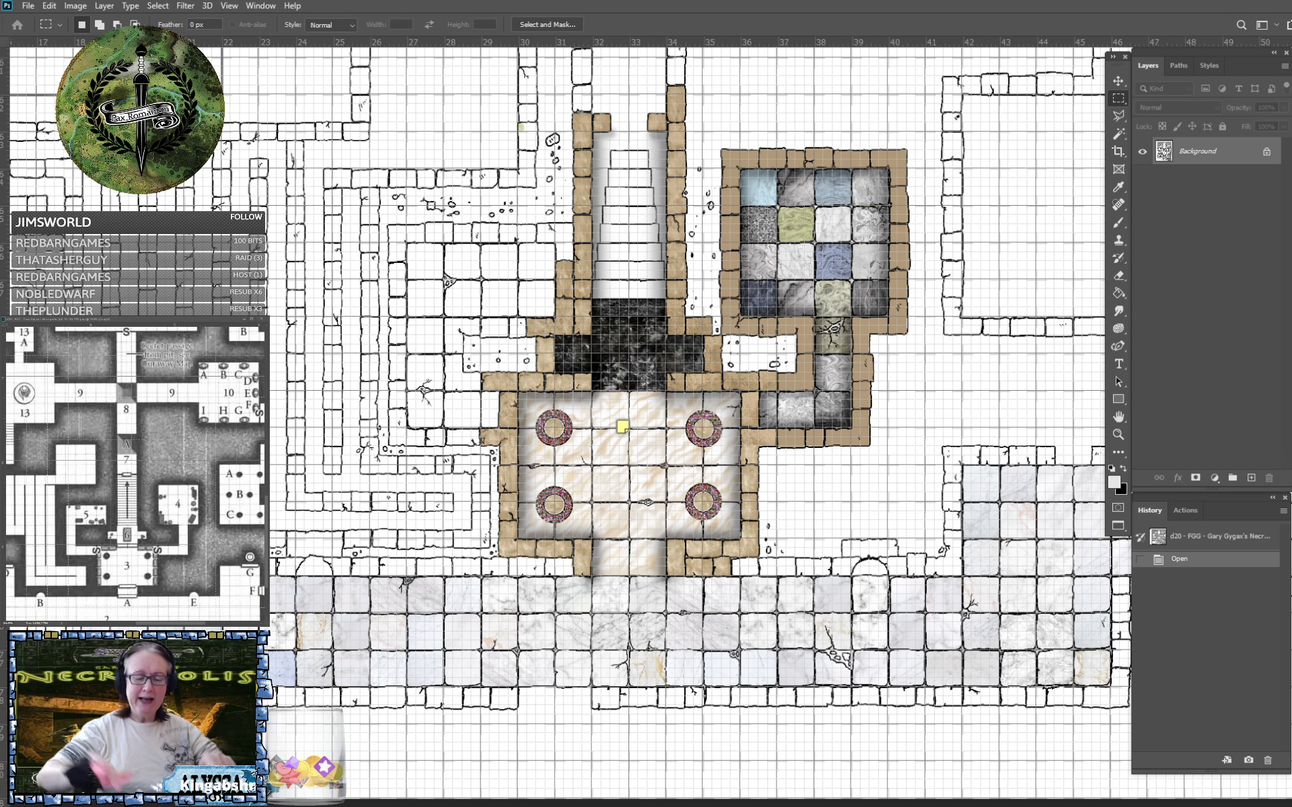
On the UNDER FLOOR COLORING layer, brush the corridor's middle-row marble tile between ruler marks 22 and 23 with olive colour b8b895.
drag(519, 643, 479, 656)
scroll(479, 656, up, 6)
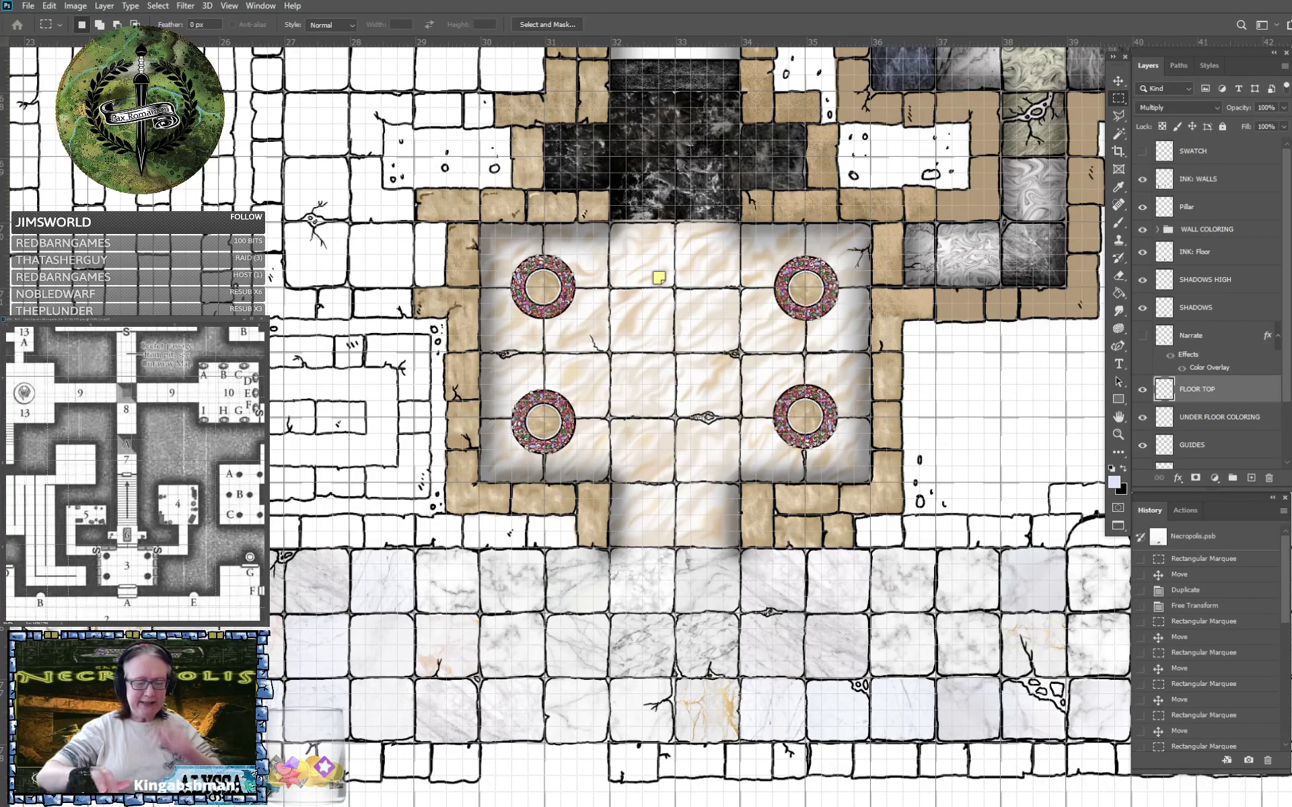
scroll(690, 727, up, 3)
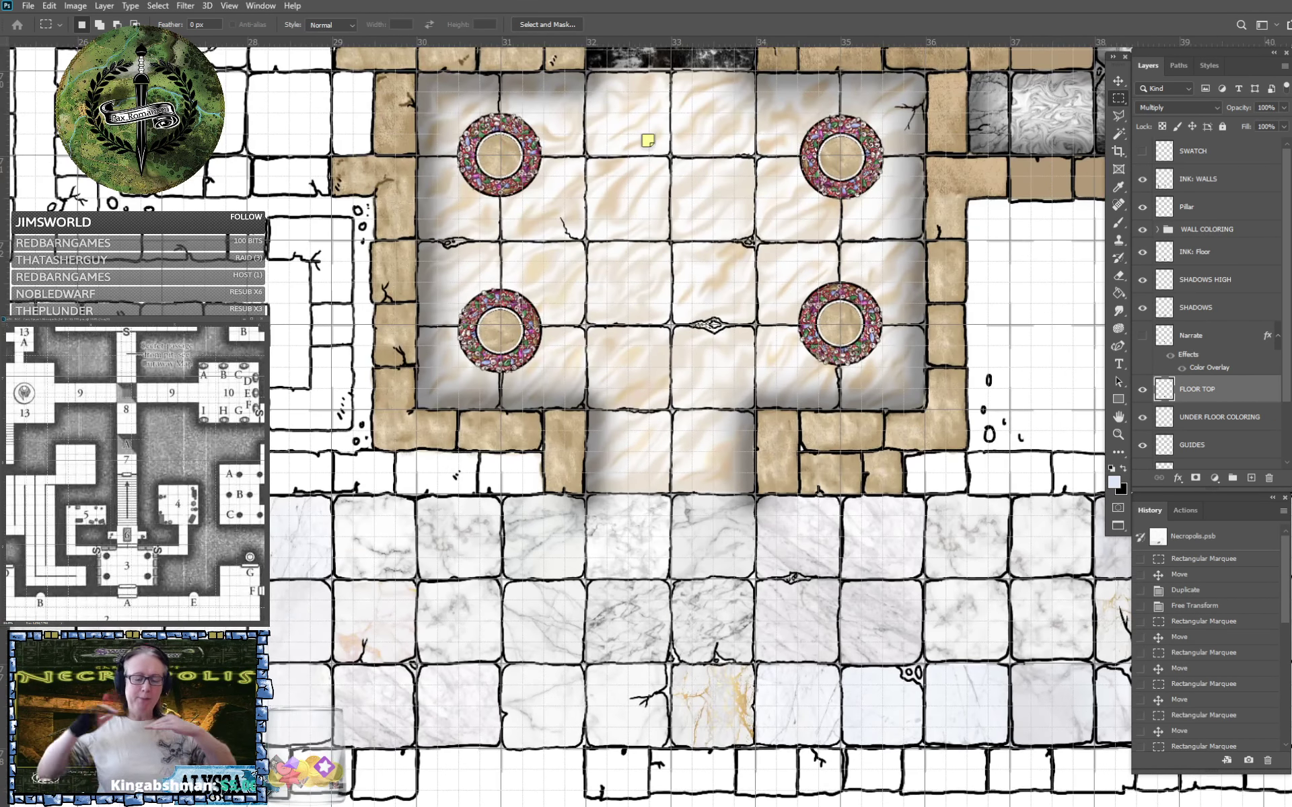
drag(404, 605, 1029, 562)
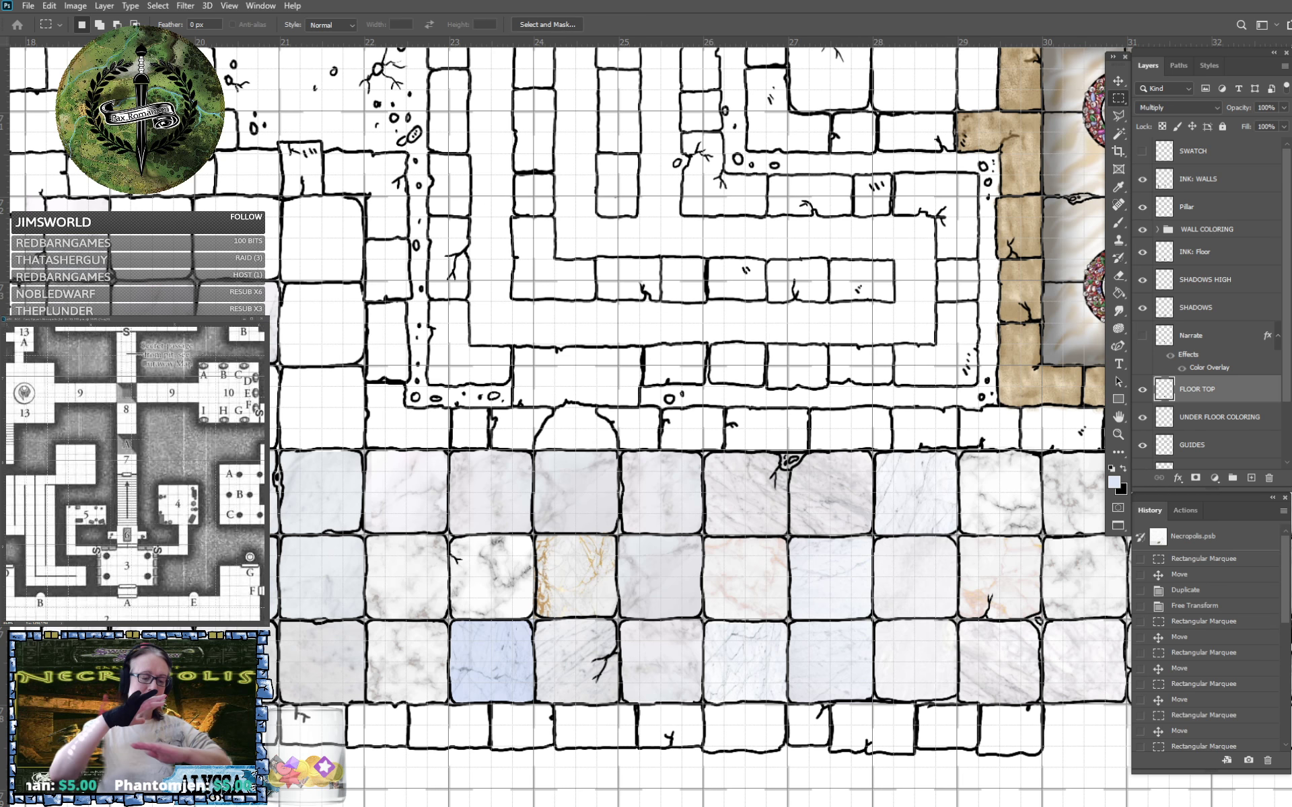
drag(605, 471, 674, 466)
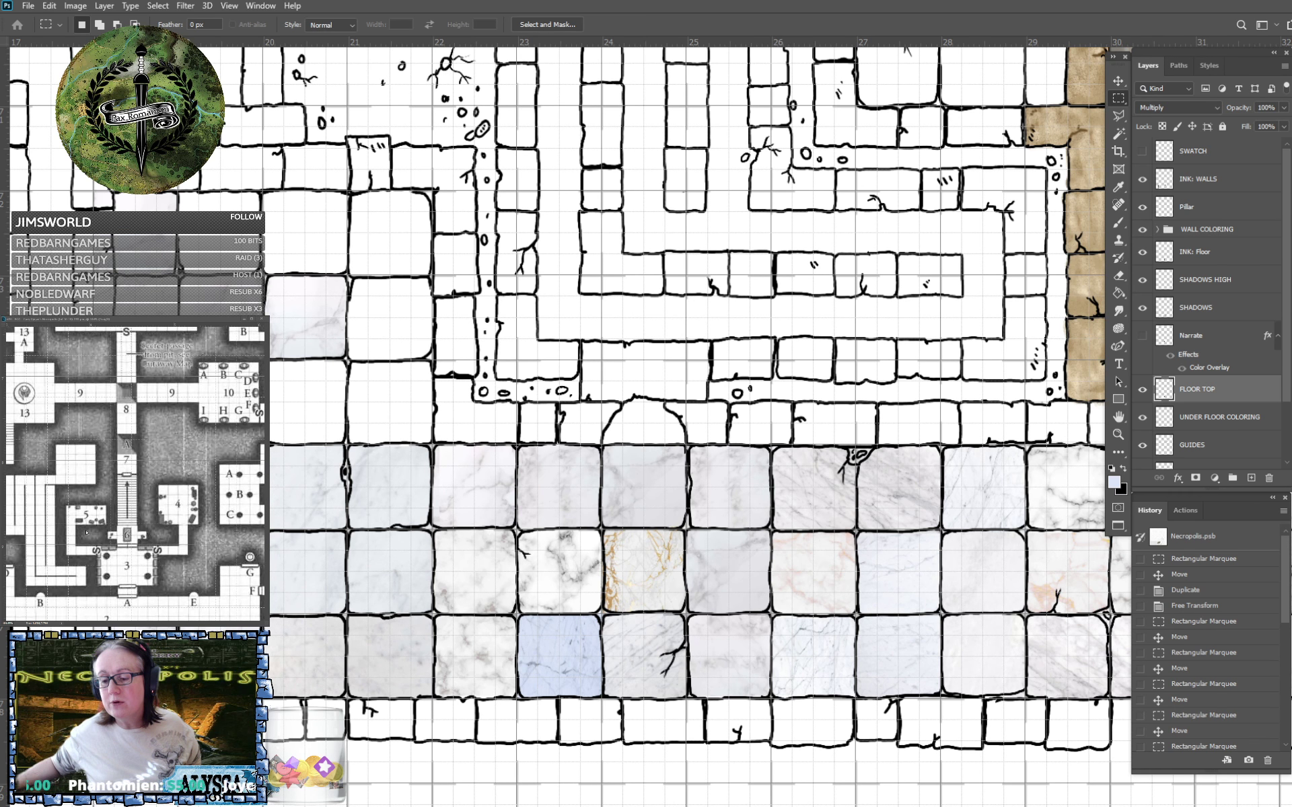
click(1229, 421)
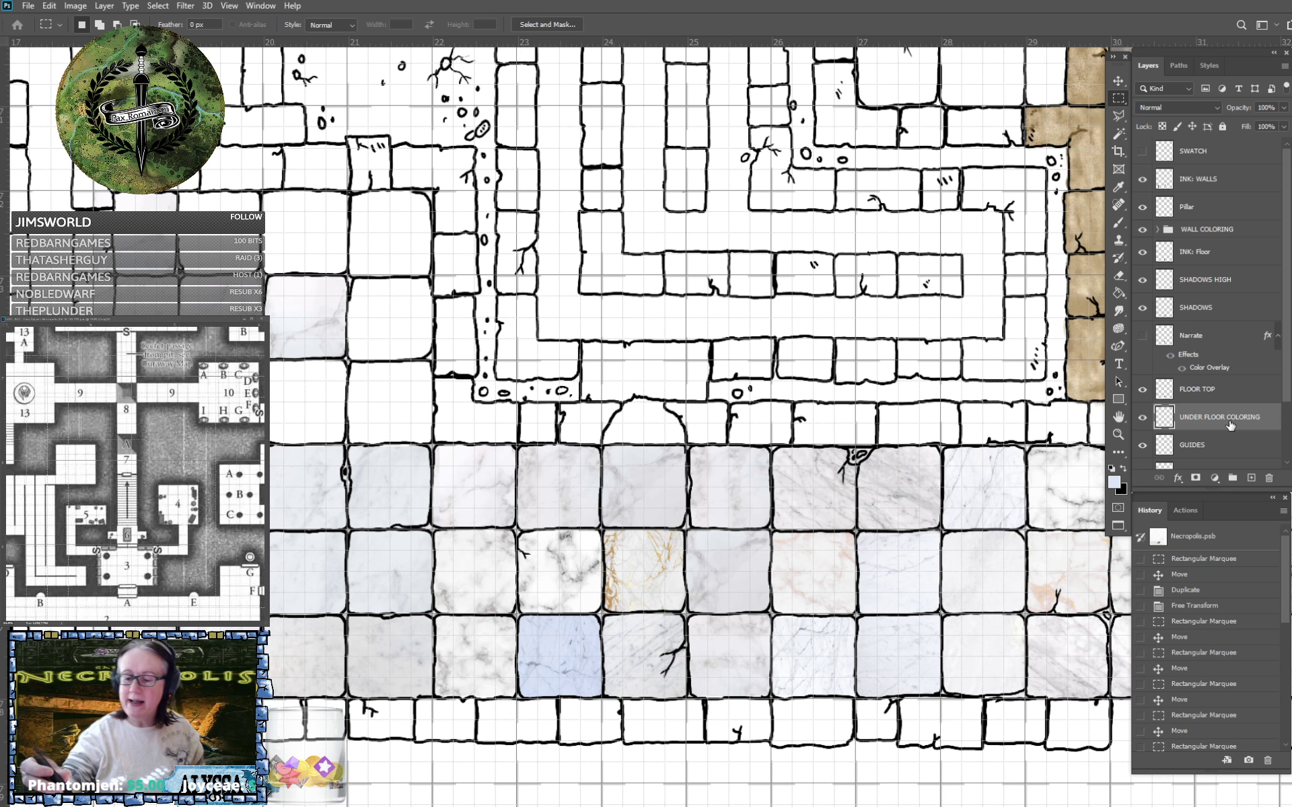
click(1114, 482)
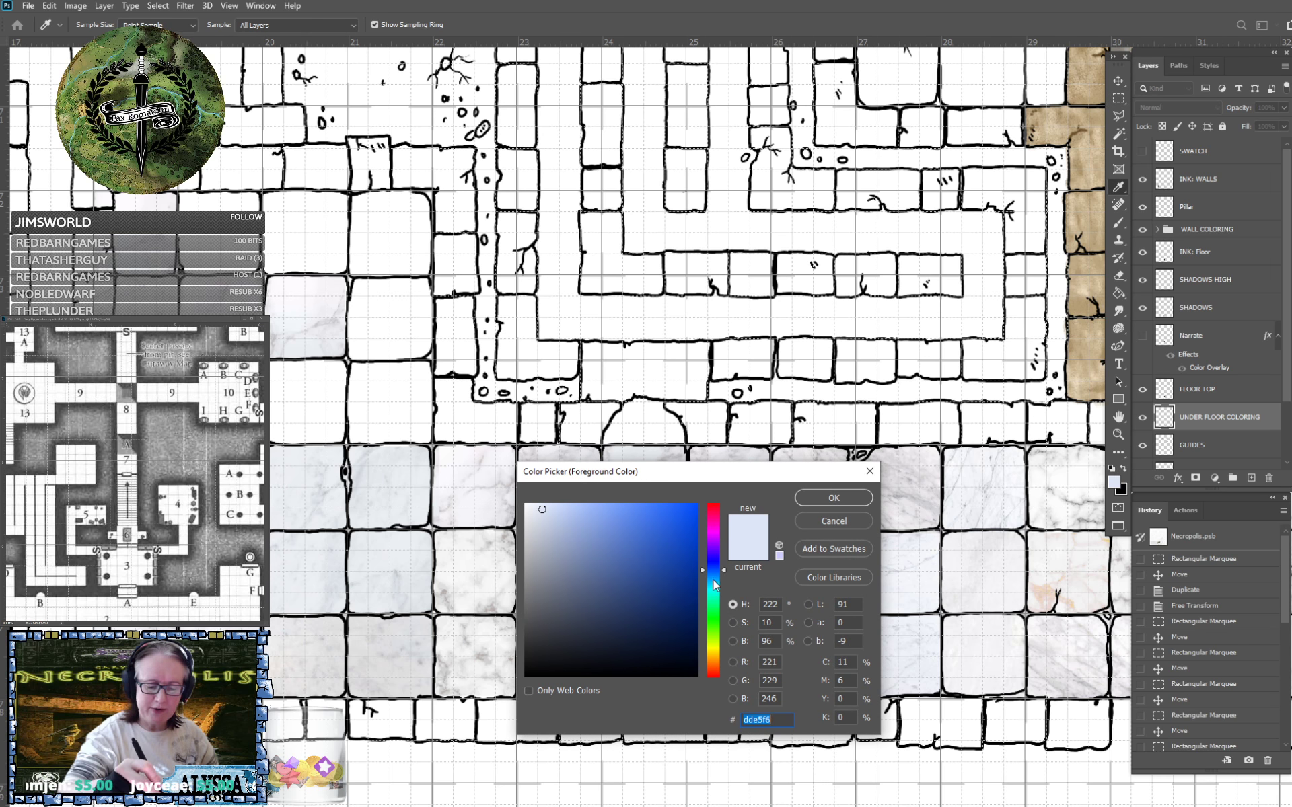
drag(714, 584, 708, 651)
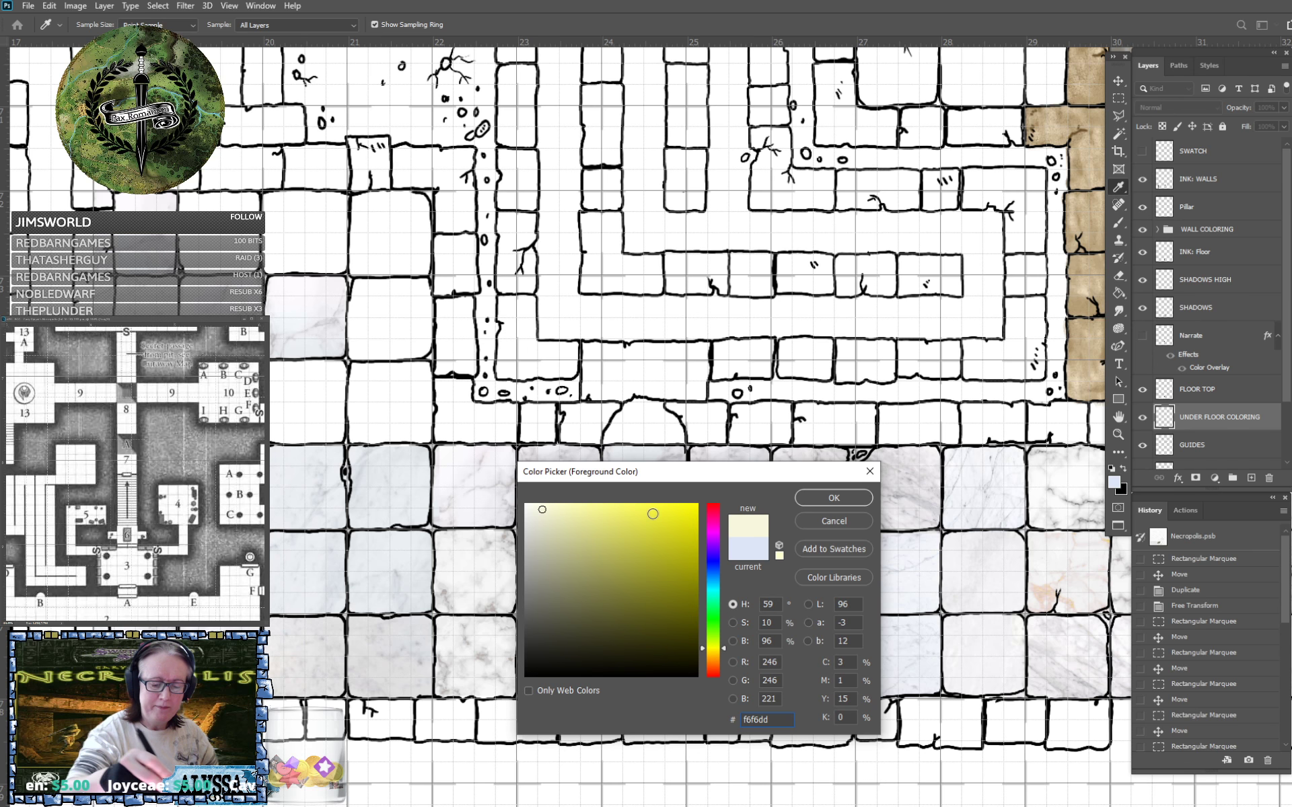
click(554, 552)
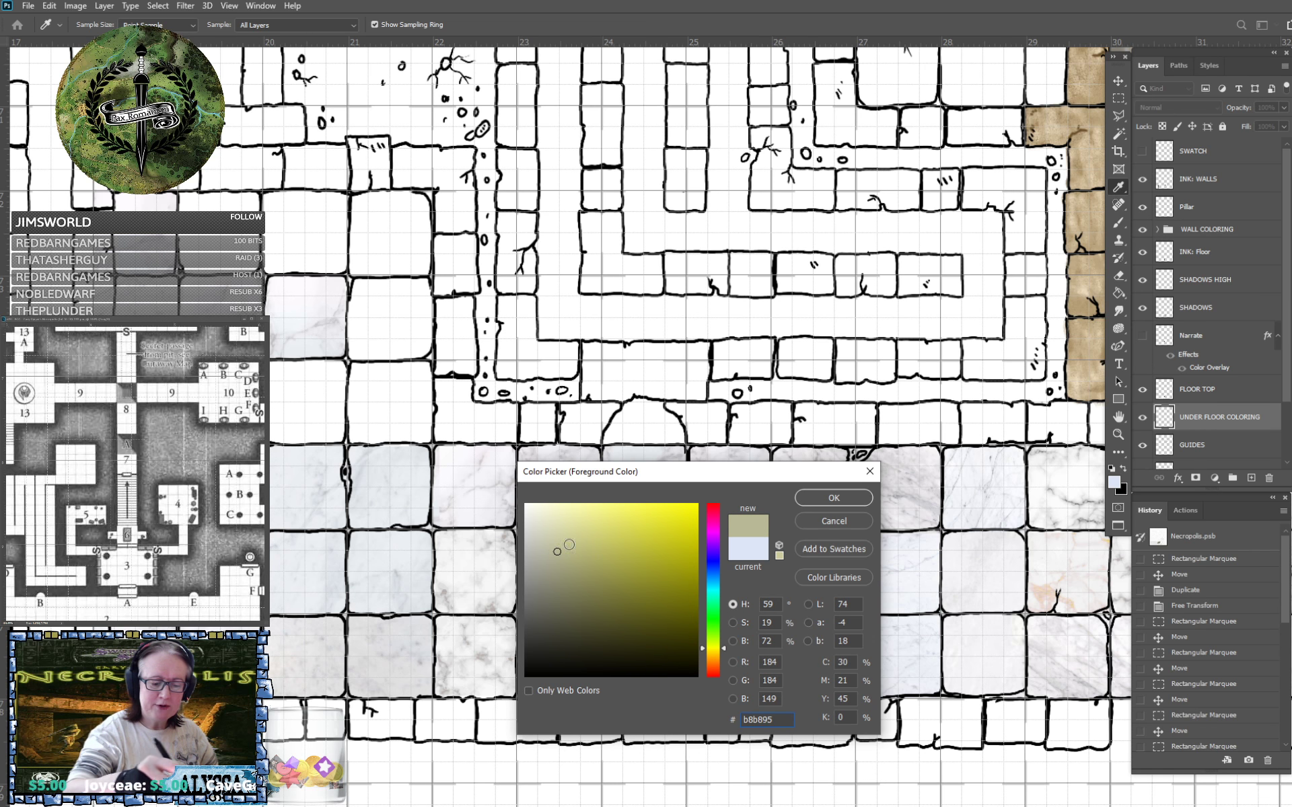
click(825, 500)
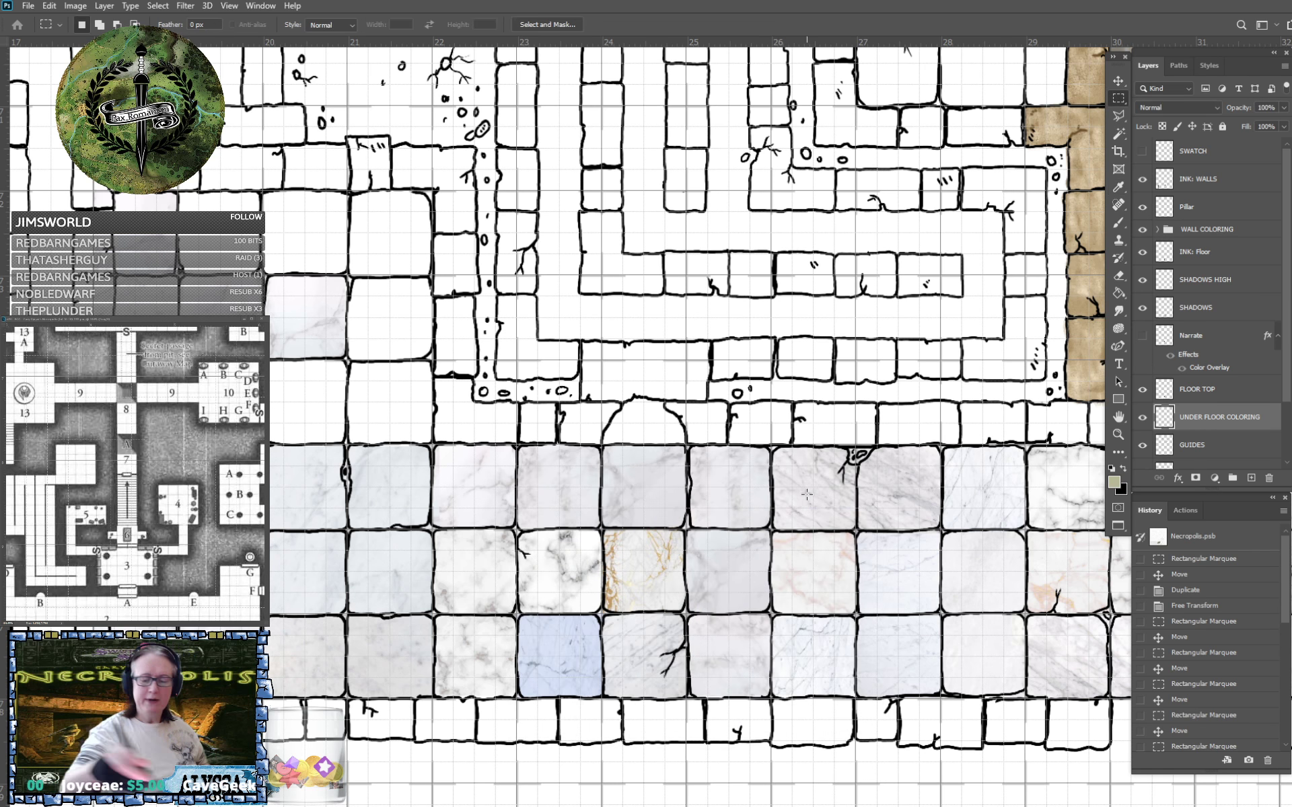
click(1123, 226)
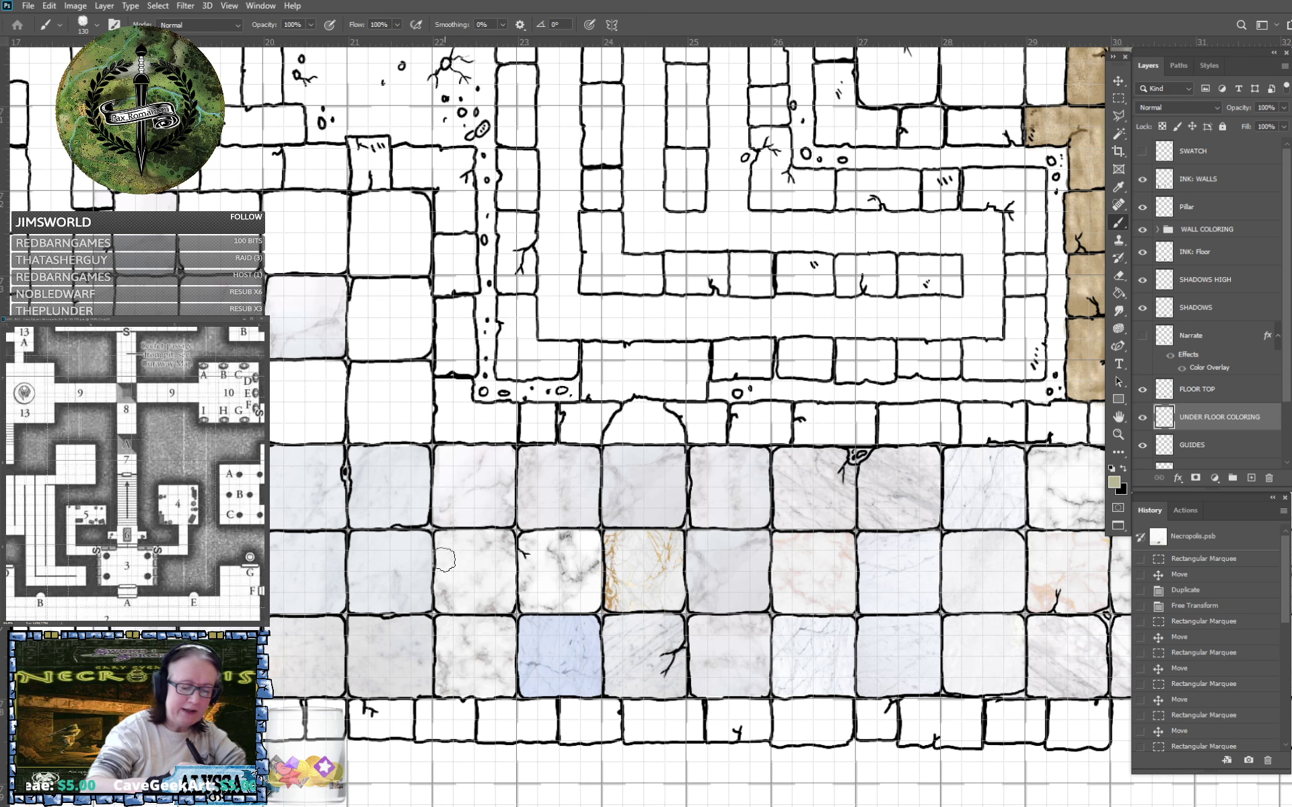
mouse_move(444, 569)
mouse_down()
mouse_move(446, 611)
mouse_move(478, 606)
mouse_move(465, 602)
mouse_move(478, 588)
mouse_move(489, 606)
mouse_move(508, 603)
mouse_move(507, 537)
mouse_move(444, 537)
mouse_move(439, 591)
mouse_move(445, 548)
mouse_move(449, 582)
mouse_move(461, 589)
mouse_move(469, 547)
mouse_move(494, 587)
mouse_move(500, 547)
mouse_move(489, 556)
mouse_move(512, 542)
mouse_up()
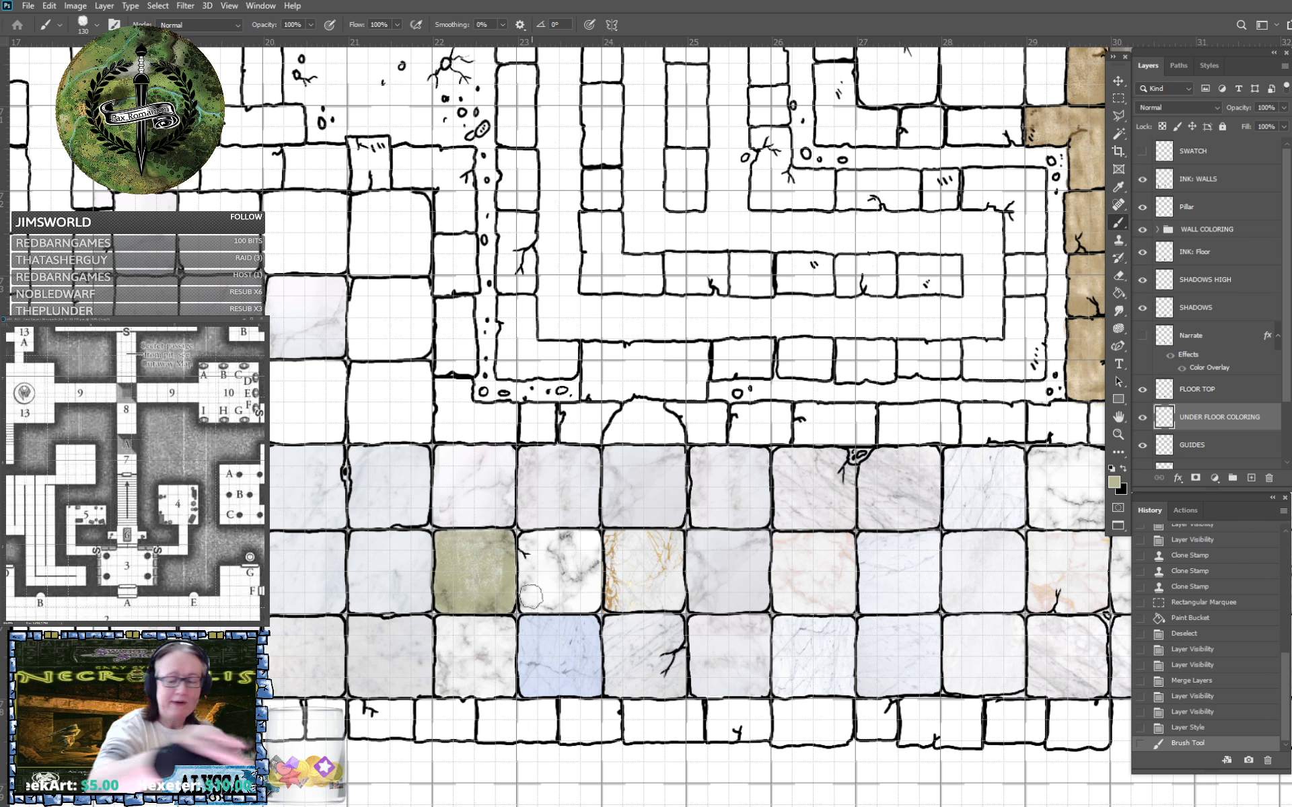
Lighten the foreground colour to a pale yellow and brush over the same olive corridor tile again.
click(1113, 482)
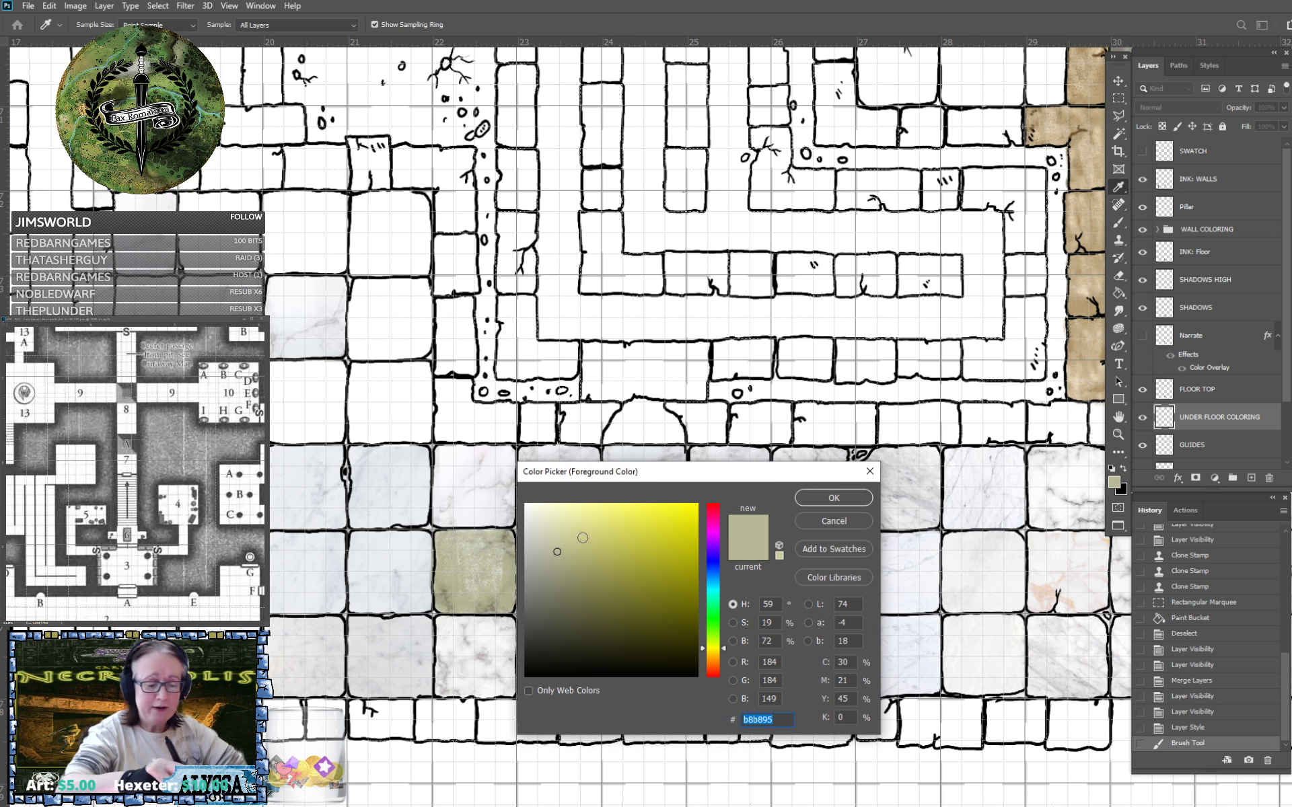
drag(568, 526, 551, 509)
click(833, 498)
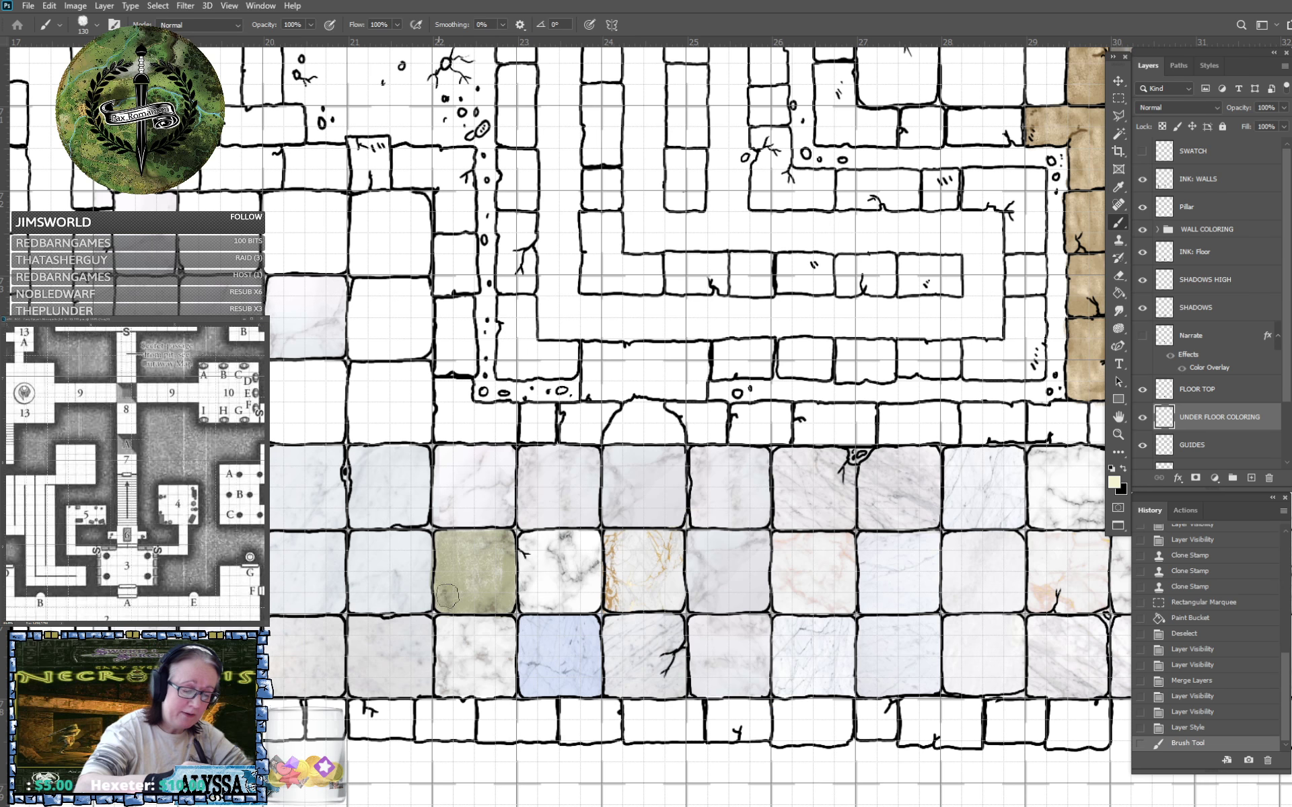
mouse_move(466, 593)
mouse_down()
mouse_move(443, 570)
mouse_move(459, 566)
mouse_move(474, 585)
mouse_move(445, 537)
mouse_move(484, 567)
mouse_move(475, 536)
mouse_move(500, 557)
mouse_move(505, 587)
mouse_move(479, 588)
mouse_move(492, 604)
mouse_move(481, 603)
mouse_move(503, 586)
mouse_move(505, 538)
mouse_move(508, 605)
mouse_move(462, 607)
mouse_move(447, 604)
mouse_move(513, 606)
mouse_move(501, 535)
mouse_up()
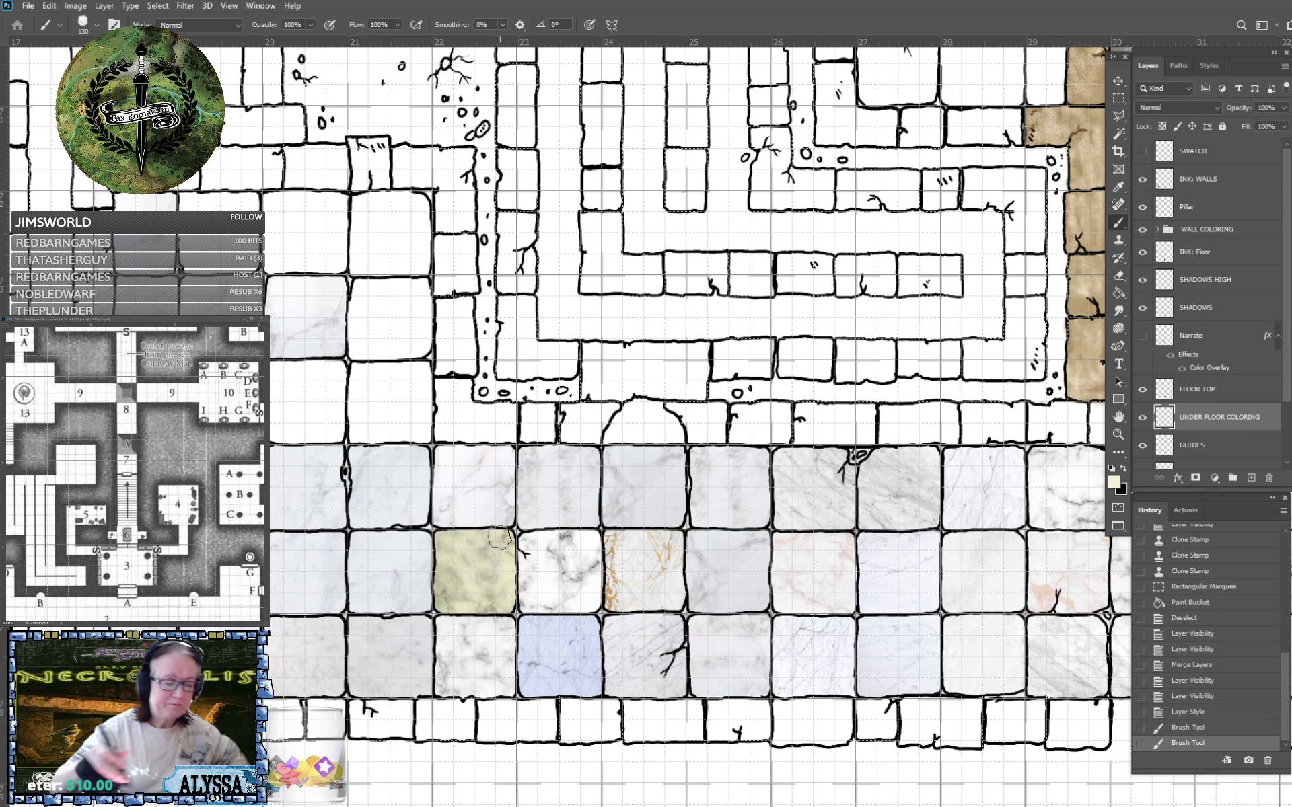
Examine the tinted tile in context, along with the marble corridor, the four-pillar hall, the staircase and the patterned side room.
key(ctrl+minus)
scroll(499, 537, down, 5)
scroll(726, 504, up, 2)
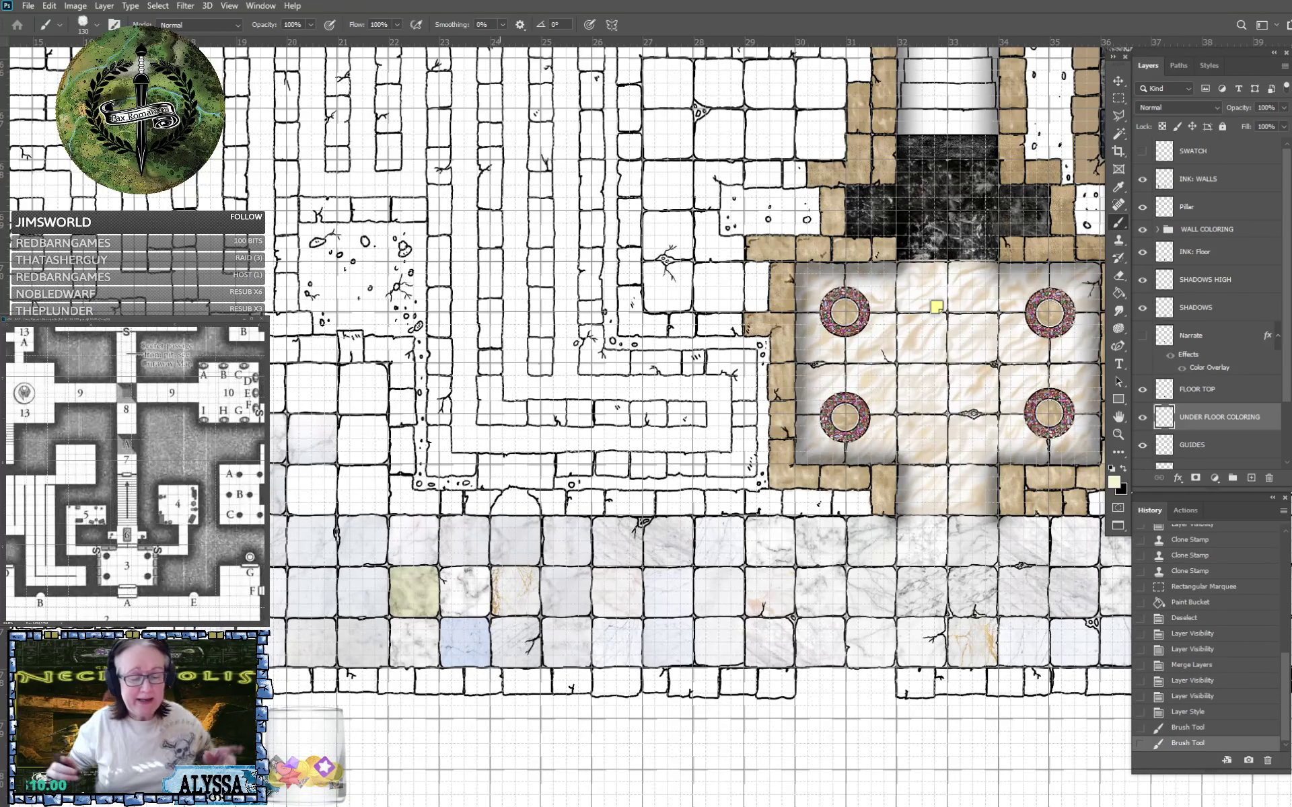
scroll(923, 592, up, 2)
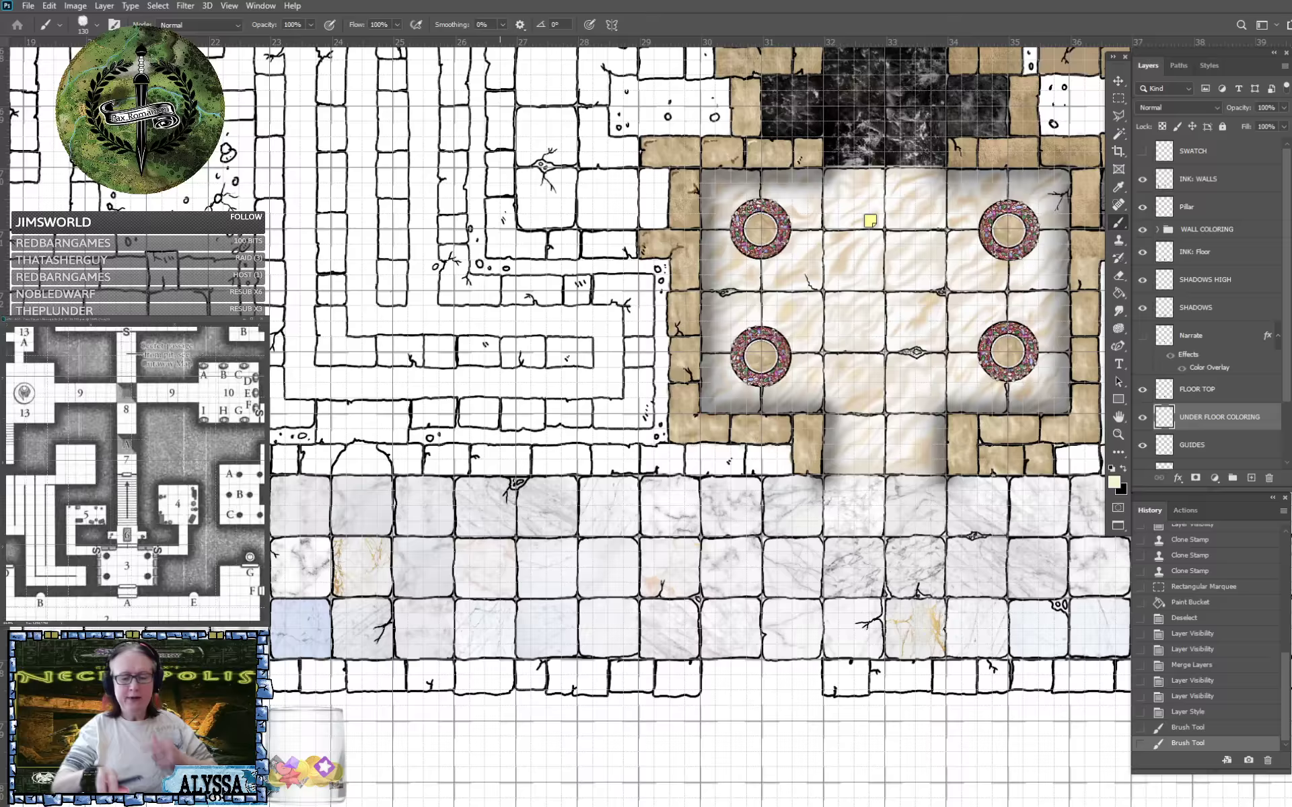
drag(889, 431, 546, 461)
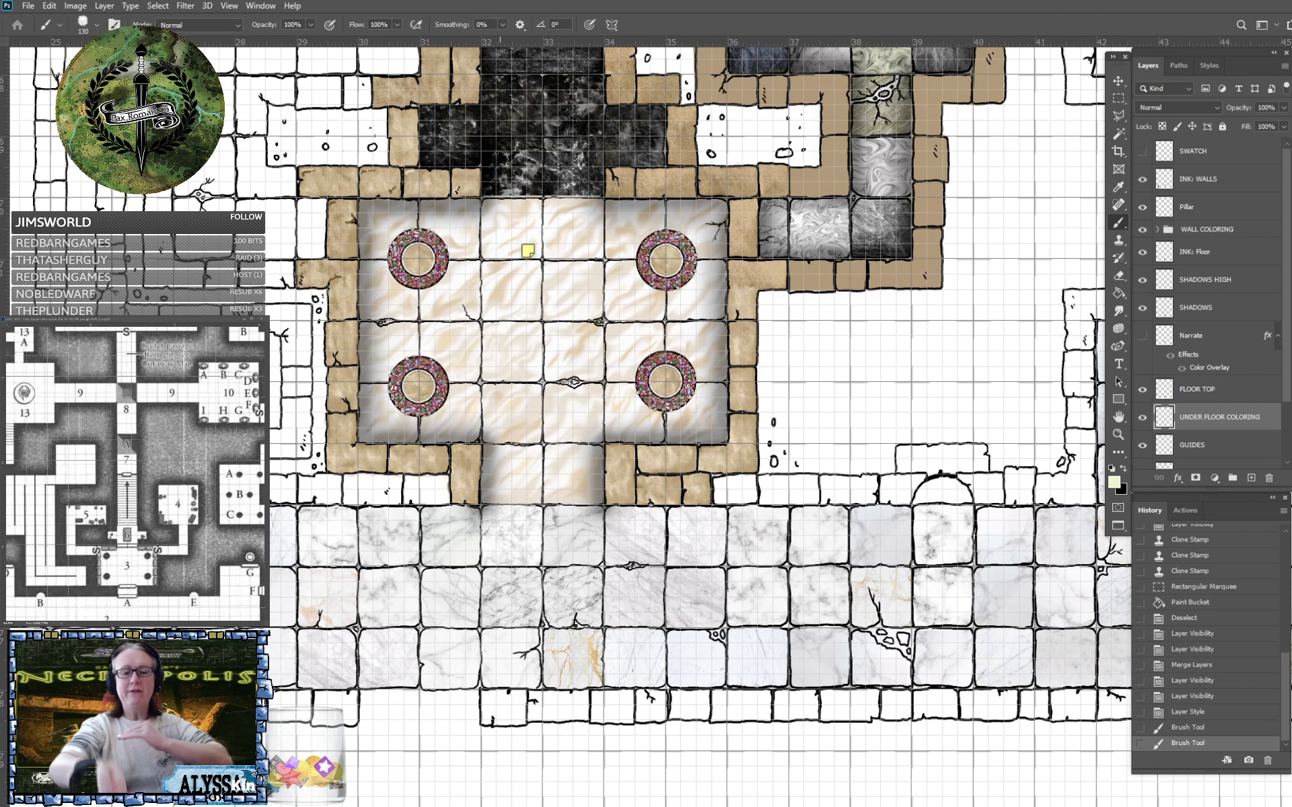
drag(592, 269, 598, 206)
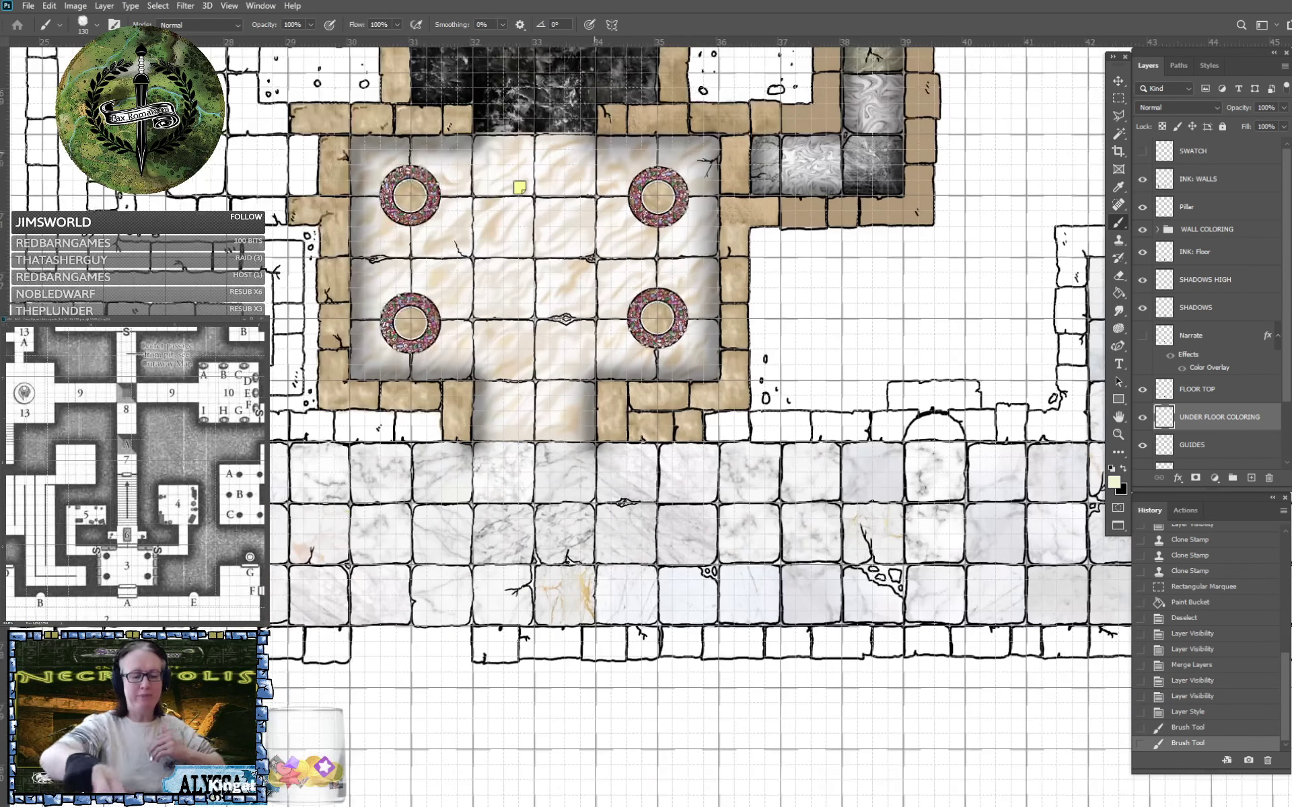
drag(230, 404, 623, 458)
scroll(565, 423, down, 5)
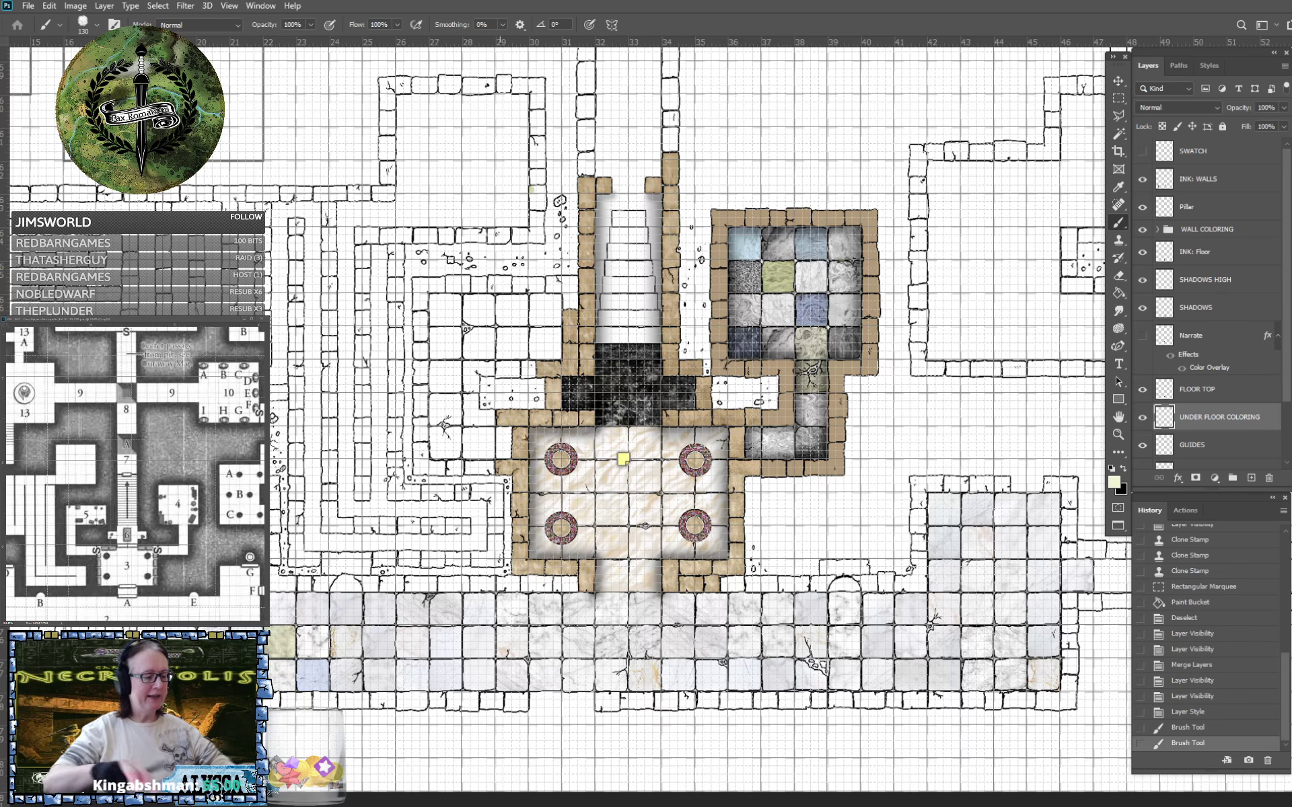
scroll(287, 719, up, 4)
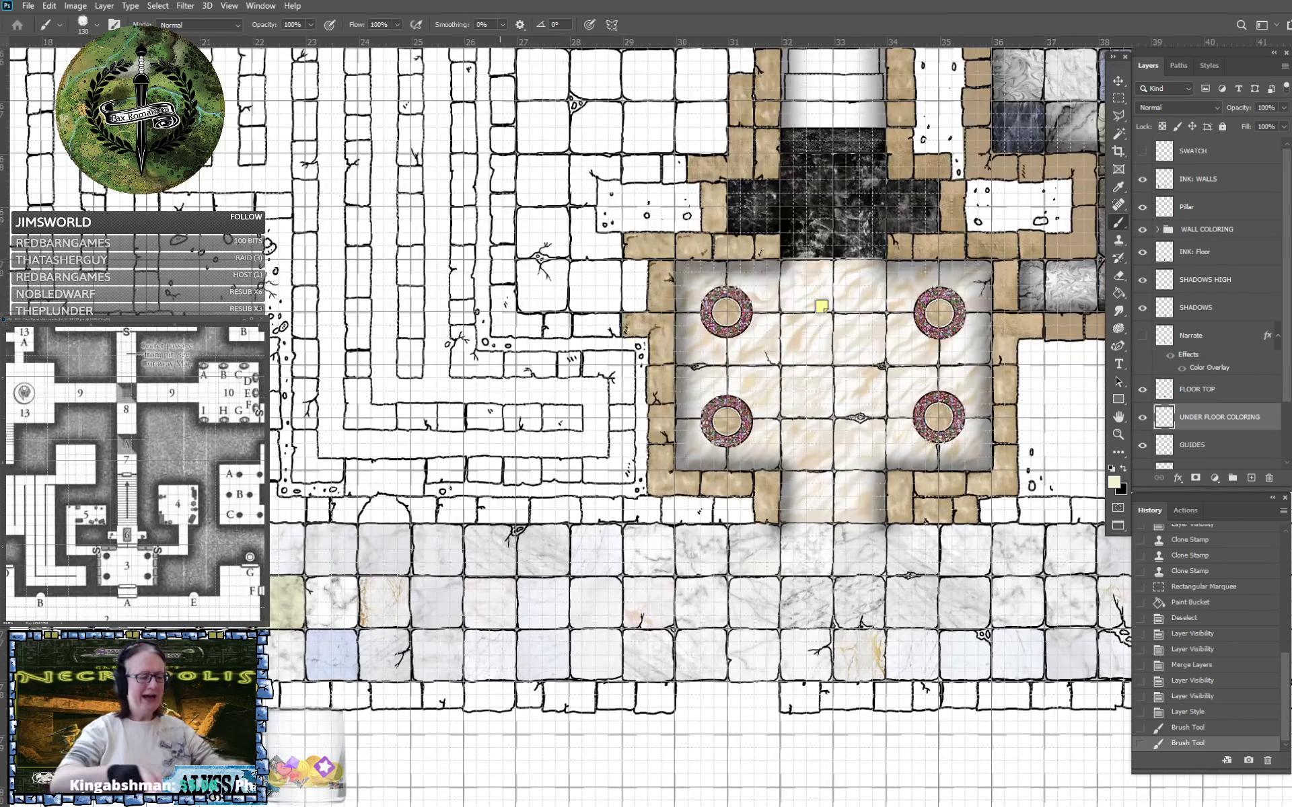
scroll(182, 695, up, 3)
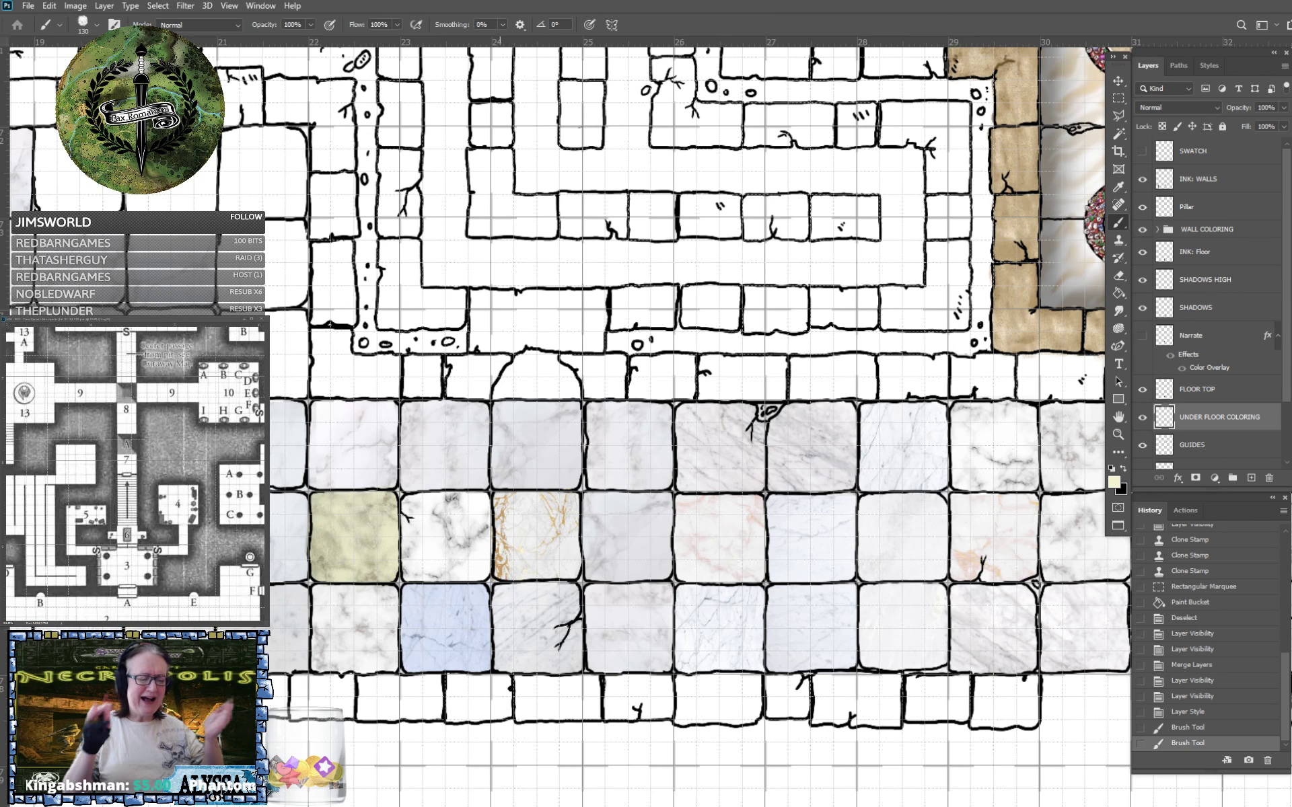
scroll(612, 487, down, 4)
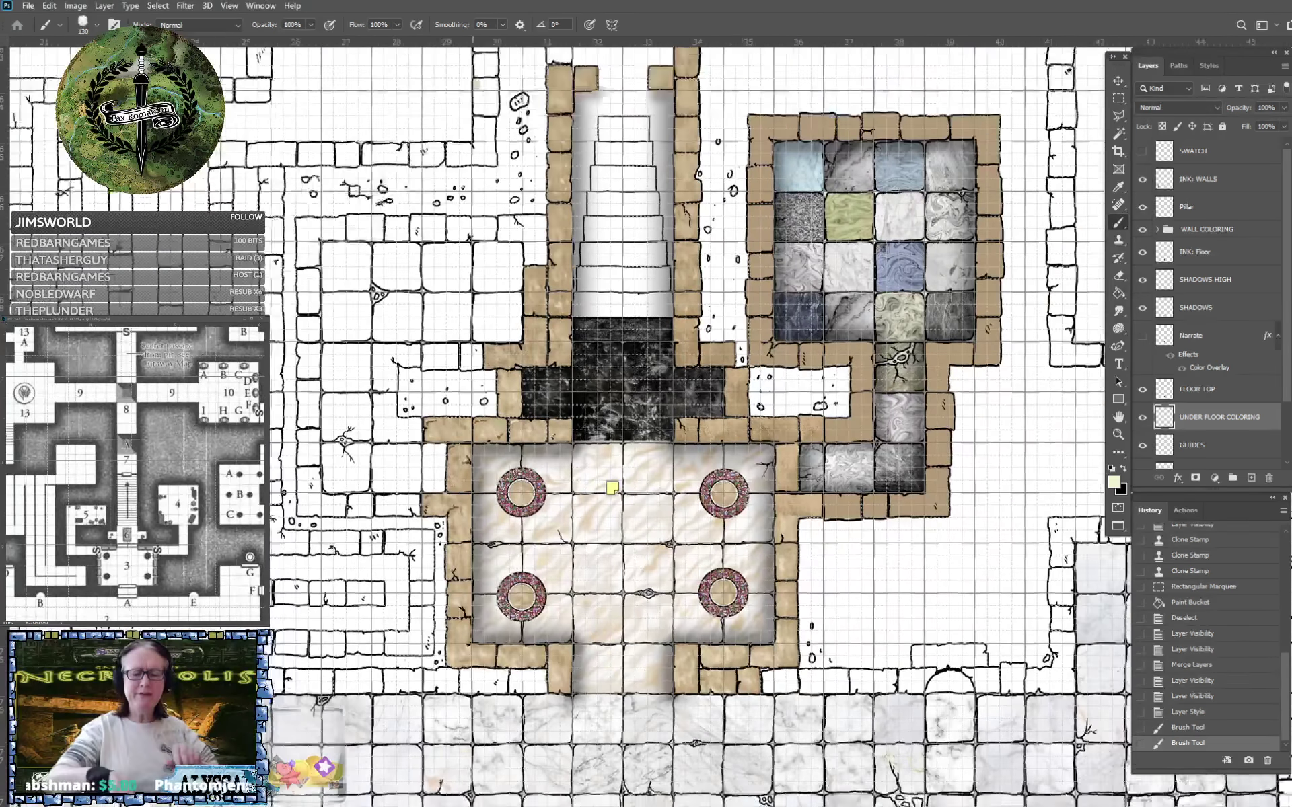
drag(526, 269, 547, 376)
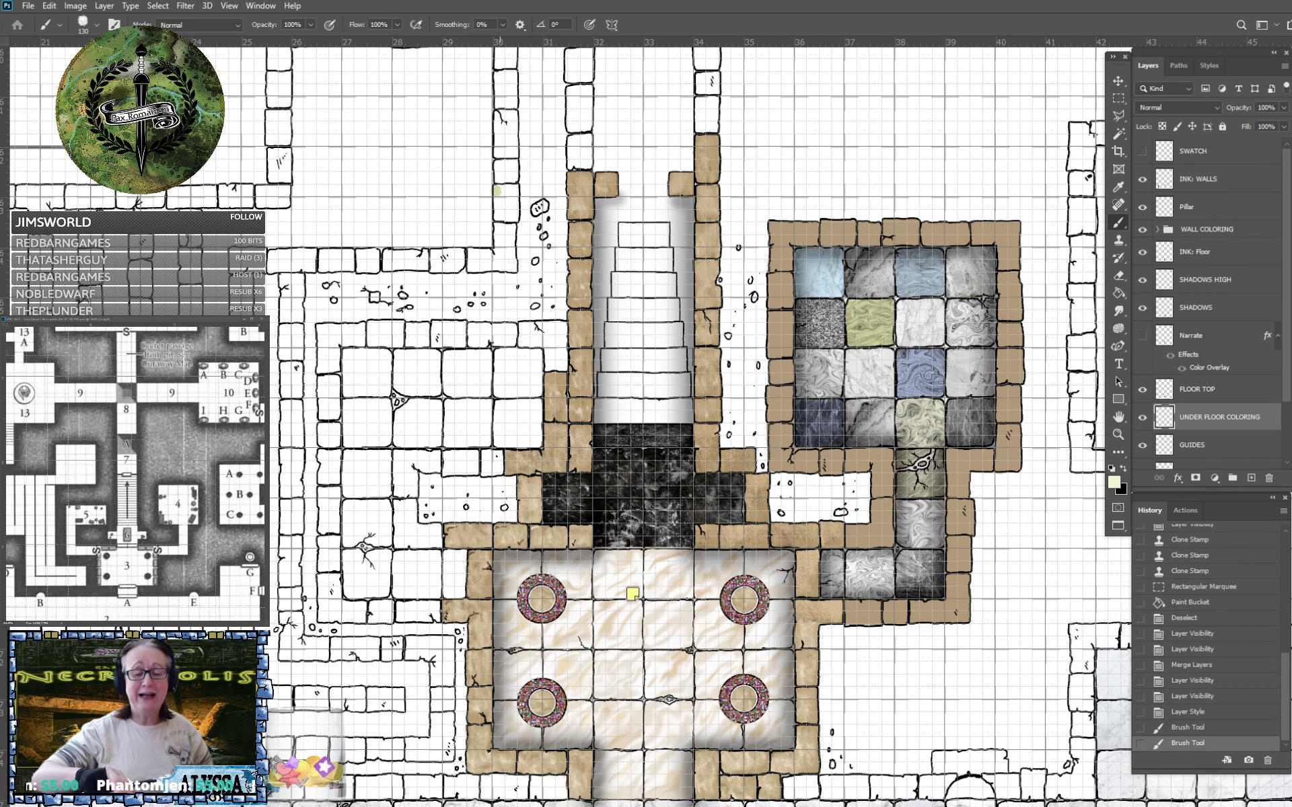
drag(546, 376, 635, 278)
scroll(673, 289, up, 4)
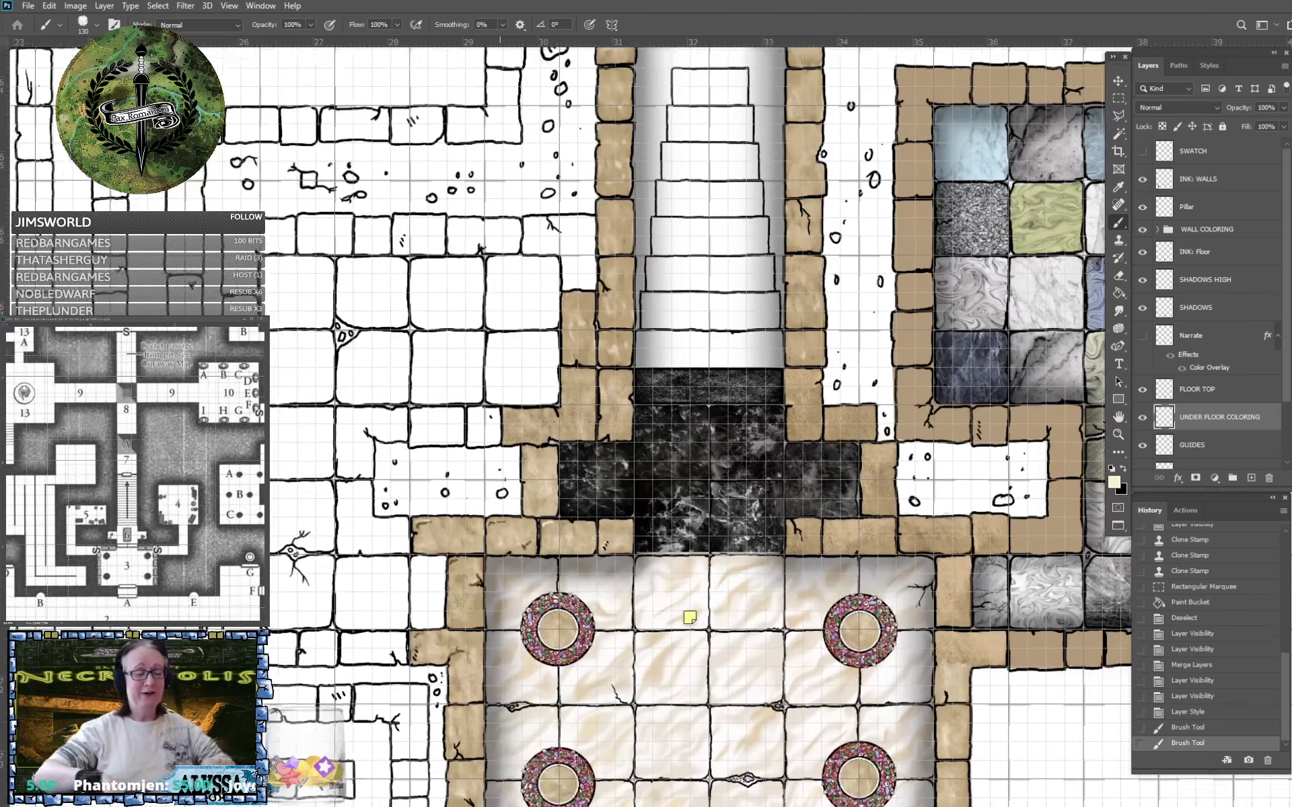
scroll(673, 290, down, 2)
drag(635, 376, 573, 385)
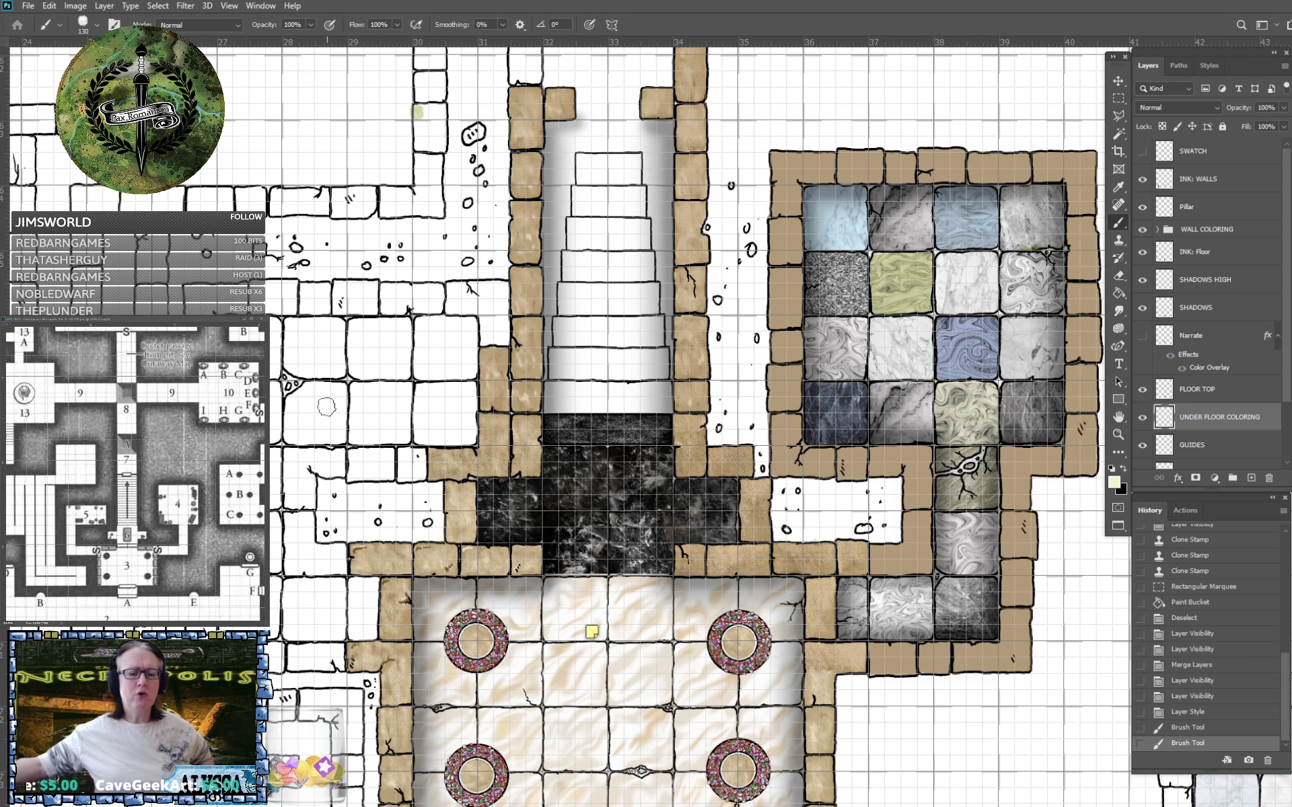
scroll(327, 406, left, 3)
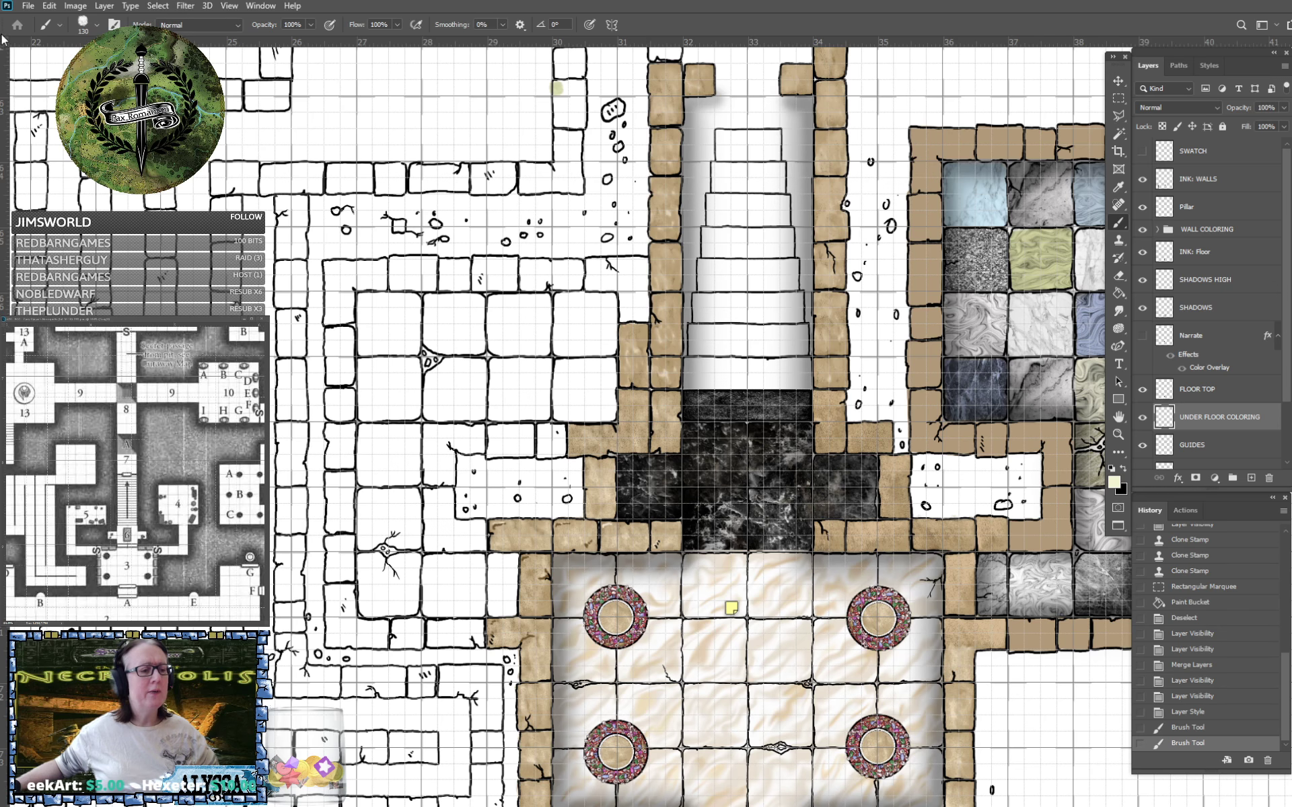
Show the brush preset library over the middle of the map and browse down to the Marble Texture brushes.
click(255, 7)
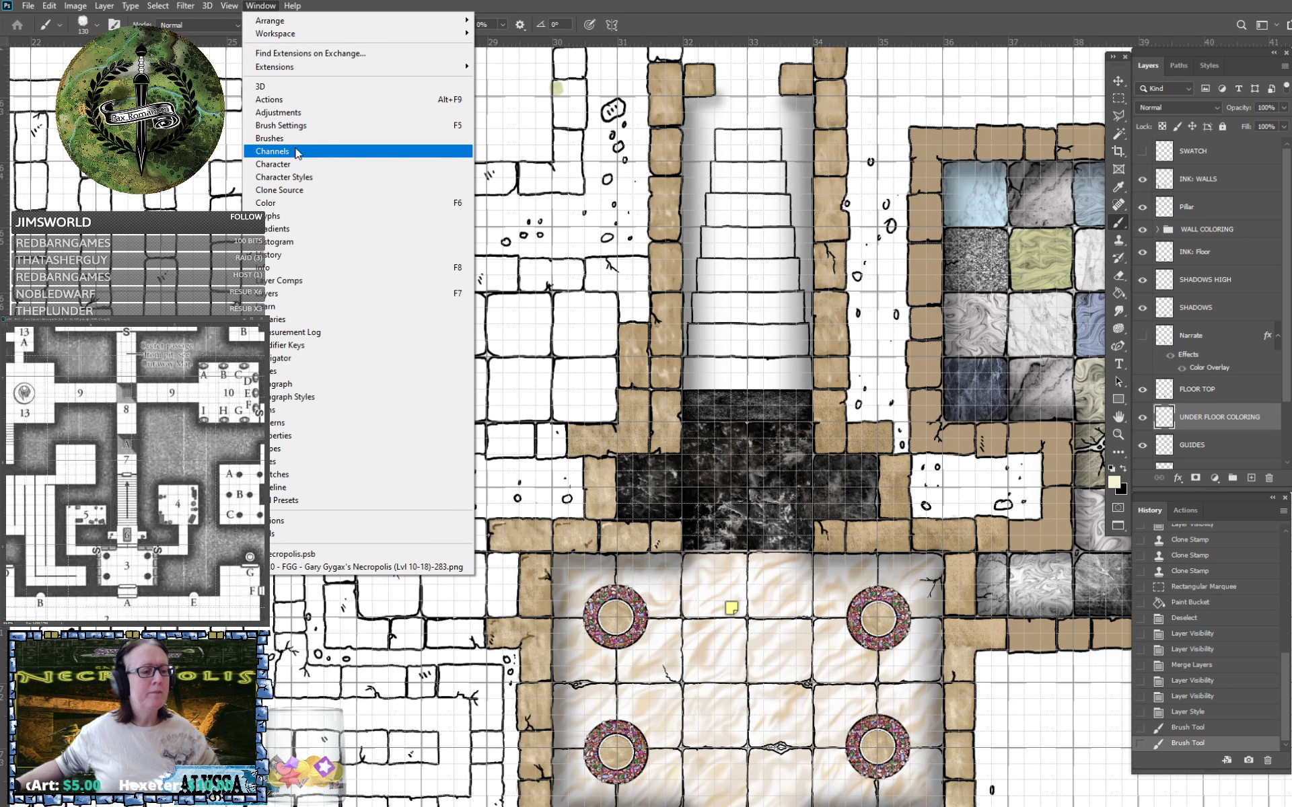
click(272, 151)
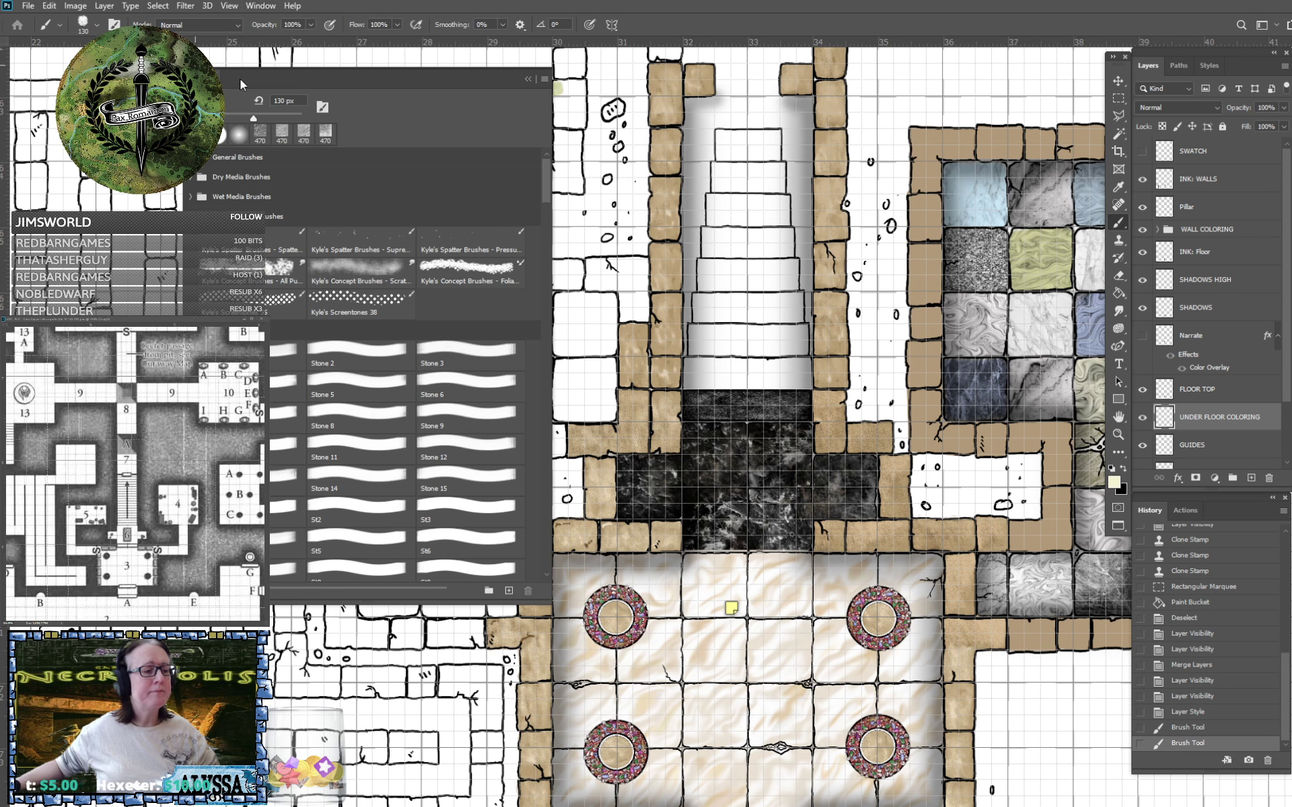
mouse_move(256, 79)
mouse_down()
mouse_move(366, 82)
mouse_move(341, 107)
mouse_move(214, 155)
mouse_up()
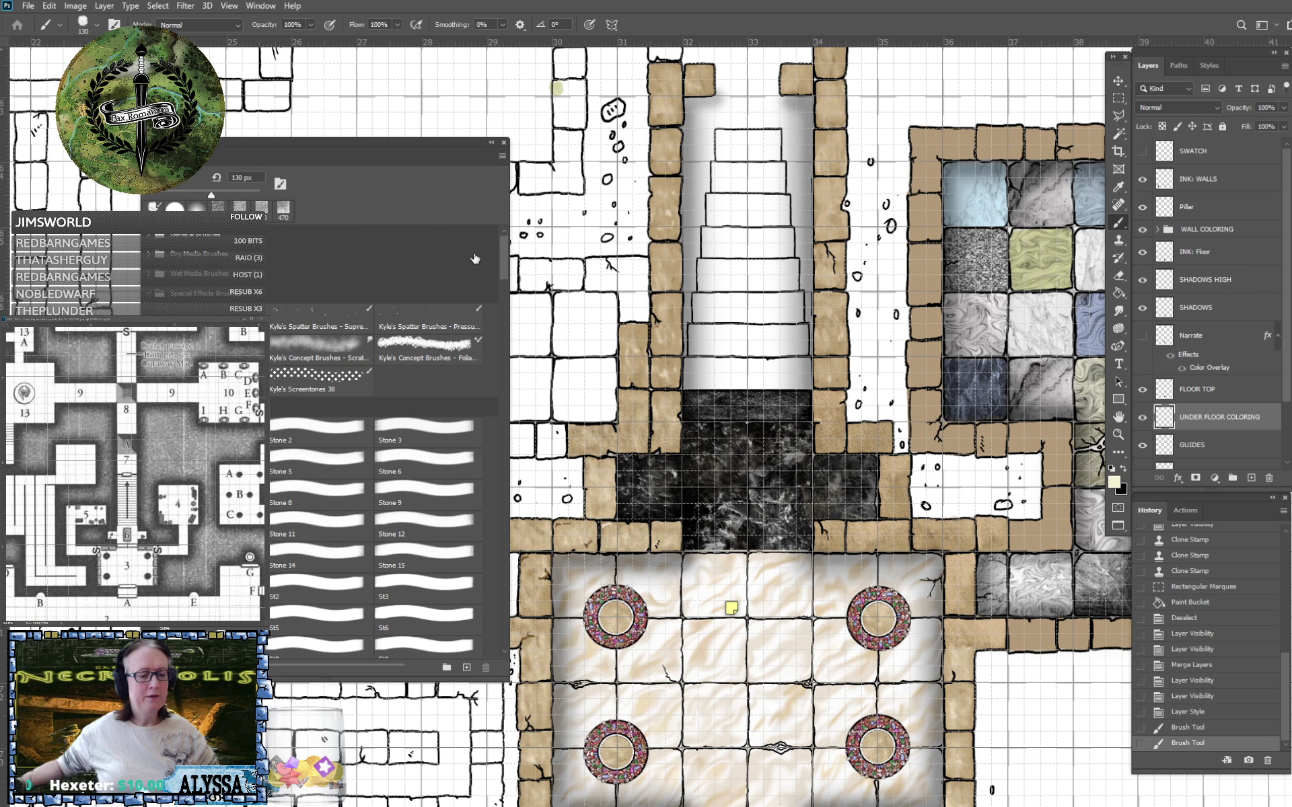
drag(503, 260, 499, 595)
scroll(495, 527, down, 3)
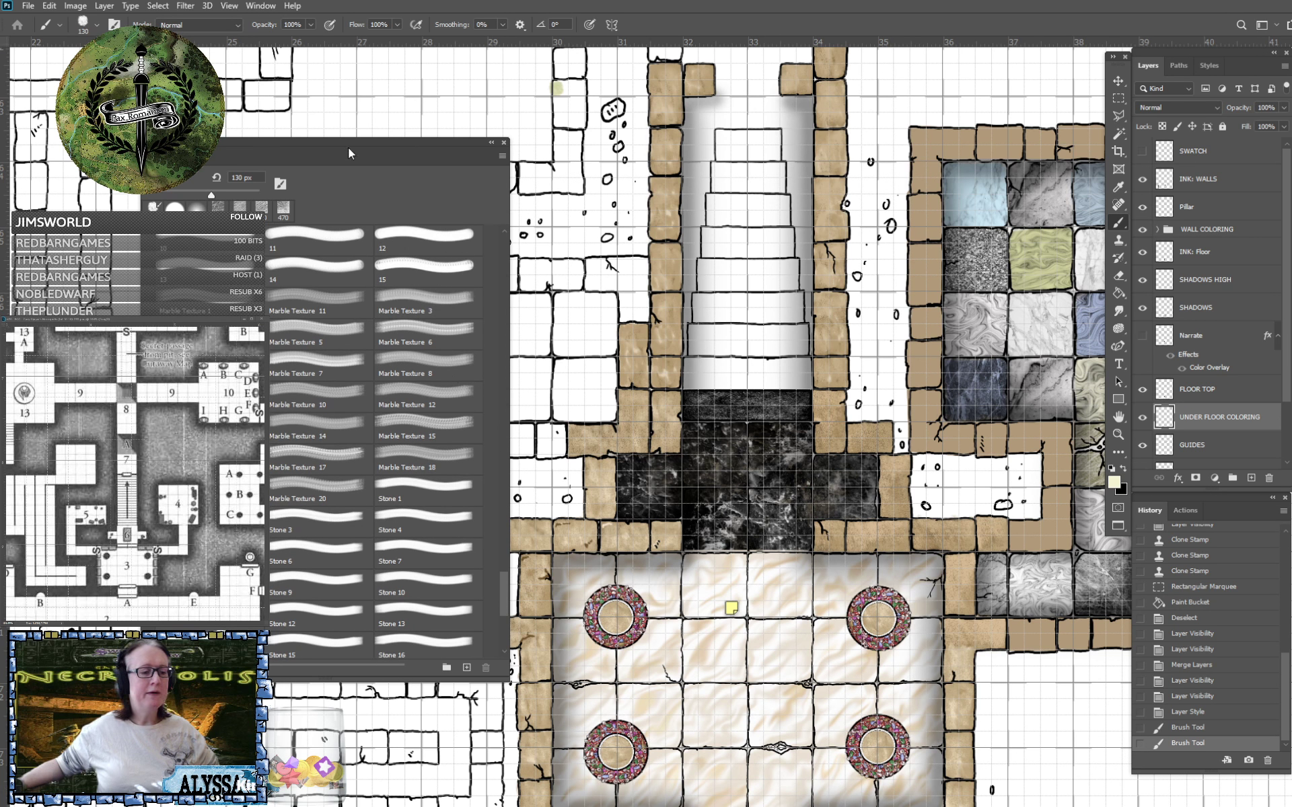
drag(346, 145, 835, 150)
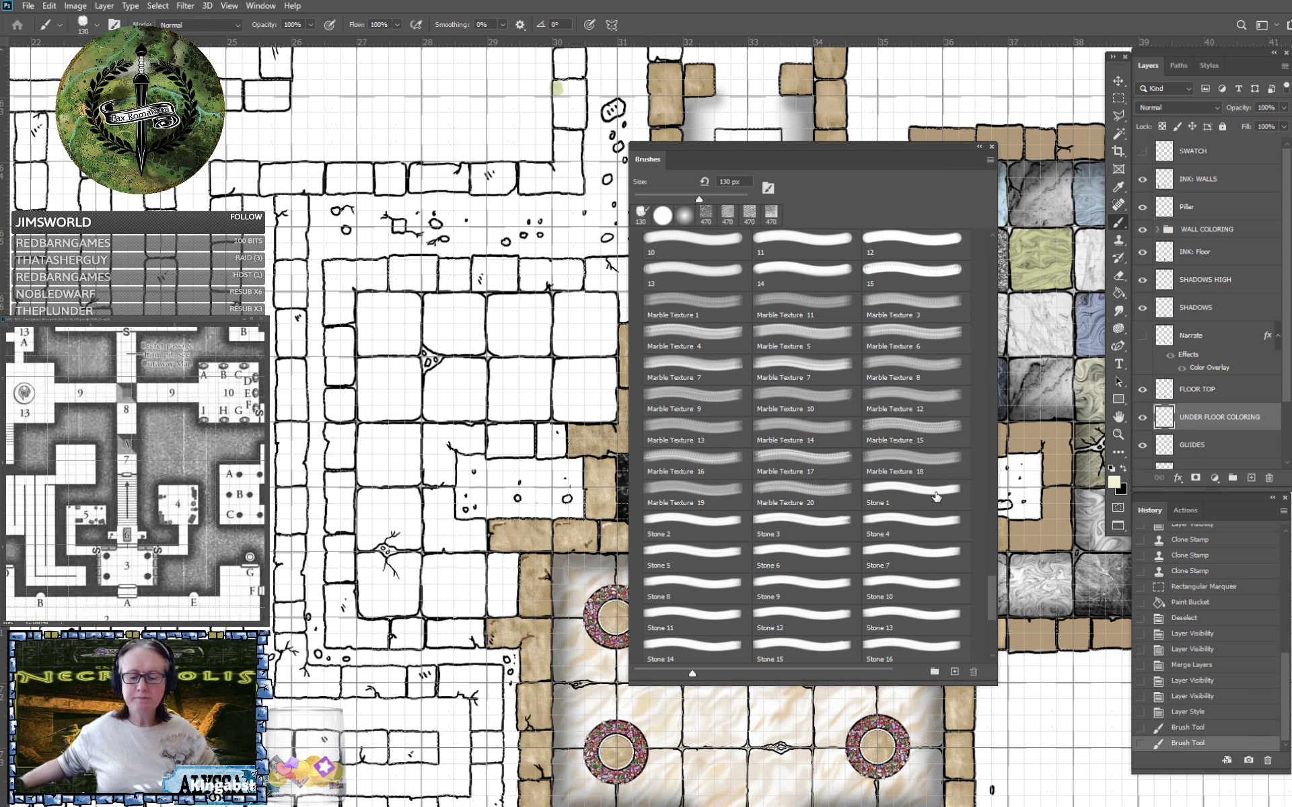
Choose the Marble Texture 20 brush and set its size to 450 px.
click(817, 495)
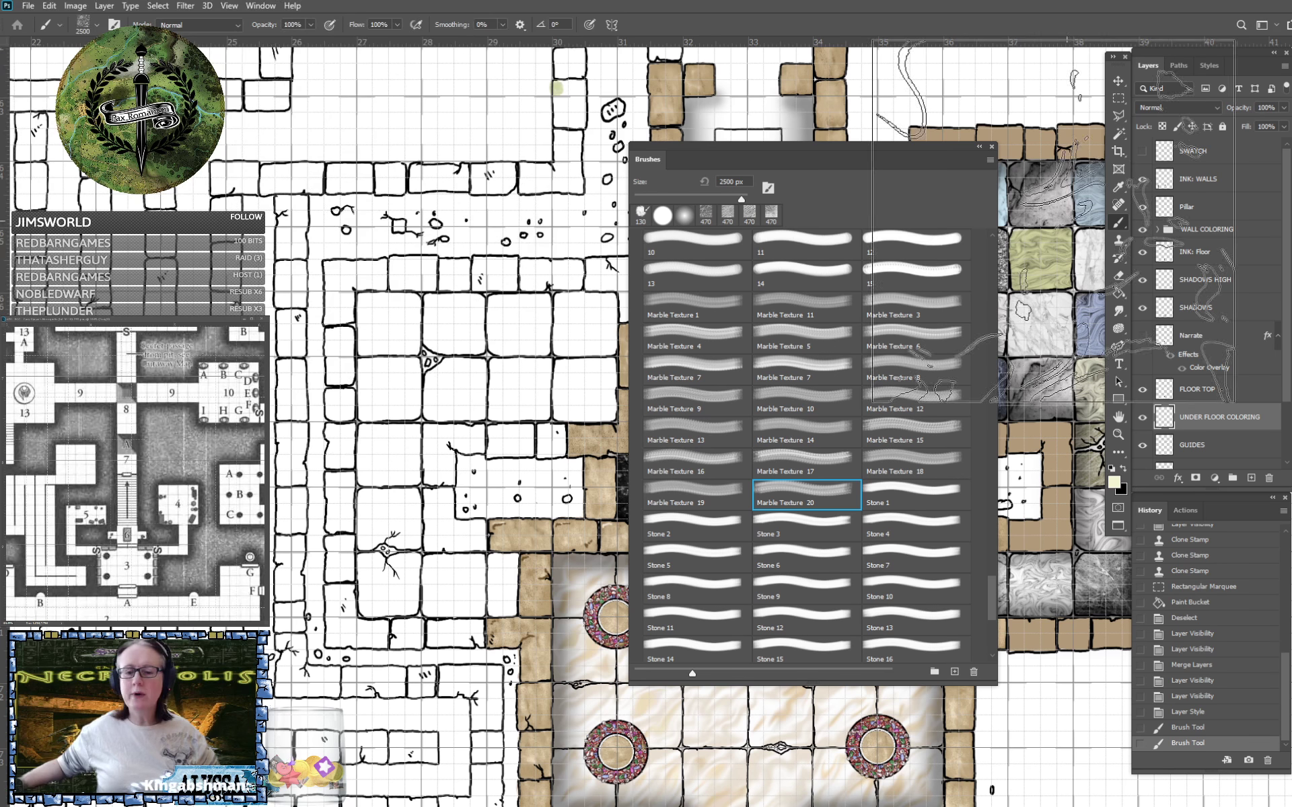
drag(745, 181, 717, 182)
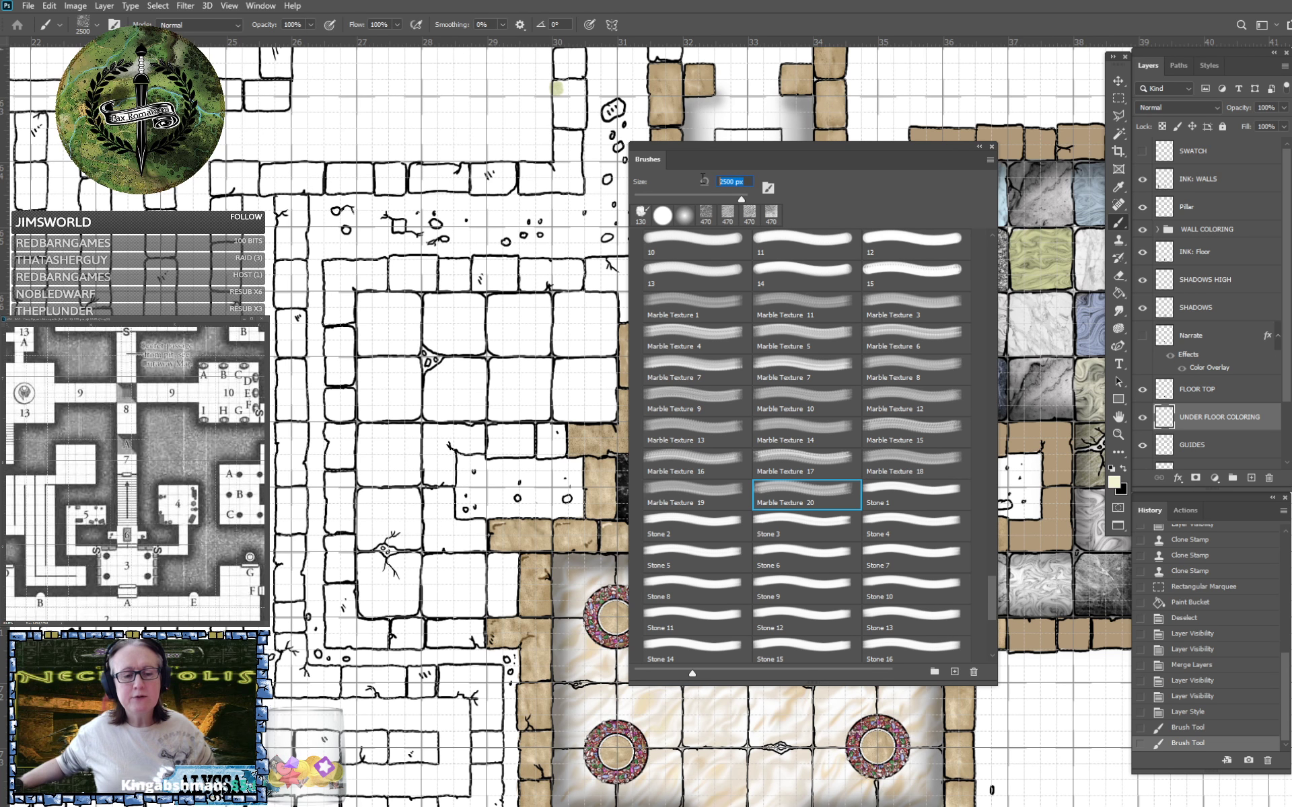
text(45)
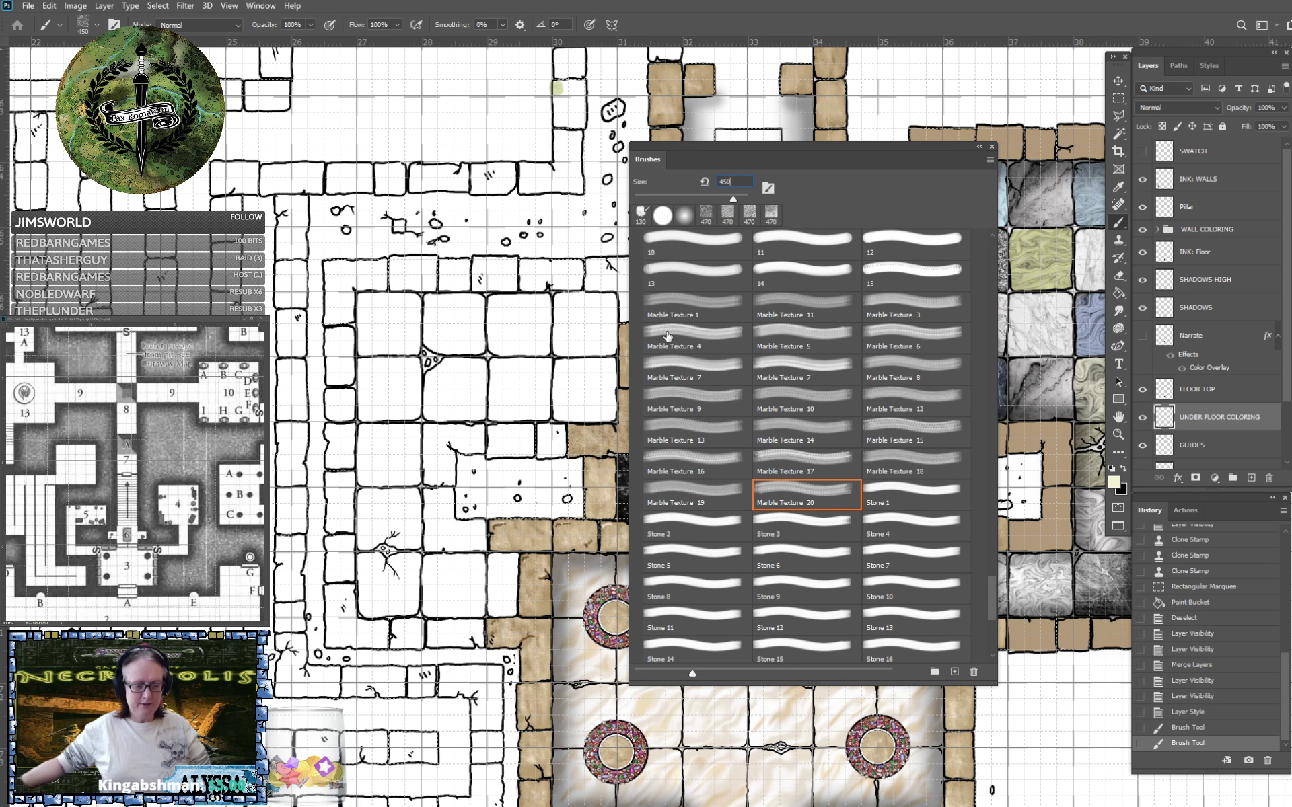
text(0)
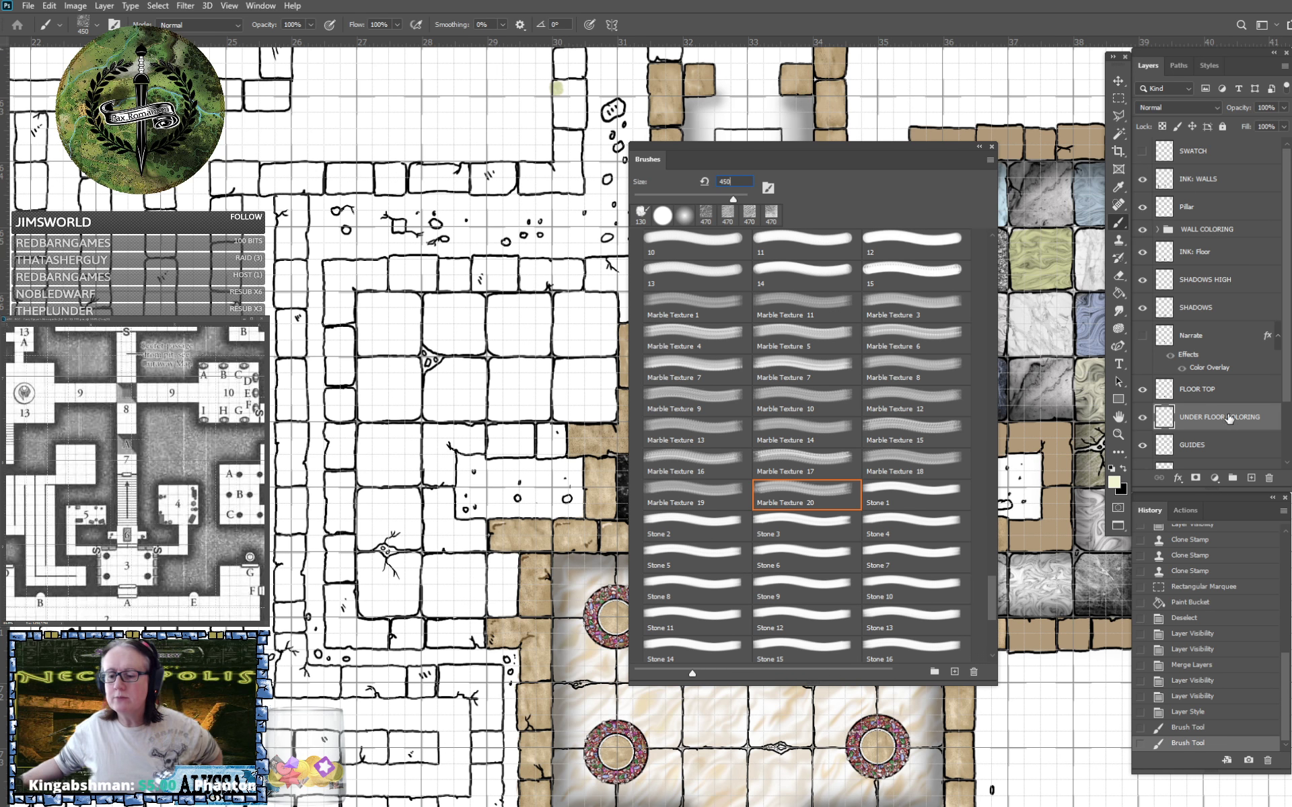
On the FLOOR TOP layer, stamp the marble texture in pale yellow and again in black on the tile just west of the round-pillar hall's wall.
key(Return)
click(1216, 395)
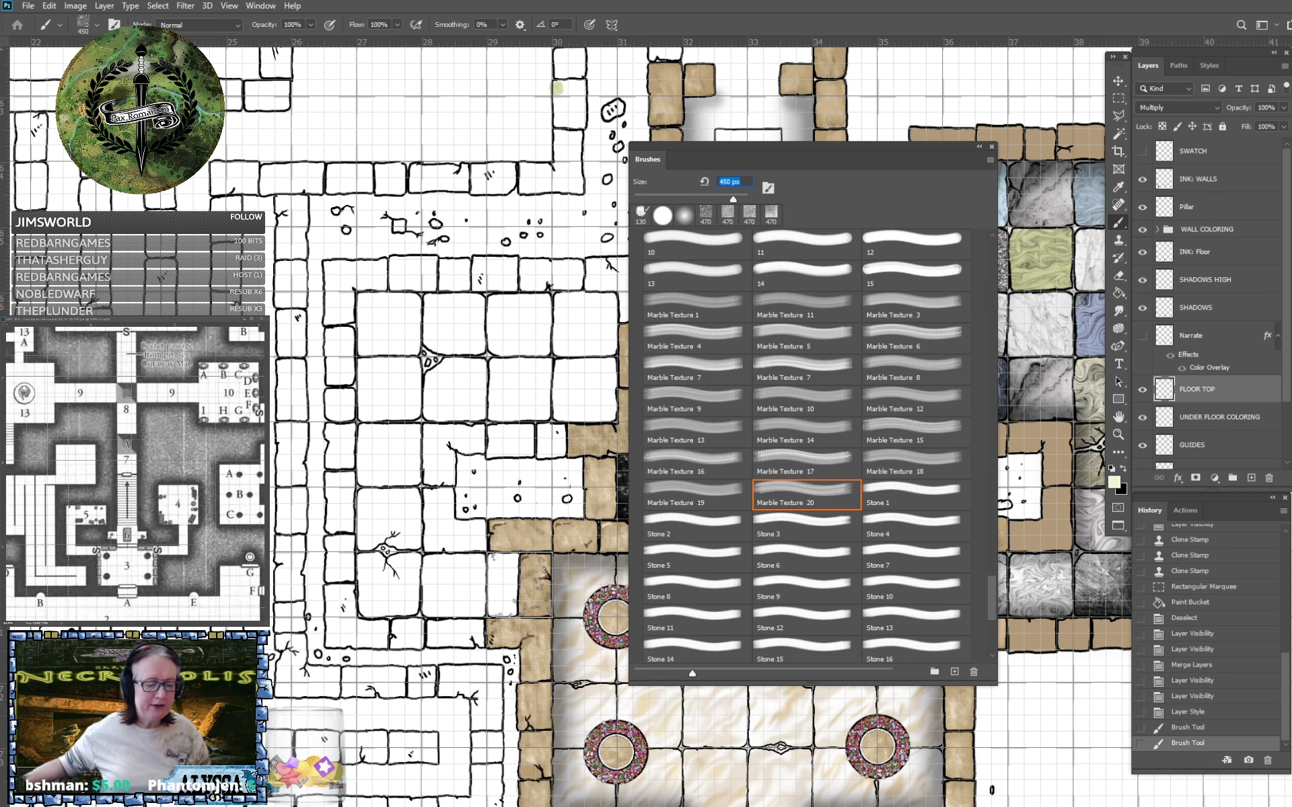
click(520, 586)
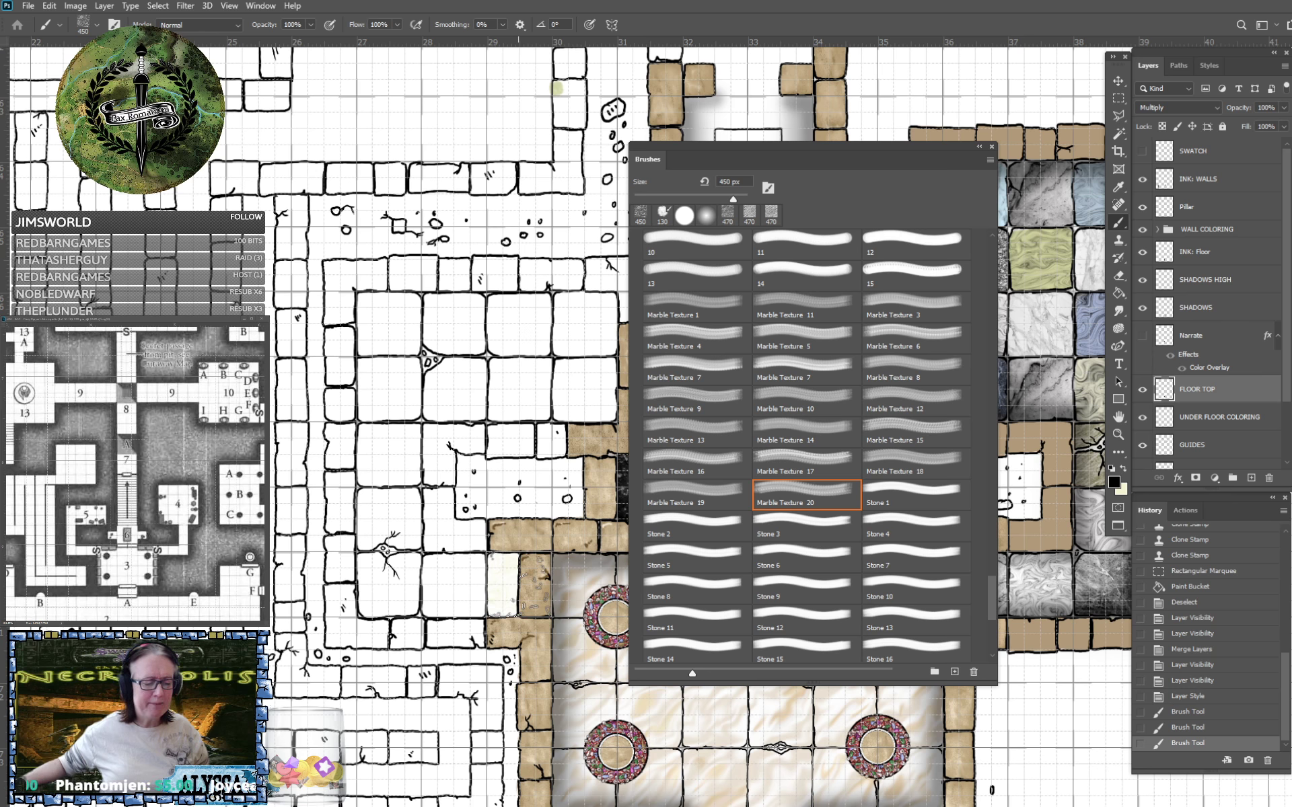
click(519, 584)
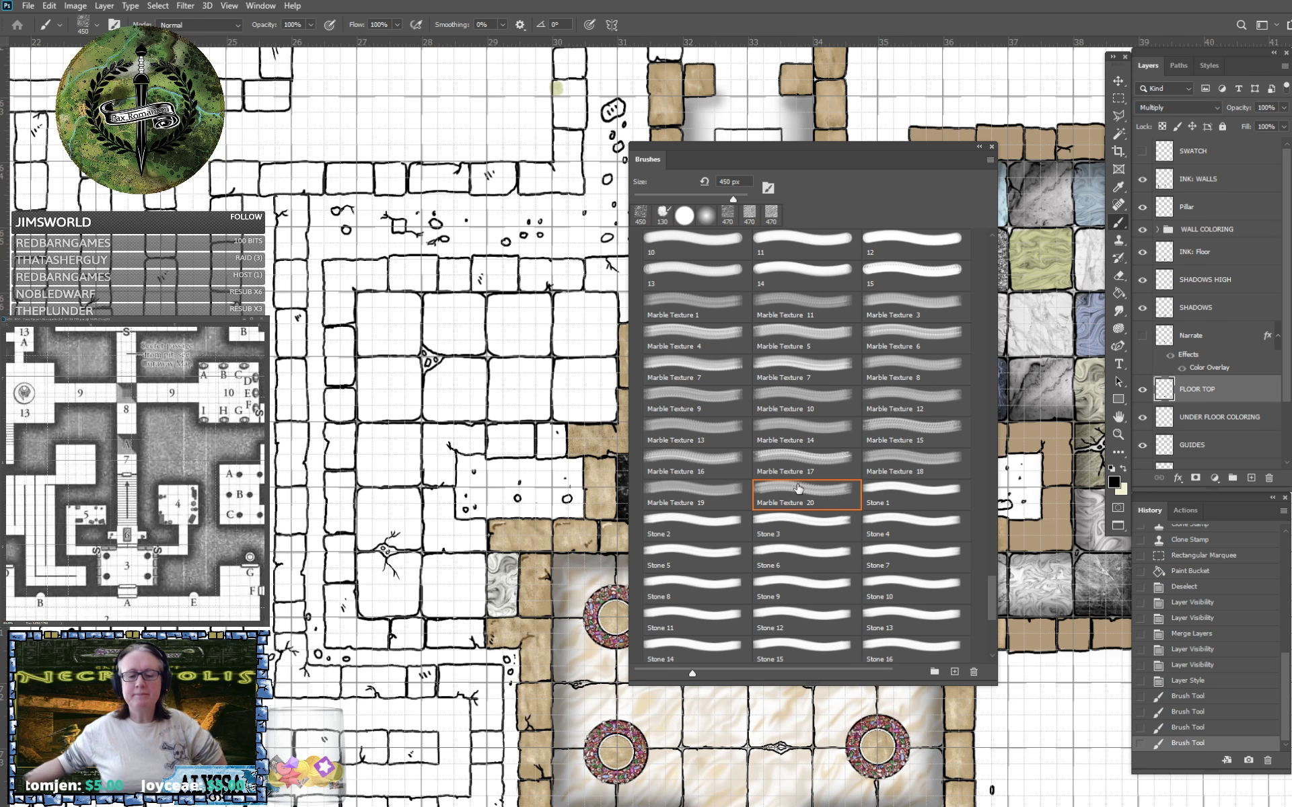
Stamp the Marble Texture 19 brush at 450 px on the floor tile directly west of the first marbled tile.
click(706, 491)
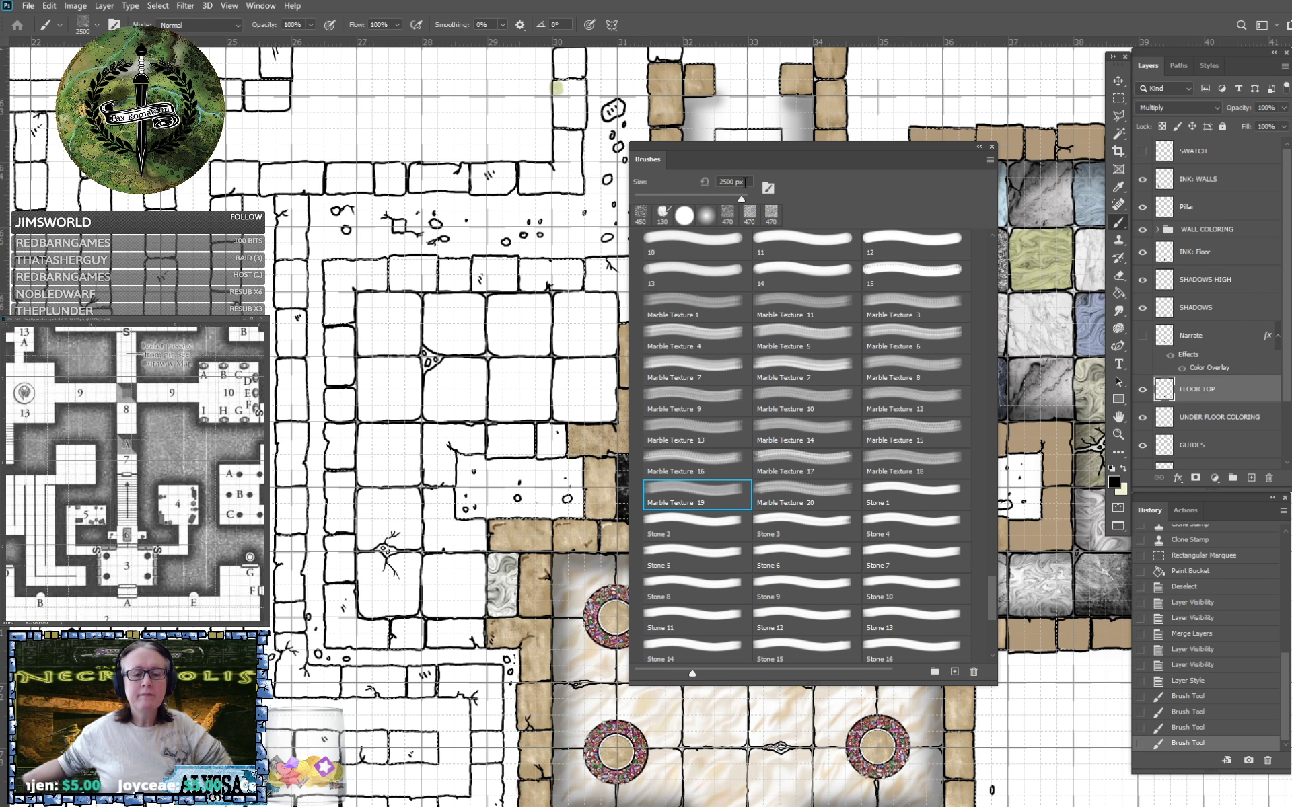
click(744, 182)
text(450)
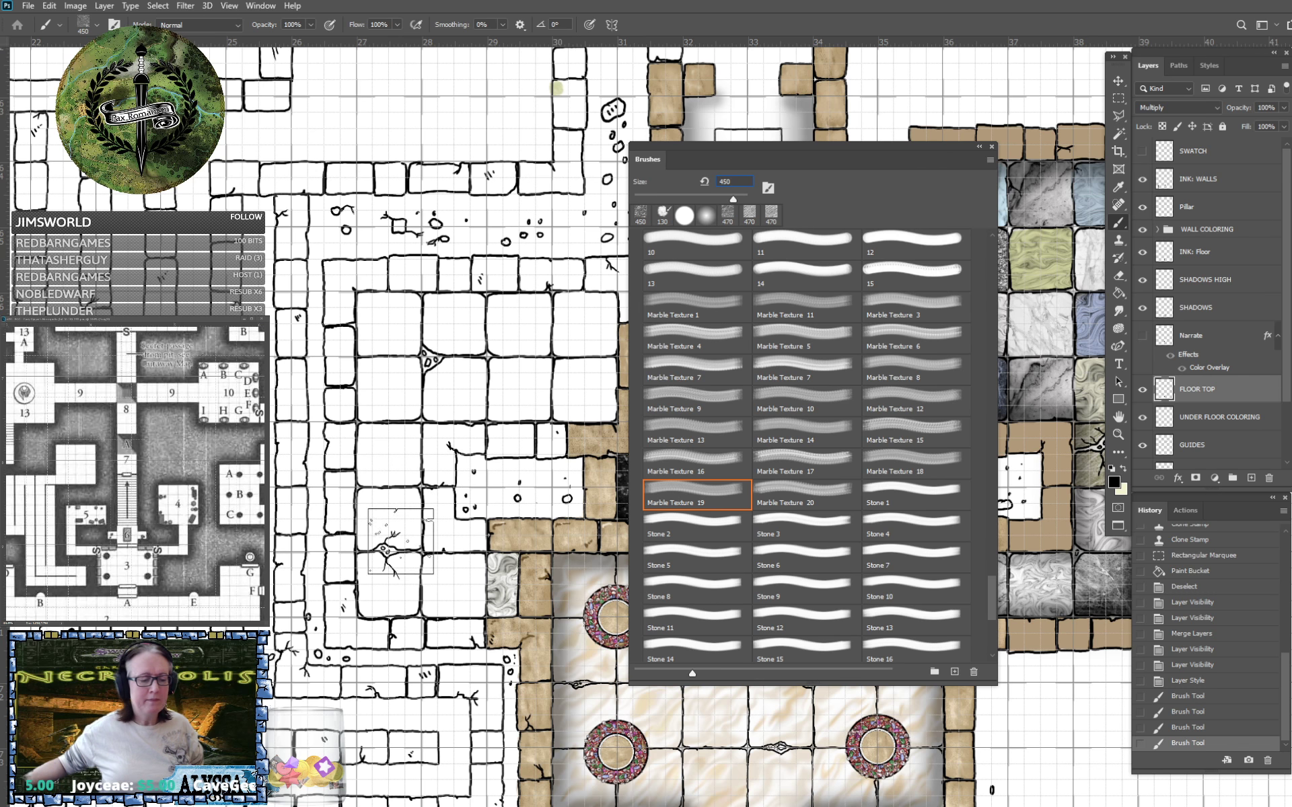
click(454, 585)
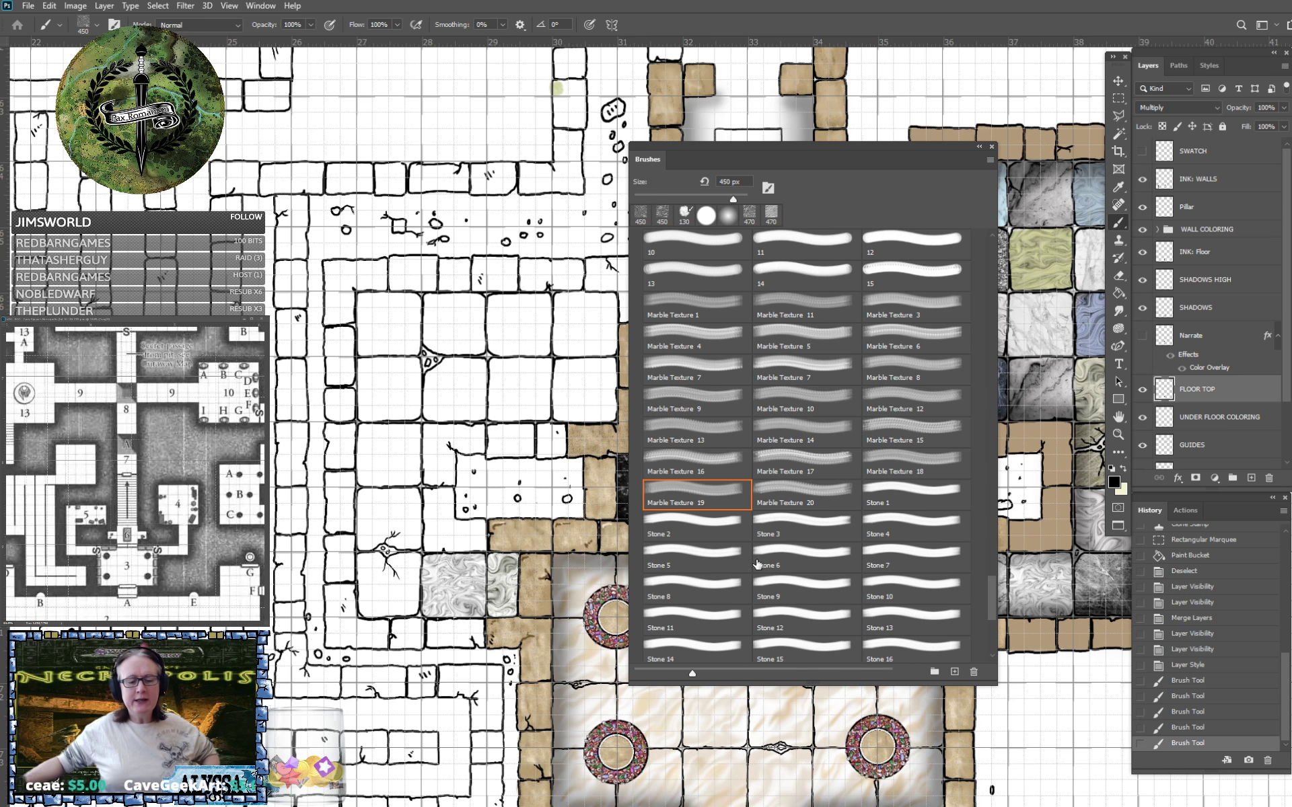
Stamp the Marble Texture 18 brush at 450 px on the westernmost floor tile in the third row of the uncoloured room.
click(910, 463)
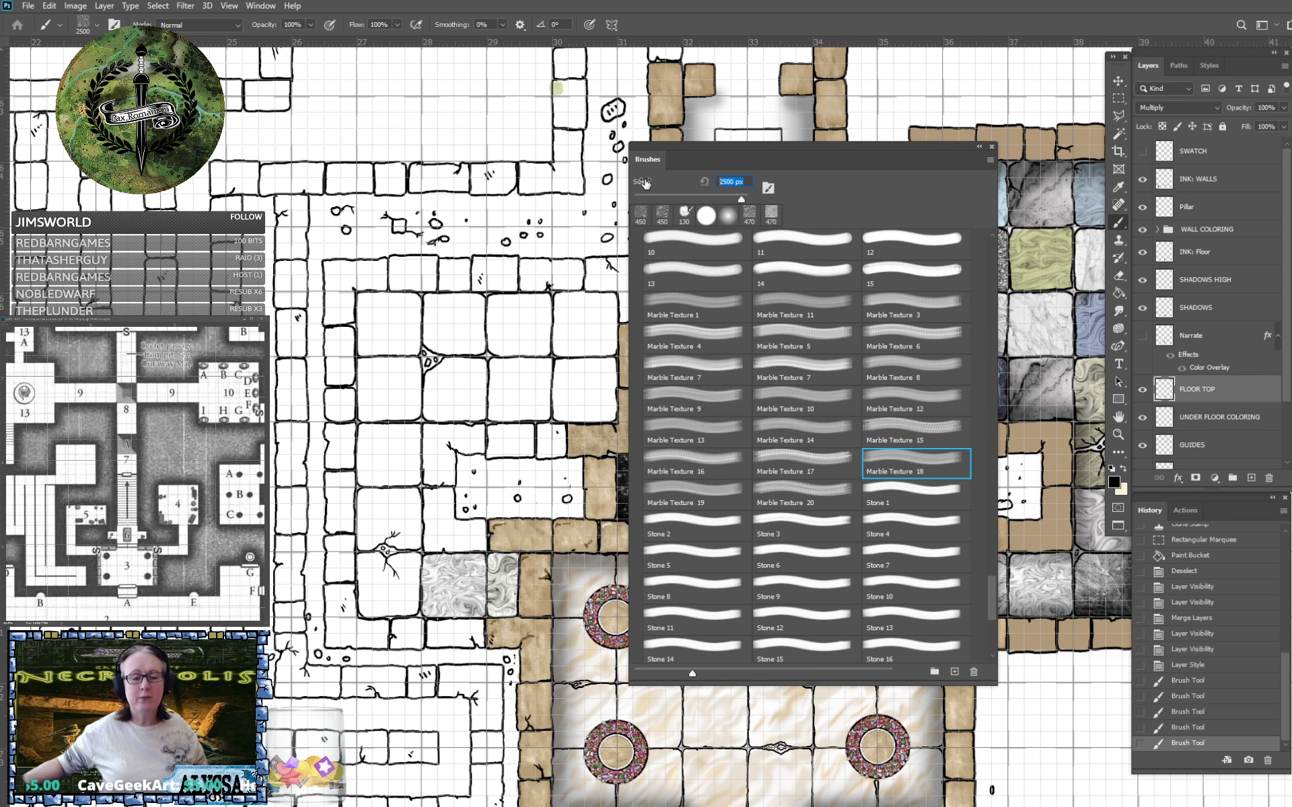
text(450)
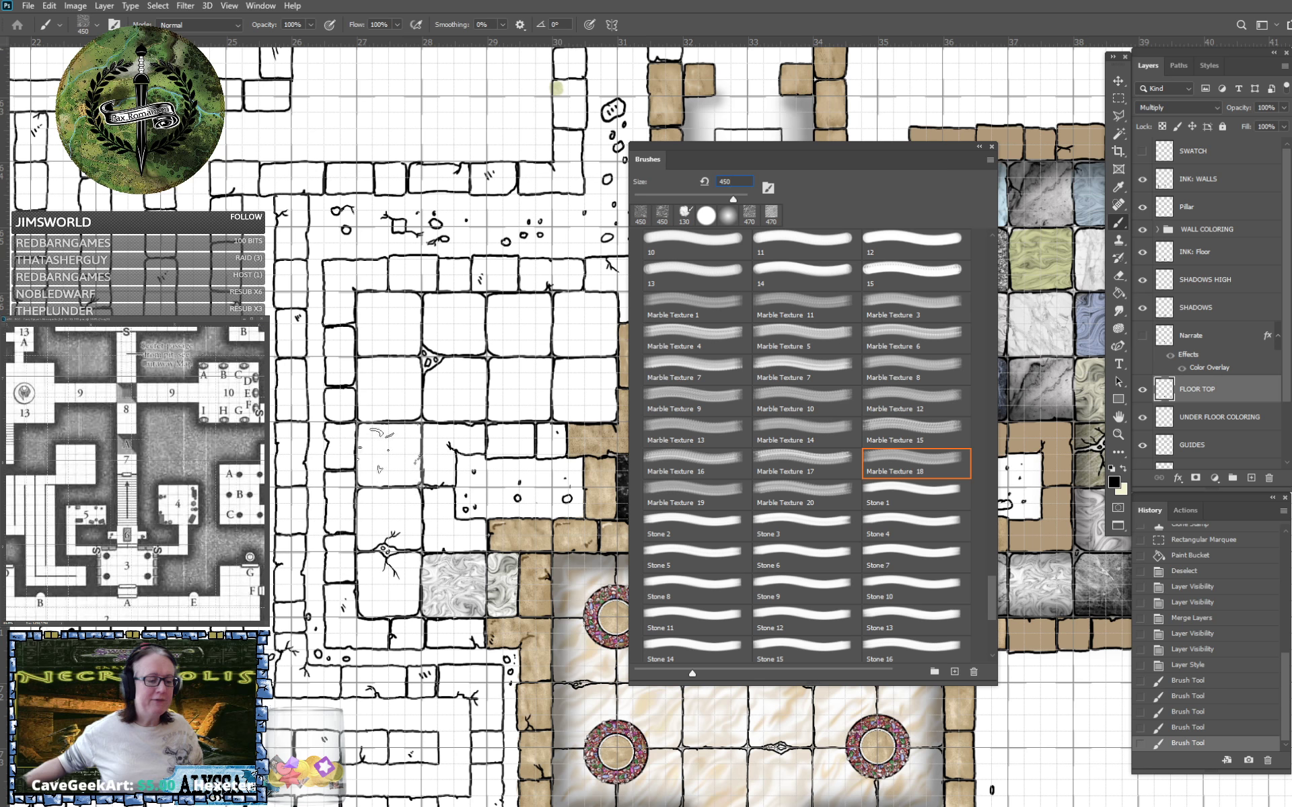
click(389, 454)
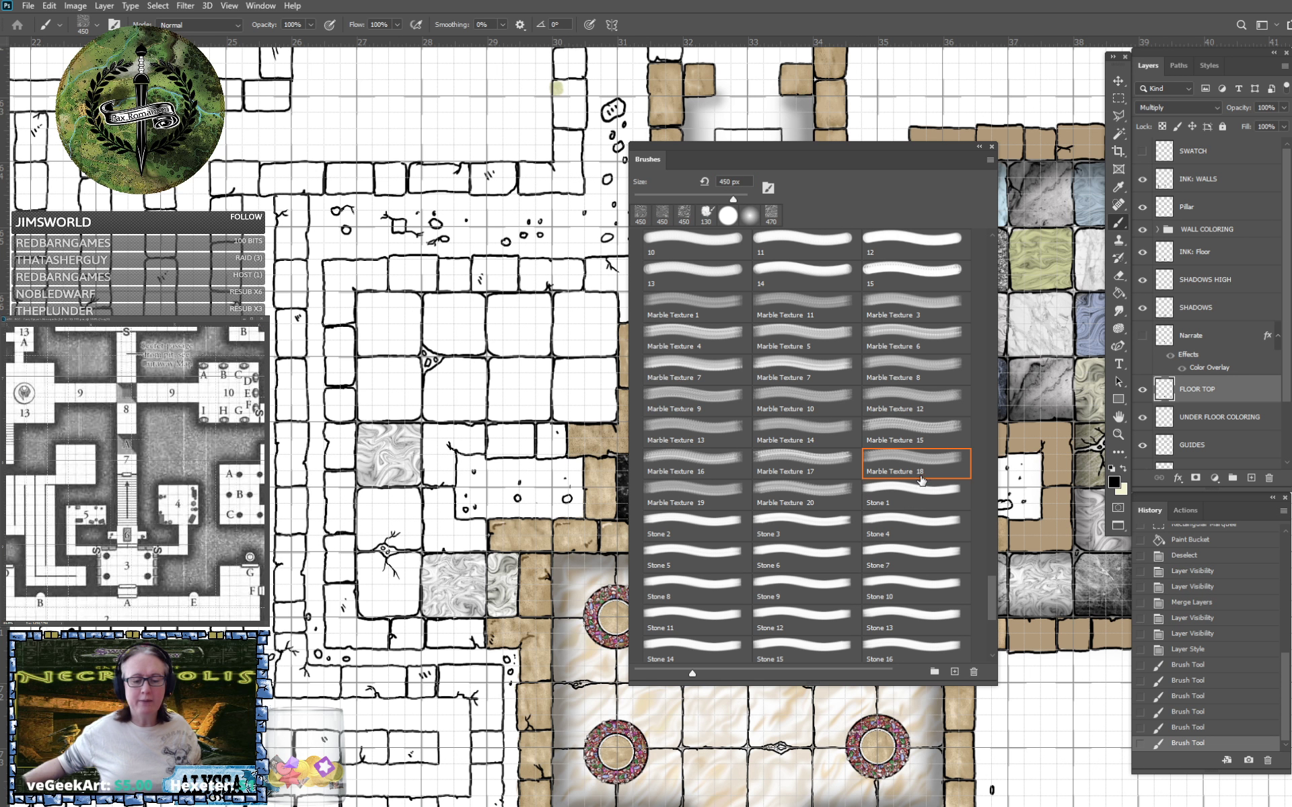
Stamp the Marble Texture 17 brush at 450 px on the third tile of the uncoloured room's northernmost row.
click(827, 465)
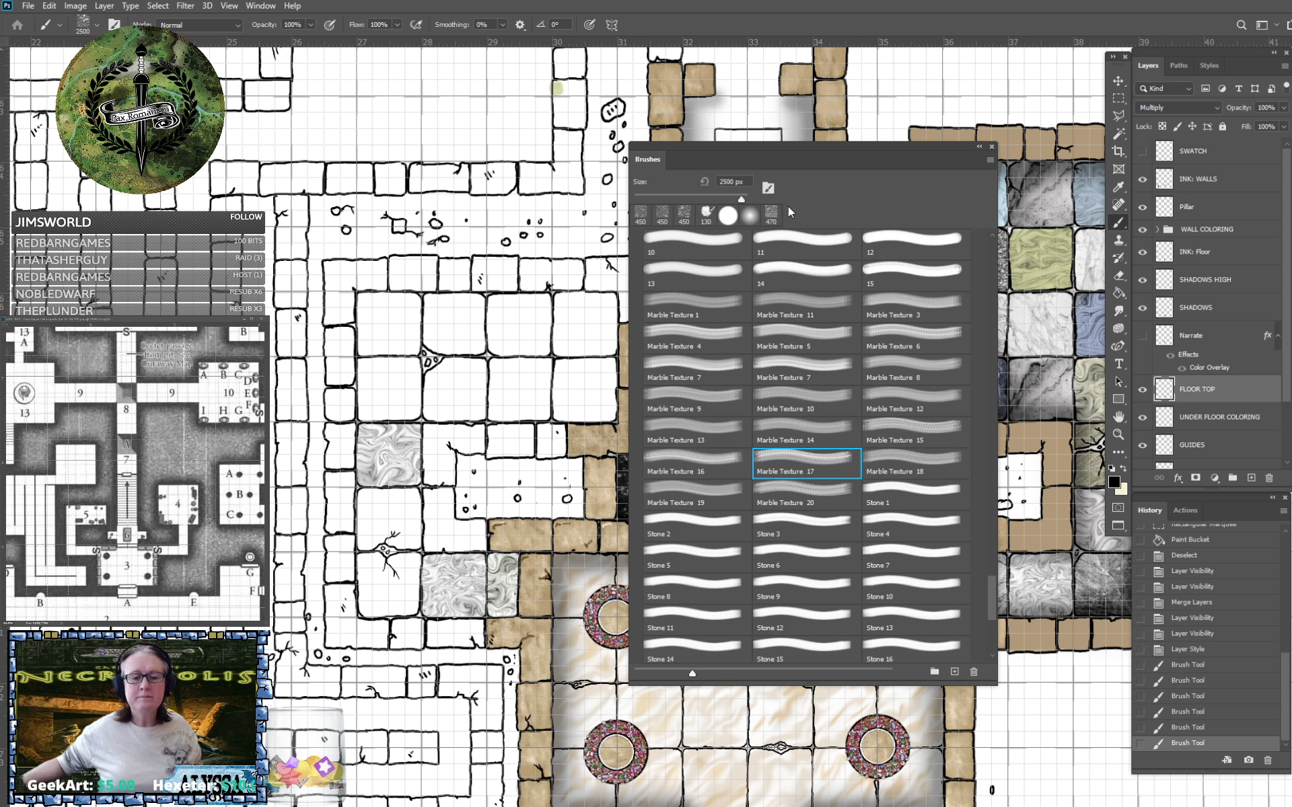
click(745, 181)
text(450)
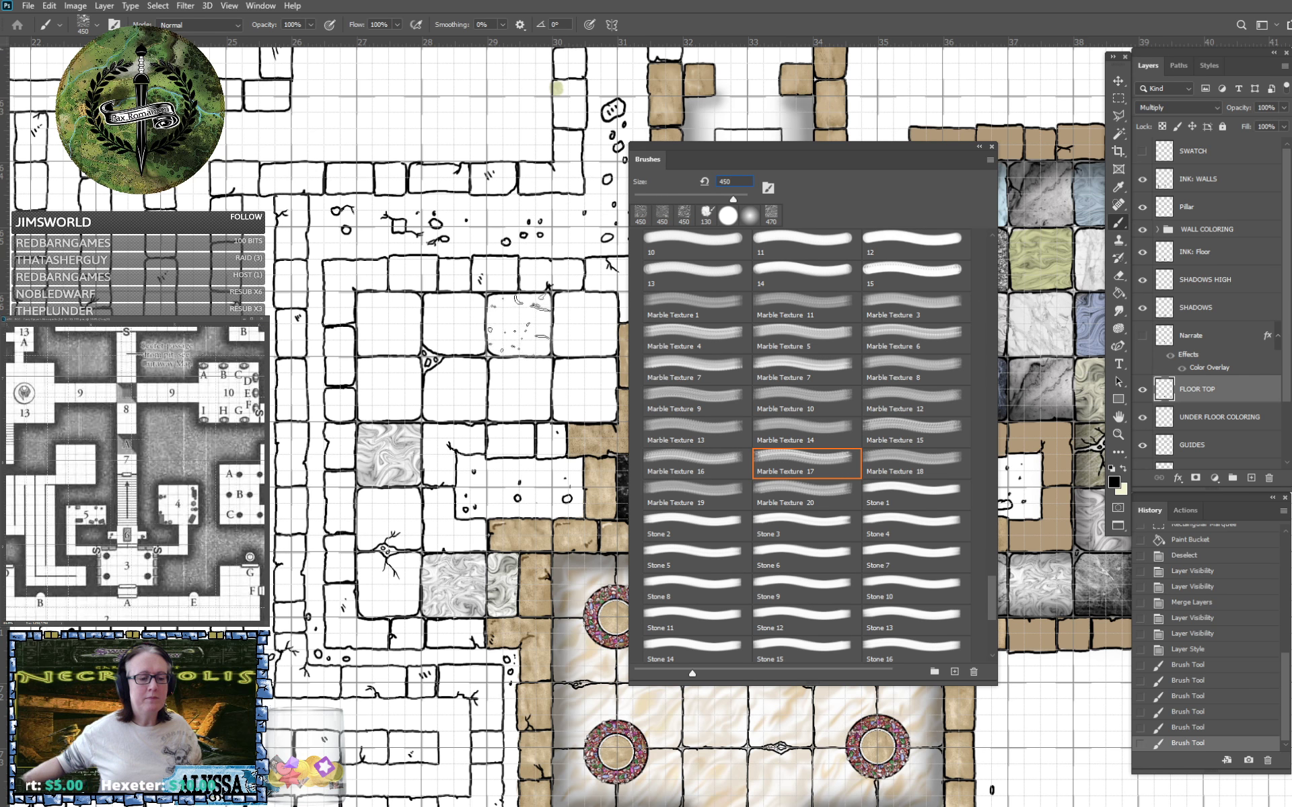
click(519, 323)
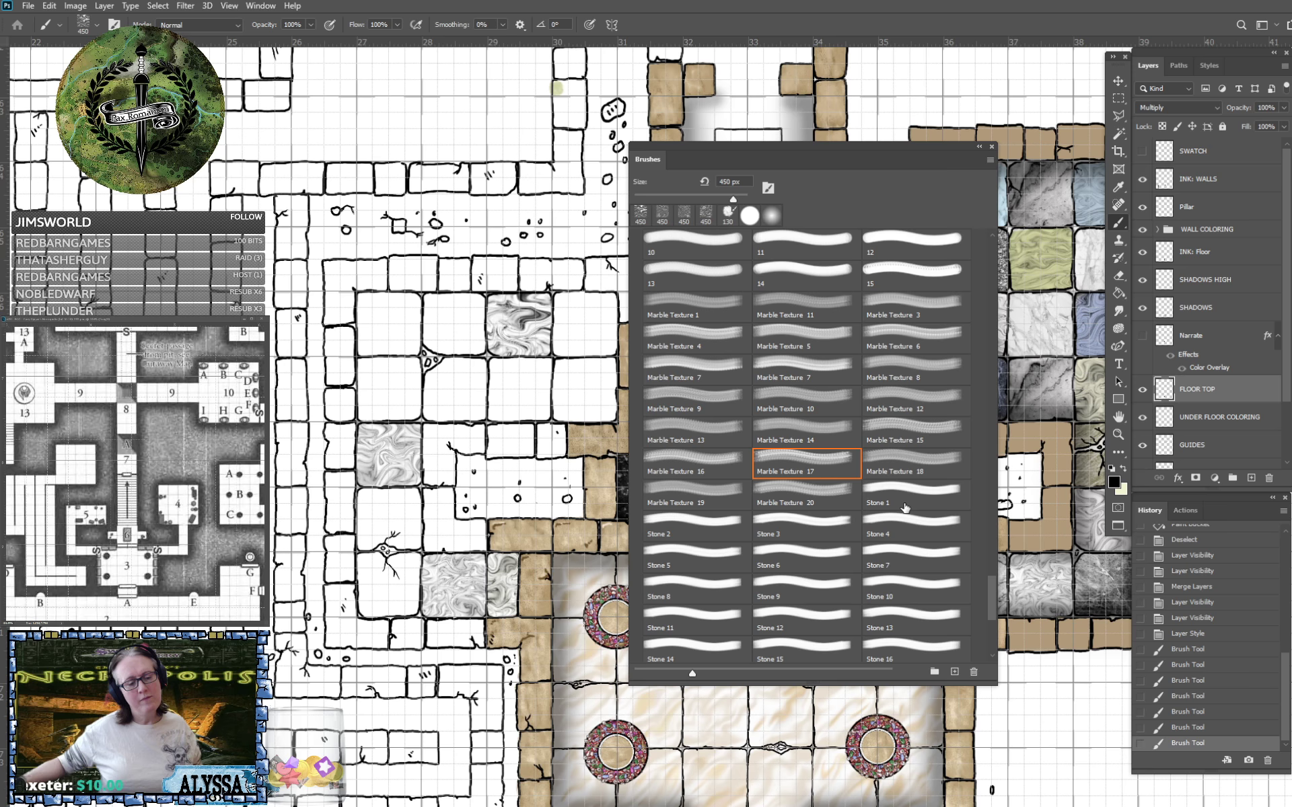
Try the Stone 20 brush at 450 px on the cracked tile west of the two adjoining marbled tiles, and undo the stamp.
click(707, 460)
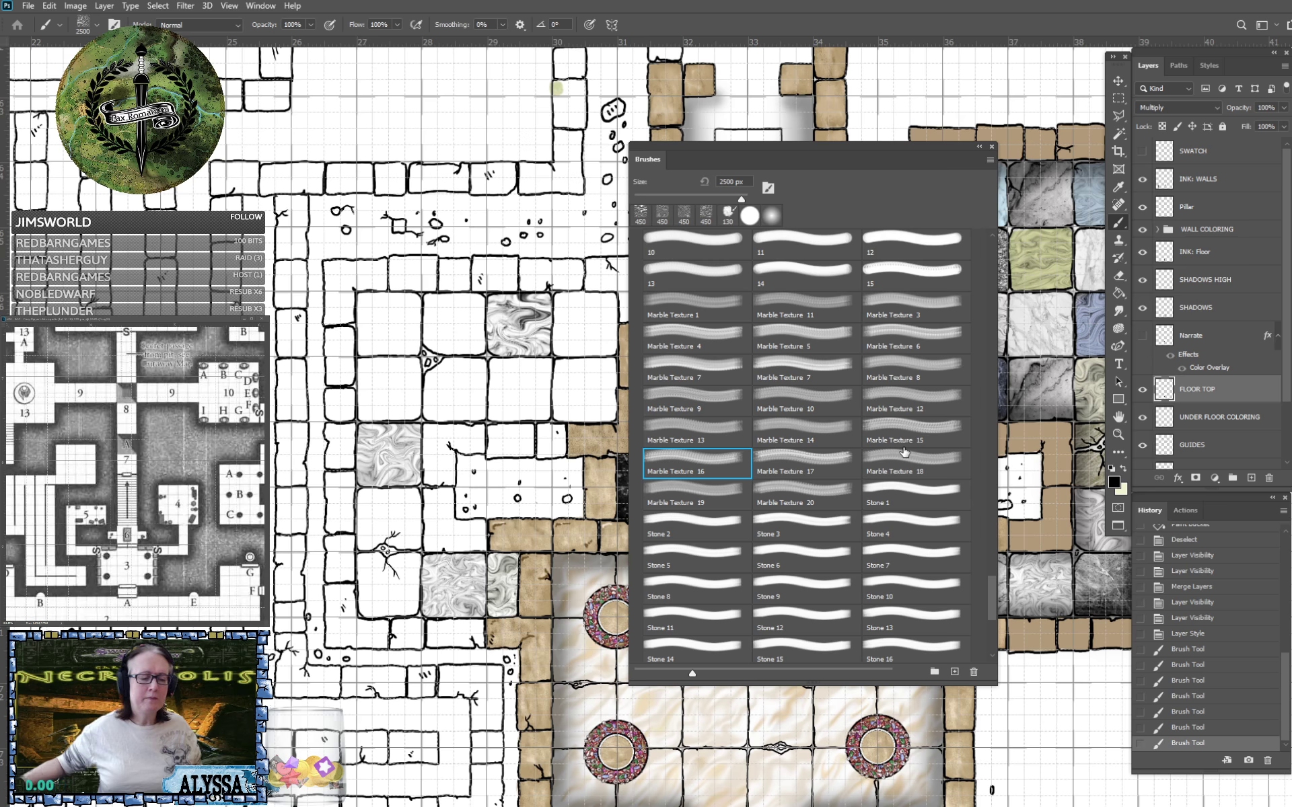
scroll(860, 495, down, 5)
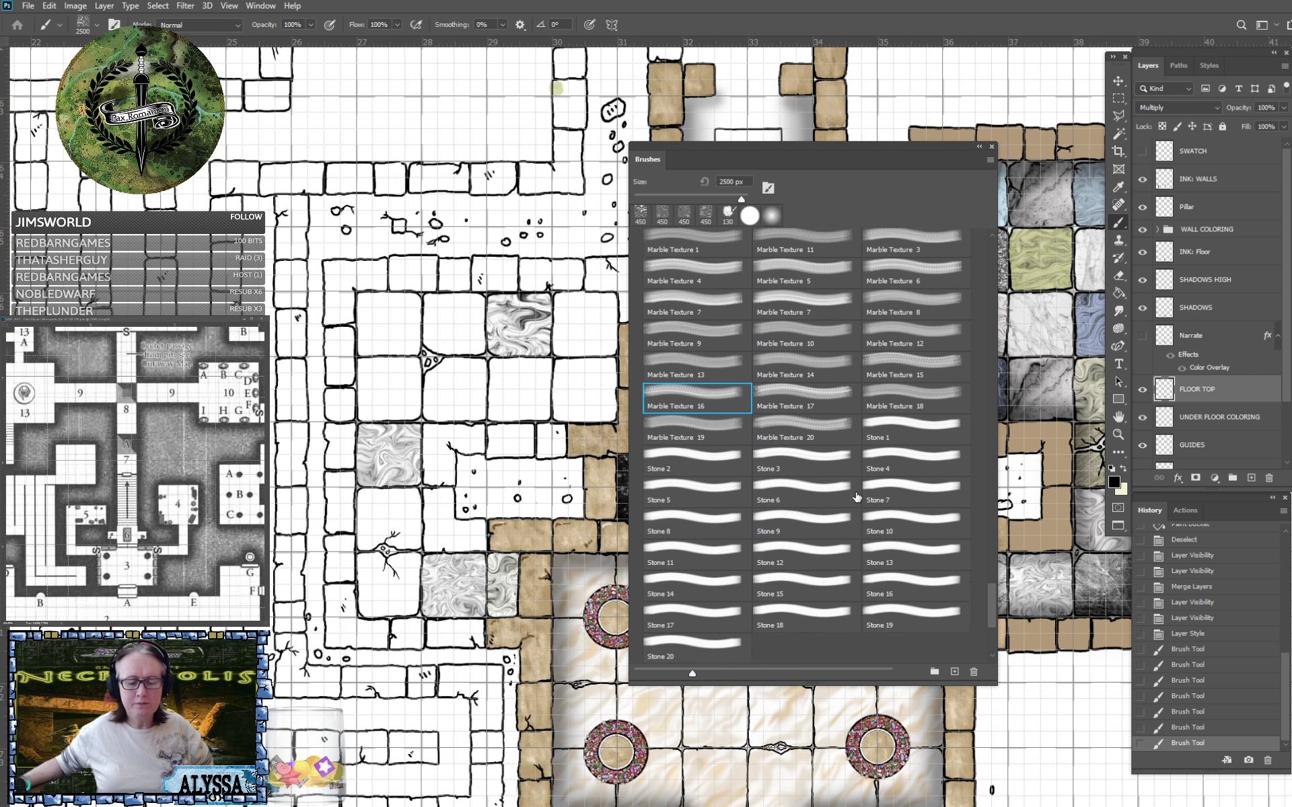
scroll(856, 496, up, 1)
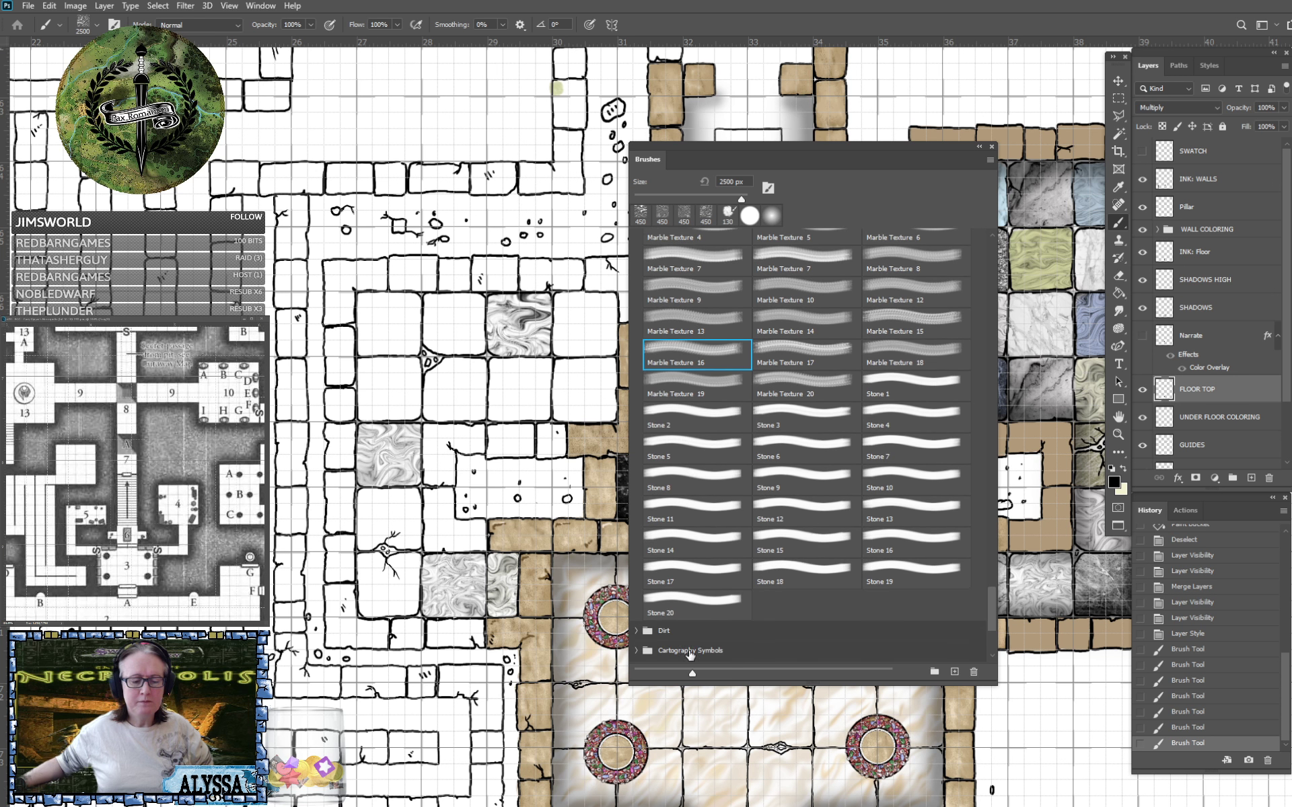
click(674, 606)
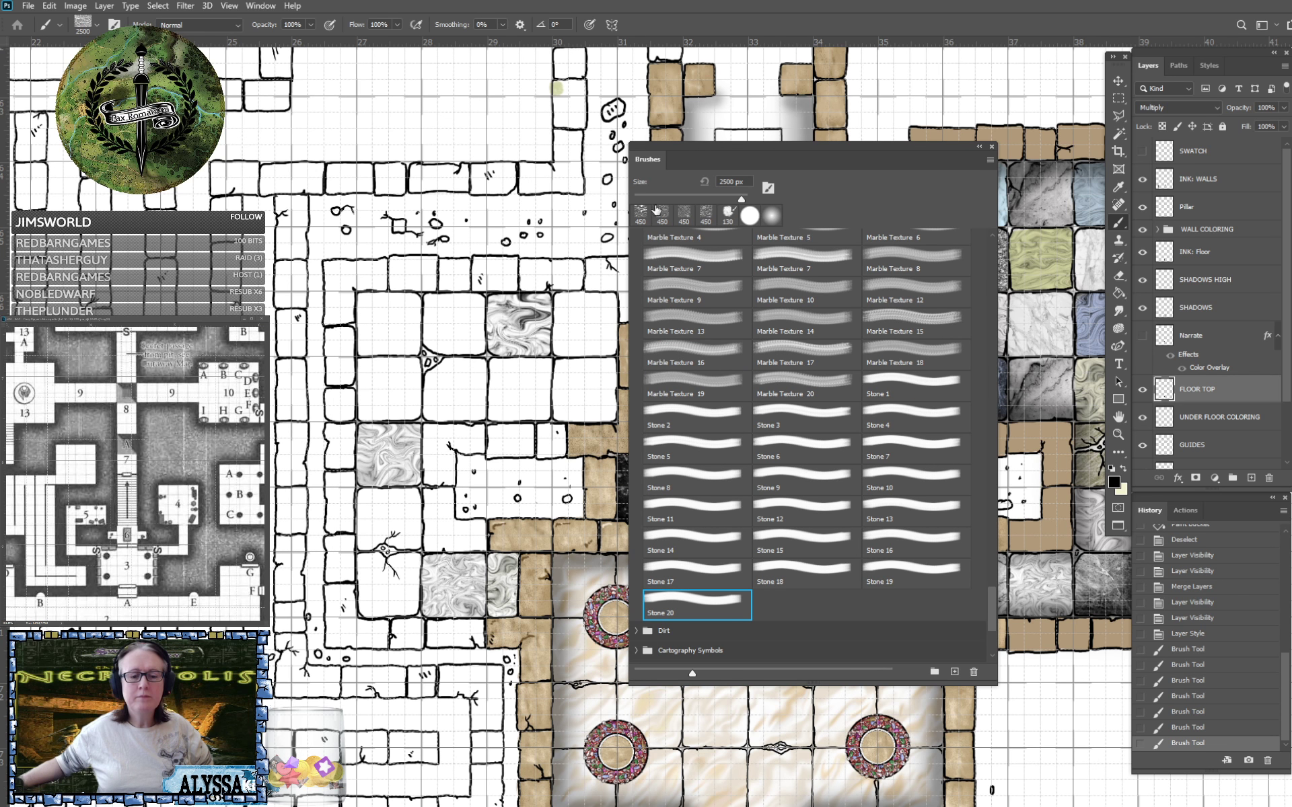
click(746, 181)
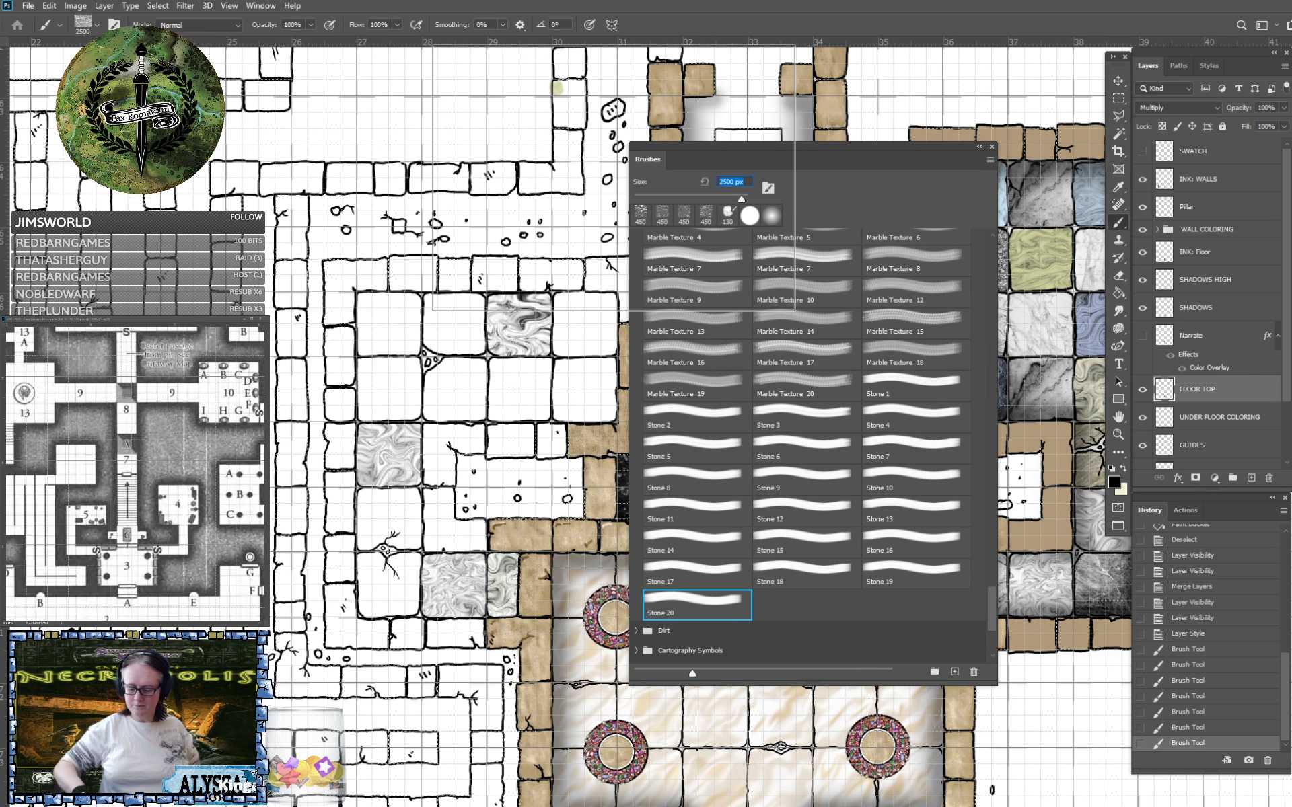
text(450)
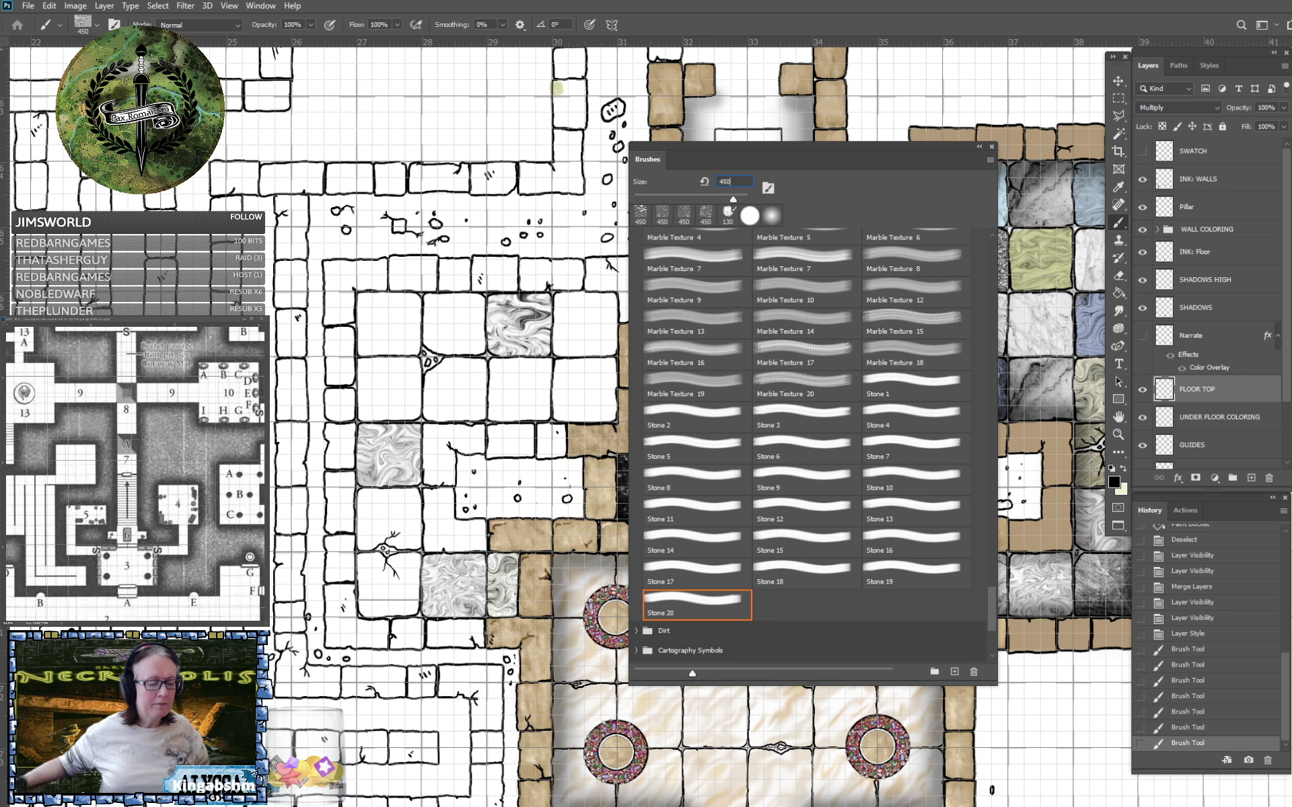
click(391, 579)
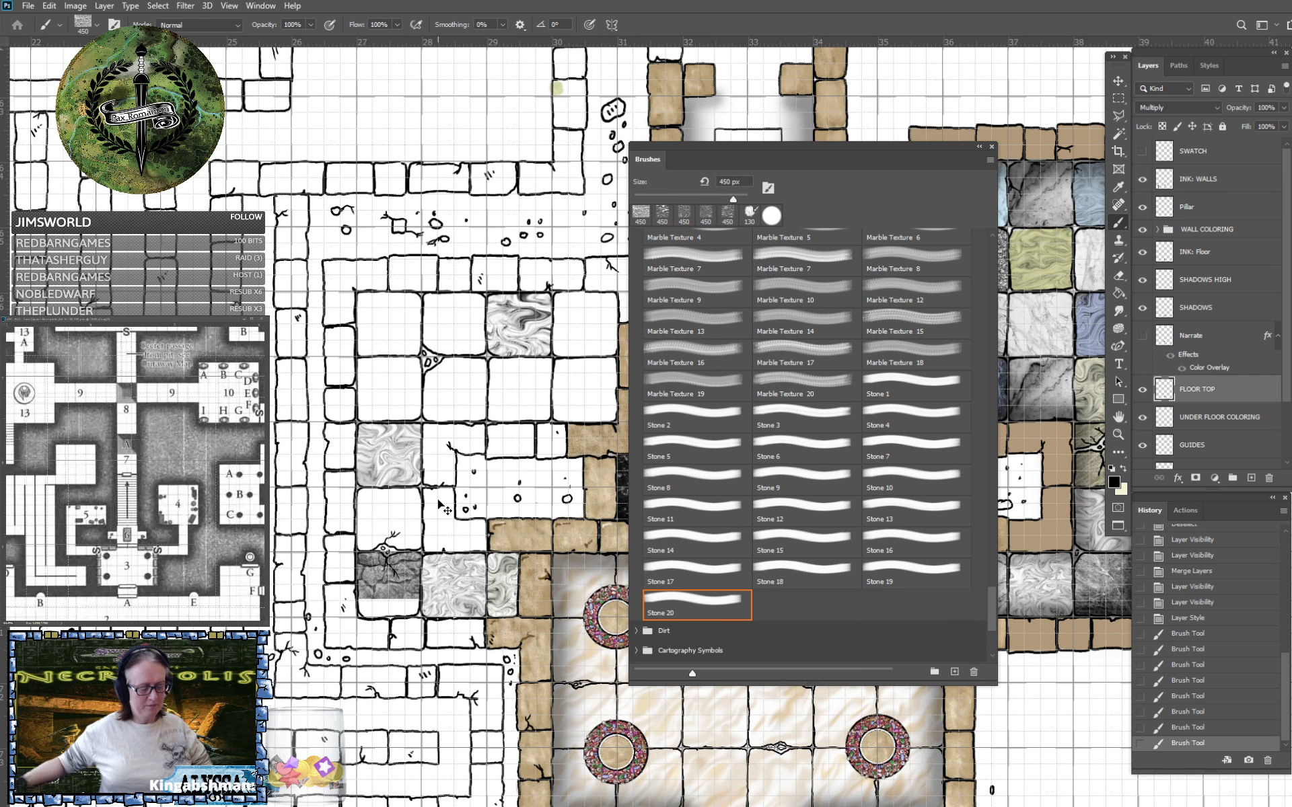
key(ctrl+z)
Browse back up through the numbered texture brushes above the Marble Texture set, trying several presets to compare their tips.
scroll(807, 519, up, 1)
scroll(807, 520, up, 5)
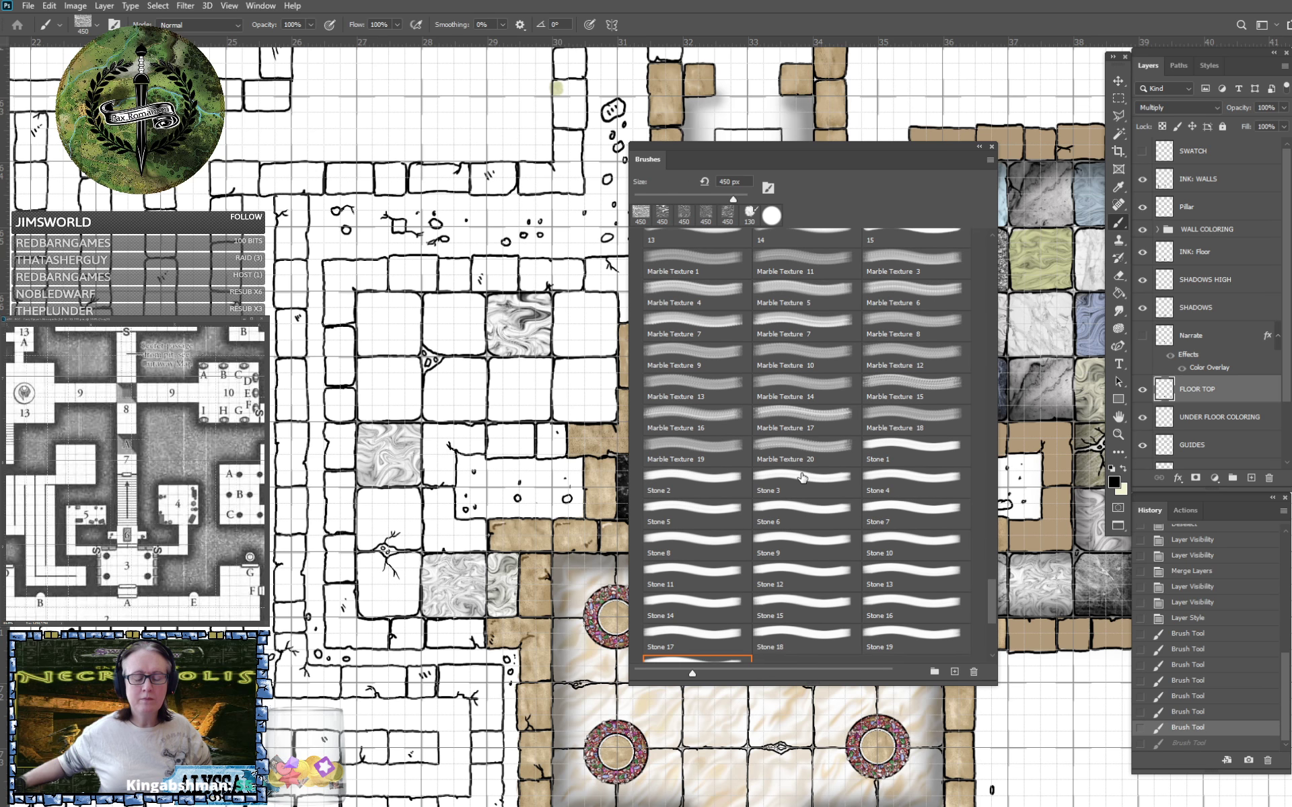
scroll(801, 478, up, 1)
click(885, 416)
scroll(870, 454, up, 6)
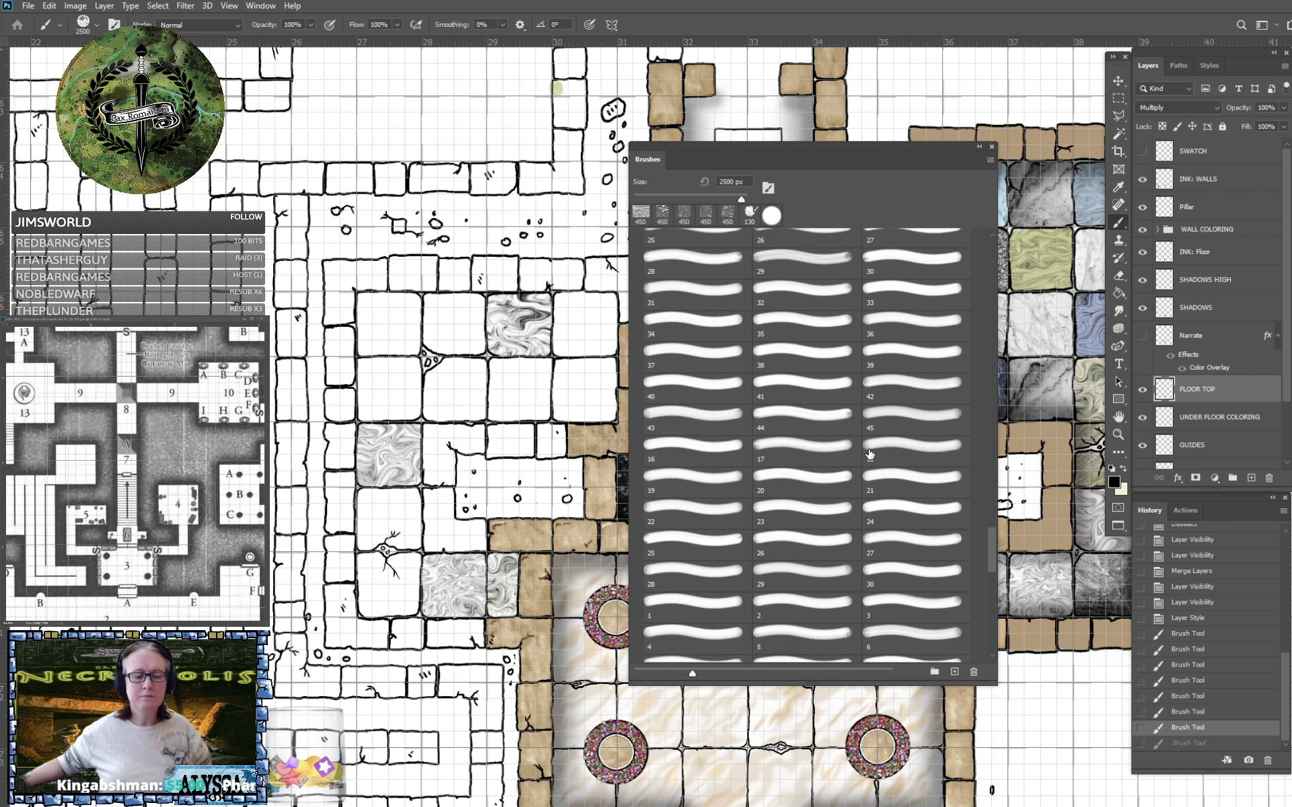
scroll(701, 428, up, 4)
click(701, 429)
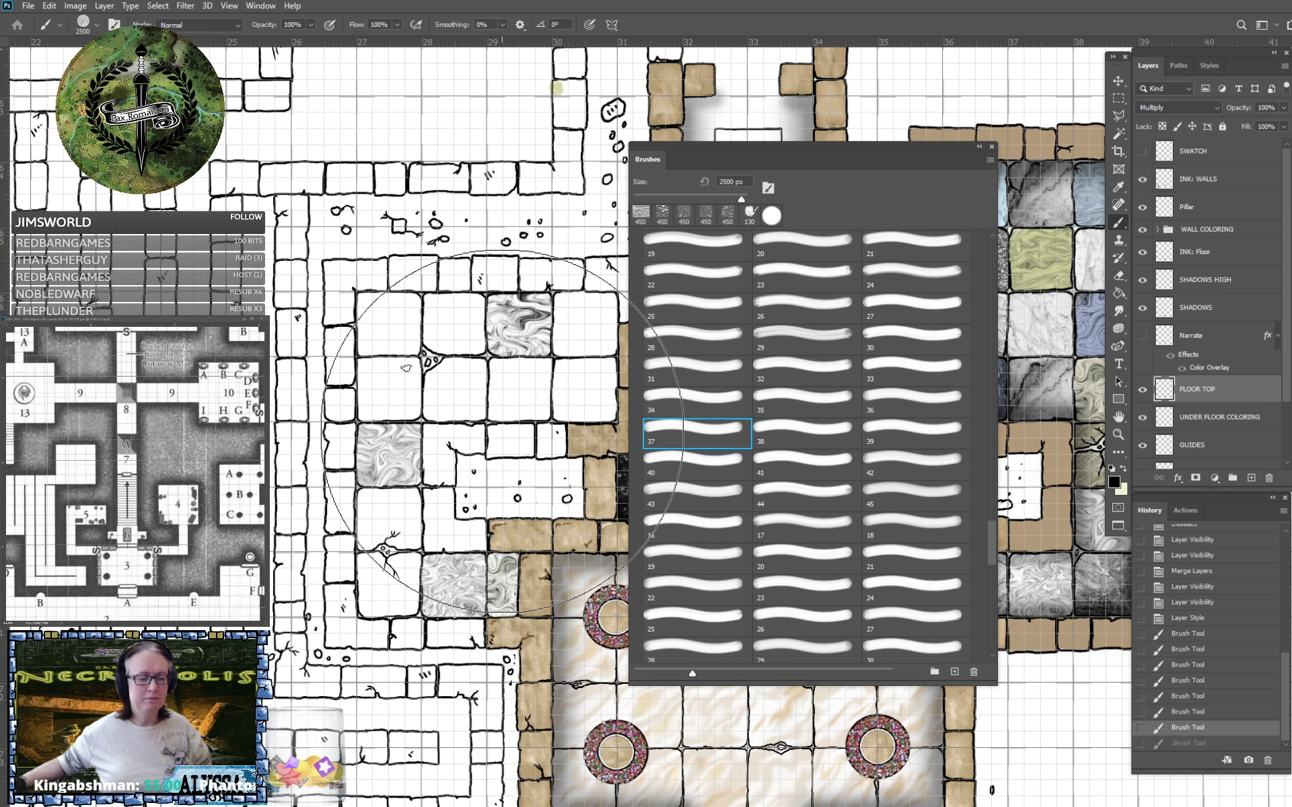
scroll(837, 442, up, 2)
scroll(837, 442, up, 1)
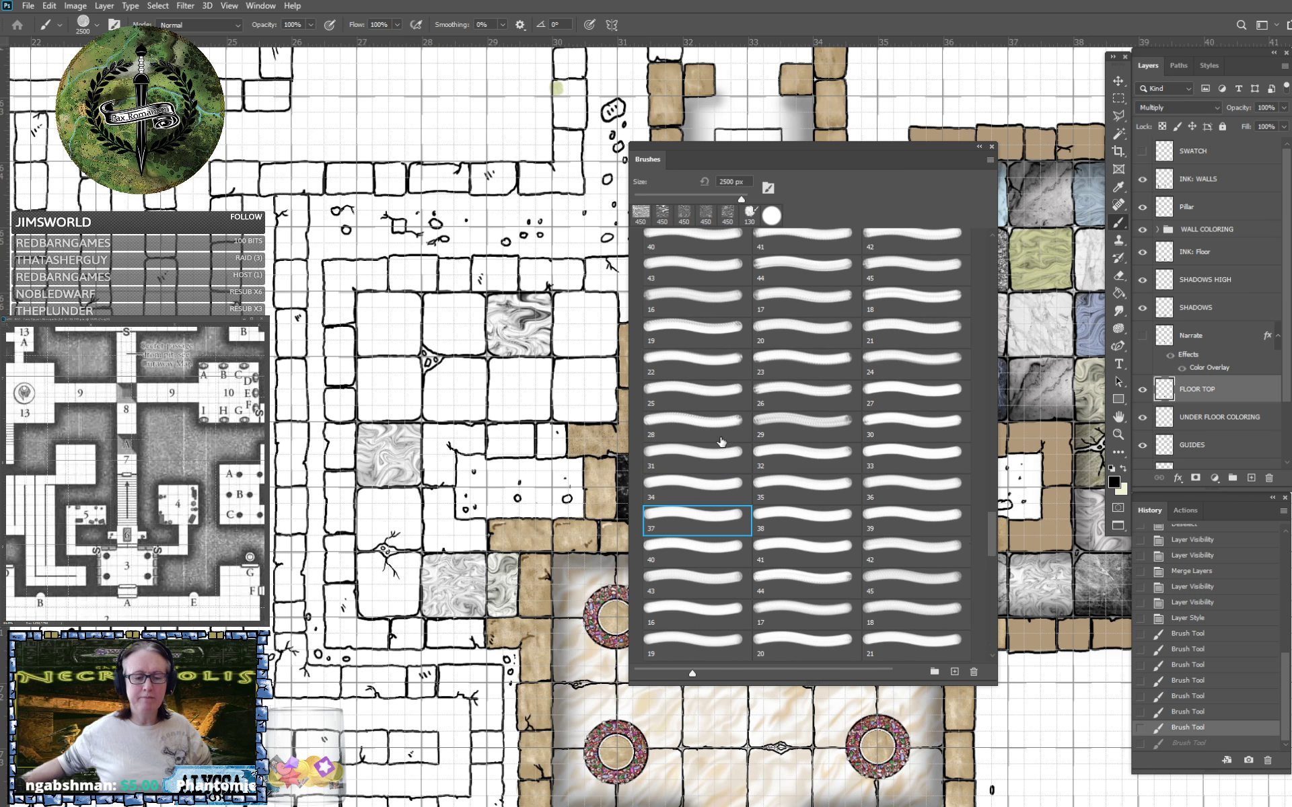
scroll(769, 471, up, 4)
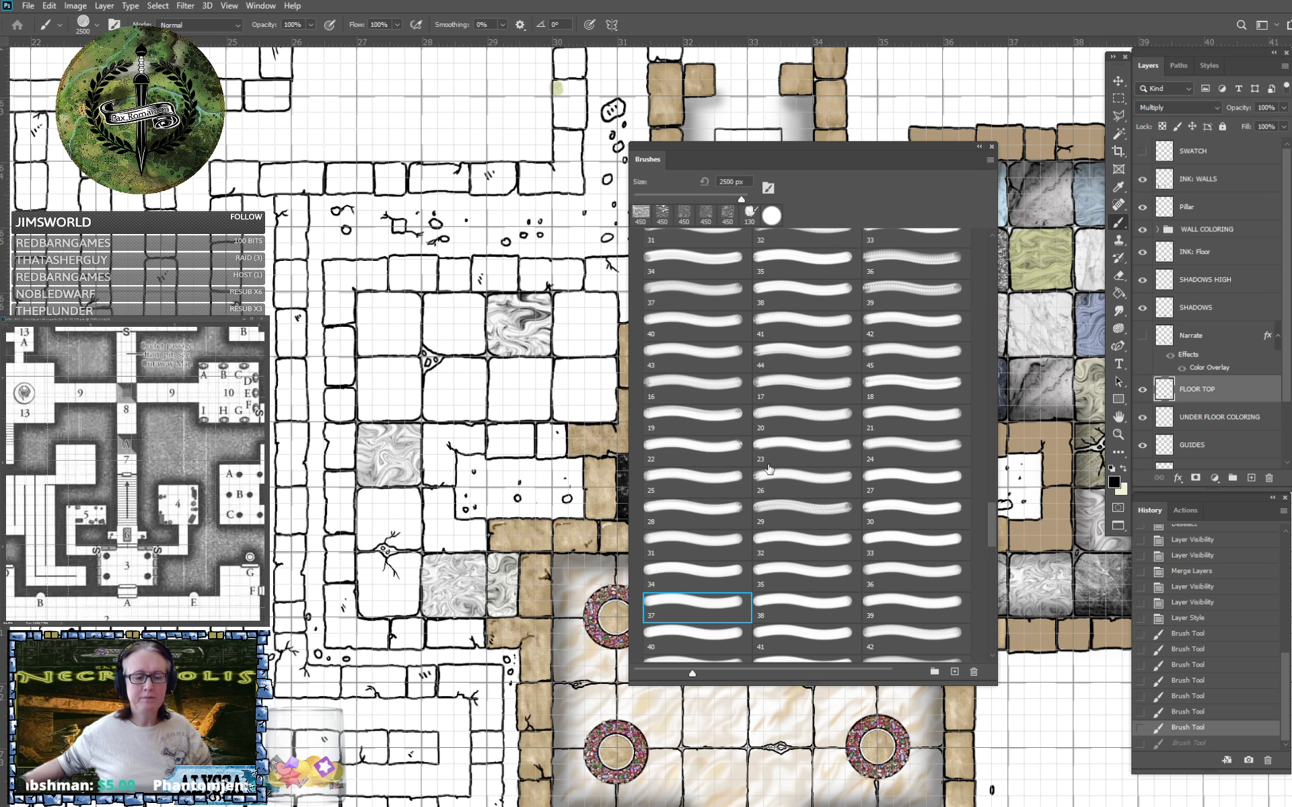
scroll(846, 436, up, 3)
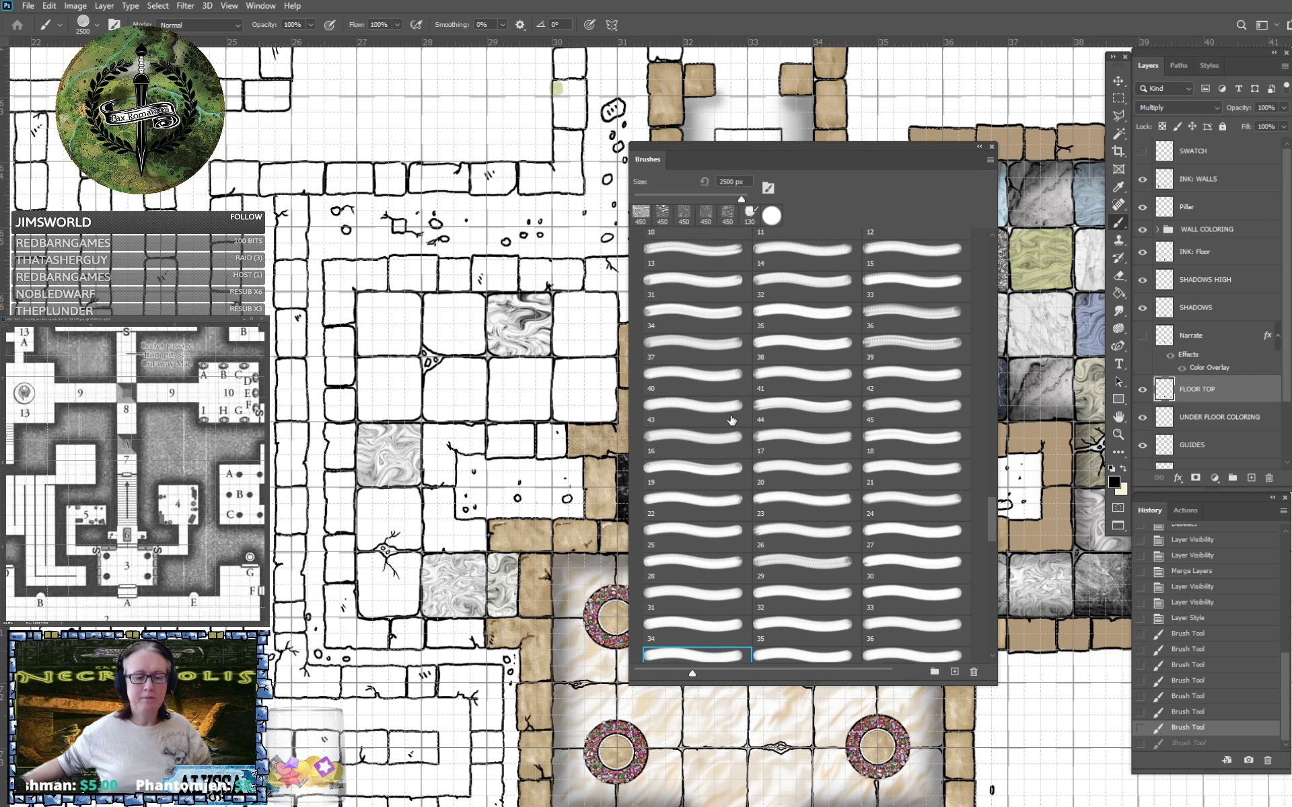
click(694, 417)
scroll(897, 473, up, 8)
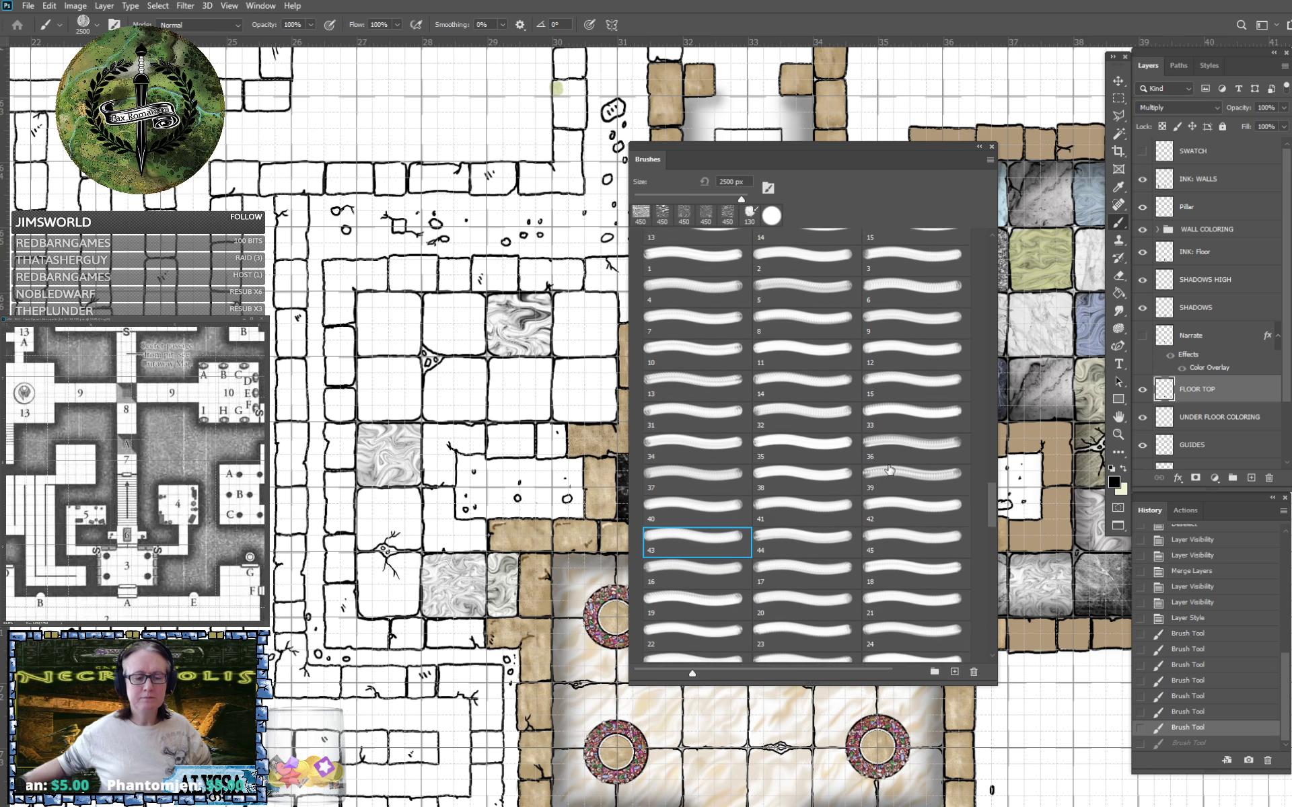
scroll(815, 355, up, 5)
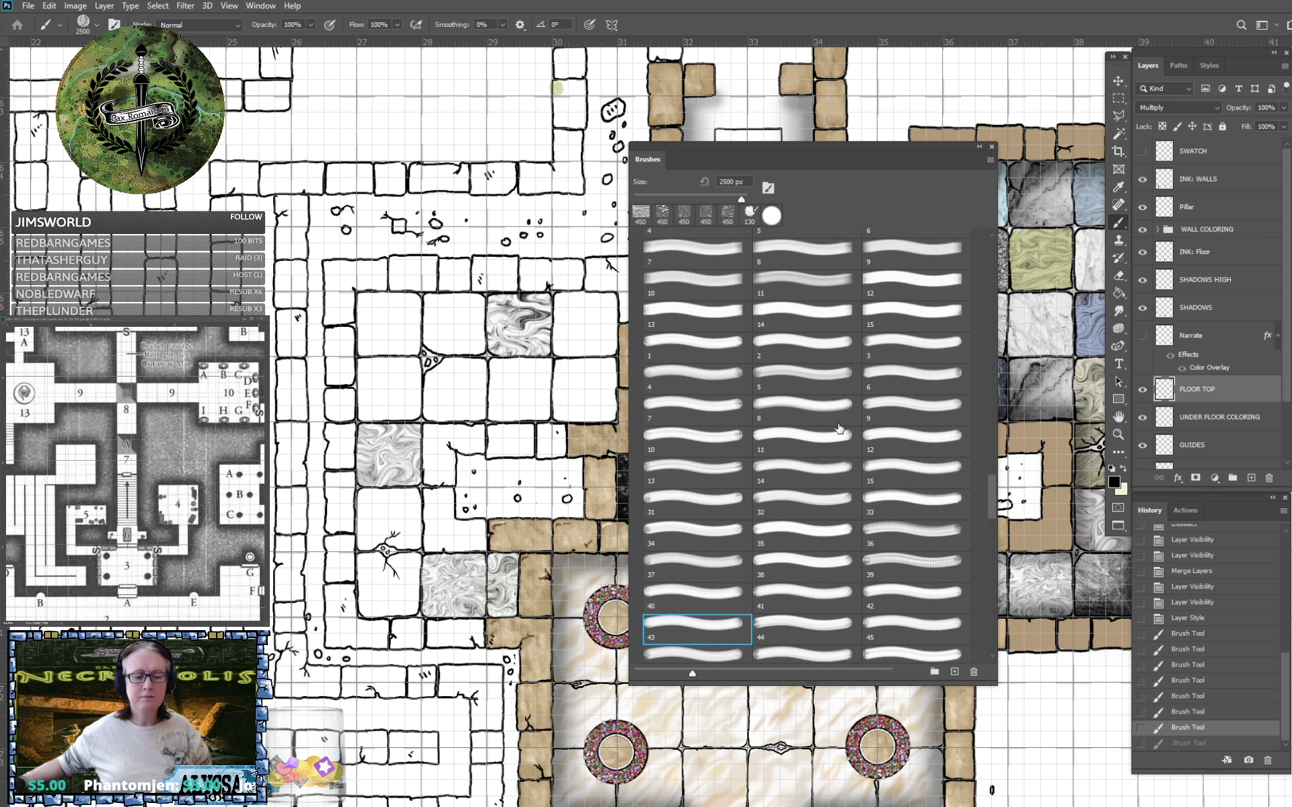
Choose texture brush 15 at 450 px and stamp it in black on the cracked tile west of the two adjoining marbled tiles.
click(676, 375)
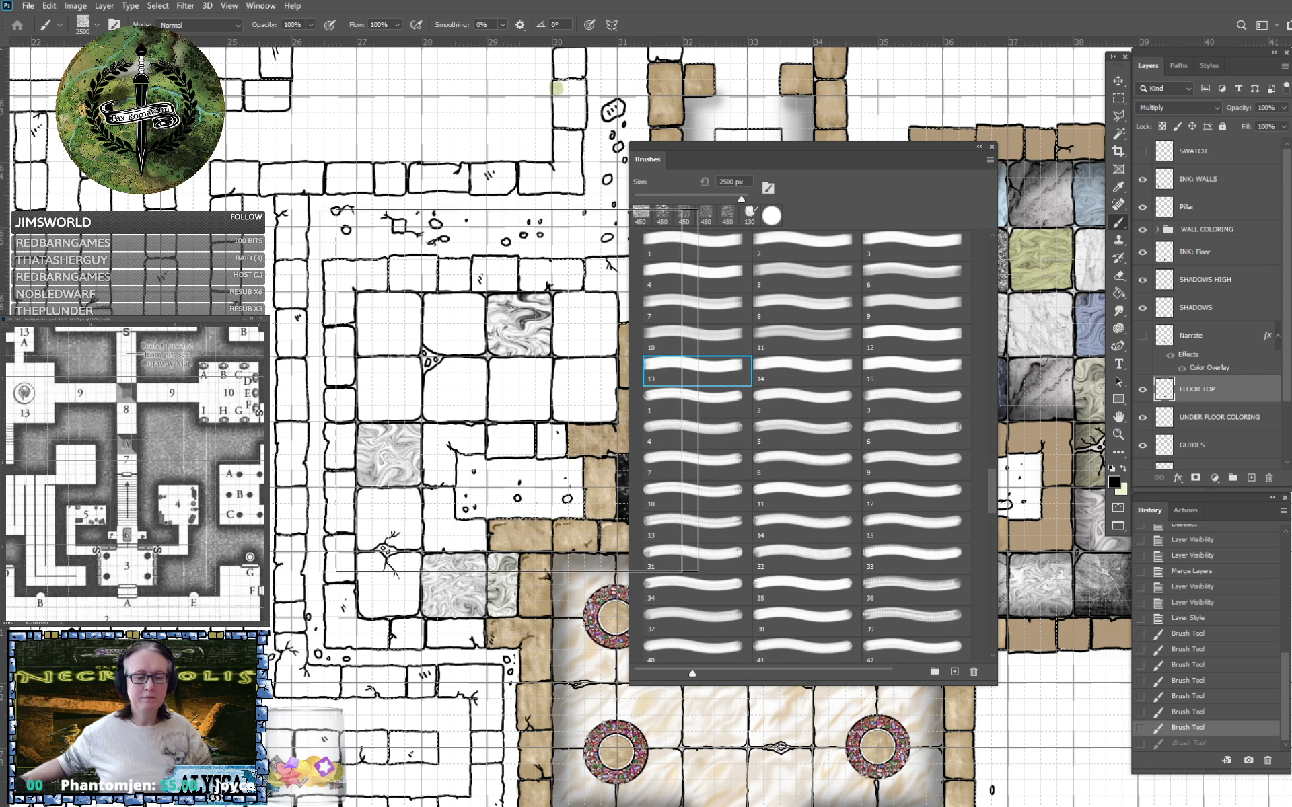
click(894, 375)
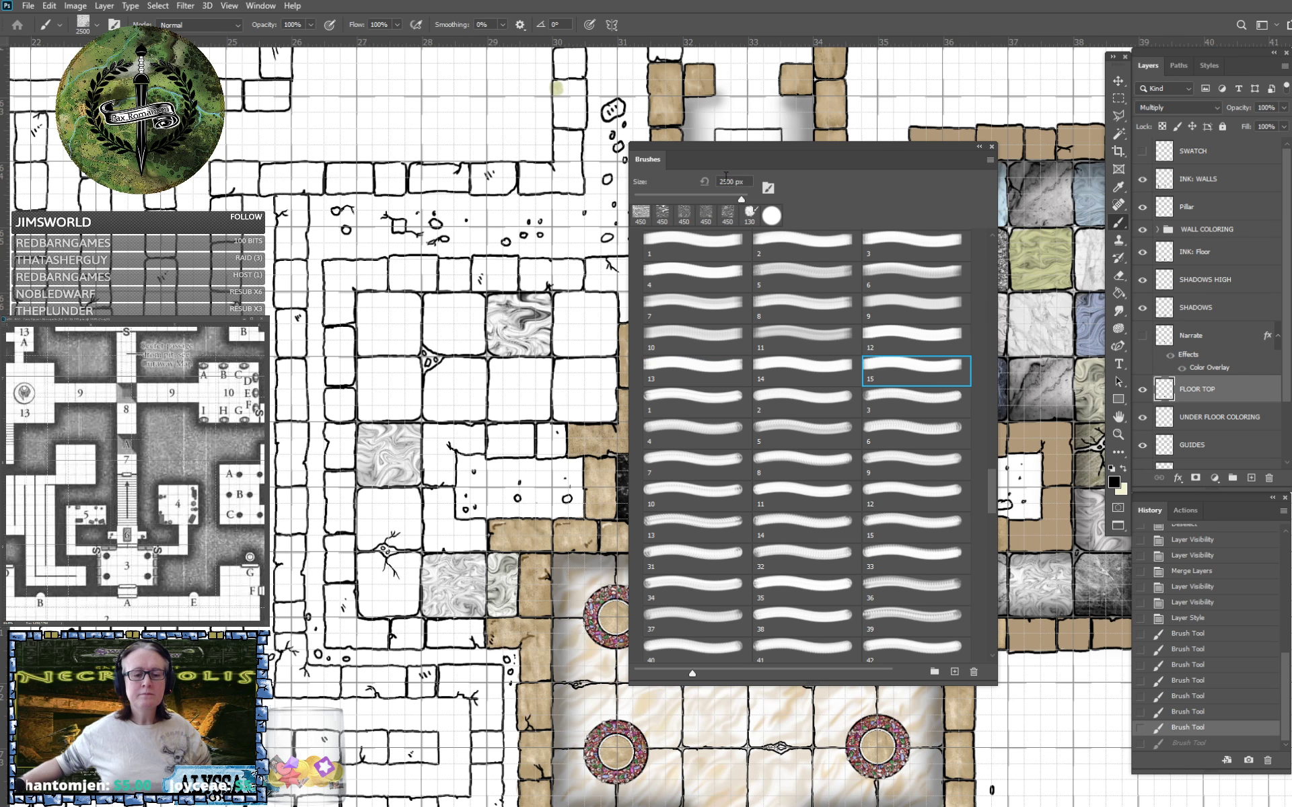
text(450)
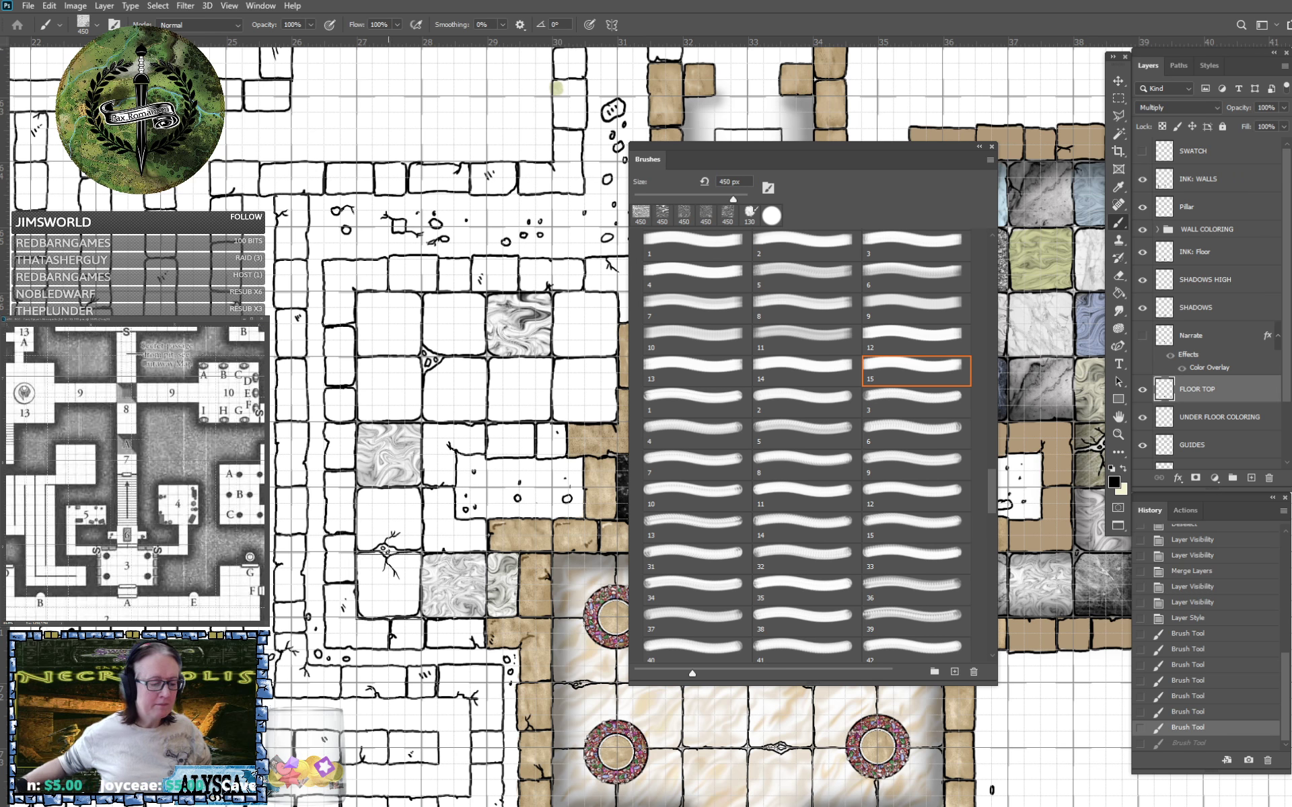
click(389, 584)
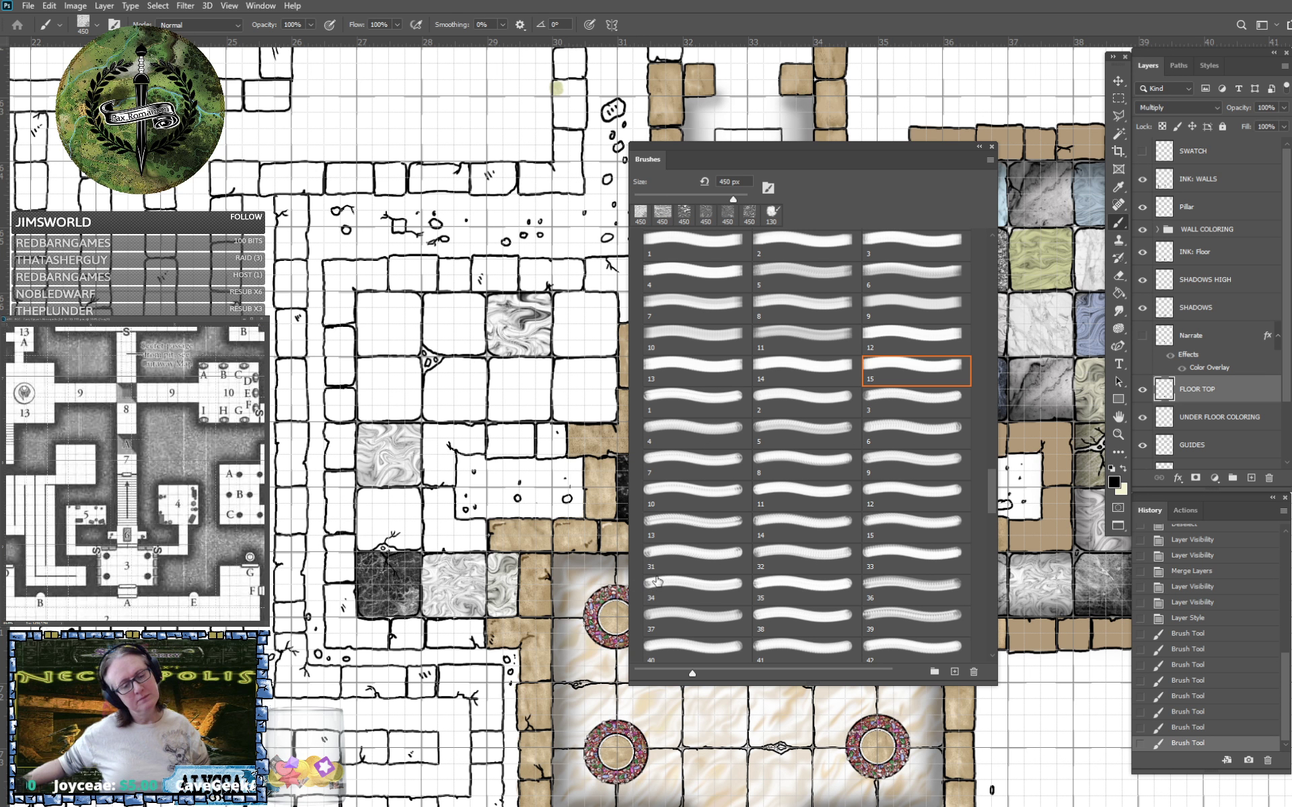
Stamp texture brush 14 at 450 px on the second tile of the uncoloured room's second row.
click(806, 370)
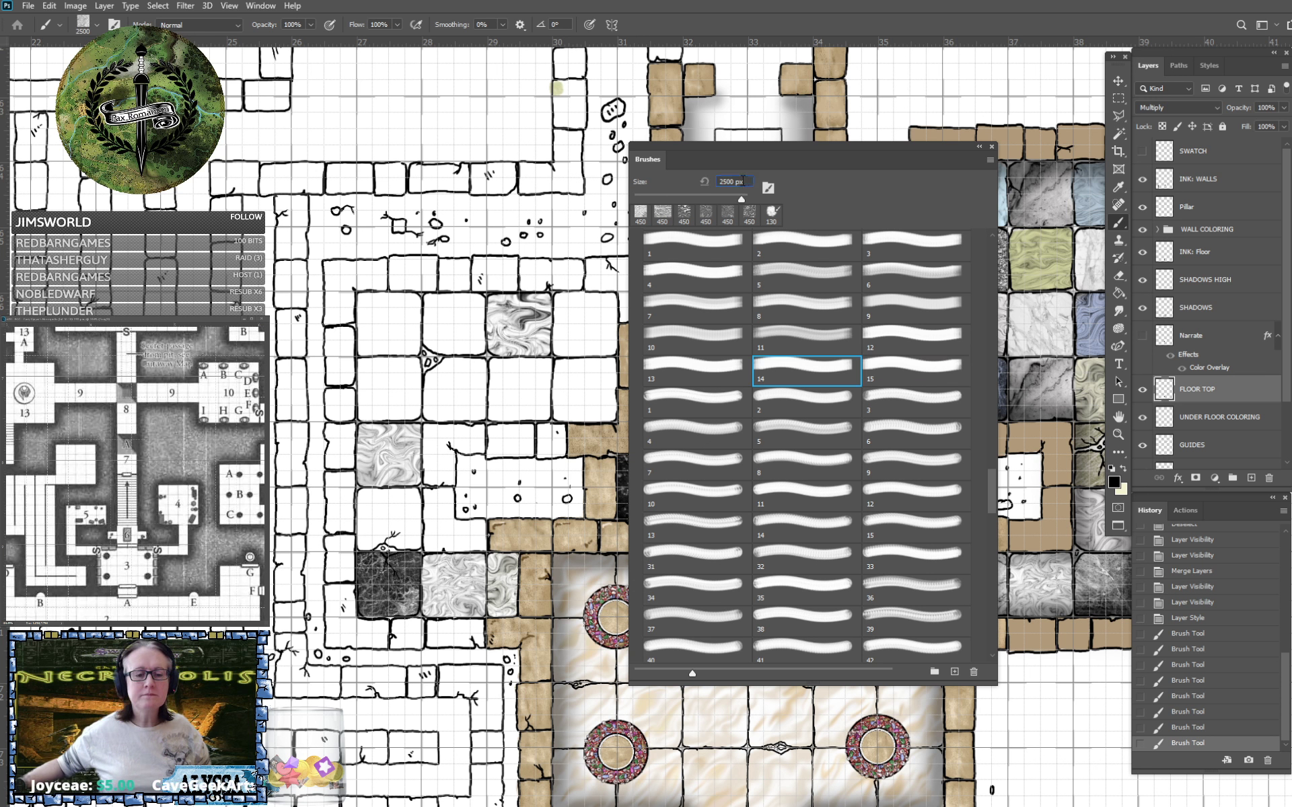
text(450)
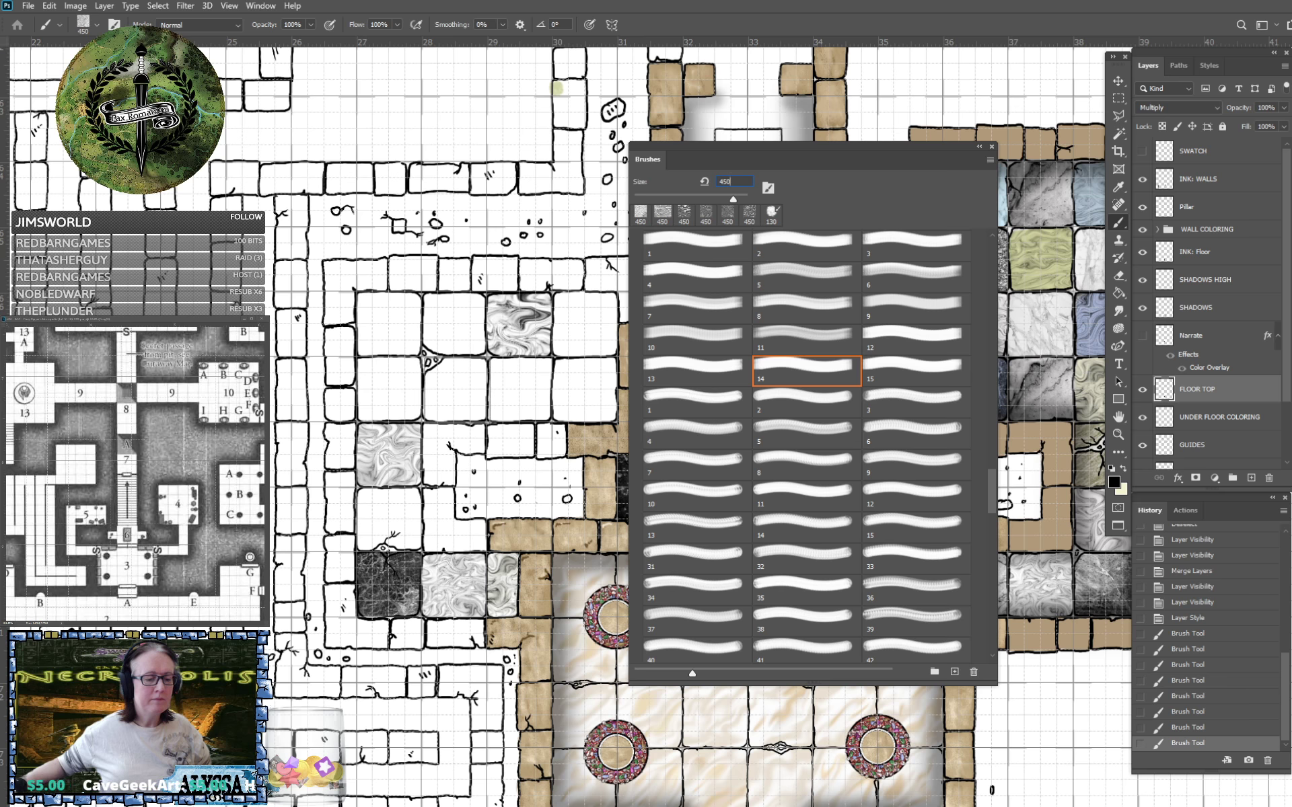
click(455, 389)
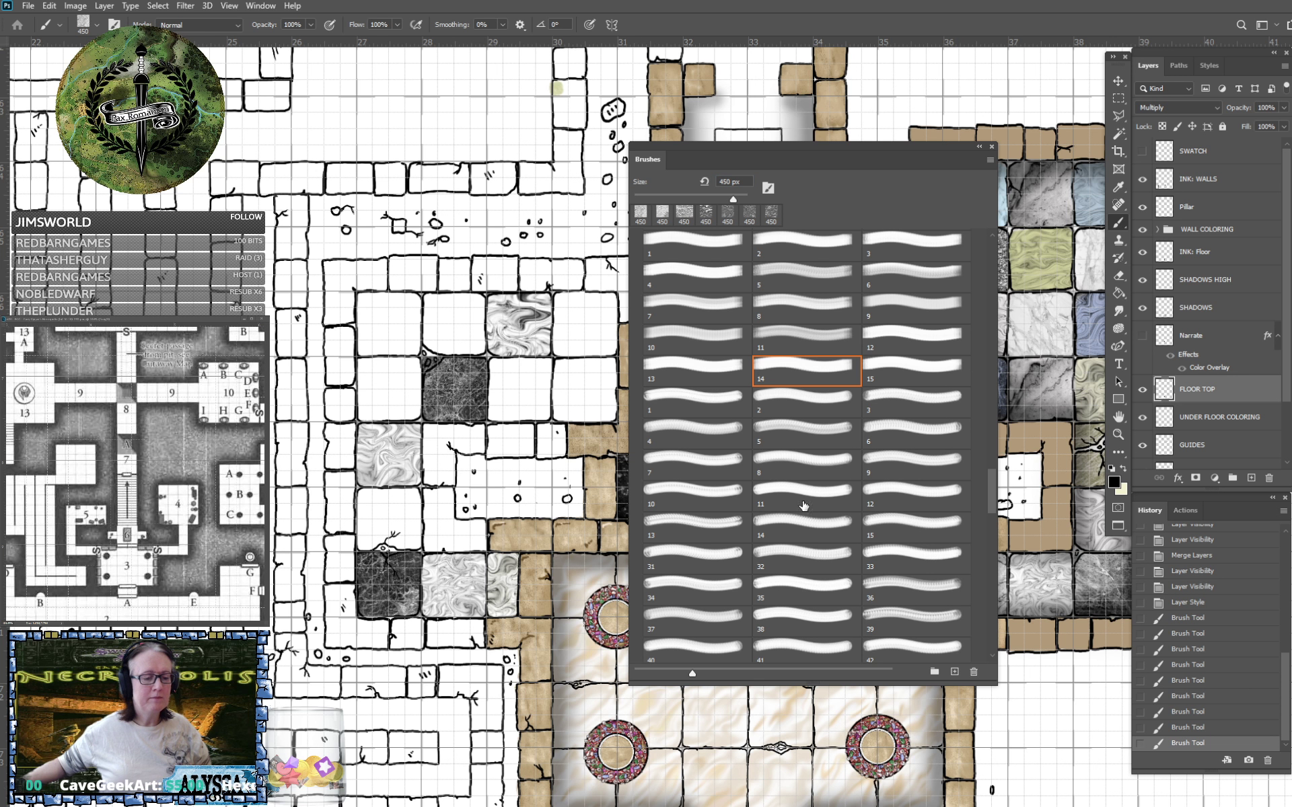
Stamp texture brush 13 at 450 px on the first tile of the uncoloured room's first row.
click(686, 358)
text(45)
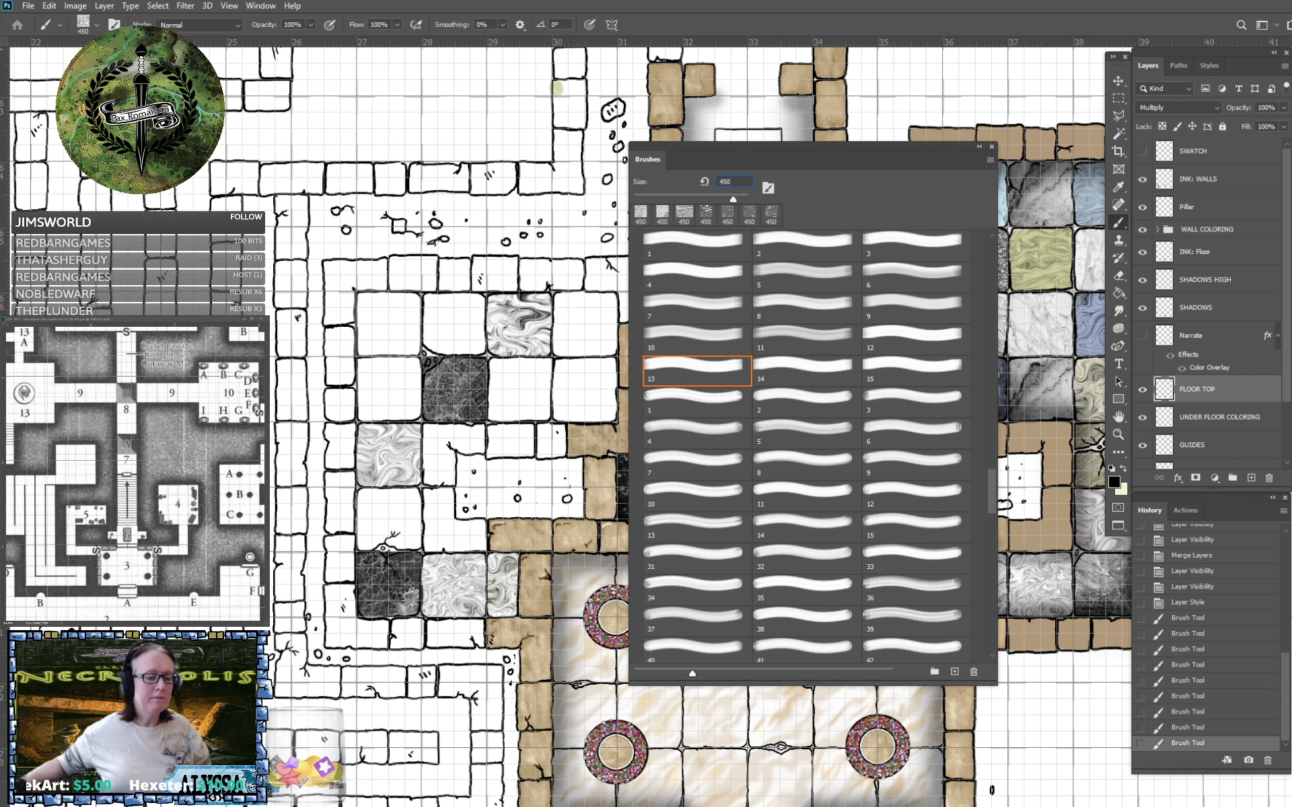
click(388, 322)
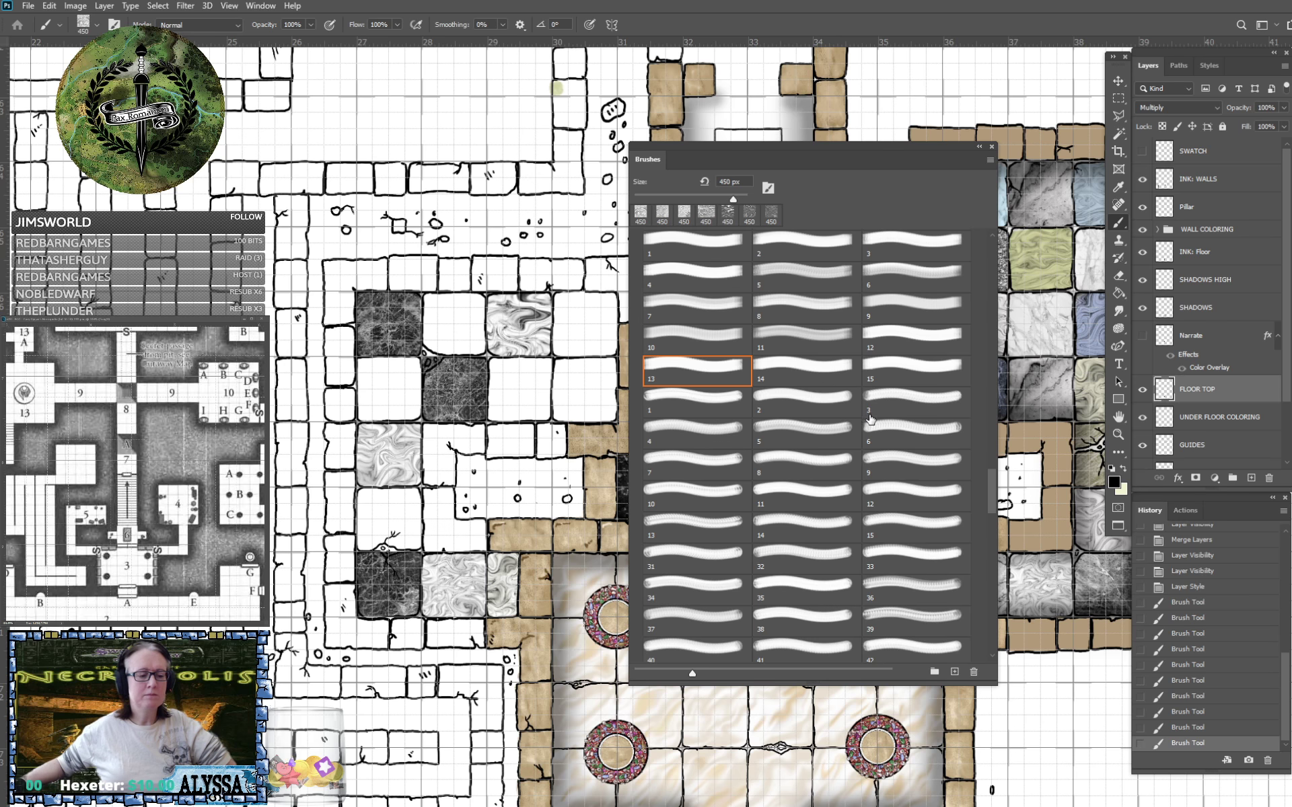
Try texture brushes 12, 11, 10 and 9 at 2500 px over the map's west side, undoing each test stamp.
click(911, 338)
click(260, 479)
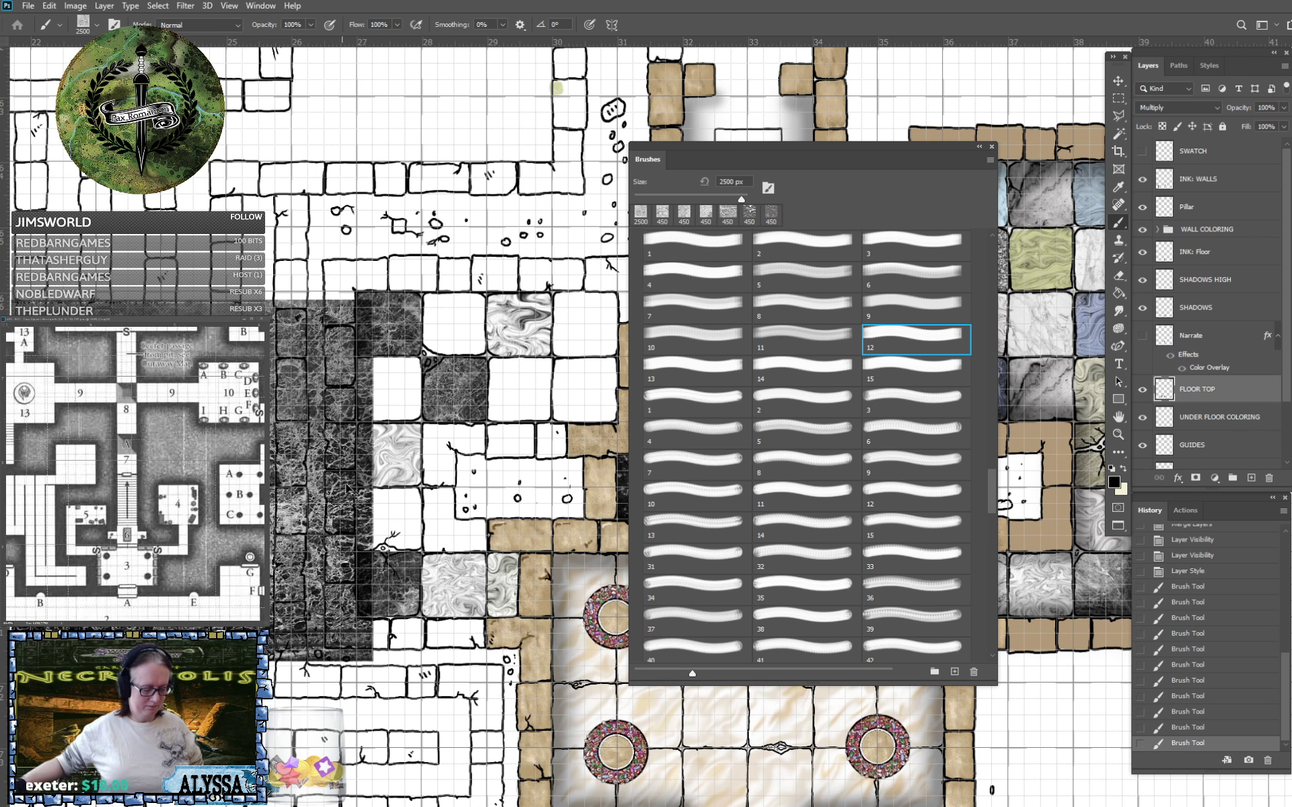
key(ctrl+z)
click(787, 341)
click(154, 401)
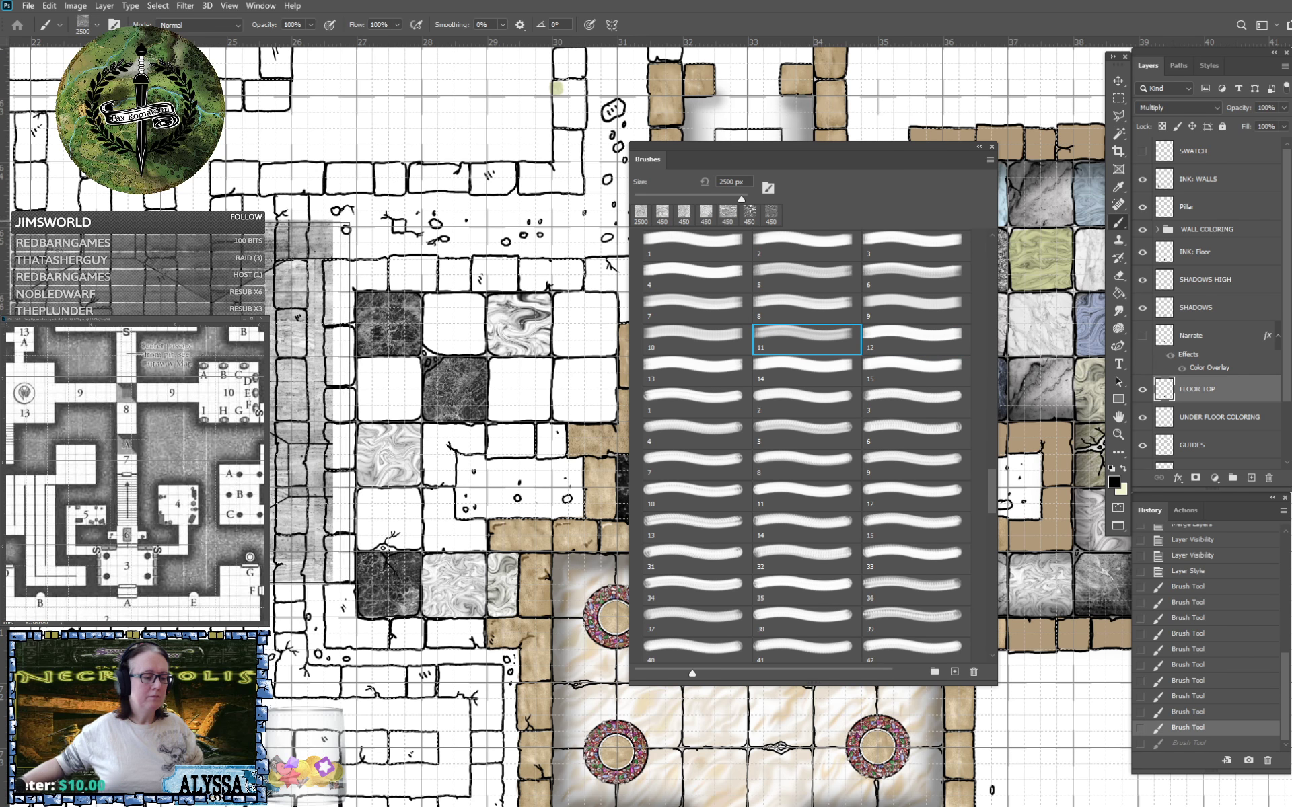
key(ctrl+z)
click(674, 339)
click(225, 406)
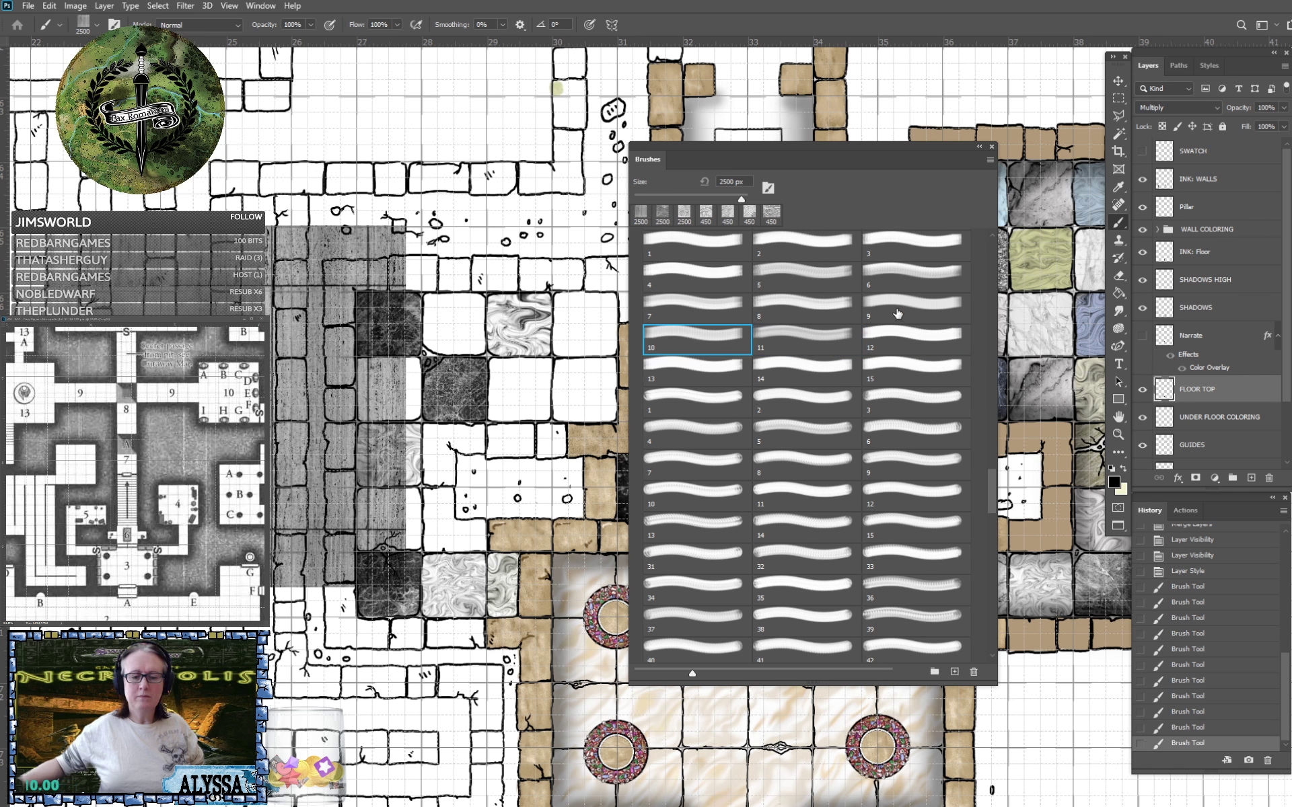
key(ctrl+z)
click(896, 315)
click(327, 366)
key(ctrl+z)
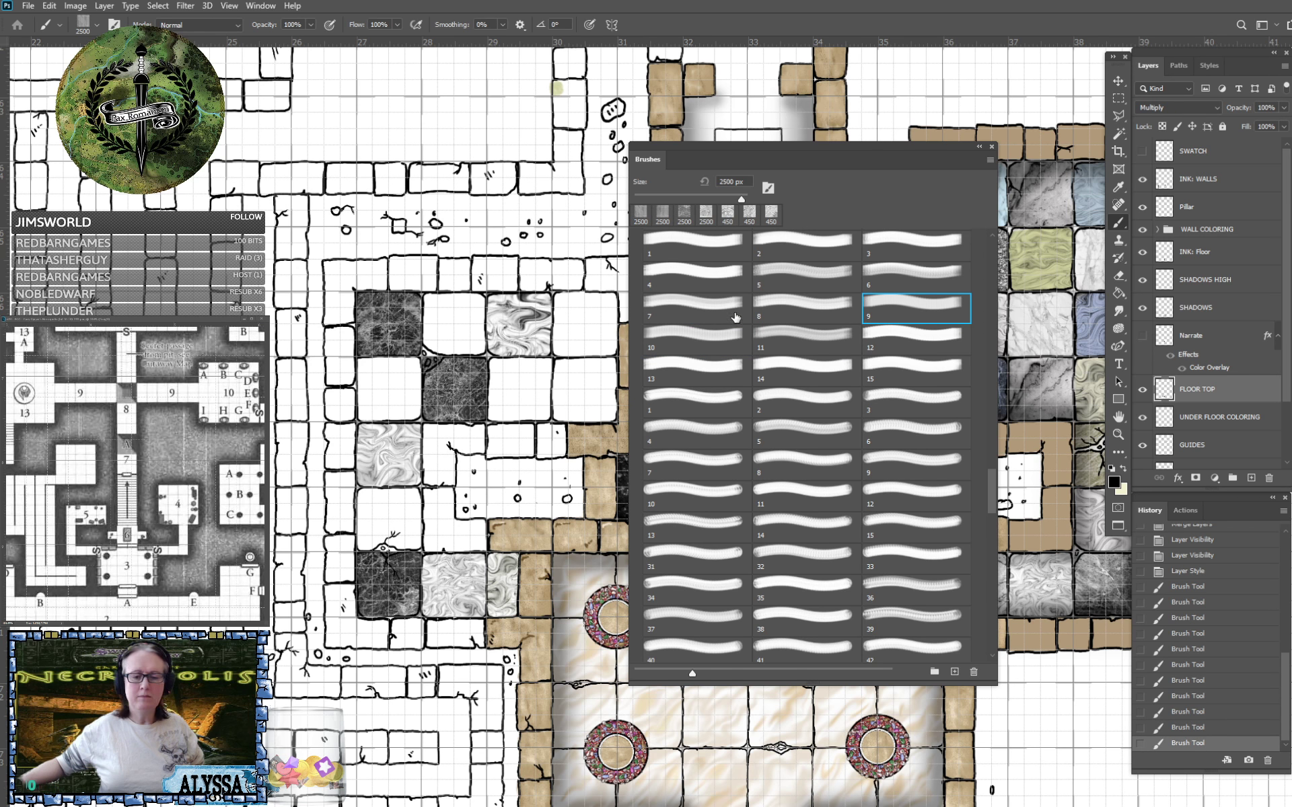
Test texture brush 8 at 2500 px, undo it, and stamp it at 450 px on the first-column tile directly below the marbled one.
click(806, 308)
click(235, 348)
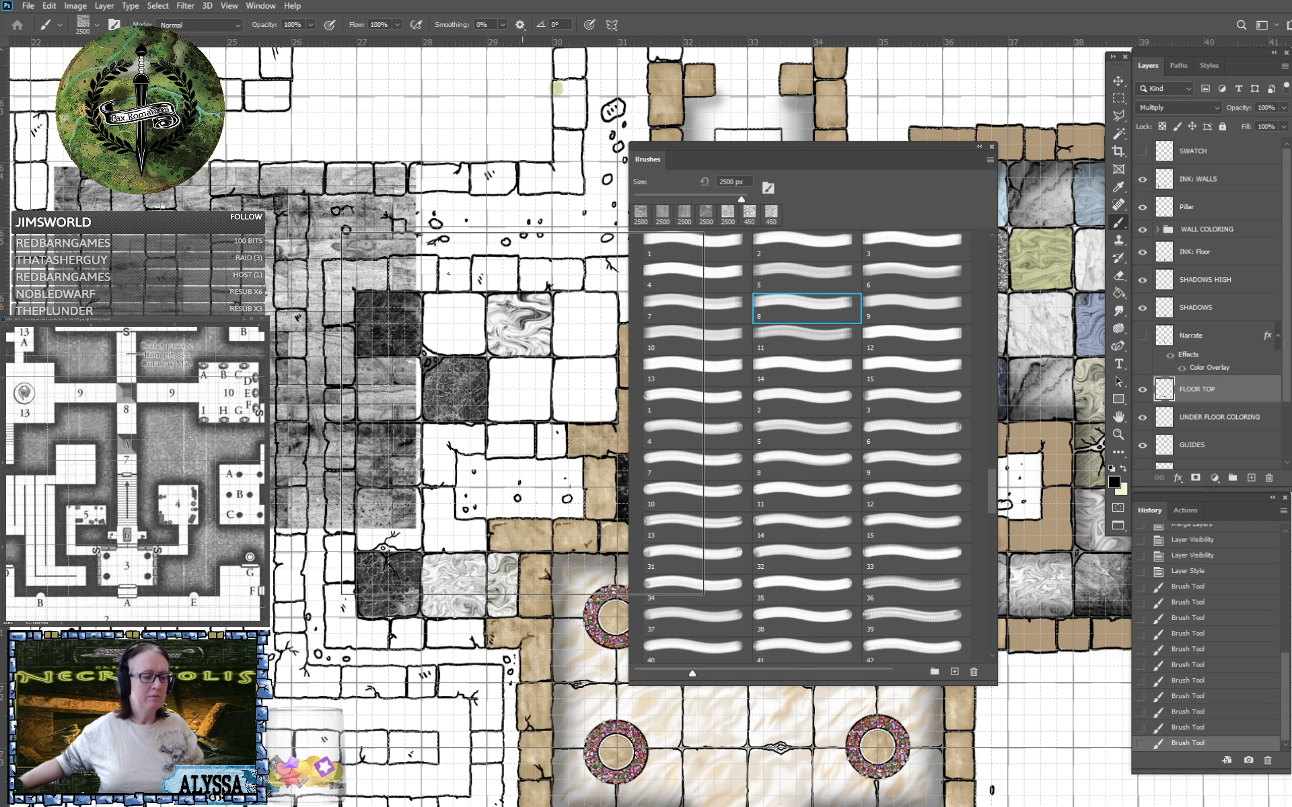
key(ctrl+z)
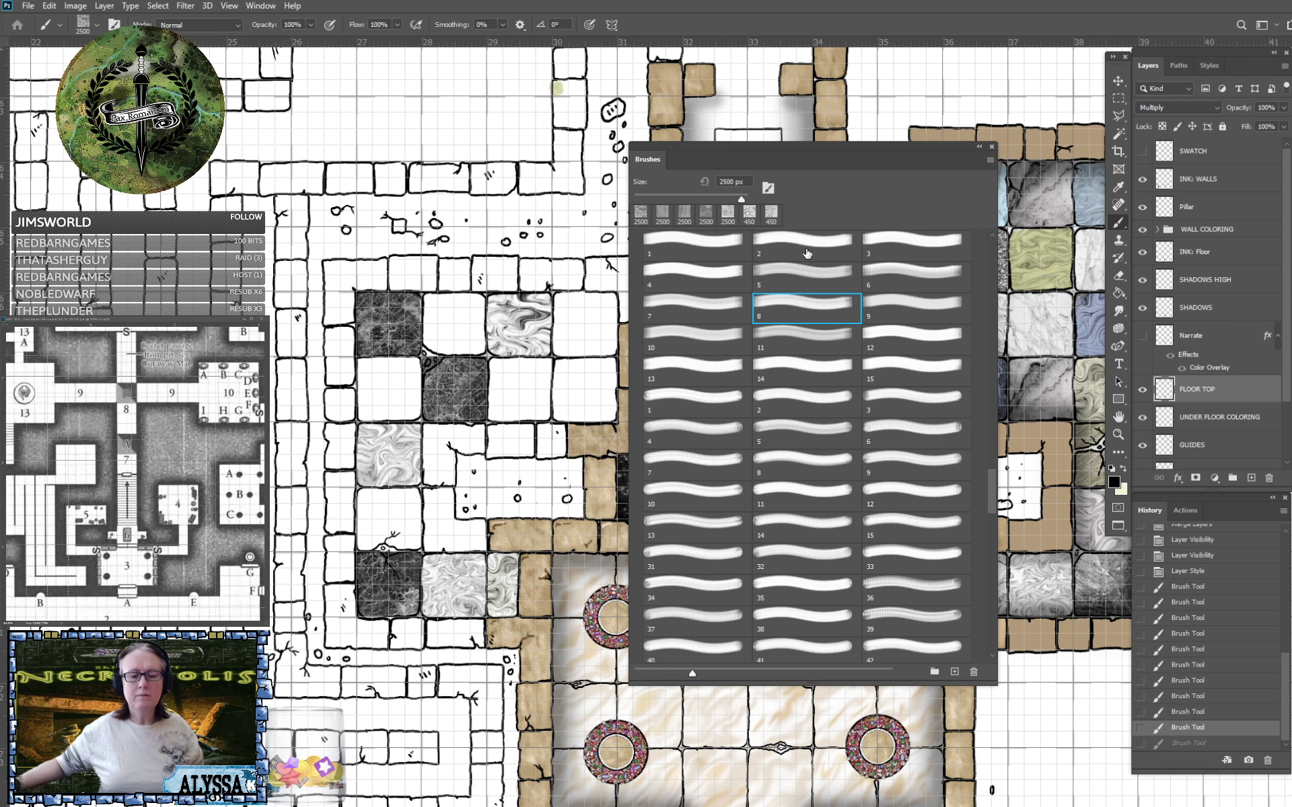
click(746, 181)
text(450)
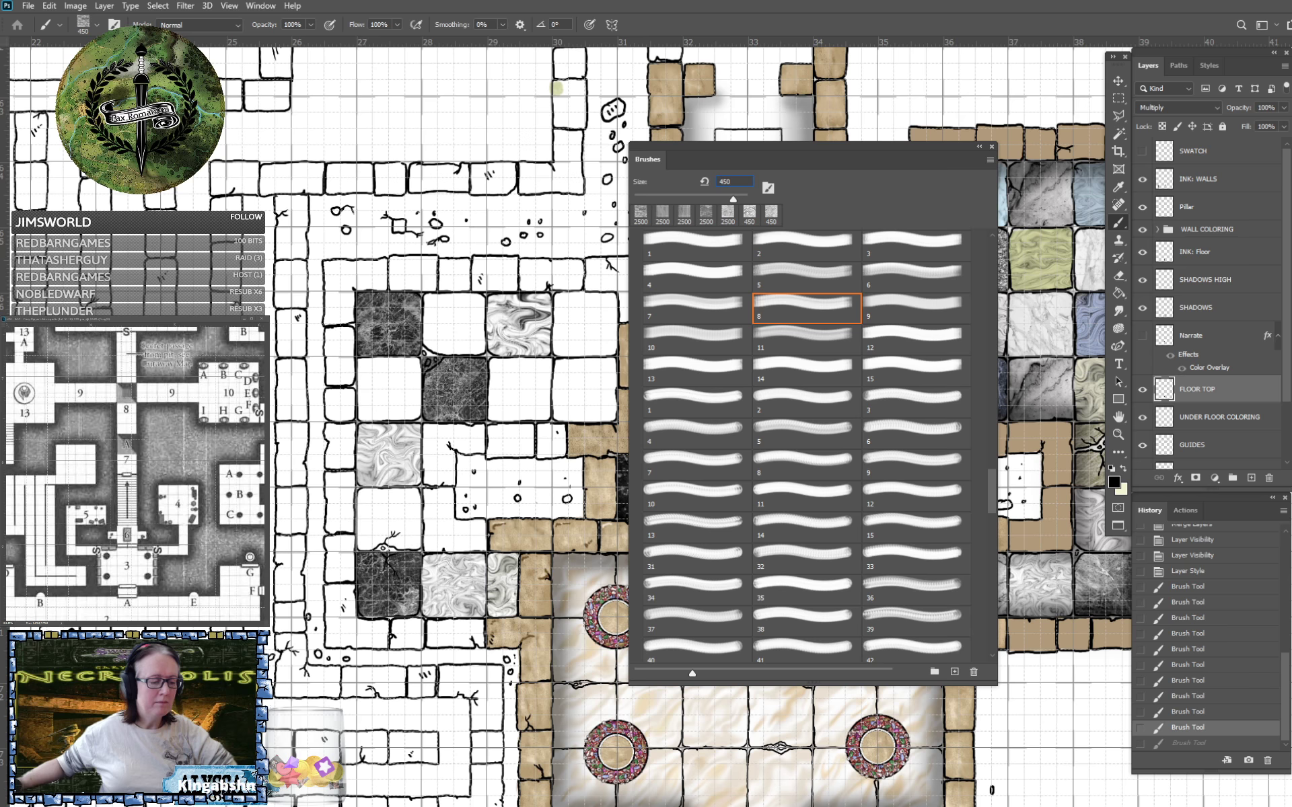
click(389, 519)
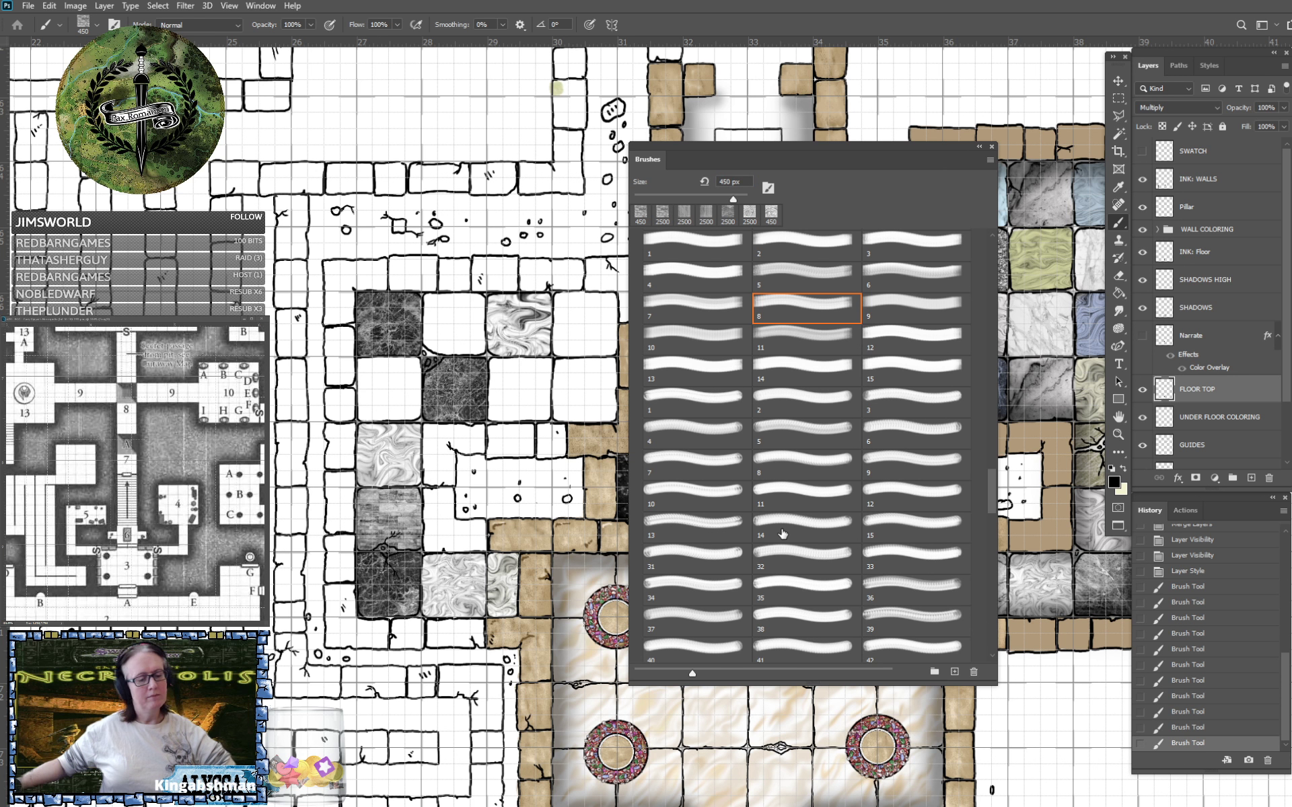
Try texture brushes 7 and 6 at 2500 px over the map, undoing each test stamp.
click(729, 311)
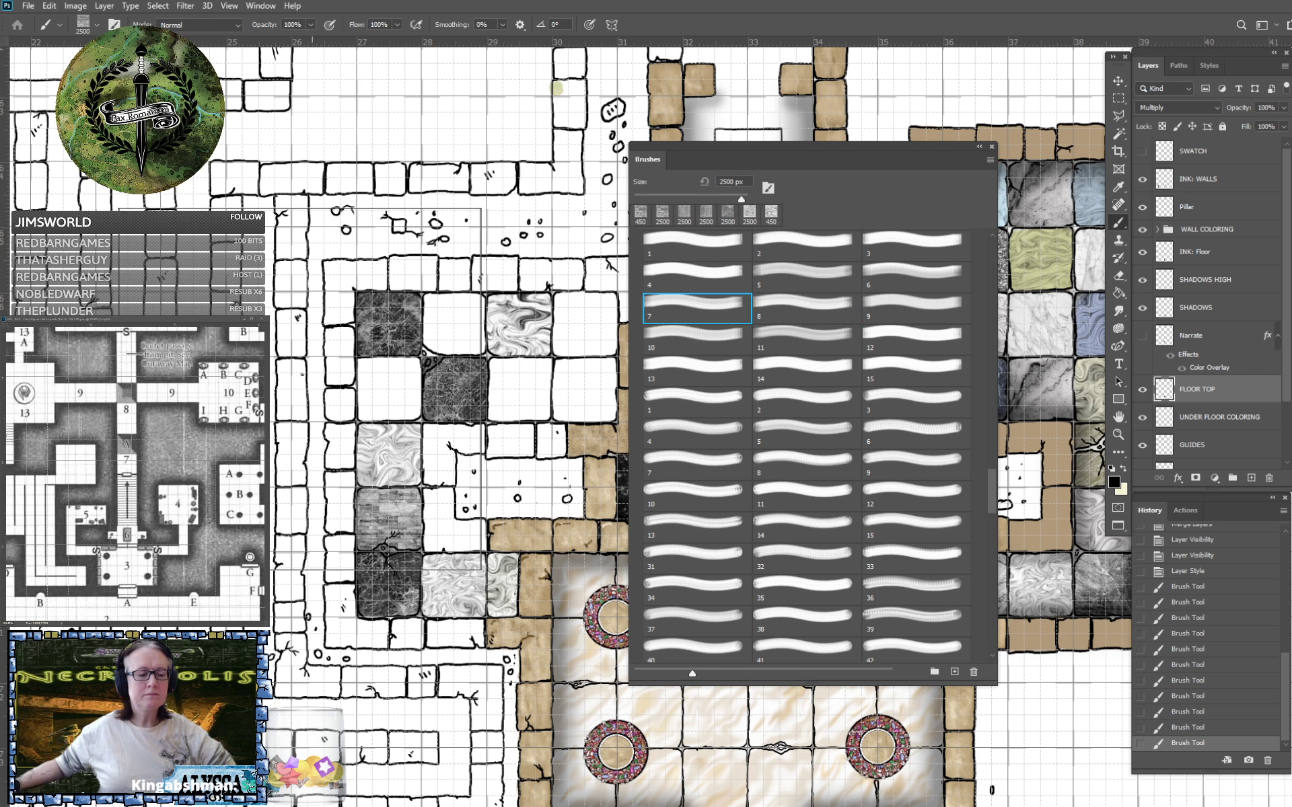
click(377, 388)
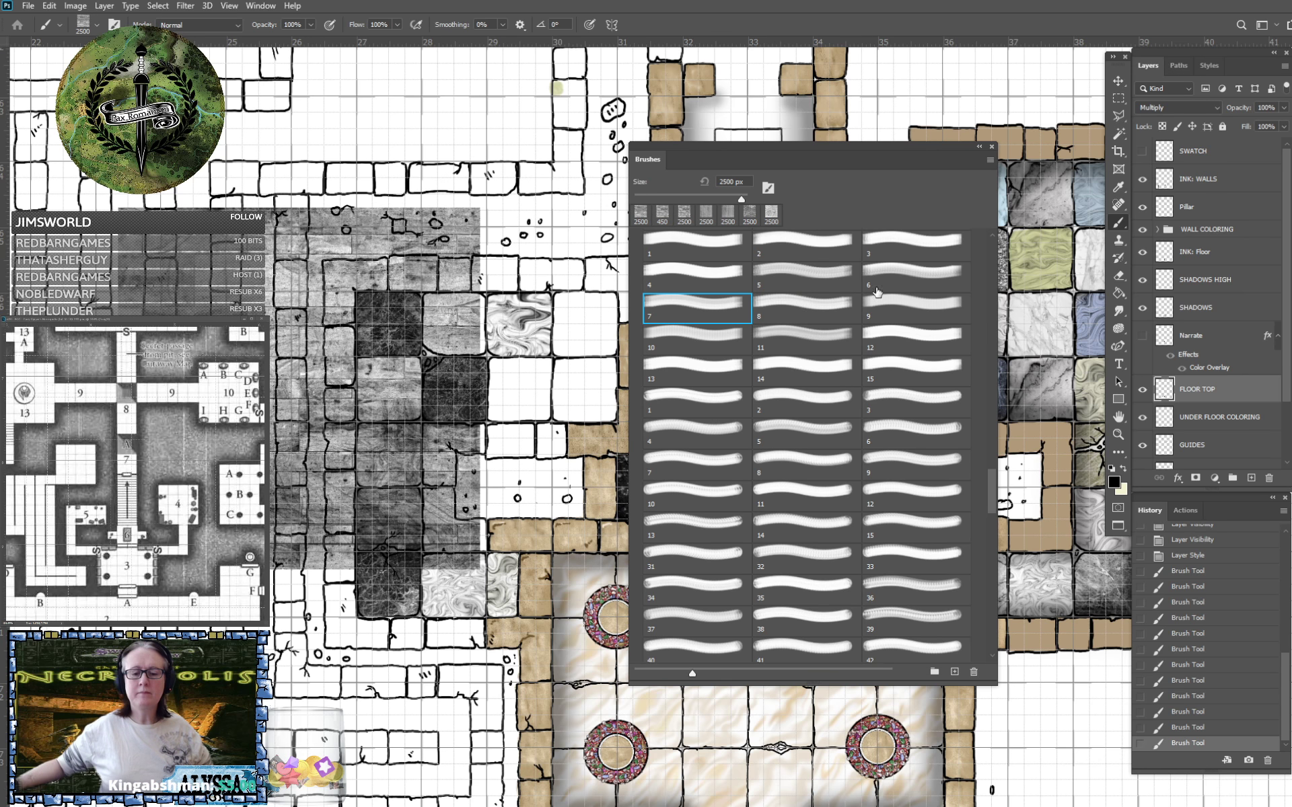
key(ctrl+z)
click(911, 276)
click(239, 326)
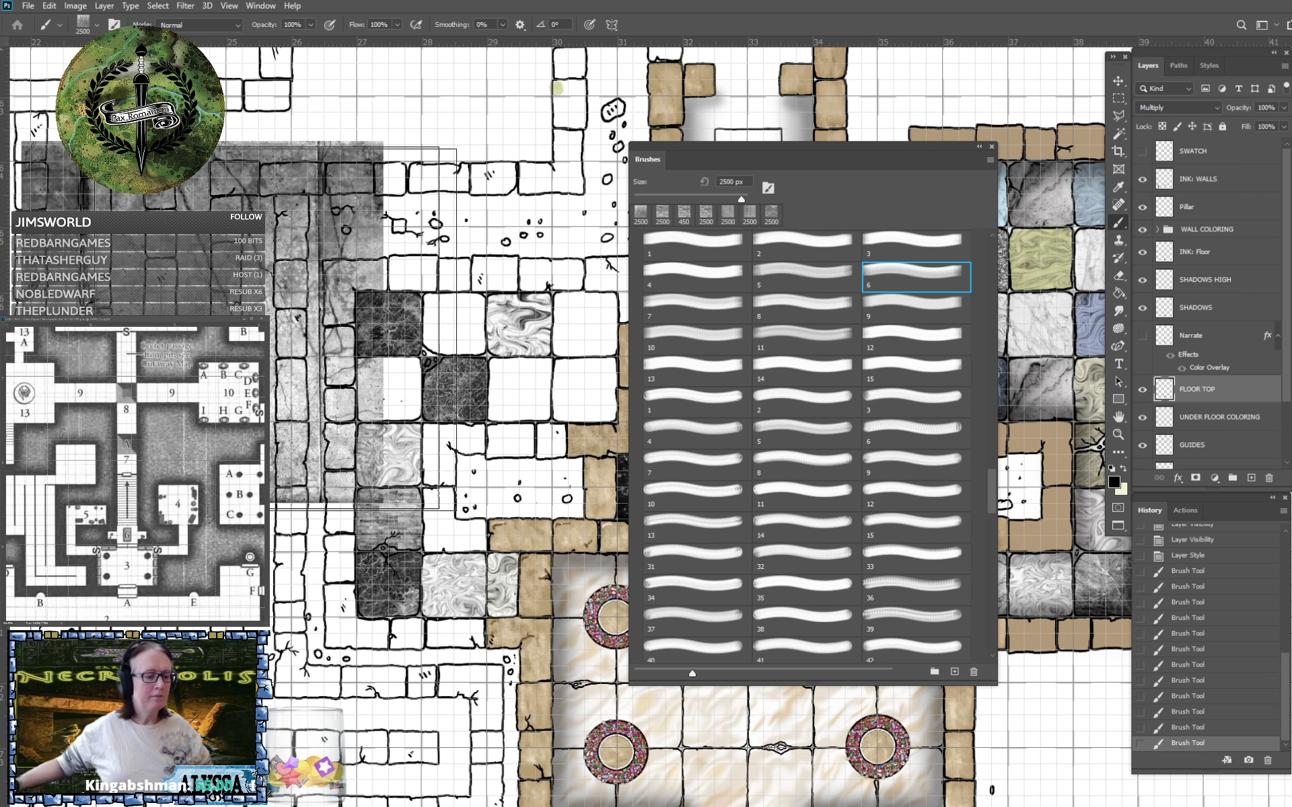
key(ctrl+z)
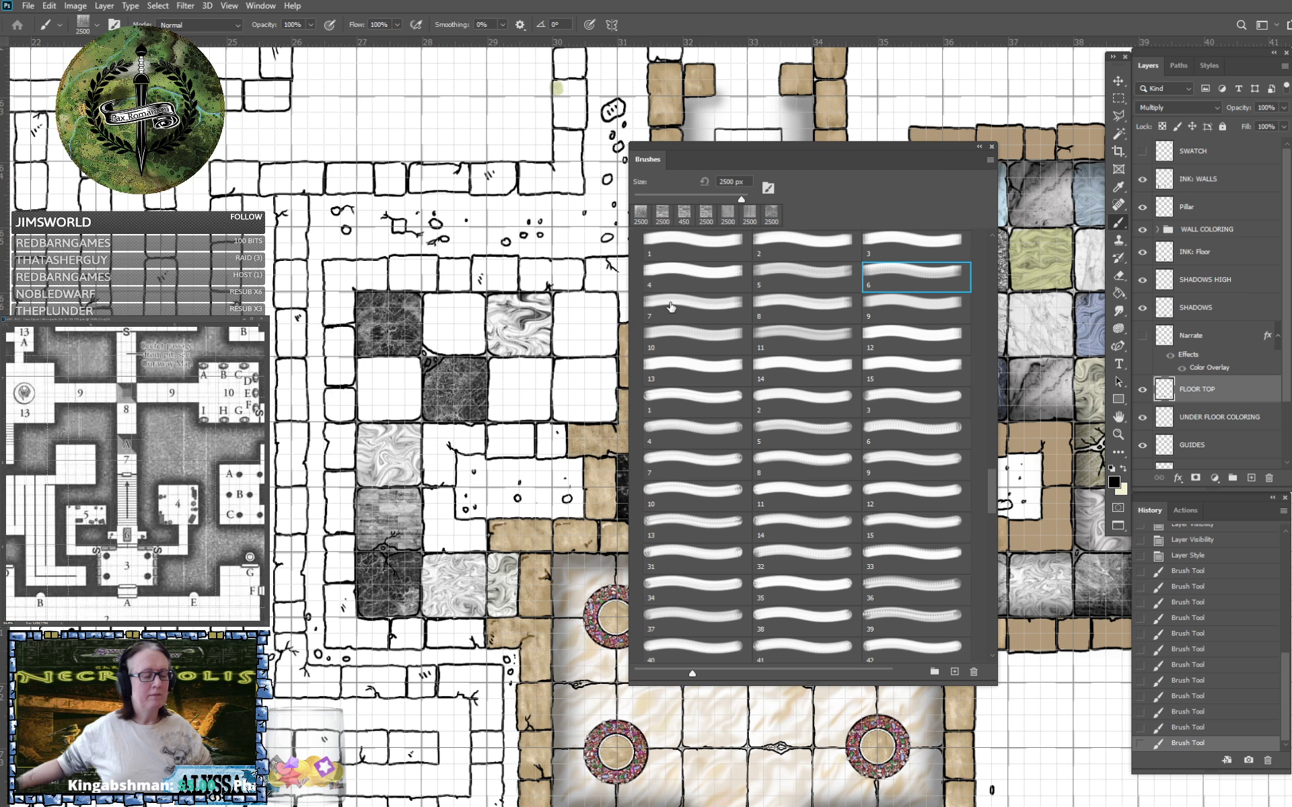
Test texture brush 5 at 2500 px, undo it, and stamp it at 450 px on the first tile of the room's second row.
click(780, 278)
click(451, 301)
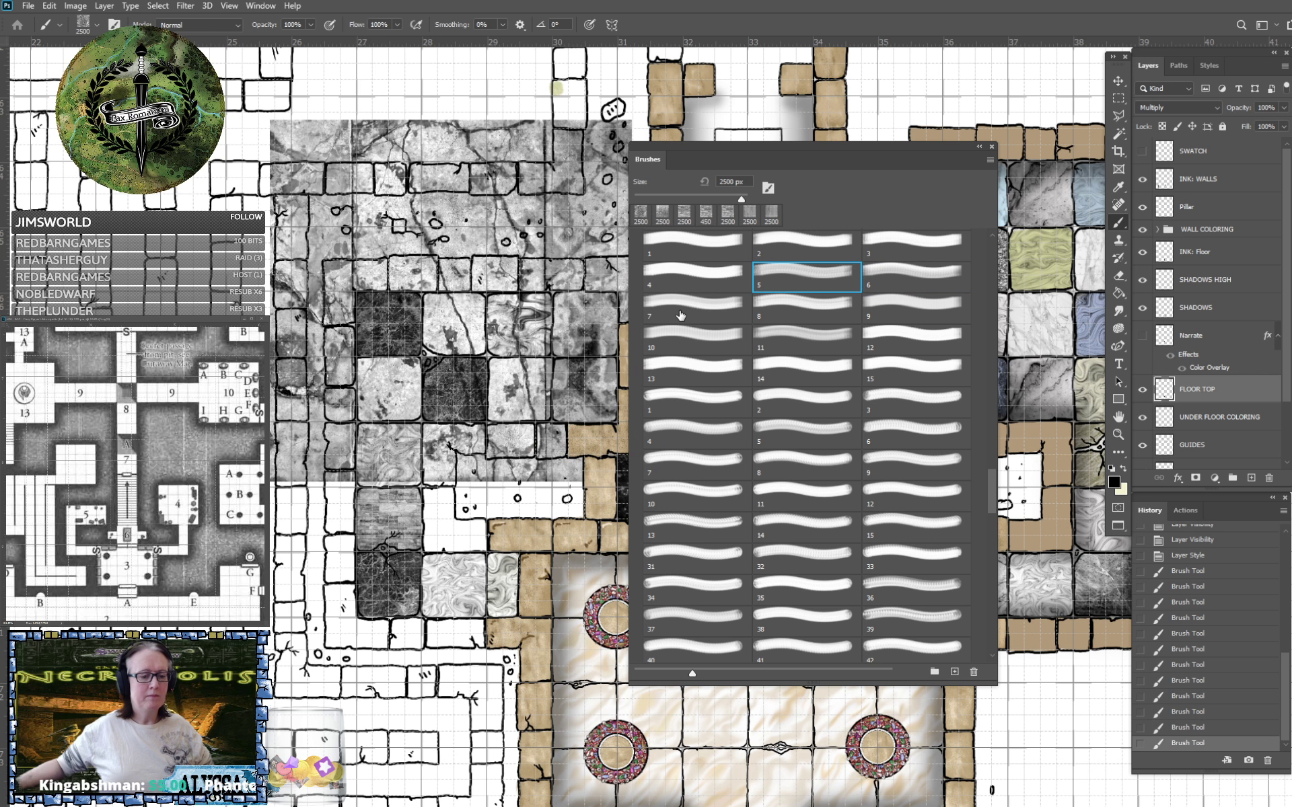
key(ctrl+z)
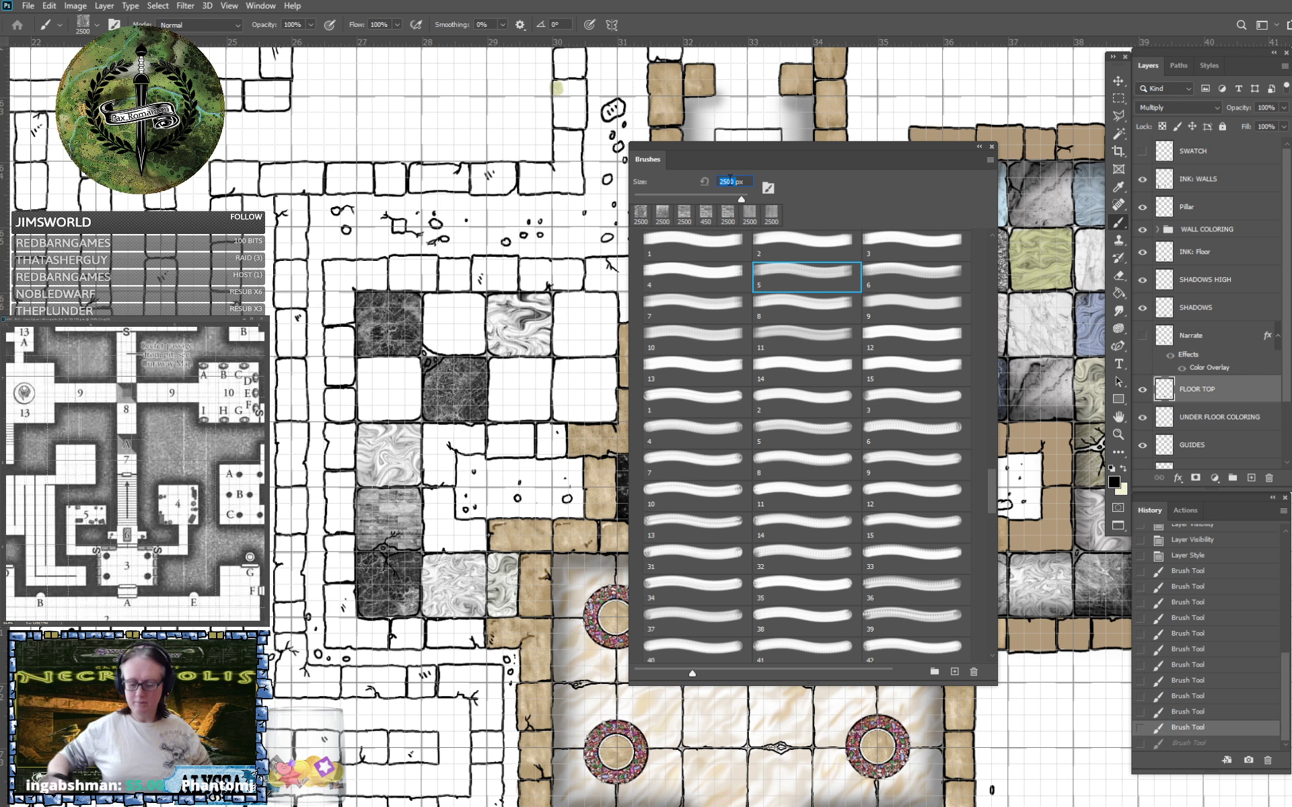
text(450)
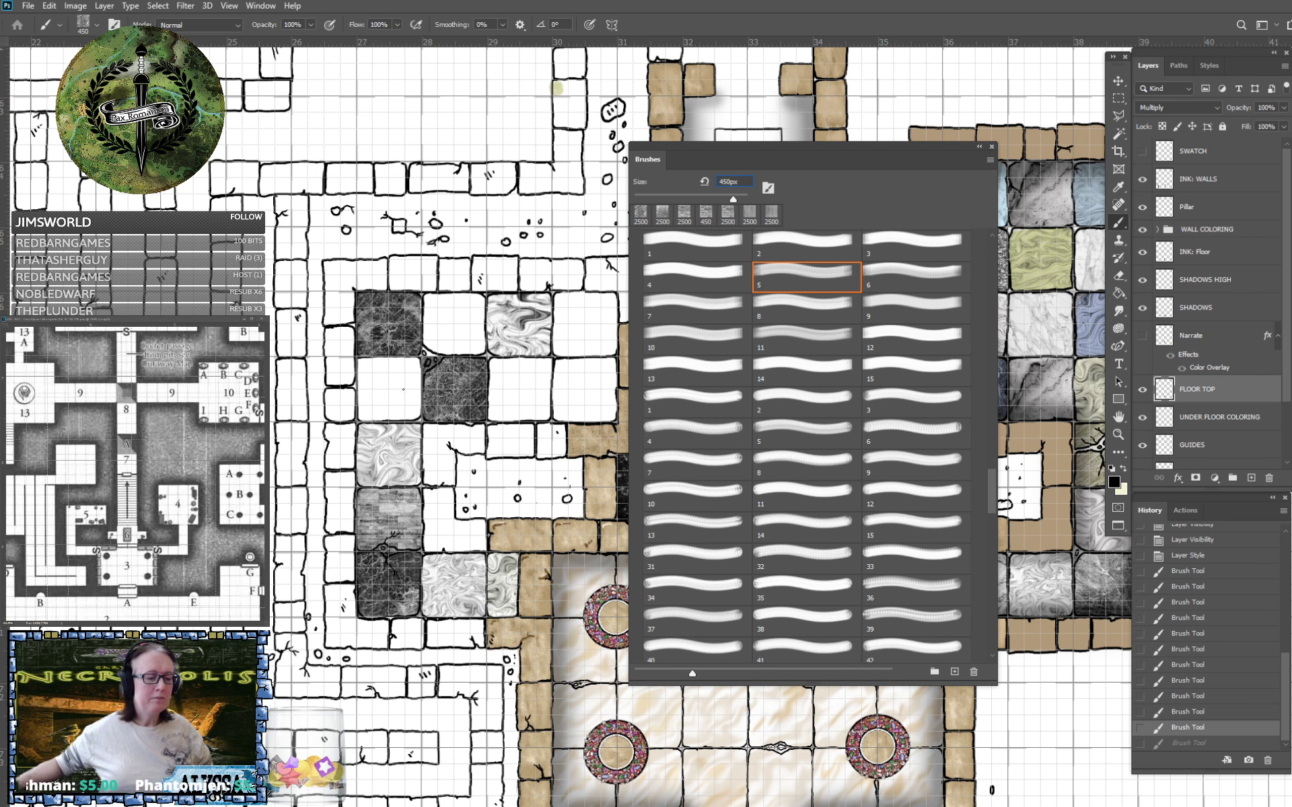
click(389, 391)
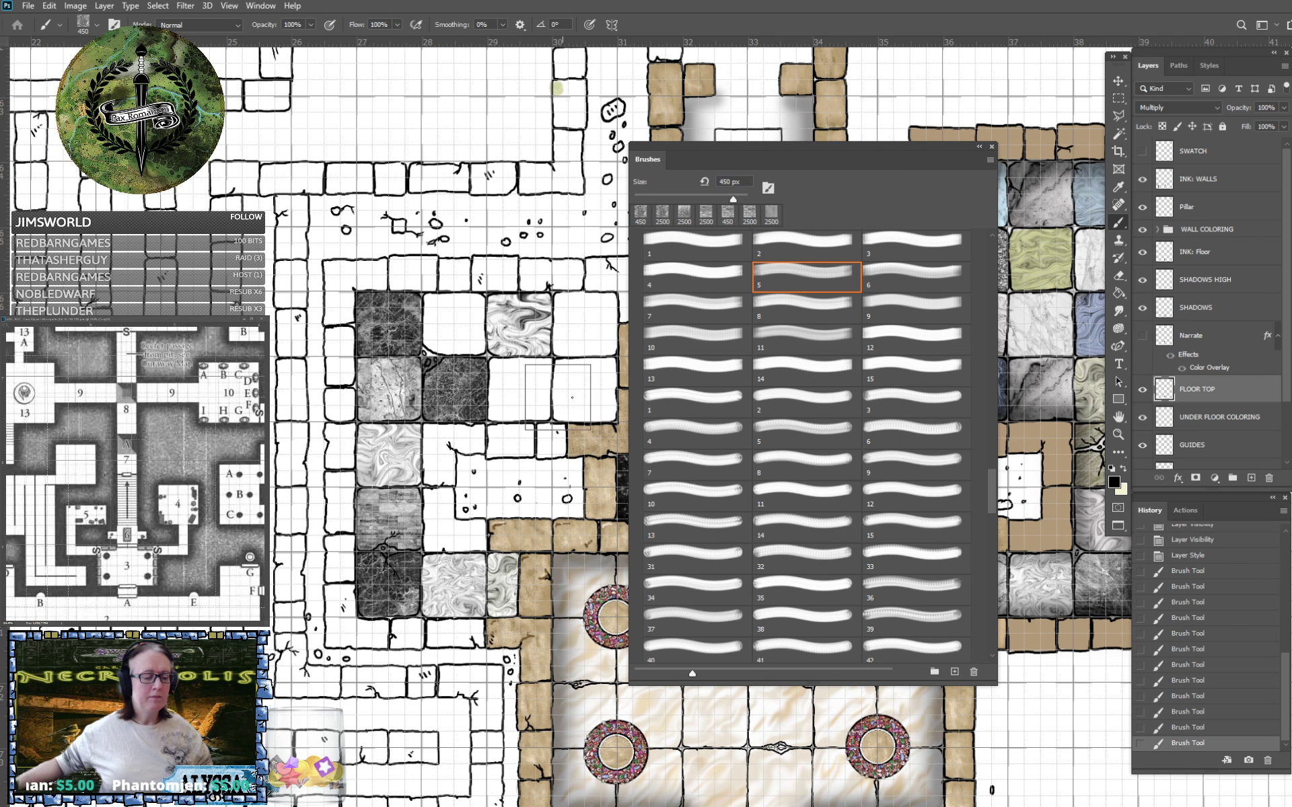
Try texture brushes 4 and 3 at 2500 px over the uncoloured room, undoing each test stamp.
mouse_move(547, 388)
mouse_down()
mouse_move(535, 408)
mouse_move(465, 440)
mouse_up()
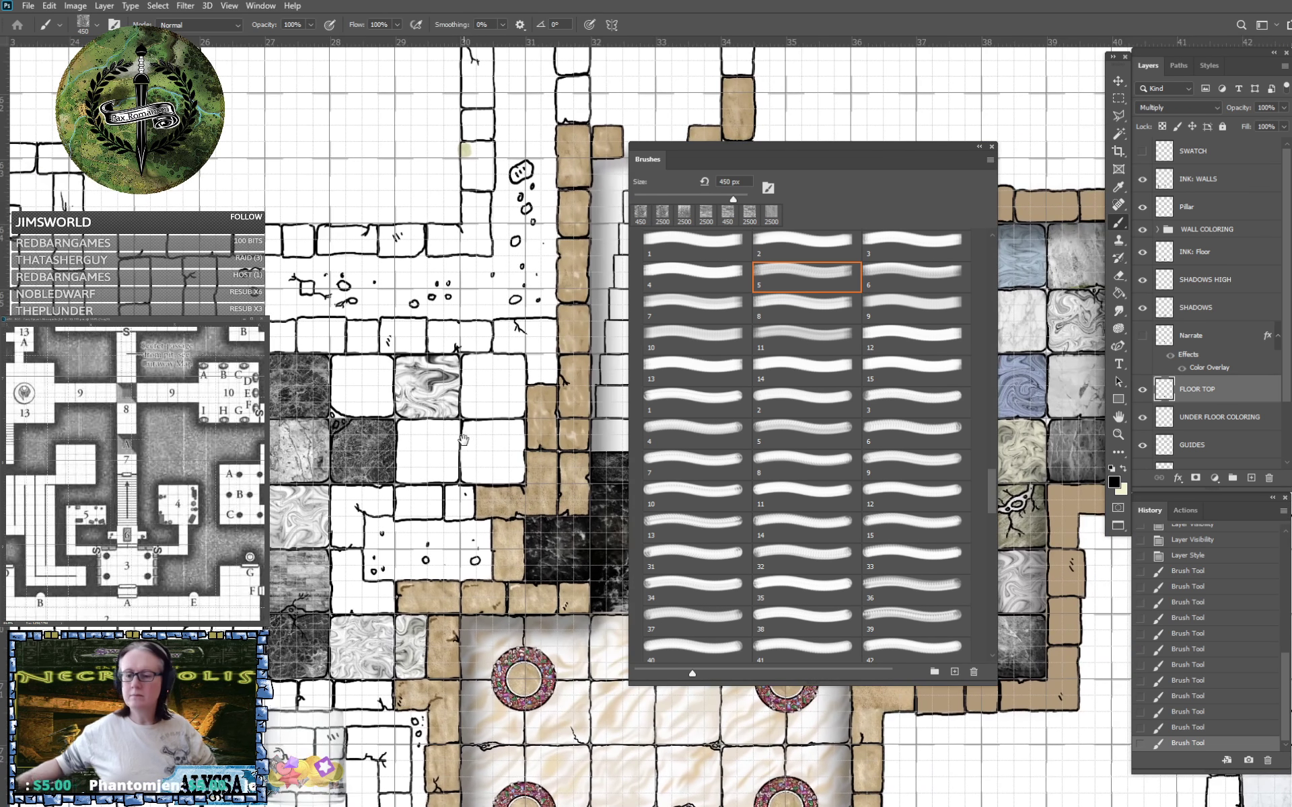
click(698, 278)
click(314, 379)
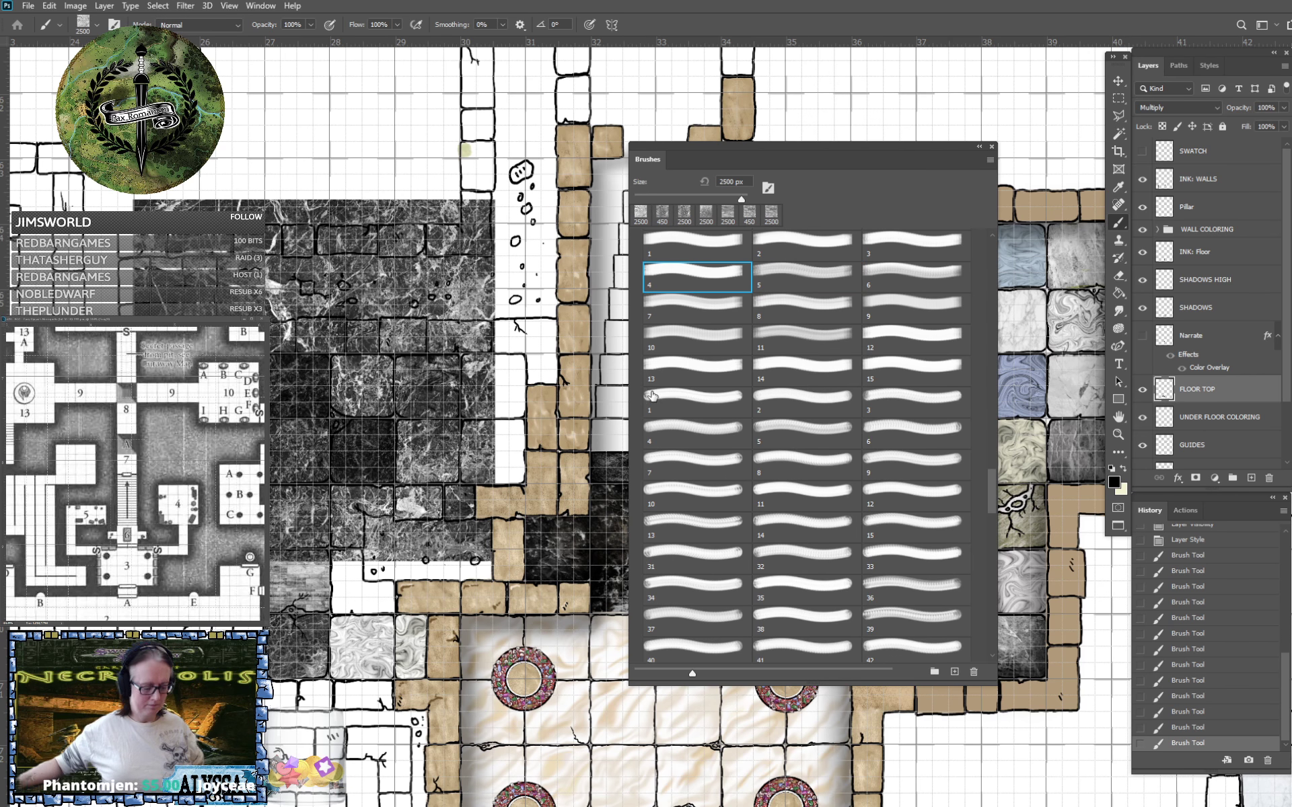
key(ctrl+z)
click(912, 247)
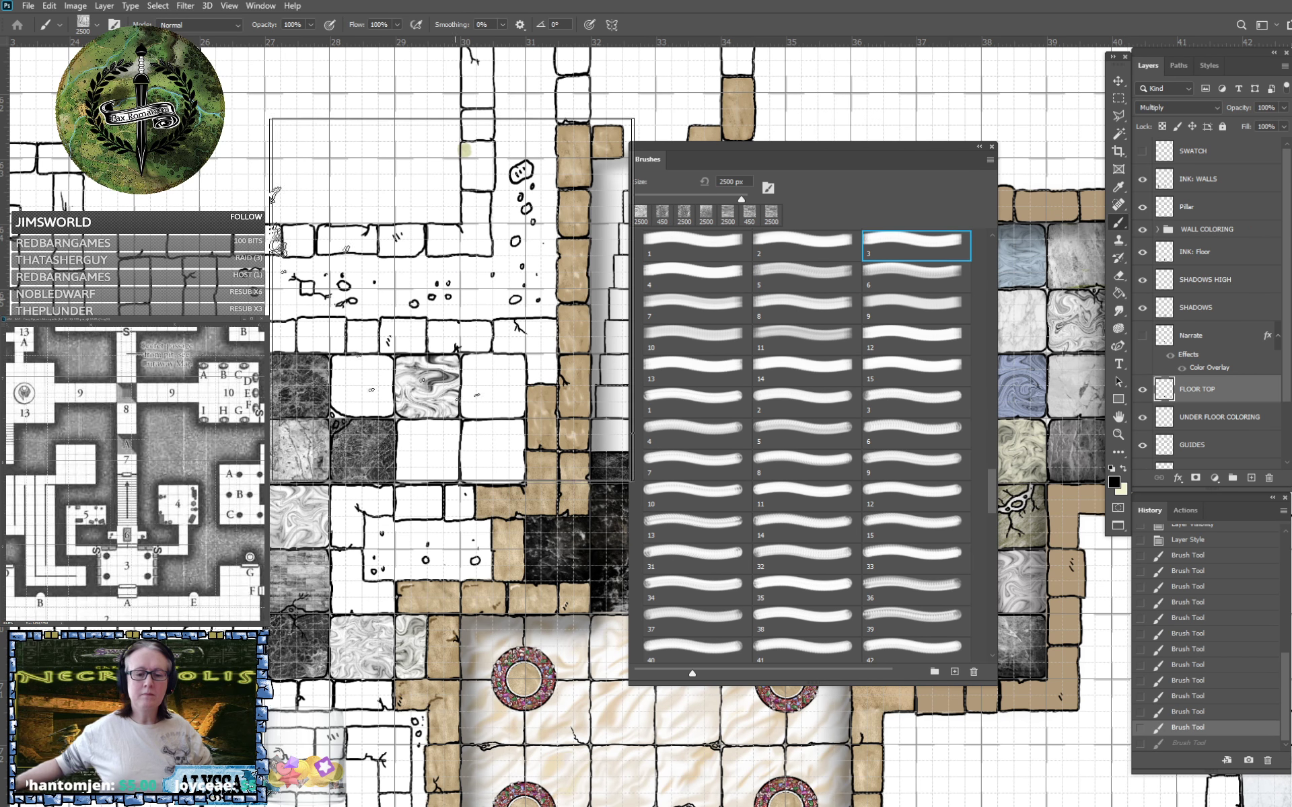
click(438, 301)
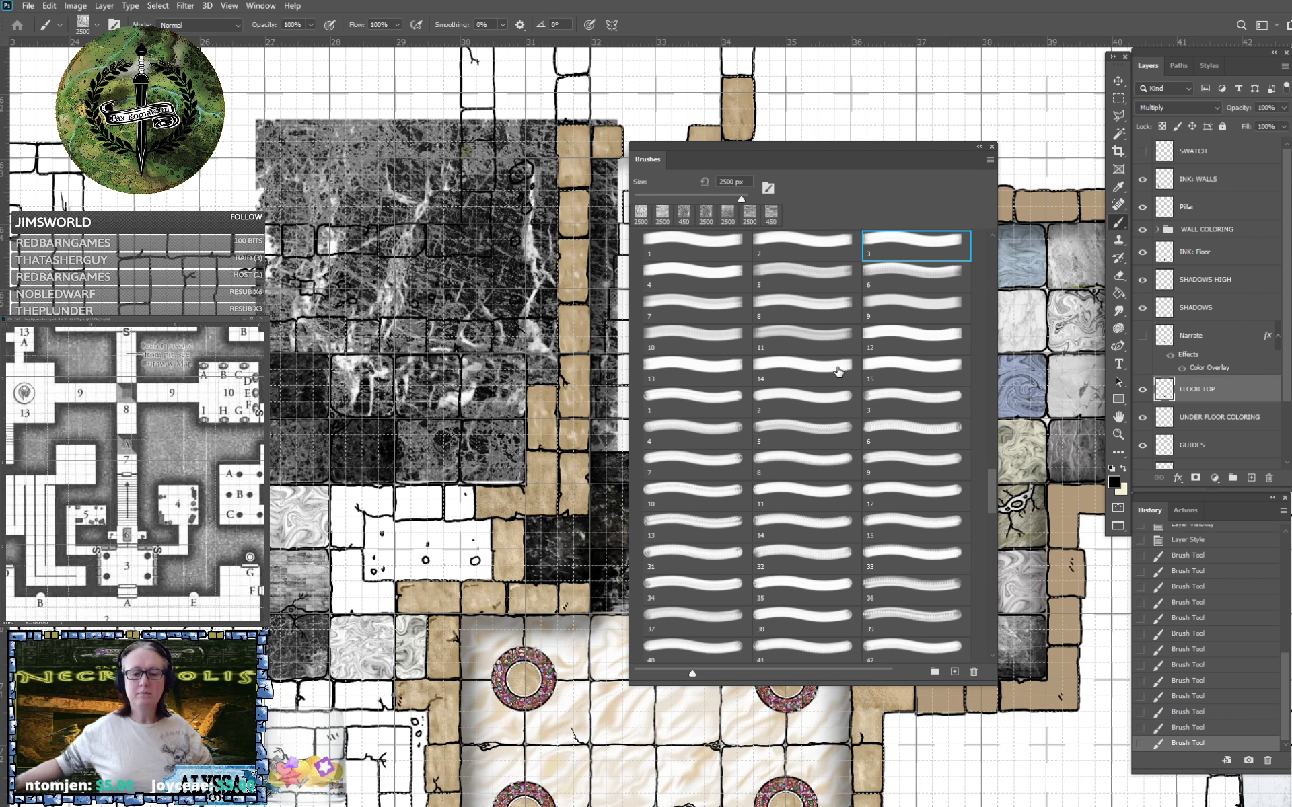
key(ctrl+z)
Try texture brushes 2 and 1 of the same set at 2500 px over the uncoloured room, undoing each test stamp.
scroll(838, 371, up, 3)
scroll(837, 371, up, 5)
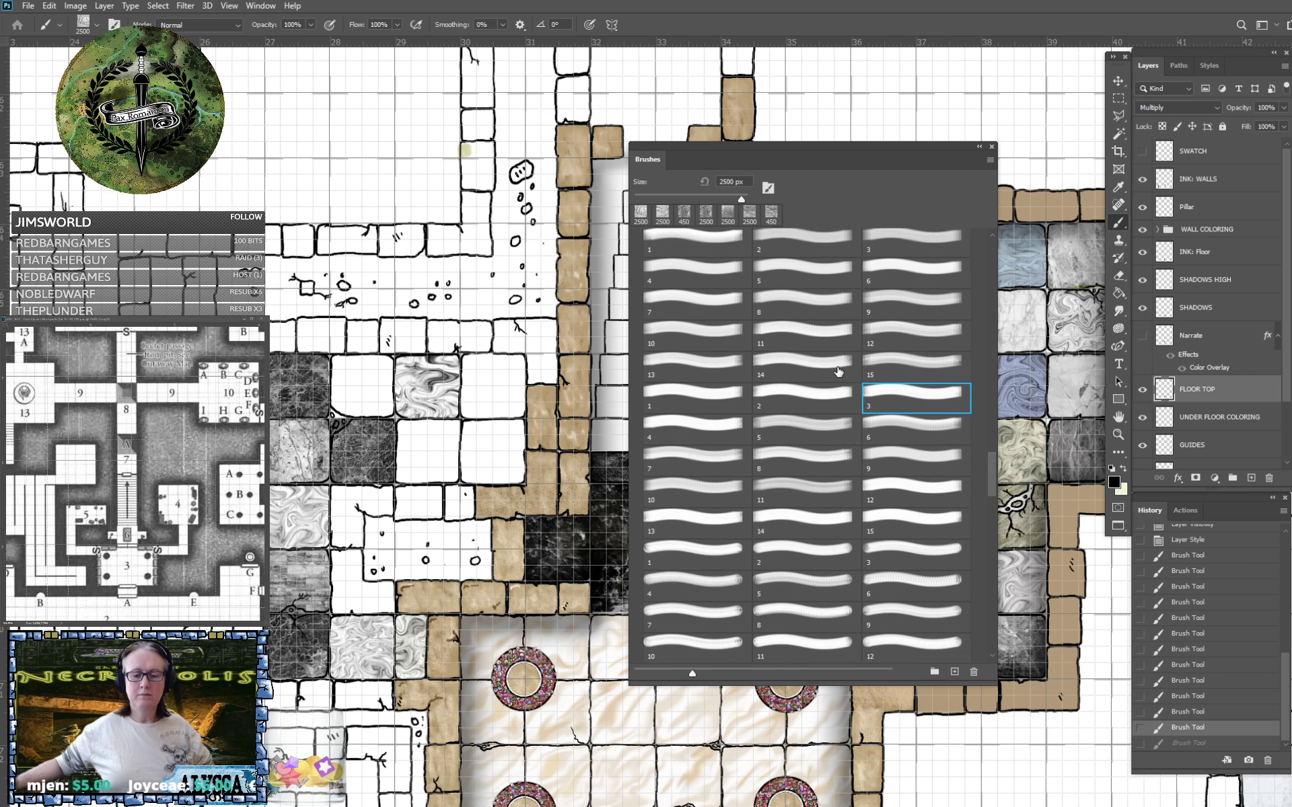
click(811, 482)
click(403, 321)
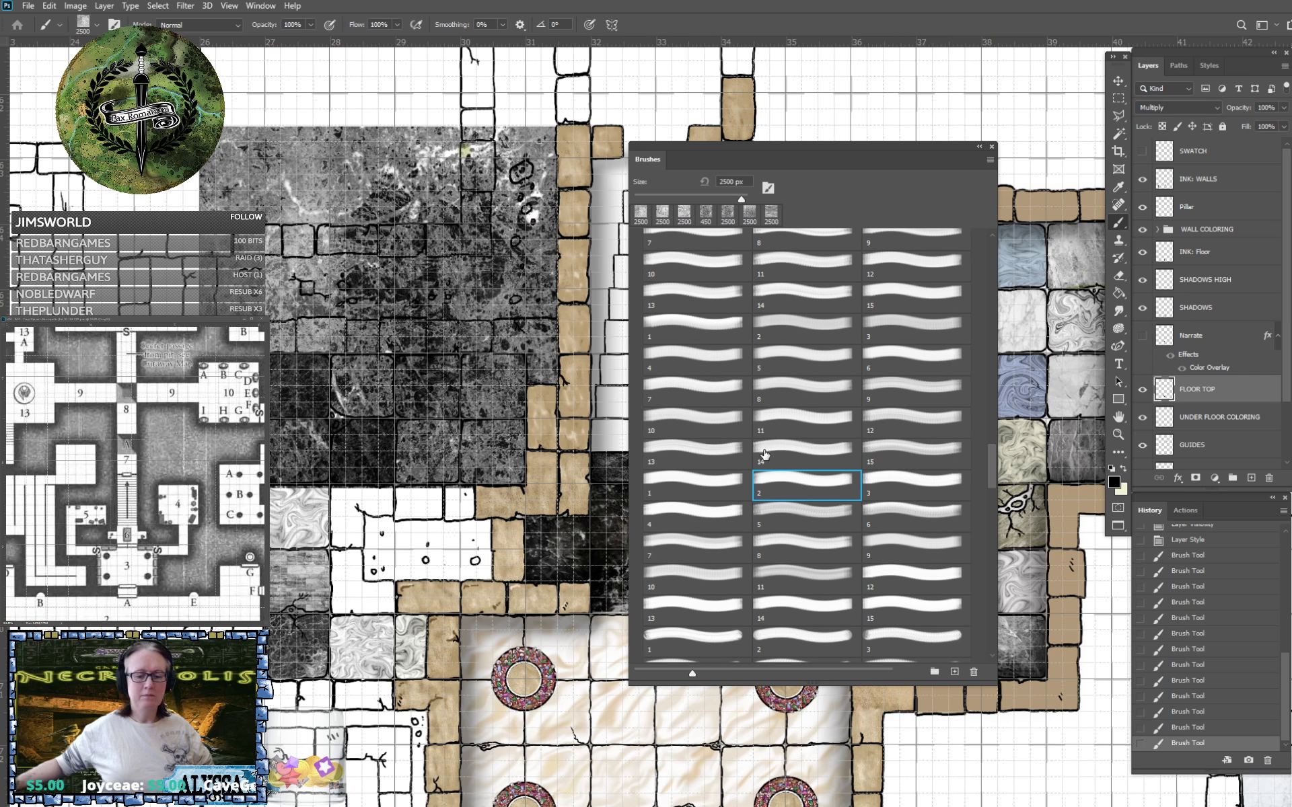
key(ctrl+z)
click(709, 482)
click(411, 322)
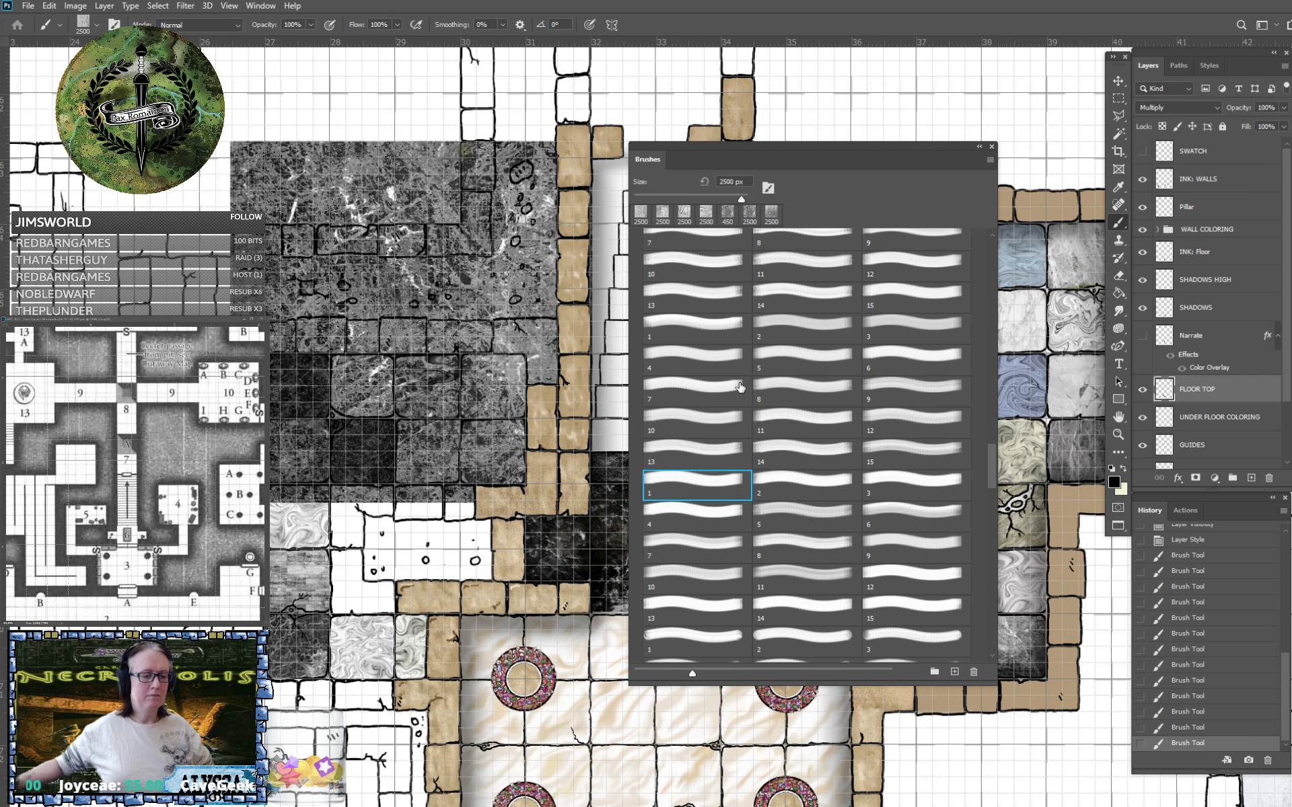
key(ctrl+z)
Test brush 15 of the preceding texture set, undo it, and stamp it at 450 px on the second tile of the room's first row.
click(891, 440)
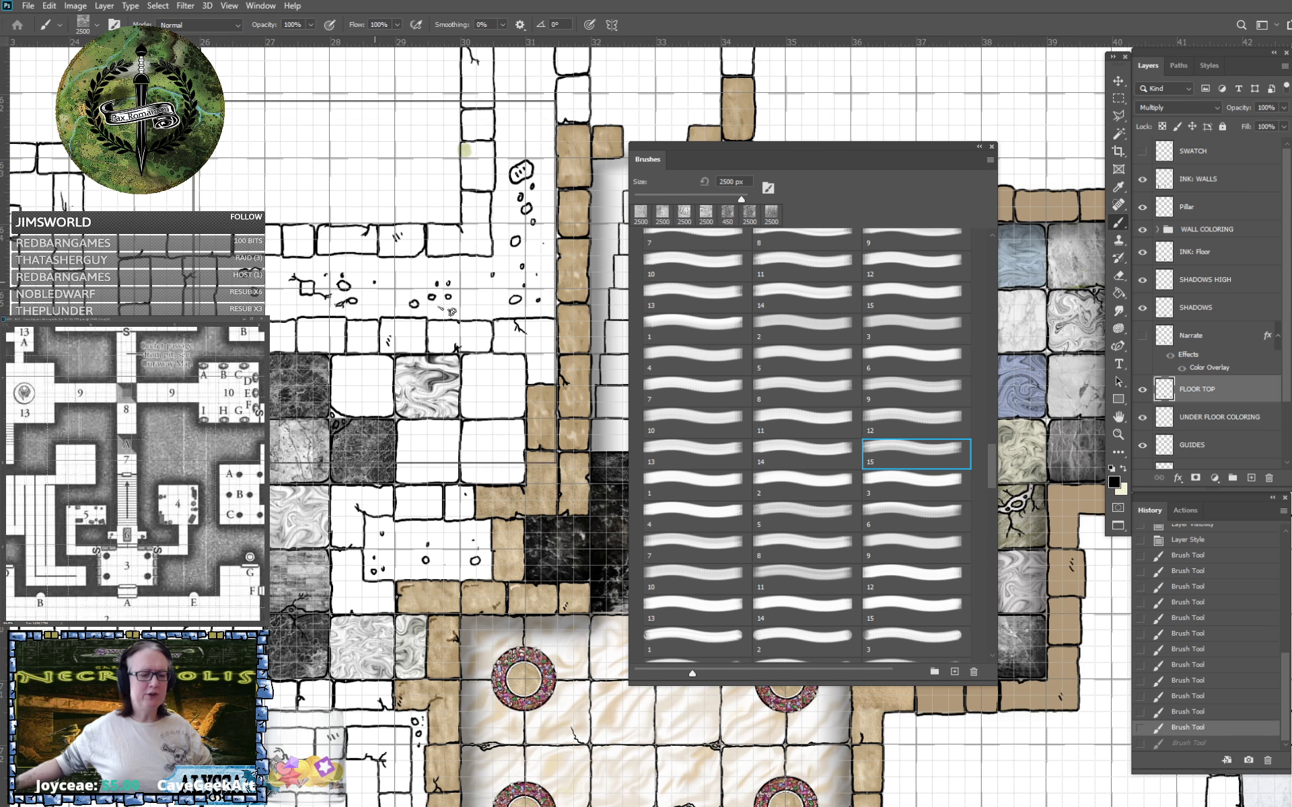
click(404, 283)
key(ctrl+z)
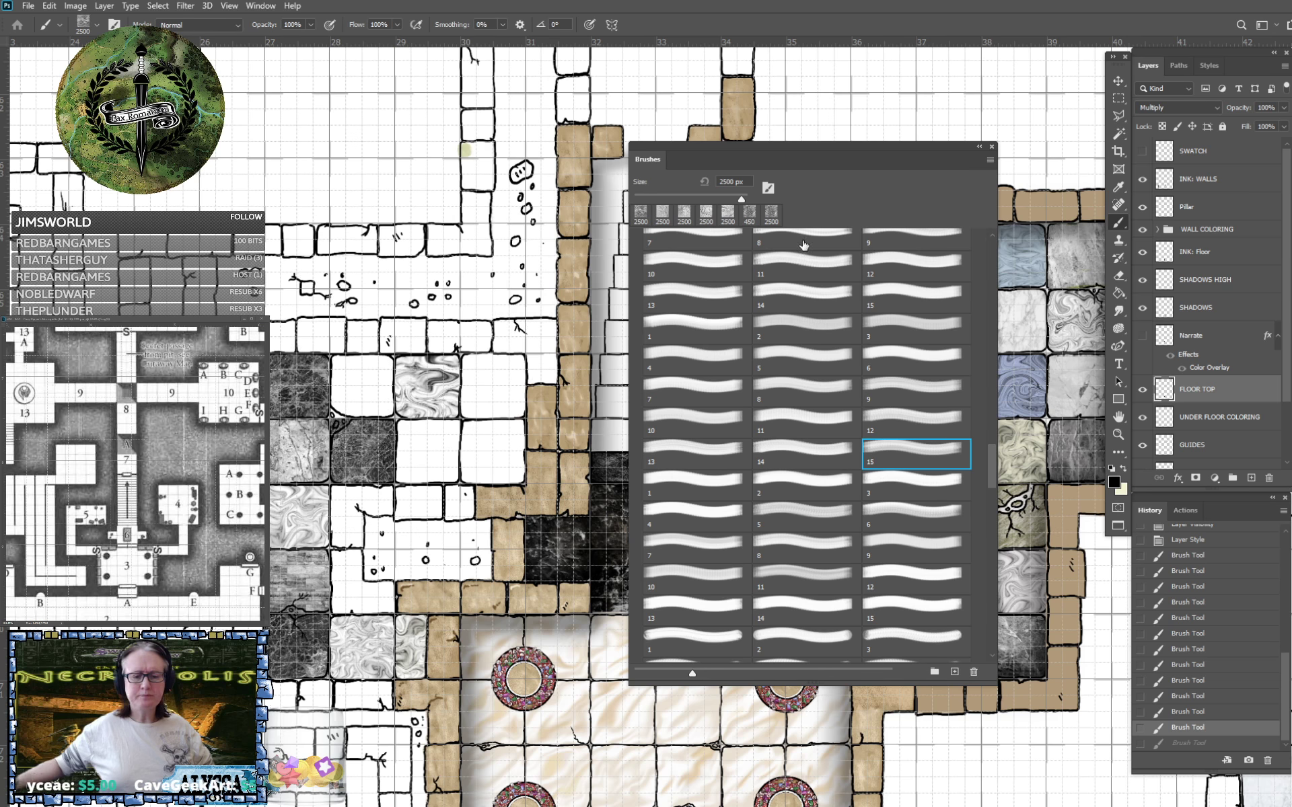
text(45)
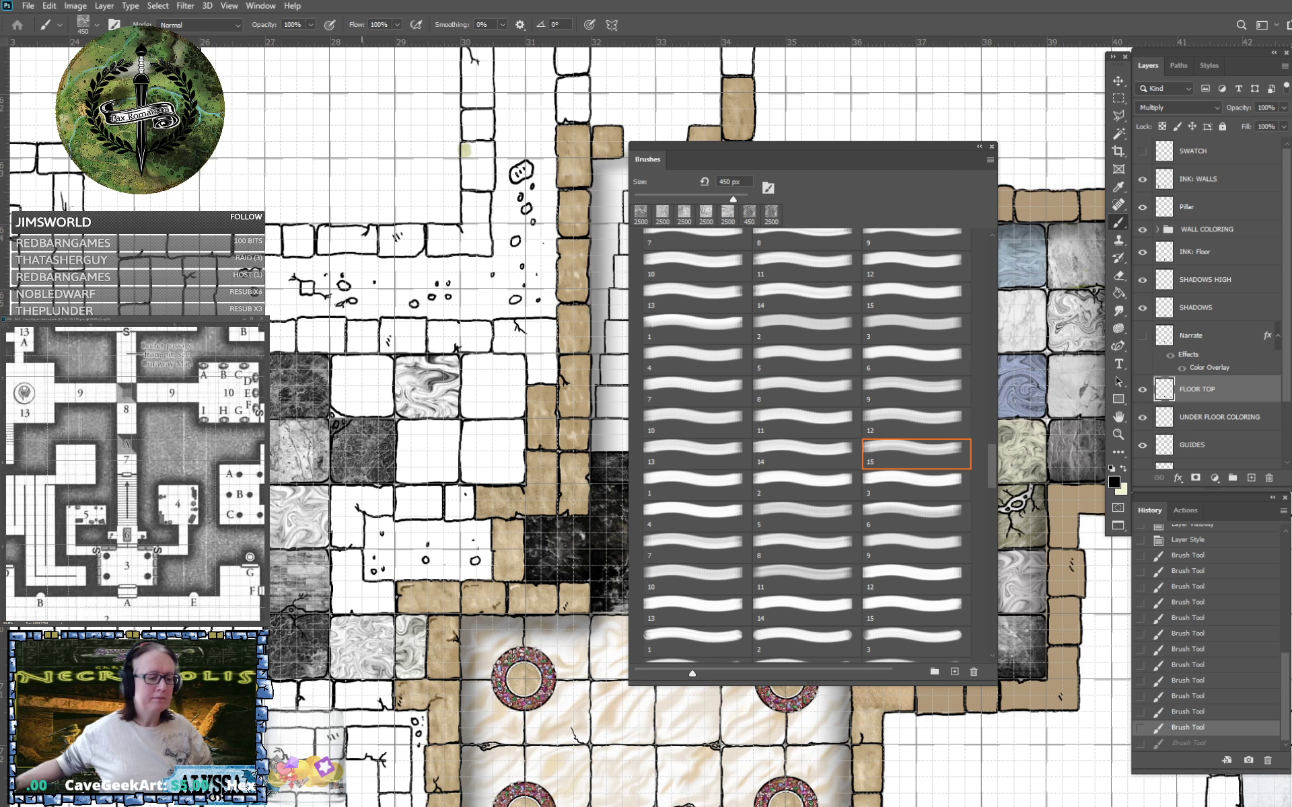
click(373, 380)
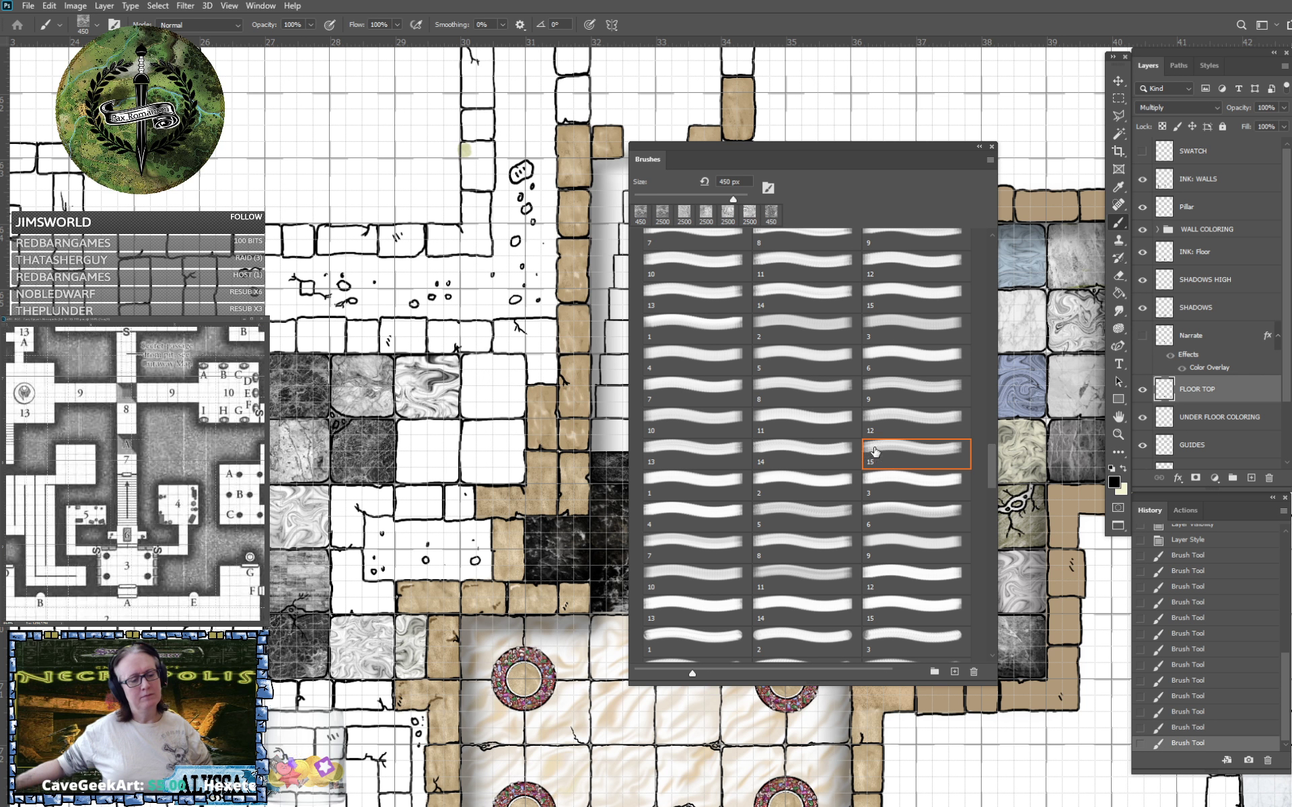
Try brushes 14 and 13 of the preceding texture set at 2500 px over the room, undoing each test stamp.
click(803, 463)
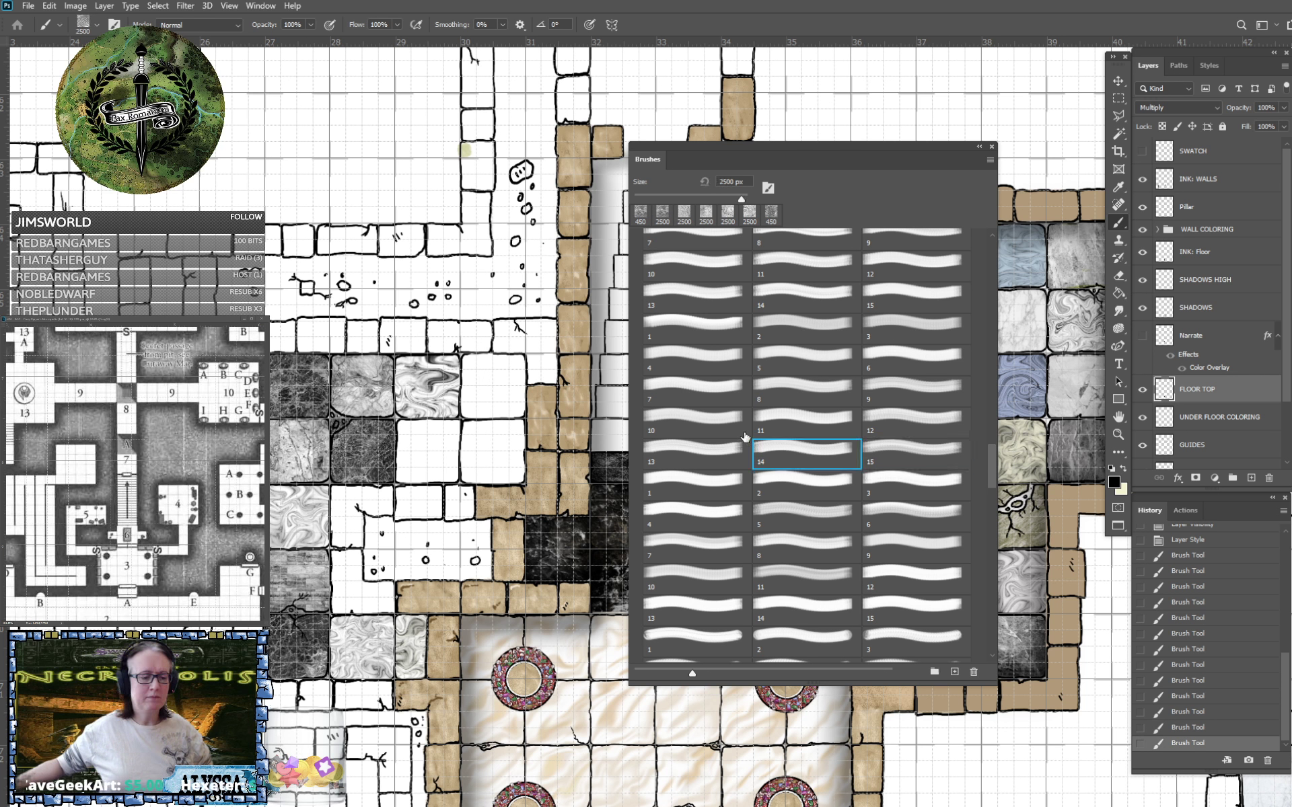
click(327, 282)
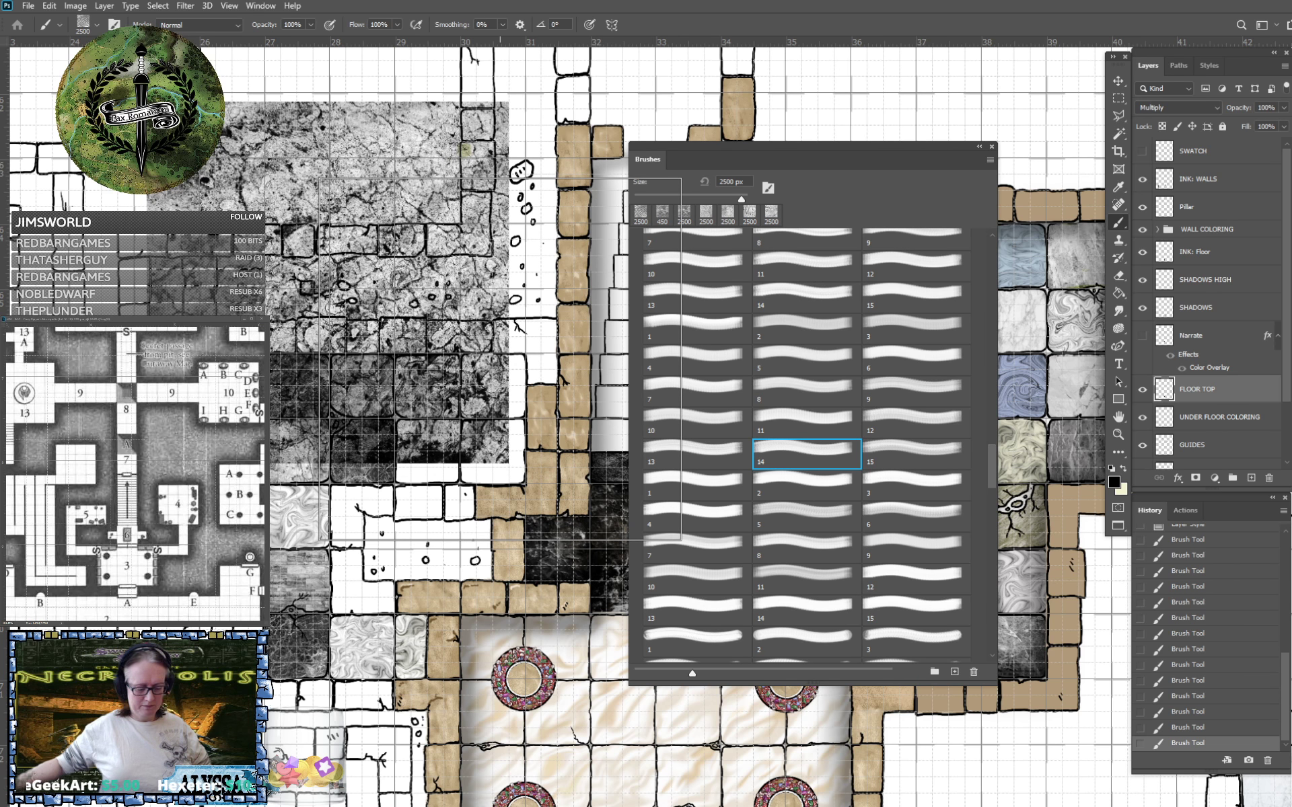
key(ctrl+z)
click(692, 451)
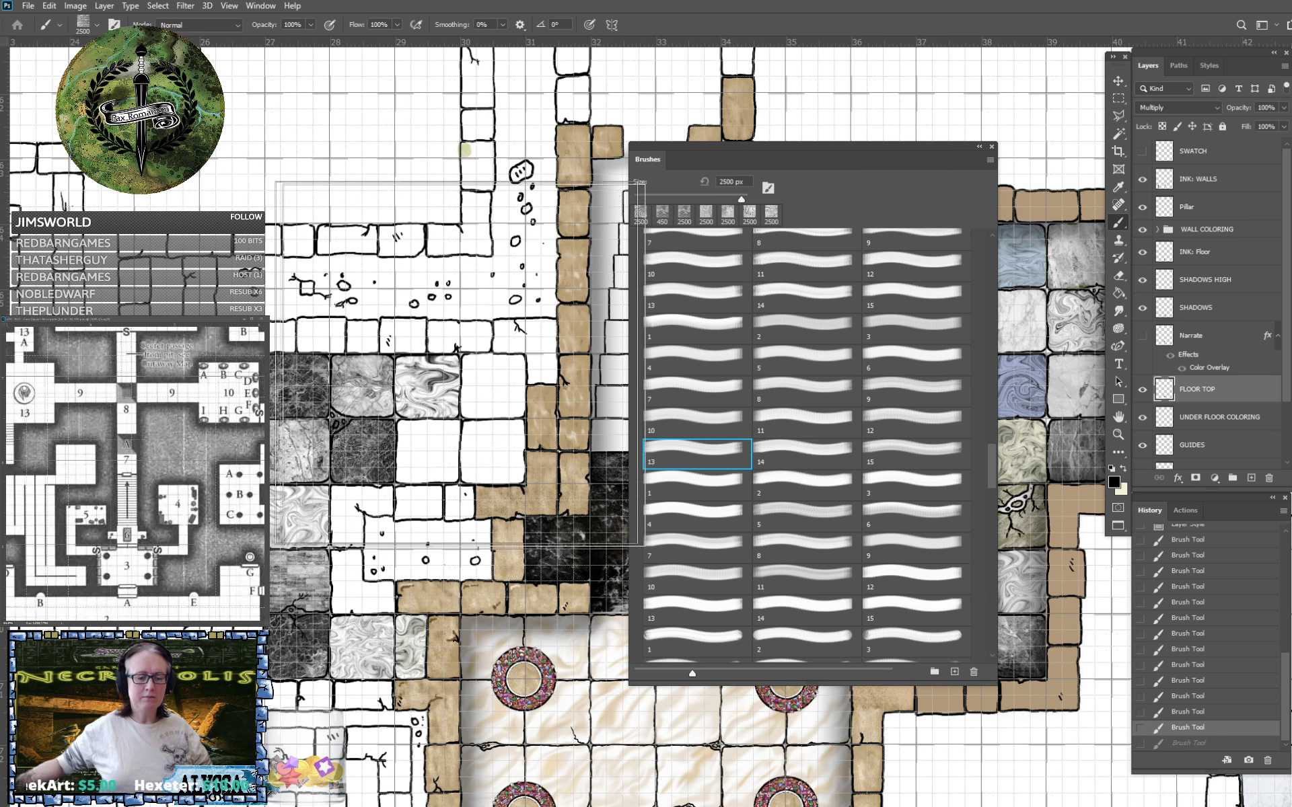
click(357, 316)
key(ctrl+z)
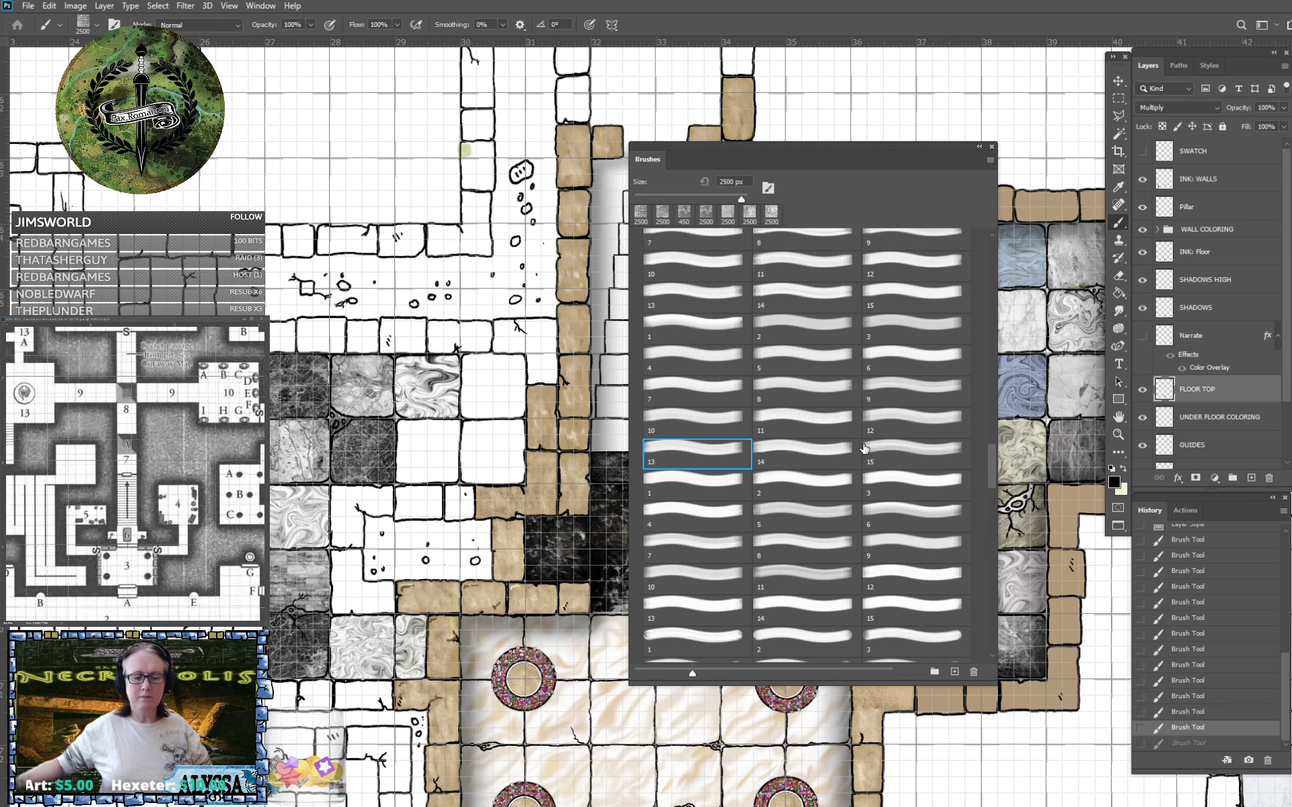
Set brush 12 of the same texture set to 450 px and stamp it on the third tile of the room's second row.
click(901, 420)
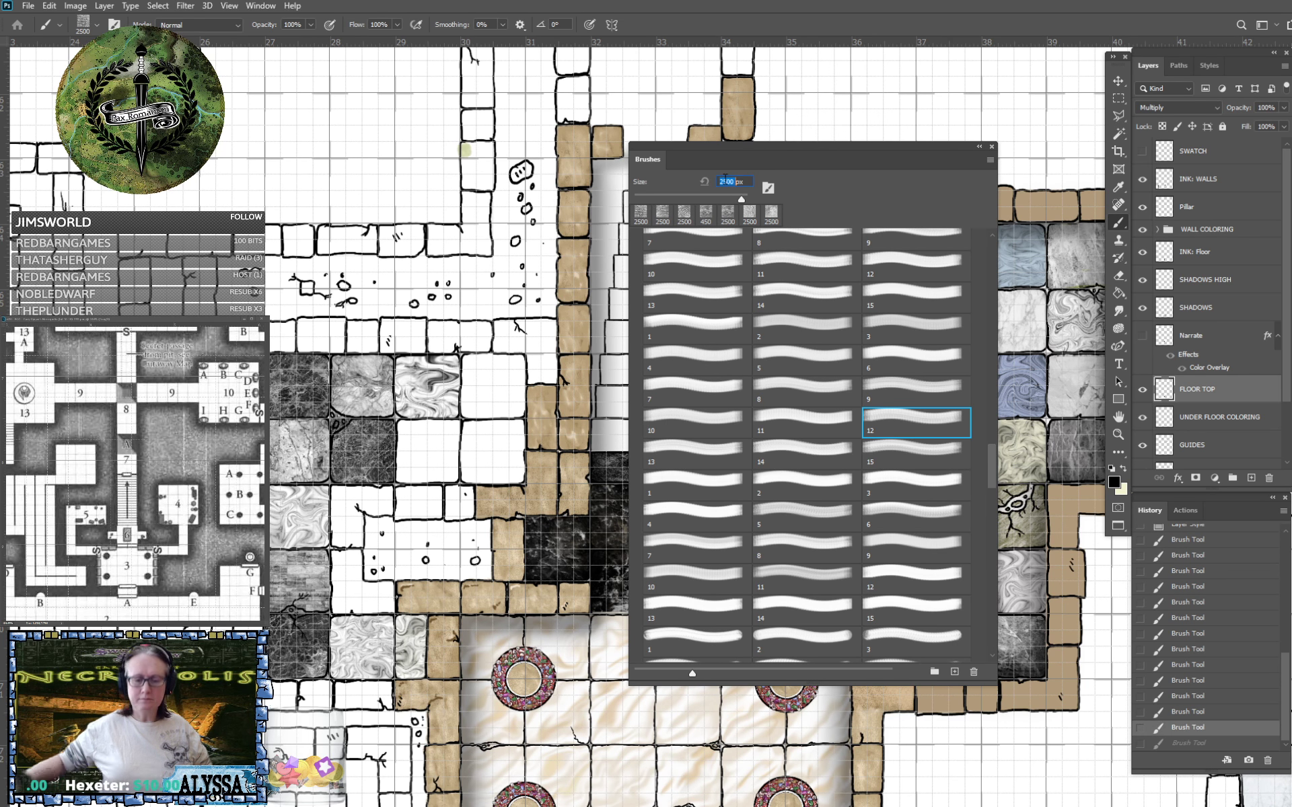
text(450)
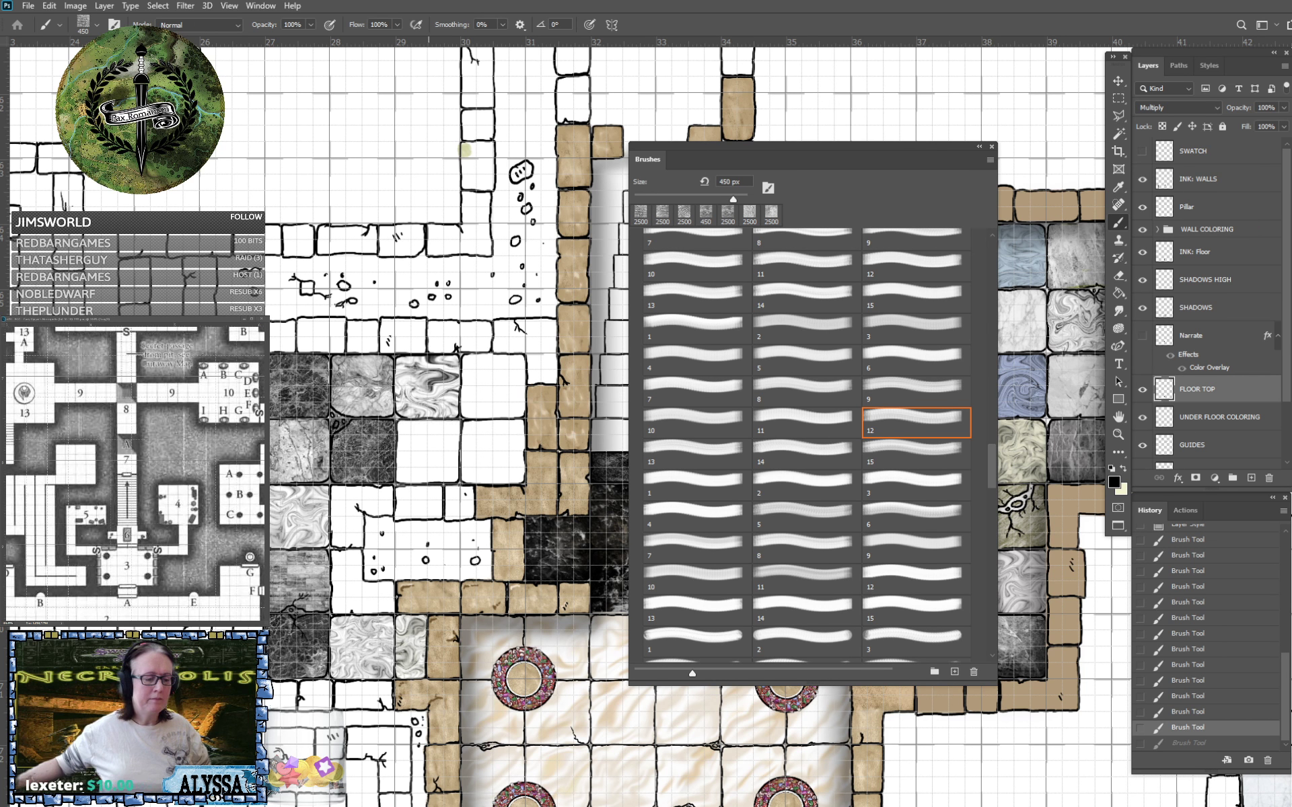
click(428, 455)
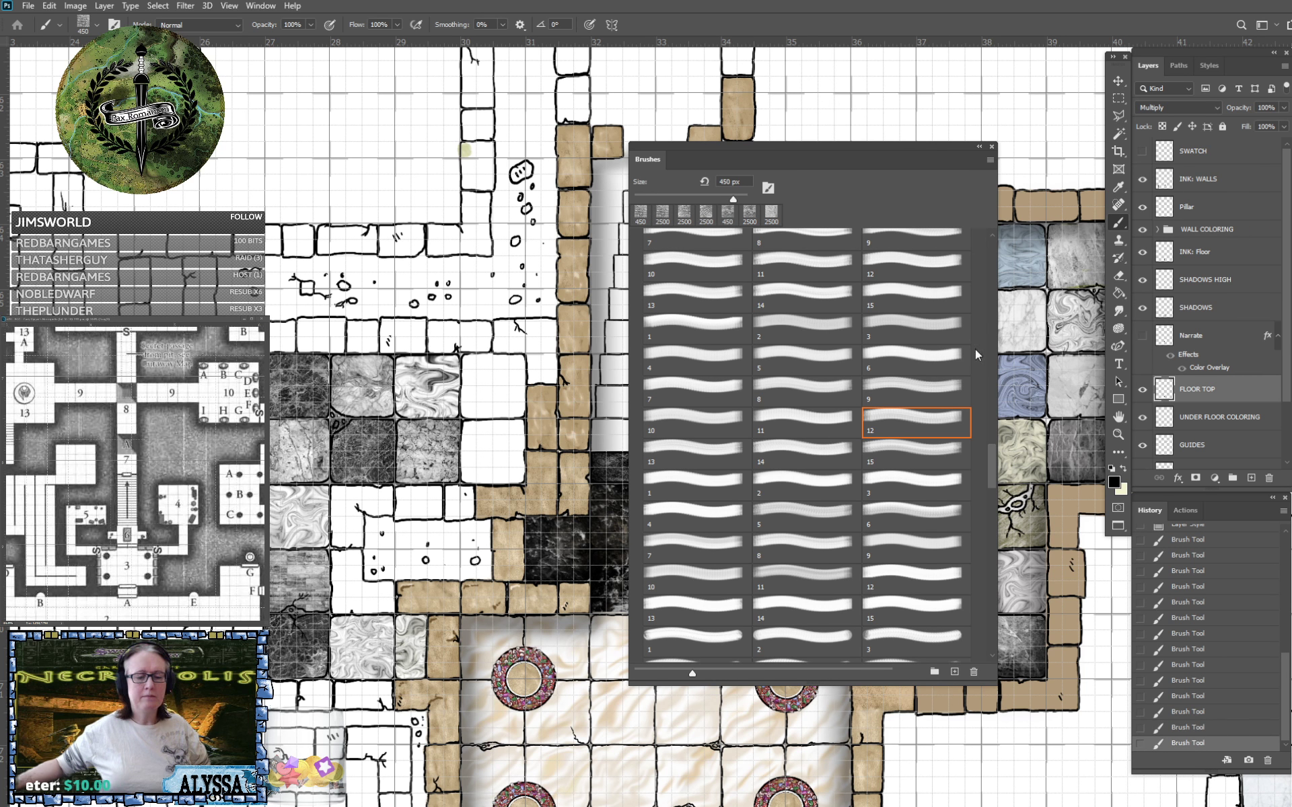
Try brushes 11 and 10 of the same texture set at 2500 px over the room, undoing each test stamp.
click(805, 425)
click(193, 313)
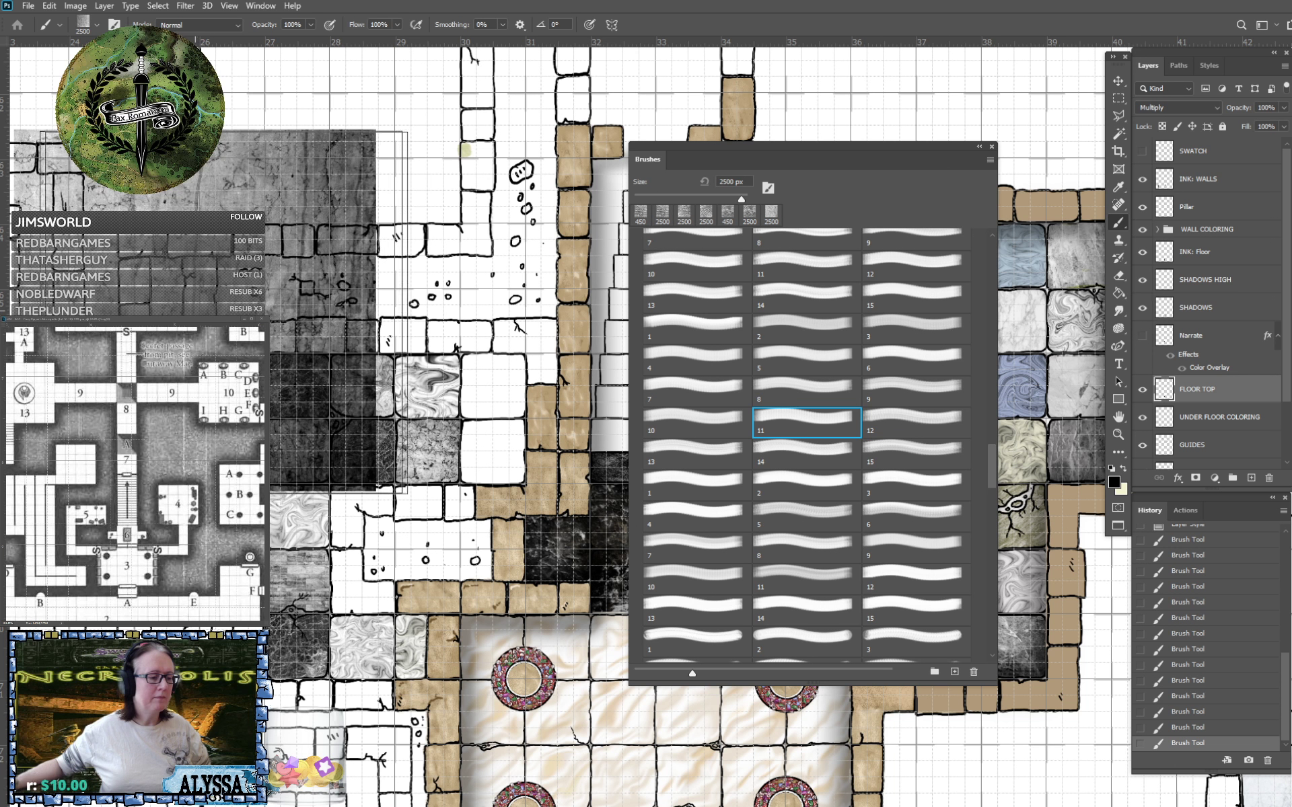
key(ctrl+z)
click(688, 422)
click(375, 348)
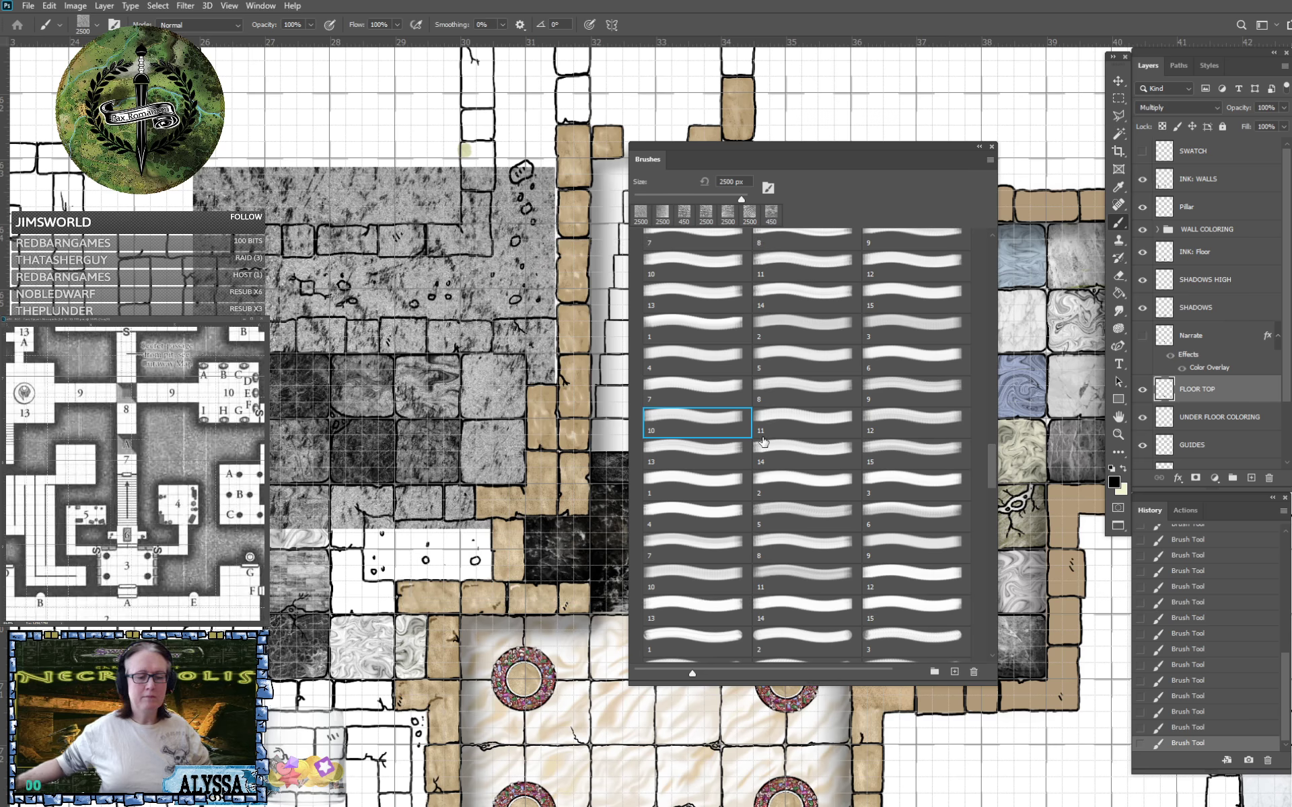
key(ctrl+z)
Test brush 9 at 2500 px, undo it, and stamp it at 450 px on the fourth tile of the room's second row.
click(917, 393)
click(323, 297)
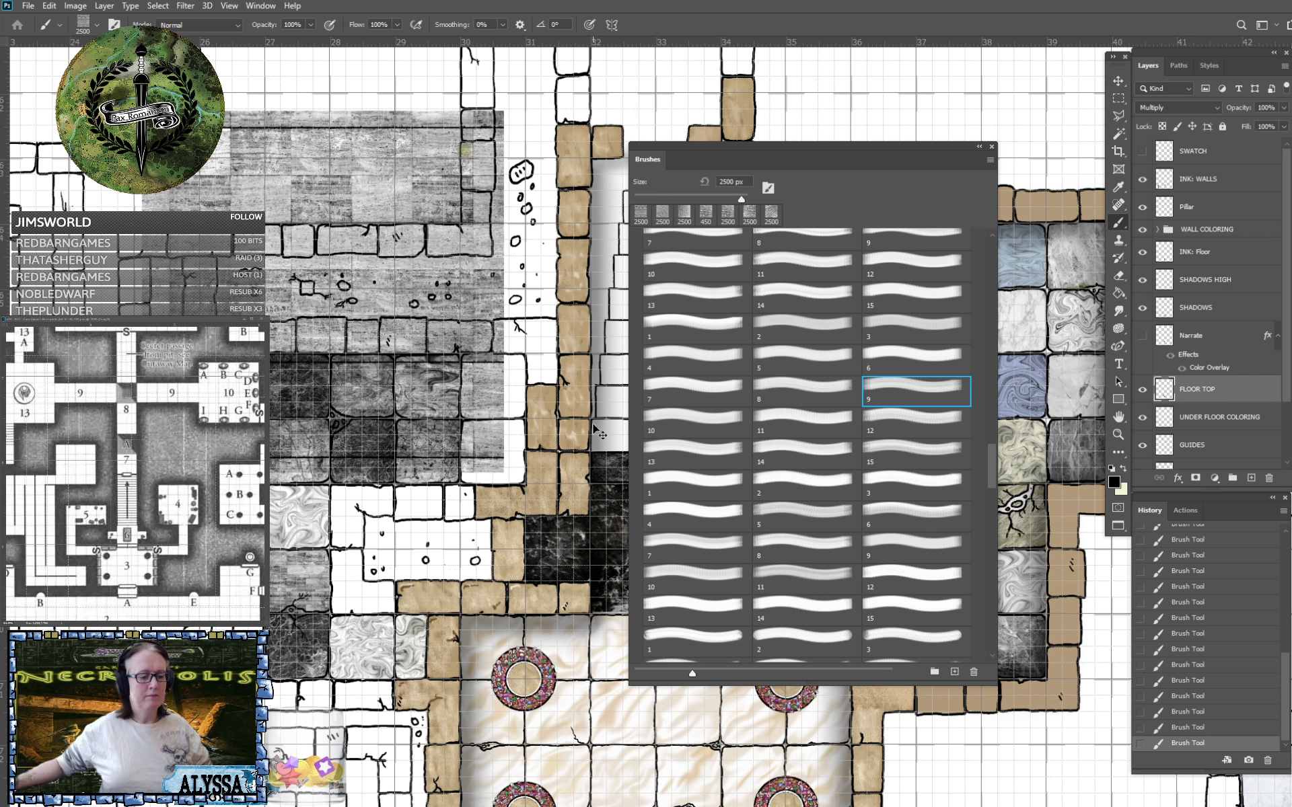
key(ctrl+z)
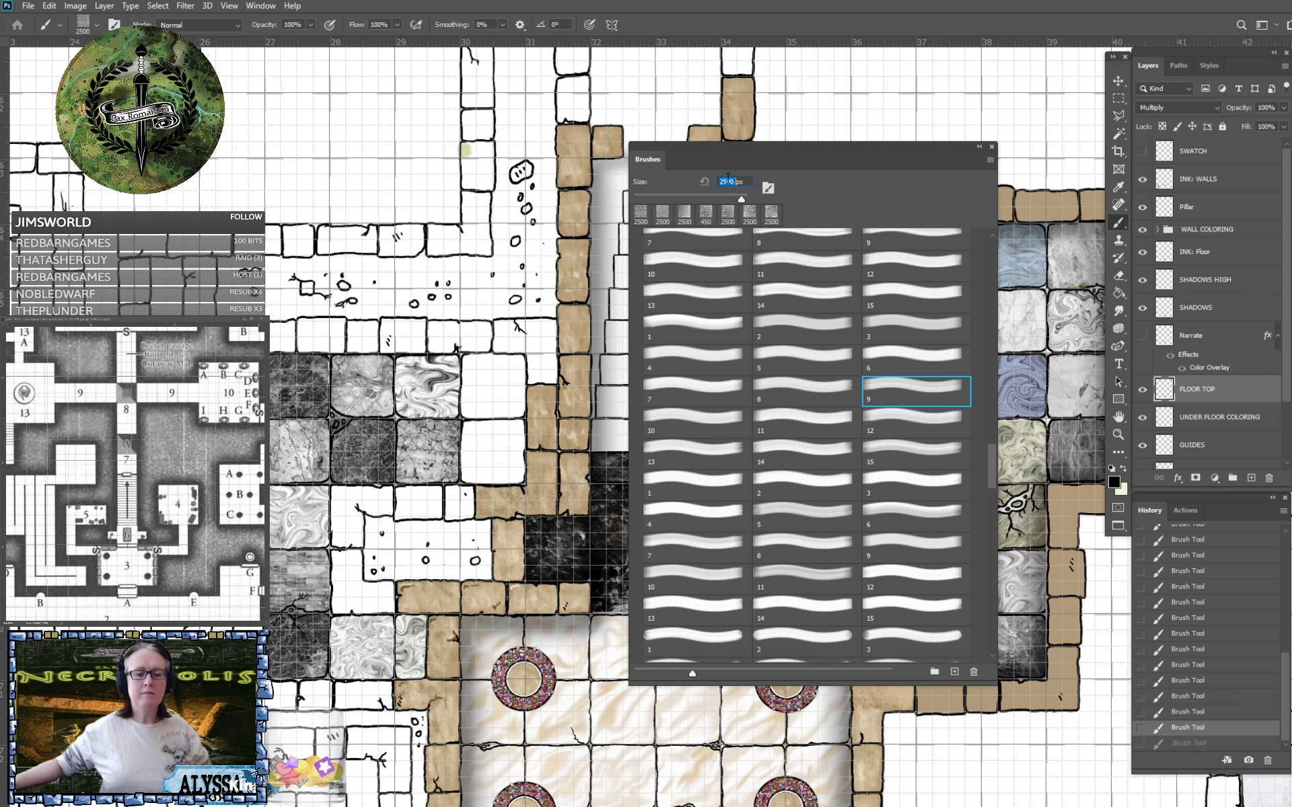
text(450)
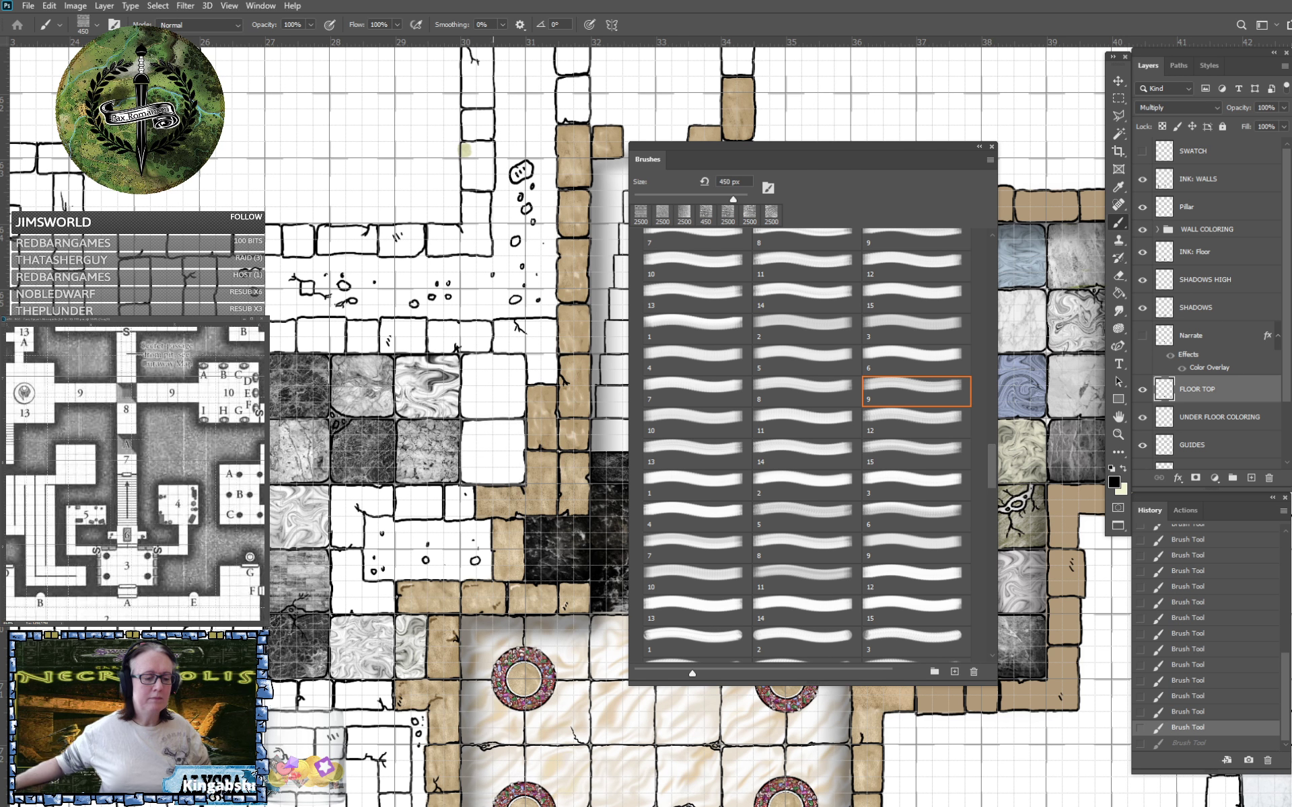
click(493, 450)
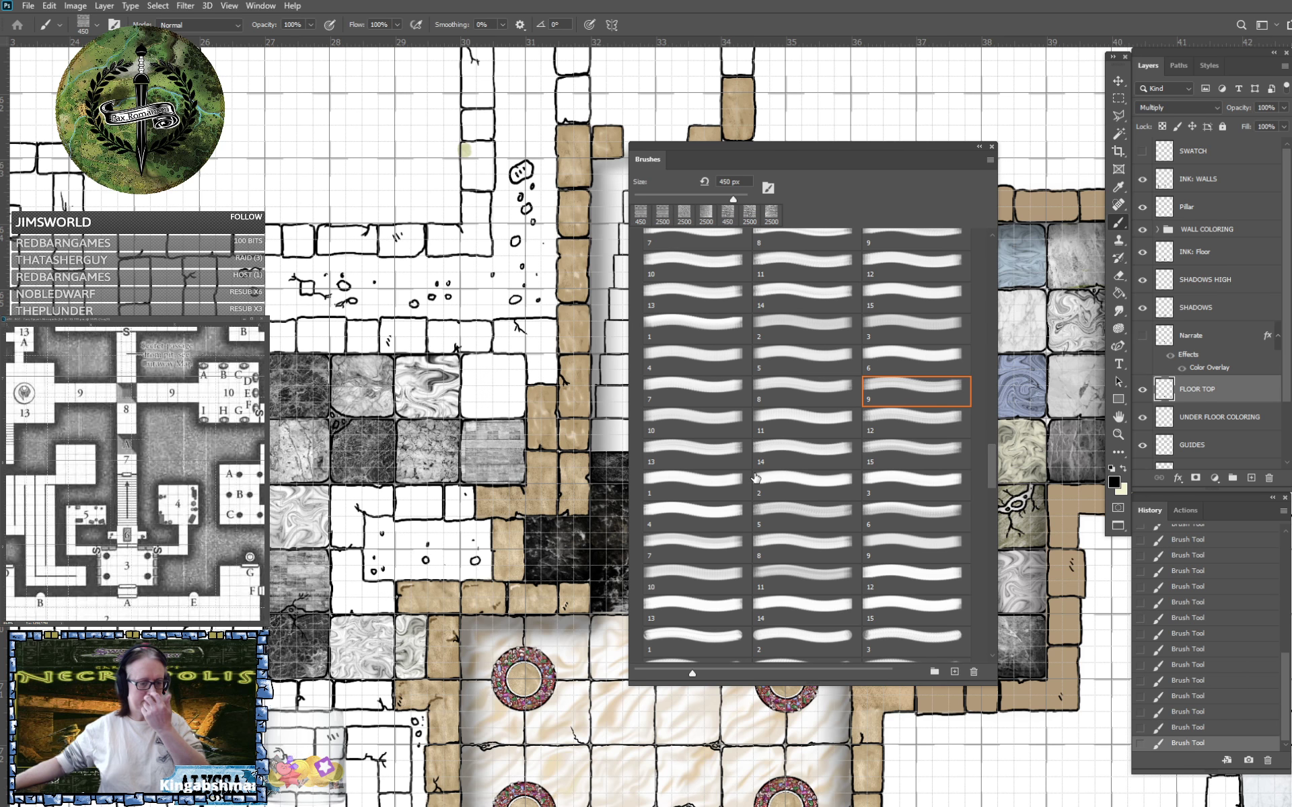
Try texture brushes 8, 7, 6, 5 and 4 of the same set at 2500 px over the room, undoing each test stamp.
click(801, 390)
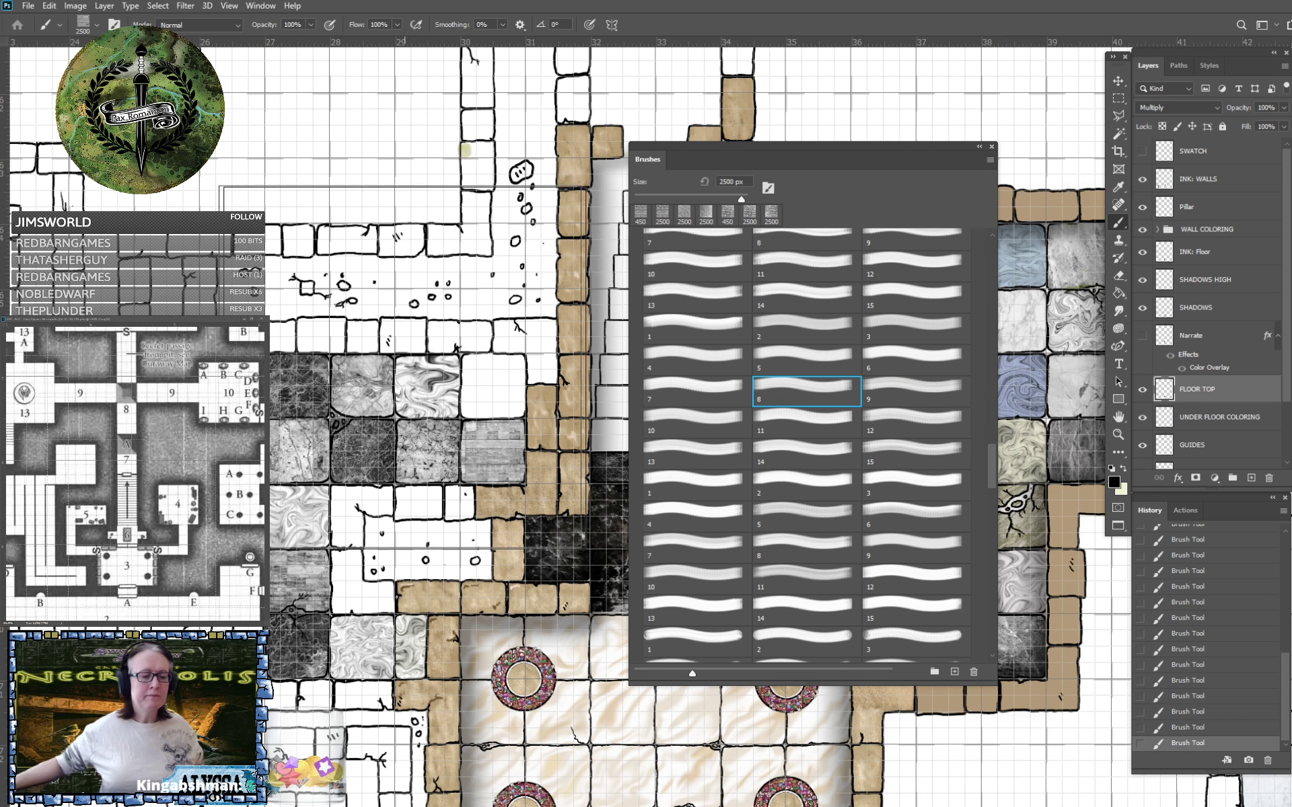
click(737, 383)
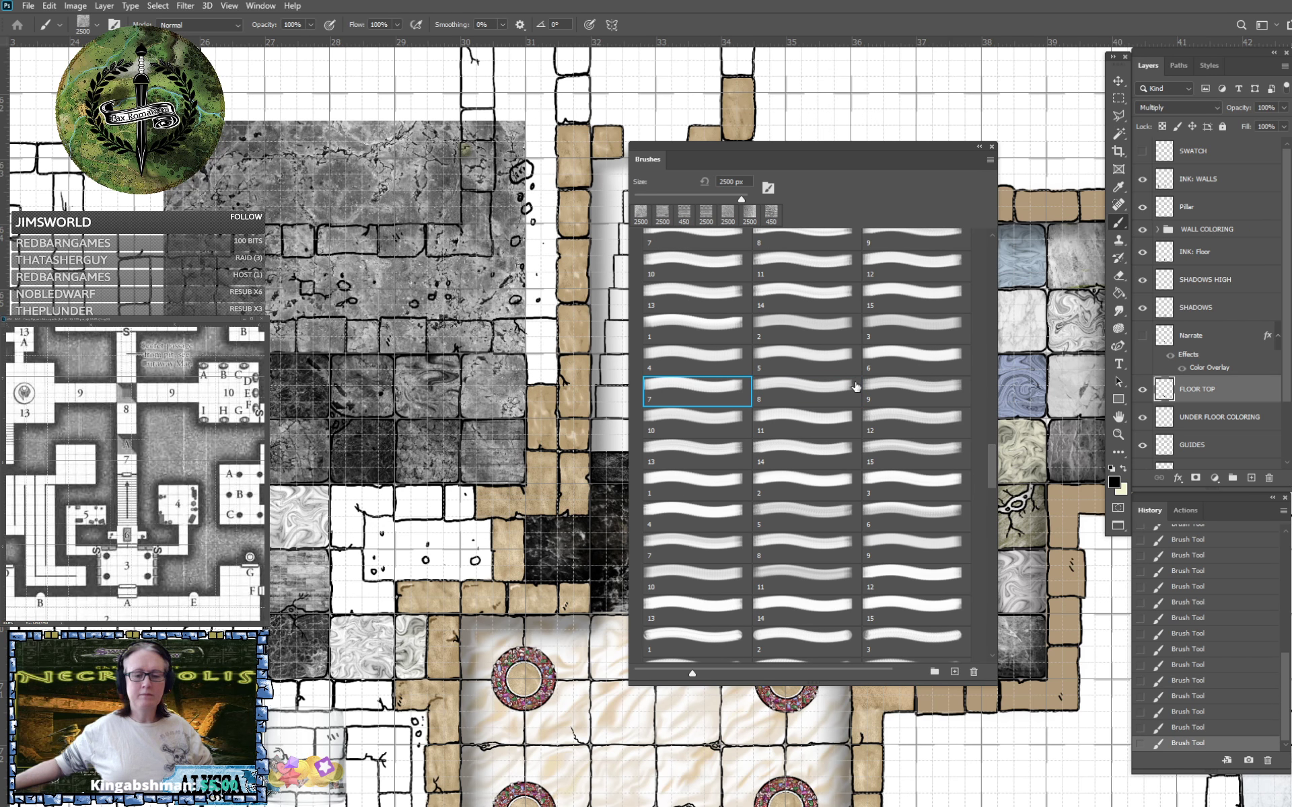
click(908, 363)
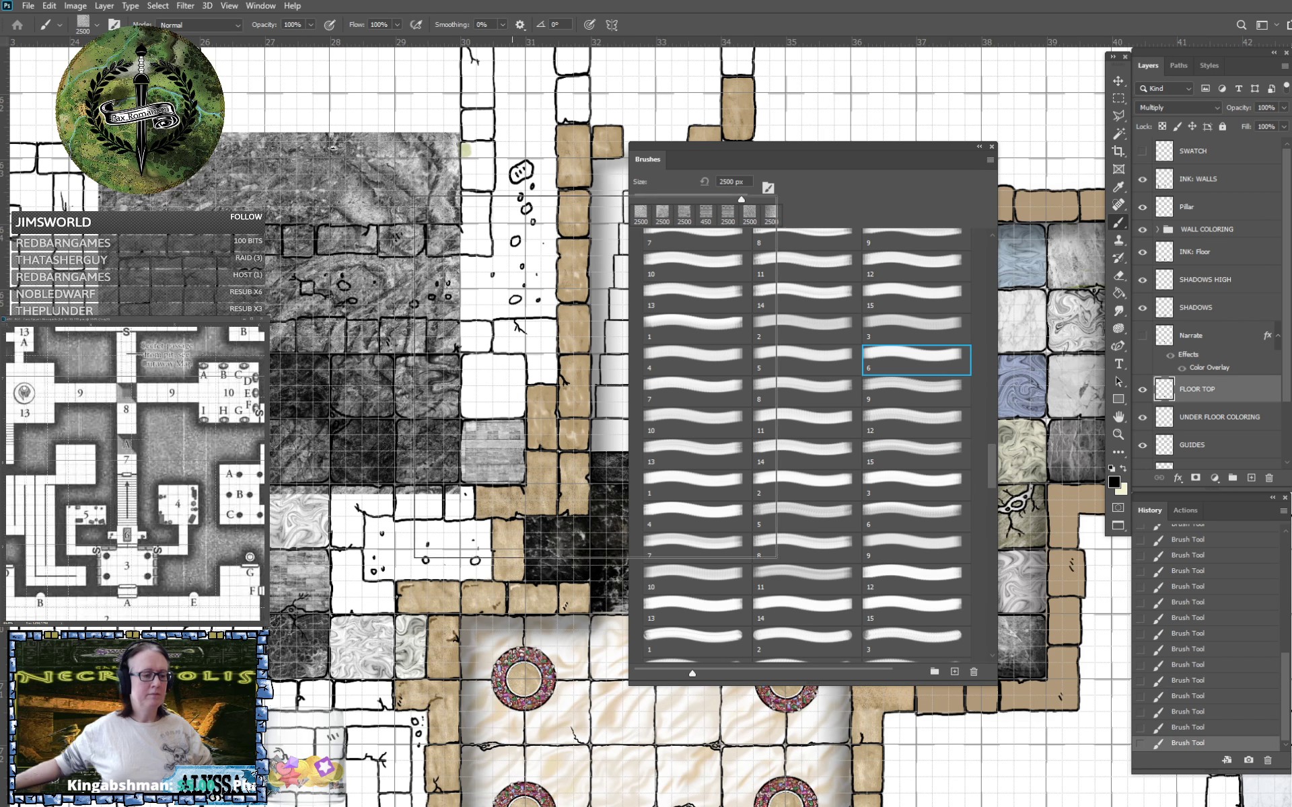
click(807, 361)
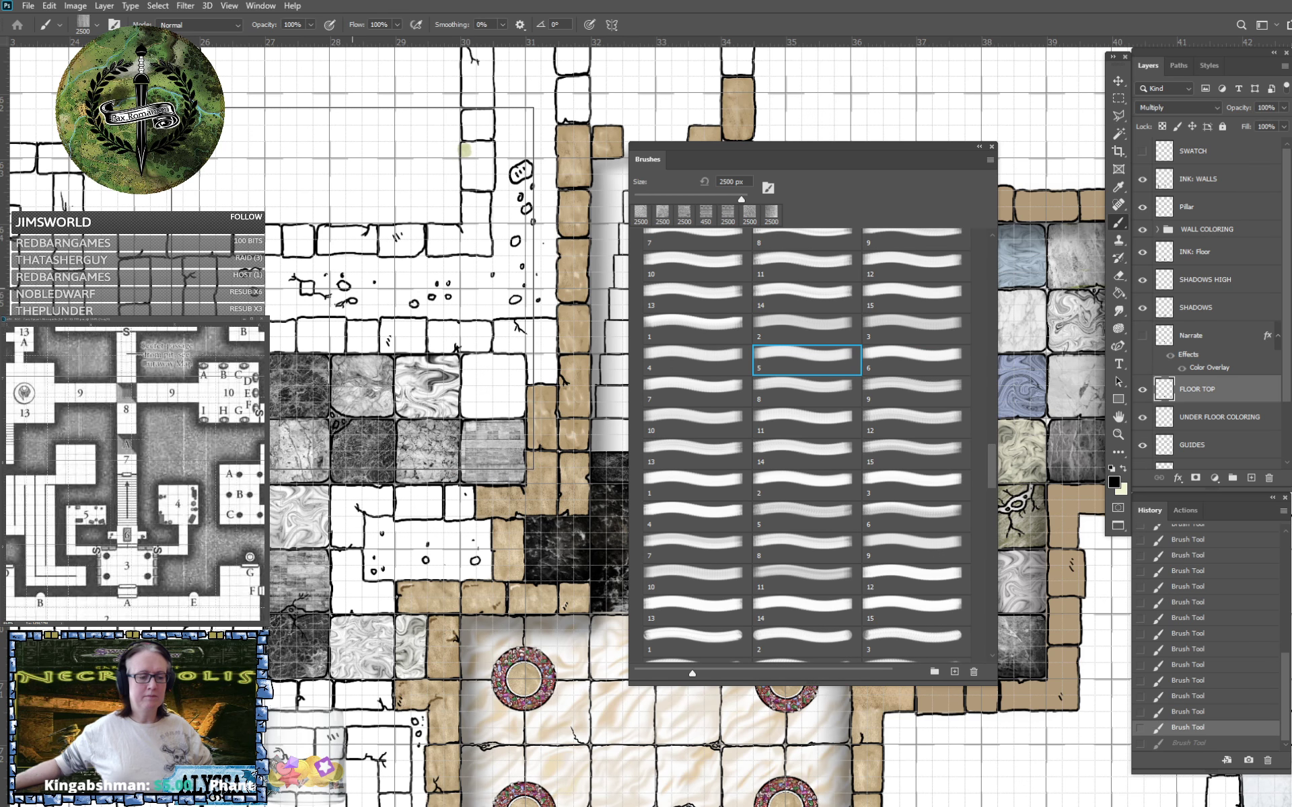
click(702, 358)
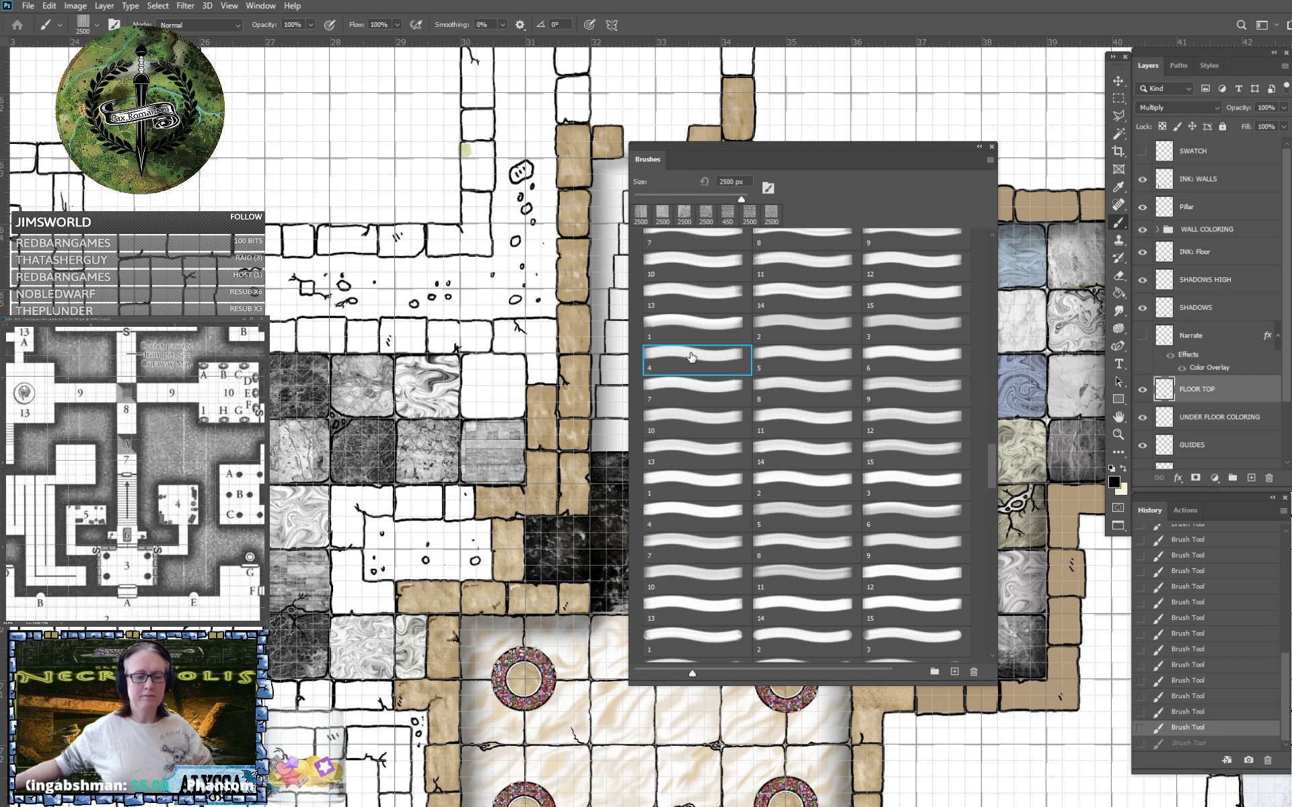
Try texture brushes 3, 2 and 1 of the same set at 2500 px over the room, undoing each test stamp.
click(920, 335)
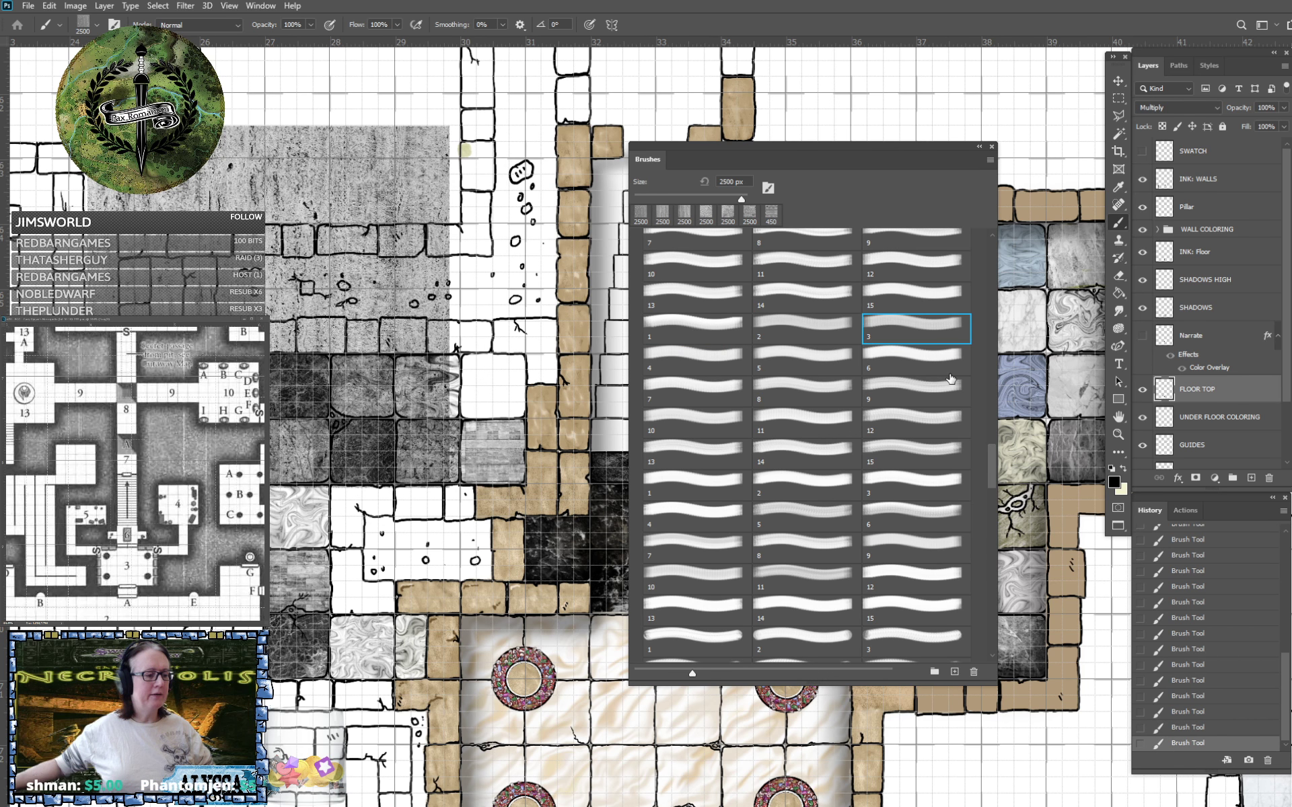
click(818, 329)
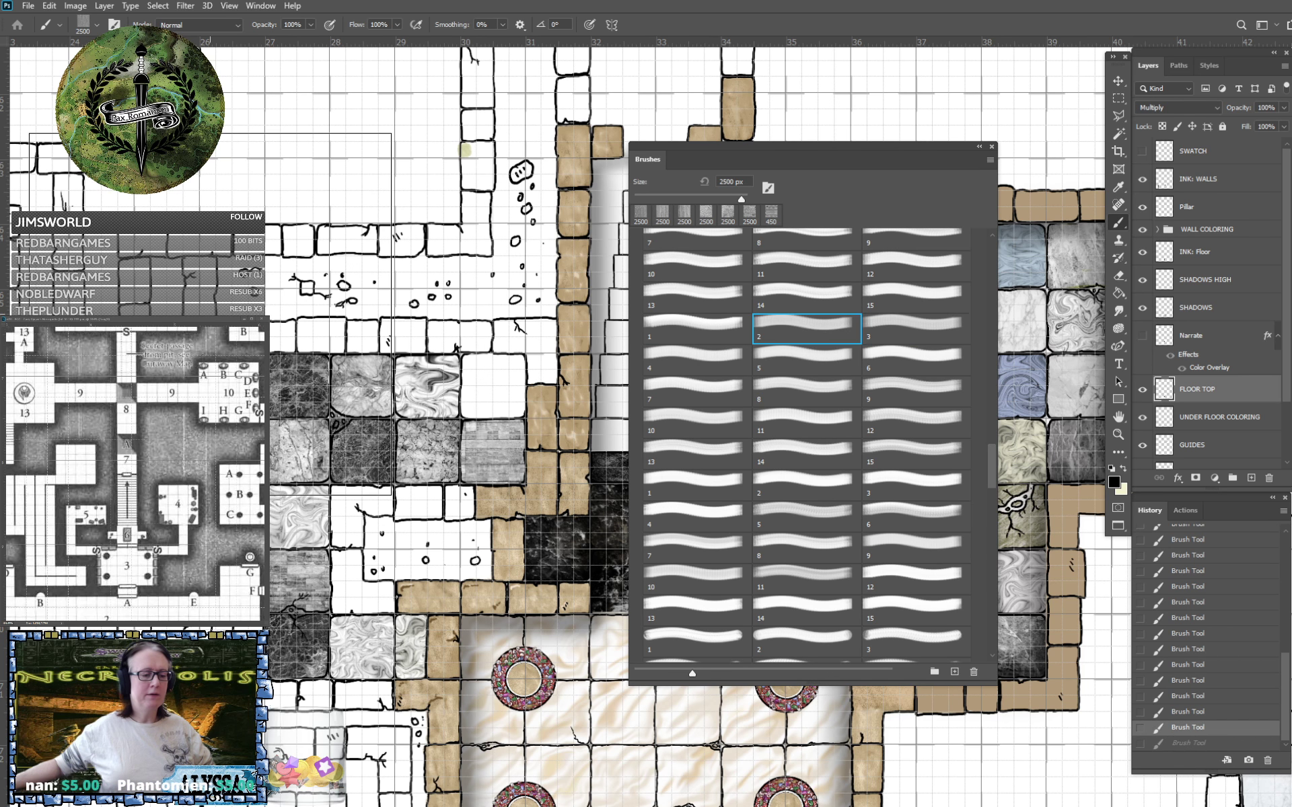
click(688, 328)
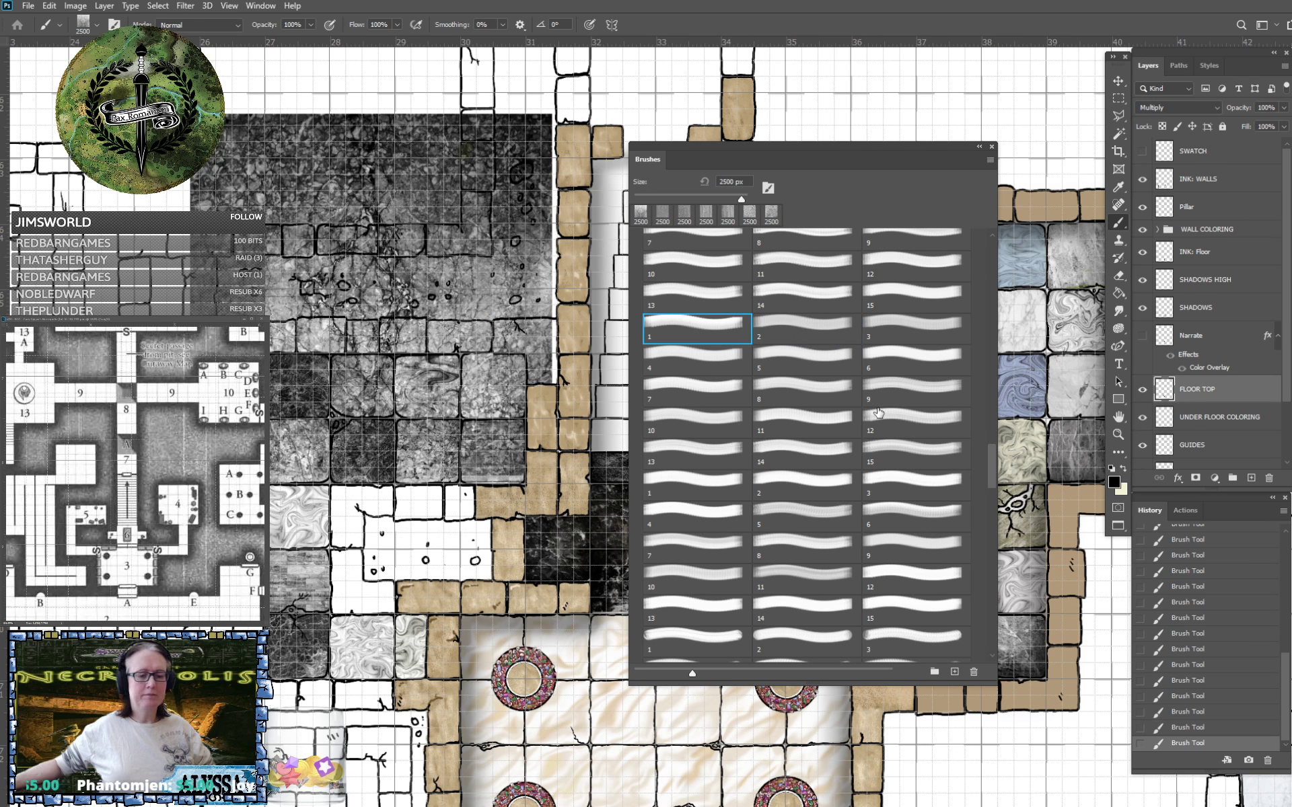
key(ctrl+z)
Try brushes 15, 14 and 13 of the preceding texture set at 2500 px over the room, undoing each test stamp.
click(904, 298)
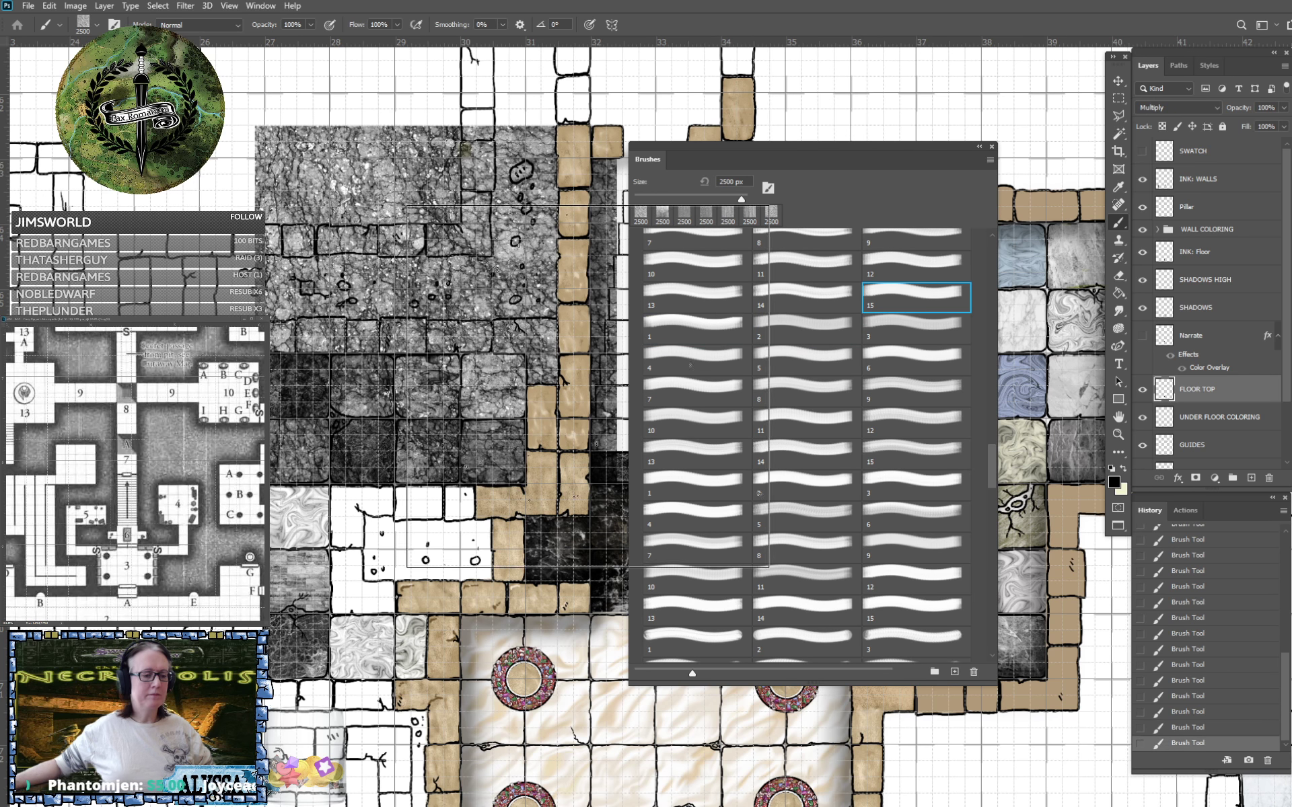
key(ctrl+z)
click(818, 294)
click(350, 306)
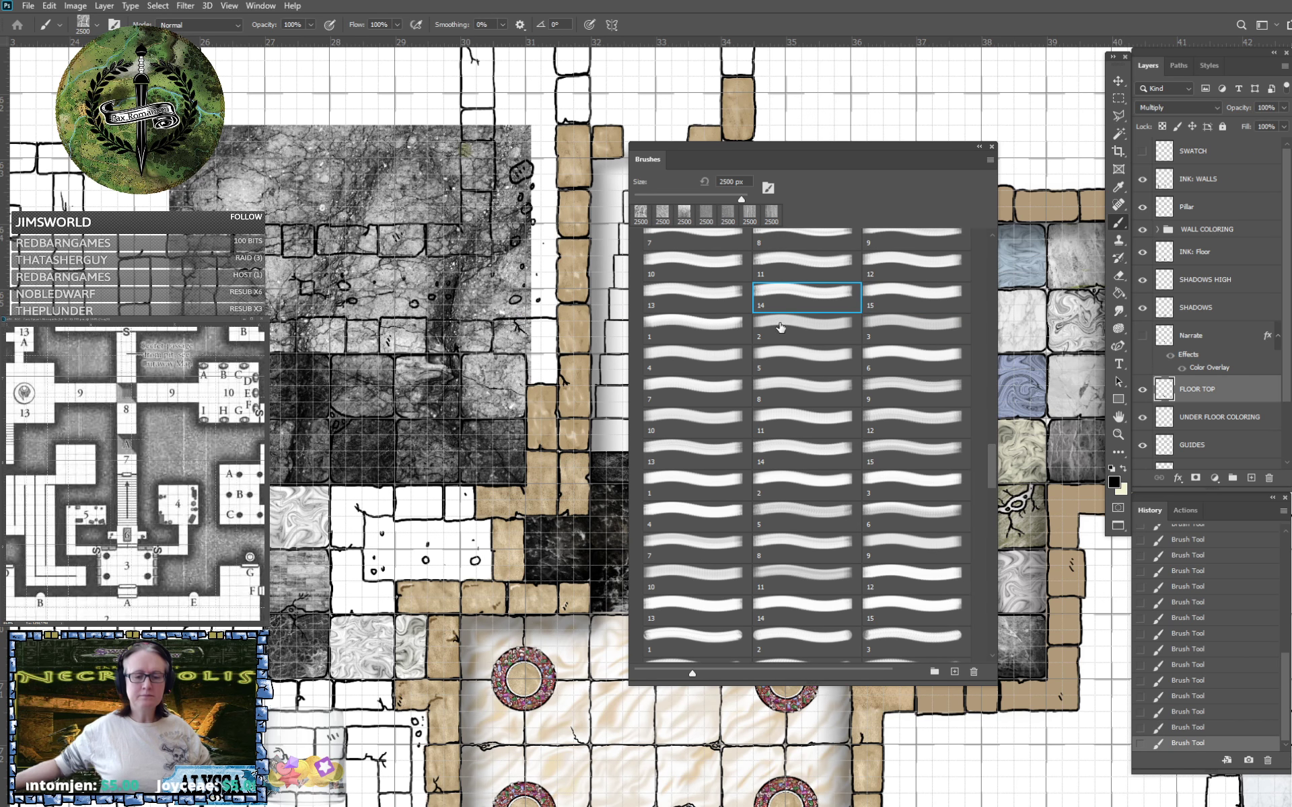
key(ctrl+z)
click(683, 308)
click(346, 279)
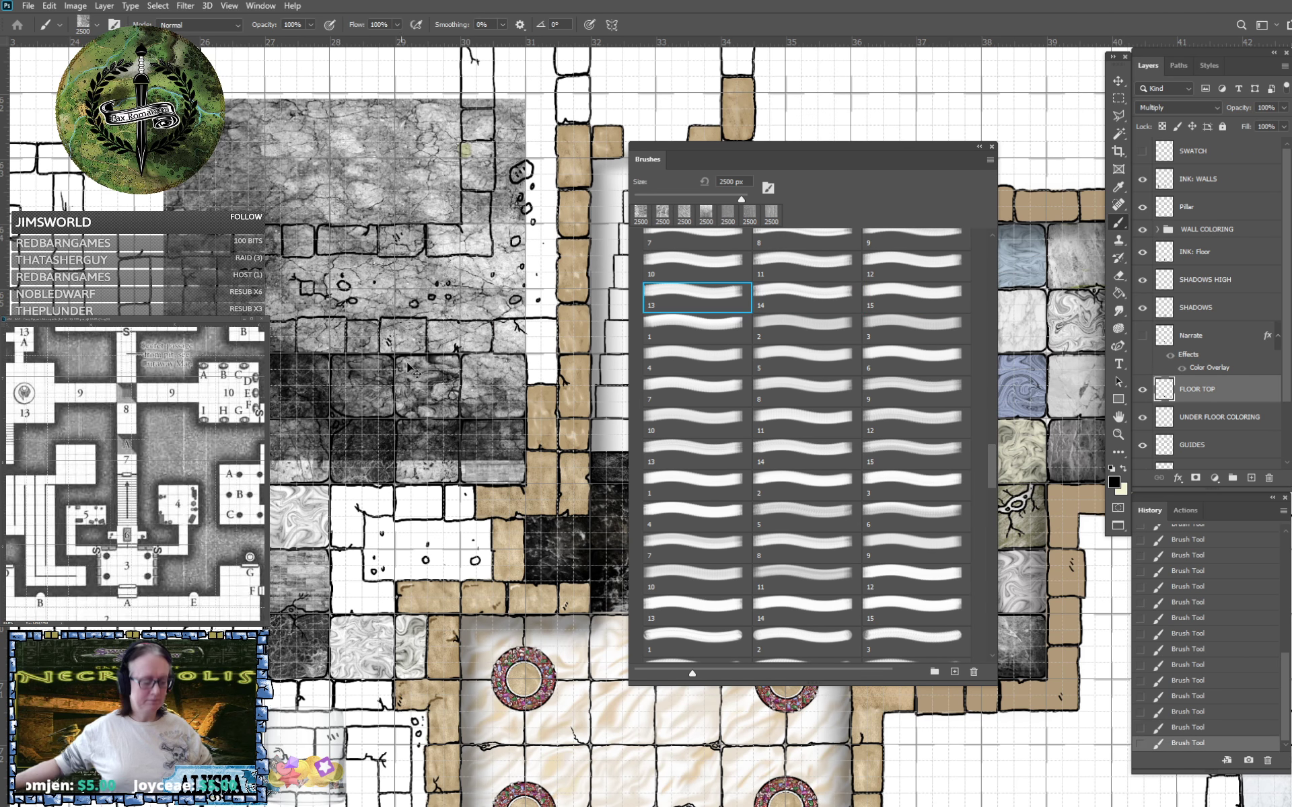
key(ctrl+z)
Try brushes 12 and 11 of the current texture set at 2500 px over the room, undoing each test stamp.
scroll(844, 395, up, 6)
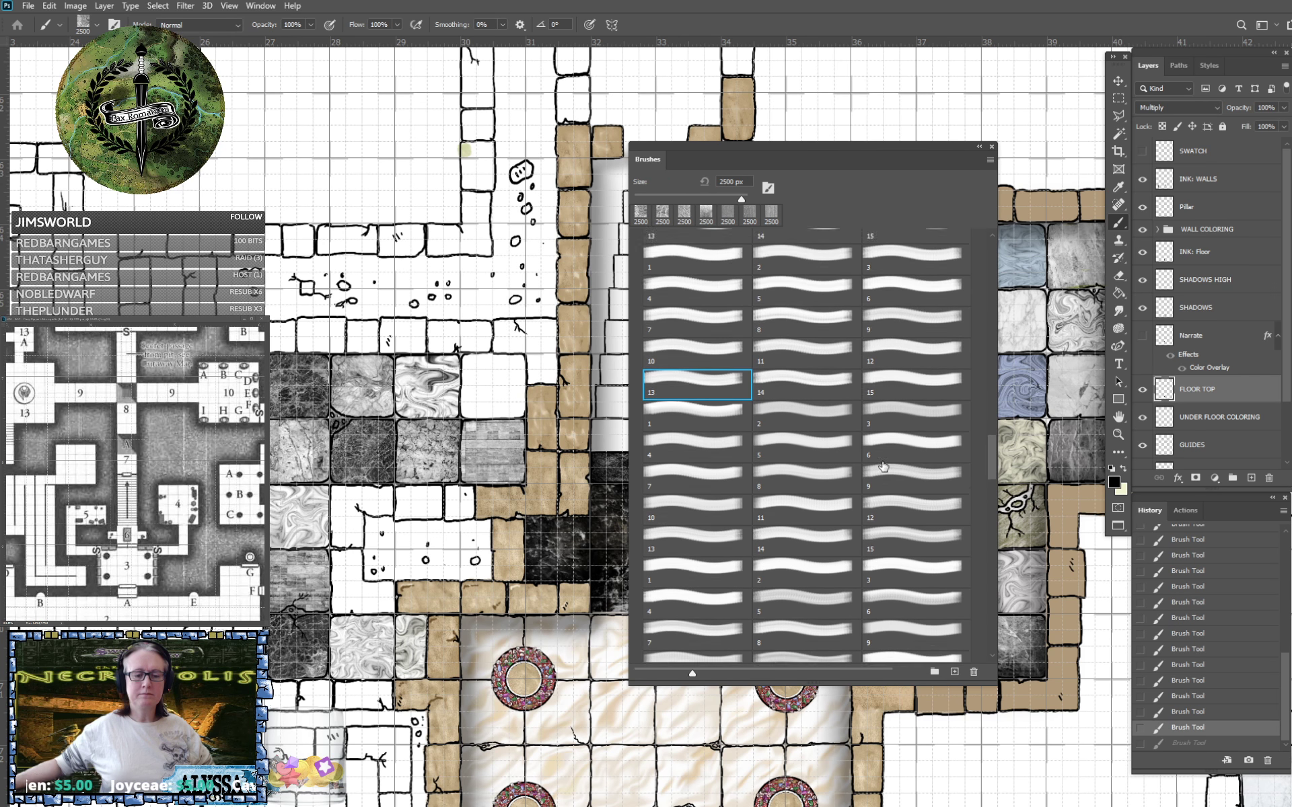
scroll(884, 466, up, 1)
click(888, 494)
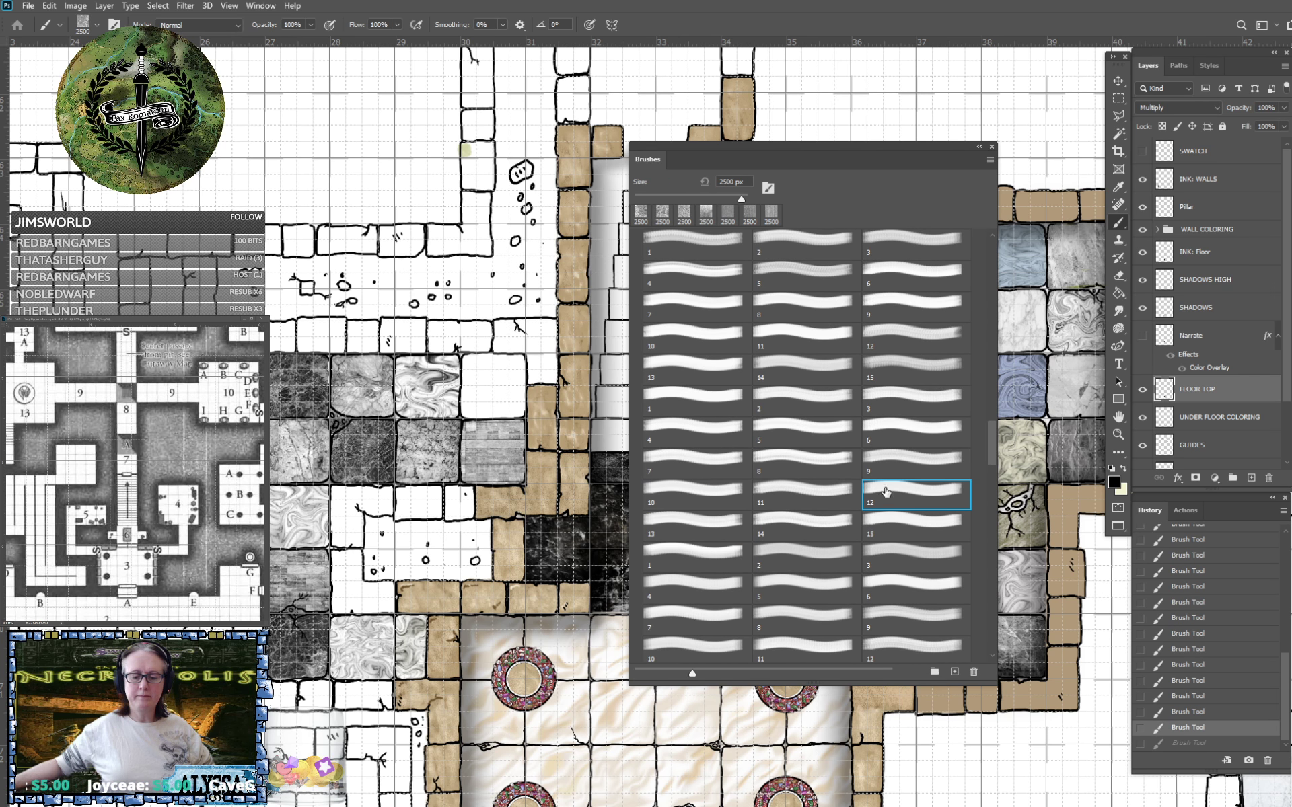
click(317, 360)
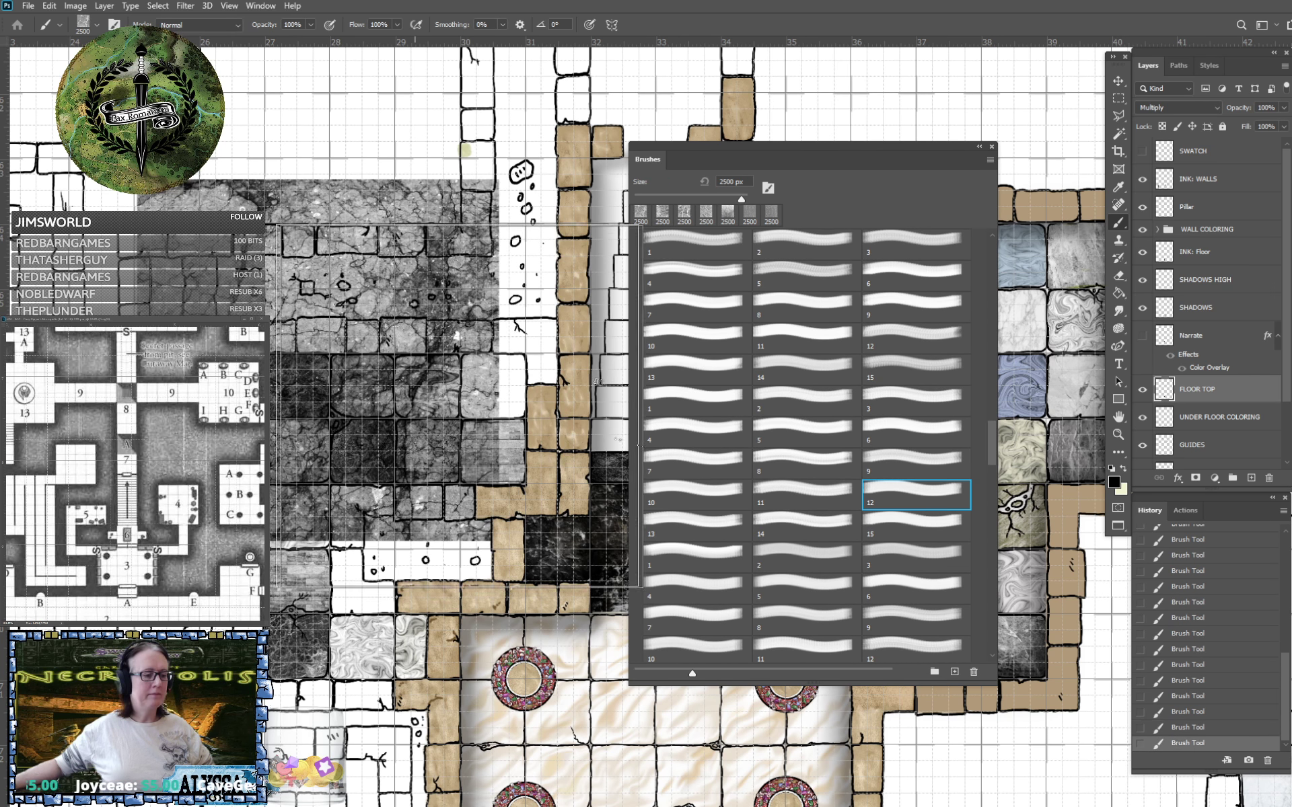
key(ctrl+z)
click(806, 493)
click(319, 296)
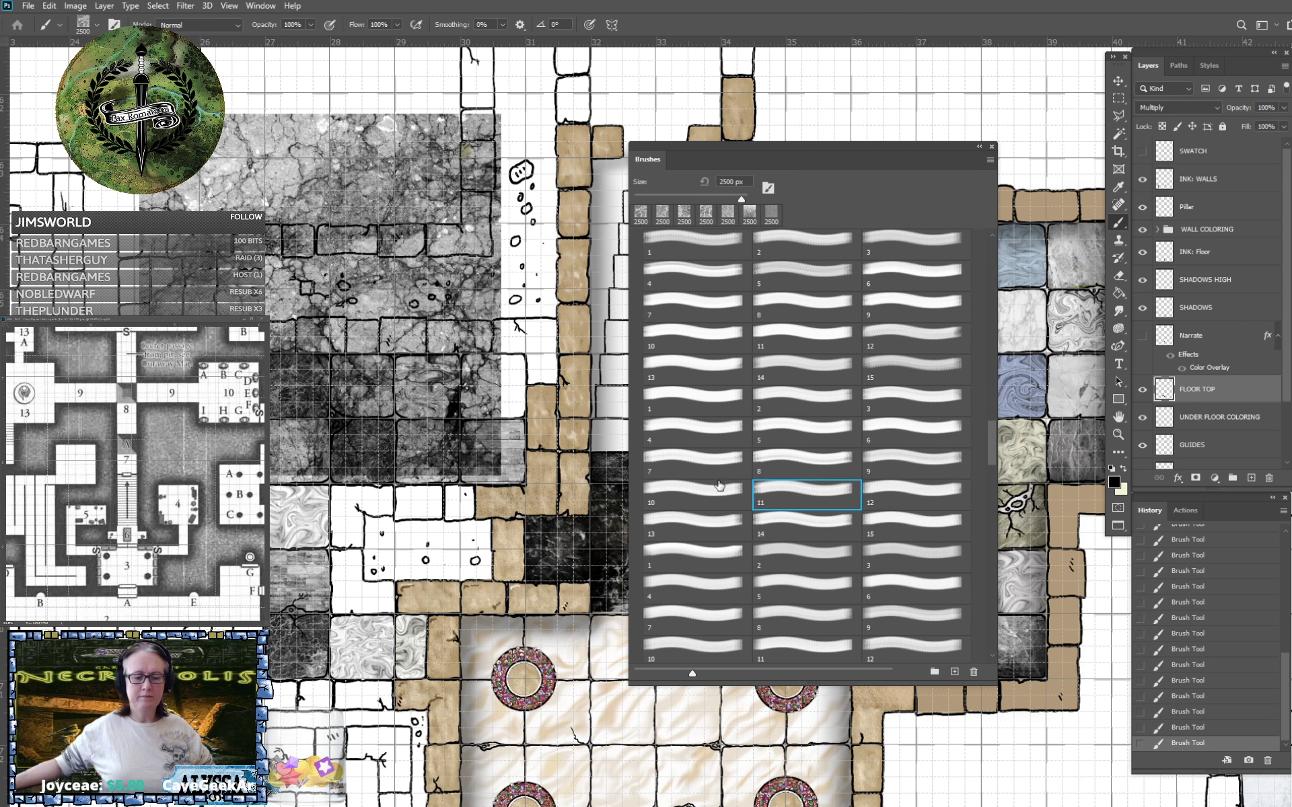
key(ctrl+z)
Try brushes 10 and 9 of the current texture set at 2500 px over the room, undoing each test stamp.
click(713, 490)
click(243, 277)
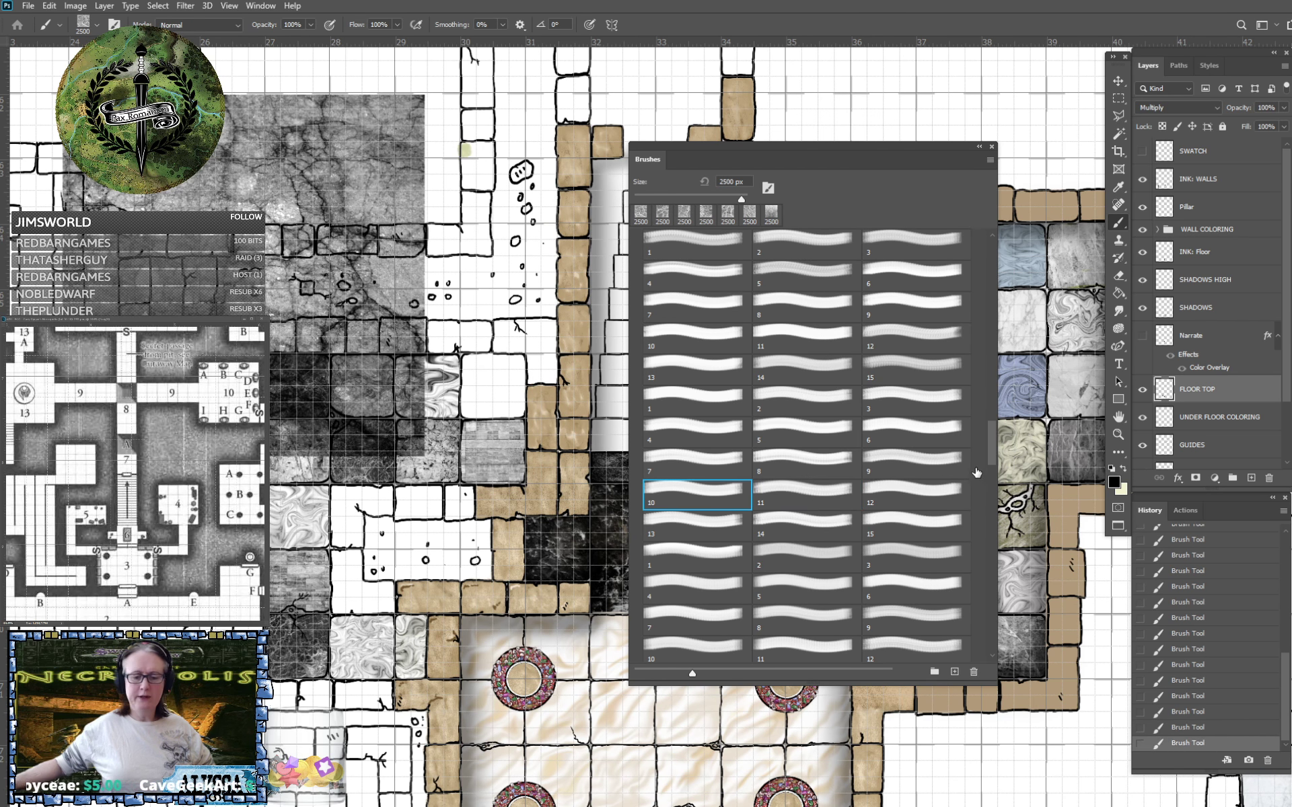
key(ctrl+z)
click(900, 456)
click(394, 317)
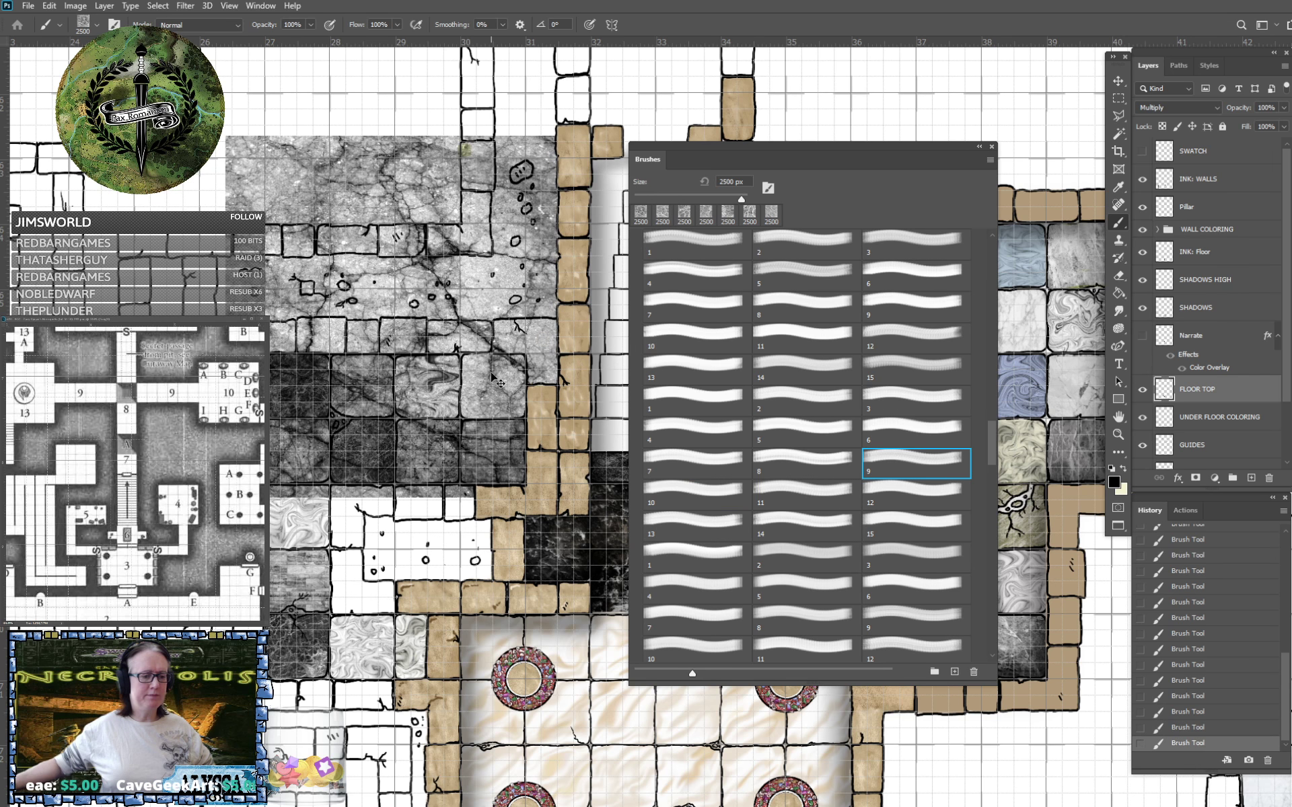
key(ctrl+z)
Try brushes 8 and 7 of the current texture set at 2500 px over the room, undoing each test stamp.
click(806, 463)
click(303, 309)
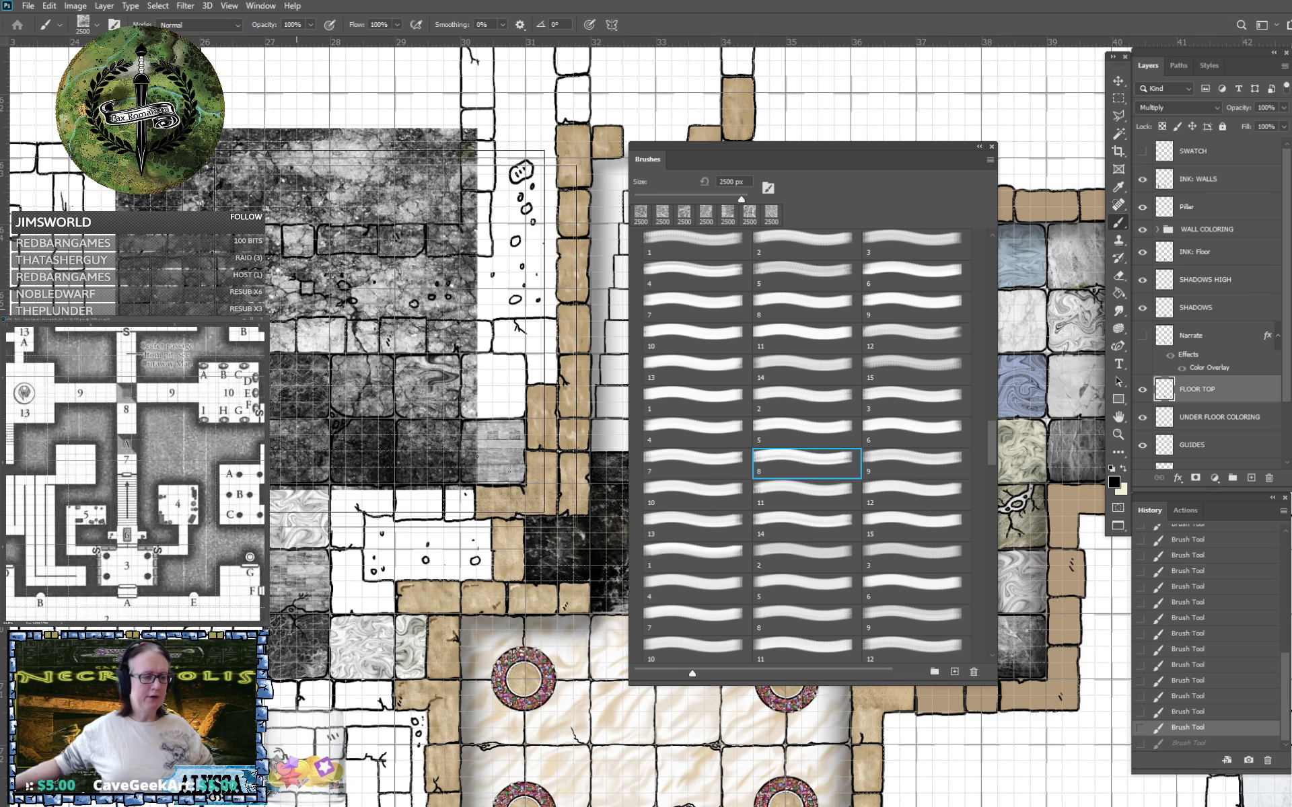
key(ctrl+z)
click(697, 464)
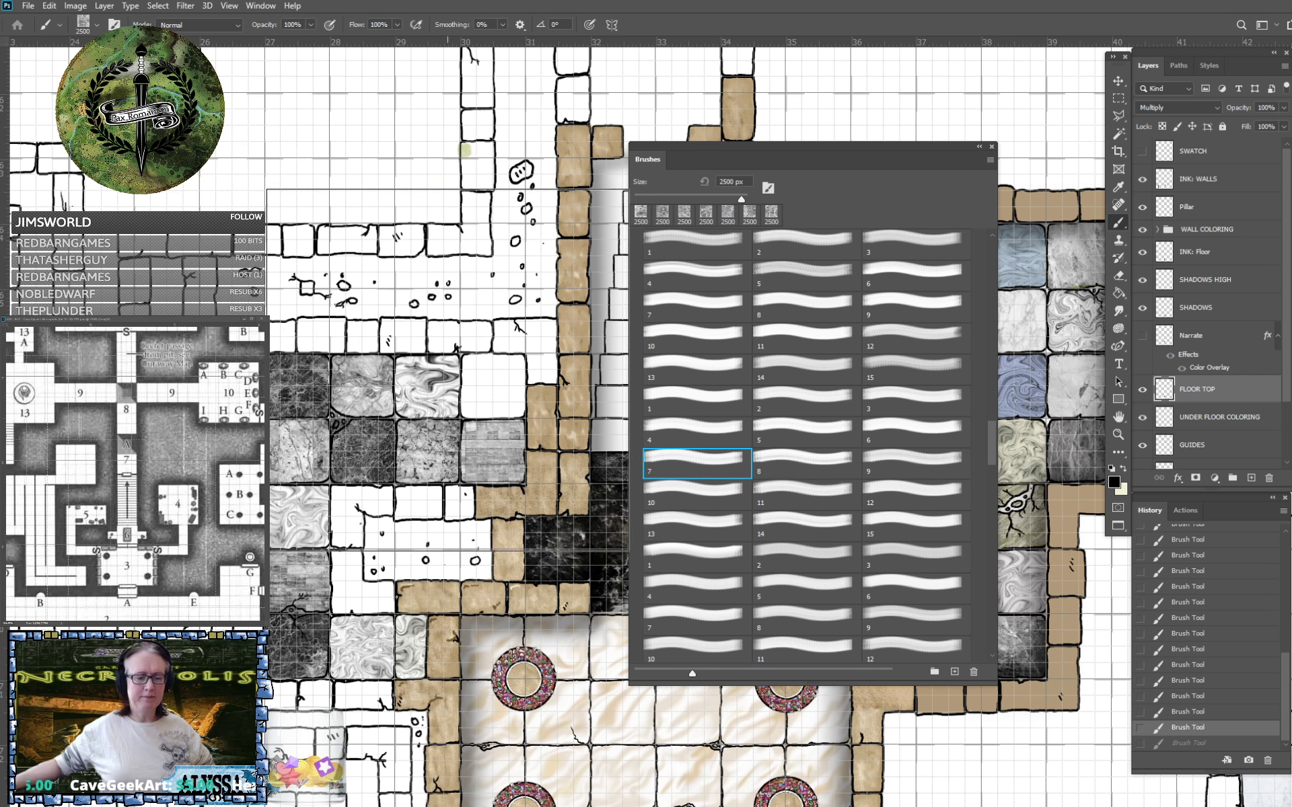
click(357, 350)
key(ctrl+z)
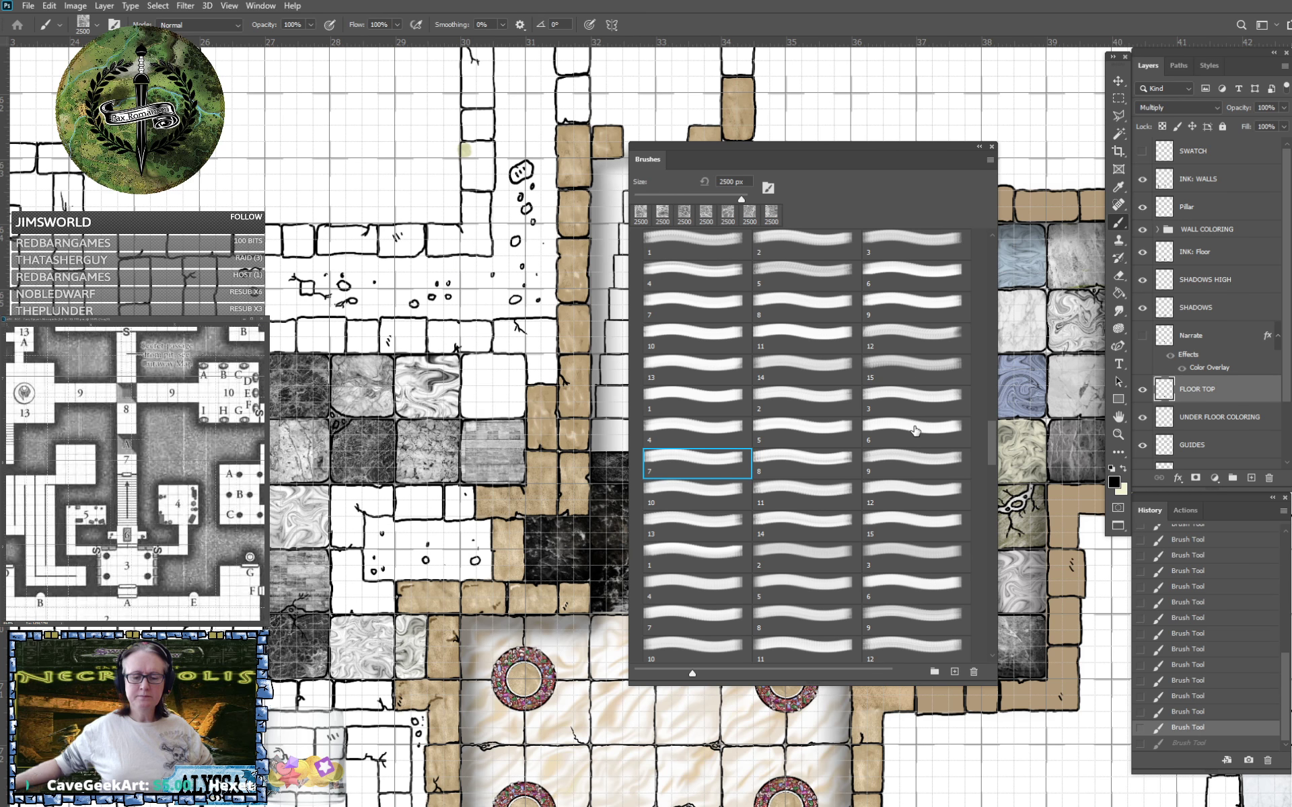
Try brushes 6 and 5 of the current texture set at 2500 px over the room, undoing each test stamp.
click(913, 429)
click(319, 312)
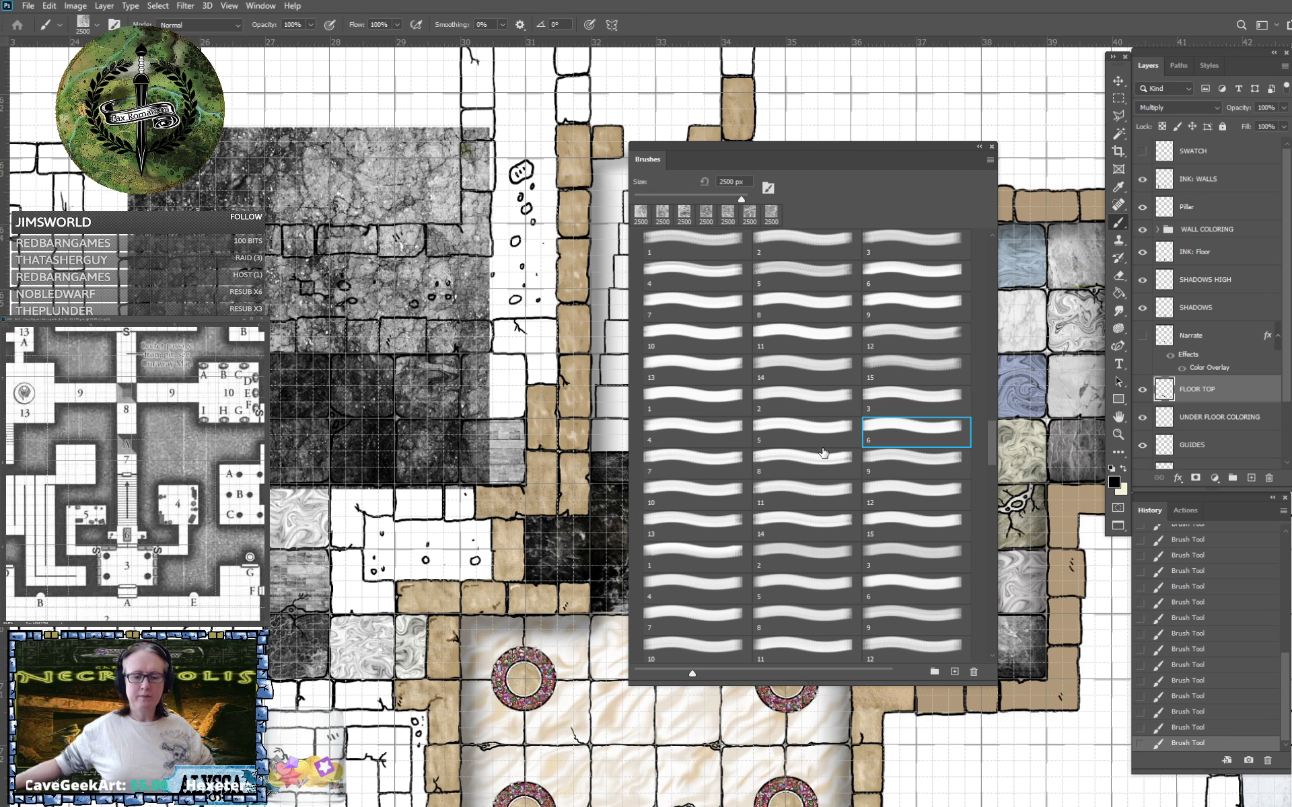
key(ctrl+z)
click(807, 434)
click(364, 316)
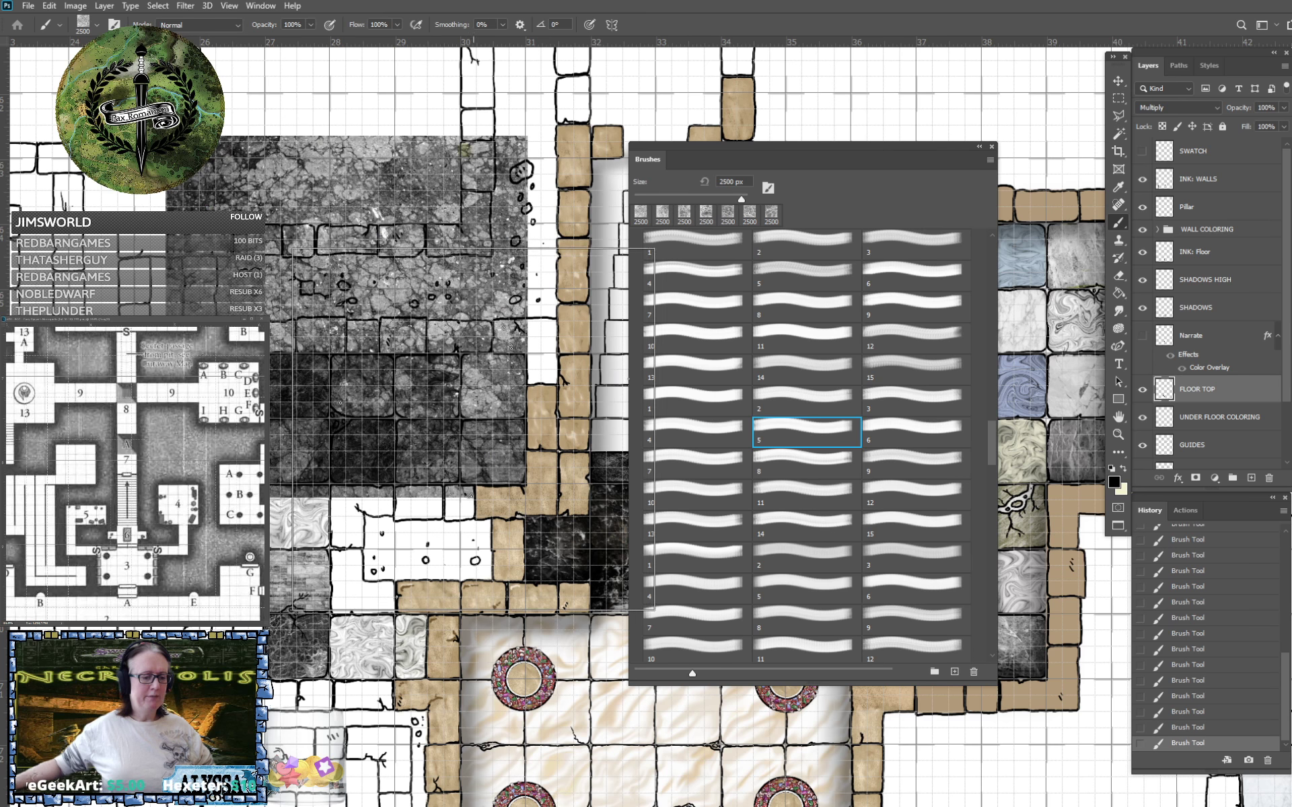
key(ctrl+z)
Try brushes 4 and 3 of the current texture set at 2500 px over the room, undoing each test stamp.
click(683, 431)
click(337, 318)
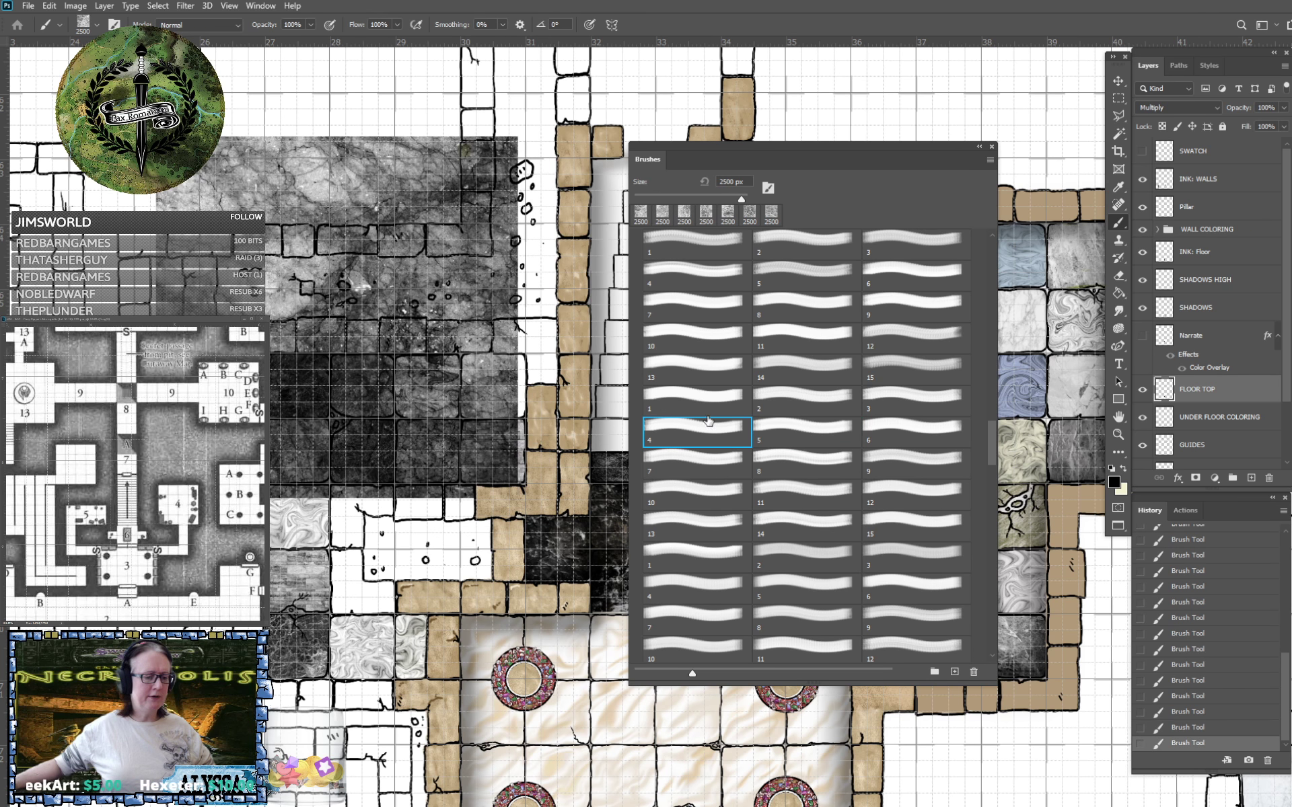
key(ctrl+z)
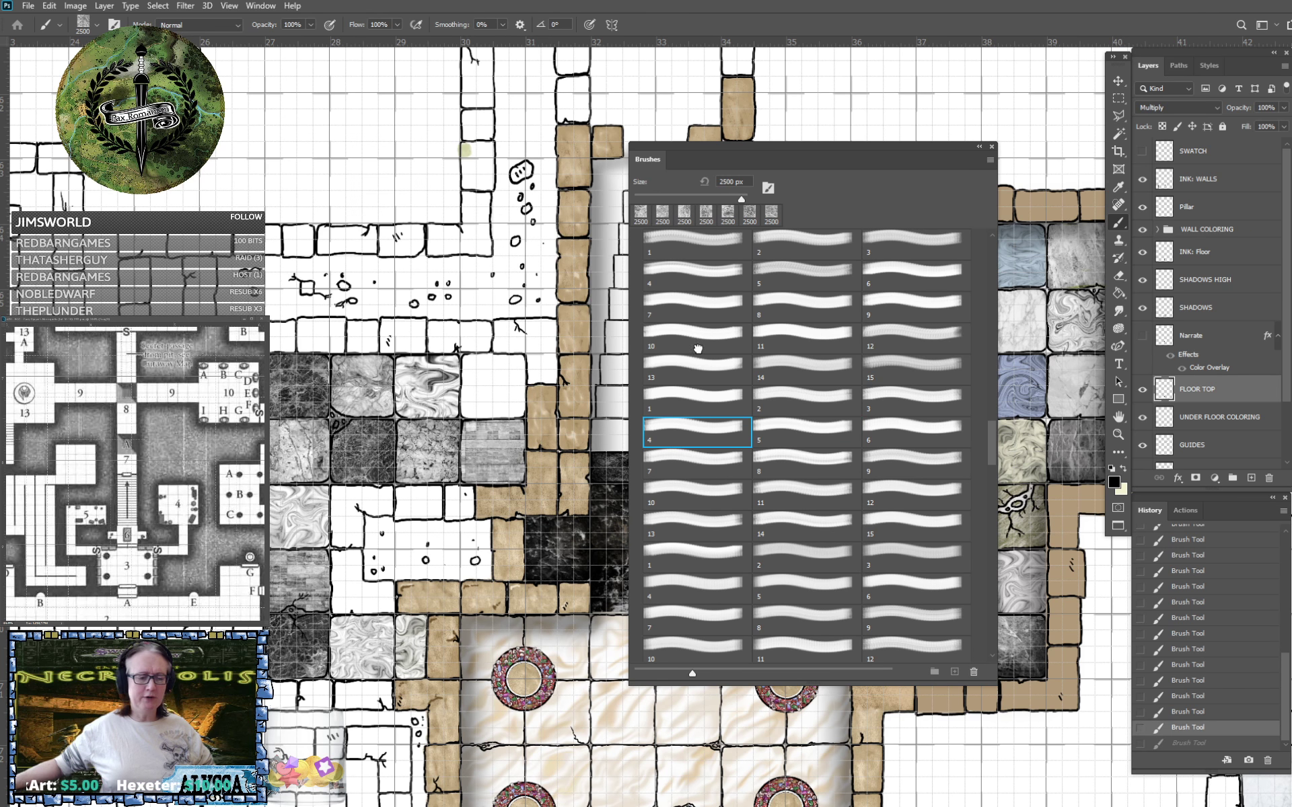
click(913, 401)
click(396, 328)
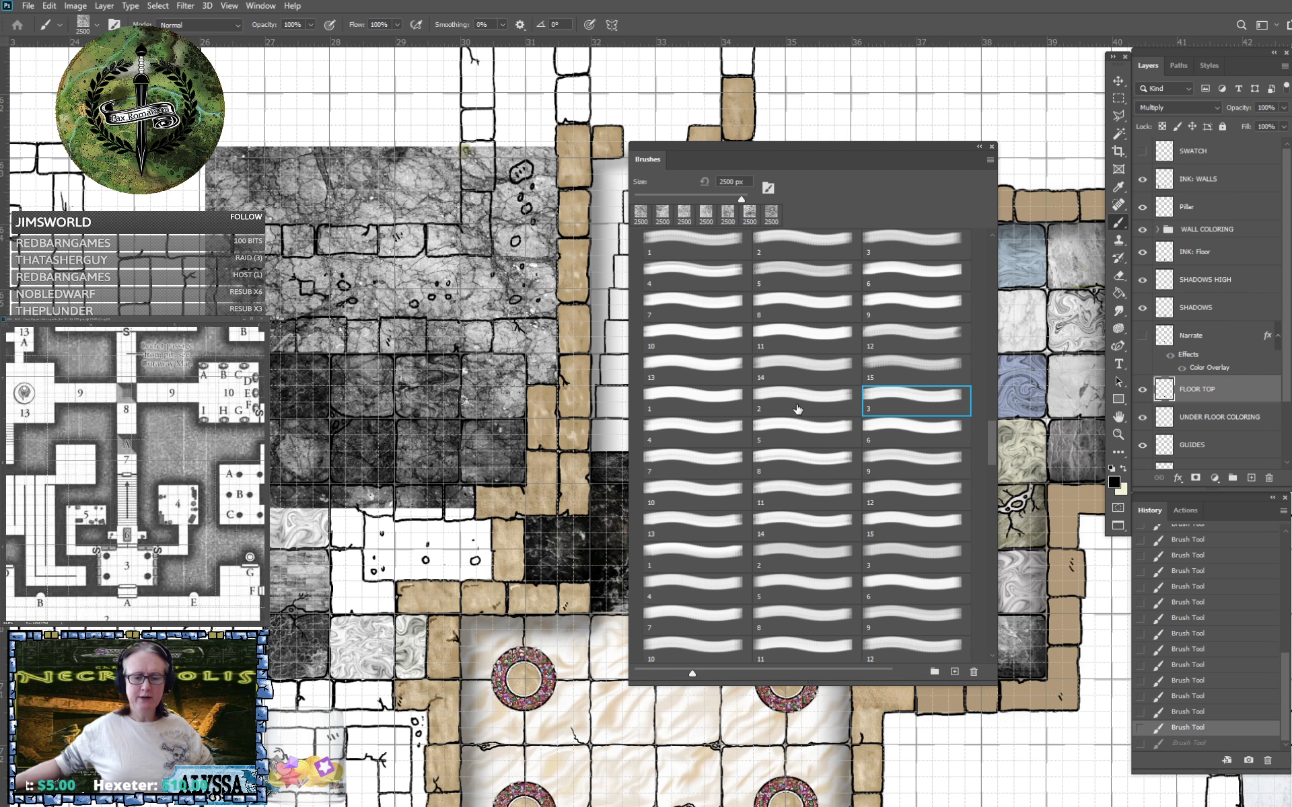
key(ctrl+z)
Try brushes 2 and 1 of the current texture set at 2500 px over the room, undoing each test stamp.
click(797, 404)
click(310, 329)
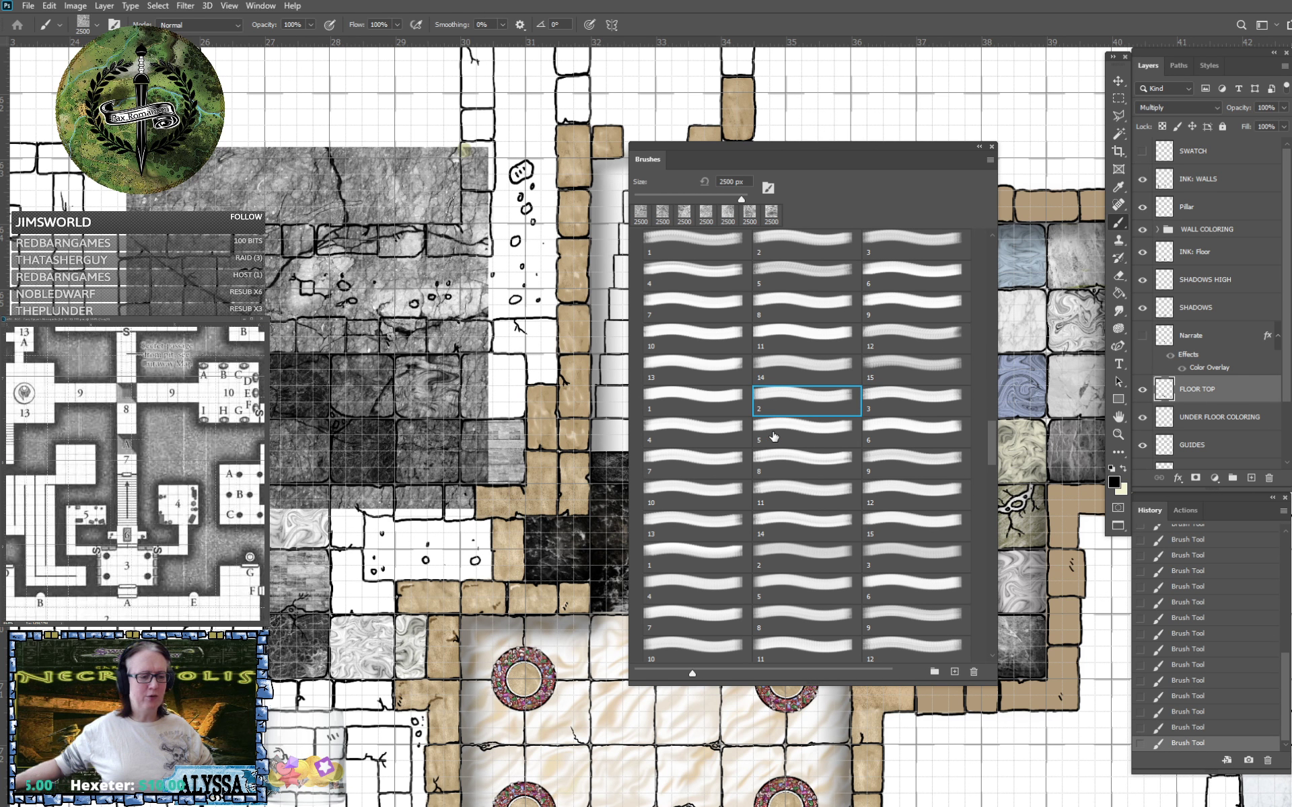
key(ctrl+z)
click(697, 400)
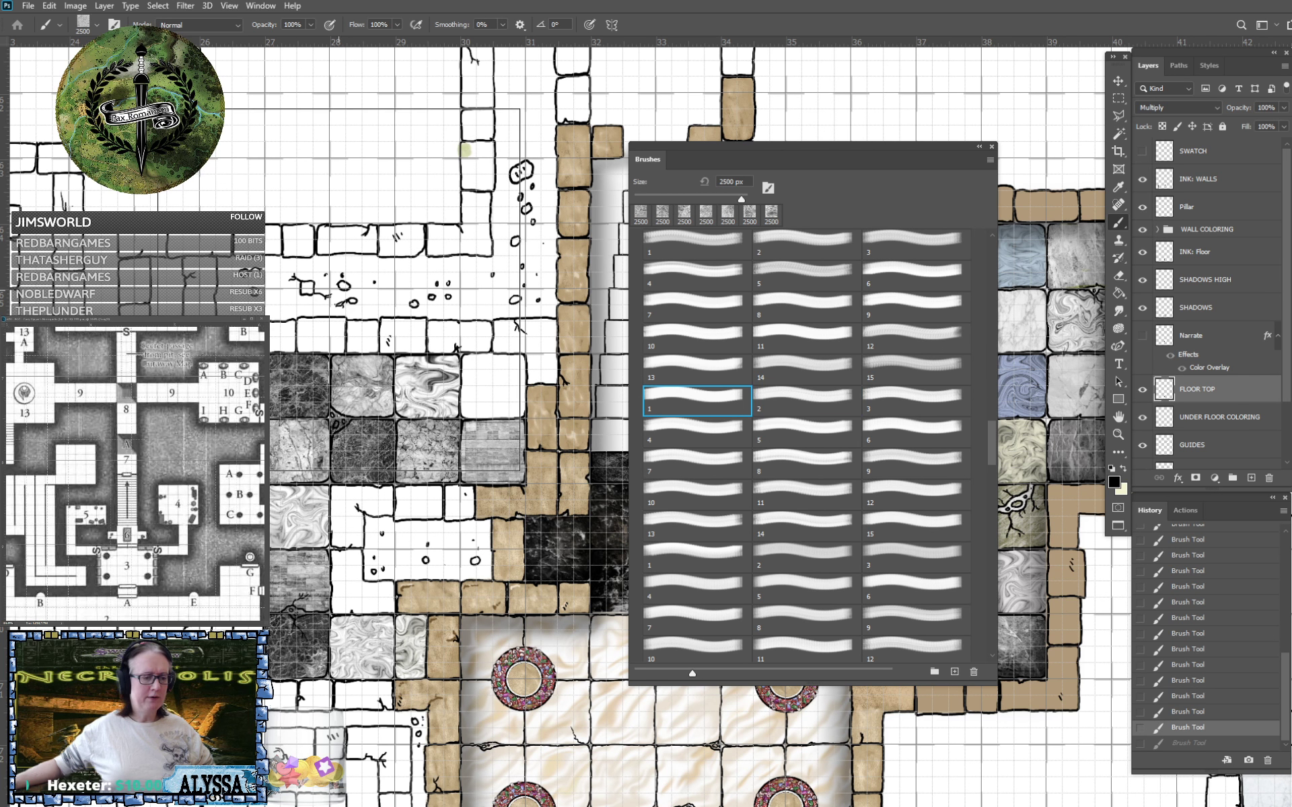
click(338, 289)
key(ctrl+z)
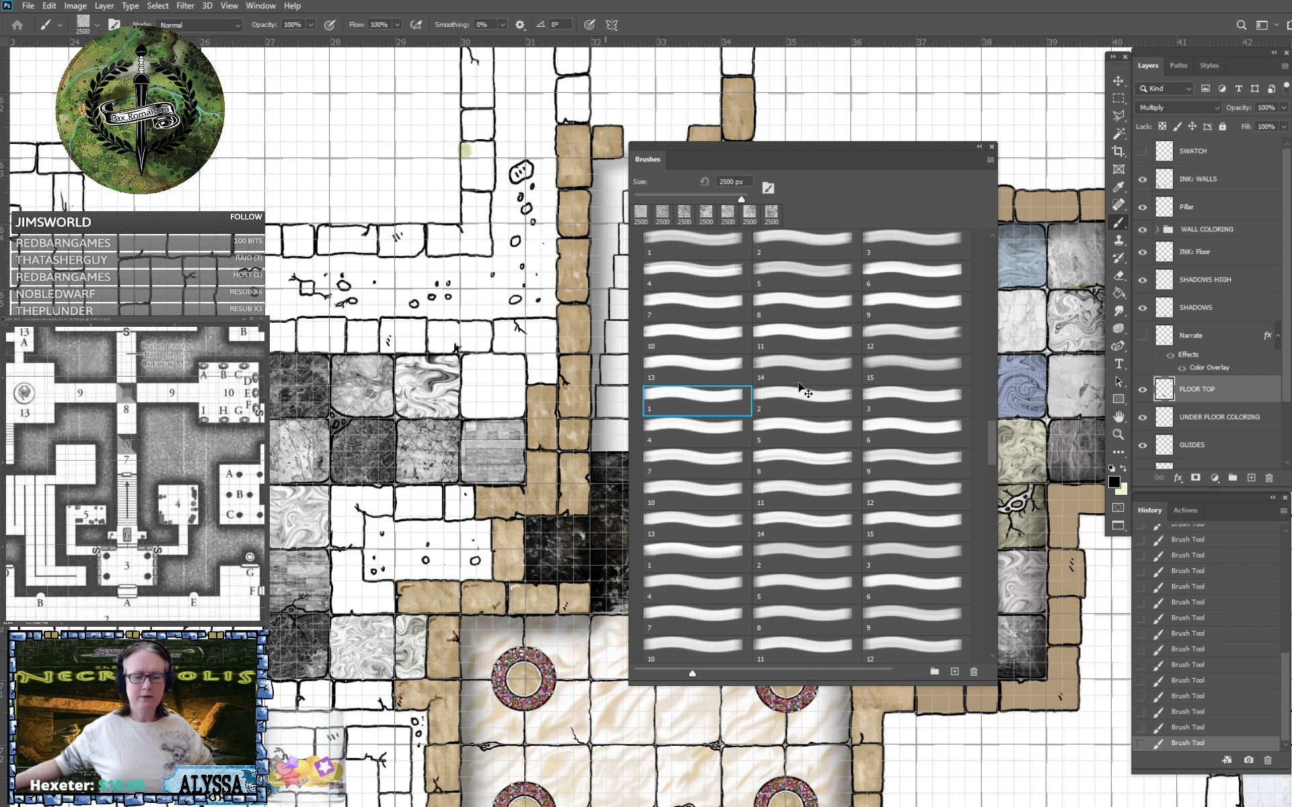
Preview brush 15 of the preceding texture set at 2500 px, undo it, and stamp it at 450 px on the blank room tile.
click(912, 364)
click(370, 277)
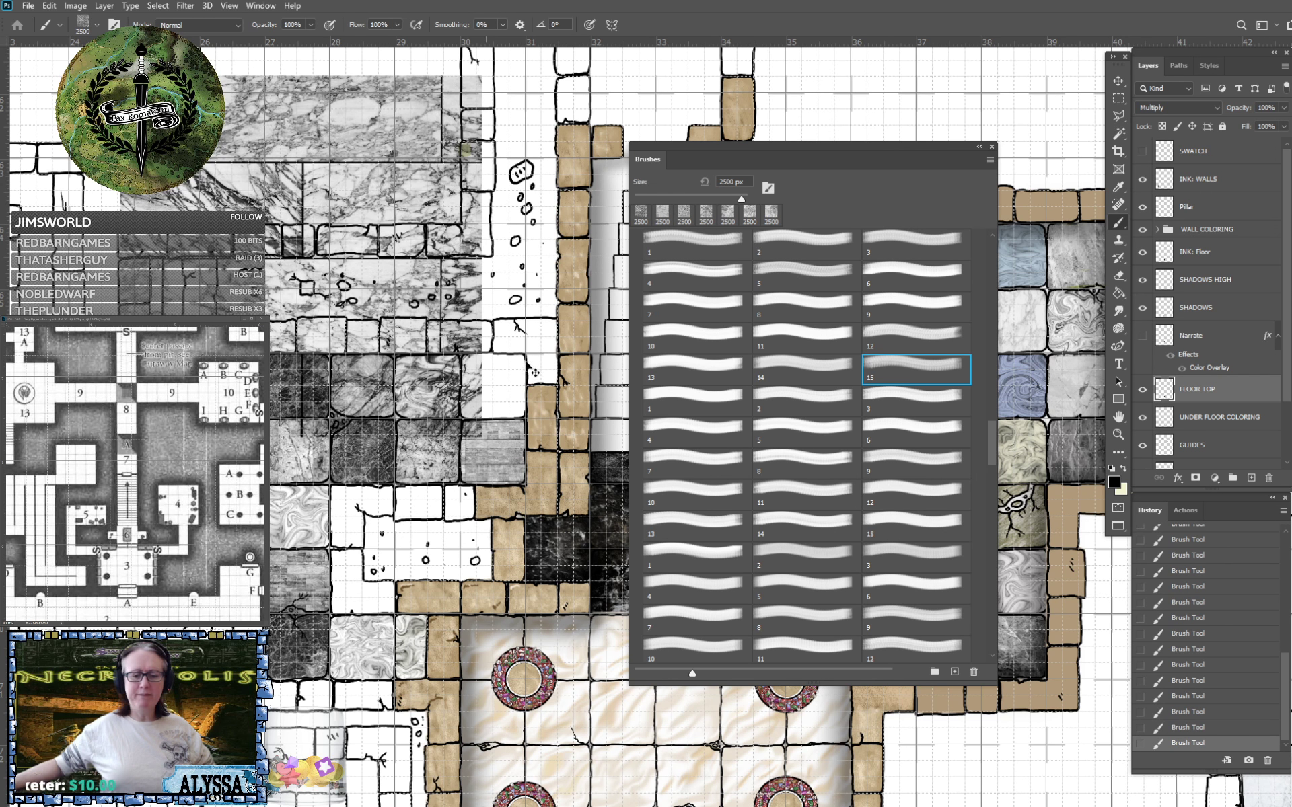
key(ctrl+z)
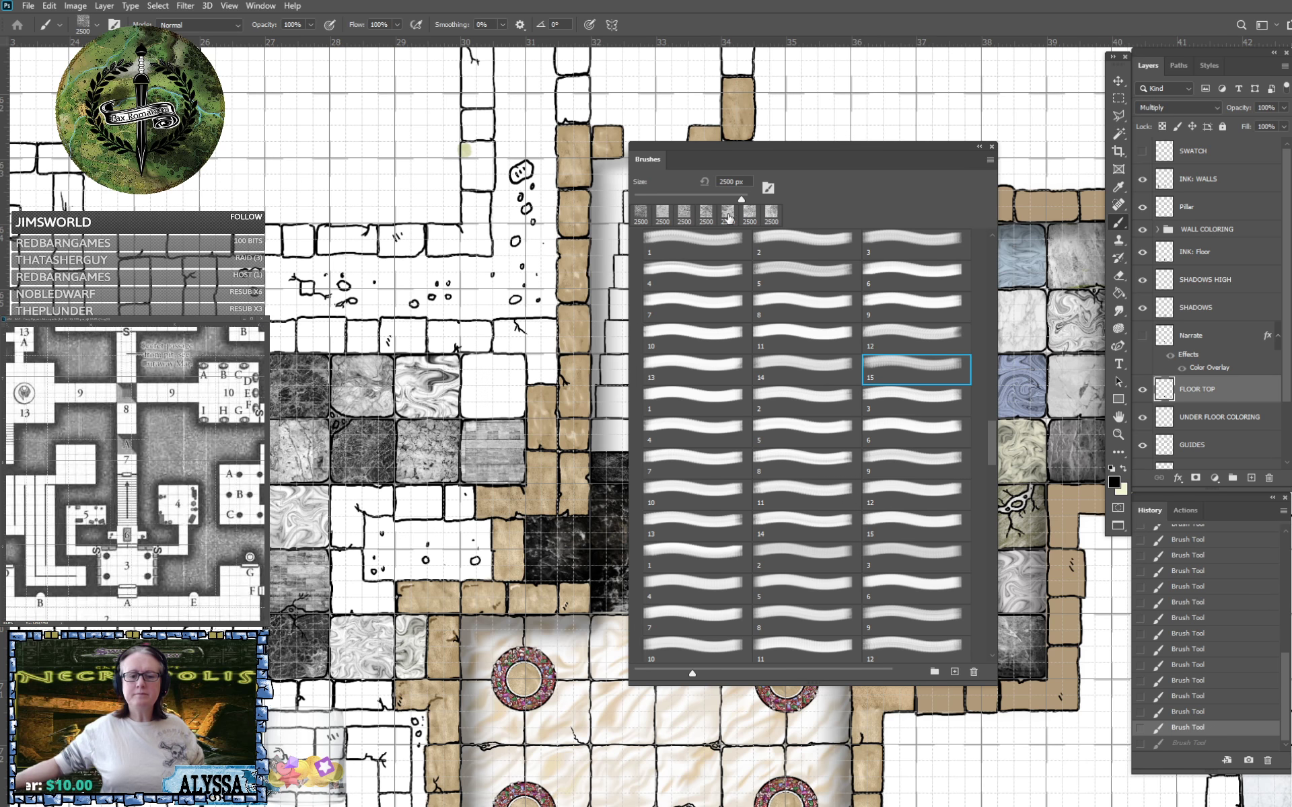
text(450)
key(Return)
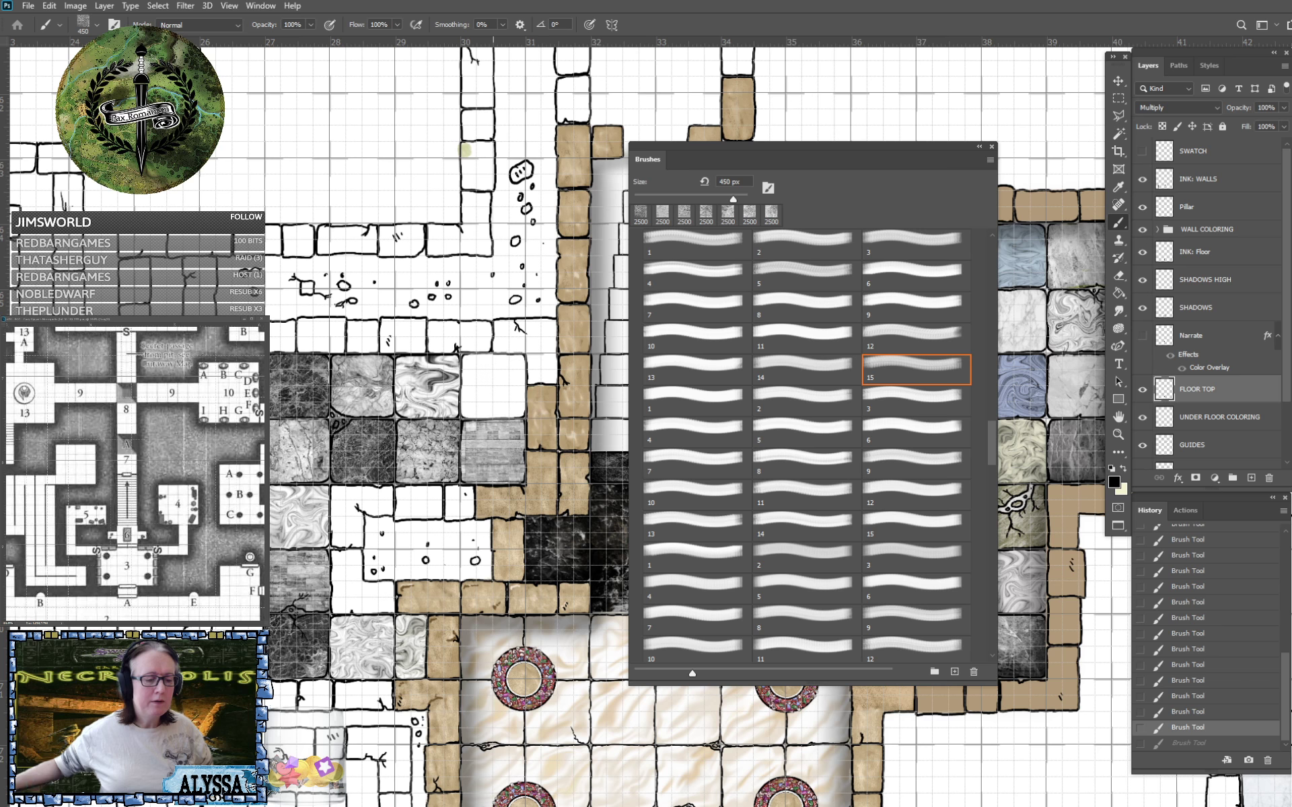
click(492, 386)
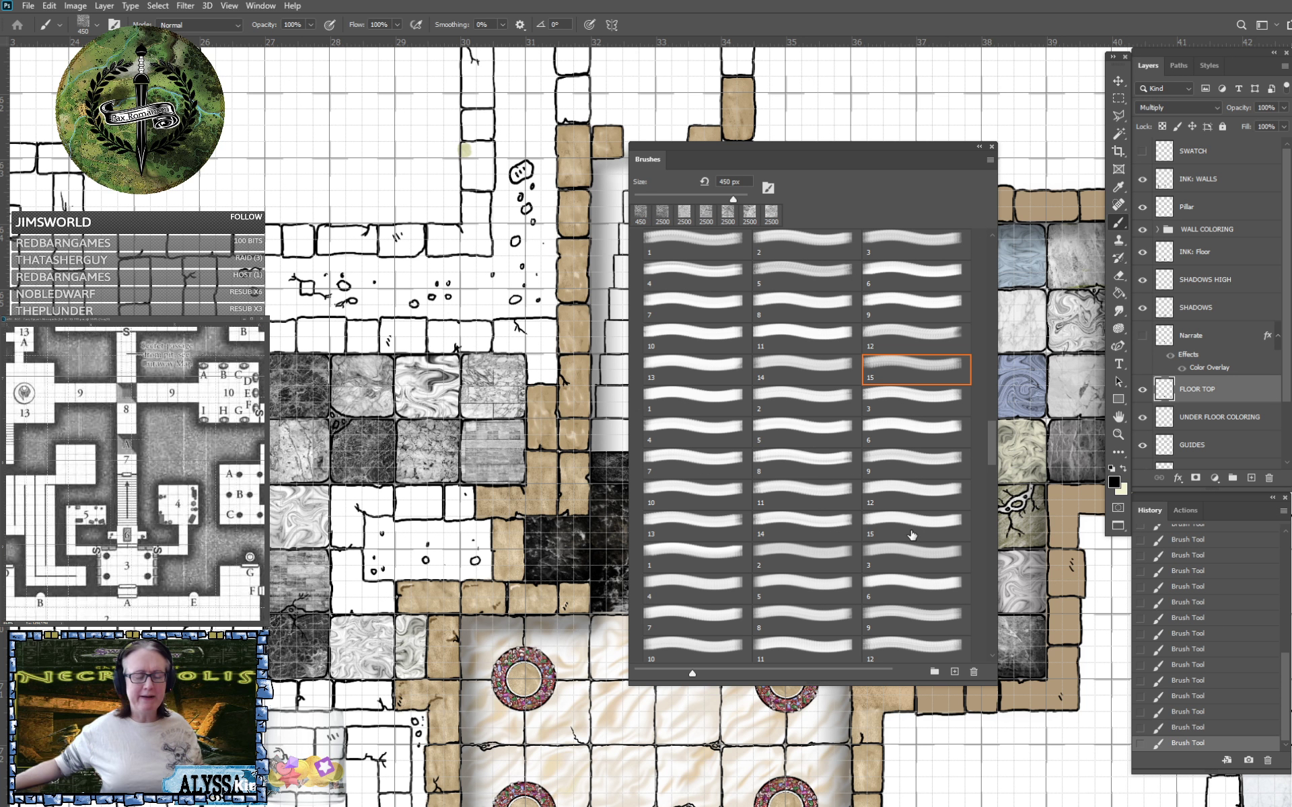
Try the FLOOR TOP layer at 75% opacity and restore it to 100%.
scroll(911, 535, down, 7)
scroll(911, 535, left, 7)
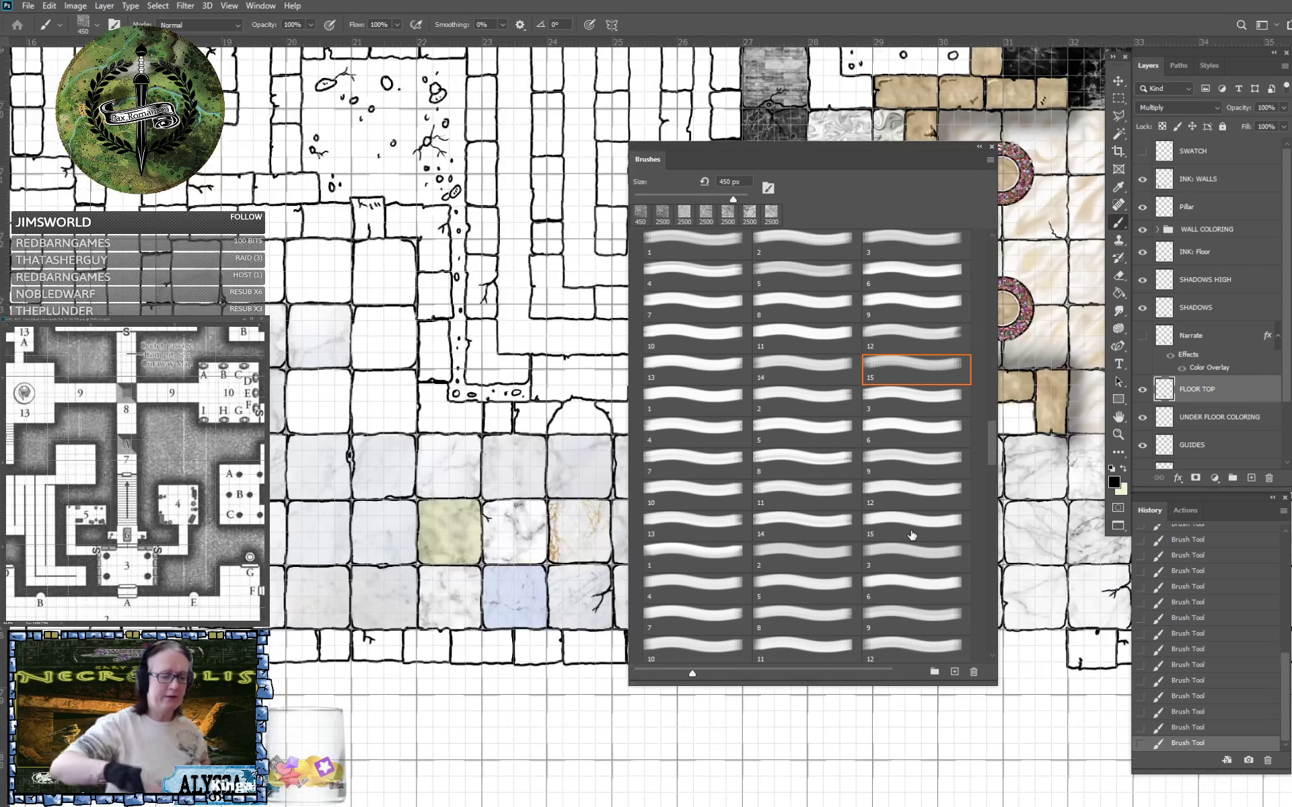
scroll(912, 535, up, 1)
scroll(911, 535, up, 1)
scroll(911, 534, right, 1)
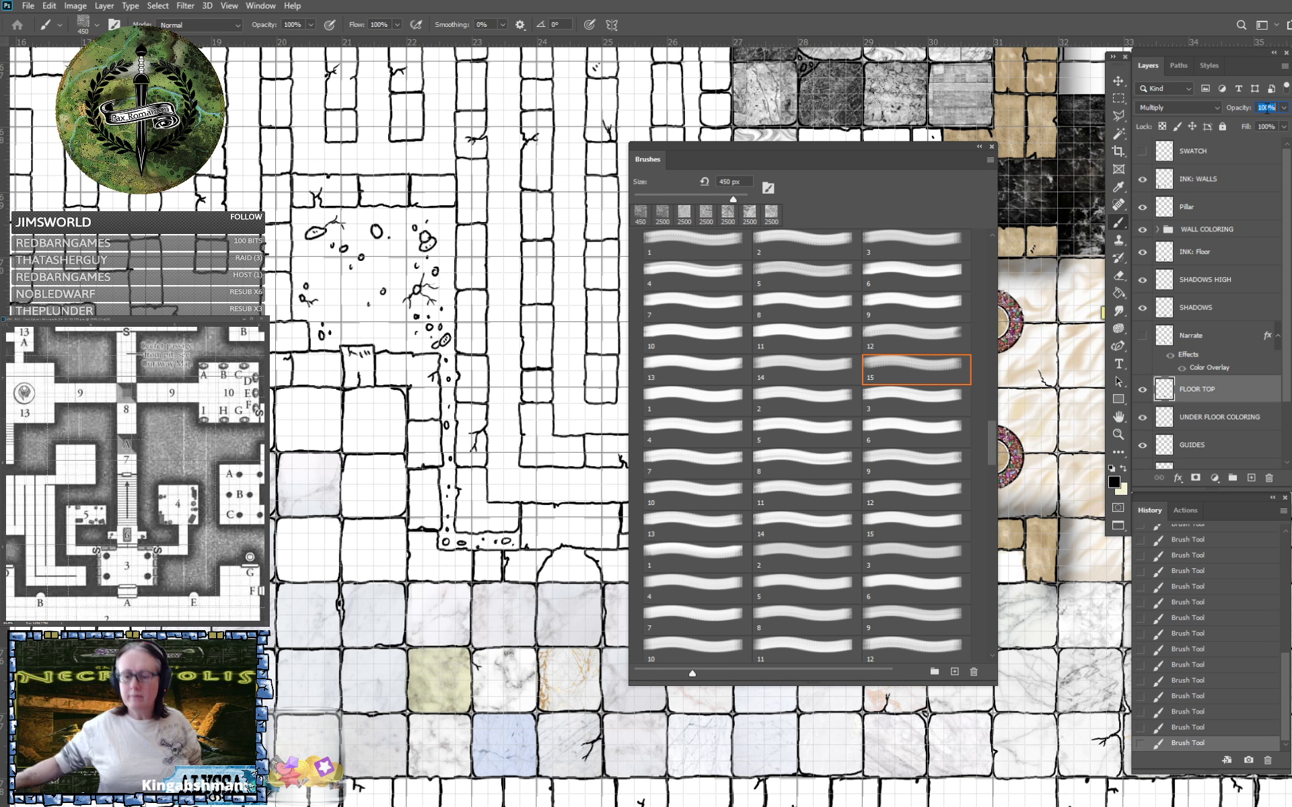
text(75)
key(Return)
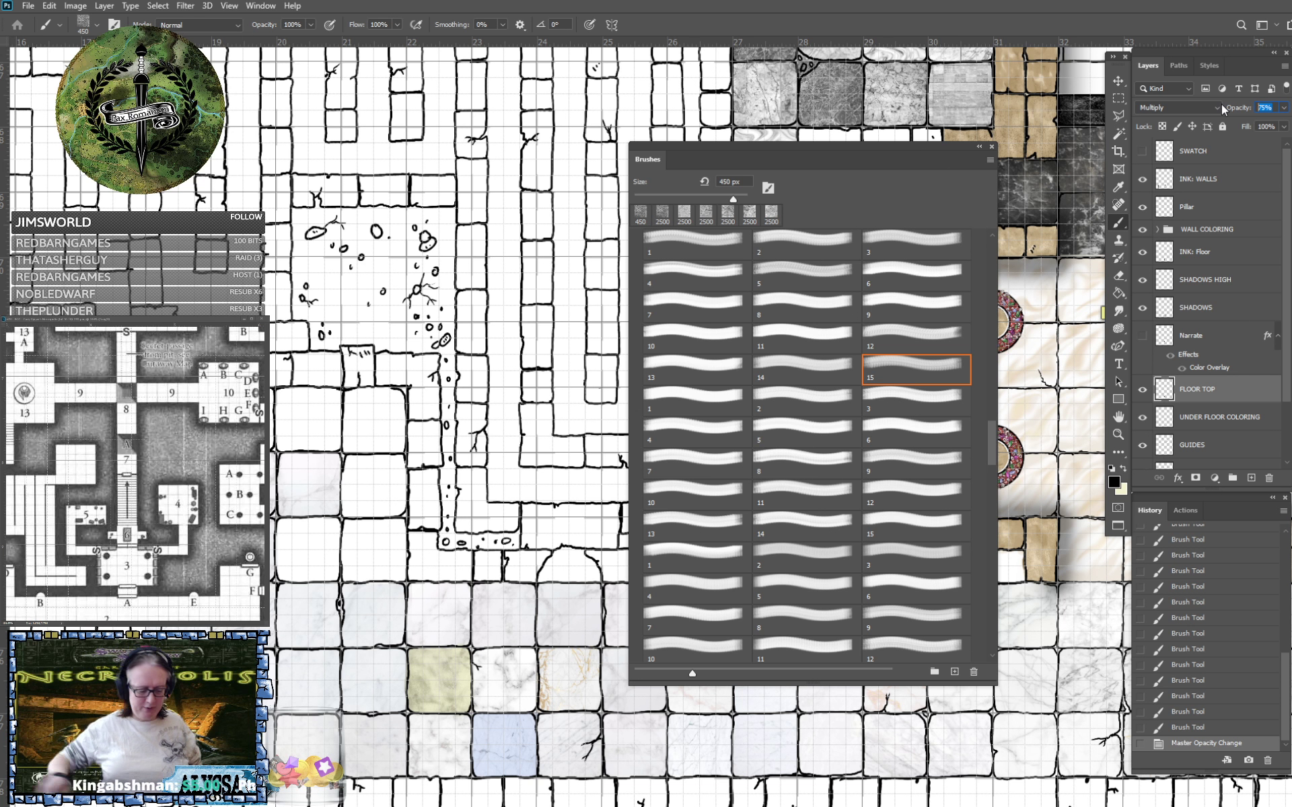
text(100)
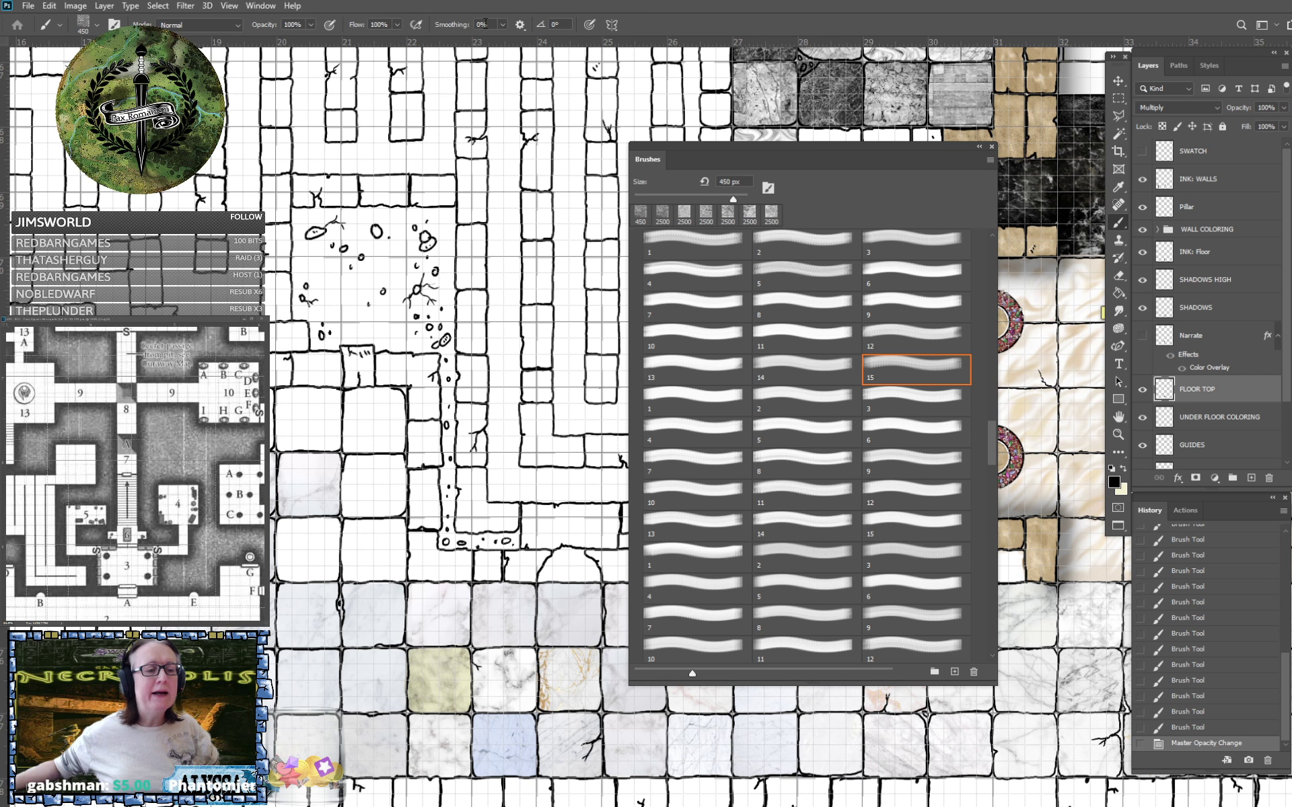
Set brush 15 to 450 px with about 73% brush opacity and stamp it on the lower corridor floor.
click(892, 375)
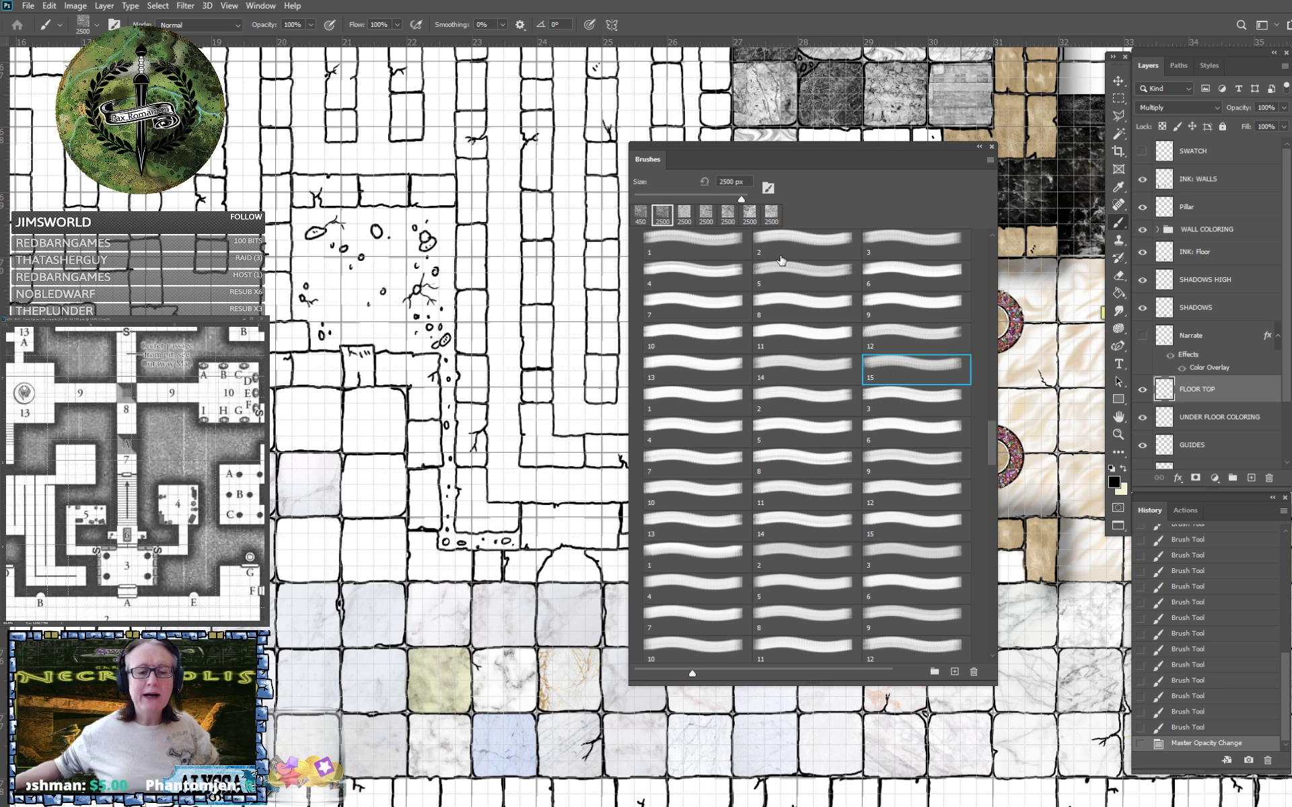
text(450)
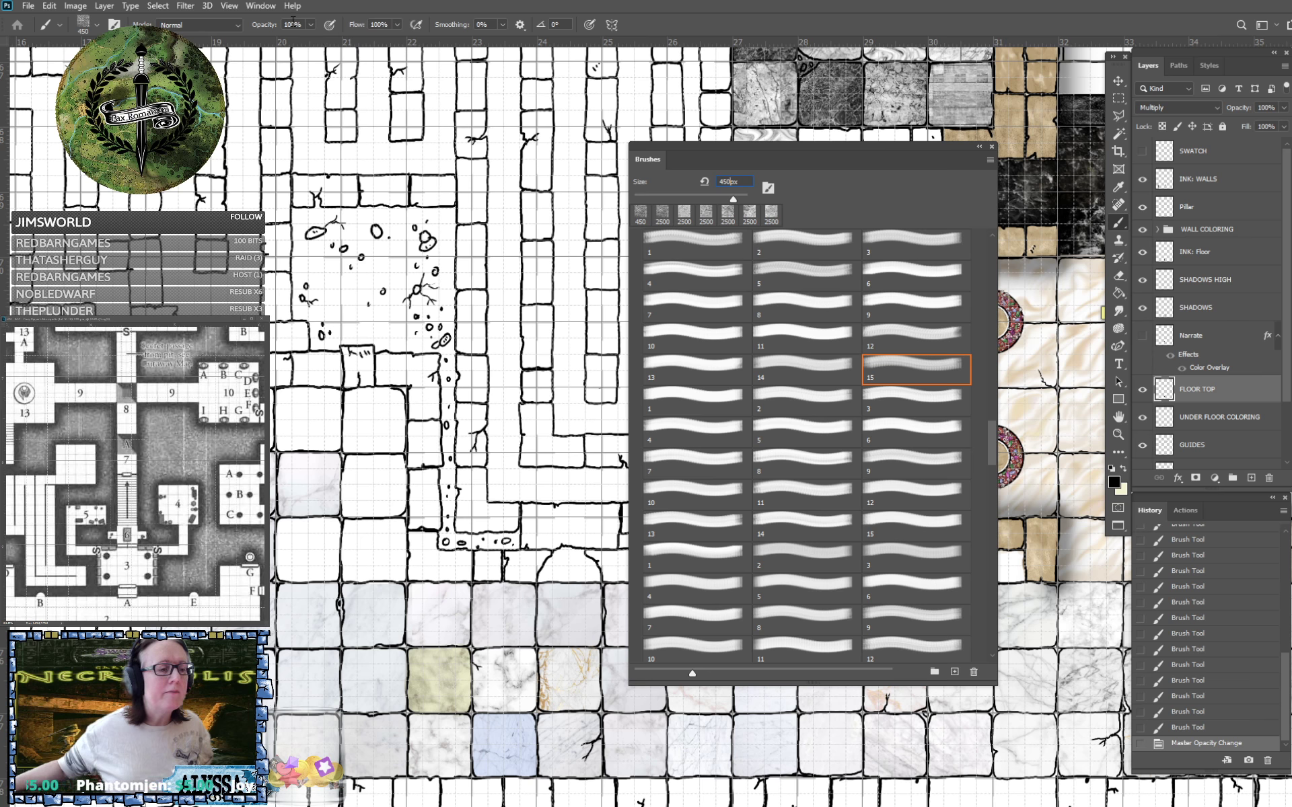
click(312, 26)
drag(308, 41, 292, 42)
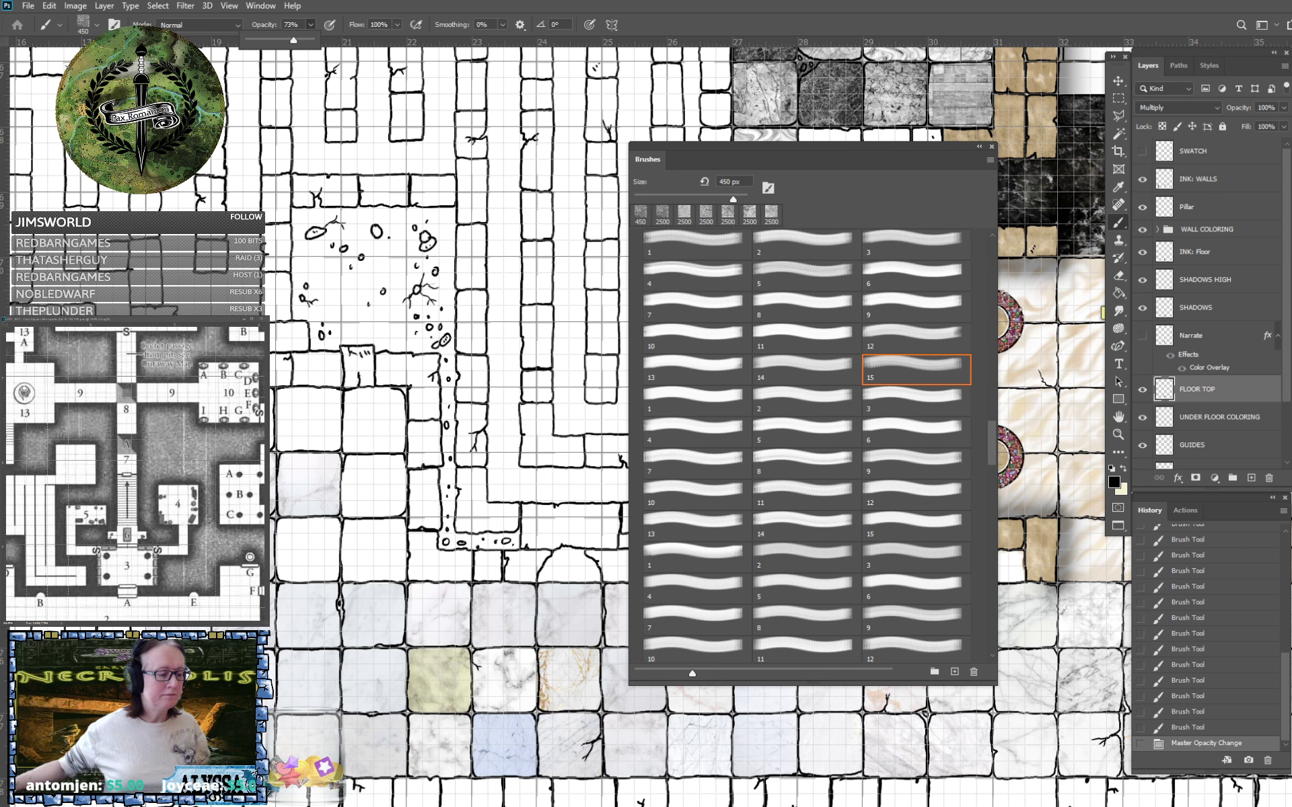
click(414, 426)
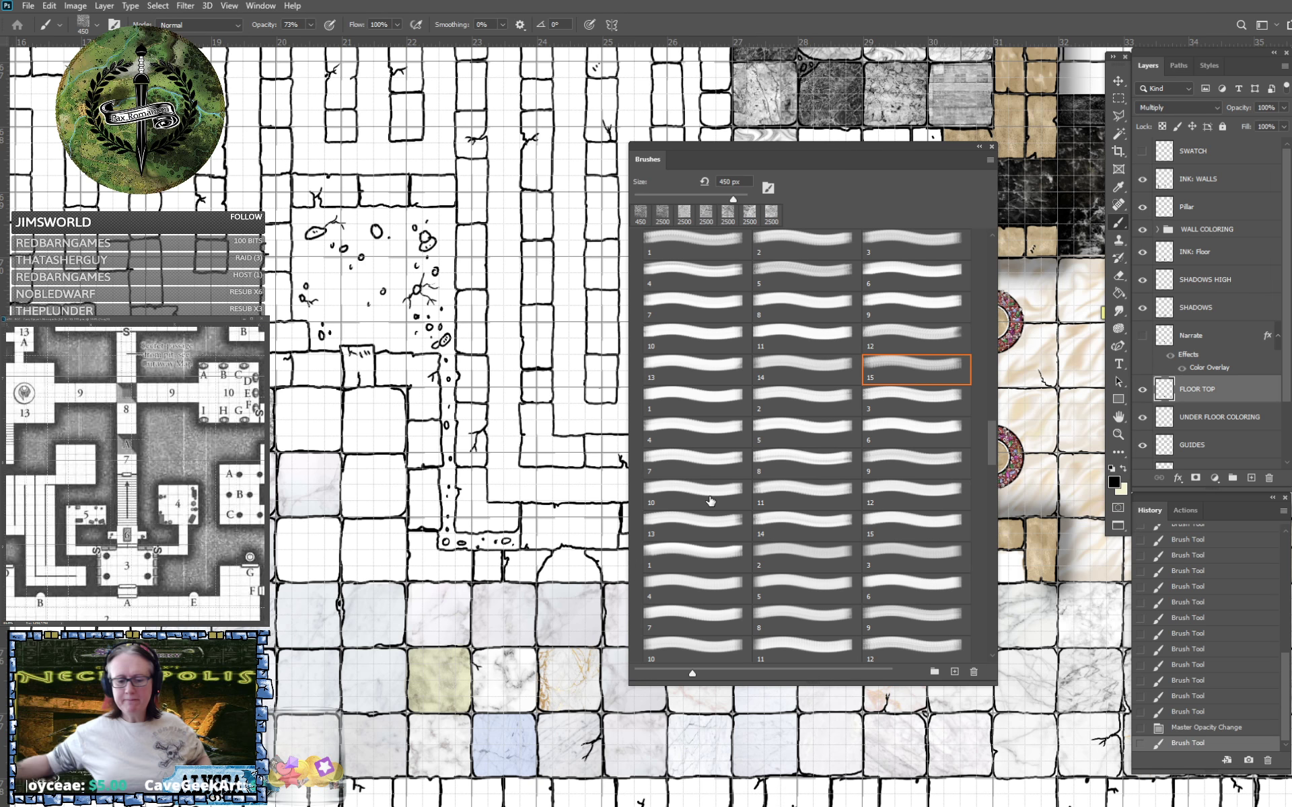
Preview brush 14 at 2500 px, undo it, and stamp it at 450 px on the blank tile above the pale marble corridor.
click(802, 365)
click(415, 425)
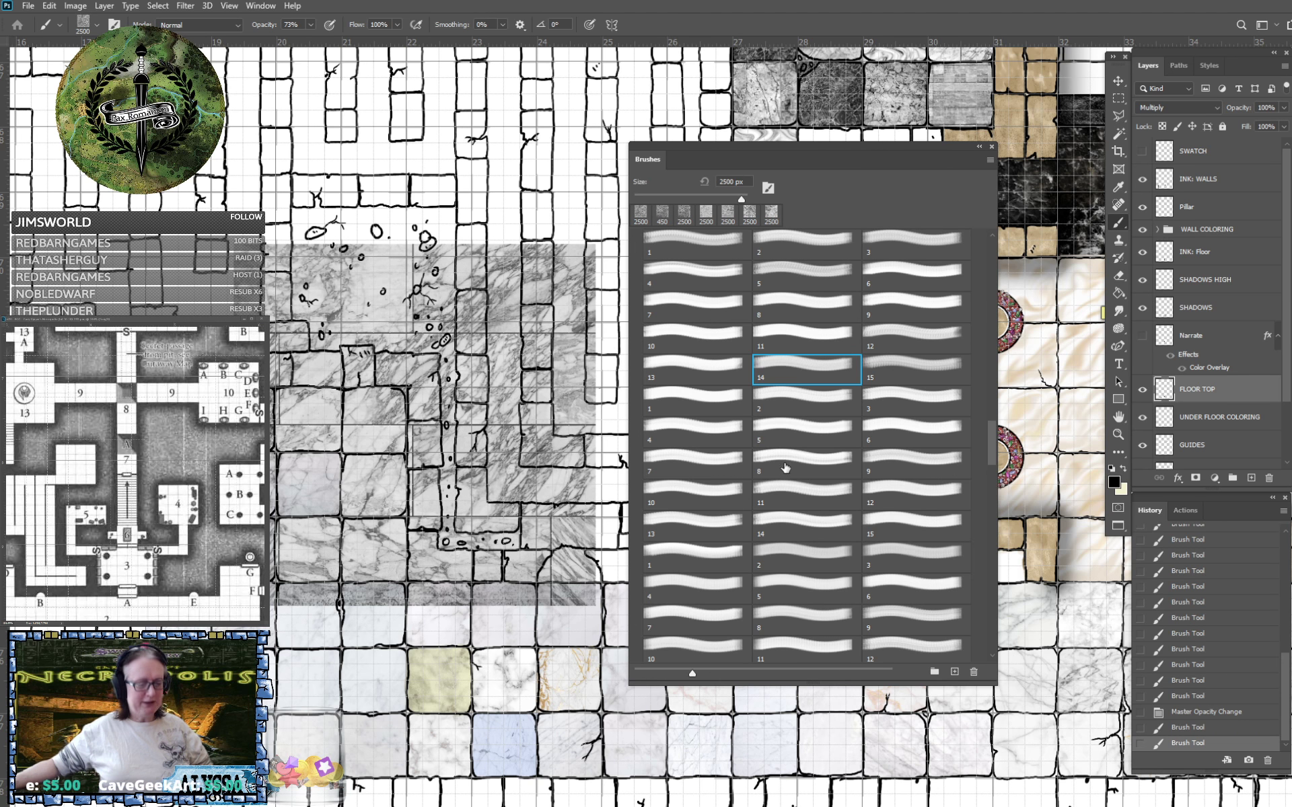
key(ctrl+z)
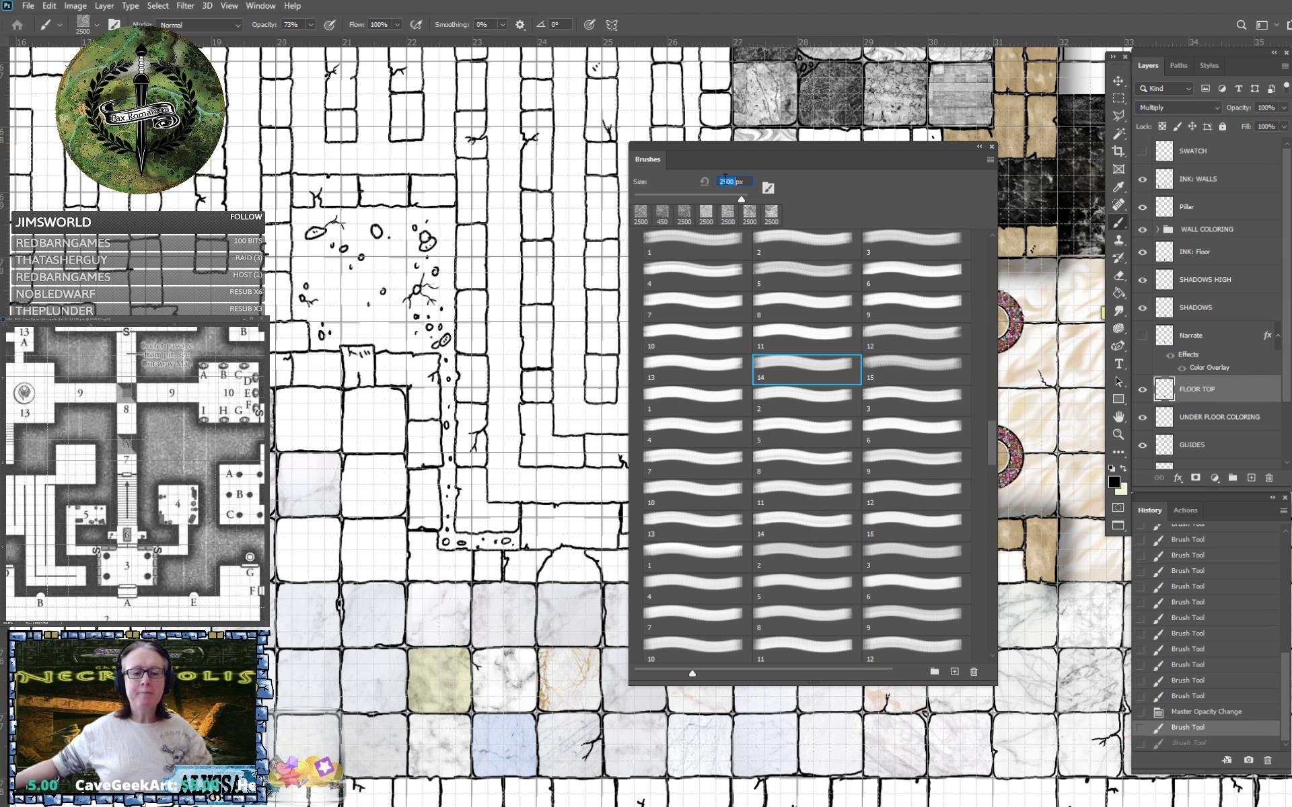
text(45)
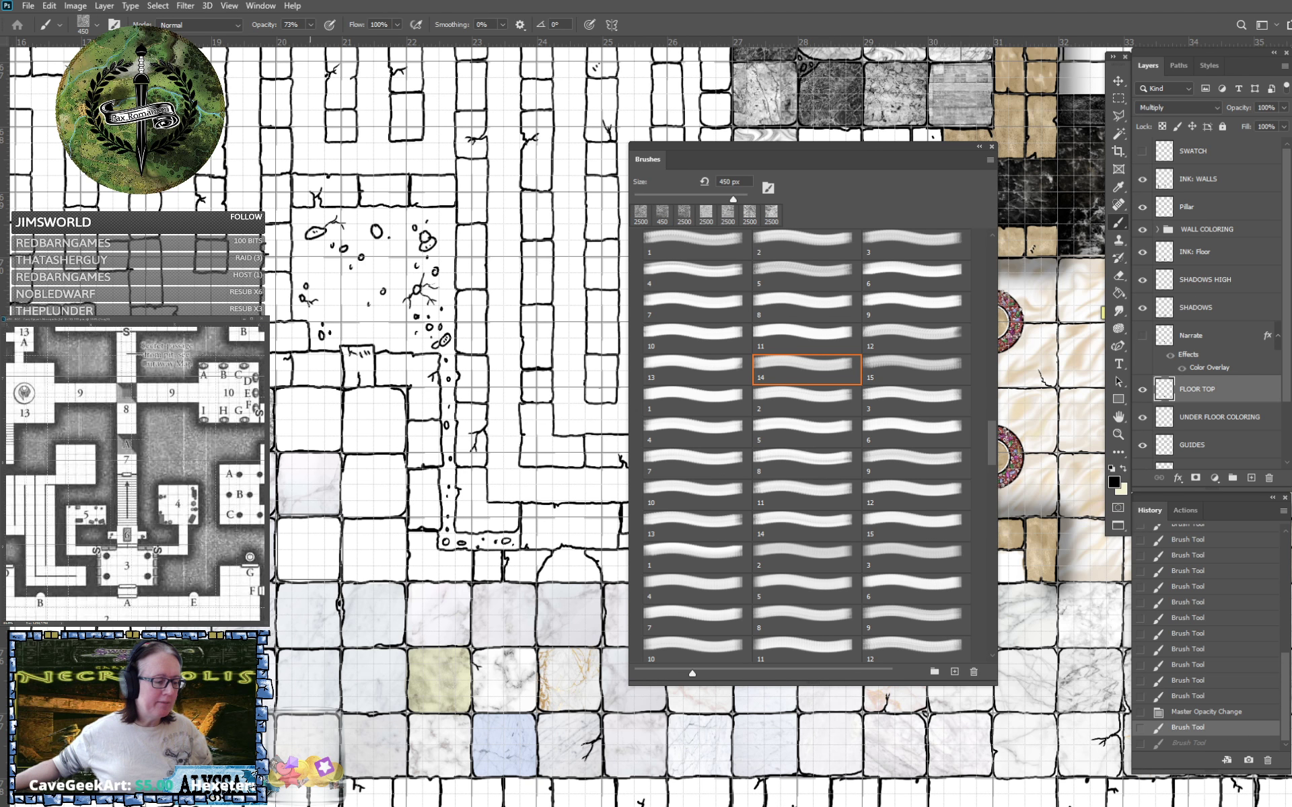
click(308, 549)
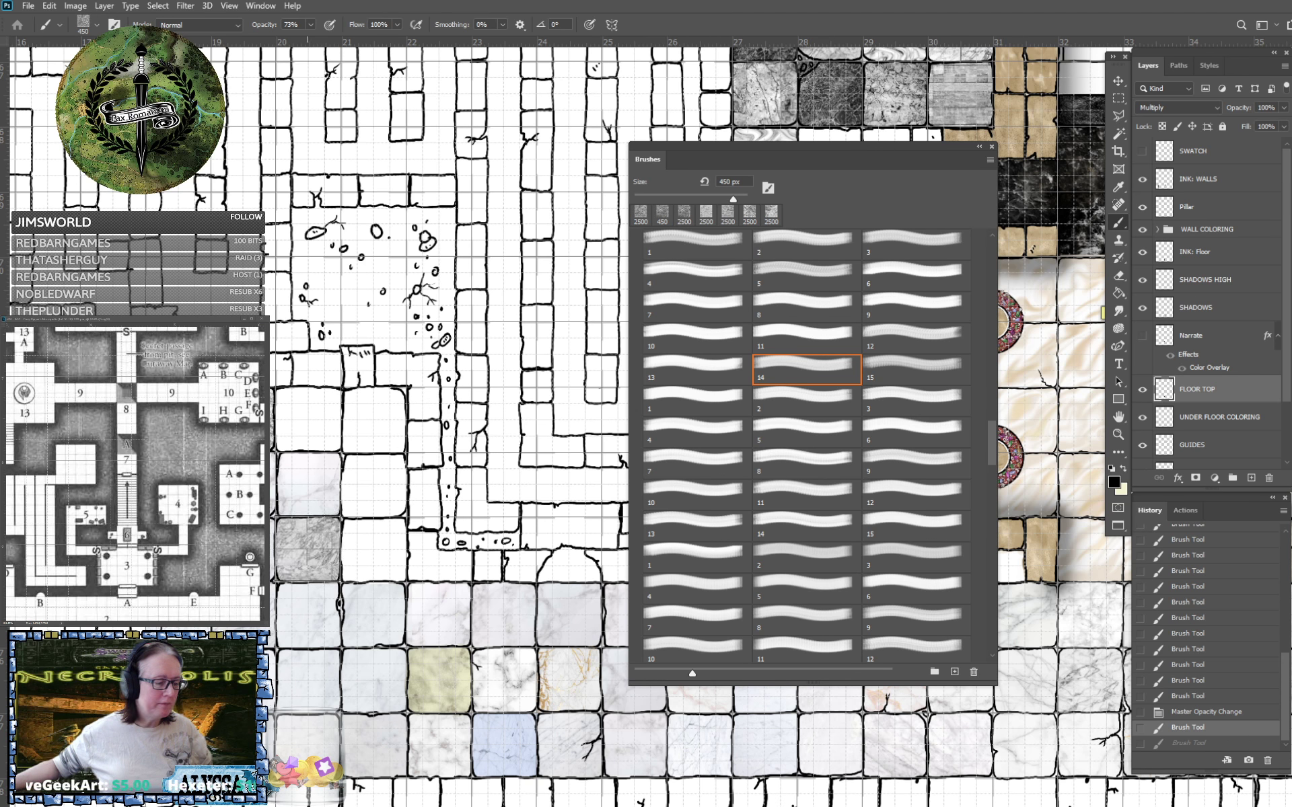
click(610, 571)
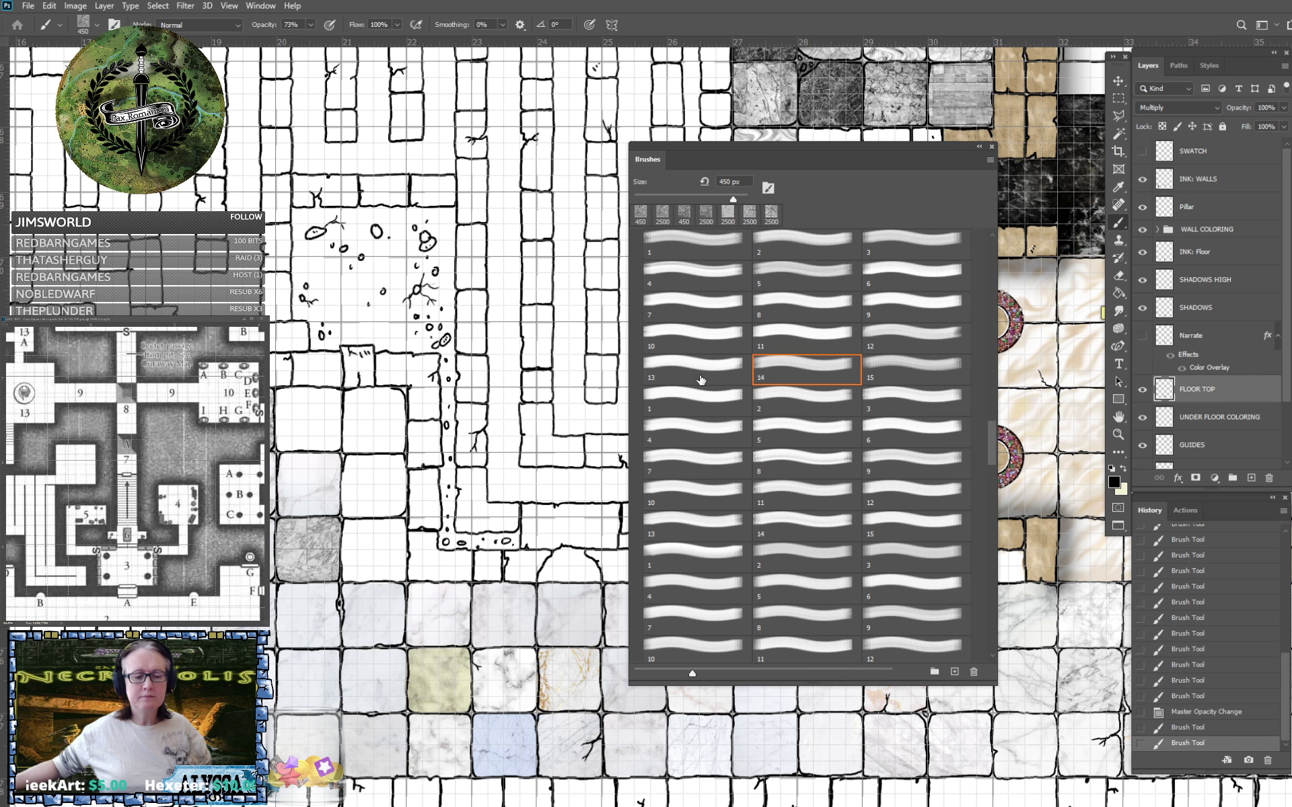
Preview brushes 13 and 12 at 2500 px, undo both, and stamp brush 12 at 450 px on the arched doorway tile.
click(700, 380)
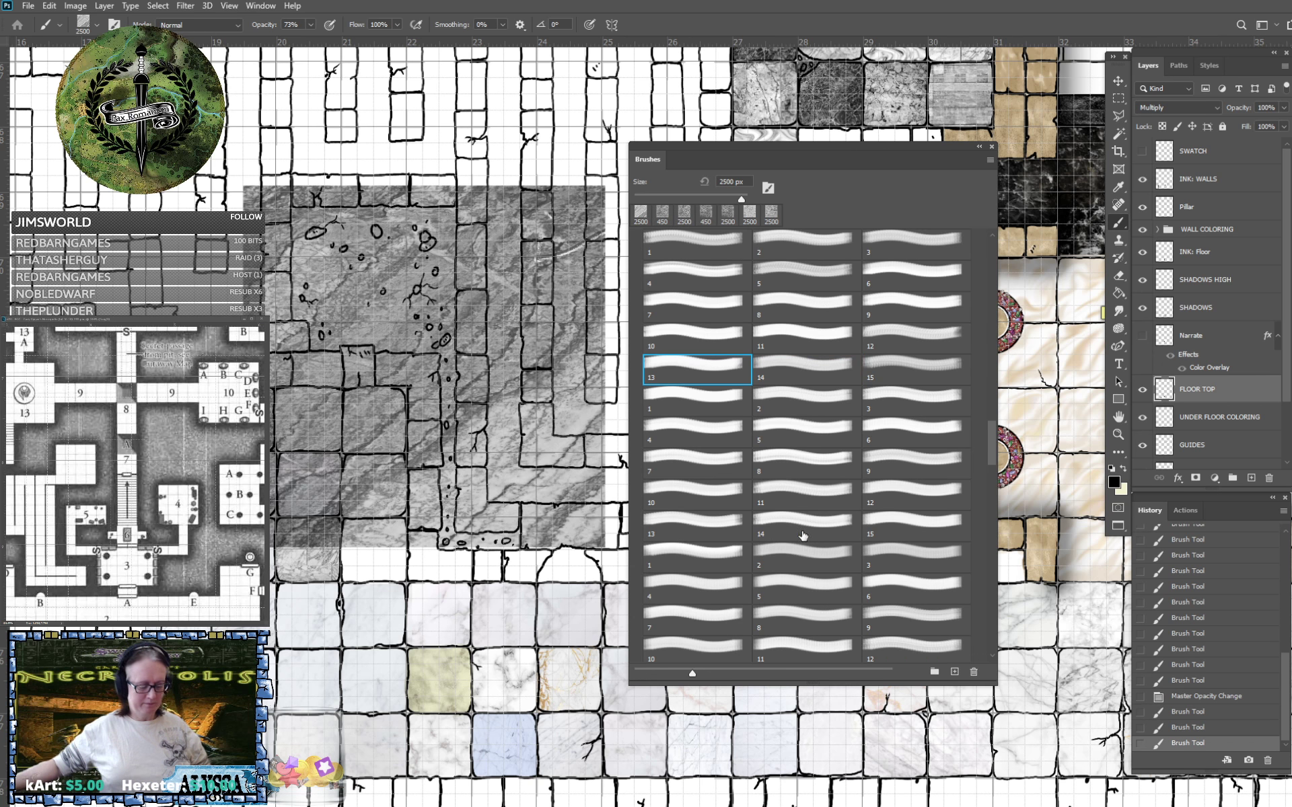
key(ctrl+z)
click(898, 340)
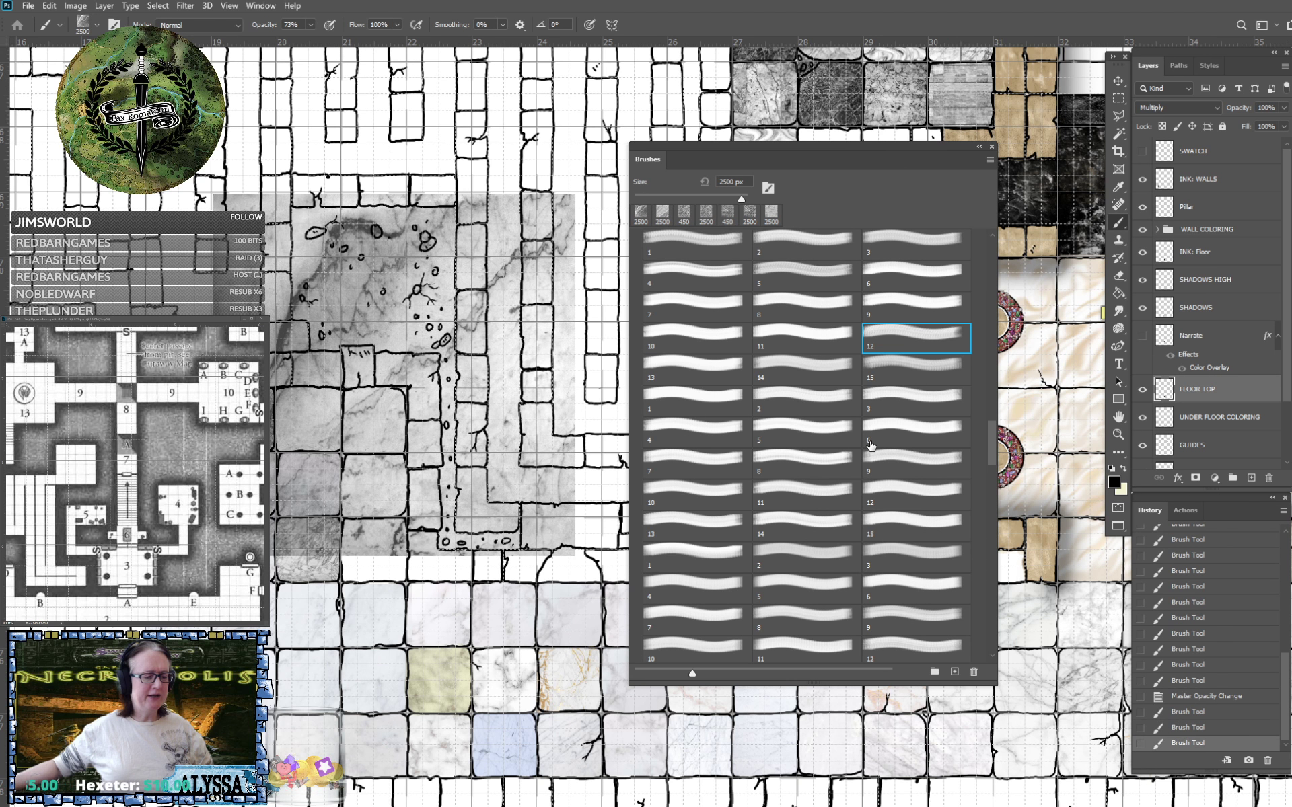
key(ctrl+z)
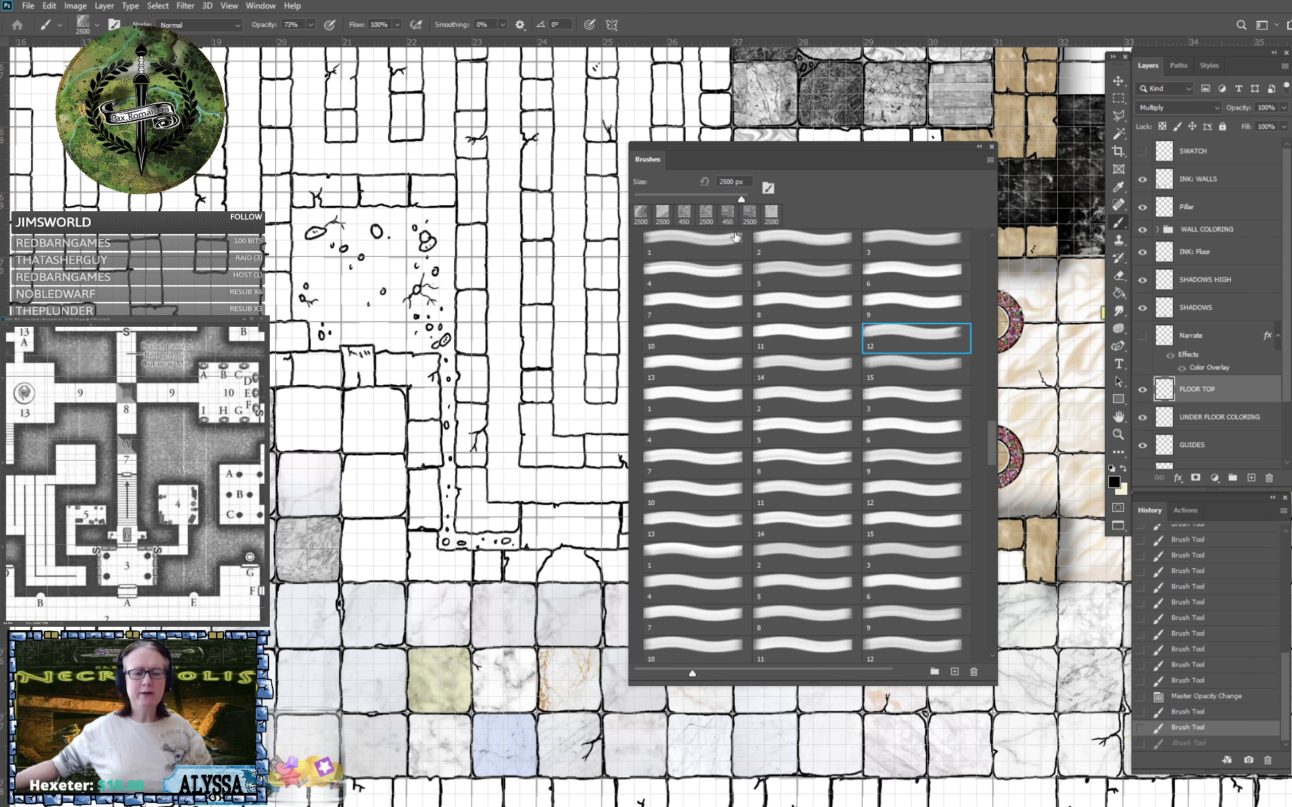
text(45)
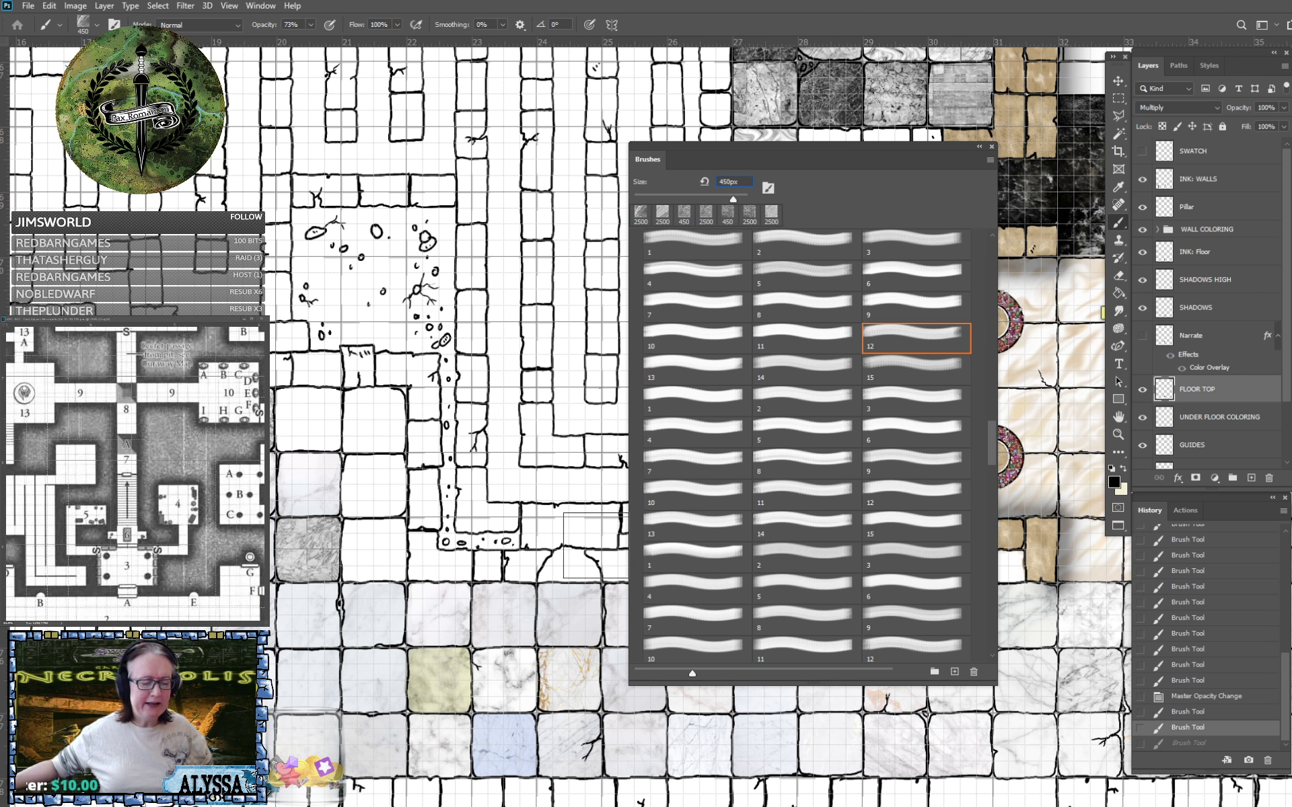
click(579, 549)
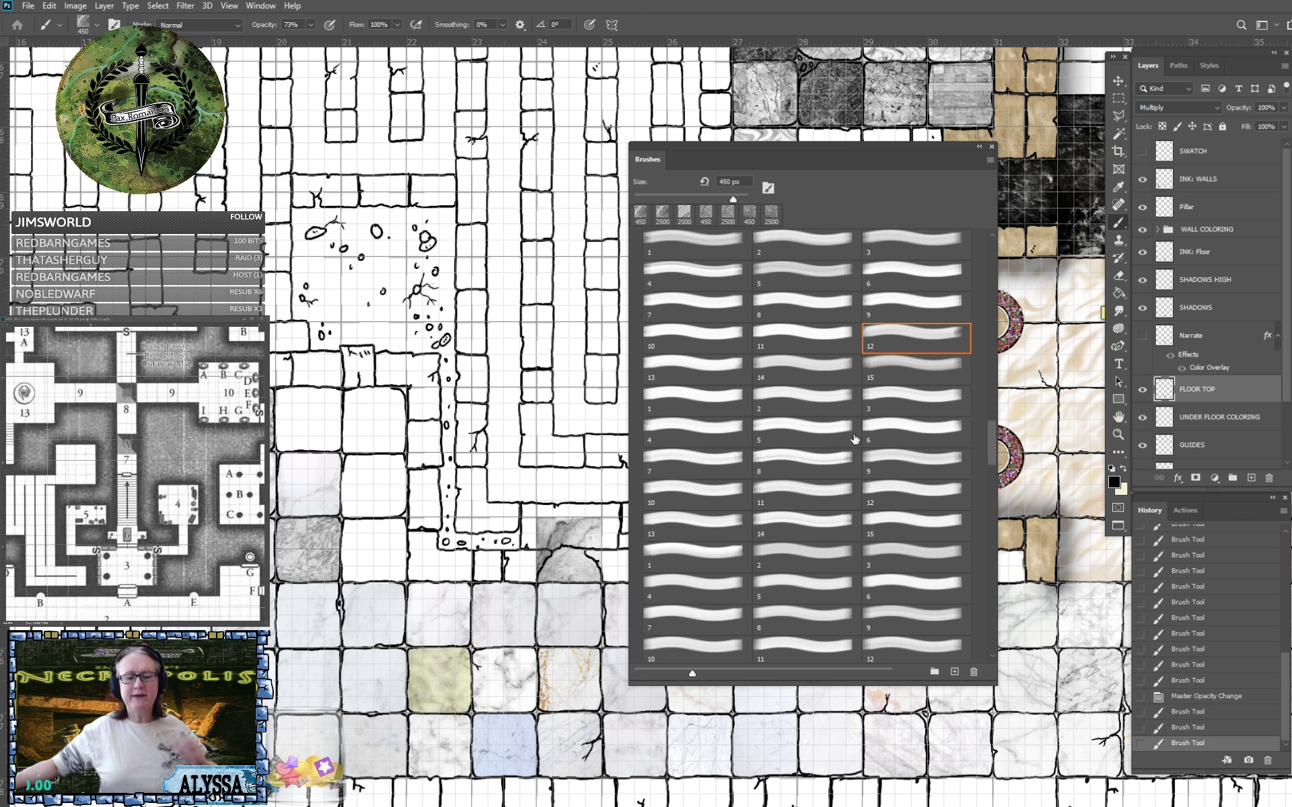
Try brushes 11, 10 and 9 of the preceding texture set at 2500 px over the map, undoing each test stamp.
click(797, 339)
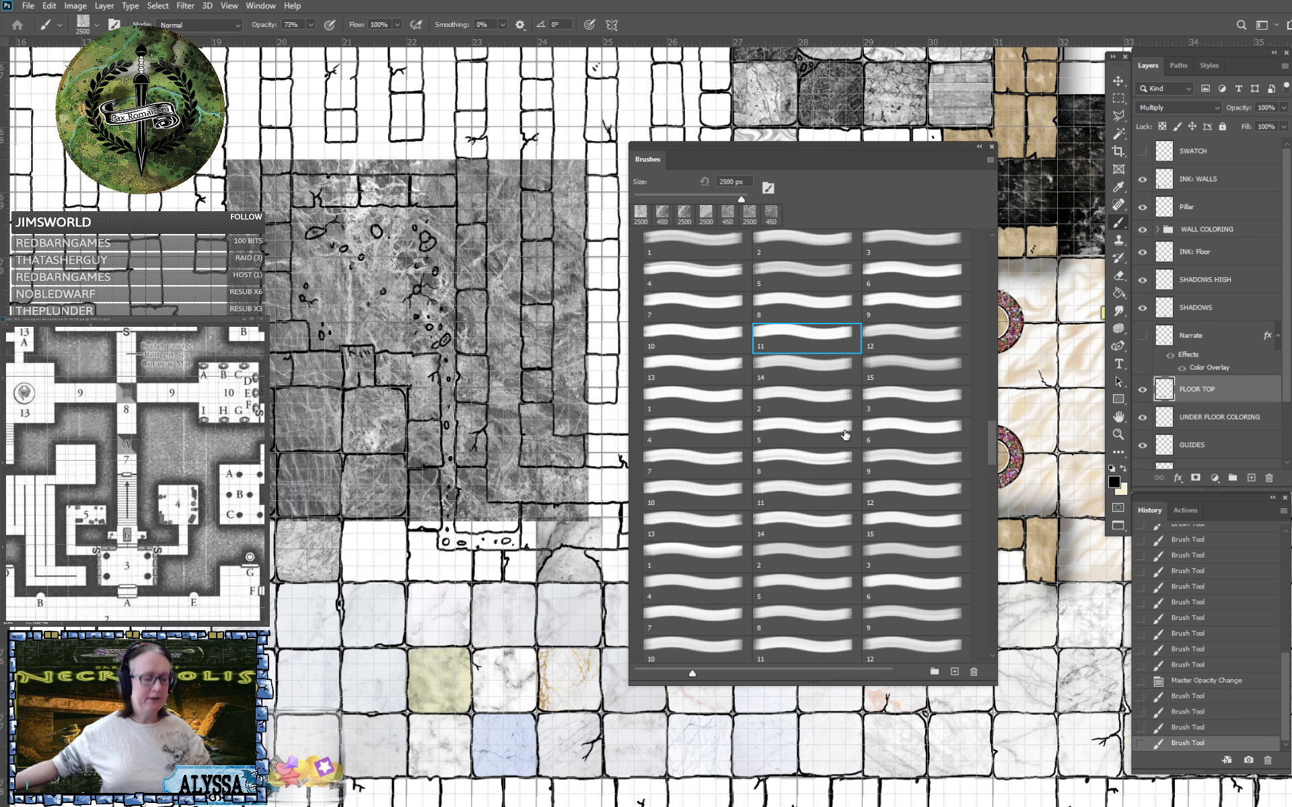
click(699, 340)
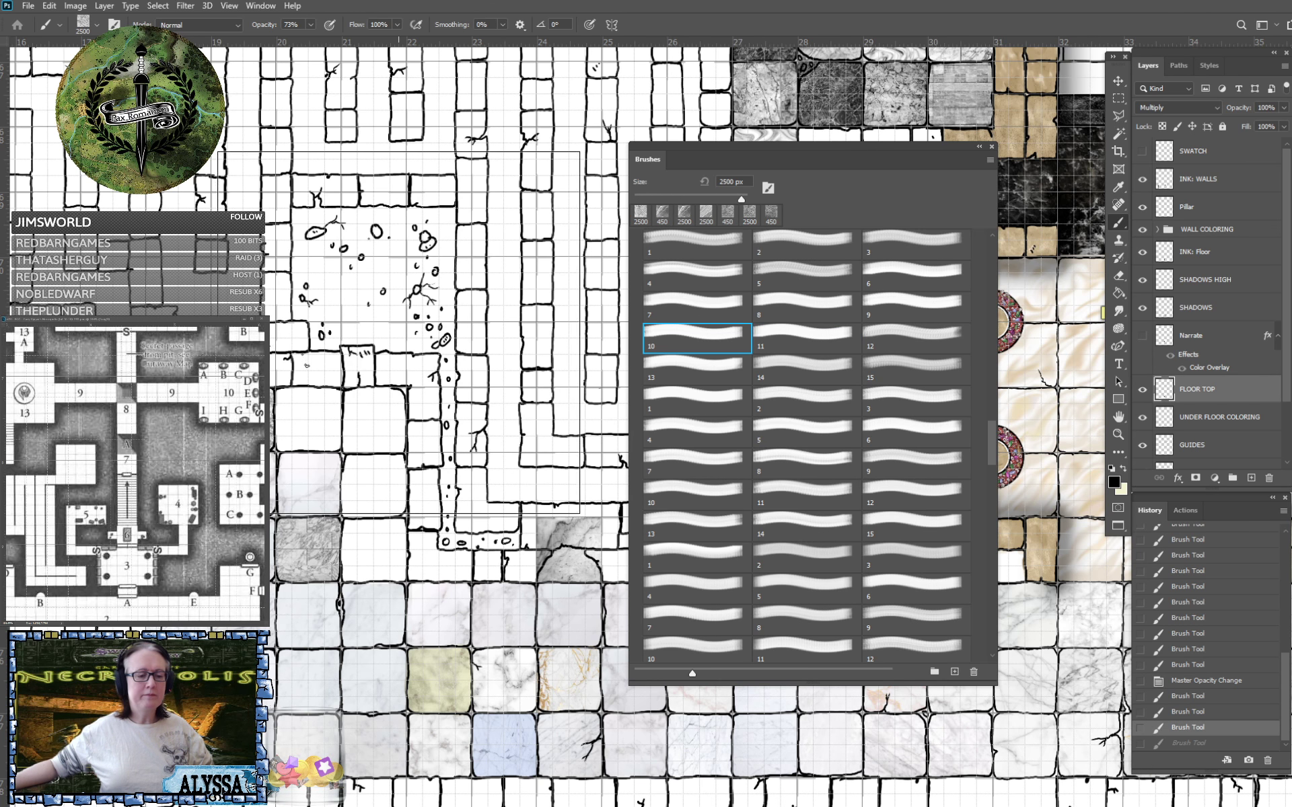
click(905, 302)
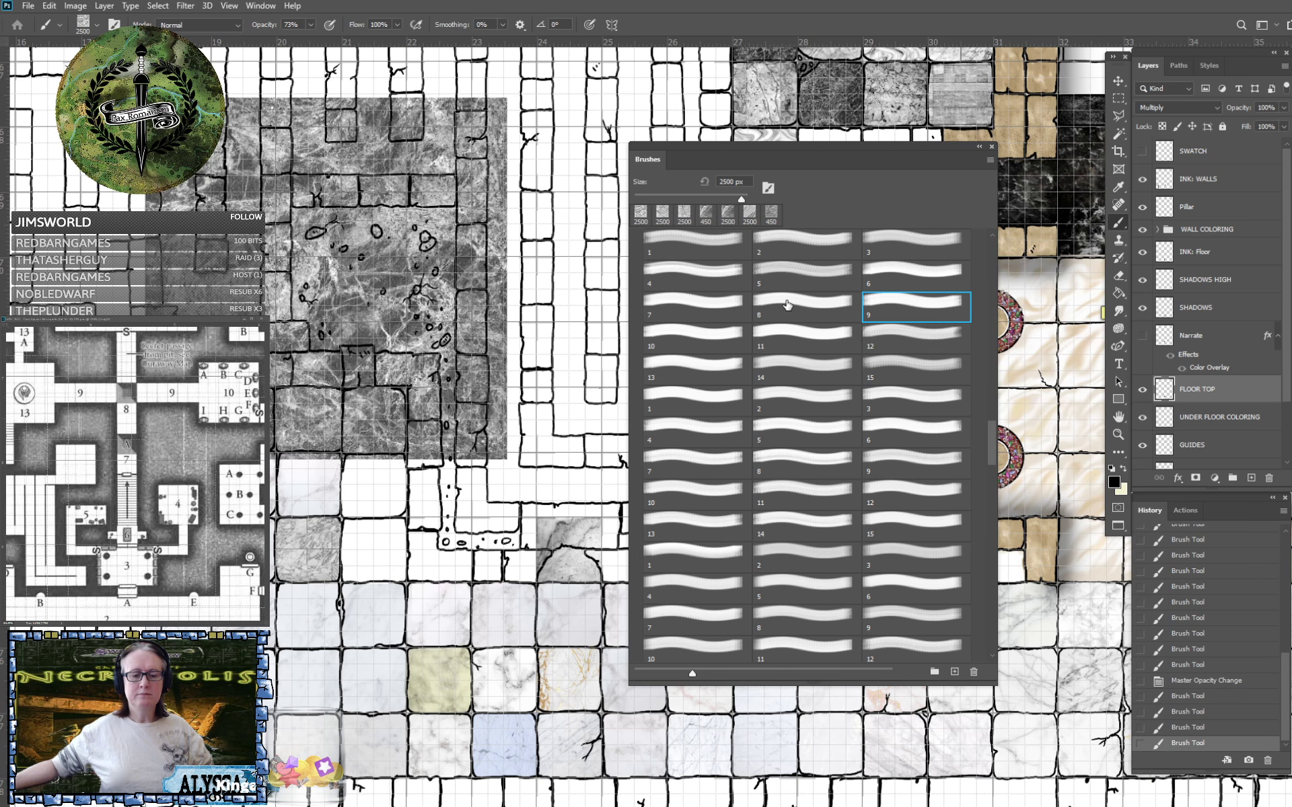
key(ctrl+z)
Try brushes 8 and 7 of the preceding texture set at 2500 px over the map, undoing each test stamp.
click(784, 302)
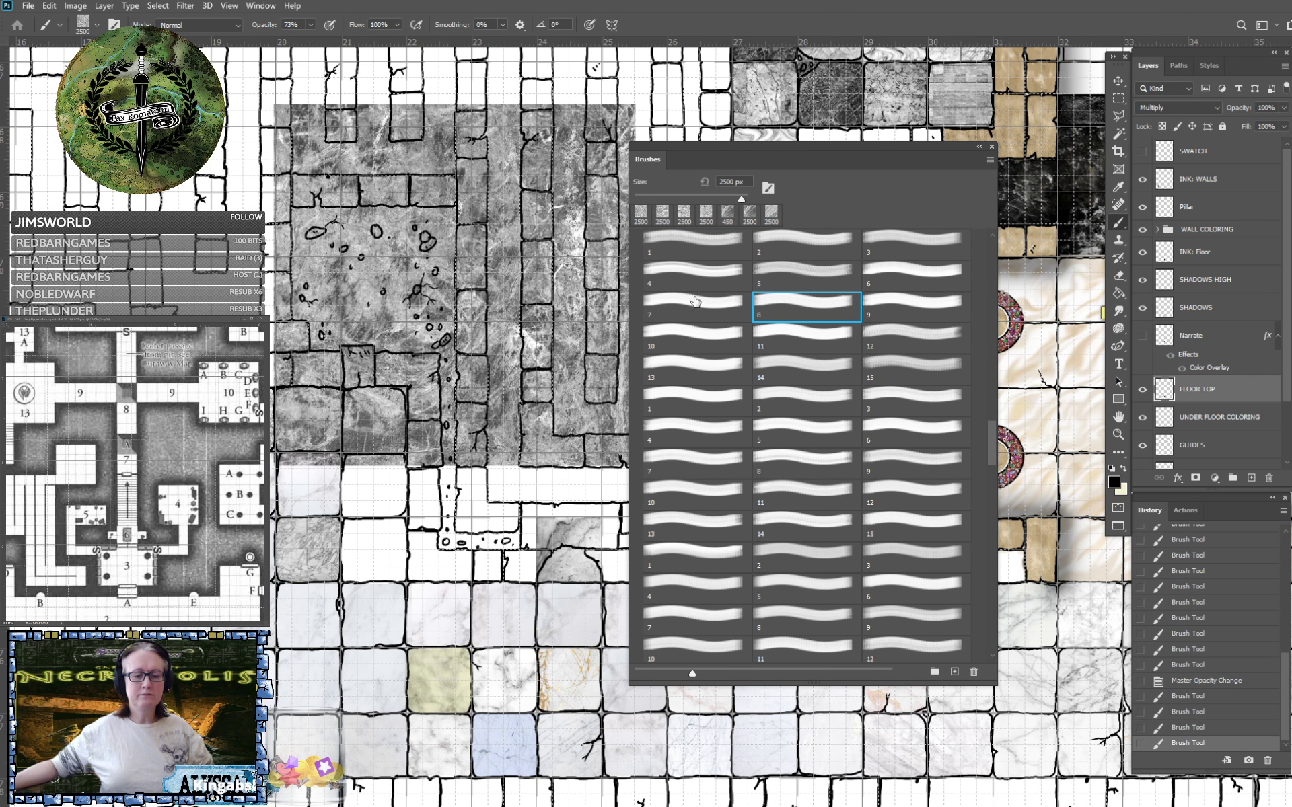
click(695, 304)
click(388, 283)
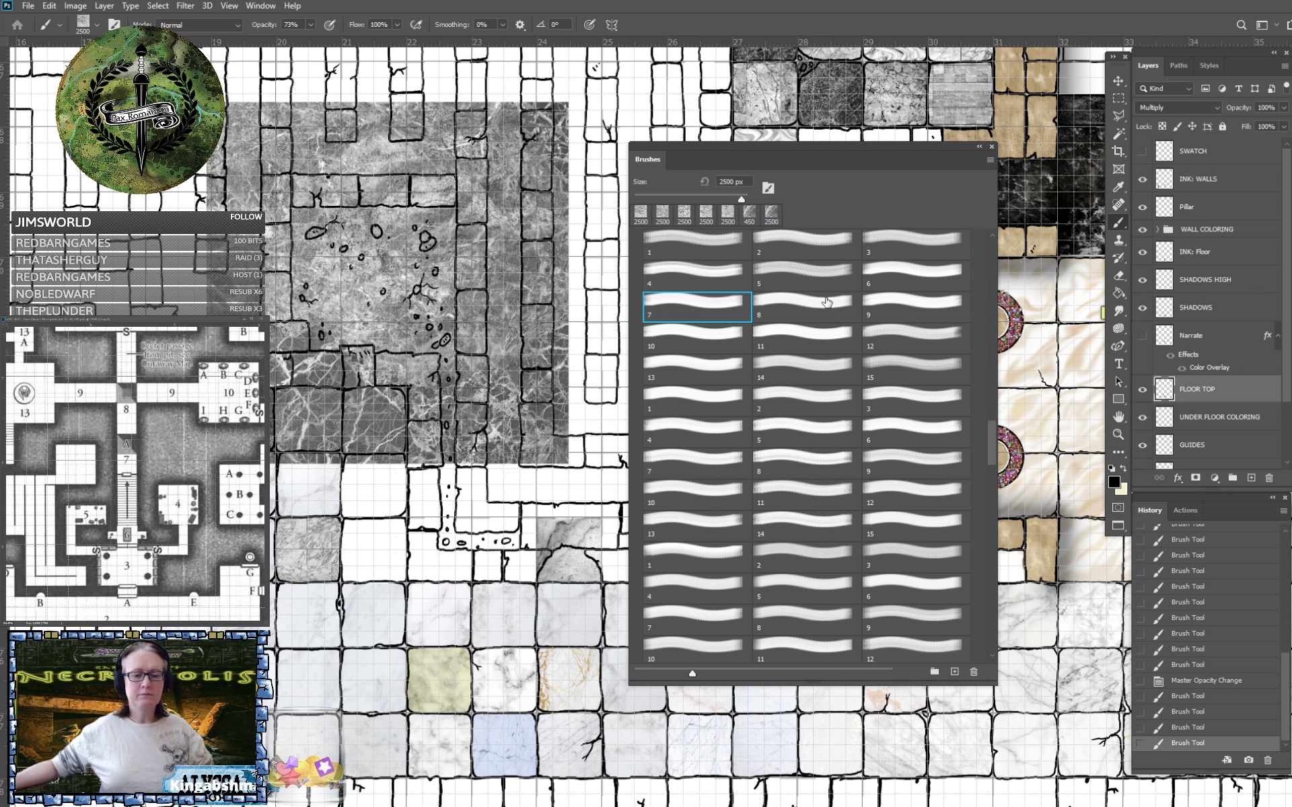
key(ctrl+z)
Try brushes 6 and 5 of the preceding texture set at 2500 px over the map, undoing each test stamp.
click(907, 276)
click(361, 281)
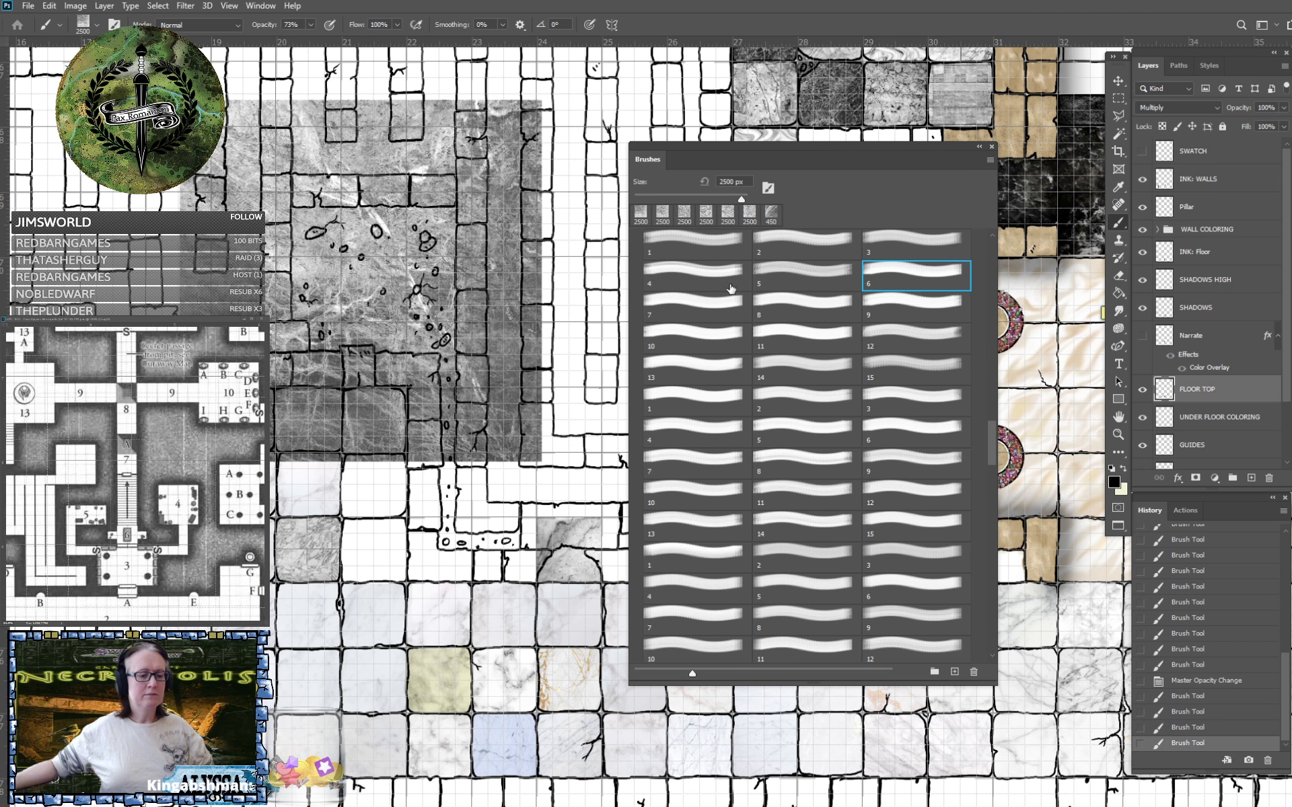
key(ctrl+z)
click(401, 280)
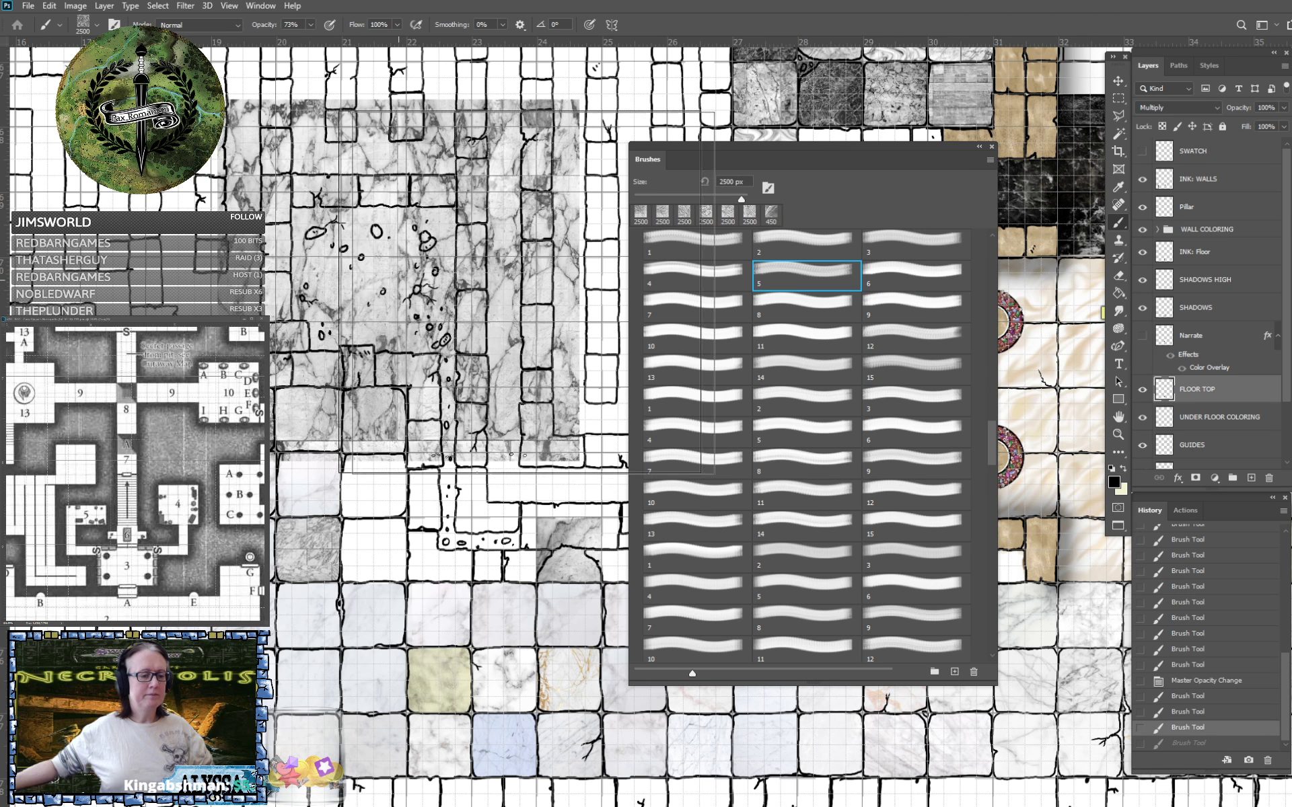
Undo the 2500 px test stamp and stamp brush 5 at 450 px on the blank tile right of the grey marble tile above the corridor.
key(ctrl+z)
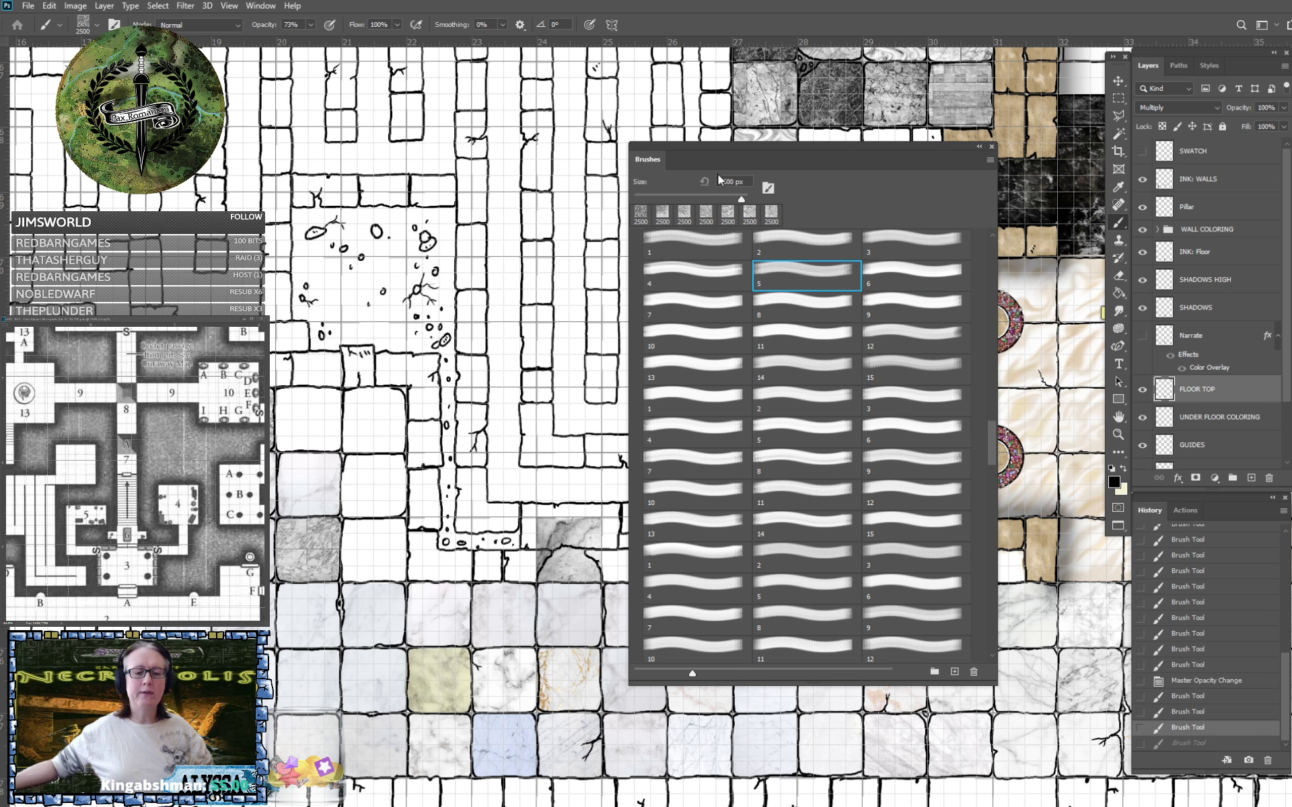
text(450)
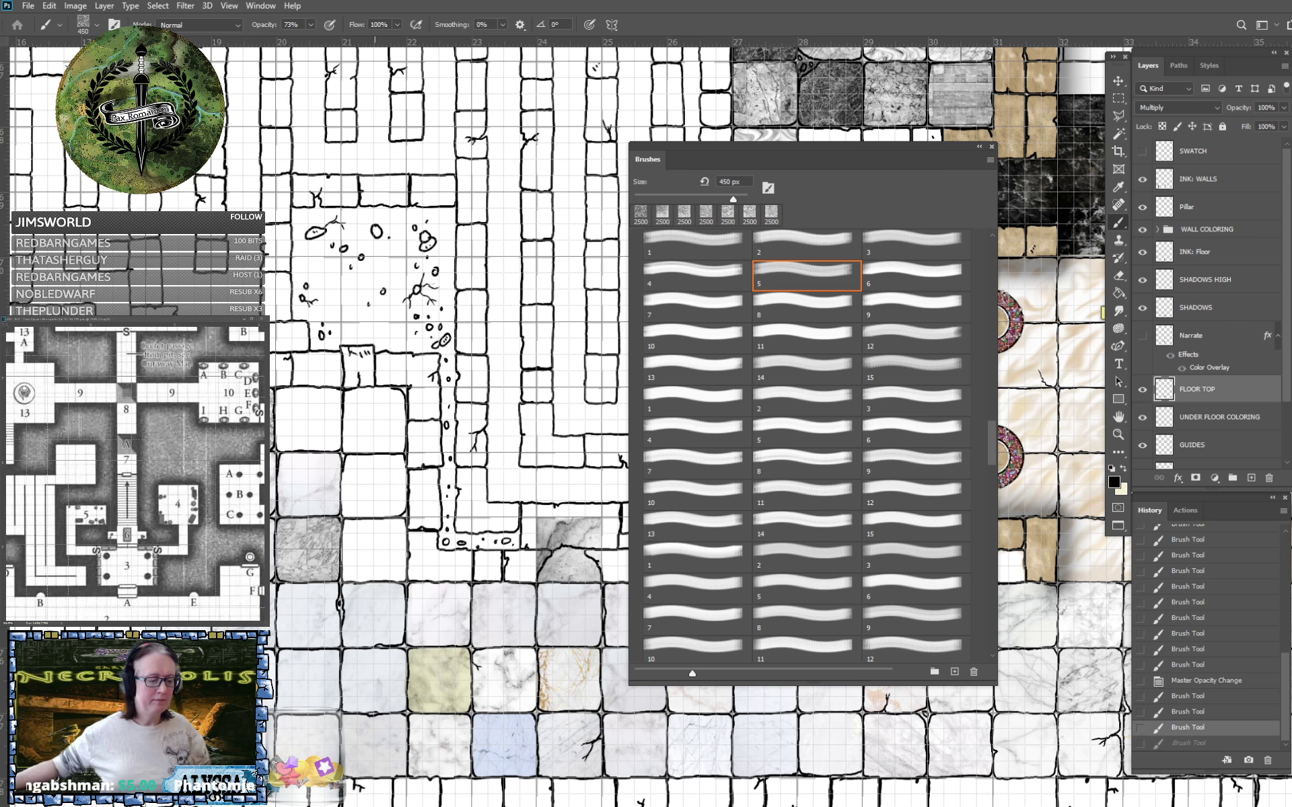
click(374, 551)
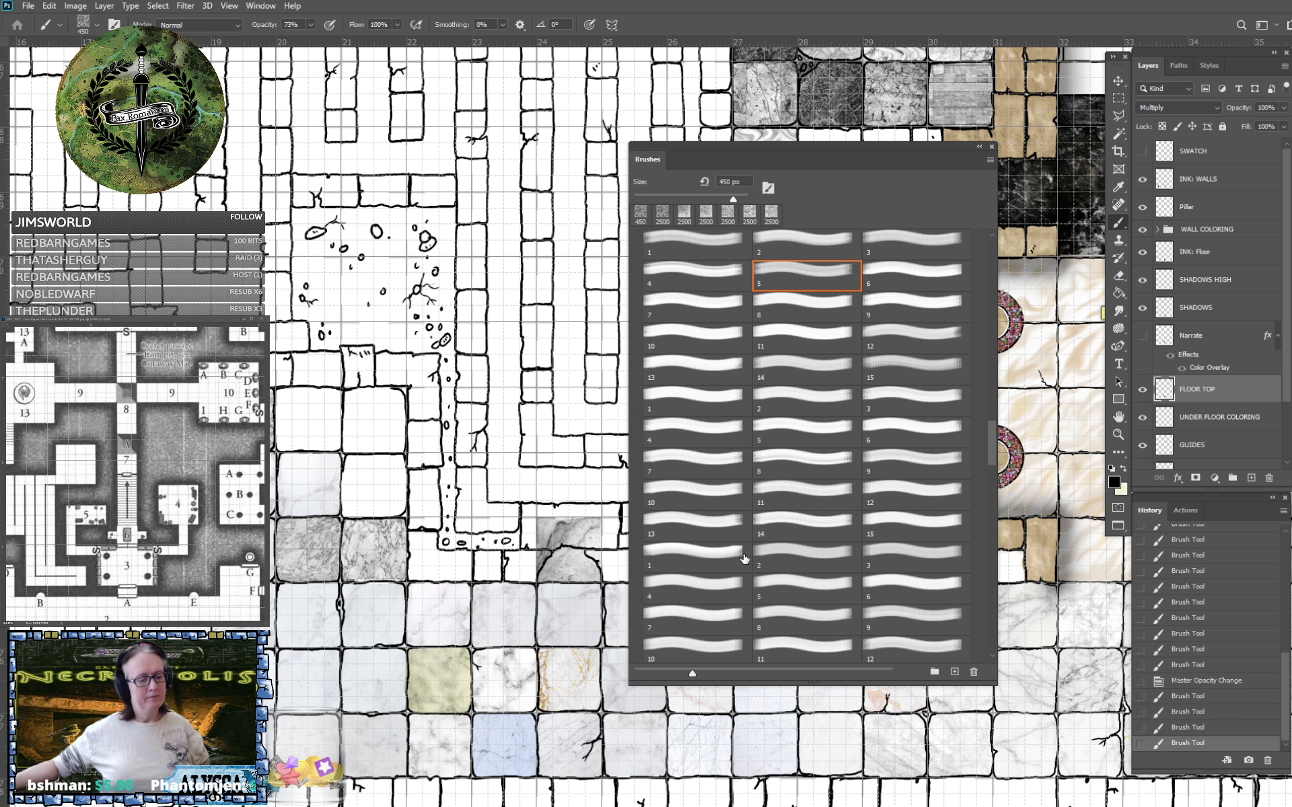
key(ctrl+z)
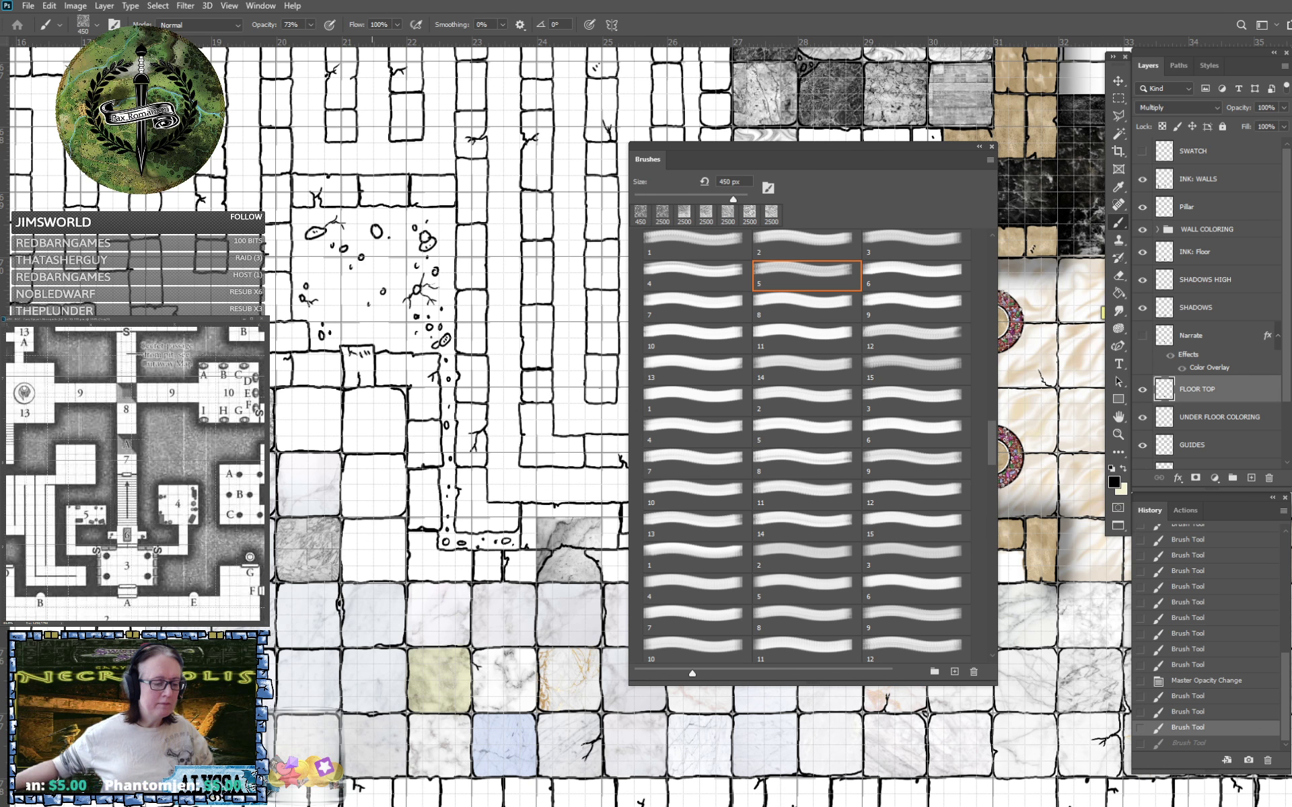
click(375, 551)
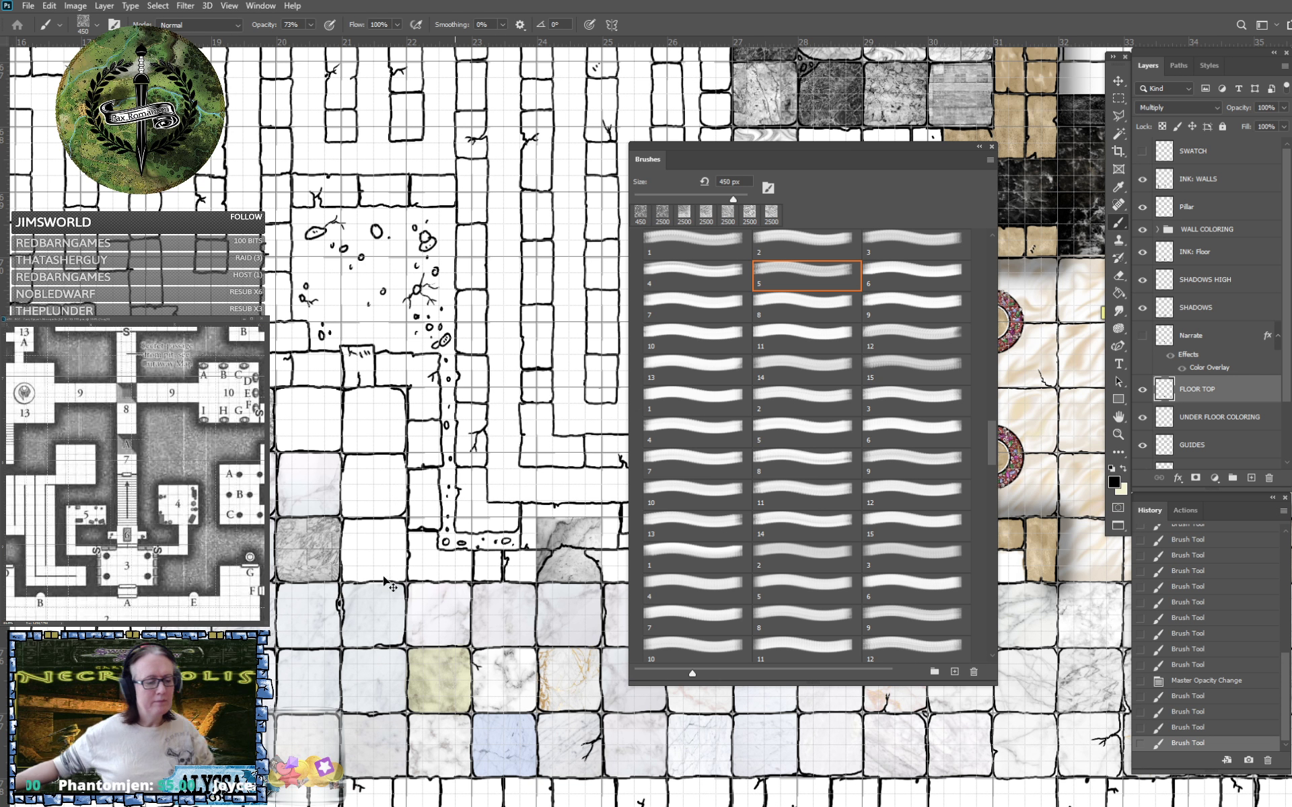
key(ctrl+z)
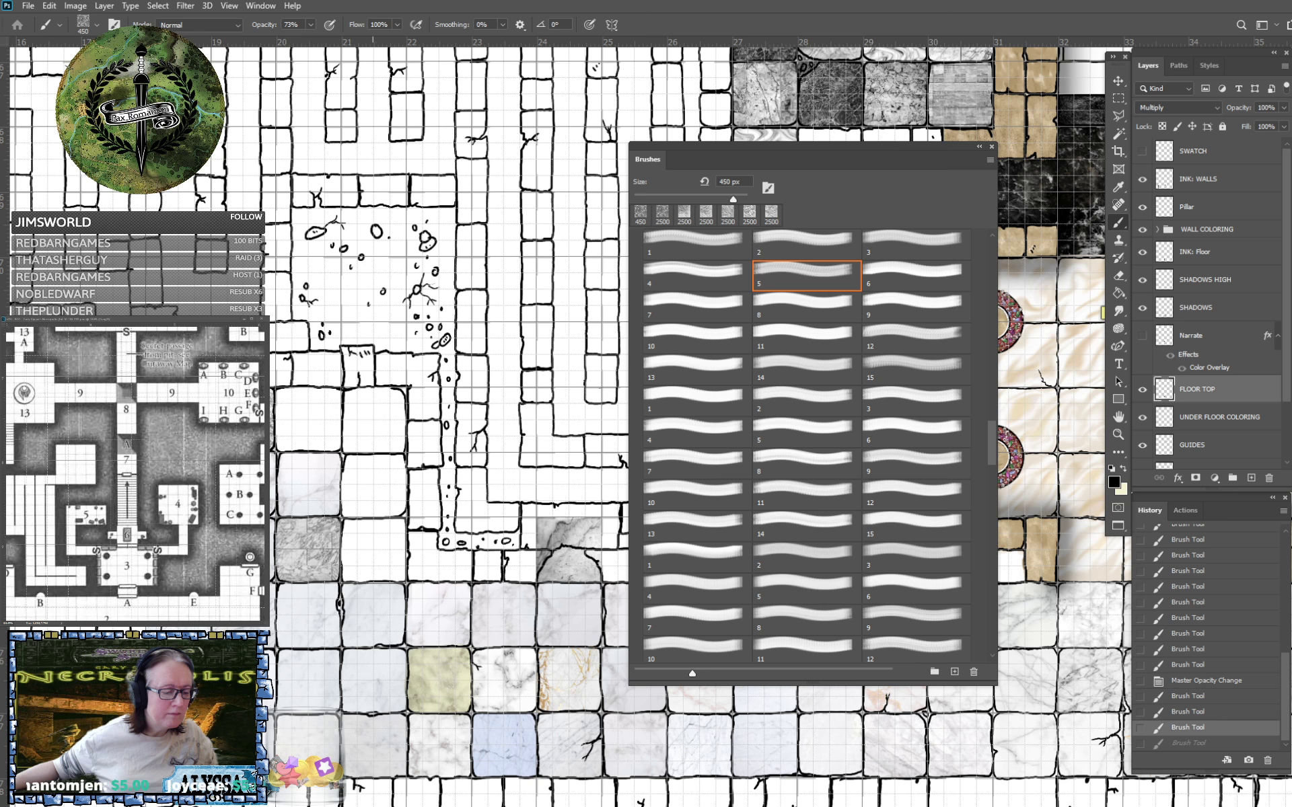
click(374, 551)
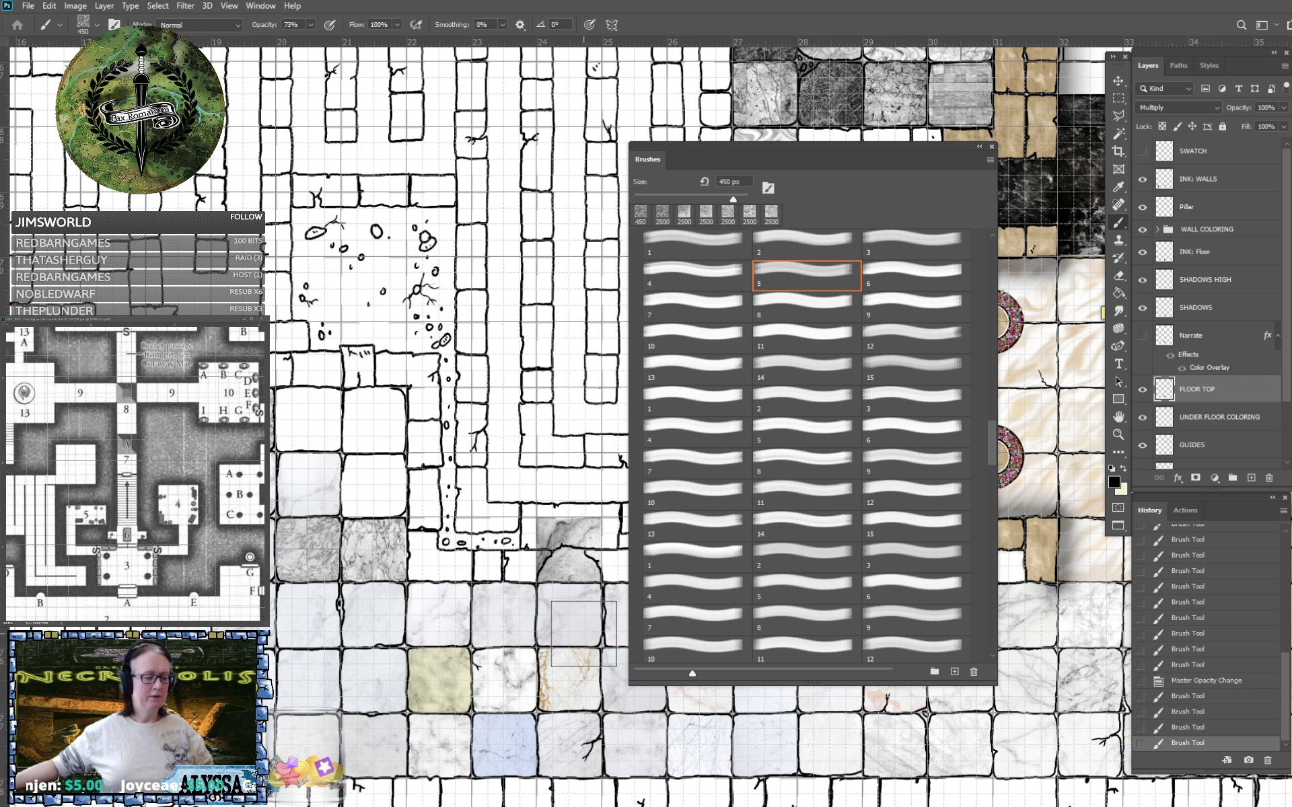
Stamp brush 5 at 450 px on the arched doorway tile on the corridor's upper wall, east of the pillared room.
mouse_move(542, 633)
mouse_down()
mouse_move(484, 604)
mouse_move(244, 636)
mouse_up()
mouse_move(976, 737)
mouse_down()
mouse_move(765, 746)
mouse_move(351, 735)
mouse_up()
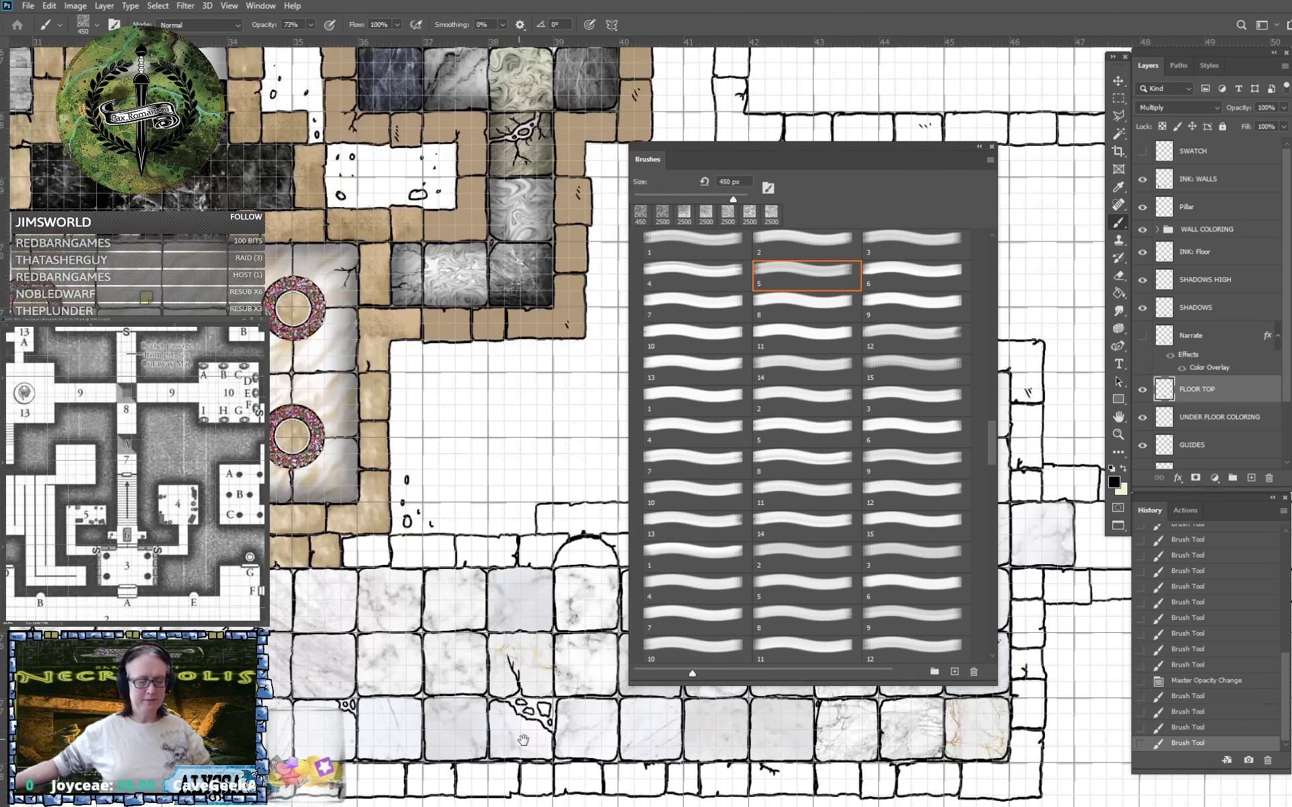
click(582, 530)
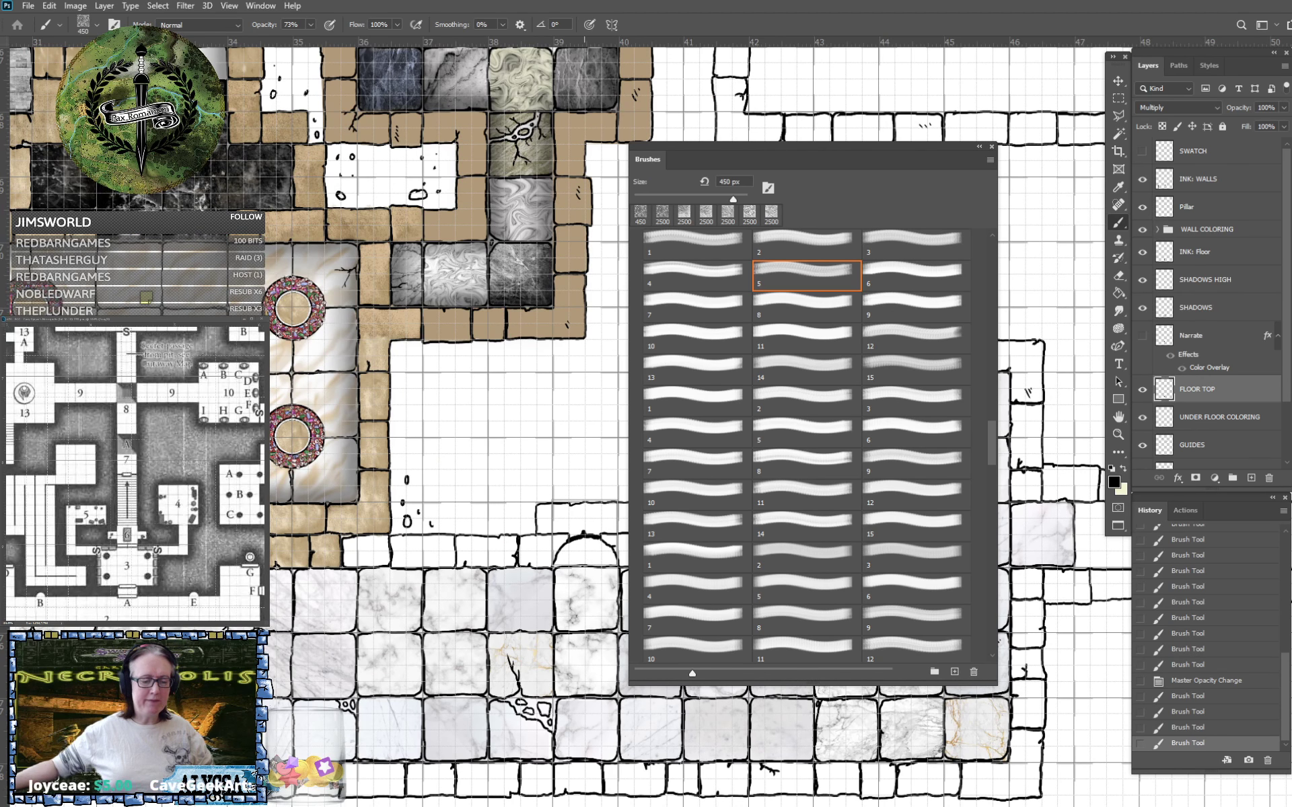
click(584, 534)
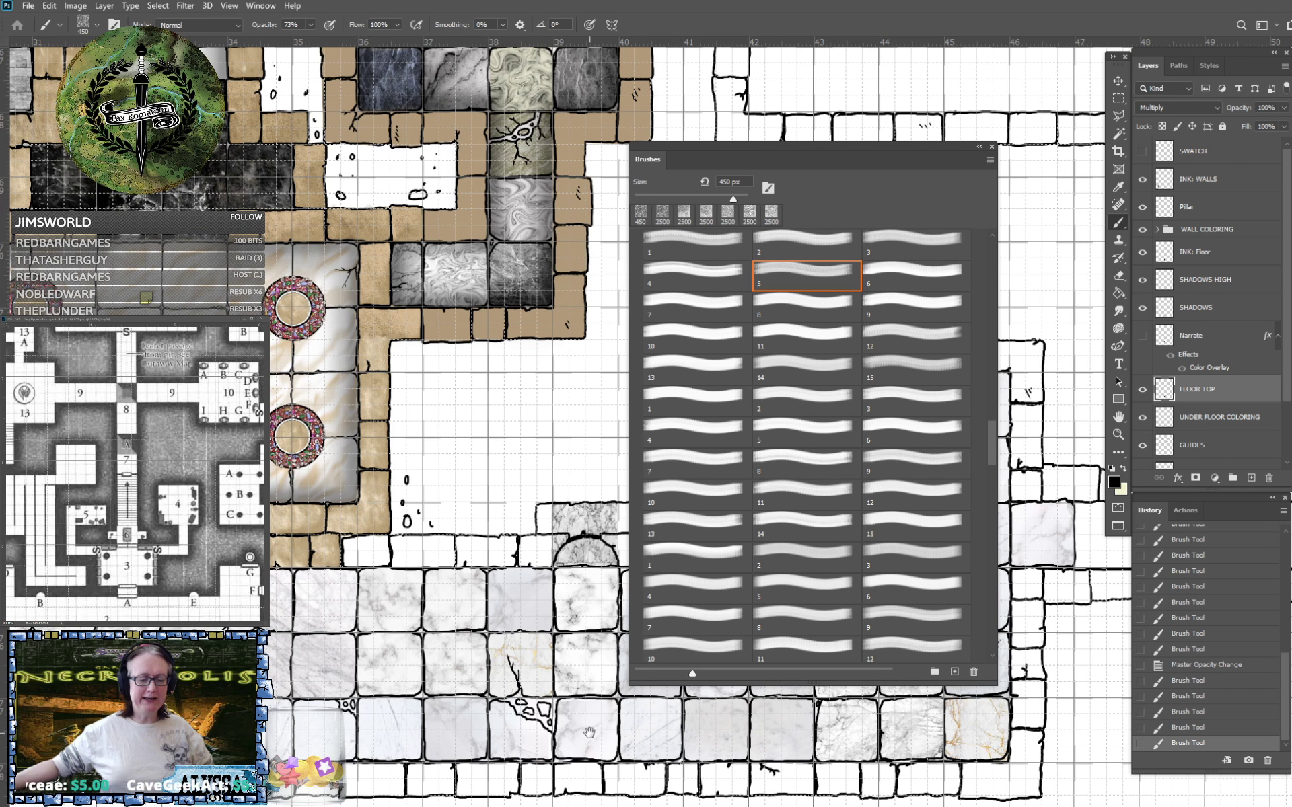
Try brush 4 of the same texture set at 2500 px over the western rooms and undo the test stamp.
drag(589, 733, 256, 733)
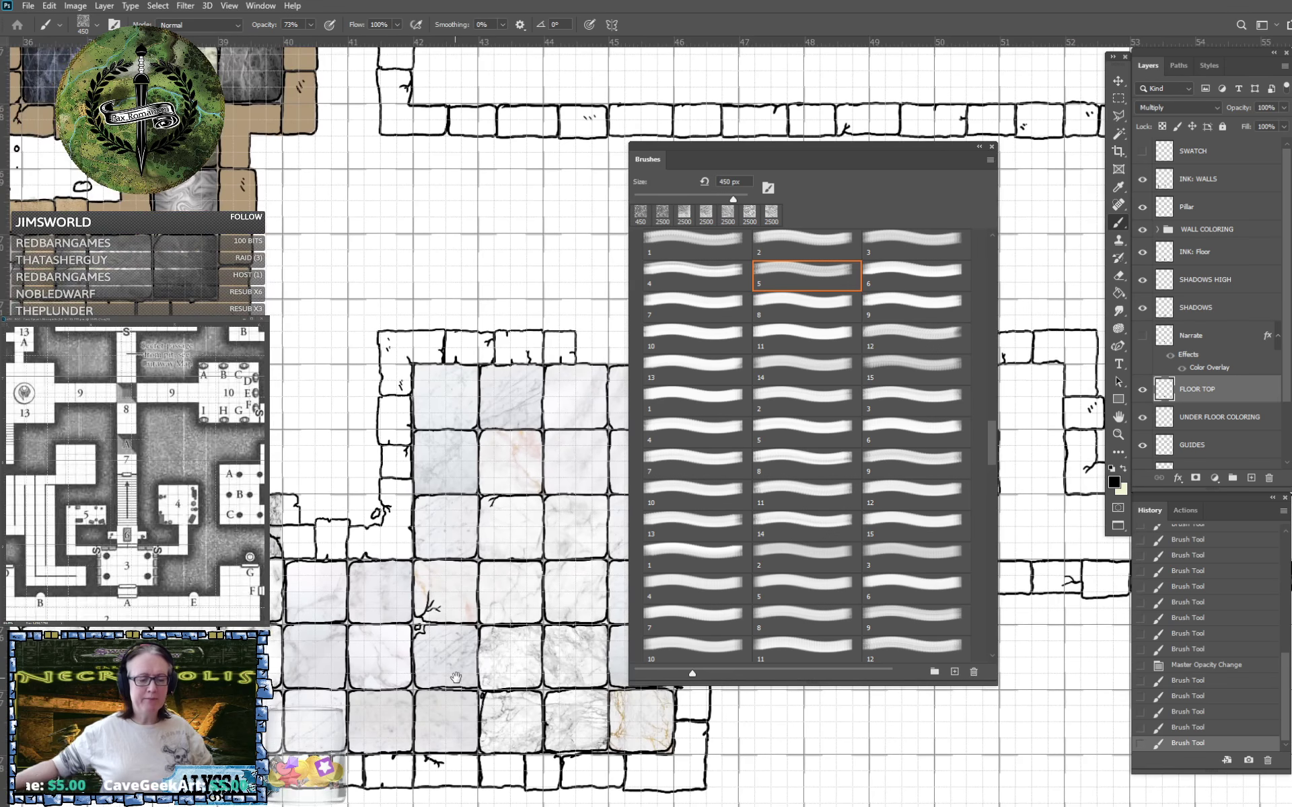
mouse_move(456, 677)
mouse_down()
mouse_move(281, 666)
mouse_move(437, 669)
mouse_up()
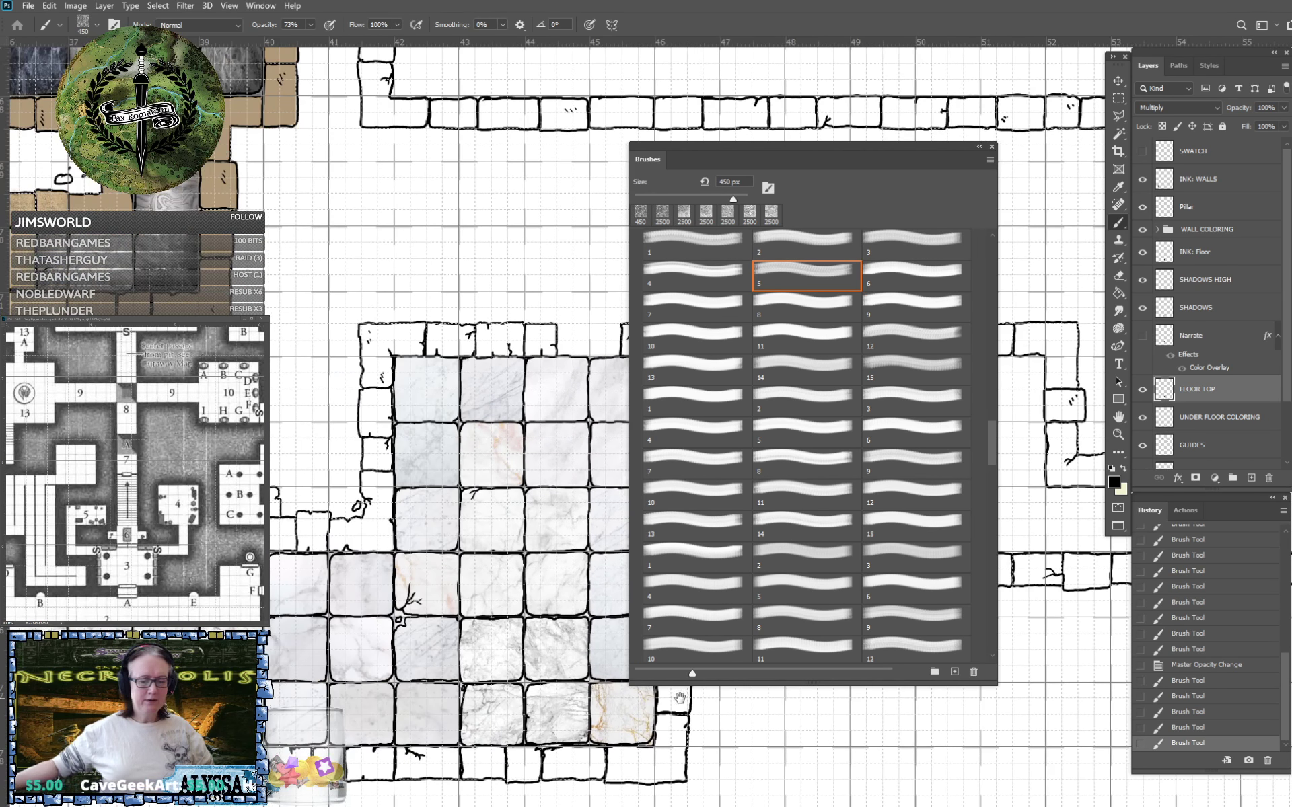
drag(264, 698, 842, 695)
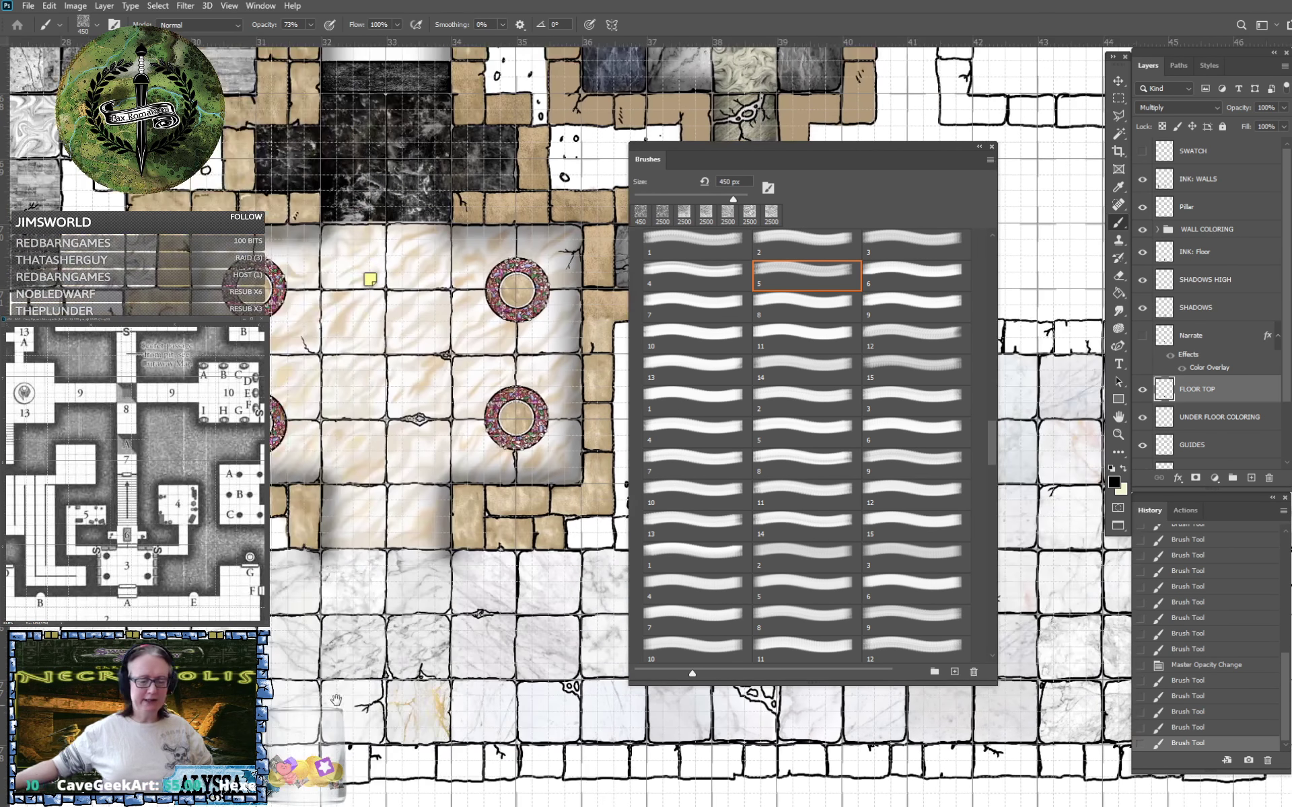
mouse_move(335, 700)
mouse_down()
mouse_move(296, 720)
mouse_move(871, 691)
mouse_move(861, 697)
mouse_up()
drag(128, 630, 414, 631)
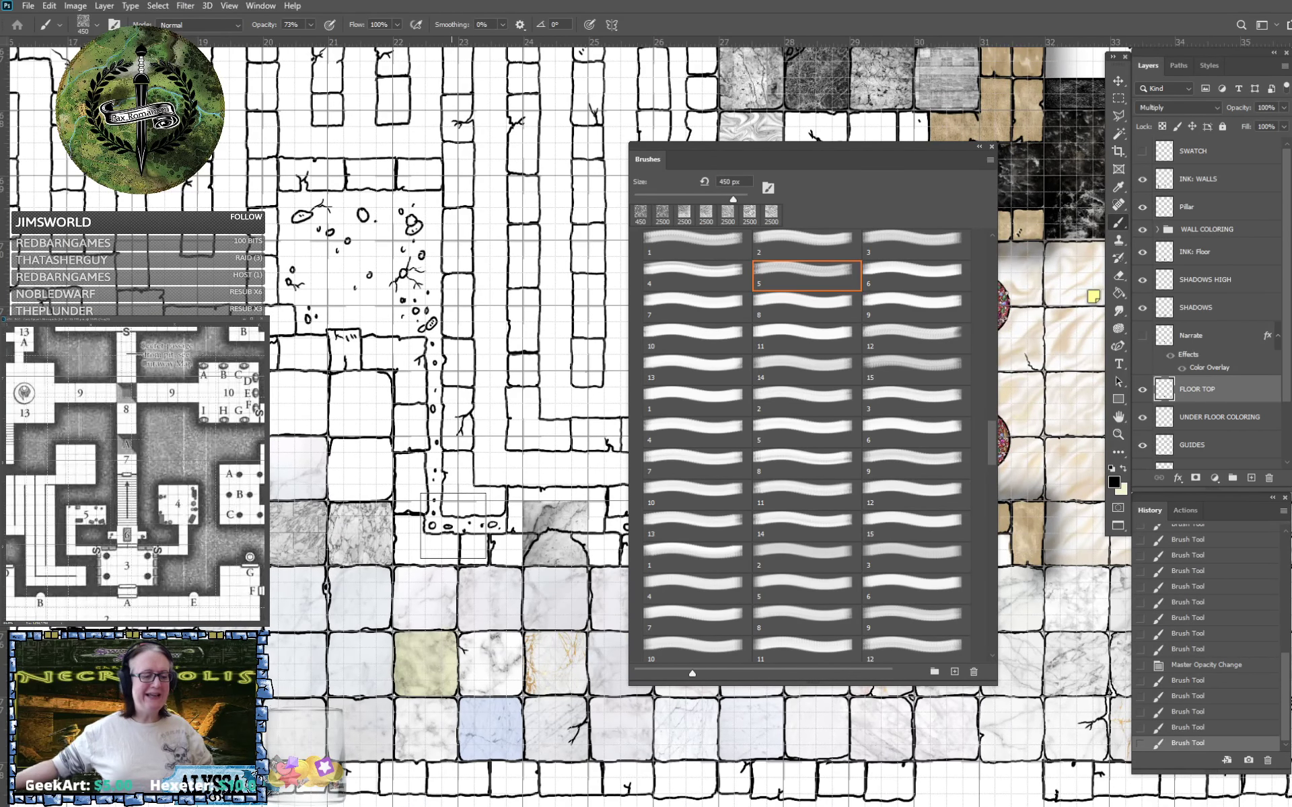
scroll(835, 444, up, 3)
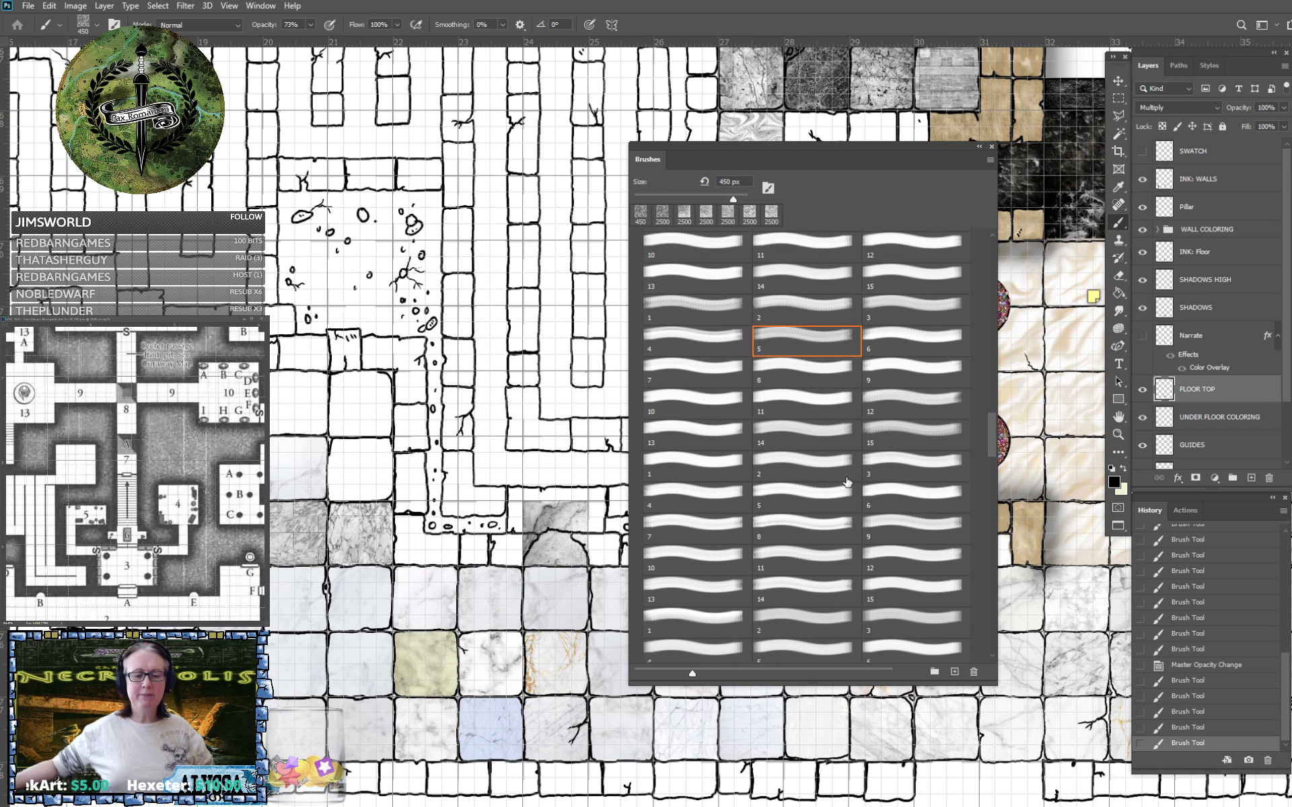
scroll(846, 482, up, 3)
click(698, 416)
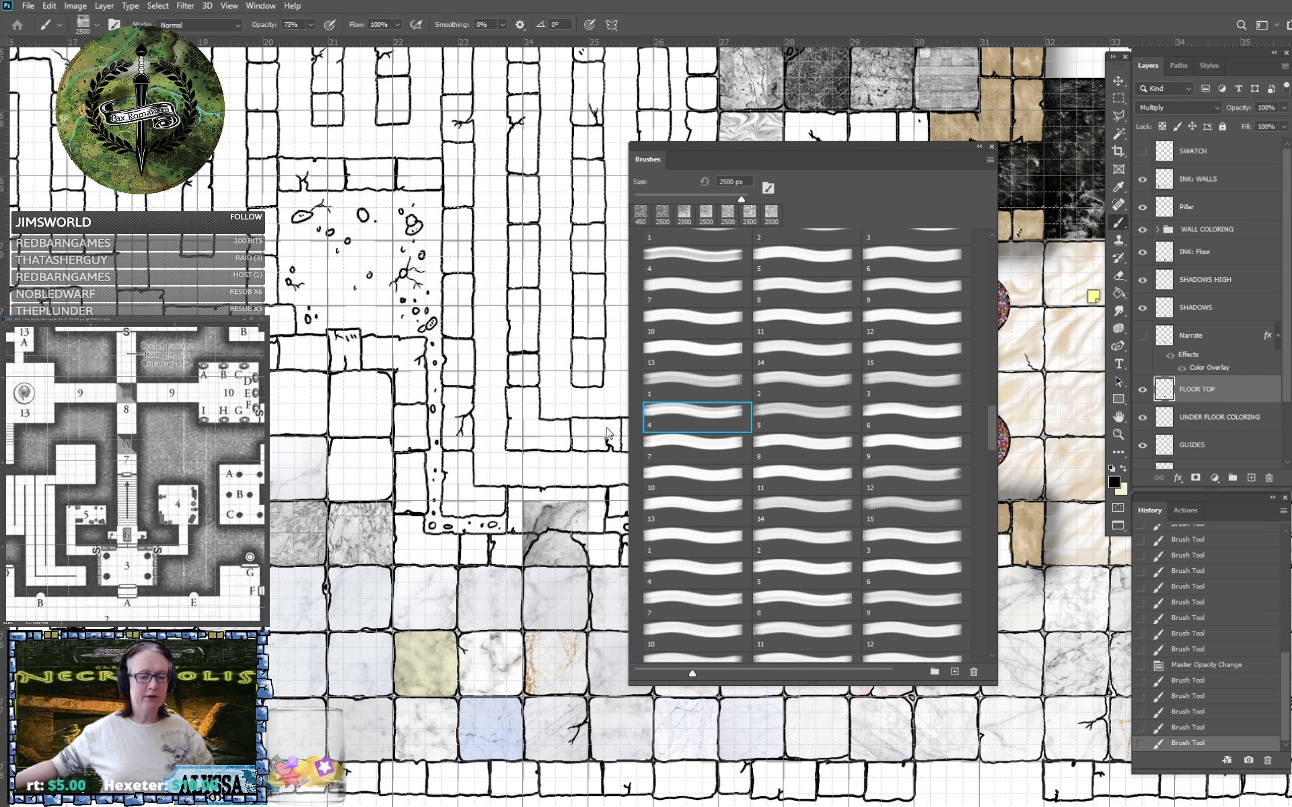
click(420, 392)
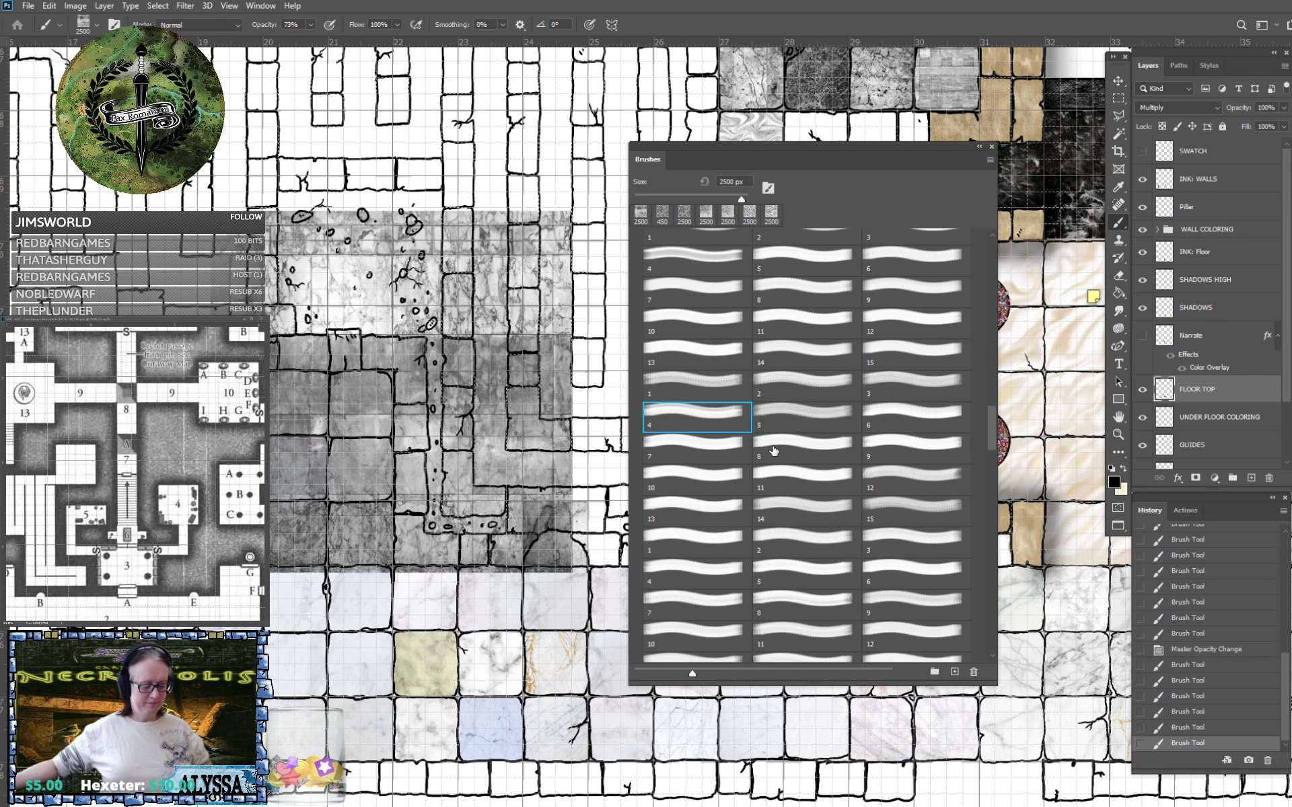
key(ctrl+z)
Preview brush 3 at 2500 px, undo it, and stamp it at 450 px on the tile directly above the brush 5 tile.
click(906, 381)
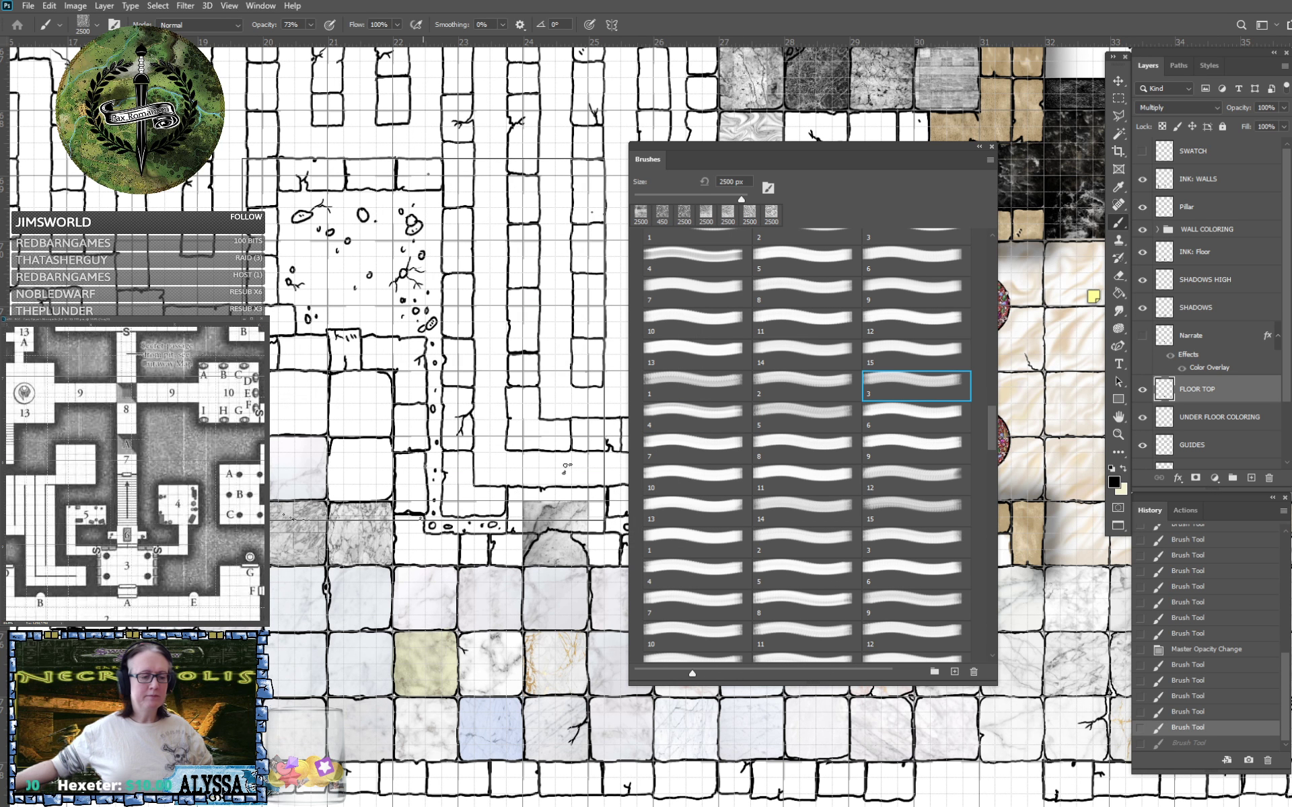
click(423, 340)
key(ctrl+z)
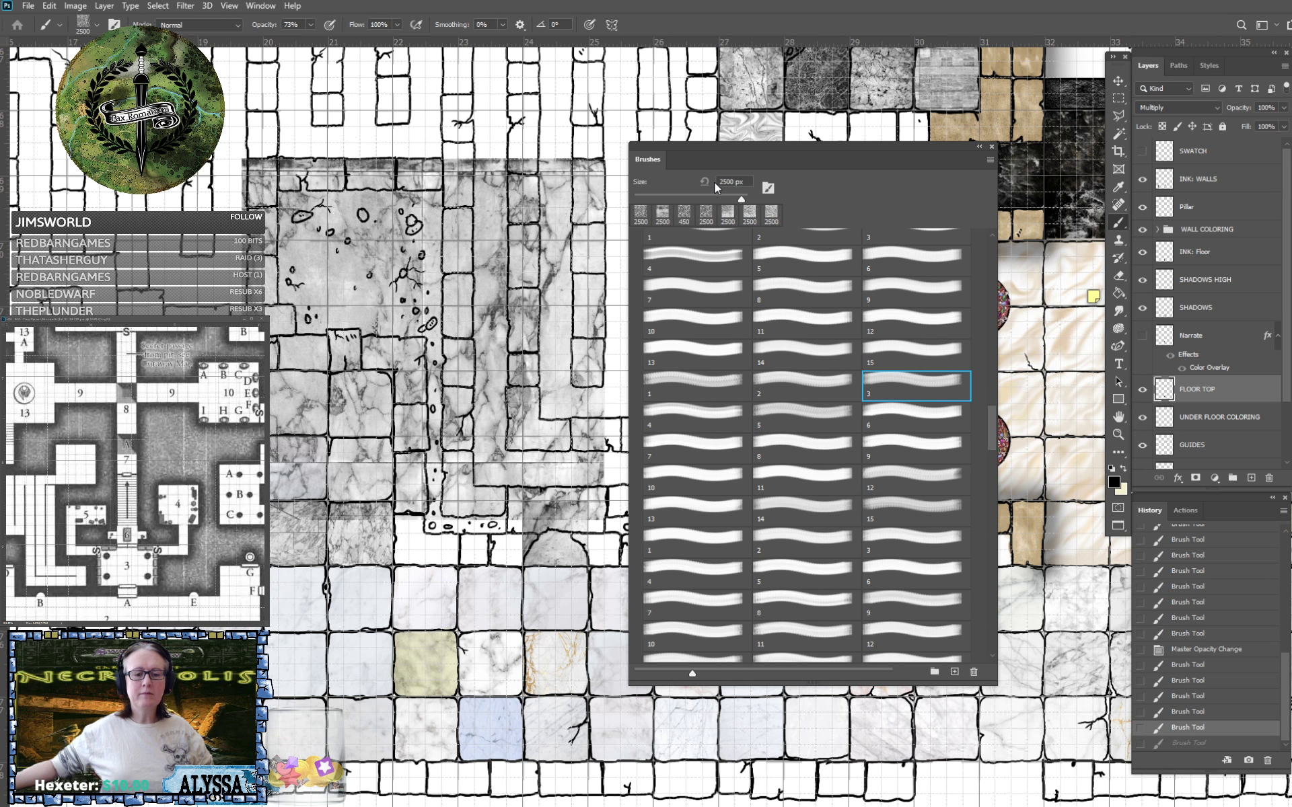
click(728, 182)
text(450)
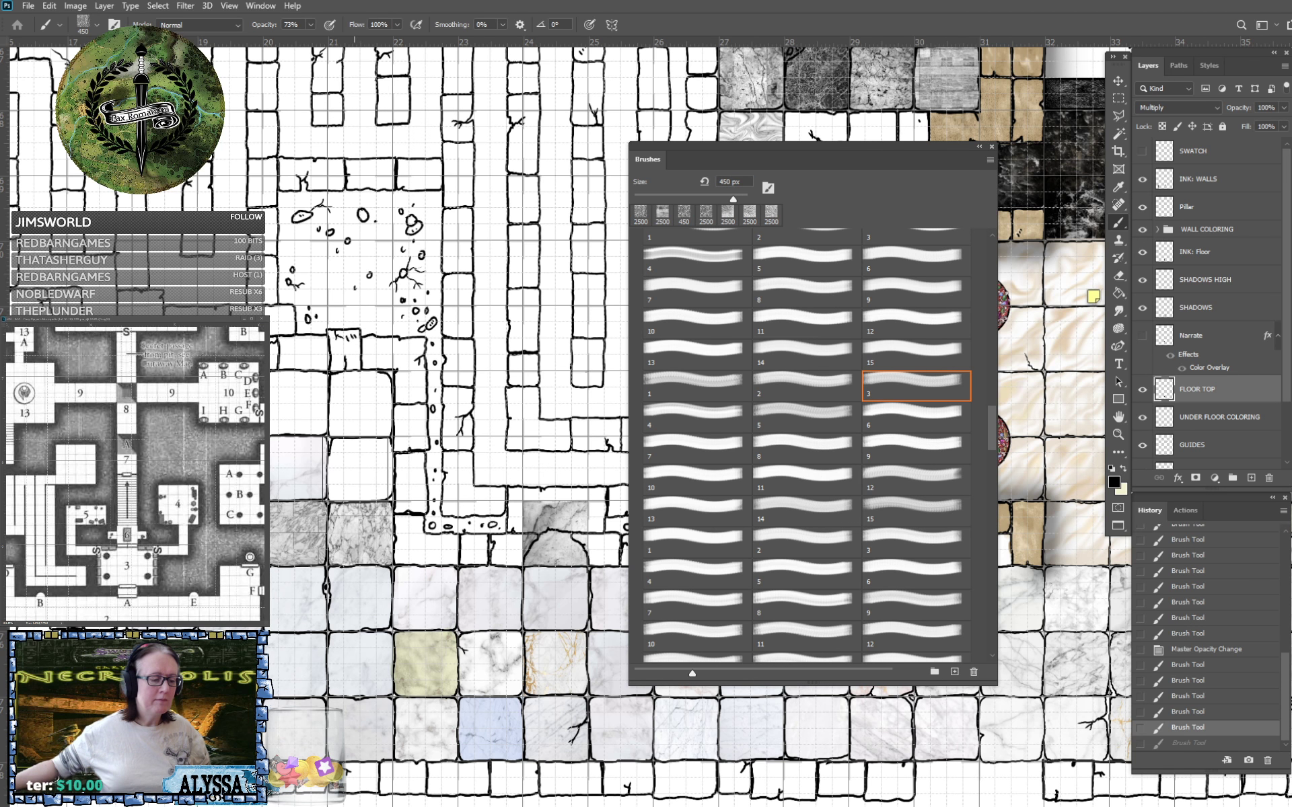
click(361, 469)
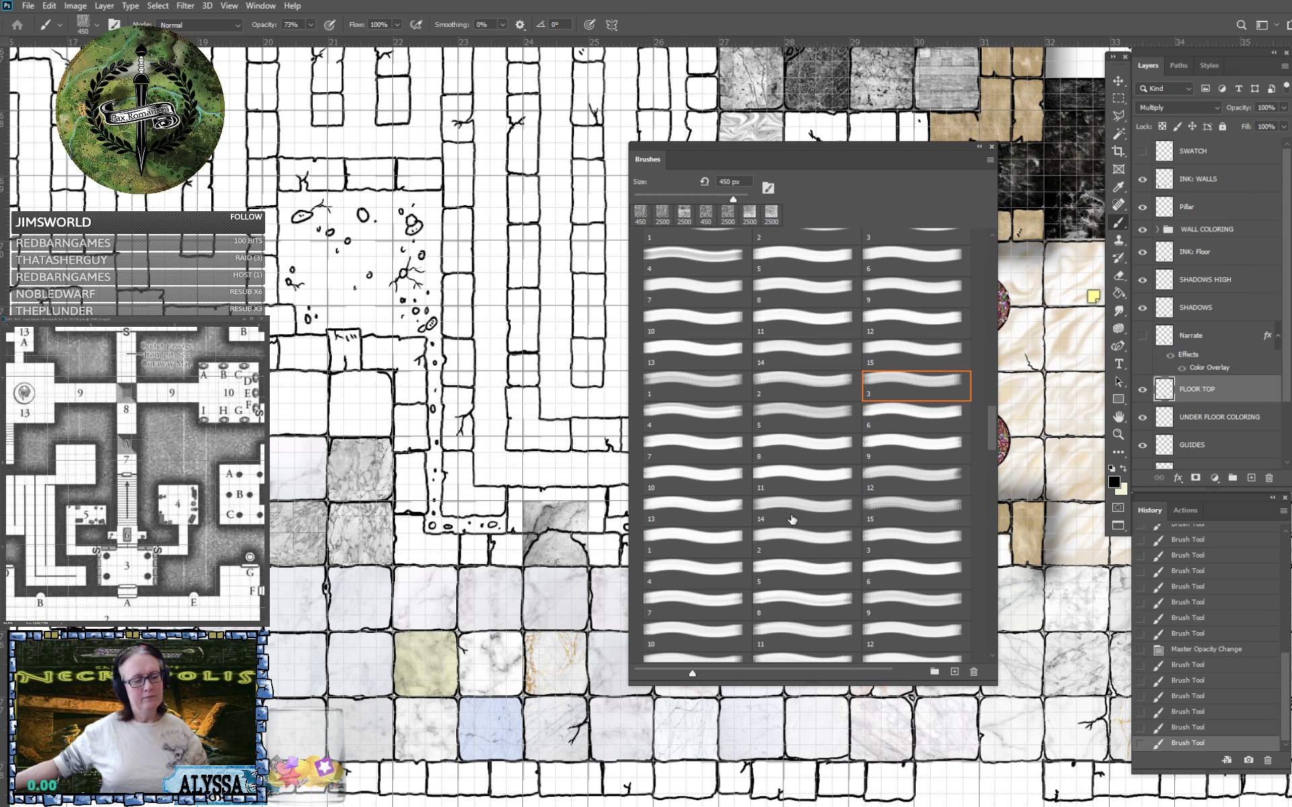
Try brushes 2 and 1 of the same texture set at 2500 px over the western rooms, undoing each test stamp.
click(799, 382)
click(331, 355)
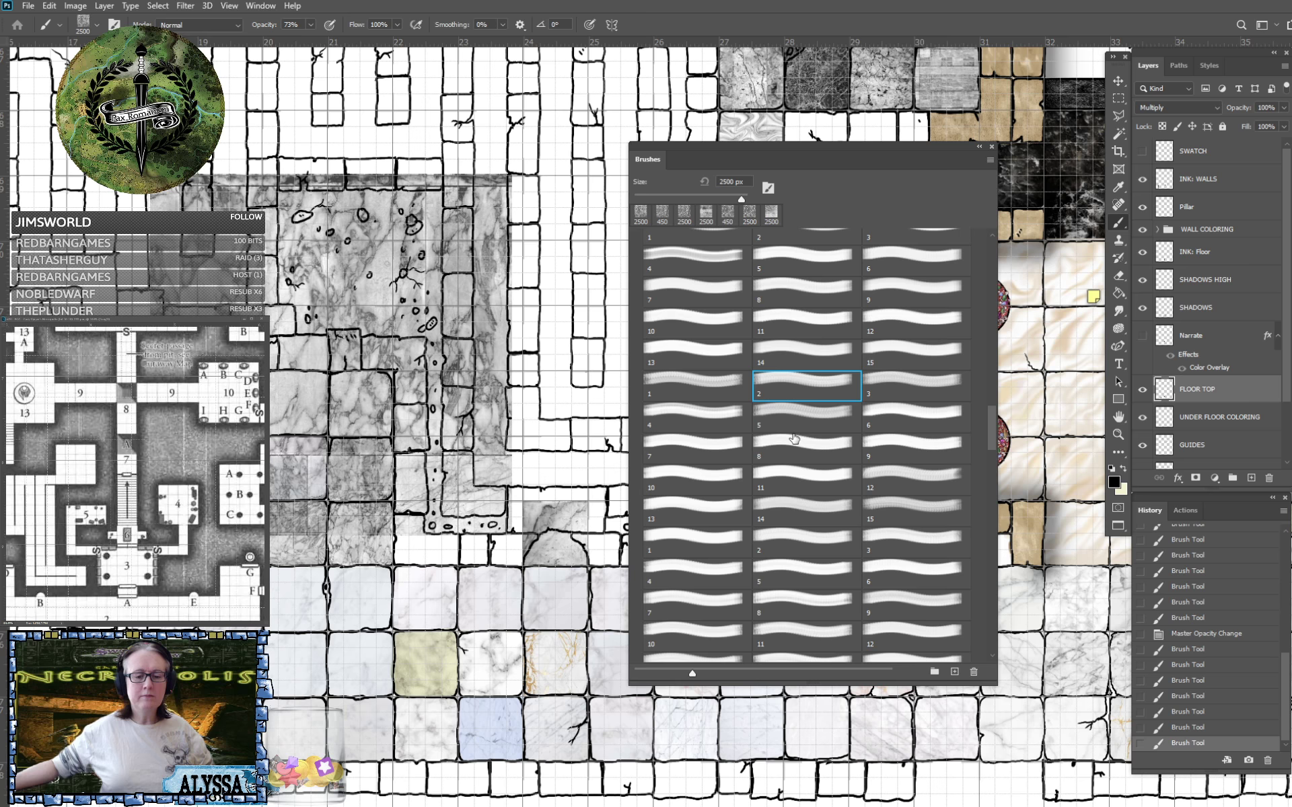
key(ctrl+z)
double_click(697, 382)
click(422, 349)
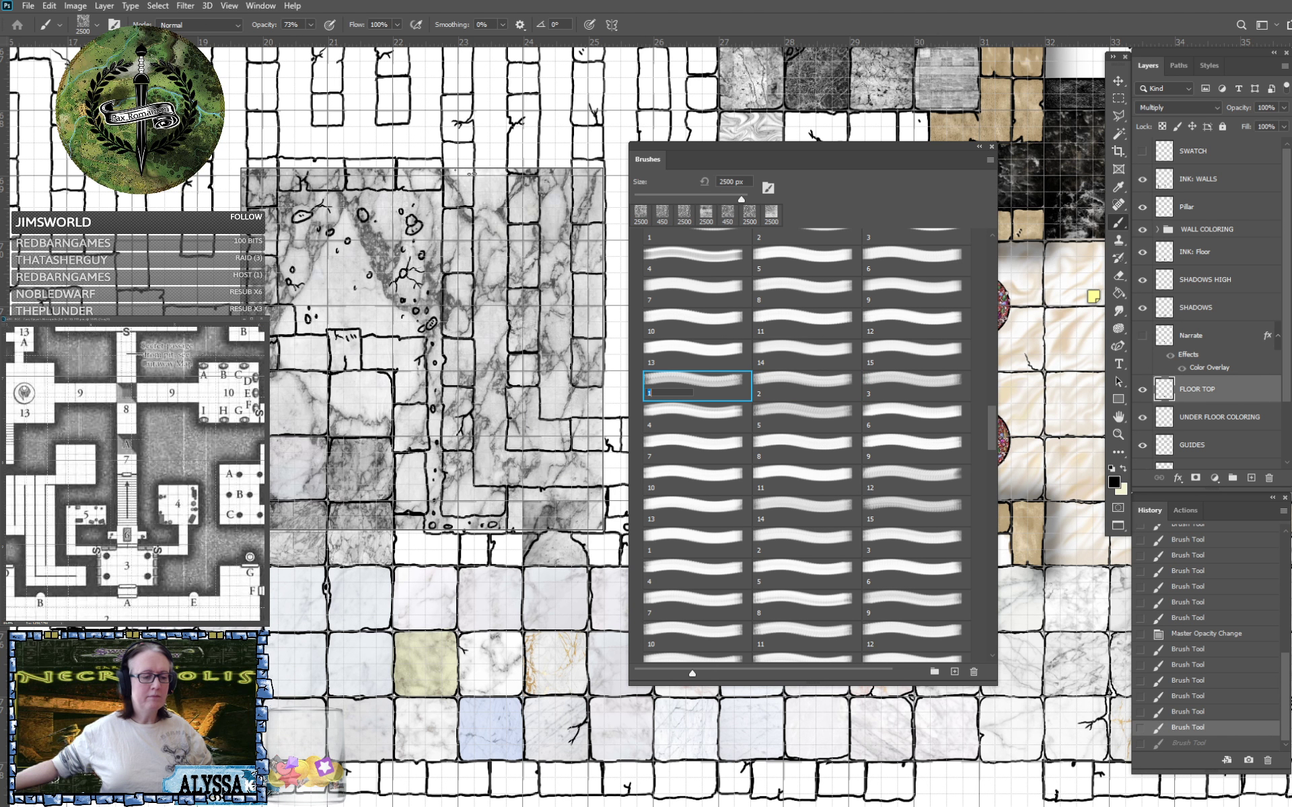
key(ctrl+z)
Set the brush opacity to 48% and stamp brush 2 at 450 px on the blank tile above the brush 3 tile.
click(789, 384)
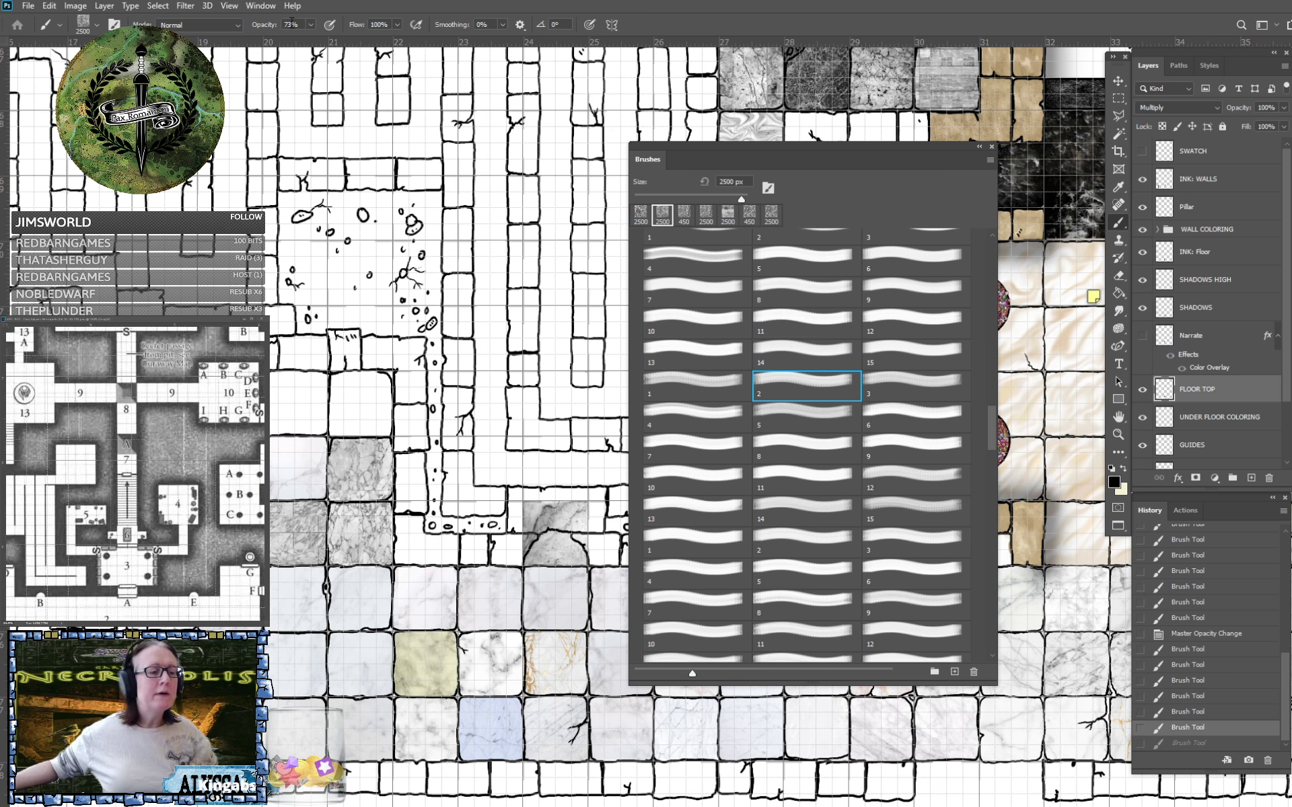
click(307, 25)
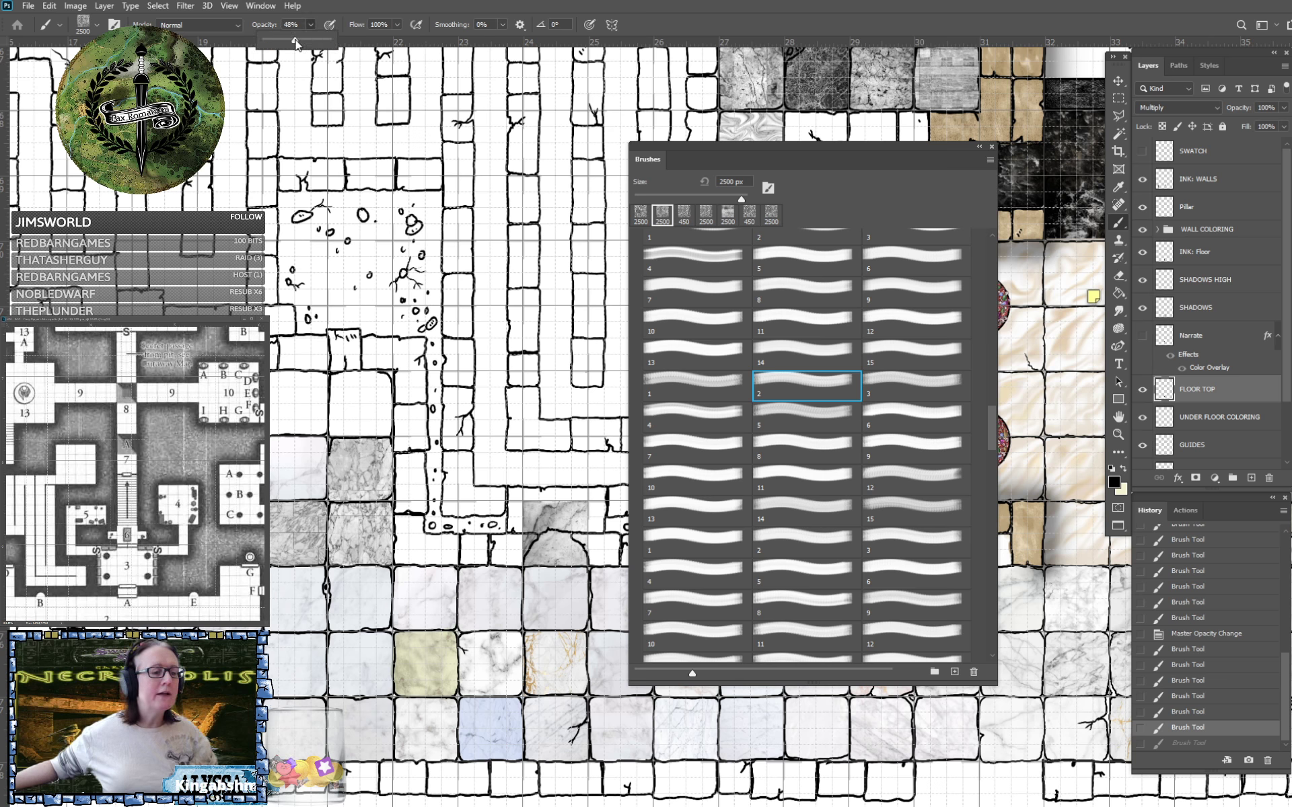
click(724, 180)
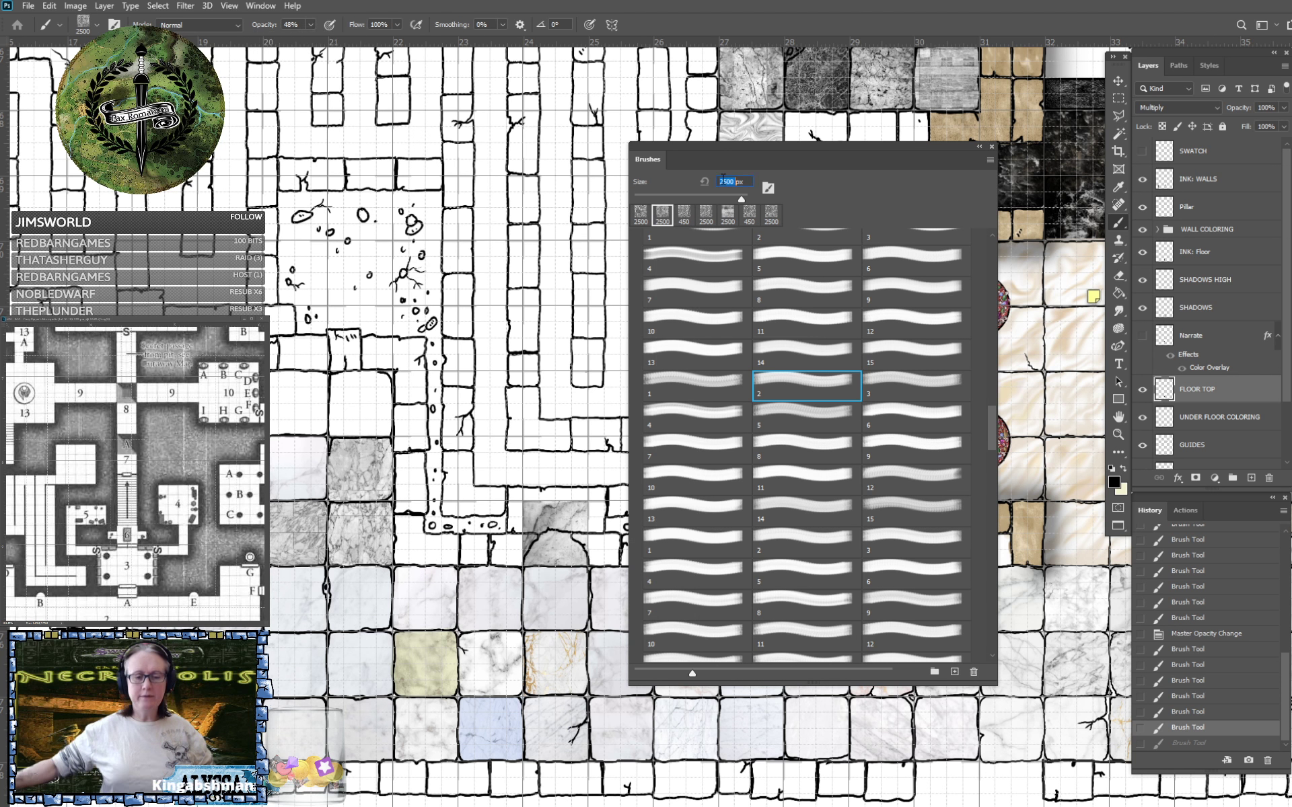
text(450)
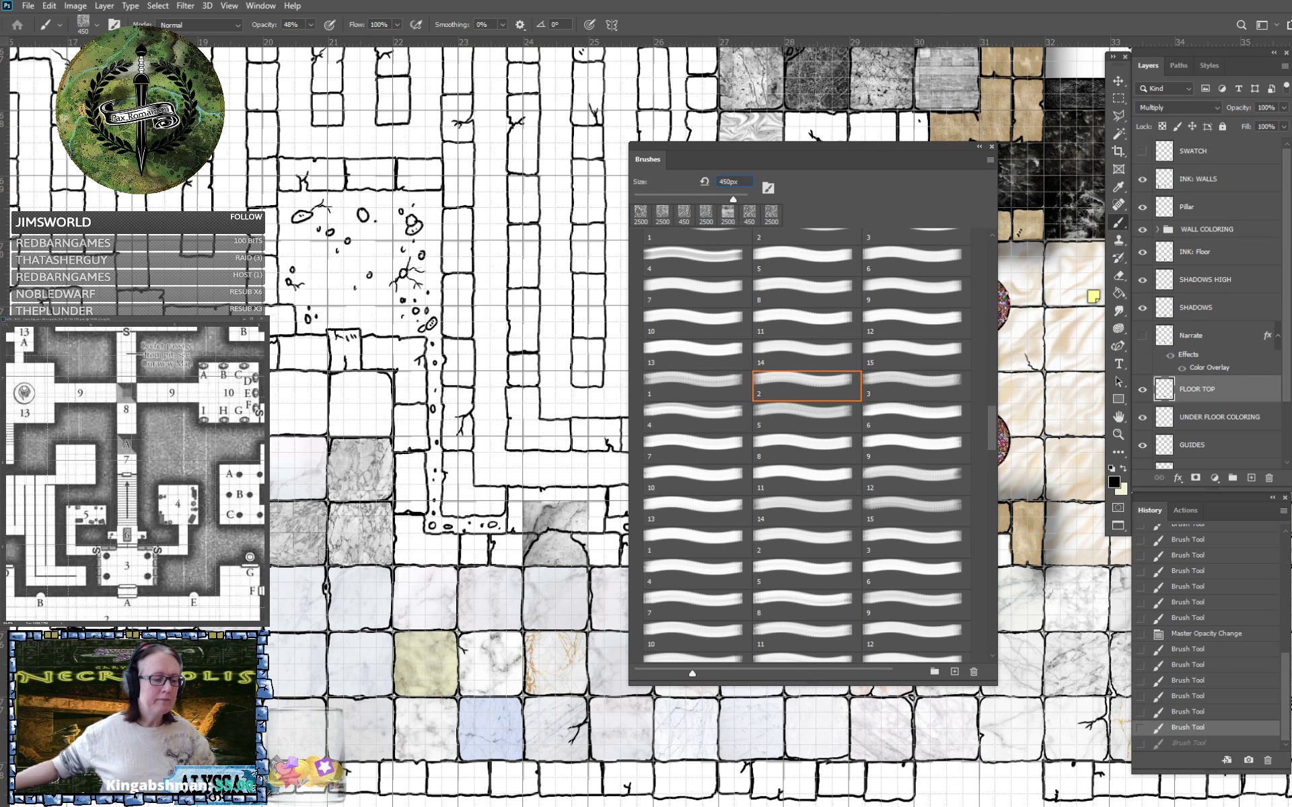
click(369, 405)
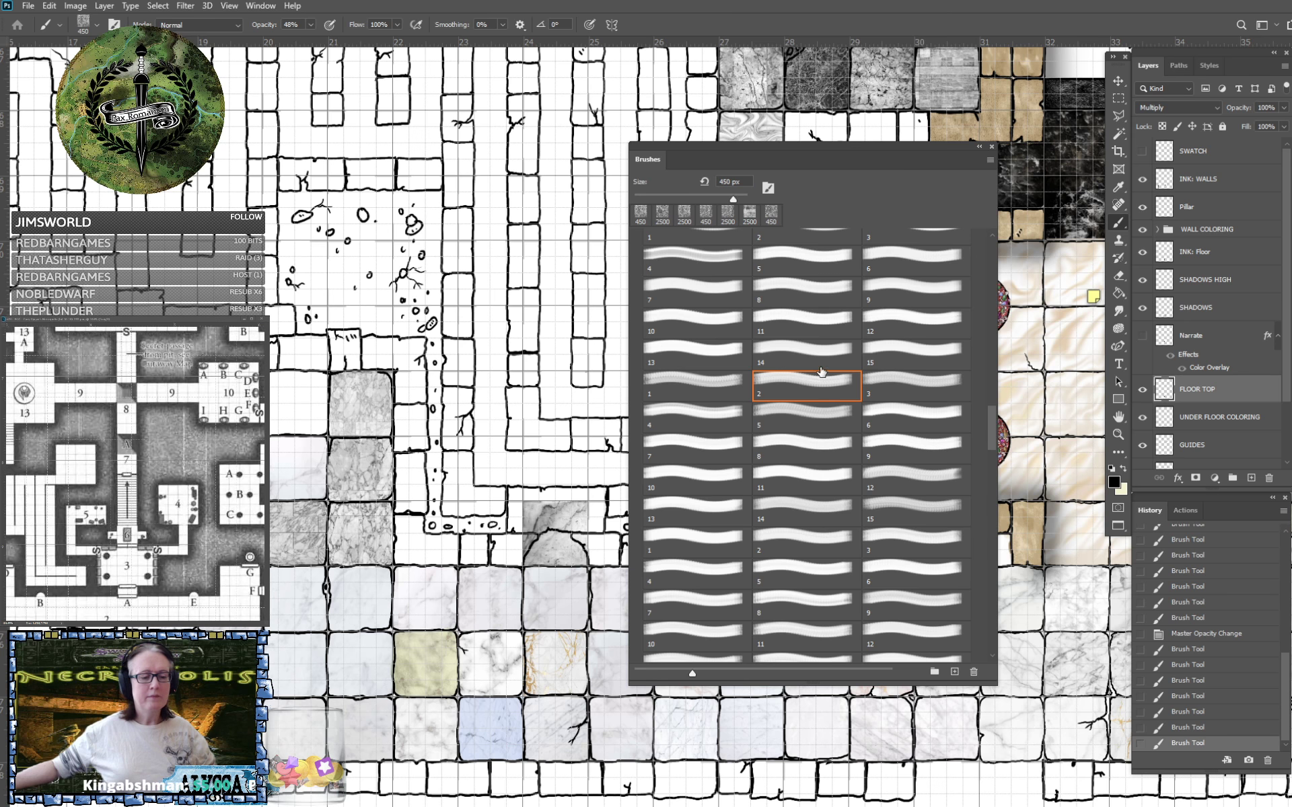
Stamp brush 1 at 450 px on the blank tile immediately left of the brush 2 tile.
click(698, 381)
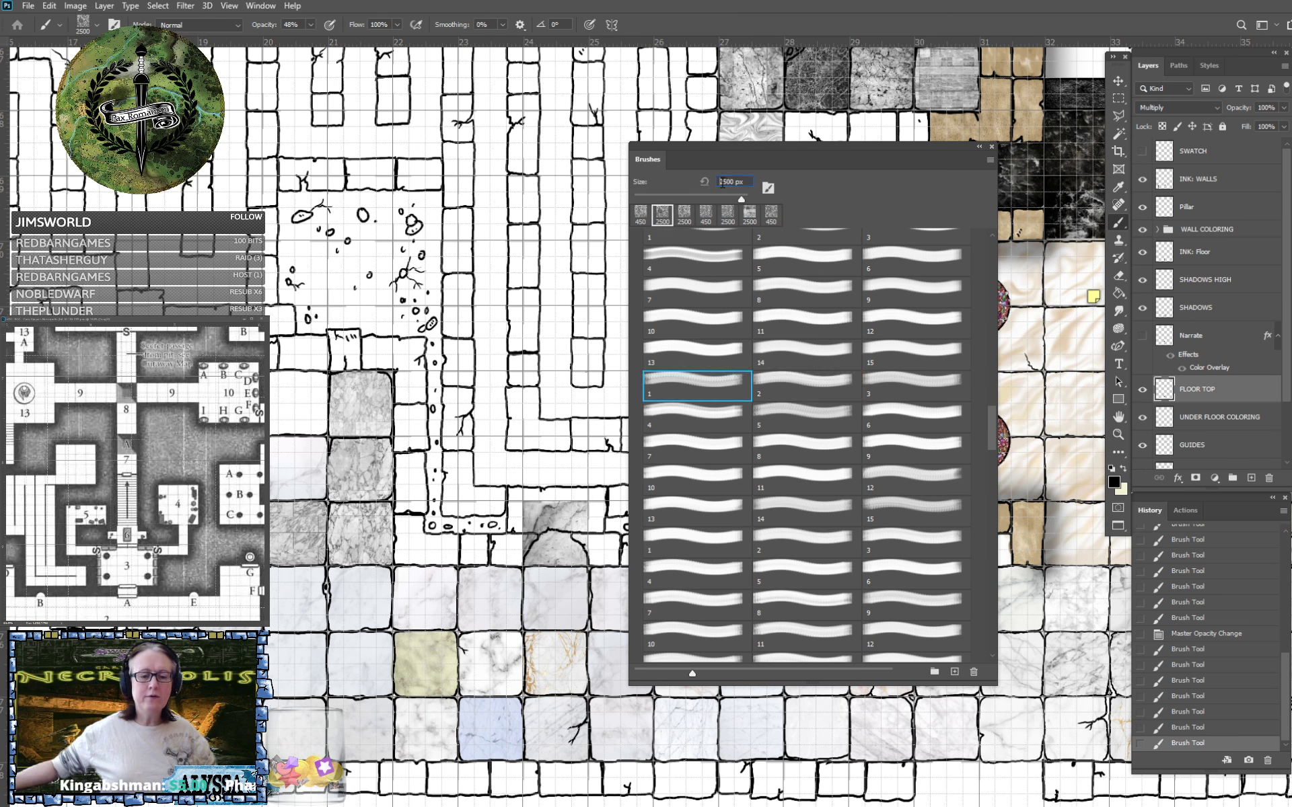
text(450)
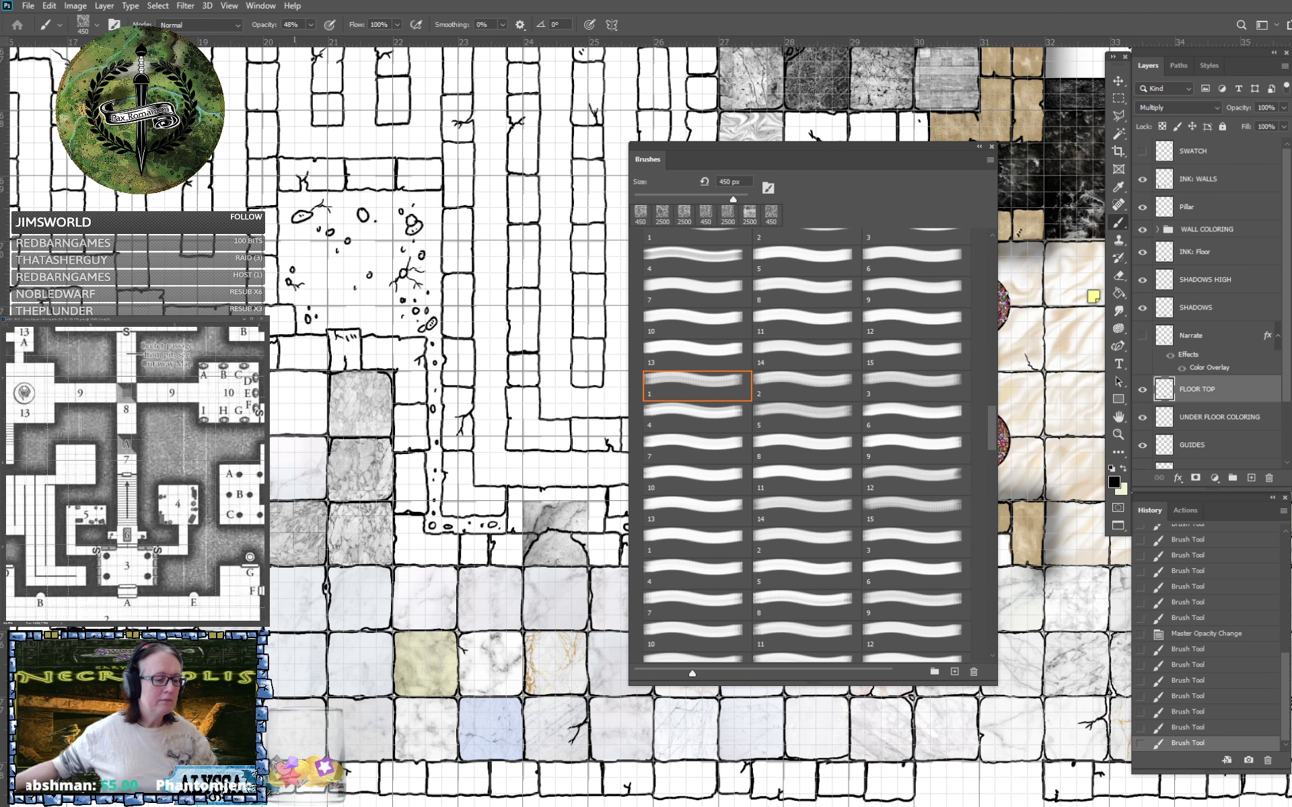
click(295, 404)
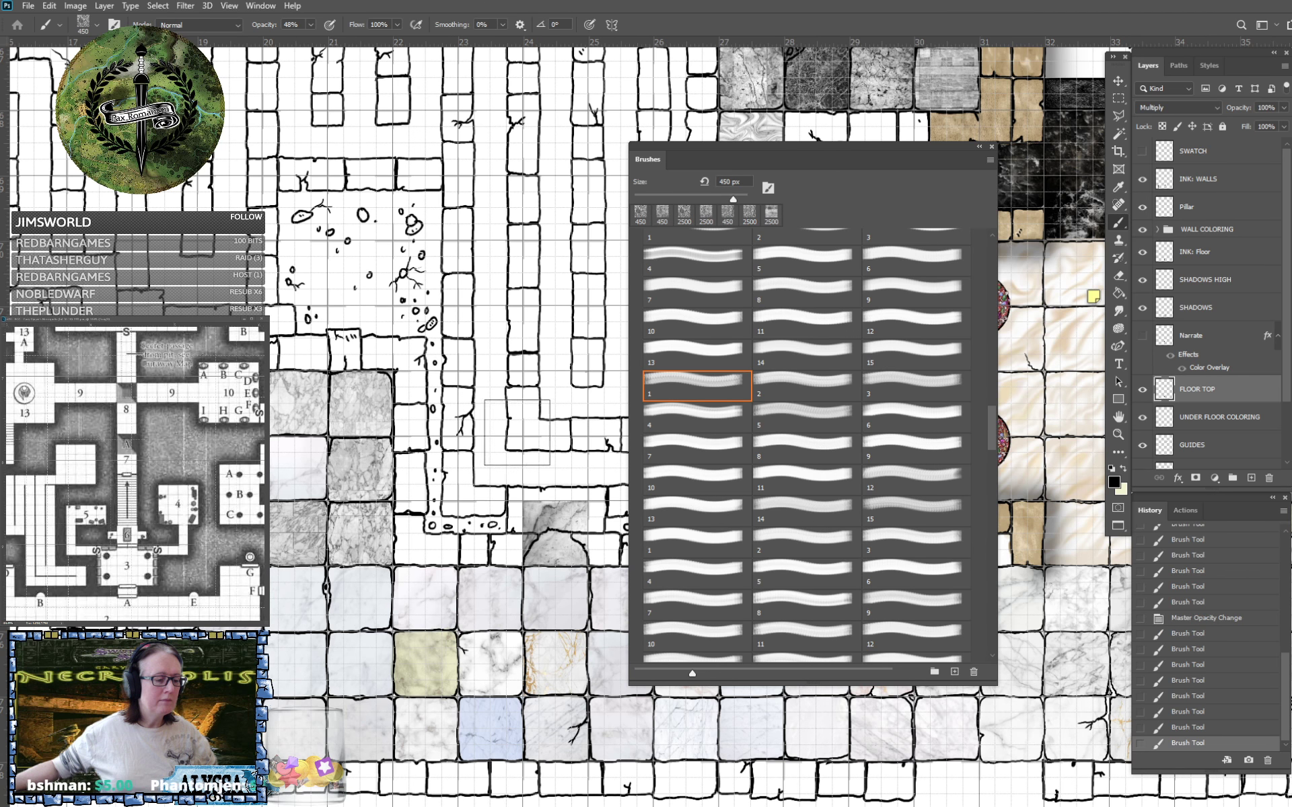
Collapse the brush list and review the textured floor tiles across the wider map.
click(980, 147)
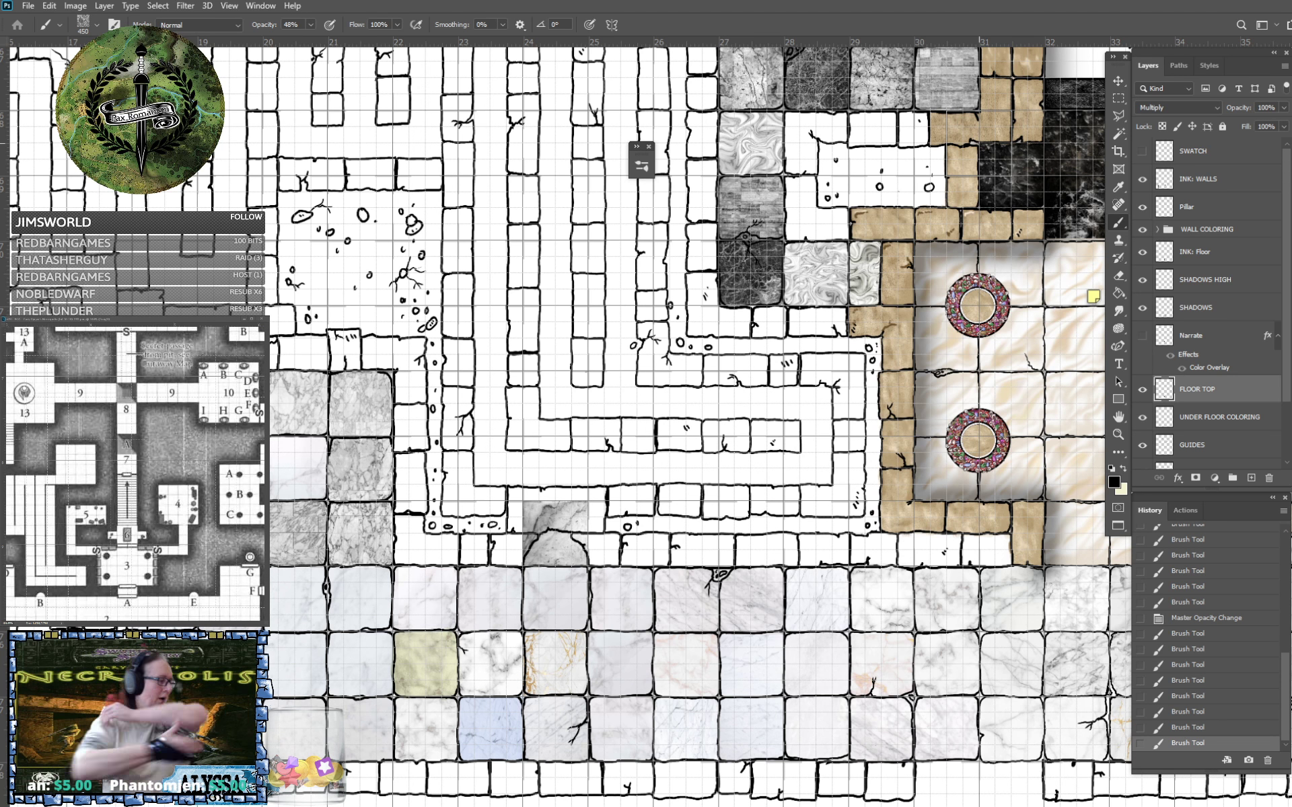
scroll(979, 143, down, 4)
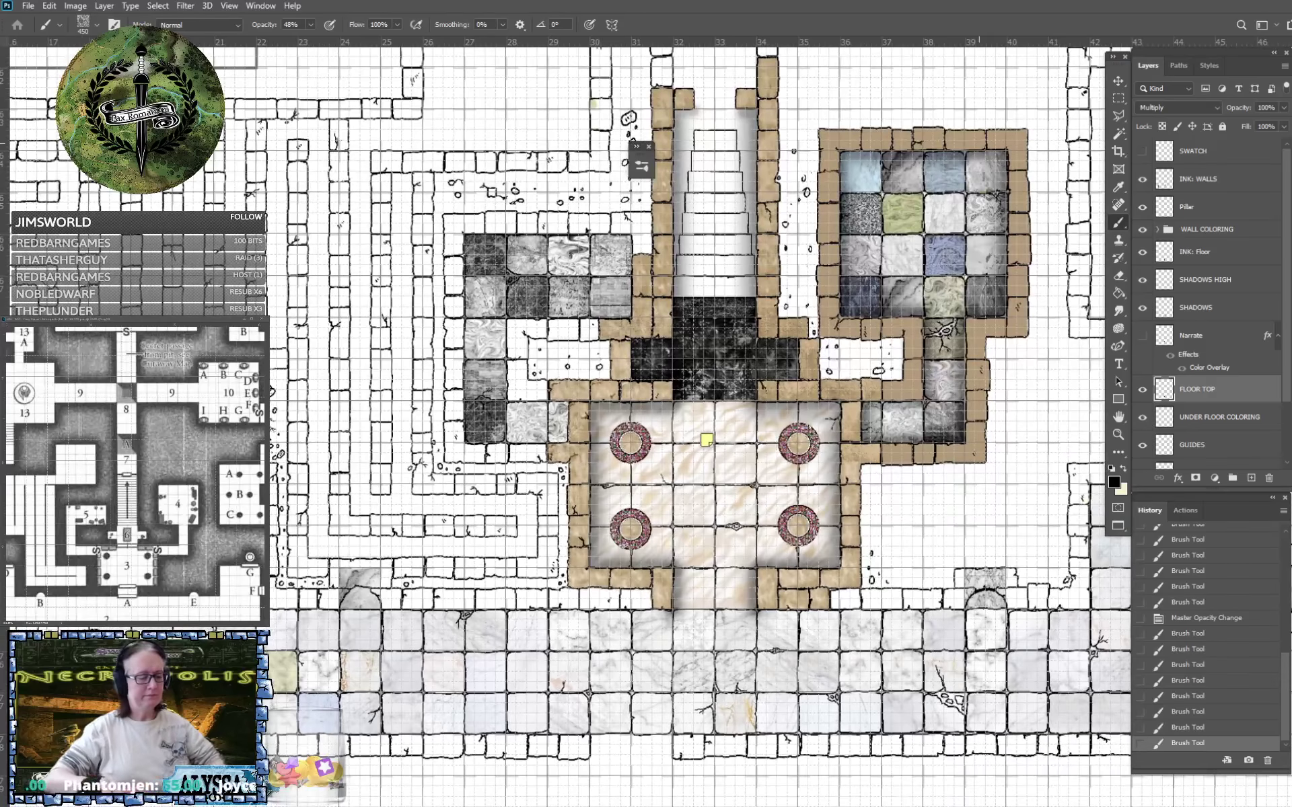
scroll(979, 144, down, 3)
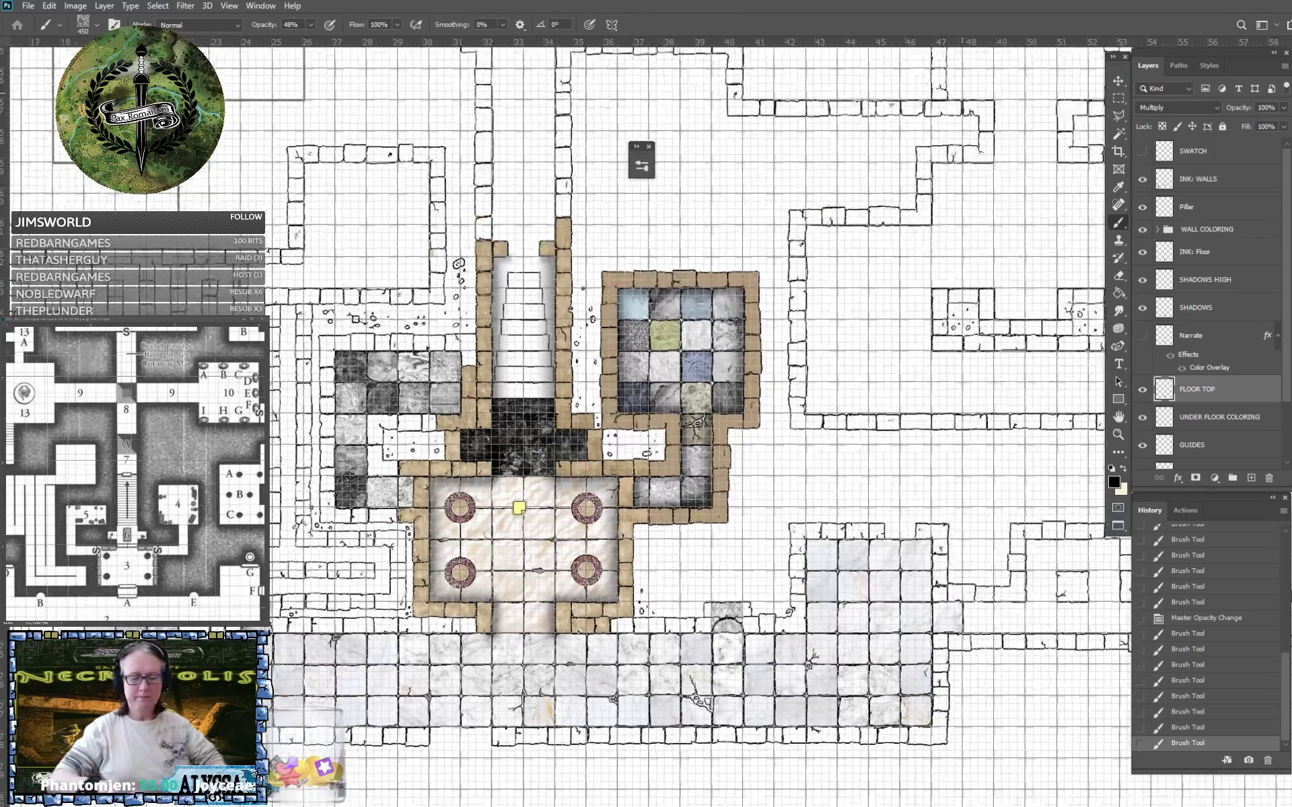
scroll(979, 143, up, 2)
scroll(979, 143, up, 1)
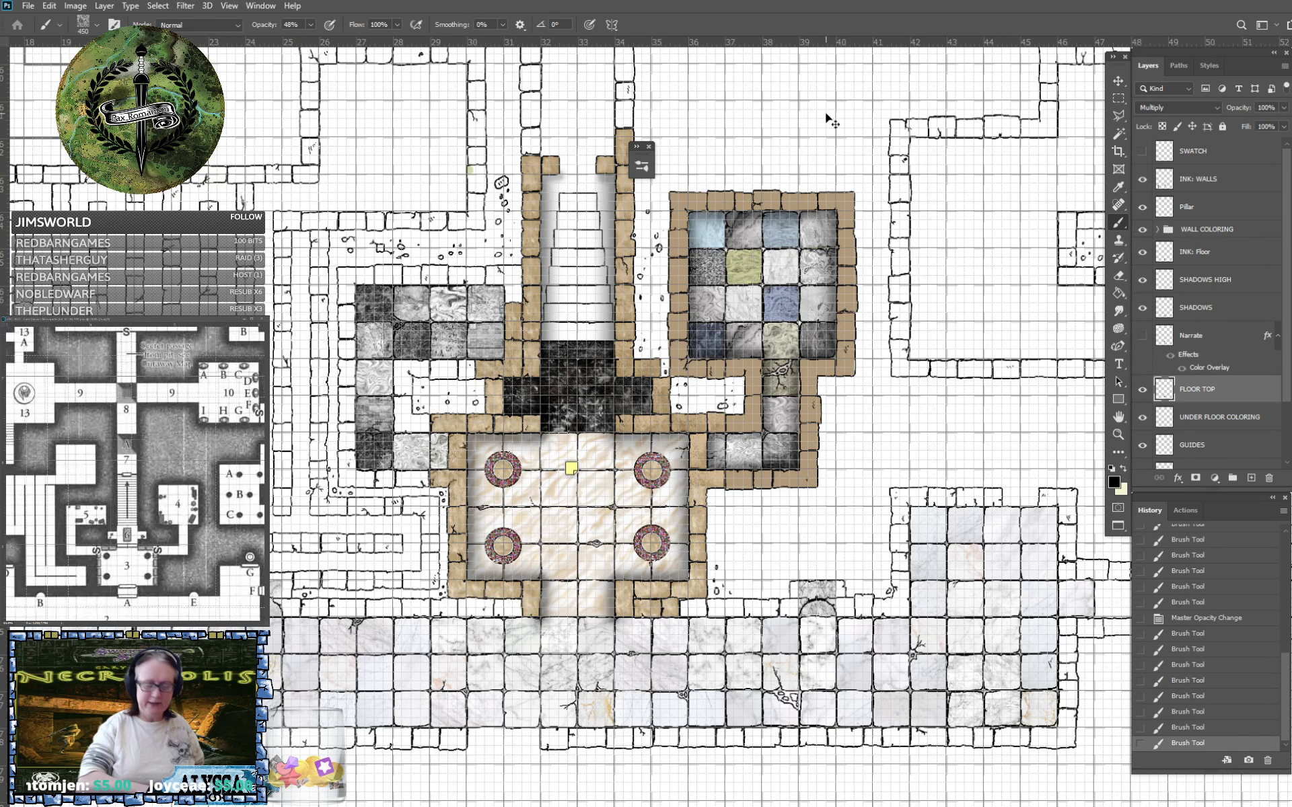
Save the map, then erase the grey marble texture spilling above the arched doorway in the corridor's north wall, east of the pillared chamber.
key(ctrl+s)
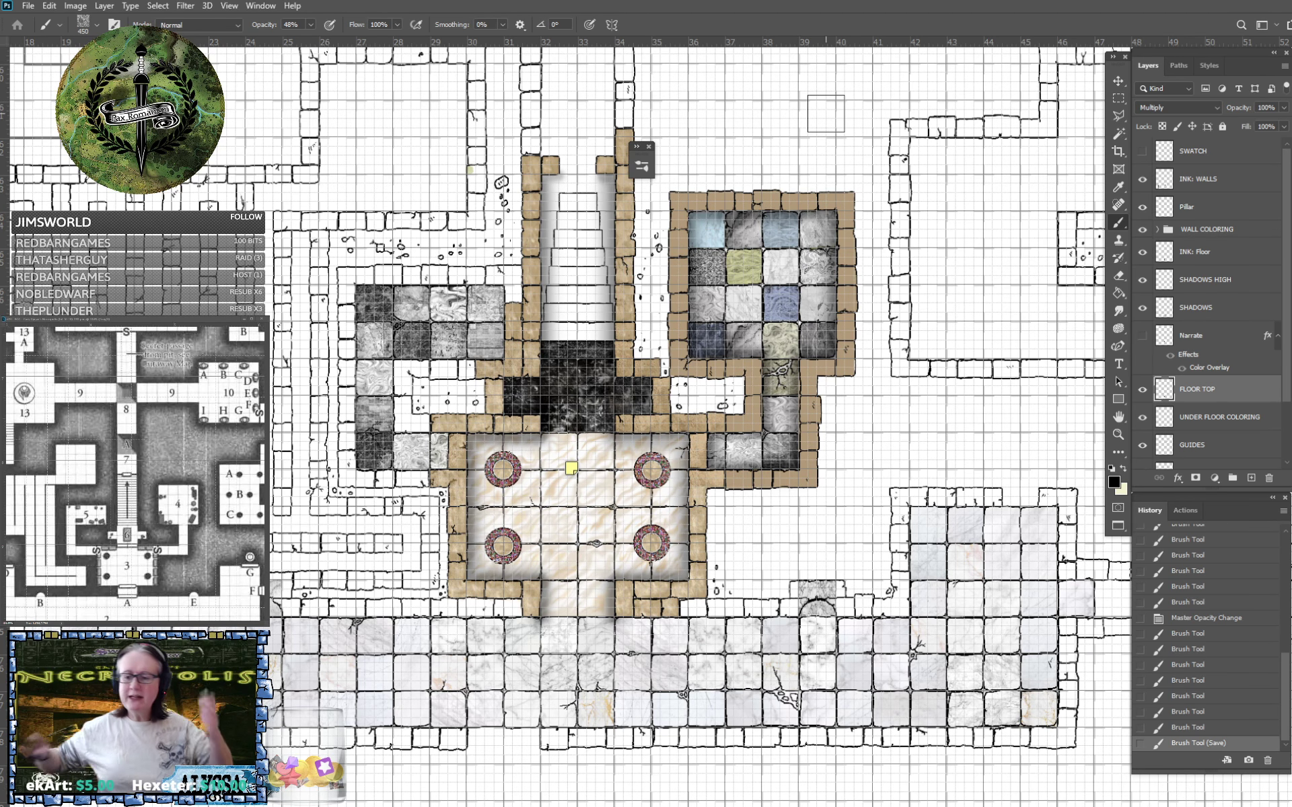
scroll(826, 113, up, 6)
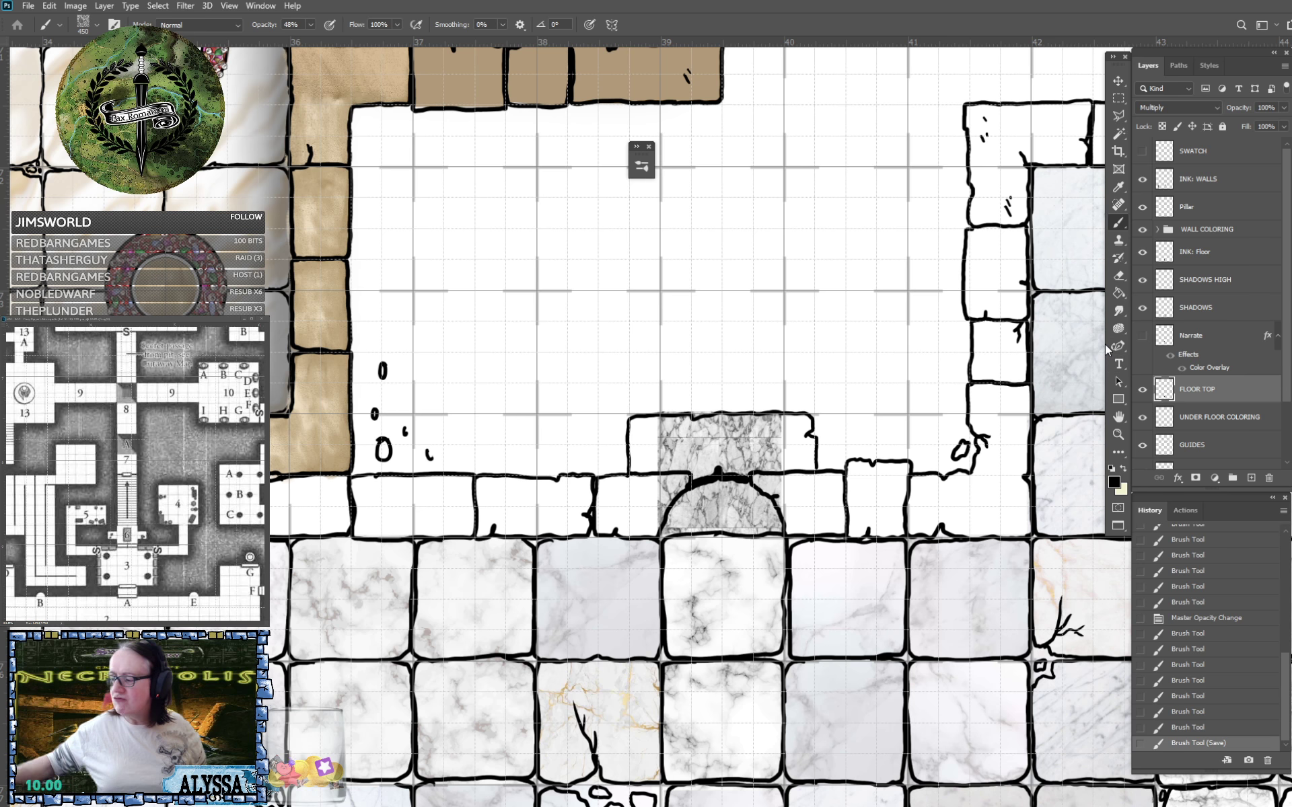
scroll(844, 516, up, 4)
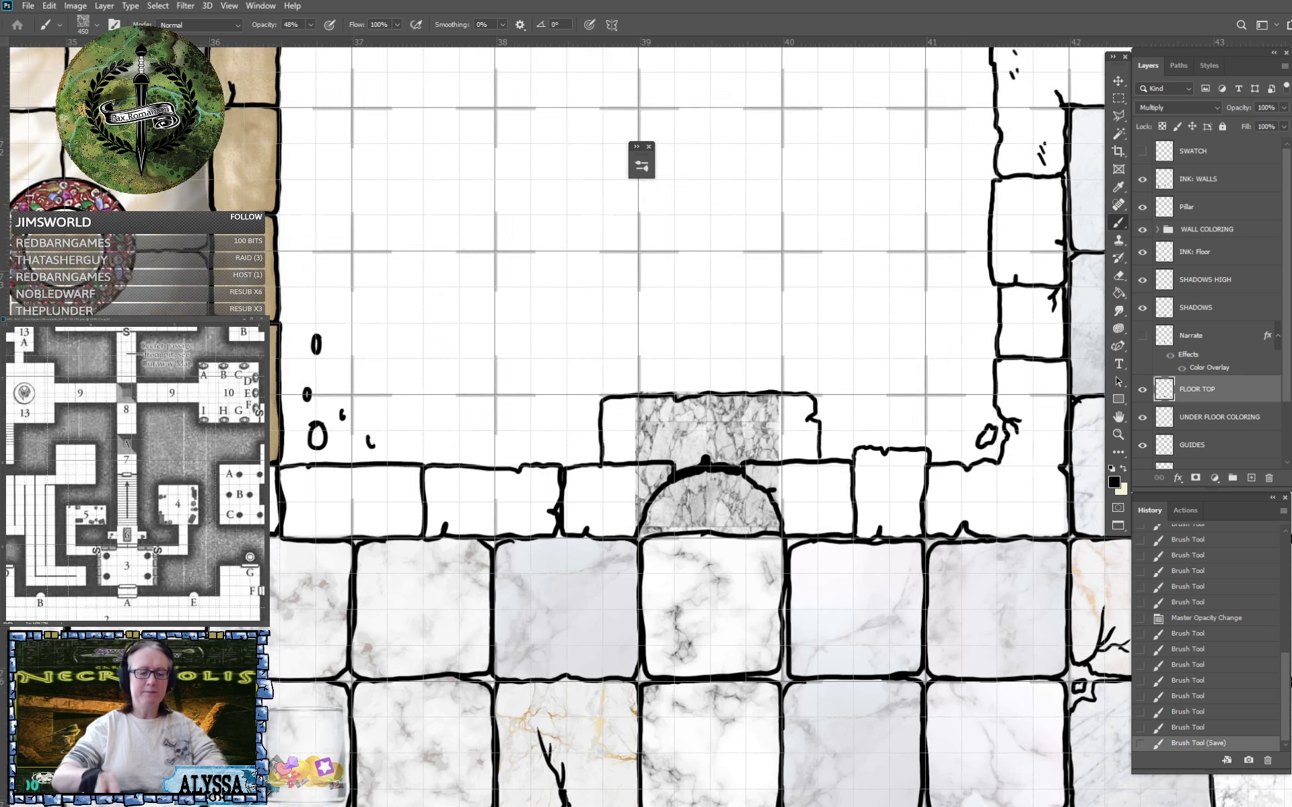
mouse_move(554, 488)
mouse_down()
mouse_move(553, 510)
mouse_move(568, 475)
mouse_move(572, 485)
mouse_move(563, 360)
mouse_move(615, 447)
mouse_move(693, 431)
mouse_move(727, 452)
mouse_move(757, 511)
mouse_move(717, 470)
mouse_move(727, 431)
mouse_move(740, 464)
mouse_up()
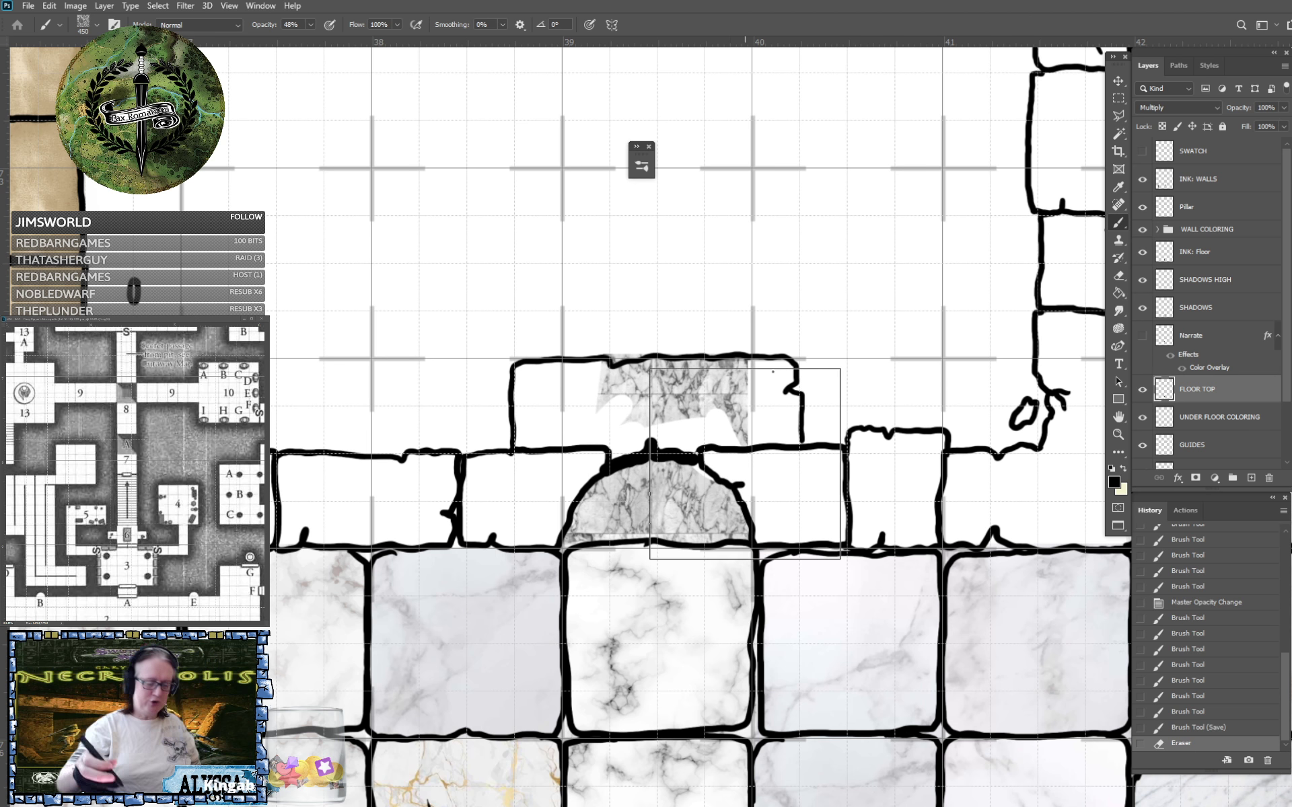
key(ctrl+z)
mouse_move(580, 474)
mouse_down()
mouse_move(557, 518)
mouse_move(583, 472)
mouse_move(577, 484)
mouse_move(630, 446)
mouse_move(691, 443)
mouse_move(749, 482)
mouse_move(763, 518)
mouse_move(669, 432)
mouse_move(747, 452)
mouse_move(734, 424)
mouse_move(753, 400)
mouse_move(703, 366)
mouse_move(666, 419)
mouse_move(690, 377)
mouse_move(668, 401)
mouse_move(669, 361)
mouse_move(650, 429)
mouse_move(646, 390)
mouse_move(617, 391)
mouse_move(579, 362)
mouse_move(551, 451)
mouse_move(562, 431)
mouse_move(576, 463)
mouse_move(587, 407)
mouse_move(633, 430)
mouse_move(636, 369)
mouse_move(734, 423)
mouse_move(686, 426)
mouse_move(777, 503)
mouse_up()
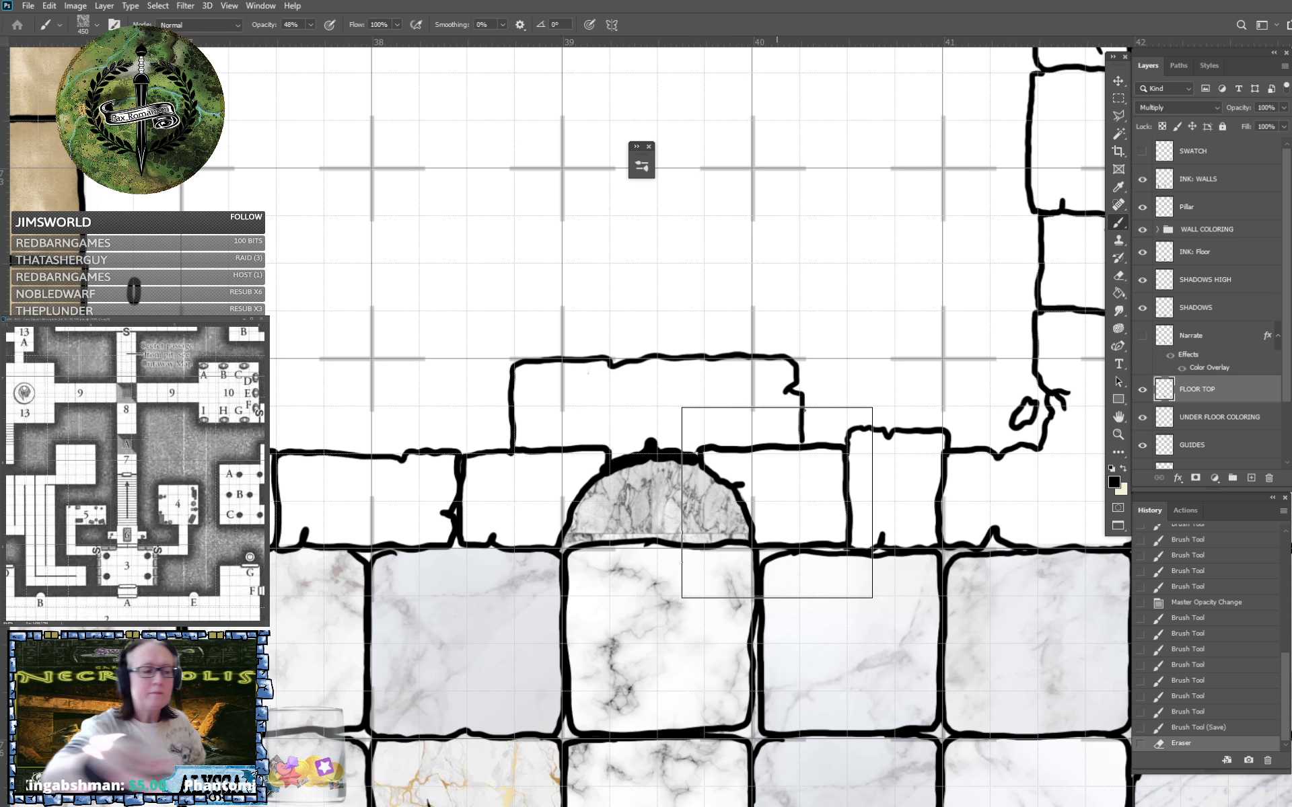
Switch the brush to a plain round tip at 100% opacity and set its size to 70 px.
click(97, 25)
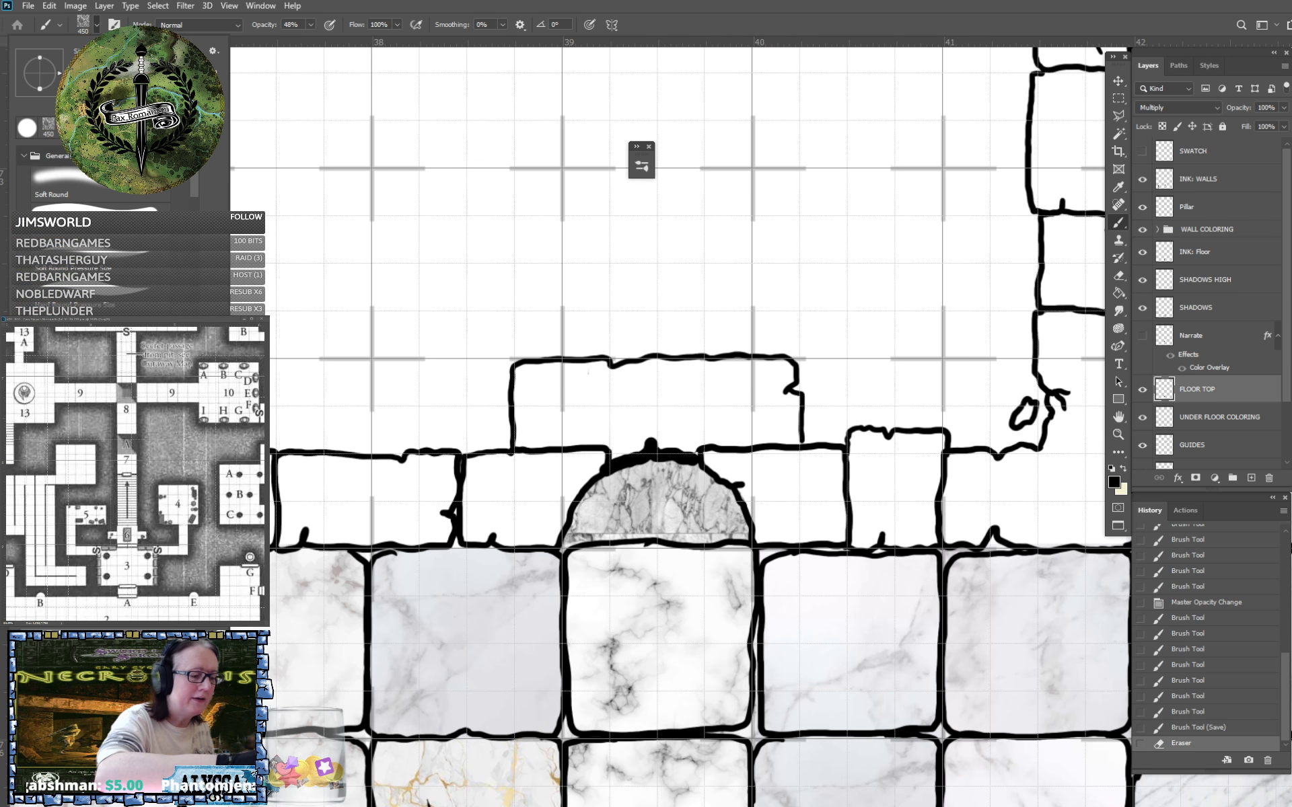
click(70, 128)
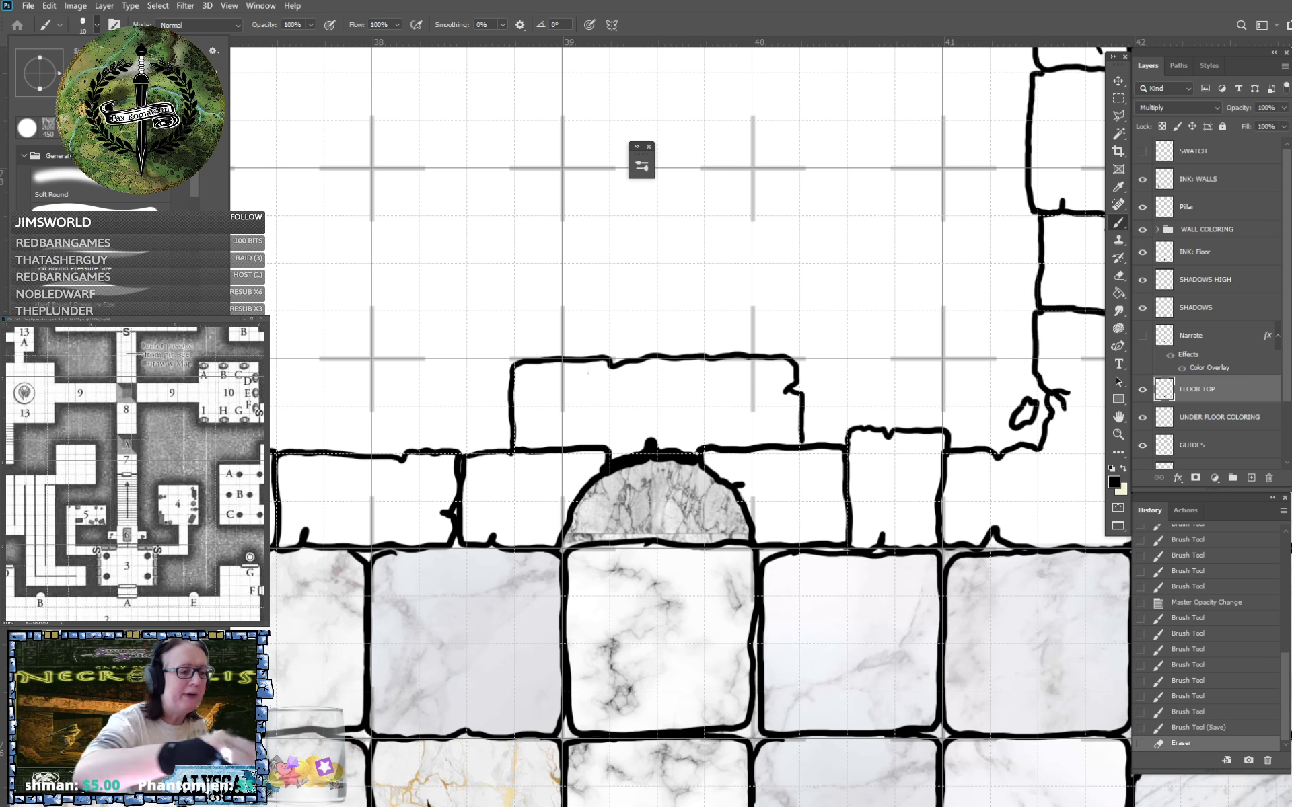
key(Return)
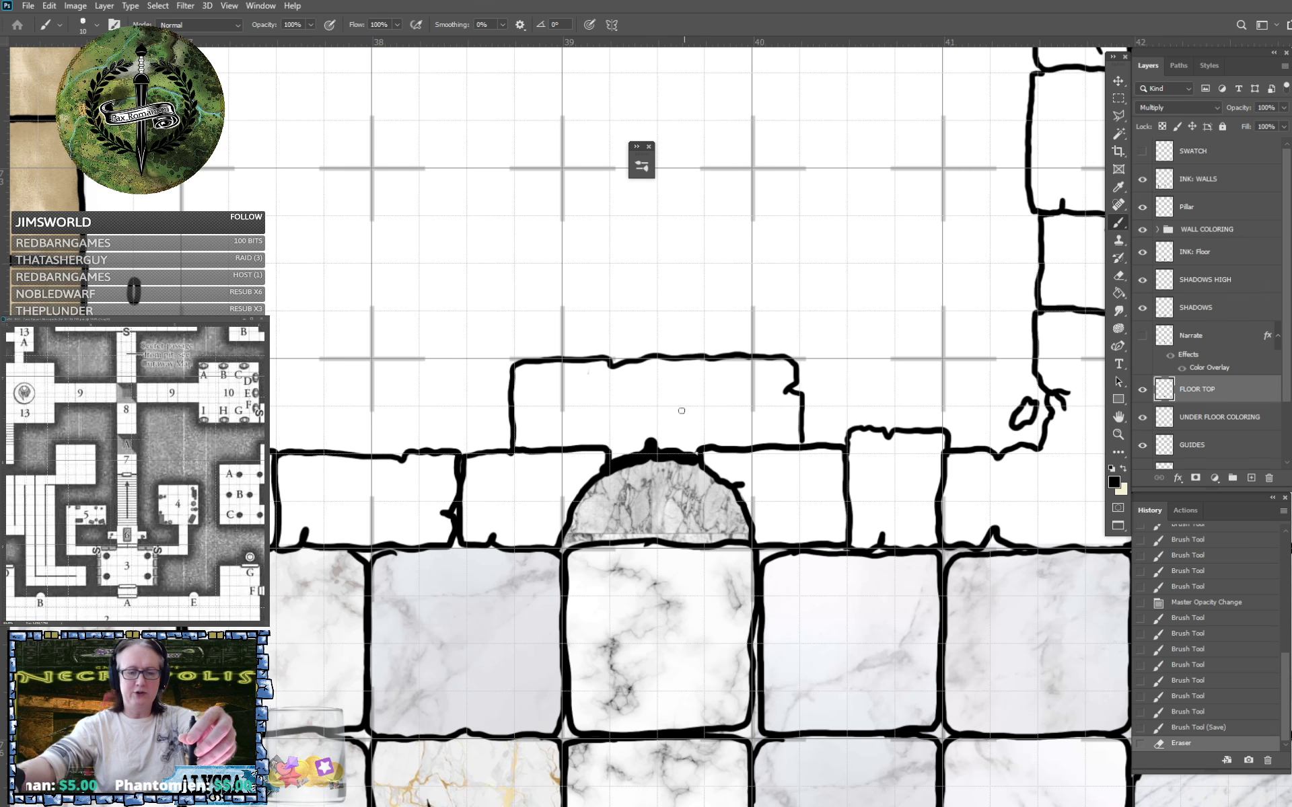
key(bracketright)
key(bracketright)
key(bracketright)
key(bracketright)
key(bracketright)
key(bracketright)
key(bracketright)
key(bracketright)
key(bracketright)
key(bracketright)
key(bracketleft)
key(bracketleft)
key(bracketleft)
key(bracketleft)
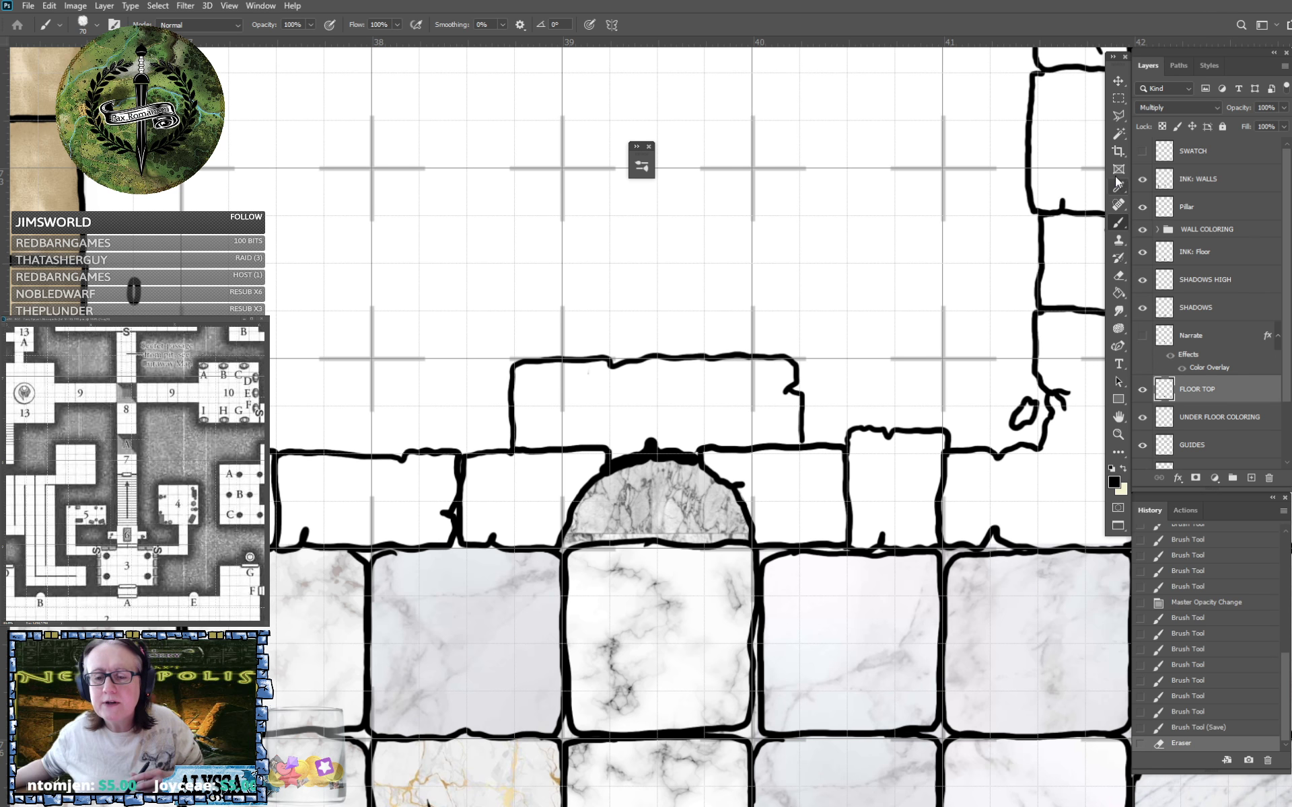
Clone Stamp sampled grey marble over the lower-left part of the eastern arched doorway on the FLOOR TOP layer.
click(1119, 206)
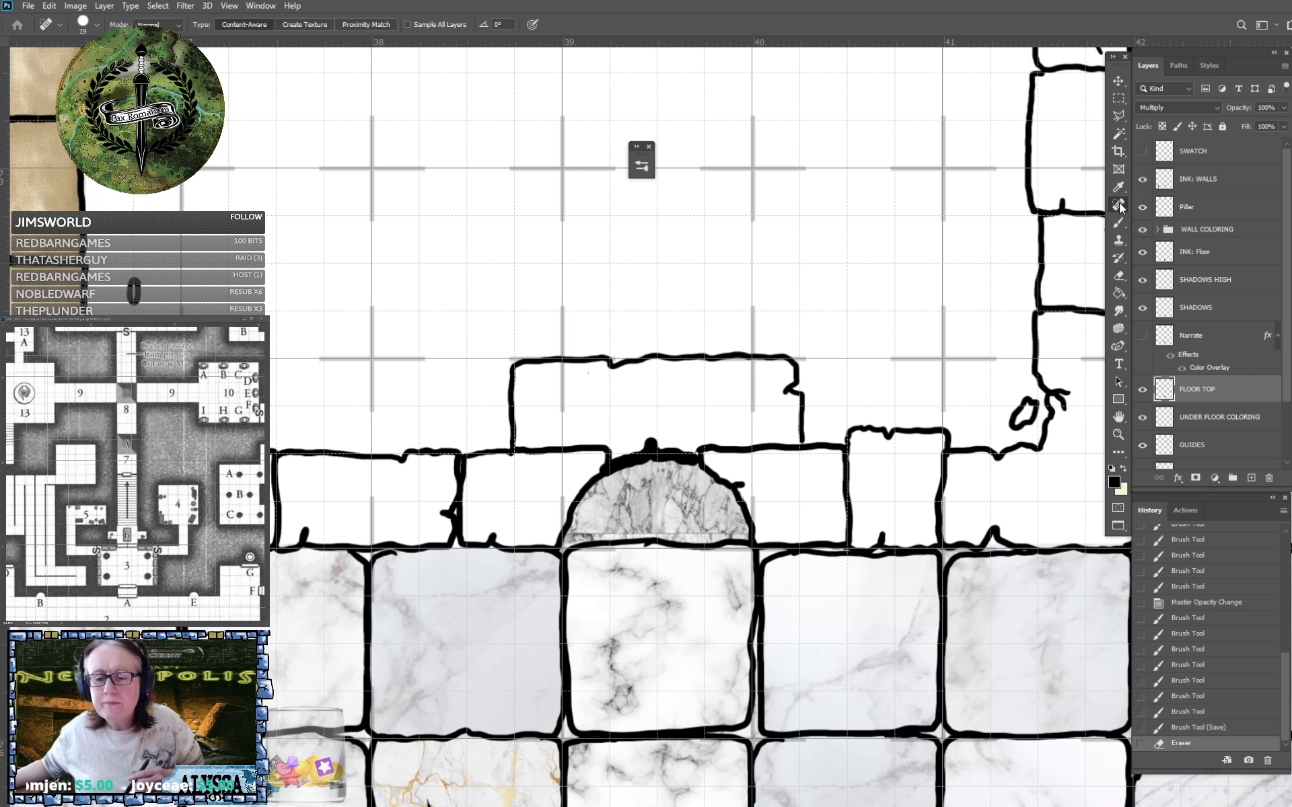
click(1120, 194)
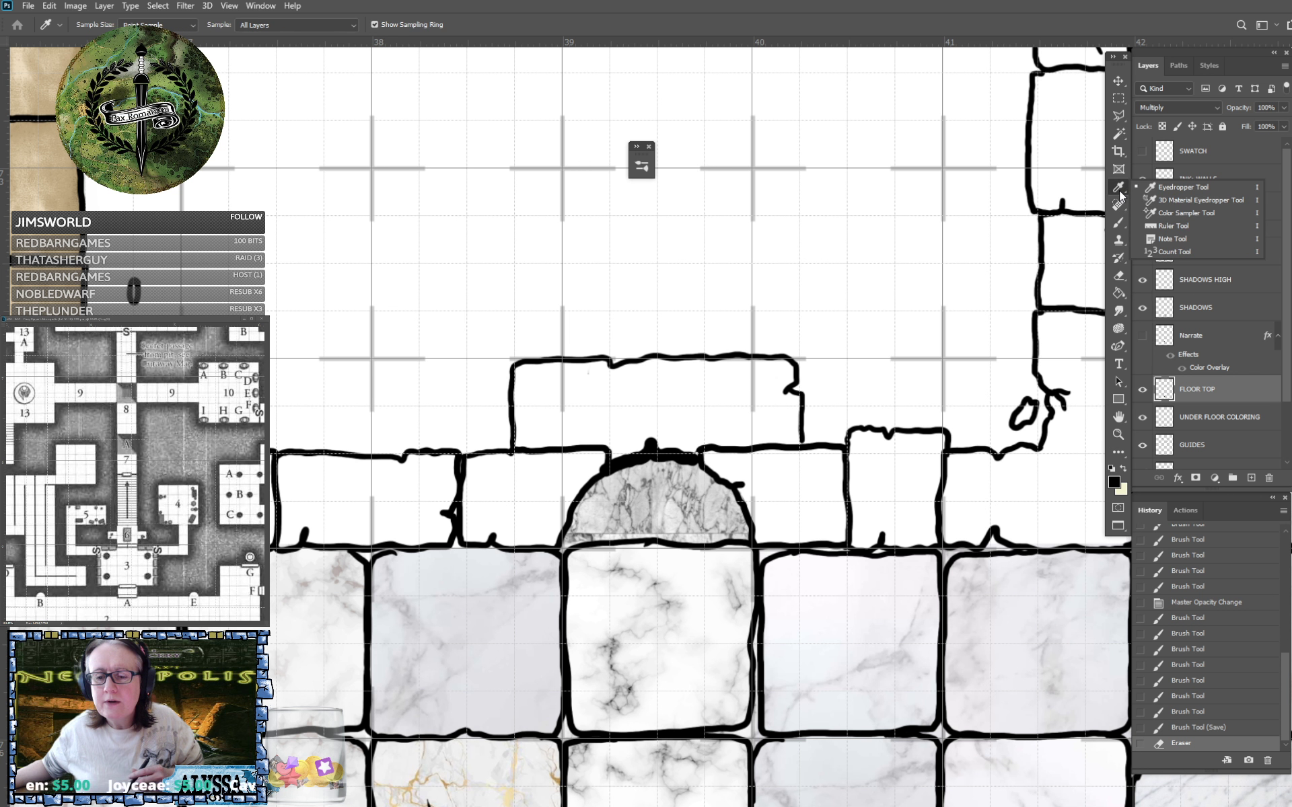
click(1119, 242)
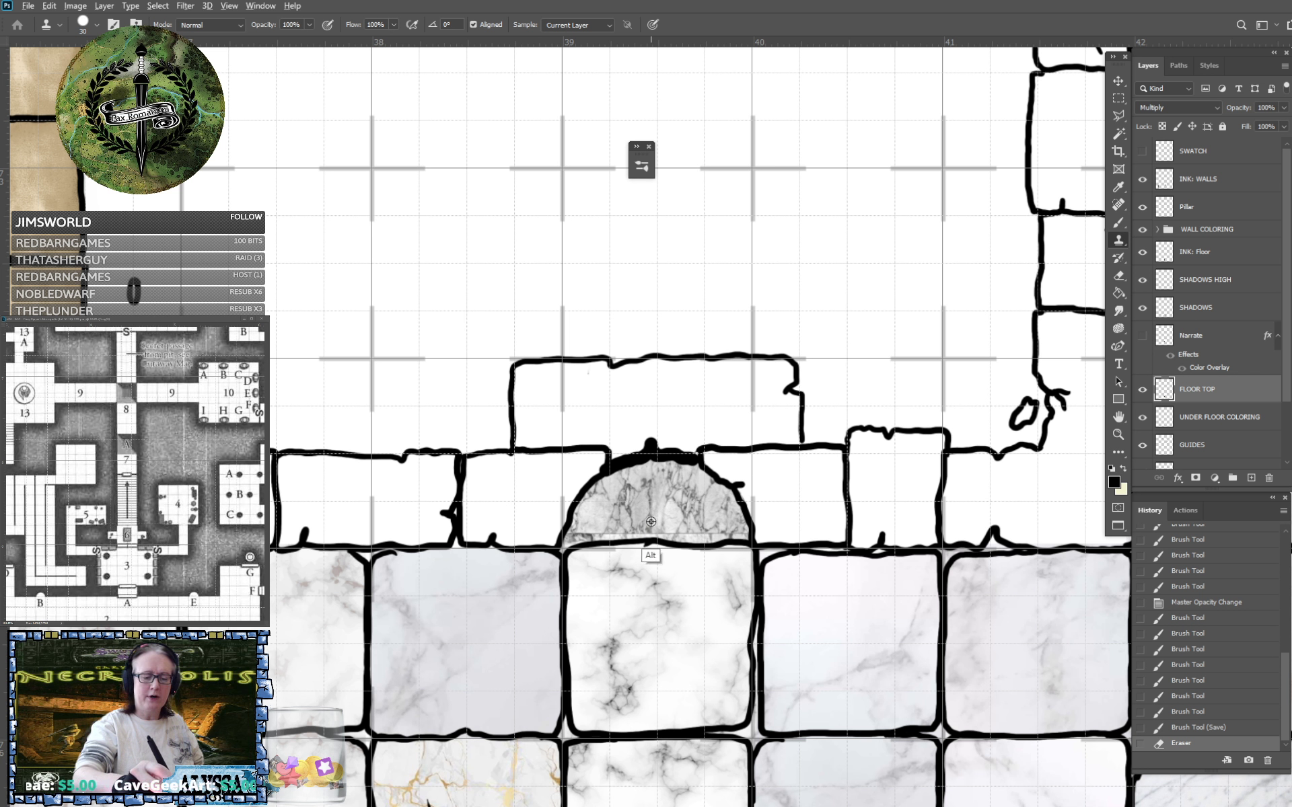
mouse_move(571, 547)
mouse_down()
mouse_move(743, 535)
mouse_move(656, 530)
mouse_move(672, 524)
mouse_move(656, 523)
mouse_move(667, 505)
mouse_move(643, 527)
mouse_move(582, 531)
mouse_up()
alt+click(591, 515)
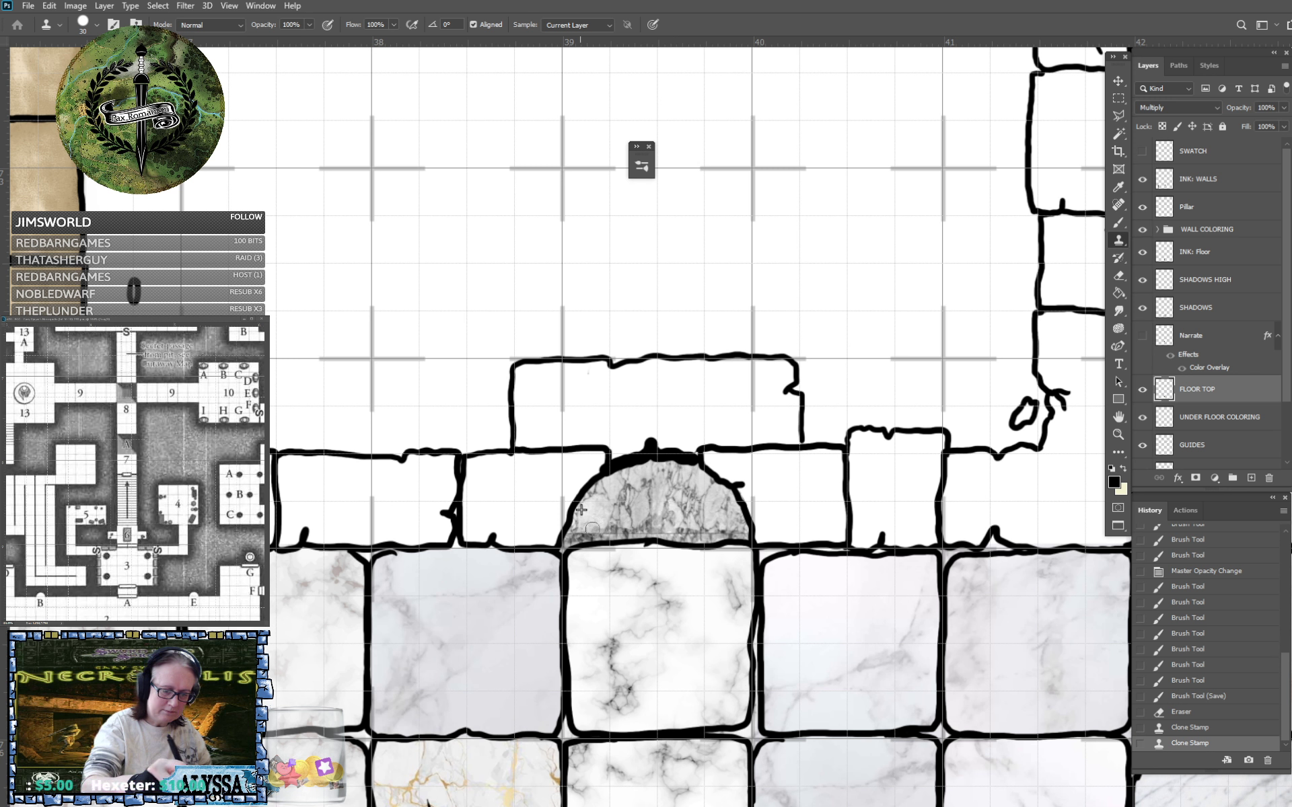
Examine the textured floors of the corridor, the pillared chamber and the surrounding rooms.
scroll(714, 516, down, 3)
scroll(714, 516, up, 1)
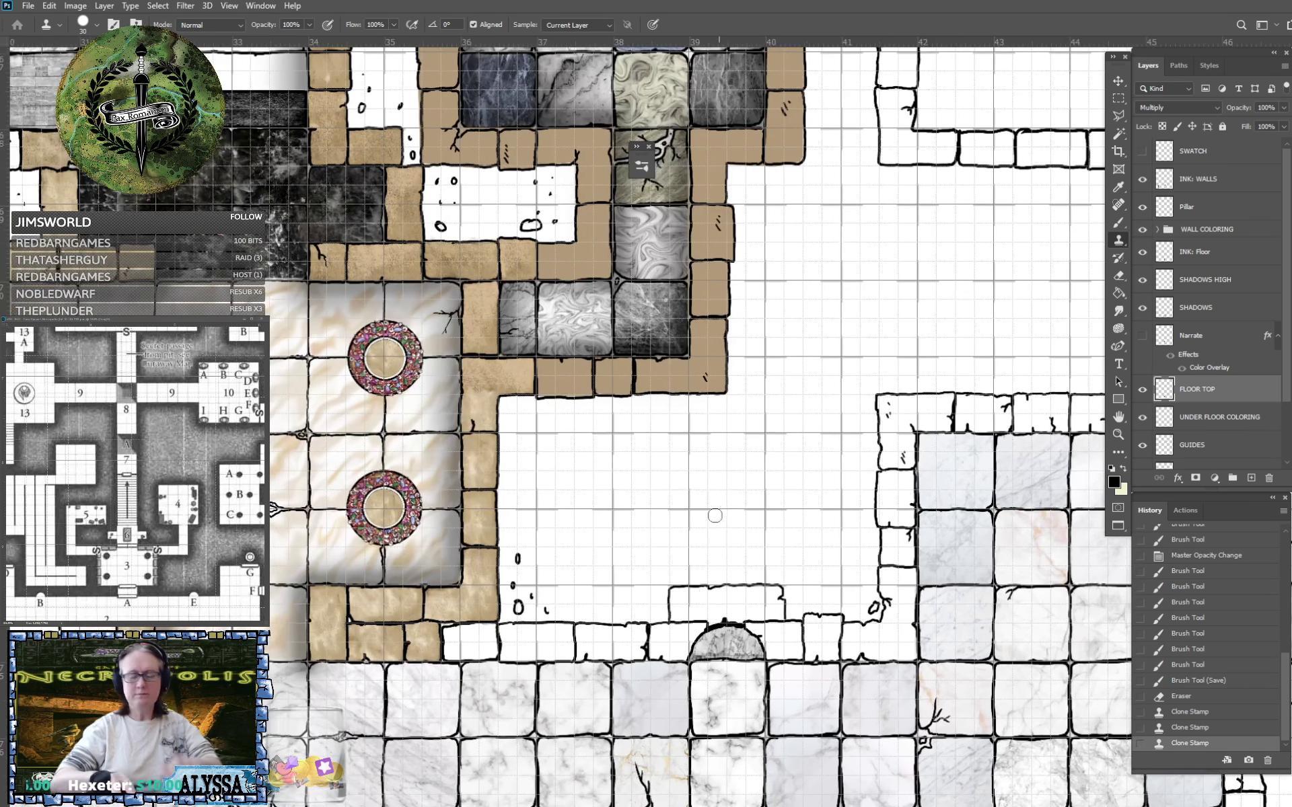
drag(715, 515, 829, 485)
scroll(830, 516, down, 3)
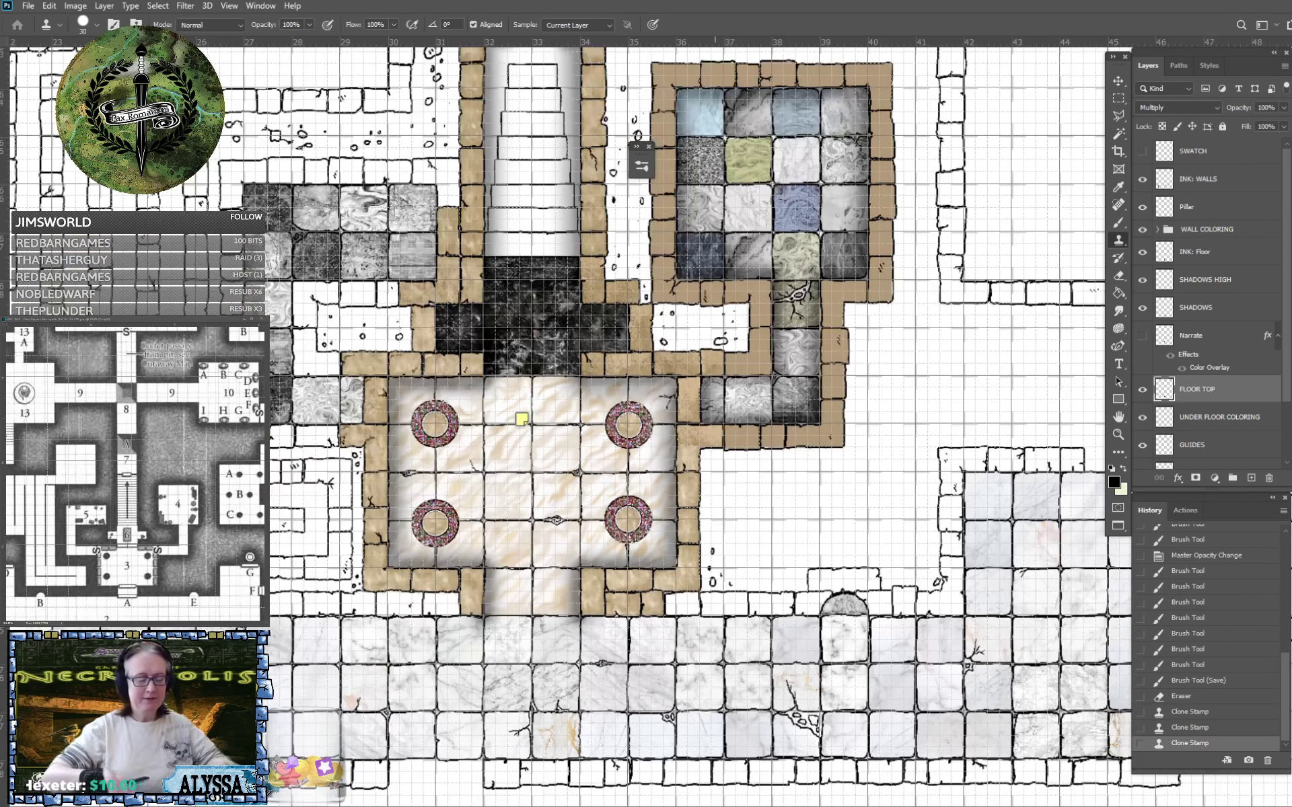
drag(715, 516, 819, 483)
scroll(819, 483, down, 3)
scroll(672, 539, up, 1)
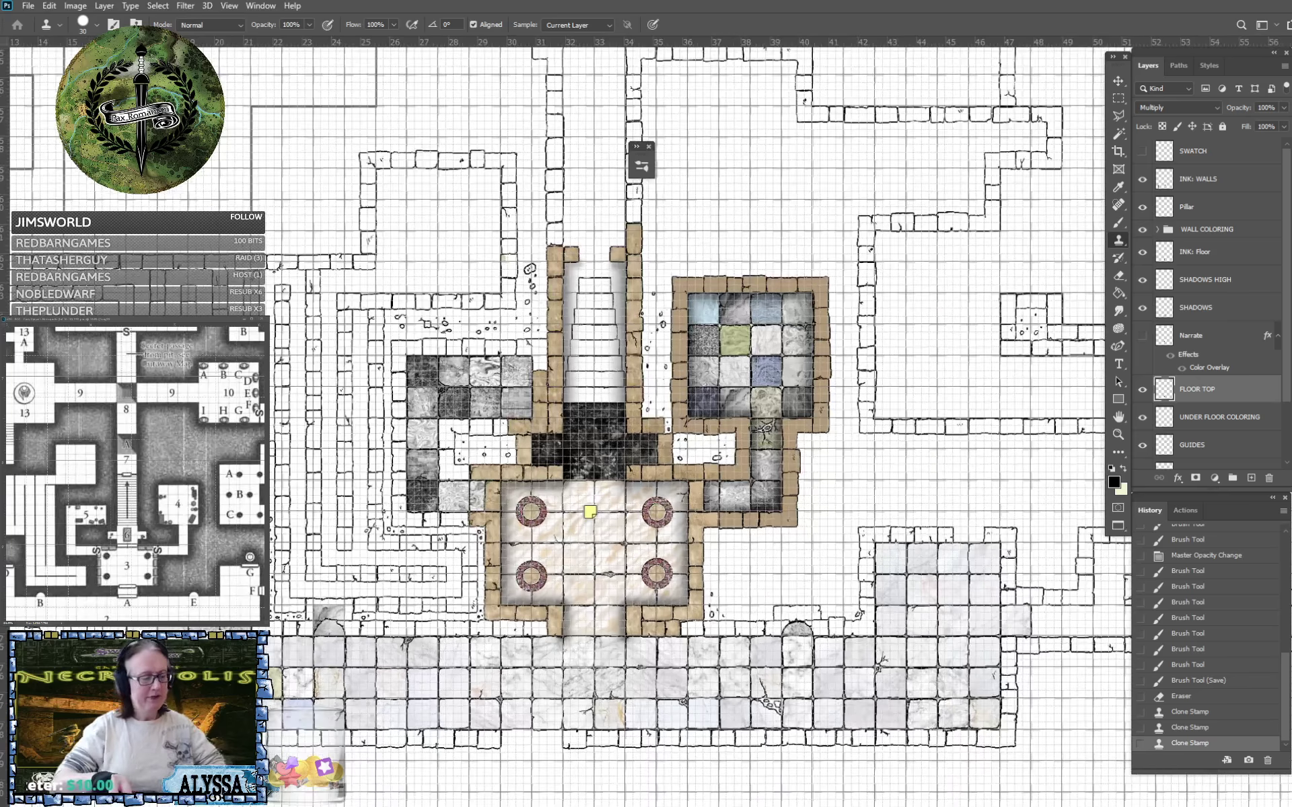
scroll(714, 558, up, 1)
scroll(491, 794, up, 1)
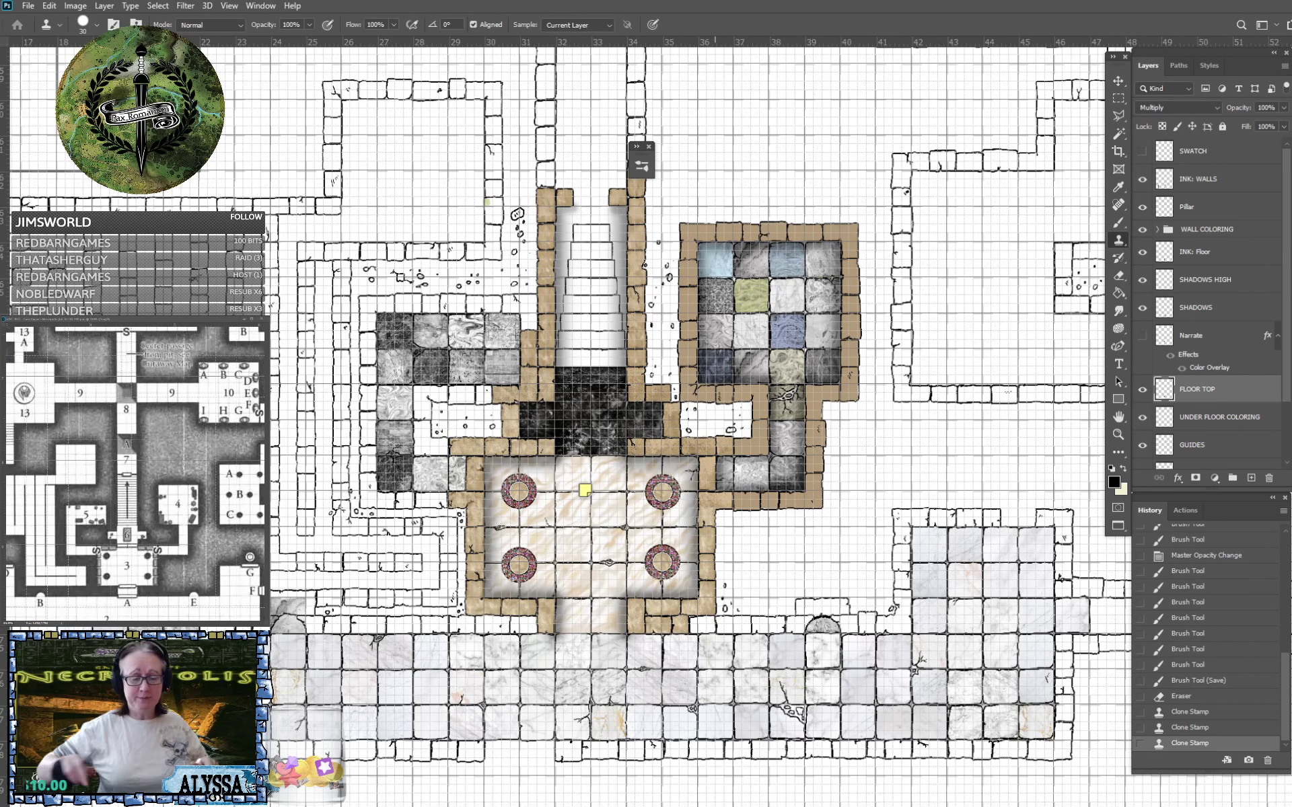
scroll(536, 645, up, 2)
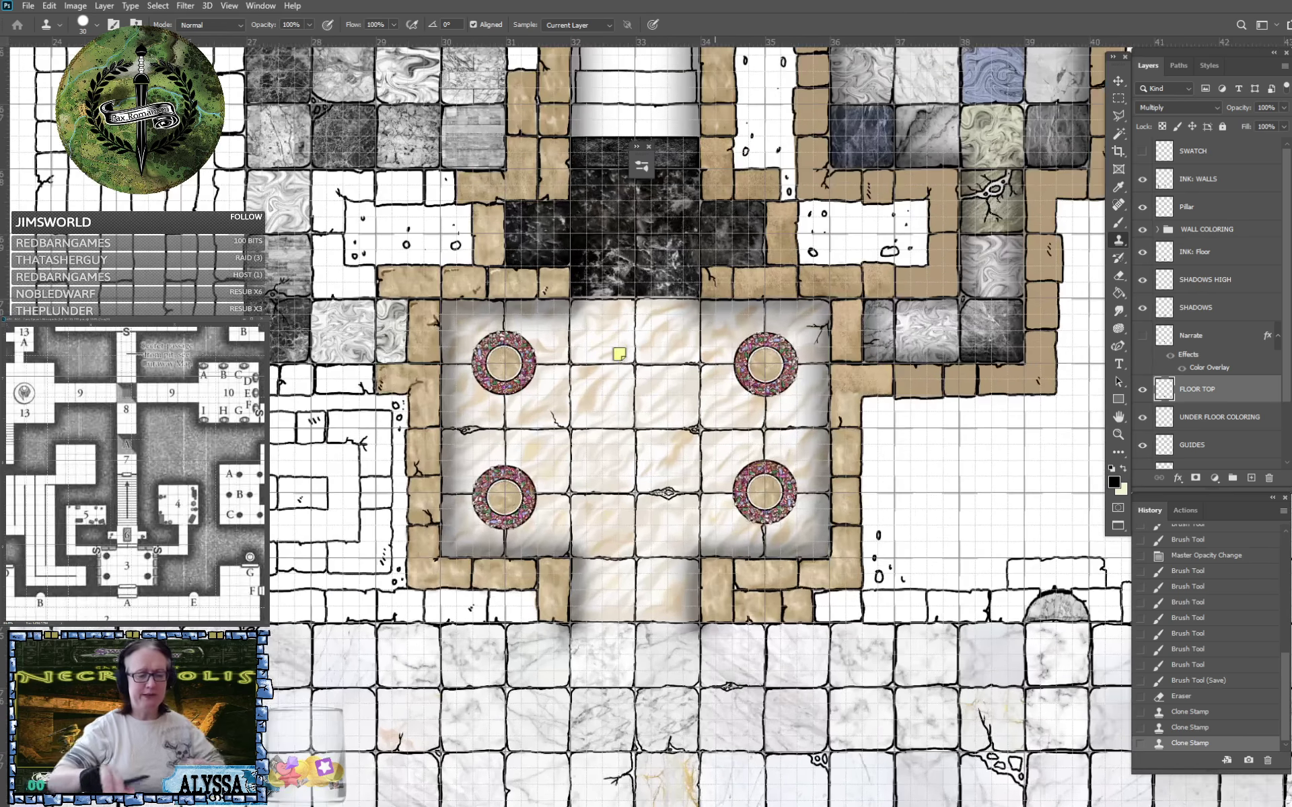
drag(672, 417, 664, 588)
drag(715, 471, 799, 391)
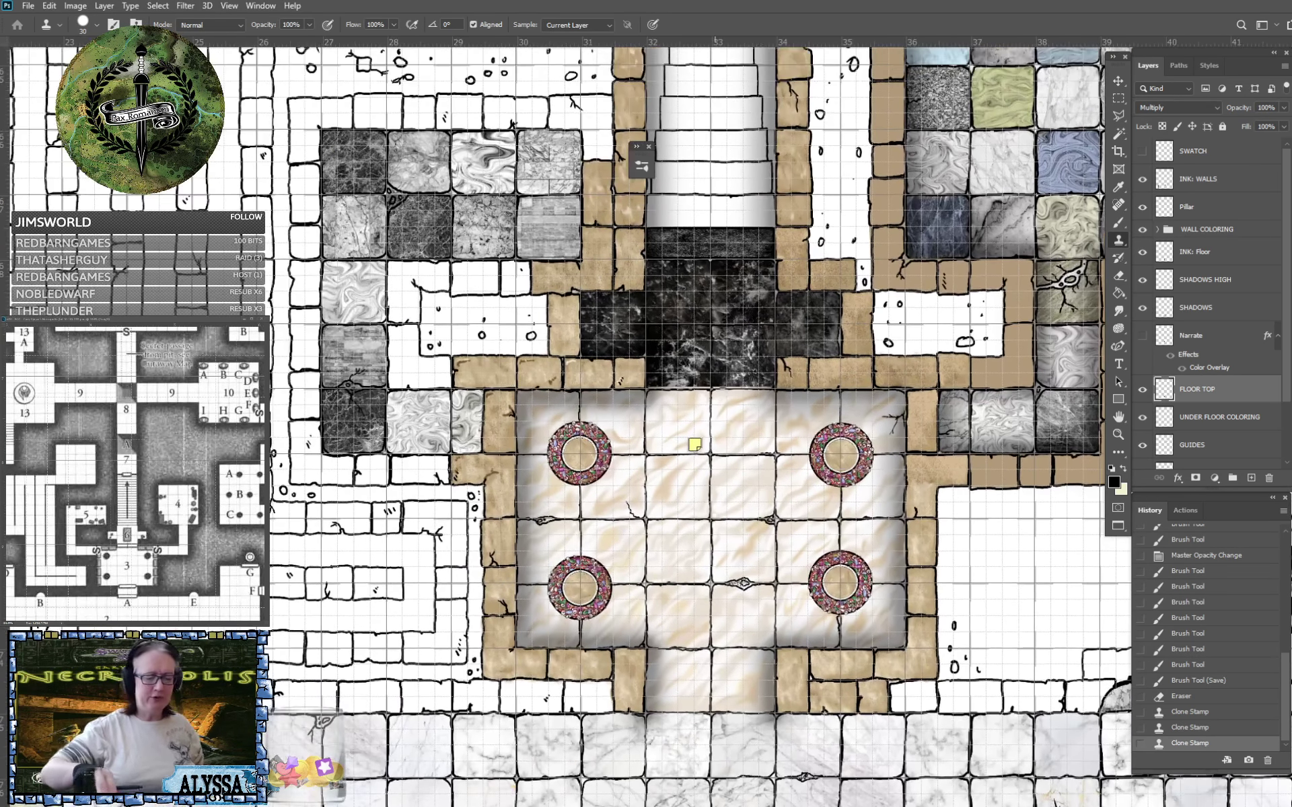
Erase the grey marble texture spilling above and beside the western arched doorway in the corridor's north wall.
drag(323, 512, 871, 473)
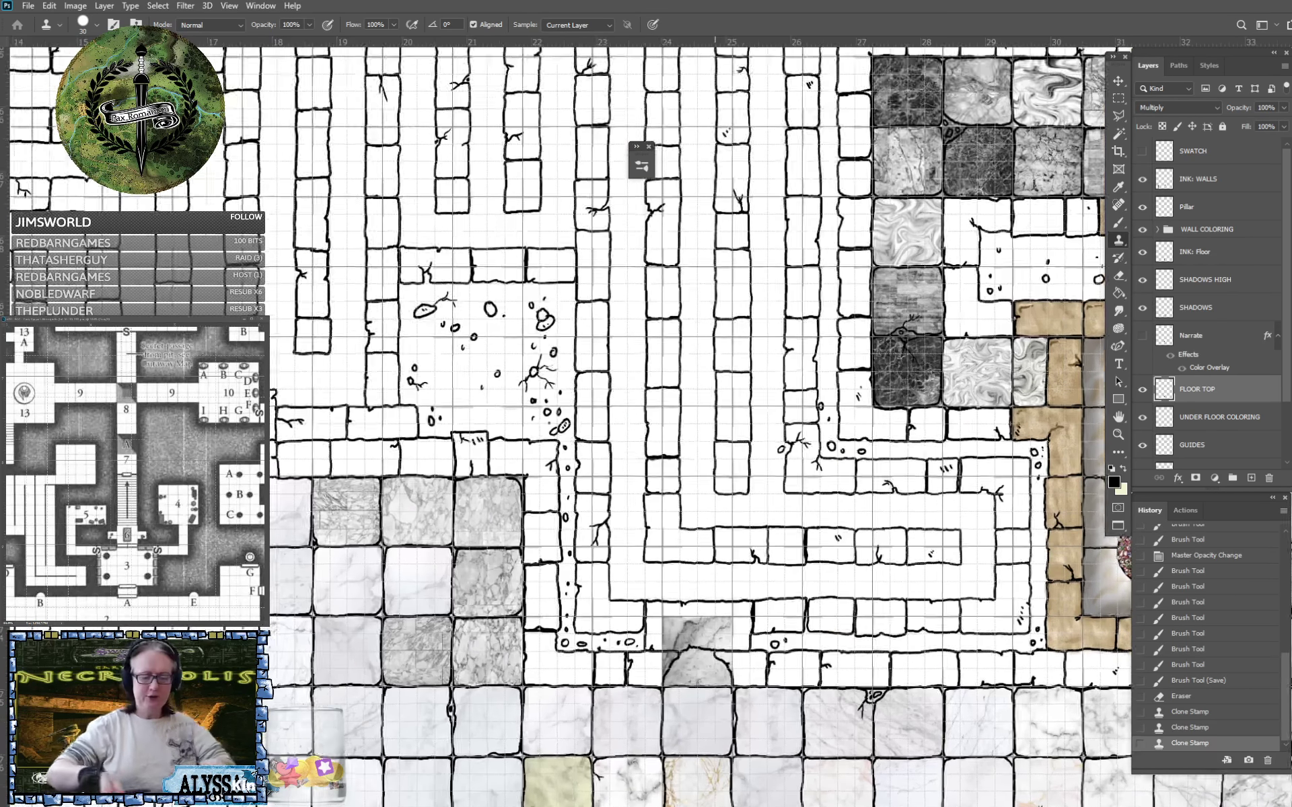
scroll(774, 727, up, 3)
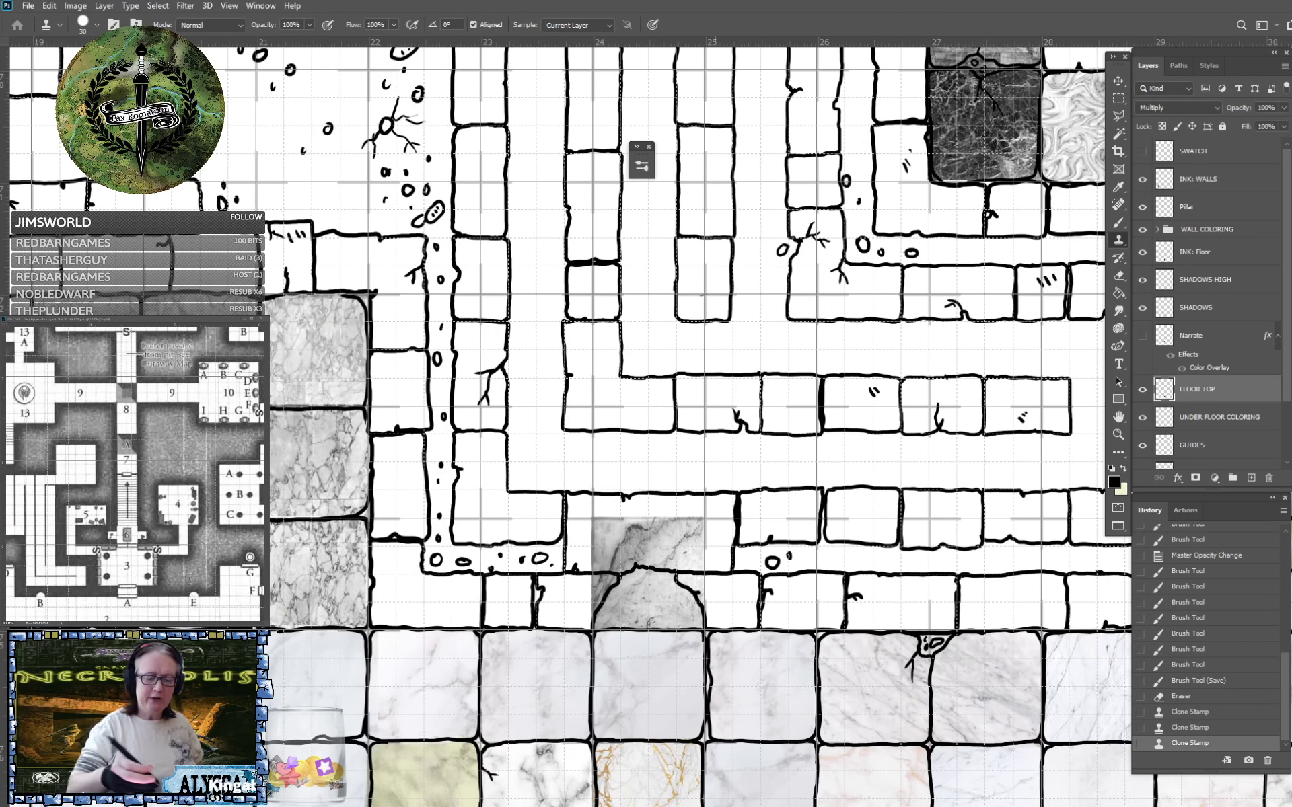
mouse_move(593, 573)
mouse_down()
mouse_move(588, 613)
mouse_move(628, 557)
mouse_move(605, 570)
mouse_move(621, 530)
mouse_move(599, 556)
mouse_move(592, 520)
mouse_move(614, 552)
mouse_move(646, 517)
mouse_move(642, 560)
mouse_up()
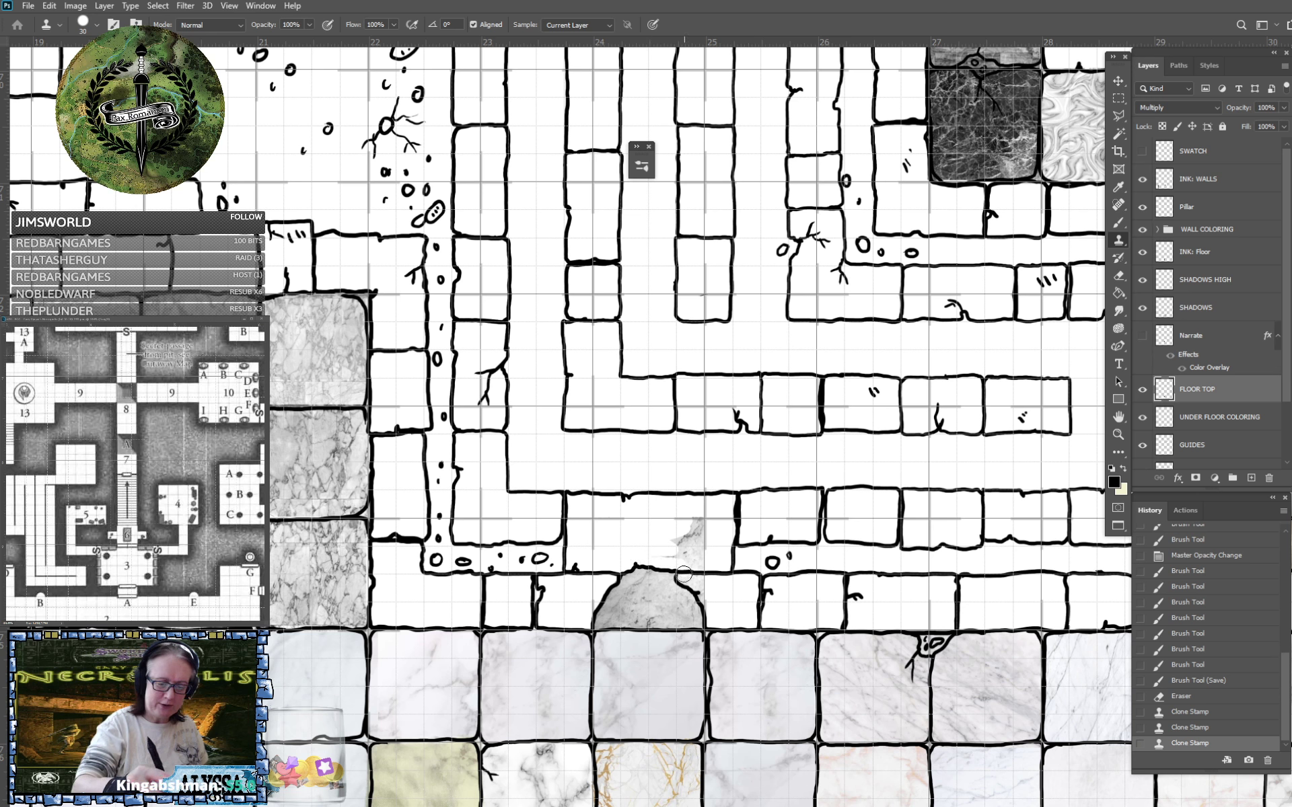
mouse_move(707, 603)
mouse_down()
mouse_move(684, 535)
mouse_move(674, 559)
mouse_move(669, 543)
mouse_move(702, 561)
mouse_move(712, 518)
mouse_up()
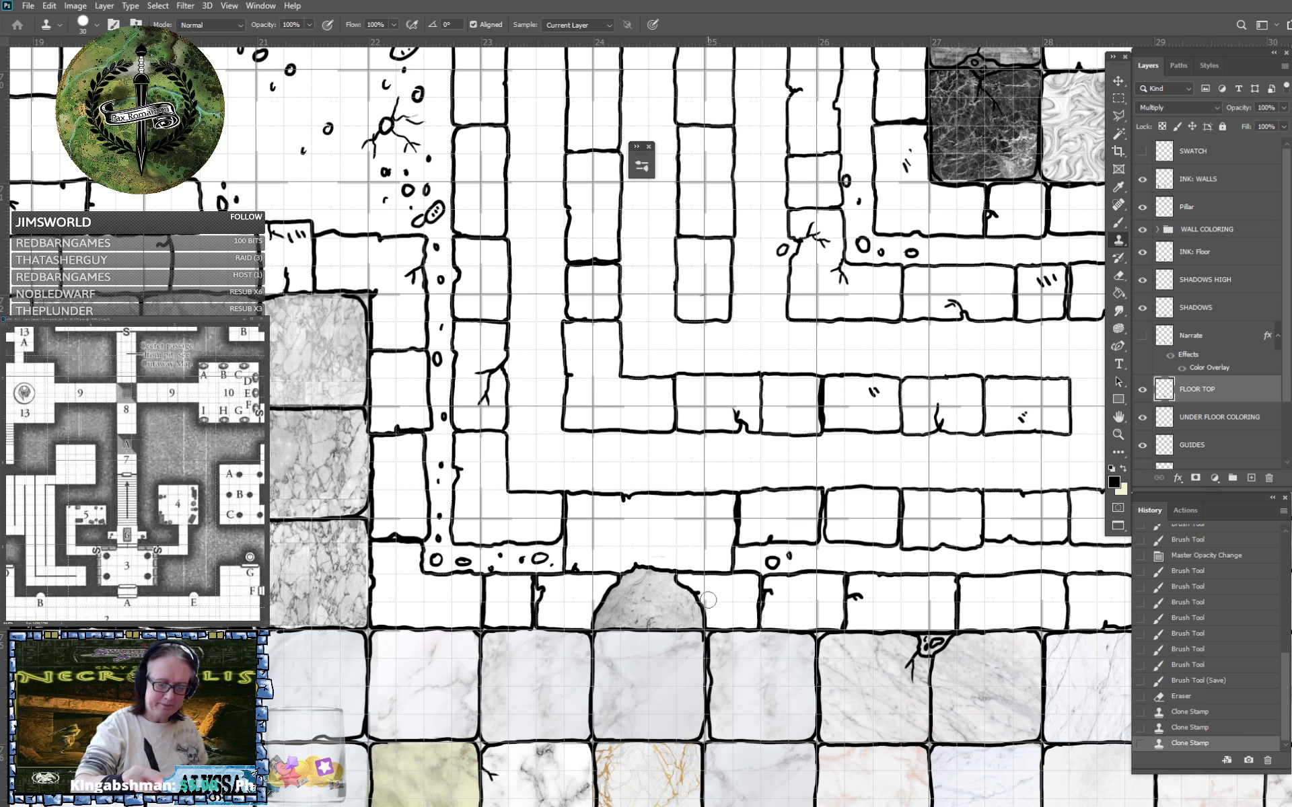
drag(737, 620, 733, 620)
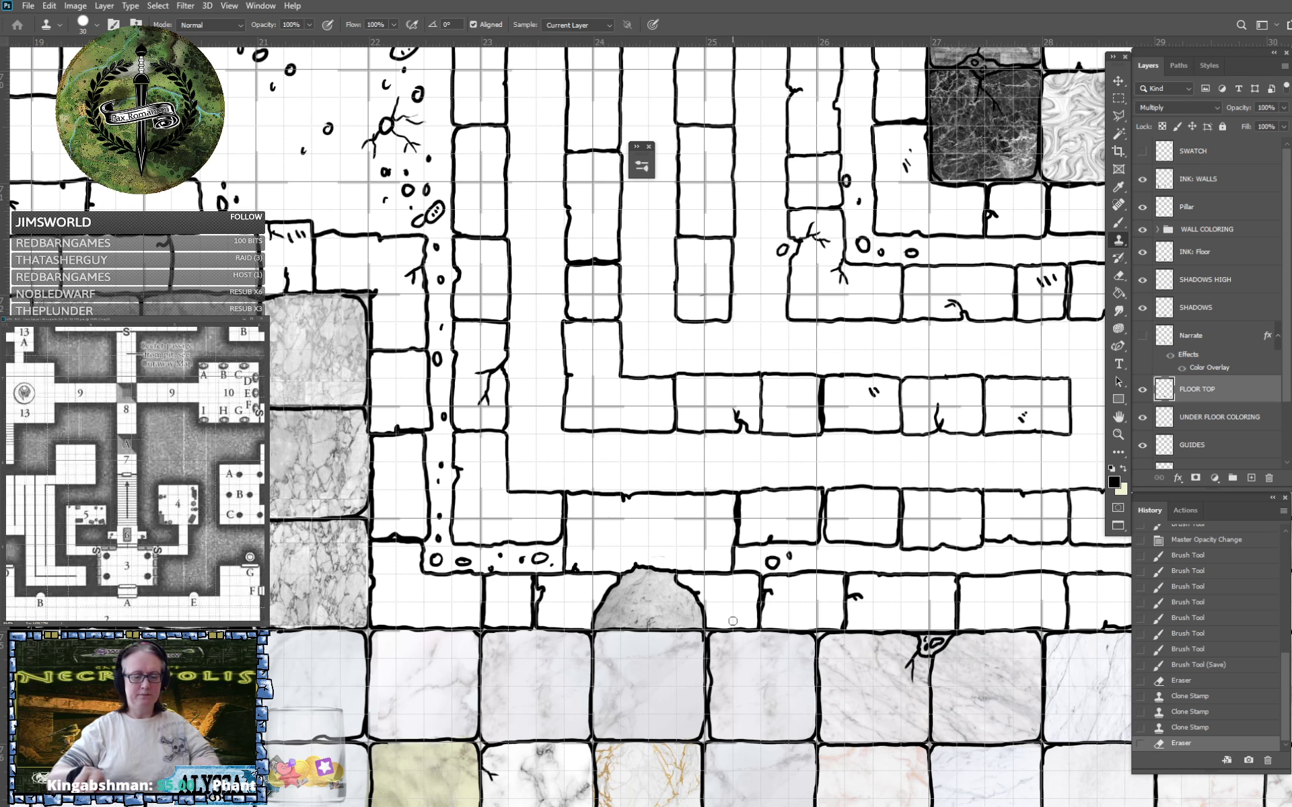
Review the cleaned western archway and the tiled corridor leading past the pillared chamber.
scroll(733, 621, down, 5)
scroll(732, 621, down, 3)
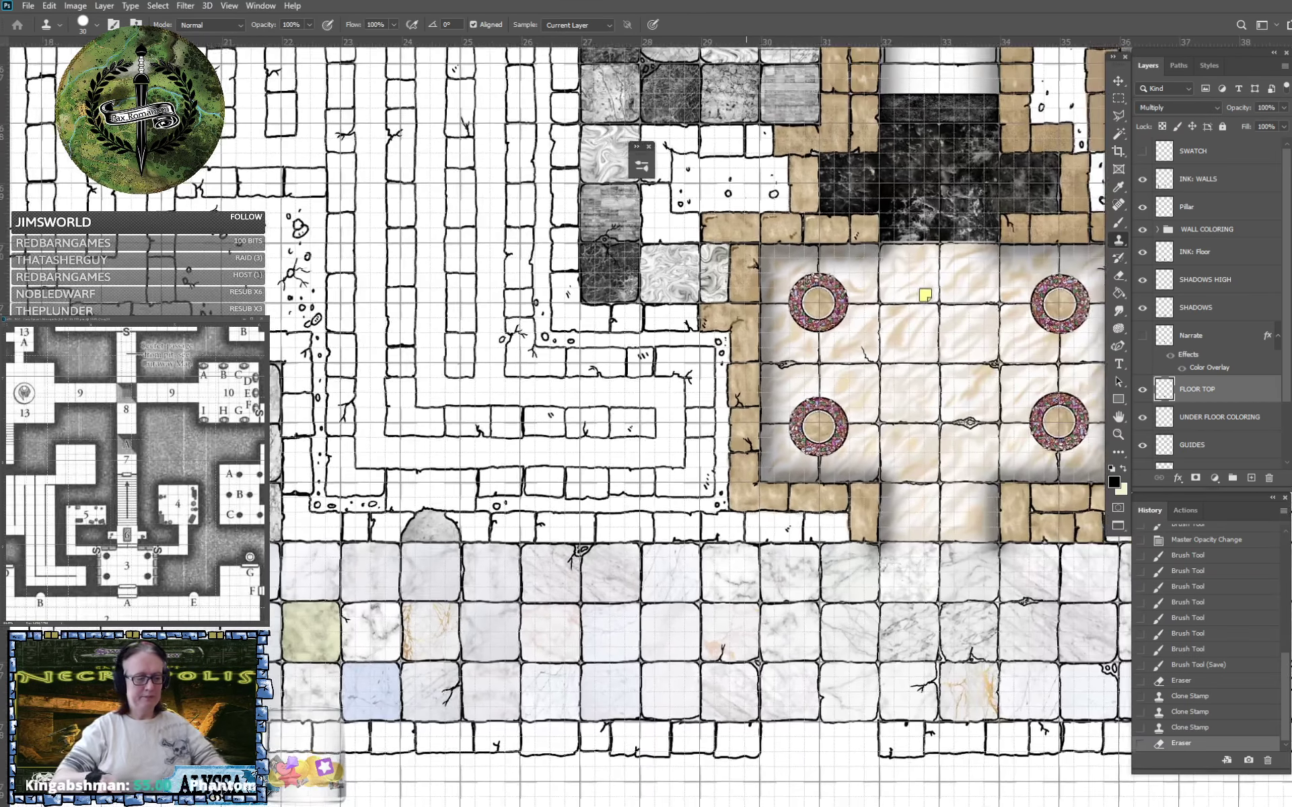
scroll(642, 606, up, 1)
drag(643, 605, 868, 560)
scroll(596, 619, up, 4)
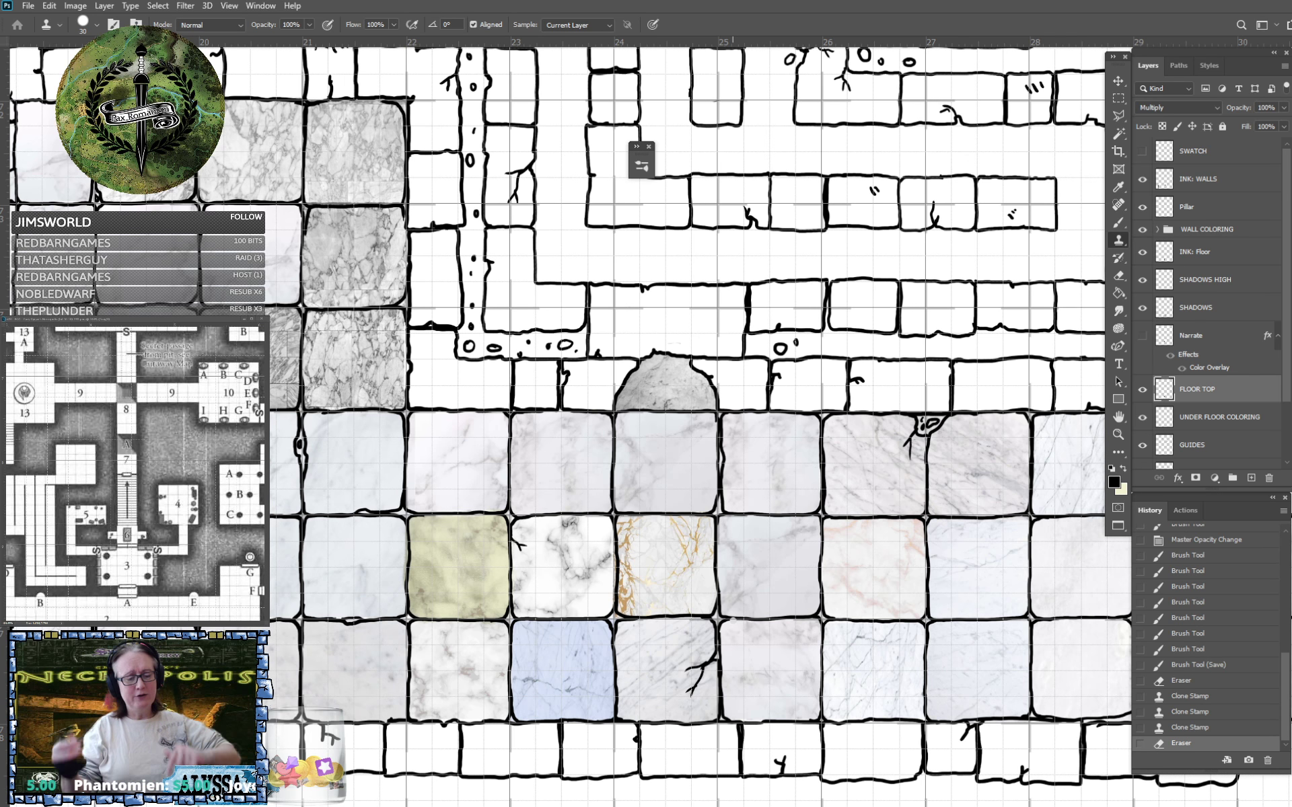
scroll(732, 620, down, 5)
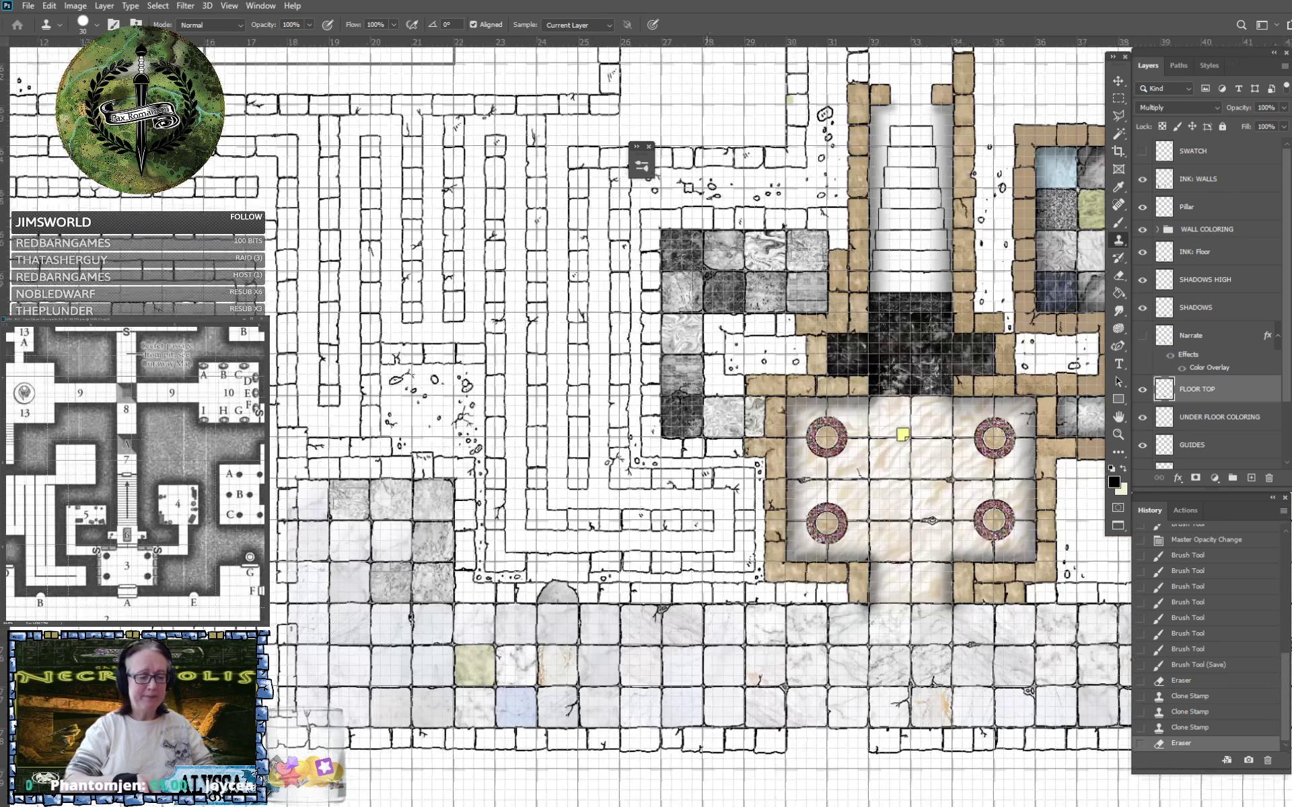
scroll(732, 620, up, 2)
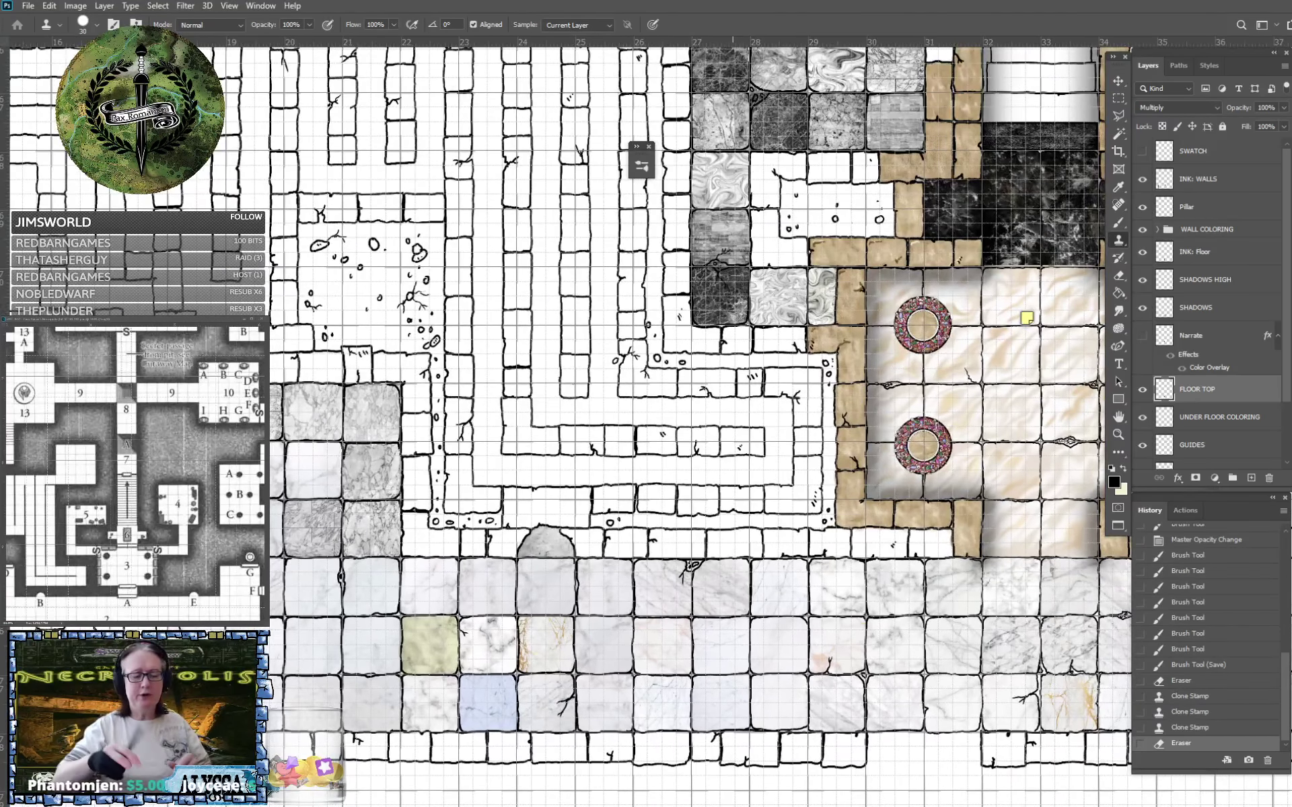
drag(733, 620, 278, 606)
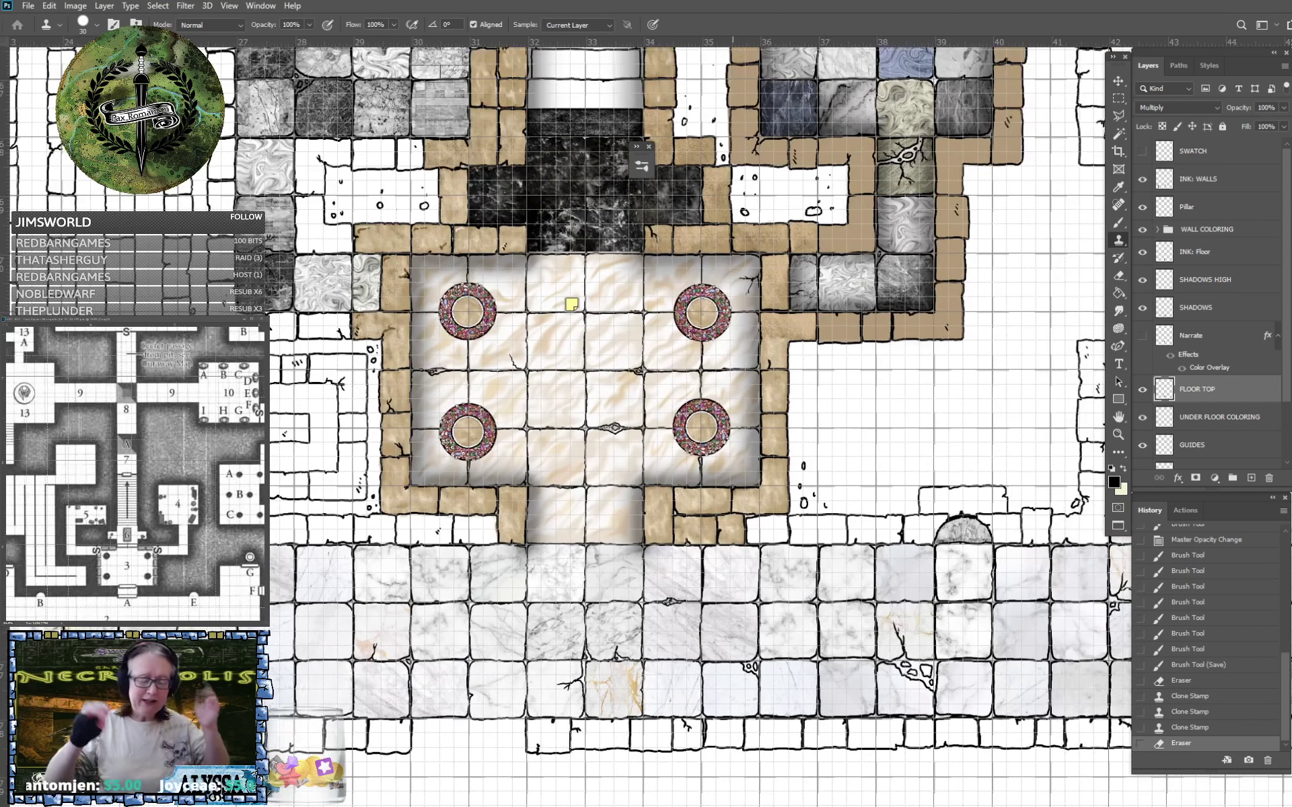
drag(733, 417, 480, 592)
drag(479, 471, 734, 299)
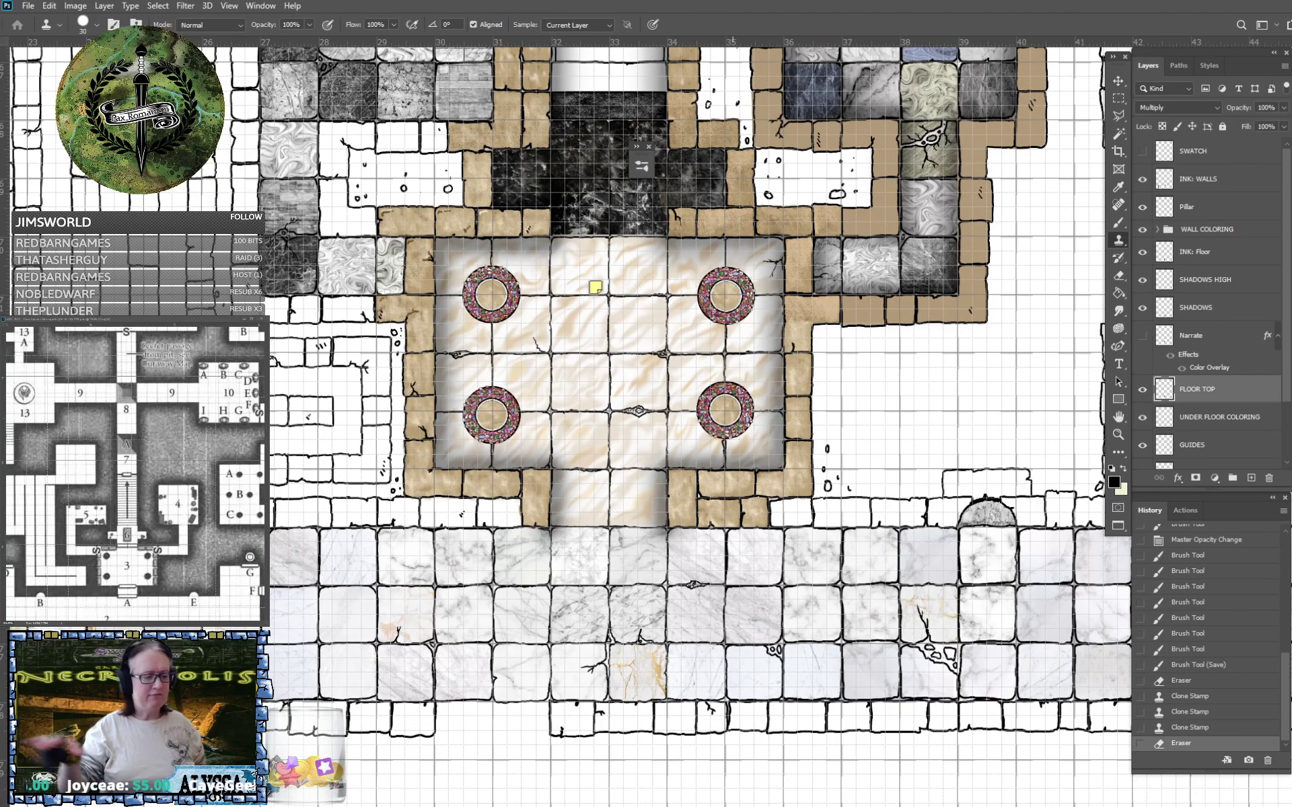
drag(732, 299, 741, 450)
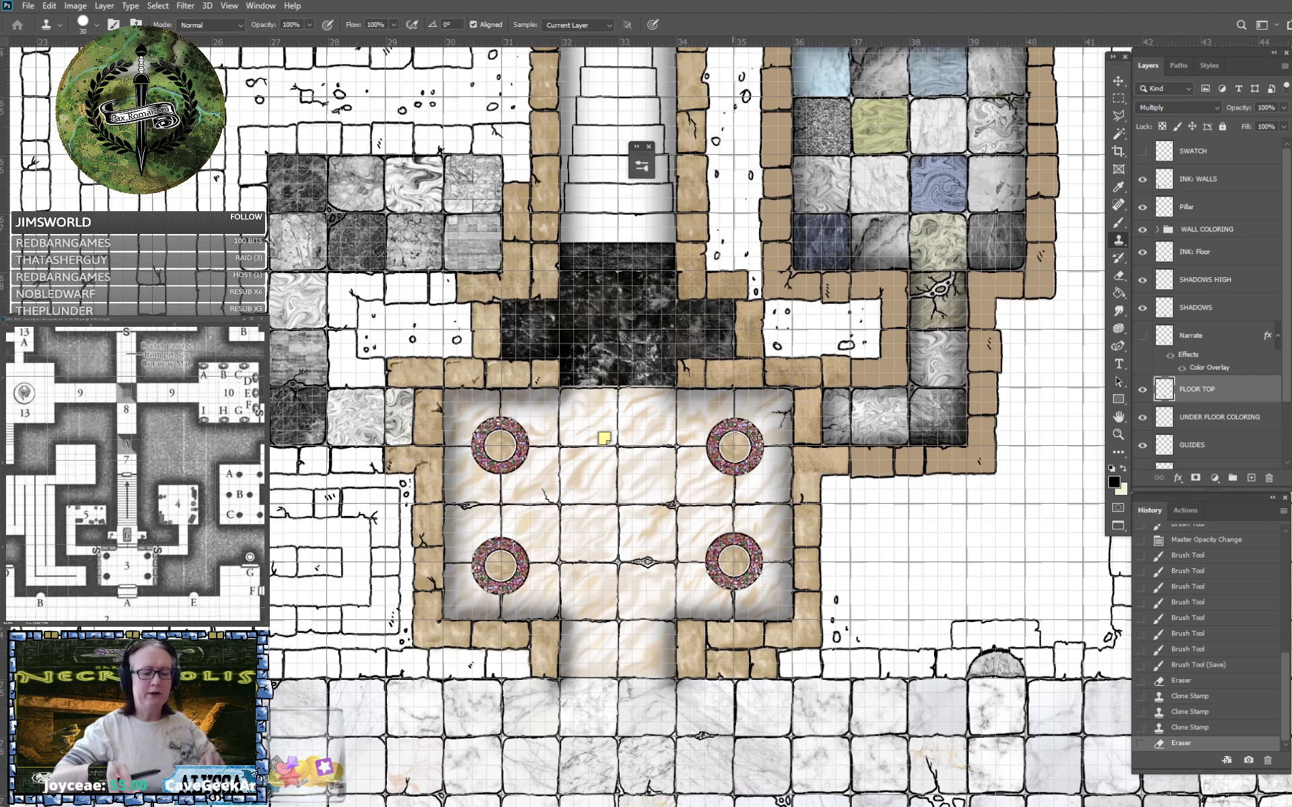
scroll(733, 444, up, 1)
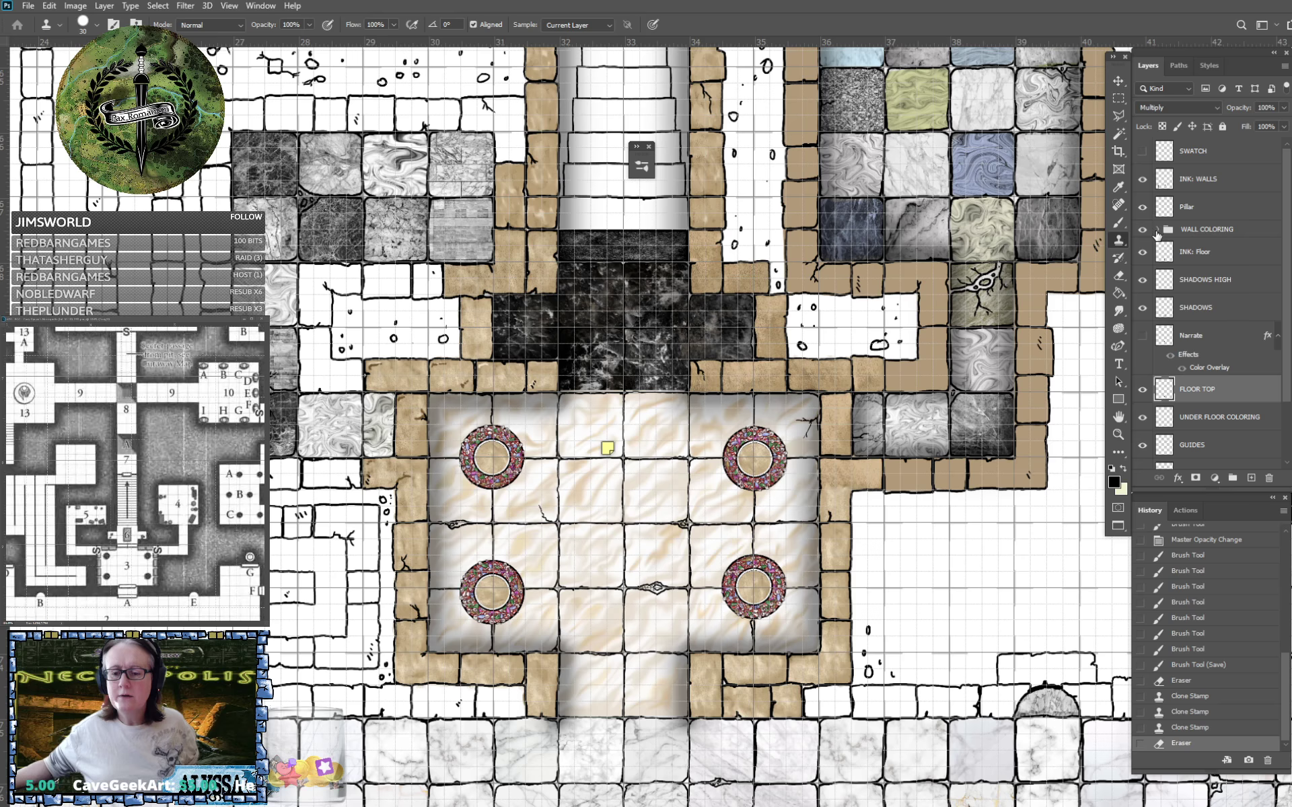
Select the COLORING layer in the WALL COLORING group and set the foreground colour to tan b09979, sampled from the eastern room's wall.
click(1156, 229)
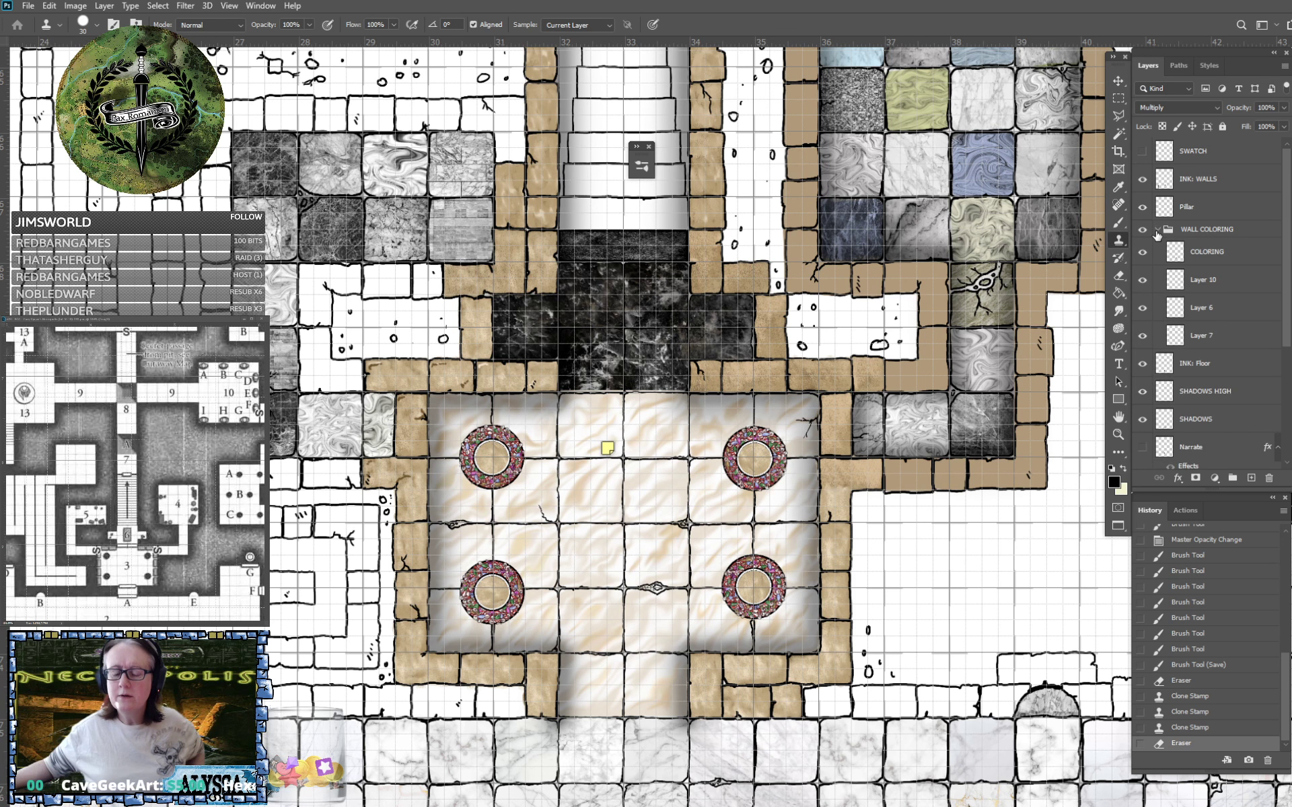
click(1206, 257)
scroll(606, 418, up, 5)
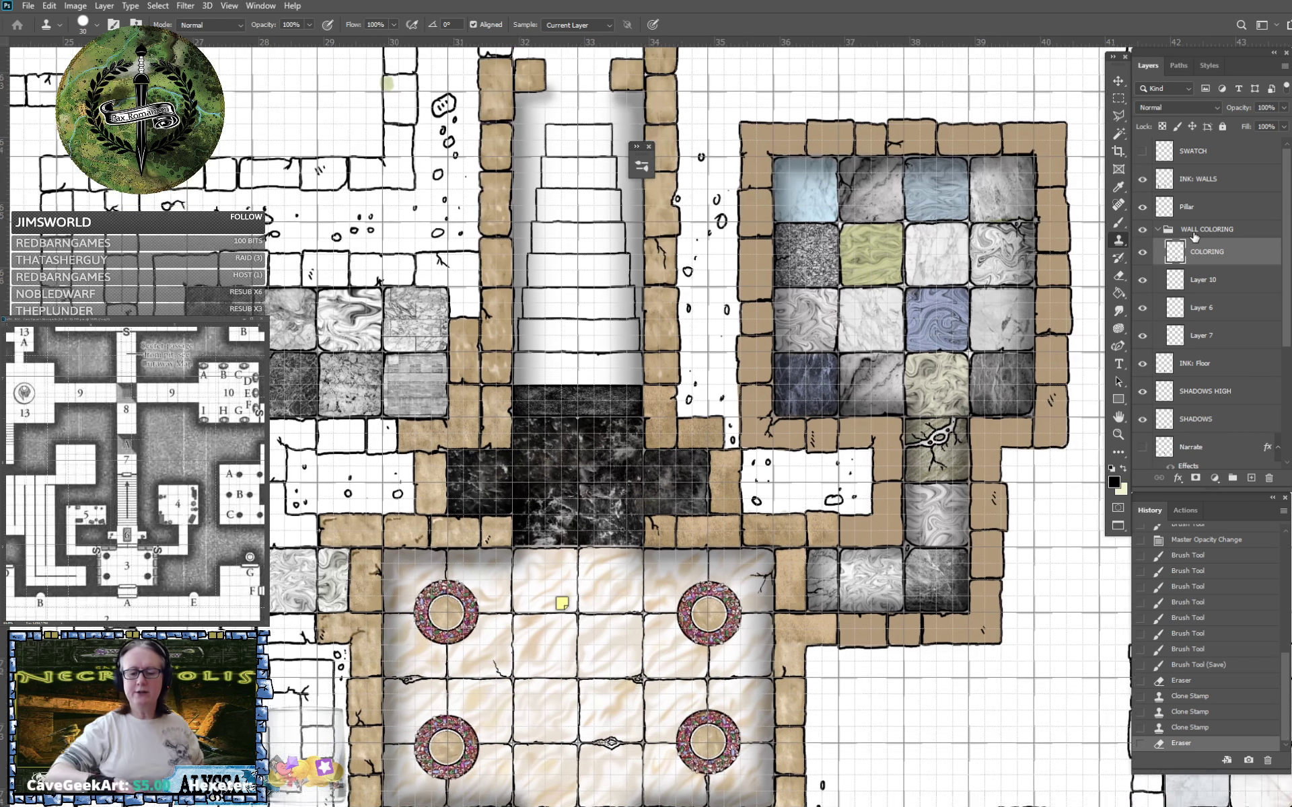
click(1114, 483)
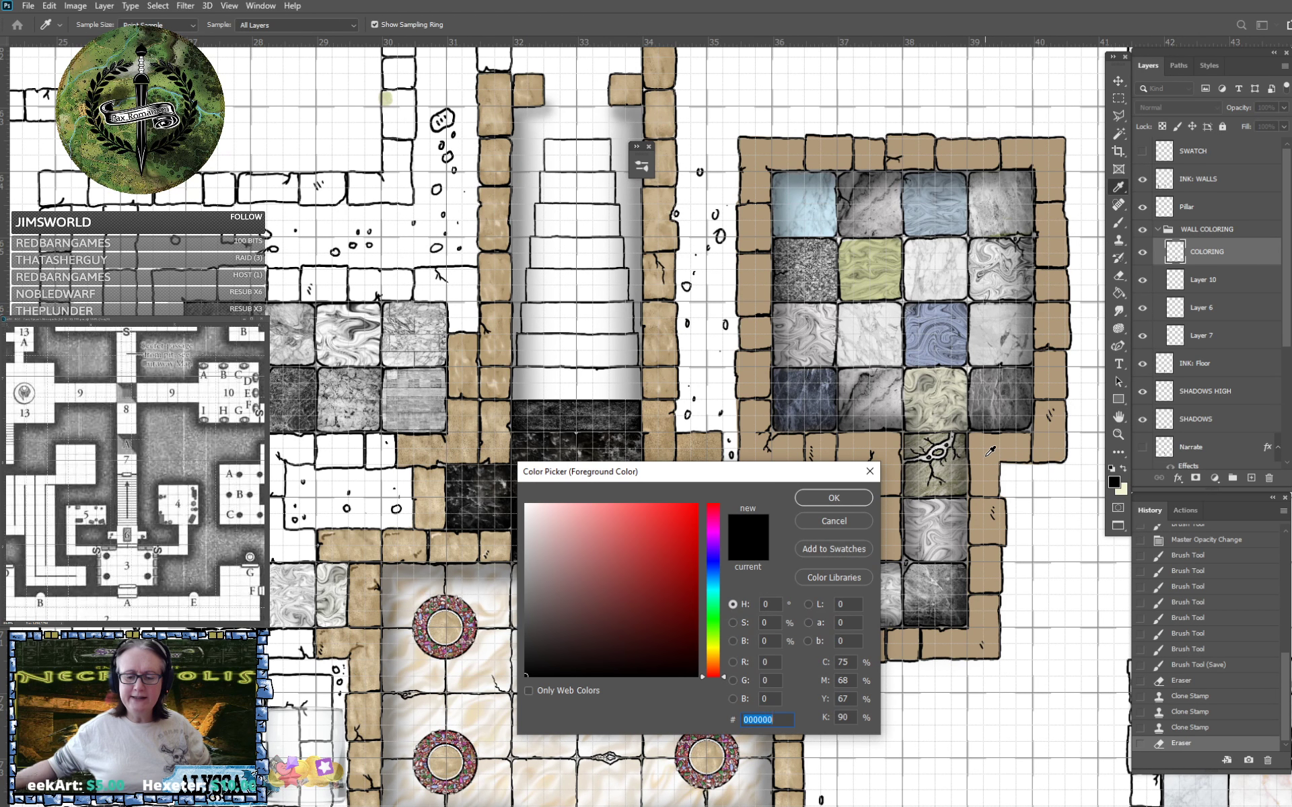
click(987, 455)
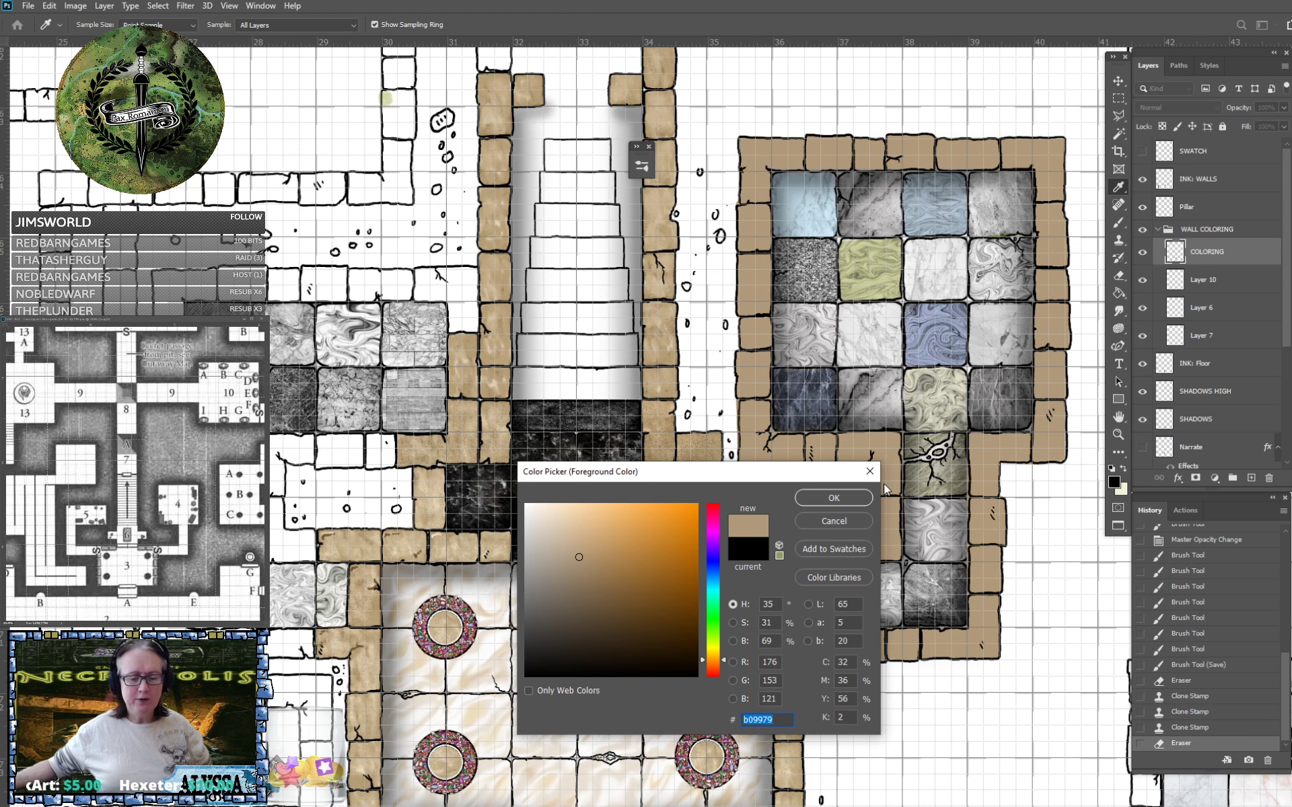
click(835, 499)
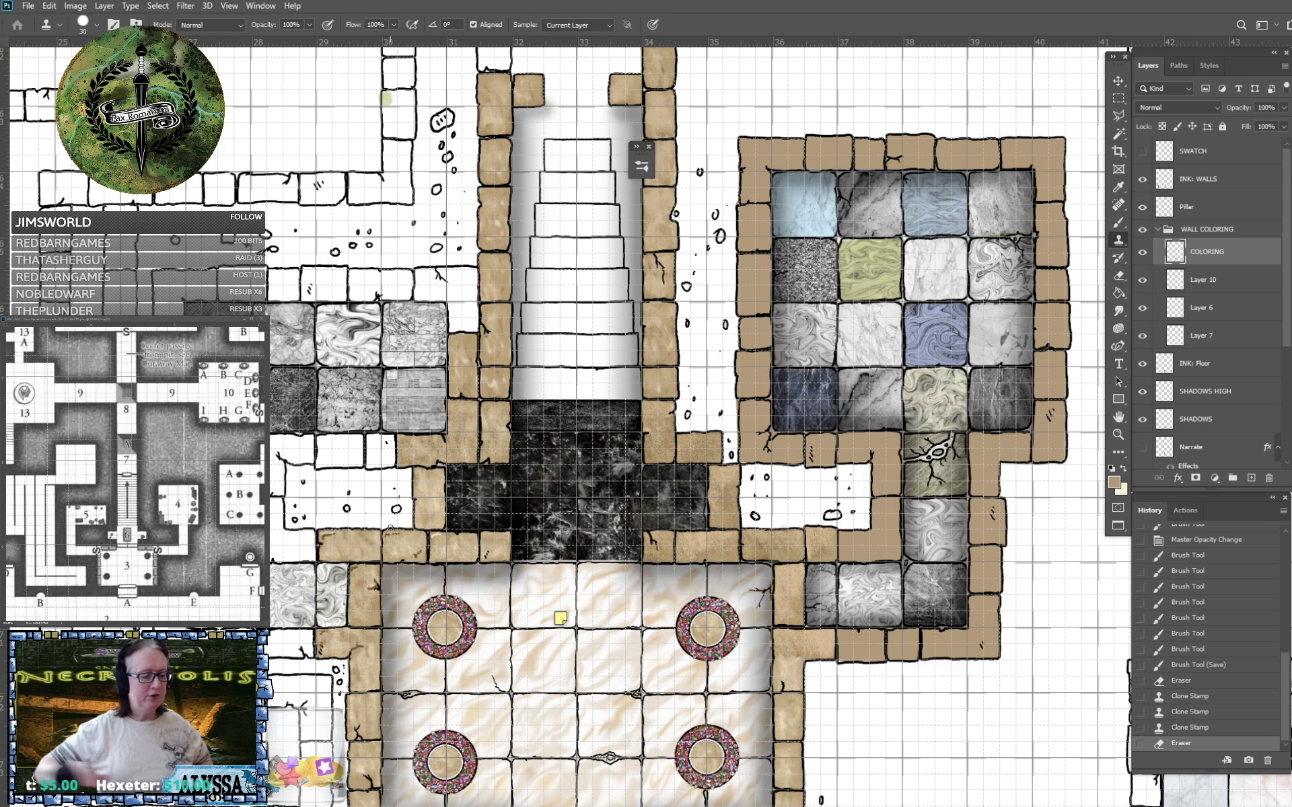
Brush tan over the south wall blocks, the southwest corner and the lowest west wall block of the western tiled room.
scroll(390, 528, left, 2)
scroll(390, 528, up, 1)
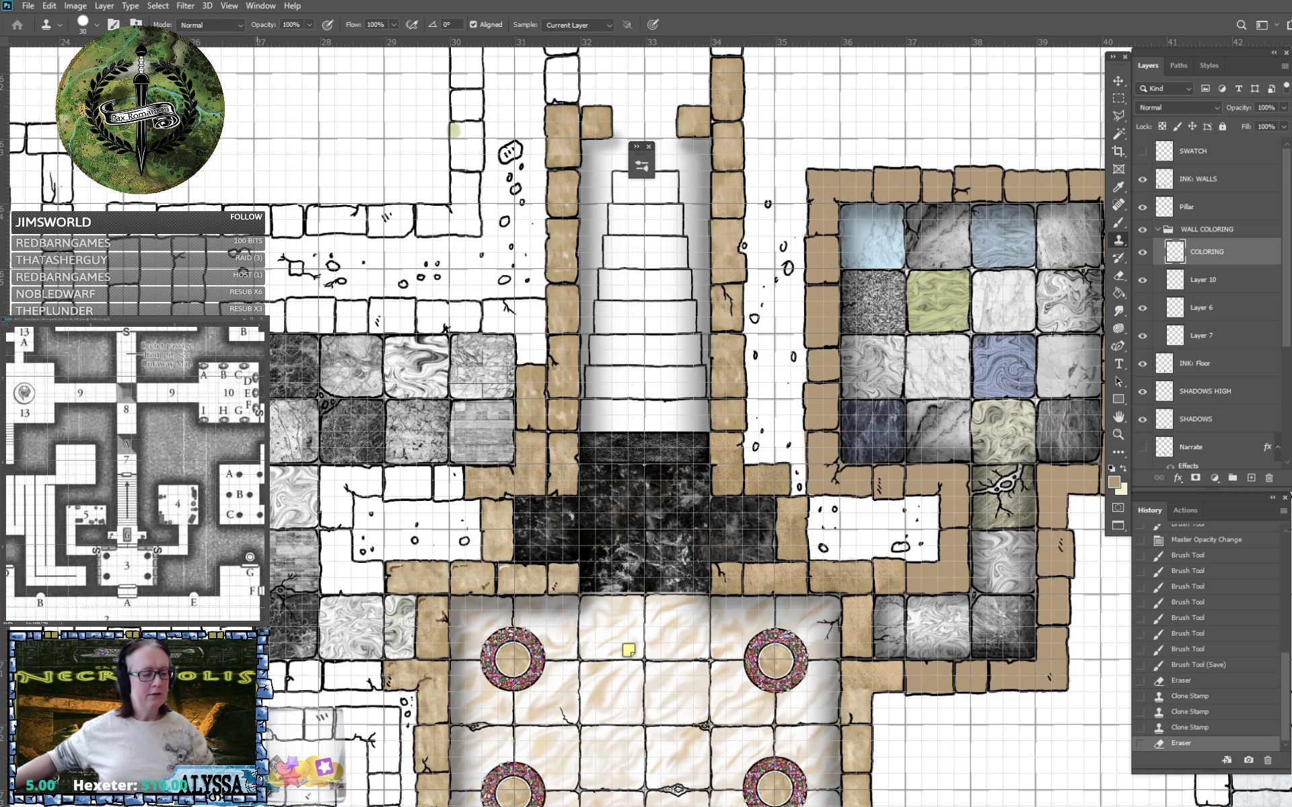
scroll(673, 214, down, 3)
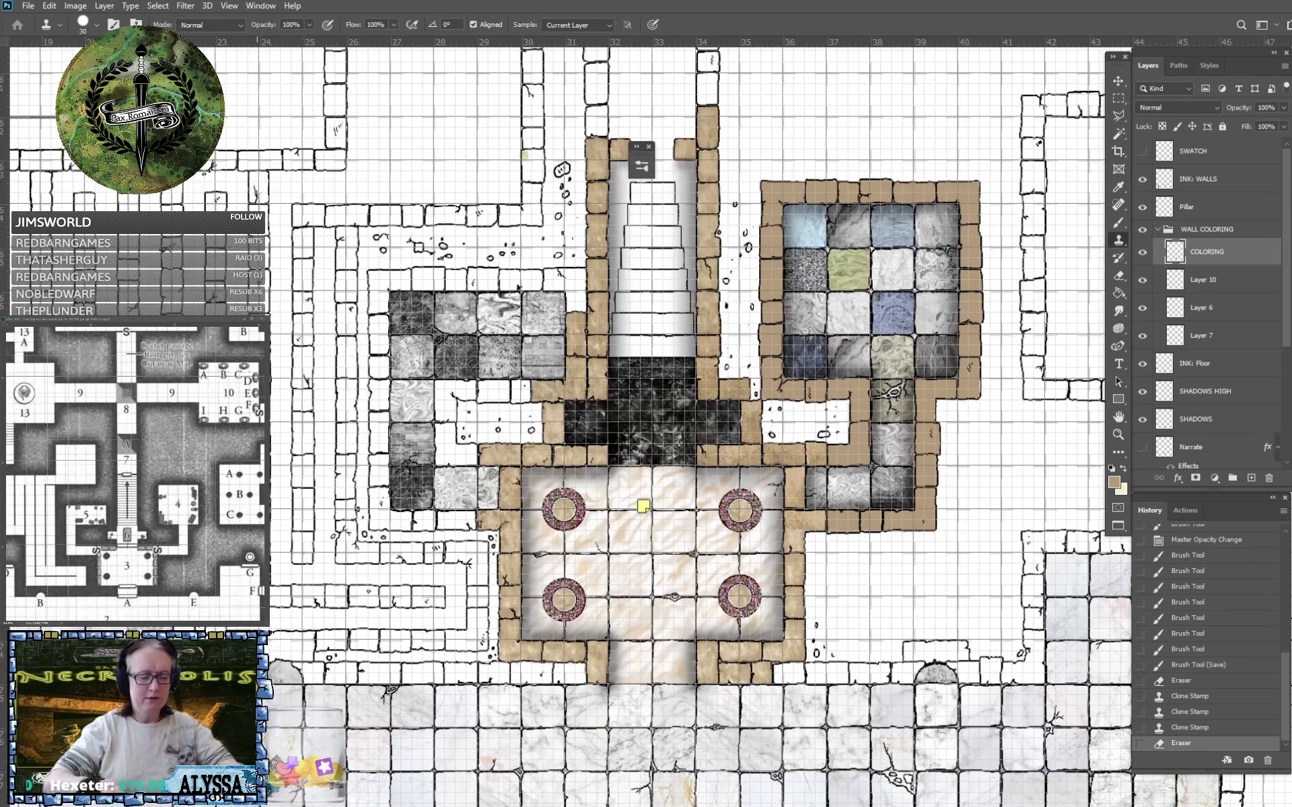
scroll(307, 278, up, 3)
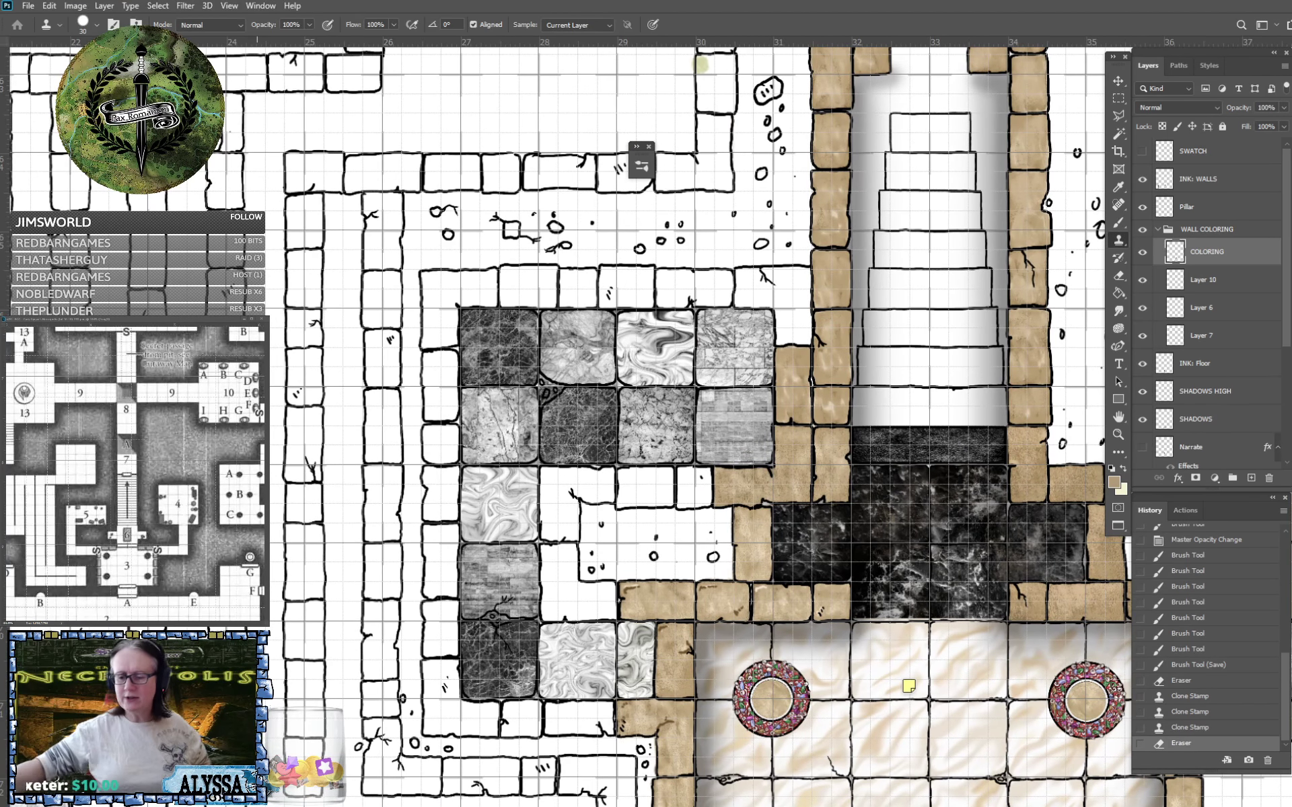
scroll(586, 702, up, 2)
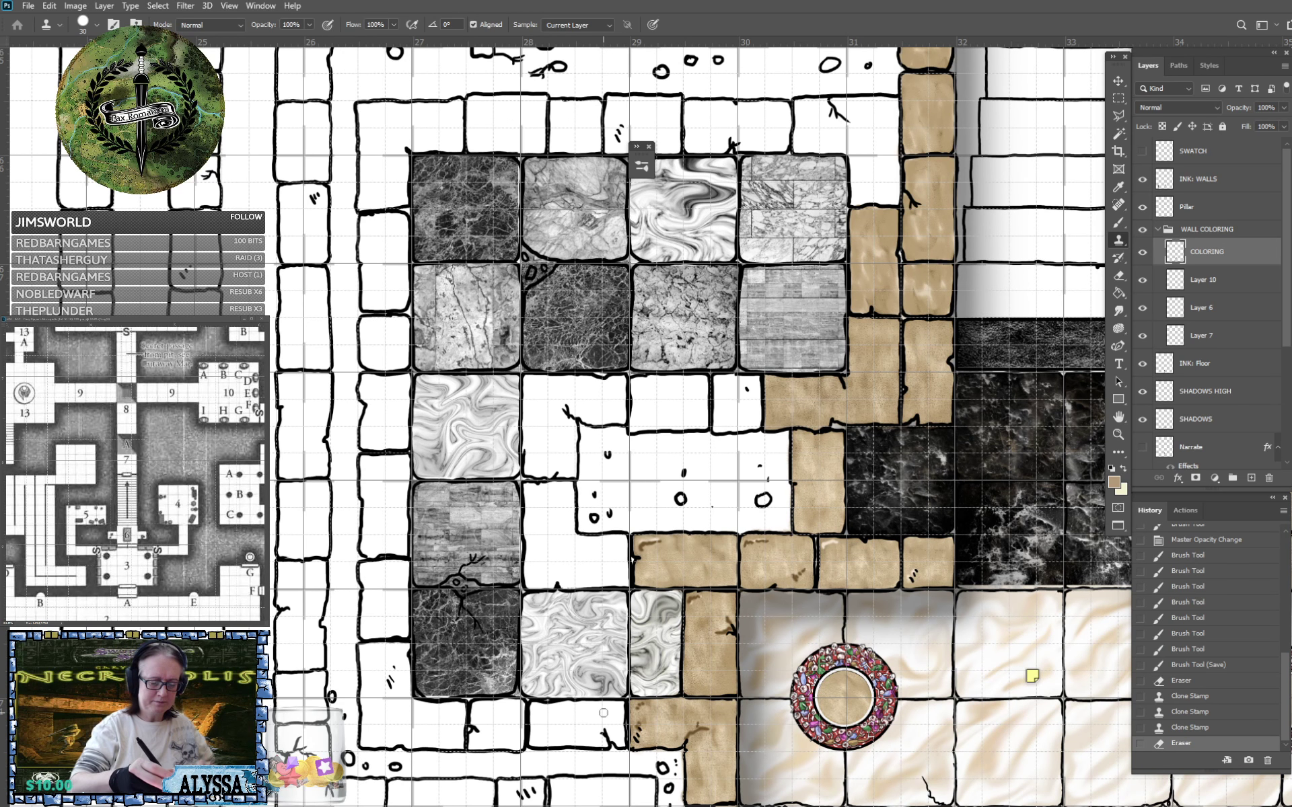
click(1119, 226)
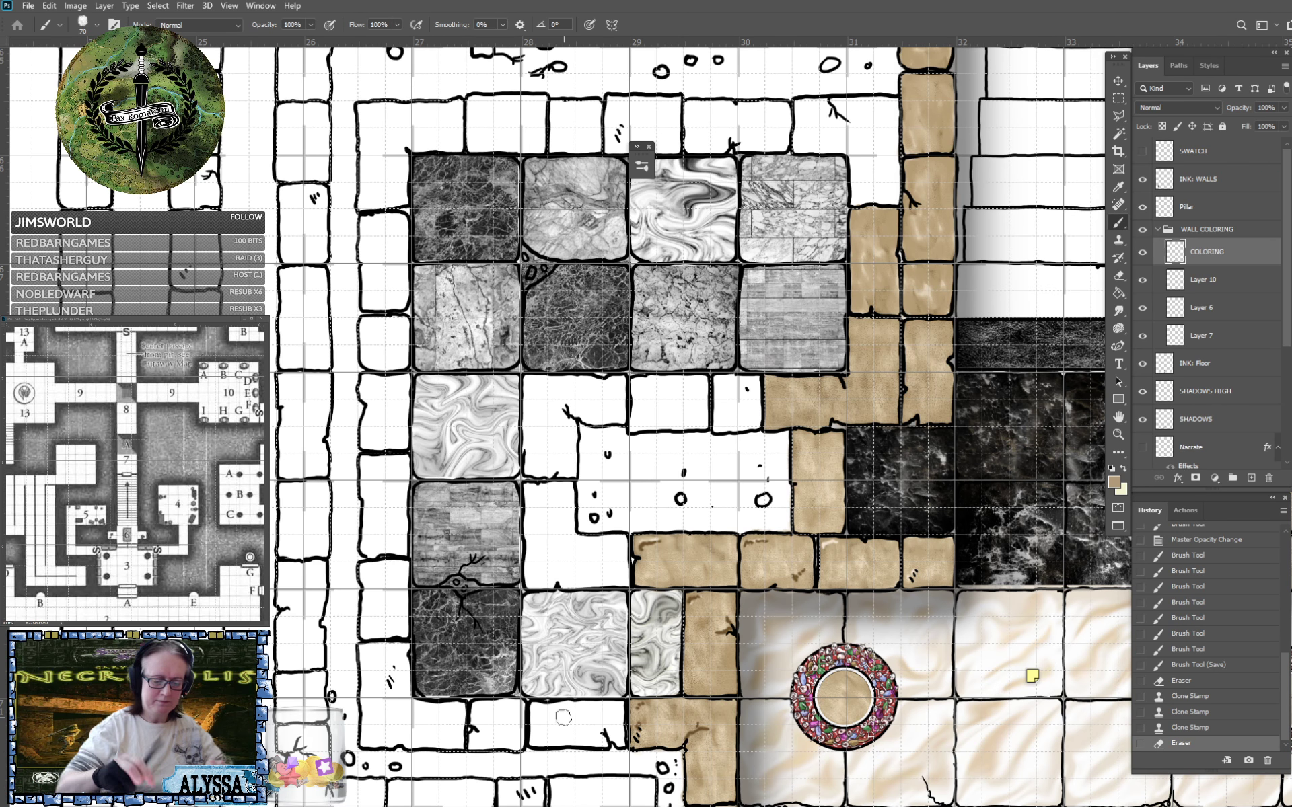
scroll(563, 718, up, 1)
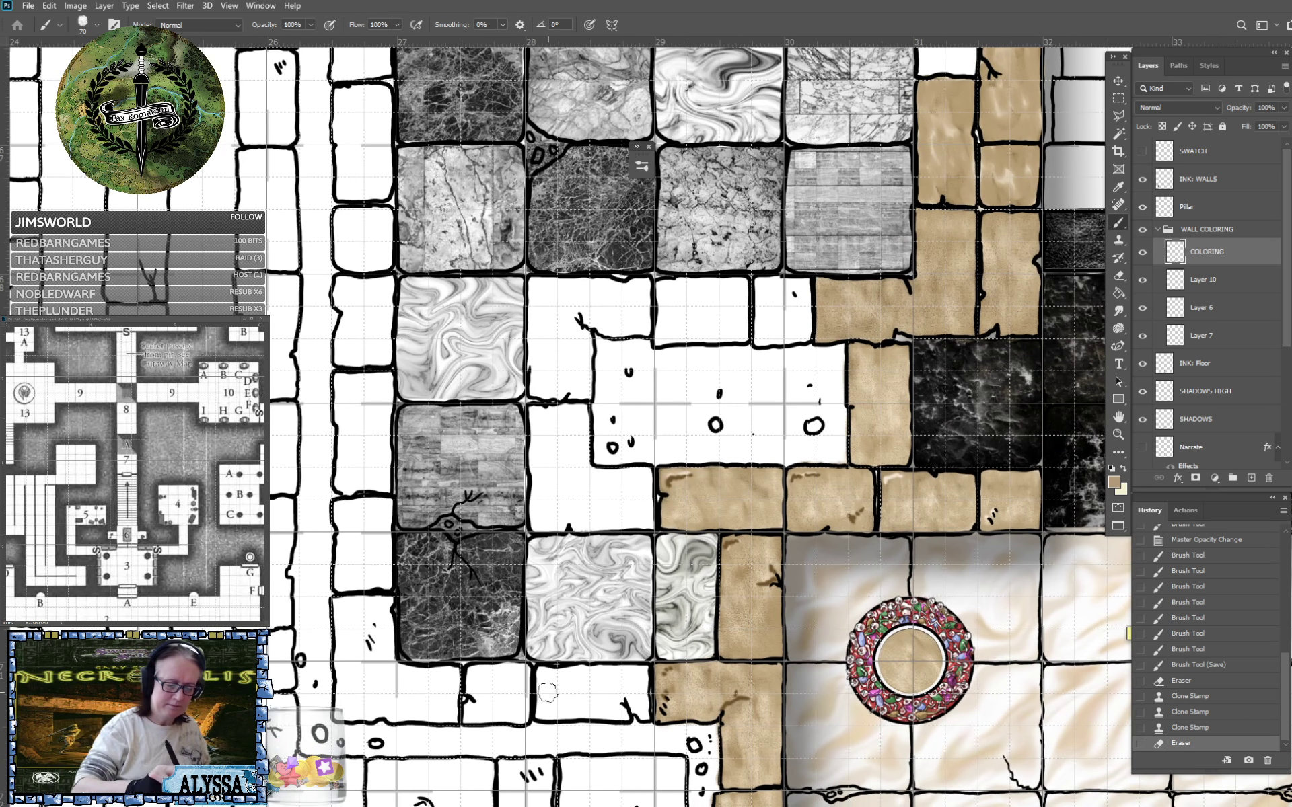
mouse_move(548, 692)
mouse_down()
mouse_move(562, 714)
mouse_move(597, 713)
mouse_move(553, 699)
mouse_move(543, 676)
mouse_move(577, 682)
mouse_move(537, 696)
mouse_move(579, 683)
mouse_move(557, 673)
mouse_move(584, 671)
mouse_move(603, 680)
mouse_move(585, 695)
mouse_move(608, 714)
mouse_move(644, 711)
mouse_move(615, 693)
mouse_move(621, 682)
mouse_move(637, 699)
mouse_move(635, 672)
mouse_move(613, 675)
mouse_move(637, 672)
mouse_move(588, 672)
mouse_move(484, 699)
mouse_move(470, 719)
mouse_move(521, 718)
mouse_move(523, 696)
mouse_move(497, 703)
mouse_move(472, 681)
mouse_move(493, 676)
mouse_move(471, 678)
mouse_move(528, 680)
mouse_up()
scroll(526, 676, left, 3)
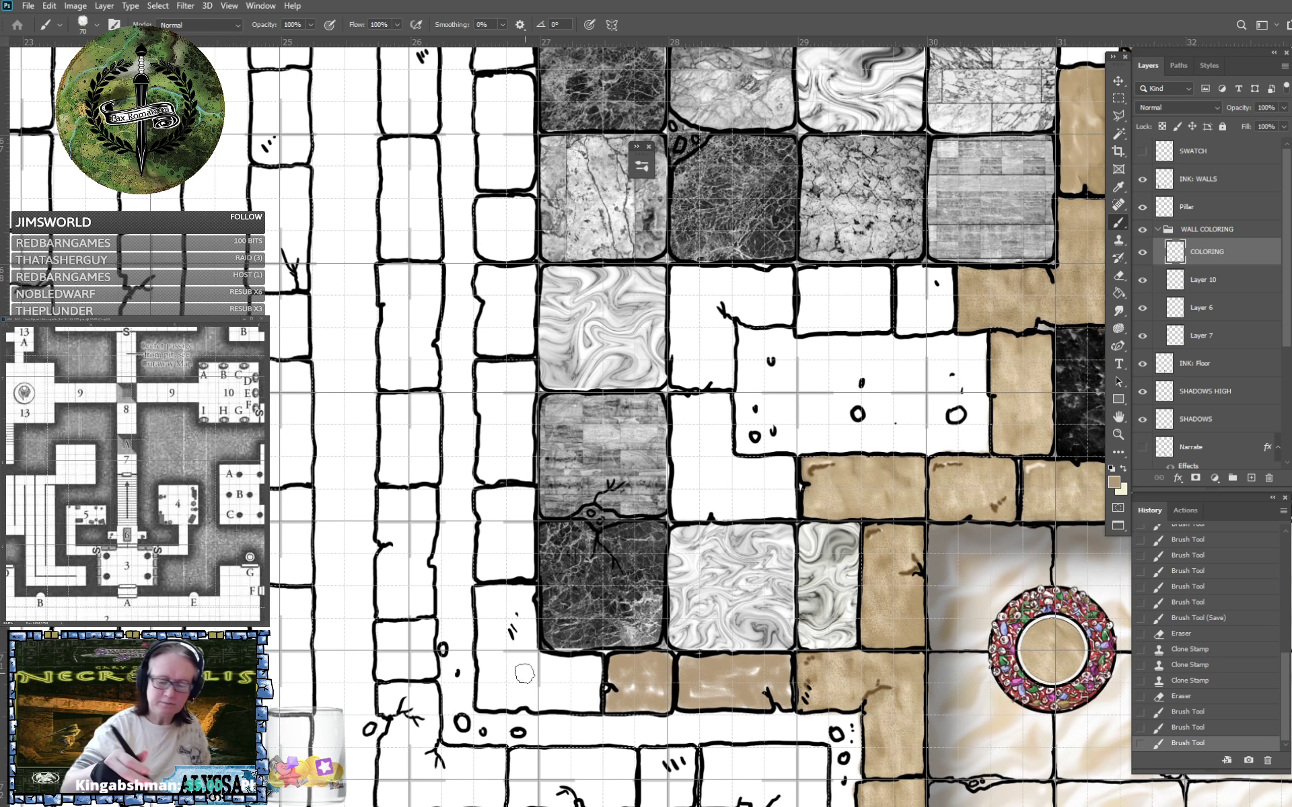
scroll(525, 673, up, 1)
mouse_move(496, 684)
mouse_down()
mouse_move(480, 707)
mouse_move(512, 706)
mouse_move(490, 676)
mouse_move(482, 690)
mouse_move(481, 637)
mouse_move(501, 667)
mouse_move(527, 634)
mouse_move(526, 596)
mouse_move(479, 607)
mouse_move(495, 630)
mouse_move(490, 609)
mouse_move(516, 606)
mouse_move(494, 597)
mouse_move(529, 667)
mouse_move(530, 629)
mouse_move(518, 675)
mouse_move(541, 681)
mouse_move(539, 665)
mouse_move(570, 700)
mouse_move(558, 670)
mouse_move(590, 692)
mouse_move(584, 665)
mouse_move(592, 688)
mouse_move(518, 703)
mouse_move(568, 709)
mouse_move(636, 681)
mouse_move(583, 700)
mouse_up()
scroll(592, 693, up, 3)
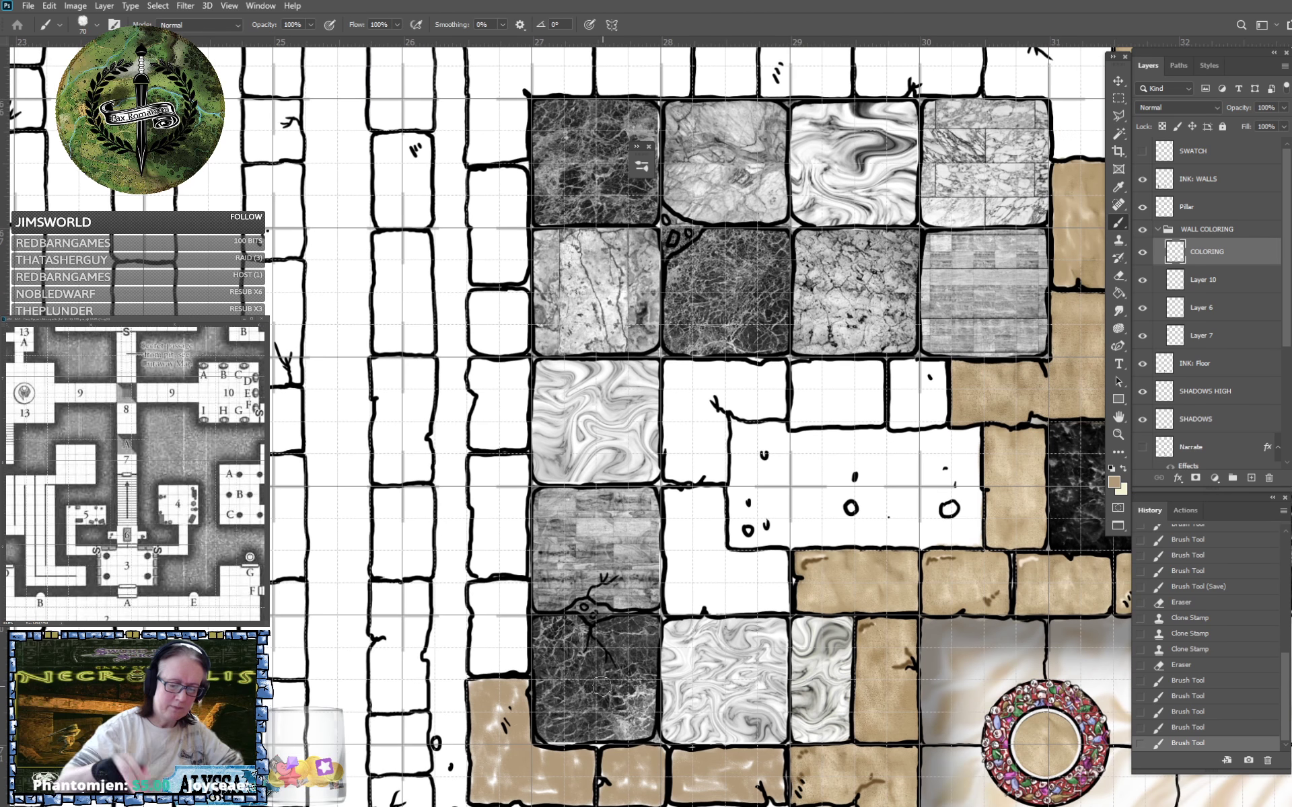
mouse_move(495, 640)
mouse_down()
mouse_move(477, 664)
mouse_move(508, 656)
mouse_move(500, 675)
mouse_move(520, 664)
mouse_move(505, 633)
mouse_move(475, 627)
mouse_move(477, 591)
mouse_move(496, 619)
mouse_move(509, 604)
mouse_move(480, 589)
mouse_move(507, 591)
mouse_move(521, 613)
mouse_move(517, 582)
mouse_move(522, 635)
mouse_move(532, 591)
mouse_up()
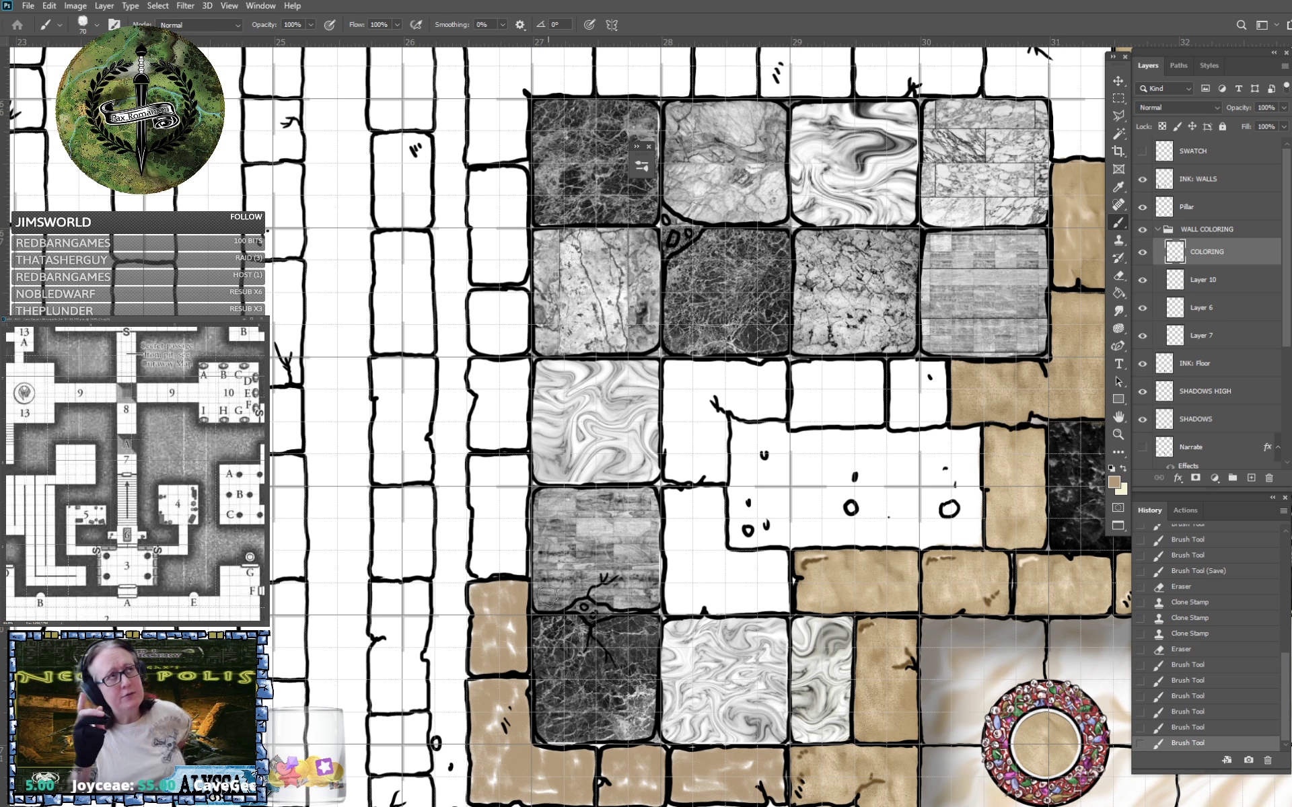
Brush tan over the uncoloured inner wall blocks between the western room's tiled passage and the rubble pocket beside the black marble floor.
drag(549, 596, 441, 588)
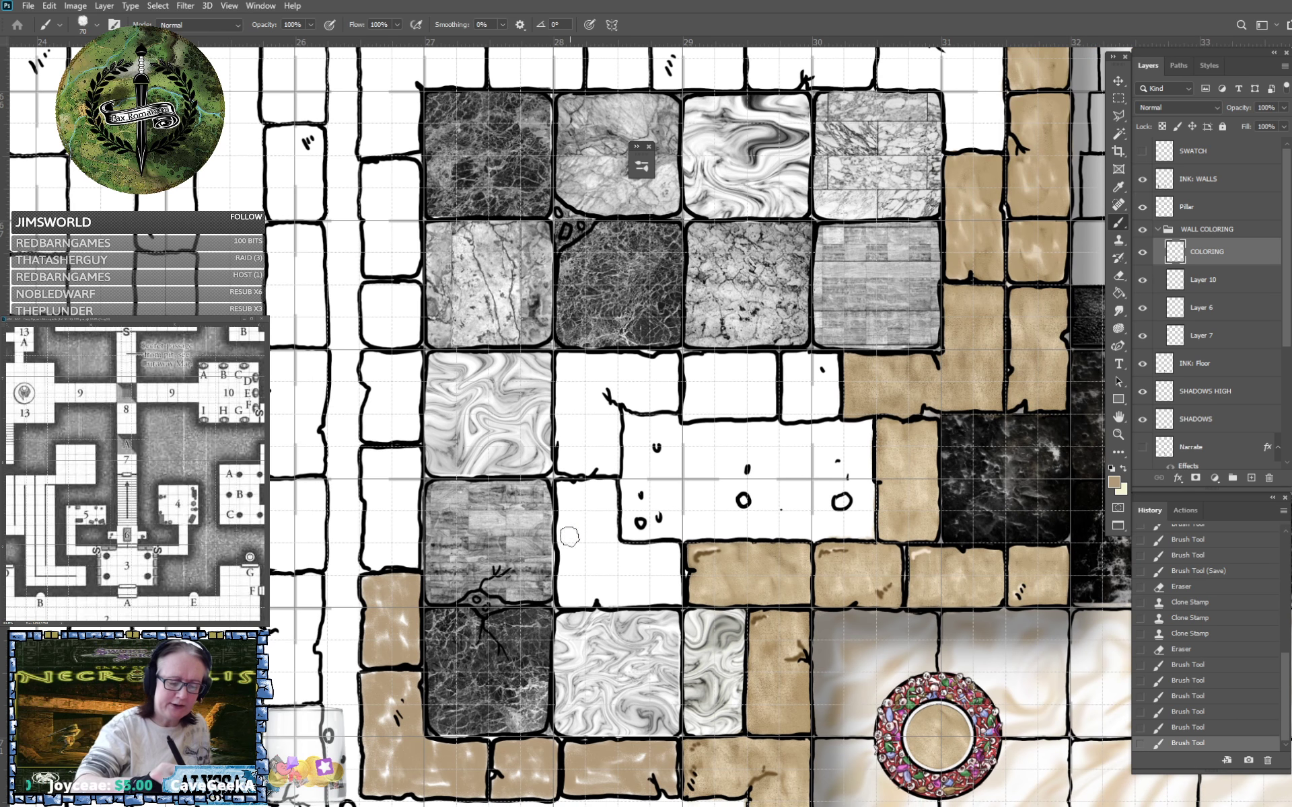
mouse_move(569, 536)
mouse_down()
mouse_move(562, 489)
mouse_move(570, 529)
mouse_move(587, 524)
mouse_move(594, 497)
mouse_move(572, 490)
mouse_move(590, 485)
mouse_move(608, 529)
mouse_move(609, 483)
mouse_move(597, 545)
mouse_move(567, 556)
mouse_move(568, 597)
mouse_move(608, 595)
mouse_move(595, 559)
mouse_move(616, 542)
mouse_move(607, 599)
mouse_move(653, 595)
mouse_move(634, 596)
mouse_move(624, 554)
mouse_move(643, 552)
mouse_move(653, 600)
mouse_move(672, 597)
mouse_move(670, 550)
mouse_move(677, 598)
mouse_move(671, 549)
mouse_up()
scroll(671, 549, up, 3)
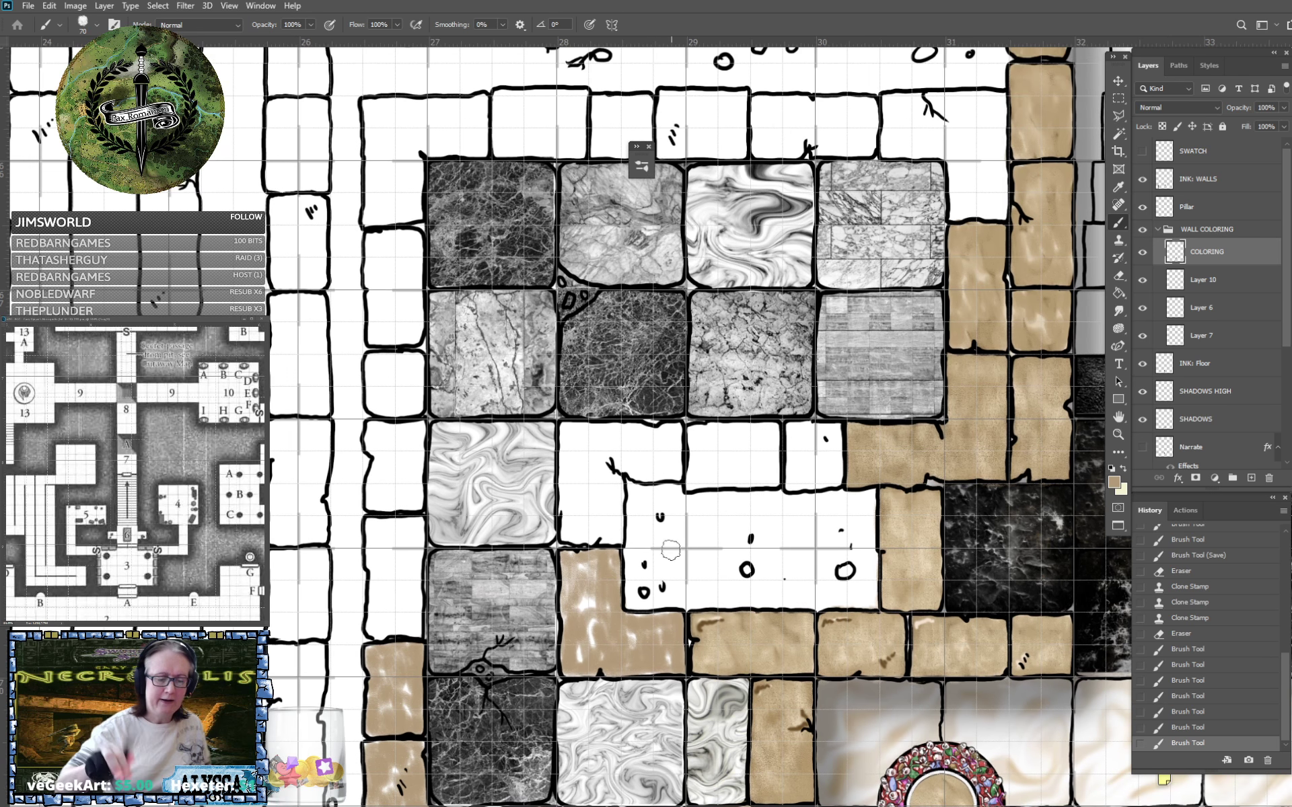
drag(584, 606, 582, 573)
mouse_move(571, 520)
mouse_down()
mouse_move(619, 542)
mouse_move(620, 512)
mouse_move(564, 488)
mouse_move(564, 516)
mouse_move(582, 485)
mouse_move(607, 504)
mouse_move(612, 477)
mouse_move(618, 497)
mouse_move(567, 473)
mouse_move(564, 461)
mouse_move(585, 486)
mouse_move(603, 463)
mouse_move(570, 444)
mouse_move(570, 428)
mouse_move(613, 438)
mouse_move(623, 459)
mouse_move(636, 443)
mouse_move(612, 426)
mouse_move(638, 428)
mouse_move(640, 472)
mouse_move(671, 465)
mouse_up()
mouse_move(680, 434)
mouse_down()
mouse_move(700, 448)
mouse_move(696, 478)
mouse_move(773, 481)
mouse_move(753, 438)
mouse_move(726, 455)
mouse_move(767, 464)
mouse_move(703, 434)
mouse_move(763, 429)
mouse_move(807, 481)
mouse_move(831, 474)
mouse_move(832, 441)
mouse_move(797, 434)
mouse_move(804, 471)
mouse_move(801, 430)
mouse_move(849, 460)
mouse_move(963, 487)
mouse_up()
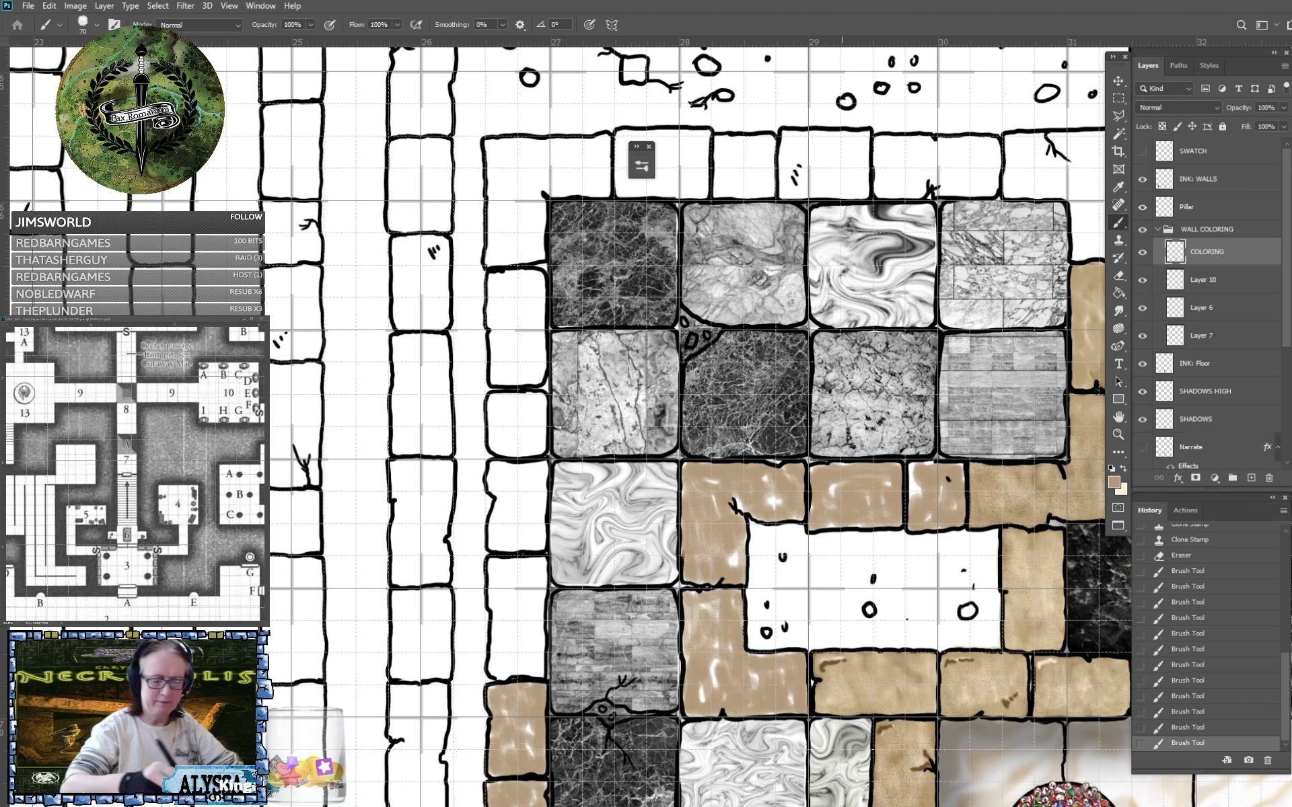
Continue brushing tan up the western tiled room's west wall, block by block to just below the northwest corner.
mouse_move(500, 626)
mouse_down()
mouse_move(505, 672)
mouse_move(524, 648)
mouse_move(533, 670)
mouse_move(528, 623)
mouse_move(522, 637)
mouse_move(496, 604)
mouse_move(520, 591)
mouse_move(528, 608)
mouse_move(536, 585)
mouse_move(500, 575)
mouse_move(515, 567)
mouse_move(534, 578)
mouse_move(536, 604)
mouse_move(532, 561)
mouse_up()
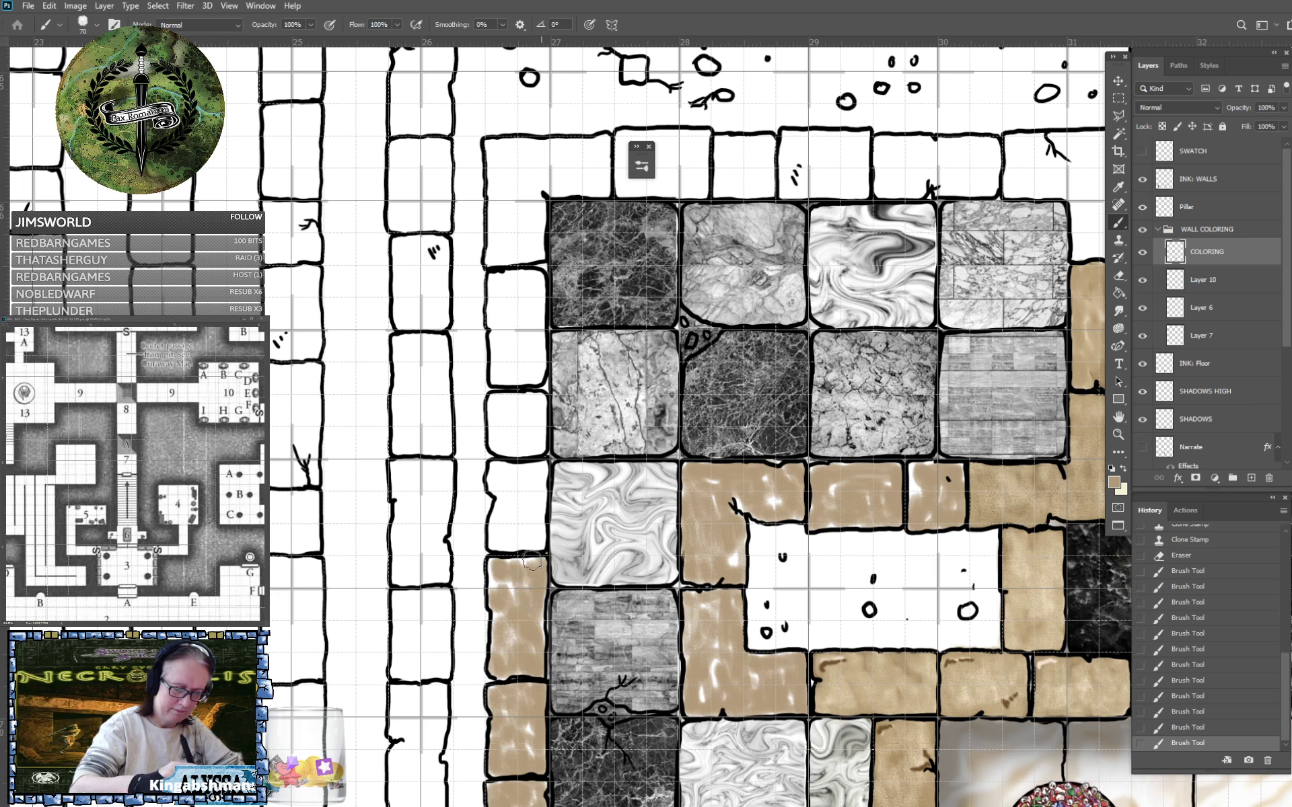
mouse_move(504, 486)
mouse_down()
mouse_move(491, 542)
mouse_move(514, 527)
mouse_move(541, 542)
mouse_move(521, 501)
mouse_move(537, 521)
mouse_move(539, 494)
mouse_move(495, 473)
mouse_move(557, 465)
mouse_up()
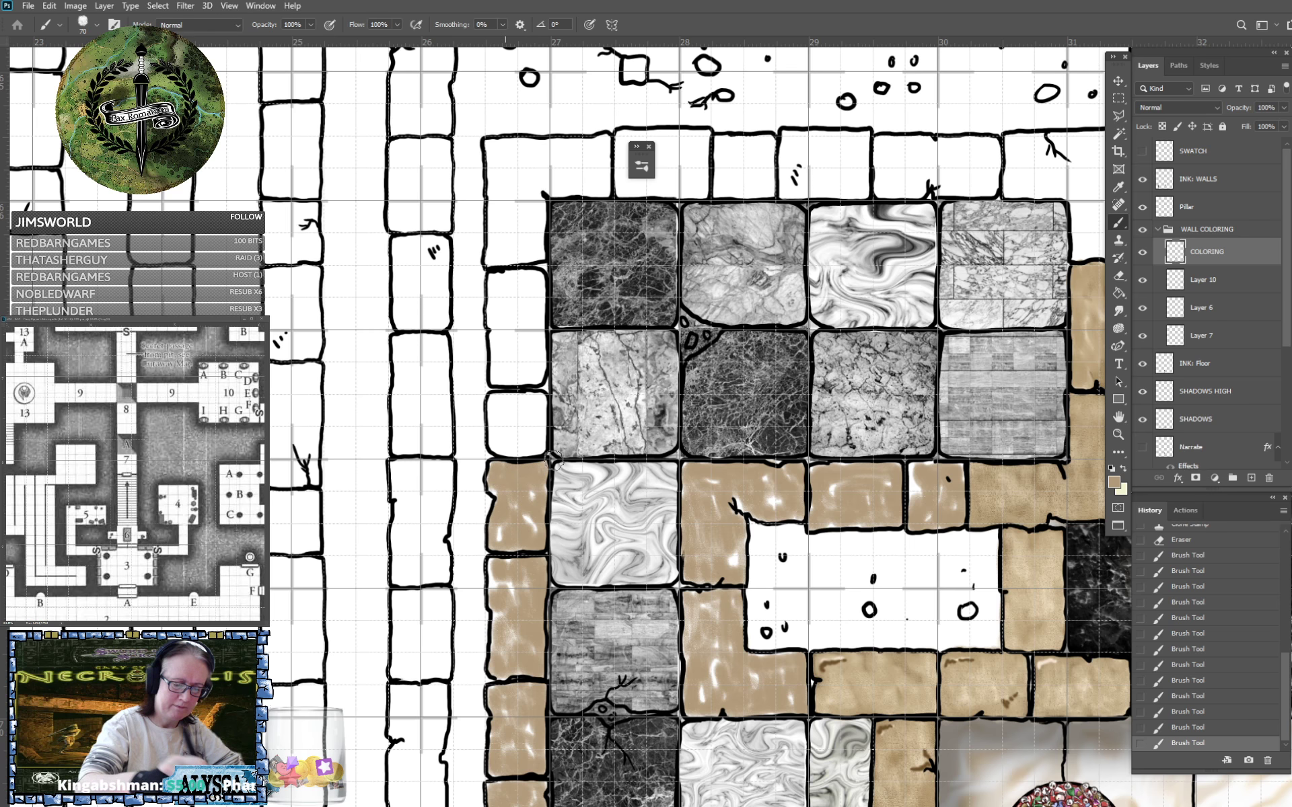
drag(563, 361, 547, 493)
mouse_move(488, 546)
mouse_down()
mouse_move(518, 574)
mouse_move(506, 545)
mouse_move(480, 534)
mouse_move(512, 537)
mouse_move(518, 558)
mouse_move(503, 530)
mouse_up()
drag(520, 582, 525, 582)
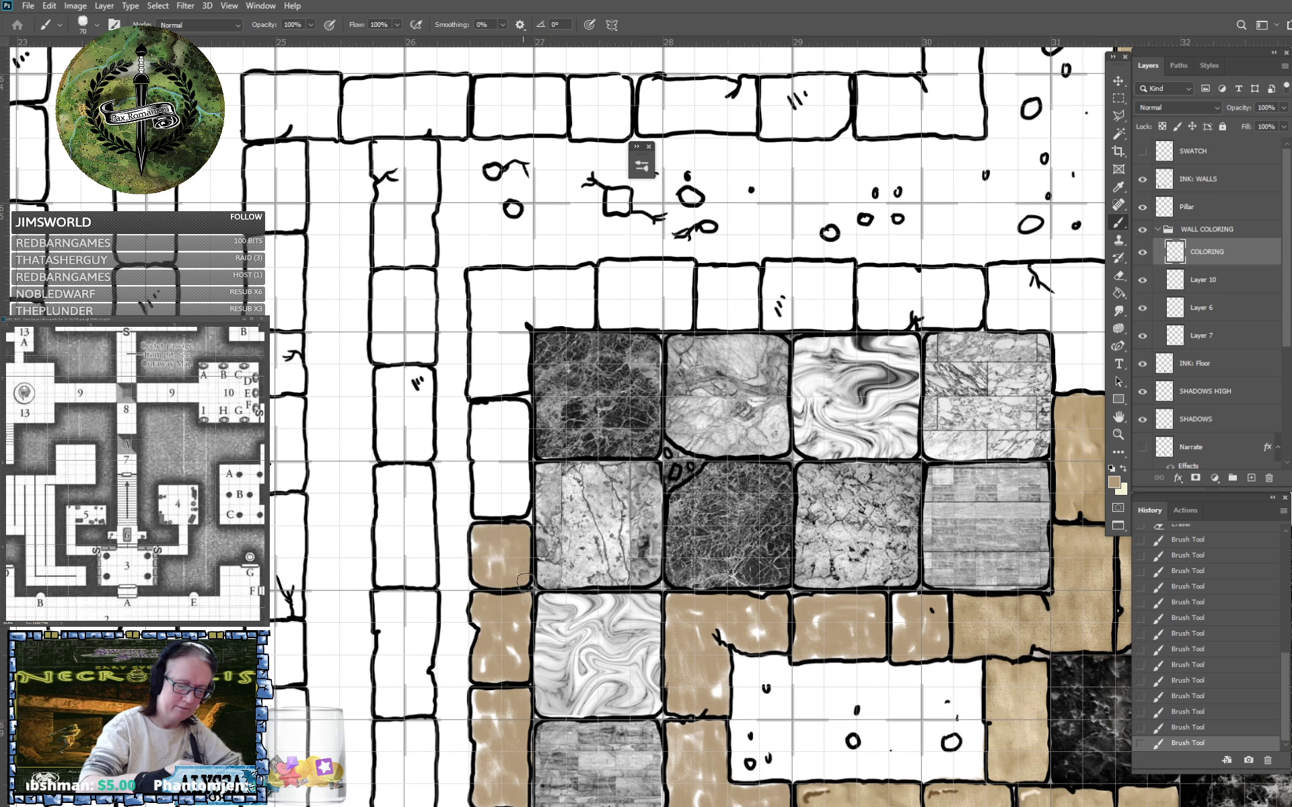
mouse_move(497, 469)
mouse_down()
mouse_move(482, 509)
mouse_move(494, 487)
mouse_move(504, 510)
mouse_move(521, 504)
mouse_move(517, 456)
mouse_move(511, 478)
mouse_move(512, 456)
mouse_move(480, 467)
mouse_move(475, 437)
mouse_move(477, 457)
mouse_move(502, 429)
mouse_move(521, 458)
mouse_move(524, 415)
mouse_move(482, 413)
mouse_up()
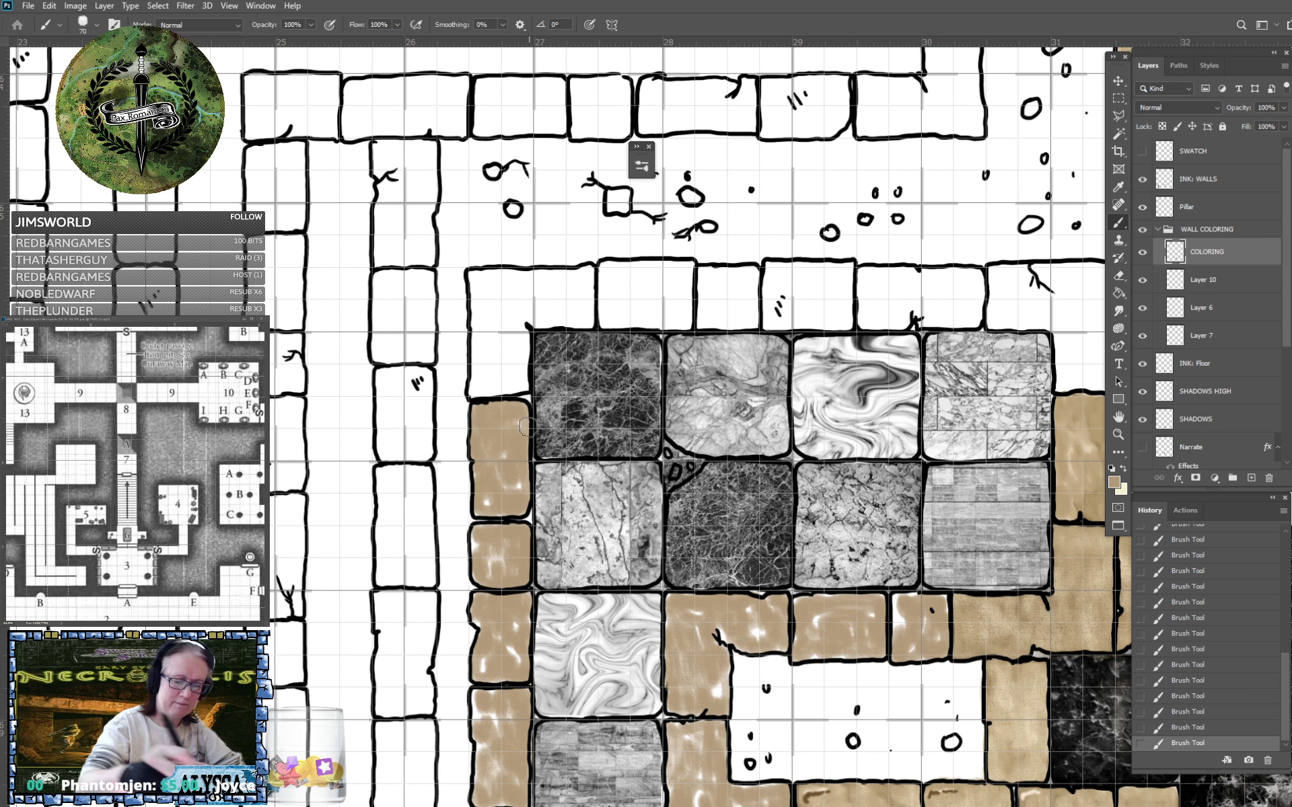
Brush tan over the western tiled room's northwest corner, north wall blocks and northeast corner block beside the staircase wall.
drag(561, 249, 528, 427)
mouse_move(457, 521)
mouse_down()
mouse_move(440, 567)
mouse_move(486, 560)
mouse_move(484, 527)
mouse_move(465, 532)
mouse_move(485, 535)
mouse_move(488, 511)
mouse_move(445, 508)
mouse_move(471, 491)
mouse_move(458, 474)
mouse_move(447, 483)
mouse_move(443, 456)
mouse_move(493, 457)
mouse_move(450, 469)
mouse_move(460, 452)
mouse_move(485, 456)
mouse_move(493, 494)
mouse_move(549, 499)
mouse_move(551, 484)
mouse_move(519, 471)
mouse_move(552, 475)
mouse_move(525, 454)
mouse_move(553, 453)
mouse_move(581, 486)
mouse_move(518, 475)
mouse_move(533, 469)
mouse_move(604, 496)
mouse_move(573, 450)
mouse_move(602, 465)
mouse_move(574, 444)
mouse_move(623, 463)
mouse_move(600, 446)
mouse_move(629, 442)
mouse_move(620, 499)
mouse_move(650, 499)
mouse_move(640, 486)
mouse_move(652, 469)
mouse_move(637, 450)
mouse_move(653, 448)
mouse_move(676, 488)
mouse_move(670, 503)
mouse_move(721, 479)
mouse_move(669, 450)
mouse_move(767, 501)
mouse_move(732, 438)
mouse_move(767, 471)
mouse_move(754, 446)
mouse_move(784, 495)
mouse_move(784, 440)
mouse_move(811, 501)
mouse_move(813, 445)
mouse_move(834, 506)
mouse_move(871, 481)
mouse_move(839, 458)
mouse_move(882, 474)
mouse_move(891, 454)
mouse_move(908, 501)
mouse_move(932, 471)
mouse_move(921, 451)
mouse_move(942, 469)
mouse_move(932, 450)
mouse_move(937, 495)
mouse_up()
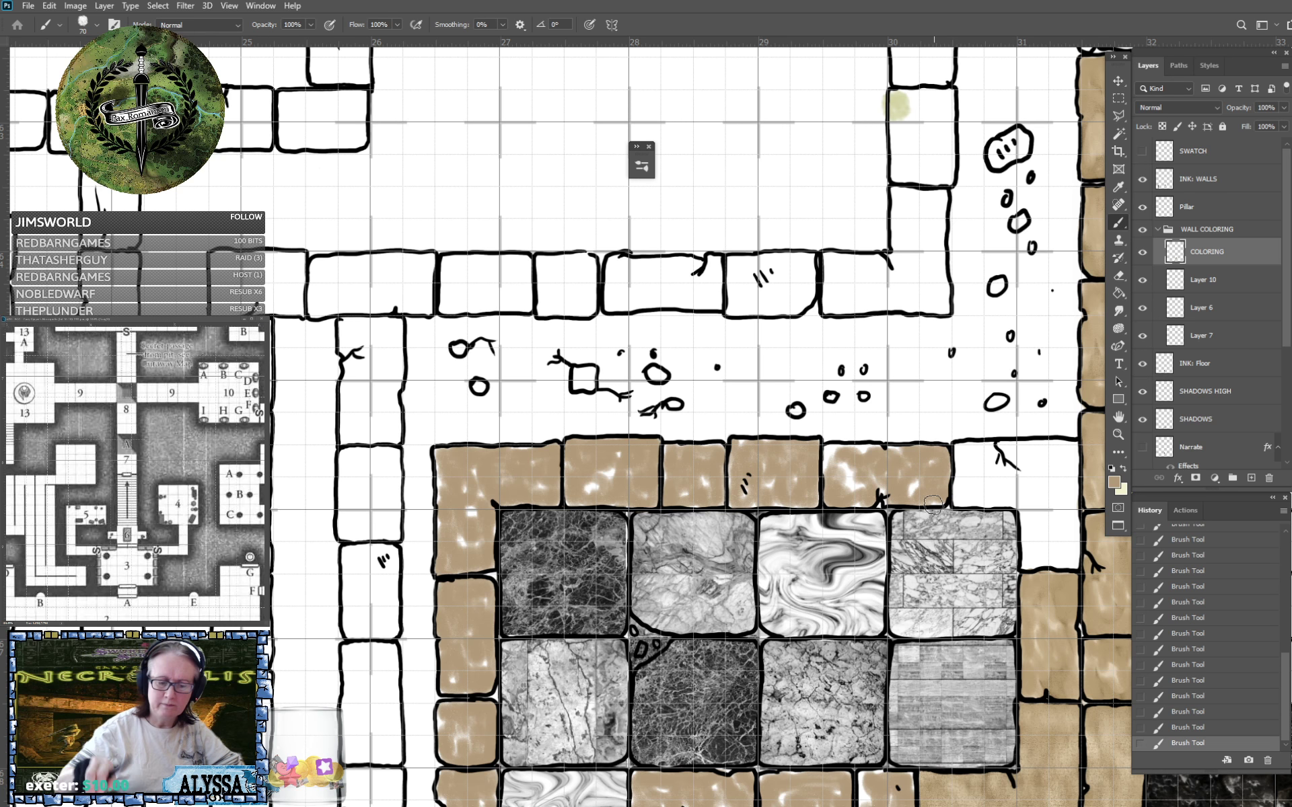
scroll(933, 504, right, 5)
scroll(933, 505, up, 1)
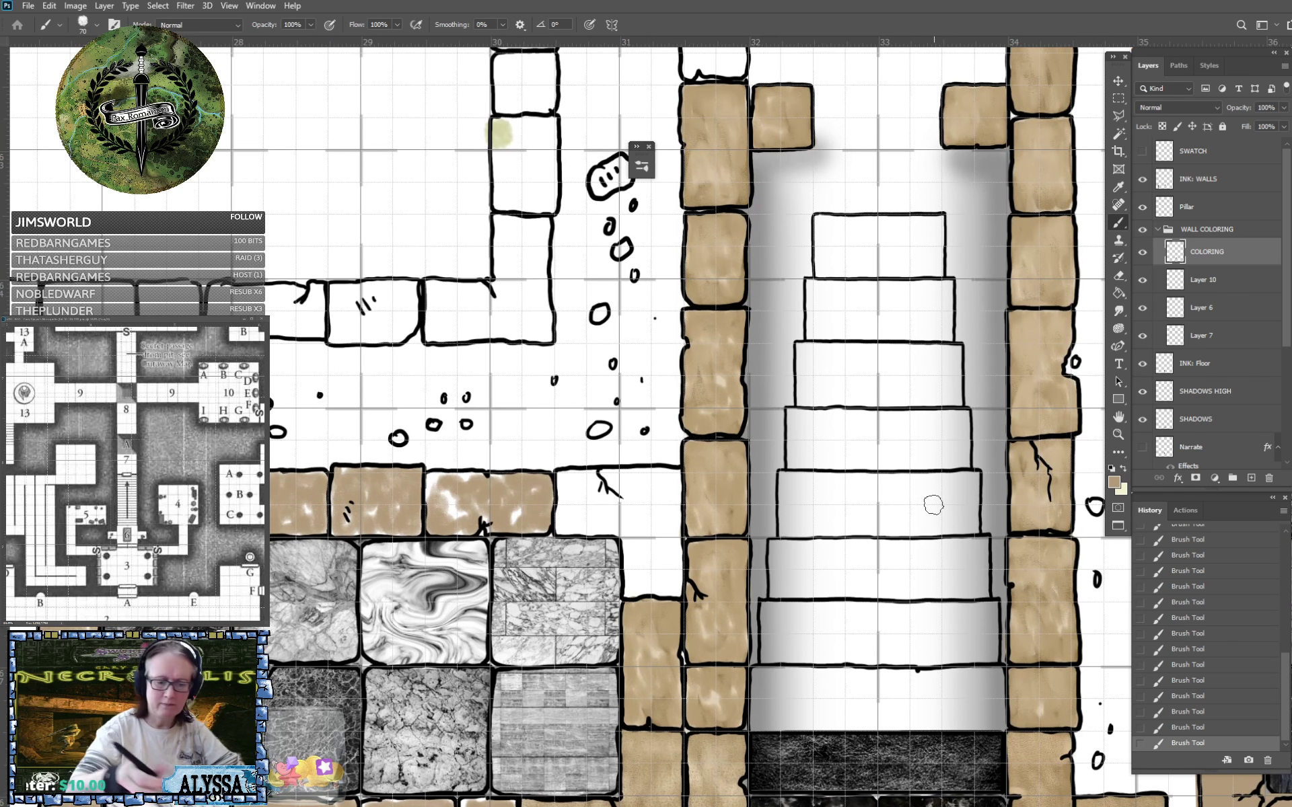
mouse_move(609, 495)
mouse_down()
mouse_move(576, 490)
mouse_move(560, 527)
mouse_move(610, 526)
mouse_move(565, 479)
mouse_move(628, 491)
mouse_move(594, 473)
mouse_move(644, 475)
mouse_move(632, 546)
mouse_move(647, 532)
mouse_move(666, 542)
mouse_move(671, 513)
mouse_move(651, 511)
mouse_move(671, 503)
mouse_move(673, 480)
mouse_move(650, 476)
mouse_move(671, 476)
mouse_move(667, 495)
mouse_move(677, 475)
mouse_move(677, 534)
mouse_move(677, 515)
mouse_move(665, 556)
mouse_move(638, 574)
mouse_move(631, 565)
mouse_move(628, 591)
mouse_move(656, 573)
mouse_move(669, 591)
mouse_move(666, 562)
mouse_move(673, 589)
mouse_up()
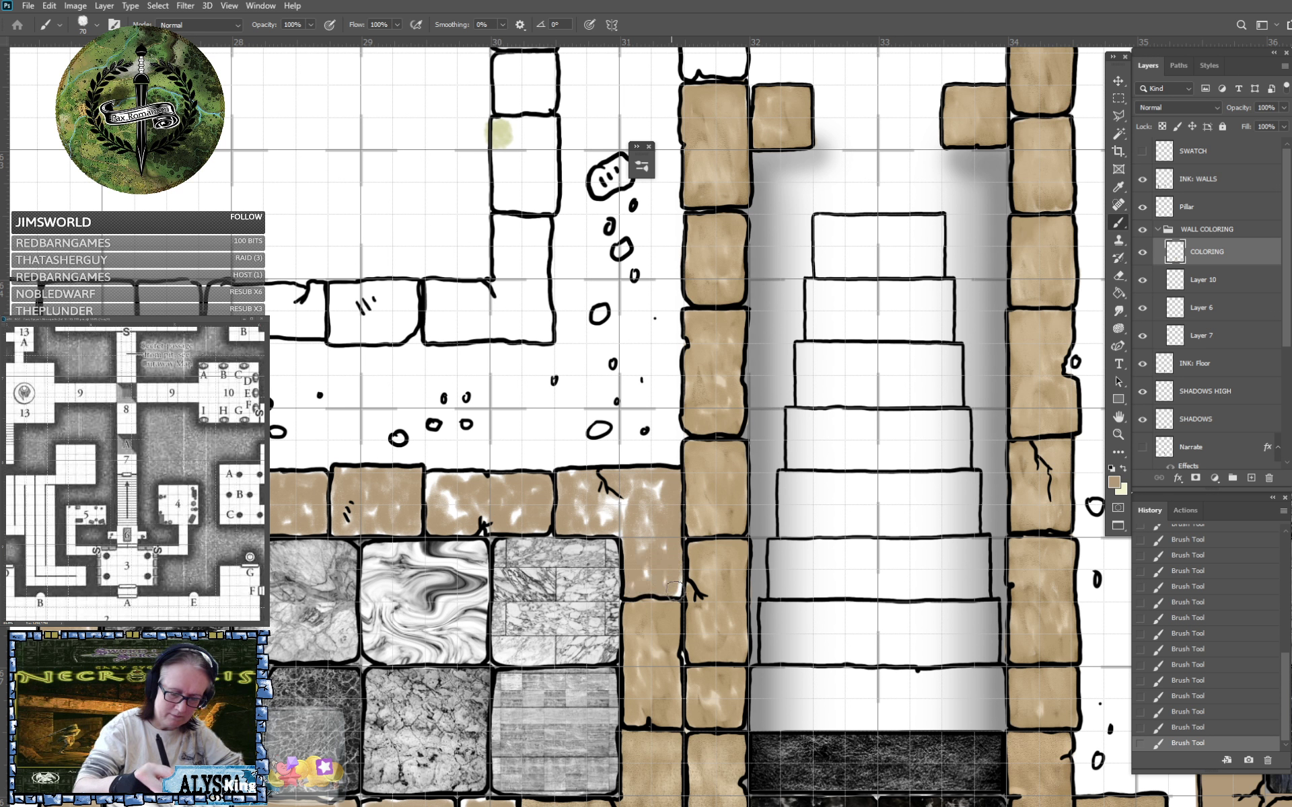
drag(668, 535, 662, 491)
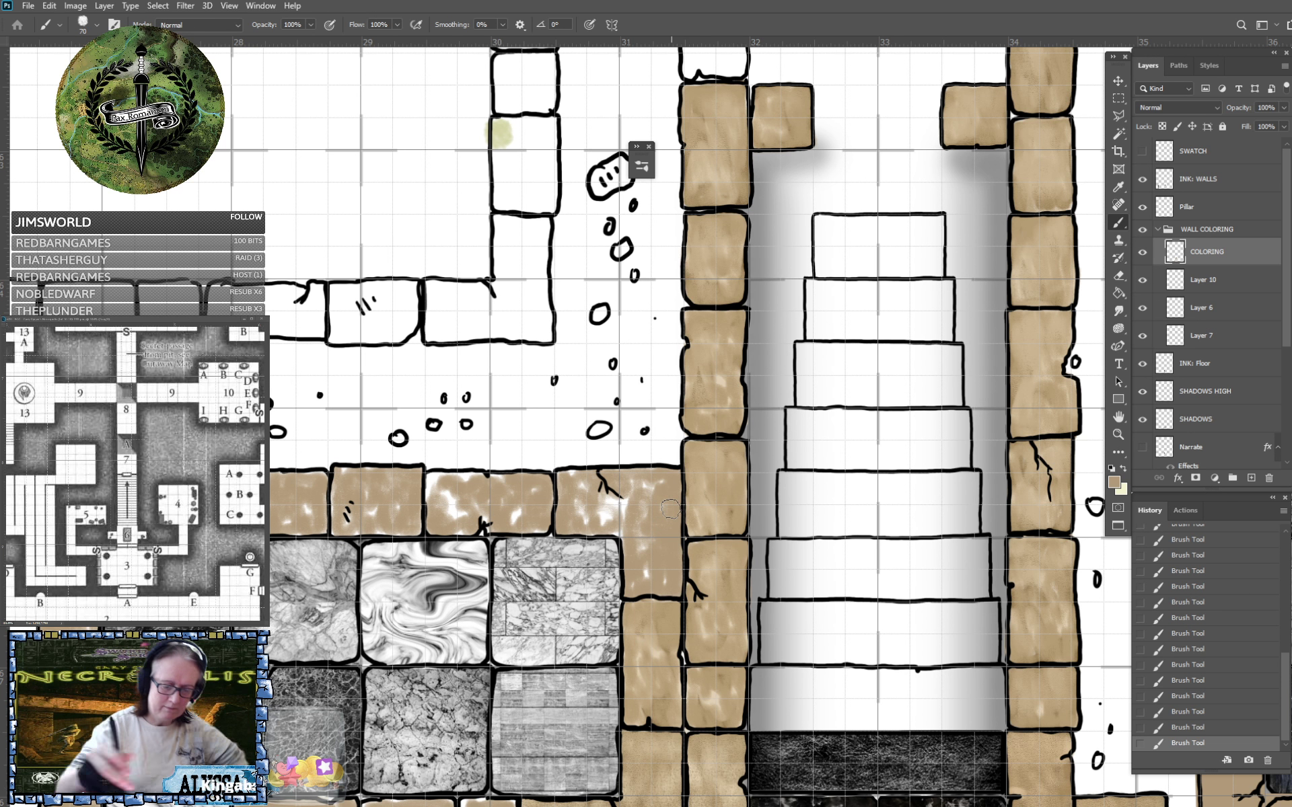
Examine the coloured walls around the staircase and compare them with the flat tan walls of the eastern tiled room and its passage.
scroll(669, 510, down, 5)
scroll(669, 509, up, 2)
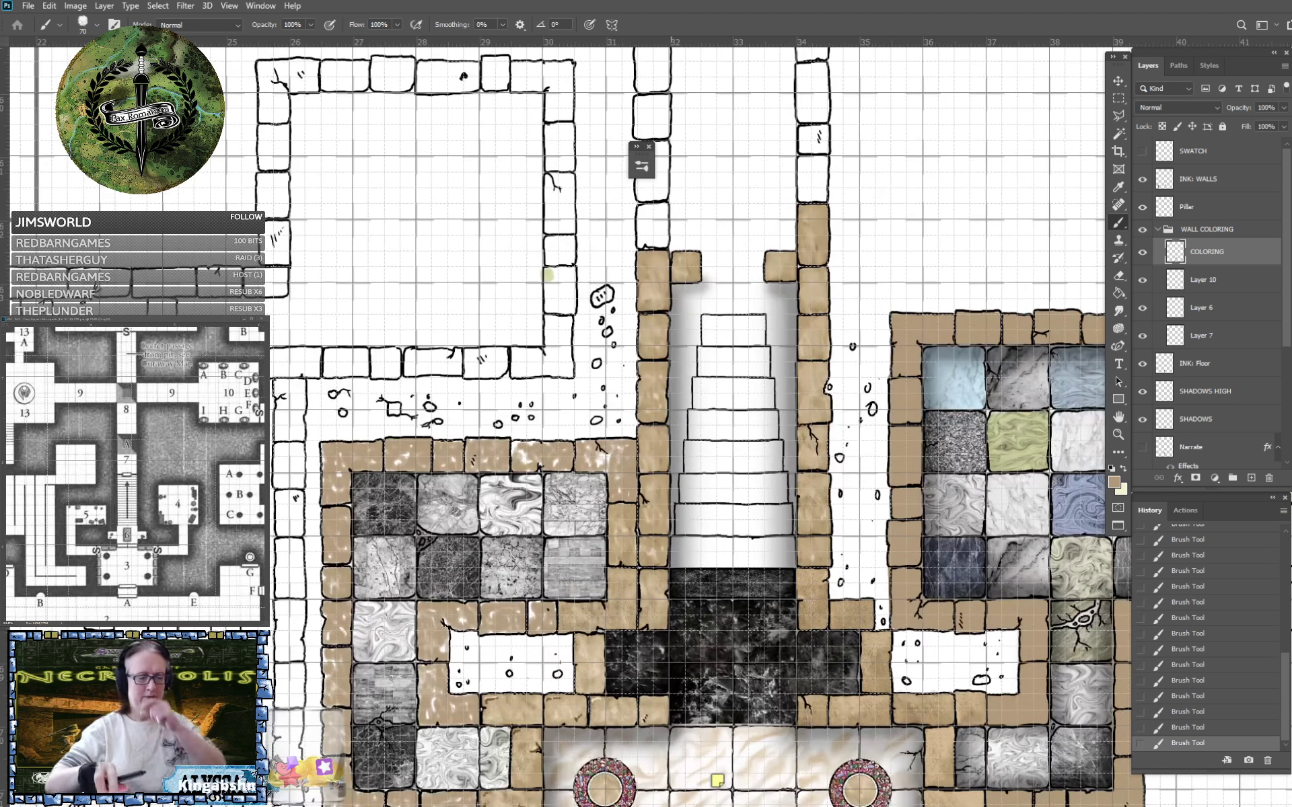
drag(1017, 580, 745, 497)
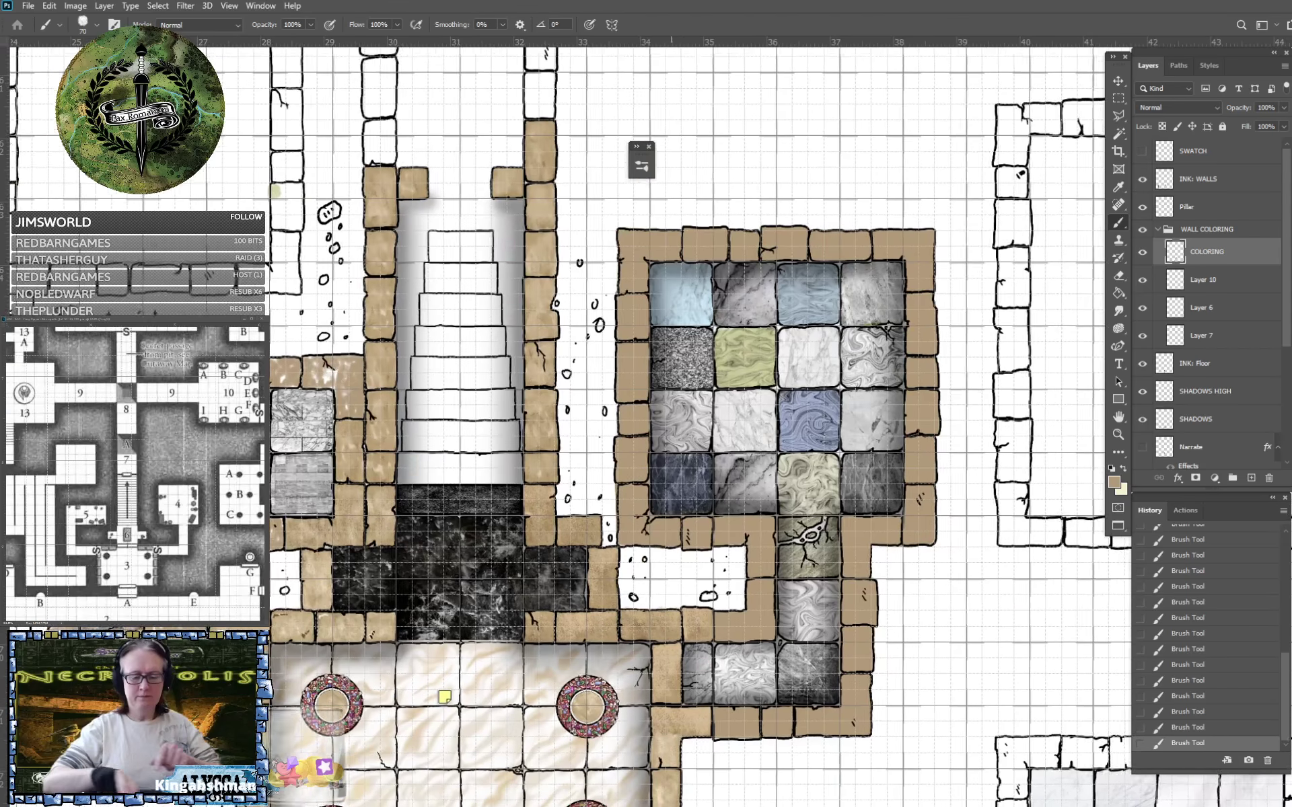
scroll(745, 496, up, 4)
scroll(874, 522, up, 1)
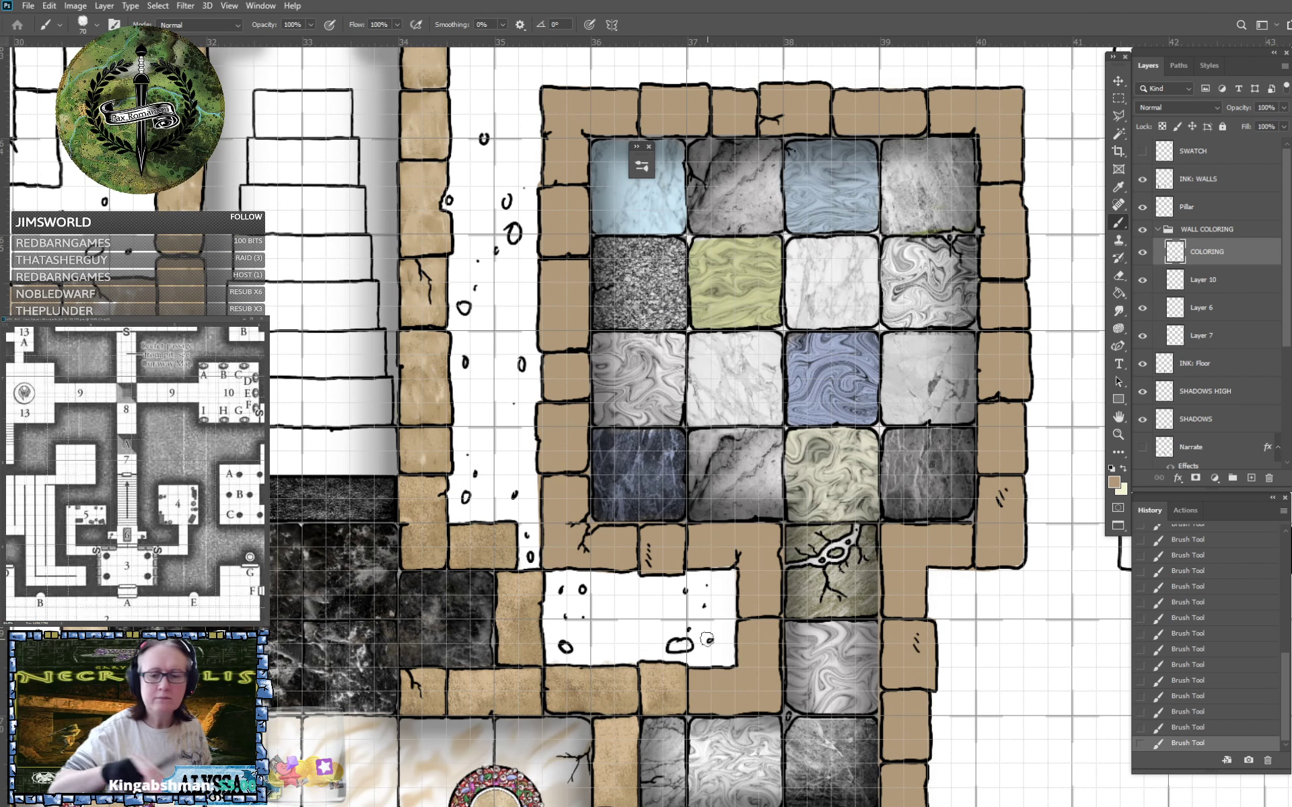
drag(707, 639, 824, 409)
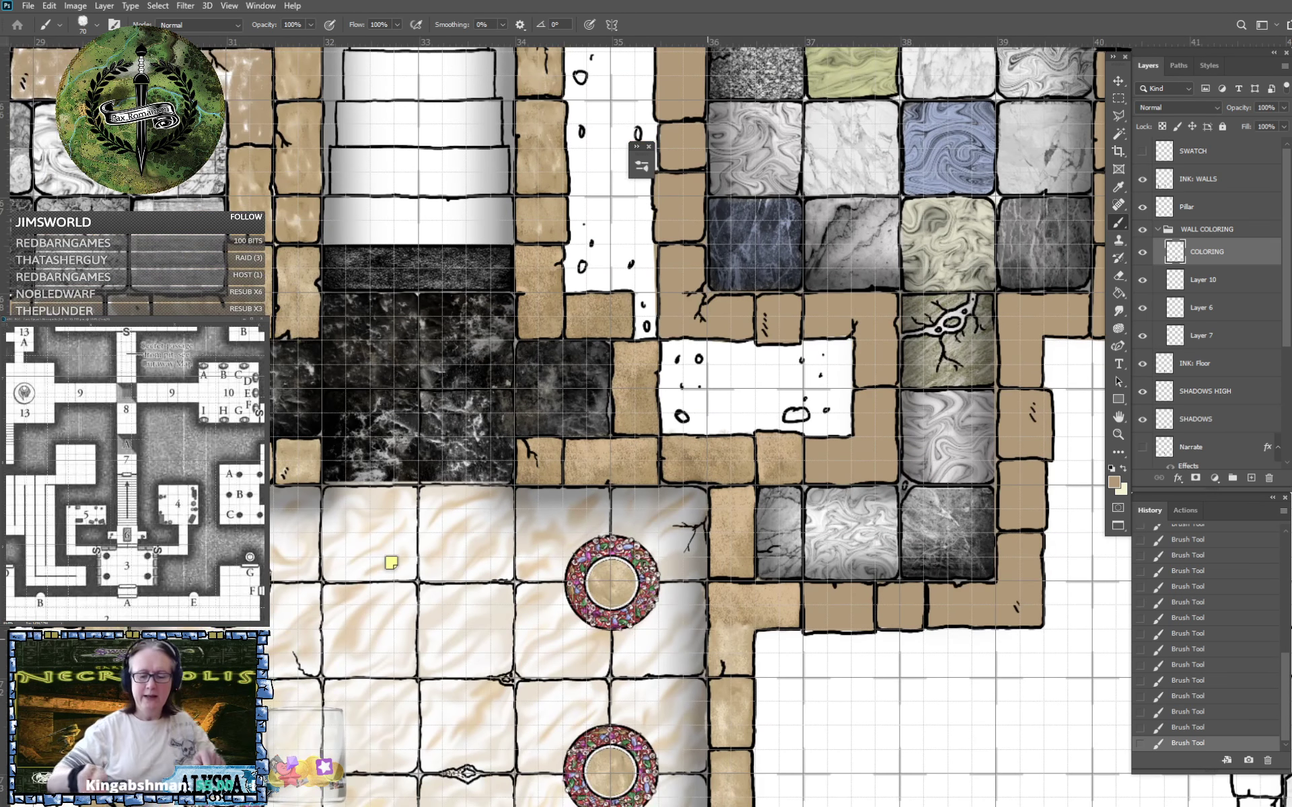
scroll(982, 670, up, 3)
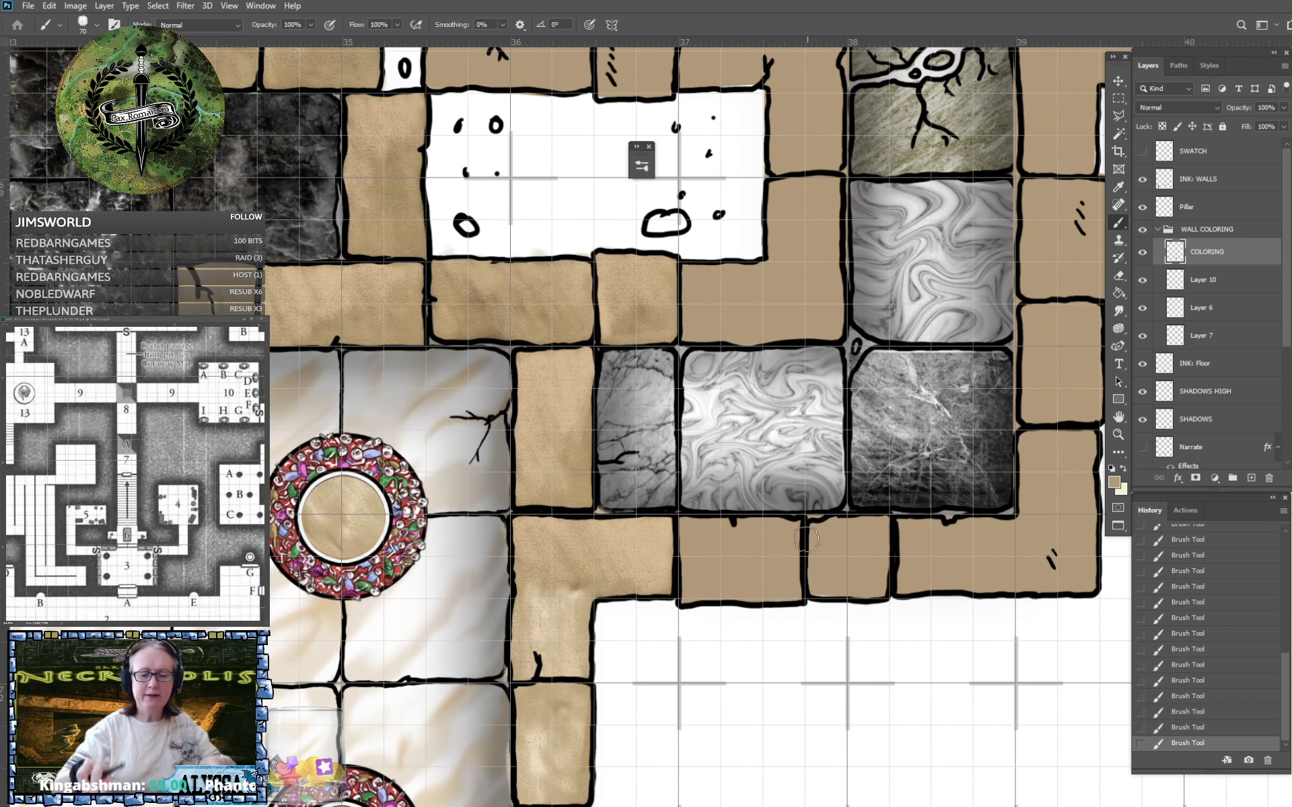
scroll(806, 539, down, 5)
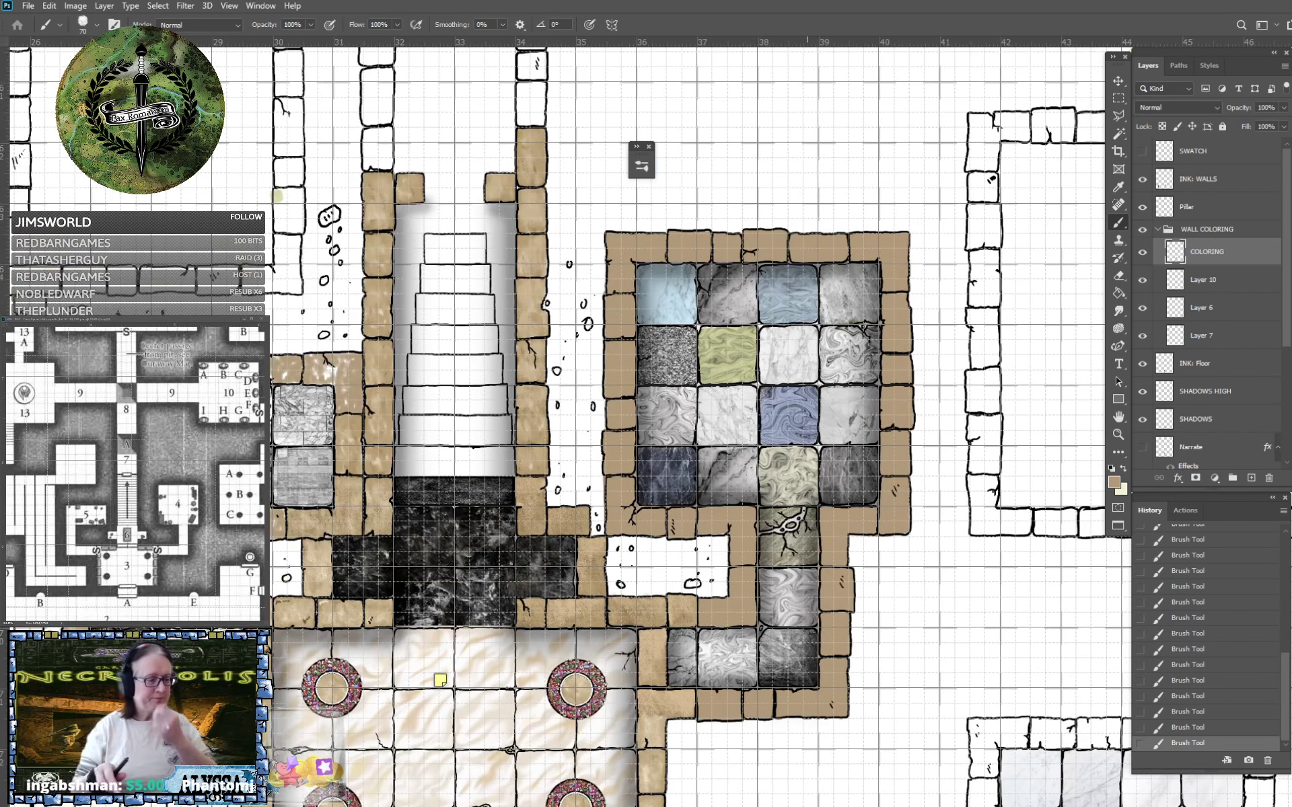
scroll(532, 778, up, 1)
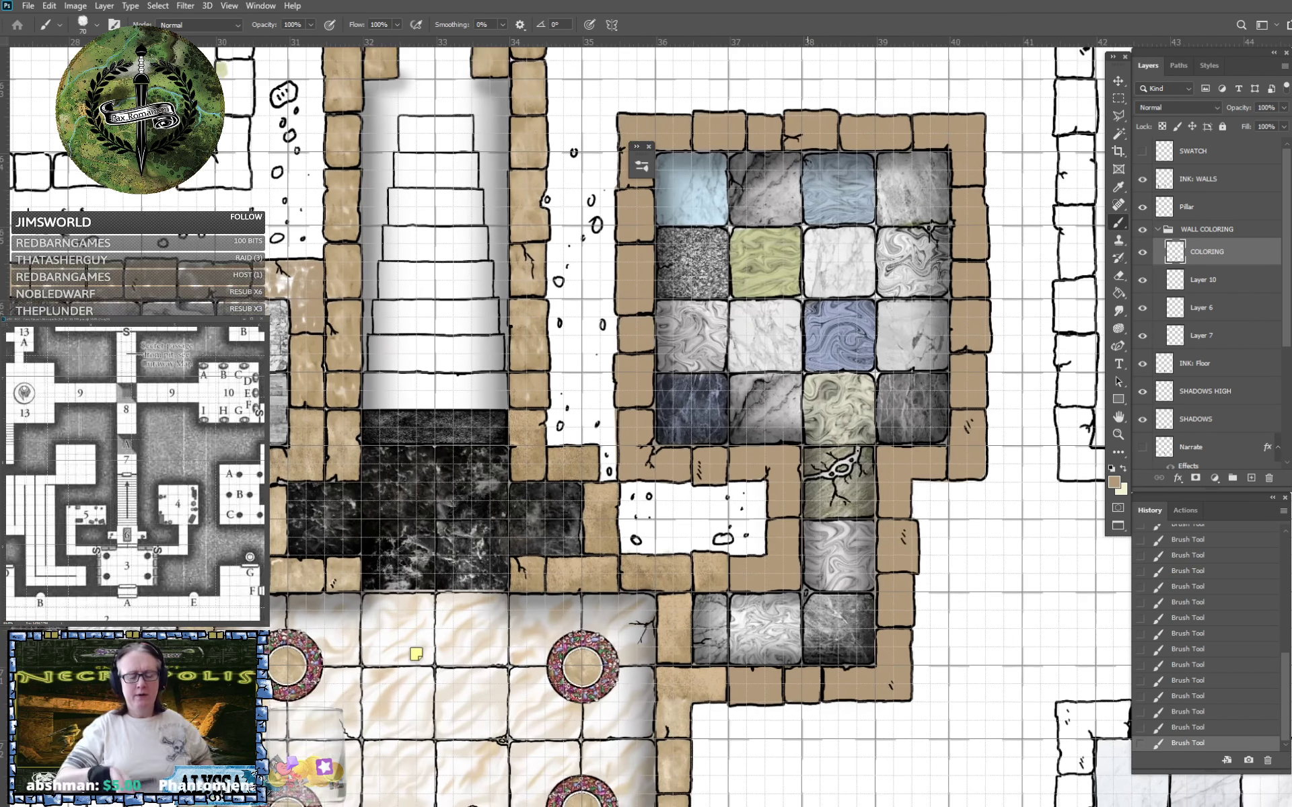
drag(807, 498, 875, 489)
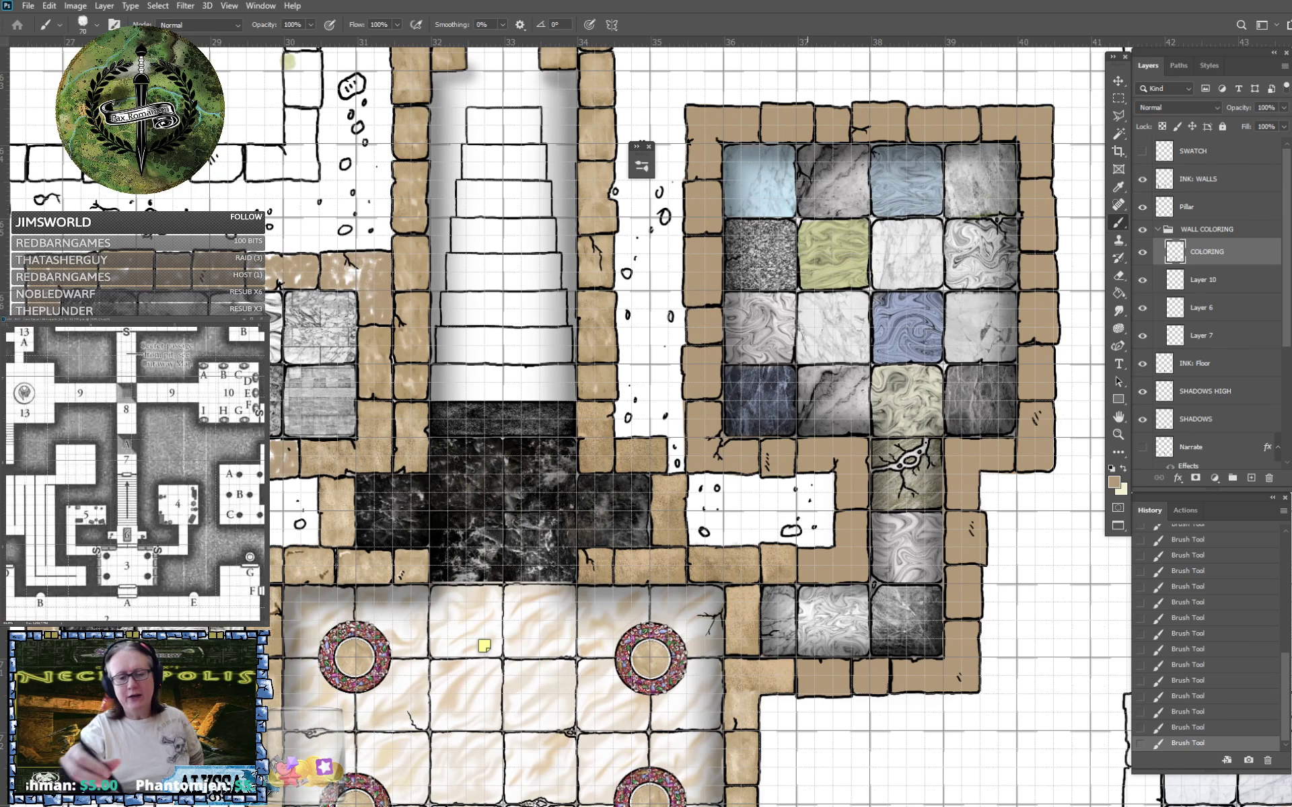
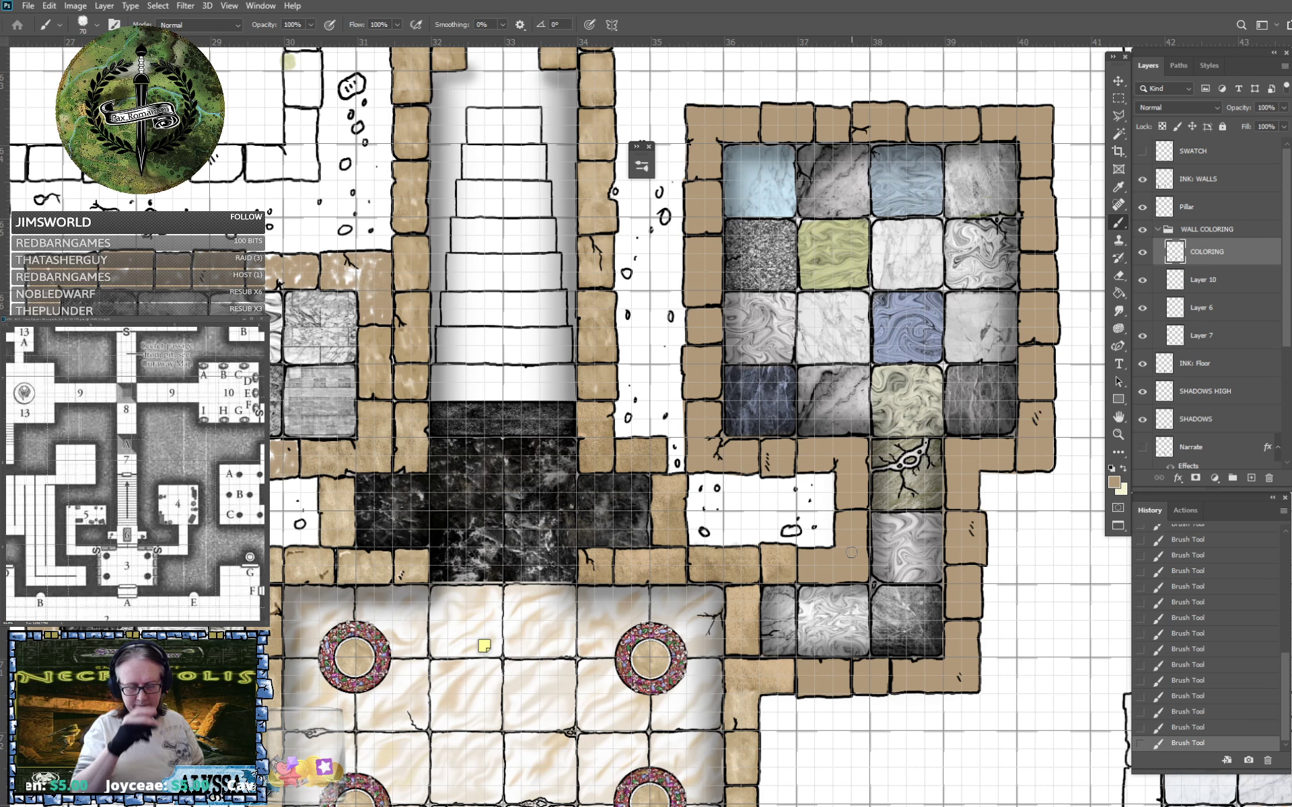
scroll(851, 552, up, 5)
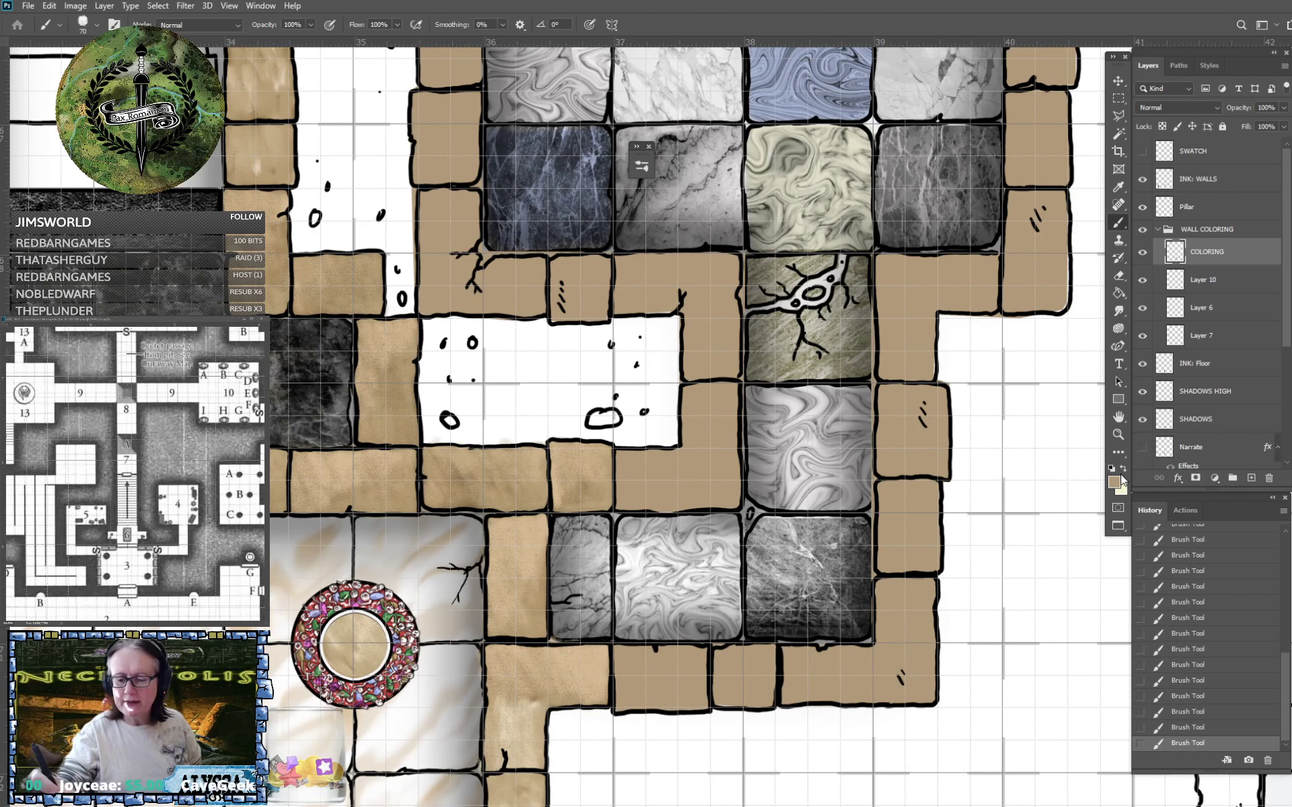
Pick a paler yellowish tan as the foreground colour and dapple it over the passage's south wall blocks and inner corner block.
click(1114, 482)
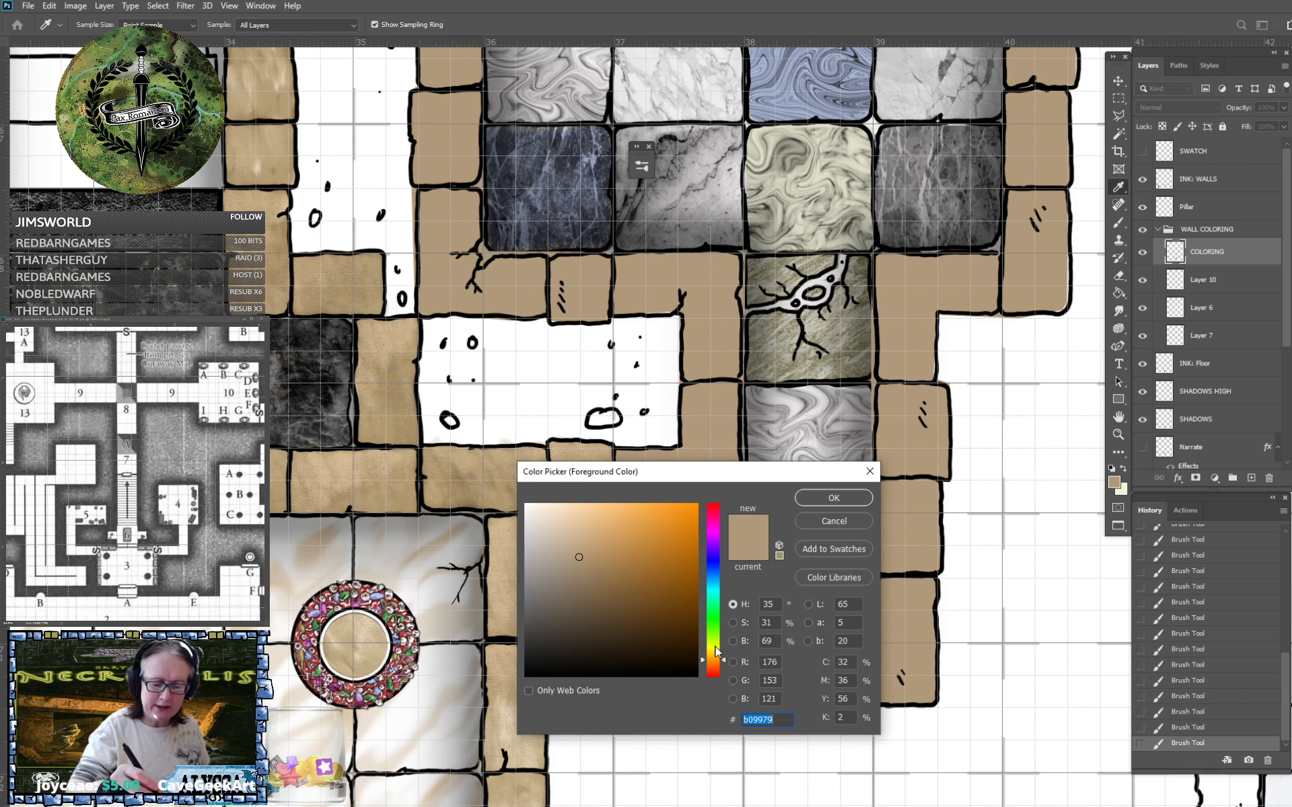
drag(715, 668, 702, 649)
click(573, 537)
key(Return)
mouse_move(621, 707)
mouse_down()
mouse_move(628, 657)
mouse_move(649, 666)
mouse_move(649, 655)
mouse_move(638, 656)
mouse_move(683, 703)
mouse_move(674, 671)
mouse_move(697, 683)
mouse_move(672, 655)
mouse_move(704, 674)
mouse_move(699, 700)
mouse_move(698, 658)
mouse_move(741, 702)
mouse_move(735, 662)
mouse_move(756, 659)
mouse_move(766, 696)
mouse_move(771, 680)
mouse_move(742, 654)
mouse_move(800, 657)
mouse_move(791, 680)
mouse_move(810, 695)
mouse_move(804, 659)
mouse_move(854, 665)
mouse_up()
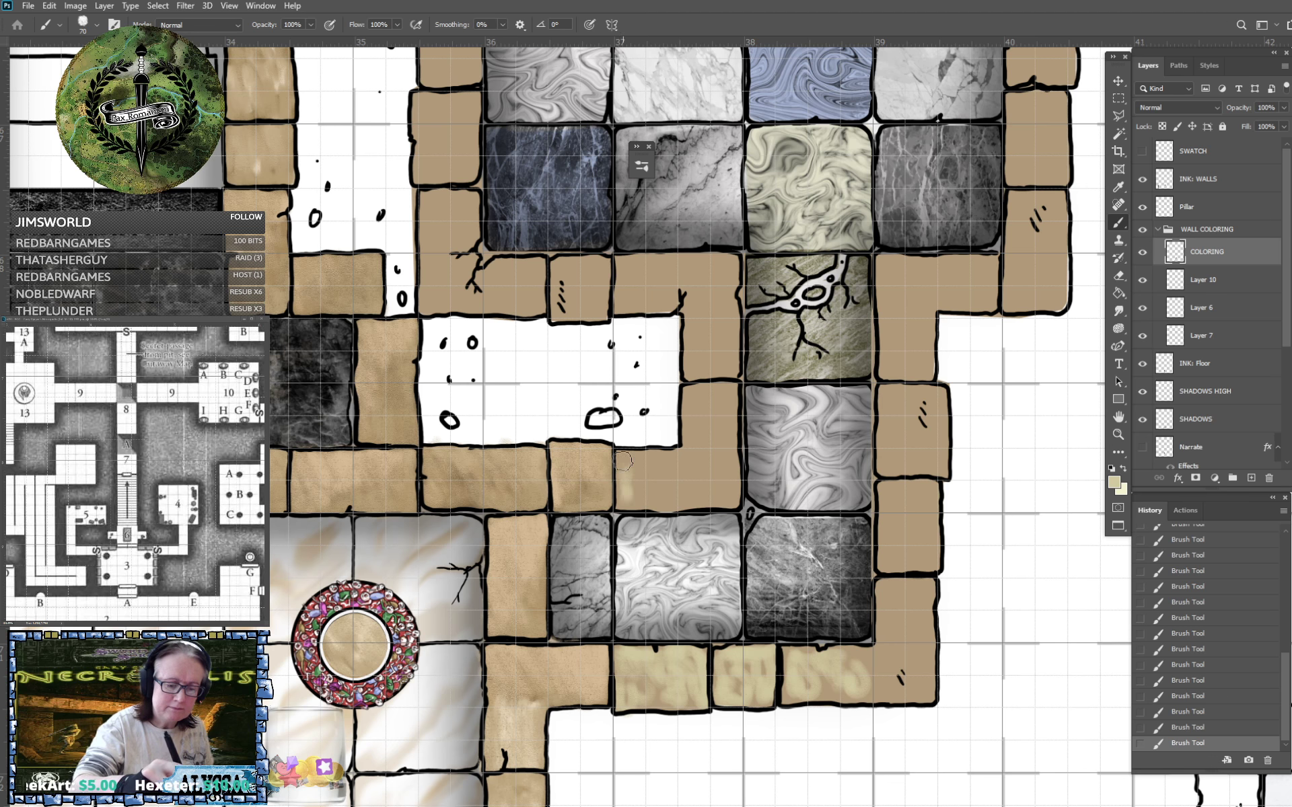
mouse_move(654, 497)
mouse_down()
mouse_move(660, 454)
mouse_move(683, 474)
mouse_up()
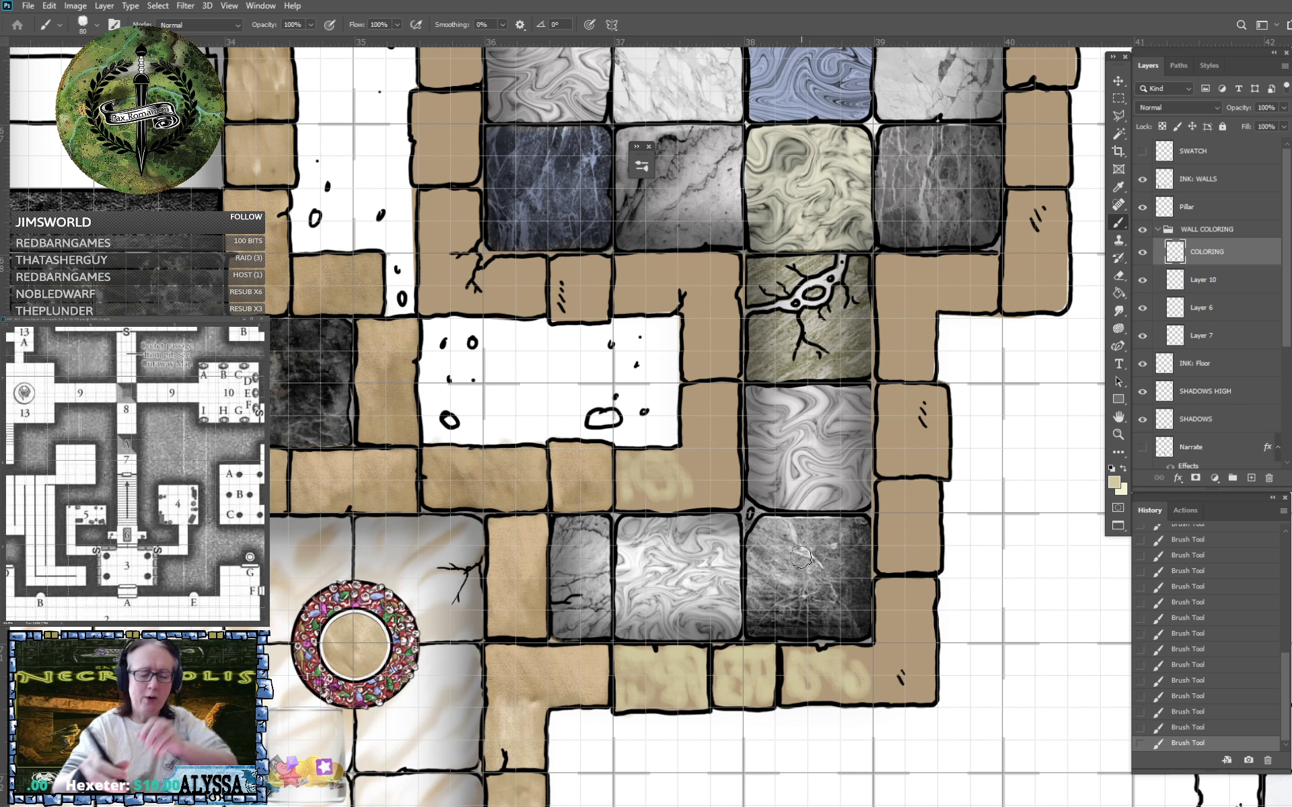
mouse_move(685, 476)
mouse_down()
mouse_move(631, 461)
mouse_move(687, 472)
mouse_move(693, 406)
mouse_move(716, 409)
mouse_move(698, 389)
mouse_move(724, 388)
mouse_move(724, 446)
mouse_move(715, 436)
mouse_move(710, 462)
mouse_move(725, 479)
mouse_move(698, 474)
mouse_move(681, 499)
mouse_move(715, 506)
mouse_move(728, 493)
mouse_move(735, 432)
mouse_move(694, 495)
mouse_move(662, 508)
mouse_move(730, 517)
mouse_up()
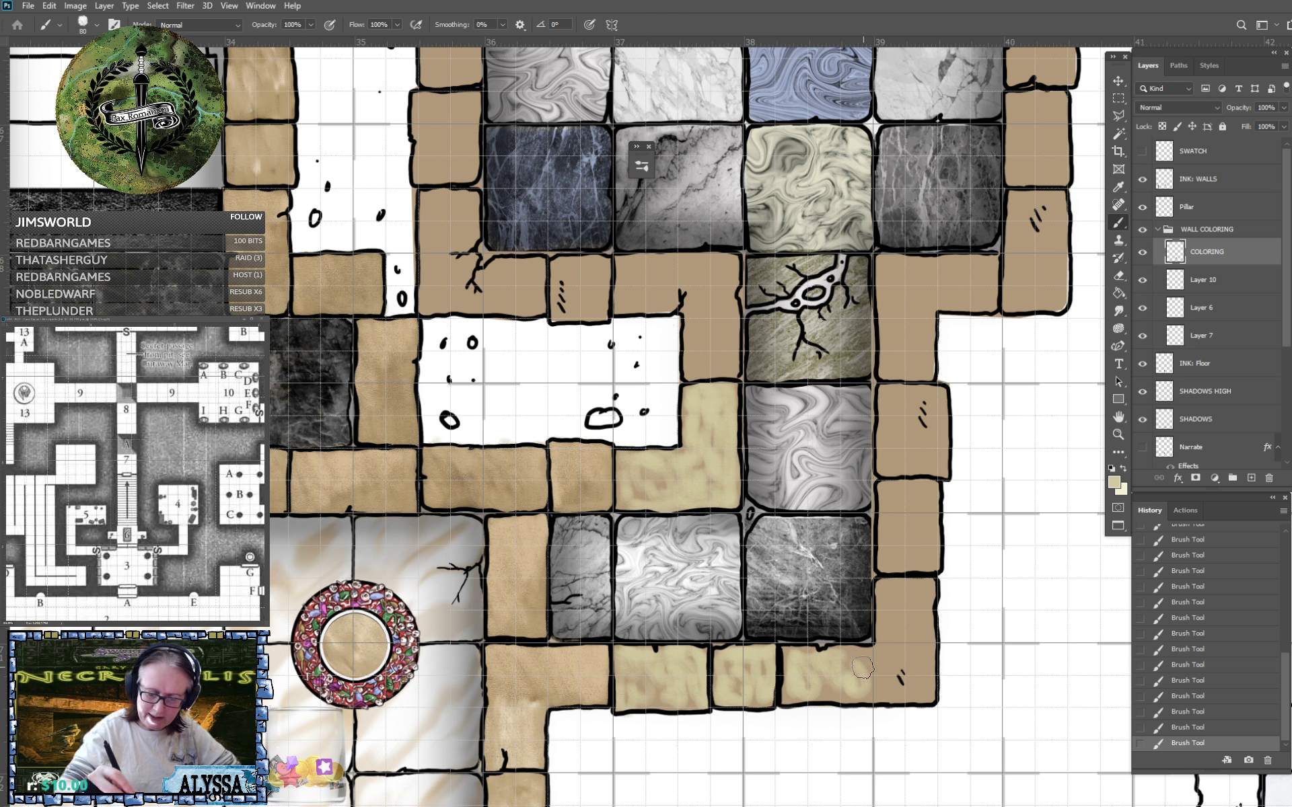
Dapple the lighter tan up the passage's east wall, from the southeast corner to the block beside the cracked tile.
mouse_move(863, 667)
mouse_down()
mouse_move(889, 651)
mouse_move(886, 616)
mouse_move(895, 648)
mouse_move(906, 612)
mouse_move(894, 592)
mouse_move(923, 618)
mouse_move(884, 683)
mouse_move(922, 692)
mouse_move(929, 678)
mouse_move(891, 524)
mouse_move(883, 562)
mouse_move(889, 493)
mouse_move(909, 516)
mouse_move(907, 496)
mouse_move(928, 496)
mouse_move(901, 547)
mouse_move(910, 558)
mouse_move(925, 555)
mouse_move(926, 486)
mouse_up()
scroll(926, 489, up, 2)
scroll(925, 489, right, 2)
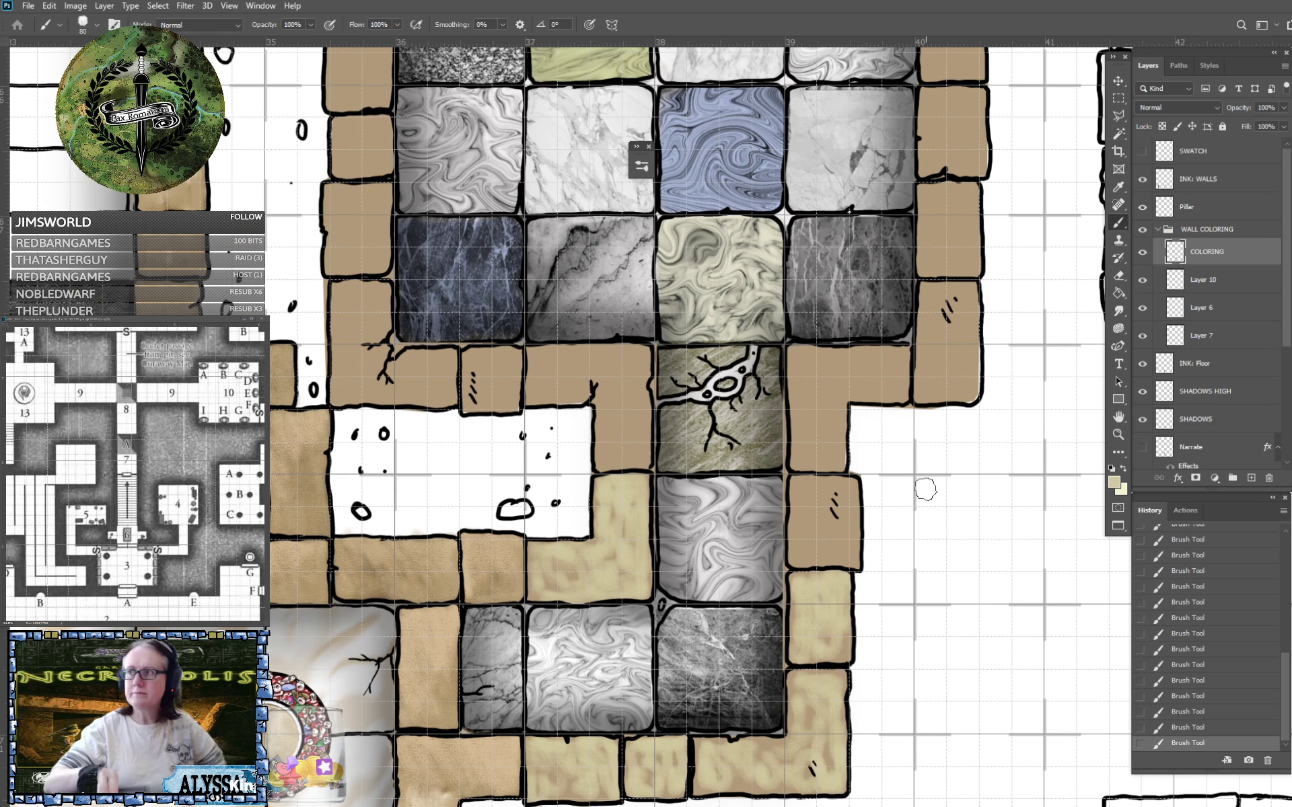
mouse_move(833, 527)
mouse_down()
mouse_move(803, 531)
mouse_move(797, 554)
mouse_move(801, 492)
mouse_move(833, 534)
mouse_move(831, 485)
mouse_move(845, 506)
mouse_move(850, 488)
mouse_move(851, 514)
mouse_up()
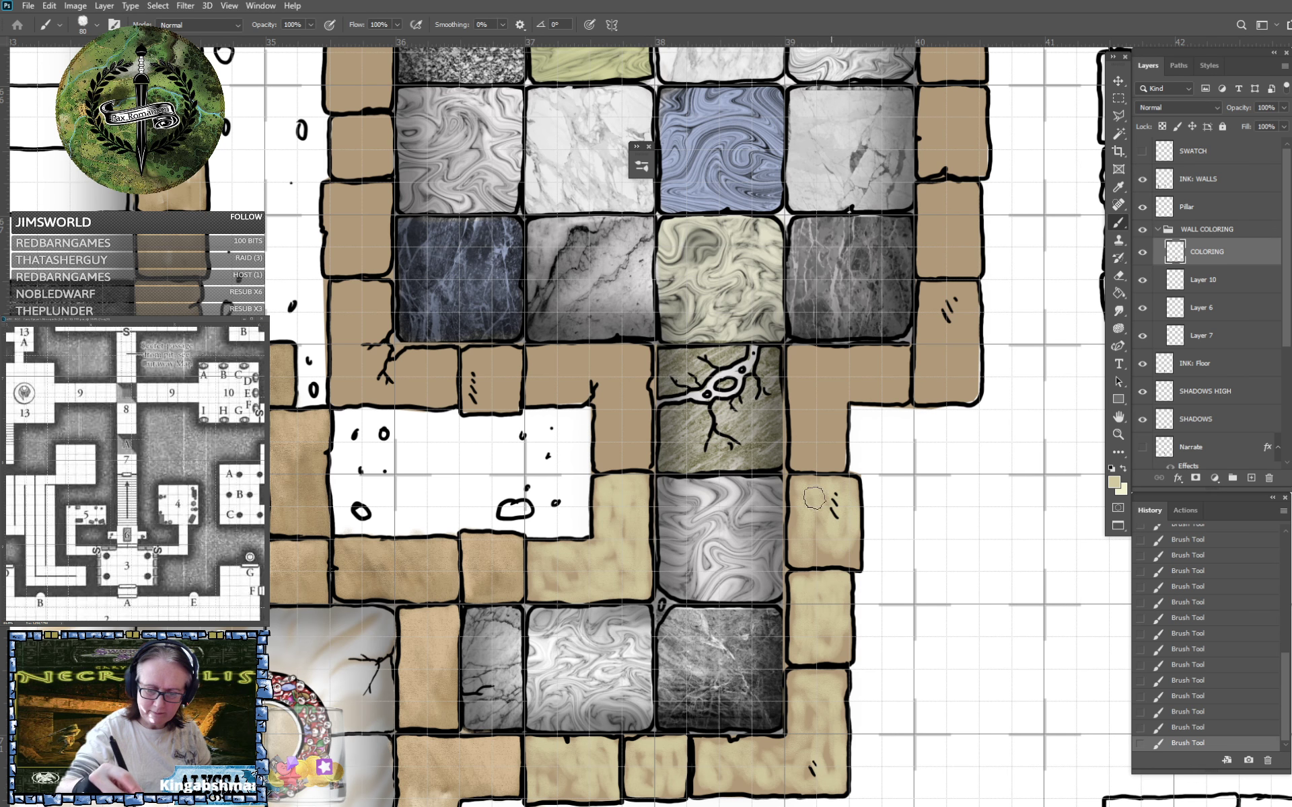
drag(806, 422, 801, 465)
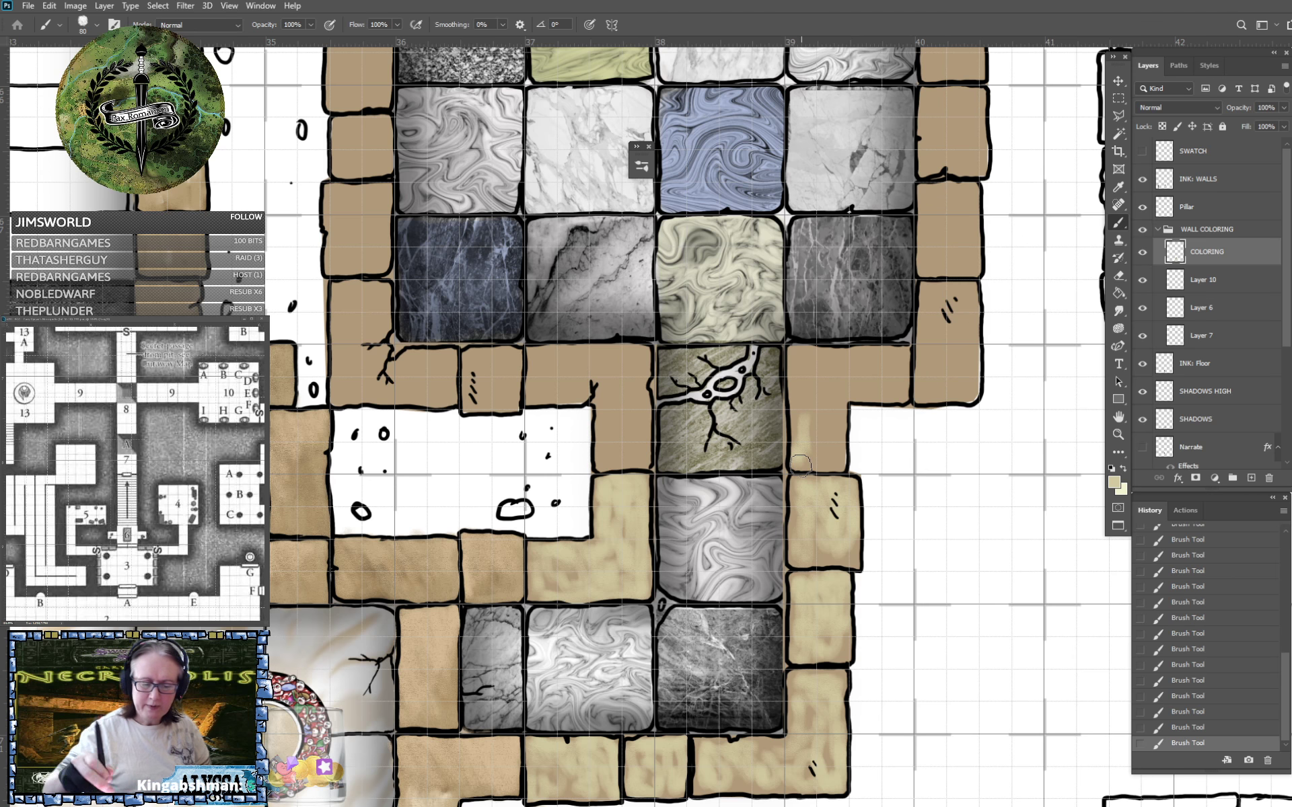
Erase overspill along the passage's east wall and dapple lighter tan over the wall blocks around the tiled room's southeast corner.
scroll(800, 466, up, 3)
scroll(800, 465, right, 2)
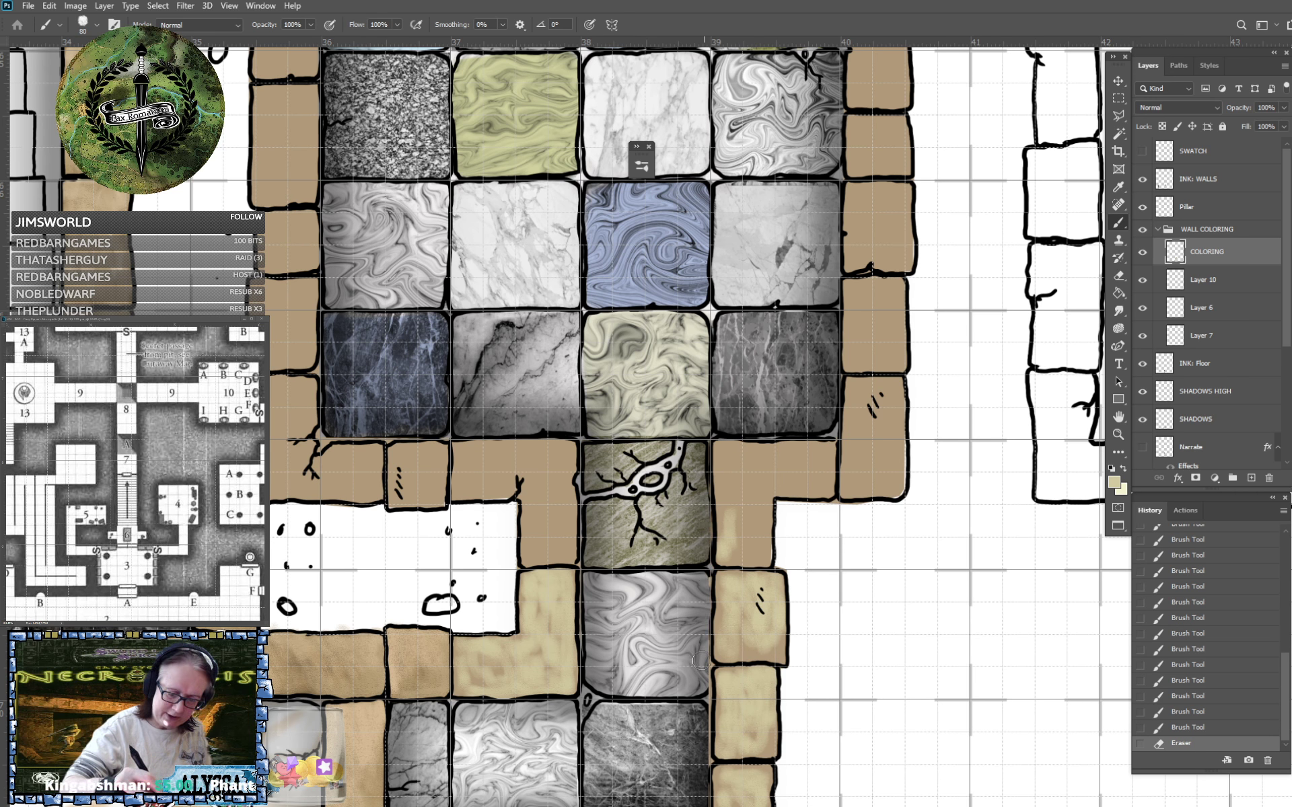
drag(706, 748, 697, 756)
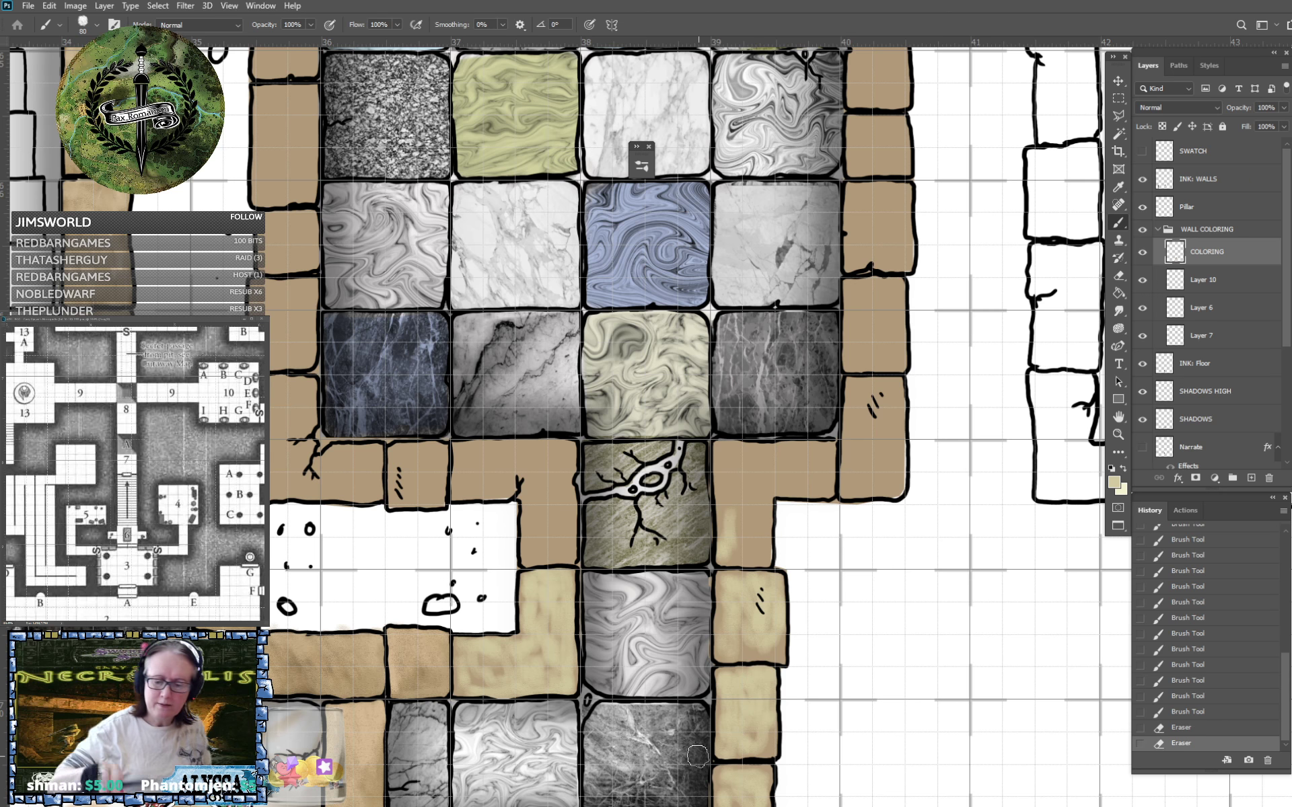
scroll(698, 756, right, 2)
scroll(698, 757, up, 1)
mouse_move(679, 607)
mouse_down()
mouse_move(657, 602)
mouse_move(666, 558)
mouse_move(636, 532)
mouse_move(658, 544)
mouse_move(658, 516)
mouse_move(641, 503)
mouse_move(675, 530)
mouse_move(680, 498)
mouse_move(659, 494)
mouse_move(683, 493)
mouse_move(690, 527)
mouse_move(715, 529)
mouse_move(703, 495)
mouse_move(729, 500)
mouse_move(729, 528)
mouse_move(737, 498)
mouse_move(724, 495)
mouse_move(747, 496)
mouse_move(760, 526)
mouse_move(805, 534)
mouse_move(803, 473)
mouse_move(774, 506)
mouse_move(771, 484)
mouse_move(785, 496)
mouse_move(799, 479)
mouse_move(802, 429)
mouse_move(790, 430)
mouse_move(798, 502)
mouse_move(765, 467)
mouse_move(761, 479)
mouse_move(765, 426)
mouse_up()
drag(786, 258, 767, 425)
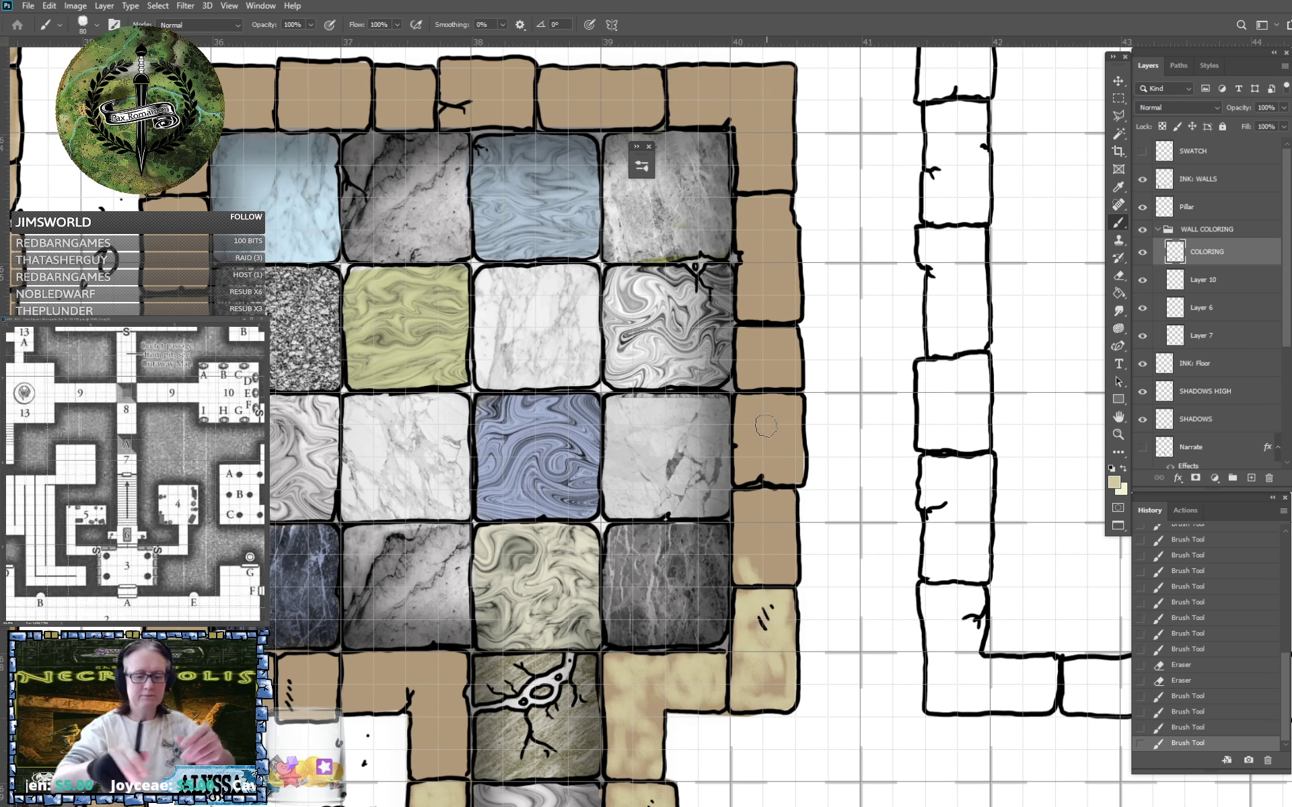
Enlarge the brush to 100 and mottle lighter tan over the east wall block just above the southeast corner.
key(bracketright)
key(bracketright)
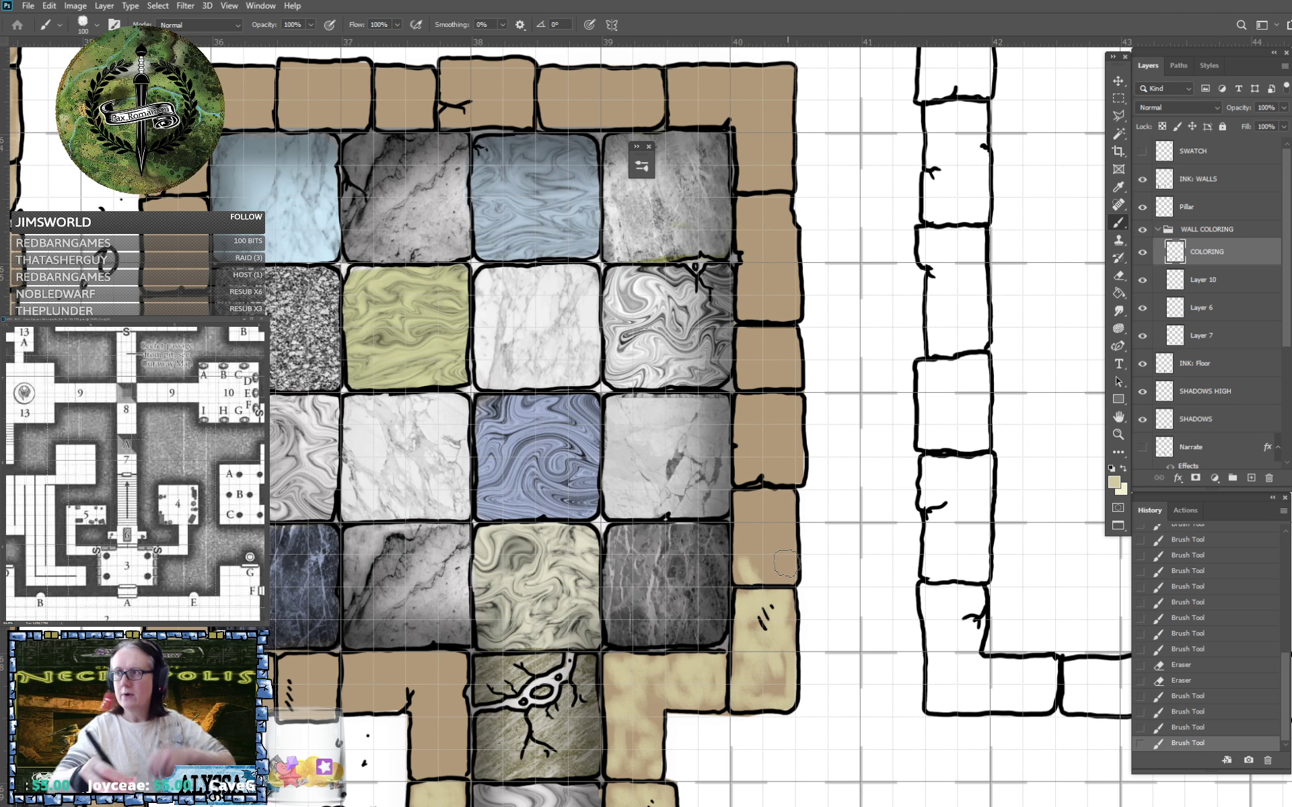
mouse_move(747, 553)
mouse_down()
mouse_move(742, 520)
mouse_move(752, 540)
mouse_move(757, 511)
mouse_move(772, 566)
mouse_move(785, 500)
mouse_move(763, 569)
mouse_move(785, 559)
mouse_move(767, 498)
mouse_up()
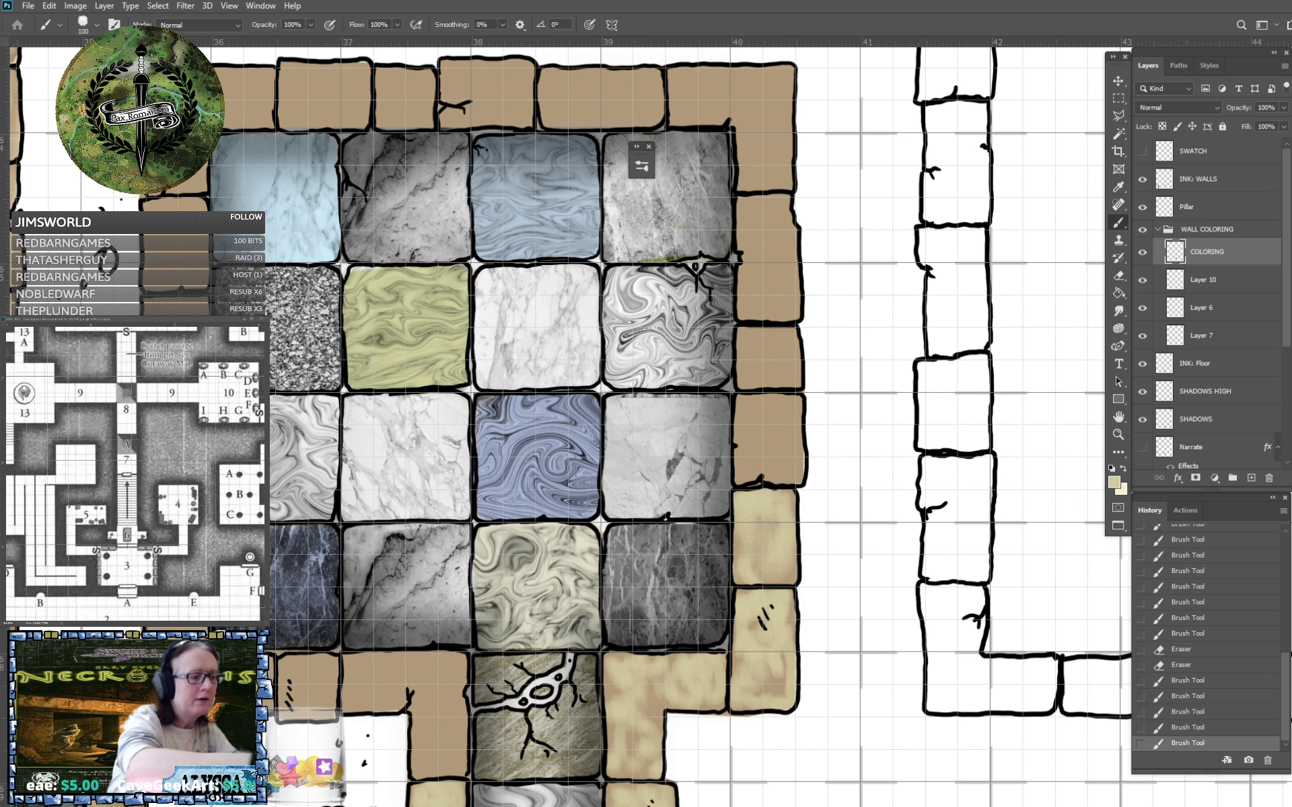
Switch to a rough dry media brush and stroke lighter tan over the next block up the tiled room's east wall.
click(96, 25)
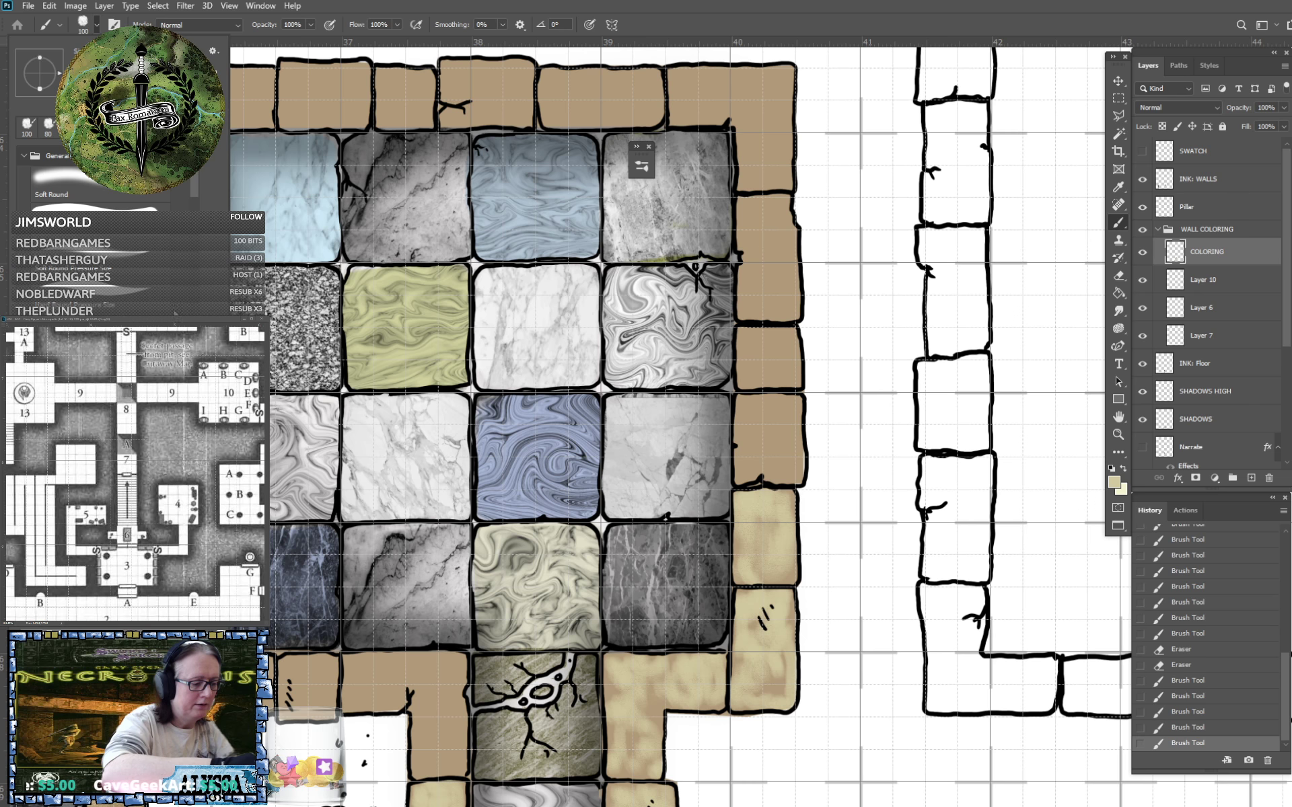
scroll(108, 202, down, 10)
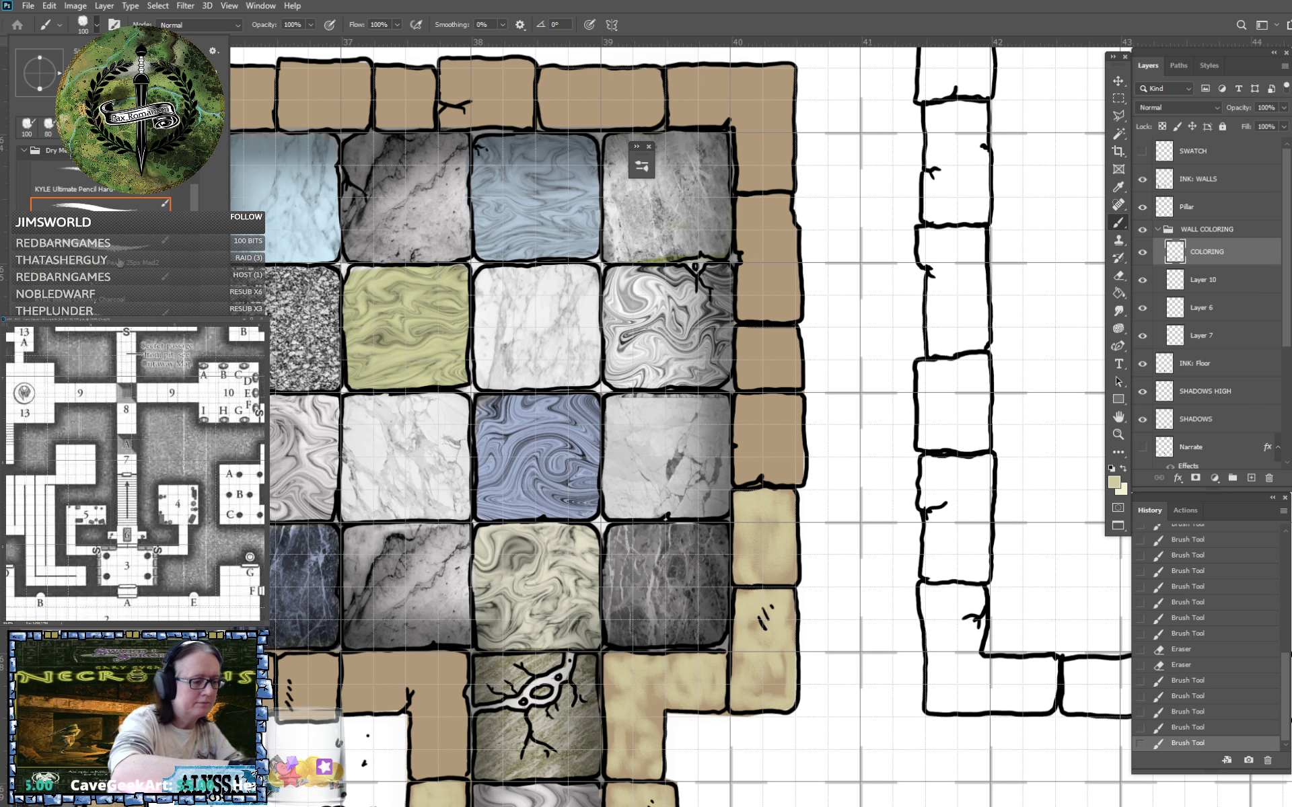
click(123, 256)
drag(759, 420, 748, 443)
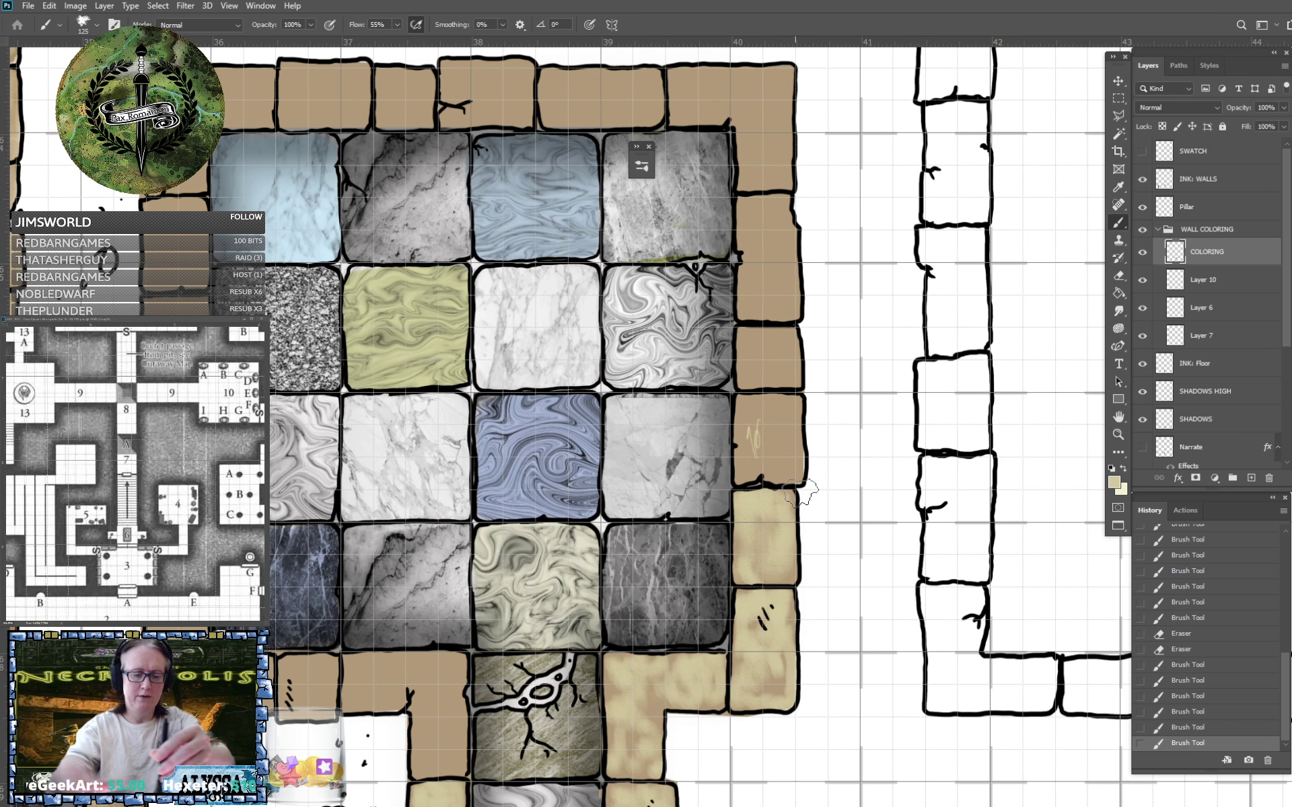
mouse_move(746, 450)
mouse_down()
mouse_move(741, 420)
mouse_move(756, 452)
mouse_move(750, 409)
mouse_move(778, 433)
mouse_move(769, 399)
mouse_move(793, 409)
mouse_move(792, 443)
mouse_move(792, 411)
mouse_move(750, 404)
mouse_up()
Choose a spatter brush, start stippling the short block midway up the east wall, and reduce the brush size to 200.
scroll(775, 405, up, 2)
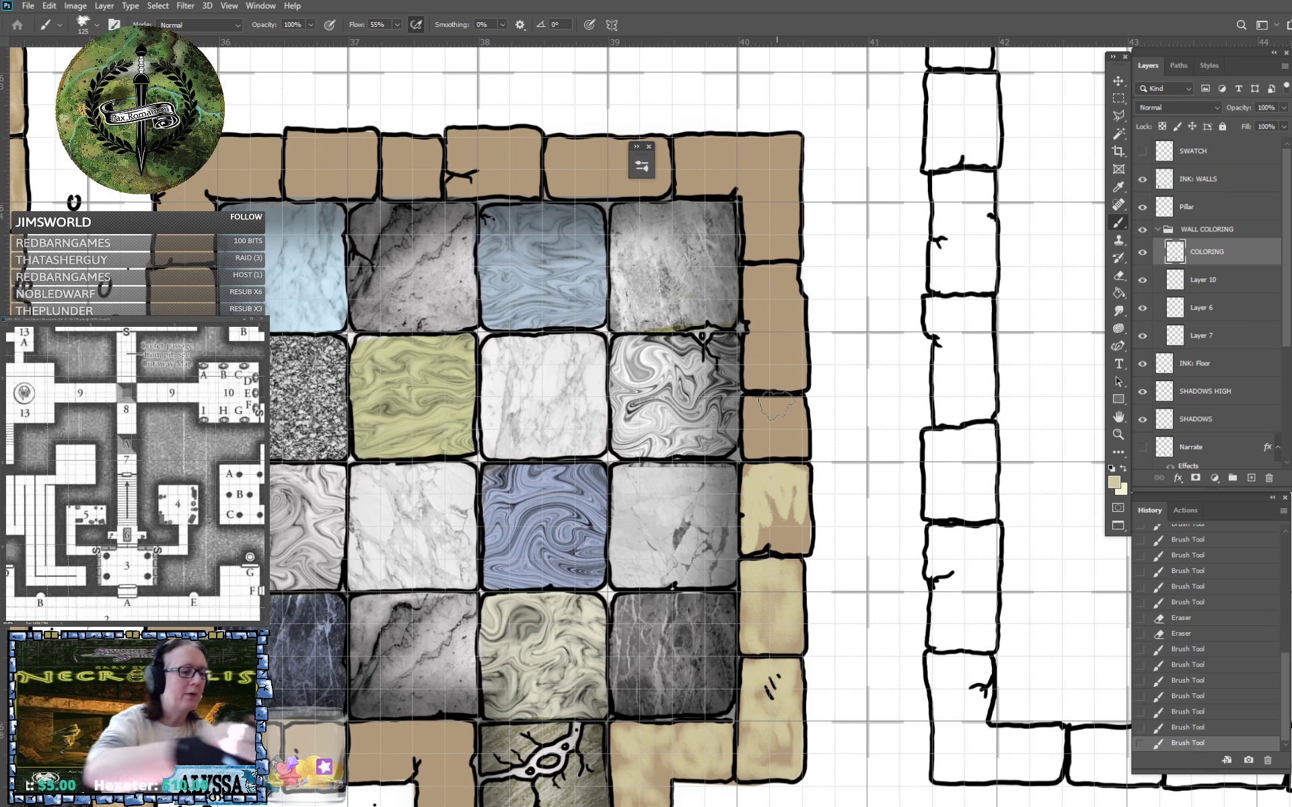
click(94, 32)
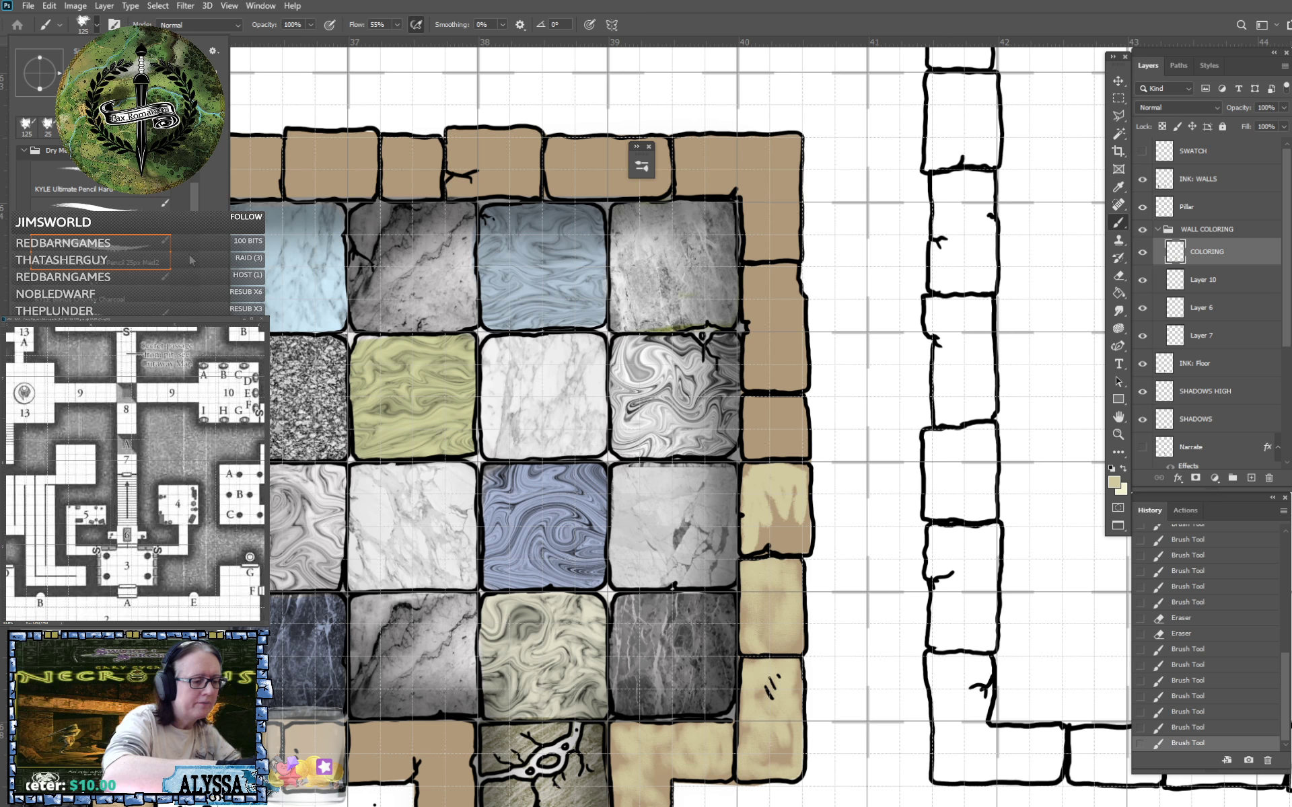
scroll(185, 235, down, 5)
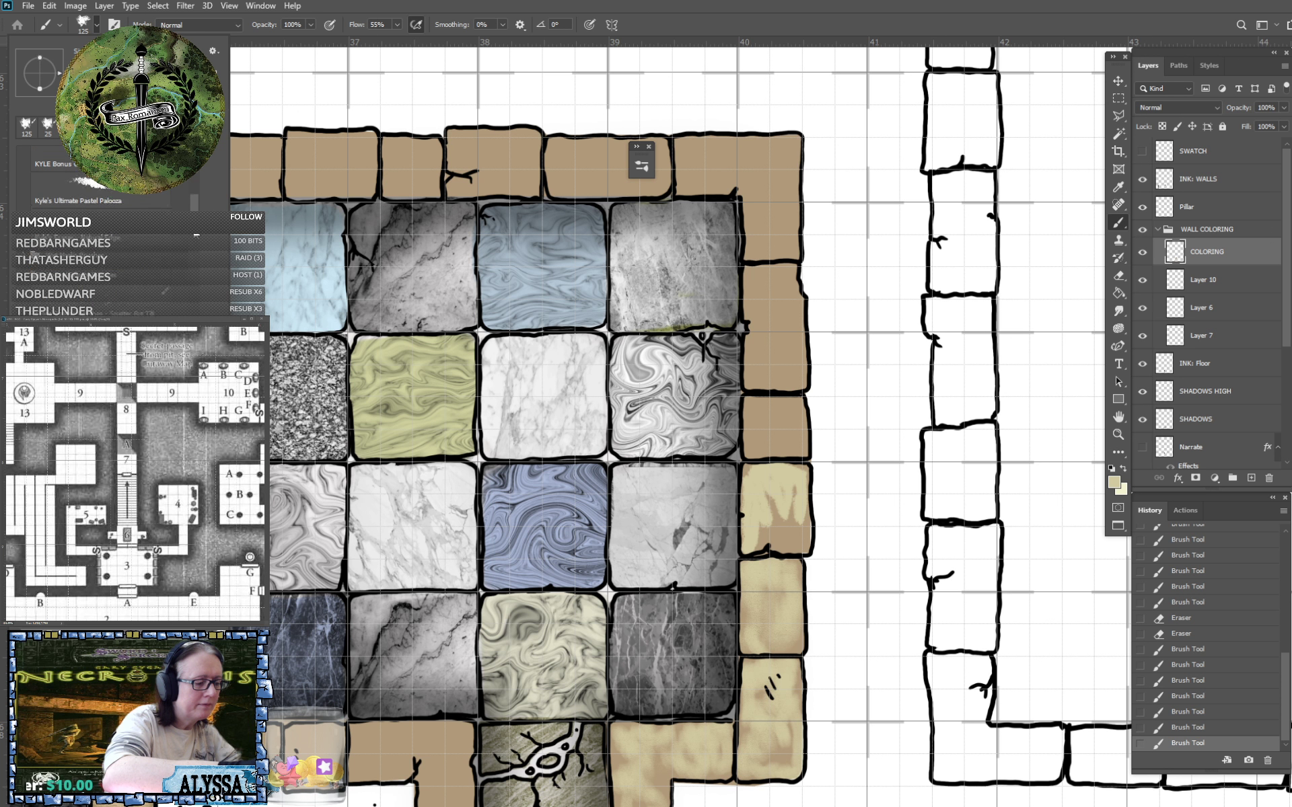
click(101, 269)
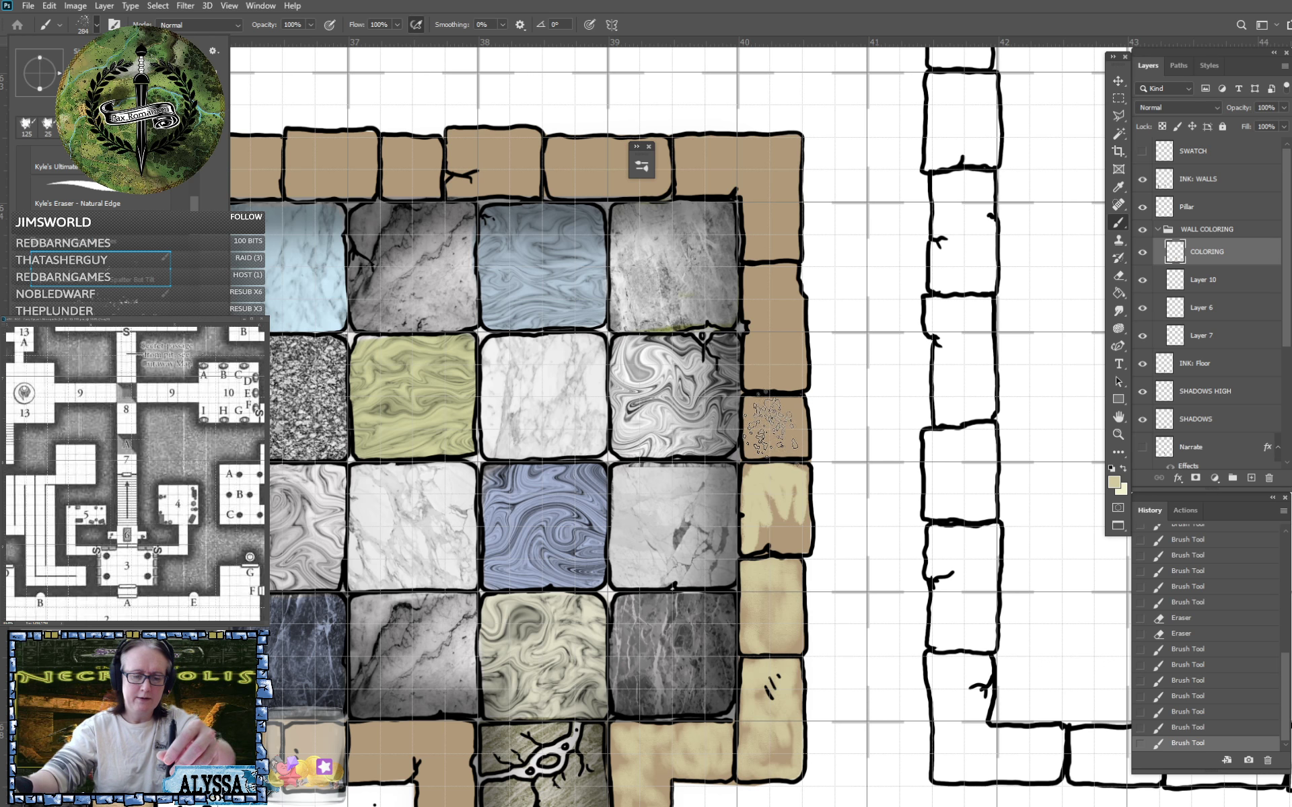
click(775, 424)
click(775, 428)
key([)
key([)
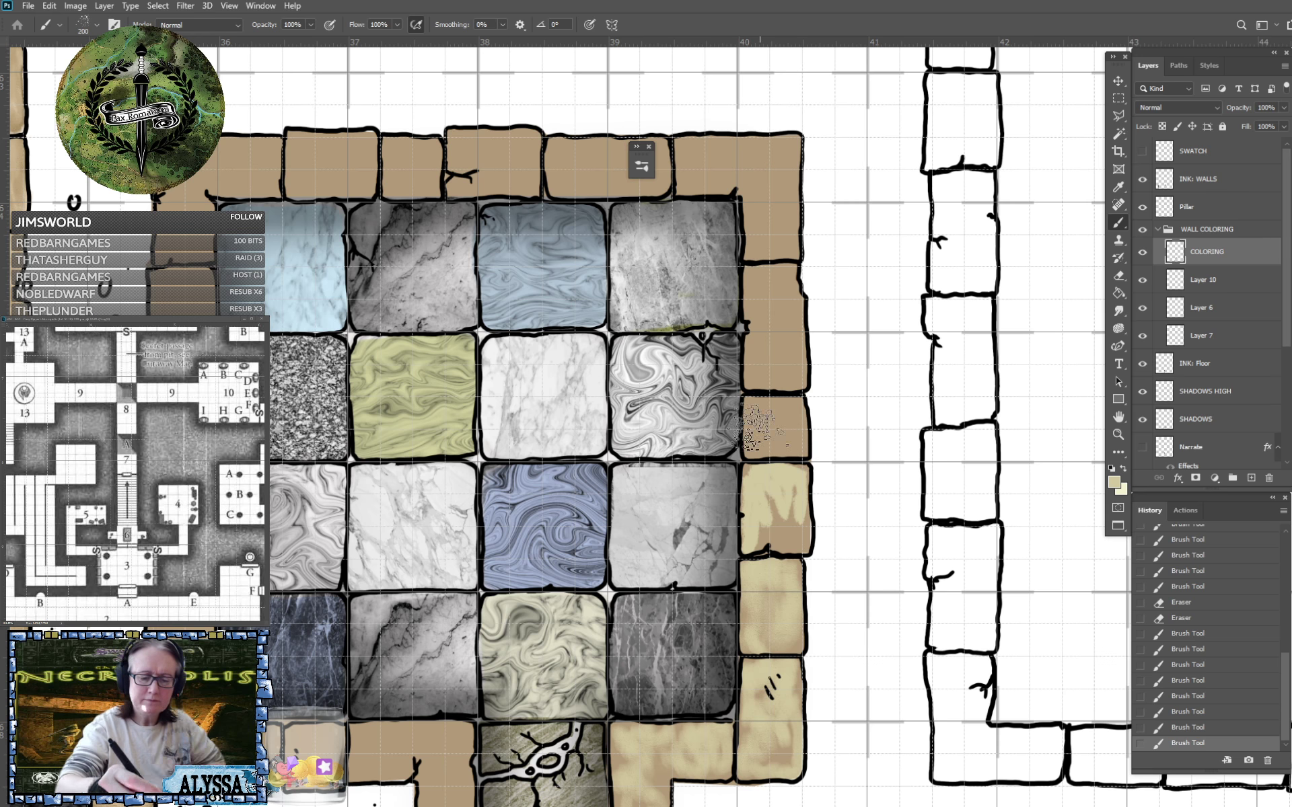
Stipple lighter tan speckles across the short east wall block and erase the speckles that spill outside it.
drag(750, 432, 758, 421)
click(761, 406)
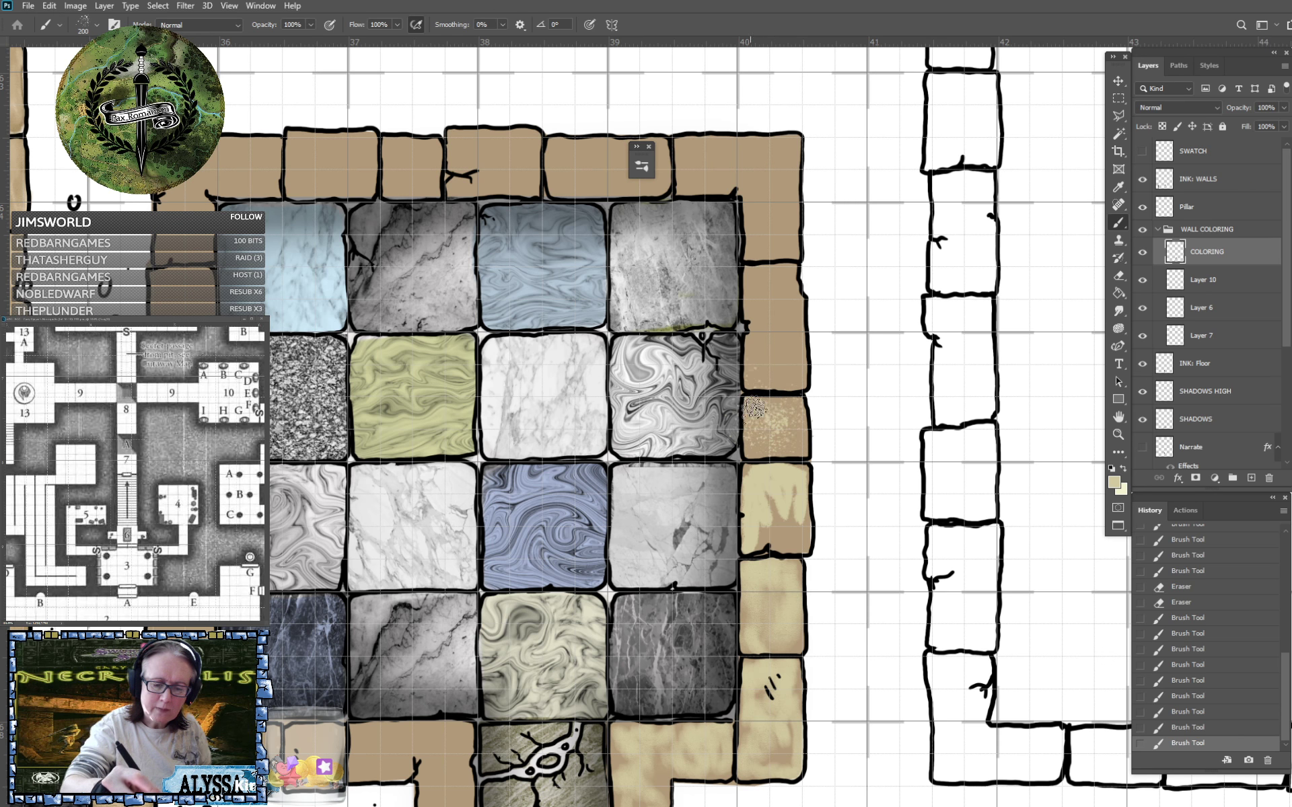
click(770, 446)
click(781, 415)
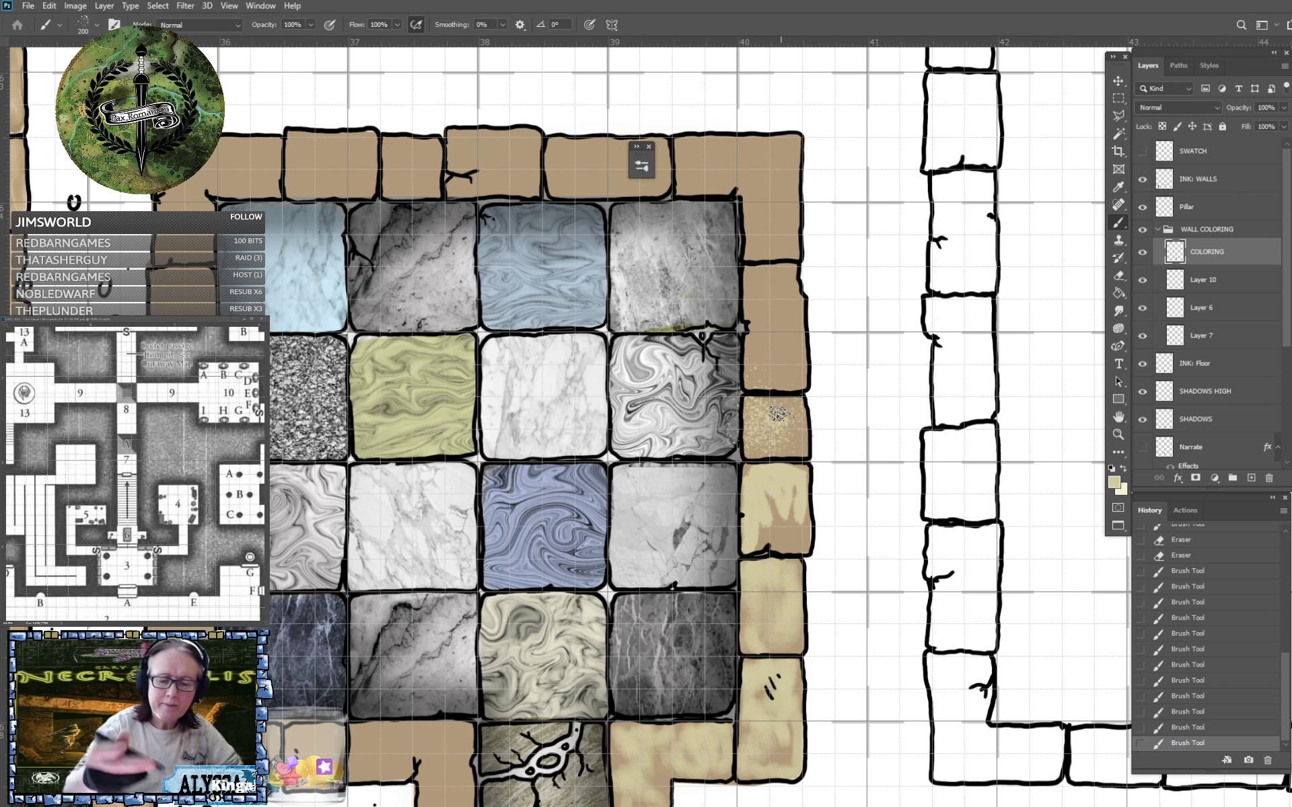
click(718, 414)
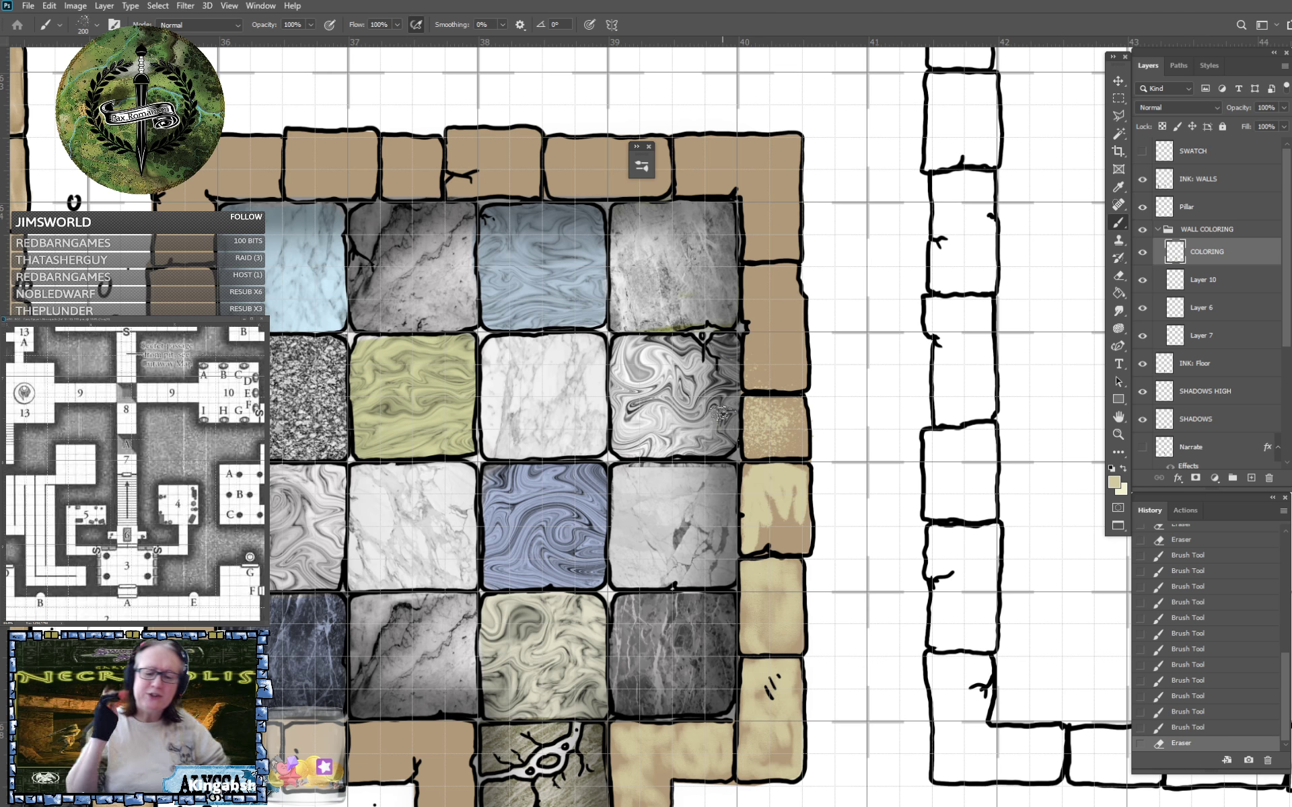
click(764, 378)
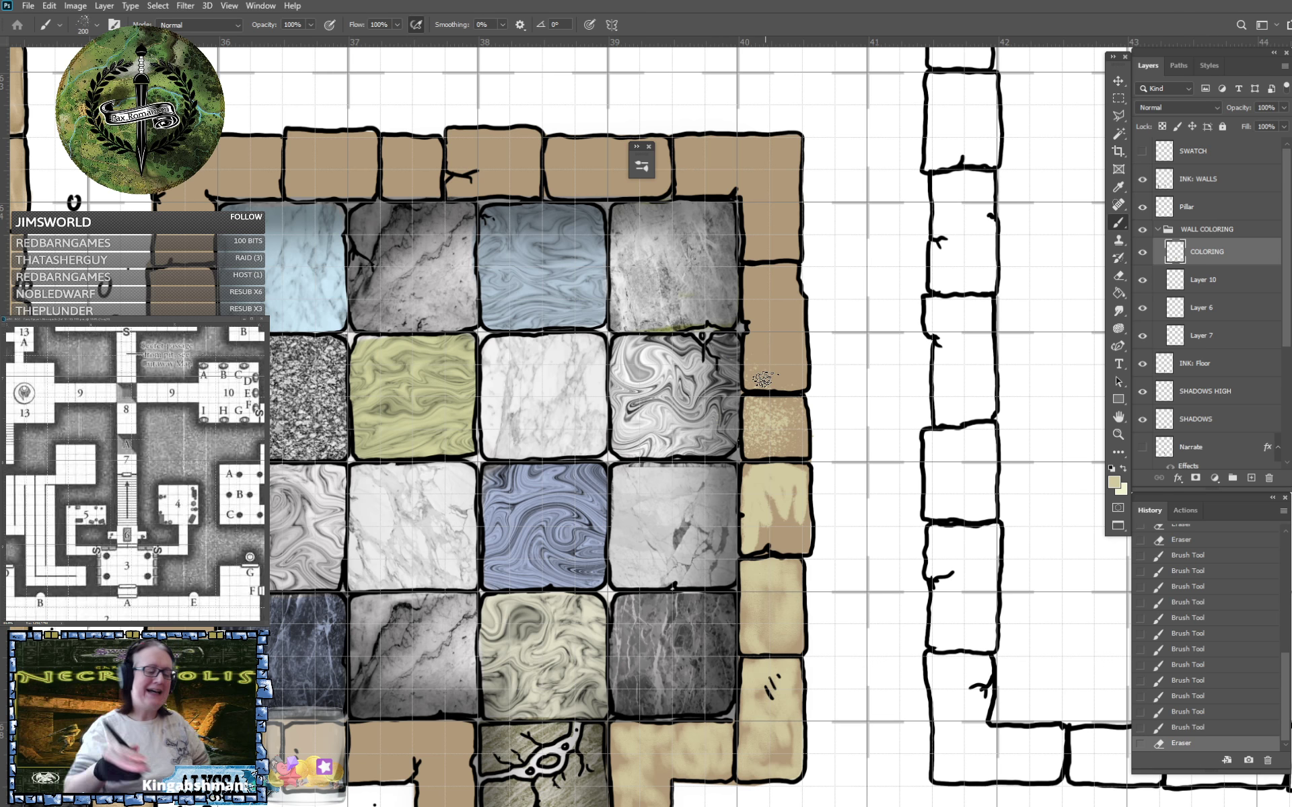
Smudge the speckled east wall block and the two blocks below it at 24% strength to blend their tans.
click(96, 24)
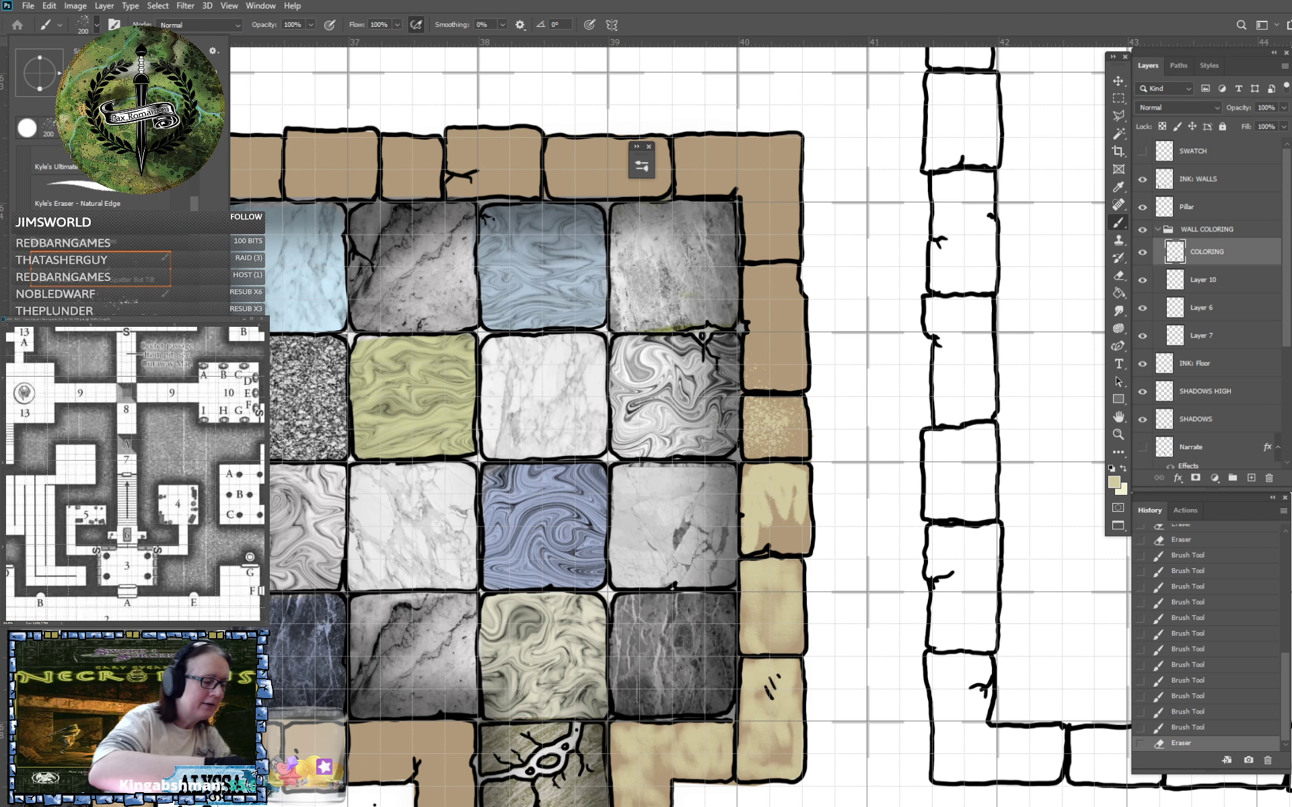
click(111, 309)
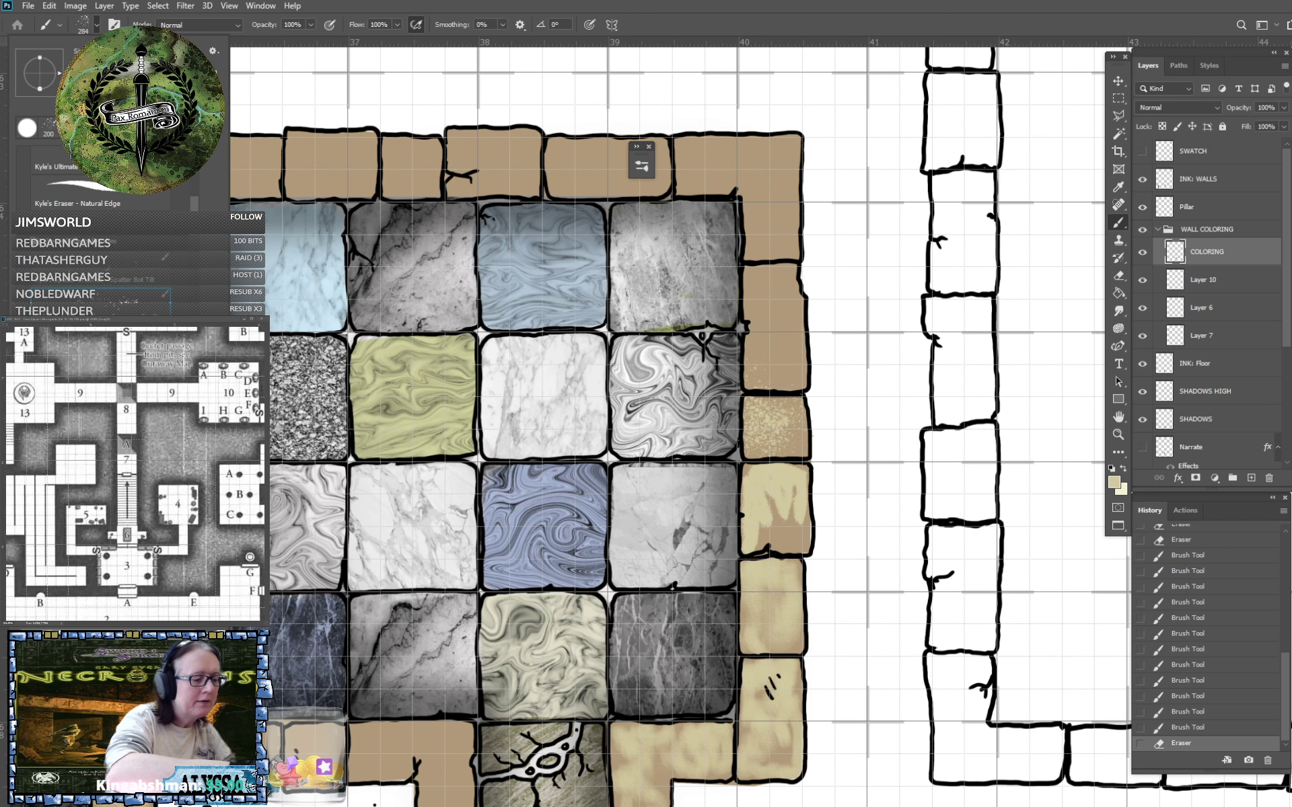
click(1118, 310)
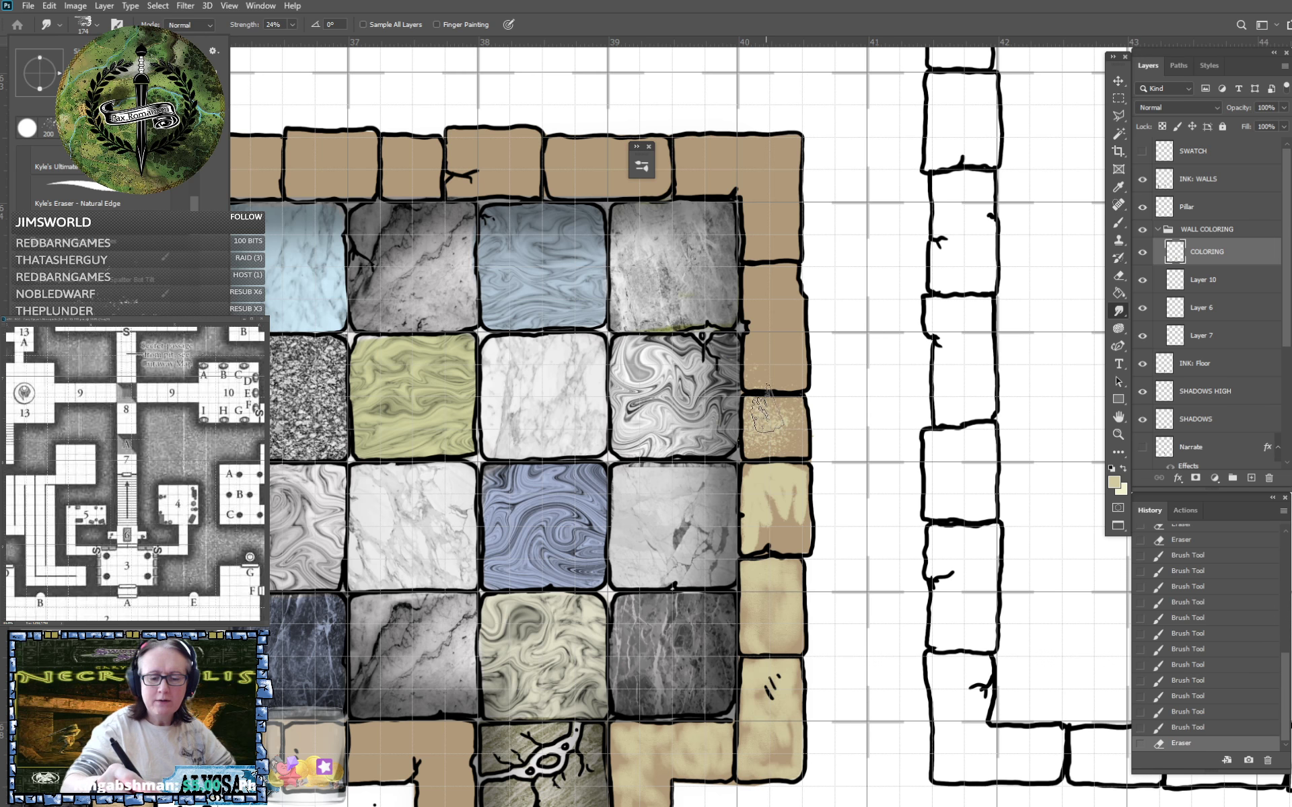
mouse_move(767, 411)
mouse_down()
mouse_move(759, 441)
mouse_move(789, 438)
mouse_move(794, 415)
mouse_move(782, 404)
mouse_move(758, 428)
mouse_move(772, 435)
mouse_move(775, 421)
mouse_move(756, 445)
mouse_up()
mouse_move(761, 503)
mouse_down()
mouse_move(764, 531)
mouse_move(795, 524)
mouse_move(798, 478)
mouse_move(754, 483)
mouse_move(755, 543)
mouse_move(777, 491)
mouse_move(787, 521)
mouse_move(792, 478)
mouse_move(789, 493)
mouse_move(767, 471)
mouse_move(788, 529)
mouse_move(794, 473)
mouse_up()
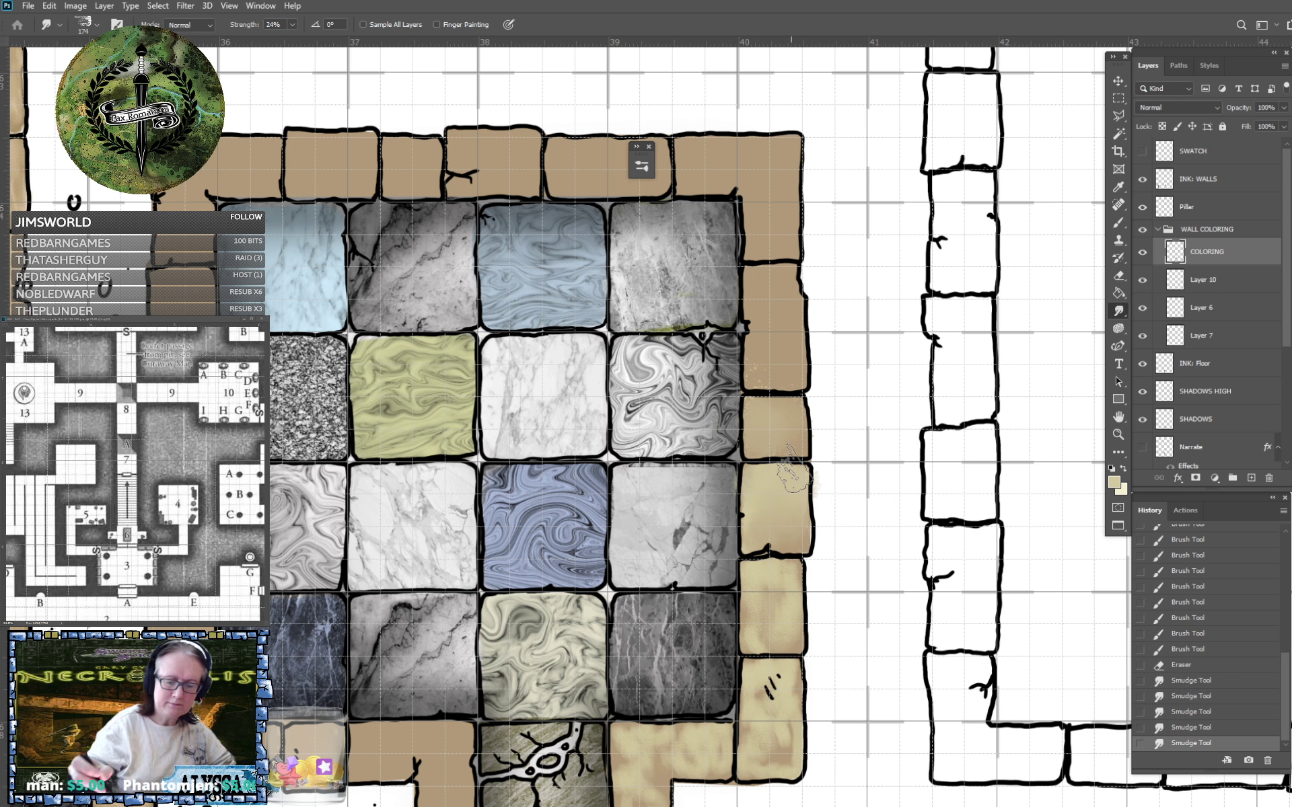
mouse_move(777, 633)
mouse_down()
mouse_move(775, 601)
mouse_move(793, 595)
mouse_move(793, 618)
mouse_up()
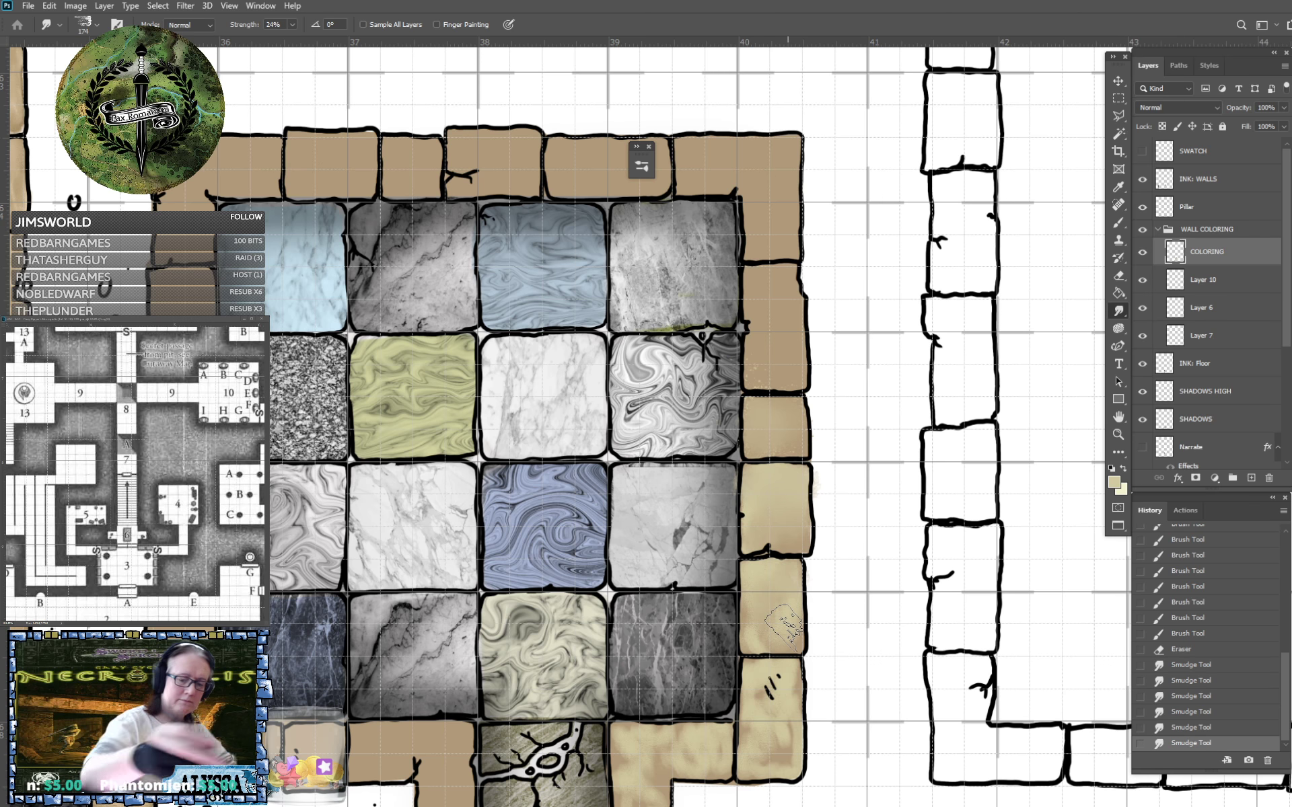
Switch to a bristly smudge brush at 100% strength and blend the same three east wall blocks further.
click(88, 31)
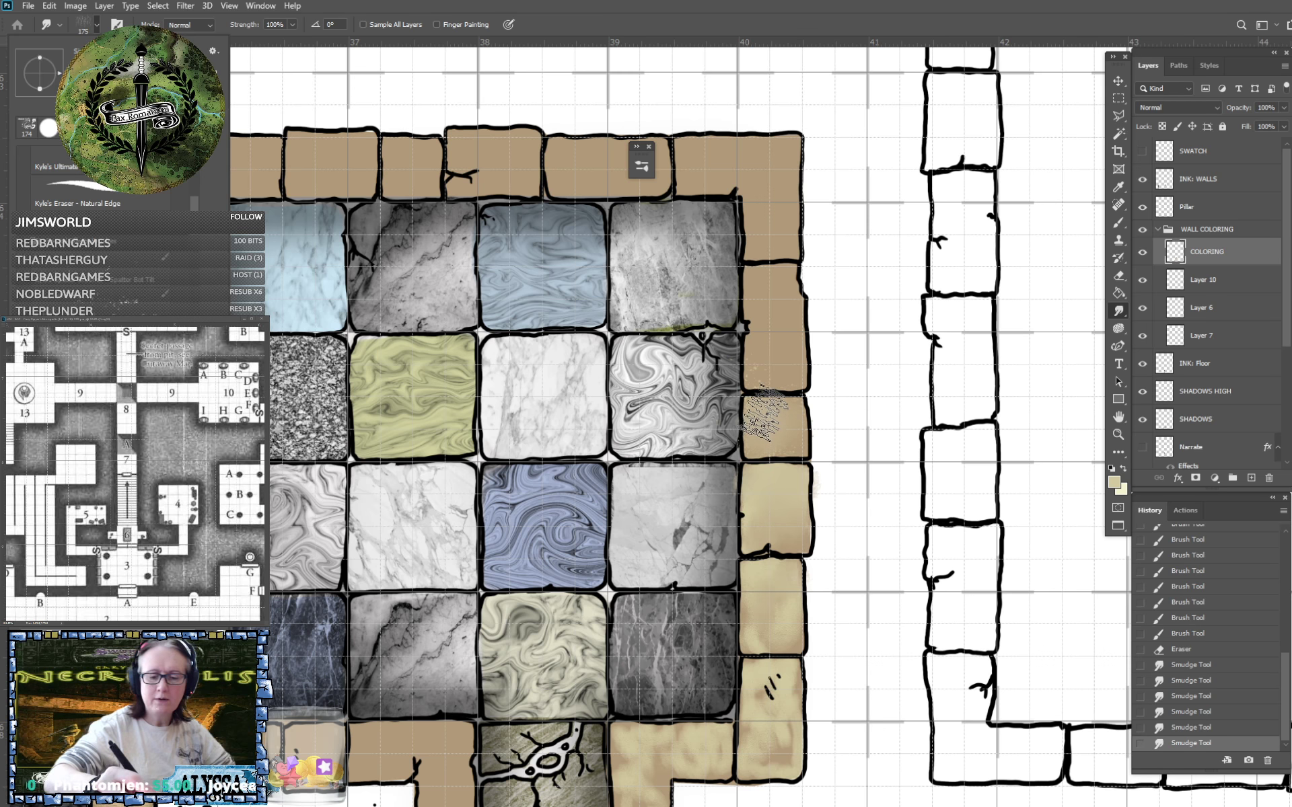
mouse_move(762, 413)
mouse_down()
mouse_move(767, 431)
mouse_move(786, 414)
mouse_move(777, 428)
mouse_up()
drag(767, 518, 781, 501)
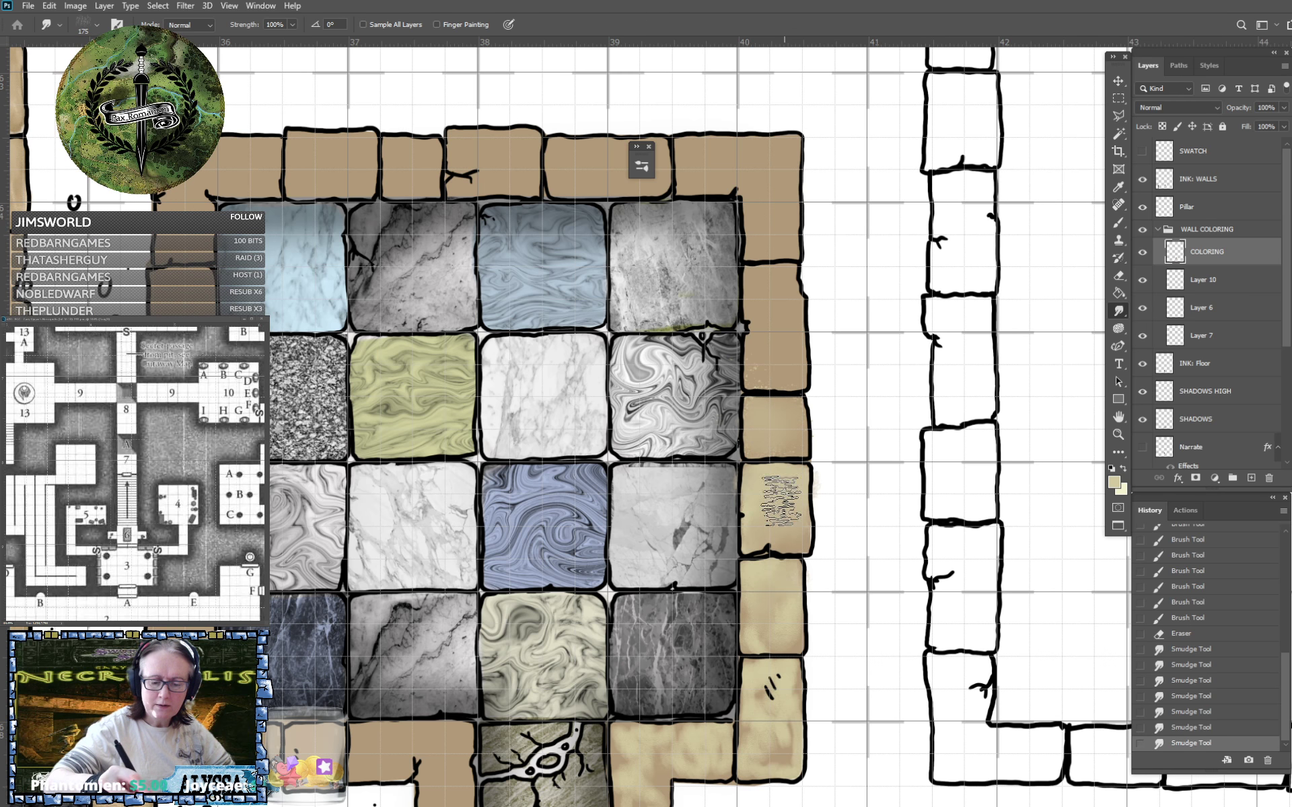
mouse_move(766, 608)
mouse_down()
mouse_move(788, 608)
mouse_move(773, 607)
mouse_up()
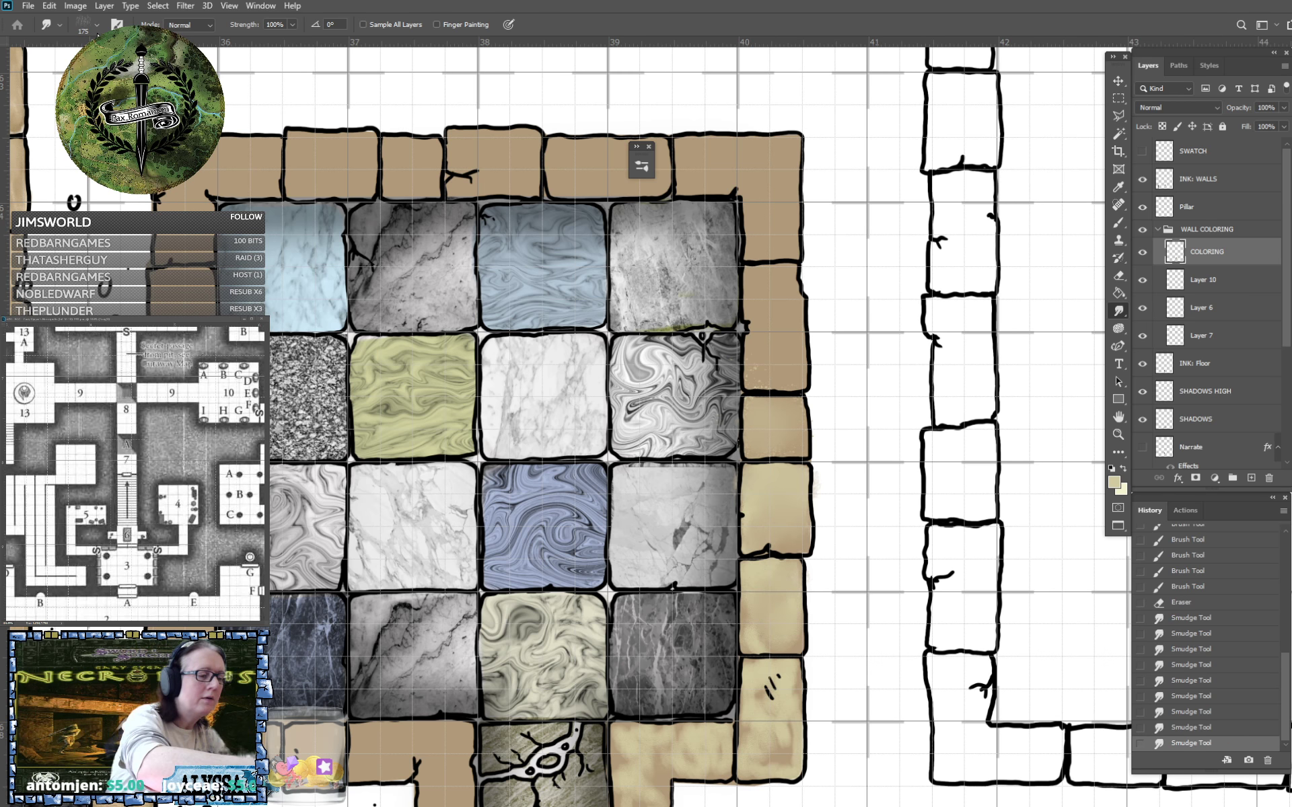
Blend lighter tan over the short east wall block with a Mixer Brush and erase the overspill beside it.
click(97, 33)
key(b)
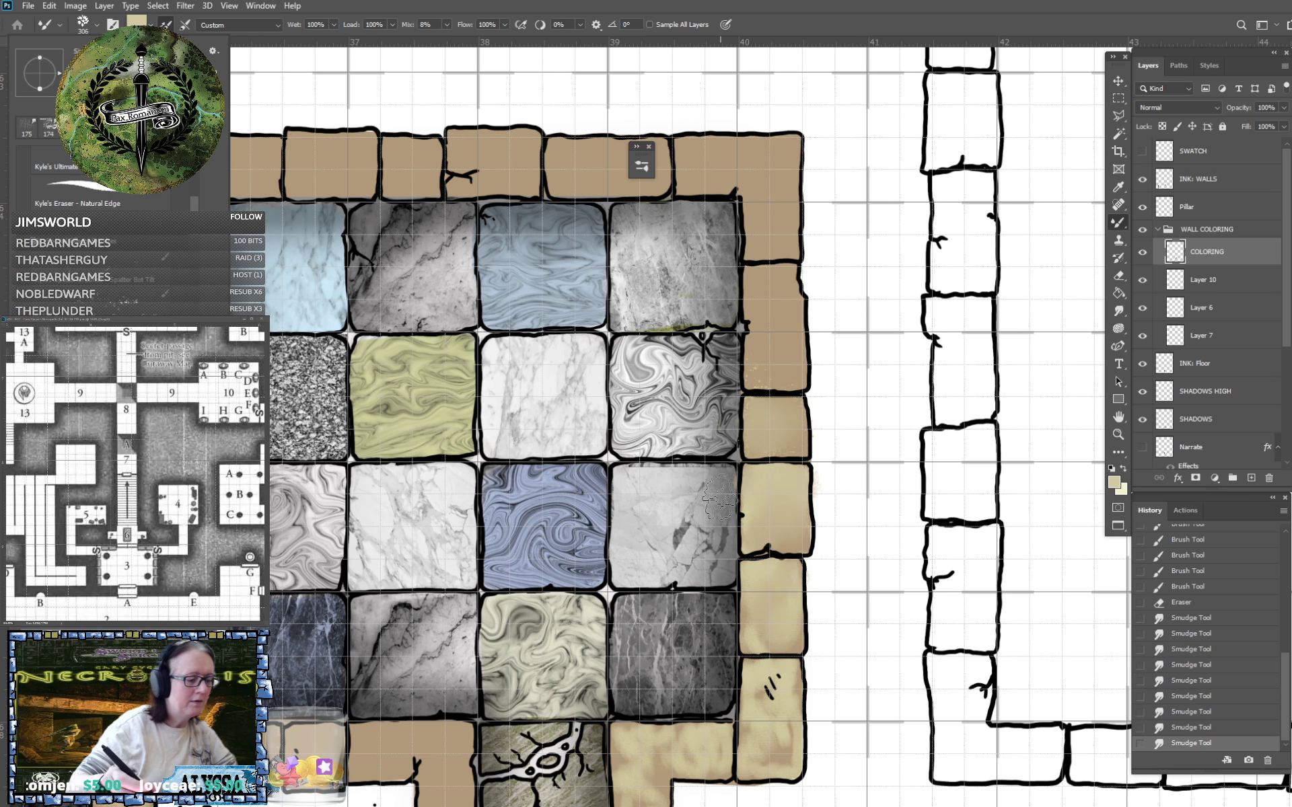
mouse_move(764, 422)
mouse_down()
mouse_move(784, 413)
mouse_move(774, 407)
mouse_move(815, 409)
mouse_up()
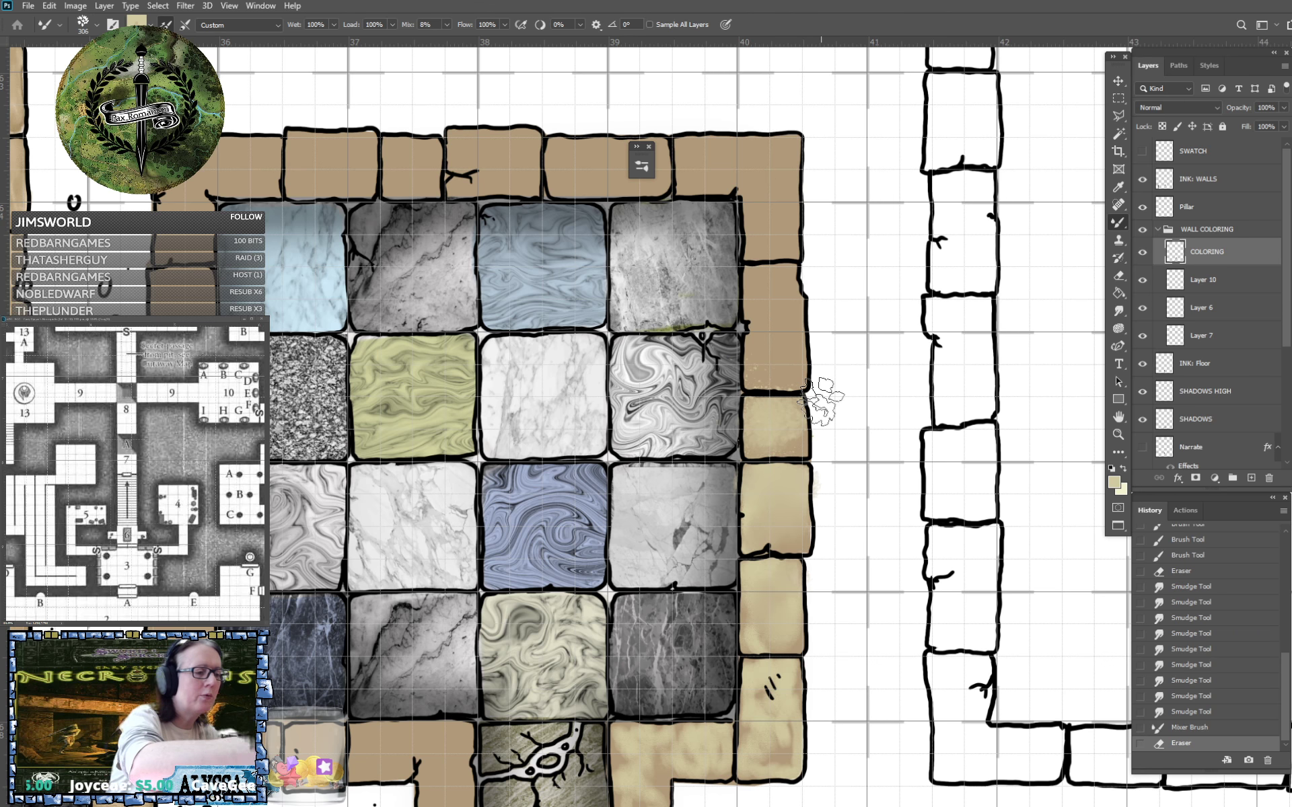
Paint lighter tan streaks with the Brush tool over the tall east wall block just below the northeast corner block.
click(81, 26)
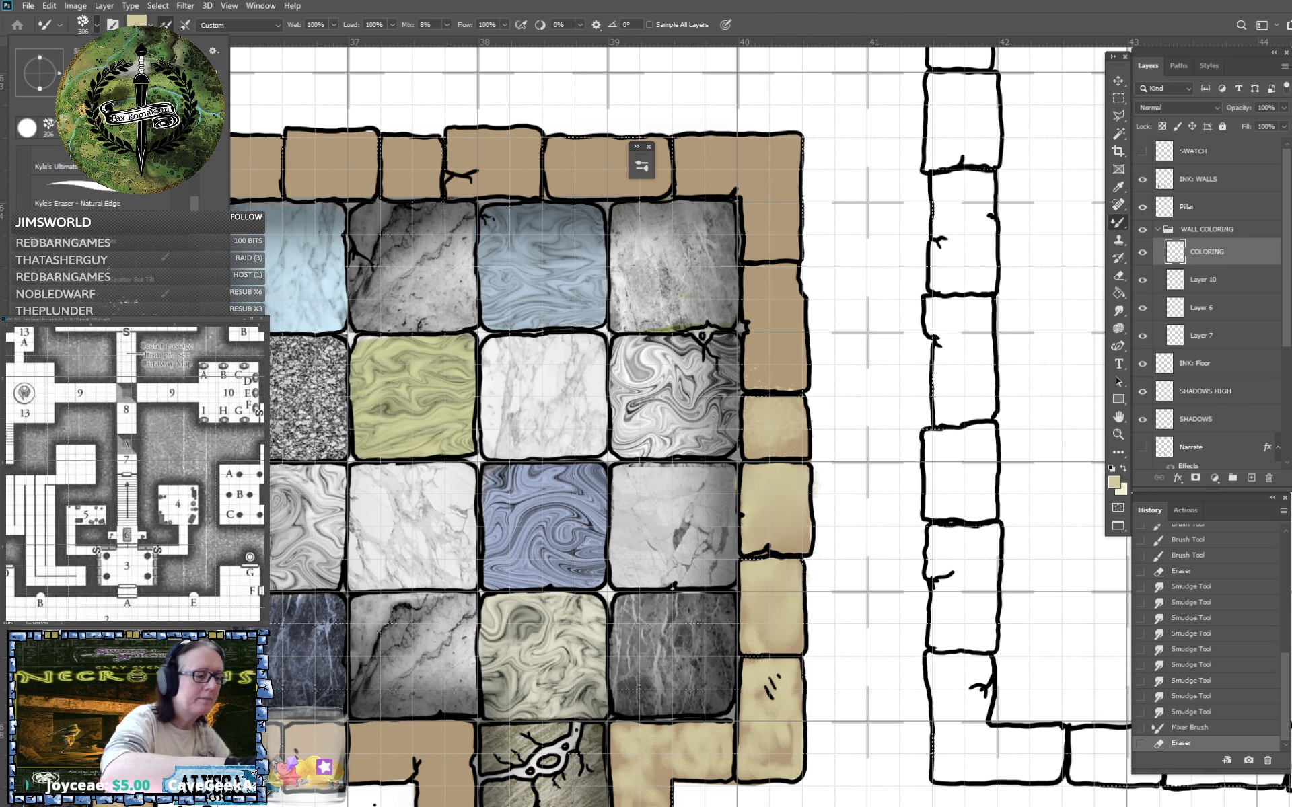
scroll(195, 203, up, 10)
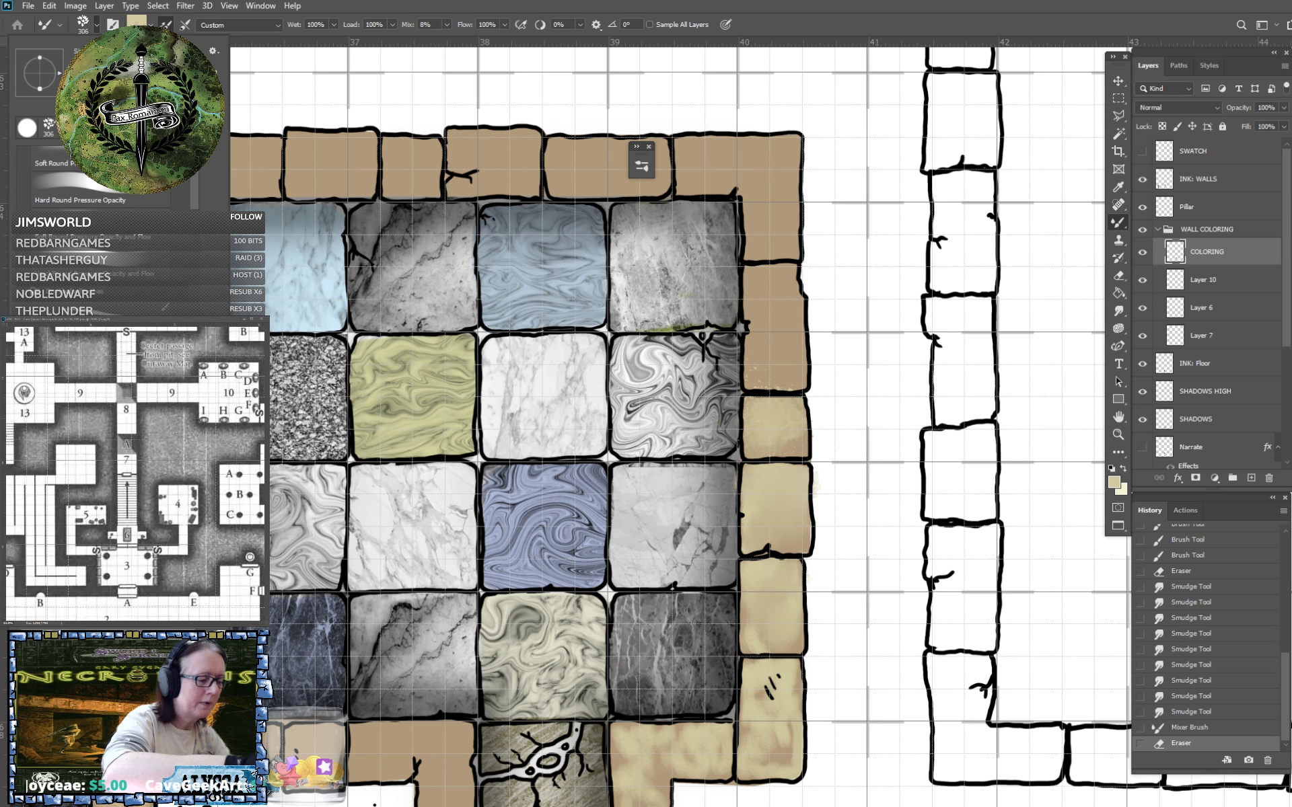
key(shift+b)
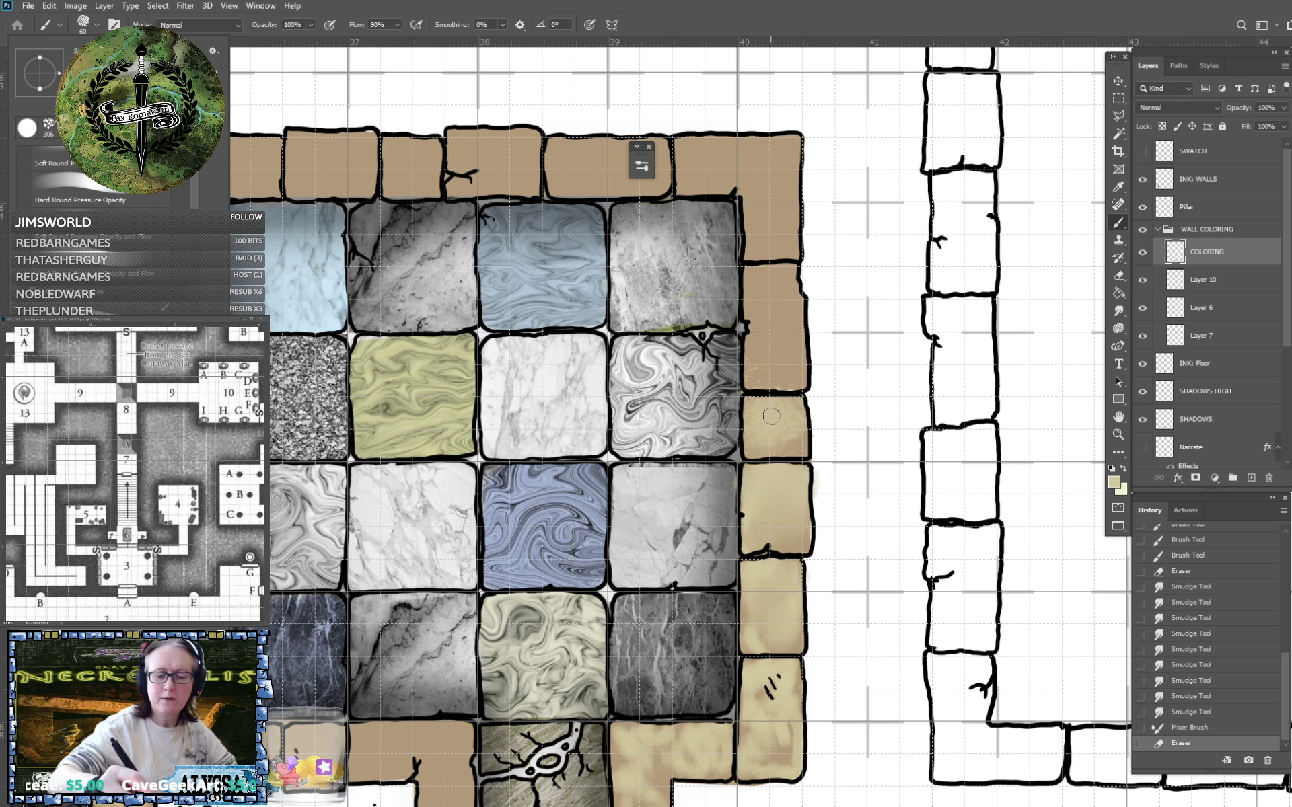
click(758, 361)
mouse_move(756, 352)
mouse_down()
mouse_move(764, 299)
mouse_move(752, 323)
mouse_up()
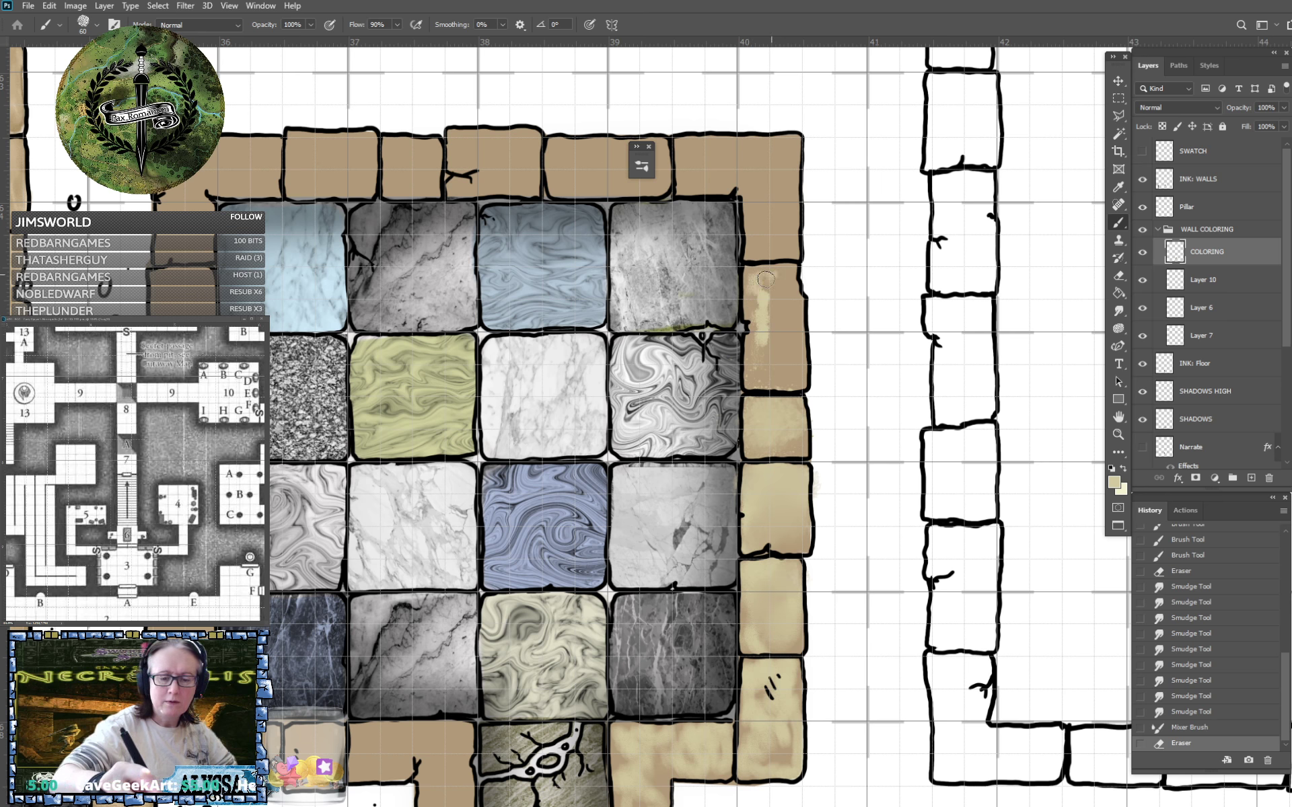
mouse_move(781, 276)
mouse_down()
mouse_move(750, 269)
mouse_move(750, 311)
mouse_move(757, 300)
mouse_move(786, 335)
mouse_up()
scroll(781, 350, up, 1)
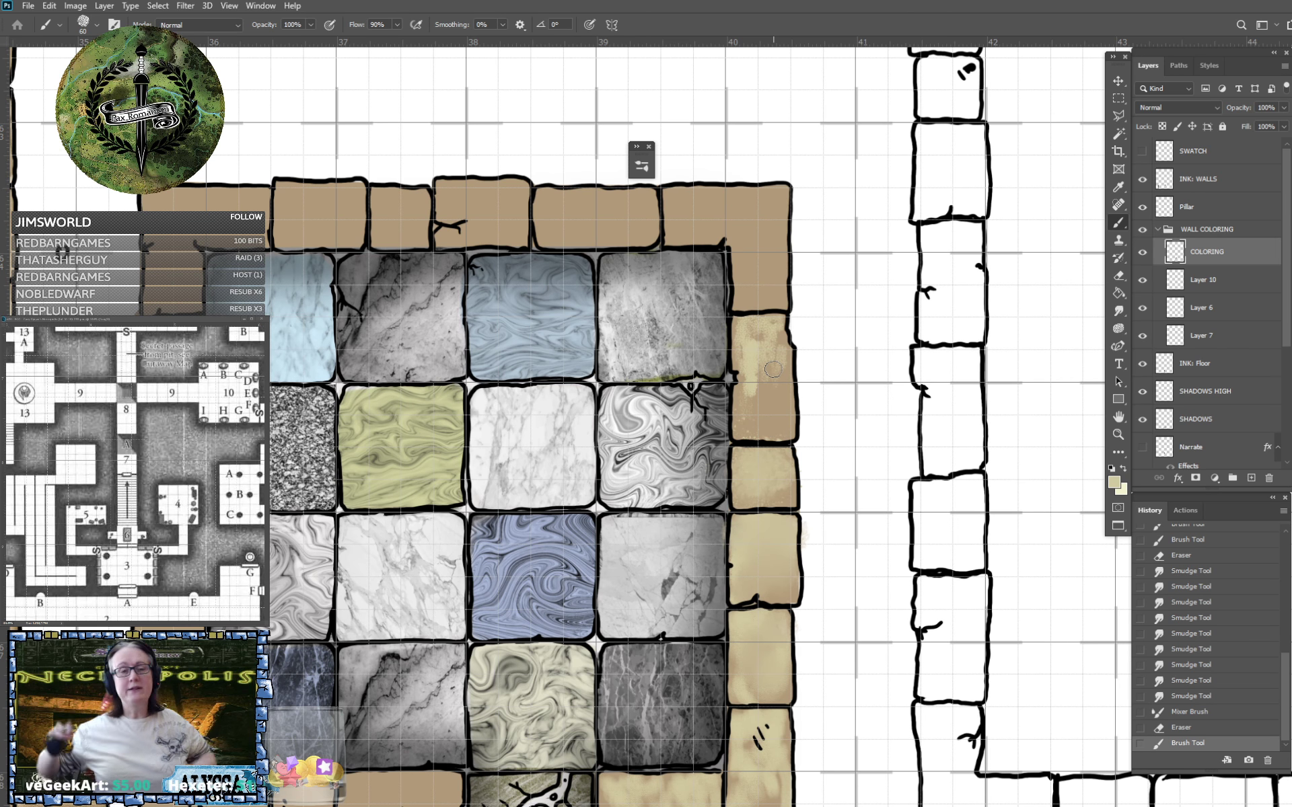
click(757, 419)
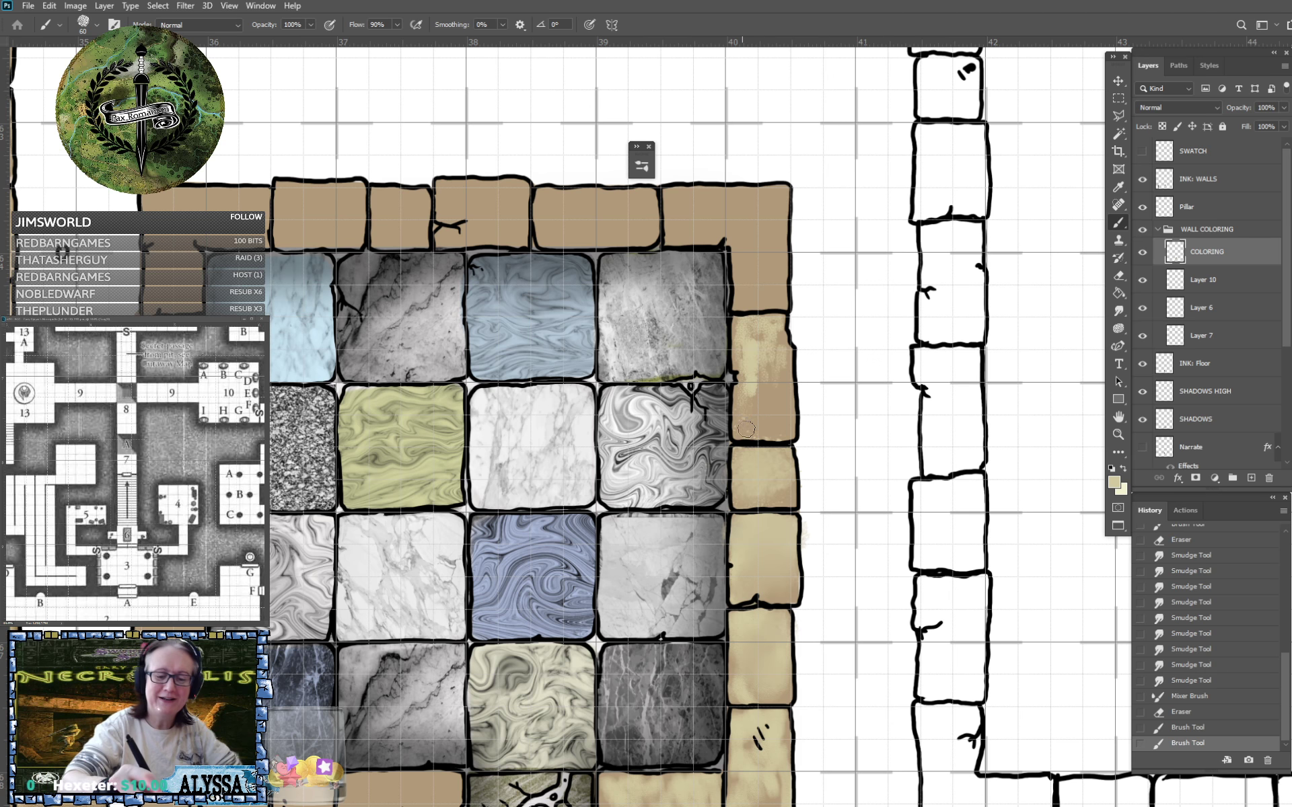
click(766, 329)
Switch to another brush at size 90 with 100% flow and mottle more lighter tan over the same east wall block.
click(95, 25)
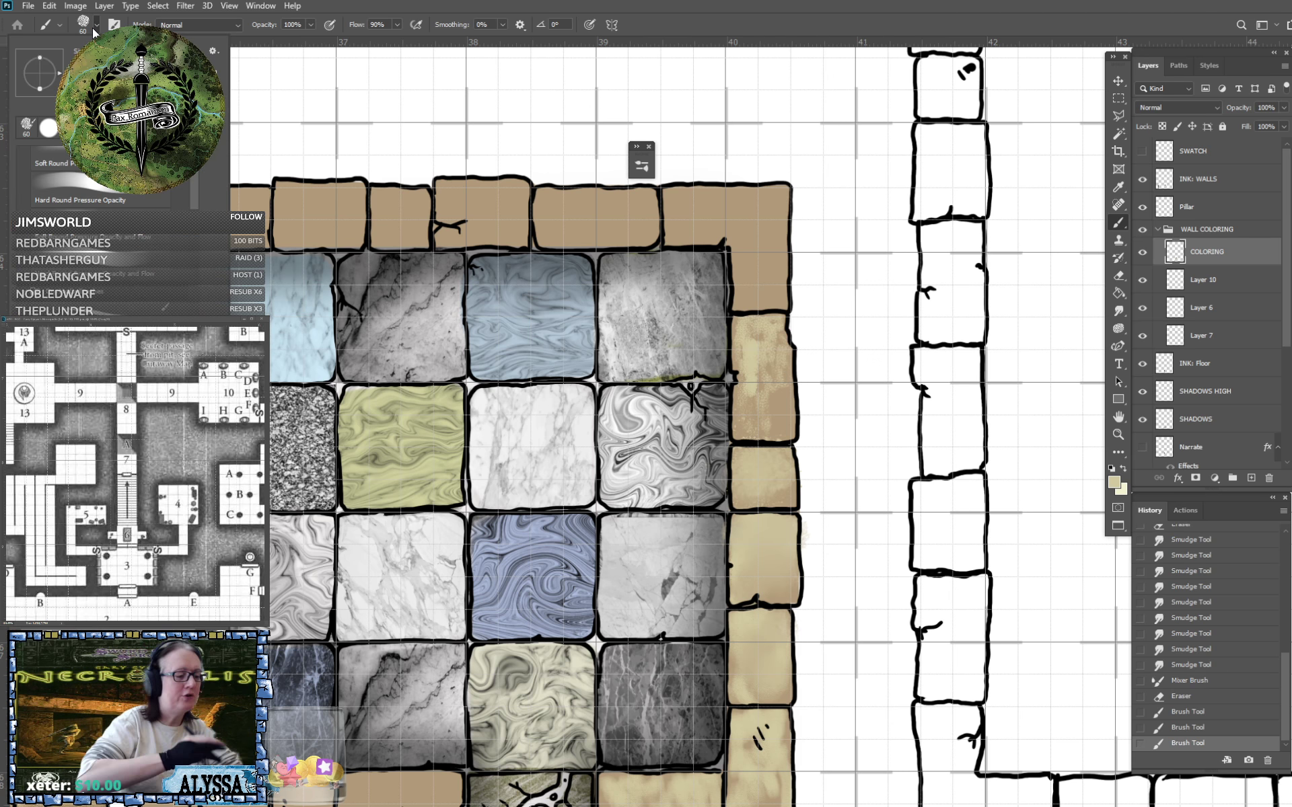
key(e)
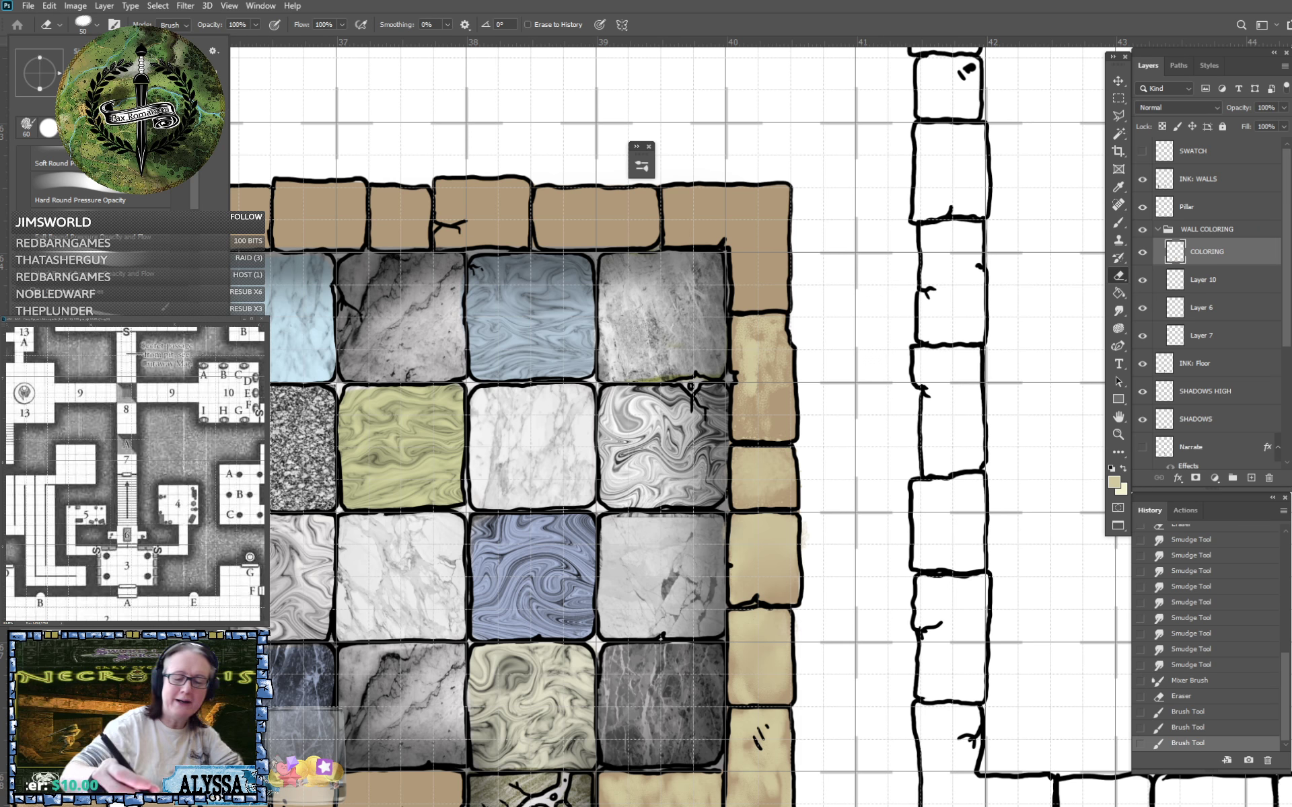
key(b)
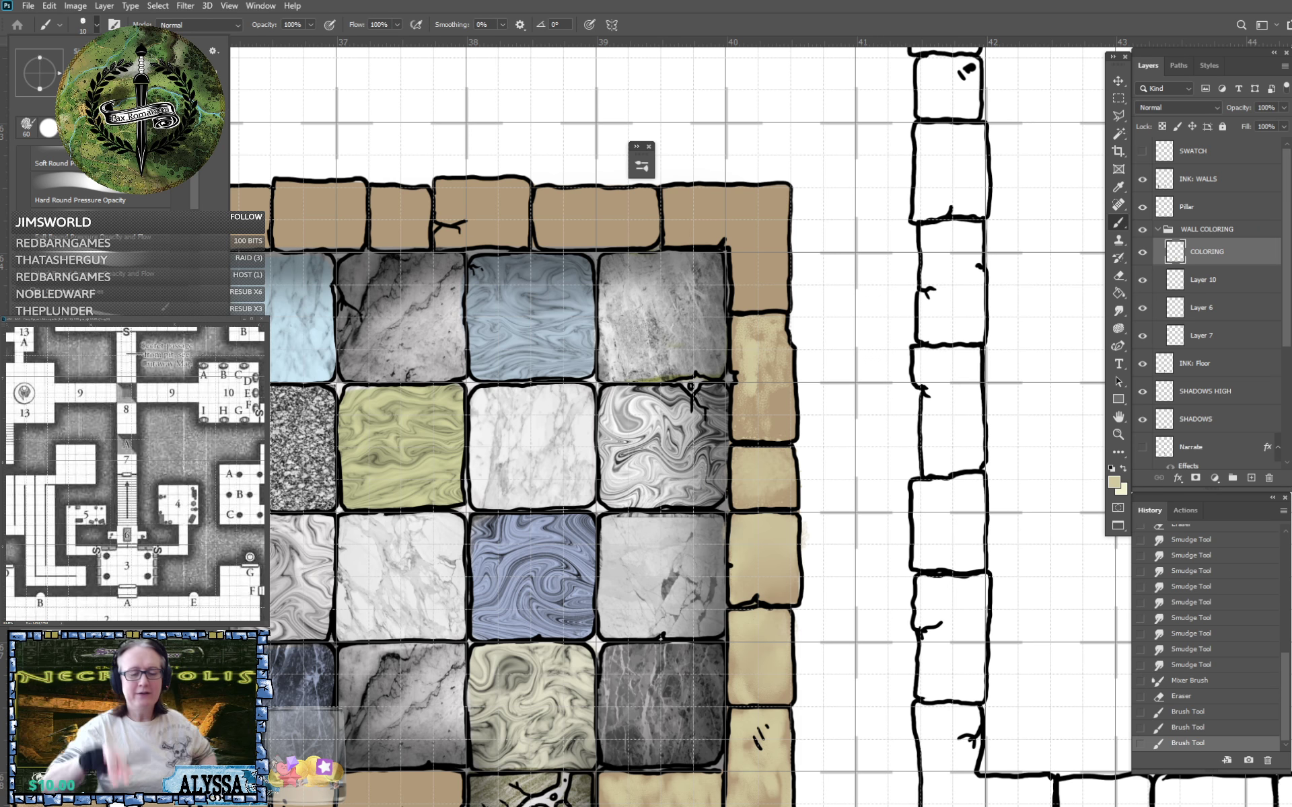
key(Escape)
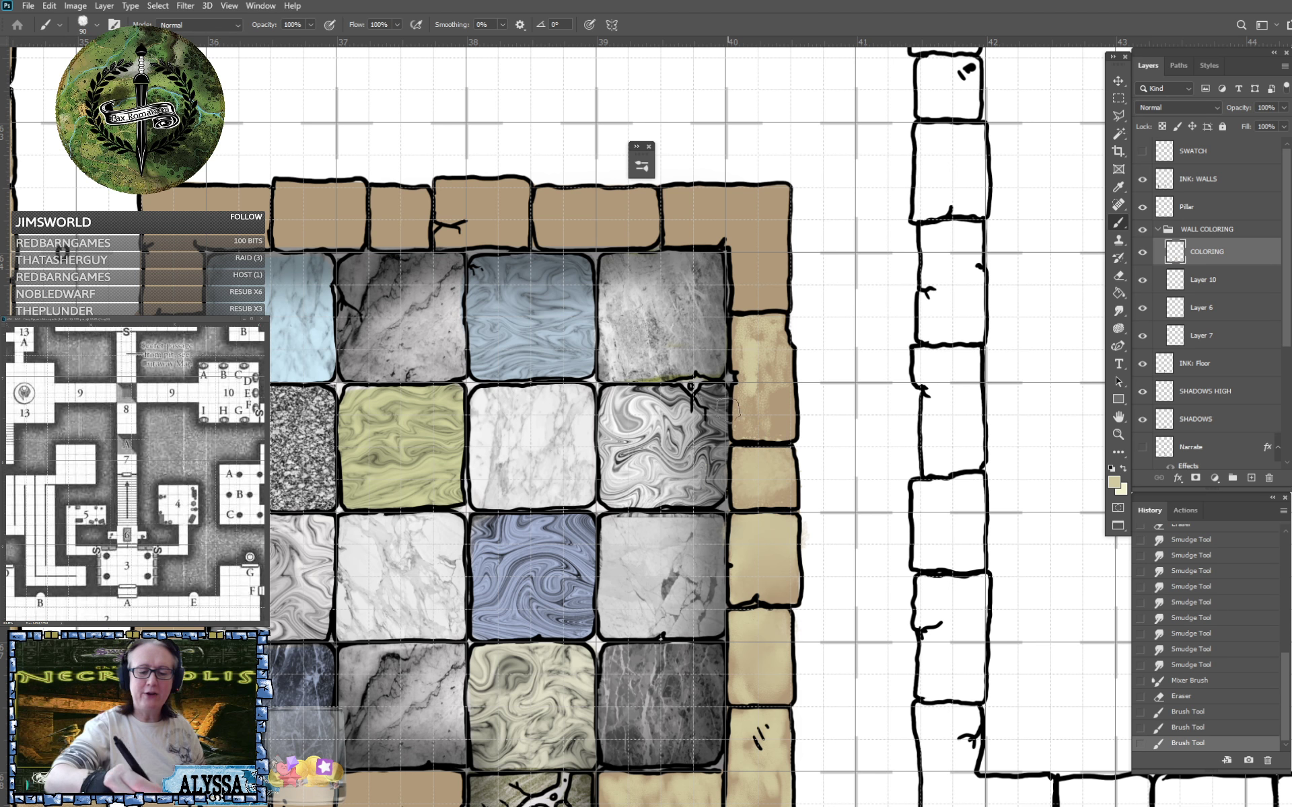
key(bracketright)
key(bracketright)
key(bracketright)
mouse_move(765, 432)
mouse_down()
mouse_move(745, 405)
mouse_move(777, 389)
mouse_move(741, 323)
mouse_move(767, 323)
mouse_move(779, 352)
mouse_move(786, 370)
mouse_up()
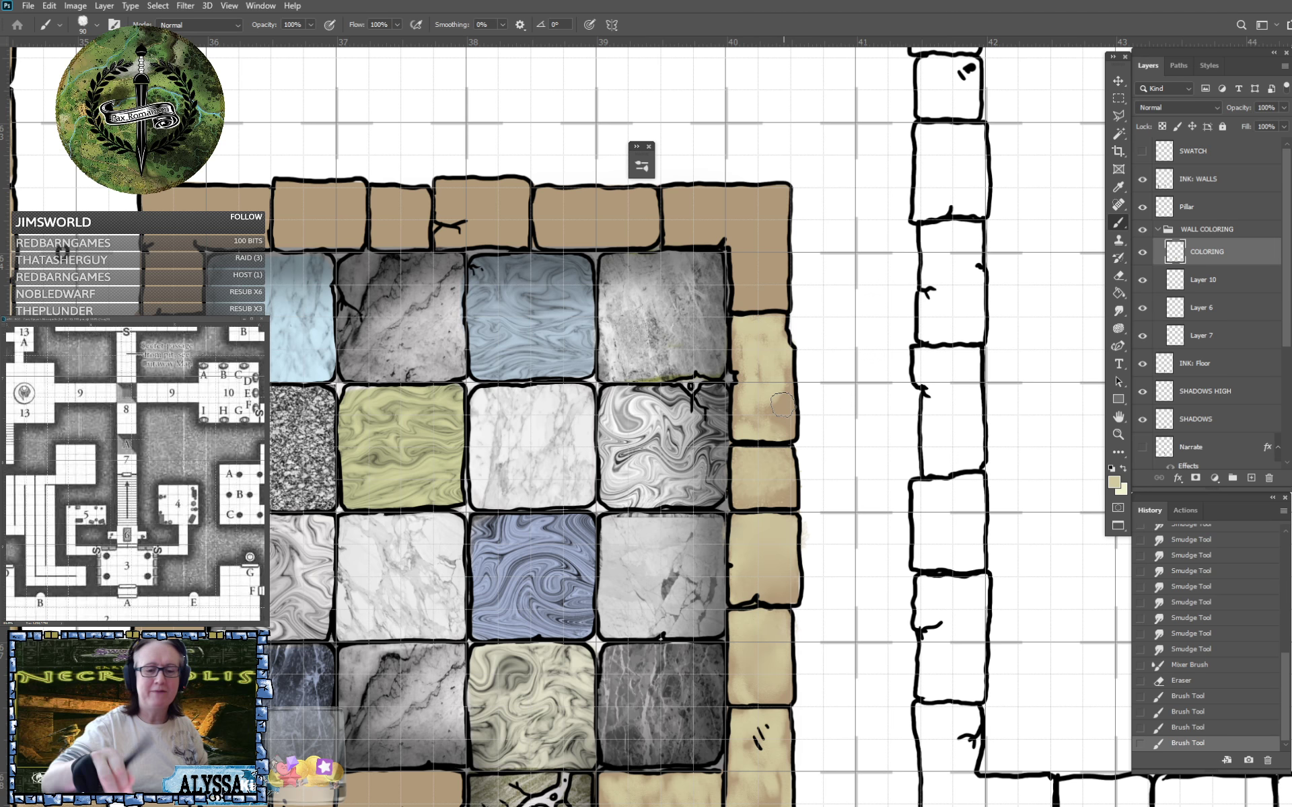
Mottle the L-shaped northeast corner wall block with lighter tan.
drag(809, 149, 783, 405)
mouse_move(665, 494)
mouse_down()
mouse_move(647, 451)
mouse_move(712, 480)
mouse_move(711, 448)
mouse_move(732, 508)
mouse_move(748, 486)
mouse_move(734, 458)
mouse_move(755, 449)
mouse_move(688, 447)
mouse_move(734, 468)
mouse_move(737, 555)
mouse_move(752, 553)
mouse_move(755, 472)
mouse_move(752, 553)
mouse_move(719, 556)
mouse_move(726, 541)
mouse_move(751, 555)
mouse_up()
drag(562, 581, 751, 555)
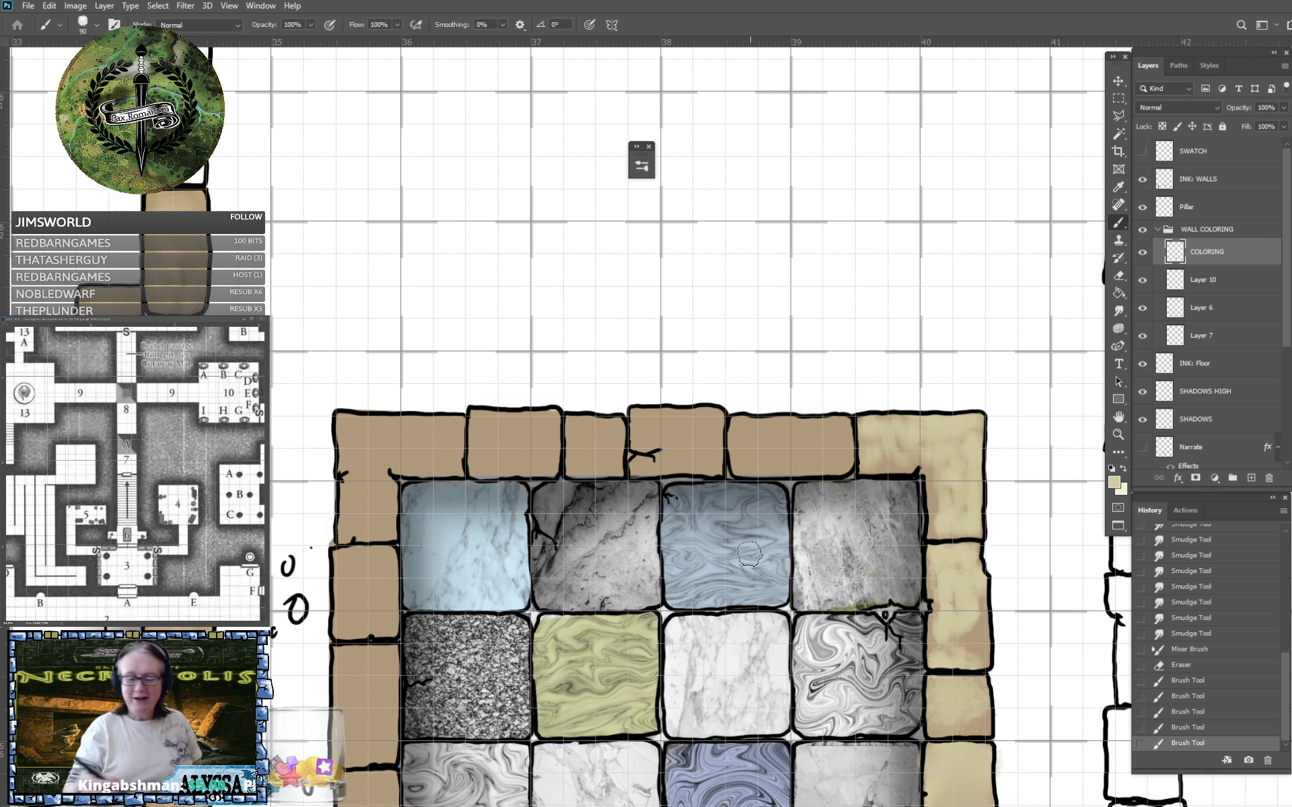
Mottle the two north wall blocks west of the corner with lighter tan and erase the overspill around the cracked block.
mouse_move(744, 456)
mouse_down()
mouse_move(770, 467)
mouse_move(738, 439)
mouse_move(761, 453)
mouse_move(759, 426)
mouse_move(791, 451)
mouse_move(784, 431)
mouse_move(798, 431)
mouse_move(817, 457)
mouse_move(819, 429)
mouse_move(841, 460)
mouse_move(831, 423)
mouse_move(781, 426)
mouse_move(784, 449)
mouse_move(751, 445)
mouse_up()
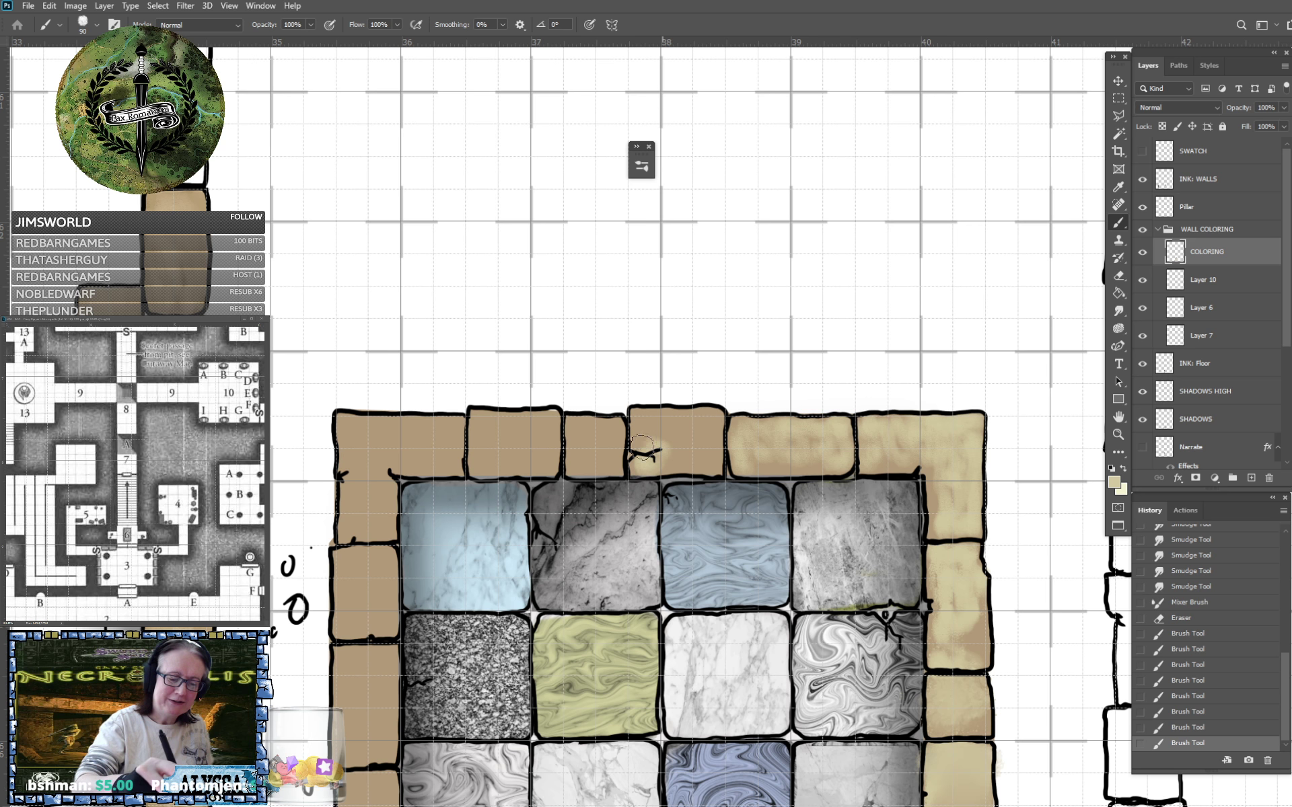
mouse_move(642, 448)
mouse_down()
mouse_move(640, 419)
mouse_move(681, 429)
mouse_move(667, 418)
mouse_move(697, 459)
mouse_move(698, 422)
mouse_move(713, 443)
mouse_move(714, 416)
mouse_move(661, 415)
mouse_move(691, 432)
mouse_move(671, 458)
mouse_move(705, 465)
mouse_move(713, 427)
mouse_up()
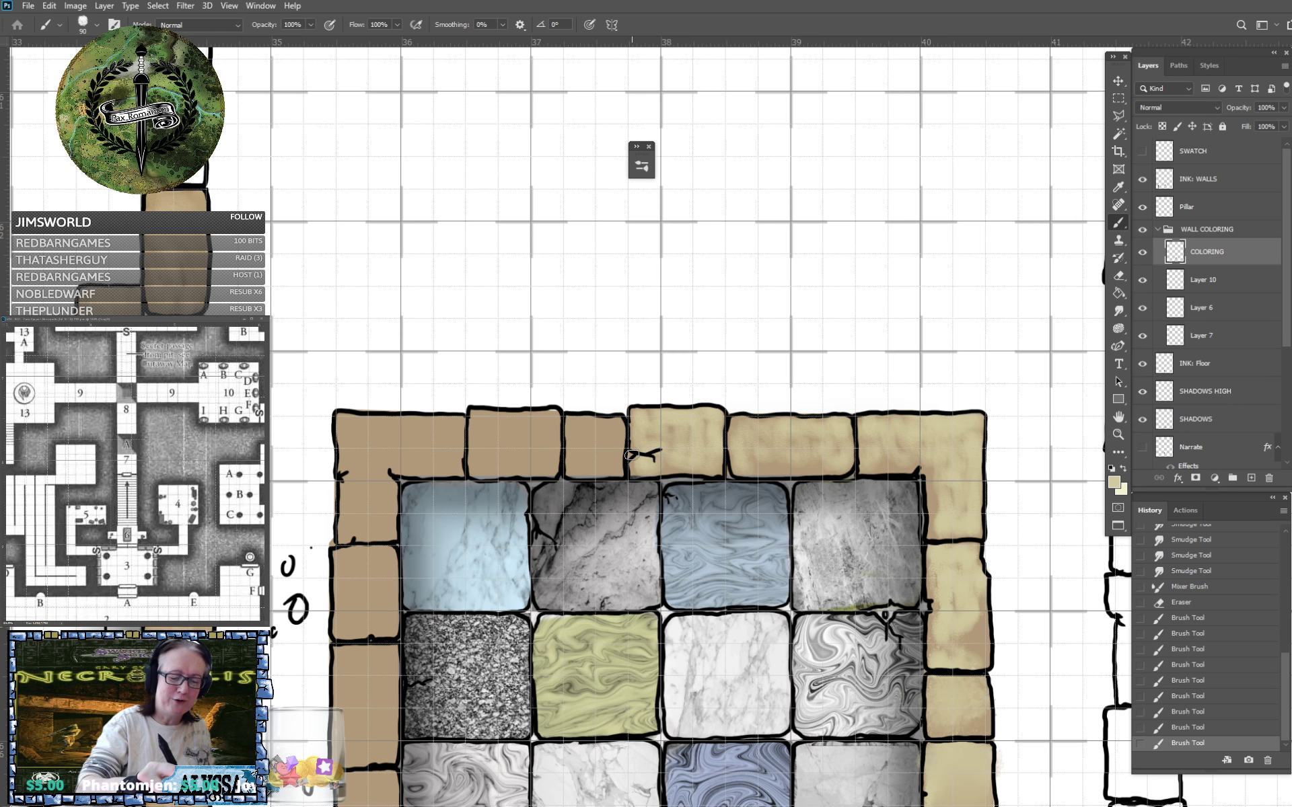
drag(633, 455, 630, 473)
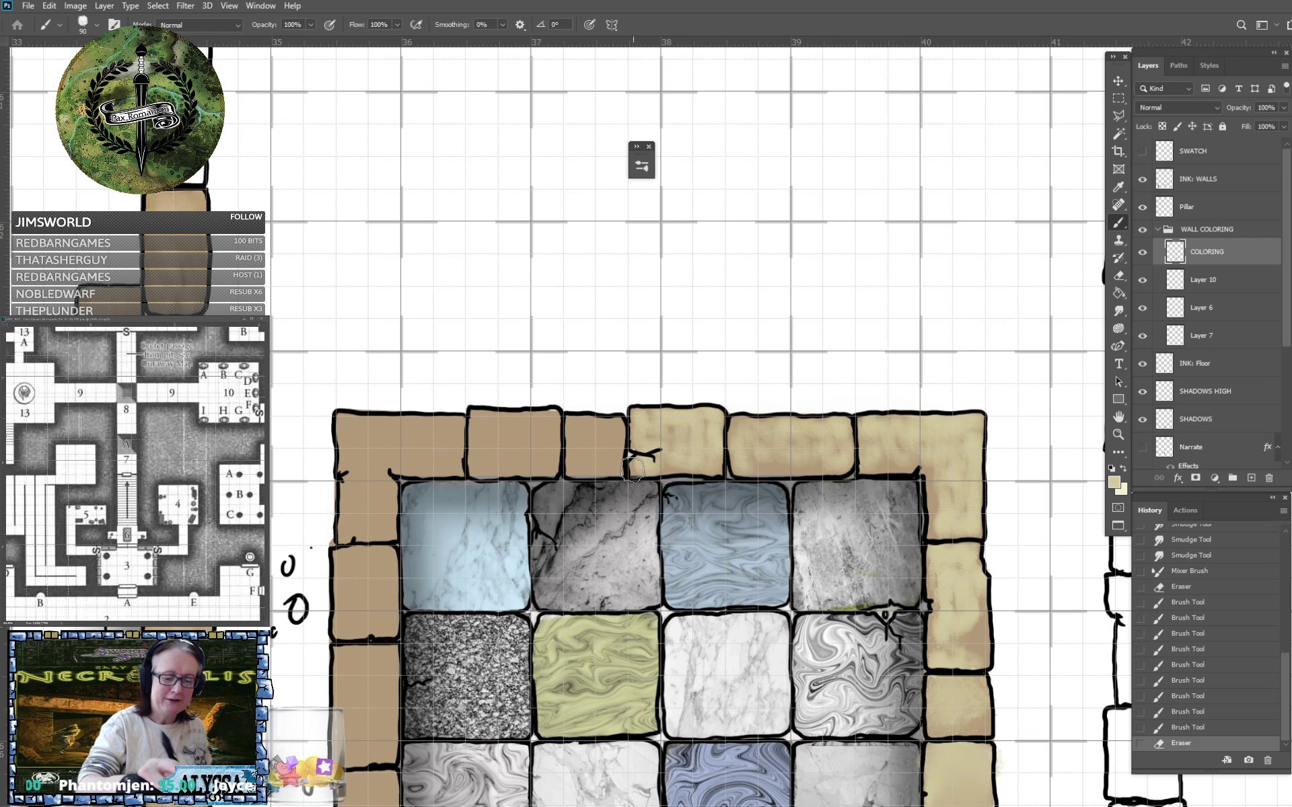
click(633, 467)
drag(795, 321, 831, 337)
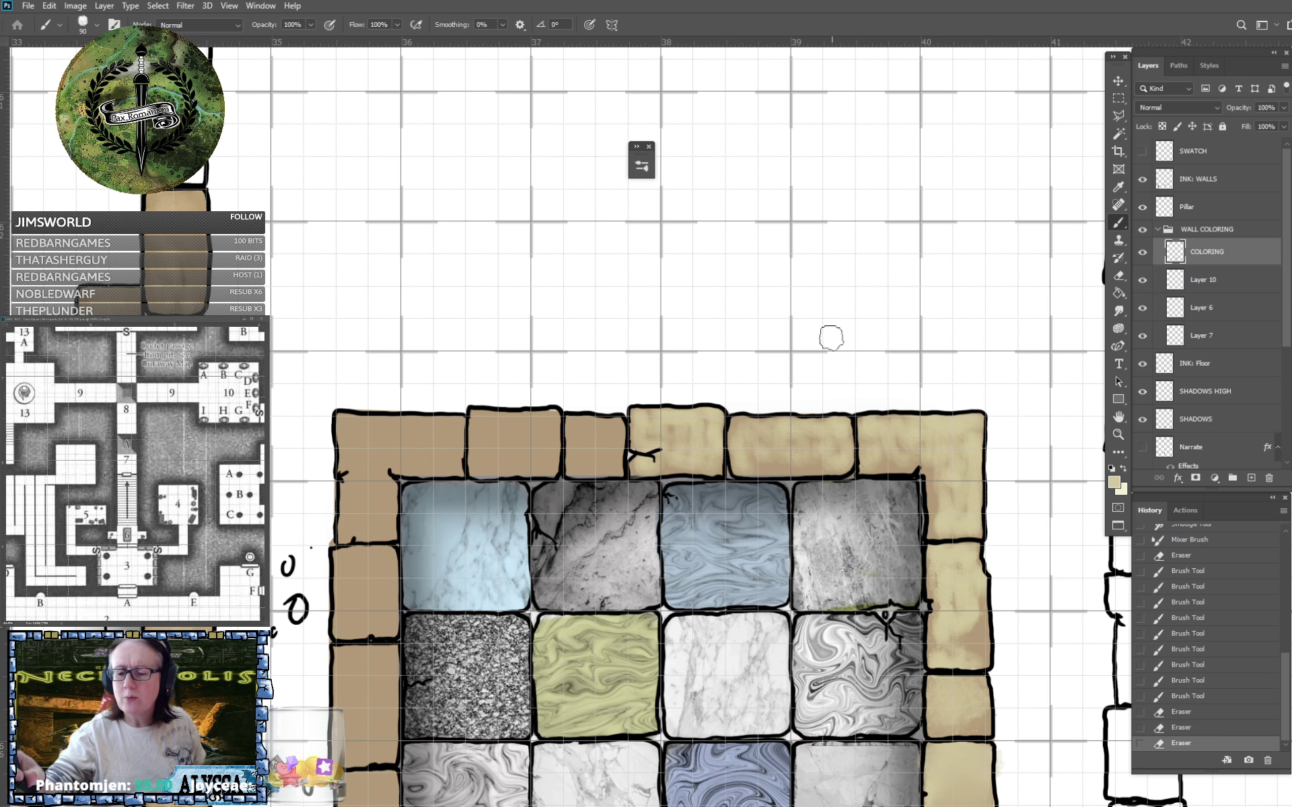
click(1119, 276)
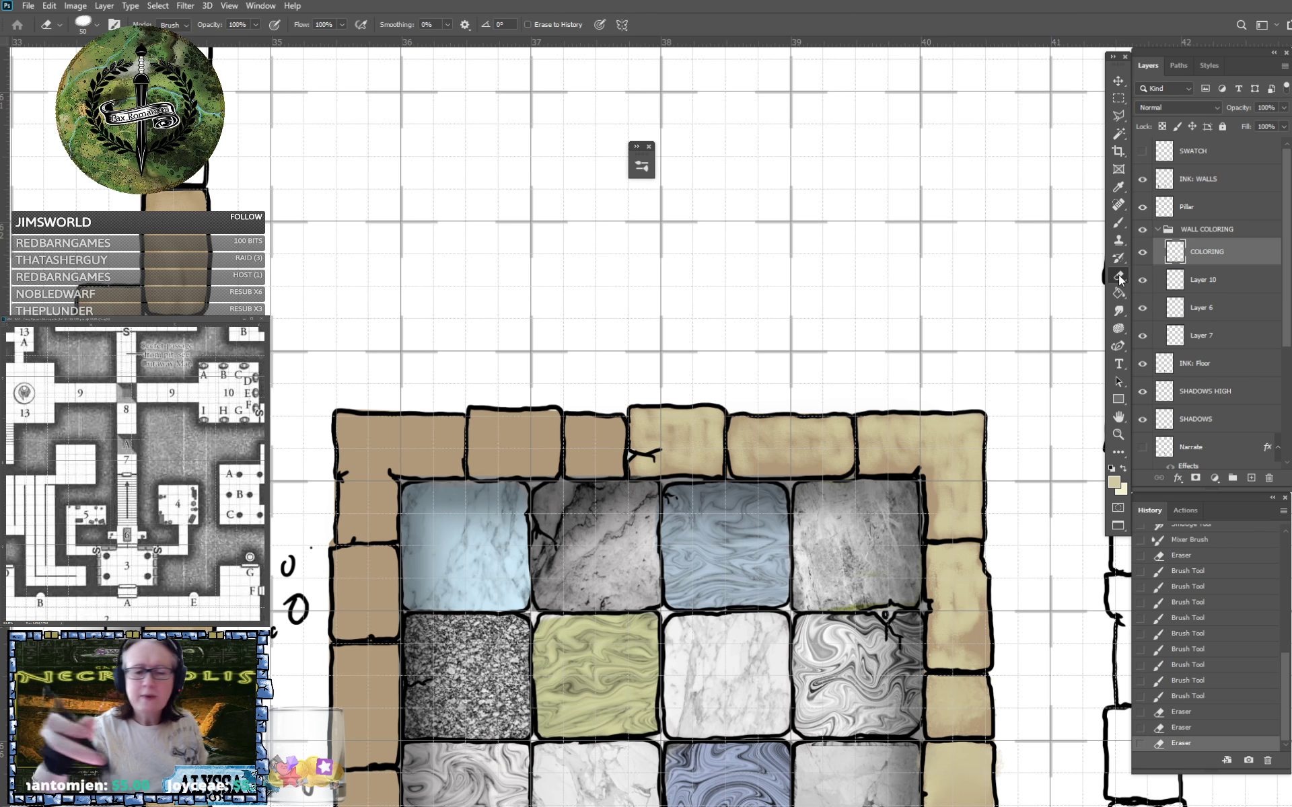
Switch the eraser to a hard round tip and erase colour spilling past the inked edges of the tiled room's top wall.
click(91, 26)
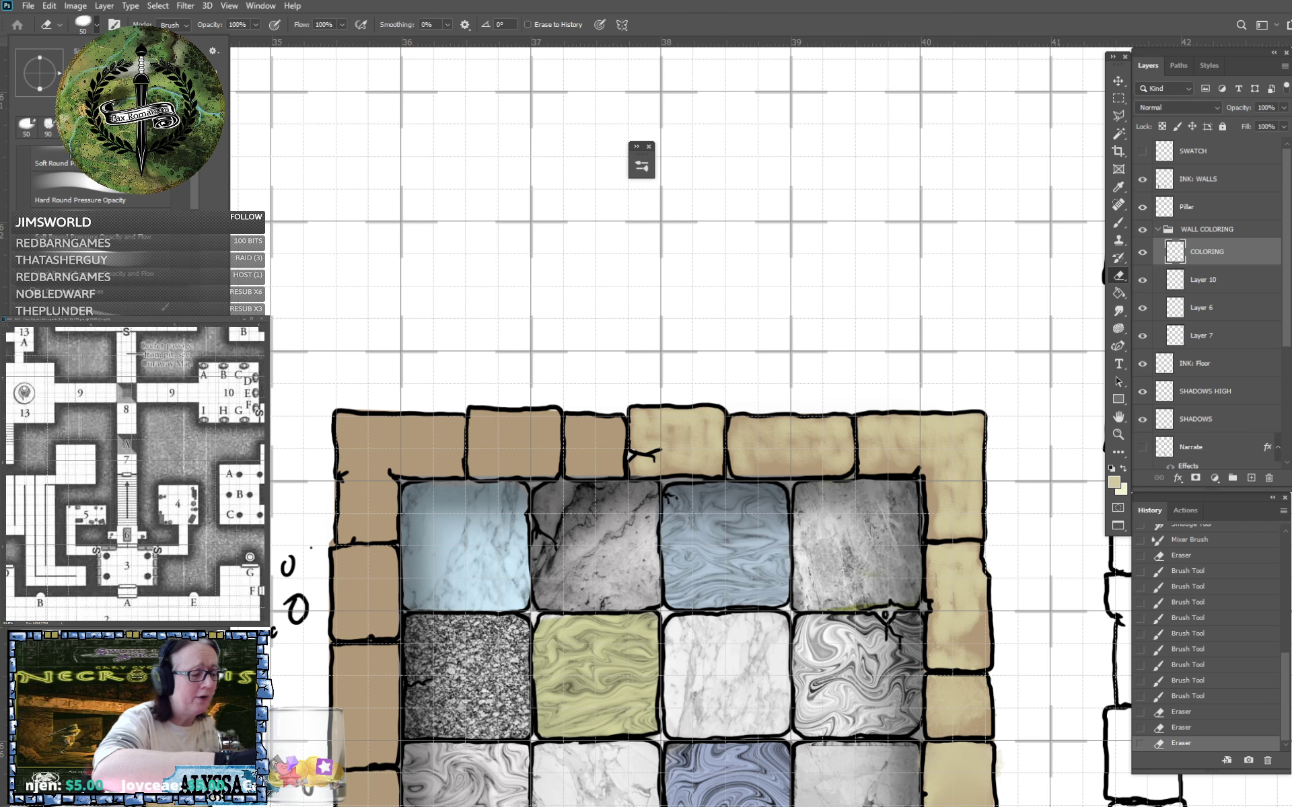
drag(198, 189, 199, 158)
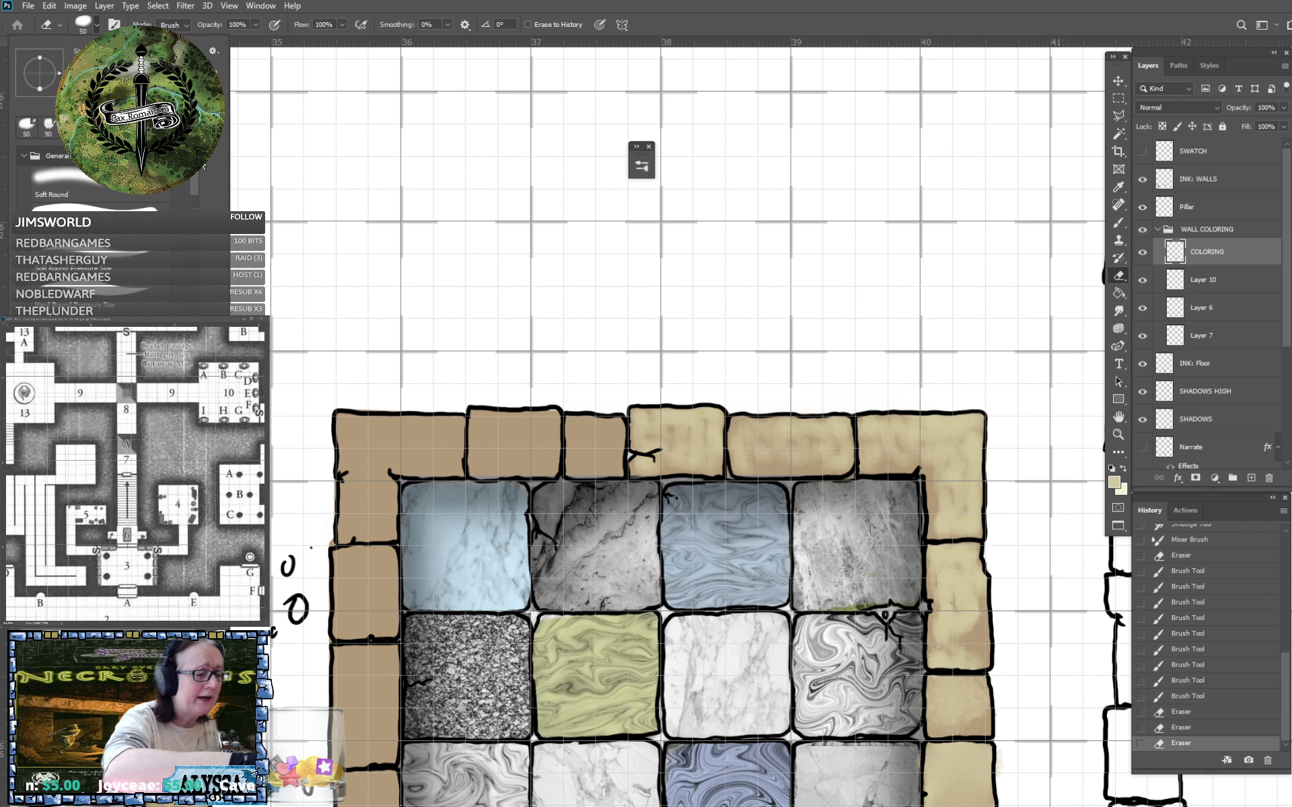
click(129, 306)
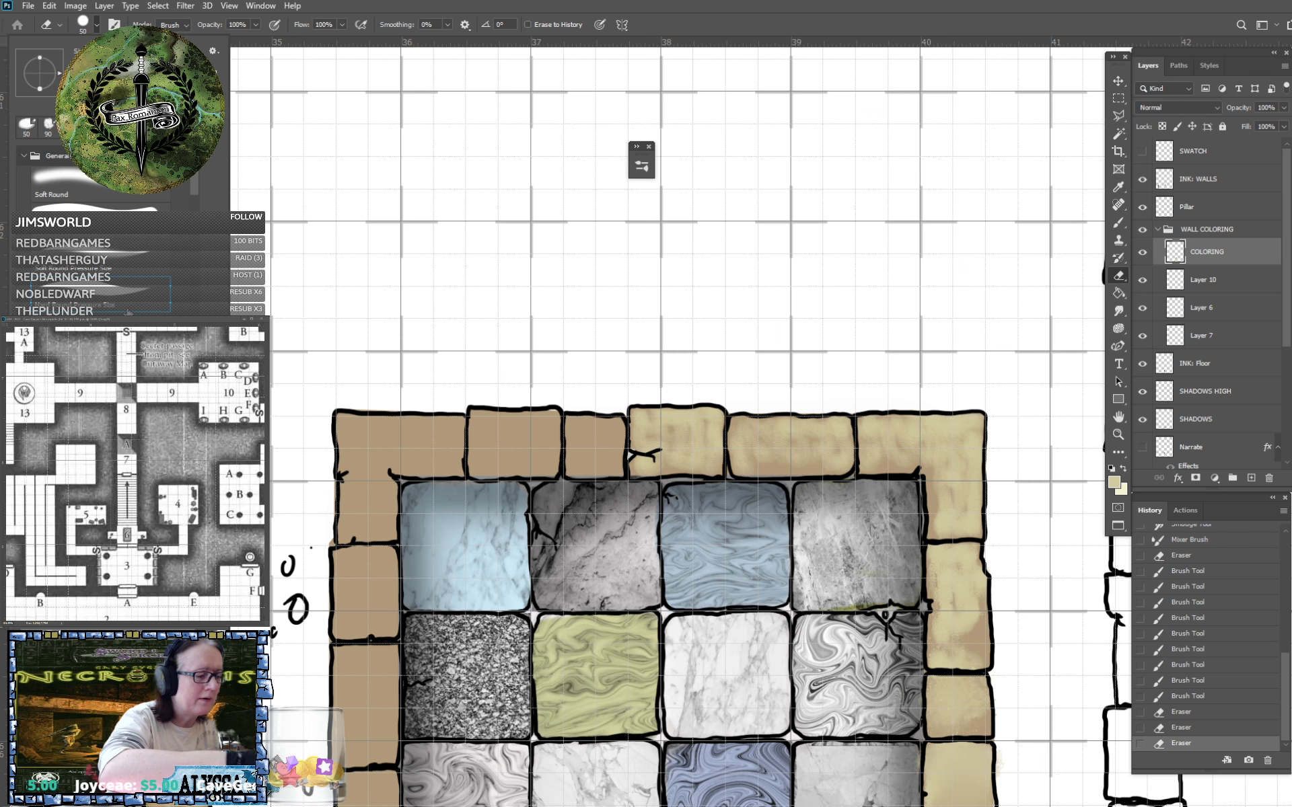
key(Return)
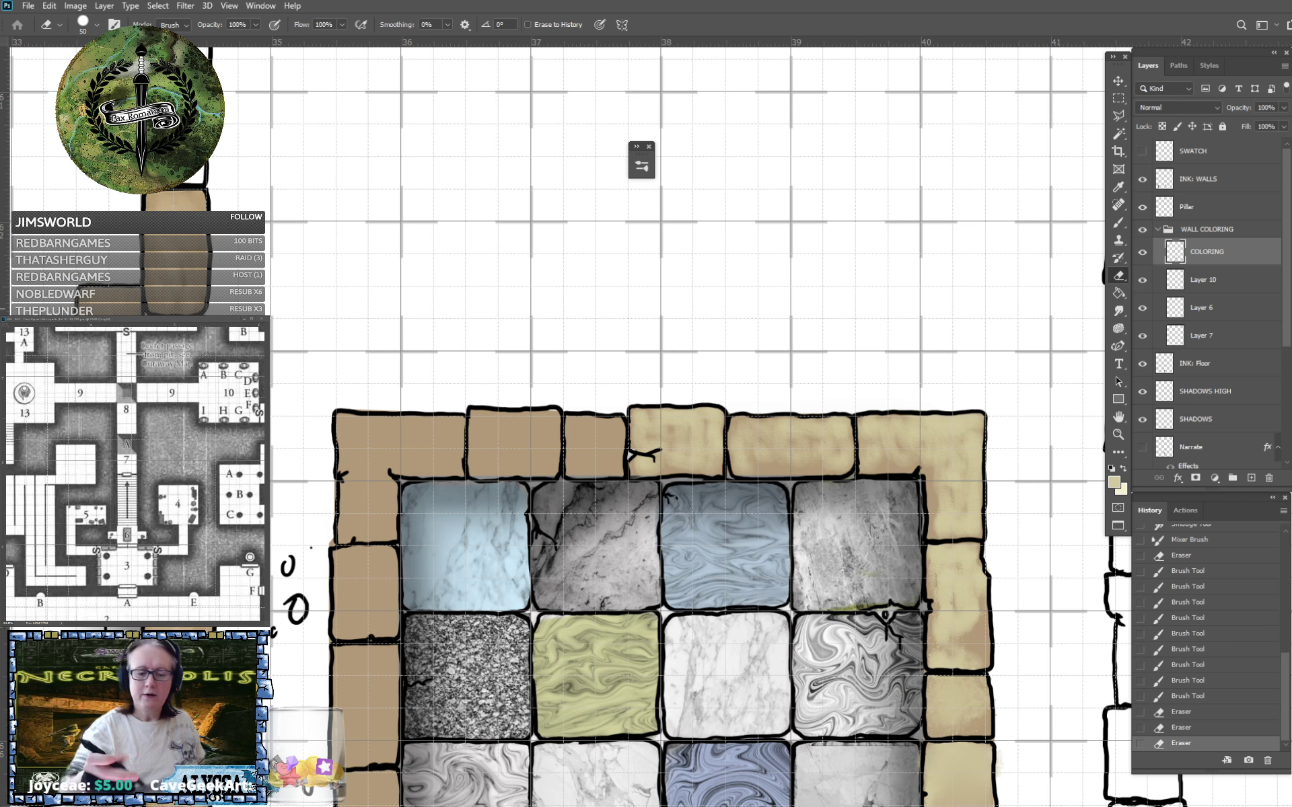
drag(730, 472, 701, 475)
drag(629, 456, 639, 470)
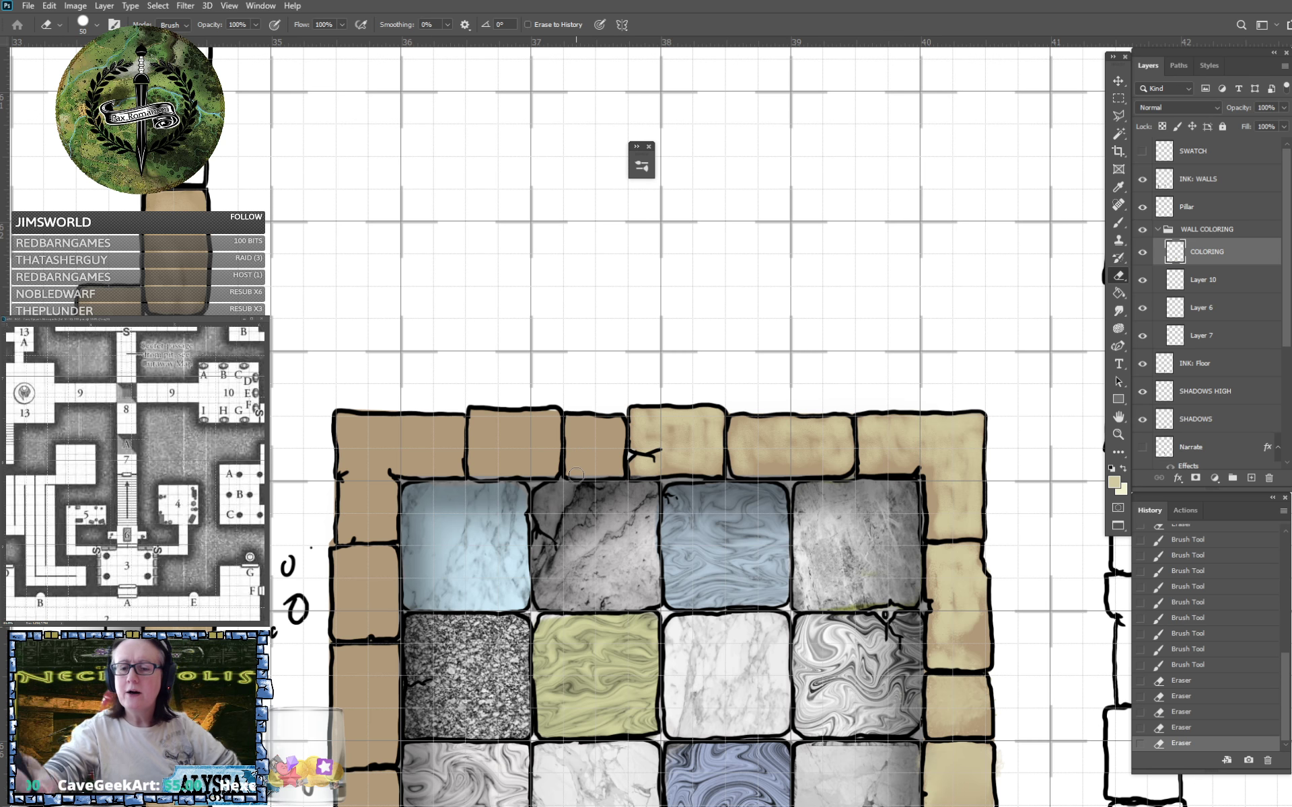
Brush light tan mottling over the brown stones of the room's top wall and upper left wall, erasing overspill outside the outlines.
click(1117, 226)
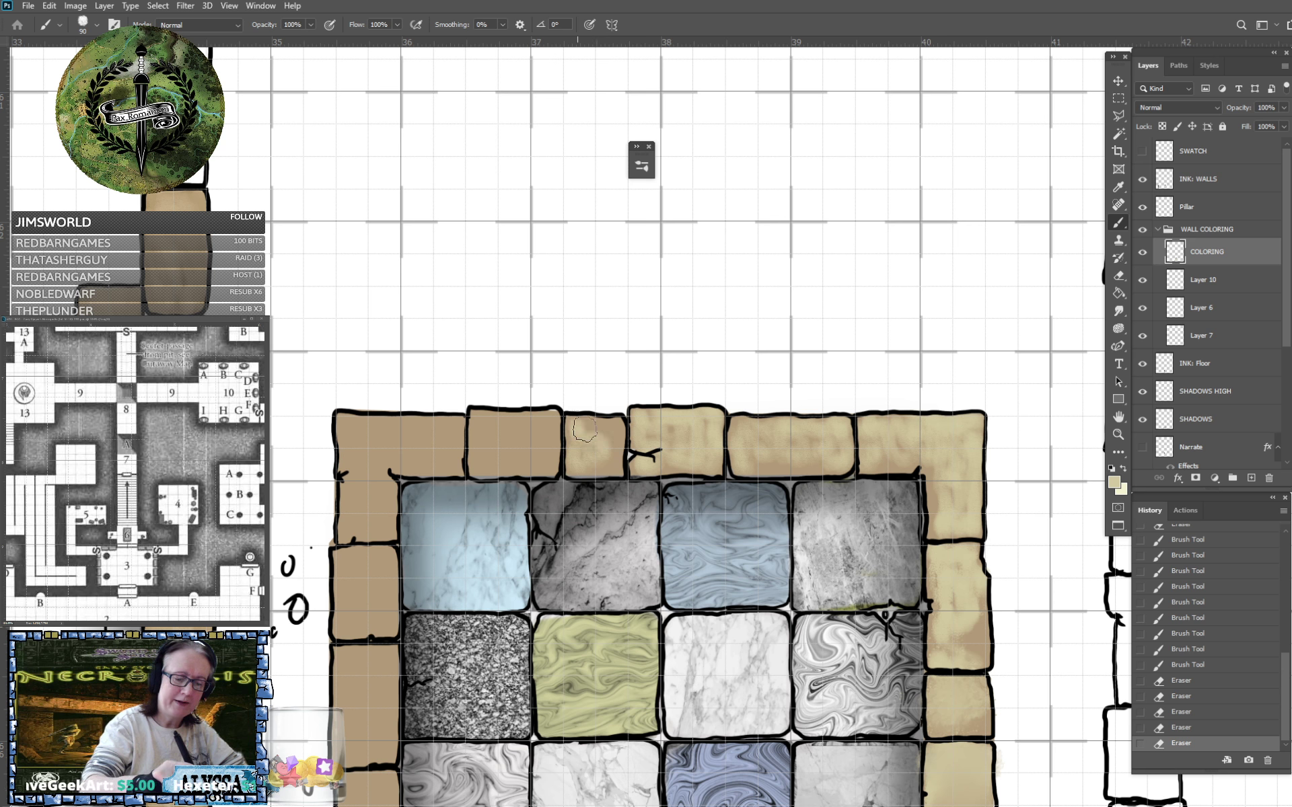
mouse_move(584, 429)
mouse_down()
mouse_move(611, 461)
mouse_move(615, 428)
mouse_move(489, 419)
mouse_move(477, 465)
mouse_move(487, 447)
mouse_move(511, 460)
mouse_move(503, 425)
mouse_move(523, 457)
mouse_move(531, 437)
mouse_move(555, 447)
mouse_up()
mouse_move(366, 447)
mouse_down()
mouse_move(367, 531)
mouse_move(384, 501)
mouse_move(350, 464)
mouse_move(363, 441)
mouse_move(384, 431)
mouse_move(439, 468)
mouse_move(434, 430)
mouse_move(457, 434)
mouse_move(383, 420)
mouse_move(470, 437)
mouse_move(584, 406)
mouse_up()
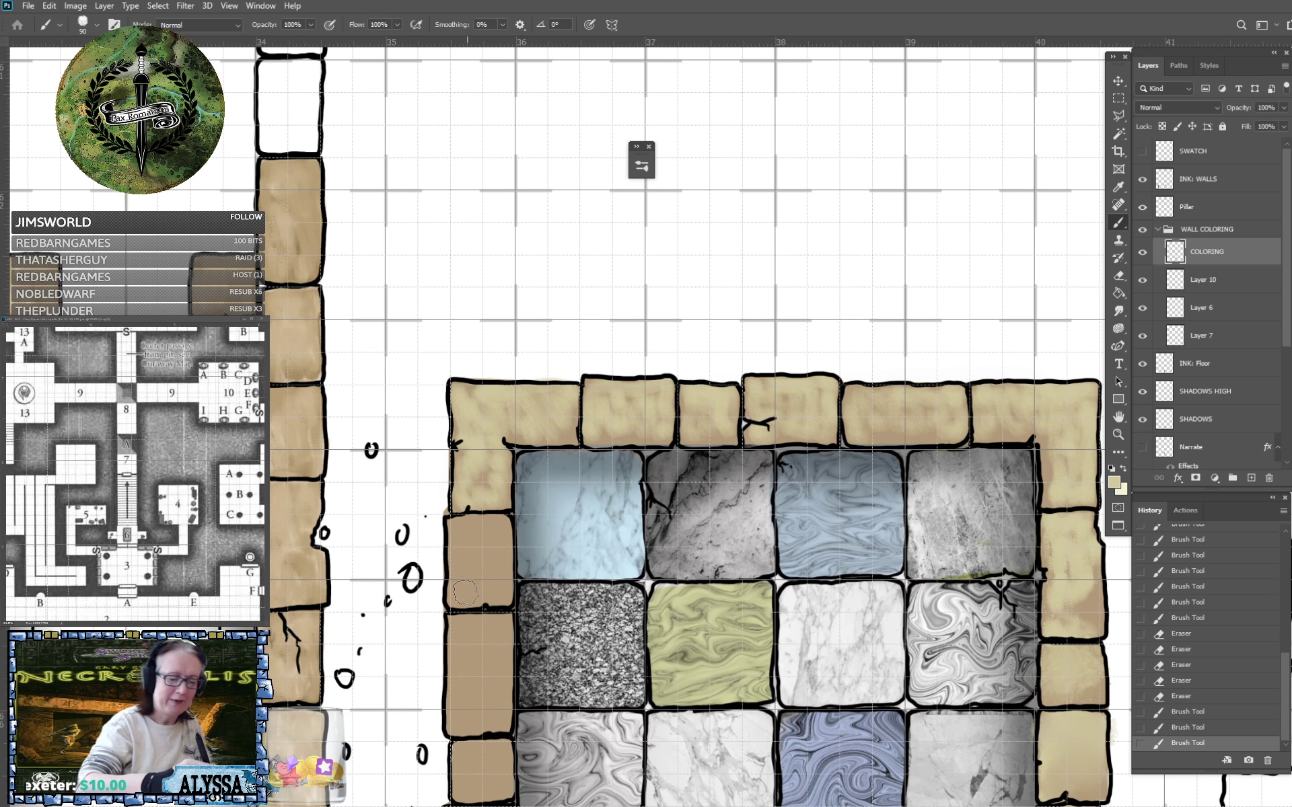
mouse_move(465, 592)
mouse_down()
mouse_move(457, 554)
mouse_move(479, 558)
mouse_move(461, 525)
mouse_move(492, 565)
mouse_move(501, 523)
mouse_move(498, 594)
mouse_move(492, 559)
mouse_up()
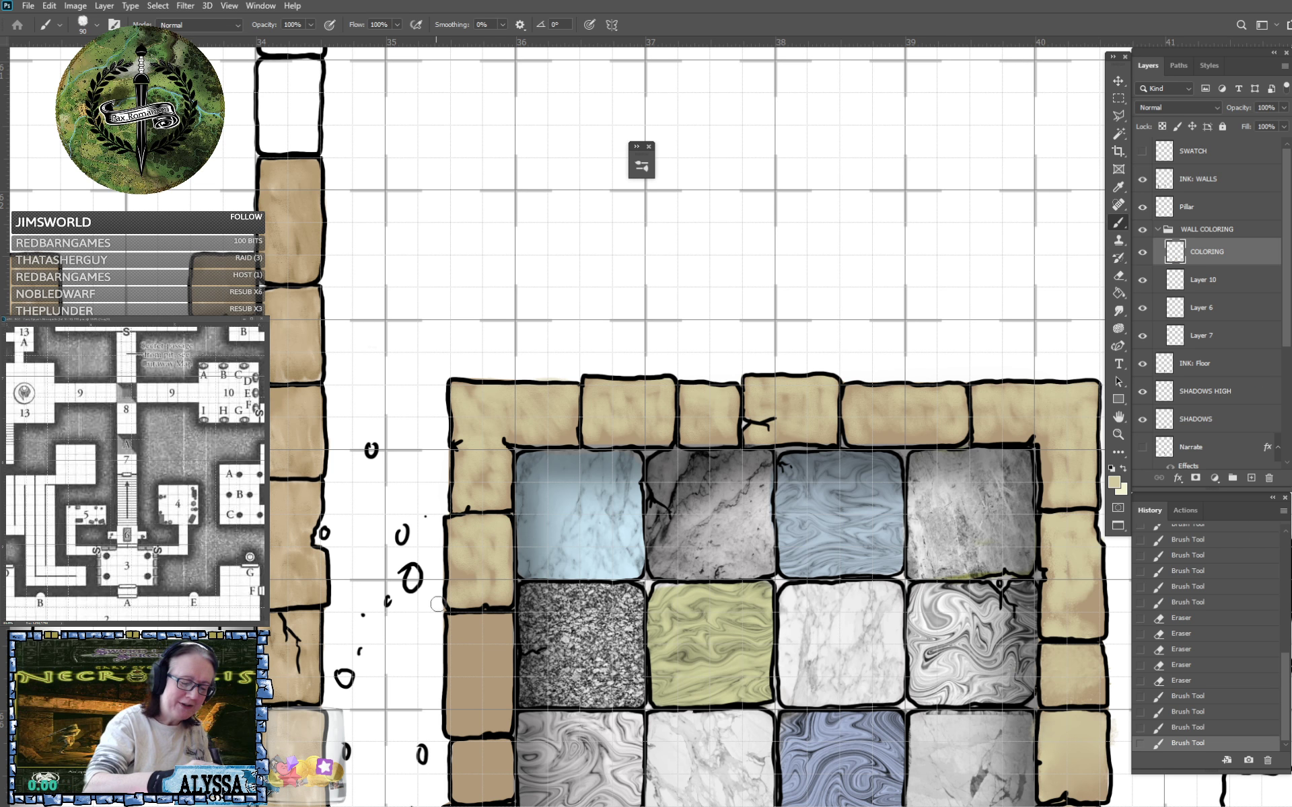
key(e)
drag(440, 609, 431, 608)
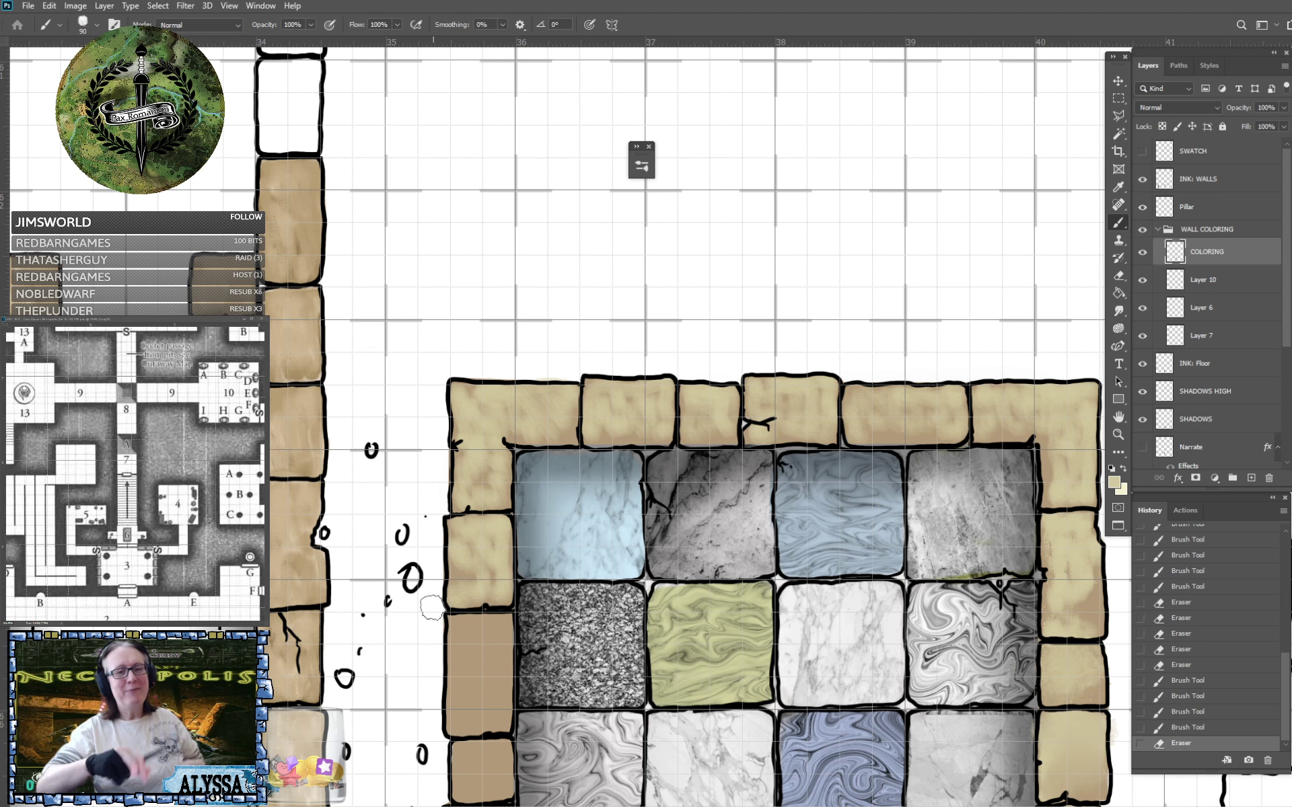
Mottle the brown stones down the rest of the room's left wall in light tan and erase paint outside the ink lines.
scroll(432, 608, down, 3)
scroll(432, 608, left, 1)
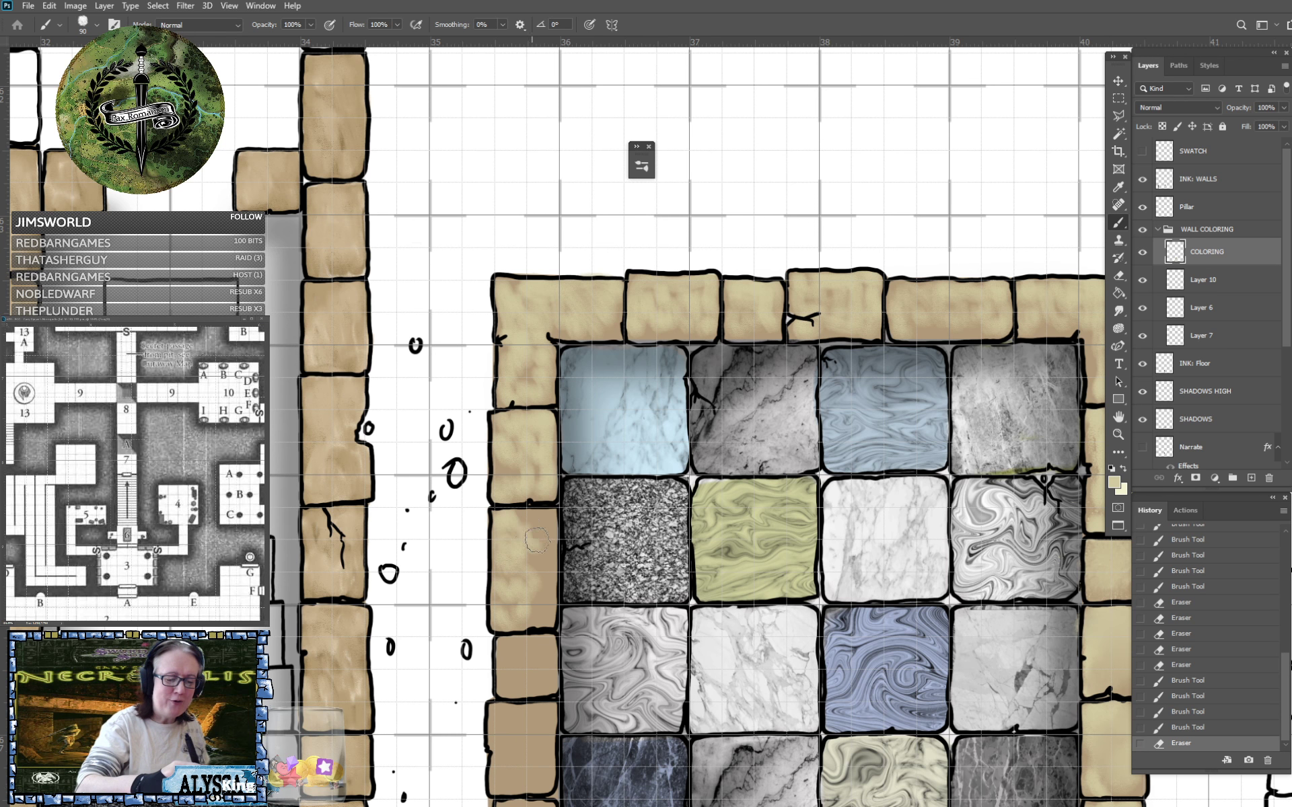
mouse_move(536, 539)
mouse_down()
mouse_move(546, 615)
mouse_move(504, 678)
mouse_move(510, 646)
mouse_move(550, 640)
mouse_up()
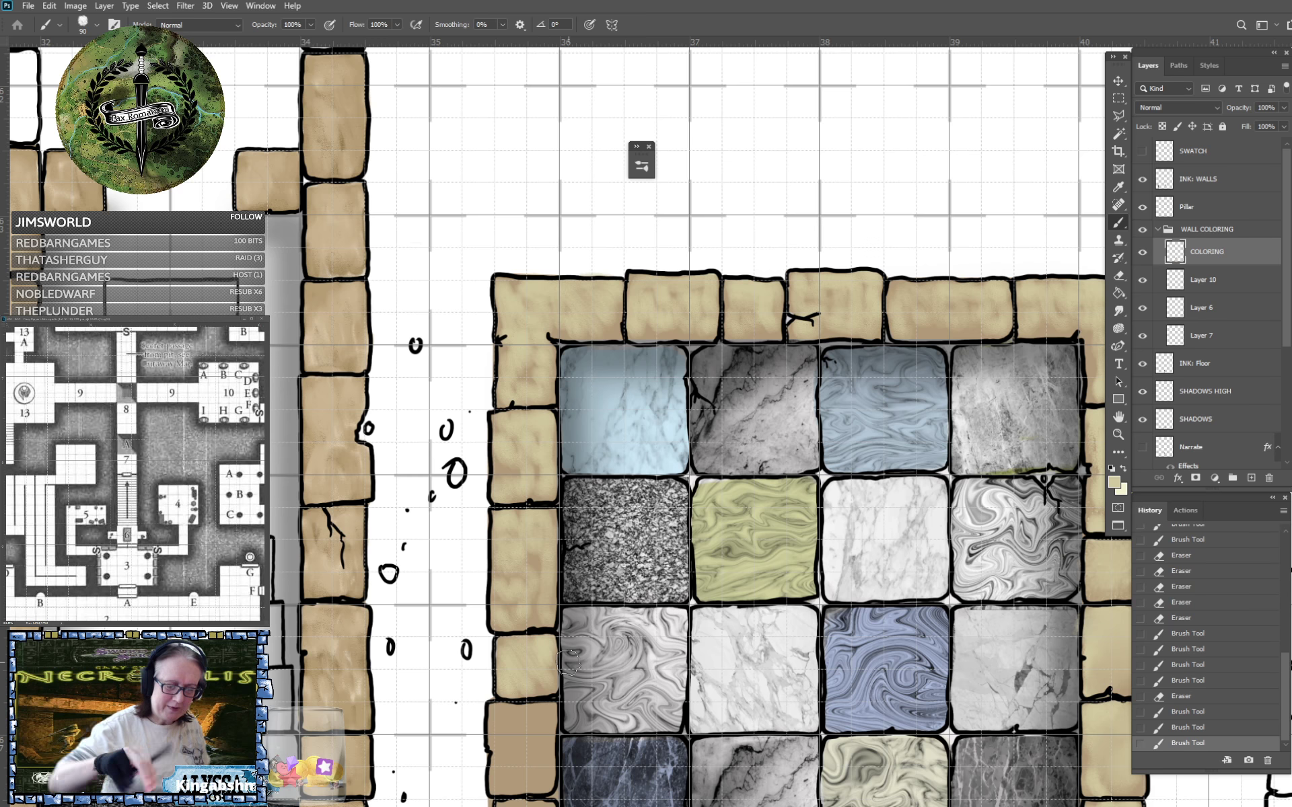
scroll(569, 663, down, 5)
mouse_move(509, 587)
mouse_down()
mouse_move(492, 608)
mouse_move(519, 611)
mouse_move(522, 577)
mouse_move(498, 562)
mouse_move(512, 579)
mouse_move(543, 535)
mouse_move(548, 592)
mouse_up()
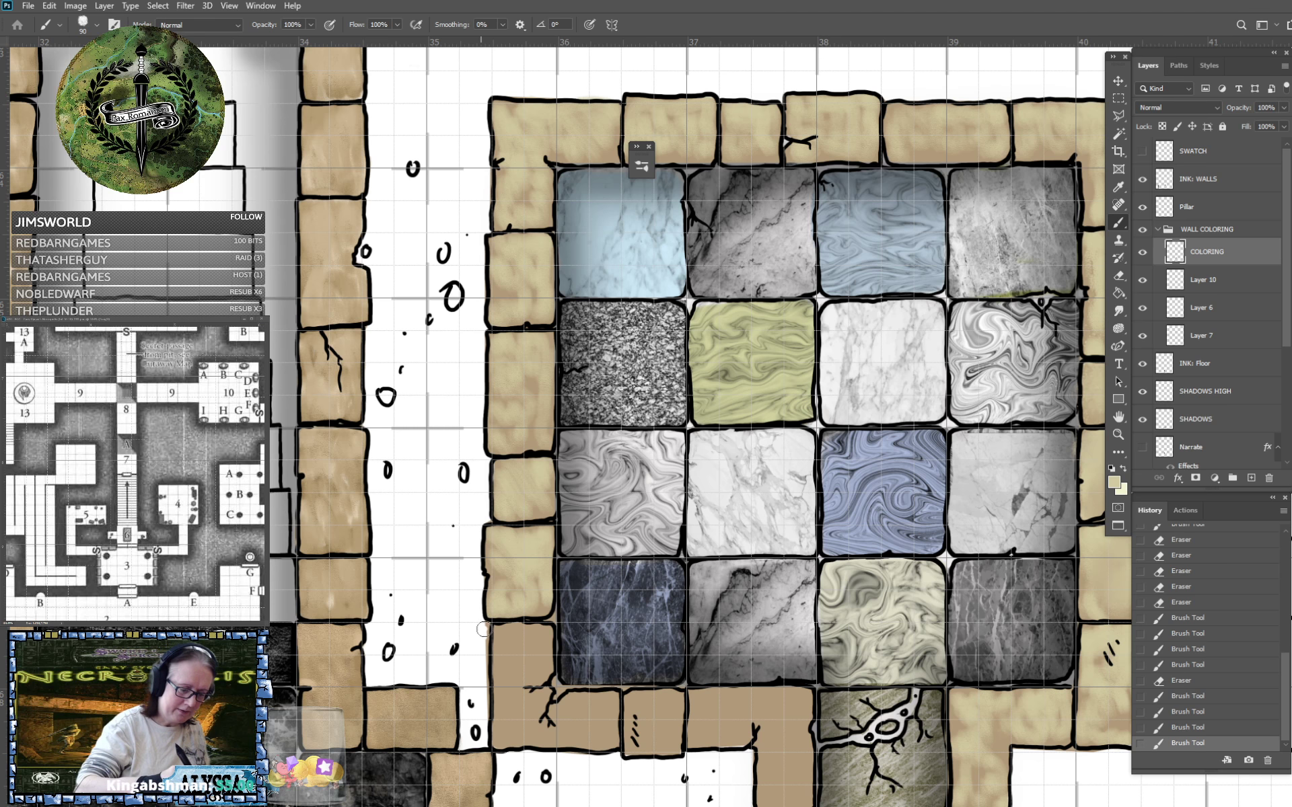
drag(484, 700, 480, 699)
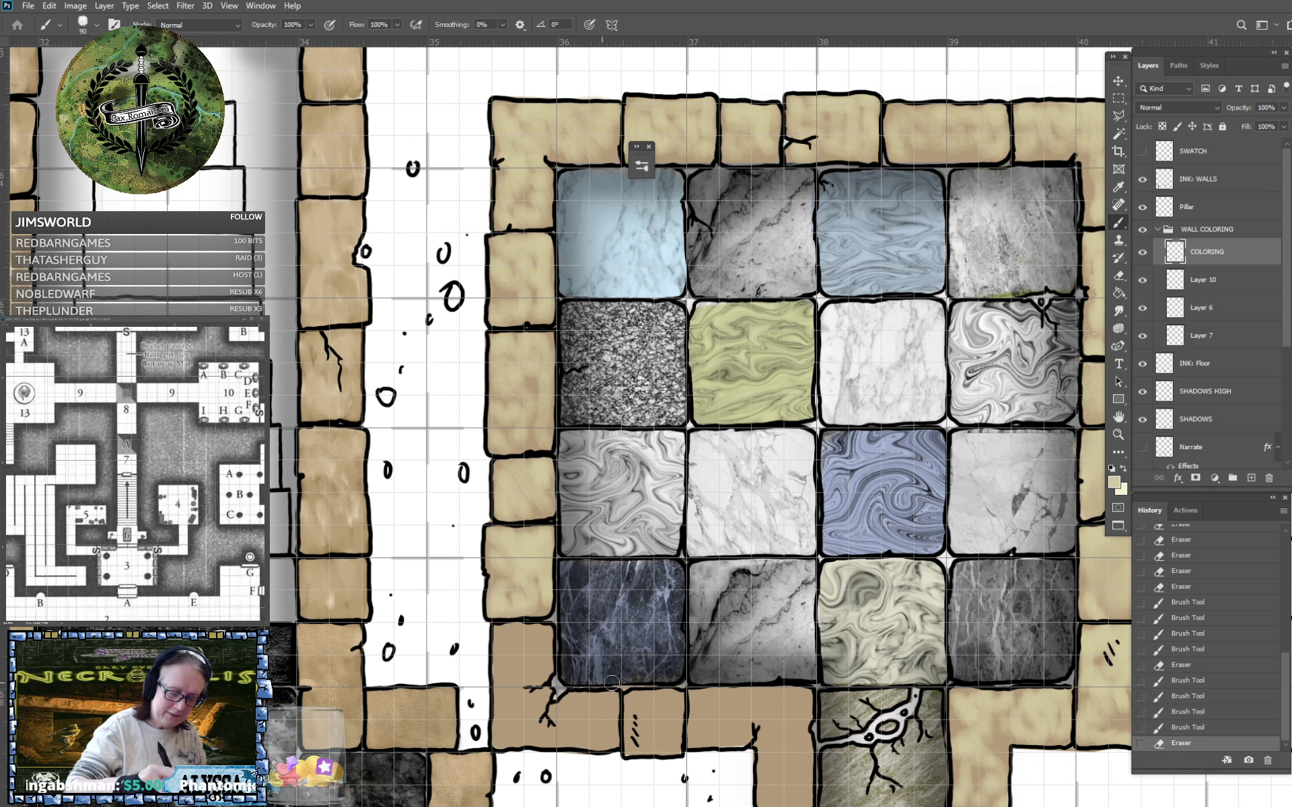
drag(684, 643, 695, 656)
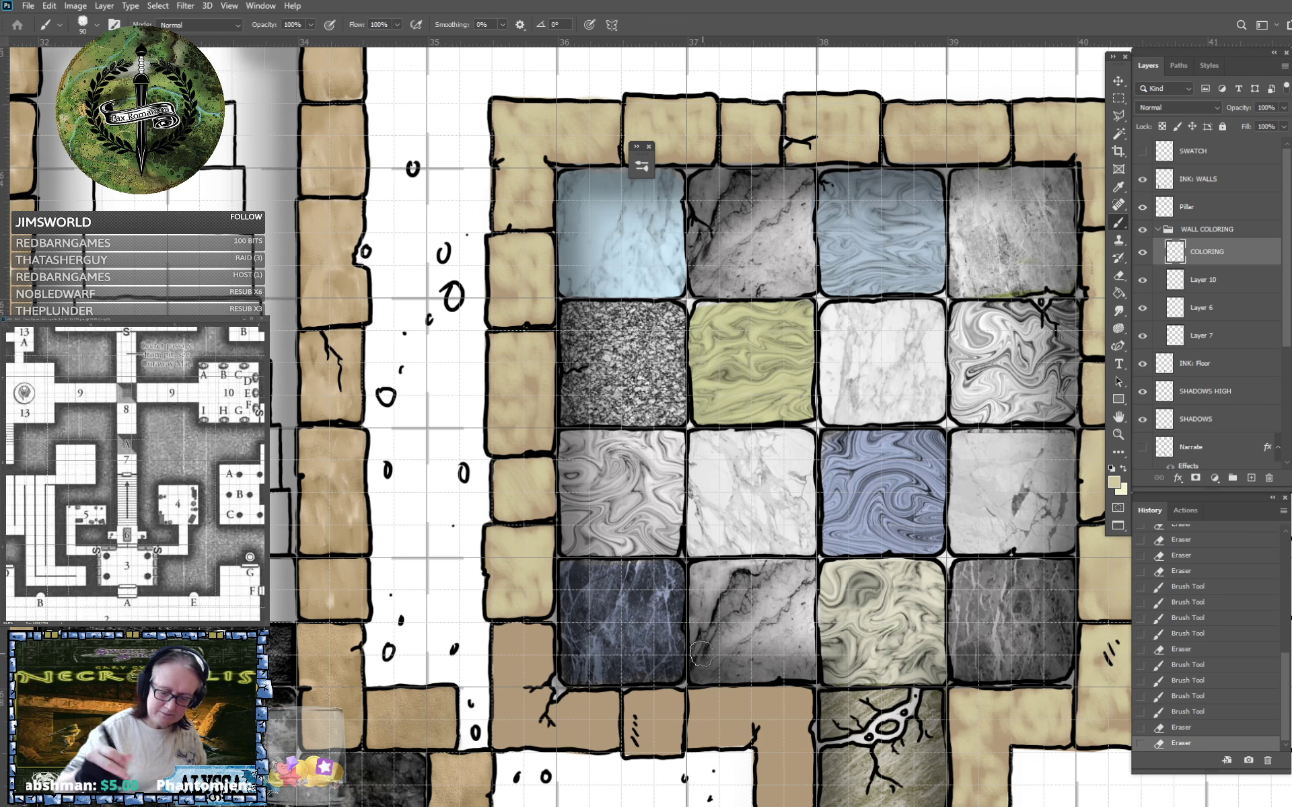
Brush light tan mottling over the remaining brown stones of the room's bottom wall, left of the corridor opening.
scroll(699, 654, down, 3)
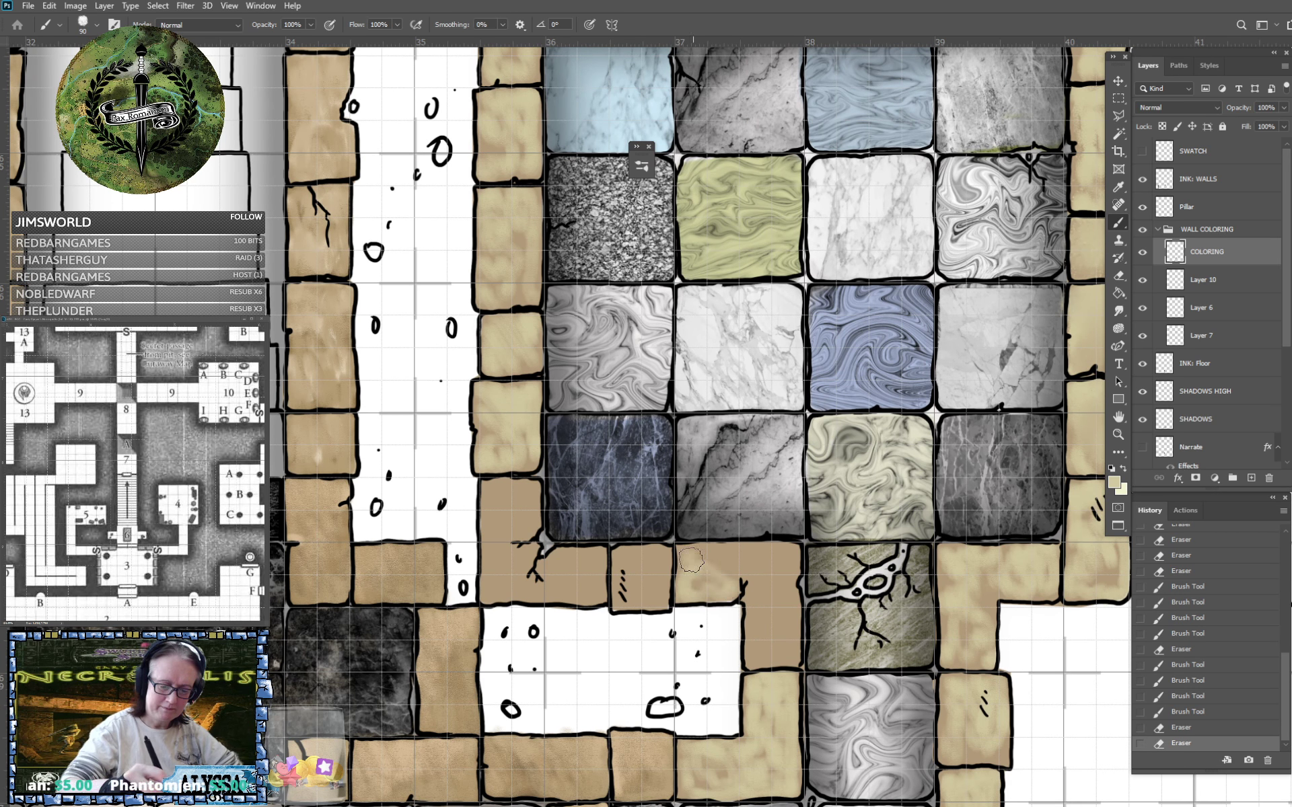
mouse_move(691, 560)
mouse_down()
mouse_move(736, 579)
mouse_move(748, 550)
mouse_move(752, 661)
mouse_move(767, 640)
mouse_move(783, 648)
mouse_move(766, 574)
mouse_move(778, 555)
mouse_move(792, 564)
mouse_move(752, 550)
mouse_move(625, 574)
mouse_move(619, 599)
mouse_move(658, 598)
mouse_move(624, 565)
mouse_move(673, 558)
mouse_up()
mouse_move(518, 569)
mouse_down()
mouse_move(588, 600)
mouse_move(555, 564)
mouse_move(593, 557)
mouse_move(530, 556)
mouse_move(531, 511)
mouse_move(514, 484)
mouse_move(492, 536)
mouse_move(492, 514)
mouse_move(491, 592)
mouse_move(515, 593)
mouse_move(489, 556)
mouse_move(519, 589)
mouse_move(560, 594)
mouse_move(696, 552)
mouse_up()
Examine the wall colouring across the tiled room, its corridor and the neighbouring halls, both close up and in overview.
scroll(609, 610, down, 3)
scroll(608, 610, down, 3)
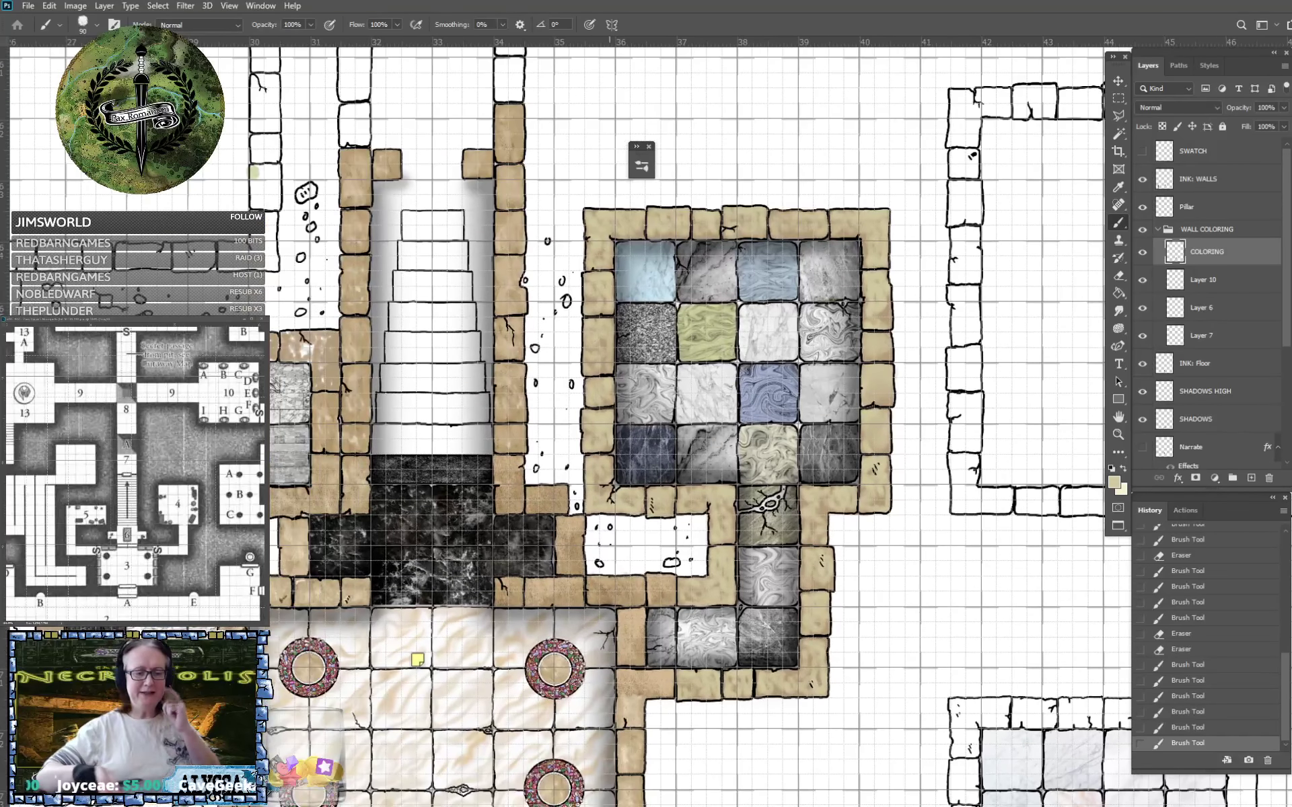
drag(617, 606, 586, 544)
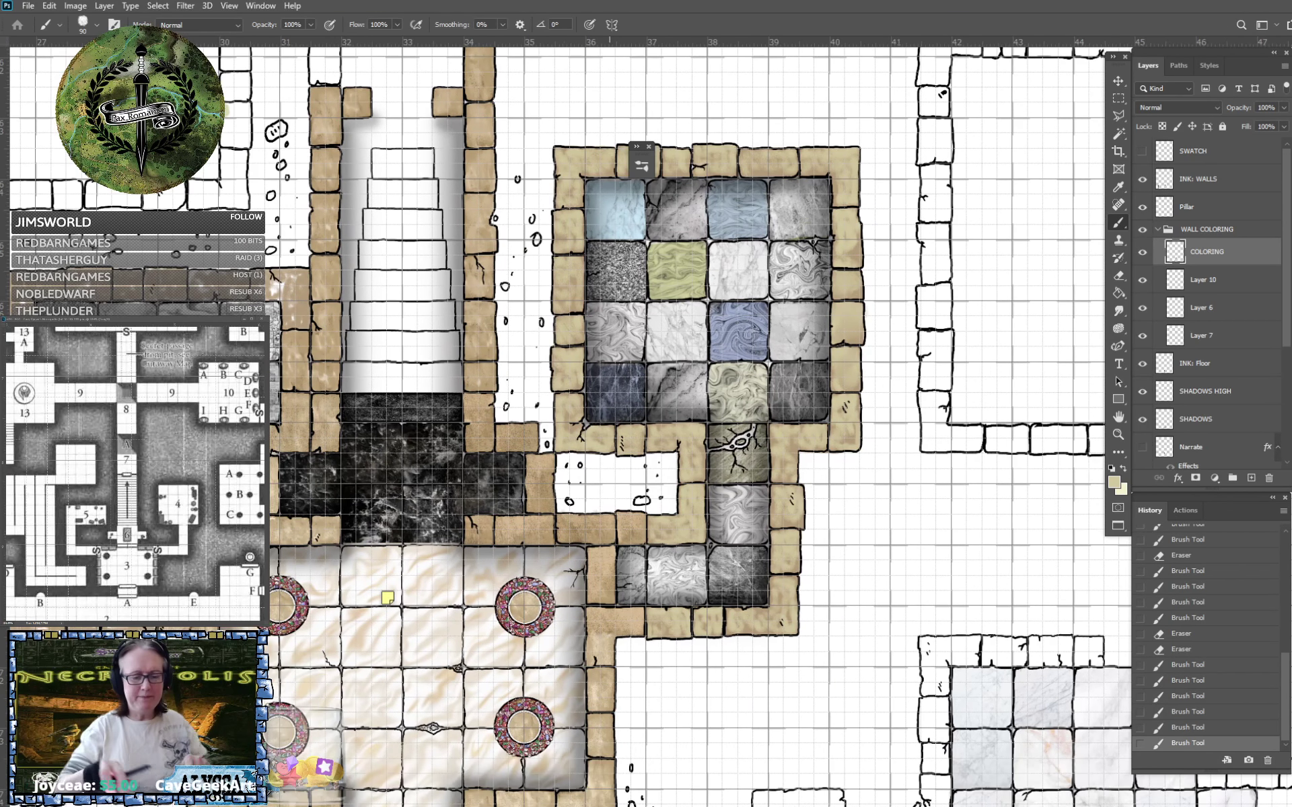
scroll(713, 606, up, 5)
scroll(514, 689, up, 3)
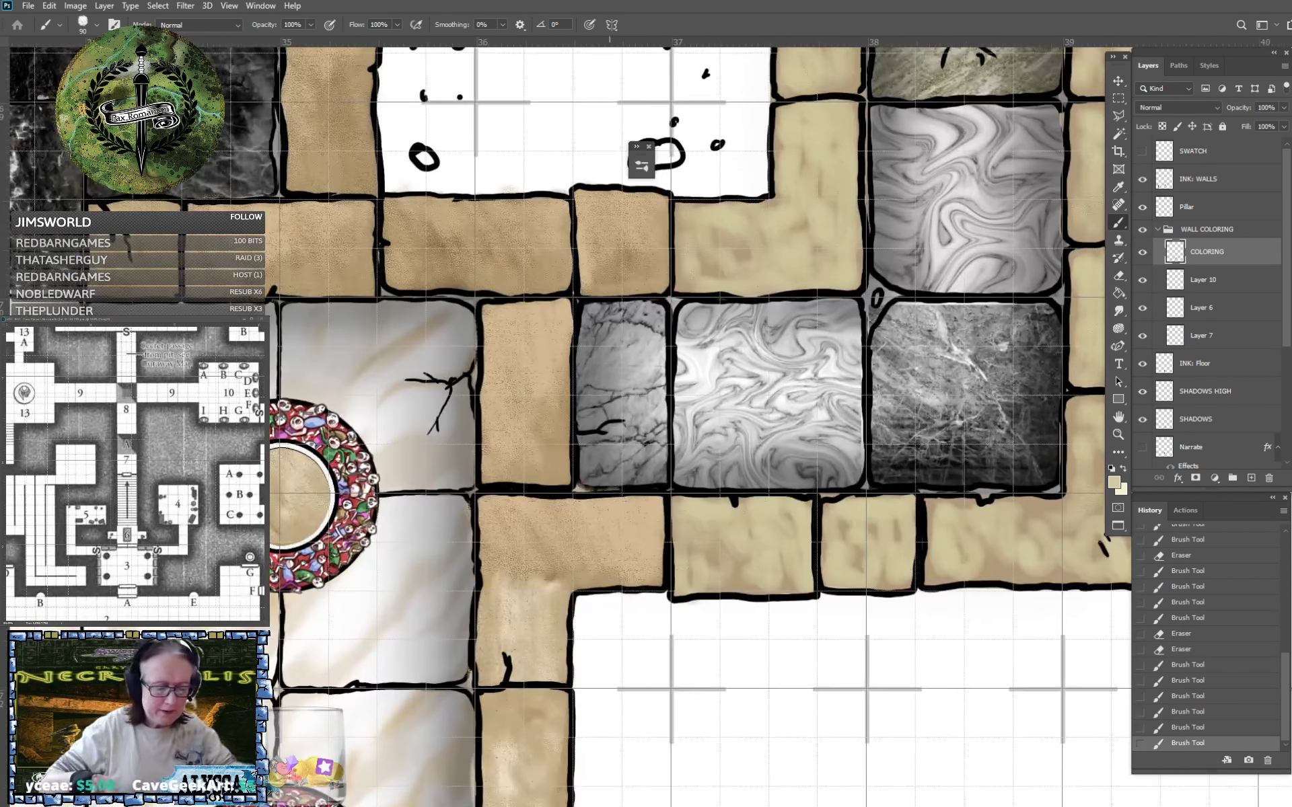
scroll(552, 604, up, 3)
scroll(474, 442, down, 5)
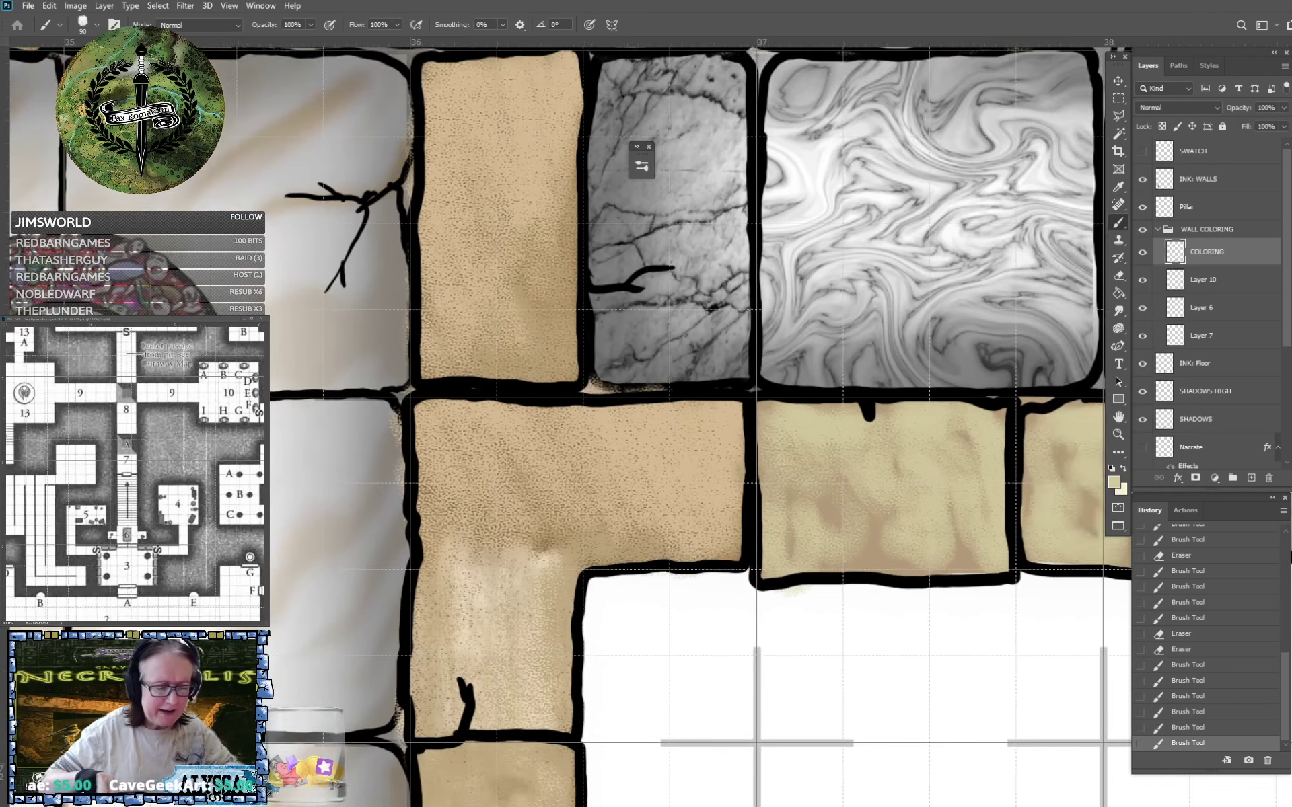
scroll(720, 397, up, 3)
drag(717, 397, 696, 500)
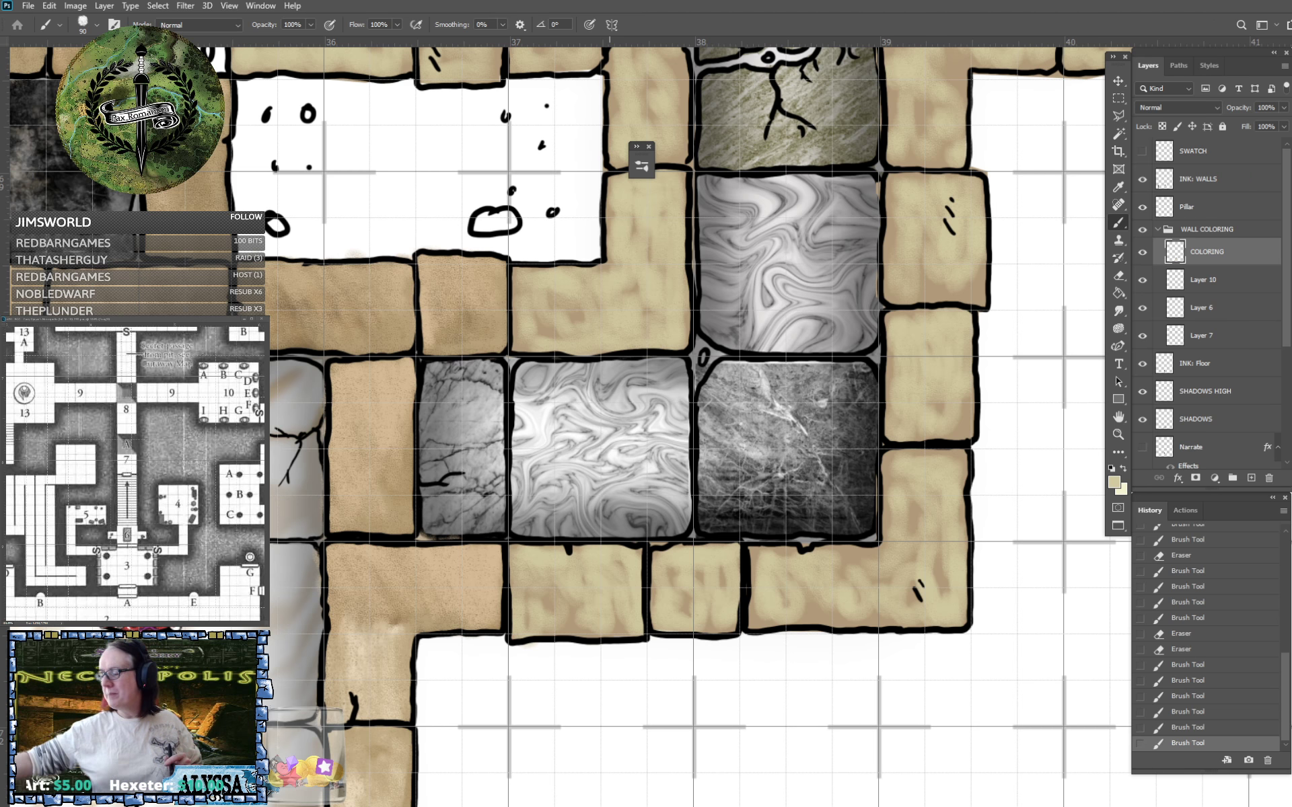
scroll(875, 367, down, 5)
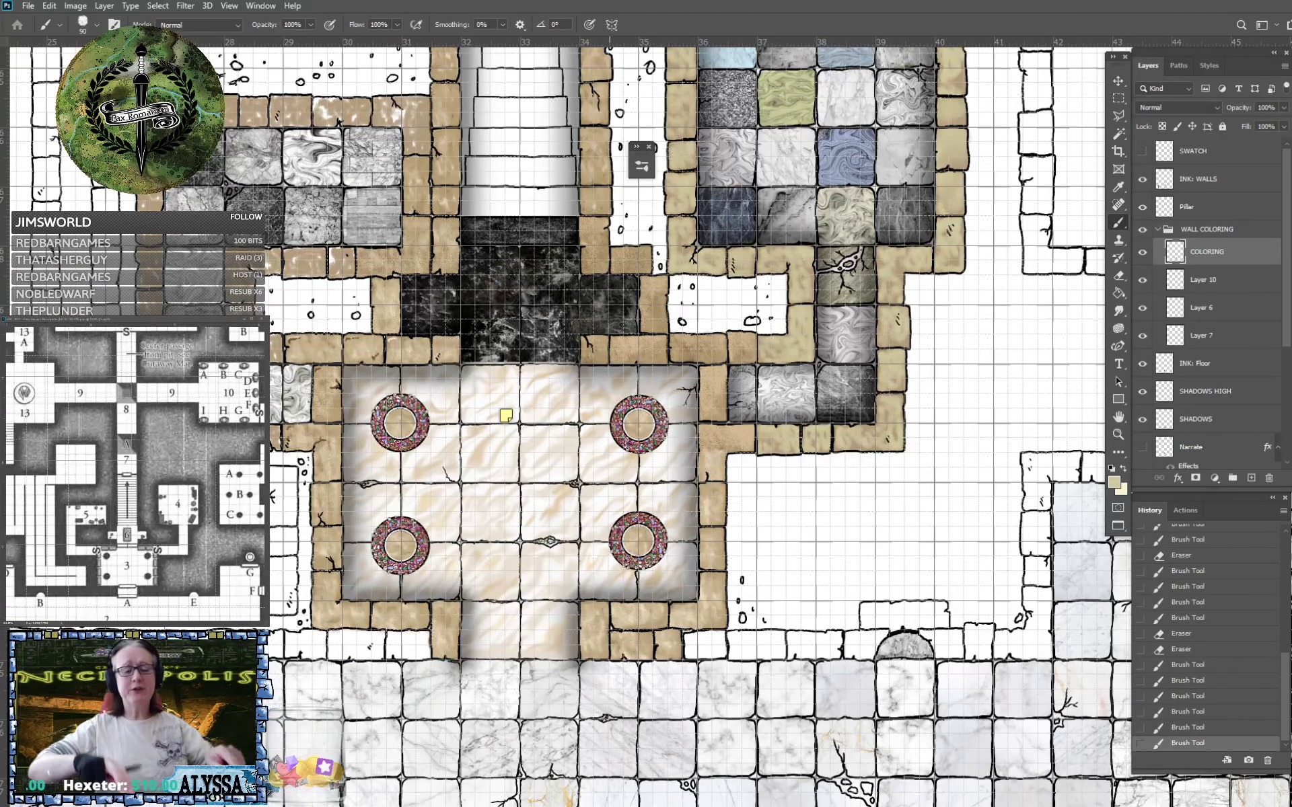
scroll(610, 404, down, 4)
scroll(609, 403, down, 4)
scroll(610, 404, up, 1)
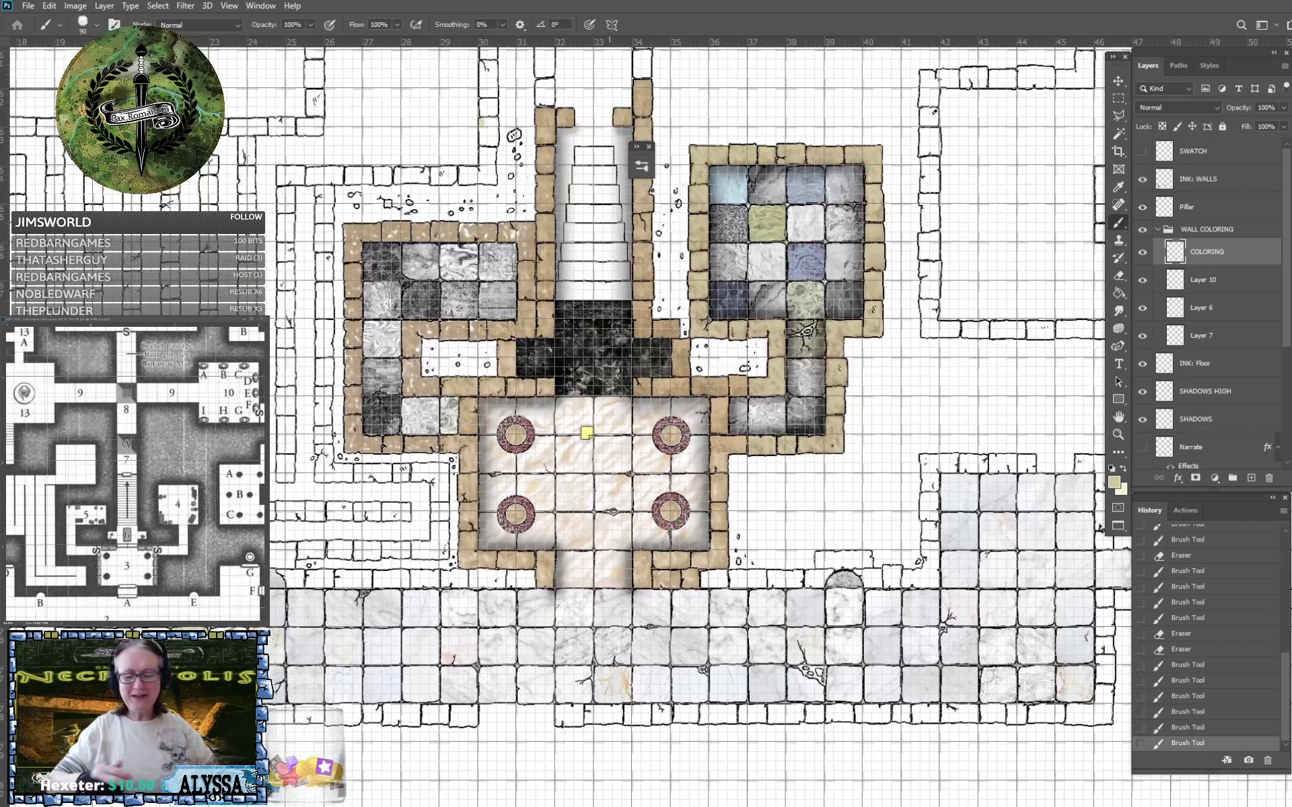
drag(610, 404, 689, 414)
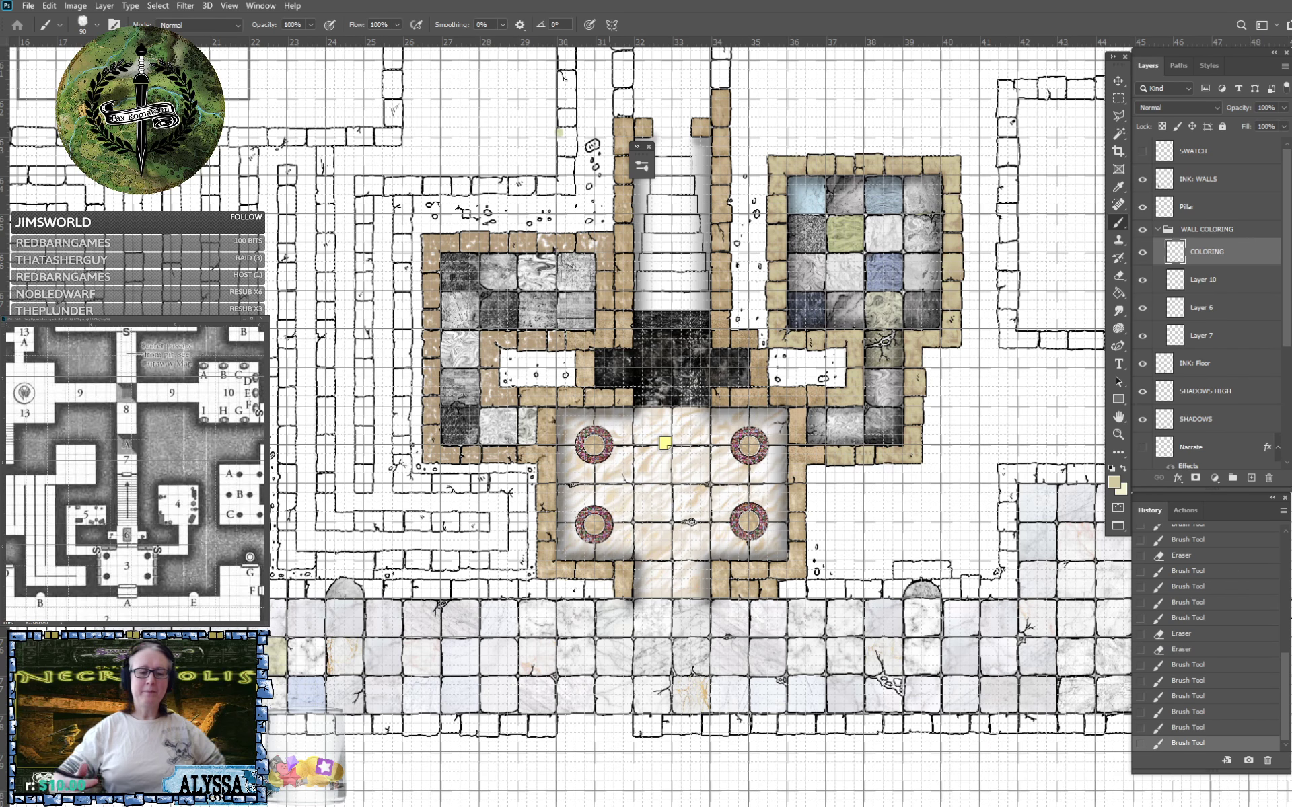
scroll(771, 444, up, 4)
drag(771, 403, 601, 608)
scroll(720, 290, up, 1)
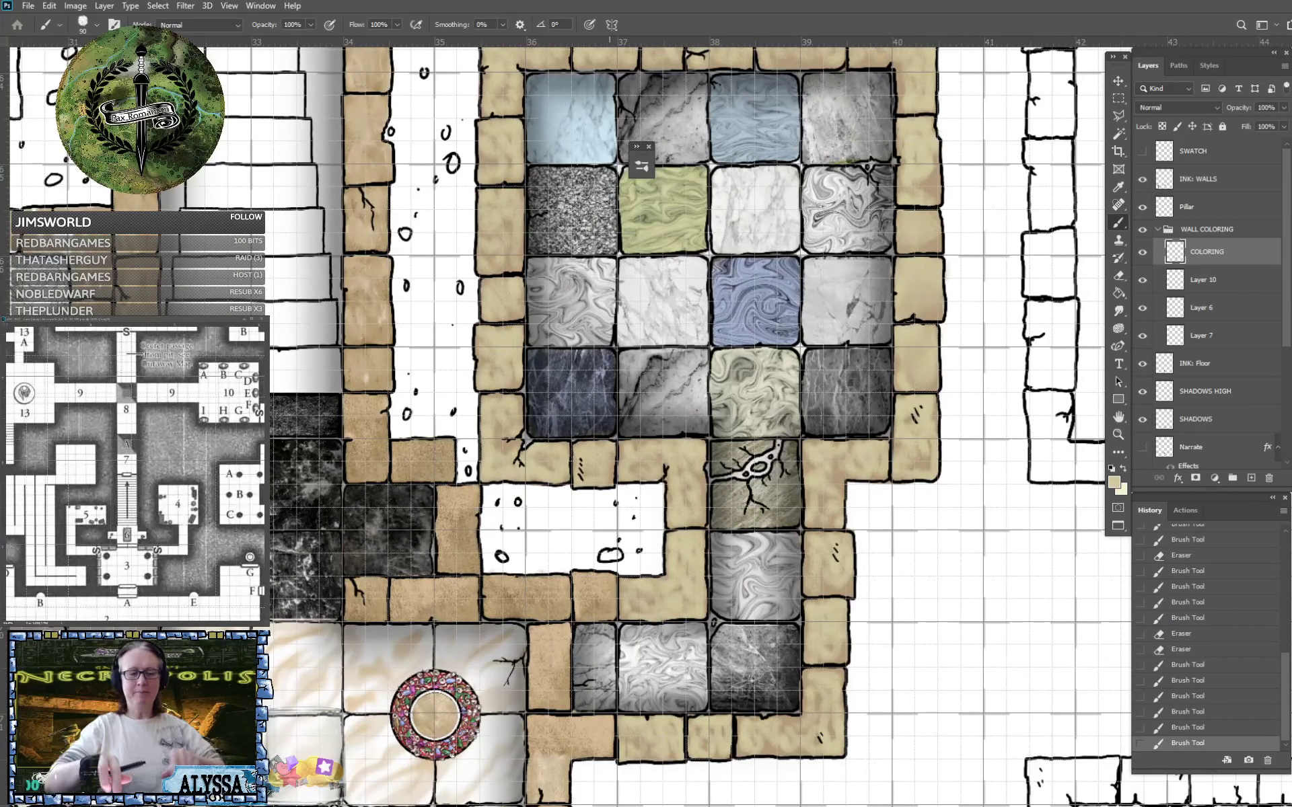
Sample a light sandy tan from the carved-relief photo on the SWATCH layer as the foreground colour, hiding that layer again when done.
click(1116, 489)
click(869, 471)
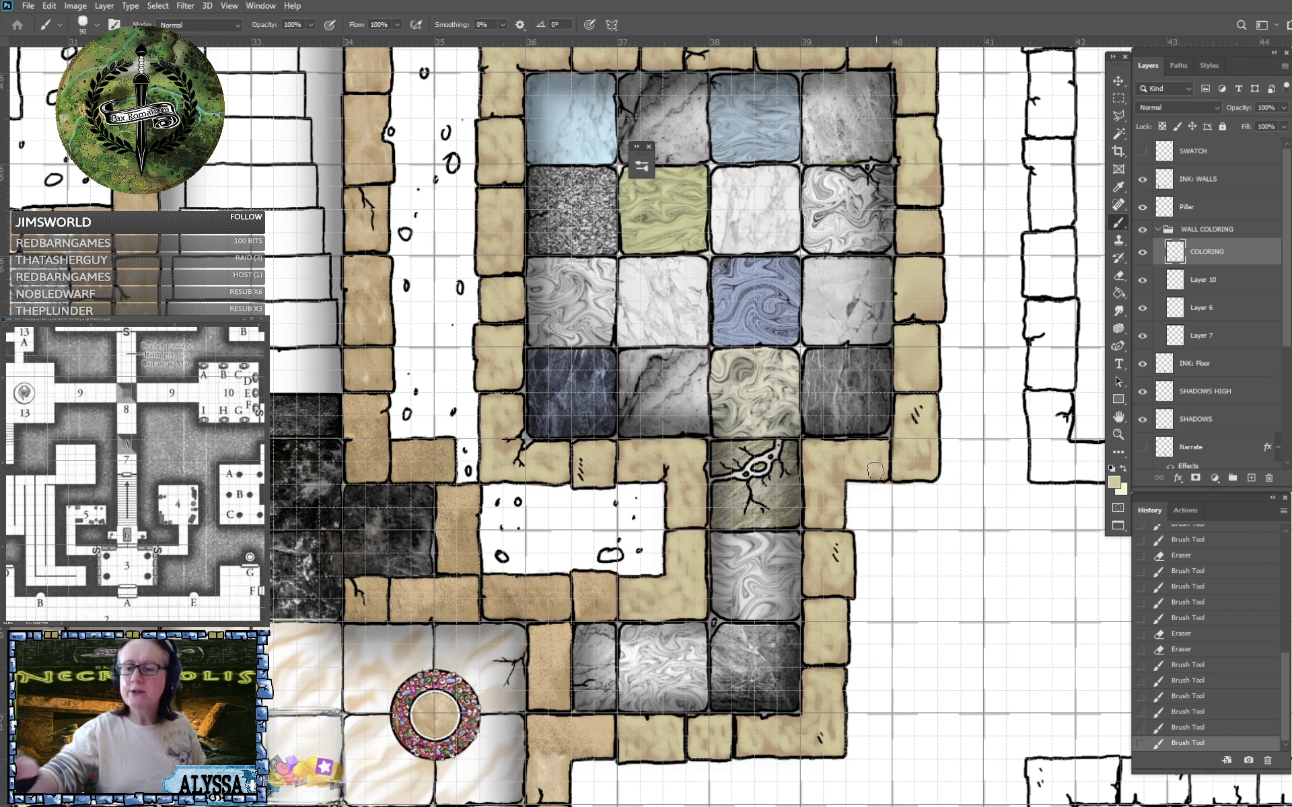
click(1142, 150)
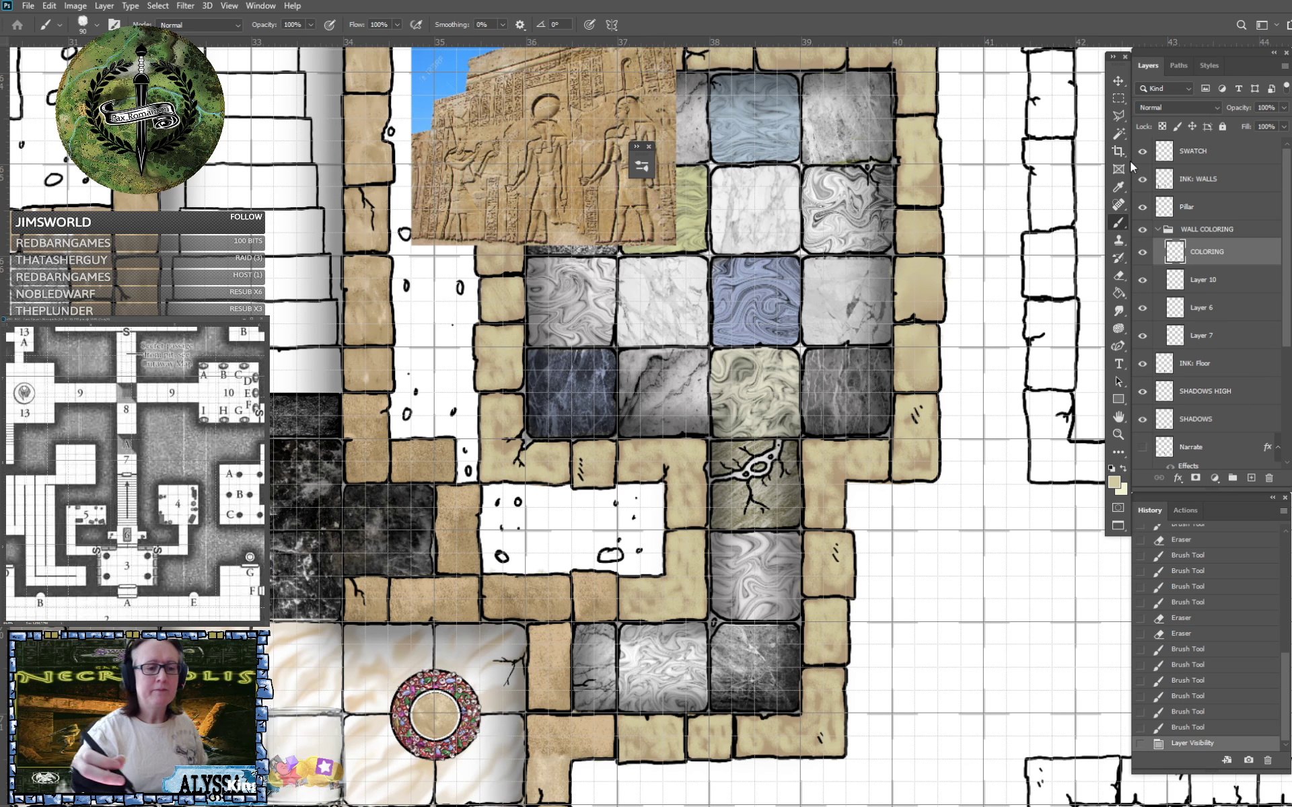
click(1114, 483)
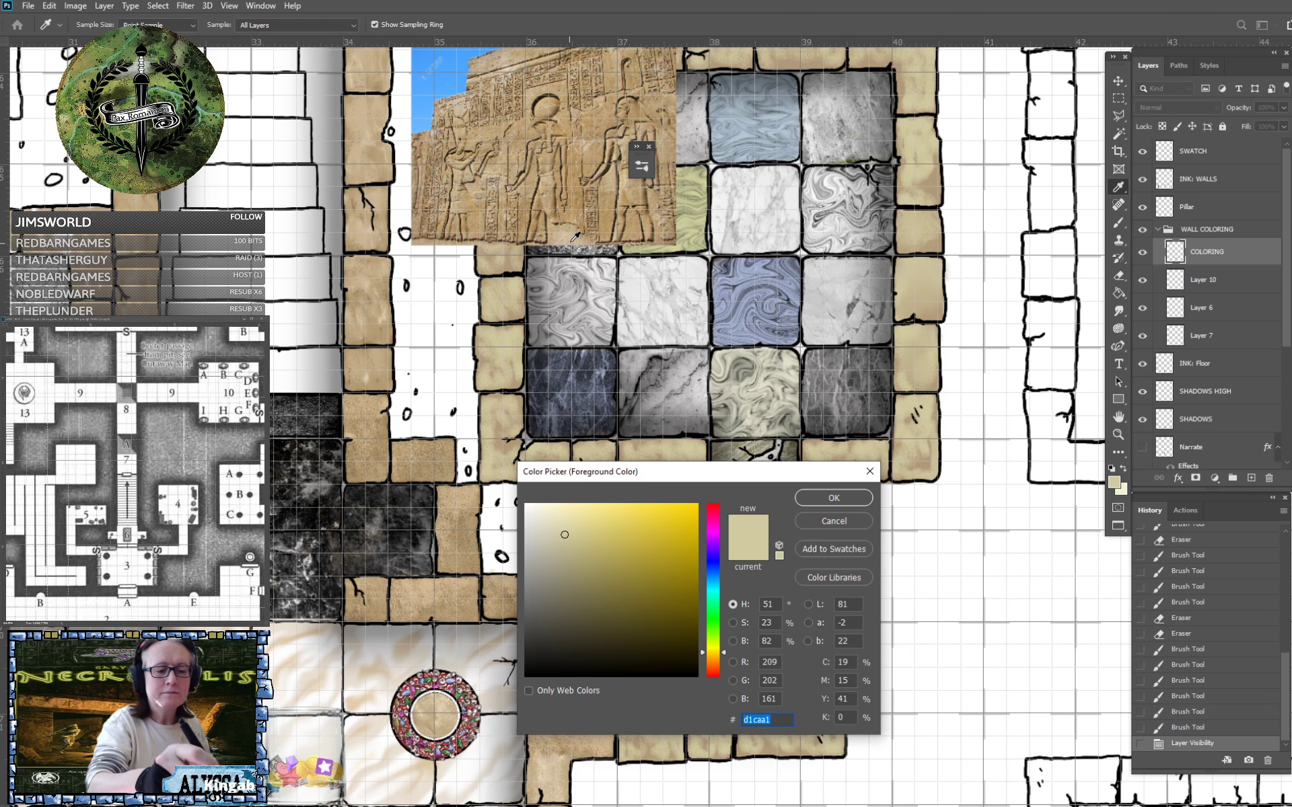
click(567, 236)
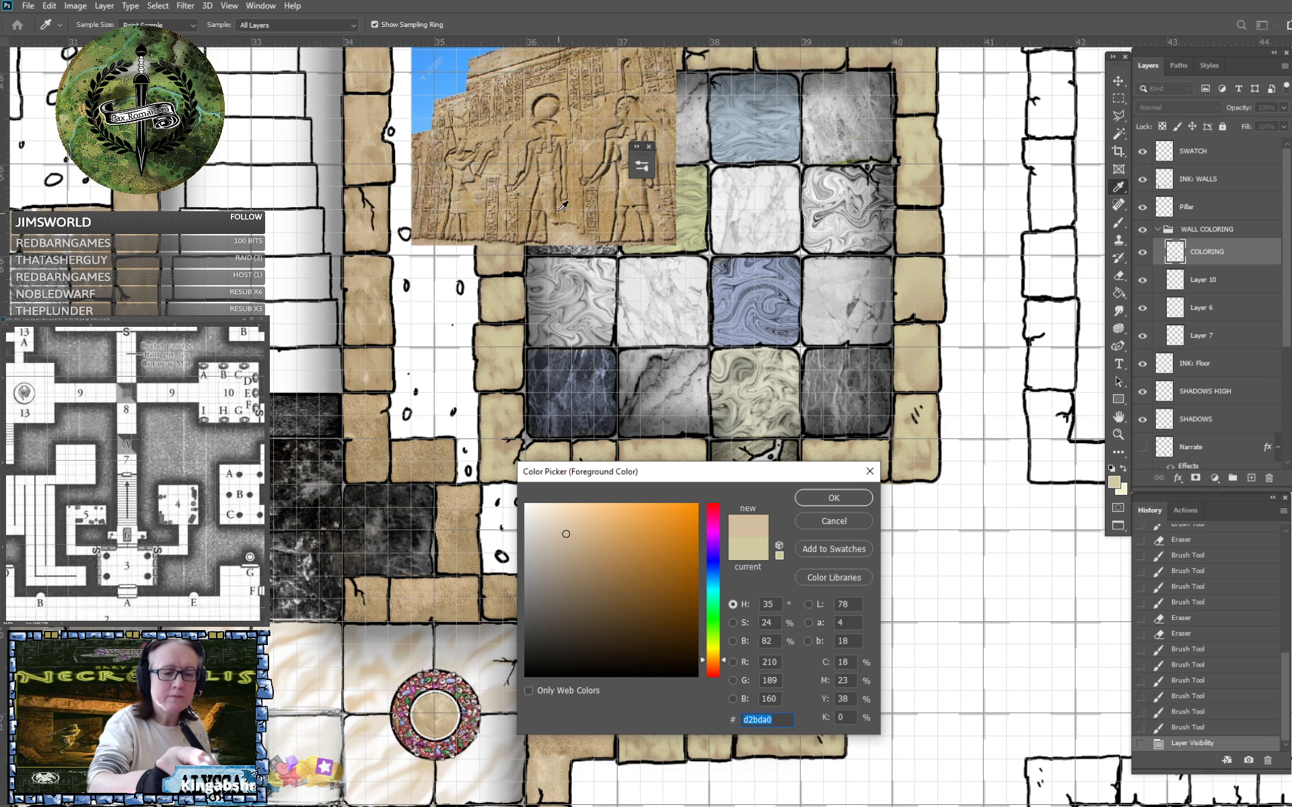
drag(546, 206, 545, 218)
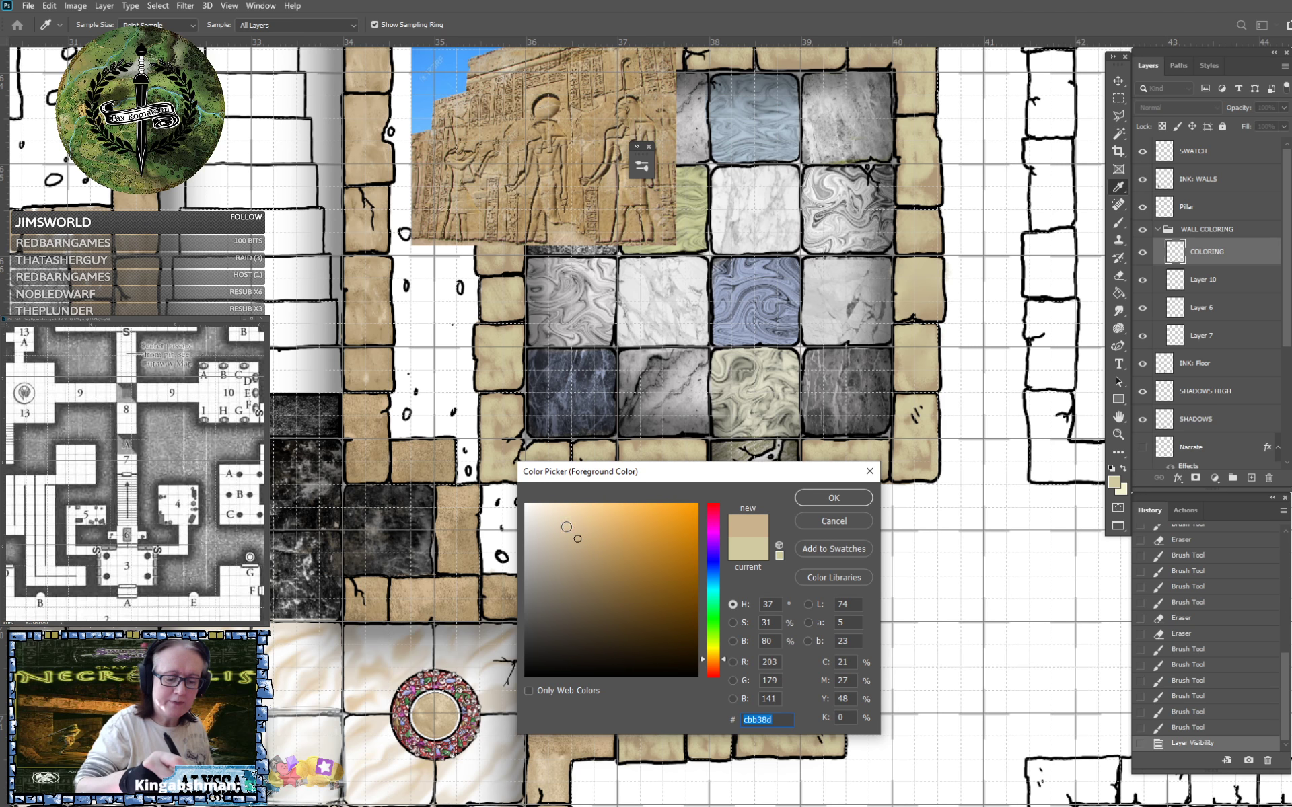
click(834, 498)
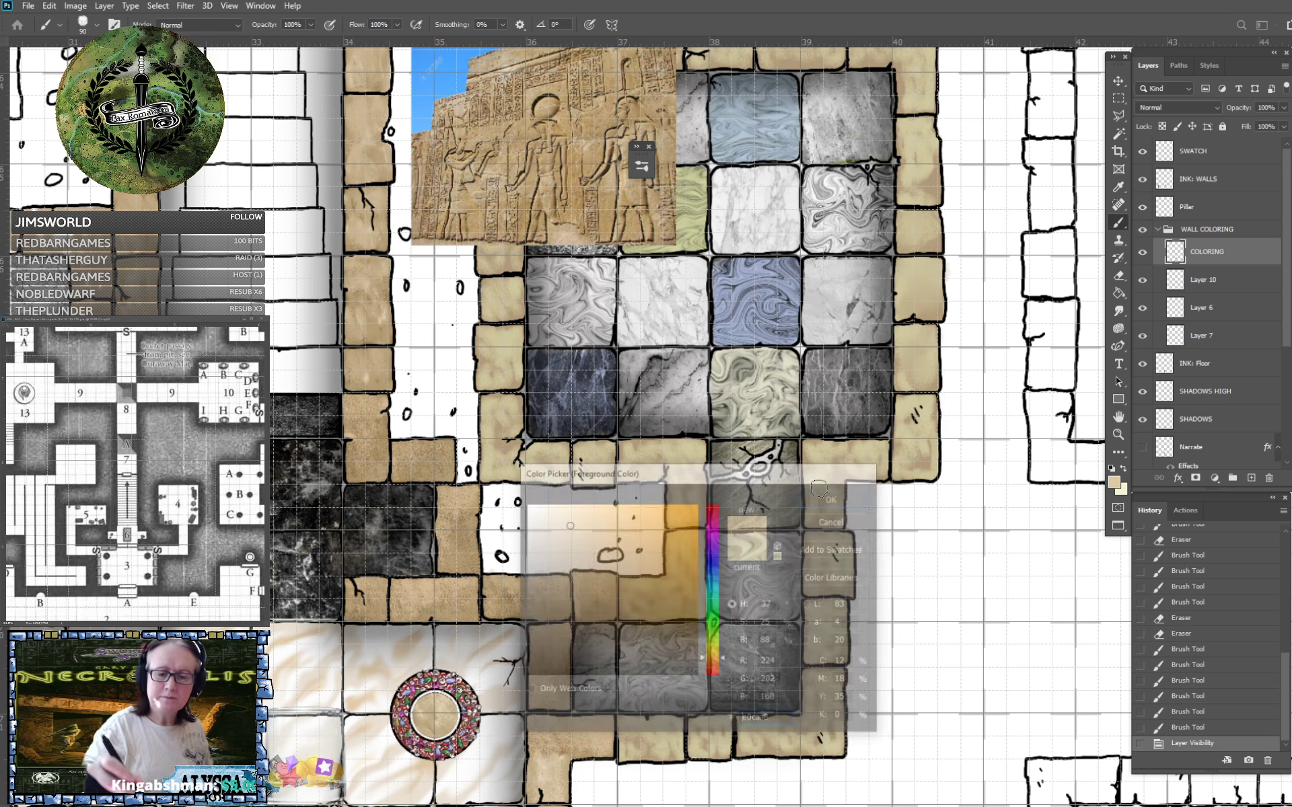
click(1142, 152)
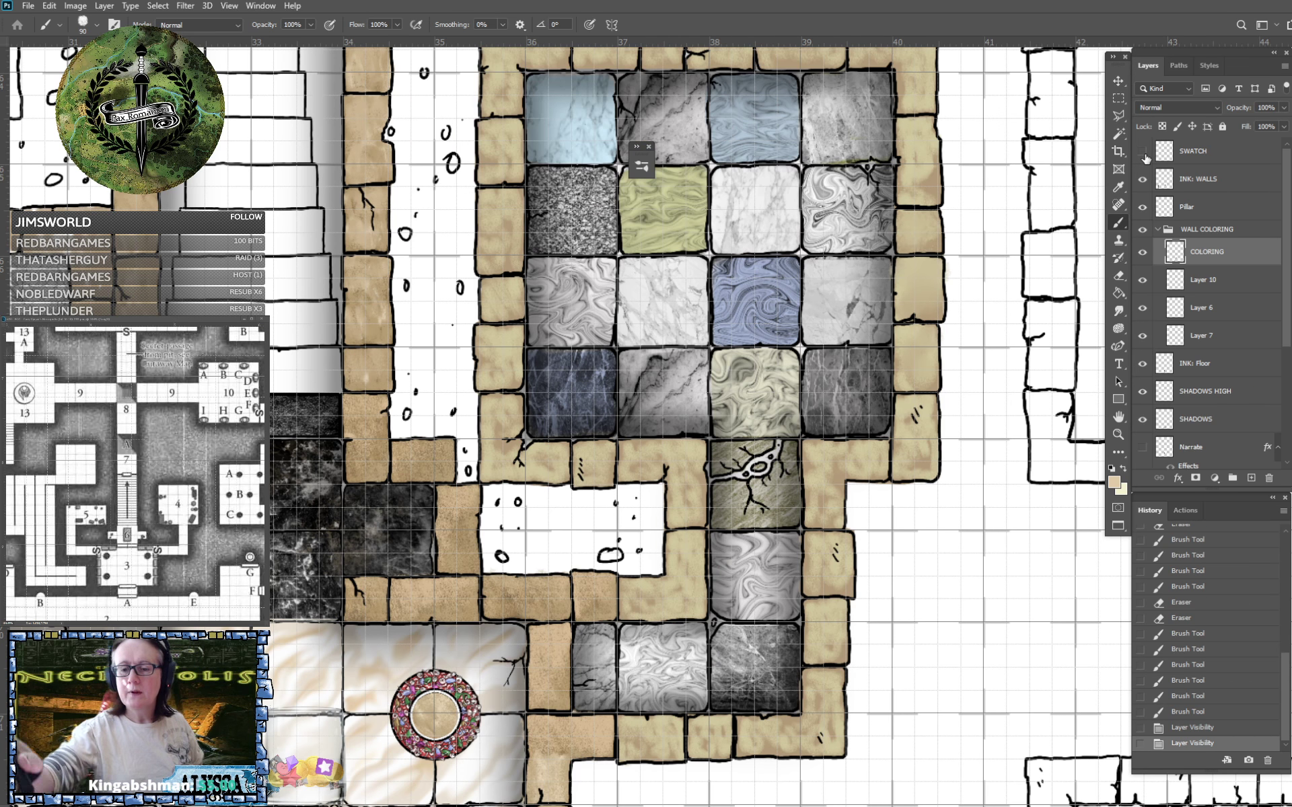
Dab sandy tan highlights over the stones along the corridor's bottom wall and up its outer right wall.
scroll(664, 431, up, 3)
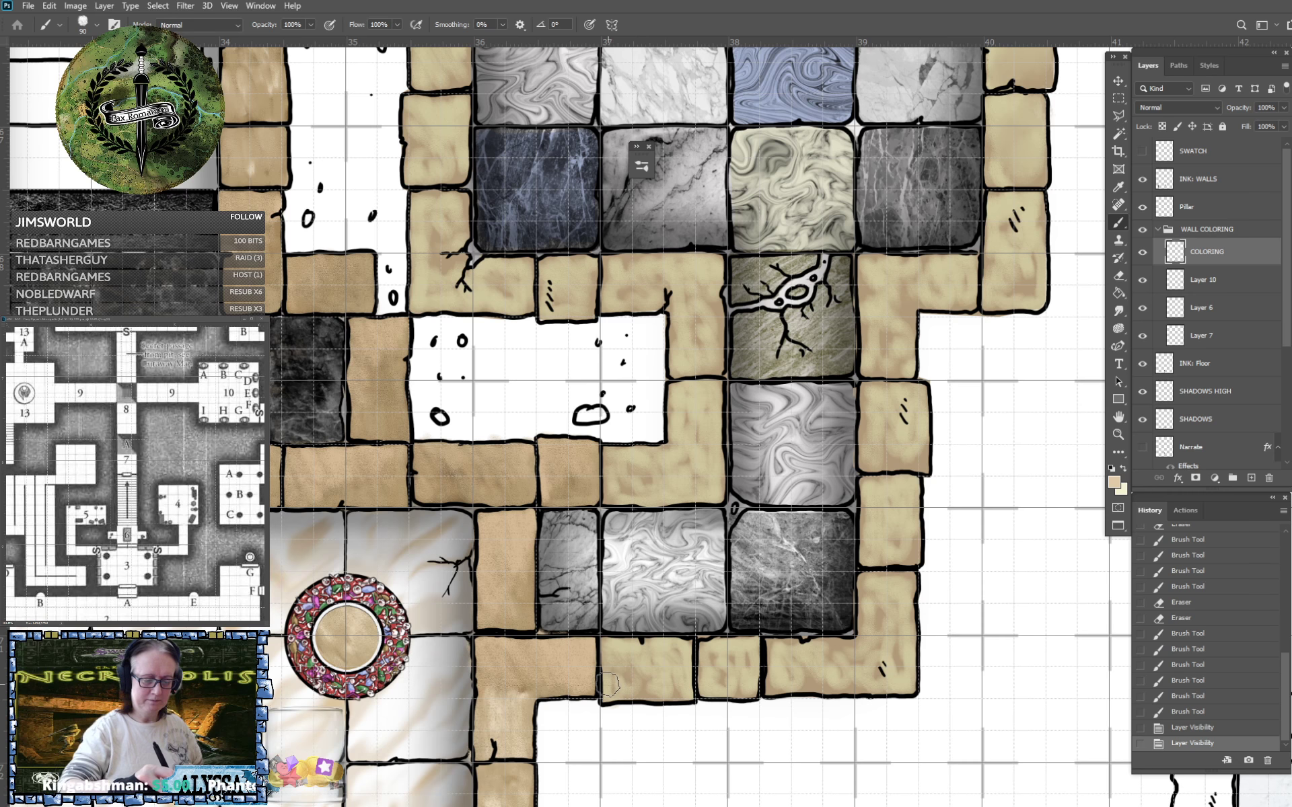
drag(613, 666, 666, 683)
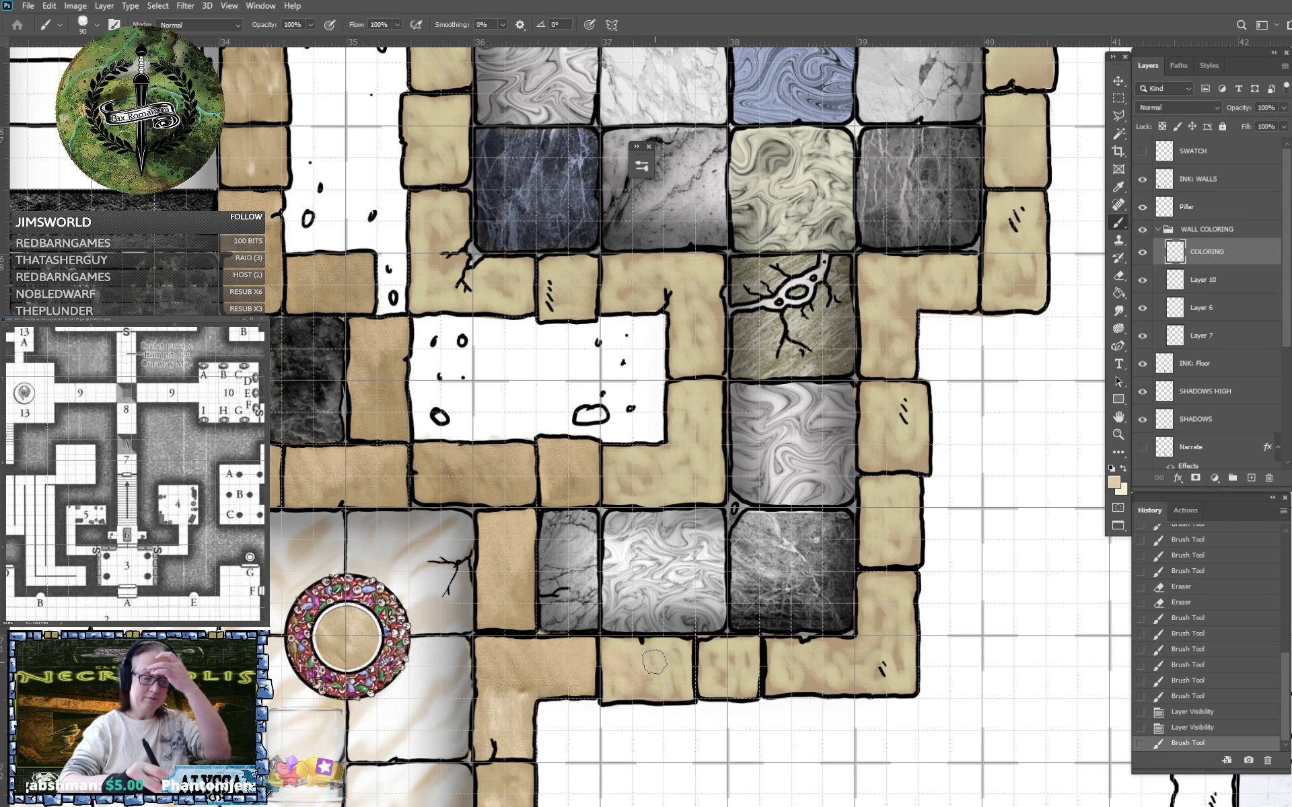
mouse_move(656, 650)
mouse_down()
mouse_move(610, 646)
mouse_move(751, 666)
mouse_move(774, 646)
mouse_move(812, 664)
mouse_move(870, 644)
mouse_move(876, 593)
mouse_move(905, 580)
mouse_move(867, 521)
mouse_move(898, 482)
mouse_move(913, 531)
mouse_move(890, 480)
mouse_up()
Brush sandy tan highlights over the stones at the room's lower-right corner and up its right wall.
mouse_move(867, 434)
mouse_down()
mouse_move(885, 405)
mouse_move(897, 440)
mouse_move(903, 422)
mouse_move(915, 430)
mouse_move(888, 395)
mouse_move(915, 391)
mouse_move(876, 351)
mouse_move(872, 365)
mouse_move(873, 290)
mouse_move(908, 297)
mouse_move(917, 286)
mouse_move(890, 276)
mouse_move(912, 259)
mouse_move(950, 294)
mouse_up()
mouse_move(950, 294)
mouse_down()
mouse_move(846, 442)
mouse_move(819, 520)
mouse_move(875, 439)
mouse_move(878, 460)
mouse_up()
drag(909, 385, 875, 459)
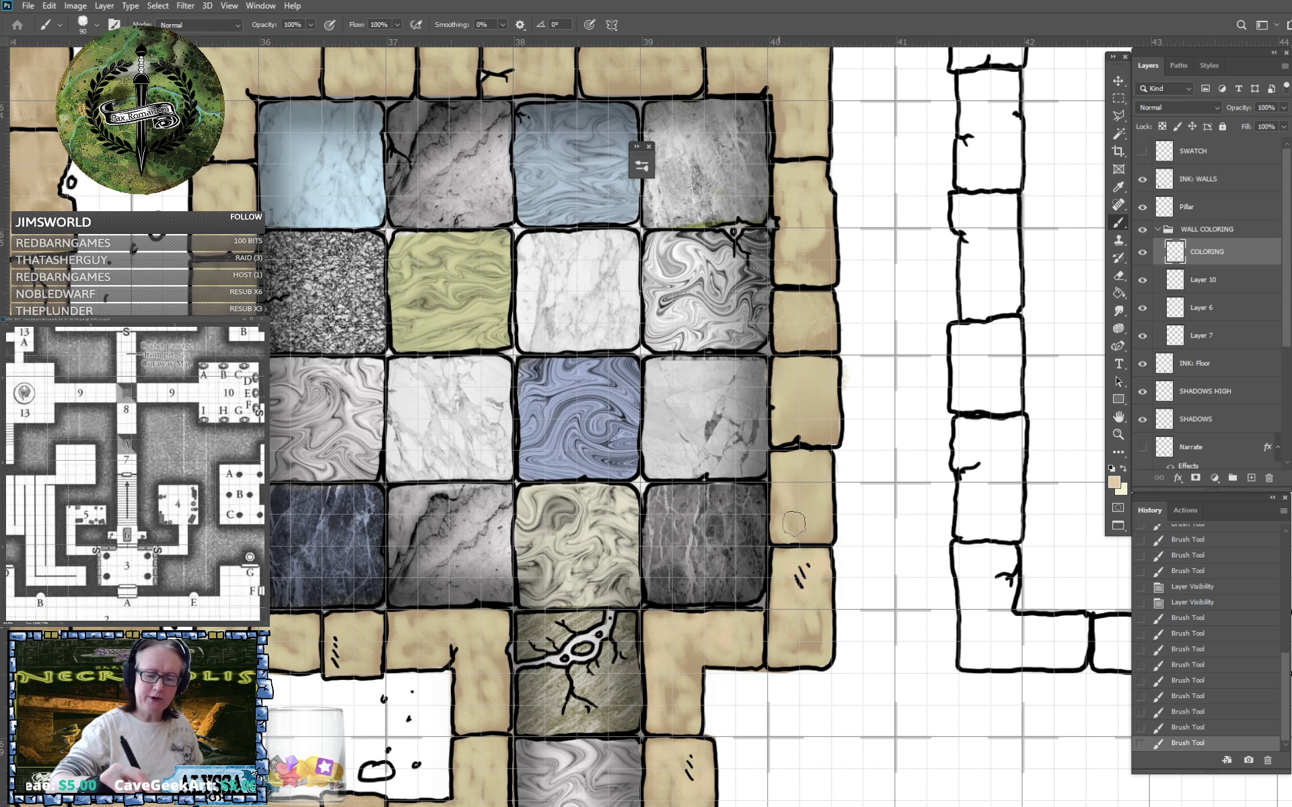
mouse_move(781, 428)
mouse_down()
mouse_move(775, 387)
mouse_move(821, 374)
mouse_up()
mouse_move(783, 328)
mouse_down()
mouse_move(824, 318)
mouse_move(789, 277)
mouse_move(785, 237)
mouse_move(809, 265)
mouse_move(819, 226)
mouse_move(791, 175)
mouse_up()
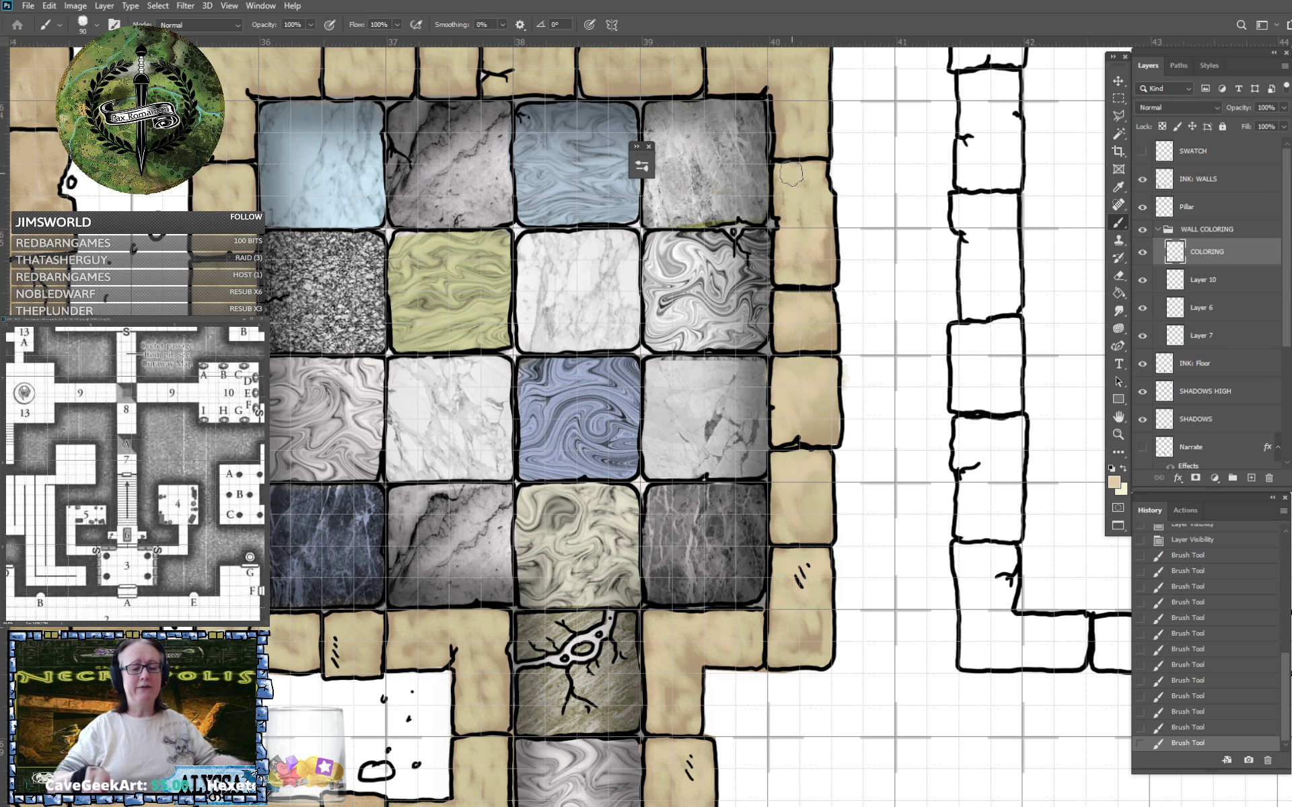
Examine the whole dungeon map in overview and the coloured walls around the eastern tiled room up close.
scroll(792, 173, down, 5)
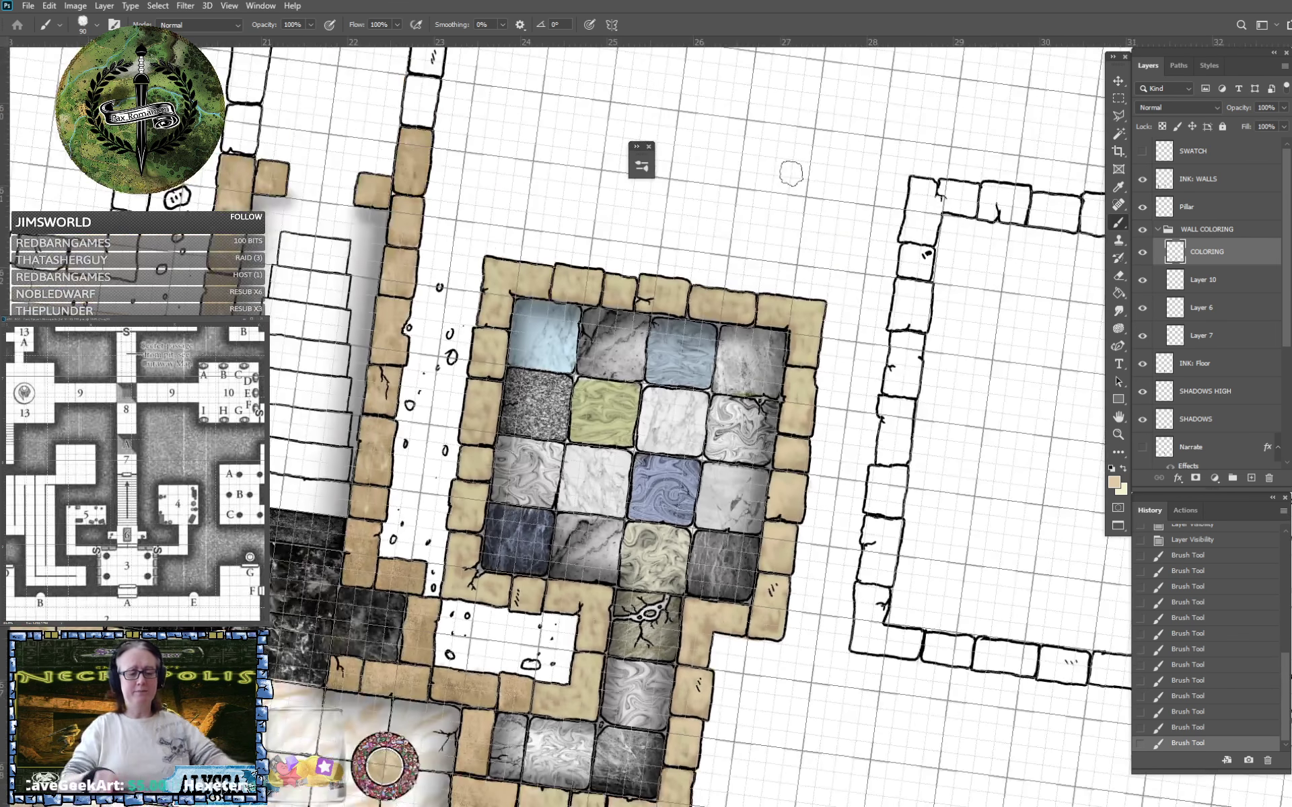
scroll(791, 173, down, 6)
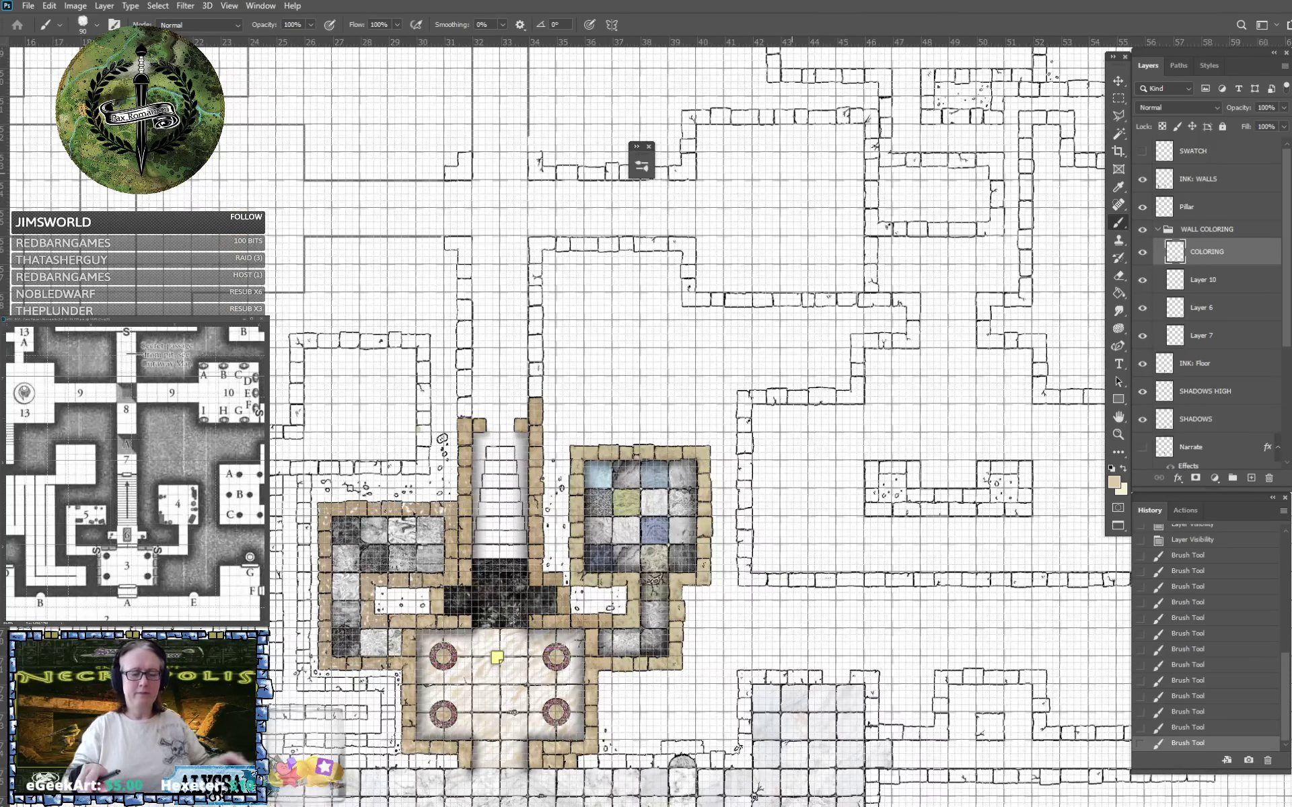
scroll(626, 696, down, 5)
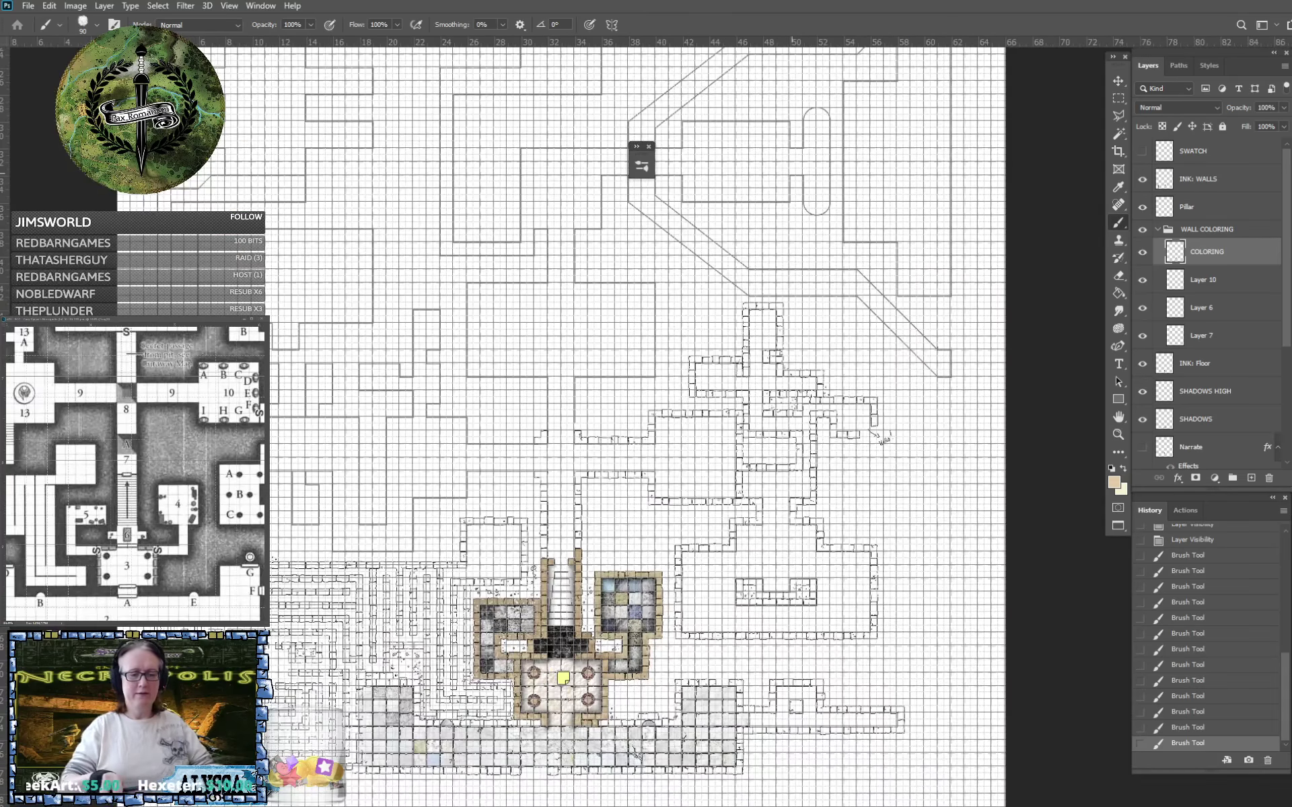
scroll(791, 174, down, 3)
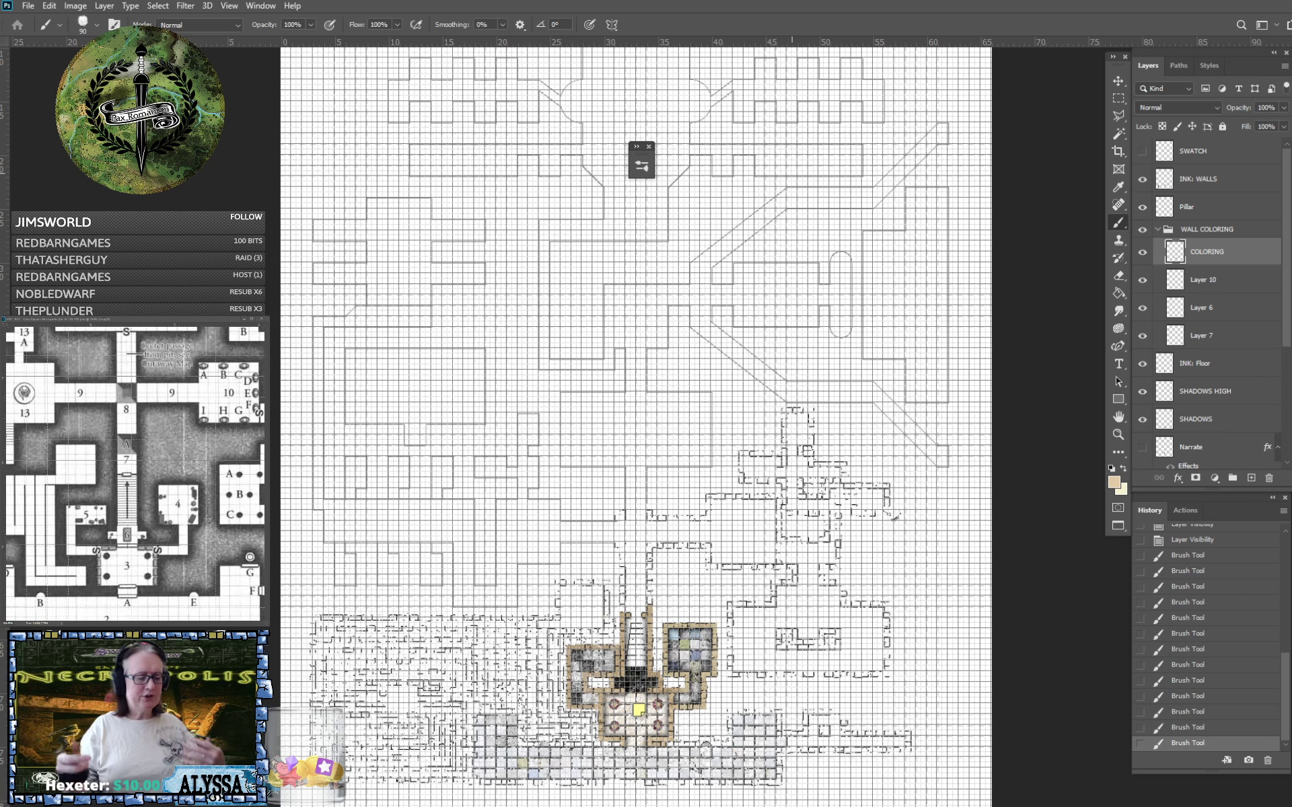
scroll(679, 739, up, 5)
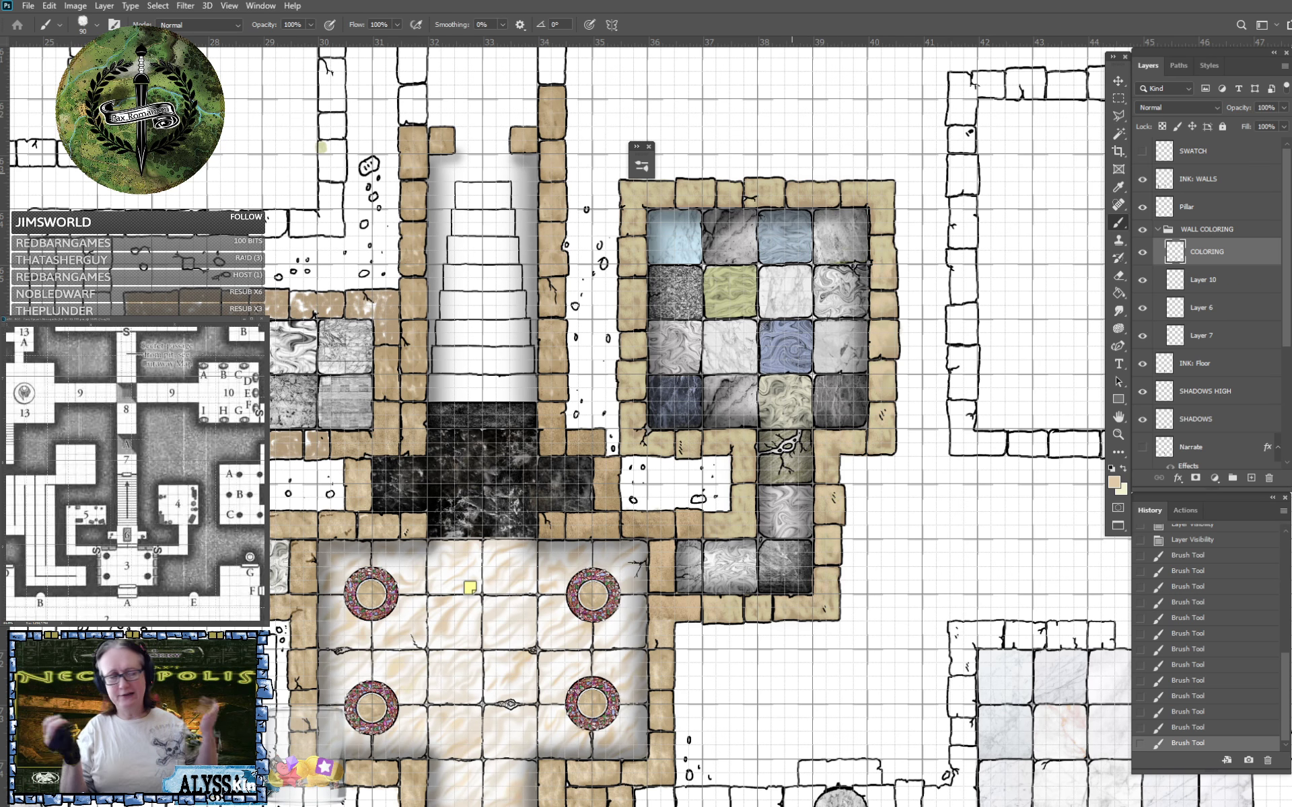
scroll(675, 579, up, 2)
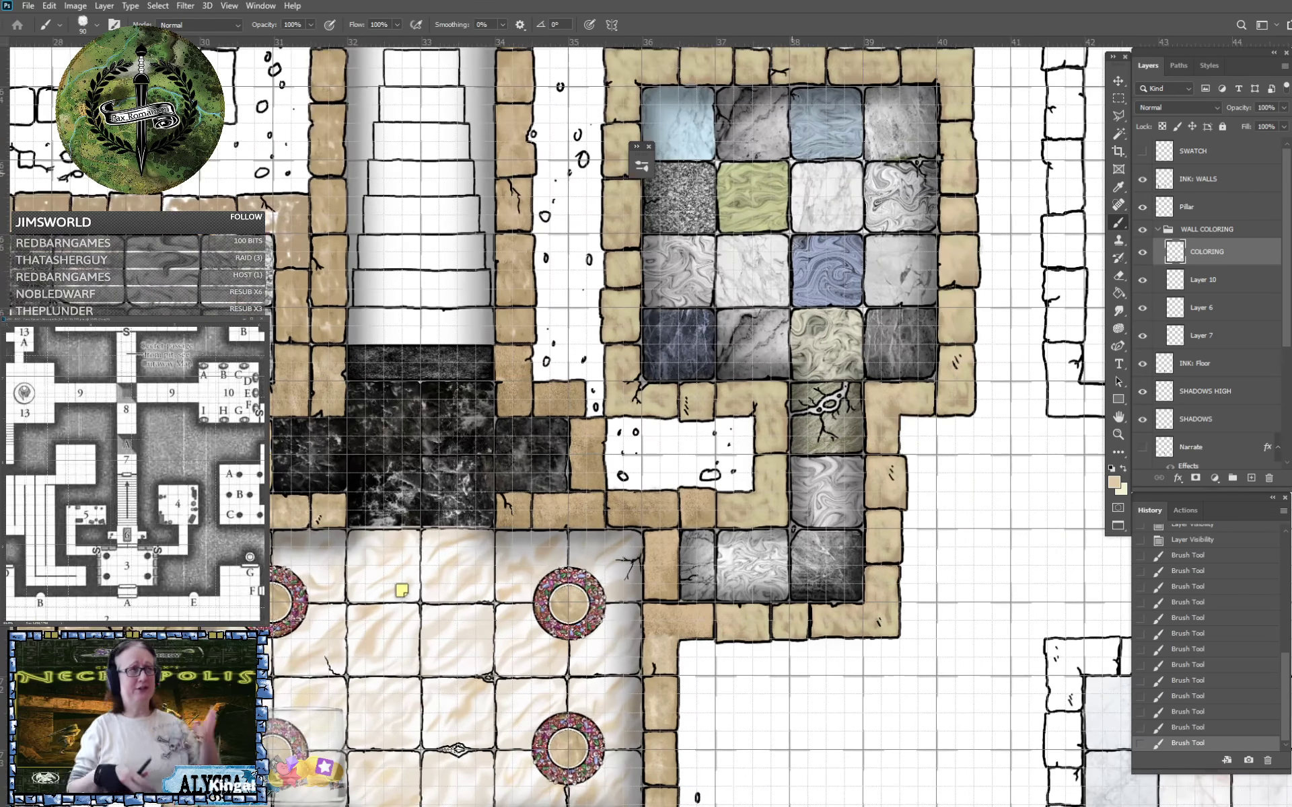
scroll(792, 173, up, 5)
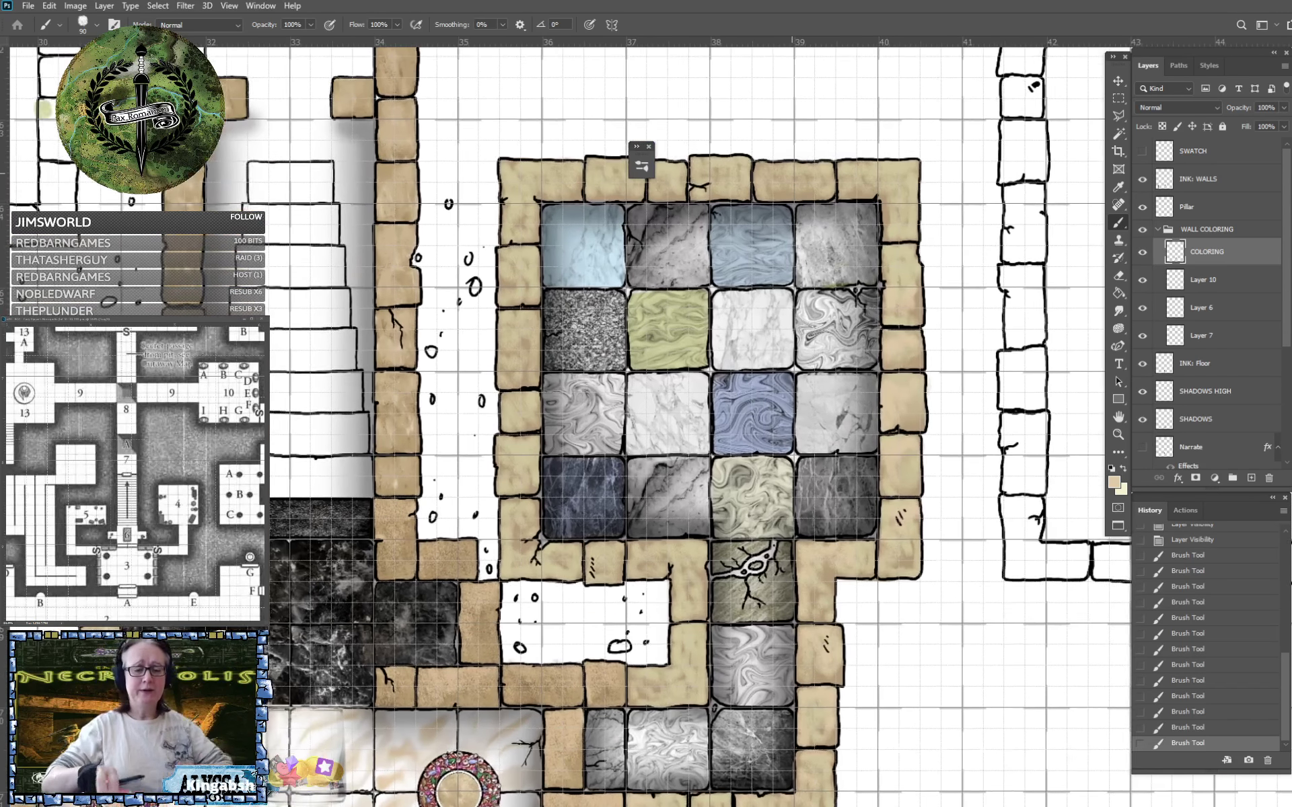
scroll(792, 330, up, 2)
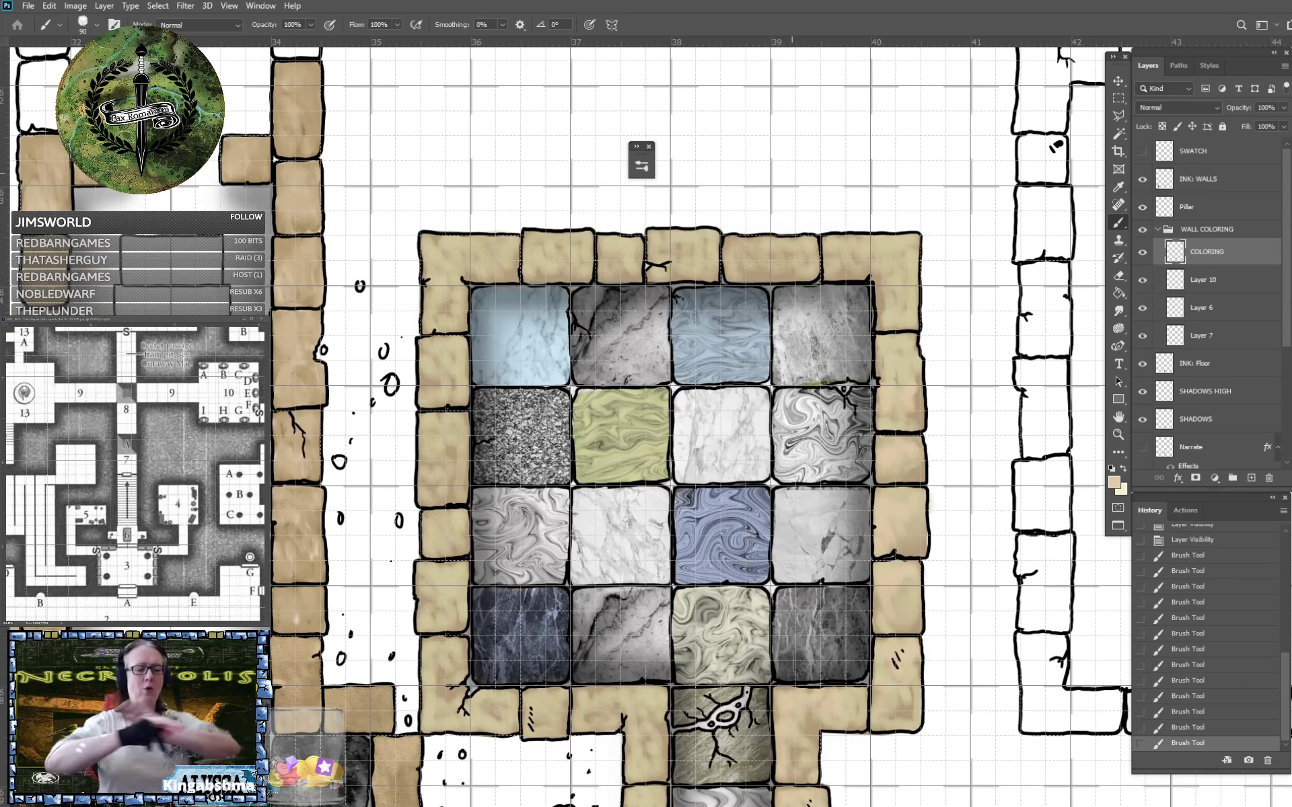
Brush sandy tan highlights over the stones up the eastern tiled room's left wall, along its top wall and at its upper-right corner.
drag(432, 708, 464, 660)
mouse_move(428, 614)
mouse_down()
mouse_move(418, 569)
mouse_move(443, 593)
mouse_move(458, 572)
mouse_move(432, 545)
mouse_move(430, 530)
mouse_move(456, 527)
mouse_up()
mouse_move(443, 462)
mouse_down()
mouse_move(460, 426)
mouse_move(444, 382)
mouse_up()
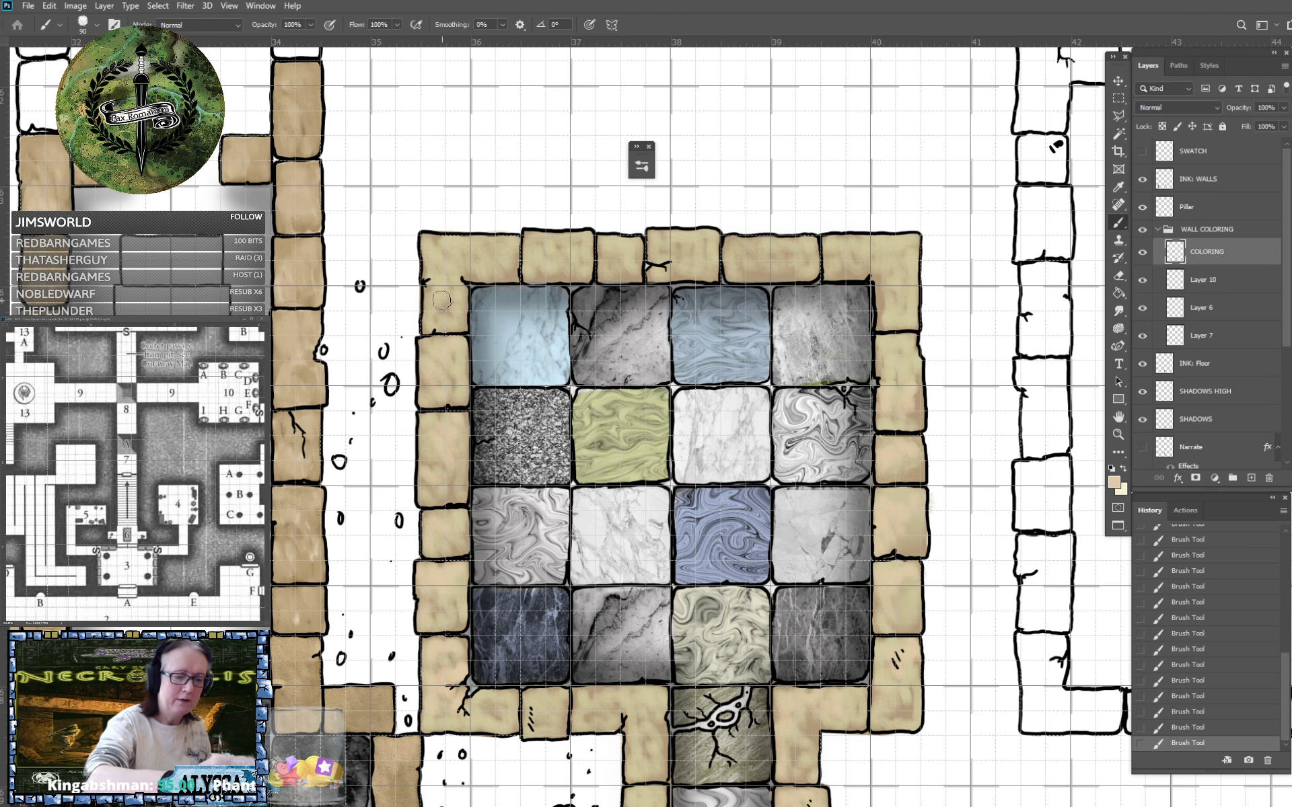
mouse_move(442, 301)
mouse_down()
mouse_move(442, 244)
mouse_move(473, 275)
mouse_move(510, 250)
mouse_move(540, 257)
mouse_move(563, 242)
mouse_move(583, 263)
mouse_move(603, 232)
mouse_up()
scroll(603, 232, down, 2)
scroll(603, 233, up, 3)
scroll(603, 233, right, 2)
mouse_move(592, 357)
mouse_down()
mouse_move(619, 369)
mouse_move(599, 337)
mouse_move(617, 335)
mouse_move(660, 358)
mouse_move(658, 343)
mouse_move(769, 348)
mouse_up()
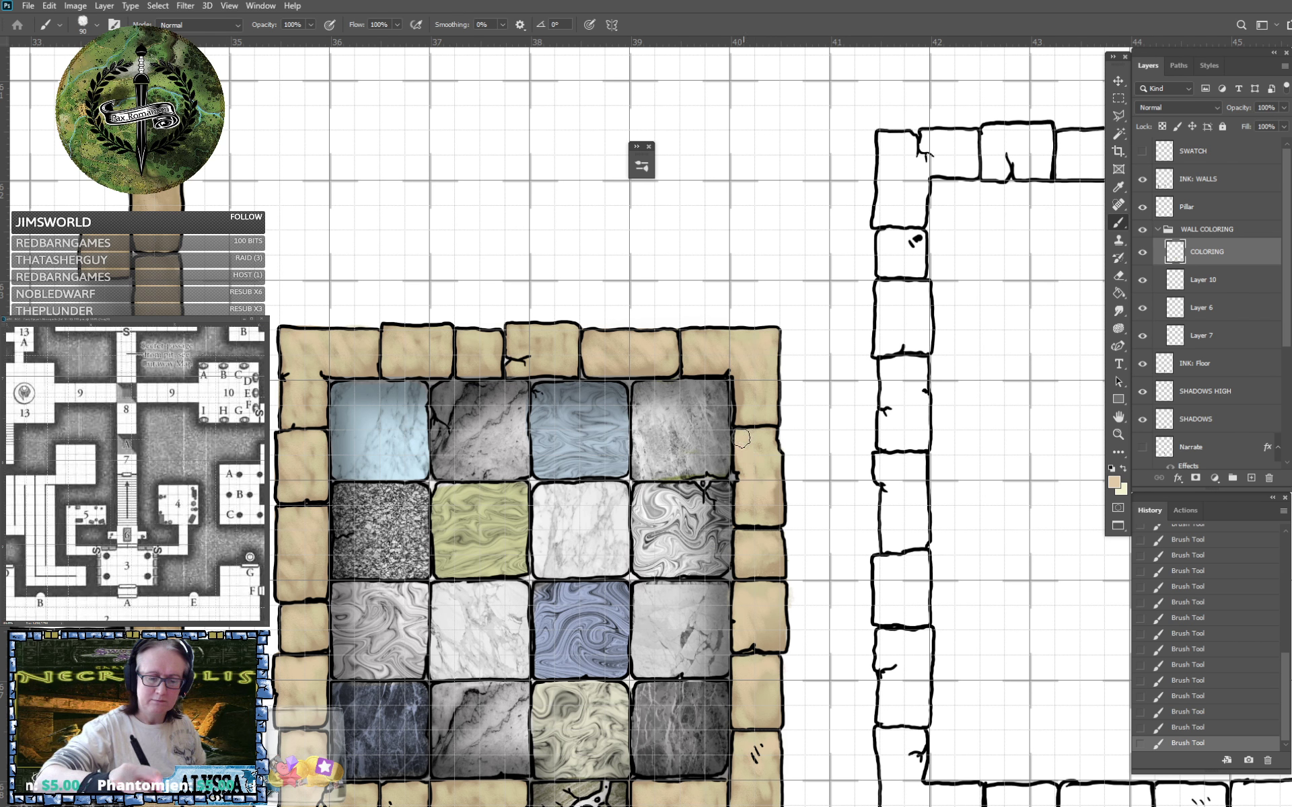
Examine the wall colouring along the eastern corridor, the pillared hall and the western tiled room.
scroll(759, 444, down, 5)
scroll(759, 444, left, 2)
scroll(760, 443, down, 4)
scroll(761, 443, left, 2)
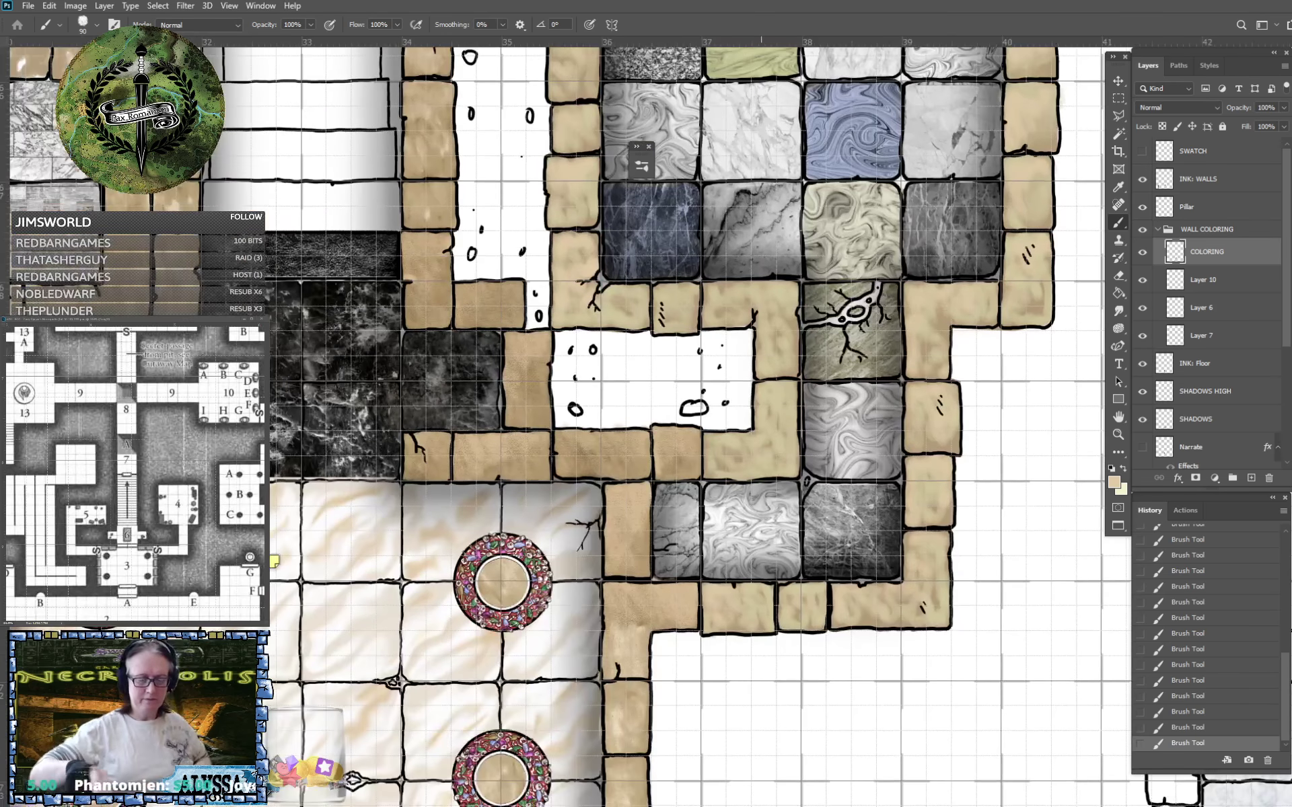
scroll(761, 443, right, 2)
scroll(761, 443, down, 1)
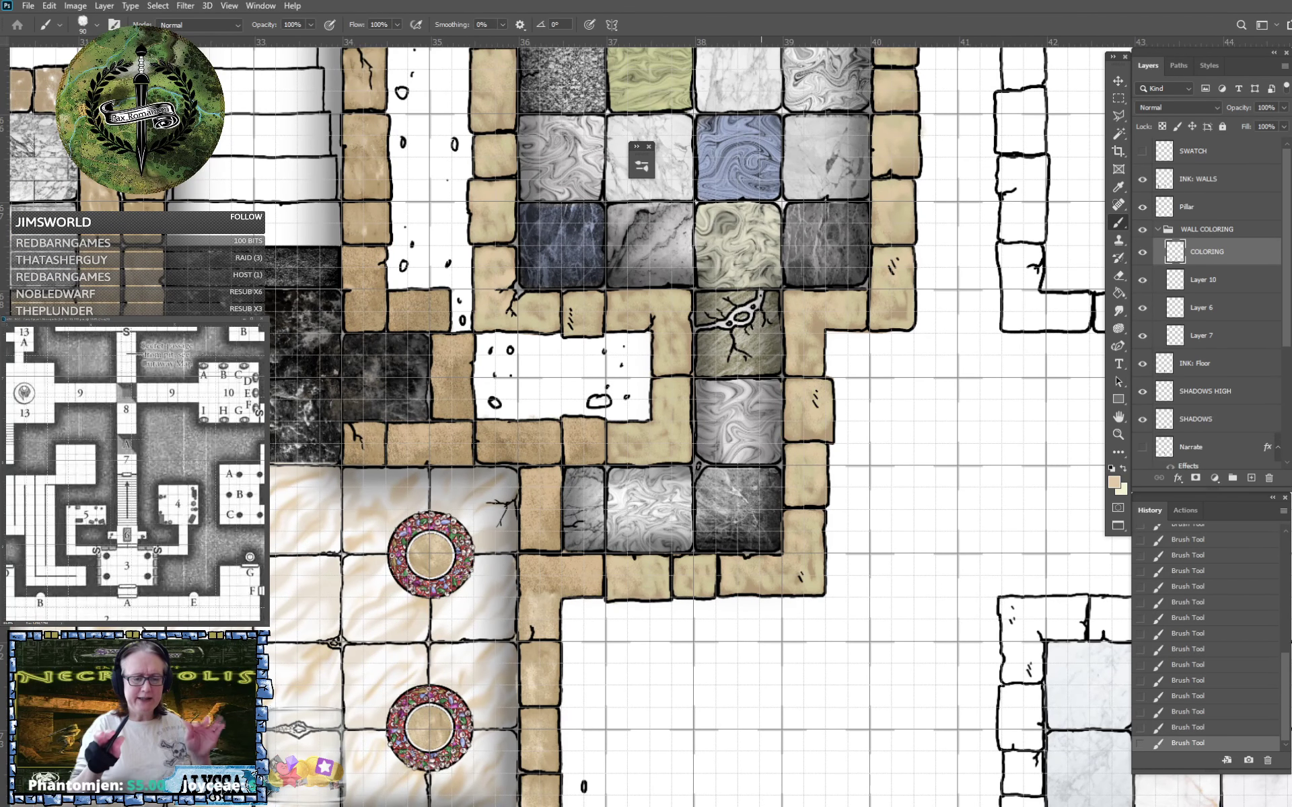
scroll(761, 443, down, 2)
scroll(760, 443, left, 3)
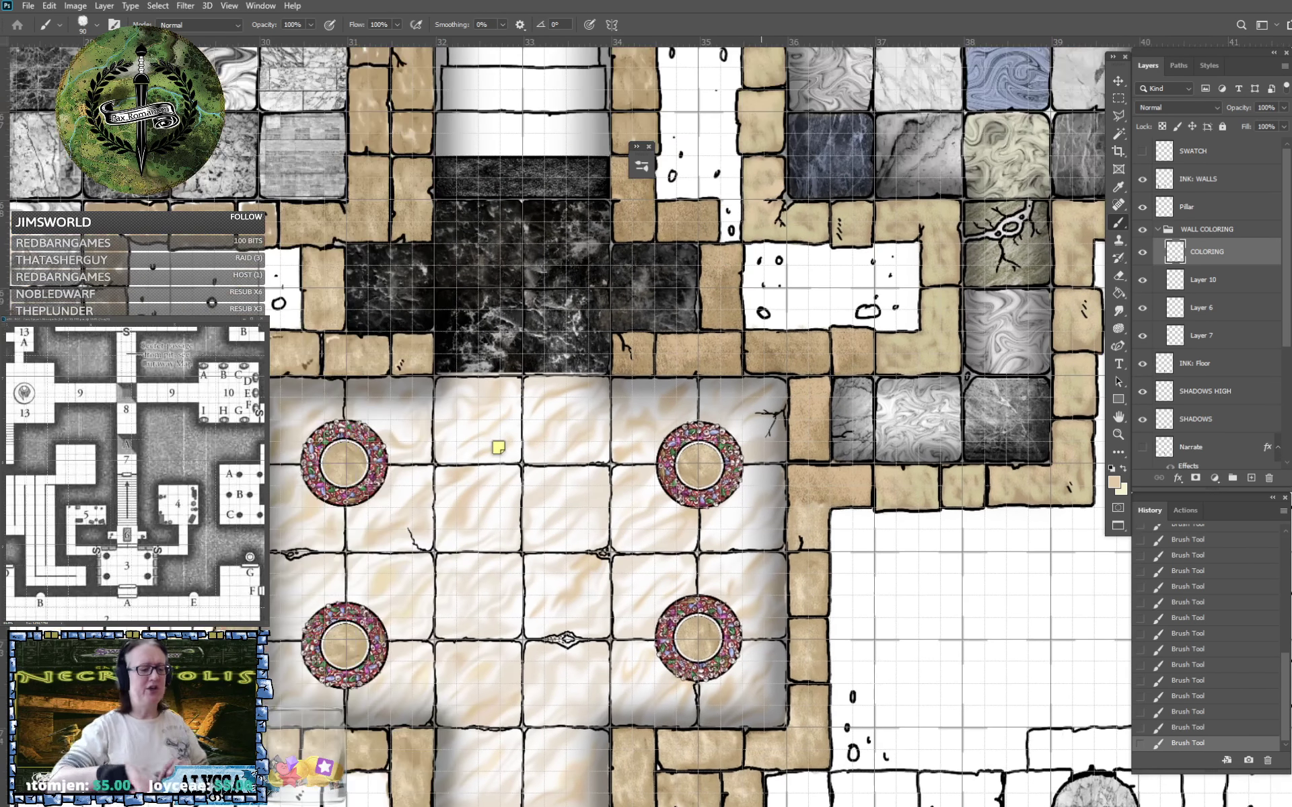
drag(498, 448, 784, 582)
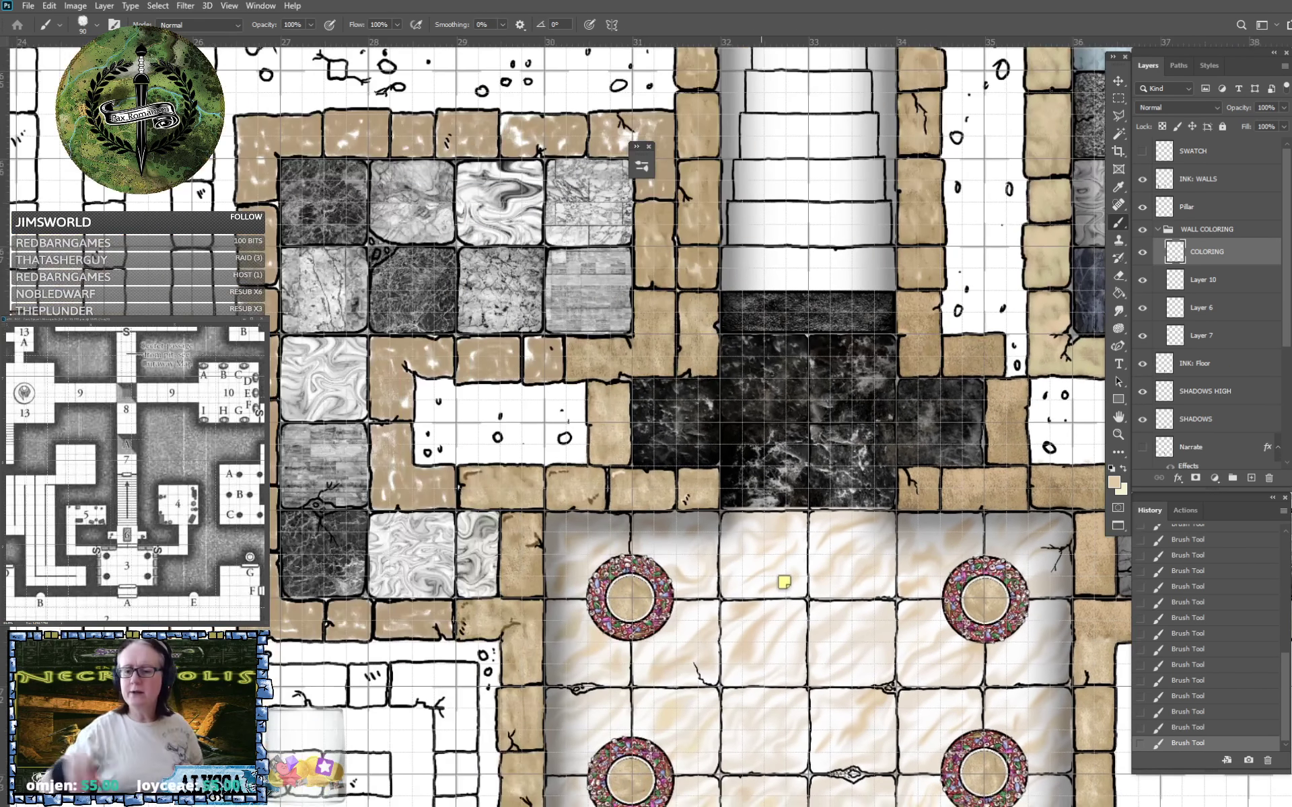
On Layer 10, fill the white gaps in the western tiled room's top wall and right wall with sandy tan, erasing stray paint.
click(1204, 280)
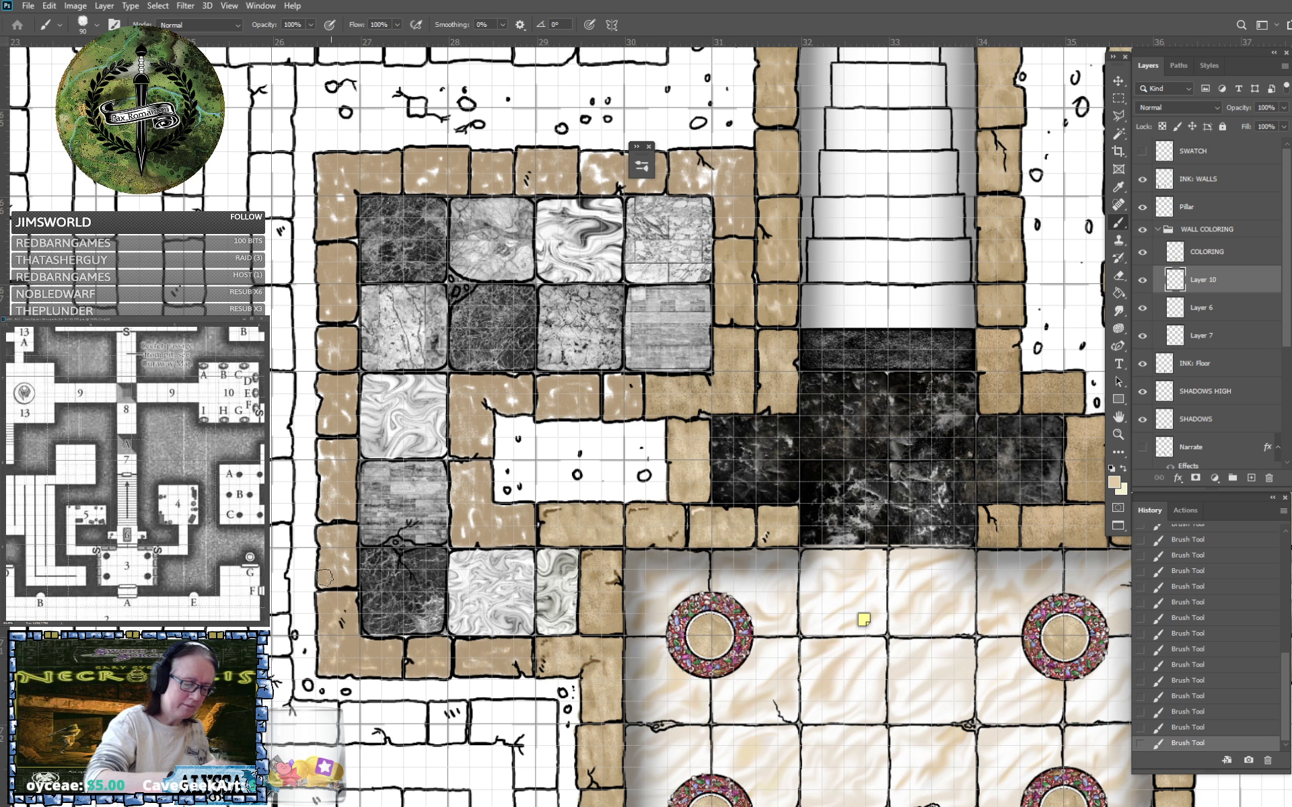
drag(355, 546, 515, 606)
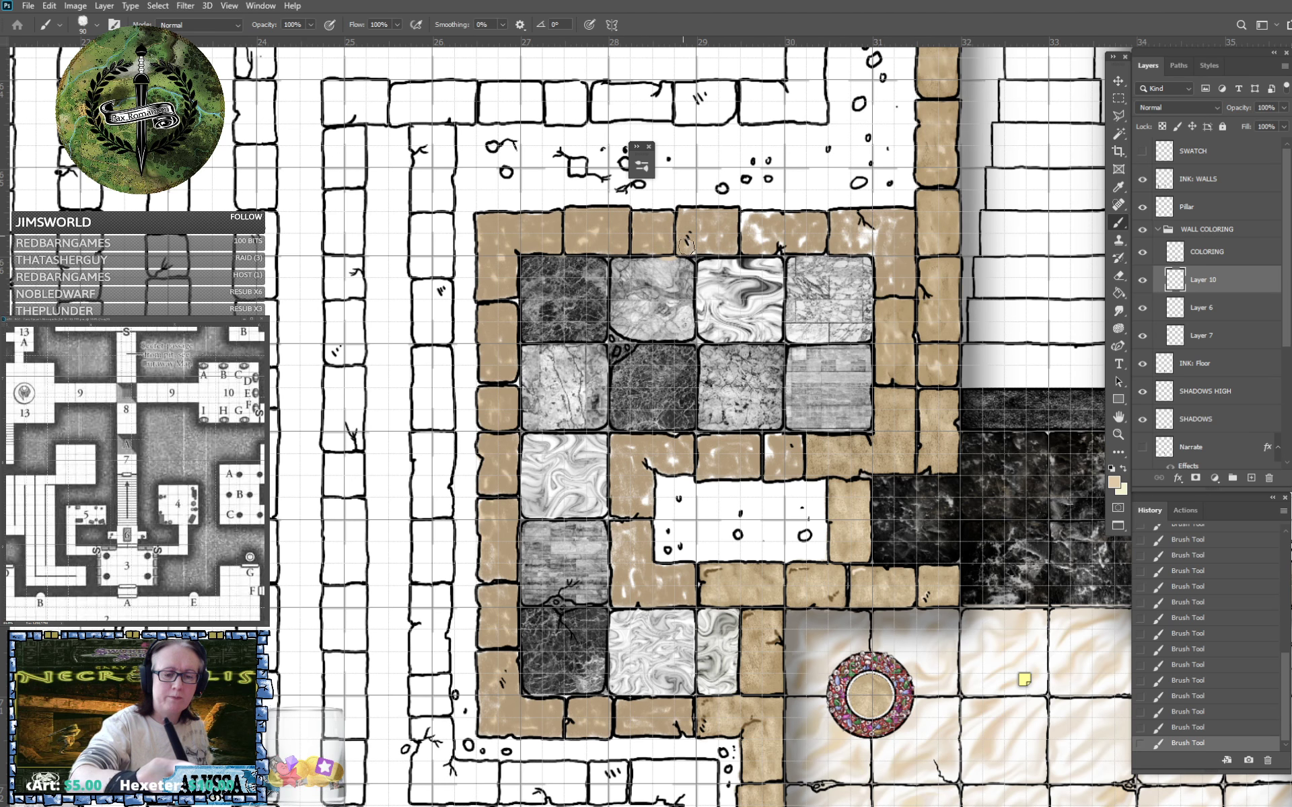
scroll(714, 257, up, 3)
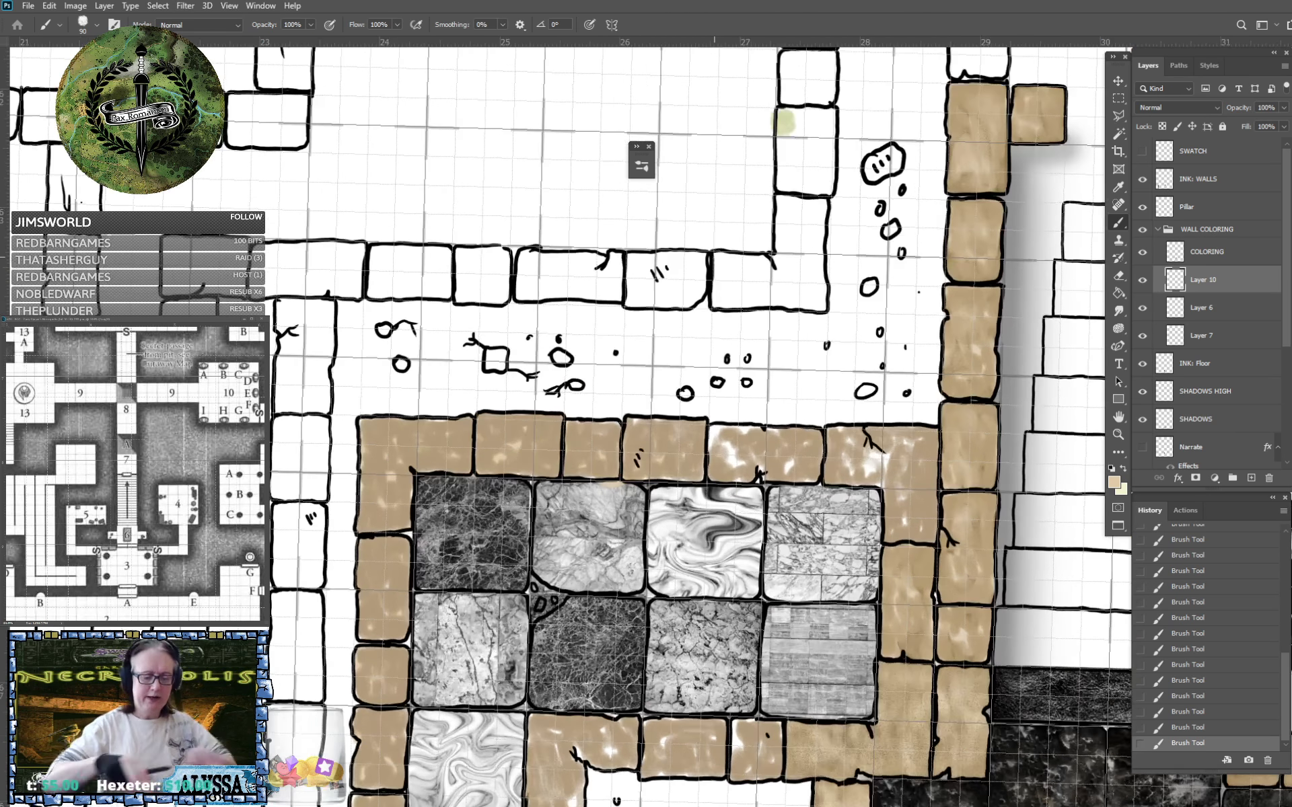
key(Escape)
mouse_move(616, 506)
mouse_down()
mouse_move(609, 488)
mouse_move(622, 496)
mouse_up()
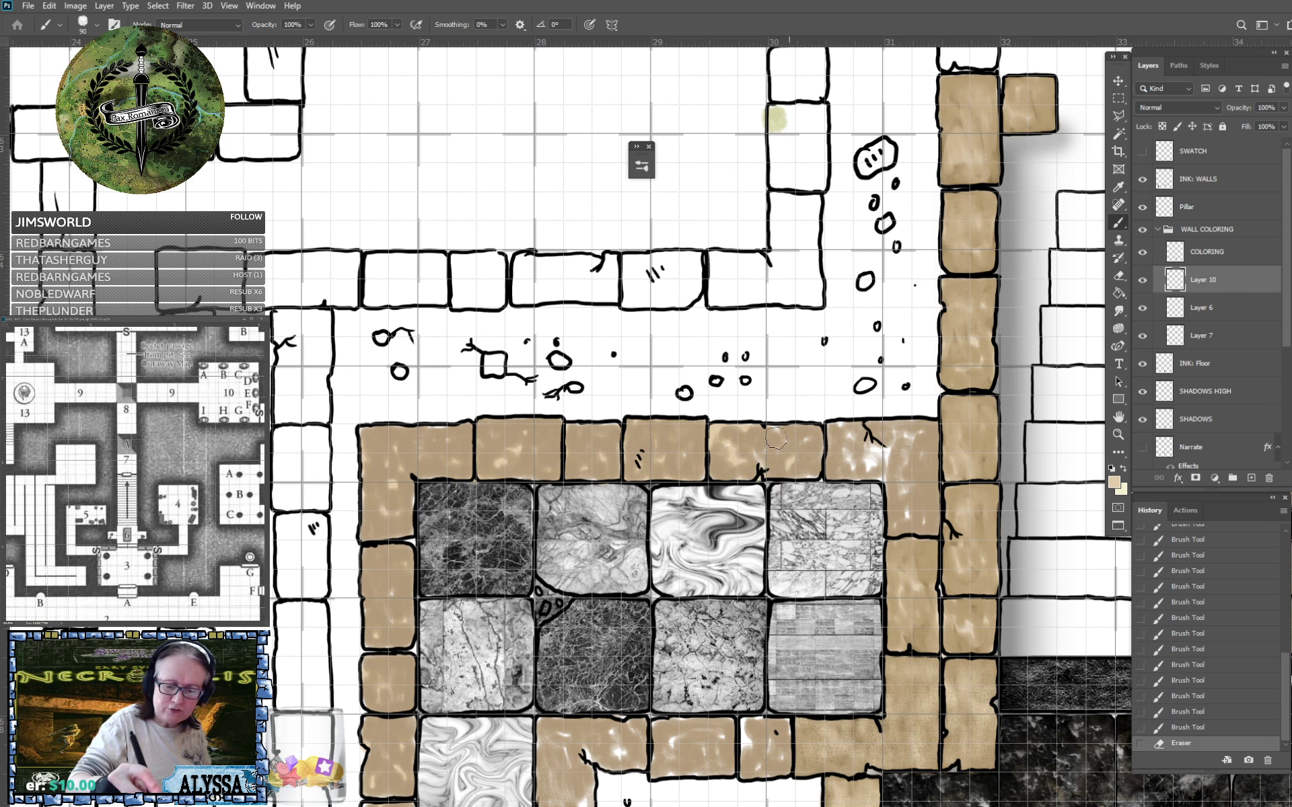
mouse_move(811, 470)
mouse_down()
mouse_move(798, 463)
mouse_move(767, 499)
mouse_up()
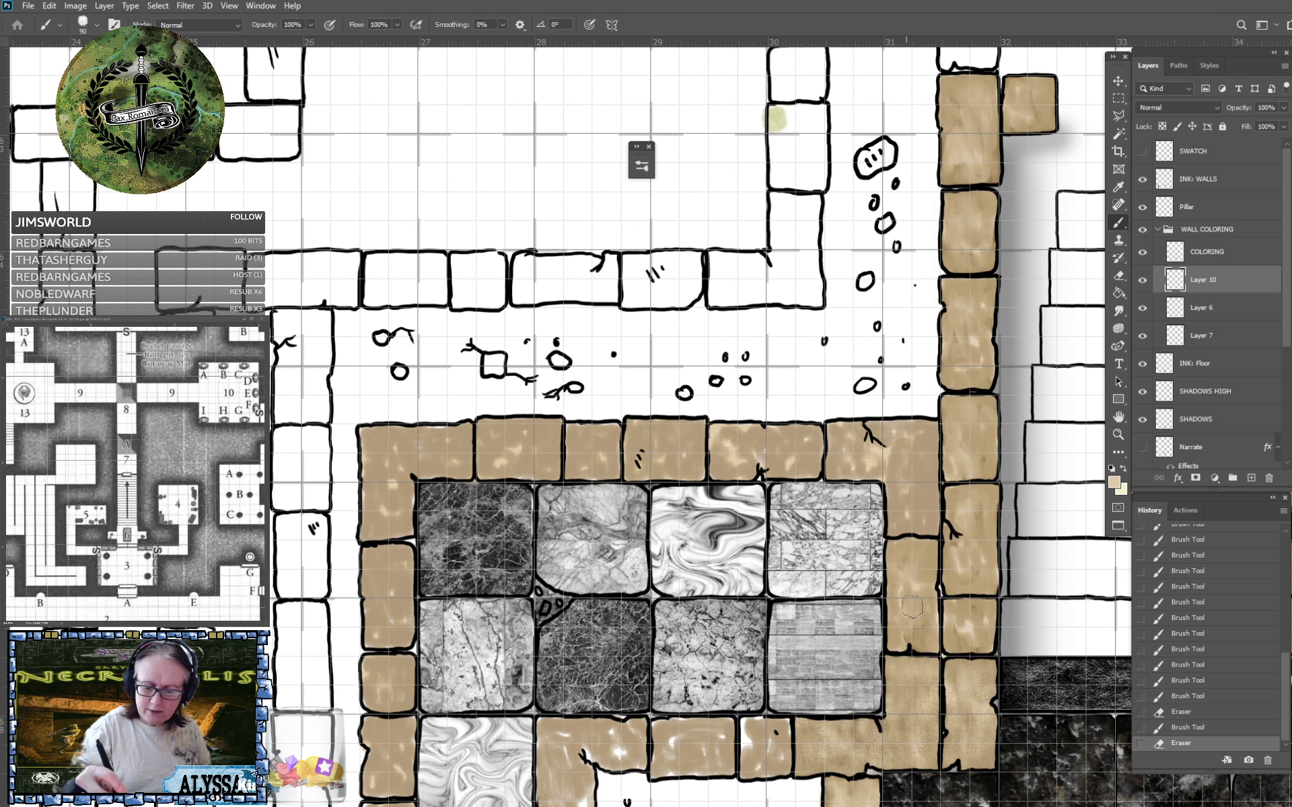
drag(945, 672, 929, 688)
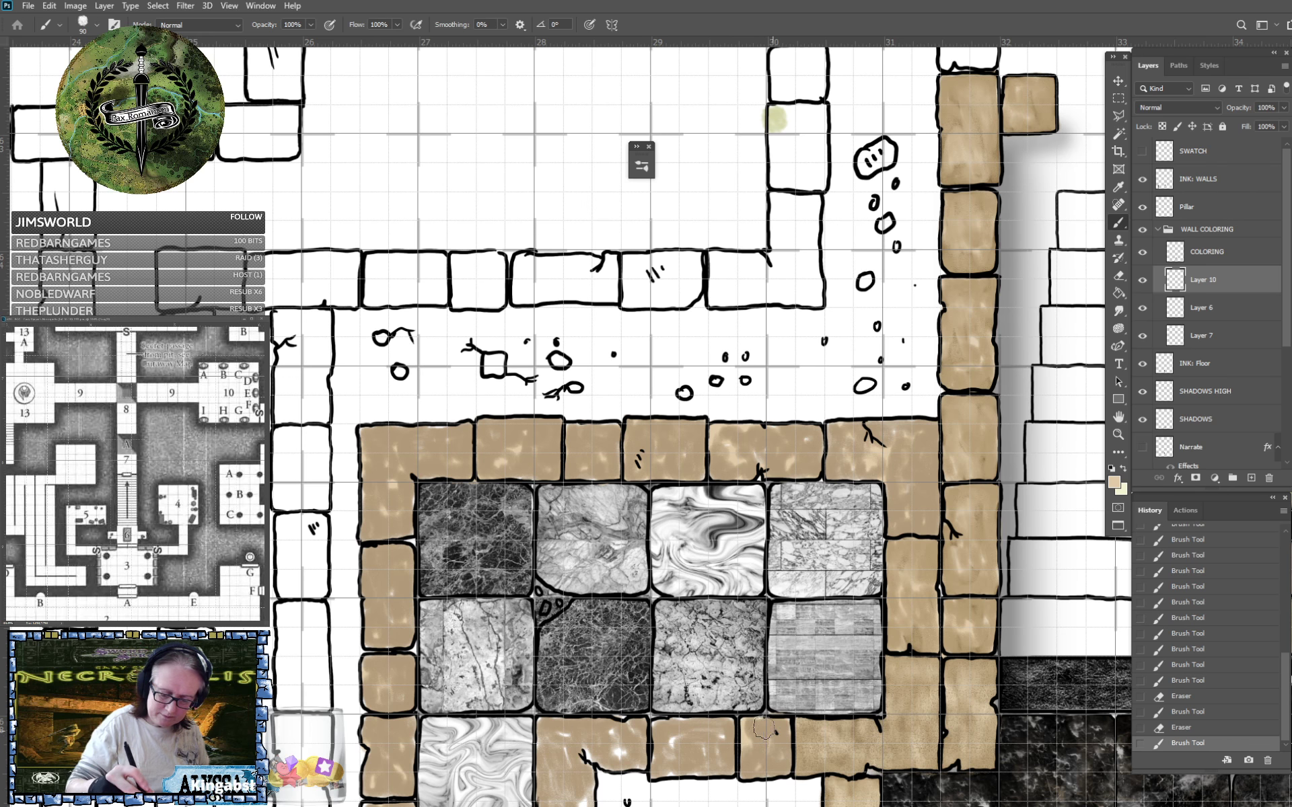
Brush sandy tan over the white gaps in the inner wall stones between the western room's tiles and the enclosed rubble area.
mouse_move(656, 757)
mouse_down()
mouse_move(668, 727)
mouse_move(741, 752)
mouse_move(663, 762)
mouse_move(676, 771)
mouse_move(746, 751)
mouse_up()
scroll(745, 750, down, 4)
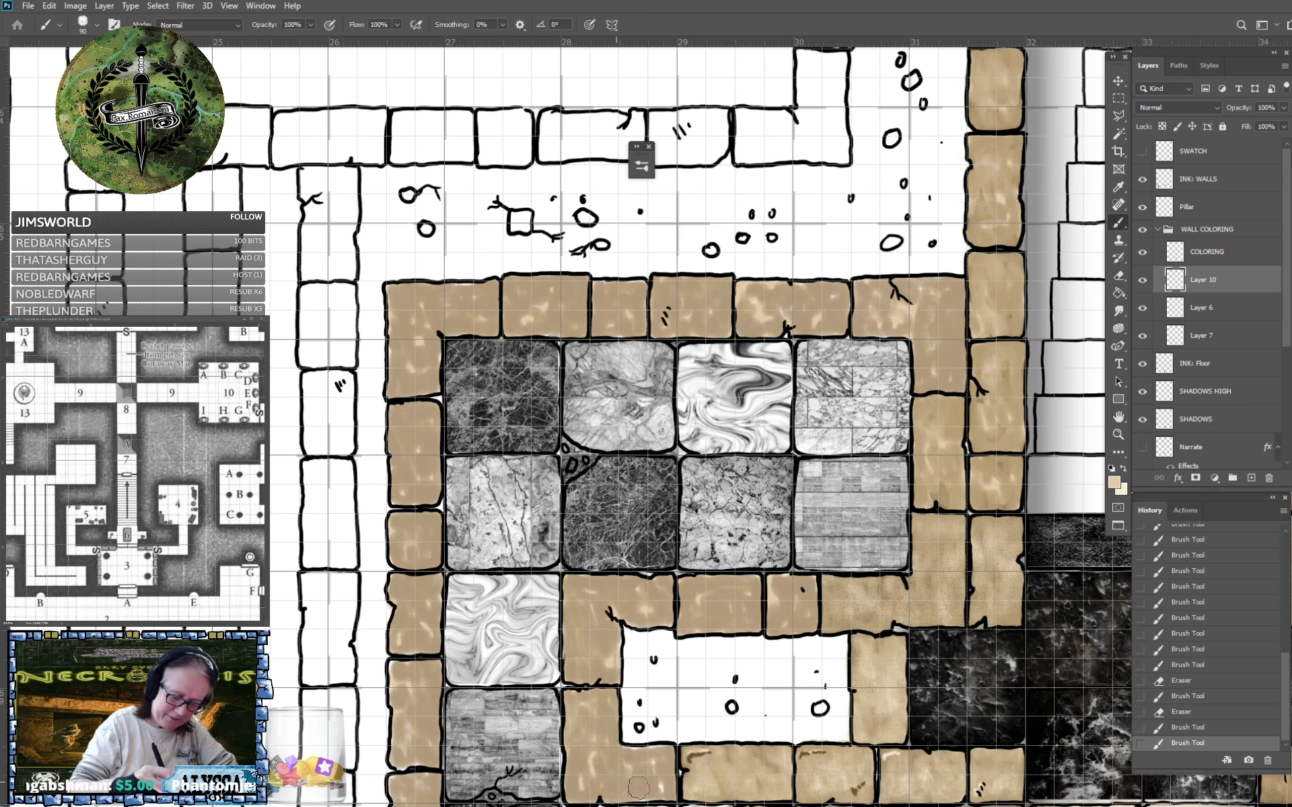
mouse_move(714, 765)
mouse_down()
mouse_move(694, 755)
mouse_move(712, 754)
mouse_up()
scroll(737, 760, down, 3)
scroll(737, 759, down, 5)
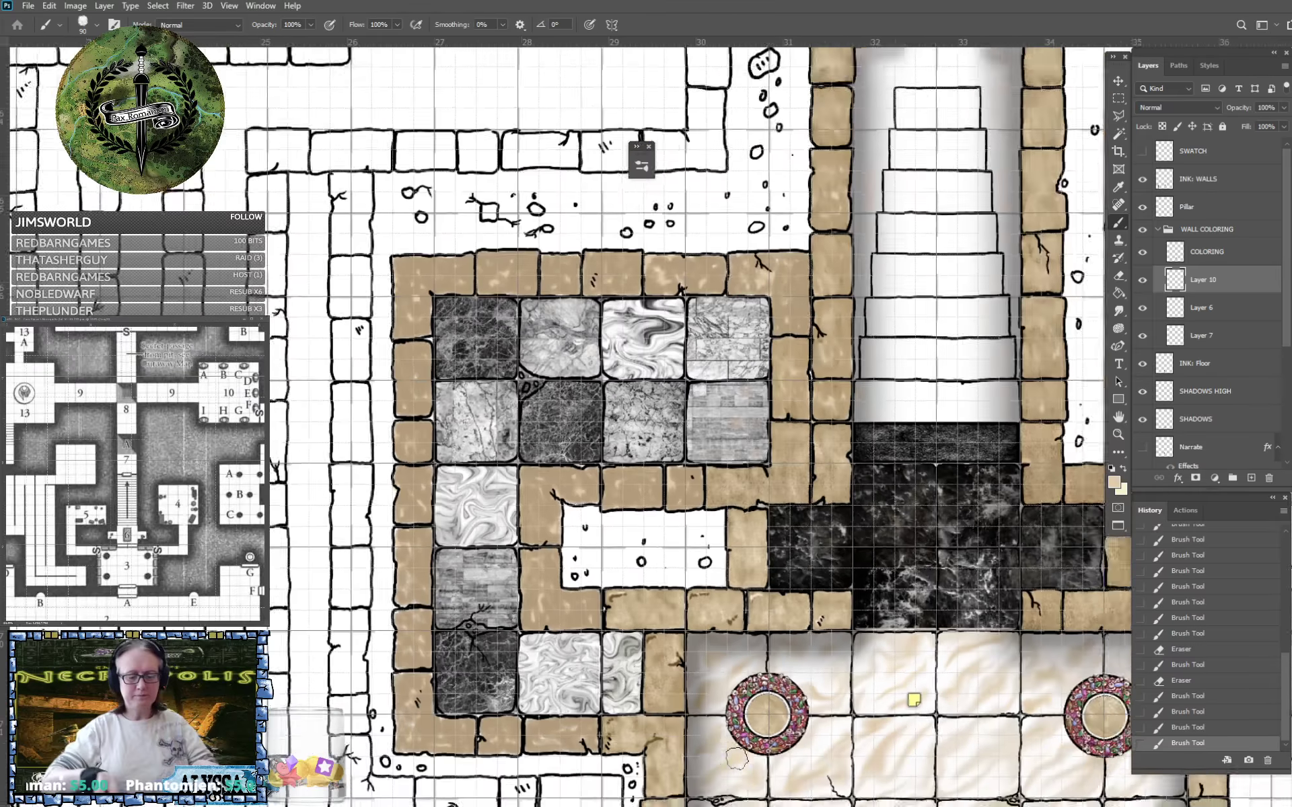
Make Layer 6 the active layer and set the foreground colour to brown 907852.
scroll(737, 760, up, 5)
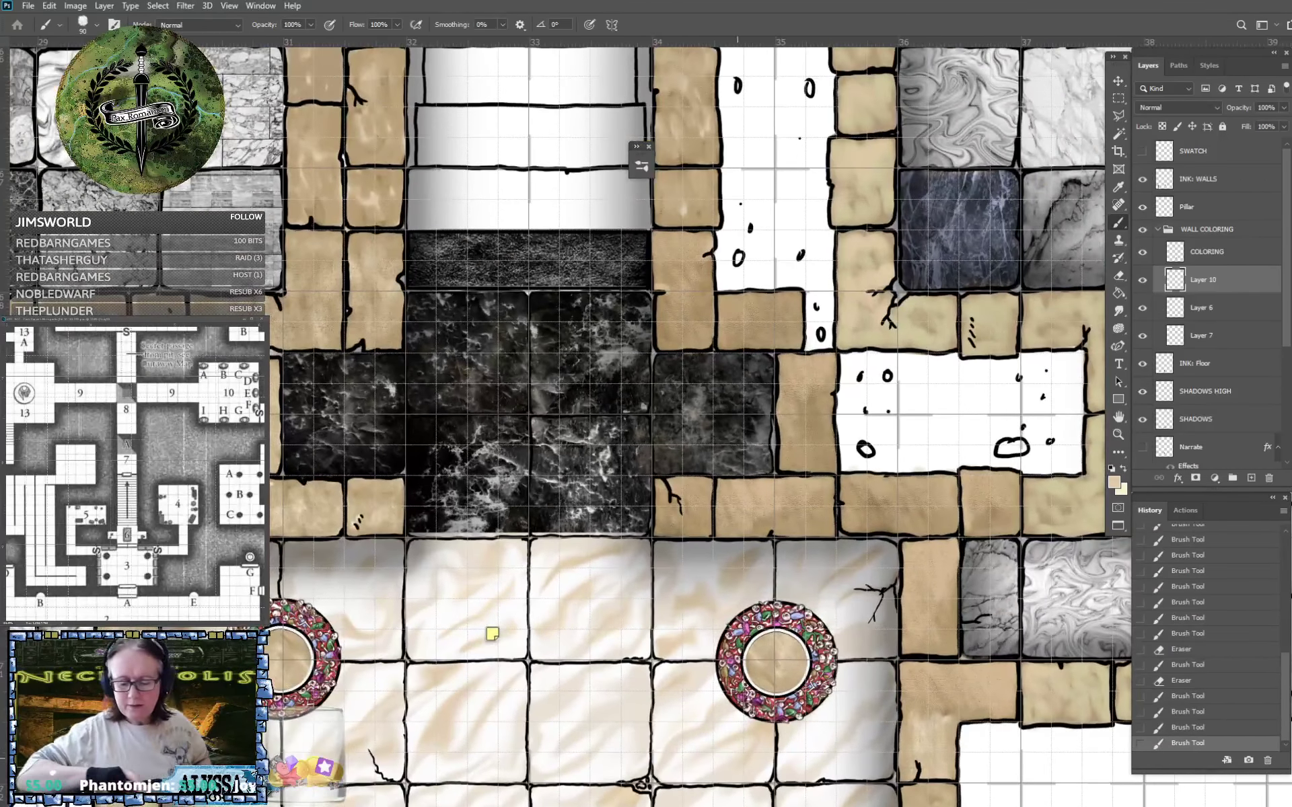
drag(493, 634, 938, 607)
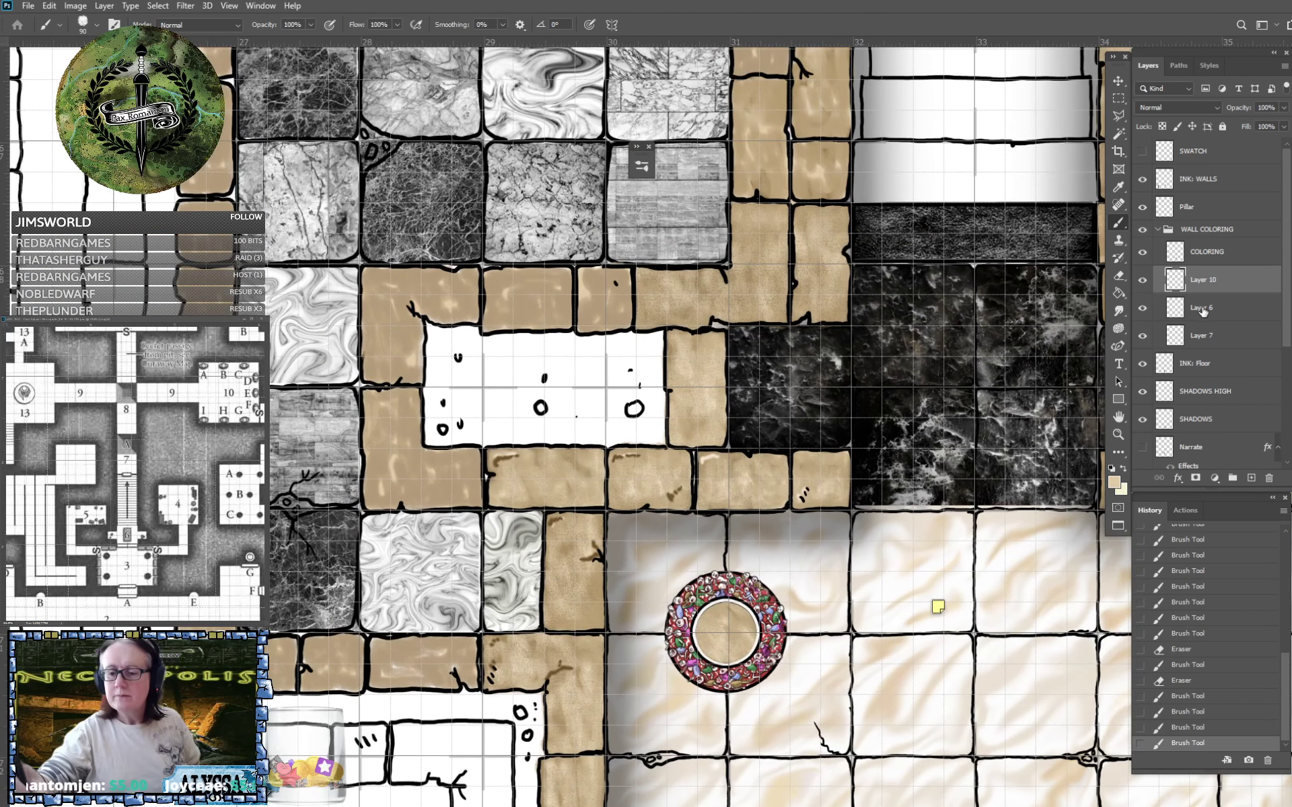
click(1203, 310)
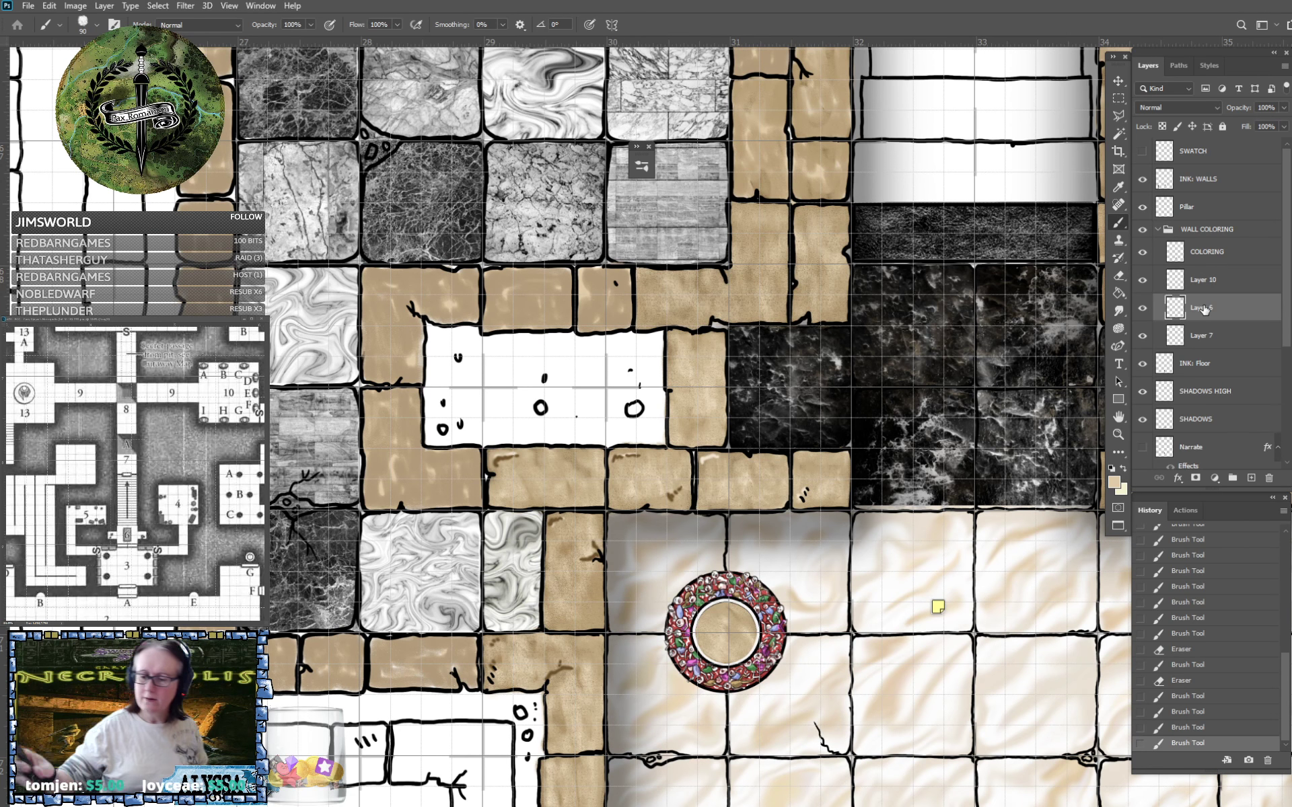
click(1114, 482)
click(602, 576)
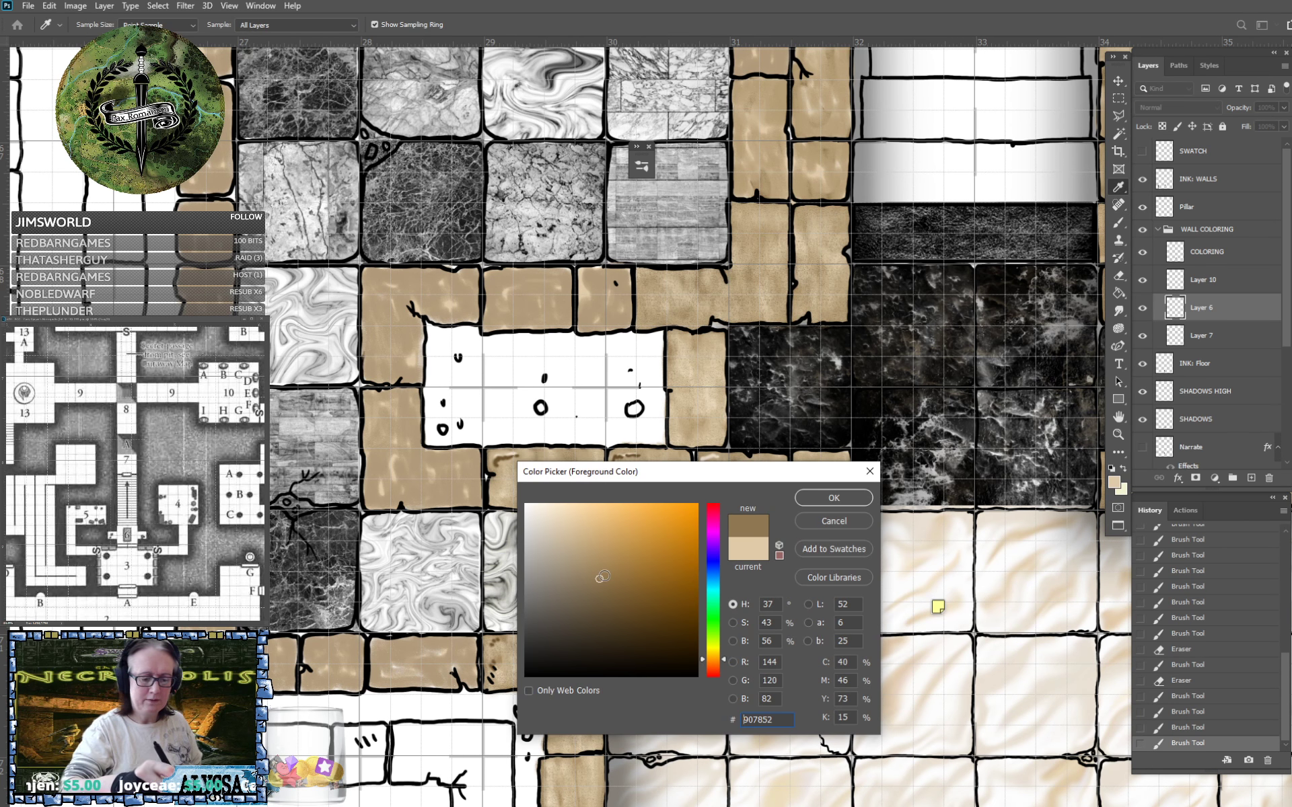
click(832, 498)
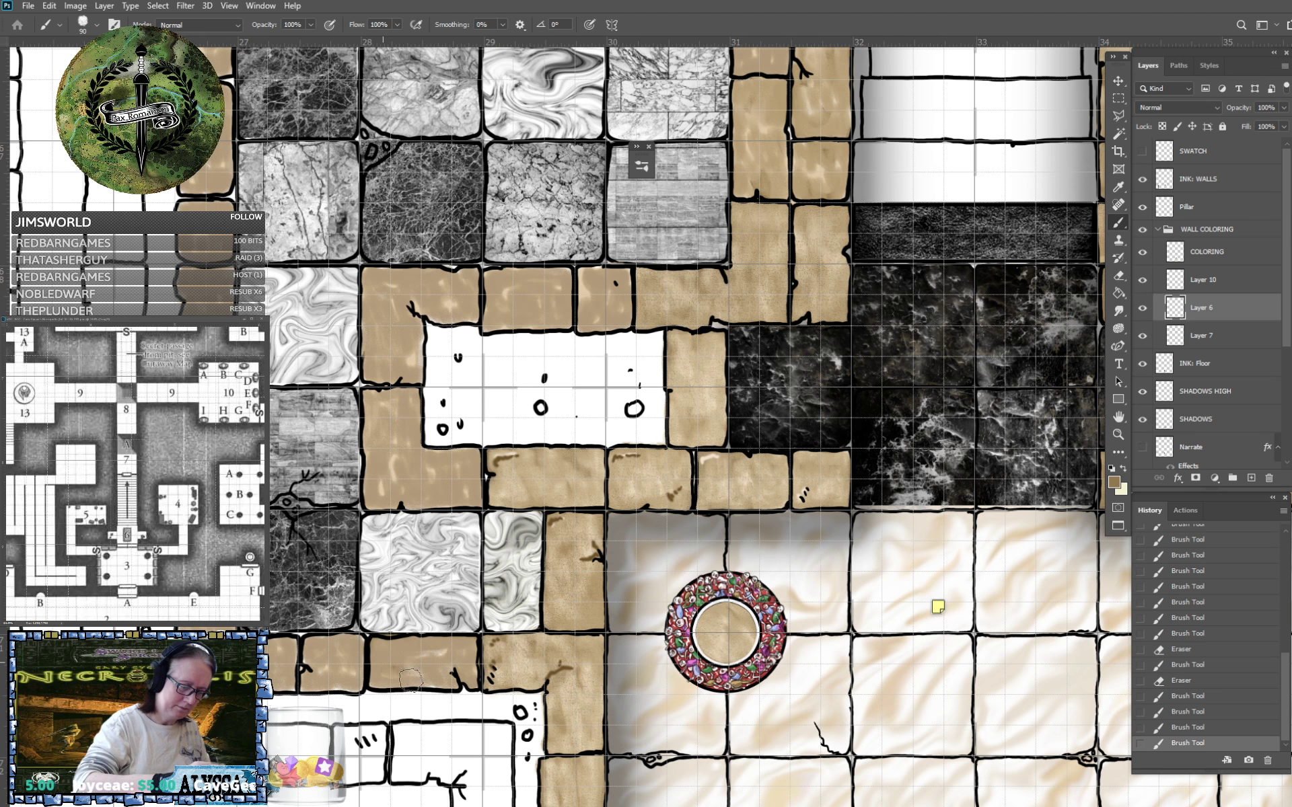
Brush brown shading over the stones along the western corridor's bottom wall, around its lower-left corner and up the lower left wall.
mouse_move(371, 679)
mouse_down()
mouse_move(436, 687)
mouse_move(463, 671)
mouse_up()
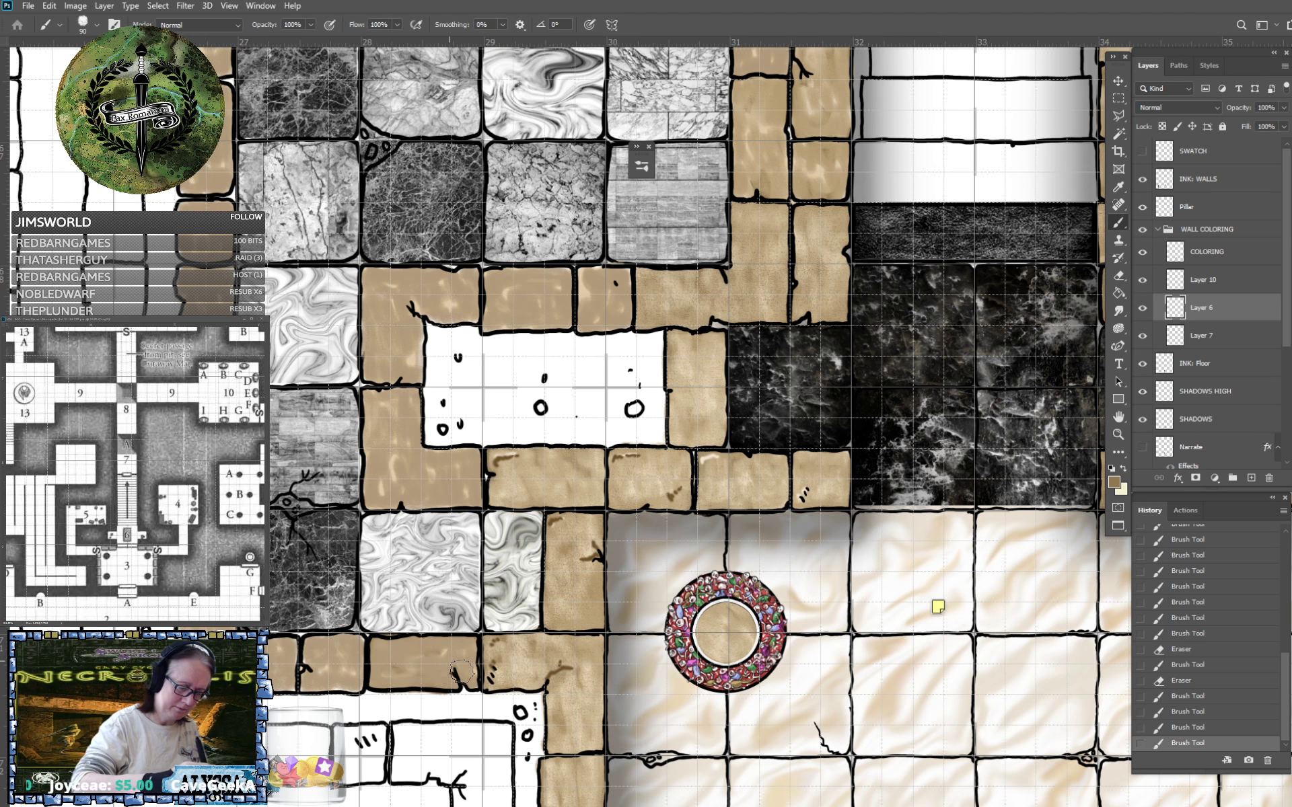
scroll(475, 652, left, 5)
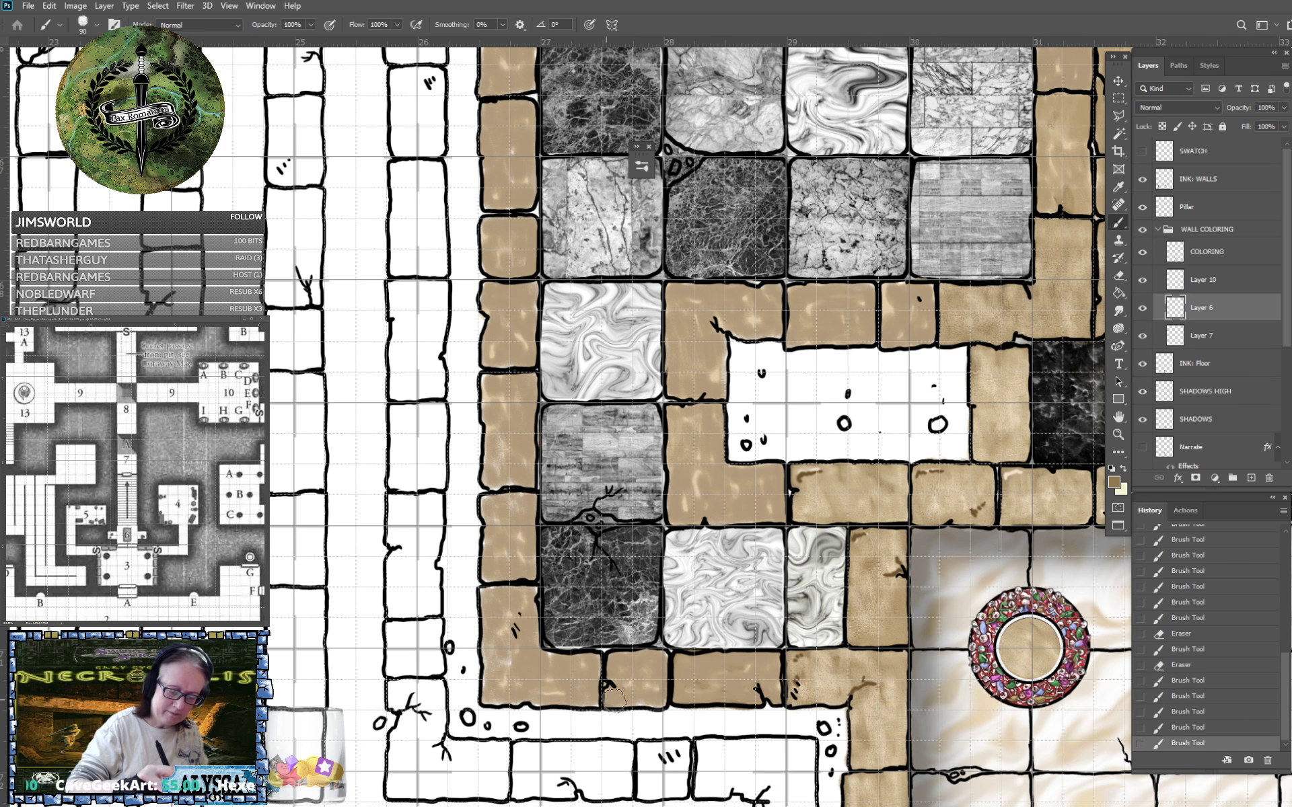
mouse_move(505, 677)
mouse_down()
mouse_move(491, 696)
mouse_move(528, 693)
mouse_up()
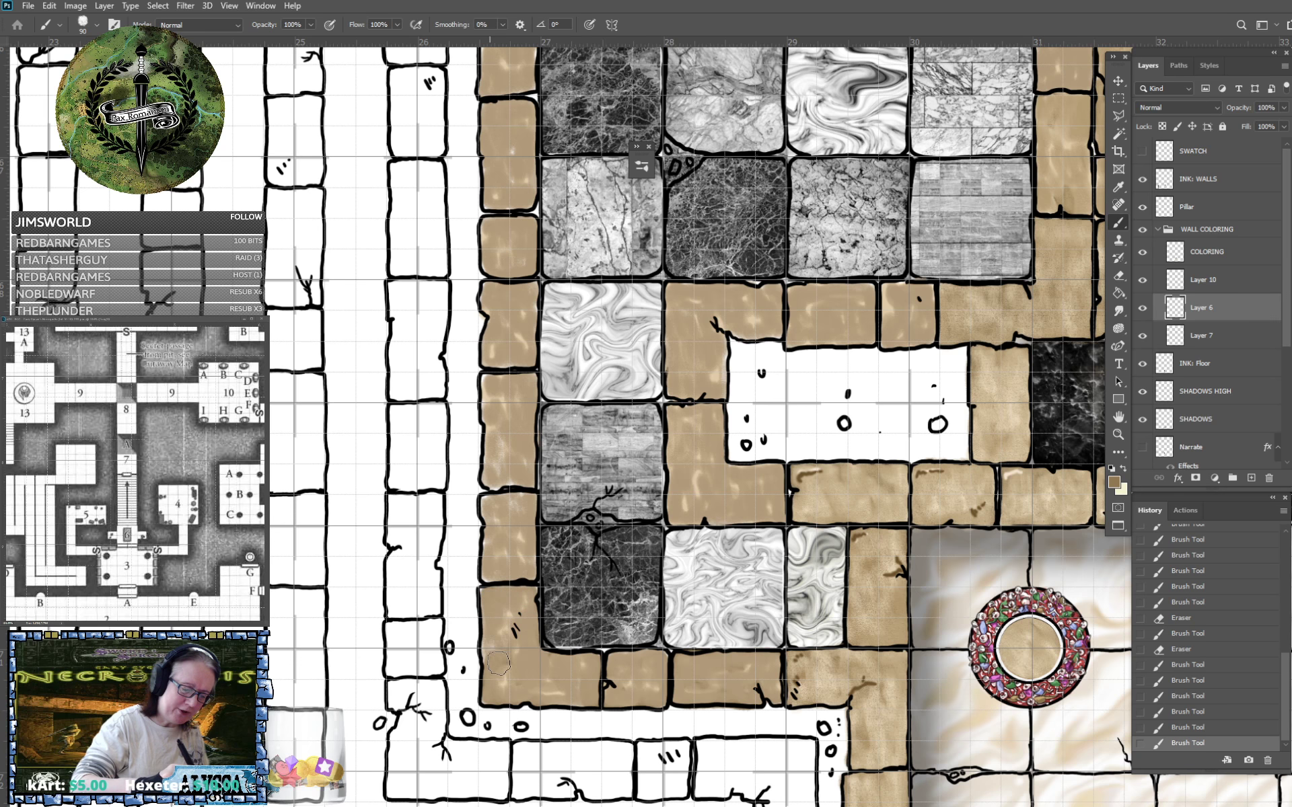
mouse_move(502, 649)
mouse_down()
mouse_move(488, 653)
mouse_move(511, 643)
mouse_up()
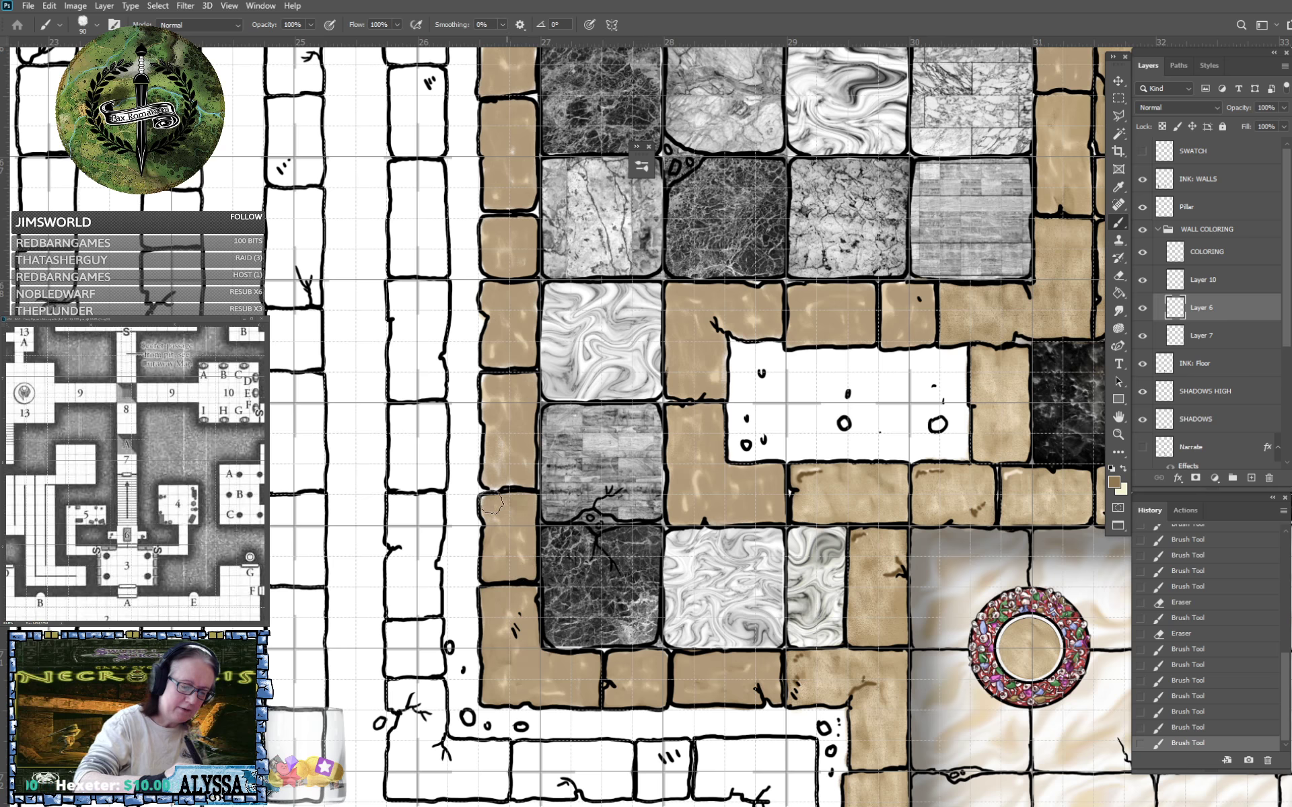
drag(515, 529, 522, 544)
Brush brown shading over the stones up the western tiled room's left wall and along its top wall.
drag(467, 385, 528, 546)
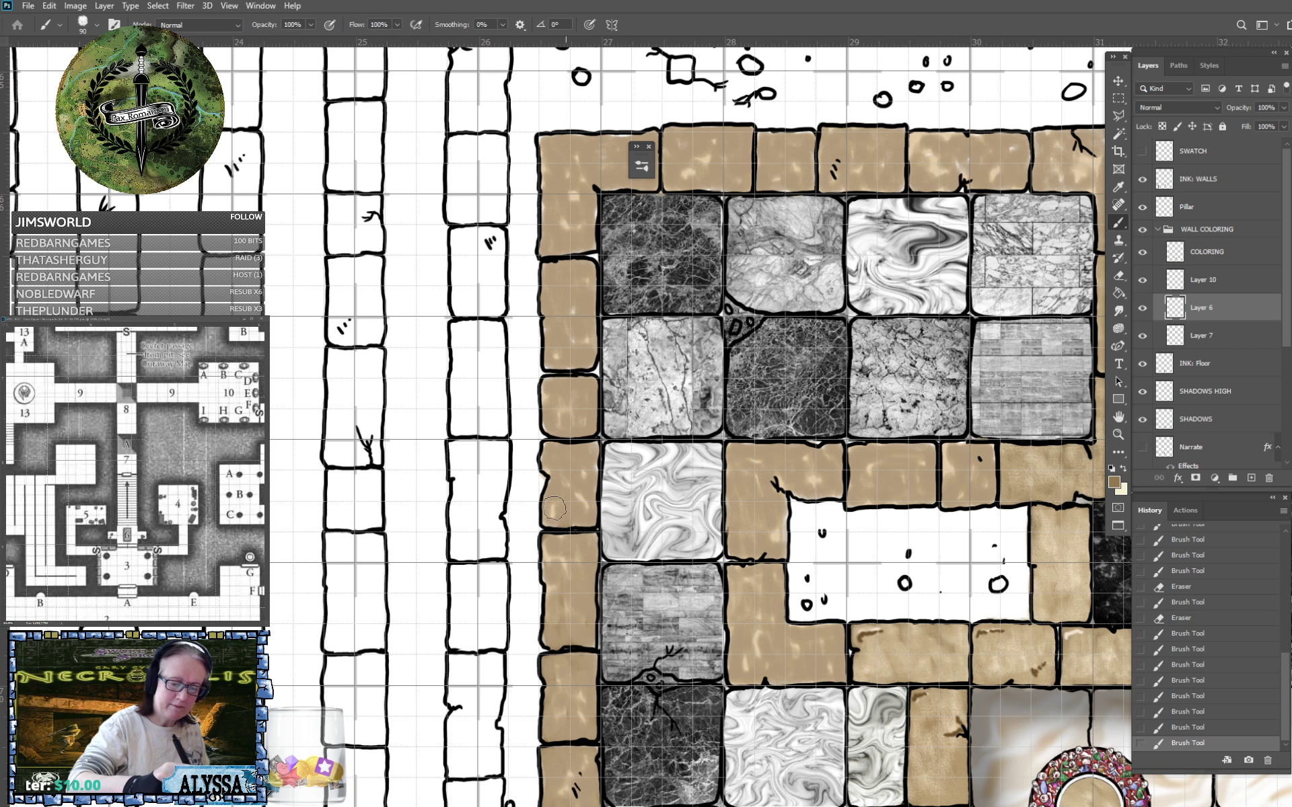
mouse_move(551, 462)
mouse_down()
mouse_move(551, 451)
mouse_move(586, 467)
mouse_move(589, 506)
mouse_up()
scroll(588, 505, up, 3)
scroll(586, 505, up, 1)
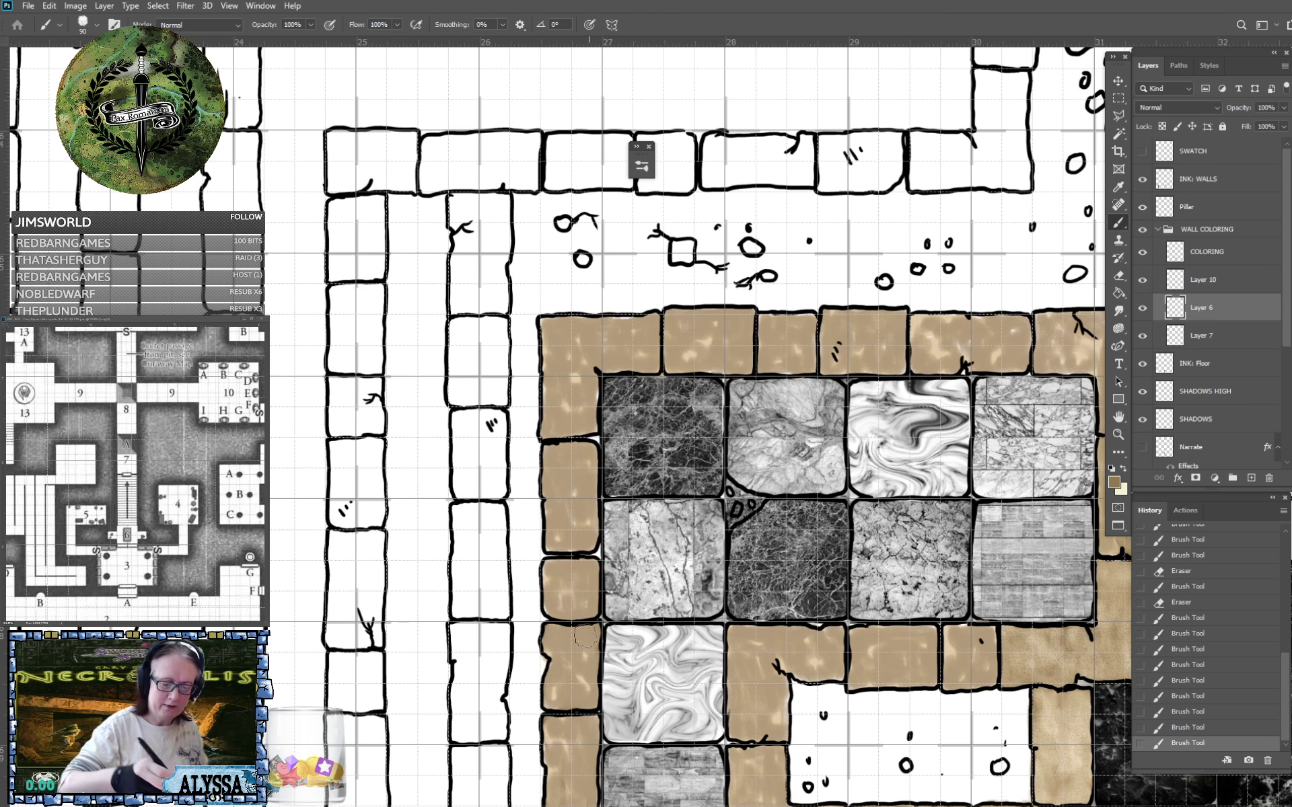
drag(567, 568, 564, 585)
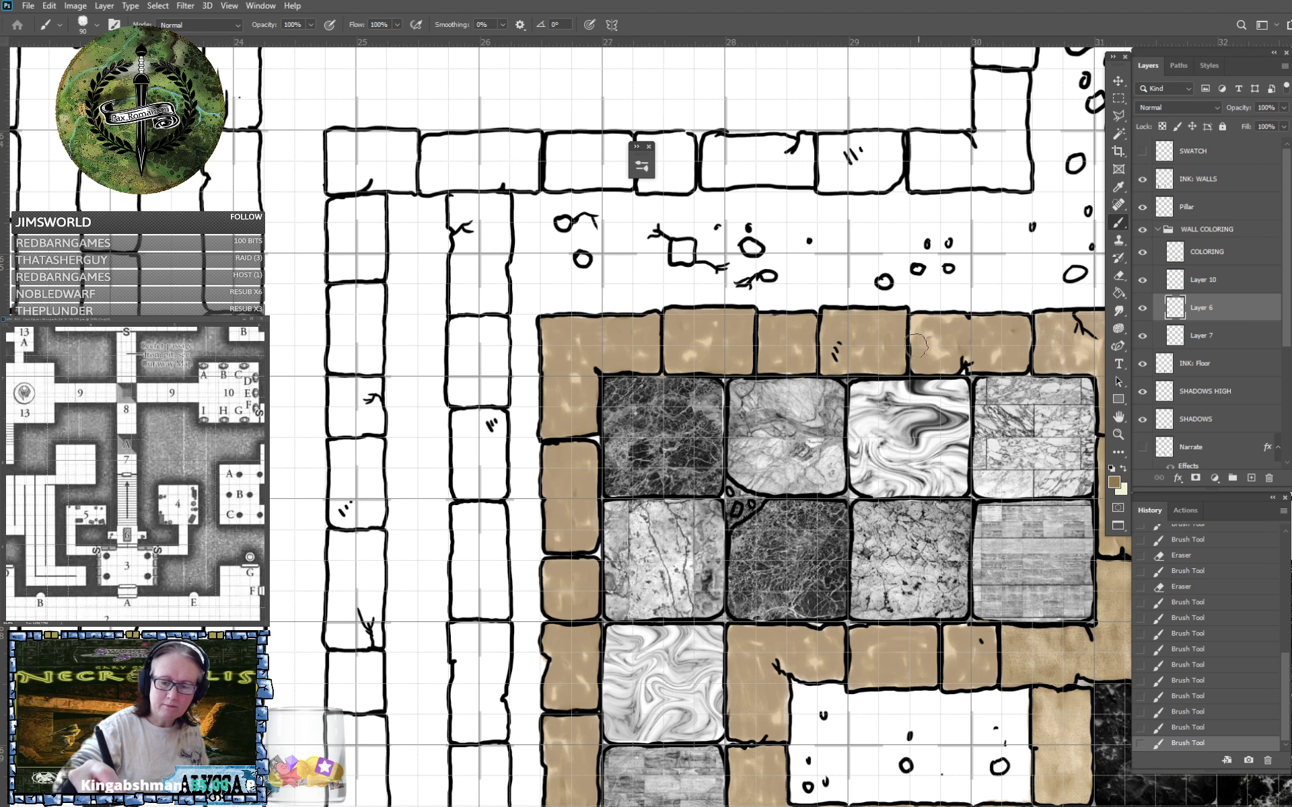
mouse_move(992, 354)
mouse_down()
mouse_move(987, 384)
mouse_move(1011, 389)
mouse_move(930, 420)
mouse_move(823, 503)
mouse_move(760, 512)
mouse_up()
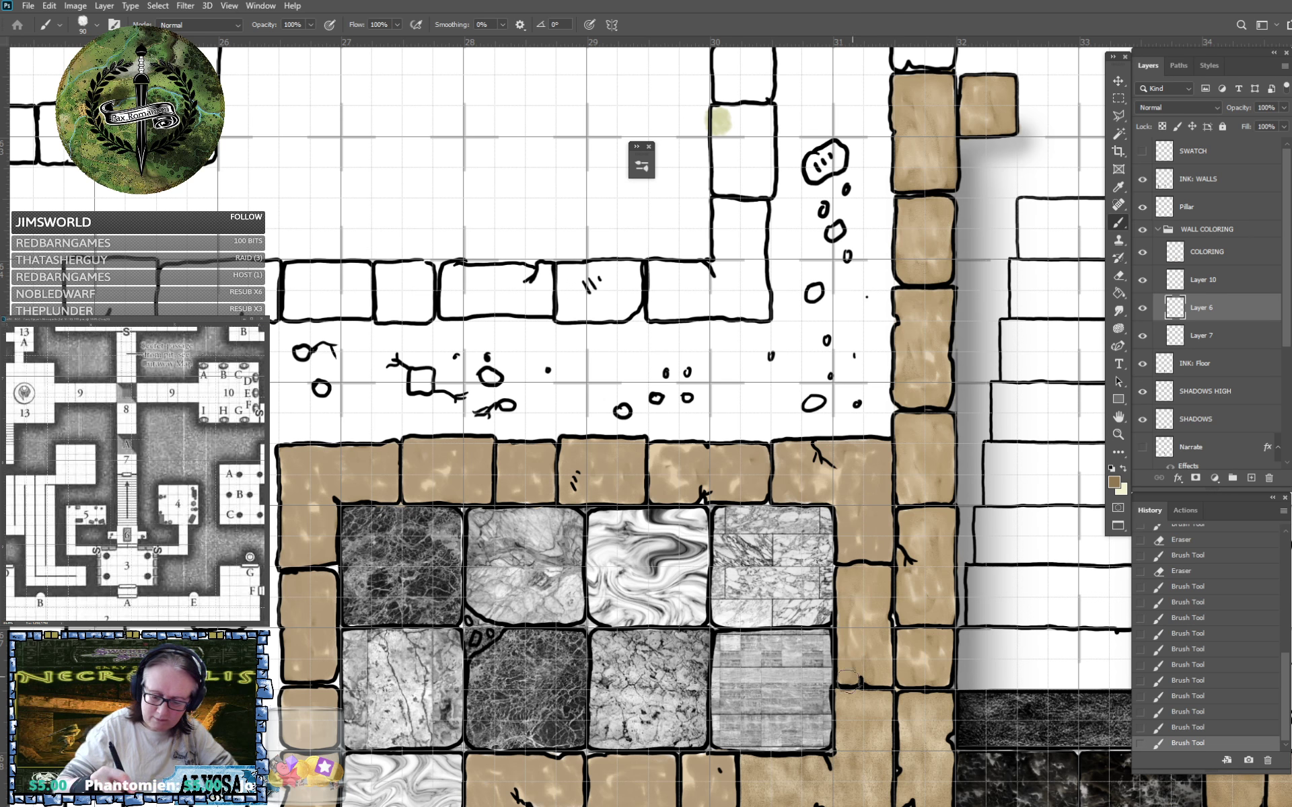
Brush brown shading over the stones of the western tiled room's right wall and the inner wall below its tiles.
click(876, 726)
drag(877, 726, 884, 571)
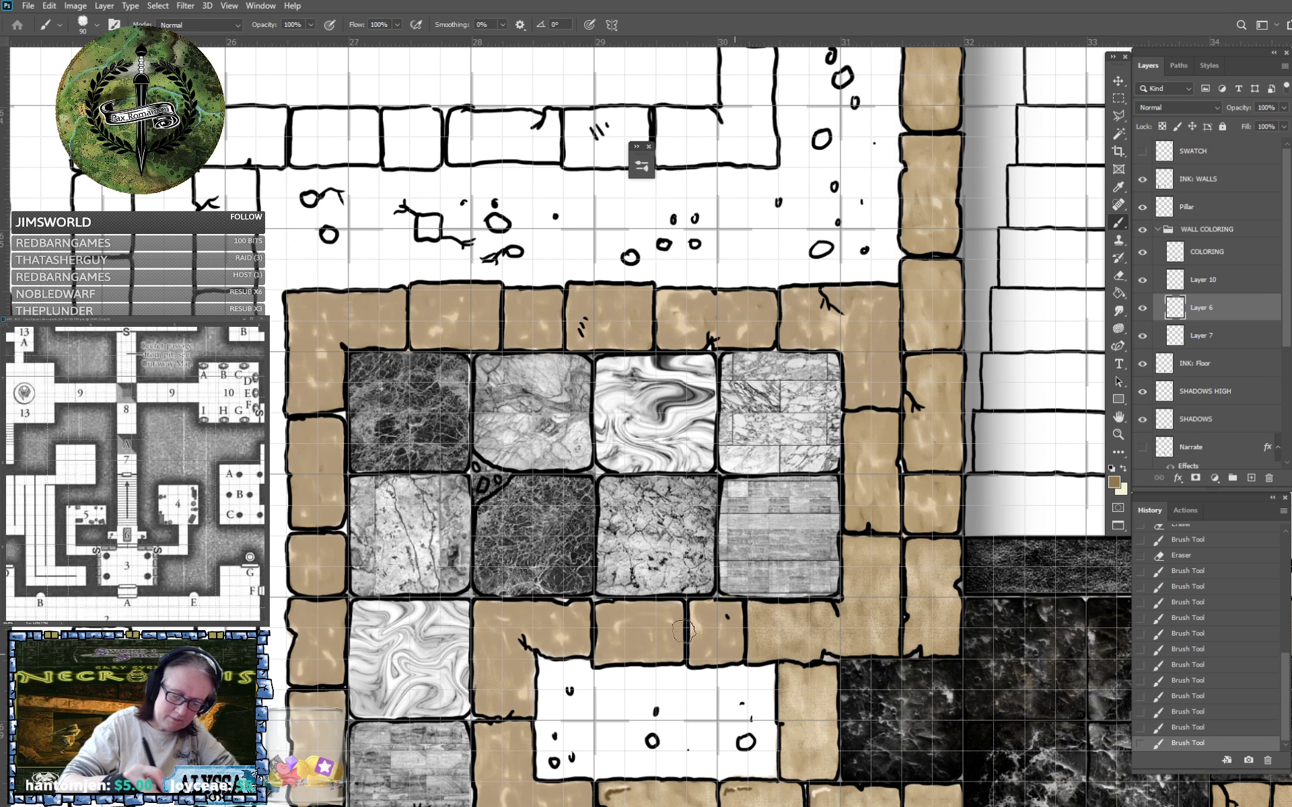
click(675, 634)
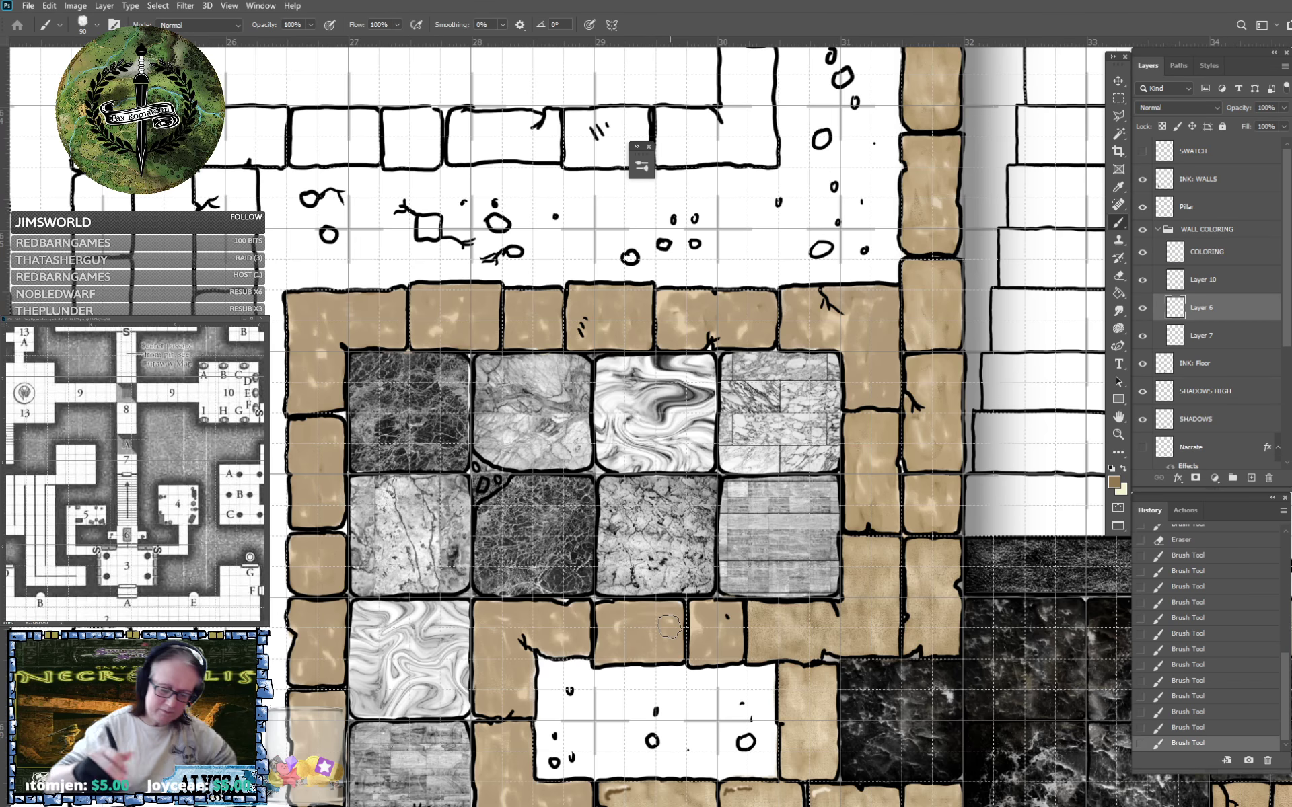
Make COLORING the active layer and brush brown shading over the eastern corridor's bottom and outer wall stones up to the tiled room.
mouse_move(684, 774)
mouse_down()
mouse_move(669, 626)
mouse_move(536, 603)
mouse_move(103, 644)
mouse_up()
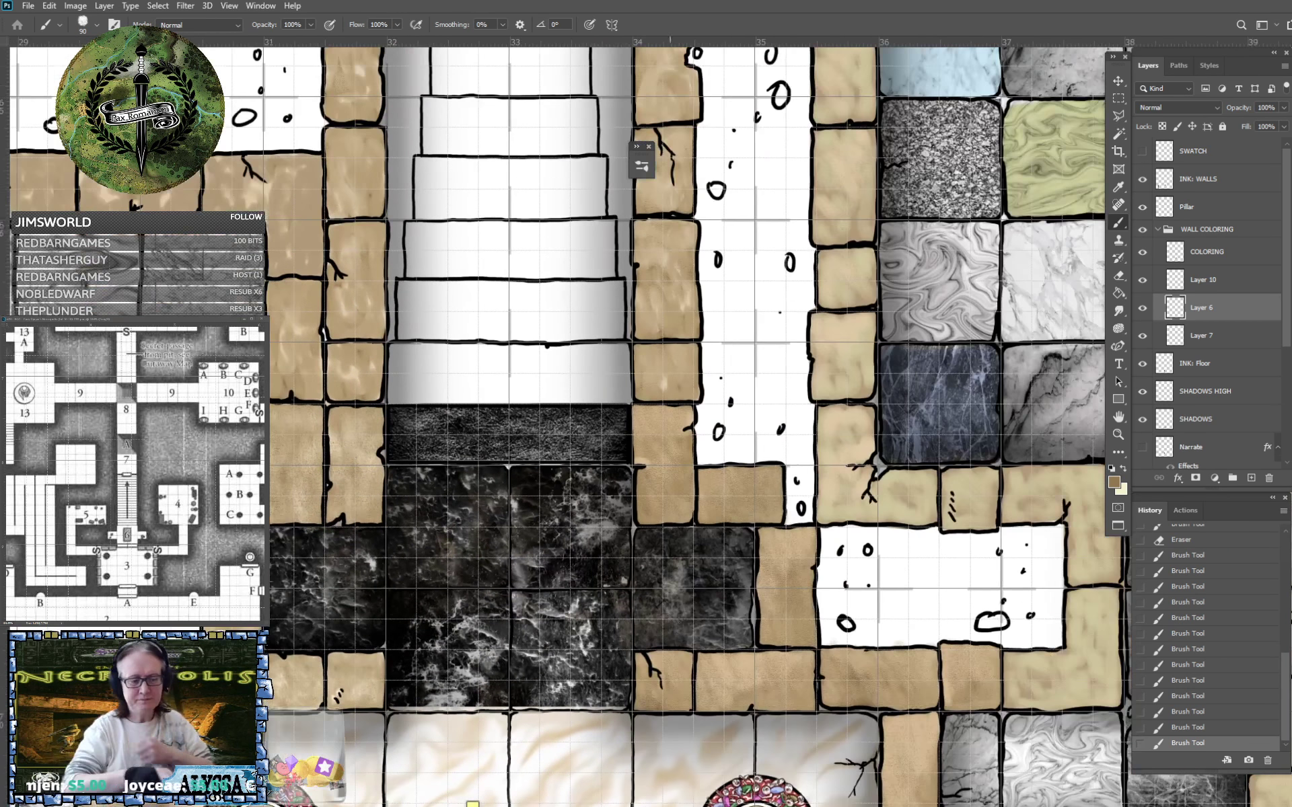
drag(840, 572, 489, 541)
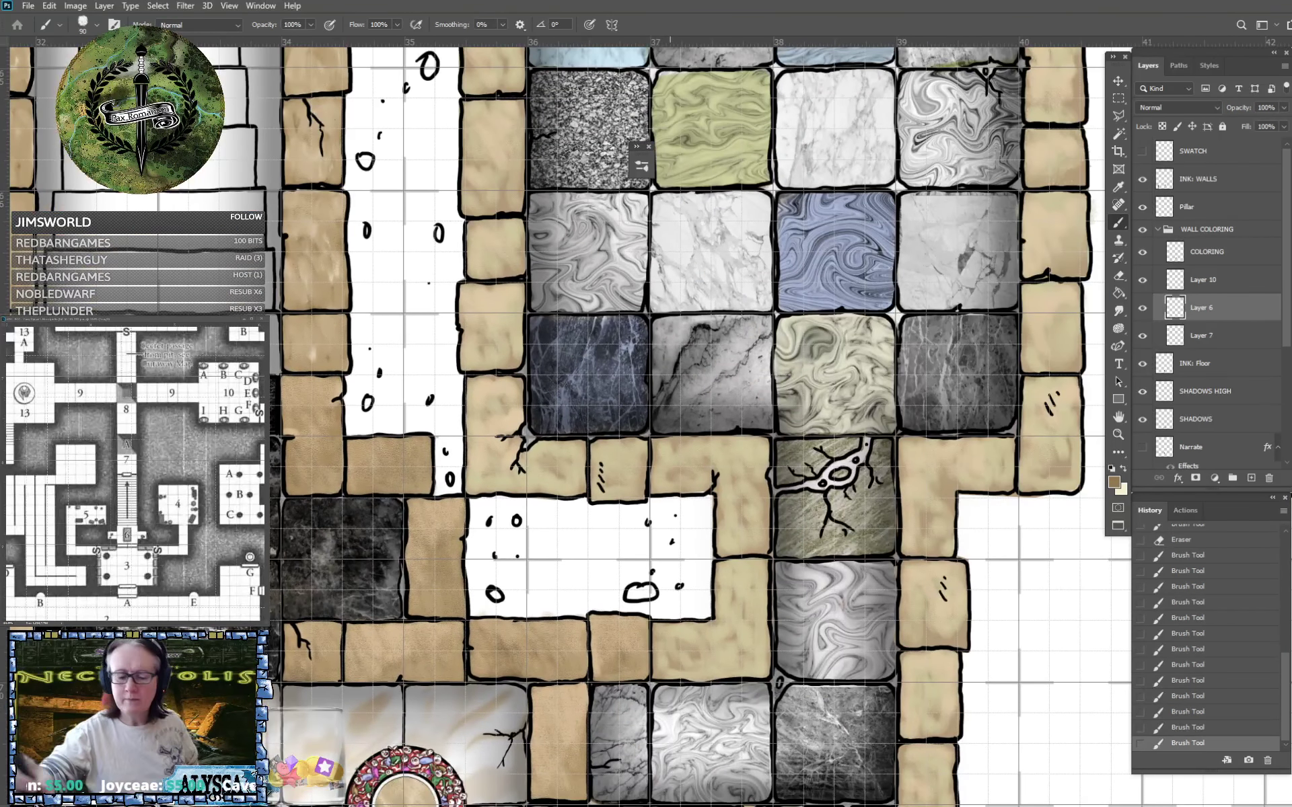
scroll(670, 626, down, 4)
scroll(670, 626, up, 3)
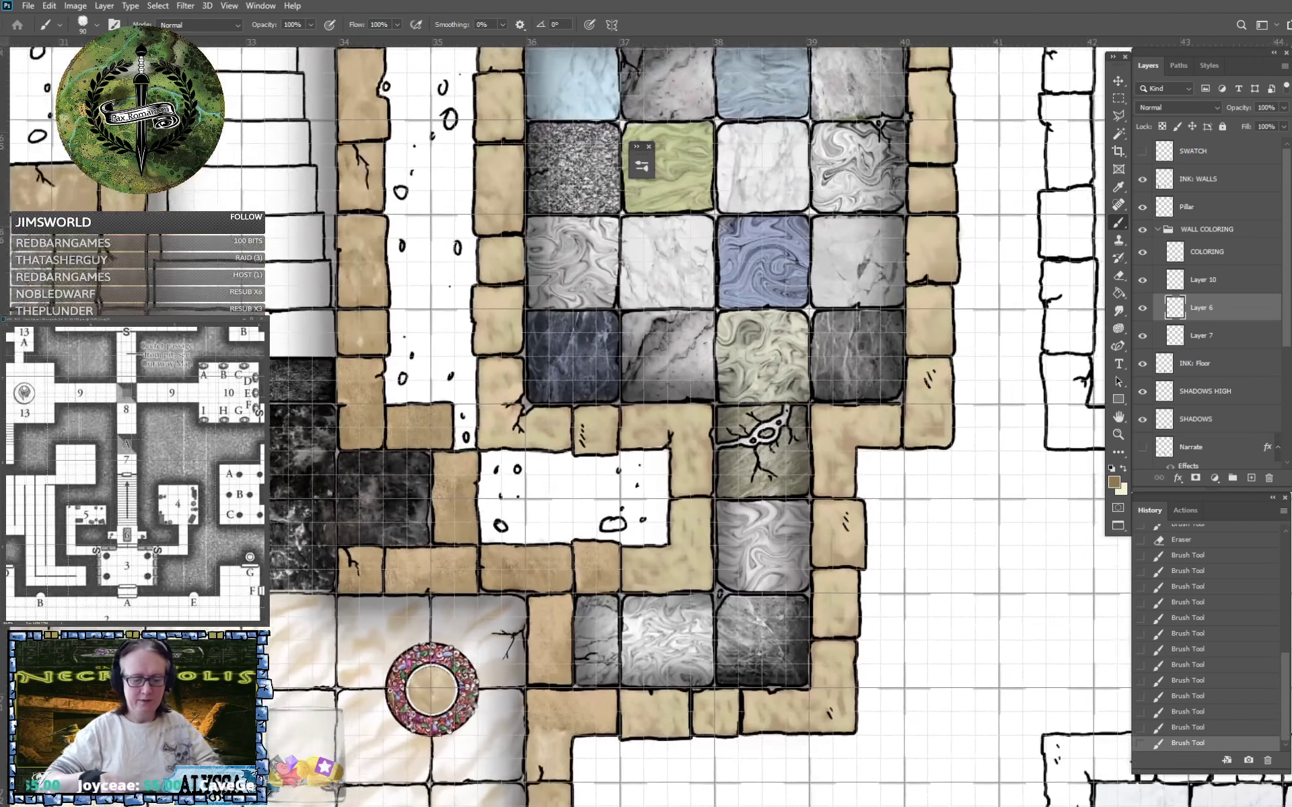
click(1215, 261)
scroll(1210, 263, up, 2)
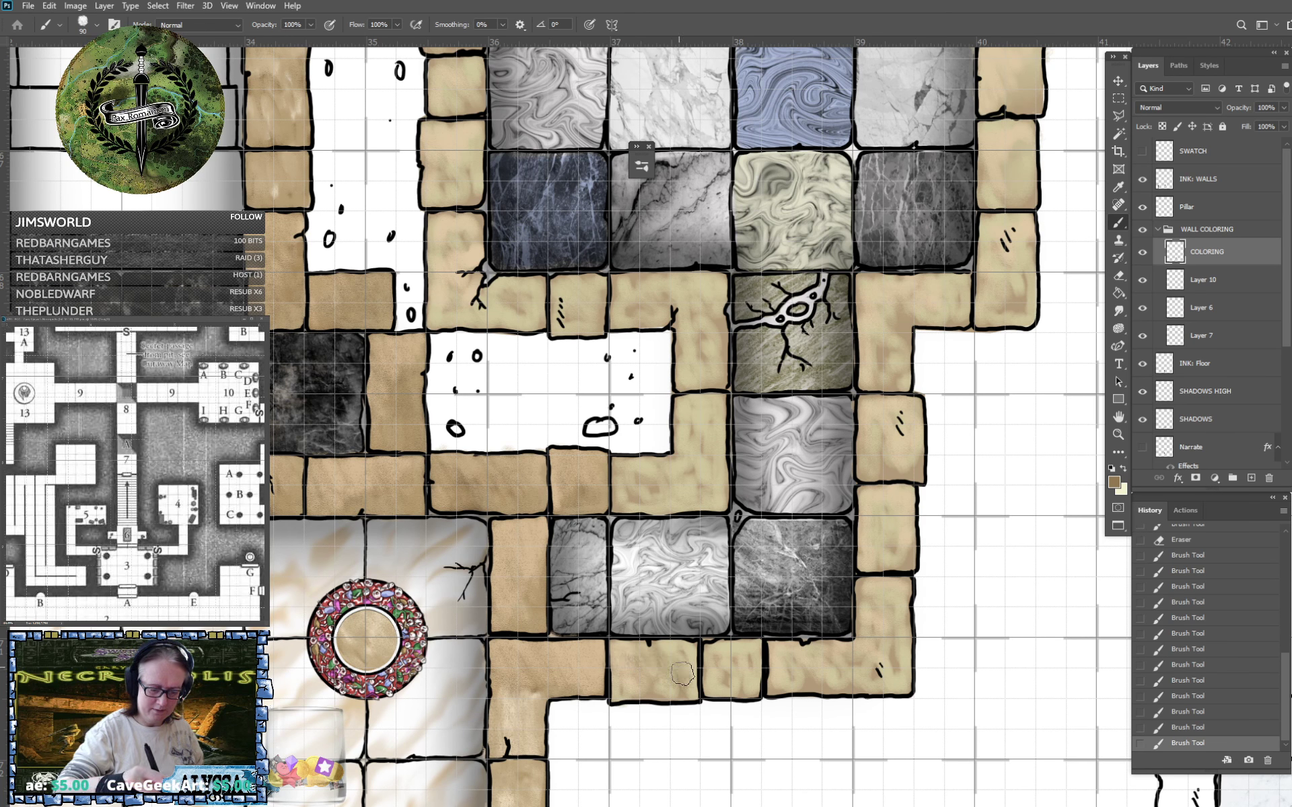
mouse_move(690, 666)
mouse_down()
mouse_move(748, 652)
mouse_move(787, 678)
mouse_move(798, 660)
mouse_move(821, 673)
mouse_move(822, 656)
mouse_move(843, 675)
mouse_move(852, 650)
mouse_move(901, 685)
mouse_move(869, 618)
mouse_move(899, 664)
mouse_move(890, 624)
mouse_move(903, 589)
mouse_move(902, 602)
mouse_move(745, 620)
mouse_move(766, 628)
mouse_move(747, 570)
mouse_move(770, 602)
mouse_move(788, 596)
mouse_move(790, 559)
mouse_move(758, 522)
mouse_move(749, 533)
mouse_move(767, 517)
mouse_move(761, 469)
mouse_move(780, 508)
mouse_move(793, 464)
mouse_move(798, 512)
mouse_move(774, 521)
mouse_move(794, 536)
mouse_move(786, 504)
mouse_up()
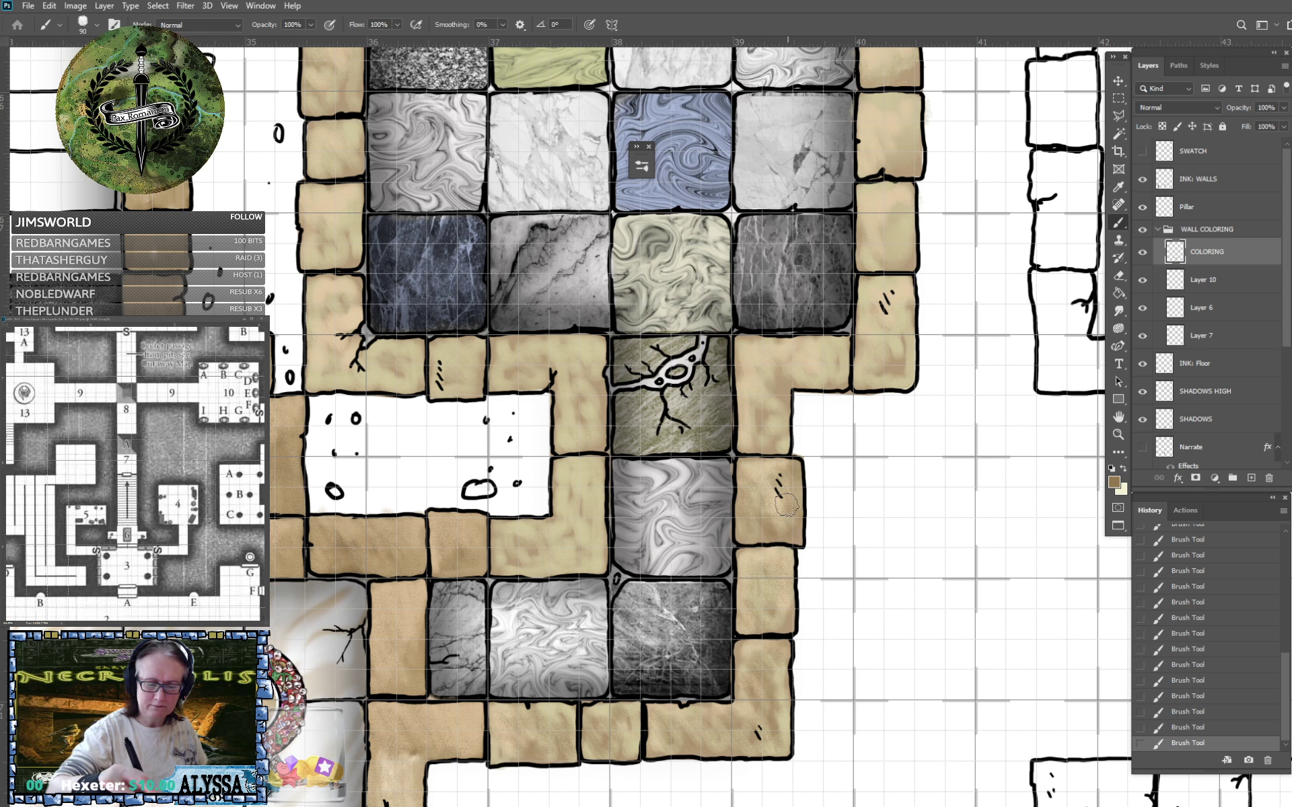
scroll(814, 531, up, 5)
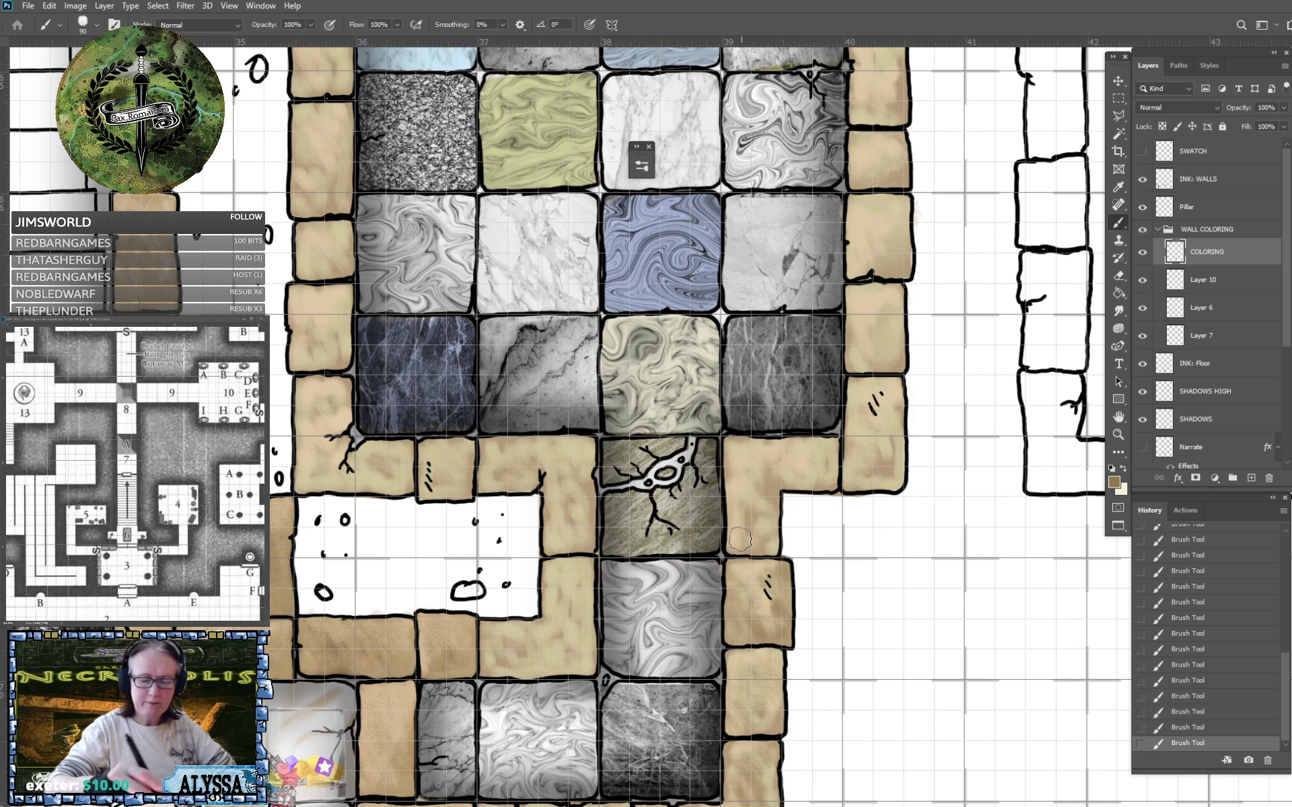
mouse_move(741, 540)
mouse_down()
mouse_move(739, 471)
mouse_move(768, 450)
mouse_move(849, 480)
mouse_up()
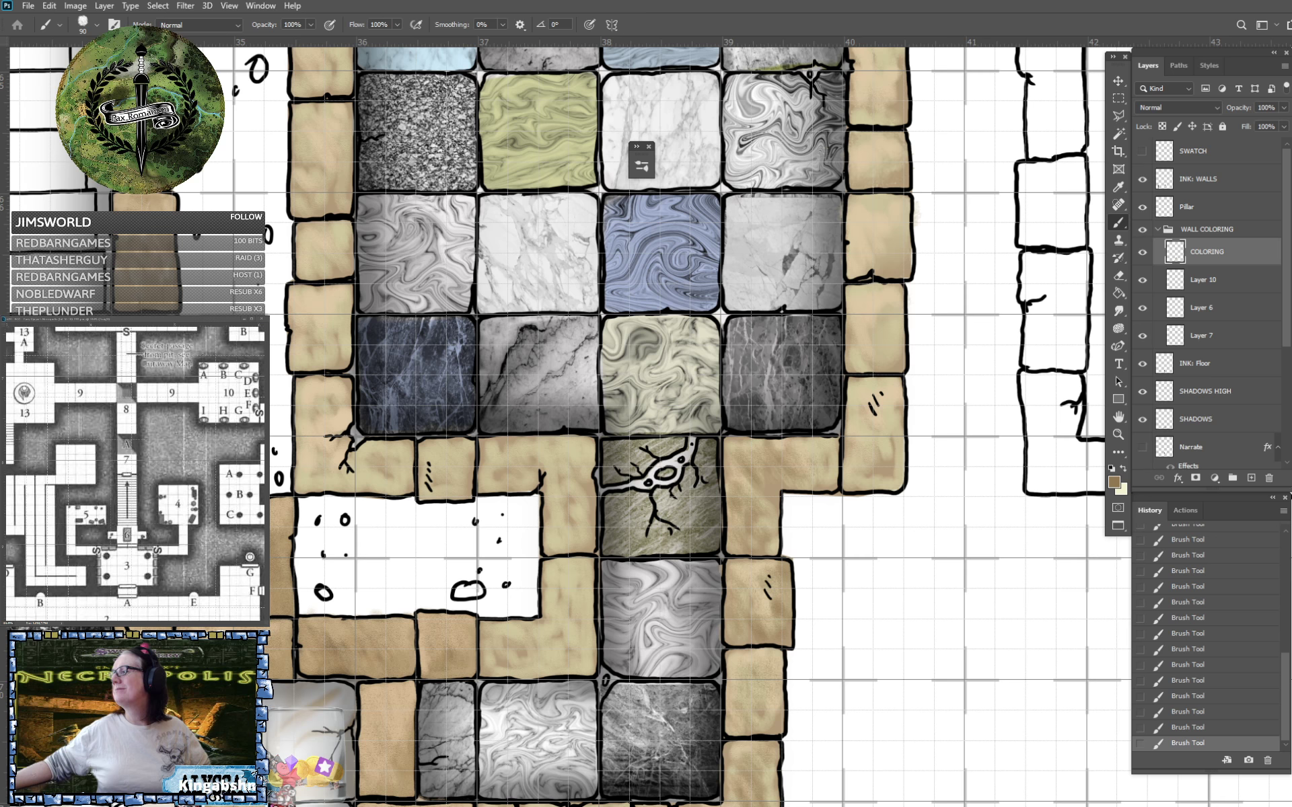
View the photo of Jupiter in the browser, close it and return to the map.
drag(1291, 272, 868, 2)
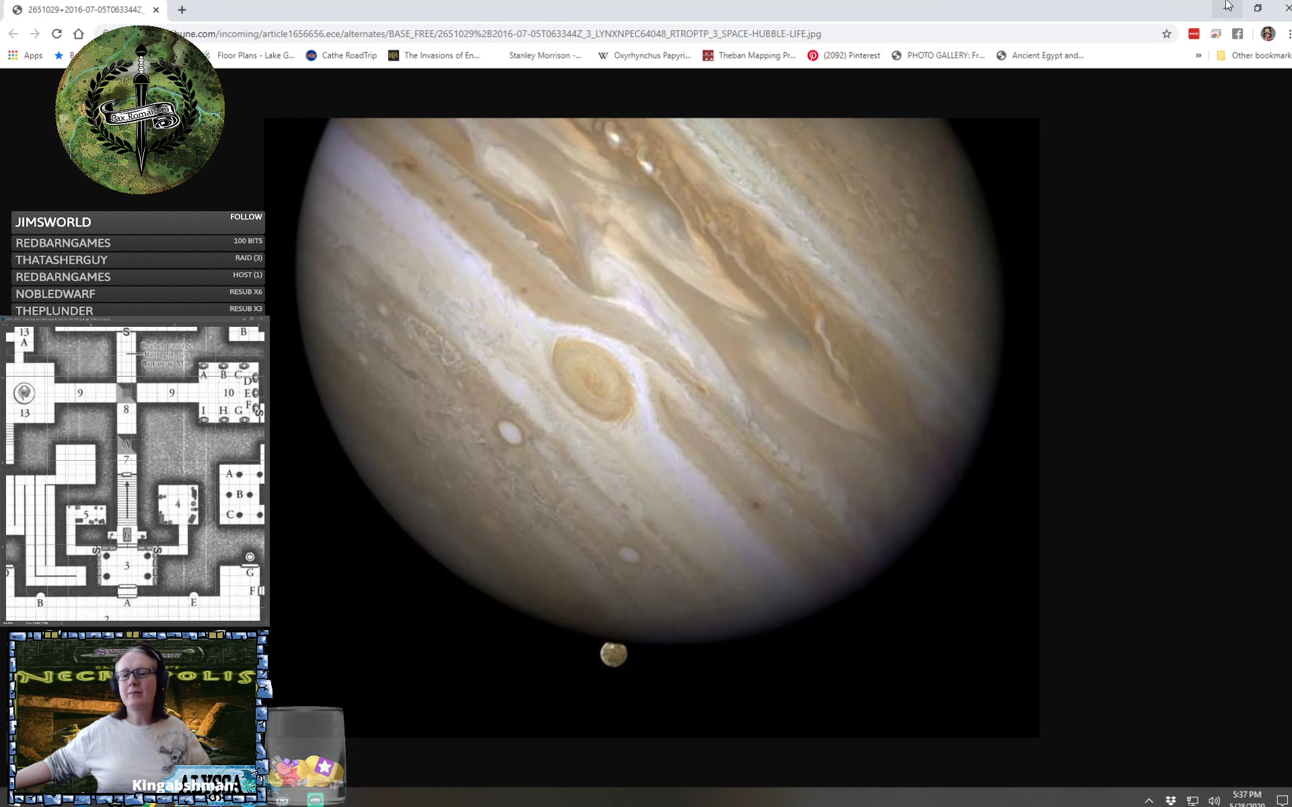
click(1282, 7)
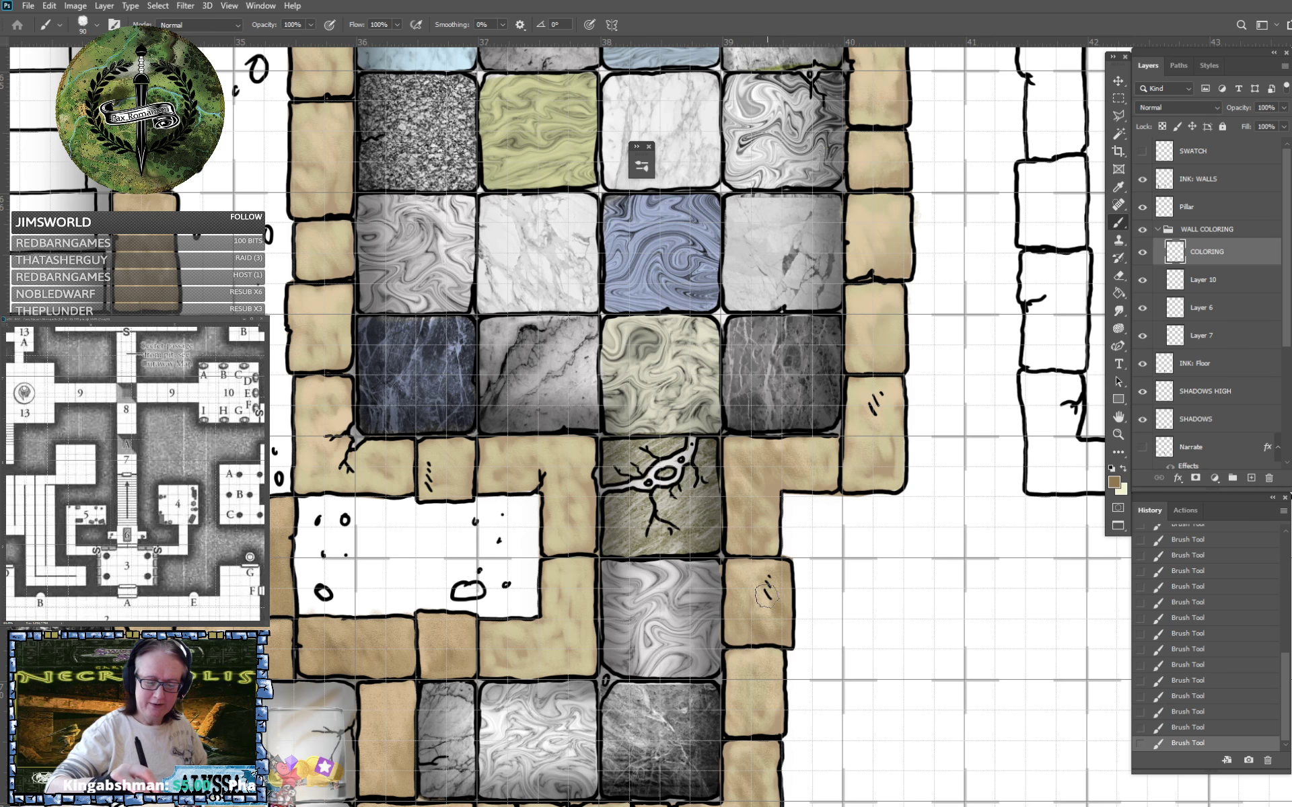
Brush brown shading over the stones from the eastern tiled room's lower-right corner up its right wall.
mouse_move(824, 477)
mouse_down()
mouse_move(658, 601)
mouse_move(711, 608)
mouse_move(700, 565)
mouse_move(710, 525)
mouse_move(729, 534)
mouse_move(719, 587)
mouse_up()
scroll(718, 587, up, 3)
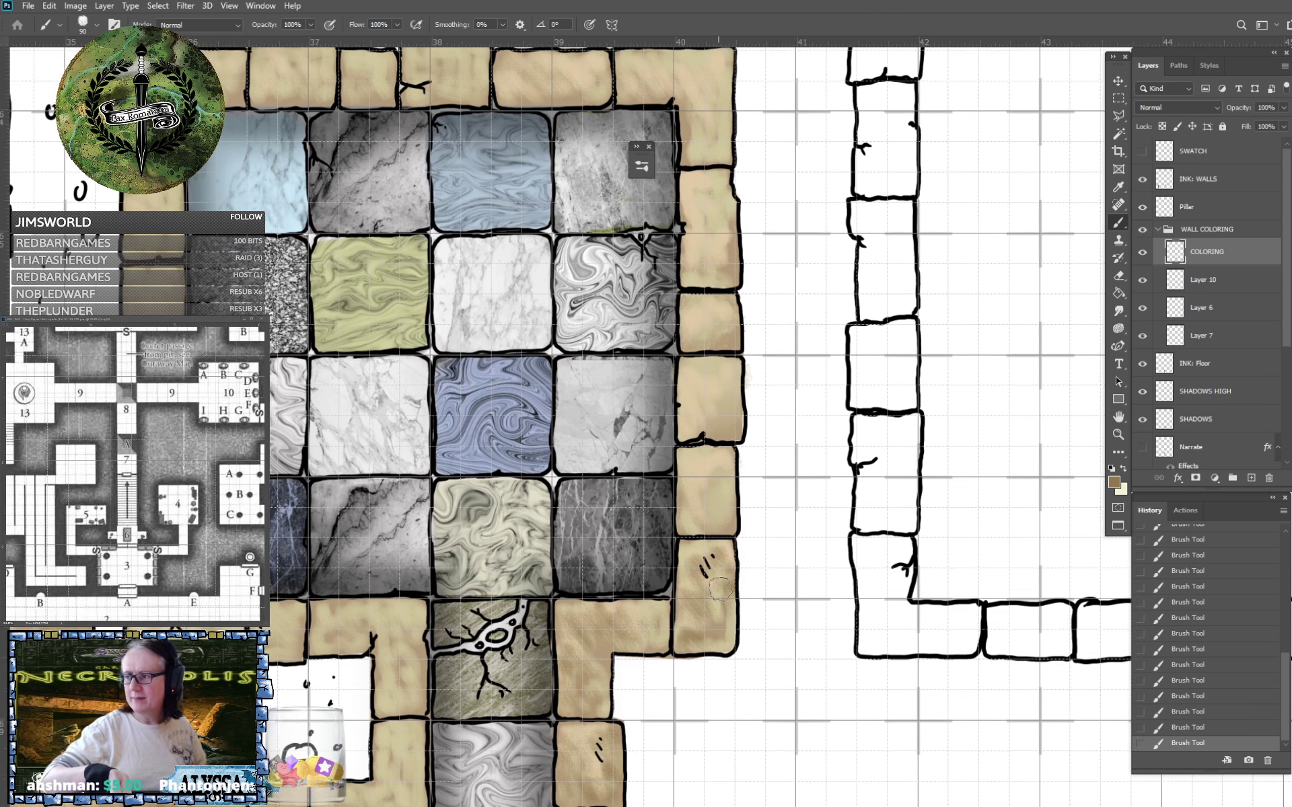
scroll(718, 588, up, 2)
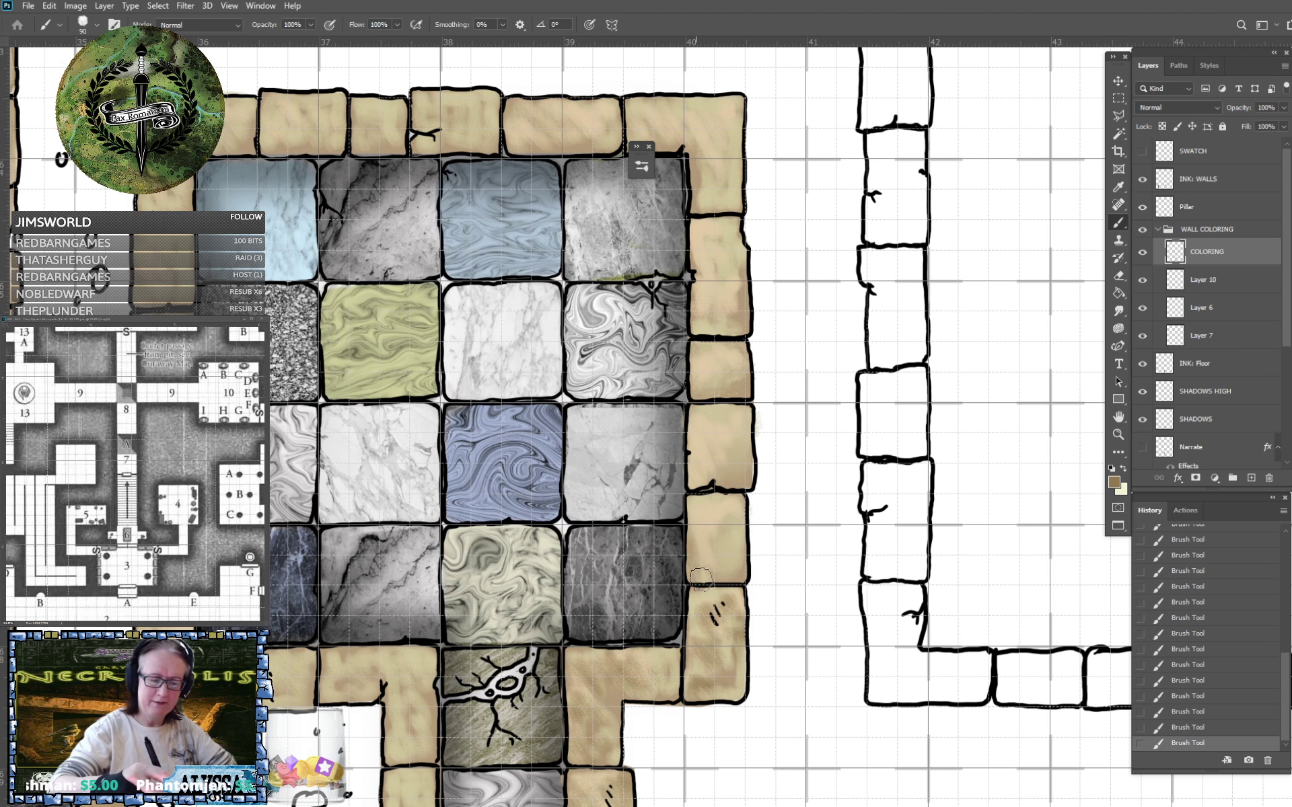
mouse_move(697, 534)
mouse_down()
mouse_move(716, 514)
mouse_move(733, 517)
mouse_move(734, 548)
mouse_up()
mouse_move(698, 463)
mouse_down()
mouse_move(743, 422)
mouse_move(707, 369)
mouse_move(725, 353)
mouse_move(740, 365)
mouse_move(774, 547)
mouse_up()
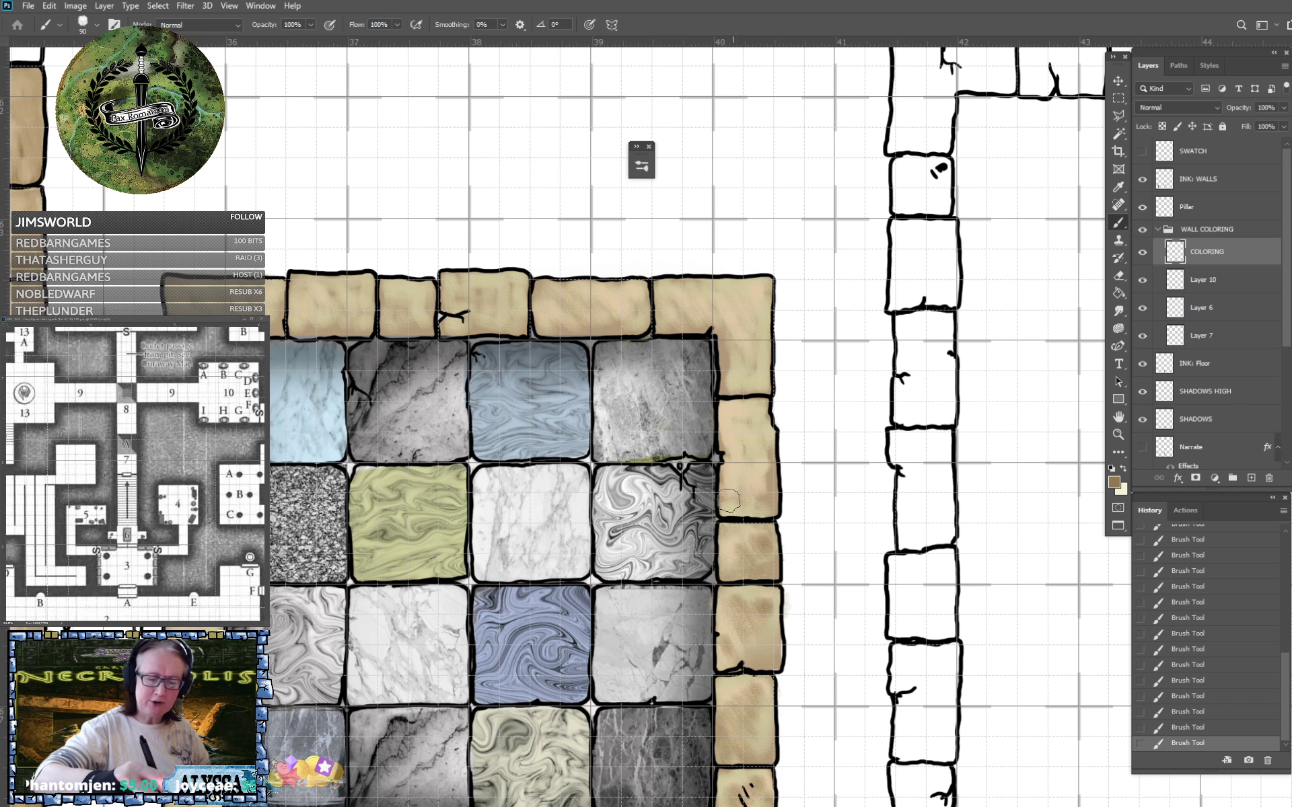
mouse_move(729, 502)
mouse_down()
mouse_move(736, 486)
mouse_move(751, 494)
mouse_move(740, 430)
mouse_move(758, 413)
mouse_move(751, 431)
mouse_move(1074, 237)
mouse_up()
Examine the coloured walls of both tiled rooms, the stairway and the pillared hall at overview scale.
scroll(751, 431, down, 4)
drag(744, 431, 1001, 276)
scroll(751, 430, up, 4)
scroll(751, 431, down, 4)
drag(1043, 337, 751, 431)
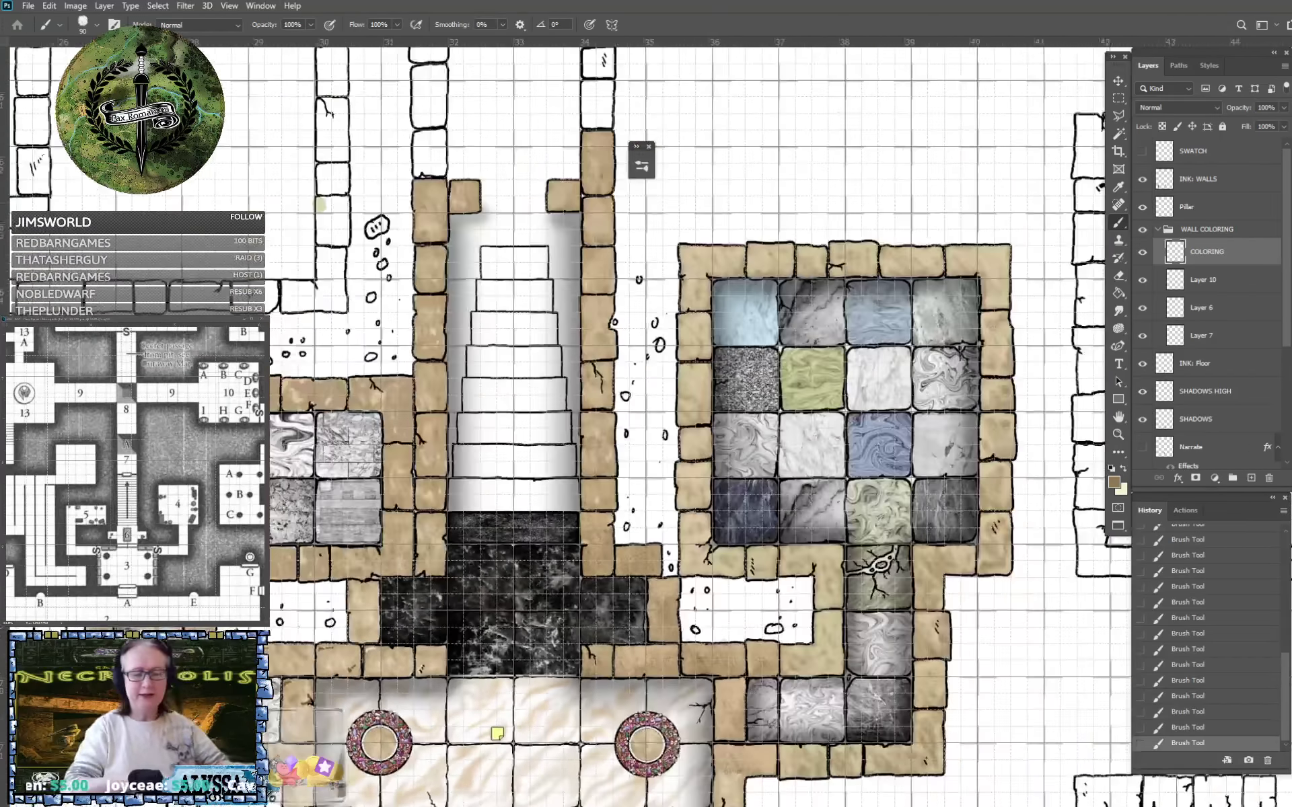
scroll(736, 288, down, 5)
scroll(737, 289, up, 2)
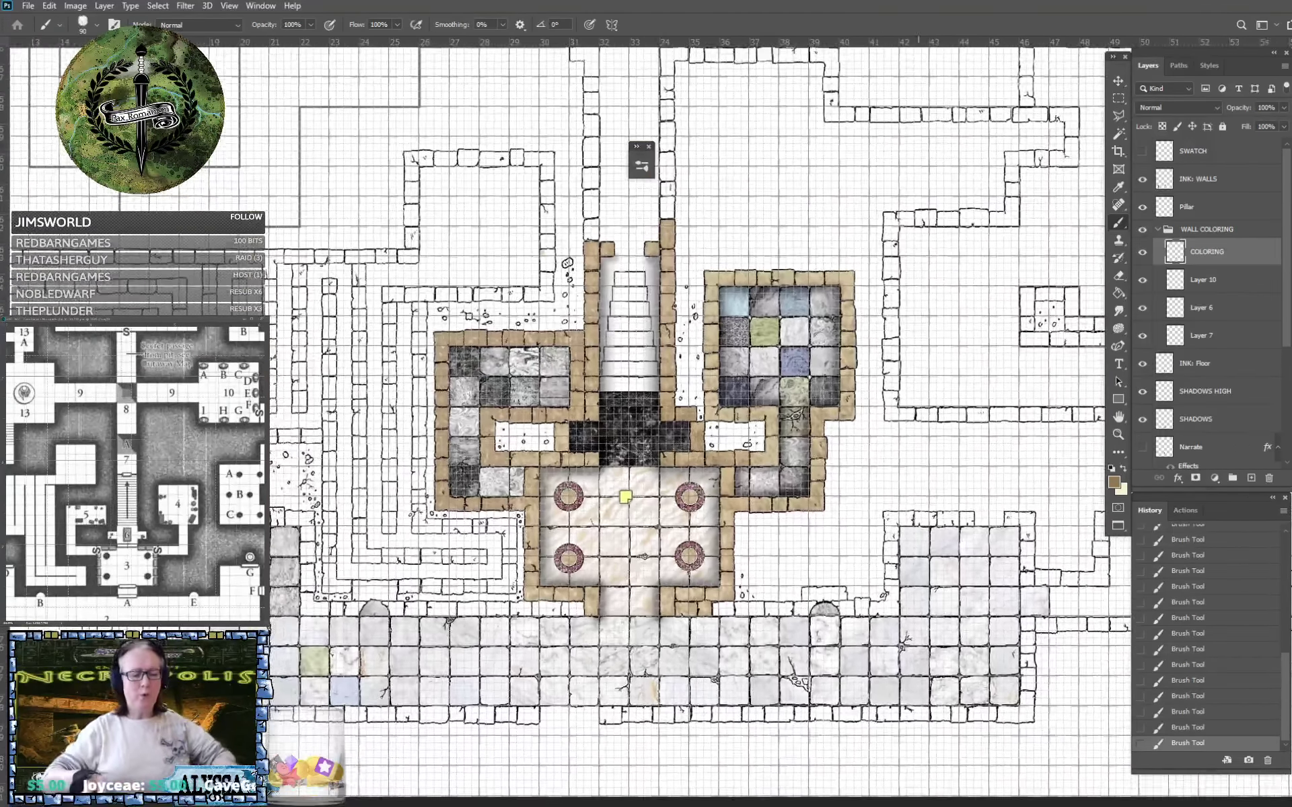
scroll(730, 343, up, 2)
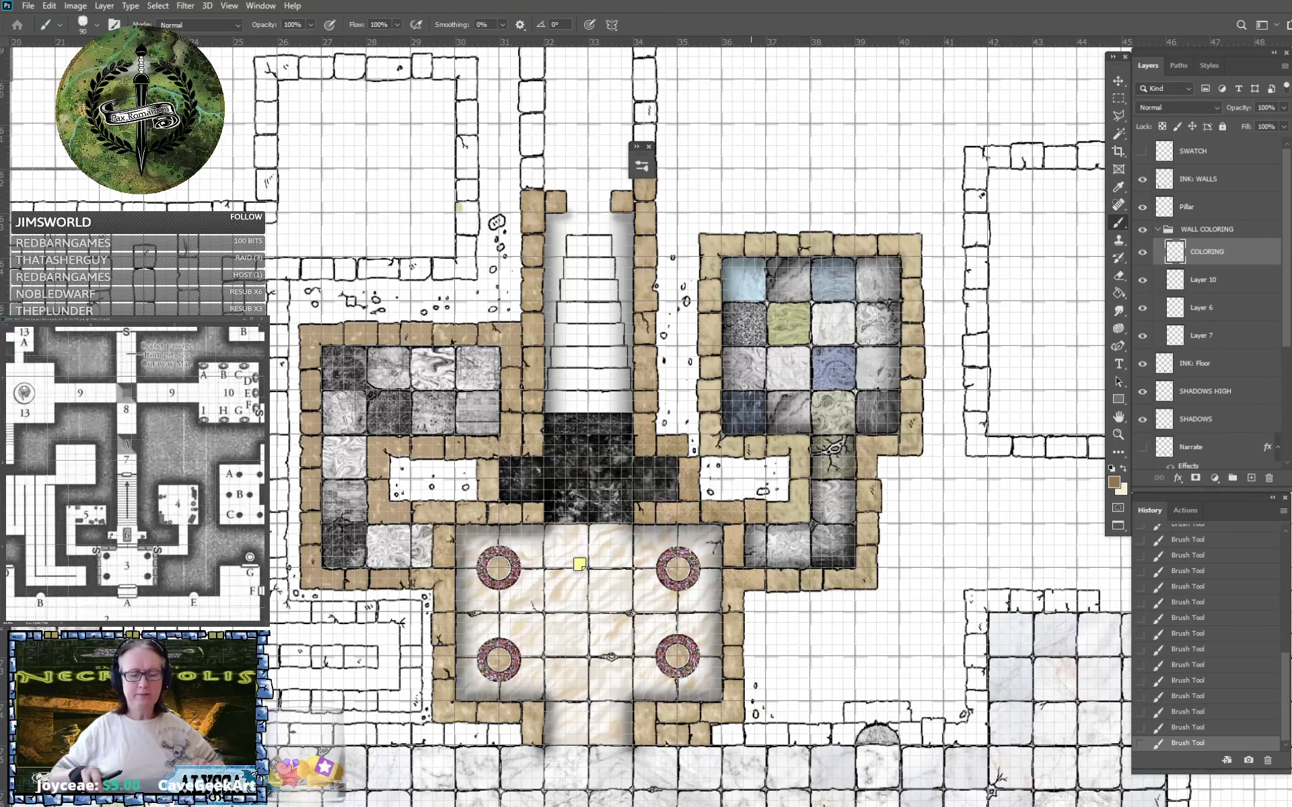
drag(750, 377, 640, 485)
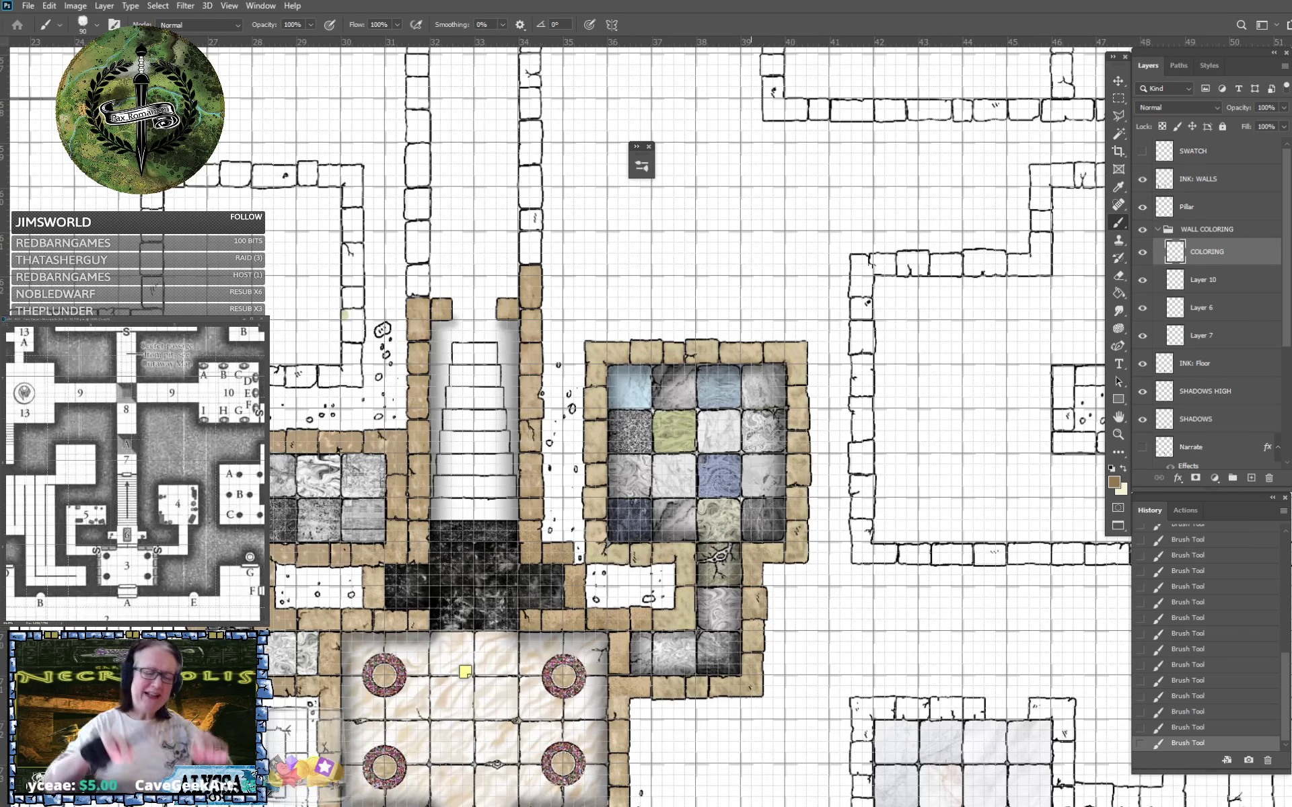
Brush brown shading over the stones along the eastern tiled room's top wall and around its upper-left corner.
scroll(740, 557, up, 4)
drag(774, 370, 713, 557)
drag(713, 269, 723, 350)
scroll(747, 336, up, 2)
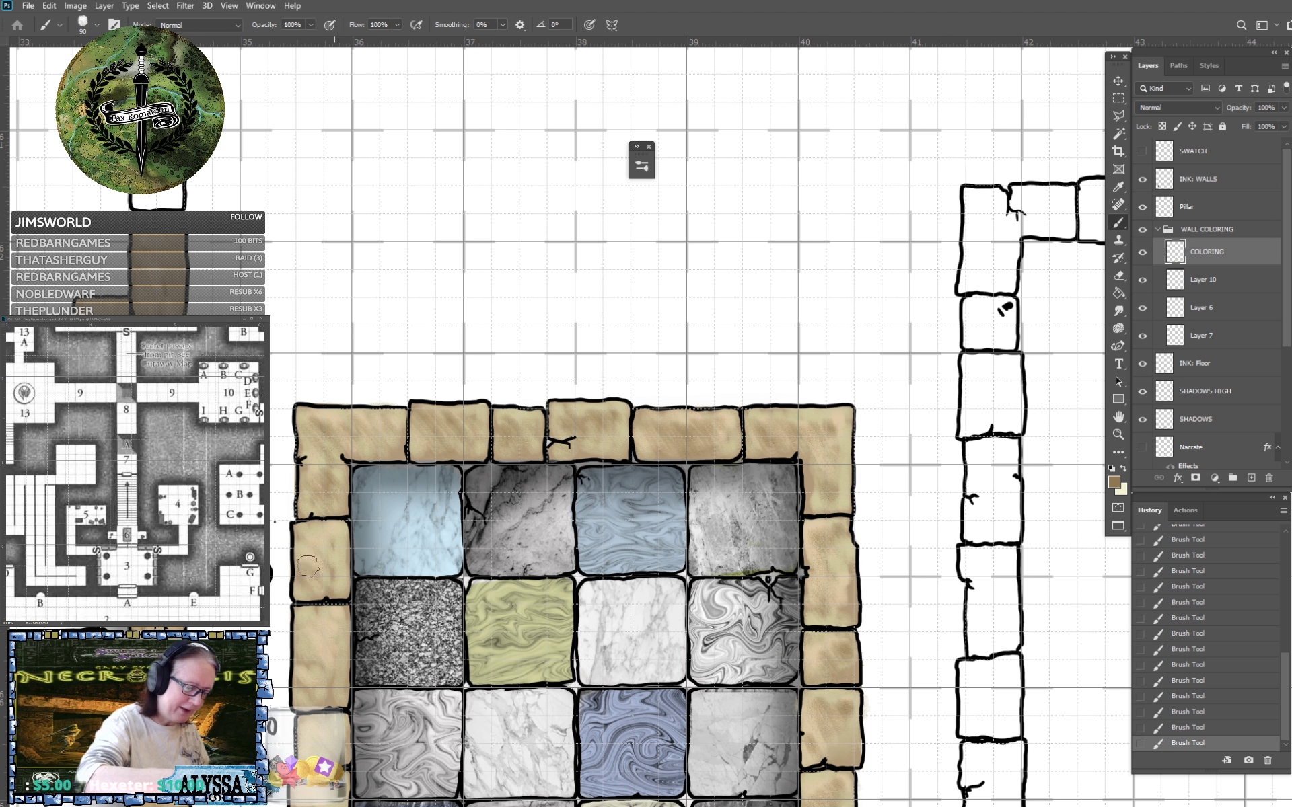
drag(347, 552, 494, 438)
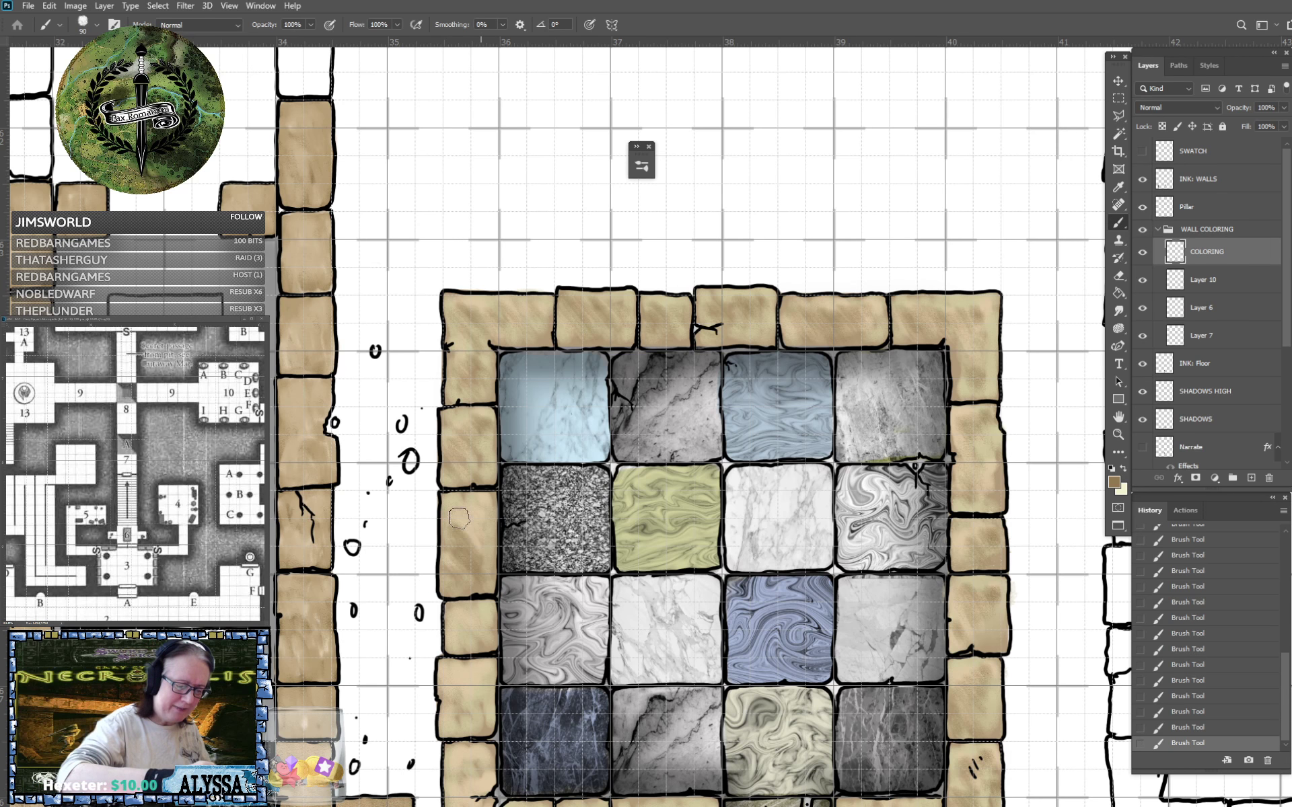
Compare the eastern room's shaded walls with the walls beside the stairway and the uncoloured walls of the southern hallway.
scroll(584, 379, down, 5)
drag(514, 666, 489, 79)
scroll(615, 403, up, 3)
drag(615, 404, 494, 338)
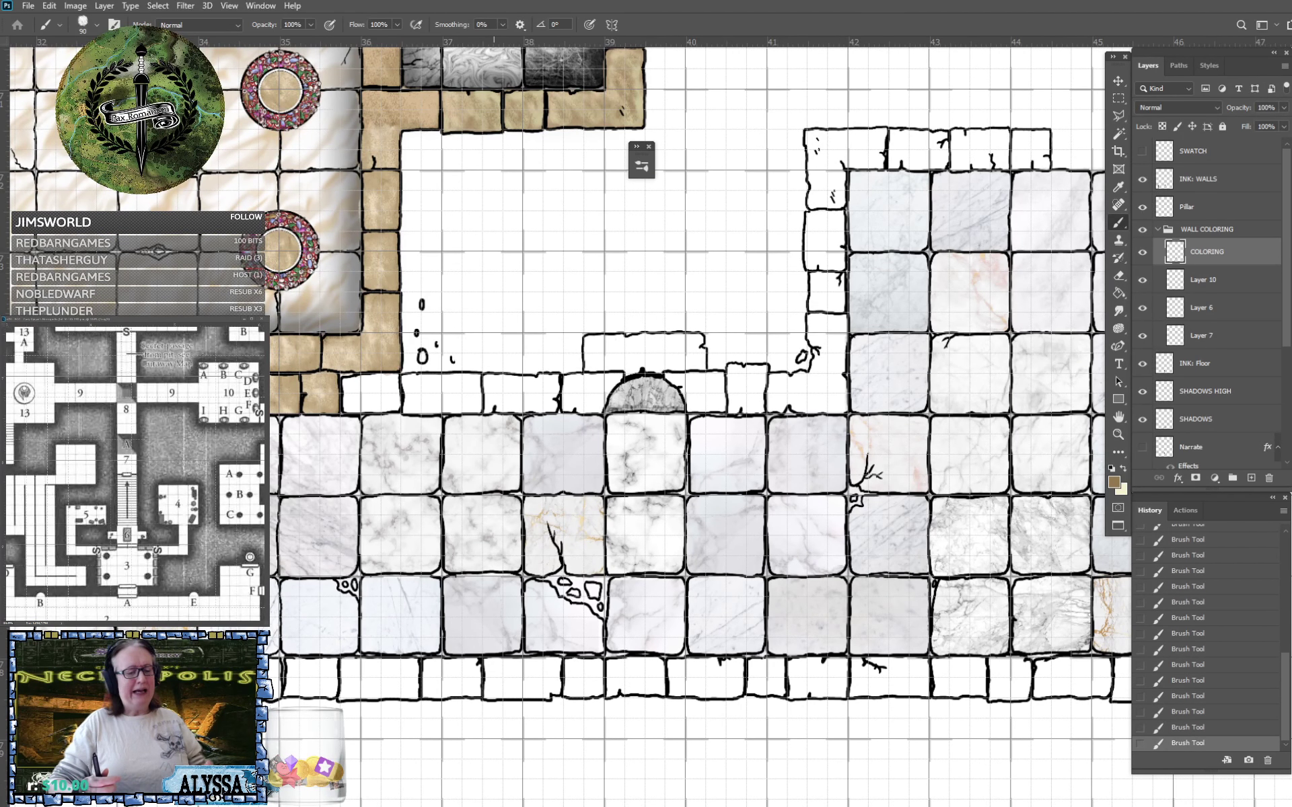
scroll(494, 338, down, 4)
drag(493, 338, 565, 497)
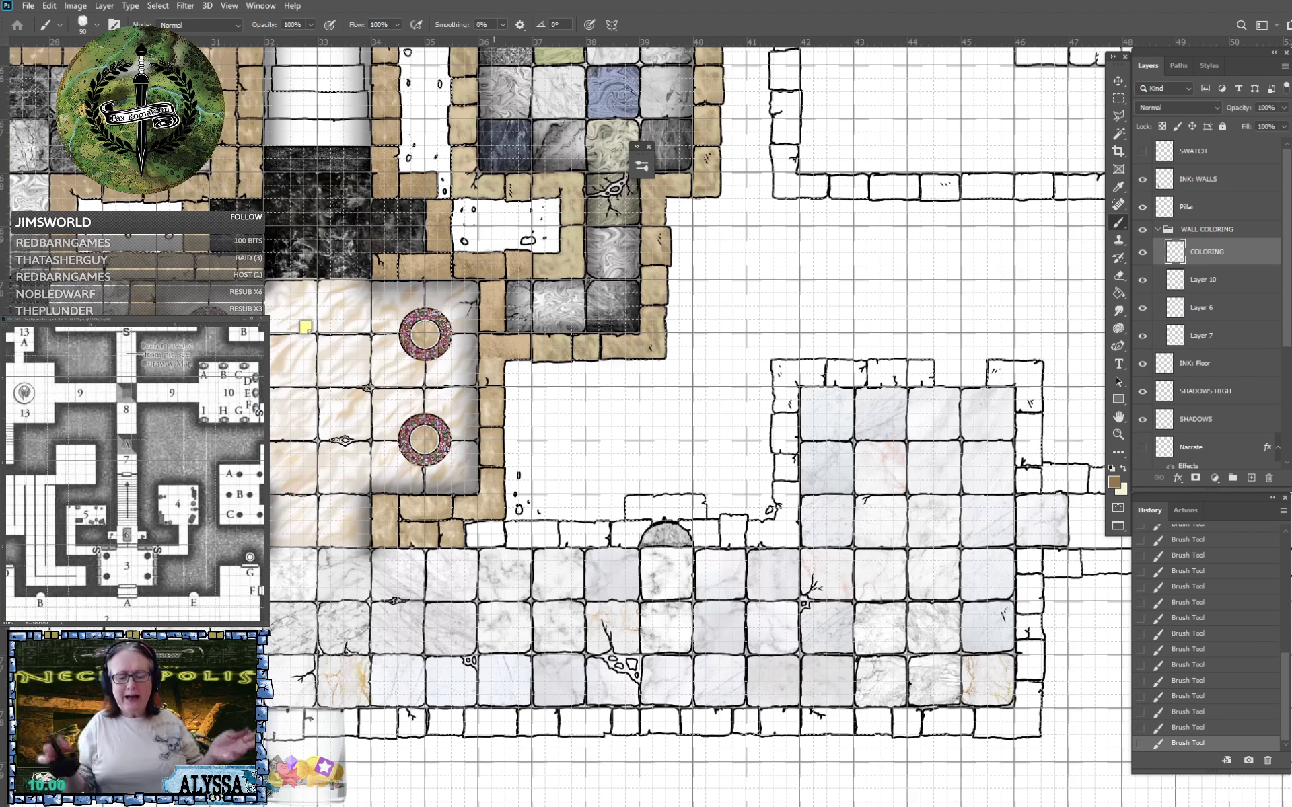
drag(494, 135, 646, 416)
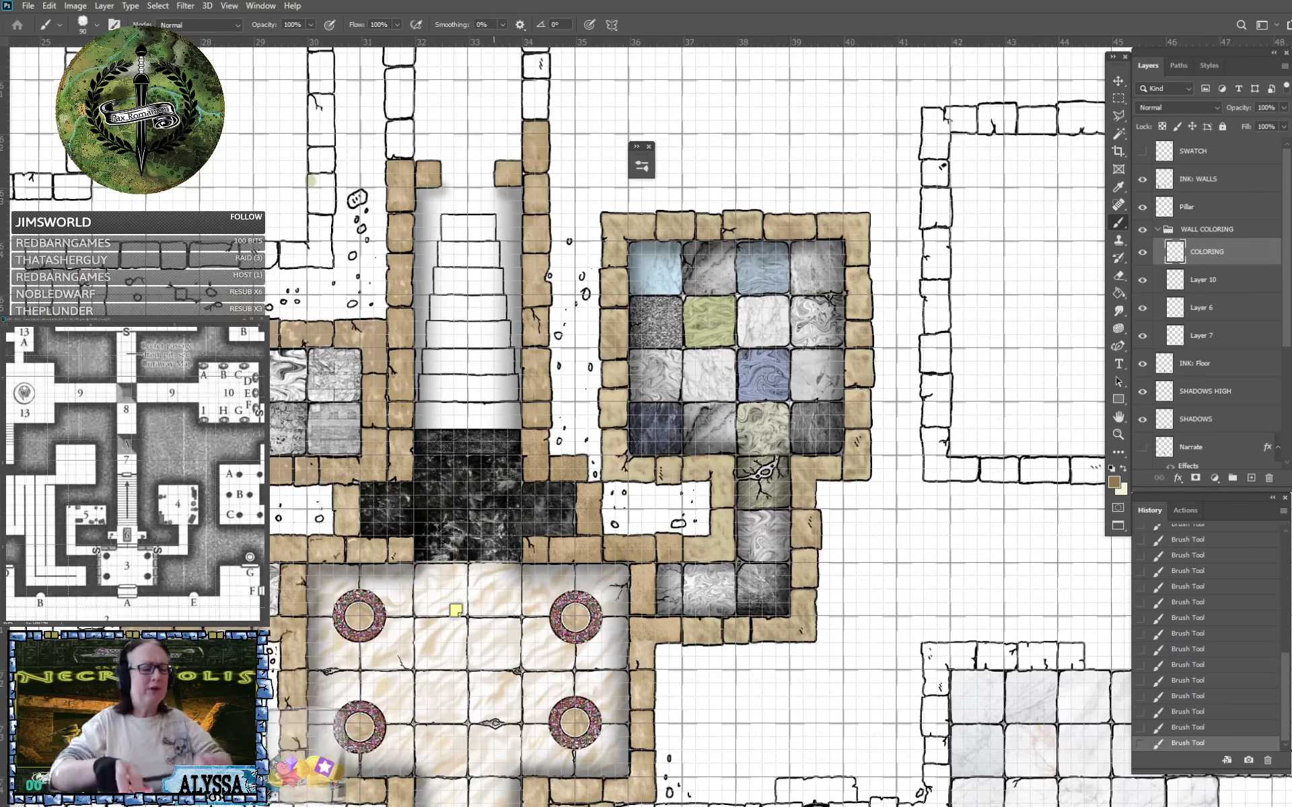
scroll(621, 344, up, 4)
drag(538, 337, 715, 480)
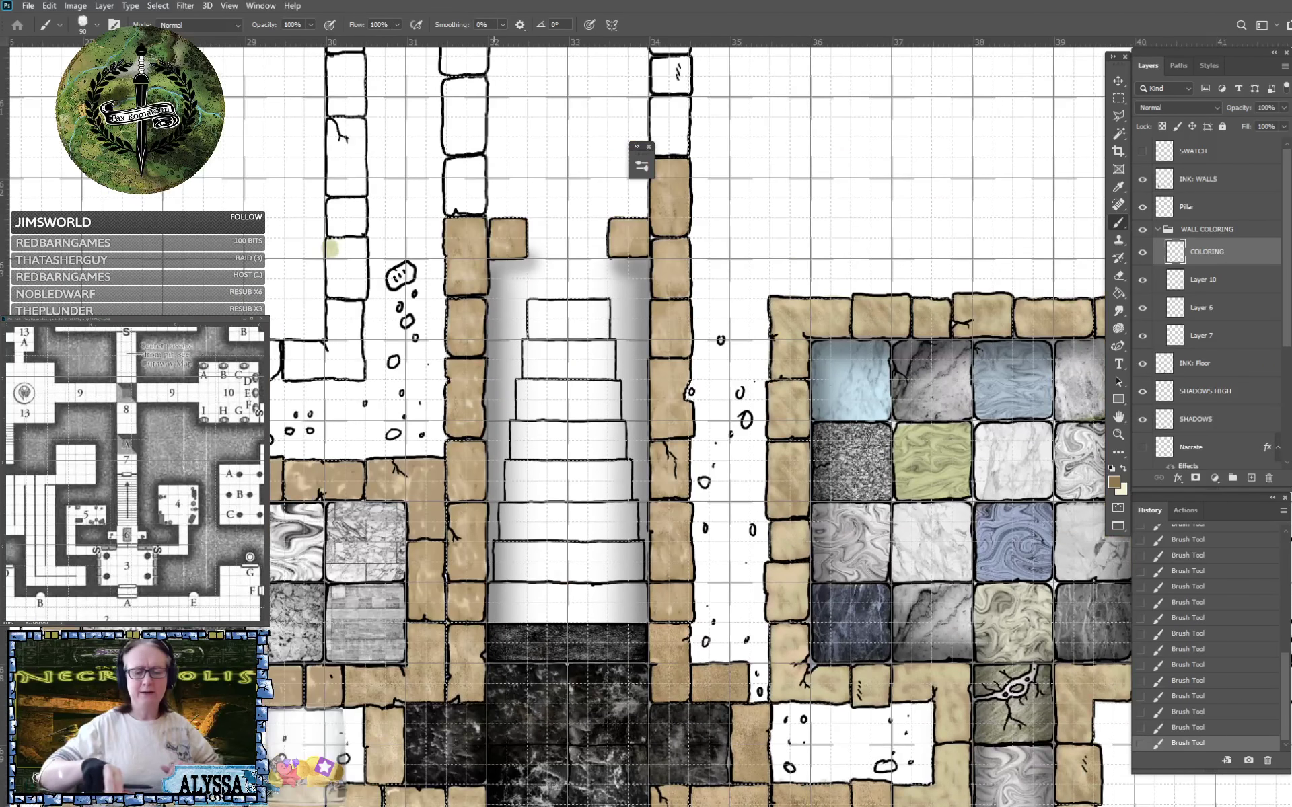
drag(713, 531, 346, 483)
scroll(346, 511, up, 2)
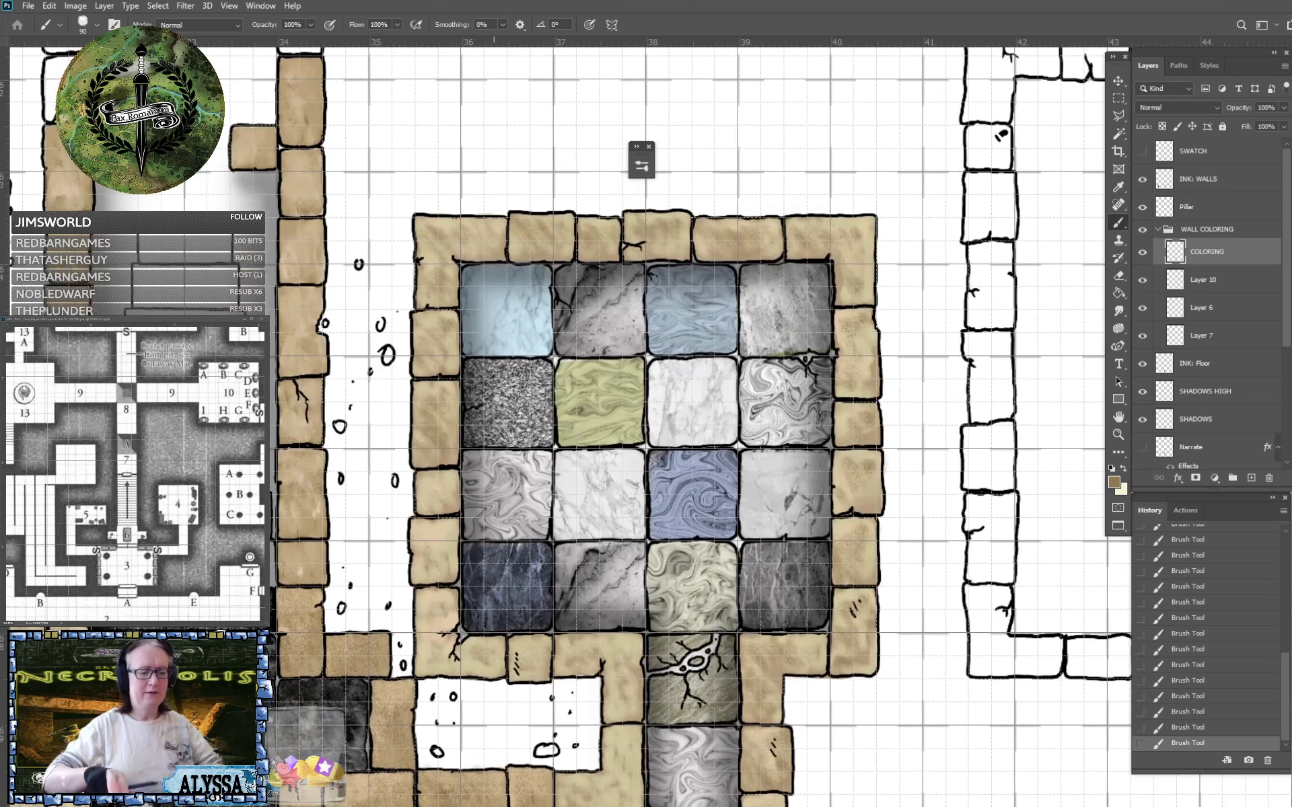
Brush brown shading down the eastern tiled room's left wall and over the wall stones around the adjoining rubble area.
drag(538, 431, 603, 438)
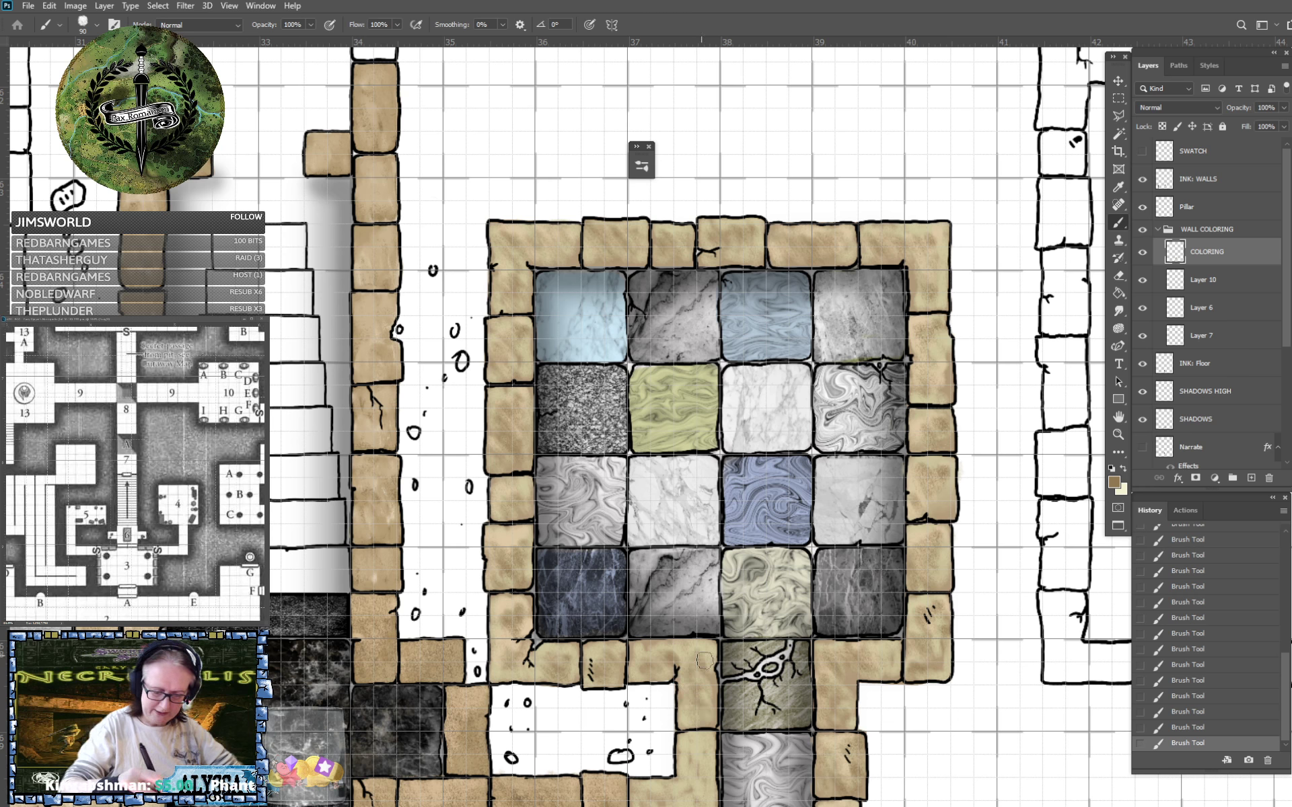
scroll(710, 654, down, 3)
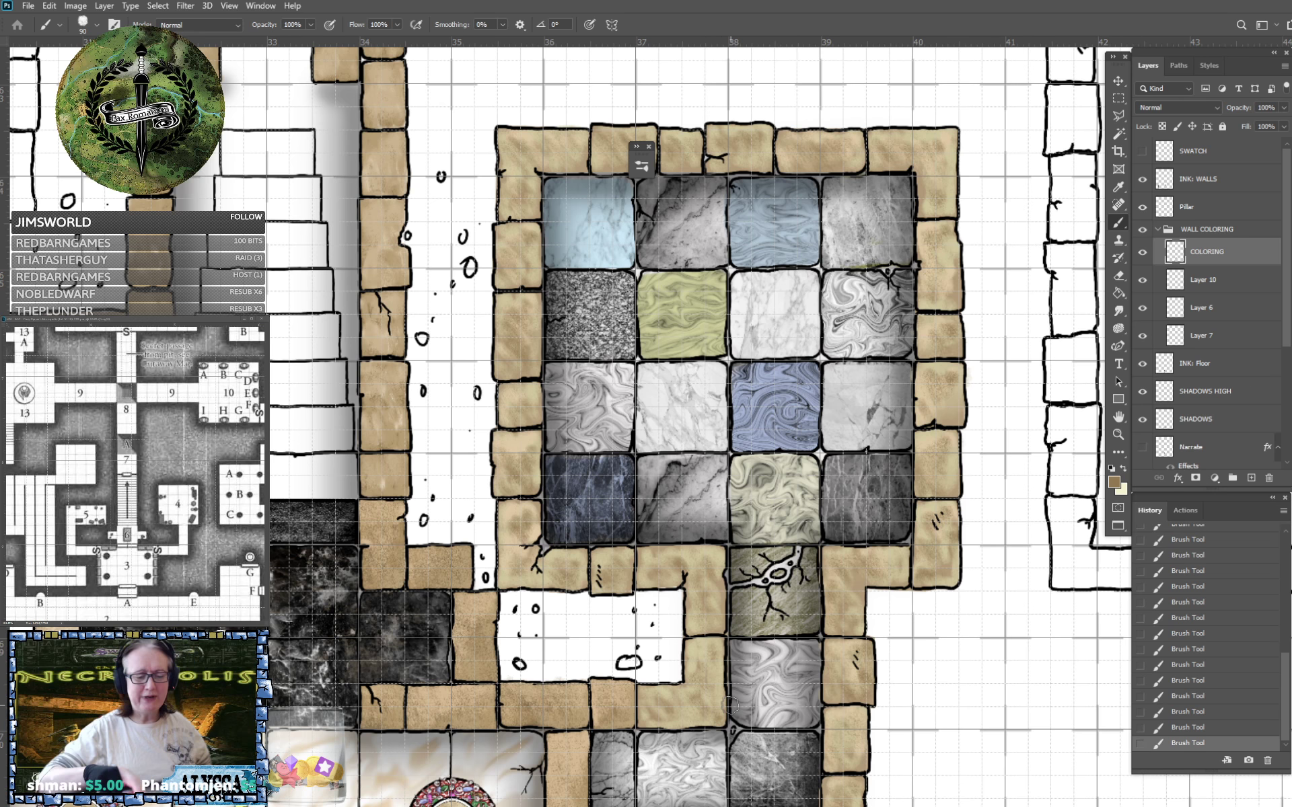
Brush mottled brown shading on the COLORING layer over the western tiled room's outer walls and the inner walls around its rubble area.
drag(729, 705, 996, 806)
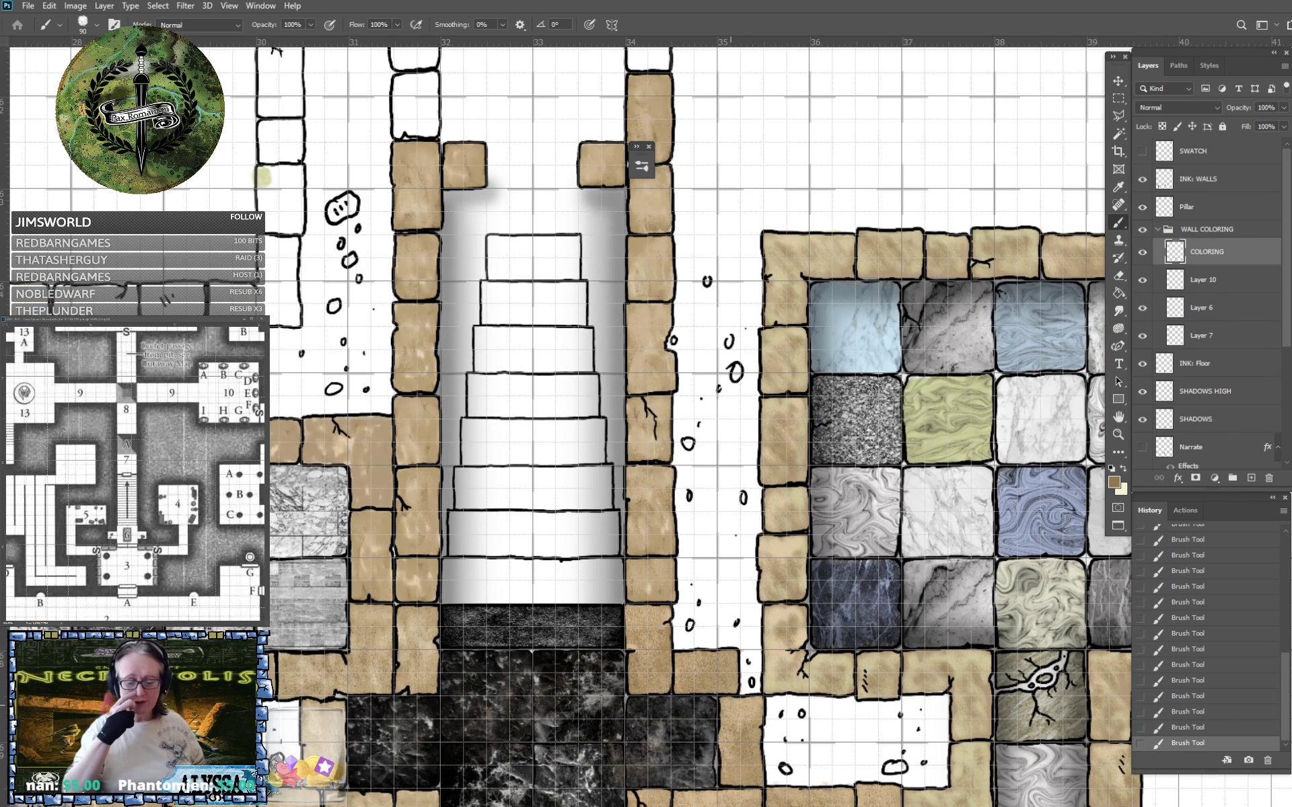
scroll(673, 543, up, 1)
scroll(830, 557, down, 3)
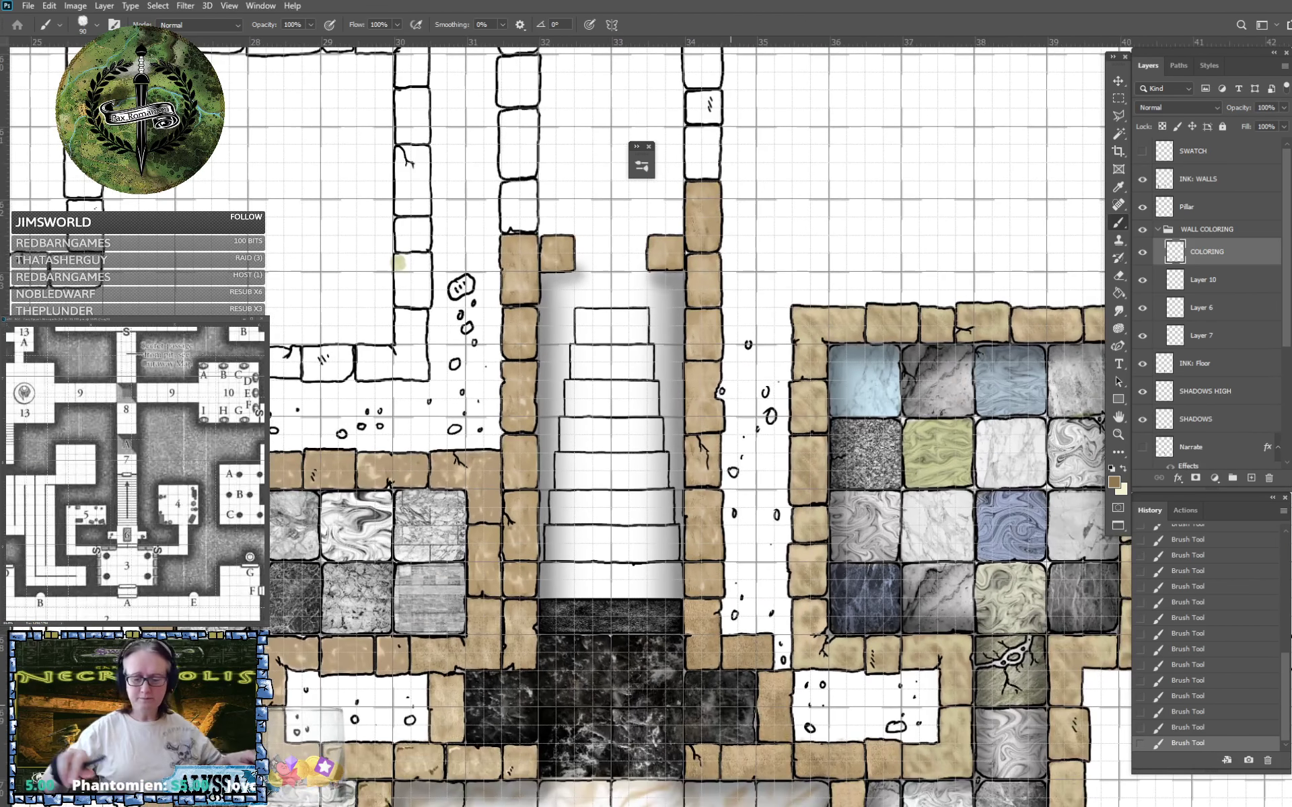
drag(292, 784, 454, 794)
scroll(454, 794, up, 3)
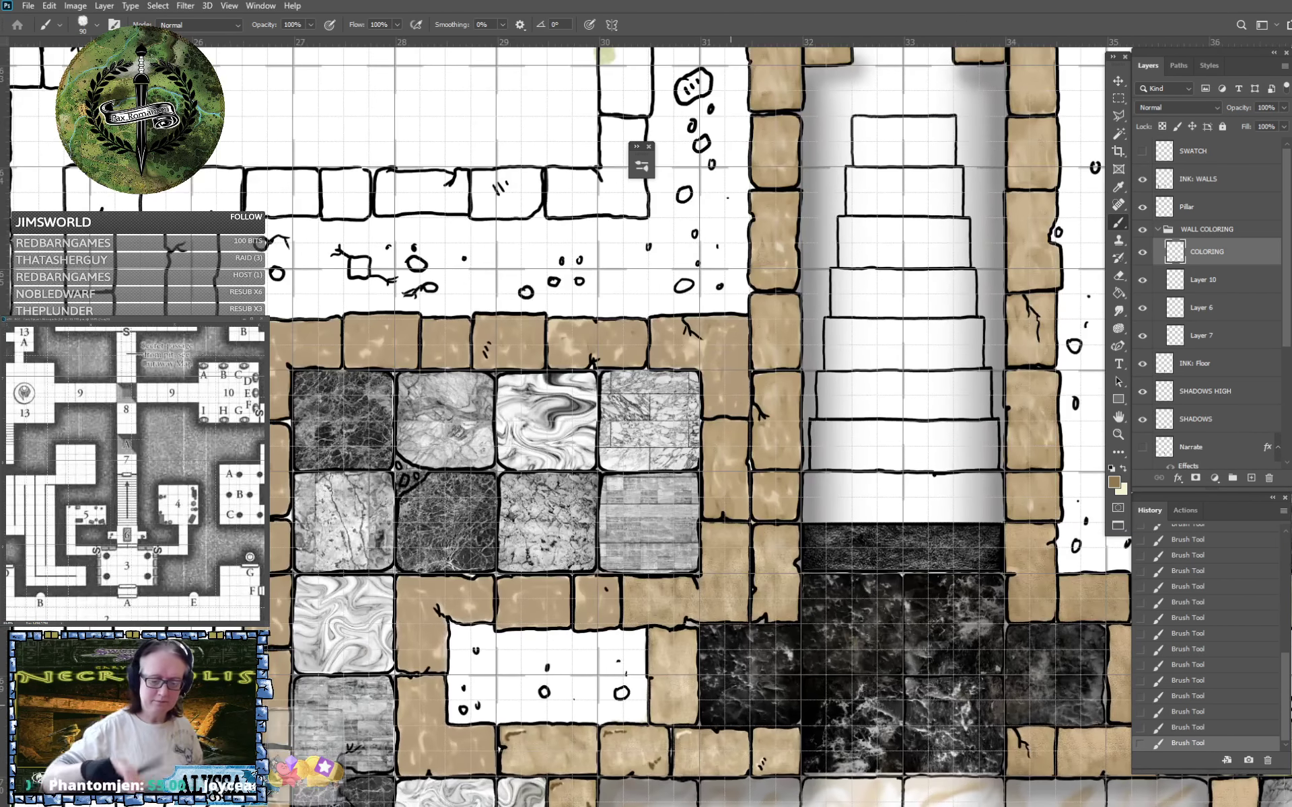
drag(730, 706, 753, 587)
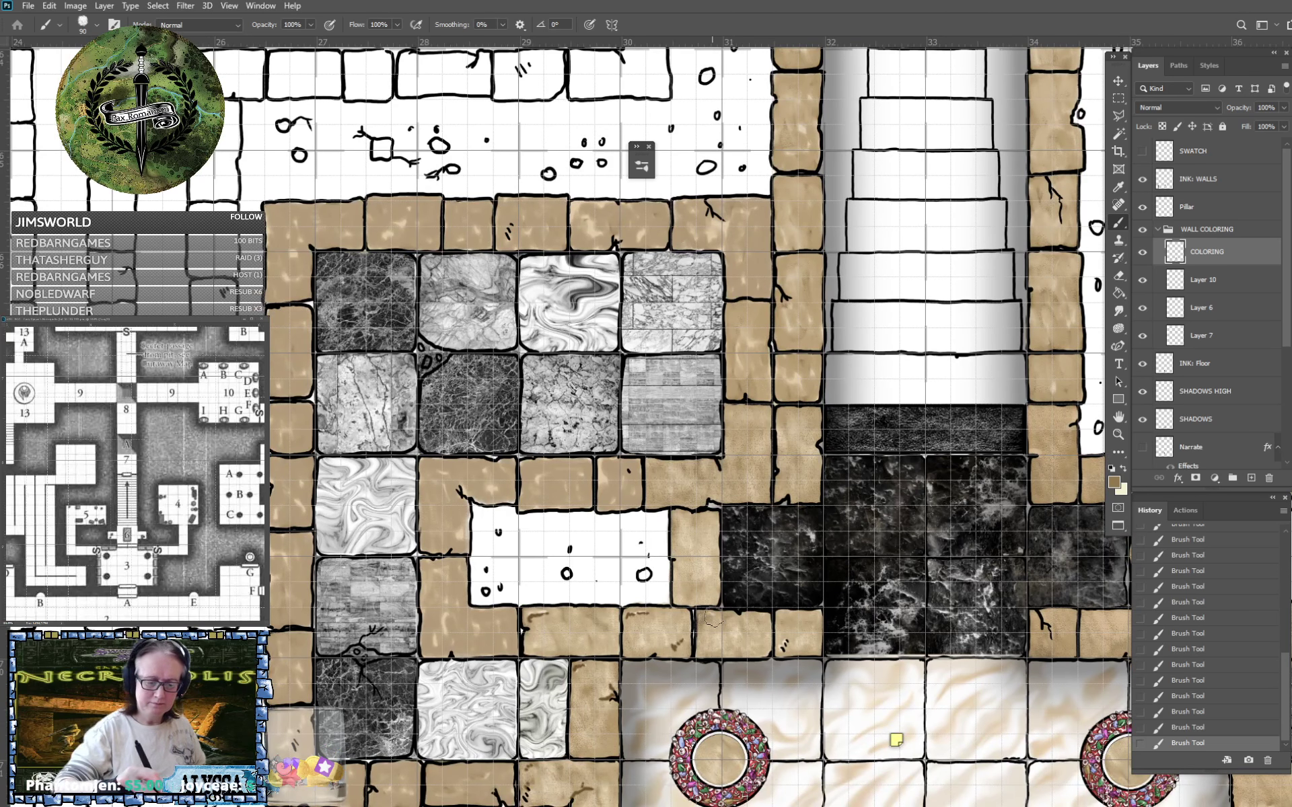
scroll(779, 647, left, 2)
scroll(779, 647, down, 1)
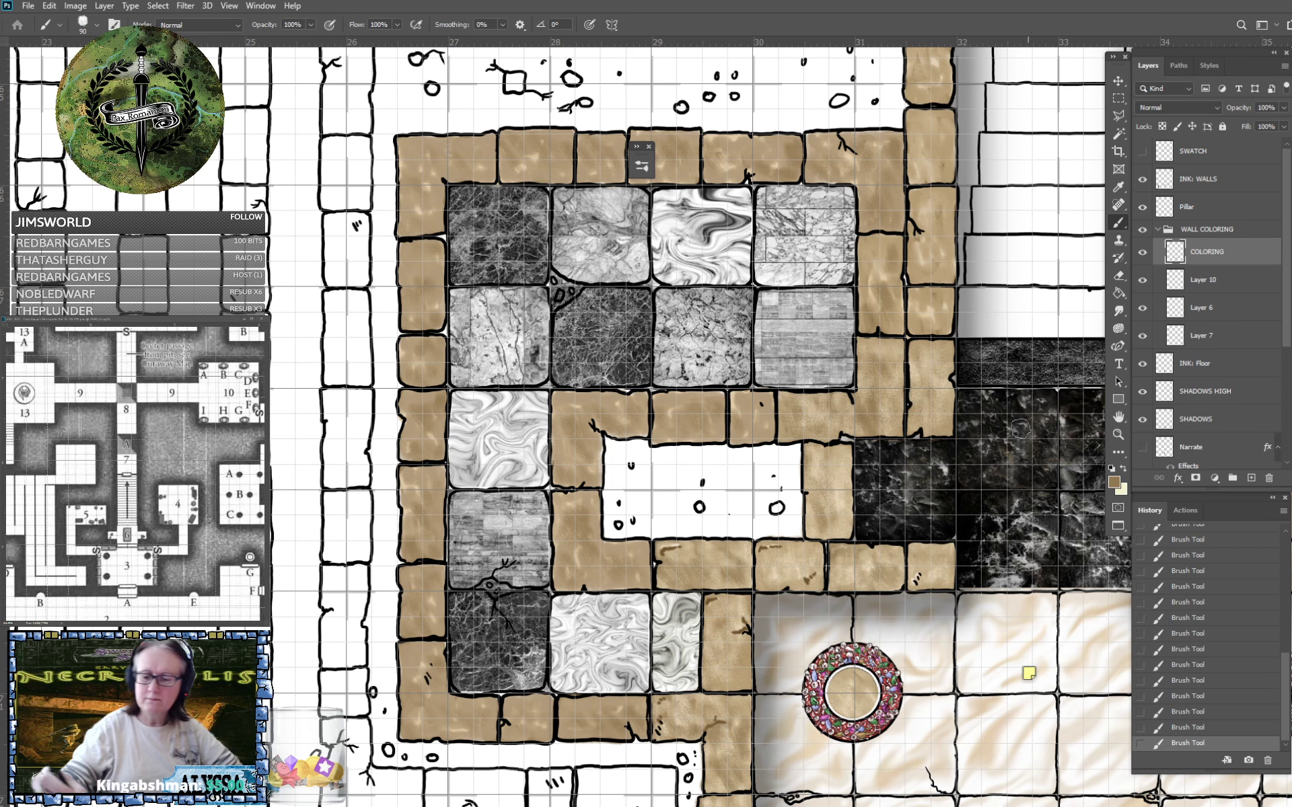
Set the foreground colour to light sand ddccb0 for the western room's wall stones.
click(1114, 482)
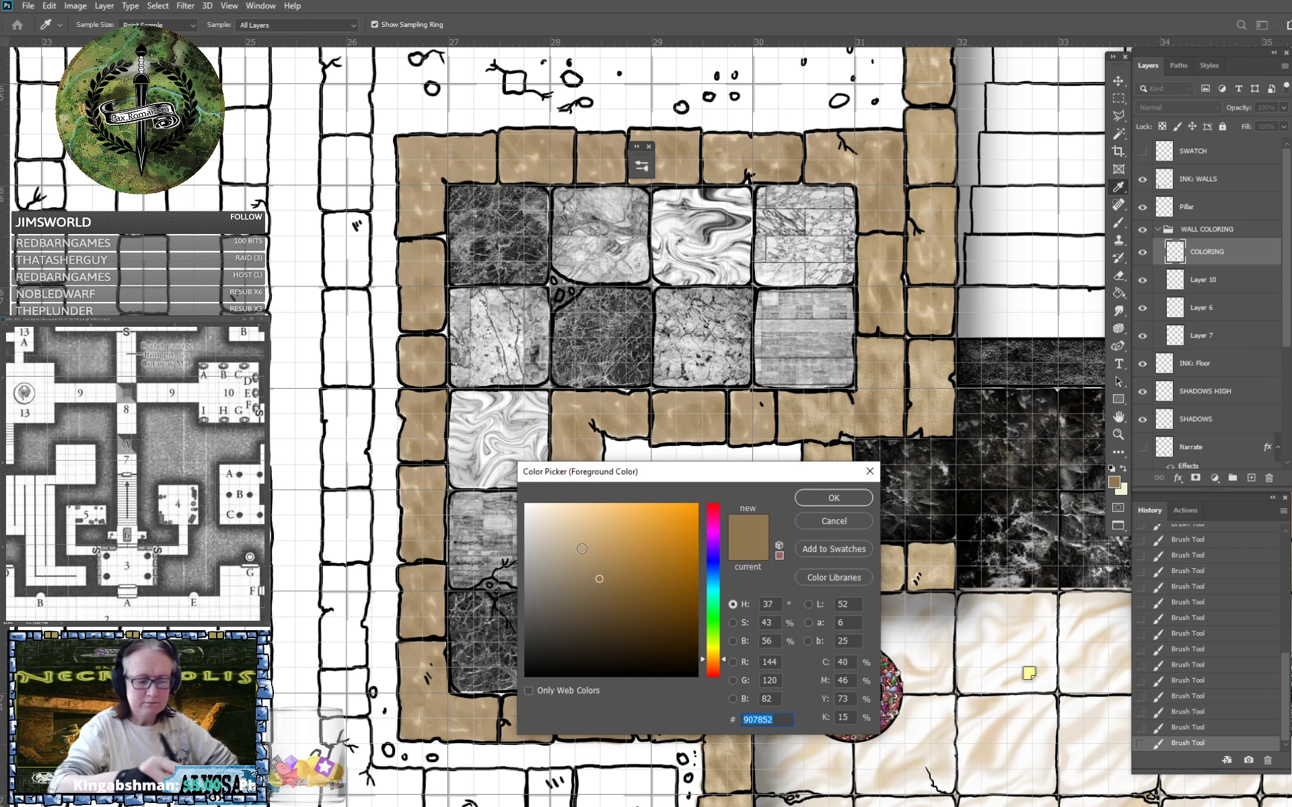
text(ddccb0)
click(832, 501)
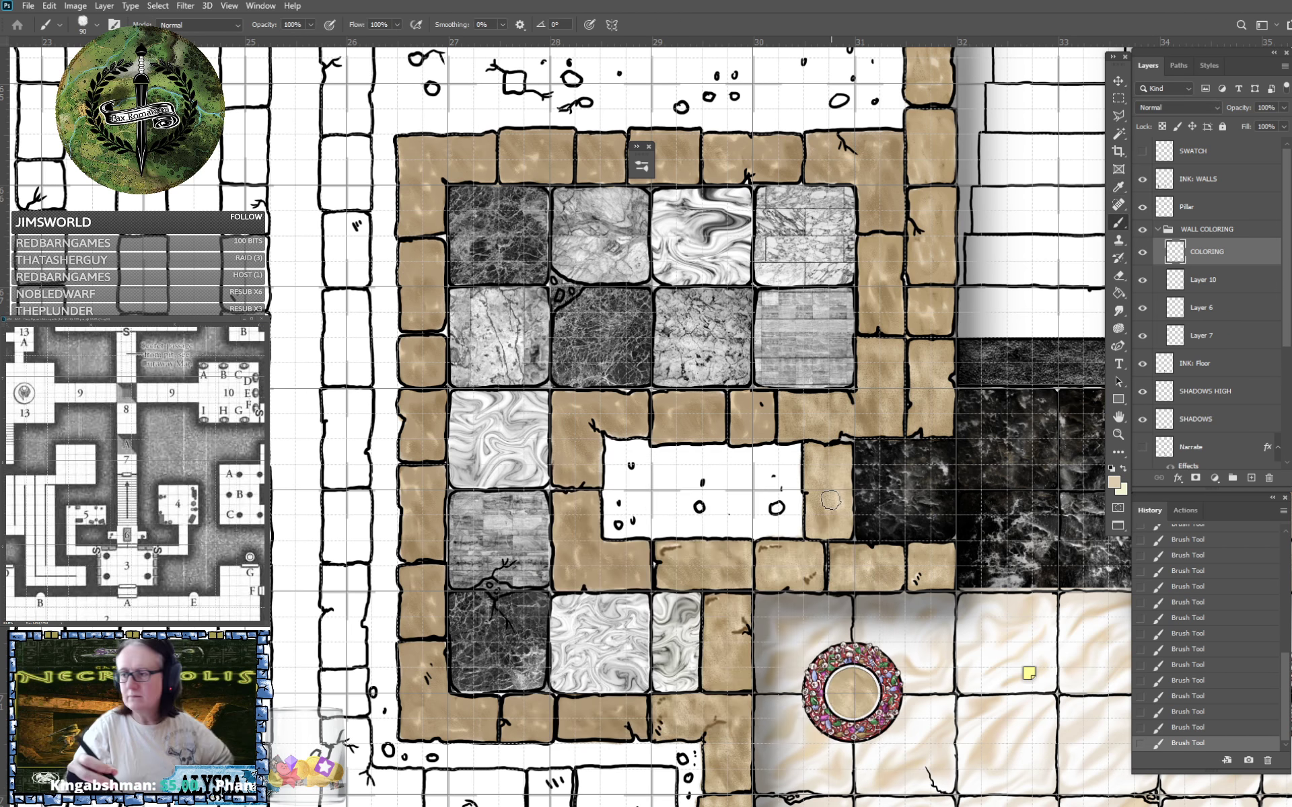
scroll(831, 501, left, 1)
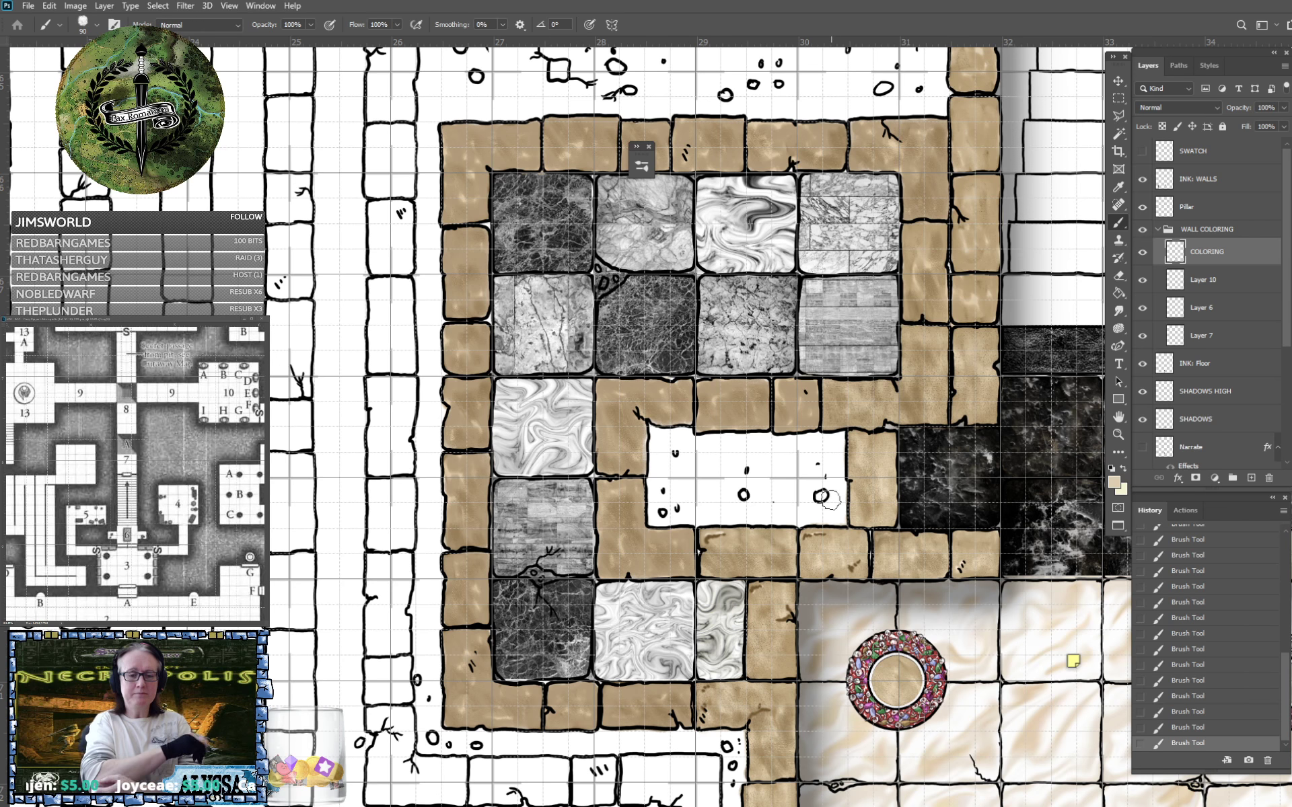
Erase the marble texture from the rubble at the tile corner in the western room on the FLOOR TOP layer.
scroll(831, 500, right, 1)
scroll(831, 500, up, 1)
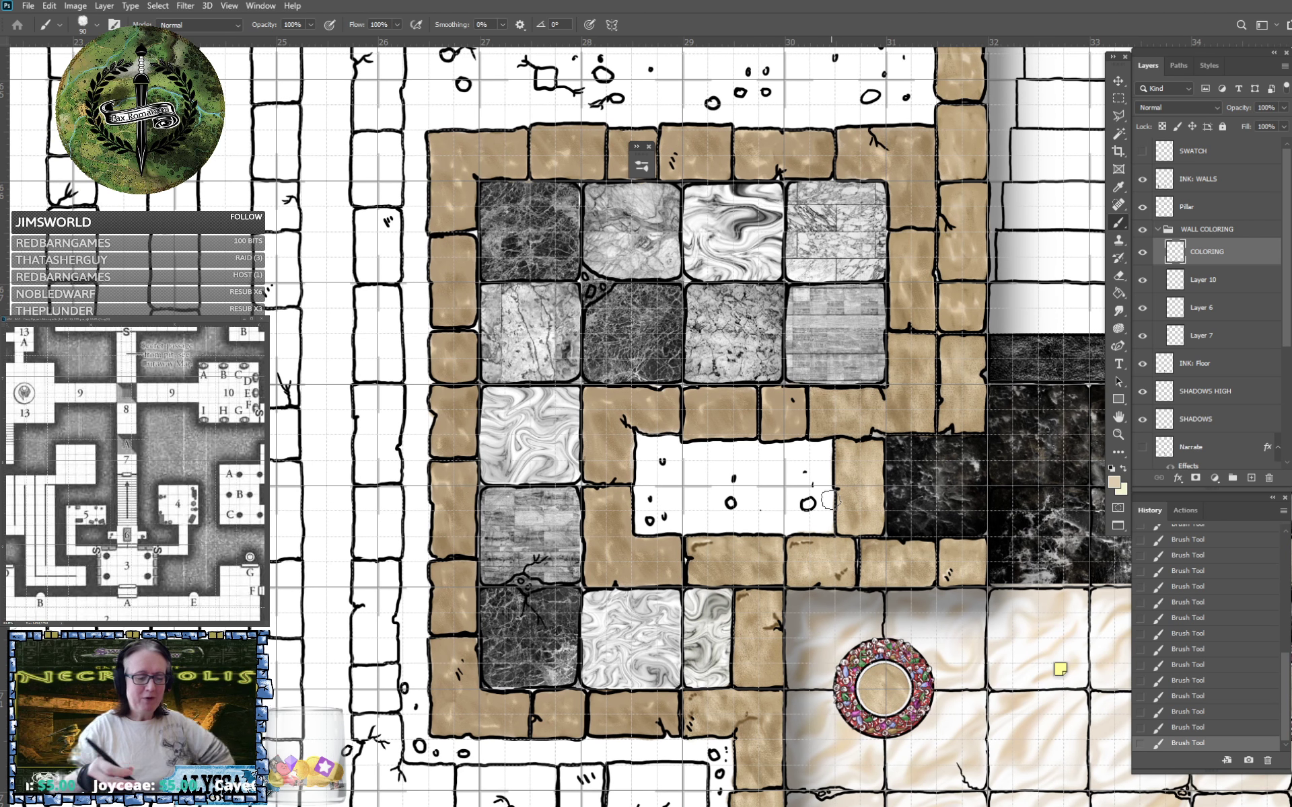
click(580, 382)
click(585, 282)
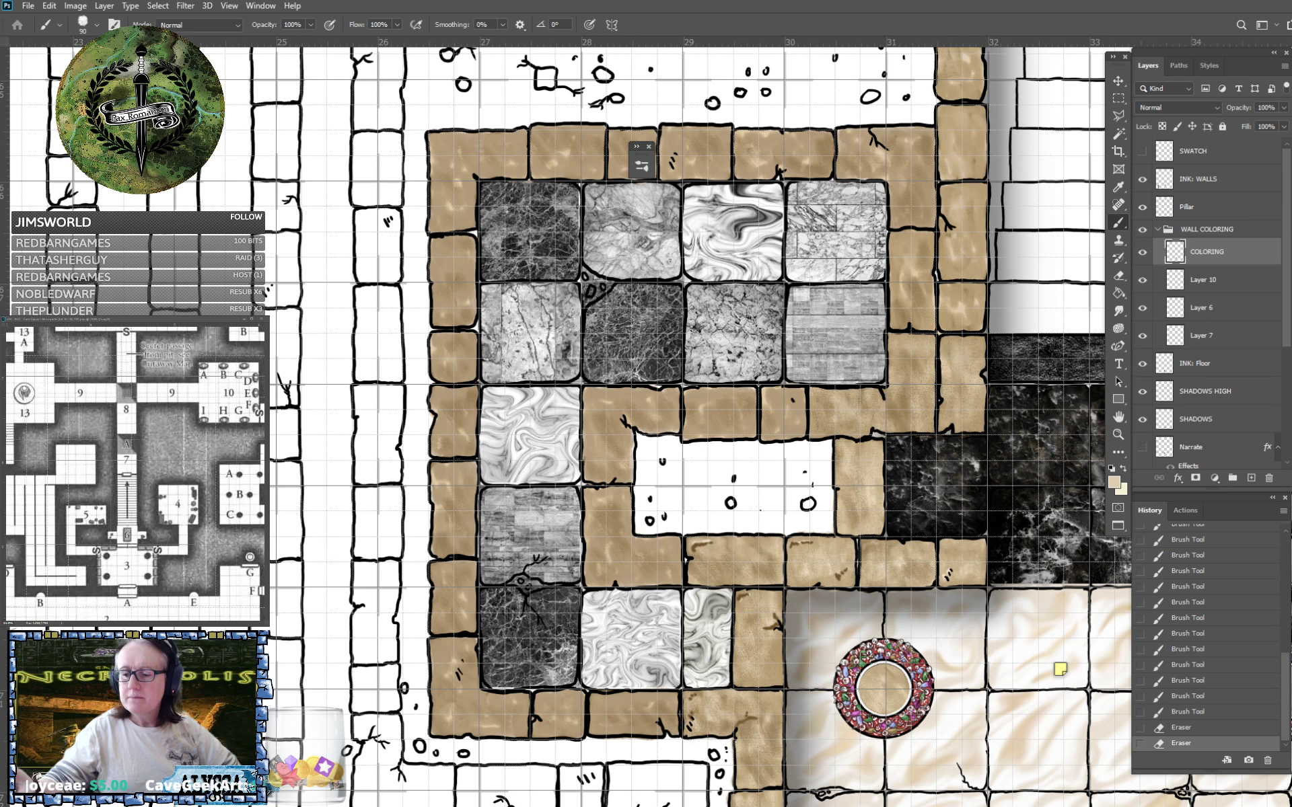
drag(1289, 331, 1289, 400)
click(1232, 391)
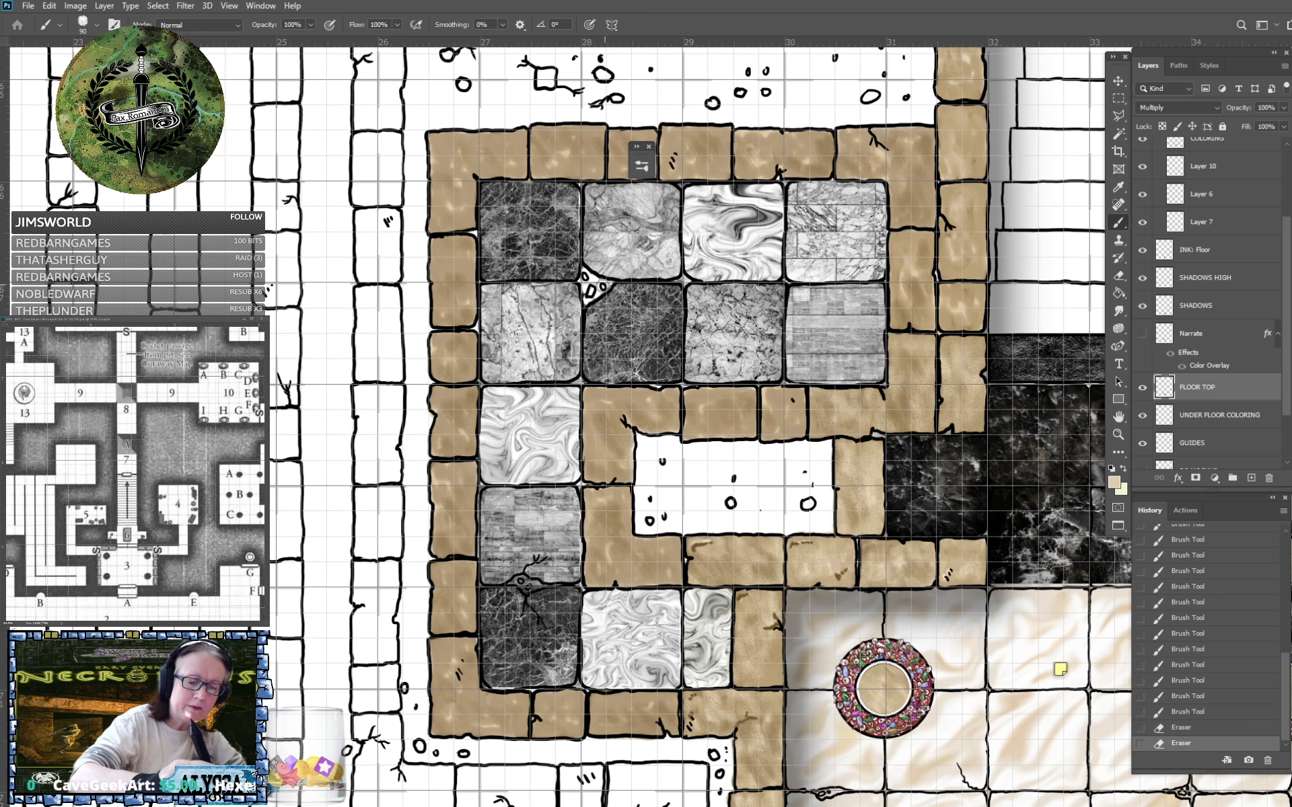
click(598, 289)
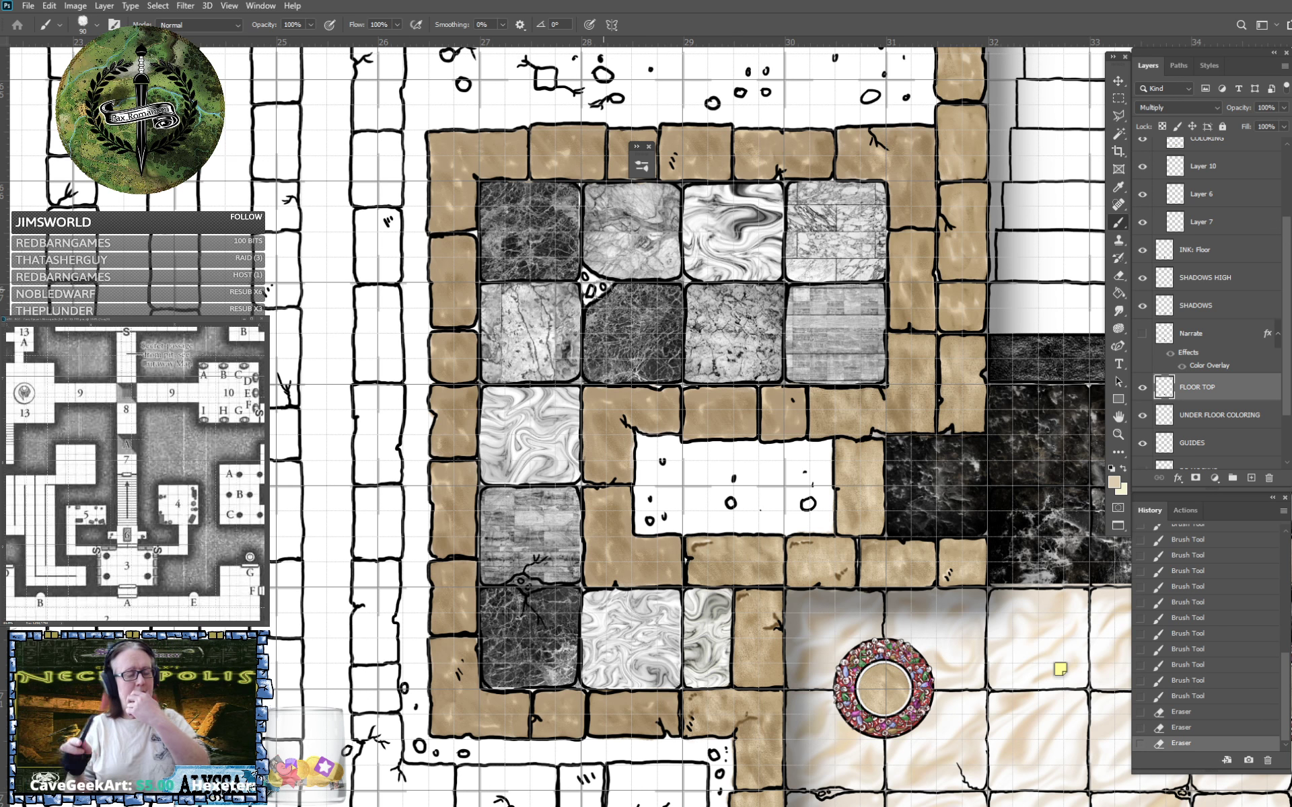
Compare the western room's wall colouring with the walls of the eastern room and the stairway.
scroll(646, 427, down, 5)
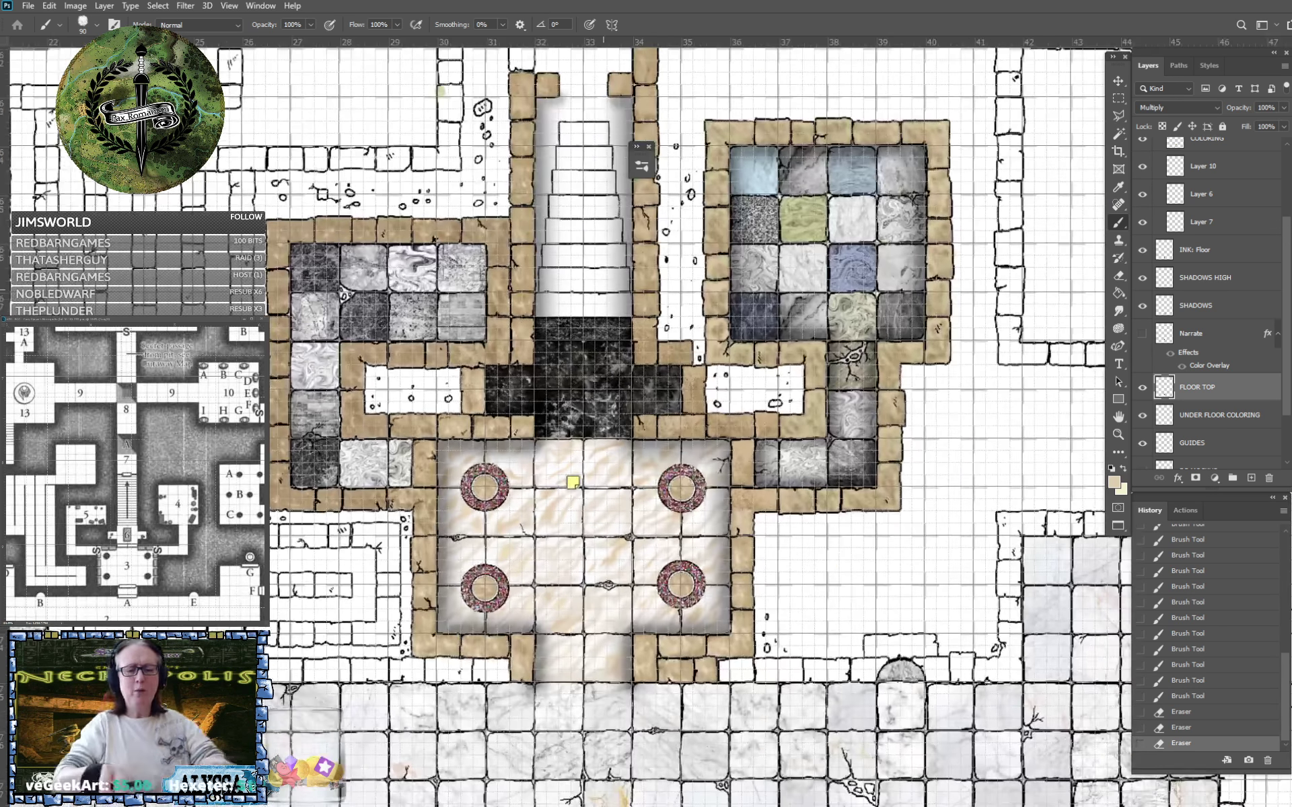
scroll(646, 427, up, 2)
scroll(646, 428, up, 1)
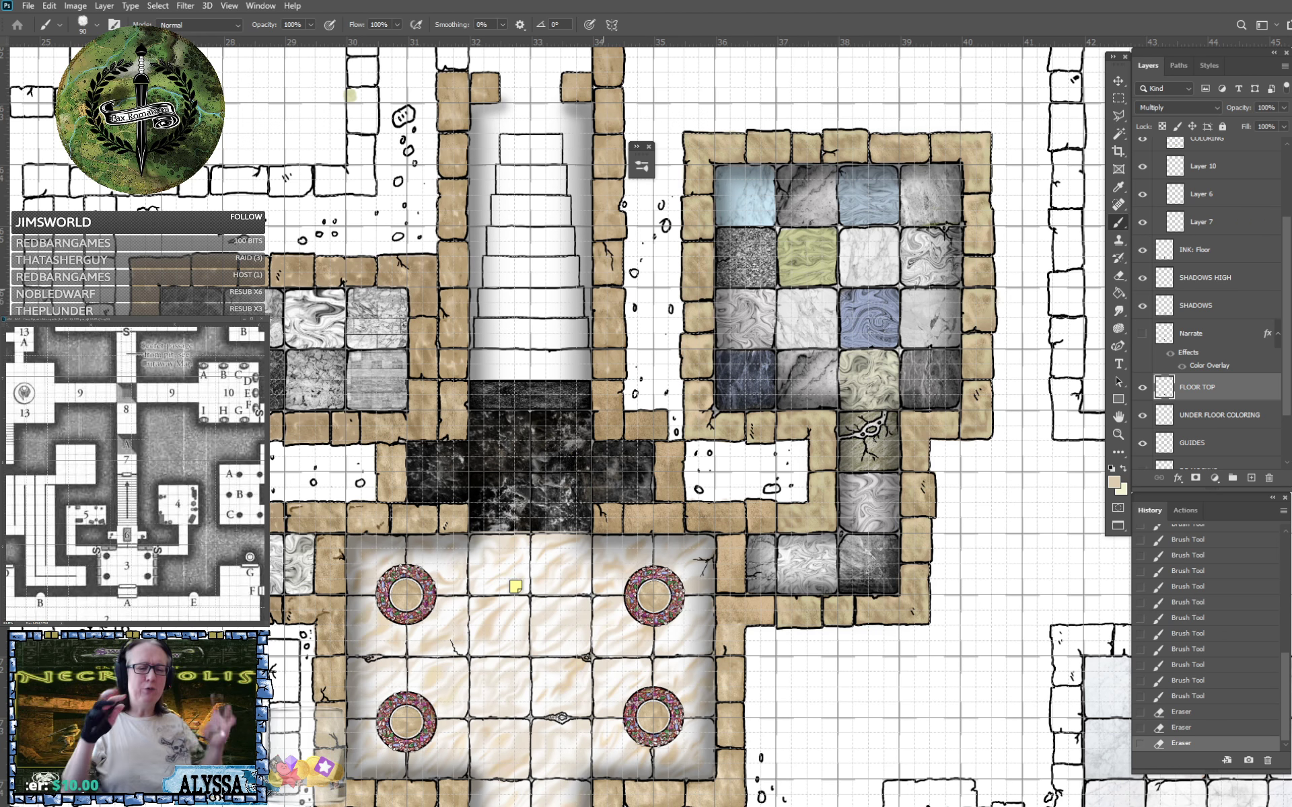
scroll(603, 290, down, 1)
scroll(604, 290, up, 3)
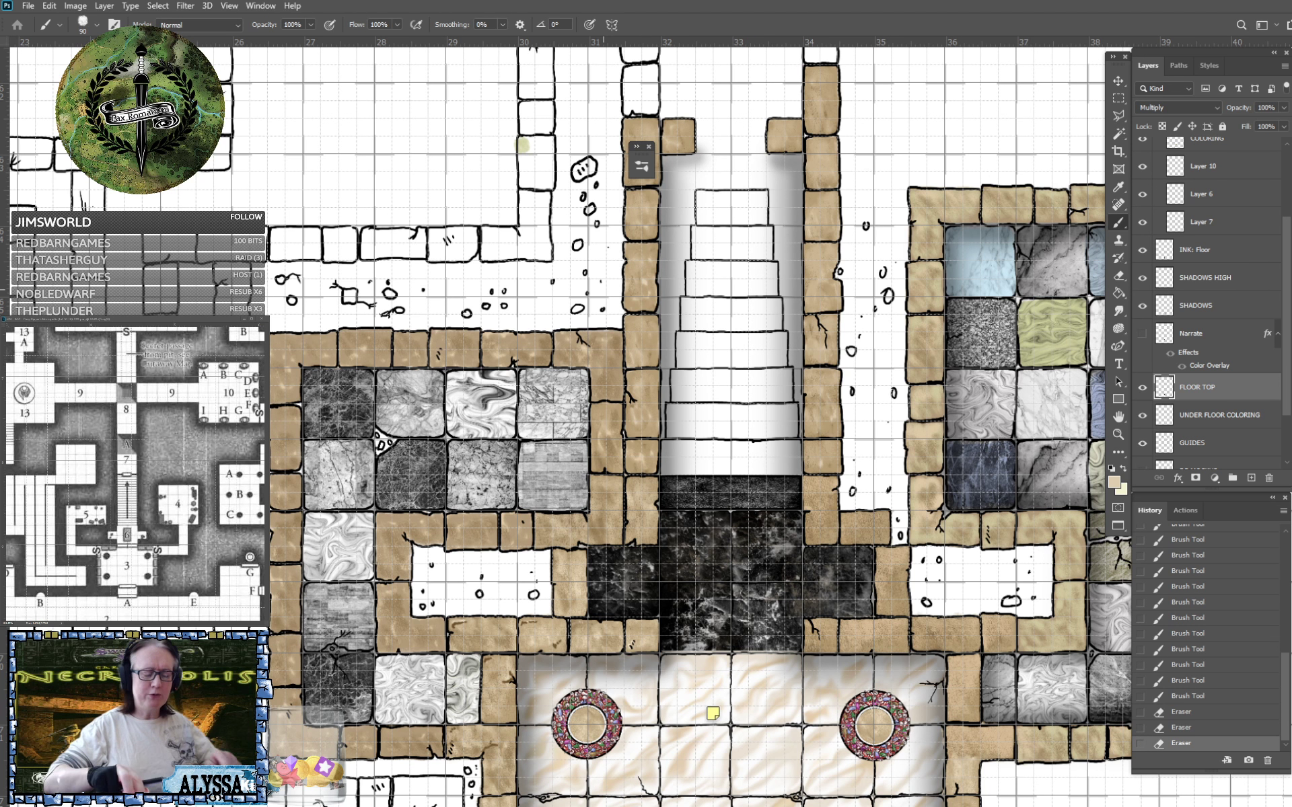
drag(603, 290, 639, 194)
scroll(299, 586, up, 2)
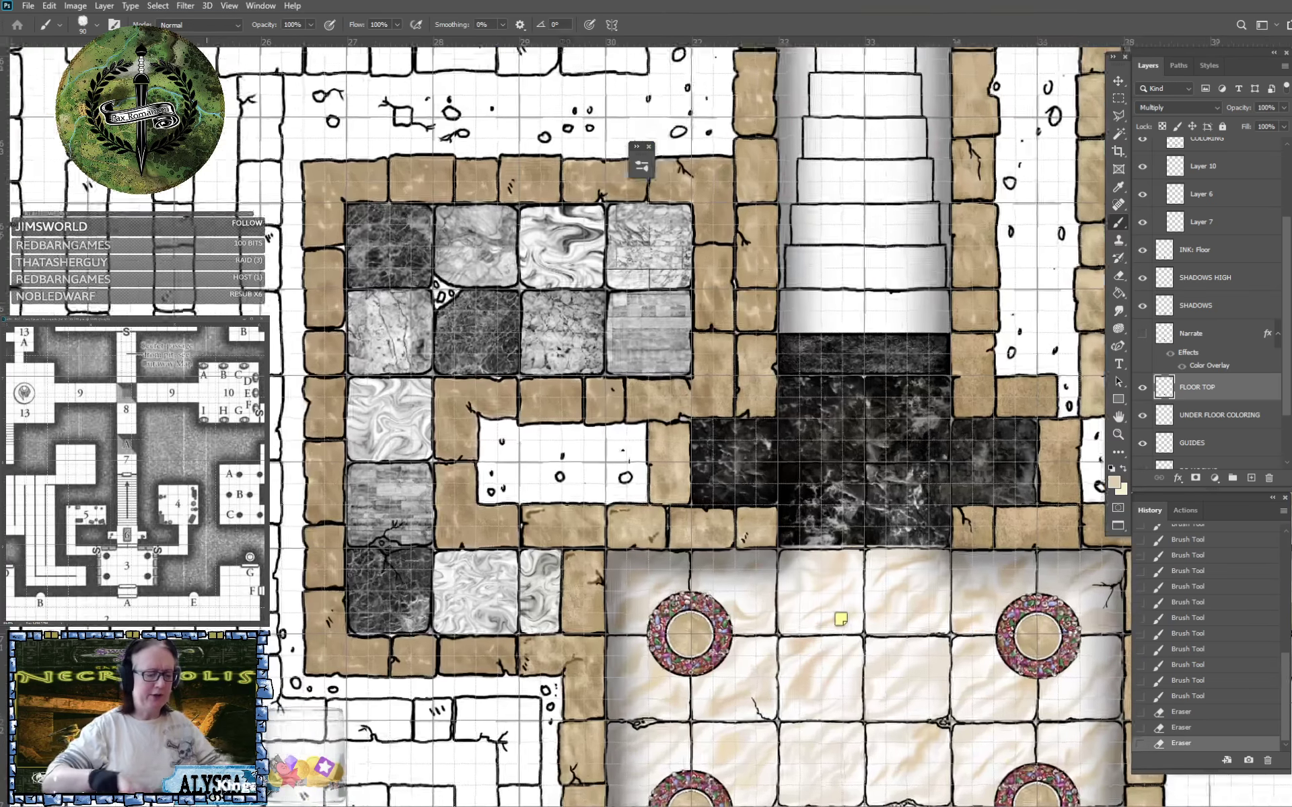
scroll(254, 667, up, 1)
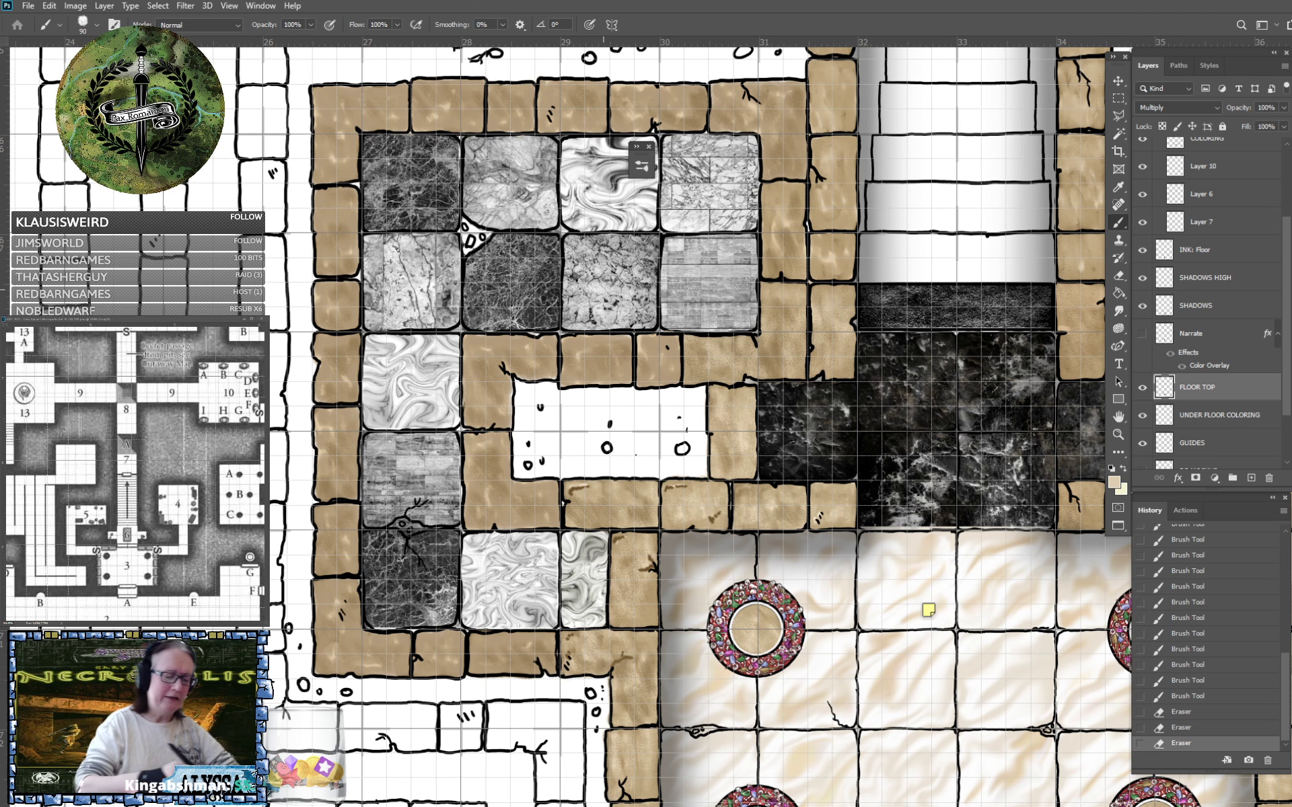
Undo the stray brush strokes made on the FLOOR TOP layer and make COLORING the active layer.
mouse_move(324, 648)
mouse_down()
mouse_move(333, 650)
mouse_move(331, 624)
mouse_move(351, 643)
mouse_up()
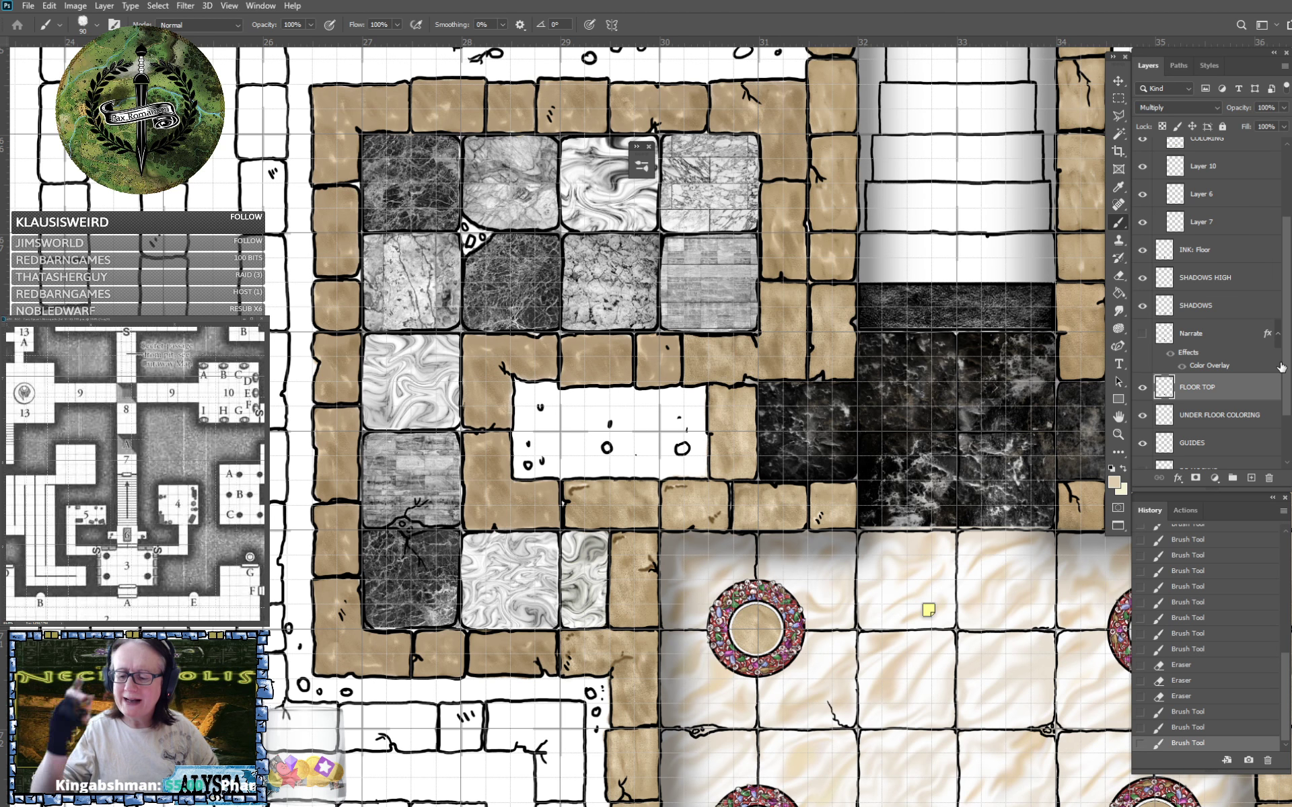
click(1198, 699)
drag(1290, 360, 1289, 272)
click(1226, 254)
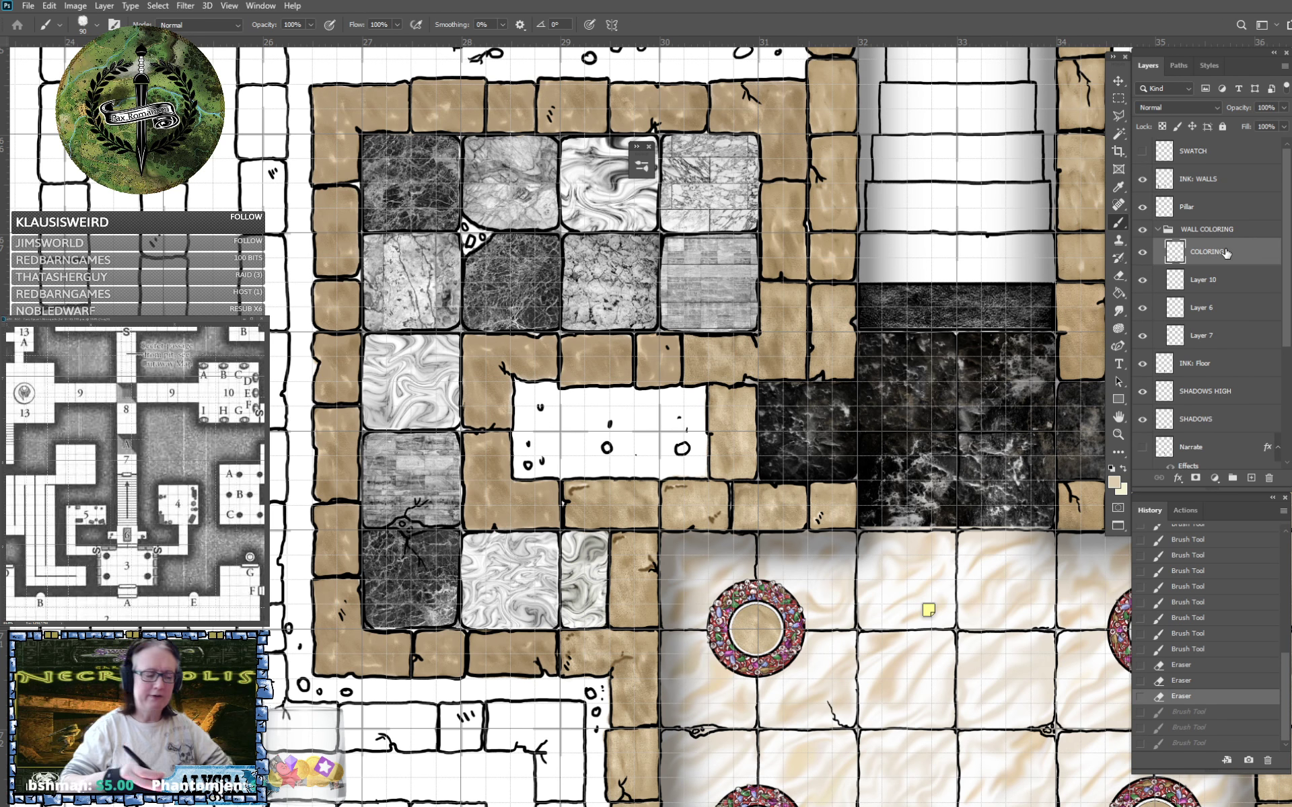
Brush light sand highlights over the western room's southwest corner, its southern wall and the inner wall west of the rubble area.
mouse_move(327, 653)
mouse_down()
mouse_move(353, 657)
mouse_move(342, 593)
mouse_up()
mouse_move(423, 655)
mouse_down()
mouse_move(484, 663)
mouse_move(489, 639)
mouse_move(557, 650)
mouse_up()
drag(469, 524, 521, 498)
mouse_move(475, 458)
mouse_down()
mouse_move(501, 464)
mouse_move(503, 445)
mouse_up()
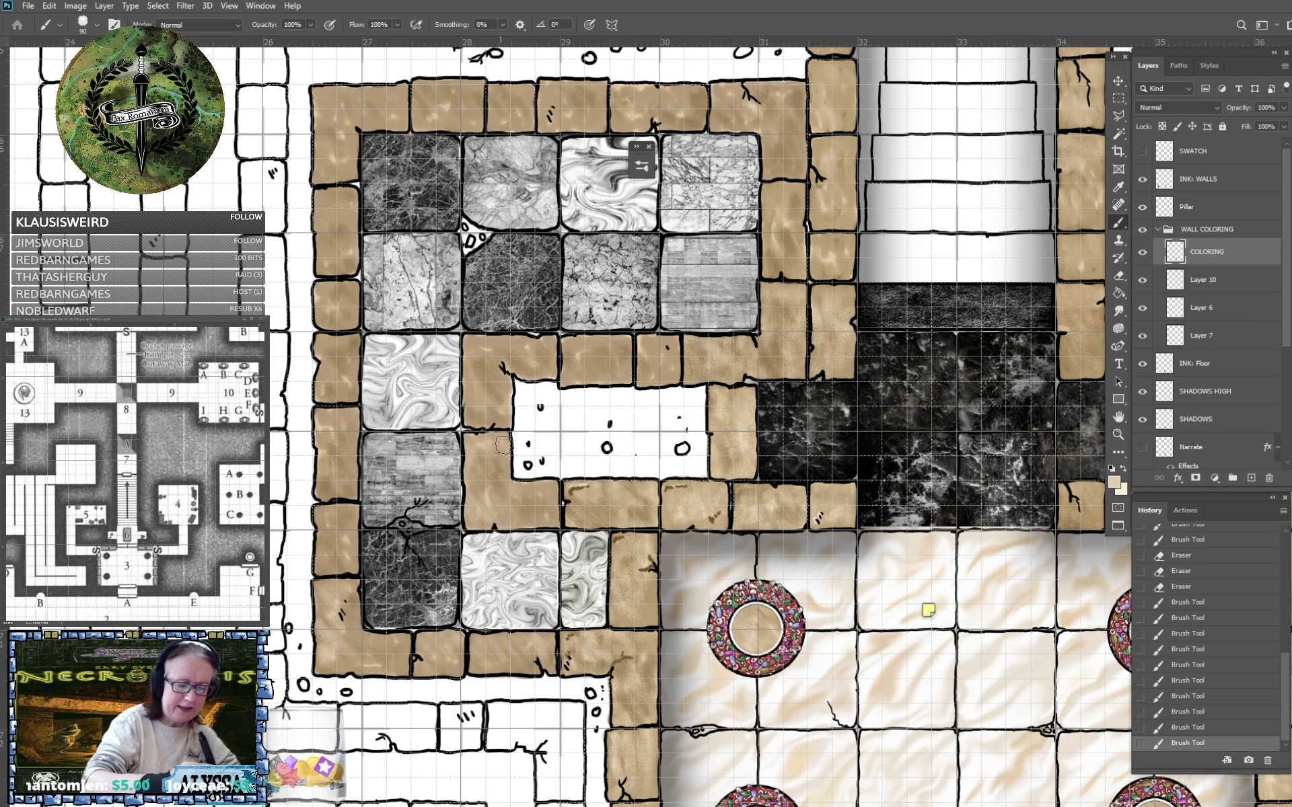
drag(521, 498, 538, 489)
drag(499, 471, 503, 461)
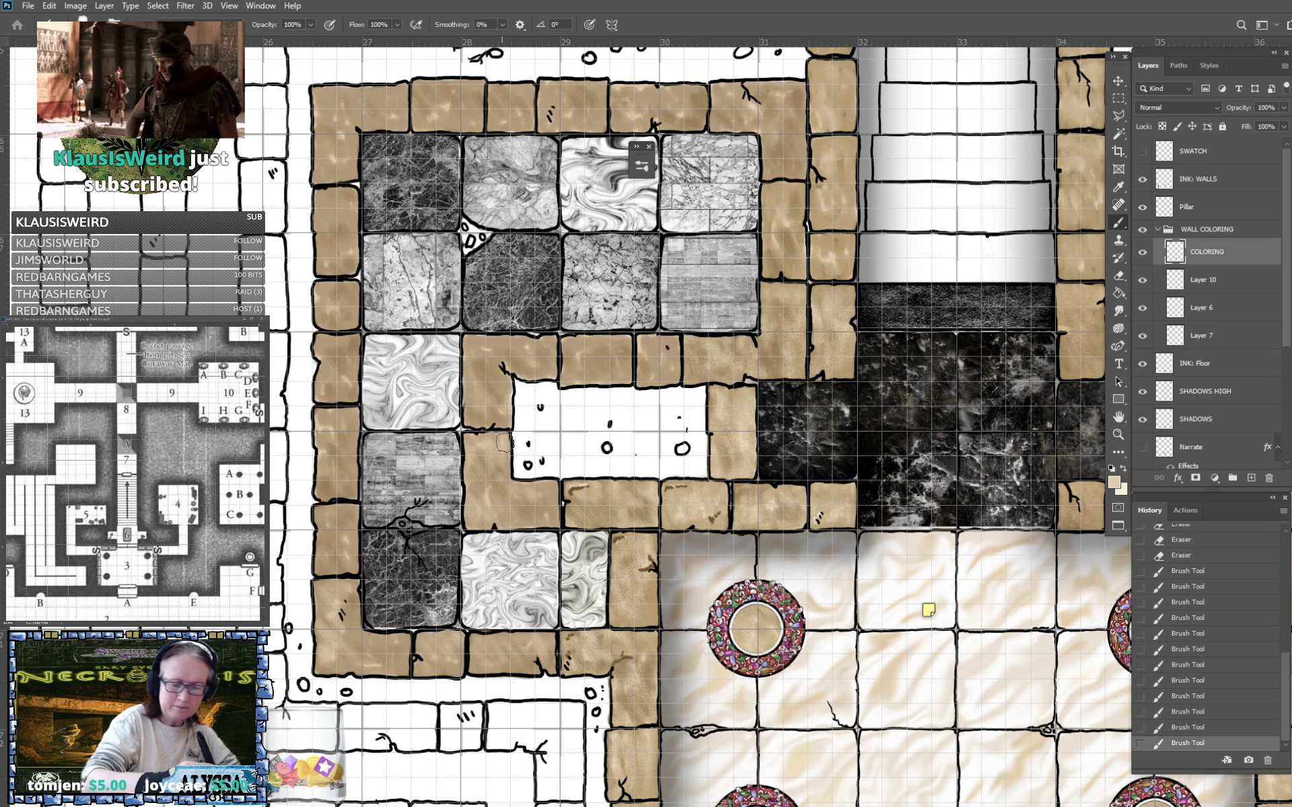
Brush light sand highlights along the inner wall north of the western room's rubble area and up its eastern wall.
scroll(503, 461, up, 3)
scroll(503, 461, left, 1)
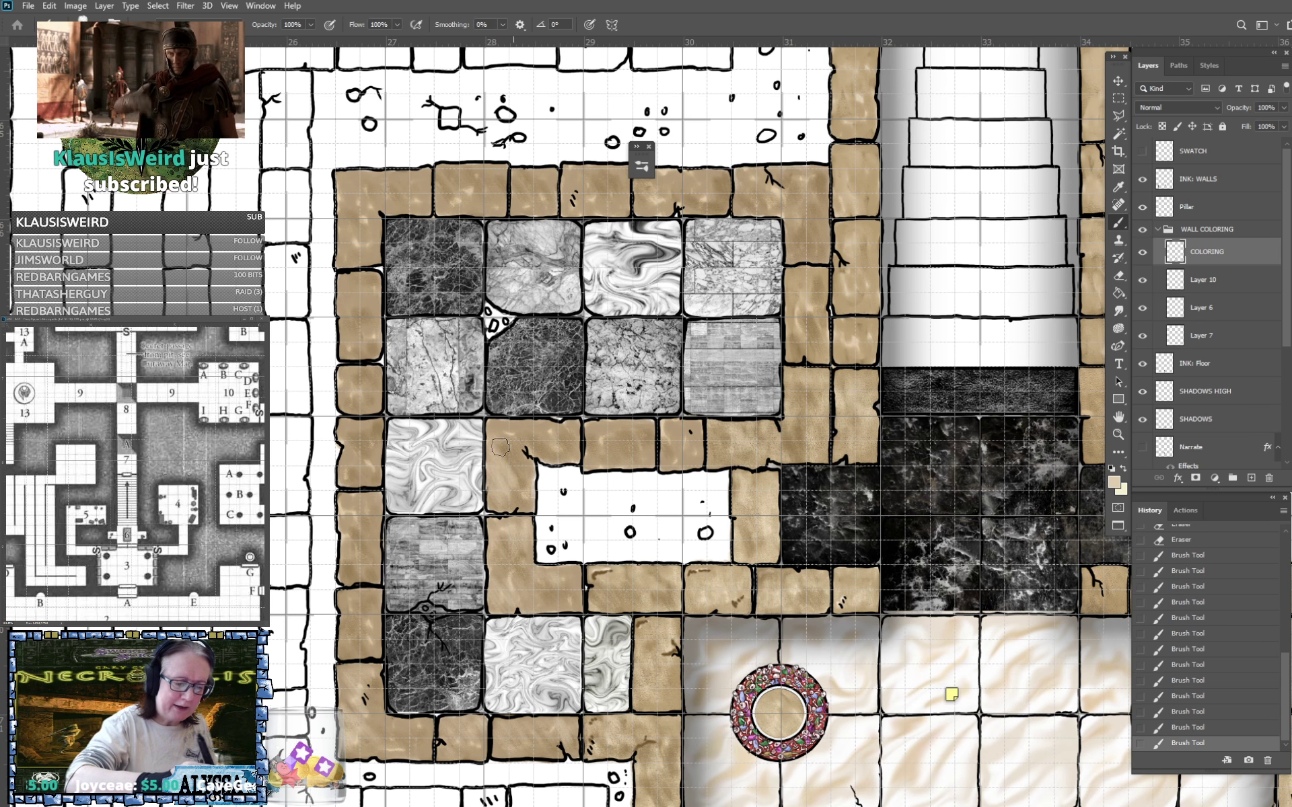
mouse_move(517, 445)
mouse_down()
mouse_move(585, 436)
mouse_move(600, 455)
mouse_move(654, 435)
mouse_move(690, 455)
mouse_move(699, 433)
mouse_move(693, 444)
mouse_up()
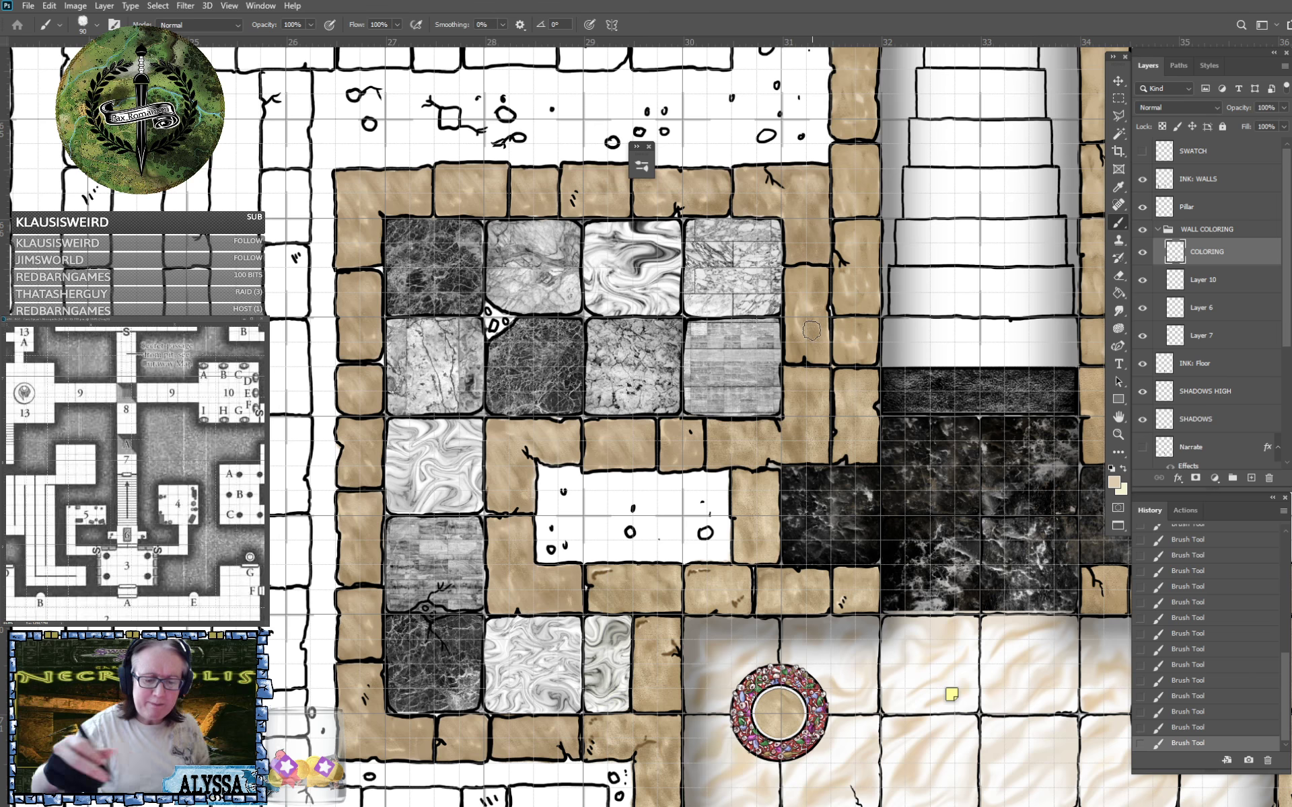
Examine the whole dungeon map, from the coloured rooms to the unfinished outlines in the north.
scroll(811, 331, down, 3)
mouse_move(963, 518)
mouse_down()
mouse_move(822, 429)
mouse_move(832, 331)
mouse_up()
scroll(593, 646, down, 4)
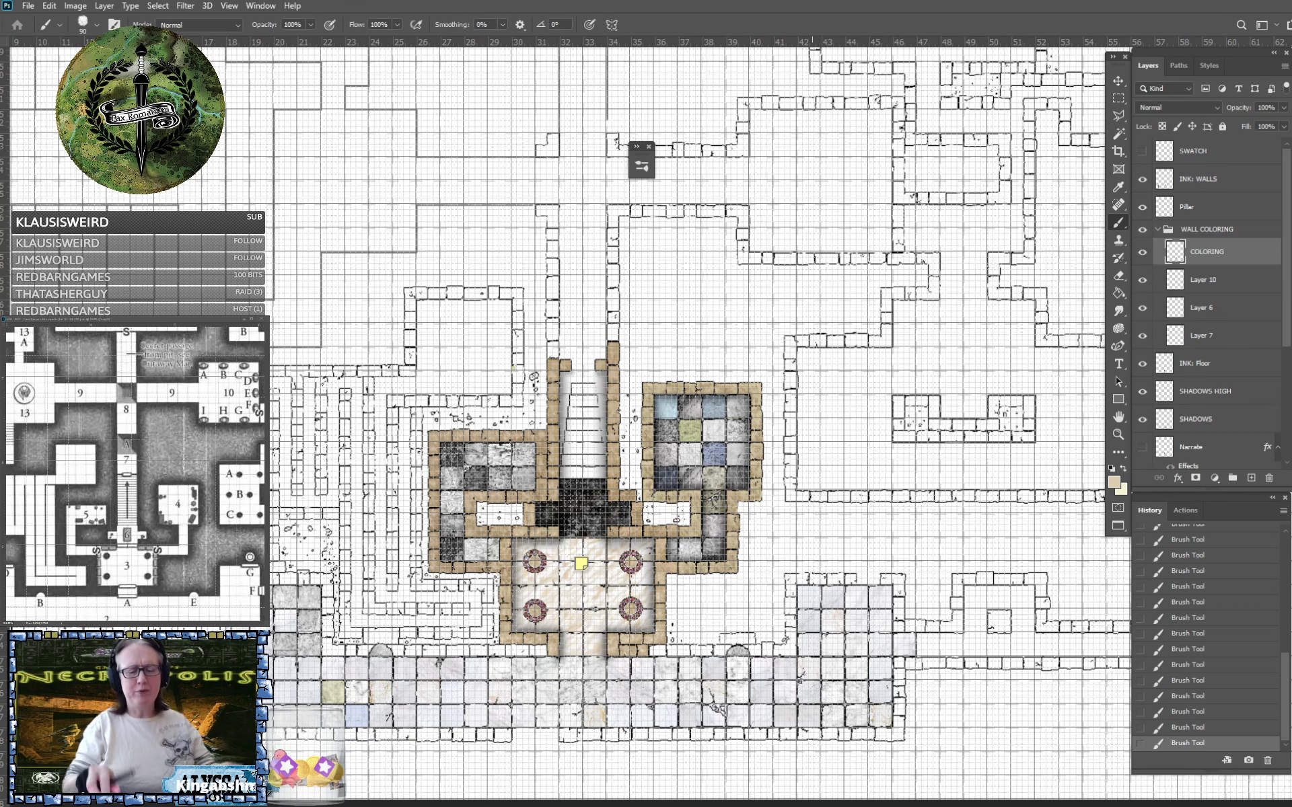
scroll(663, 431, down, 5)
scroll(663, 430, up, 1)
scroll(813, 431, down, 2)
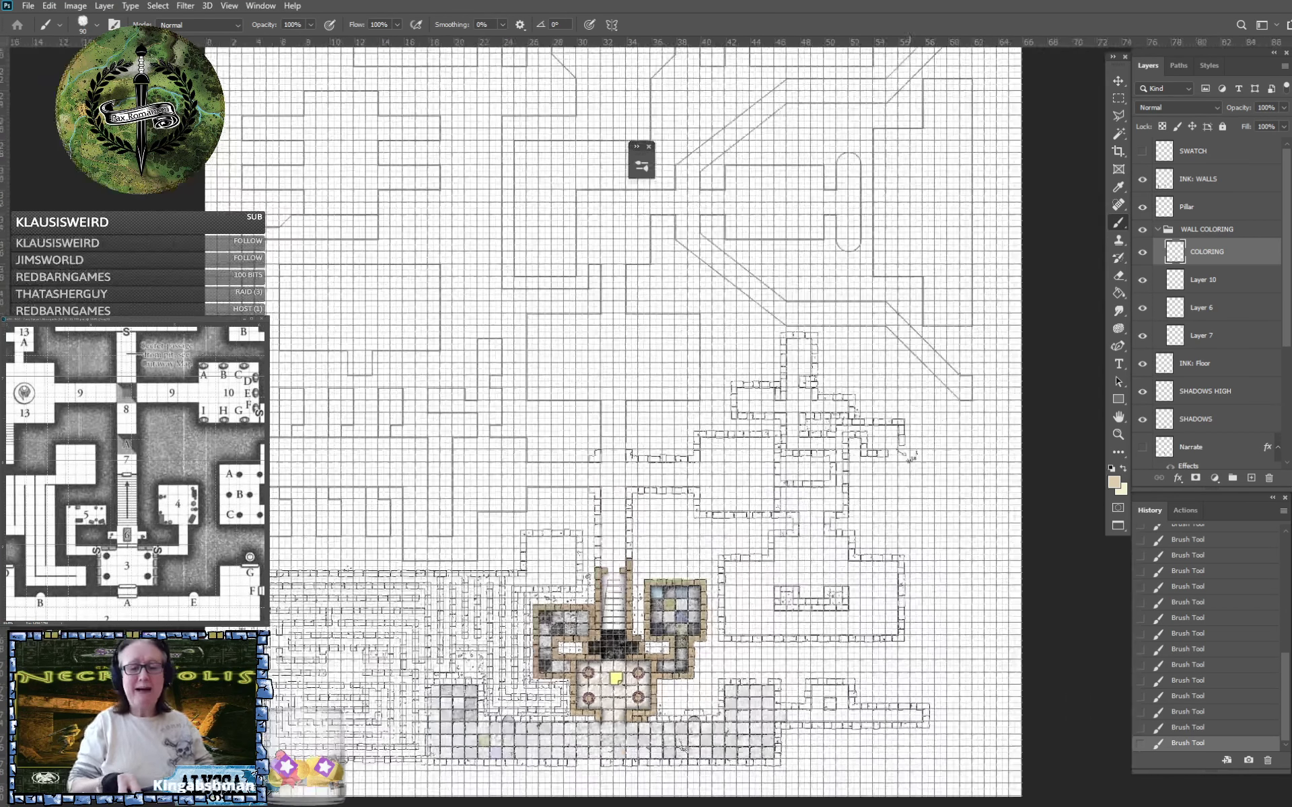
scroll(904, 501, down, 2)
scroll(662, 431, down, 3)
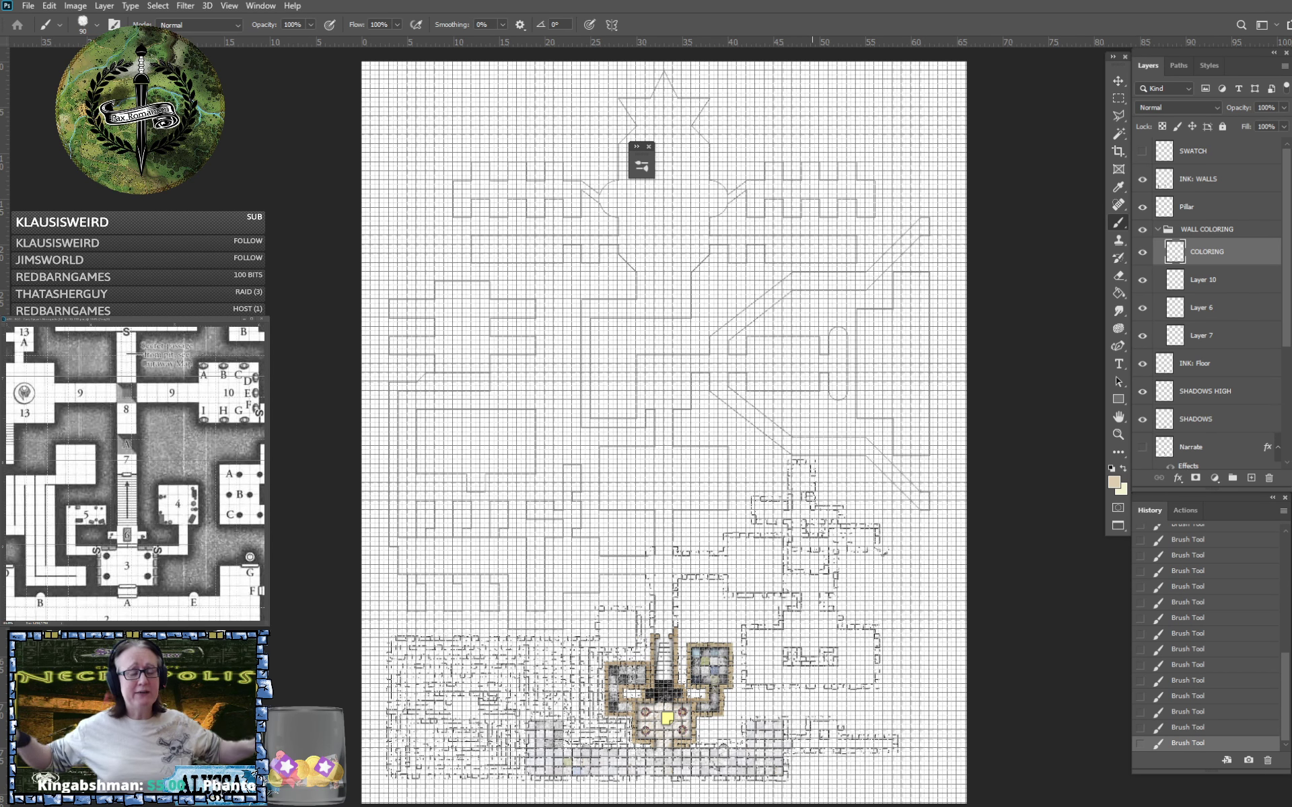
Examine the uncoloured walls of the western corridors and the southern hallway next to the coloured rooms.
scroll(687, 730, up, 5)
scroll(657, 581, up, 3)
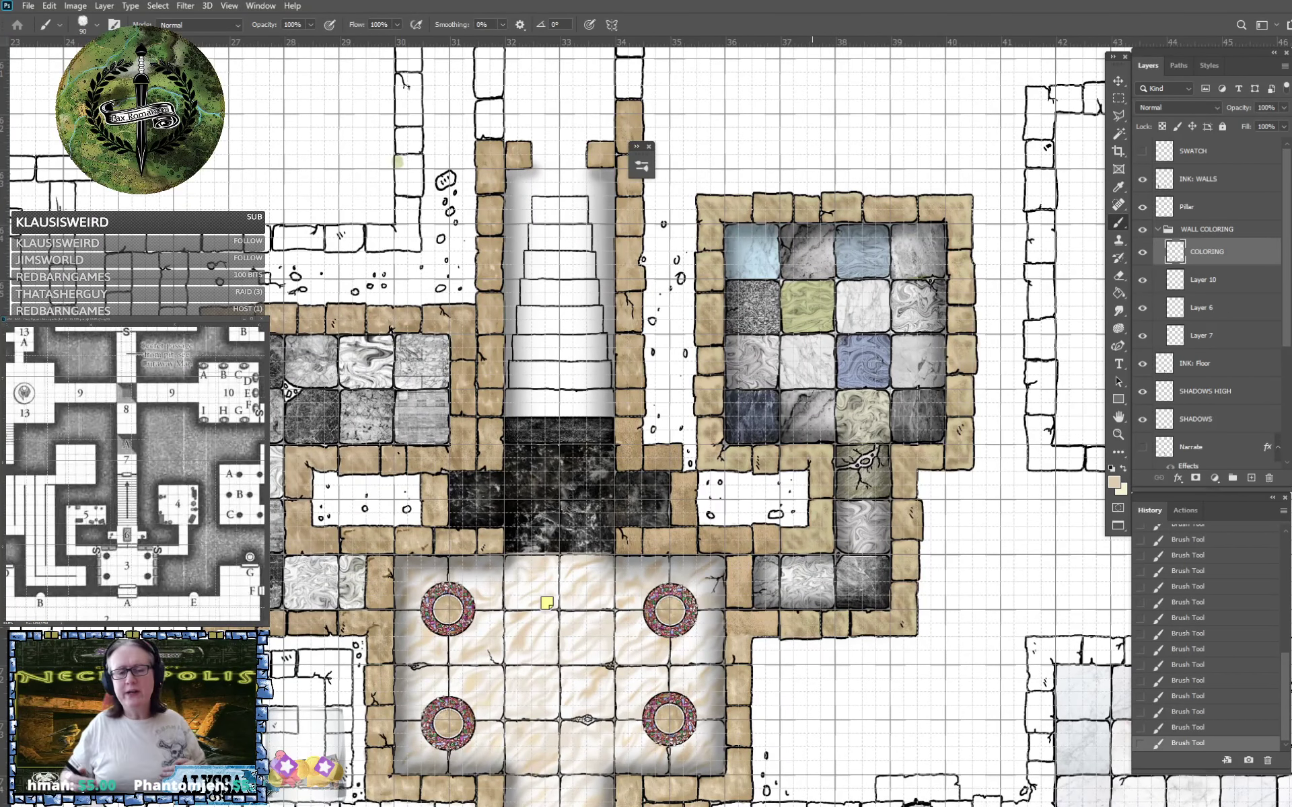
drag(812, 471, 837, 451)
scroll(729, 302, down, 4)
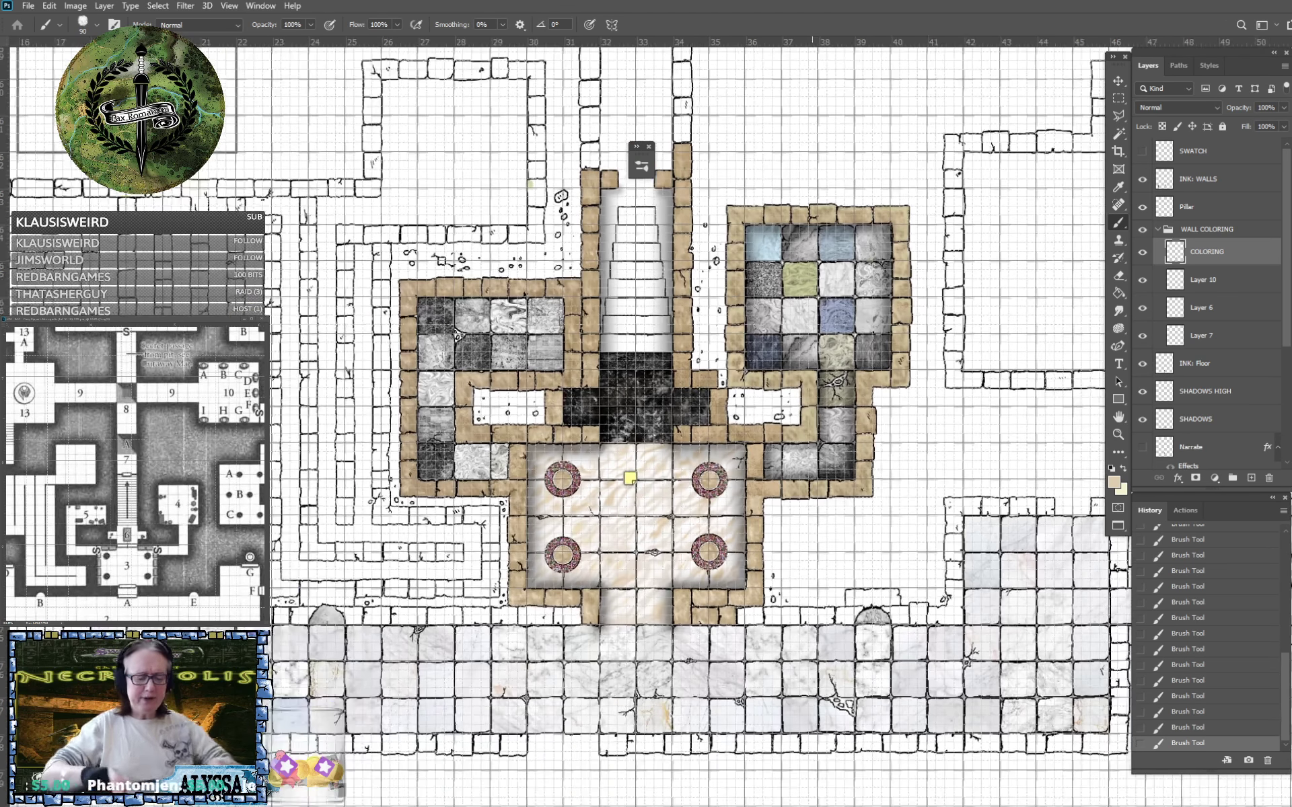
scroll(440, 760, up, 4)
drag(471, 465, 840, 470)
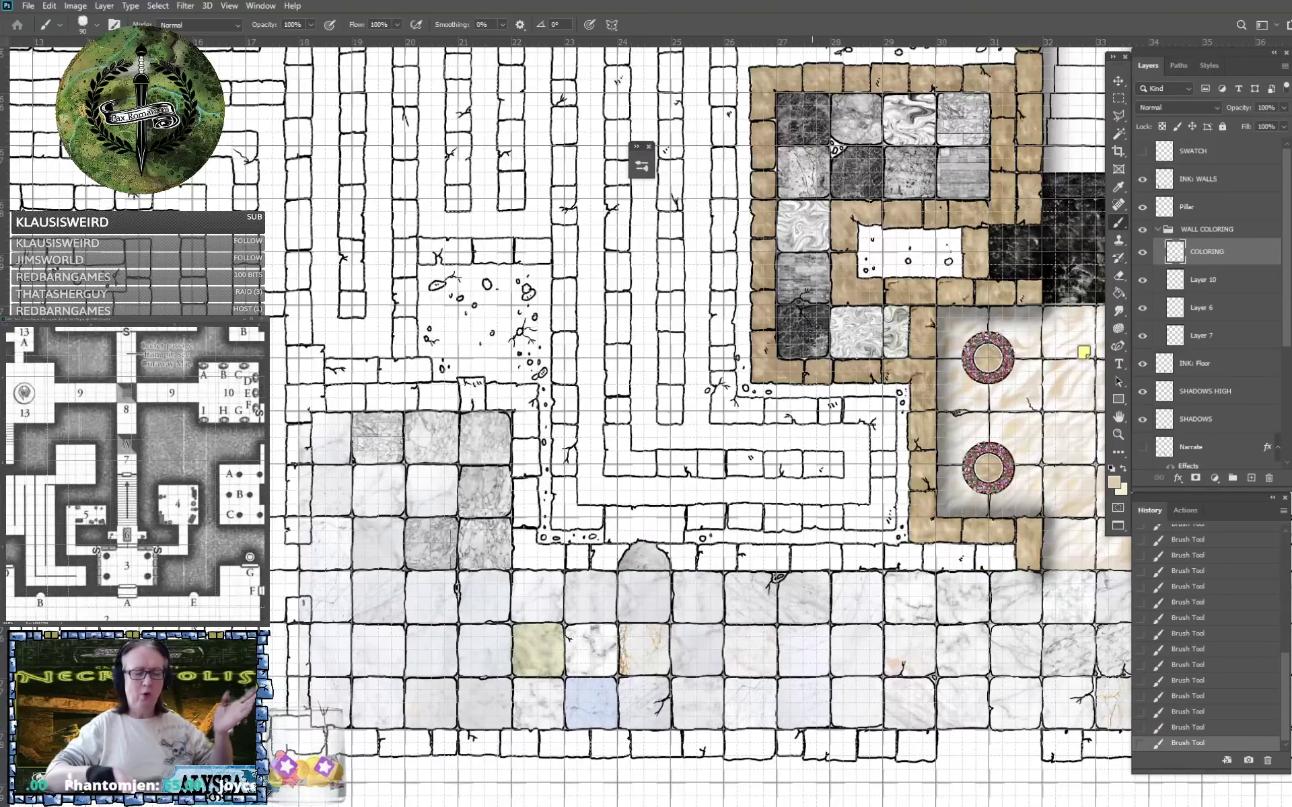
drag(639, 457, 742, 475)
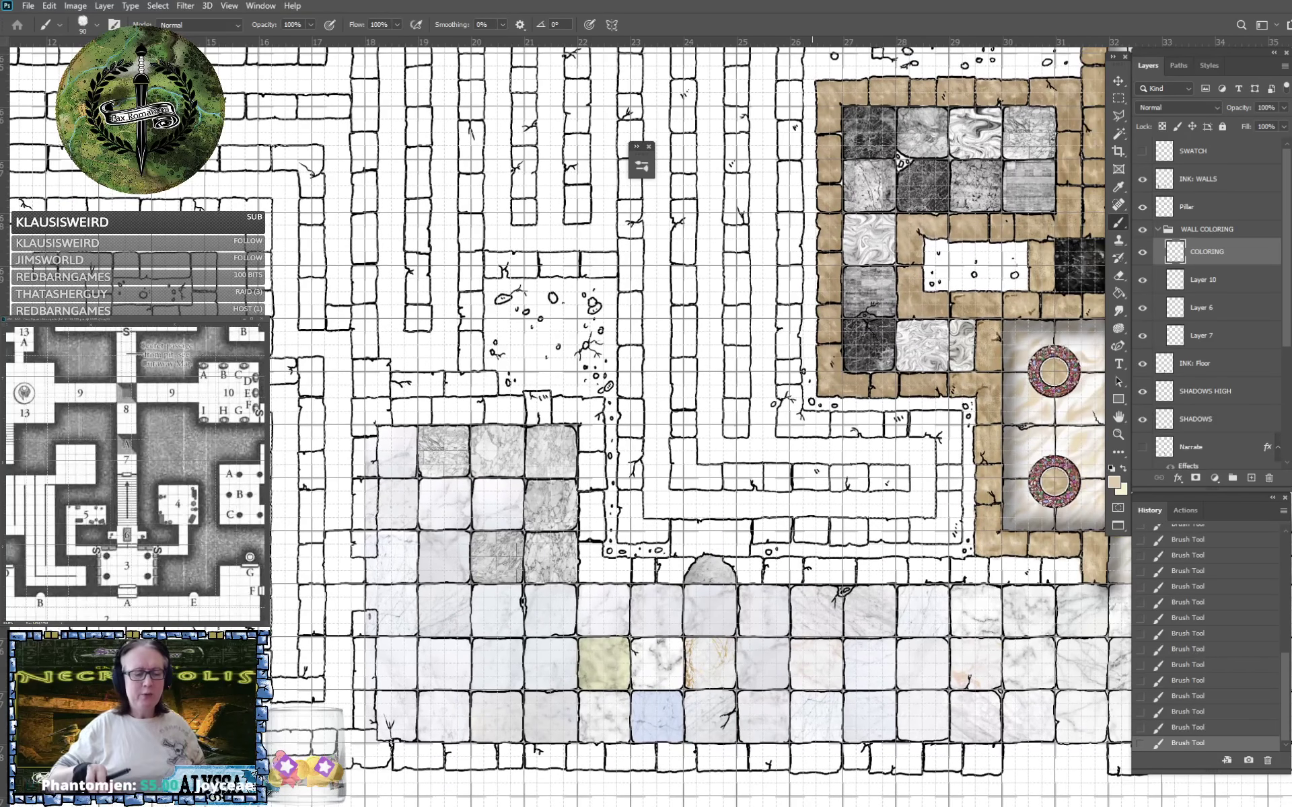
drag(987, 471, 378, 470)
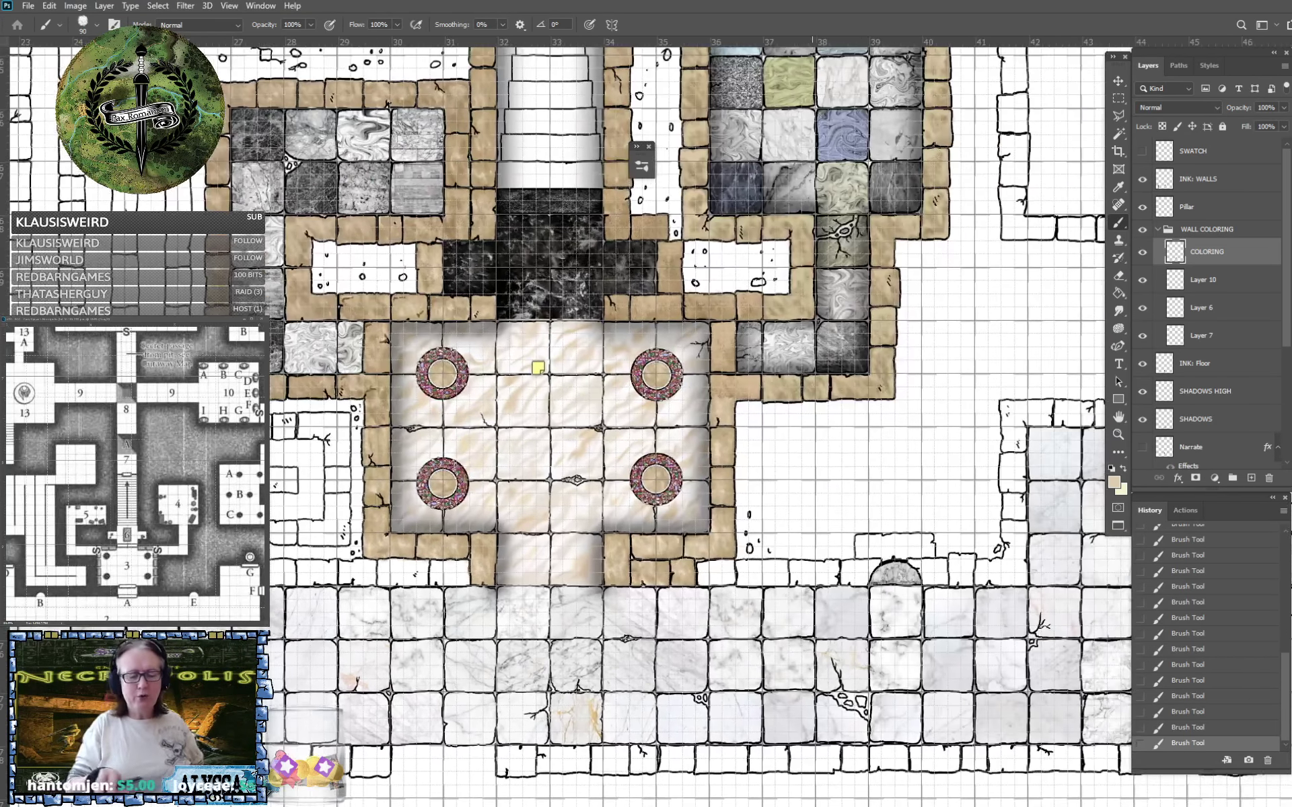
drag(1085, 471, 812, 467)
scroll(812, 468, up, 3)
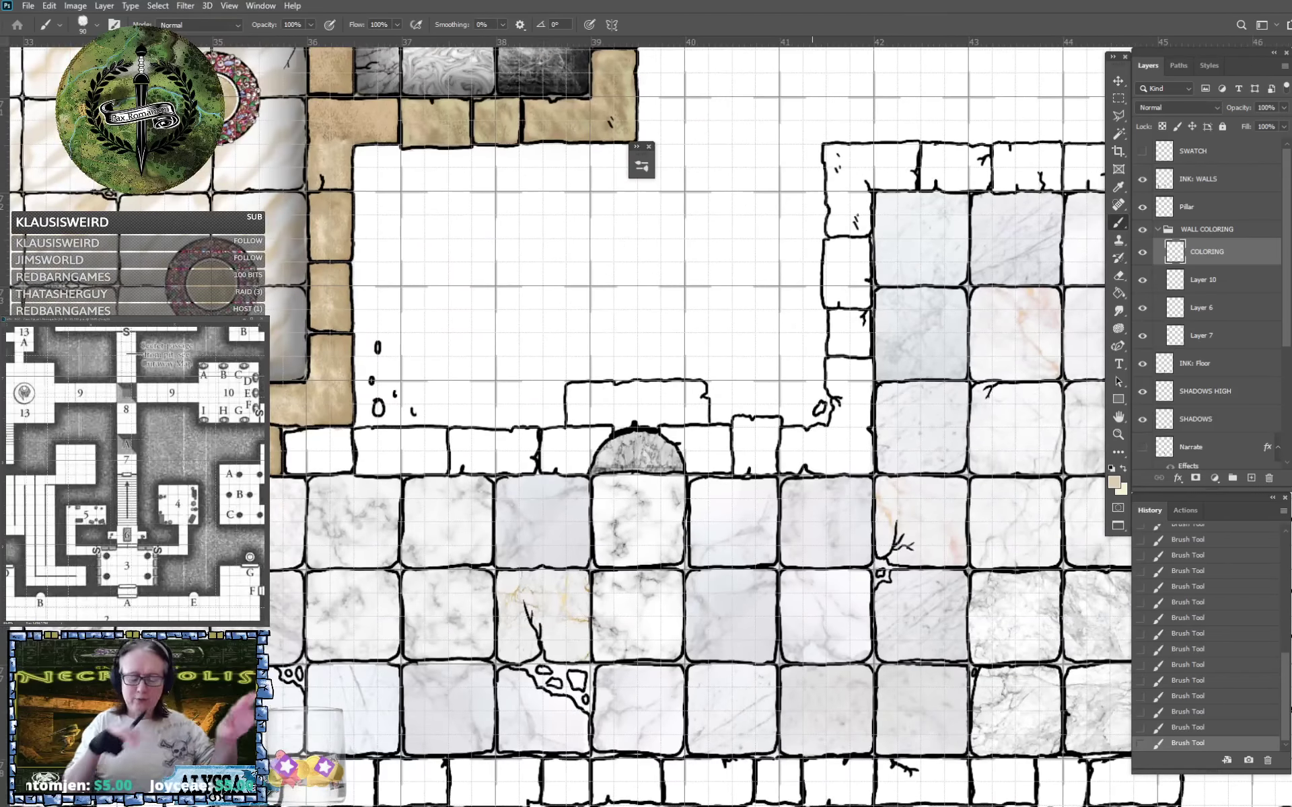
scroll(812, 468, down, 3)
drag(812, 468, 1125, 717)
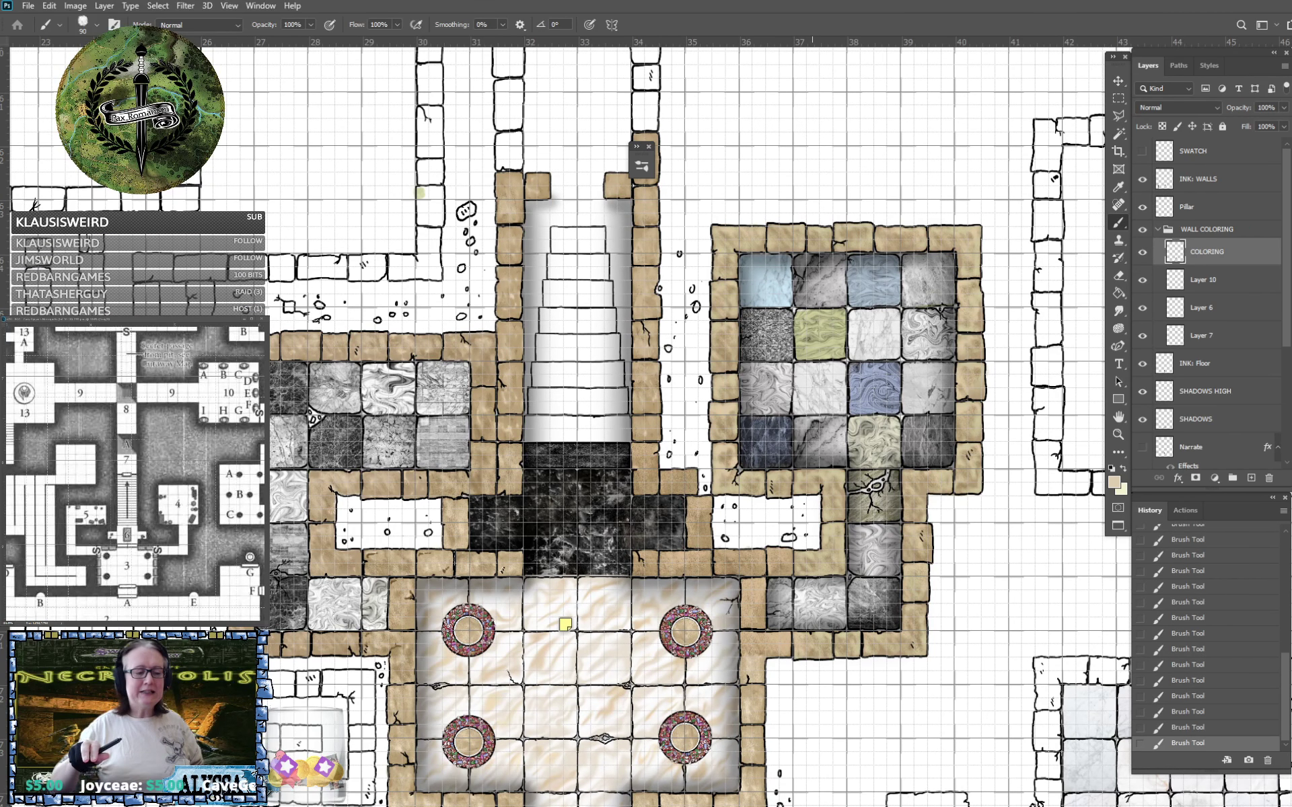
Review the coloured walls around both tiled rooms, the stairway and the pillared room against the surrounding uncoloured walls.
drag(744, 774, 746, 609)
scroll(746, 609, down, 3)
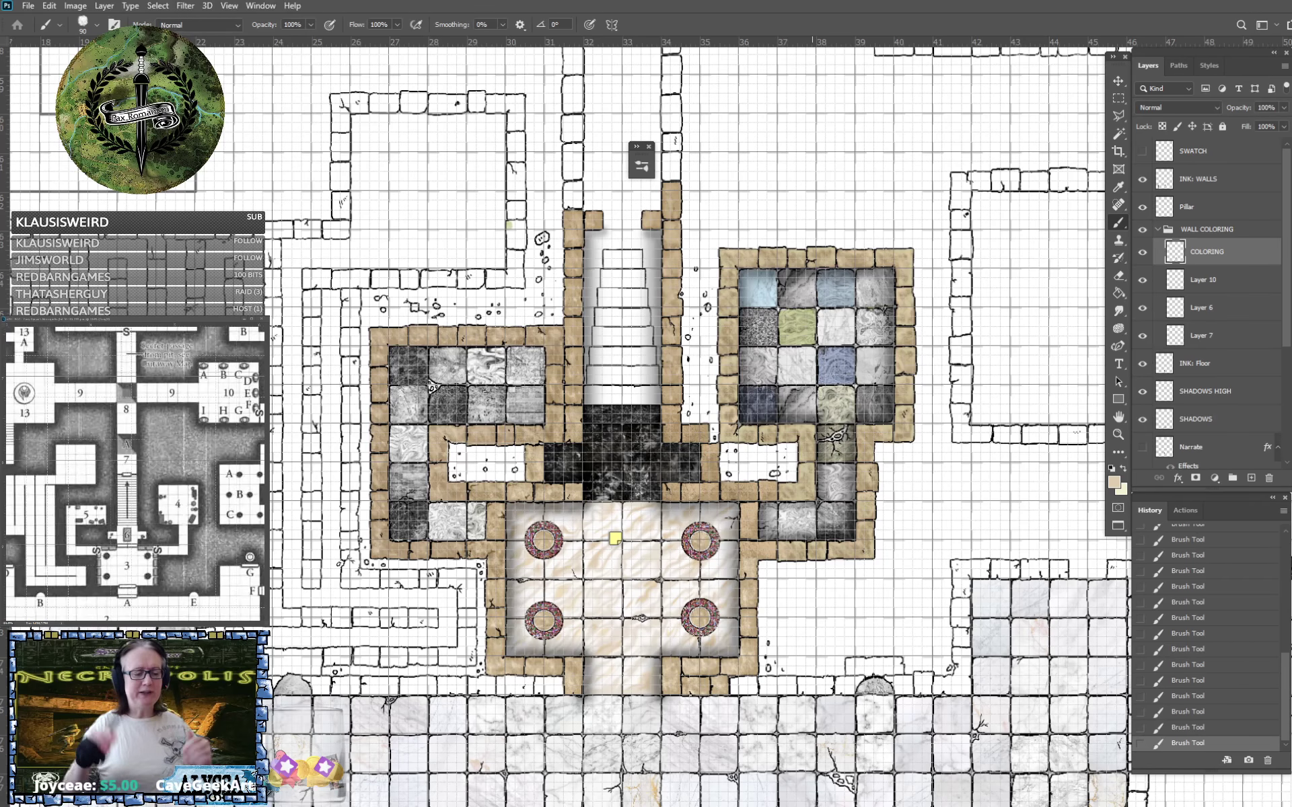
drag(569, 474, 570, 428)
scroll(571, 427, up, 1)
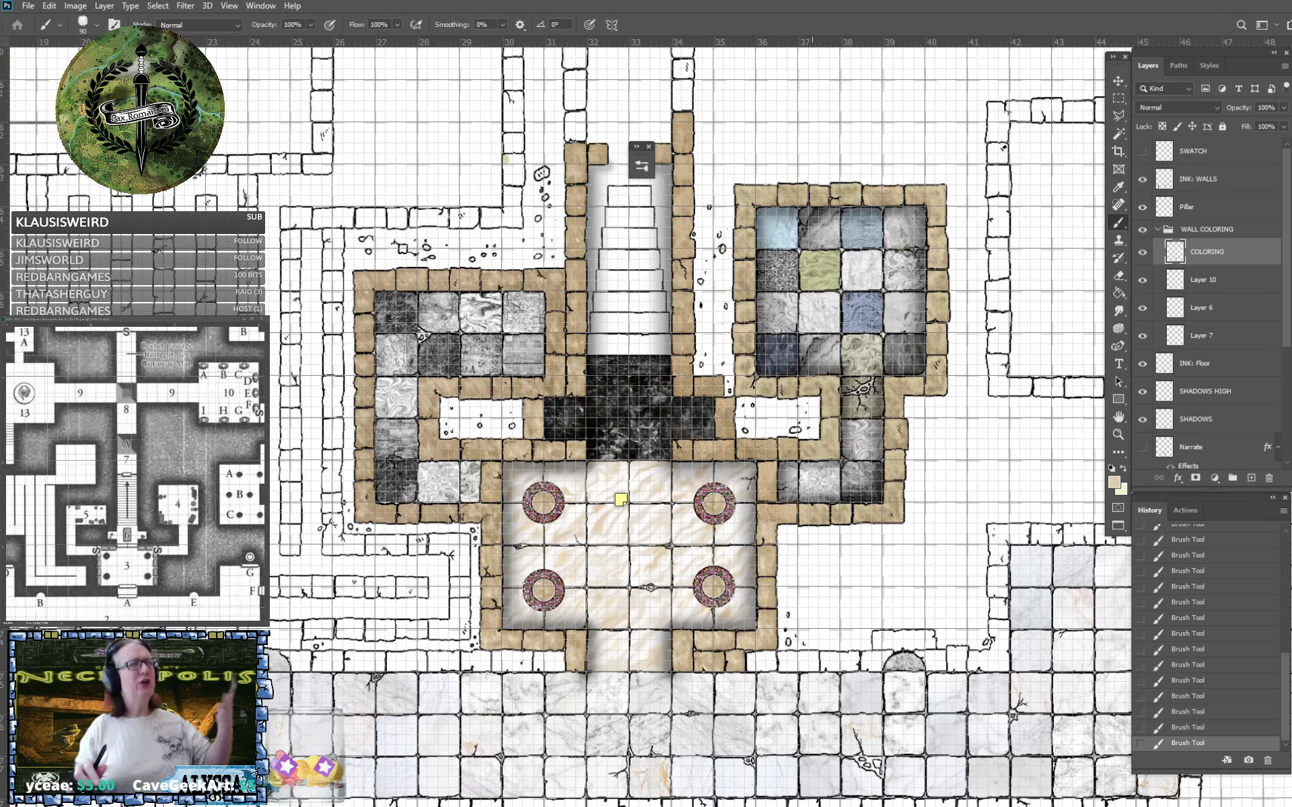
scroll(807, 767, up, 4)
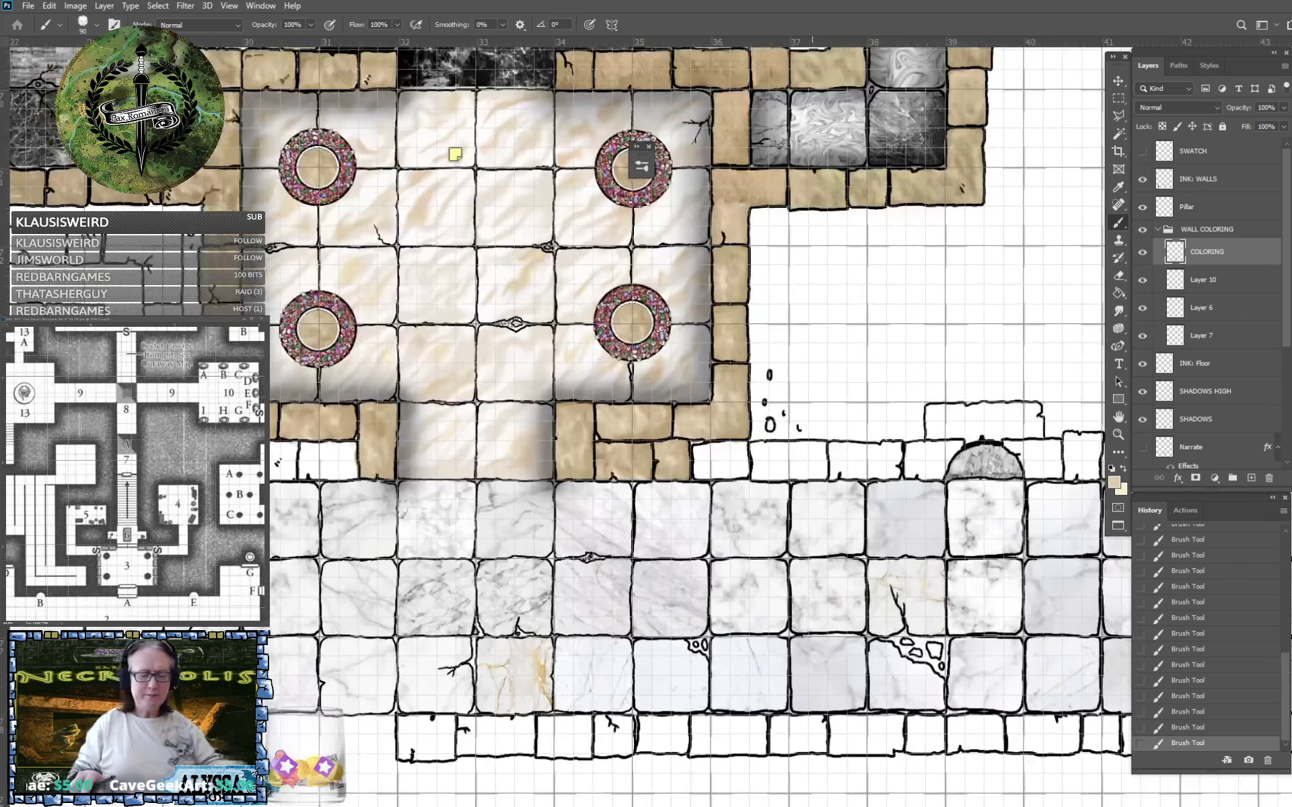
scroll(761, 605, down, 5)
scroll(798, 610, up, 3)
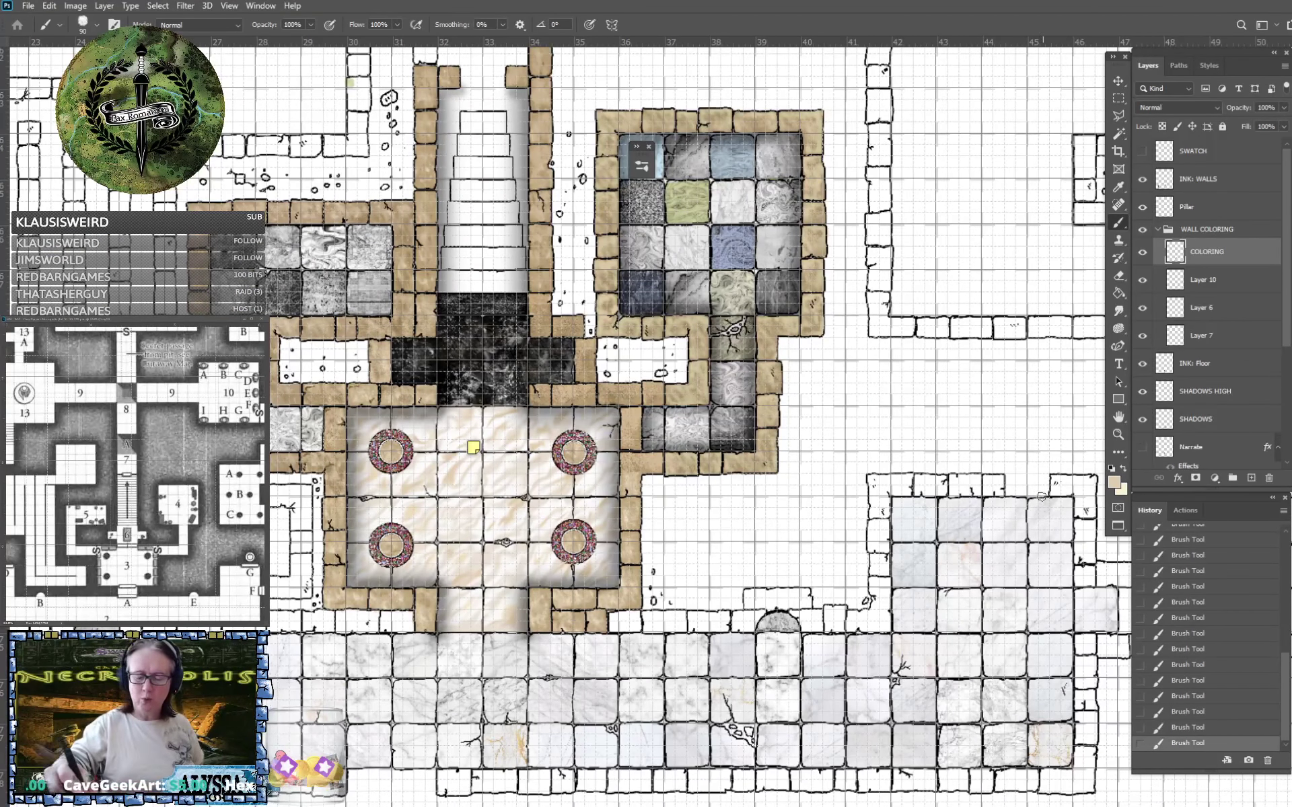
scroll(794, 619, down, 2)
scroll(699, 686, up, 3)
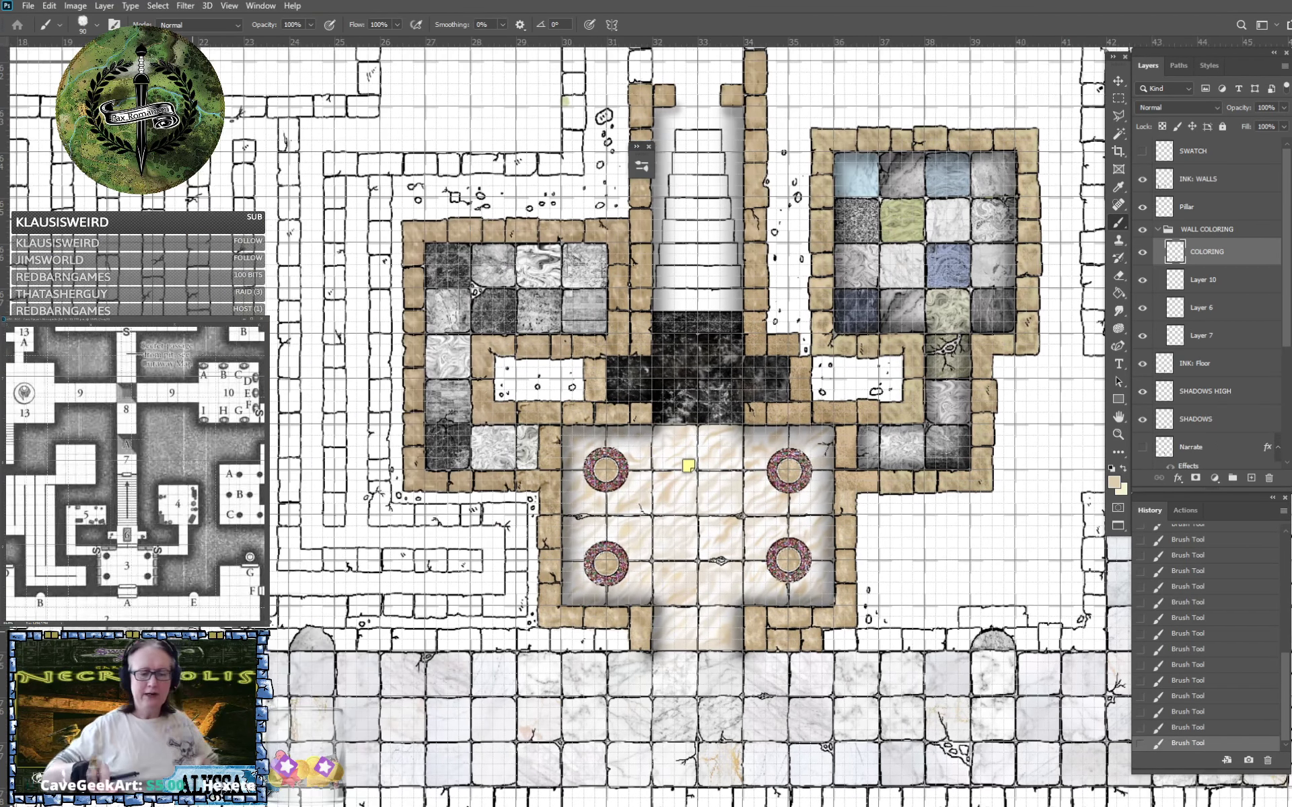
scroll(578, 677, down, 3)
scroll(564, 443, up, 1)
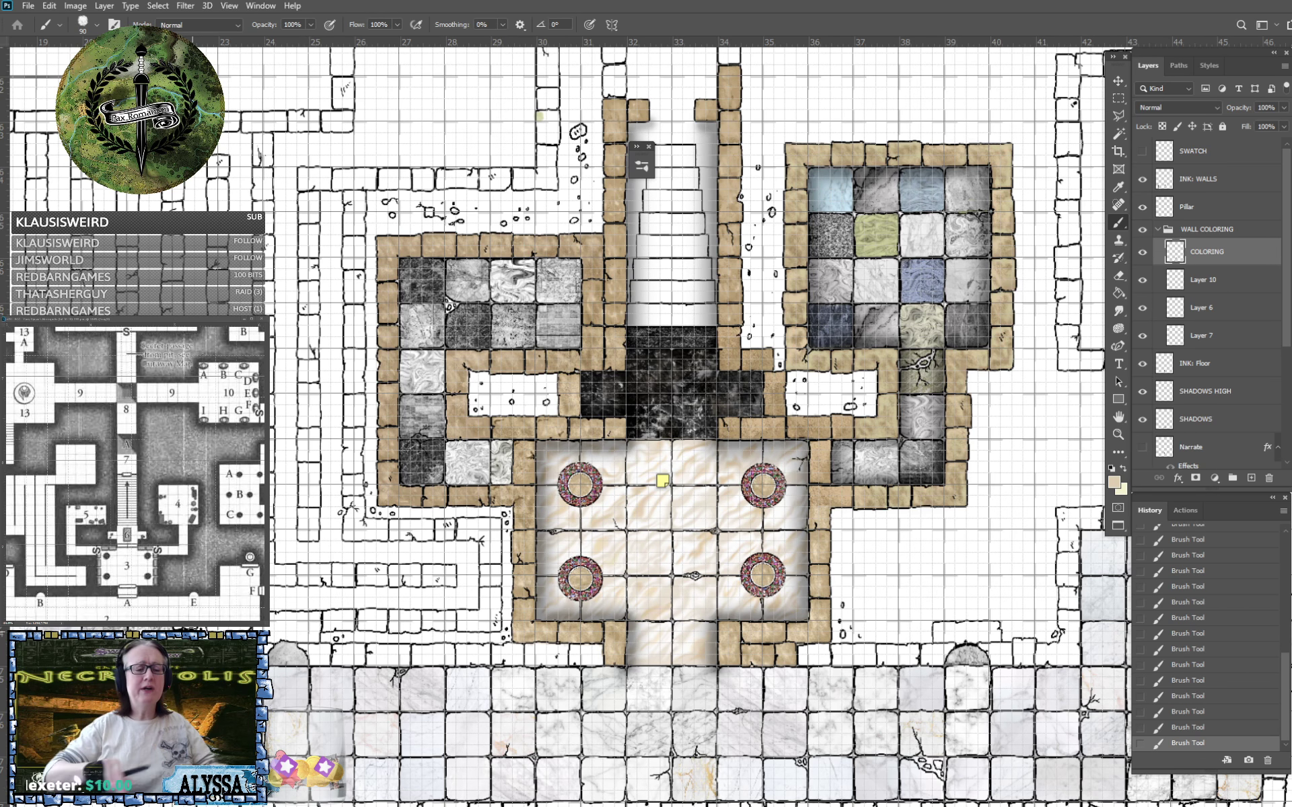
scroll(527, 720, down, 3)
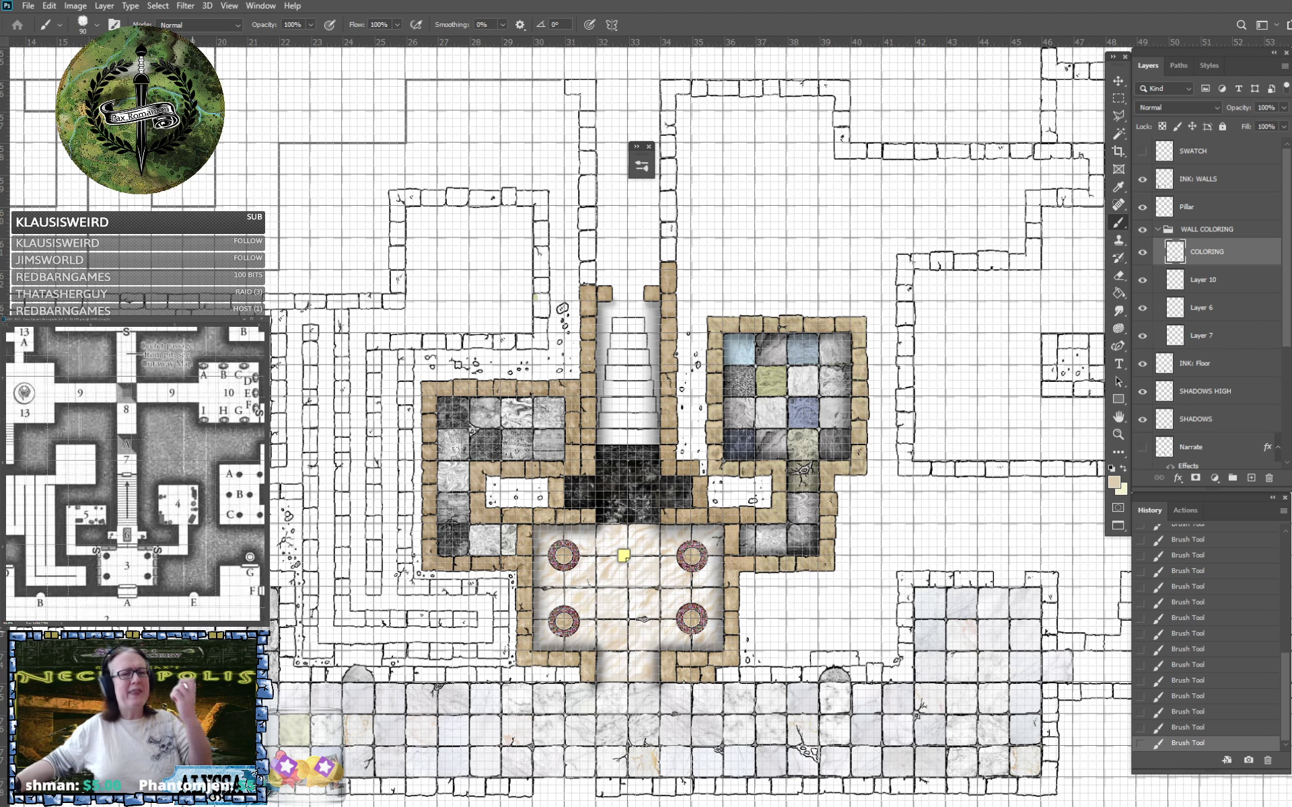
drag(623, 431, 672, 407)
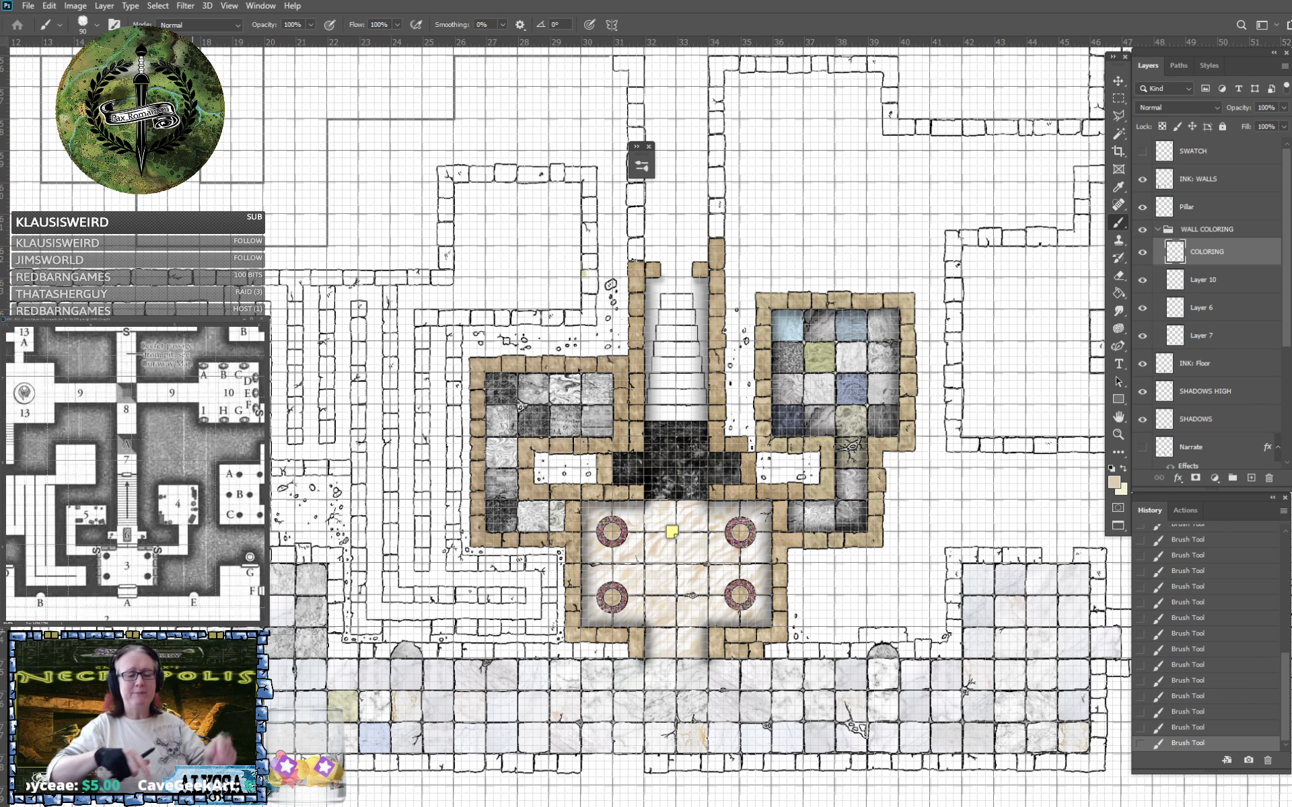
scroll(574, 746, up, 2)
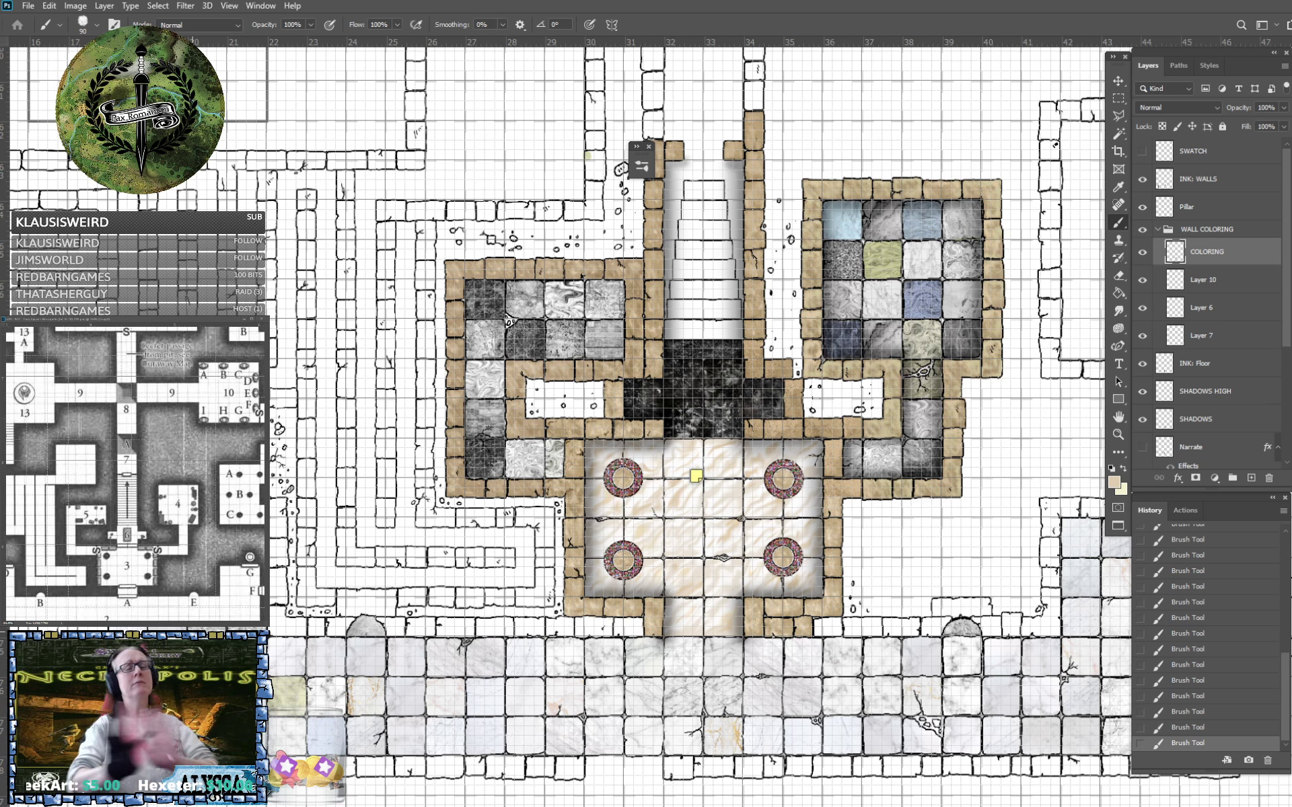
scroll(720, 322, up, 3)
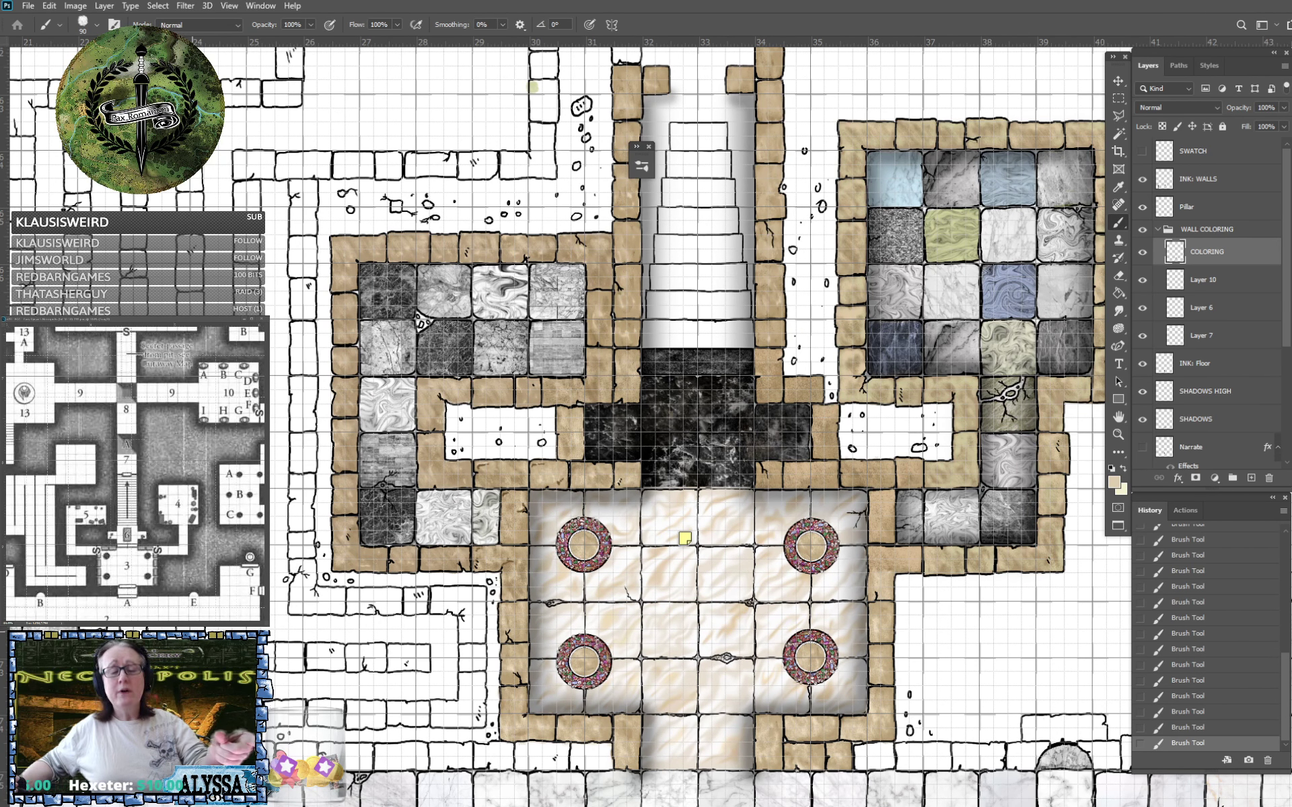
Erase the FLOOR TOP layer's texture from the cracked rubble gap between the wood-grain and dark marble tiles in the western room's corridor.
scroll(503, 429, up, 2)
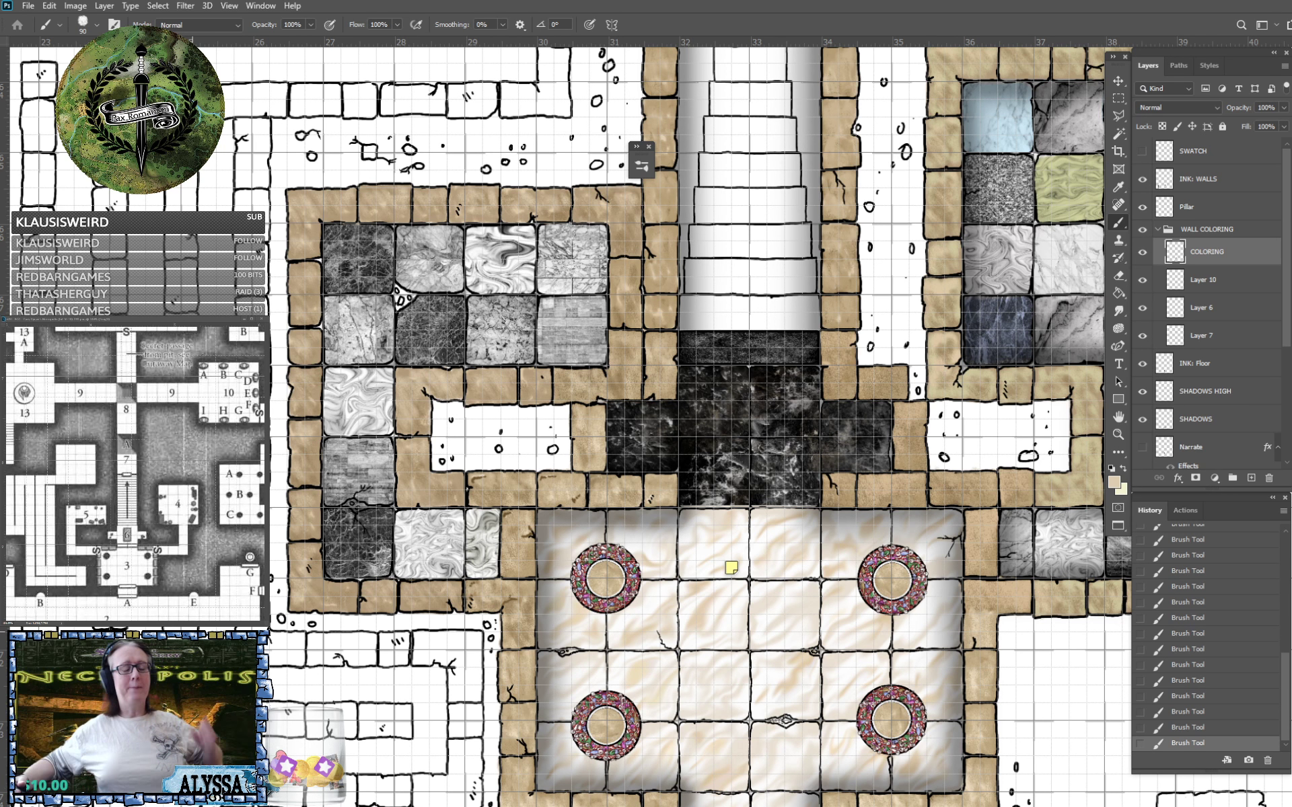
scroll(559, 424, left, 2)
scroll(446, 499, up, 2)
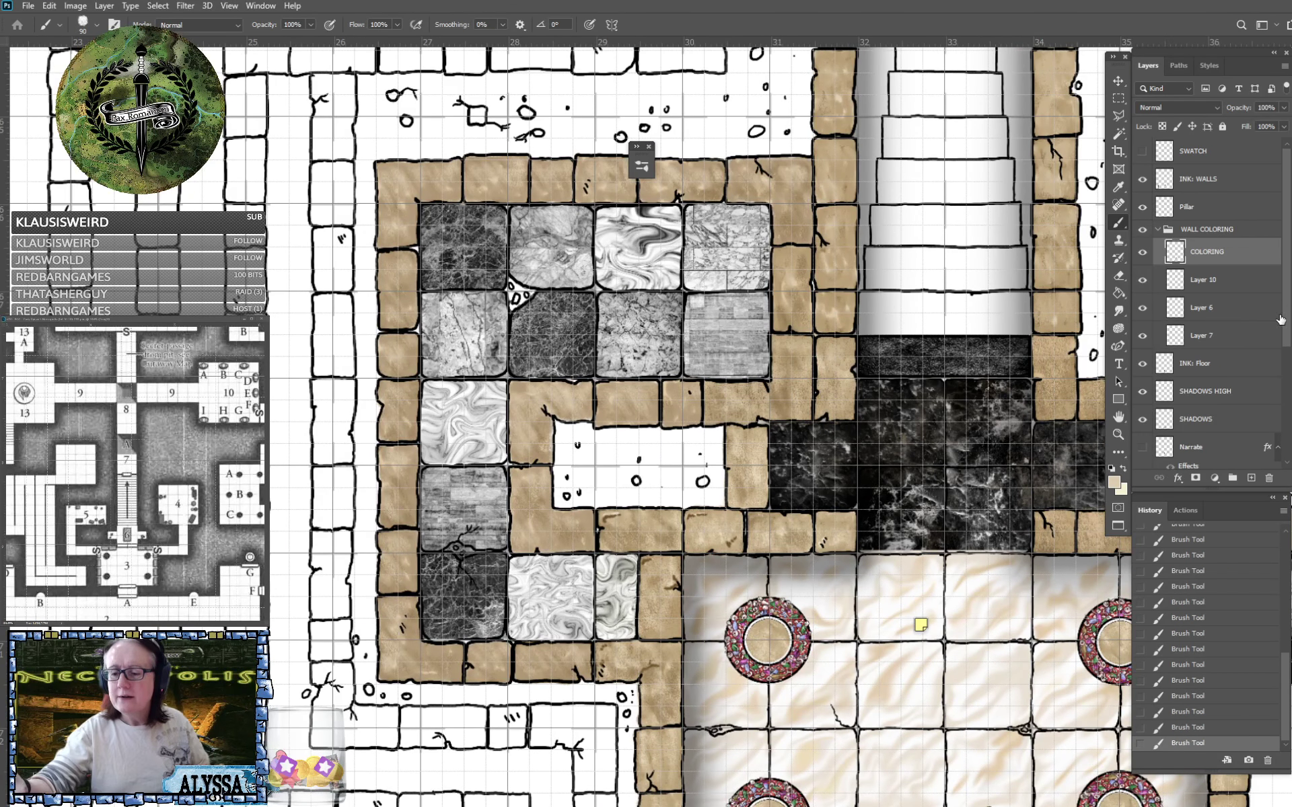
drag(1286, 323, 1289, 411)
click(1235, 369)
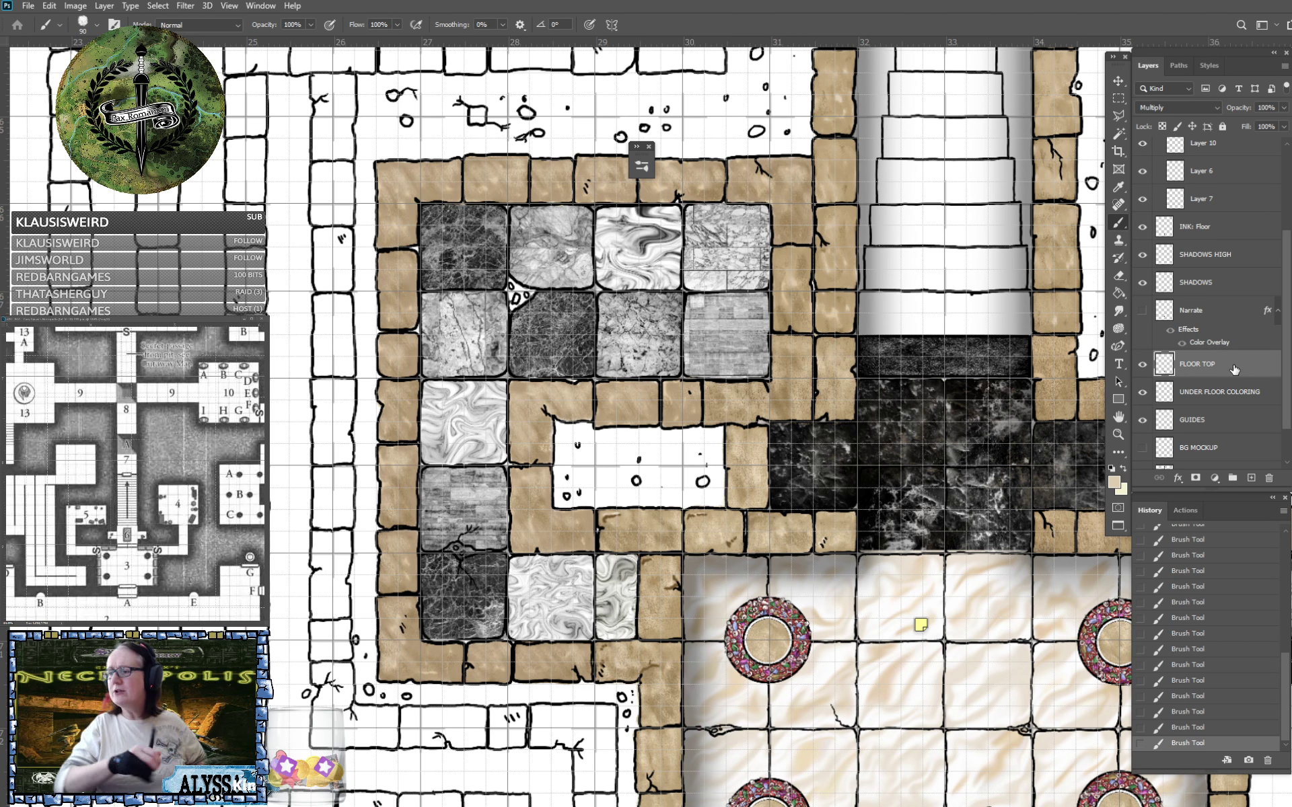
scroll(559, 424, left, 1)
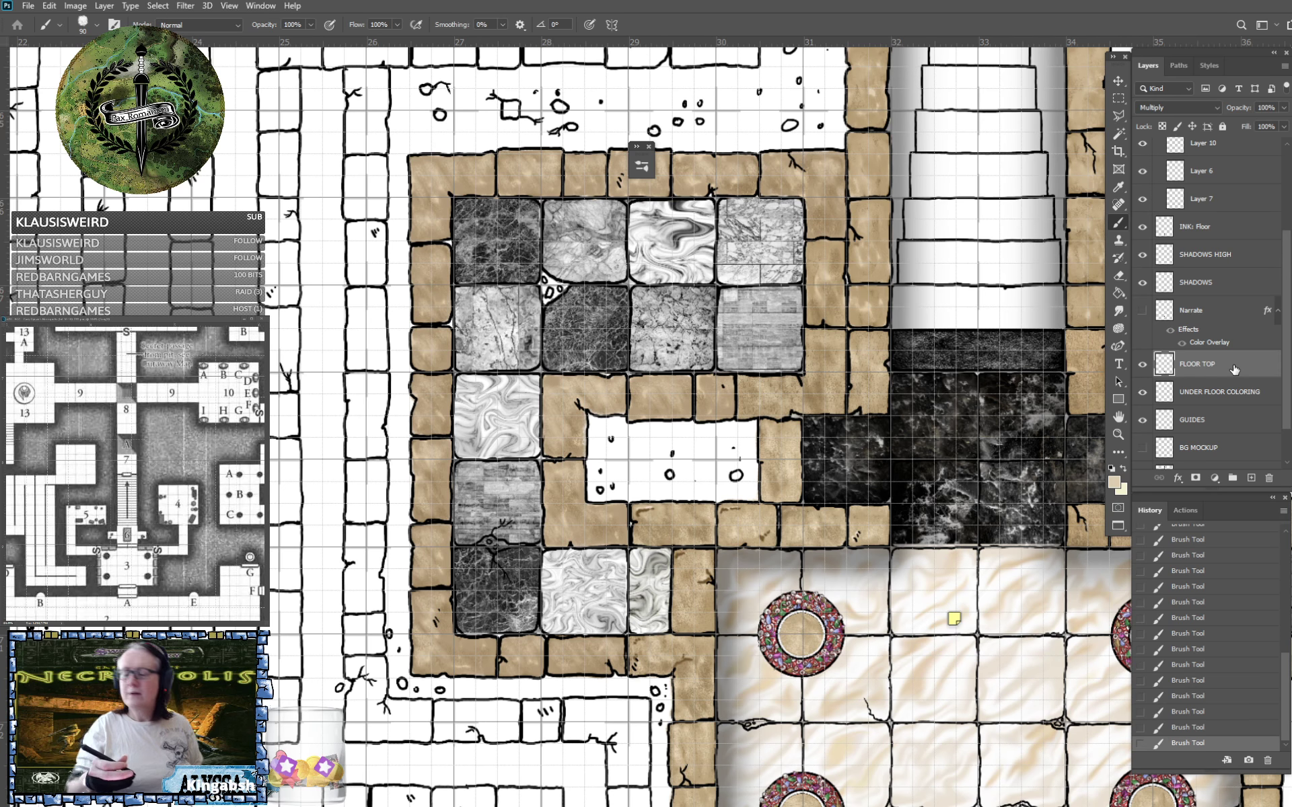
click(539, 631)
mouse_move(543, 552)
mouse_down()
mouse_move(493, 541)
mouse_move(518, 549)
mouse_up()
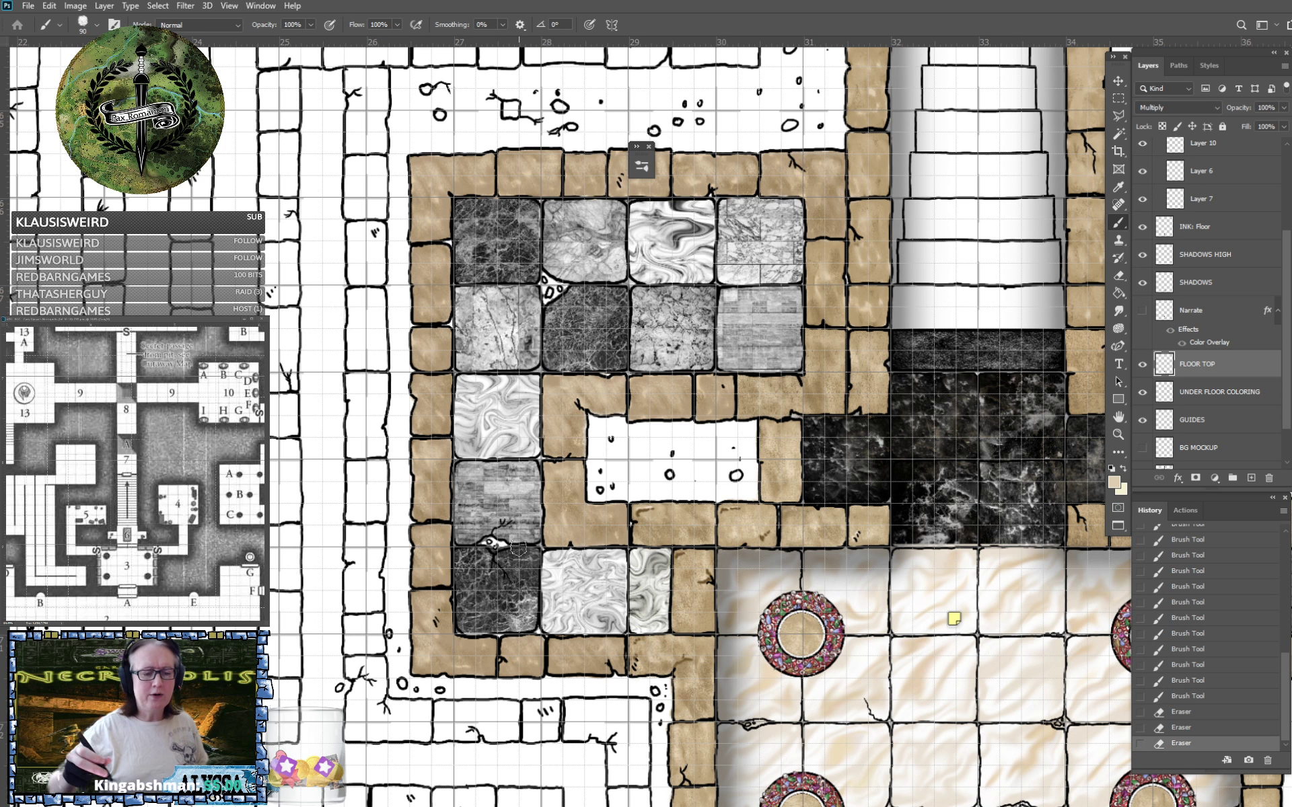
drag(518, 549, 630, 567)
Try cloning dark marble over the white gap along the corner tile's lower edge, and compare with the FLOOR TOP layer hidden and shown.
scroll(620, 611, up, 5)
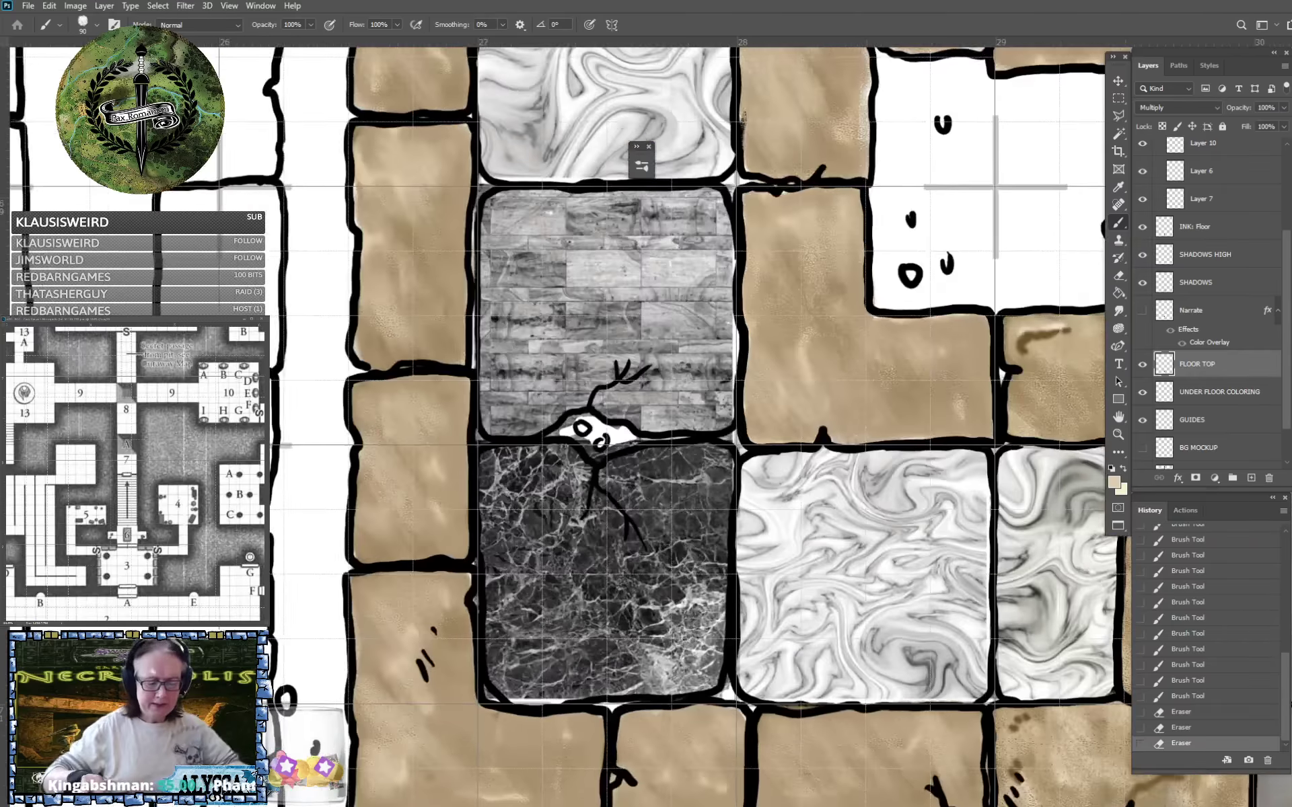
scroll(620, 611, up, 1)
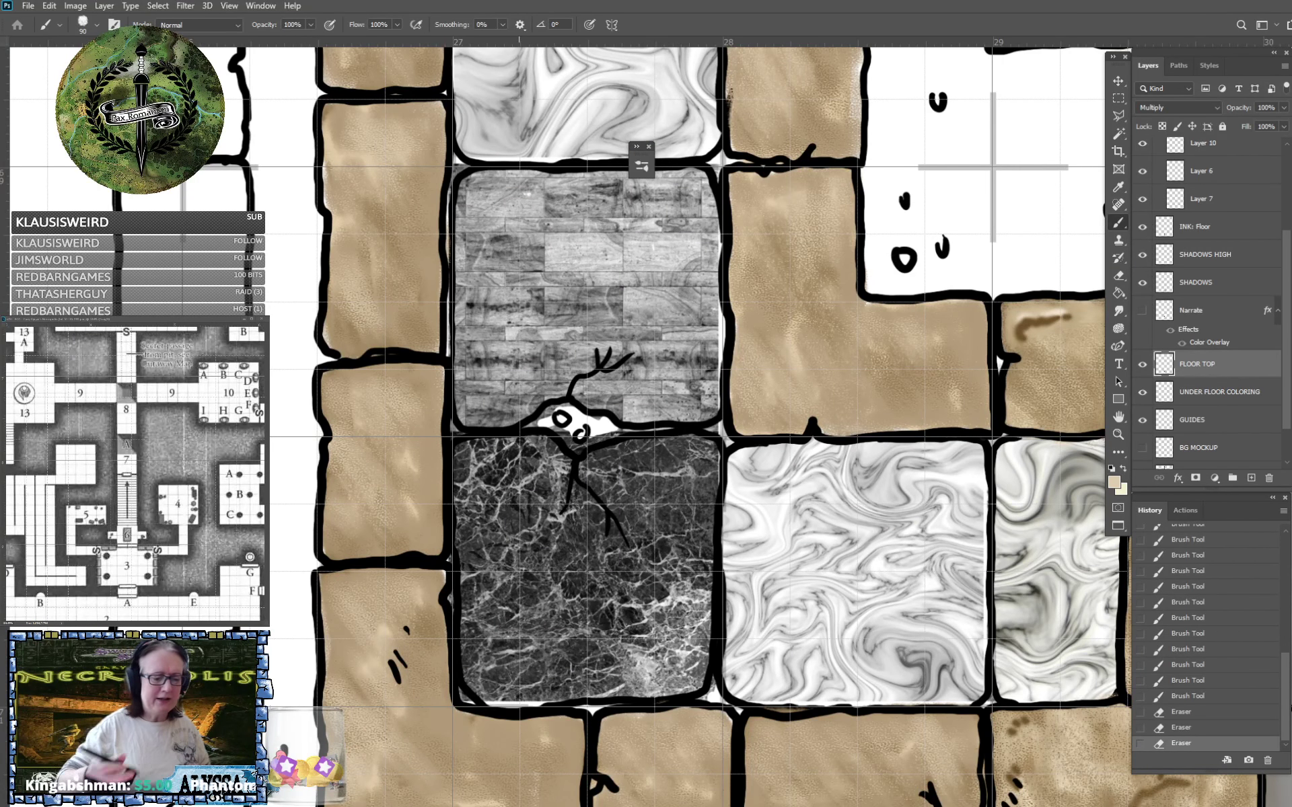
click(1118, 241)
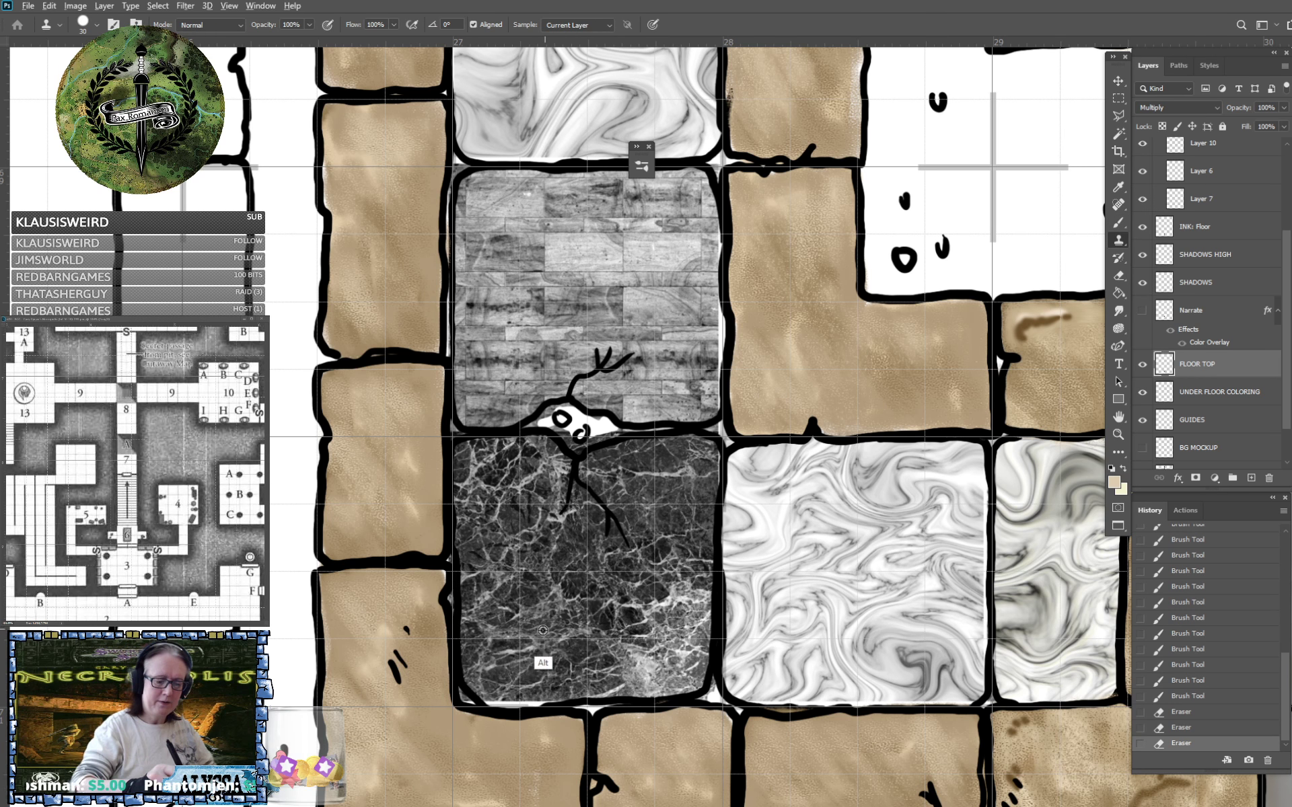
alt+click(569, 661)
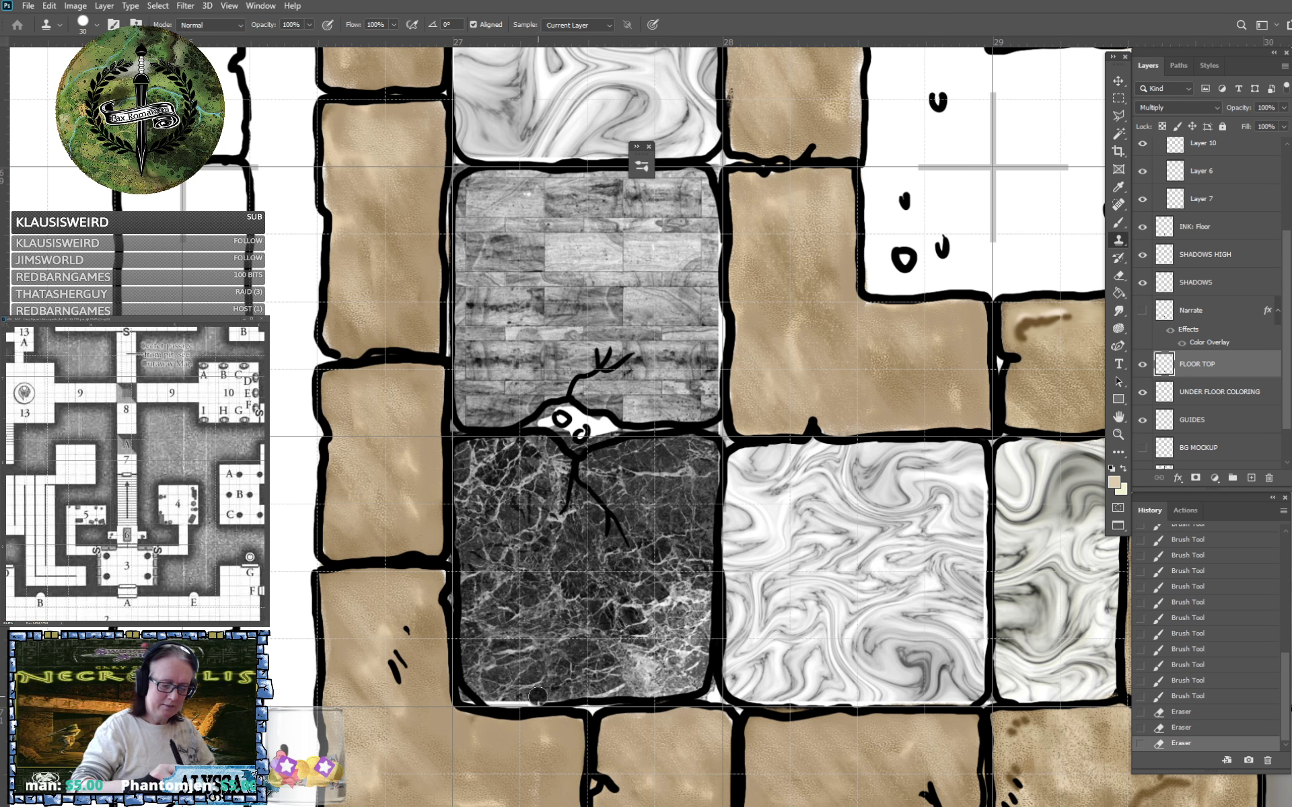
drag(540, 701, 569, 698)
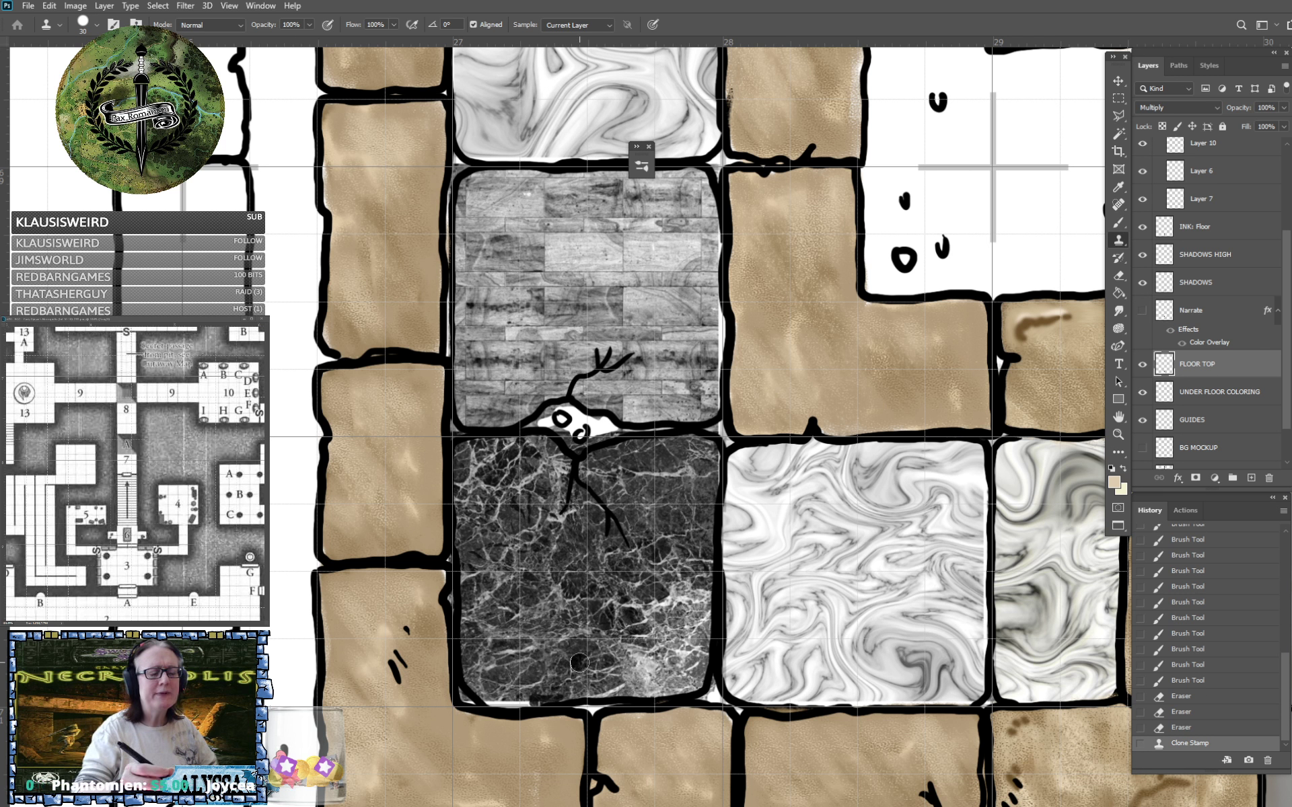
drag(538, 699, 497, 696)
mouse_move(499, 696)
mouse_down()
mouse_move(555, 703)
mouse_move(619, 680)
mouse_up()
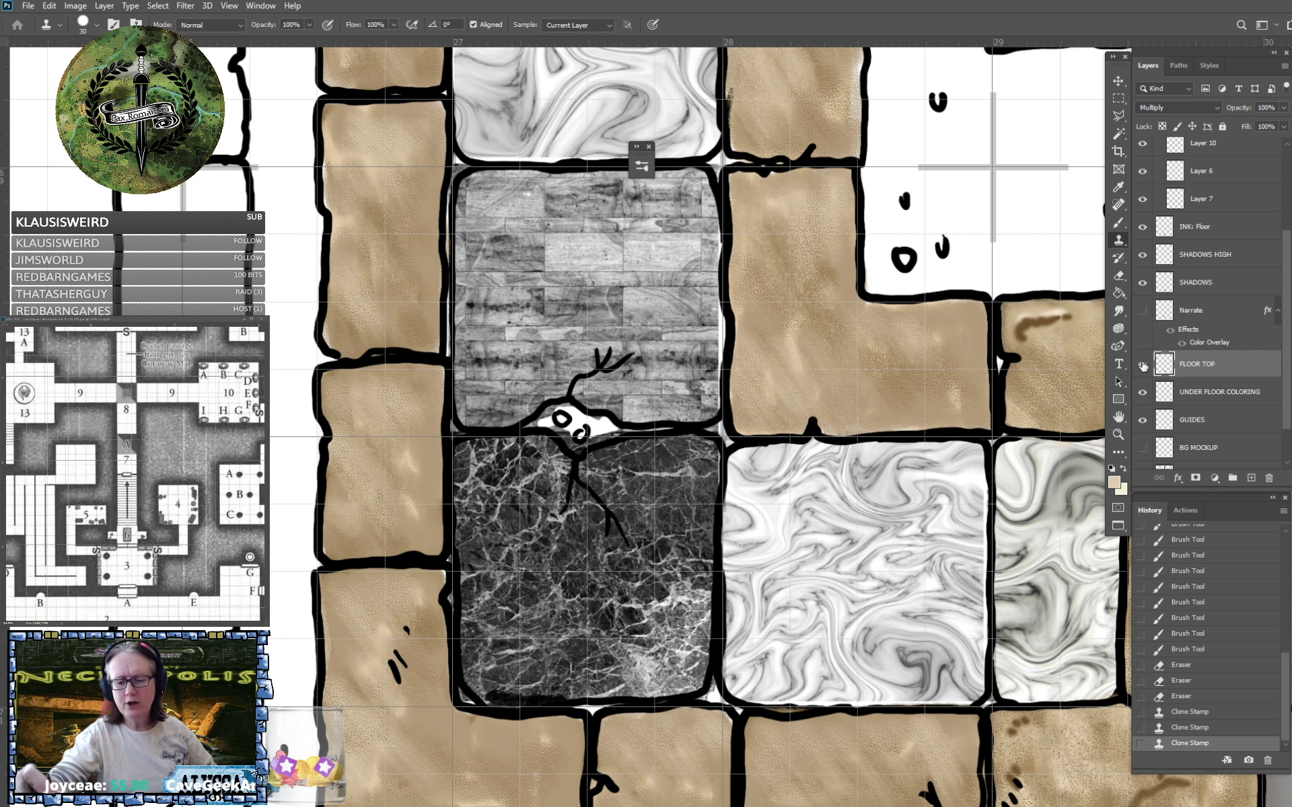
click(1142, 365)
click(1142, 367)
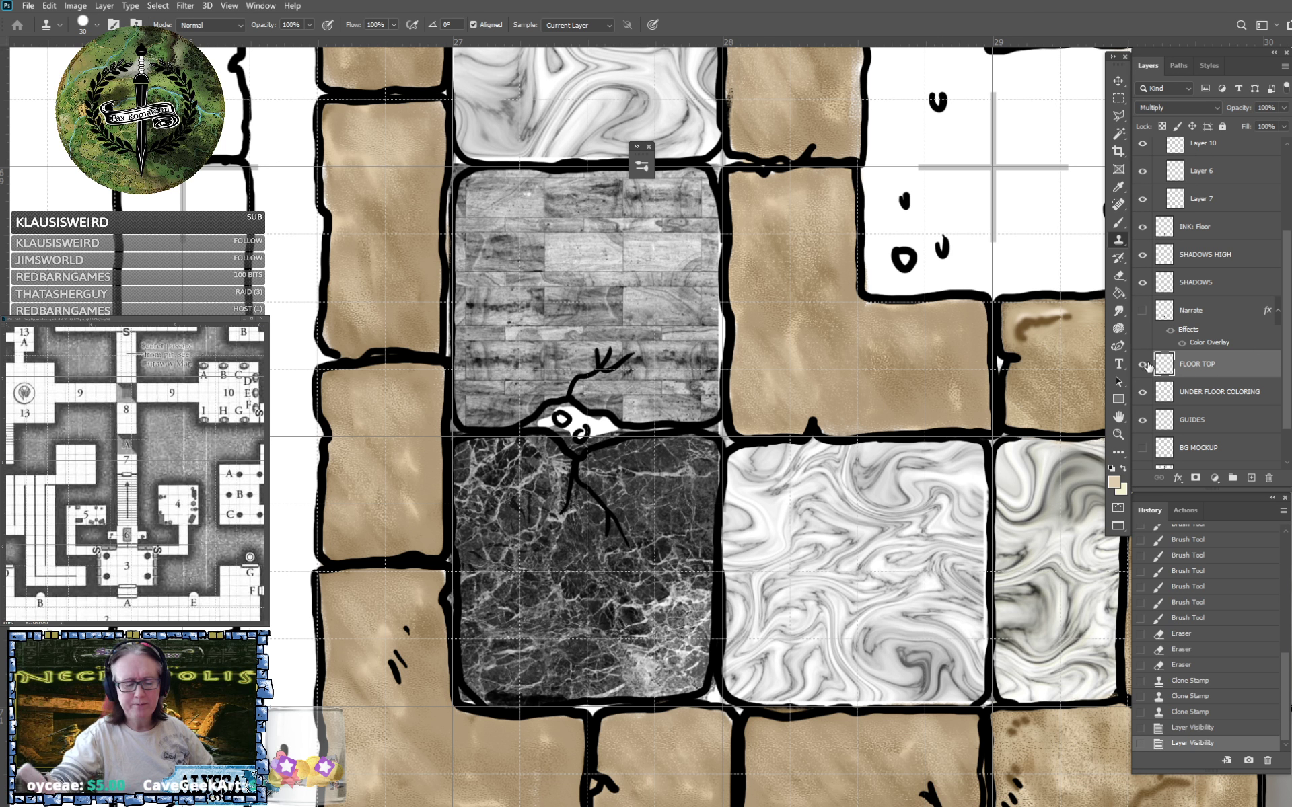
Try extending the clone patch along the dark tile's lower edge using marble sampled from the tile's interior.
alt+click(552, 595)
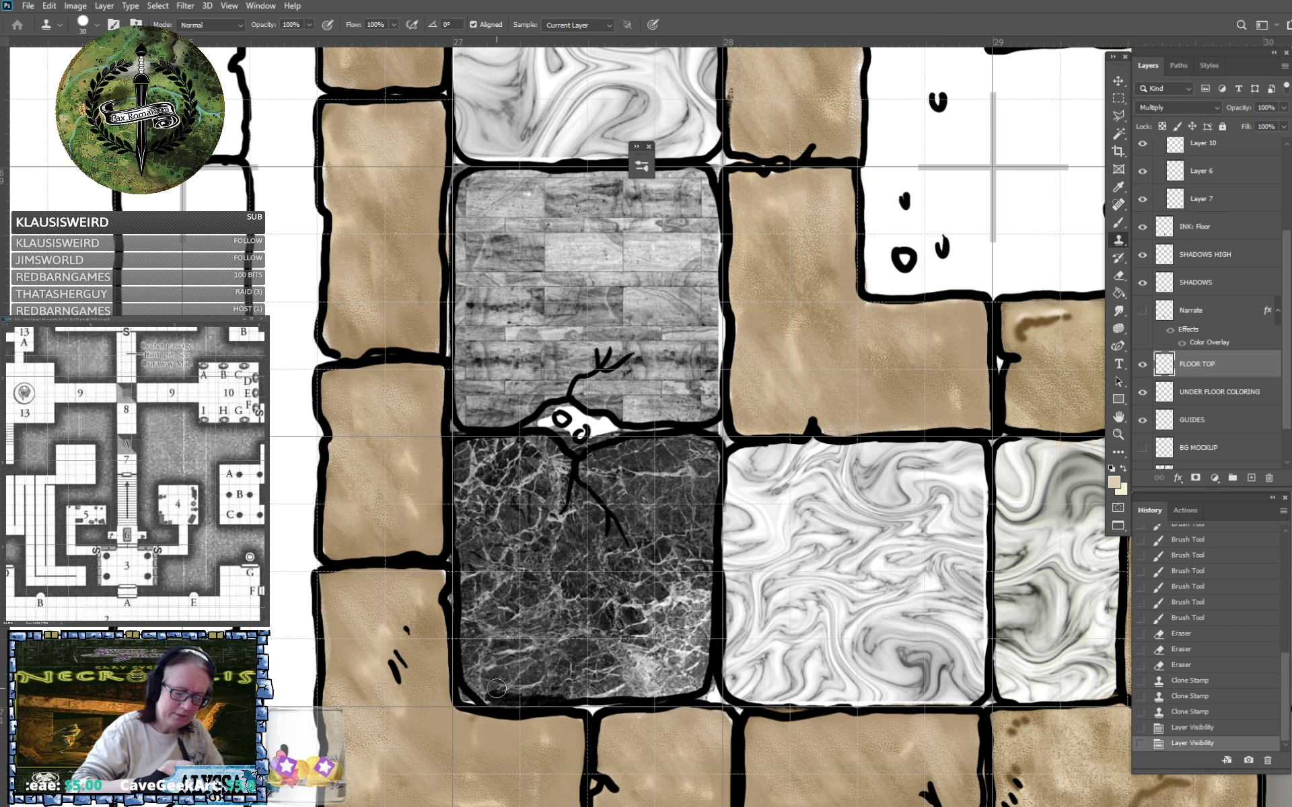
drag(497, 689, 505, 697)
click(95, 24)
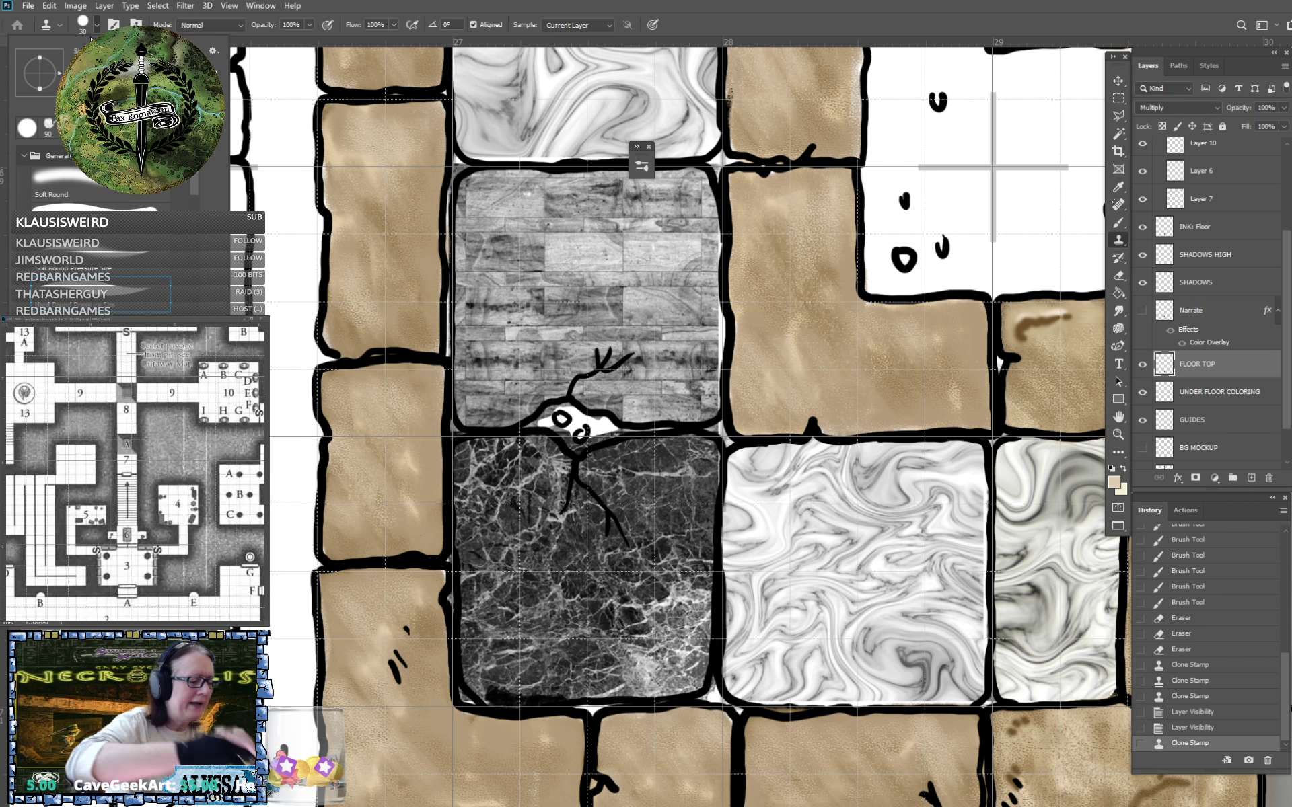
key(b)
key(Escape)
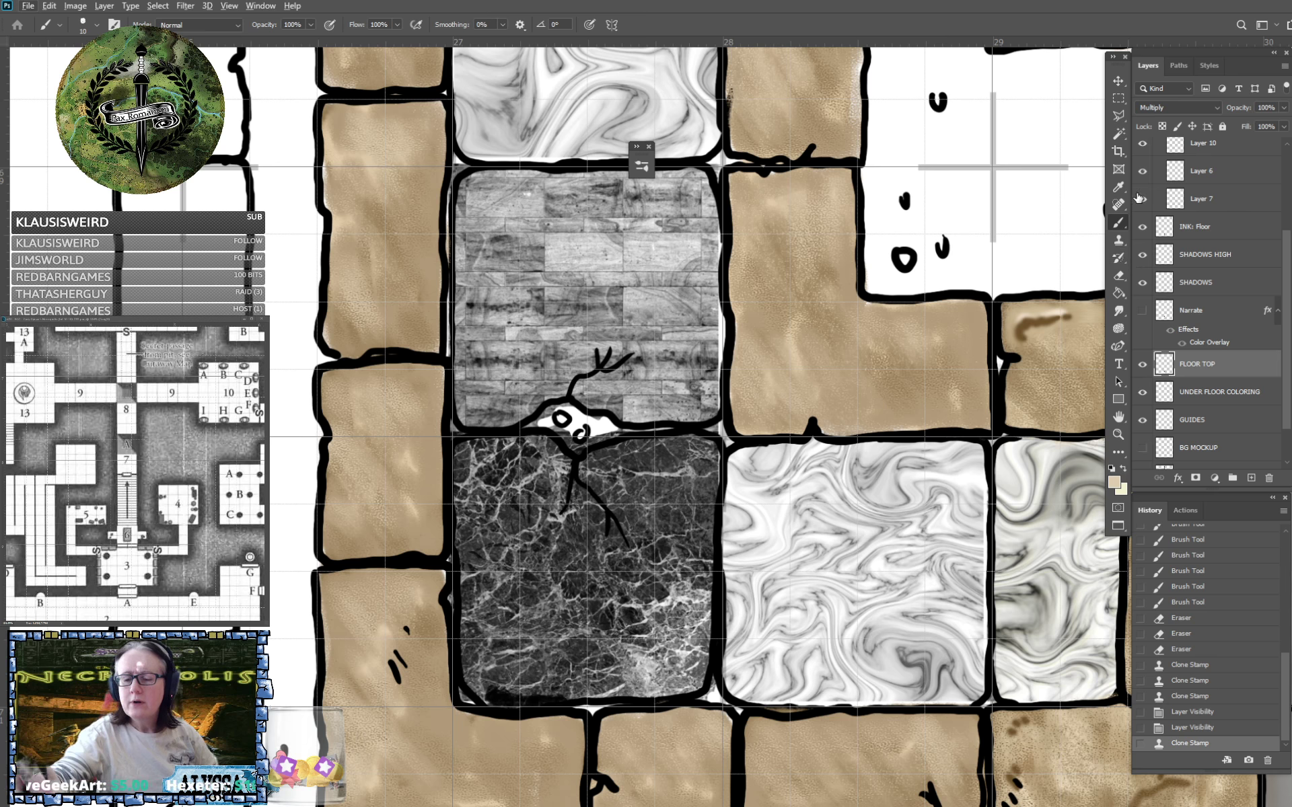
click(1119, 240)
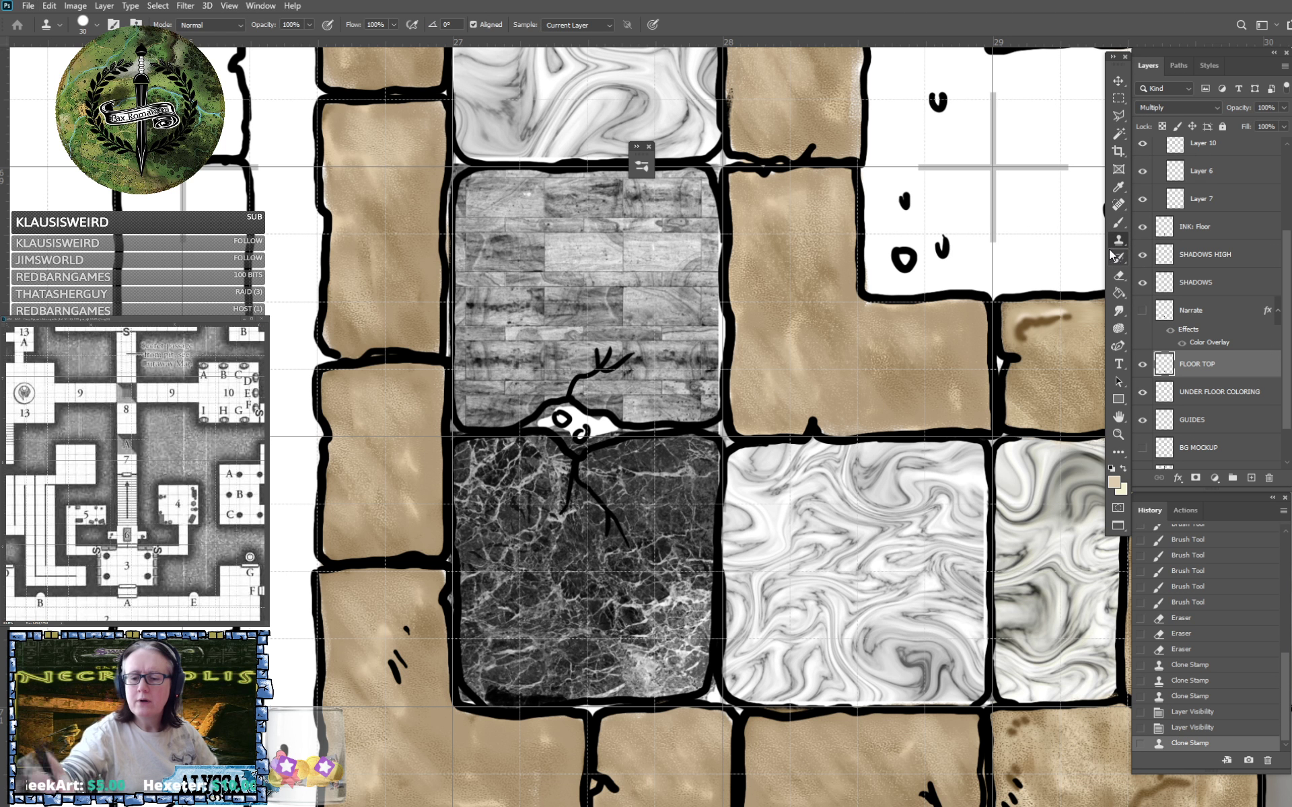
alt+click(540, 654)
mouse_move(537, 698)
mouse_down()
mouse_move(567, 678)
mouse_move(569, 700)
mouse_up()
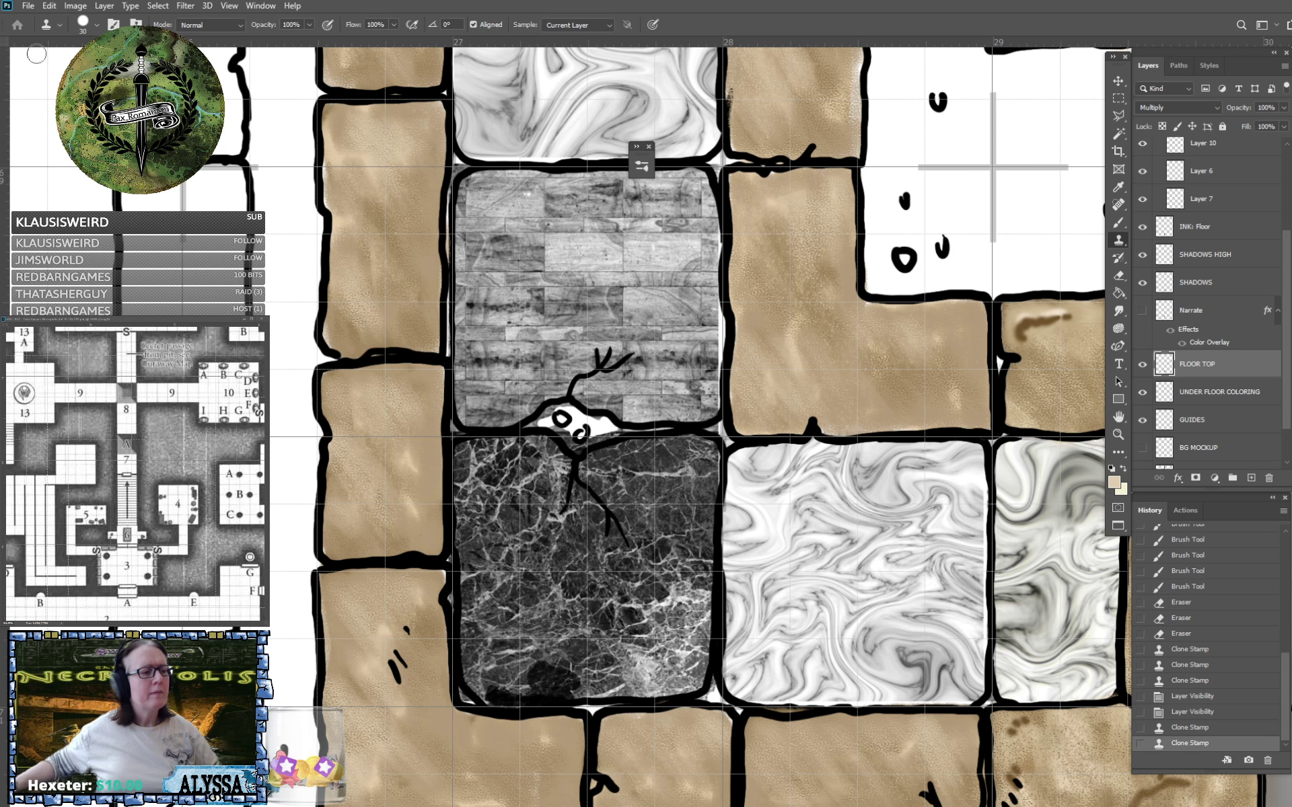
Try cloning marble over the darkened patch on the corner tile, and revert the history to the last eraser stroke.
click(93, 27)
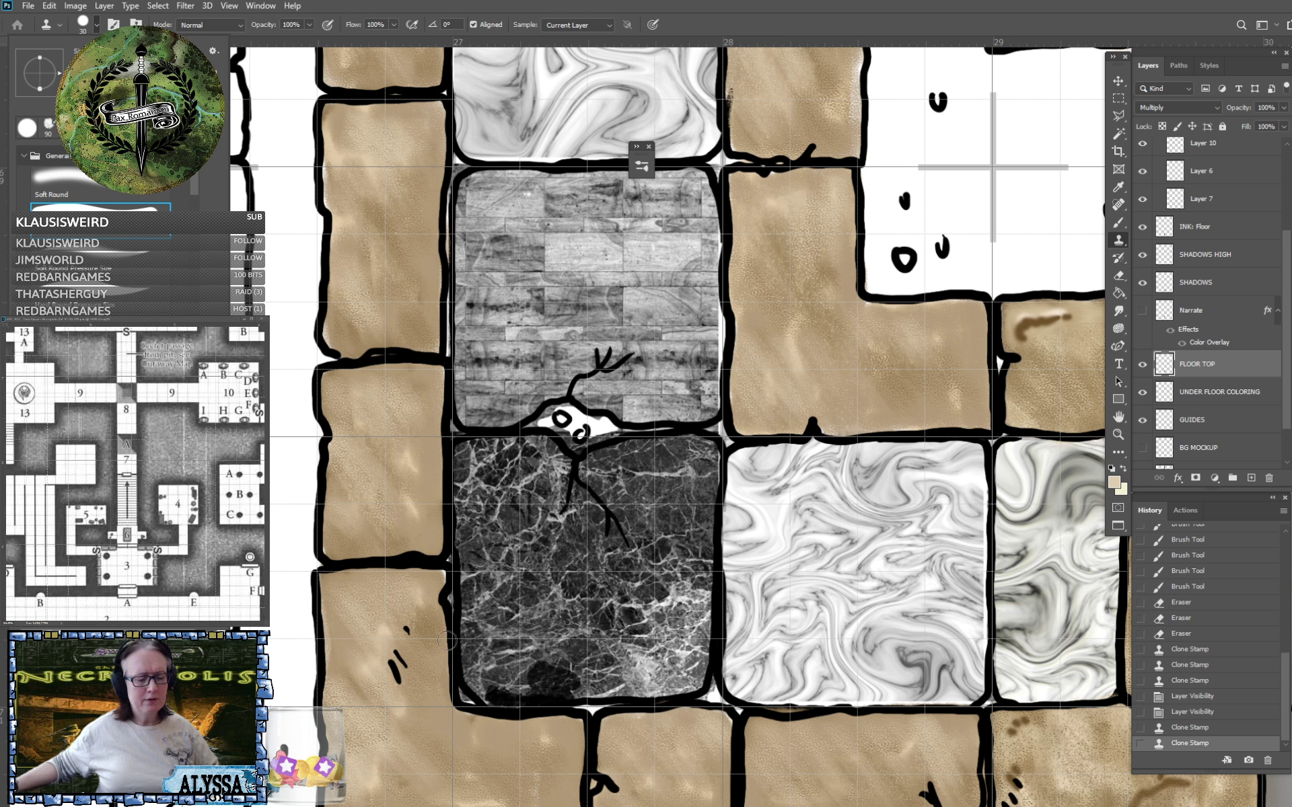
alt+click(558, 620)
mouse_move(563, 684)
mouse_down()
mouse_move(535, 683)
mouse_move(556, 662)
mouse_move(532, 663)
mouse_up()
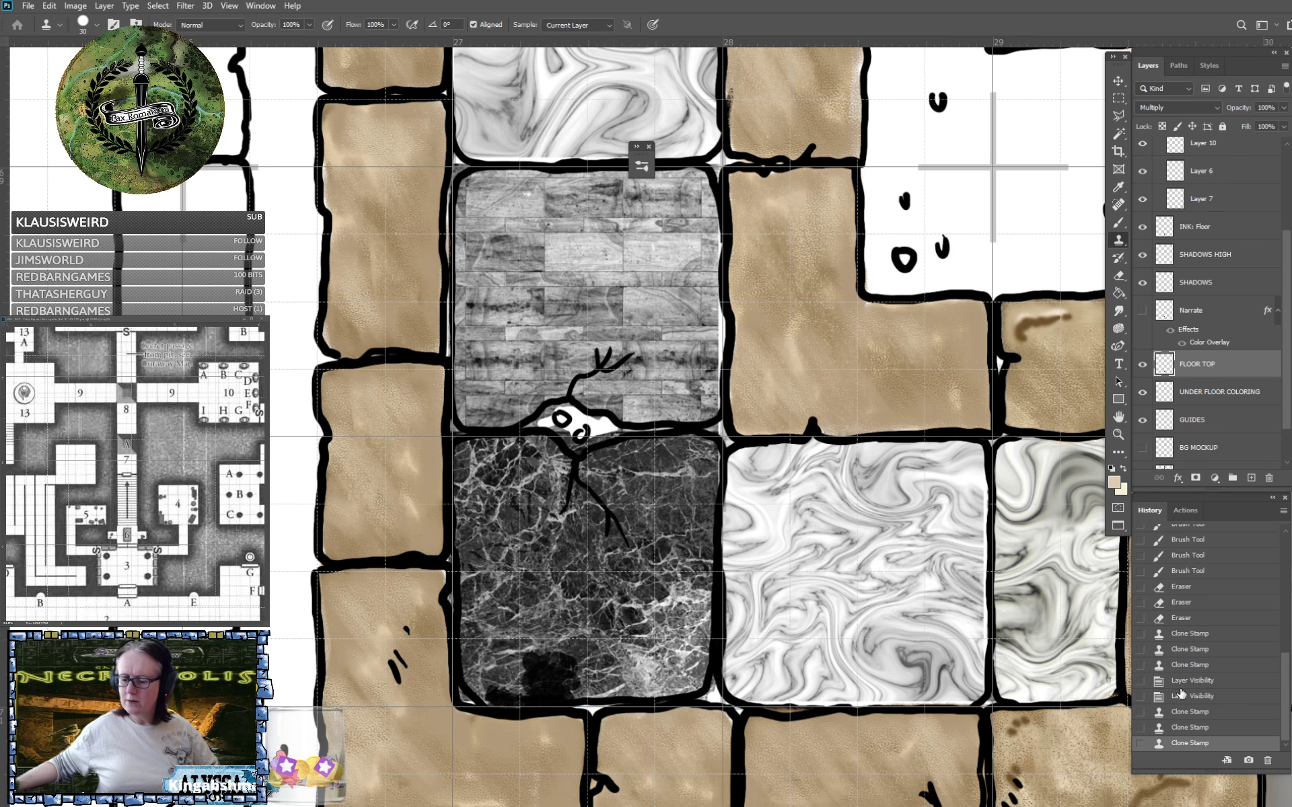
scroll(1188, 680, up, 1)
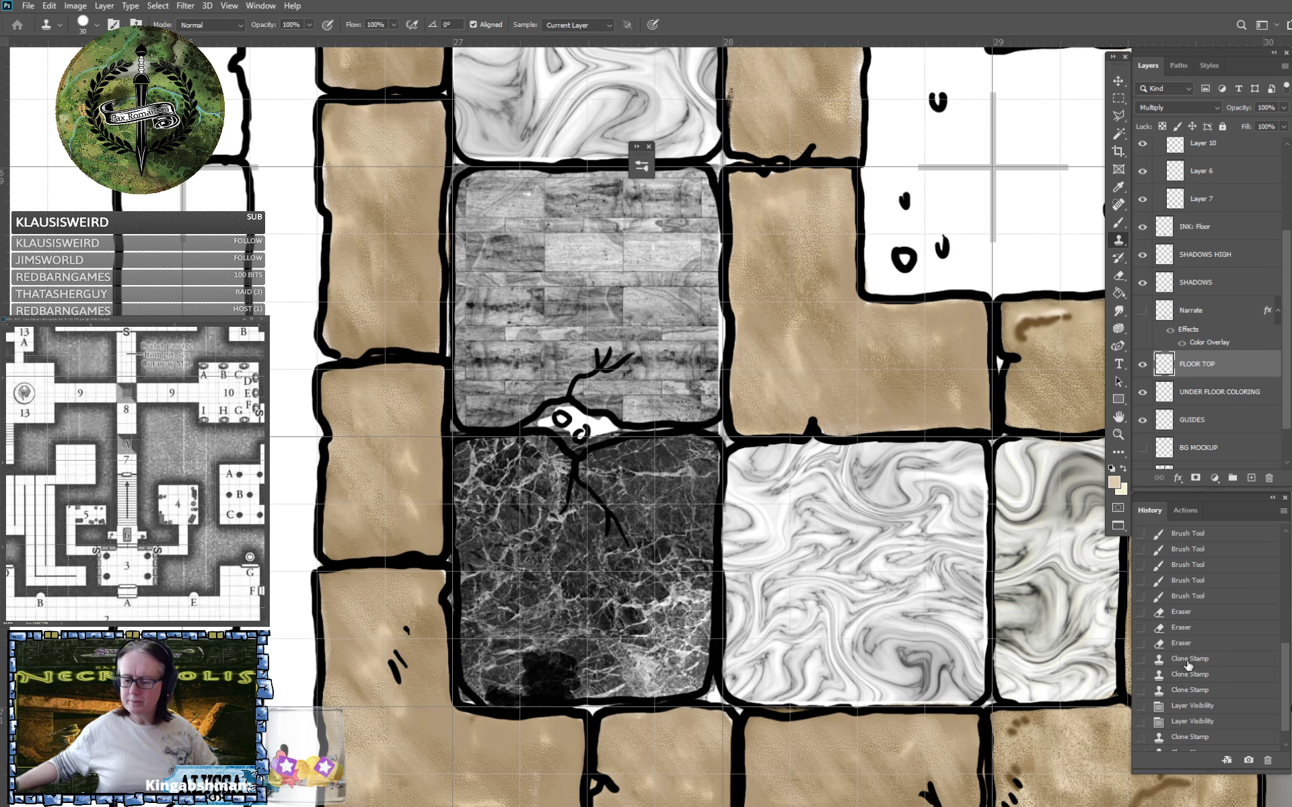
click(1186, 647)
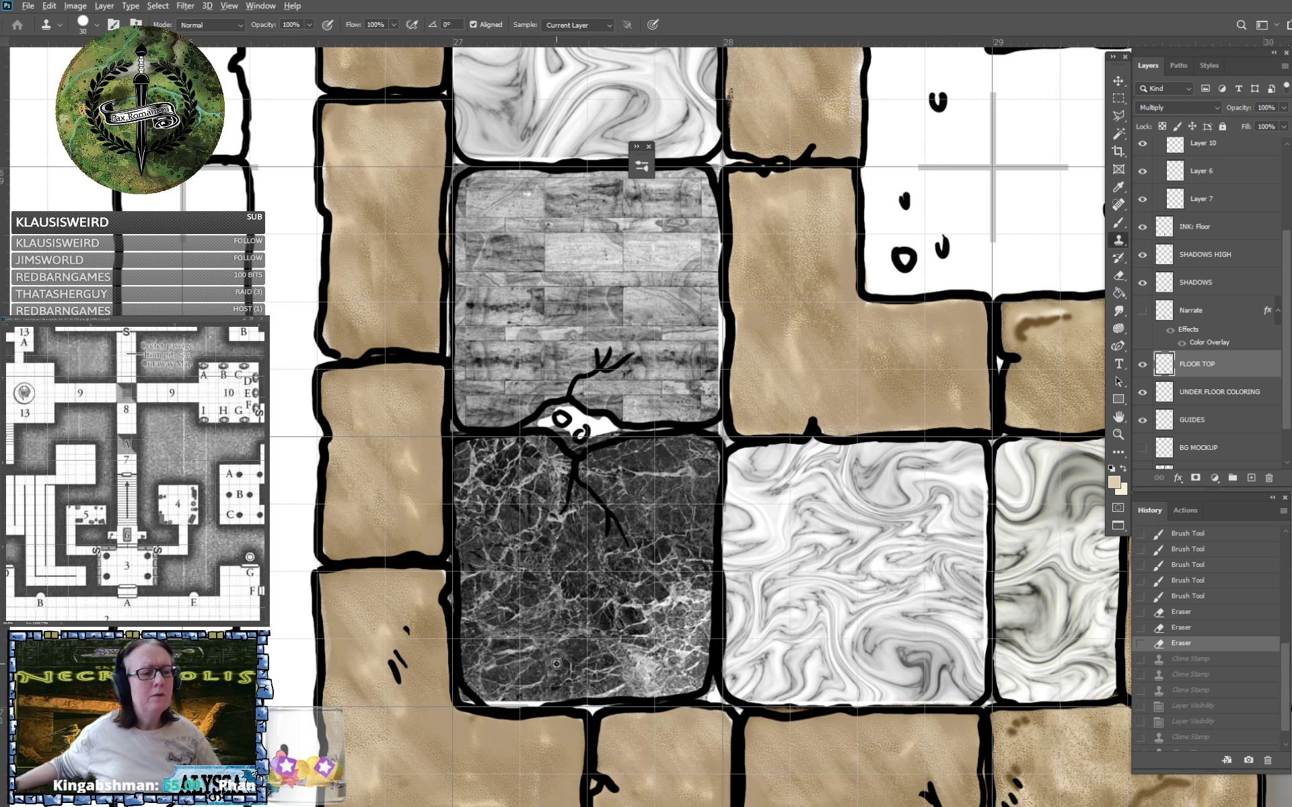
Try cloning the swirled marble onto the white rubble area north of it, and undo the test stroke.
alt+click(840, 551)
mouse_move(928, 195)
mouse_down()
mouse_move(973, 231)
mouse_move(960, 203)
mouse_move(936, 196)
mouse_move(967, 195)
mouse_up()
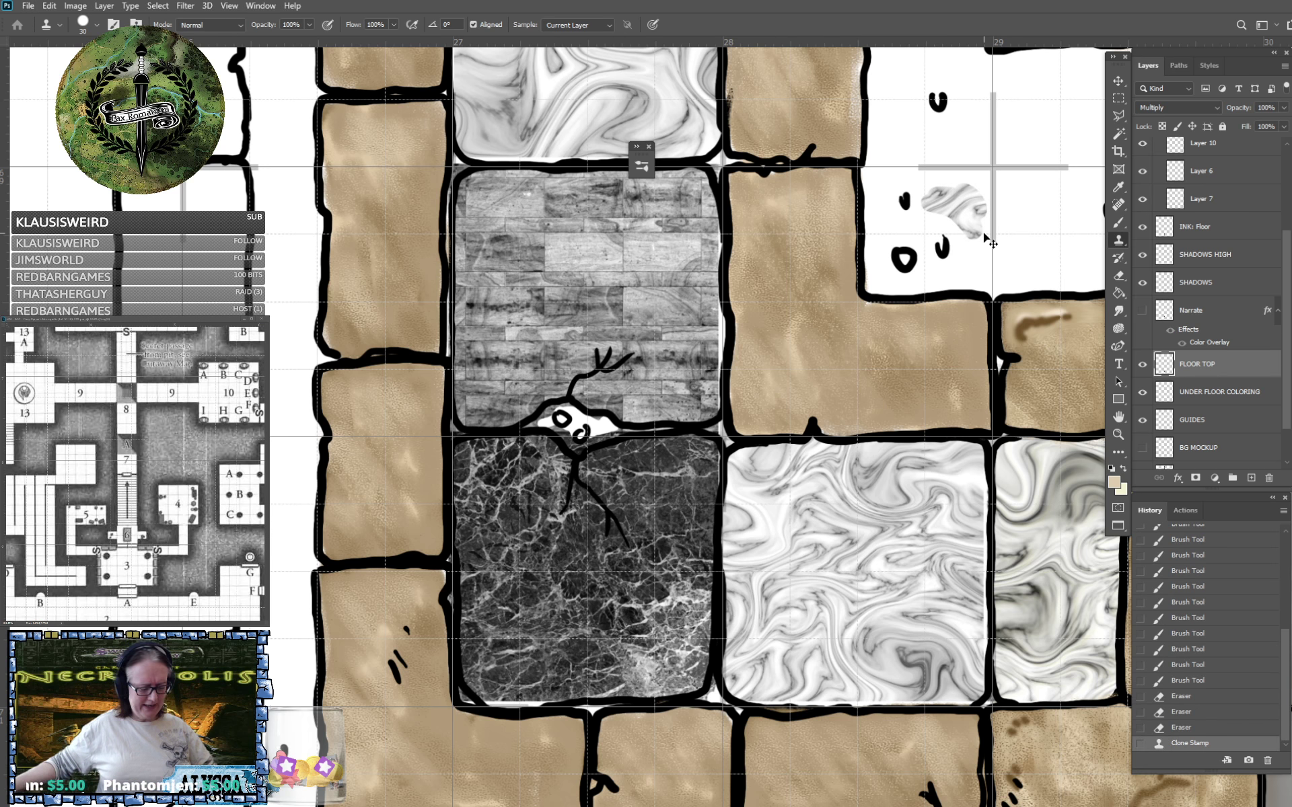
key(ctrl+z)
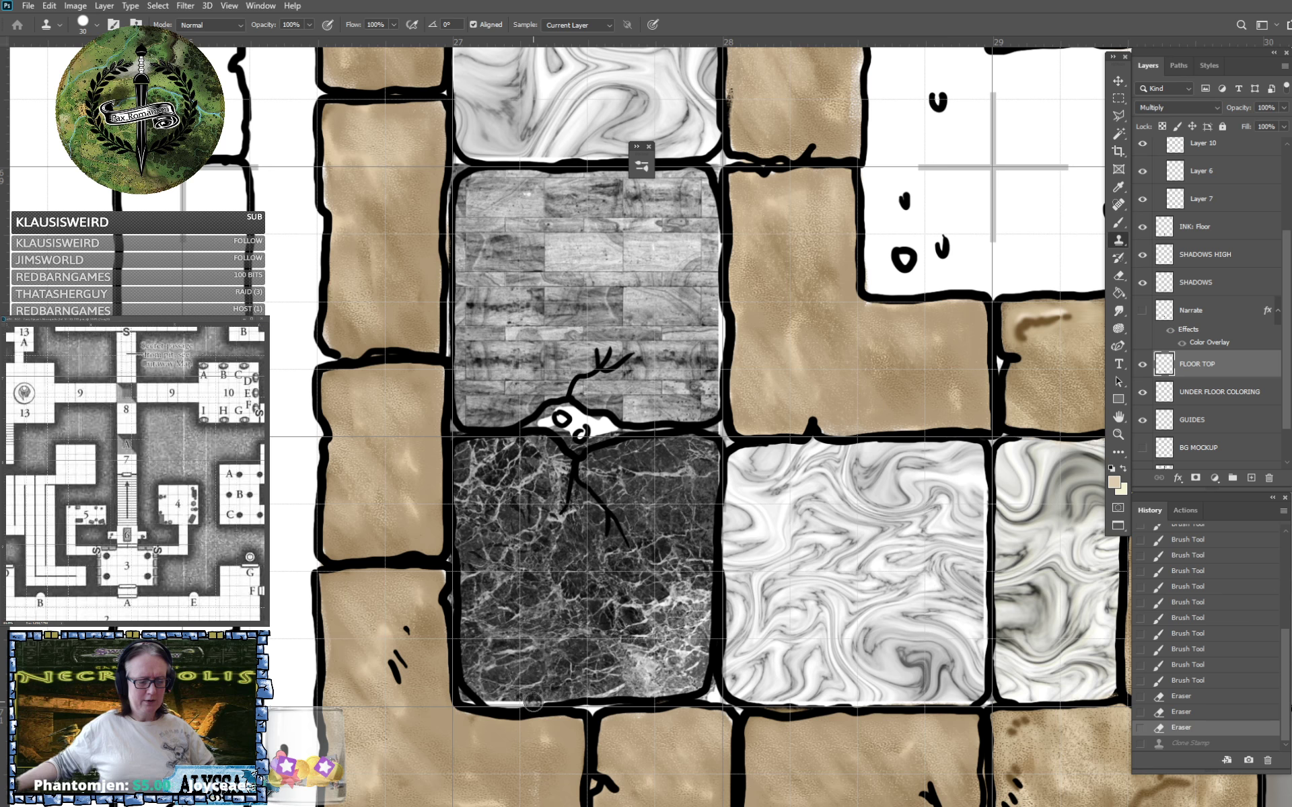
Set the FLOOR TOP layer's blend mode to Normal.
double_click(1230, 365)
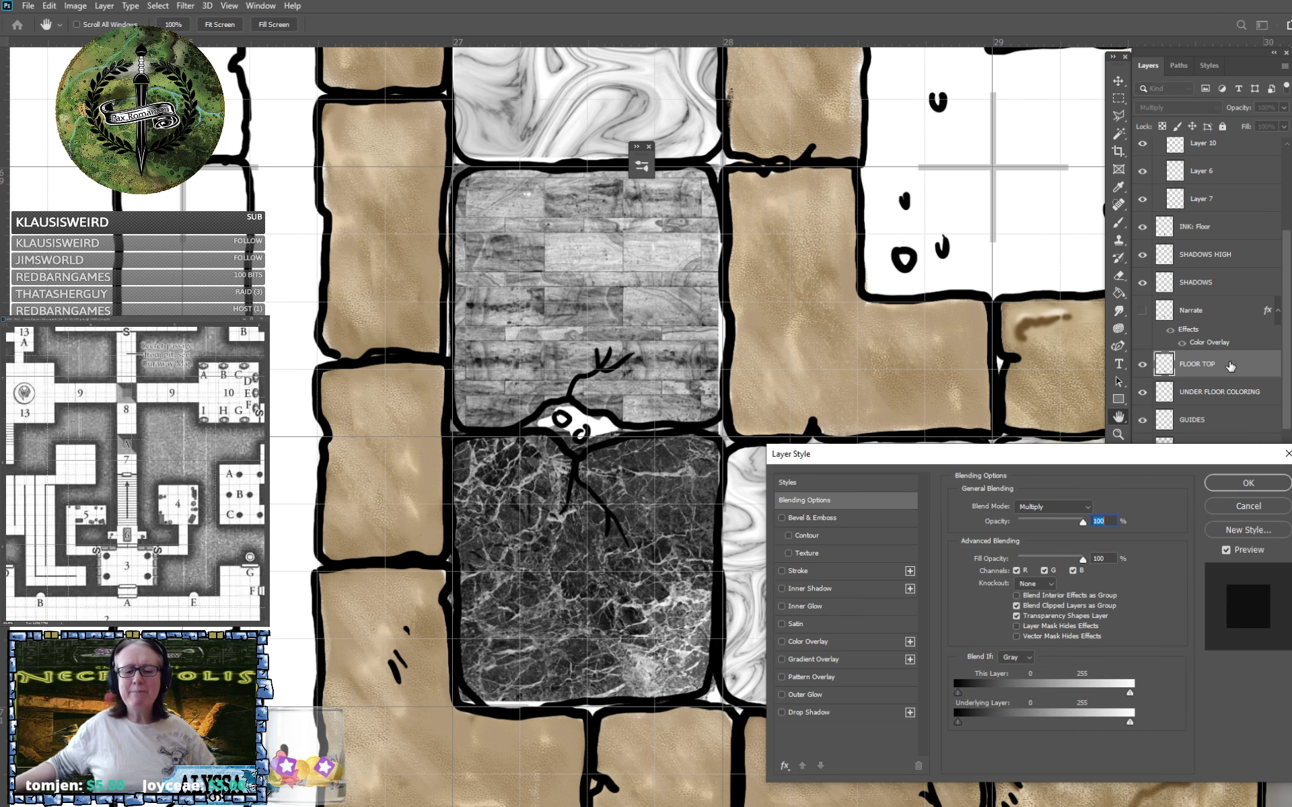
click(1046, 508)
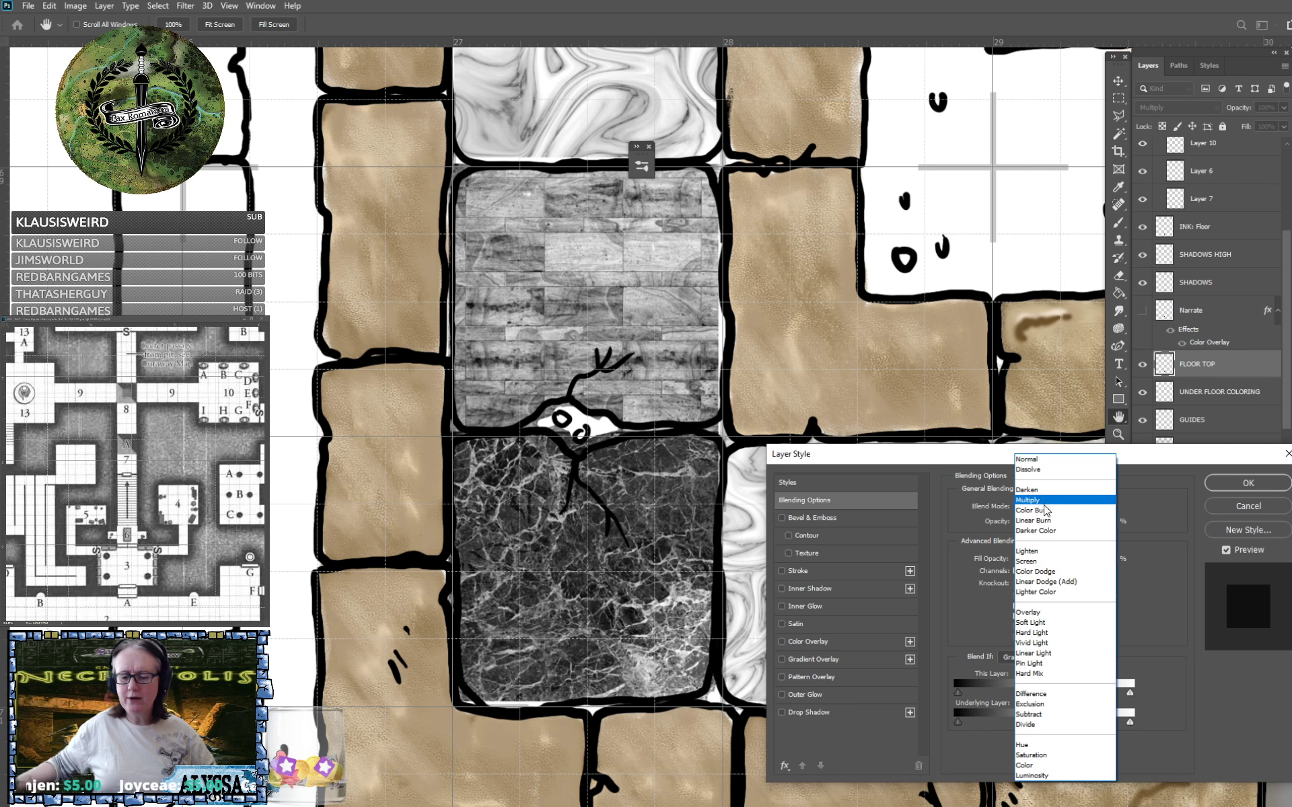
click(1061, 460)
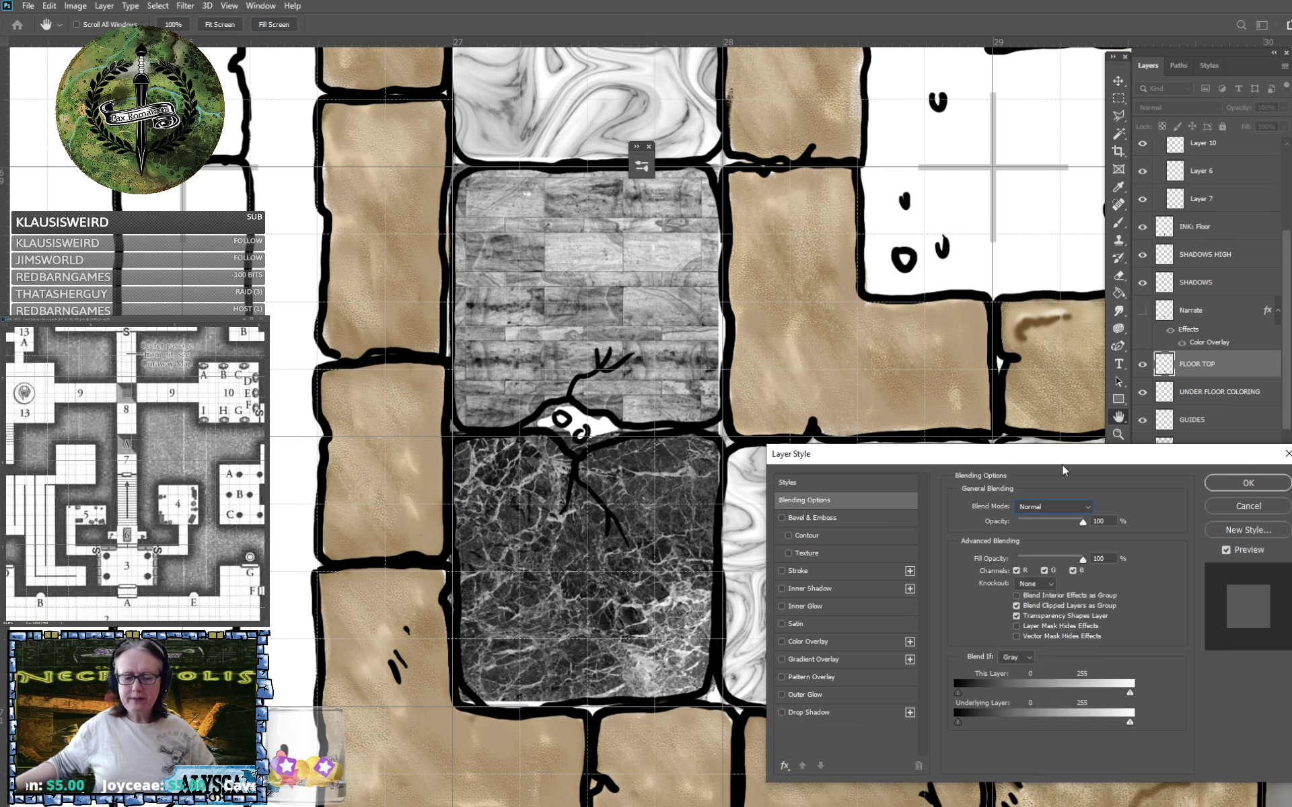
click(1223, 483)
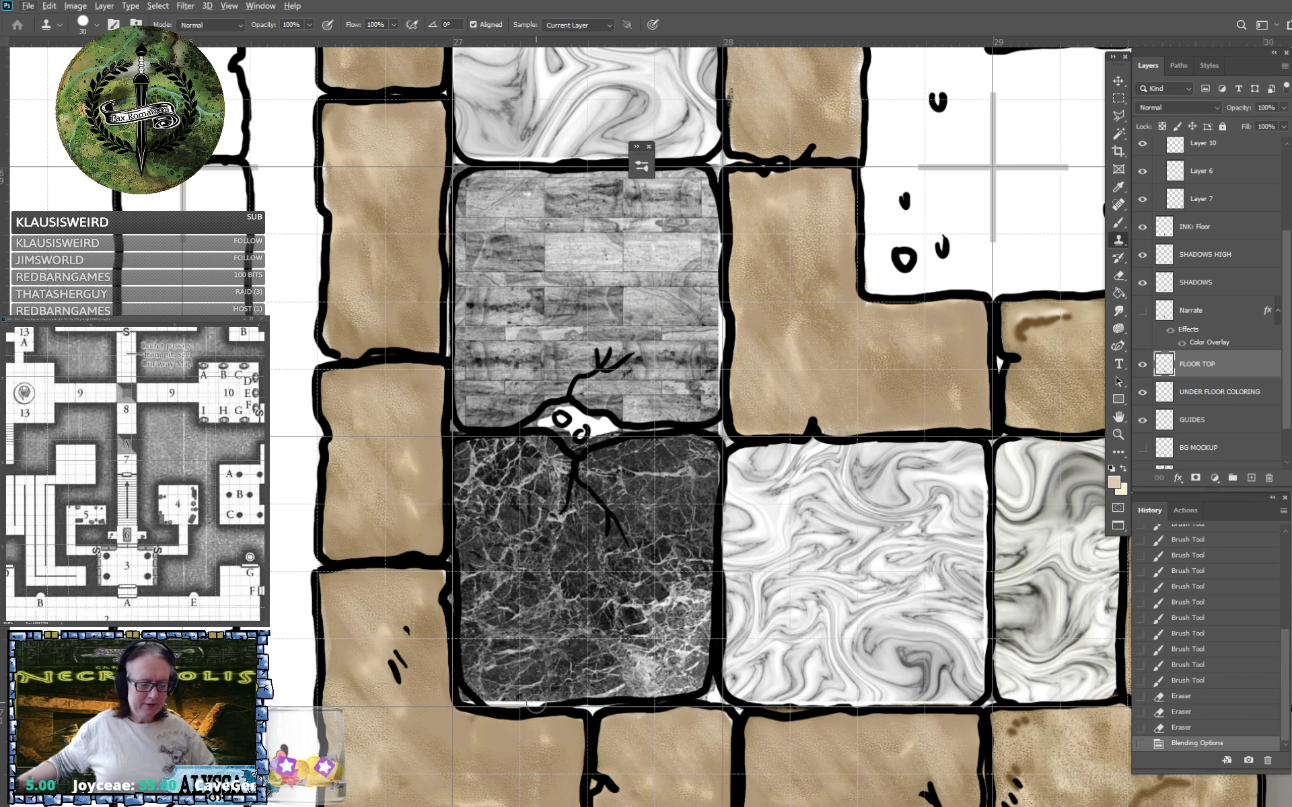
Try filling the dark tile's lower edge with cloned marble, and compare the floor with the FLOOR TOP layer hidden and shown.
alt+click(549, 662)
drag(537, 699, 595, 699)
drag(594, 699, 492, 704)
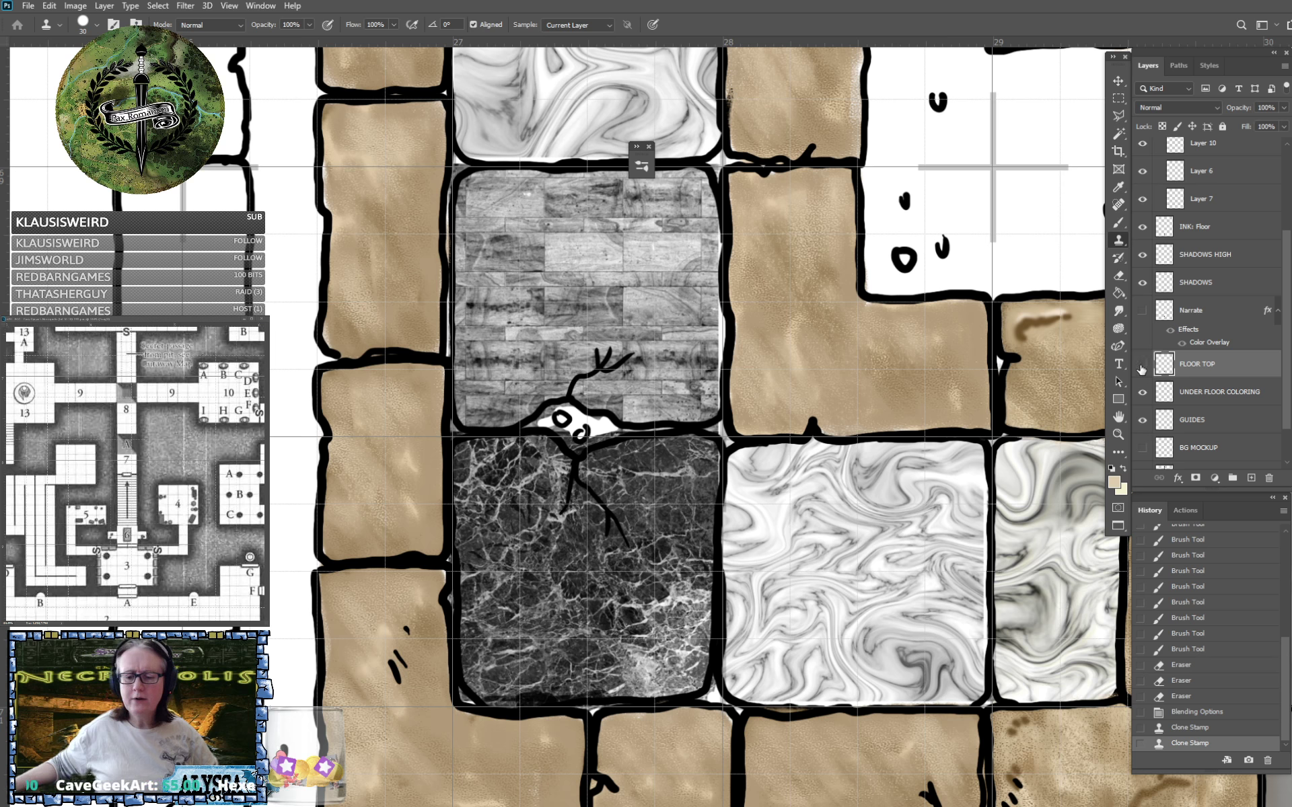
click(1141, 367)
click(1141, 366)
click(1141, 366)
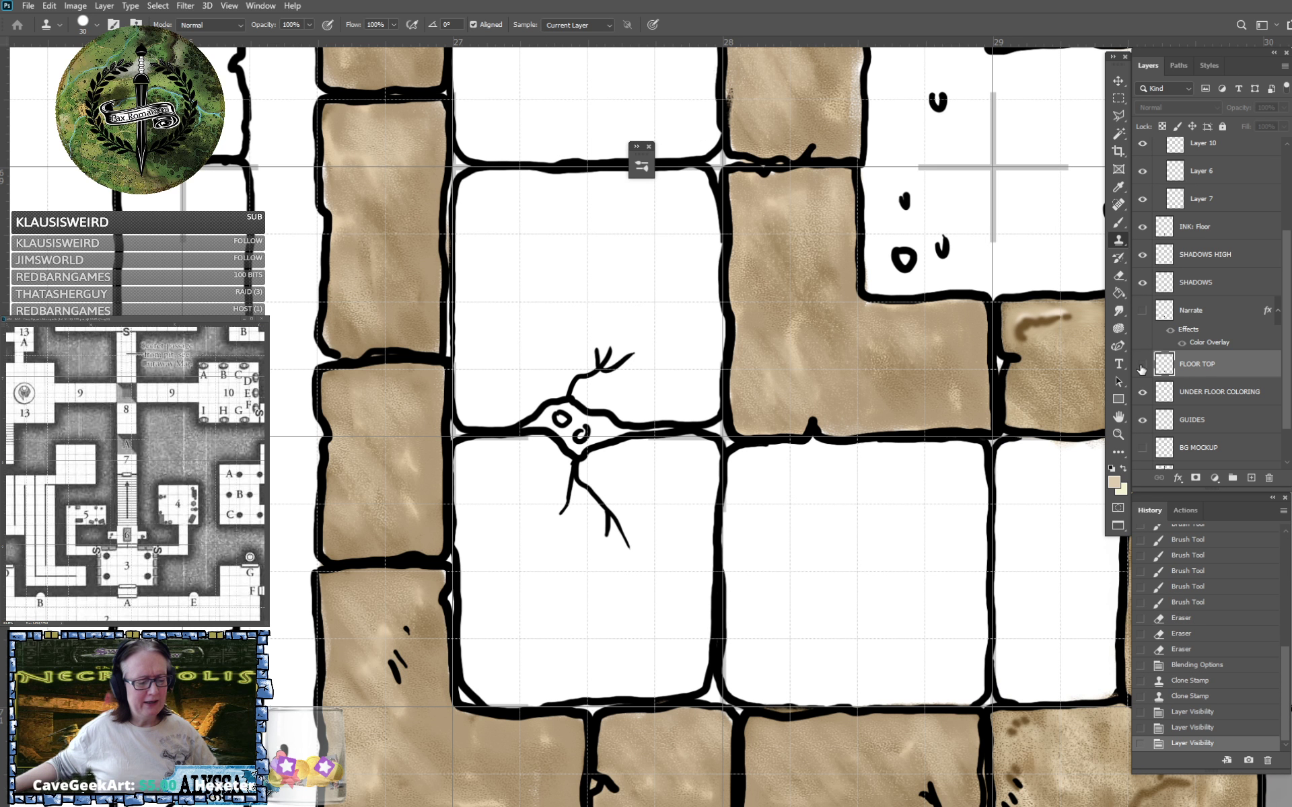
click(1141, 367)
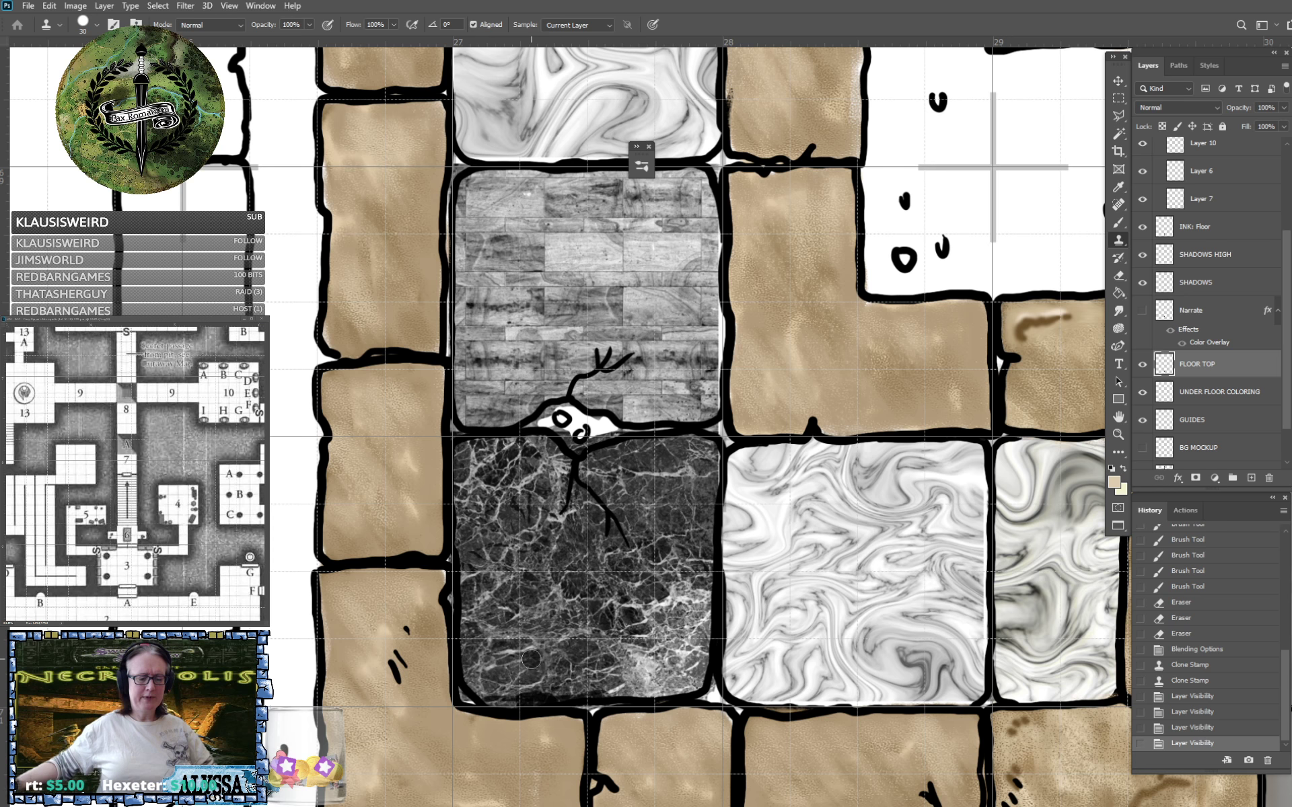
Test cloned marble strokes inside the dark tile and outside the western wall, and revert the history to the blend mode change.
mouse_move(530, 660)
mouse_down()
mouse_move(569, 666)
mouse_move(526, 672)
mouse_move(578, 679)
mouse_move(520, 687)
mouse_move(591, 685)
mouse_move(471, 644)
mouse_move(503, 692)
mouse_move(499, 643)
mouse_move(518, 695)
mouse_up()
alt+click(839, 565)
drag(286, 579, 291, 620)
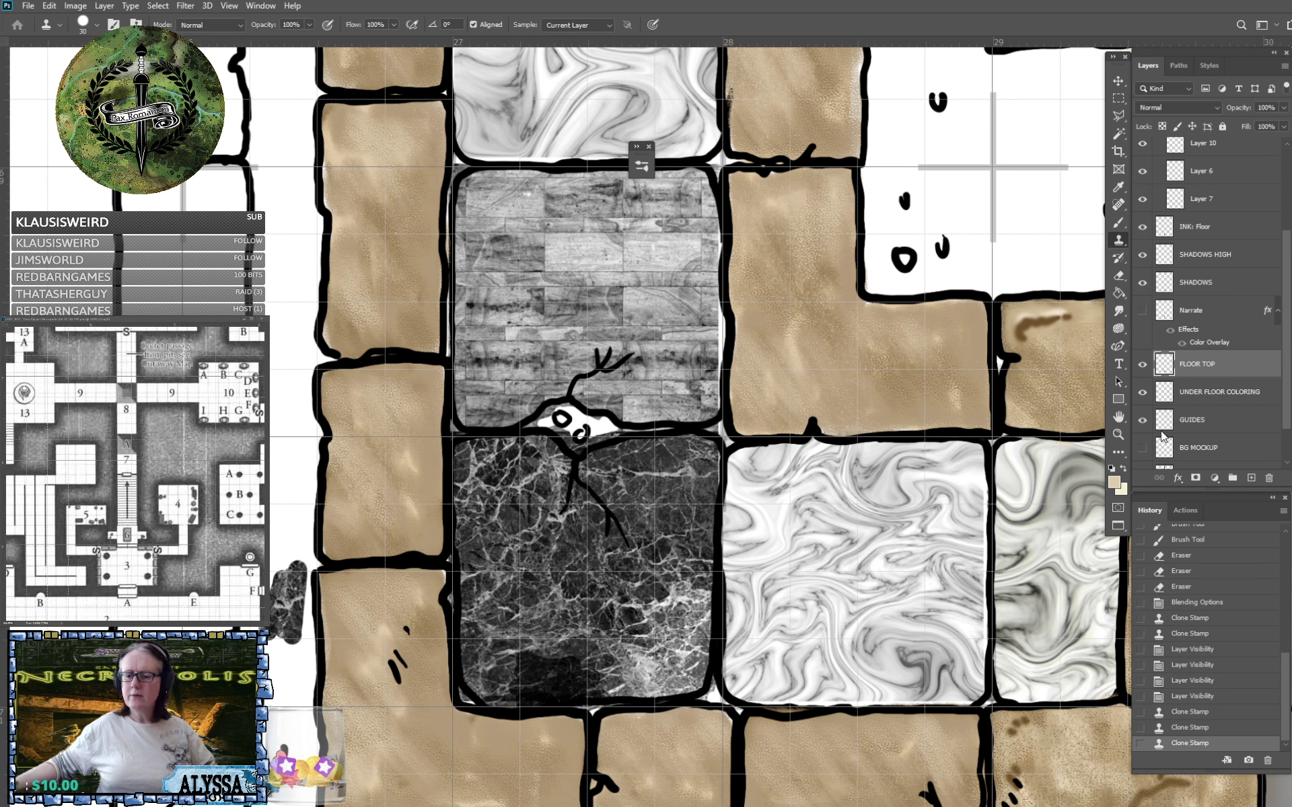
click(1194, 699)
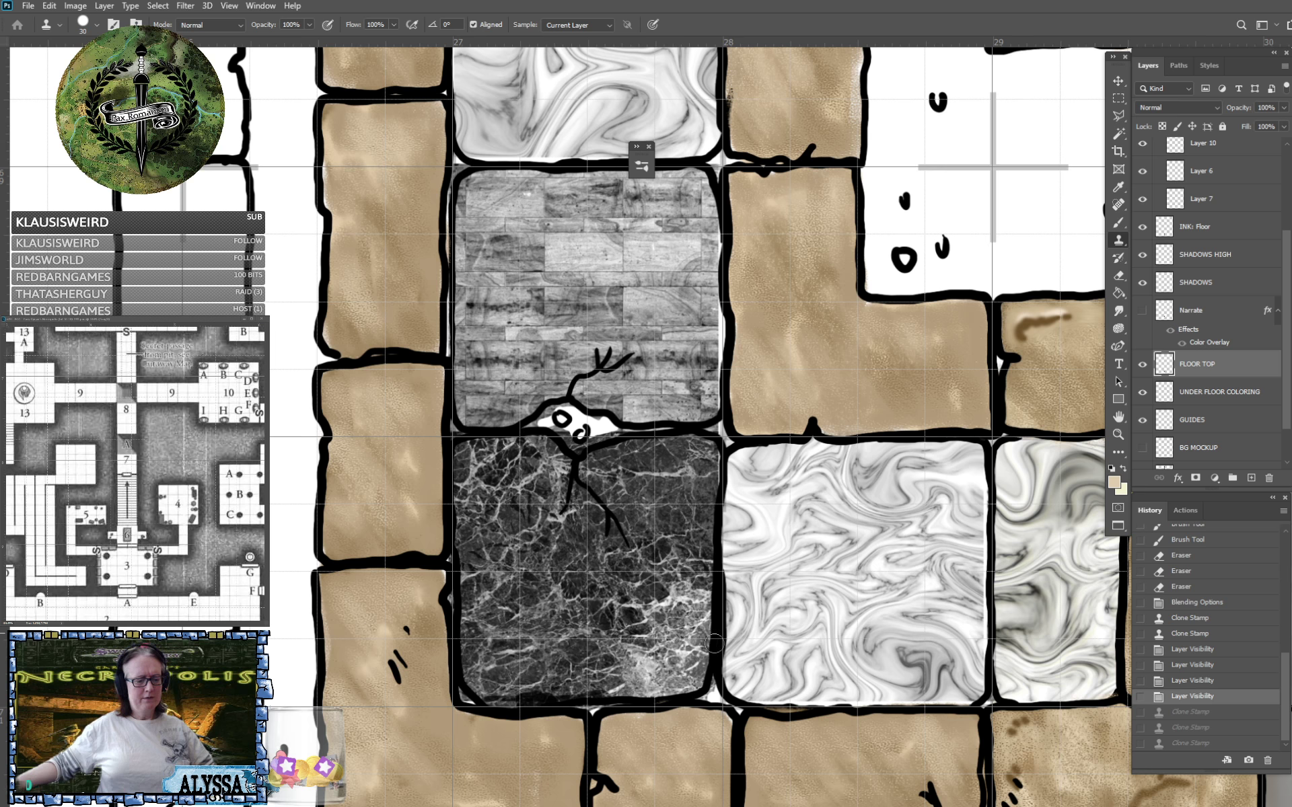
click(1194, 605)
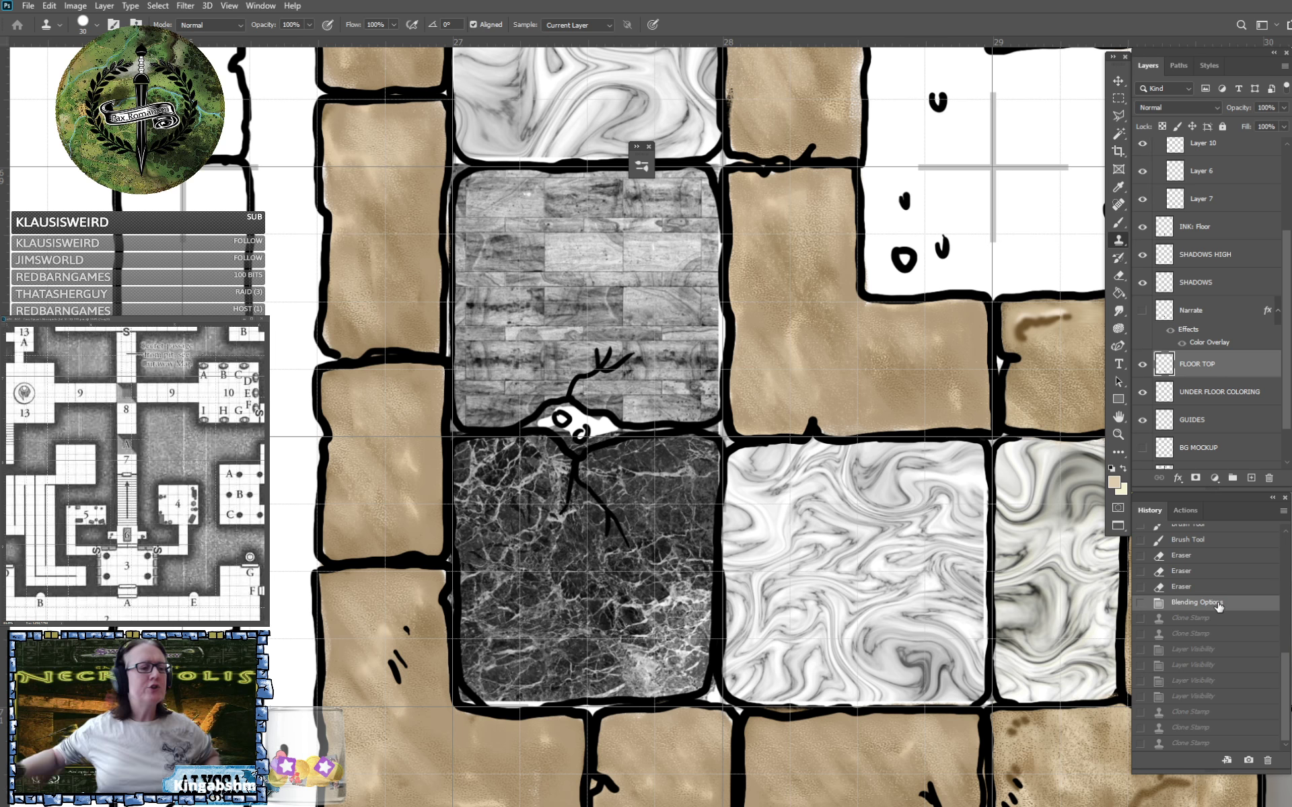
Review the FLOOR TOP layer's blending options, test a cloned marble stroke outside the western wall, and undo the stroke.
click(241, 27)
click(240, 28)
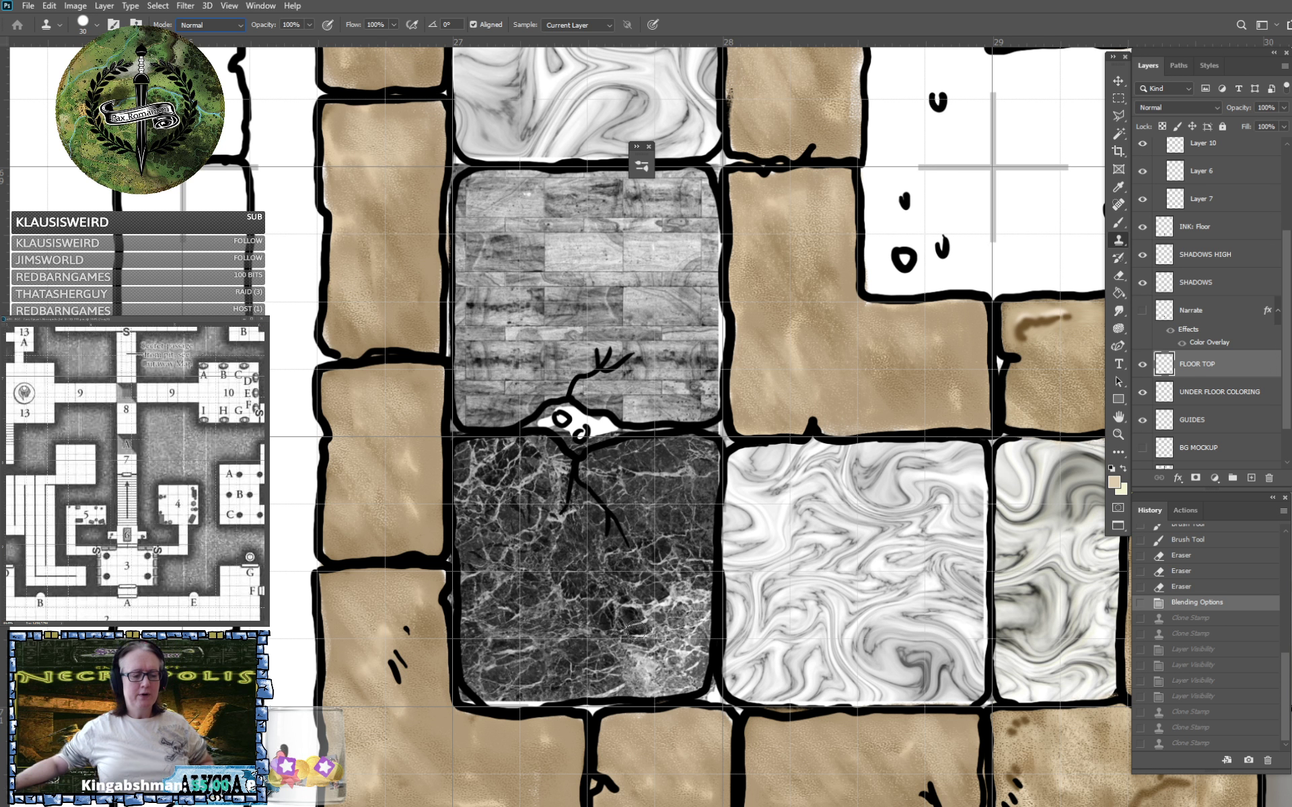
double_click(1242, 374)
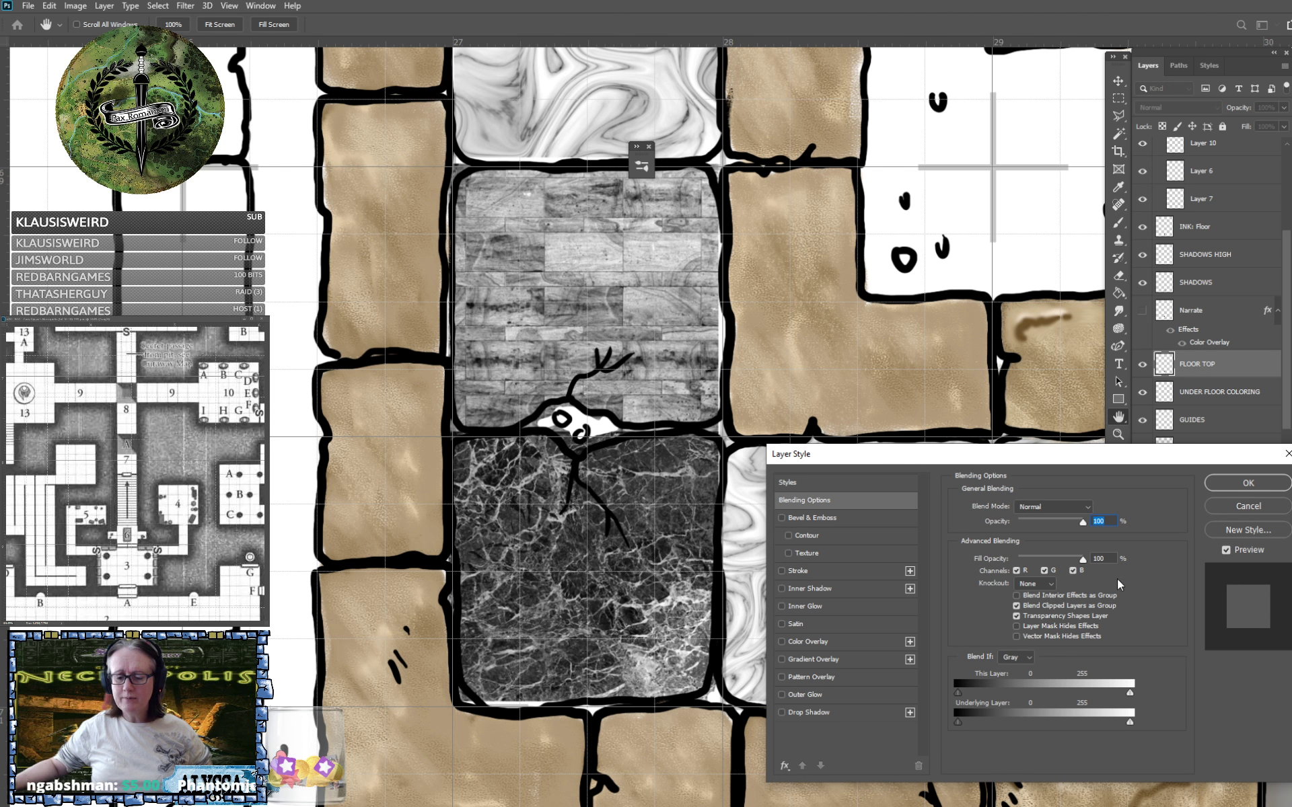
click(1238, 483)
key(s)
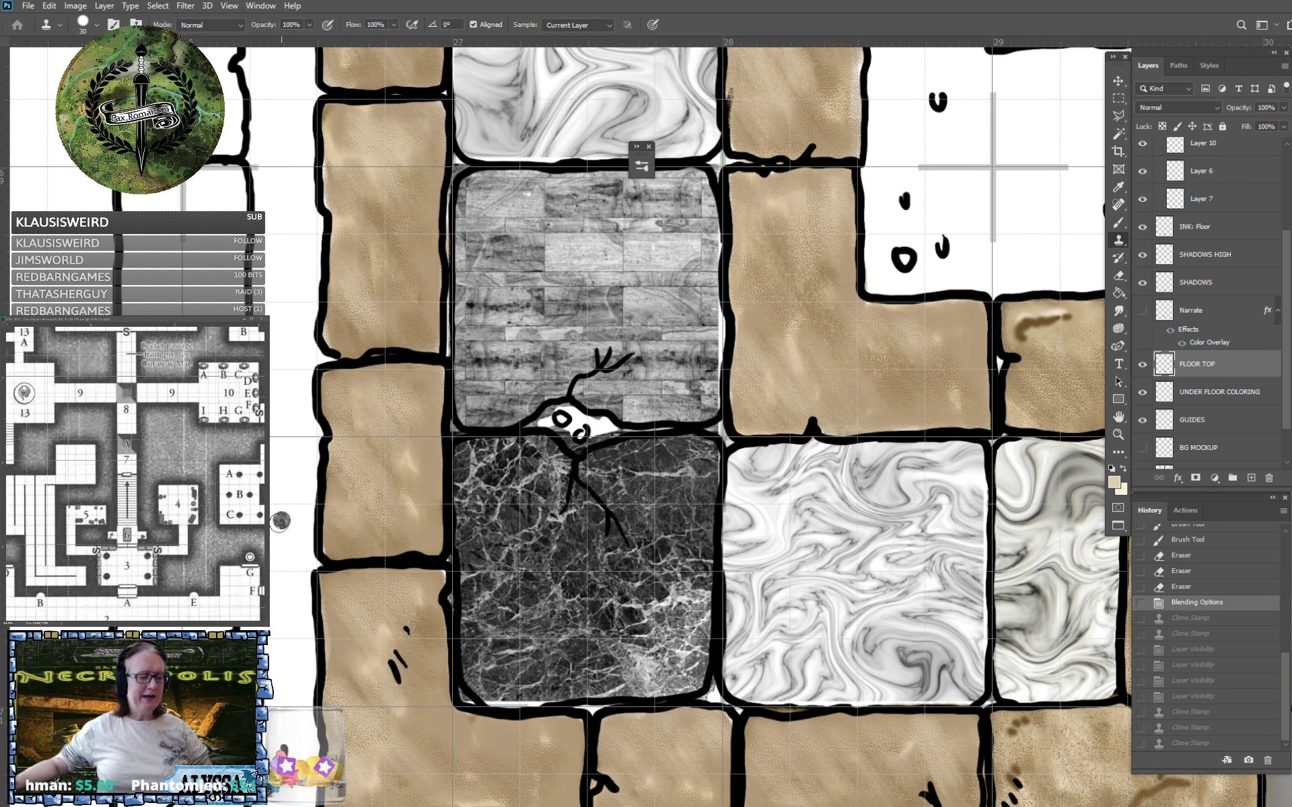
click(648, 500)
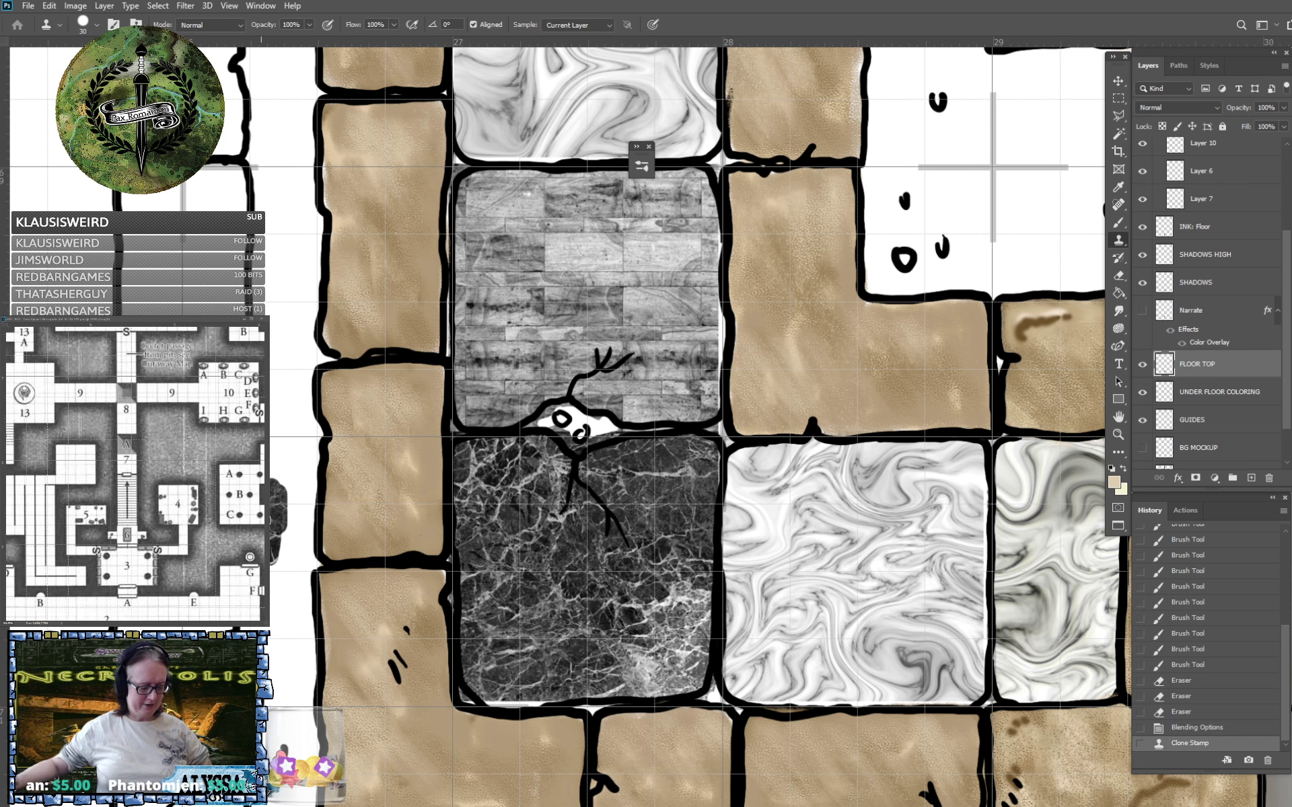
key(ctrl+z)
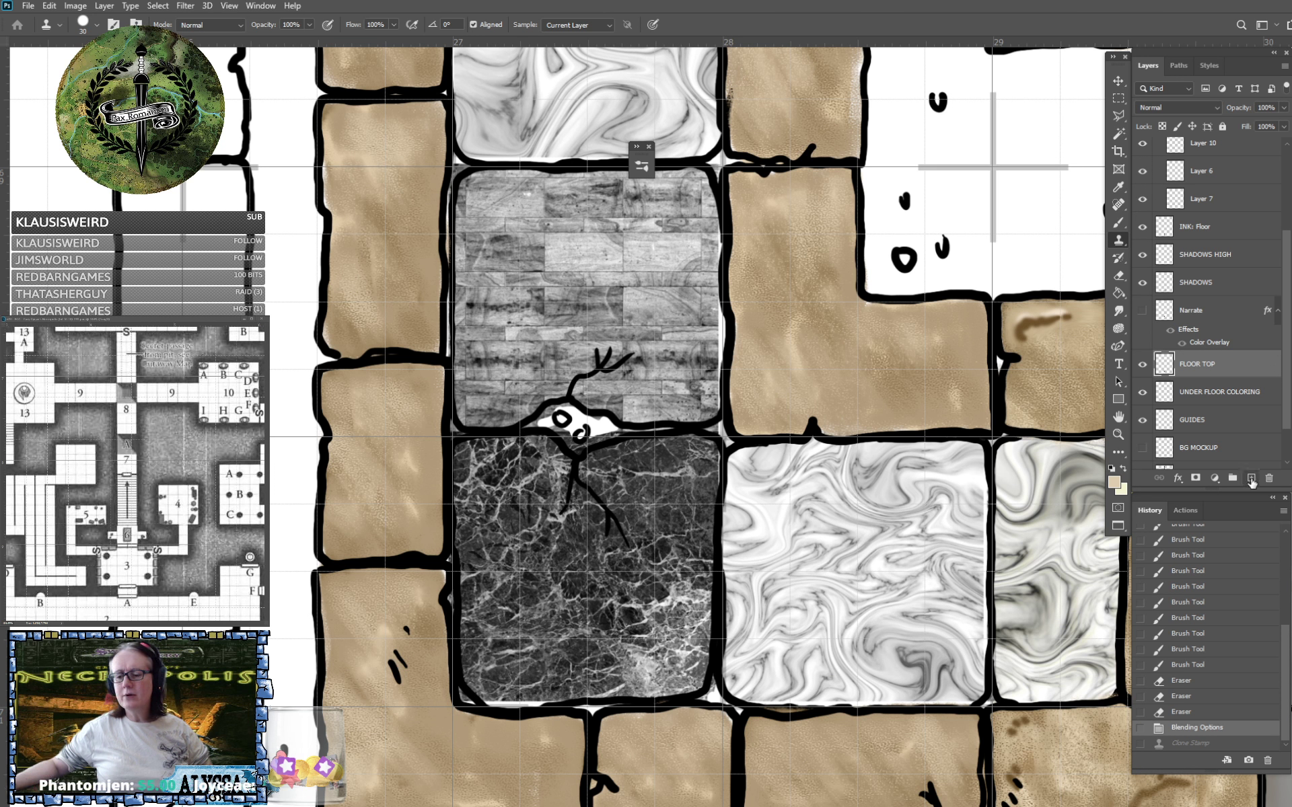
Try cloning marble along the dark tile's lower edge on a new layer, and delete that layer.
click(1250, 479)
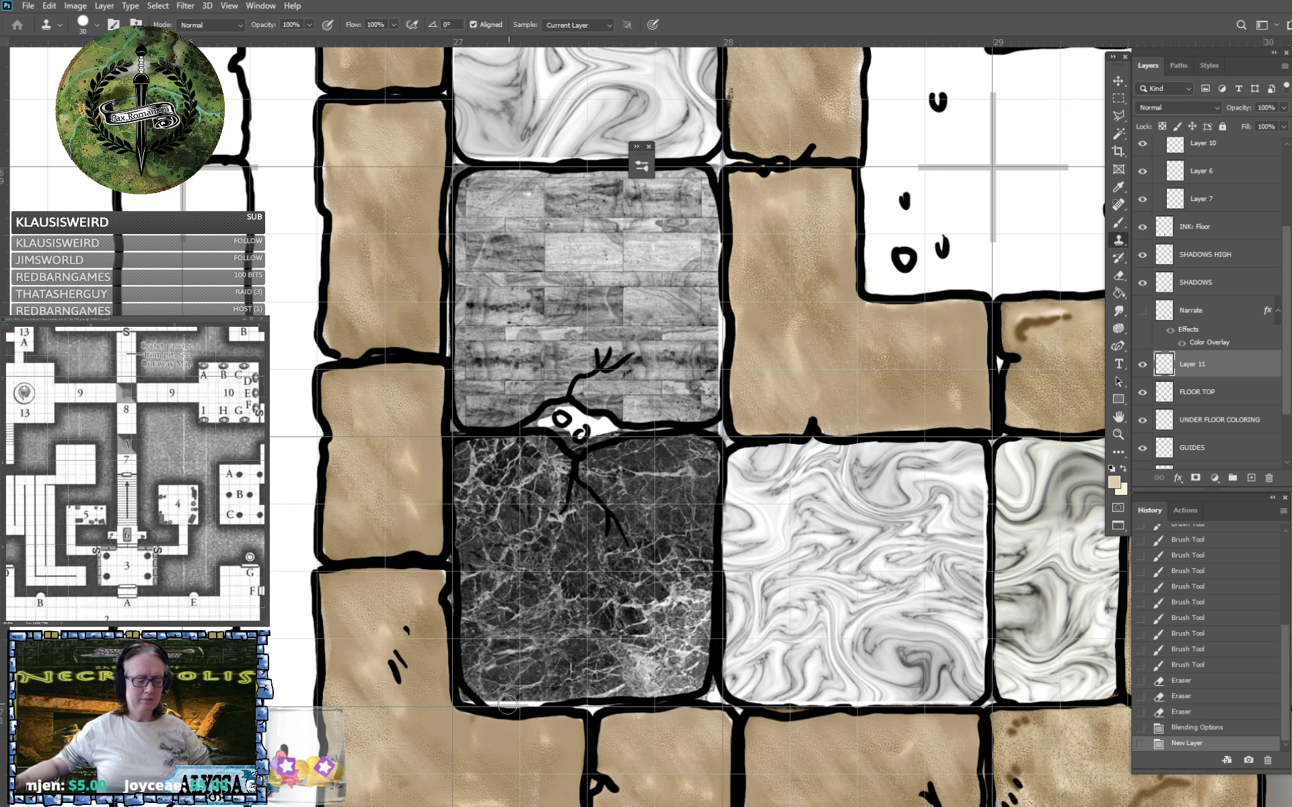
click(517, 704)
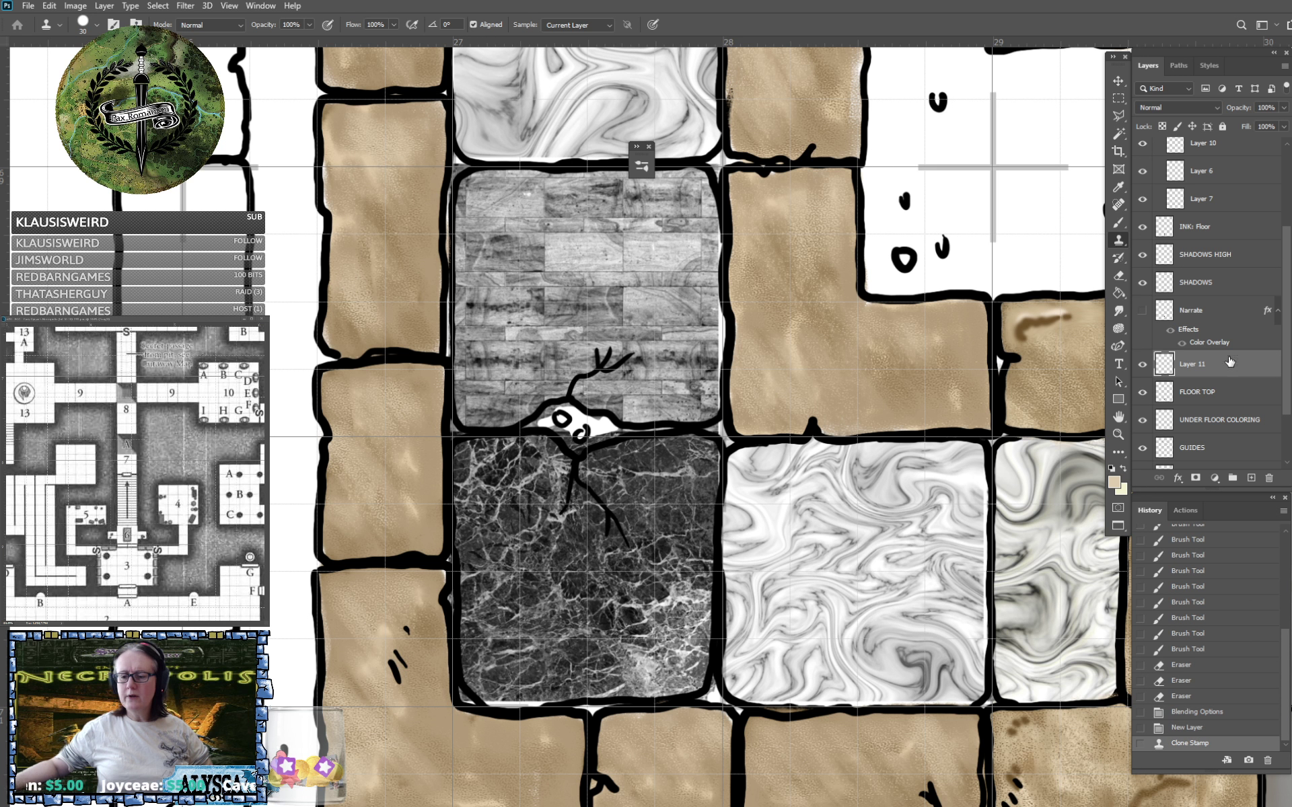
mouse_move(1228, 369)
mouse_down()
mouse_move(1232, 437)
mouse_move(1270, 479)
mouse_up()
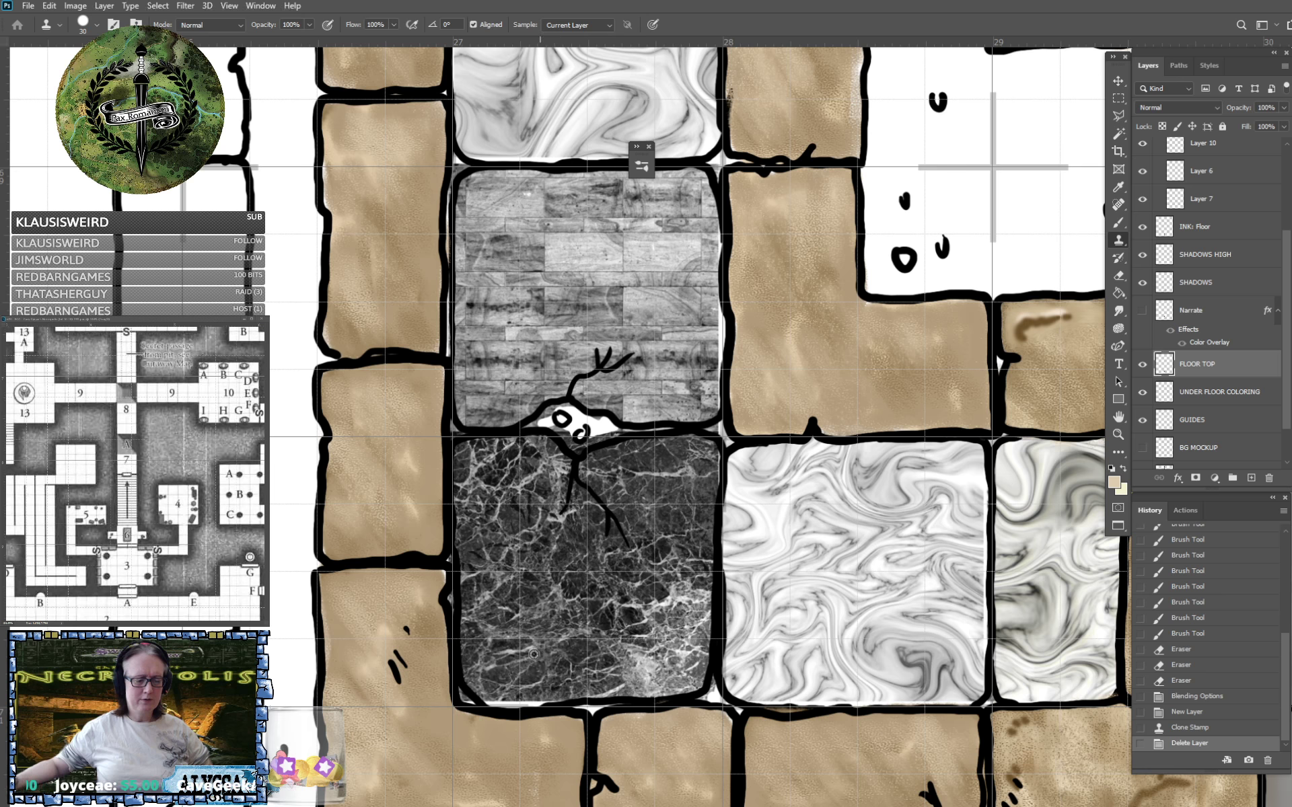
Clone dark marble into the gaps along the dark tile's lower edge on FLOOR TOP, and erase the spill along the western wall.
click(513, 708)
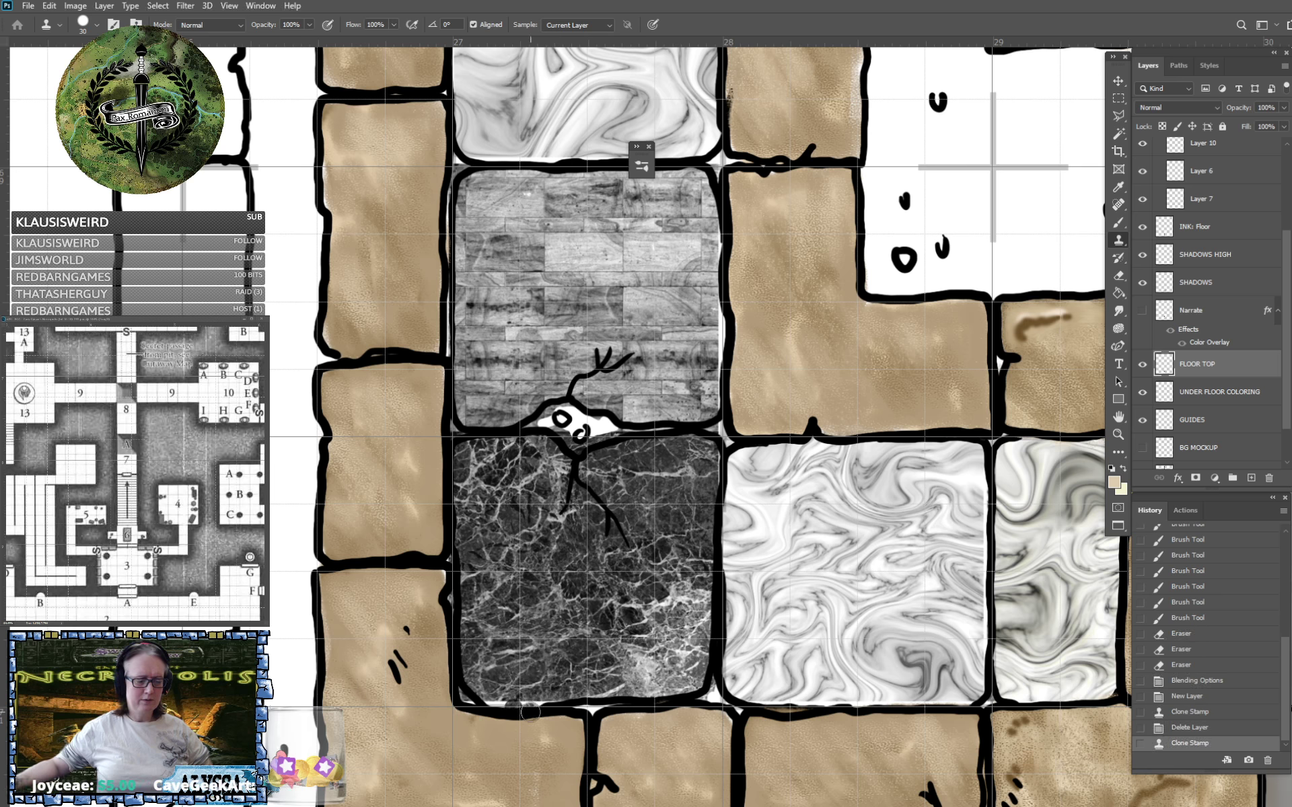
mouse_move(523, 708)
mouse_down()
mouse_move(552, 725)
mouse_move(486, 708)
mouse_up()
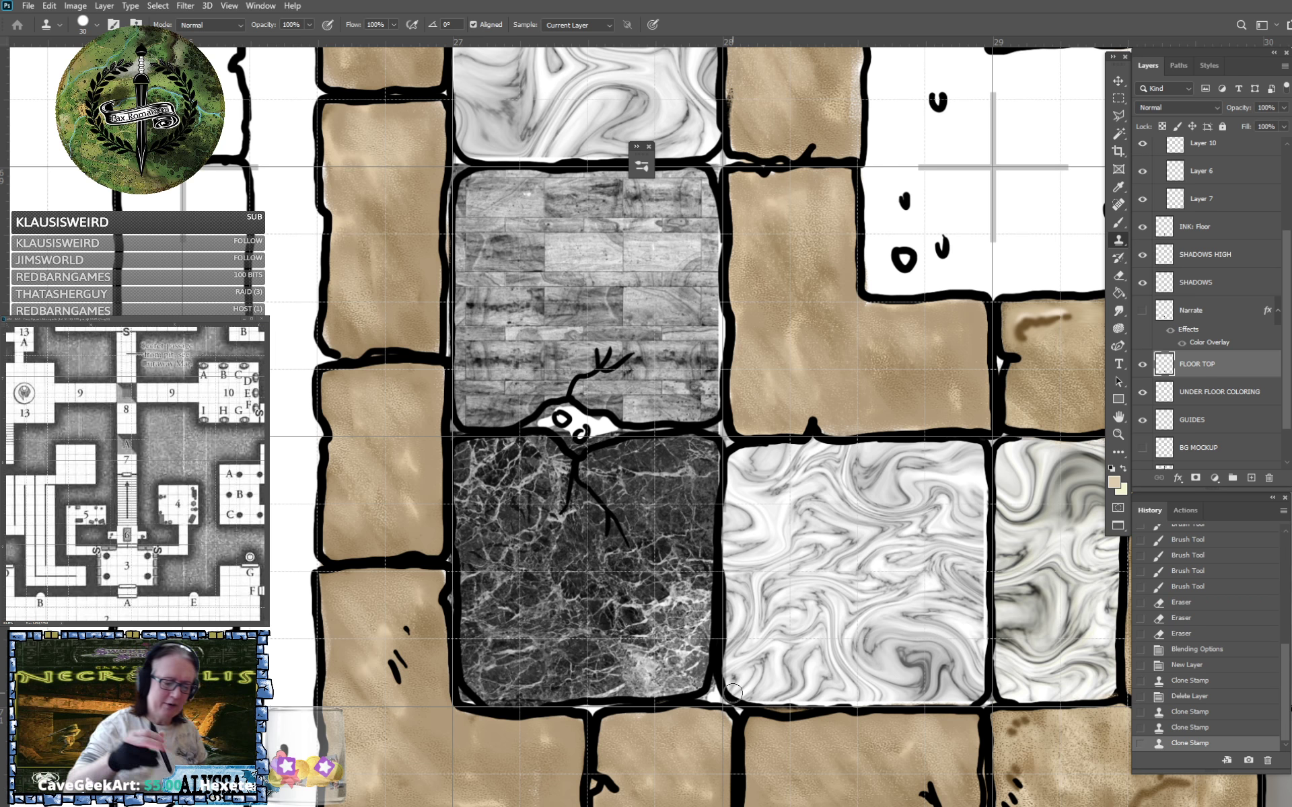
mouse_move(455, 709)
mouse_down()
mouse_move(464, 699)
mouse_move(447, 690)
mouse_up()
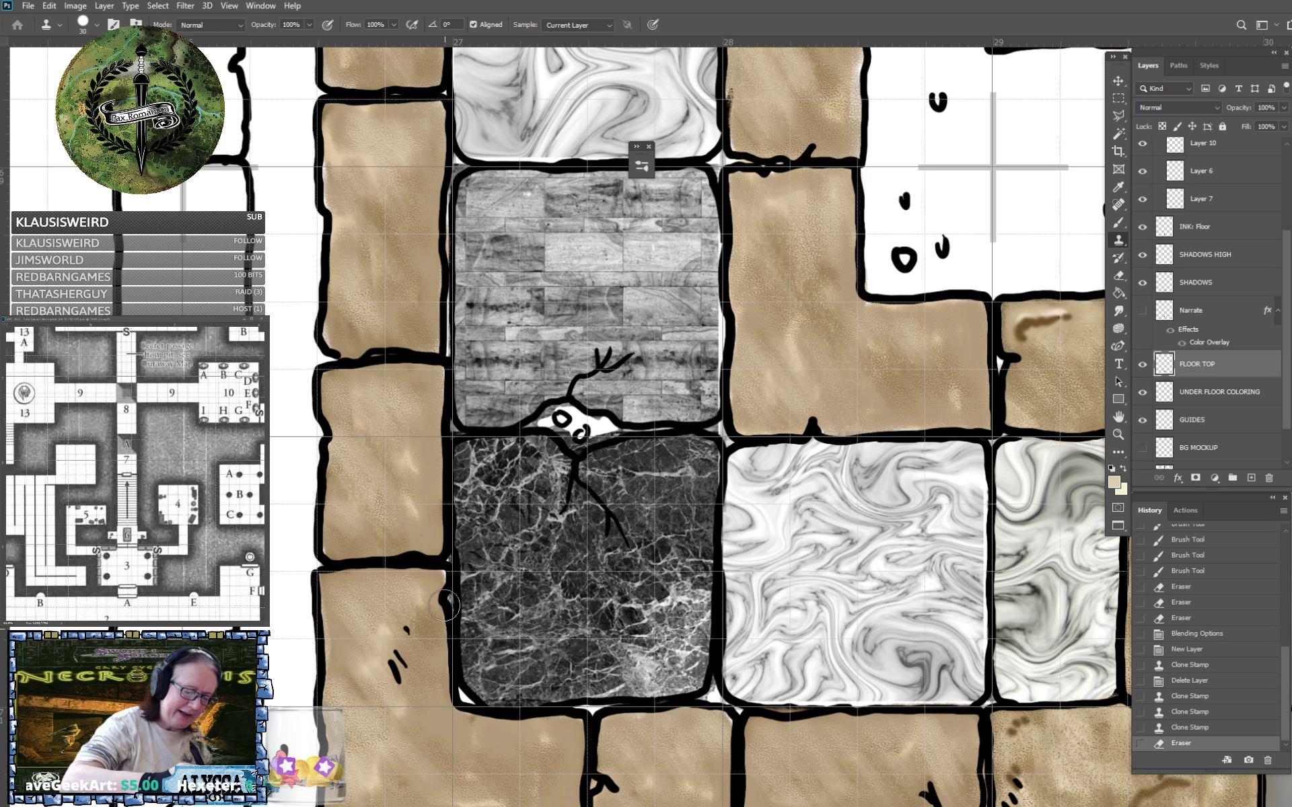
drag(445, 605, 447, 576)
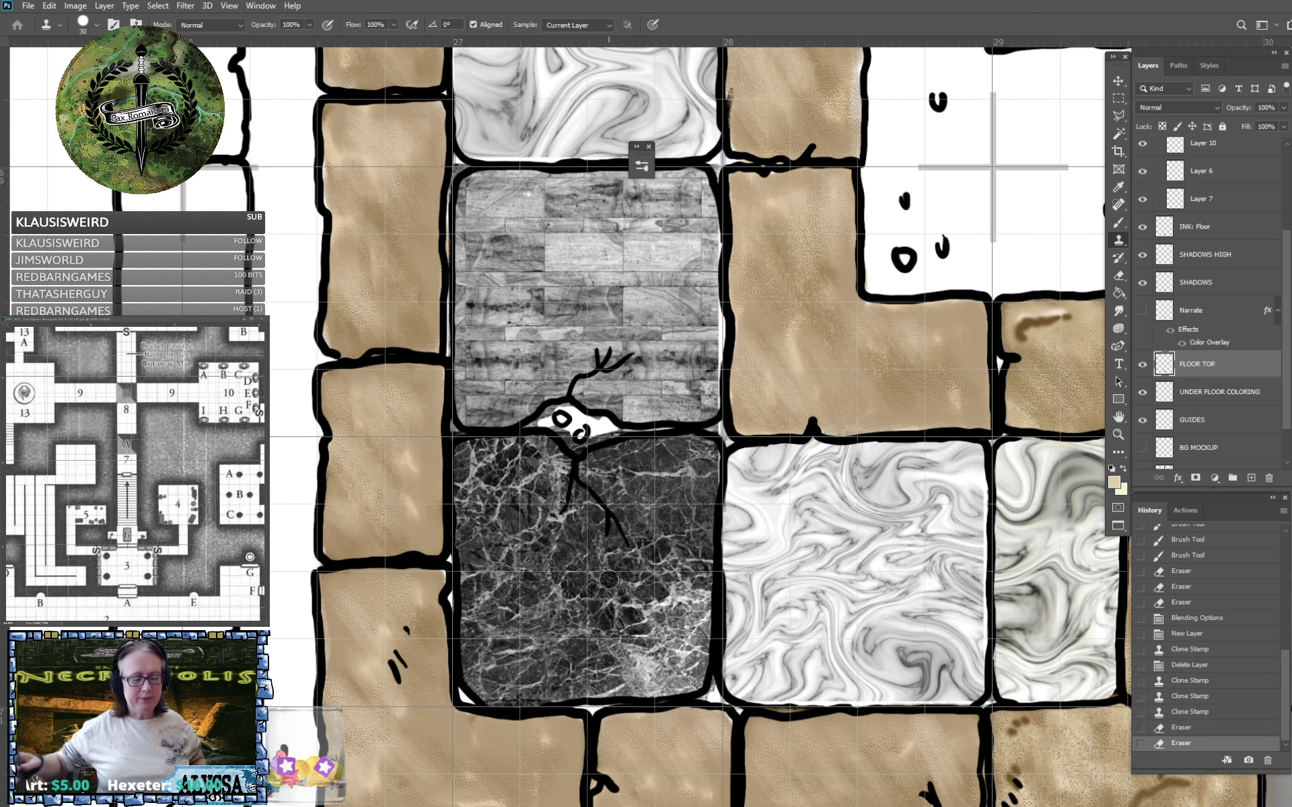
Set the FLOOR TOP layer's blend mode to Multiply.
scroll(608, 579, down, 5)
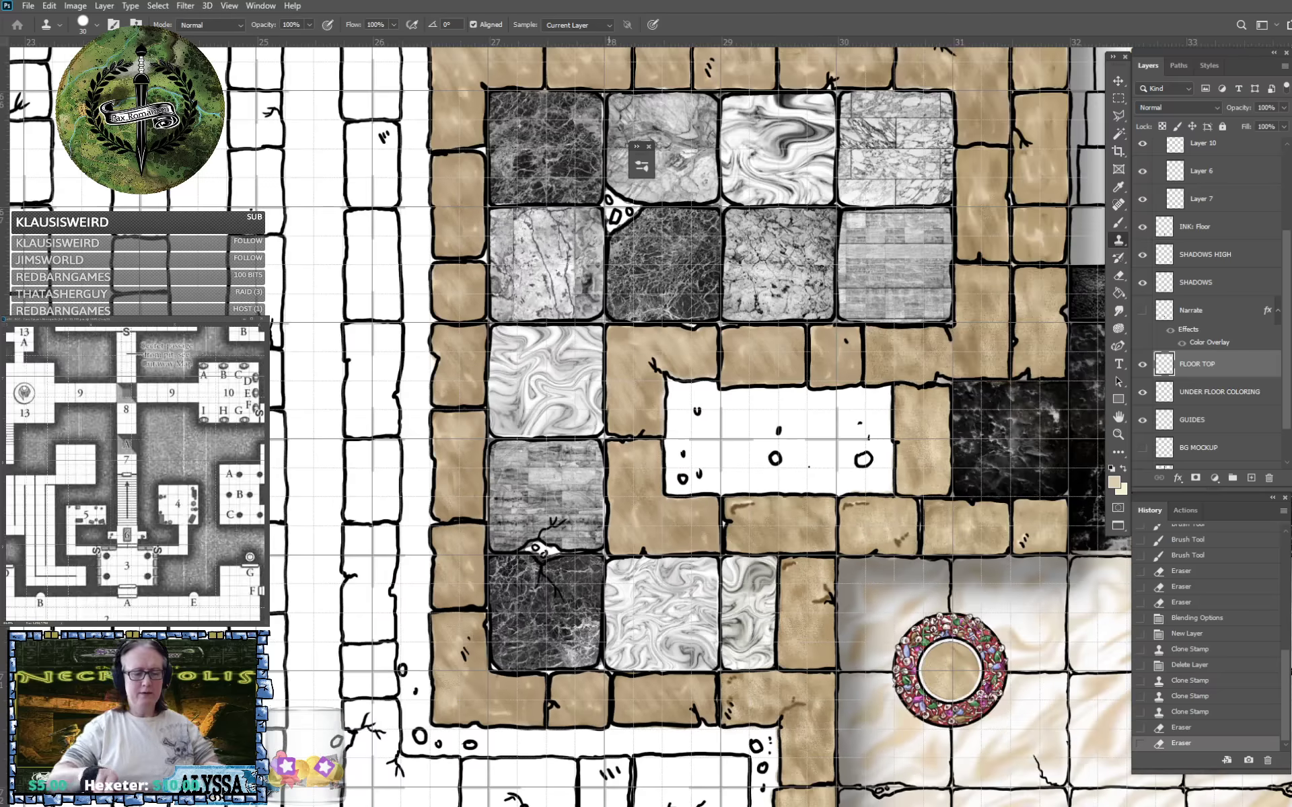
scroll(444, 692, down, 3)
scroll(608, 470, up, 2)
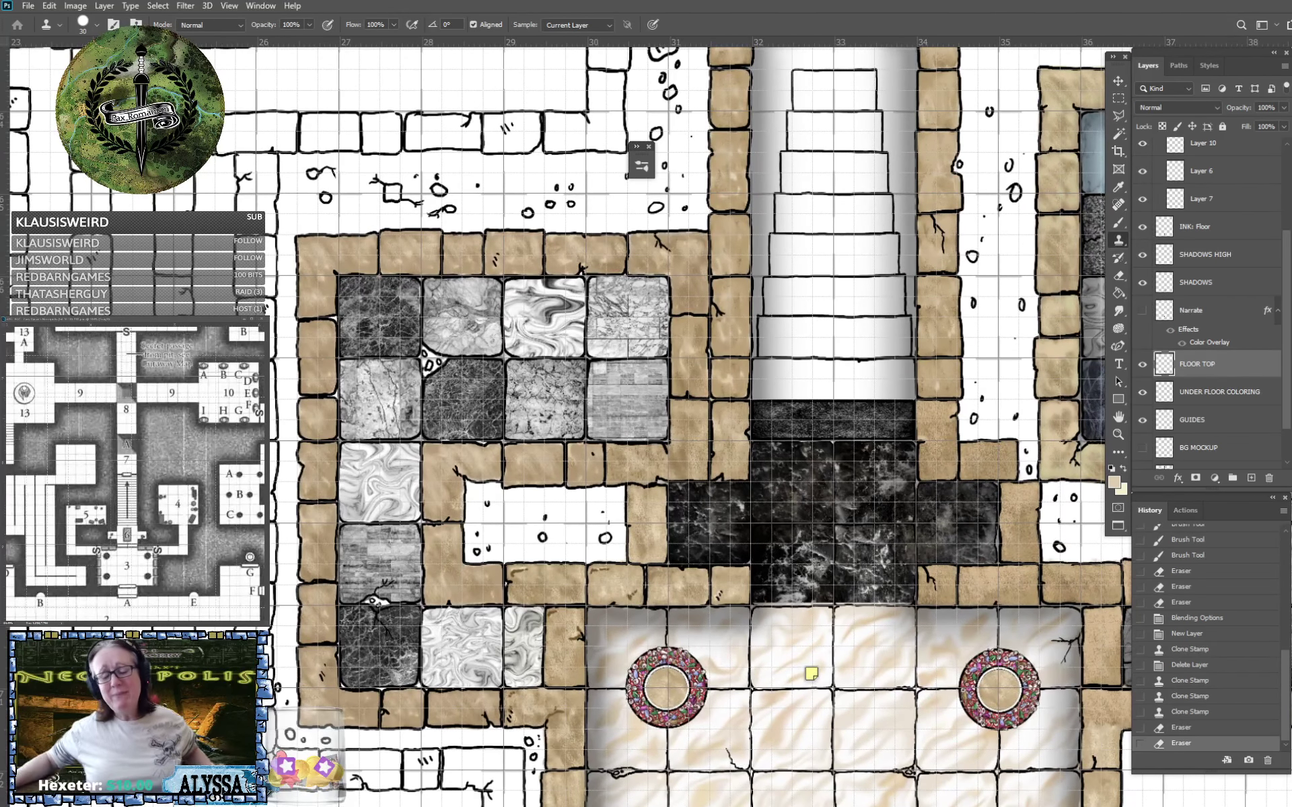
double_click(1262, 370)
click(1024, 506)
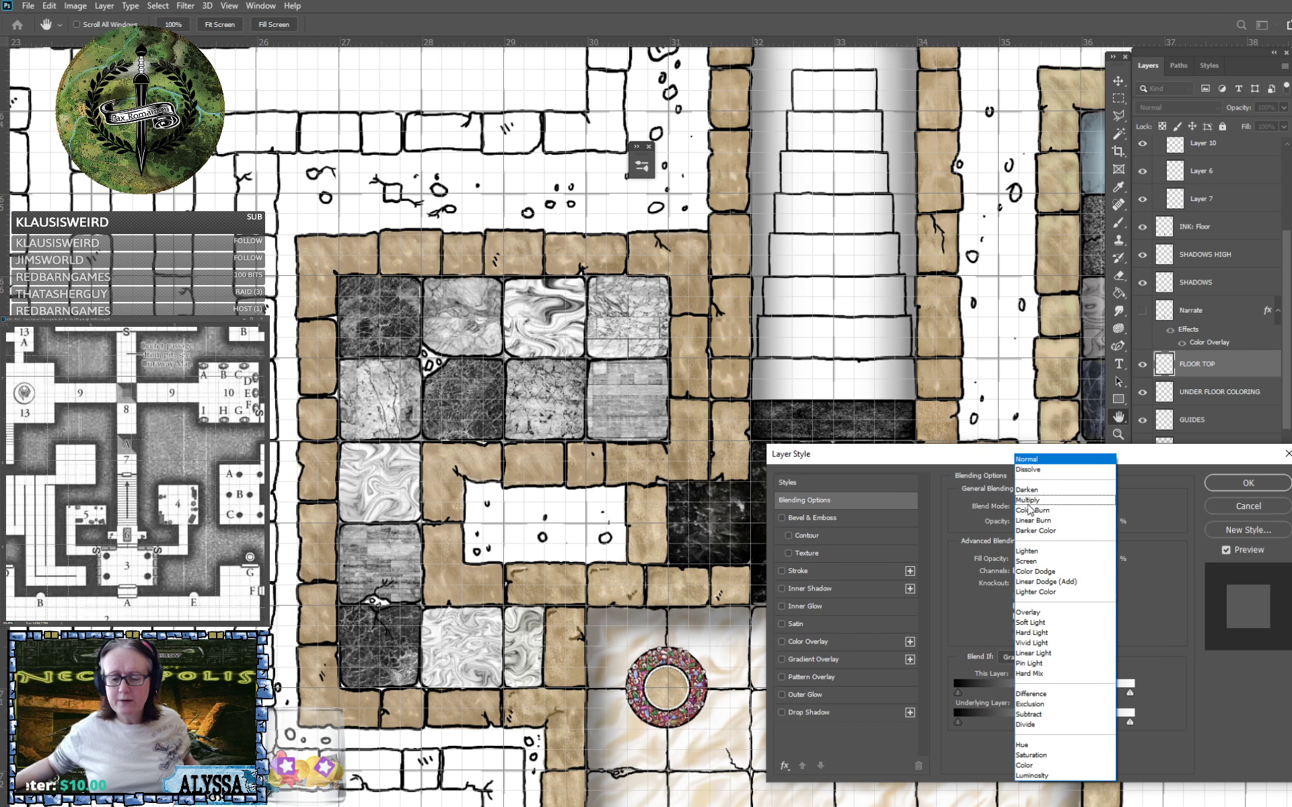
click(1035, 502)
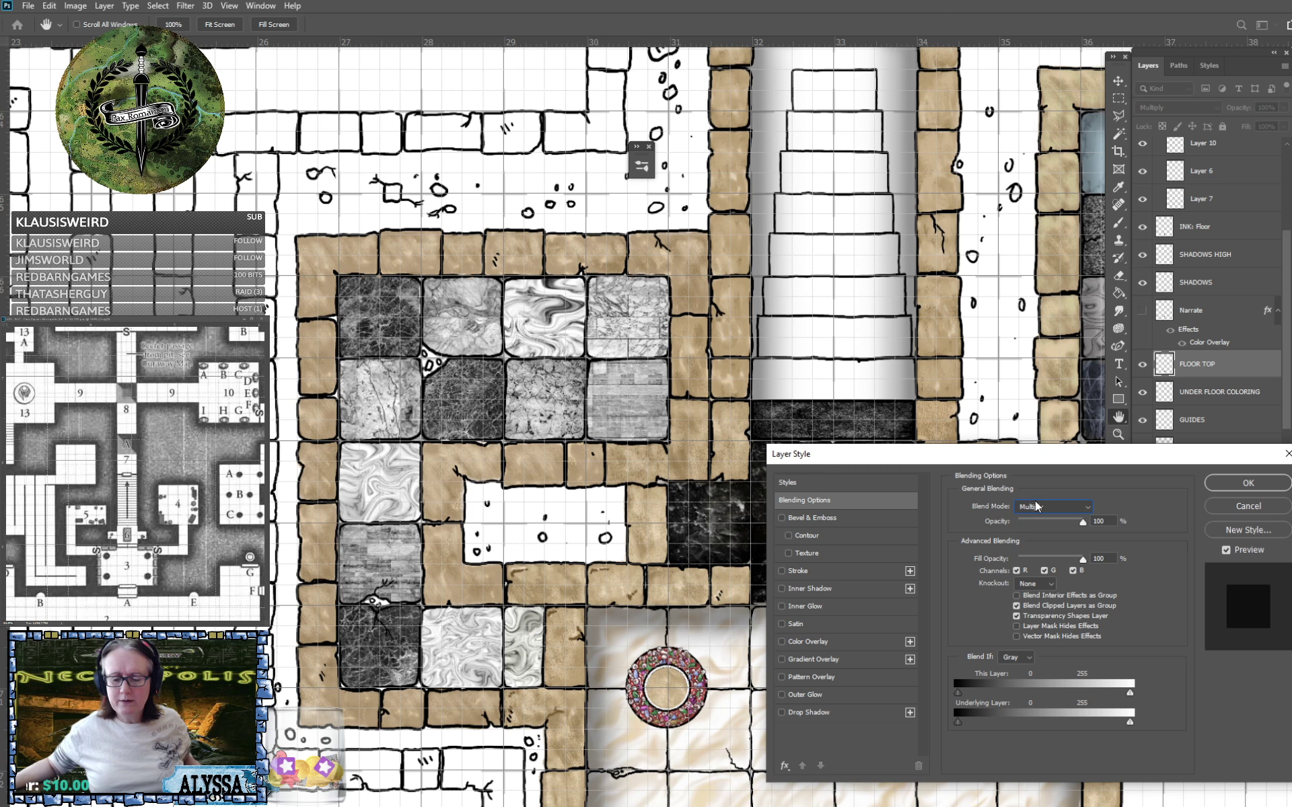
click(1248, 484)
Examine the black marble floor below the stairs, comparing it with the FLOOR TOP layer hidden and shown.
scroll(920, 427, down, 3)
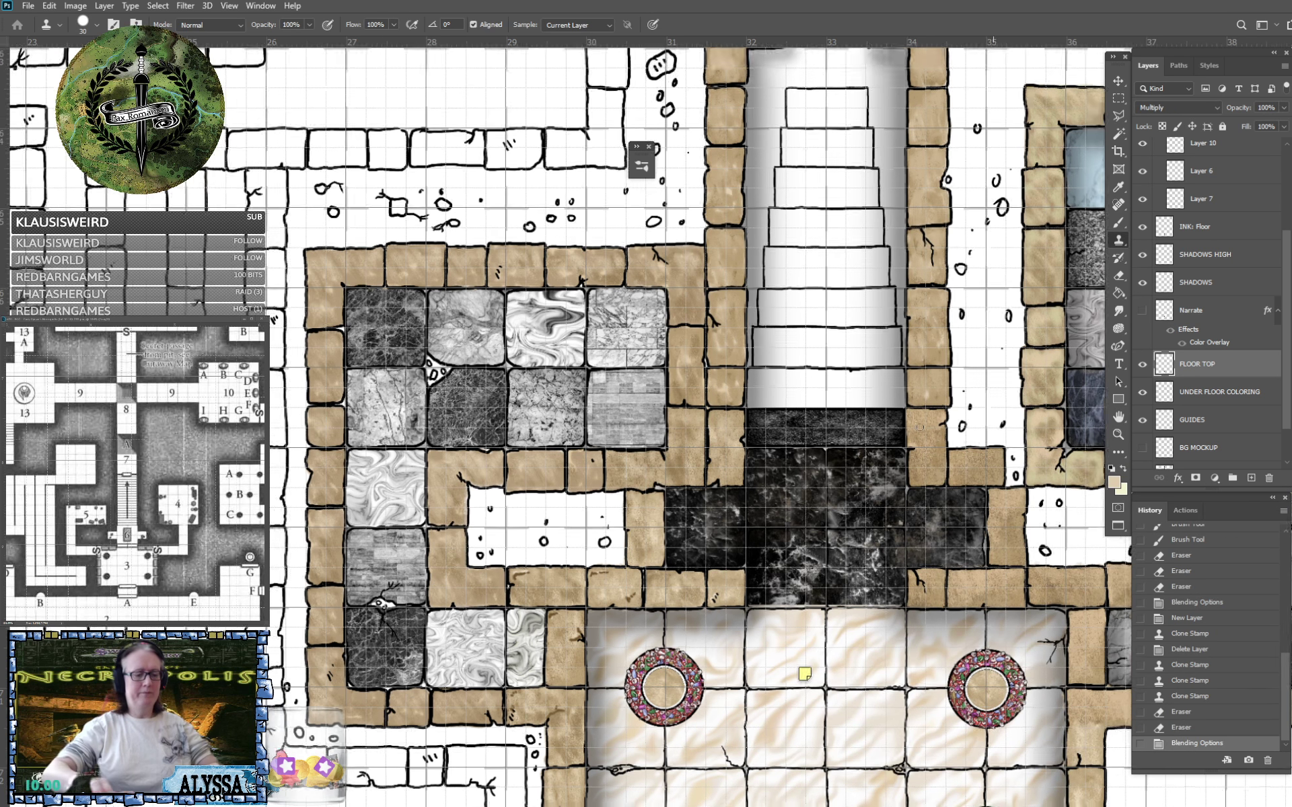
scroll(921, 428, up, 2)
scroll(920, 427, down, 2)
scroll(422, 530, down, 1)
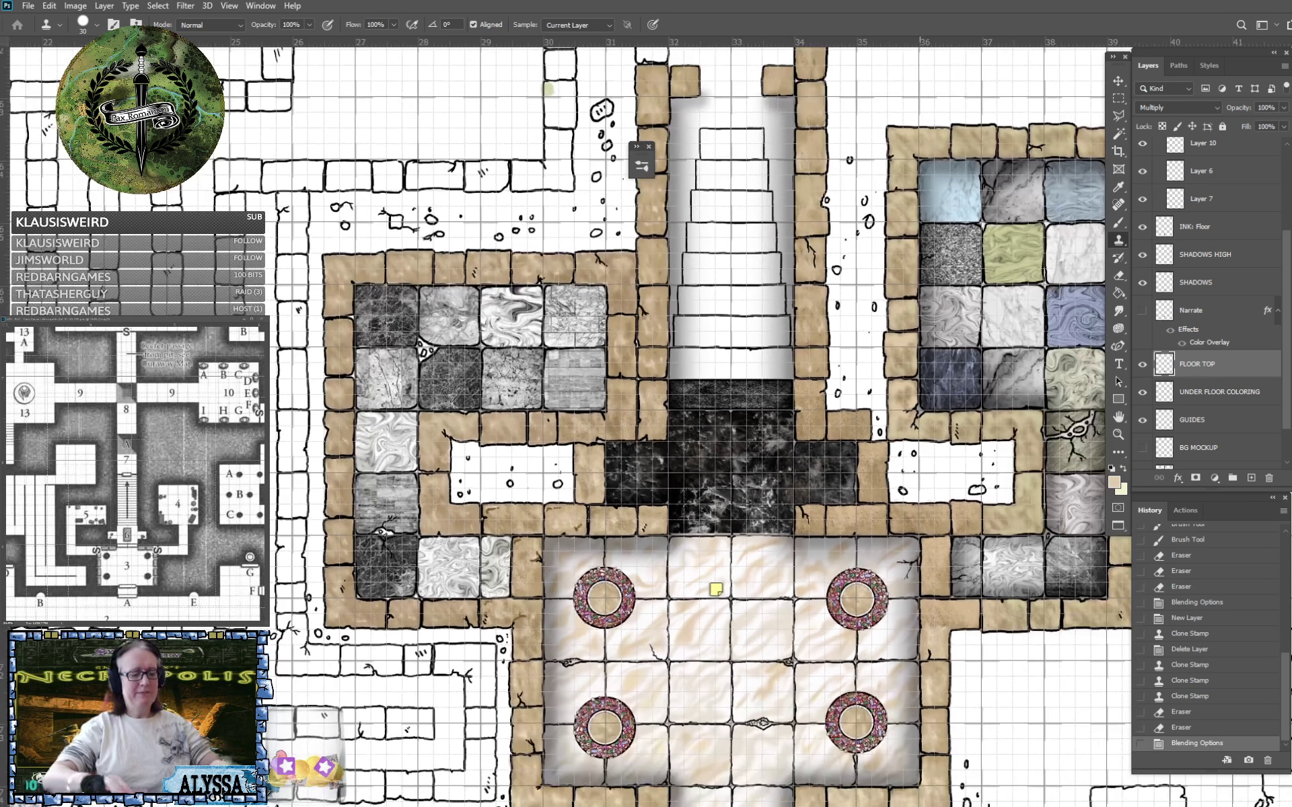
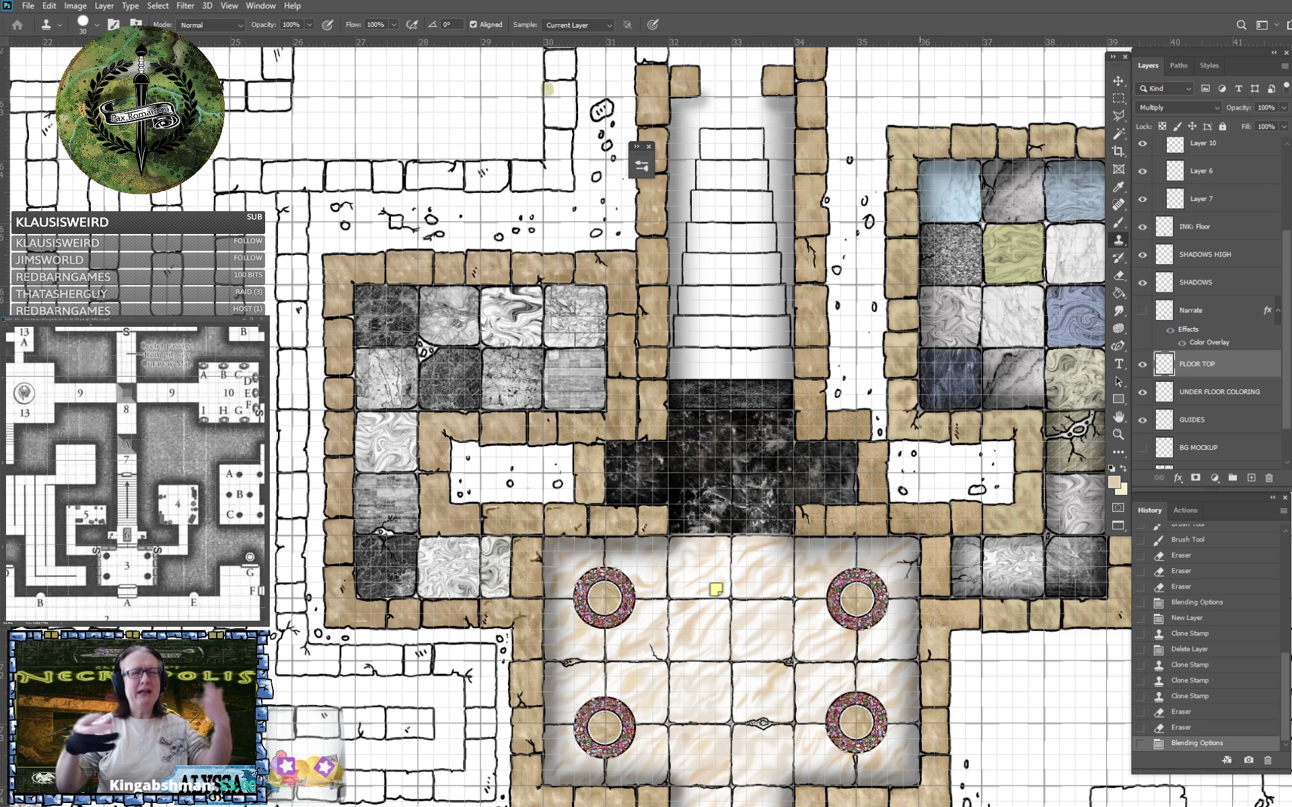
scroll(826, 609, up, 3)
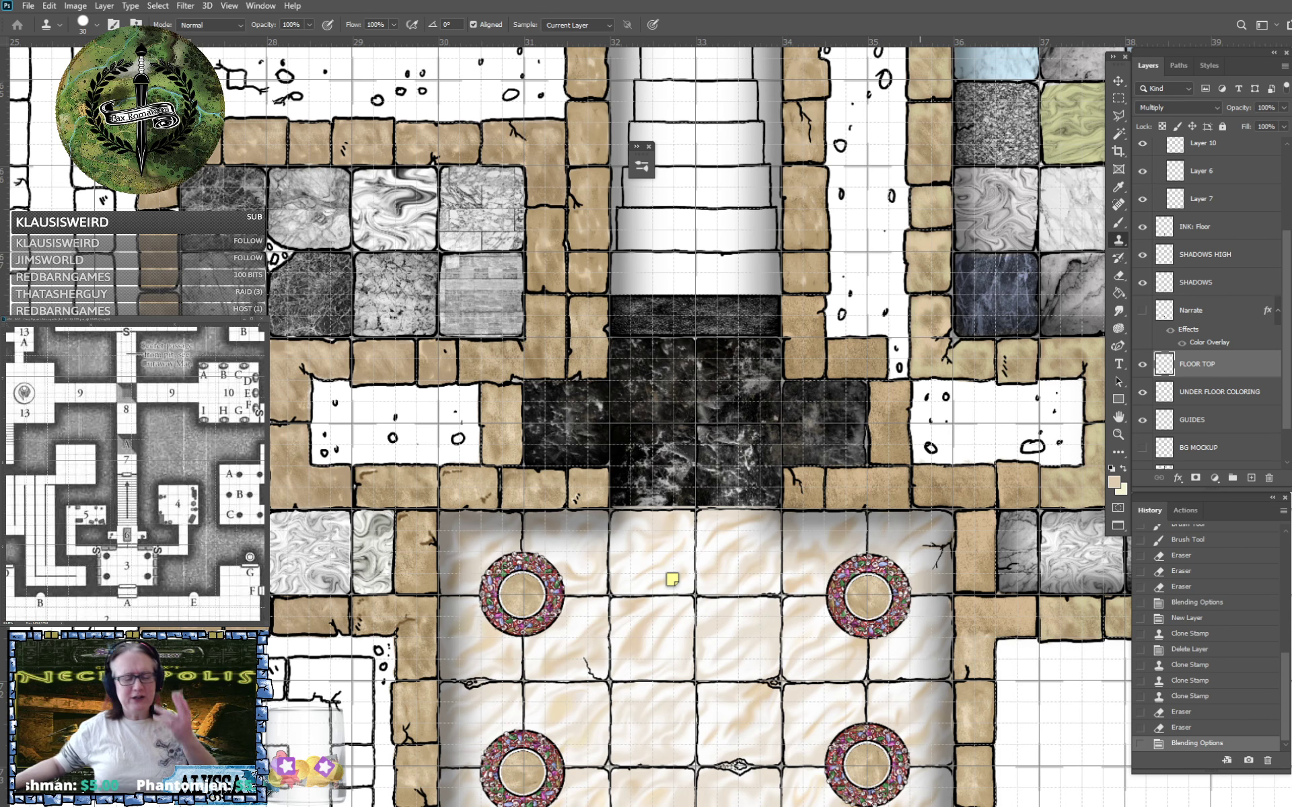
drag(920, 417, 841, 448)
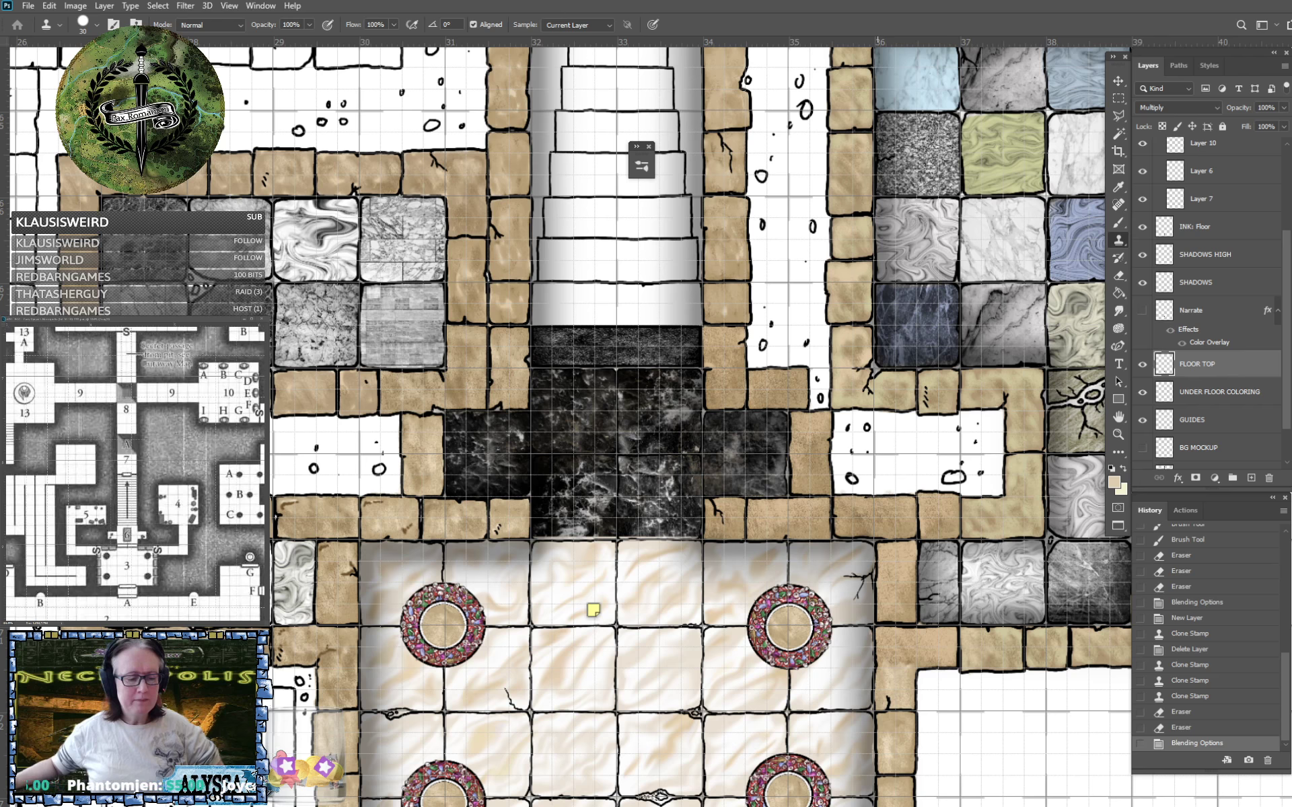
key(ctrl+plus)
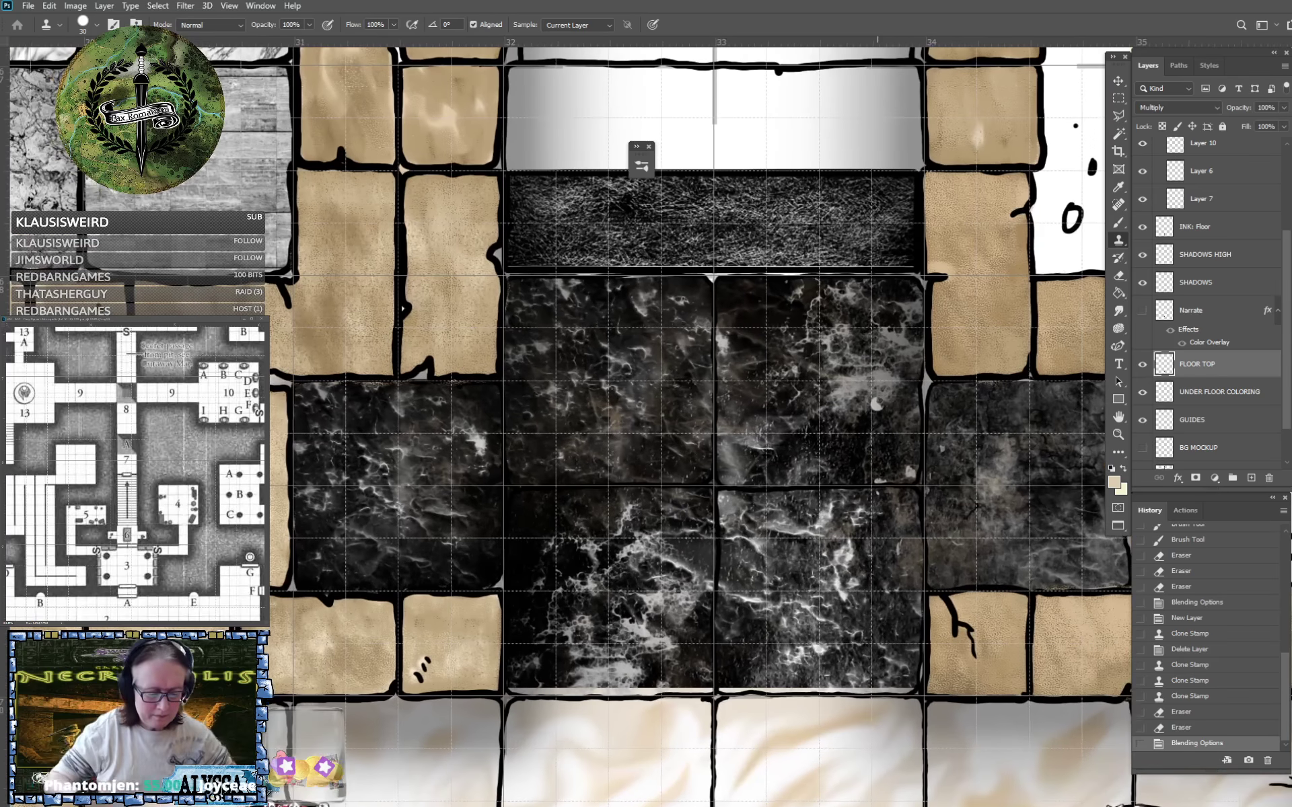
scroll(877, 402, up, 2)
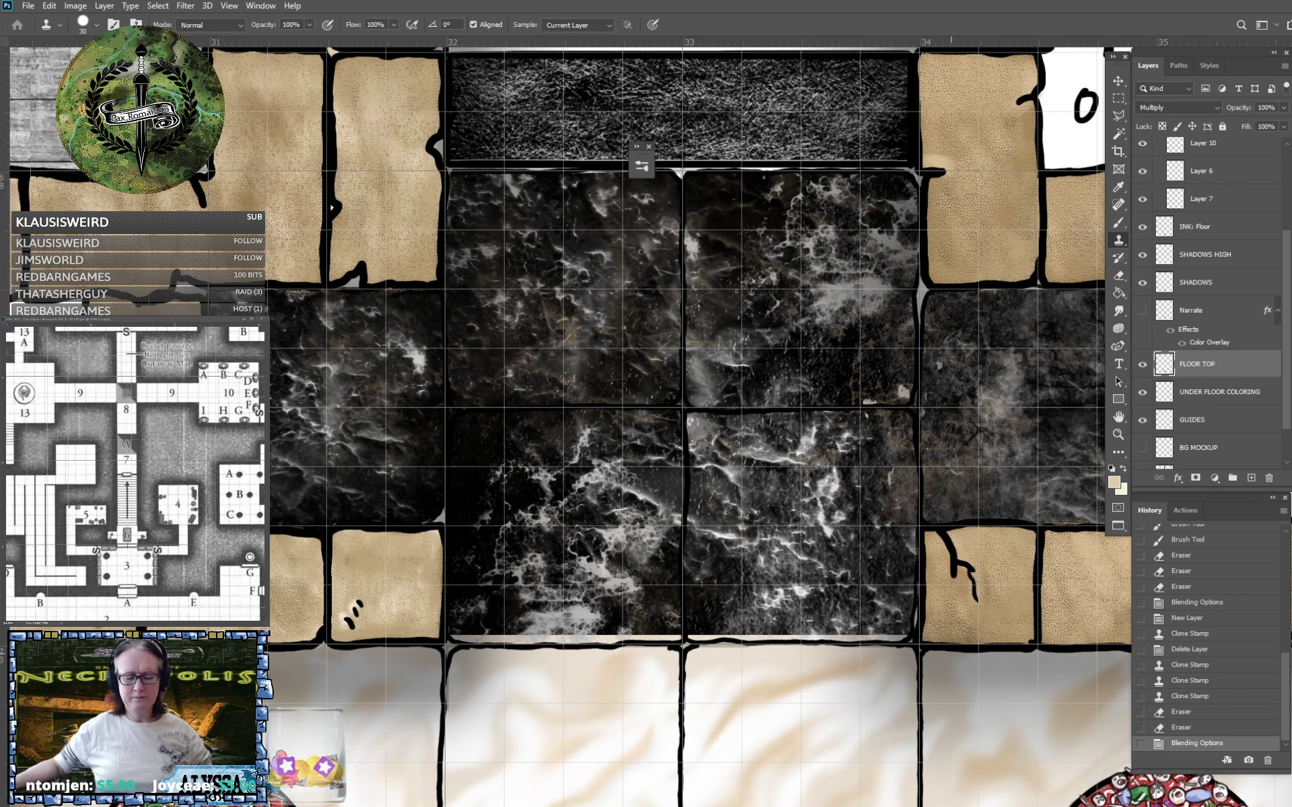
scroll(951, 654, down, 2)
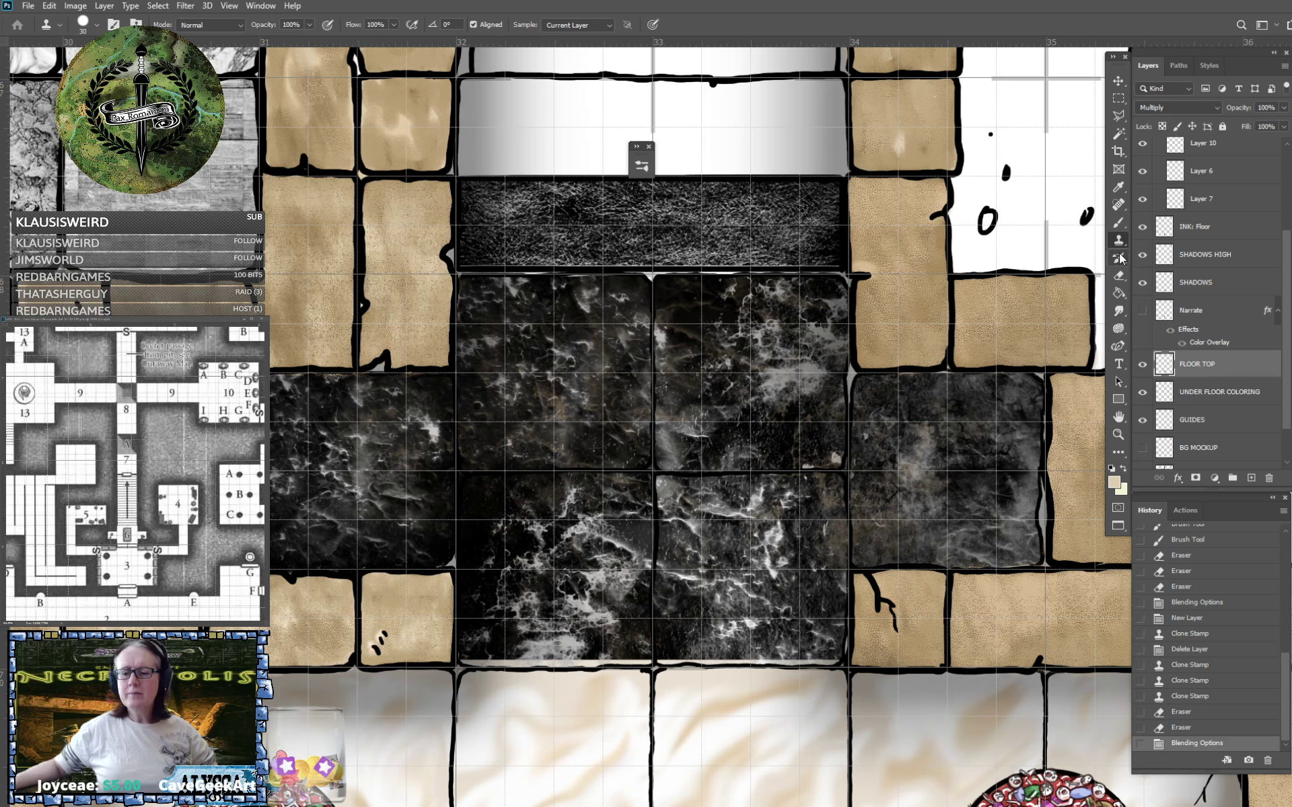
click(1142, 364)
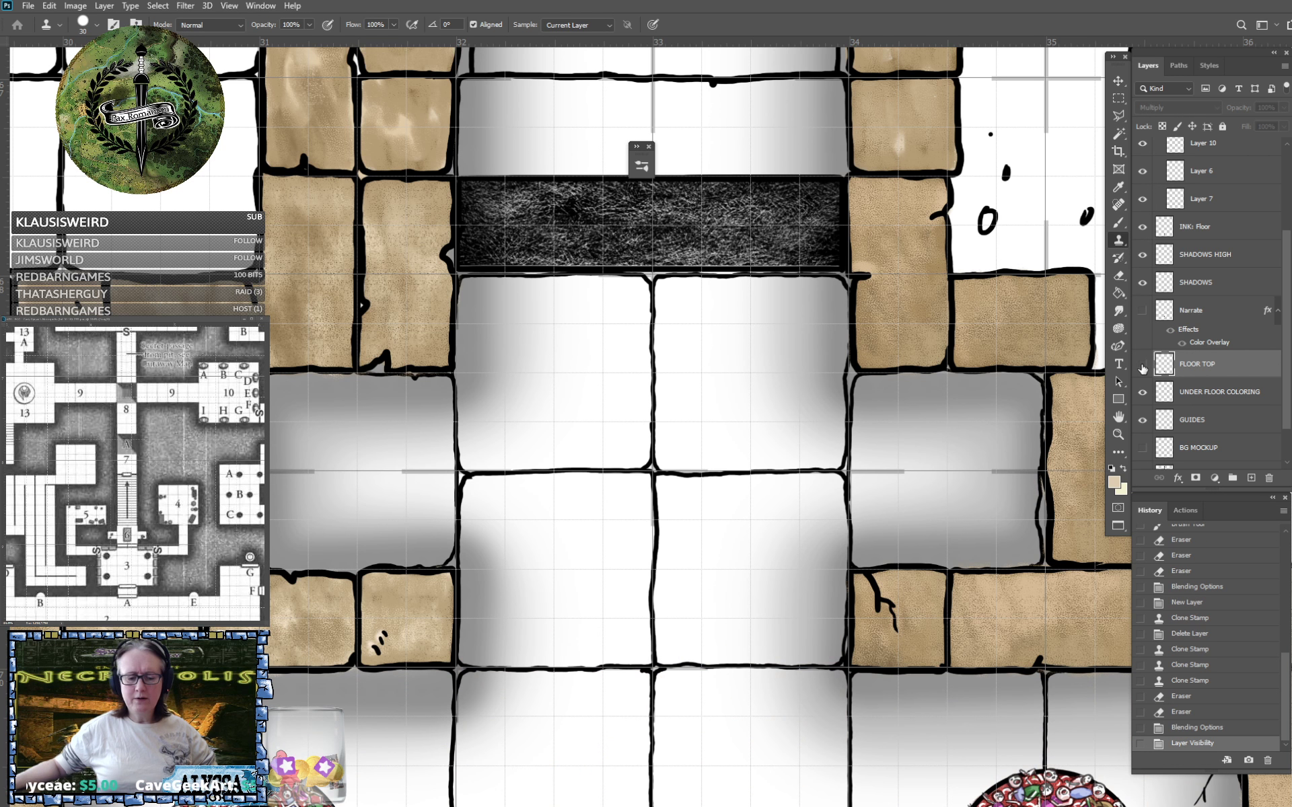
click(1142, 364)
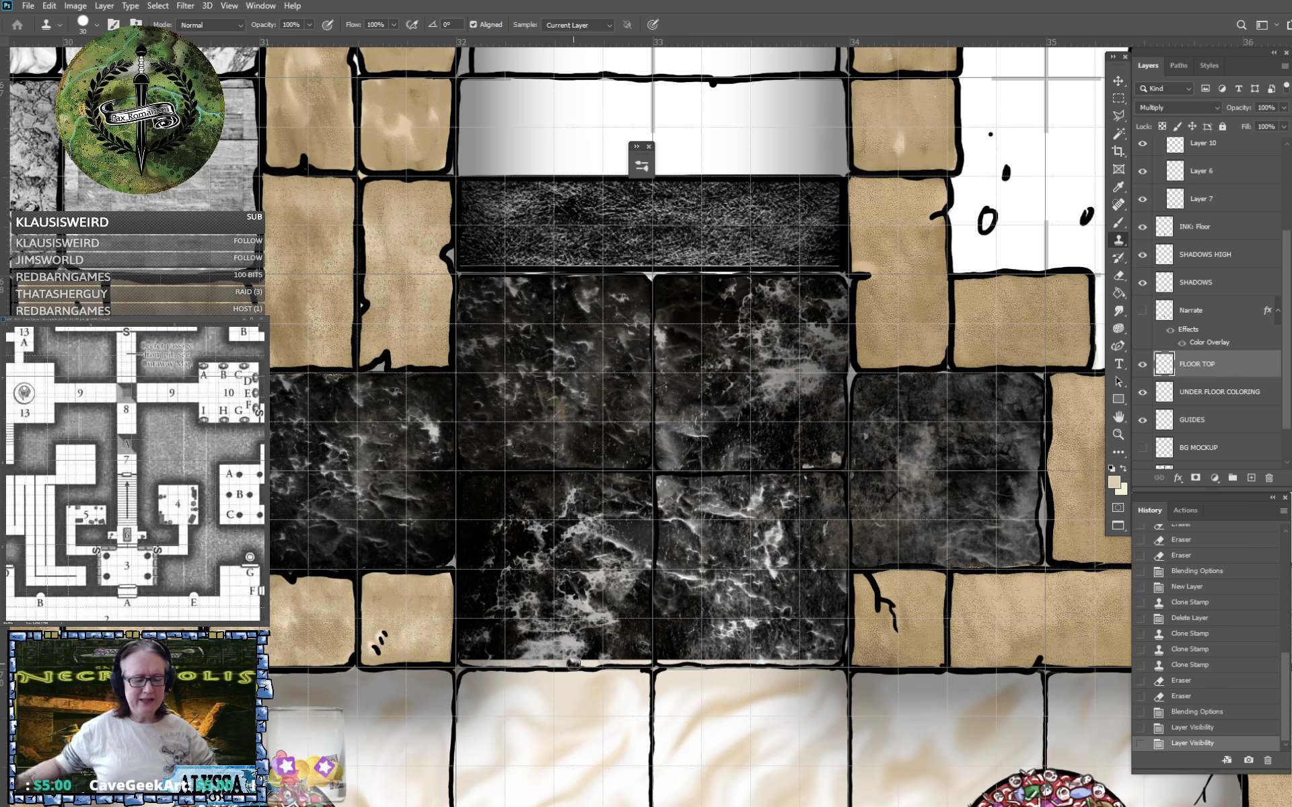
Clone black marble over the pale strip along the lower edge of the black floor, where it meets the cream tiles.
mouse_move(573, 664)
mouse_down()
mouse_move(649, 664)
mouse_move(460, 662)
mouse_up()
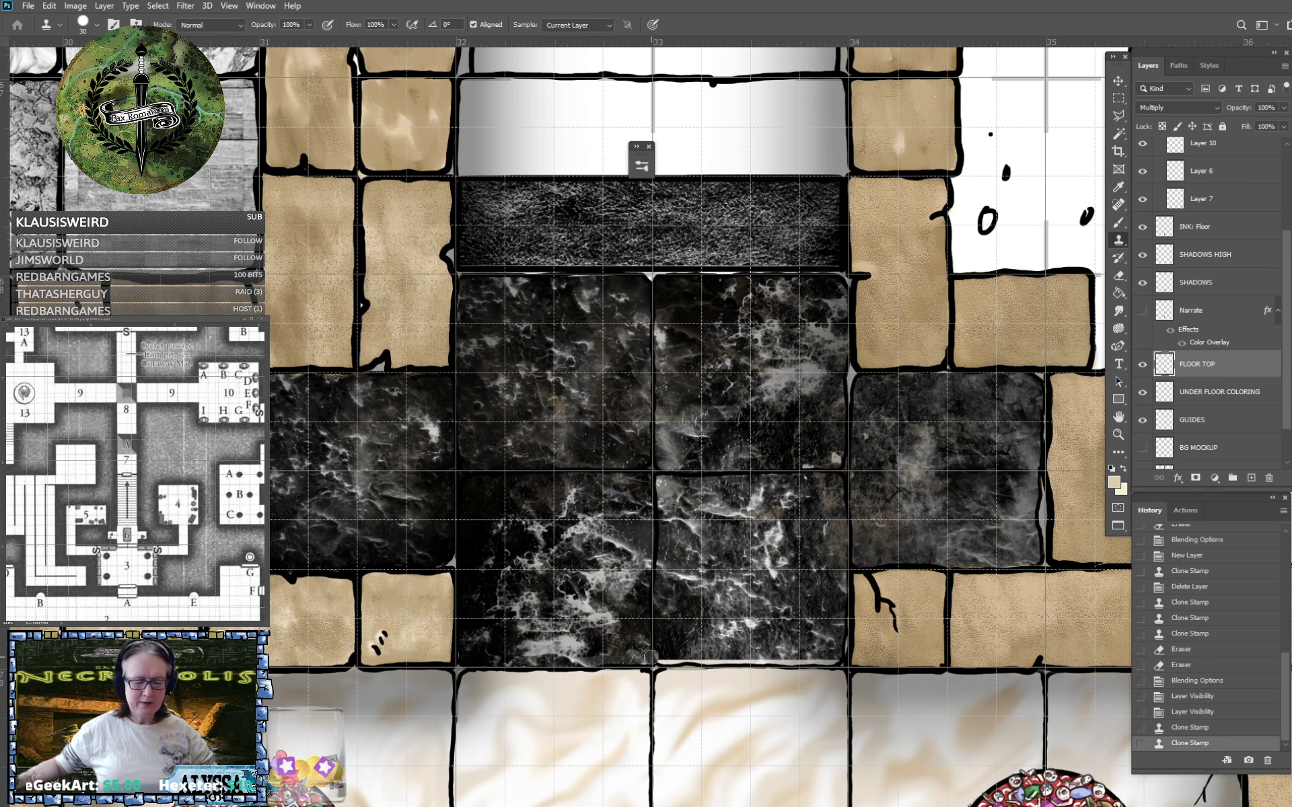
drag(650, 656, 791, 661)
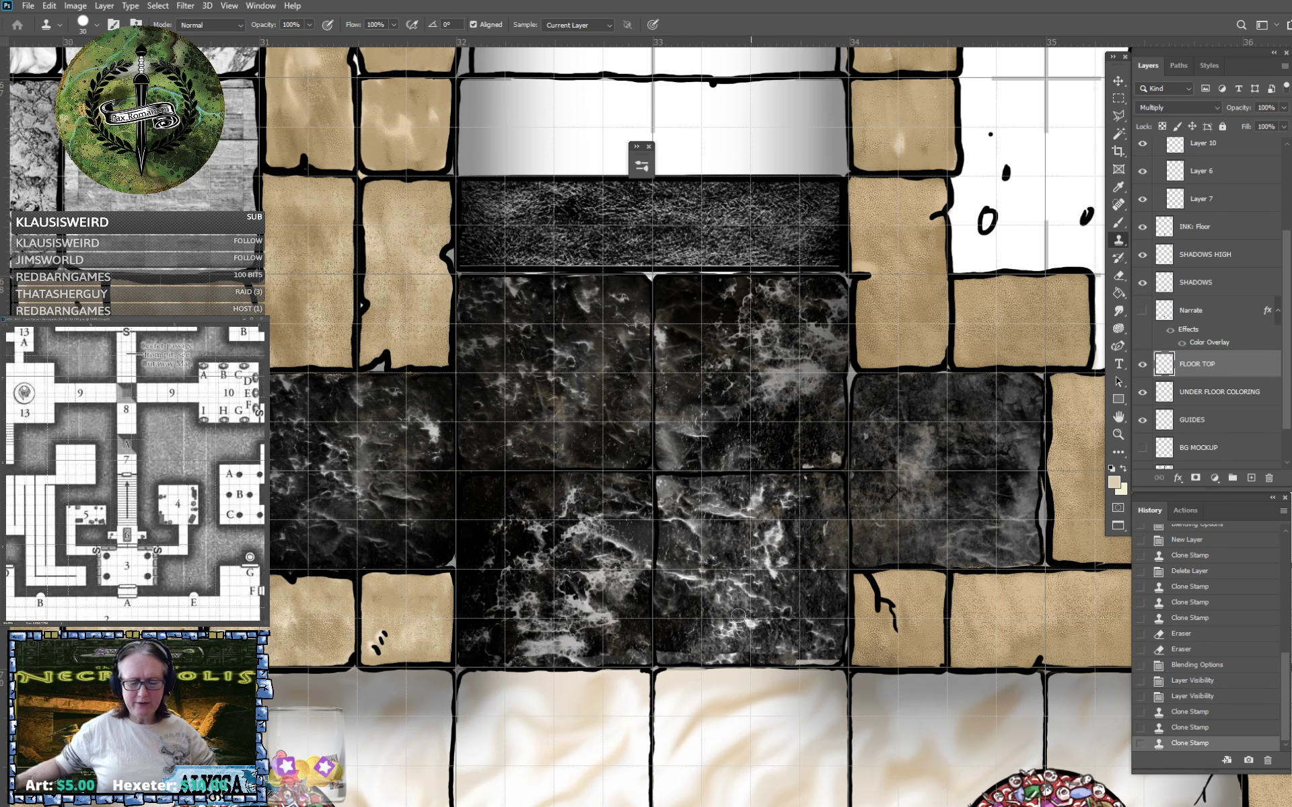
alt+click(721, 639)
click(726, 653)
mouse_move(793, 659)
mouse_down()
mouse_move(824, 658)
mouse_move(837, 638)
mouse_up()
Set up the Brush tool with a larger tip on the UNDER FLOOR COLORING layer.
scroll(836, 638, down, 7)
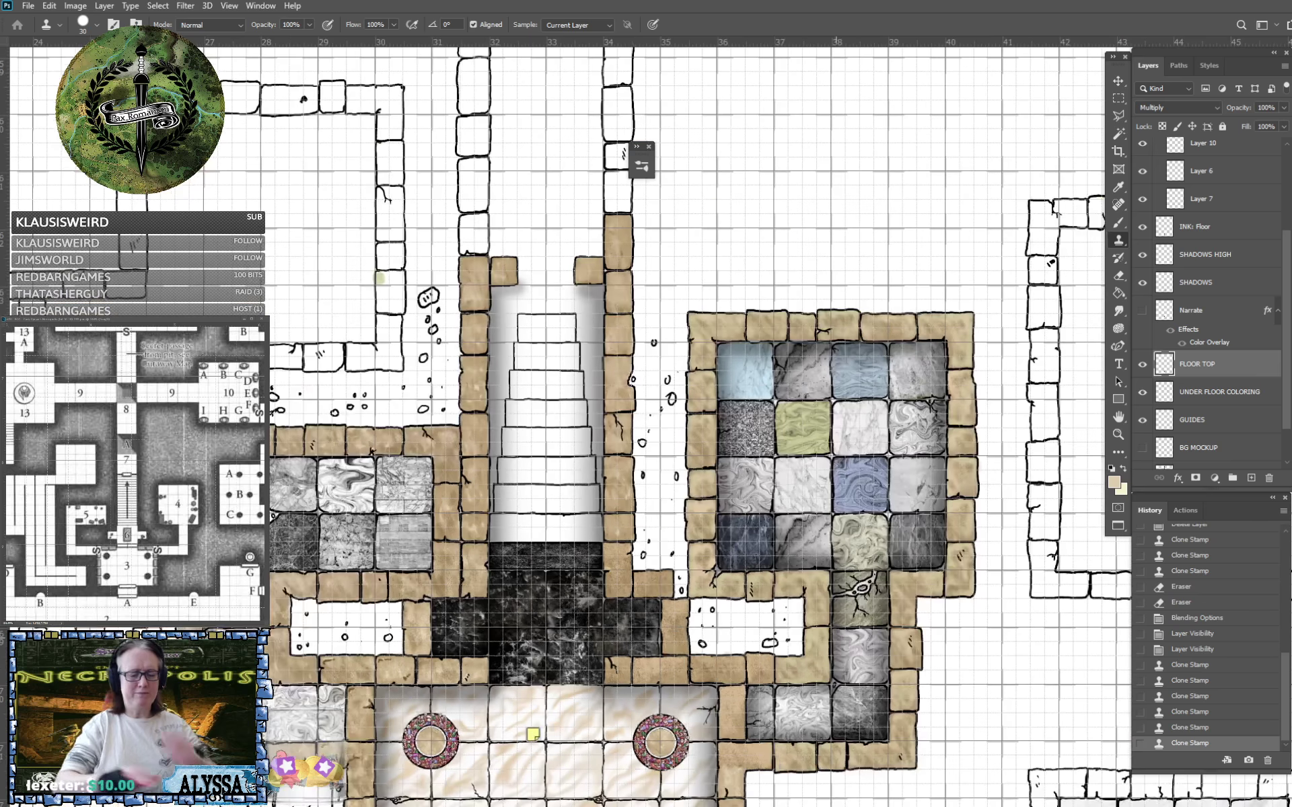
scroll(686, 421, right, 3)
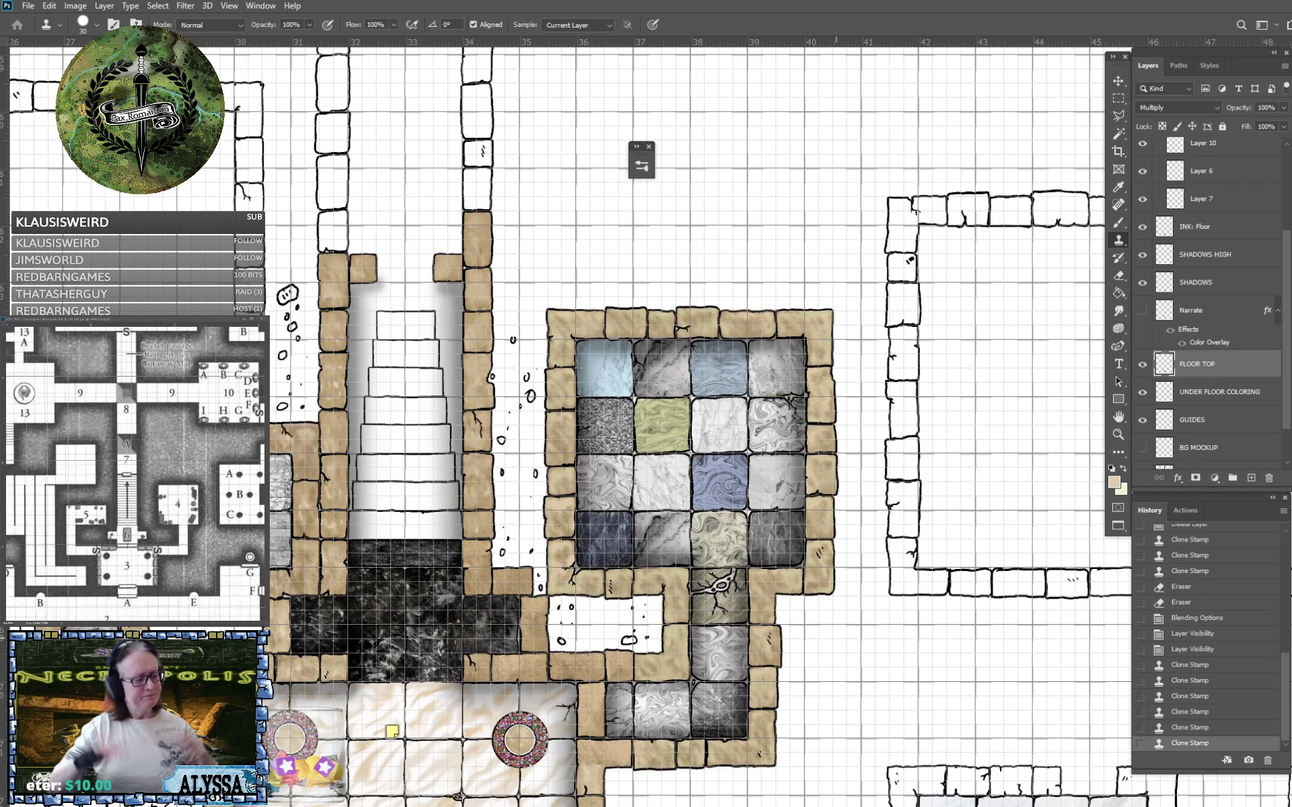
scroll(478, 737, up, 1)
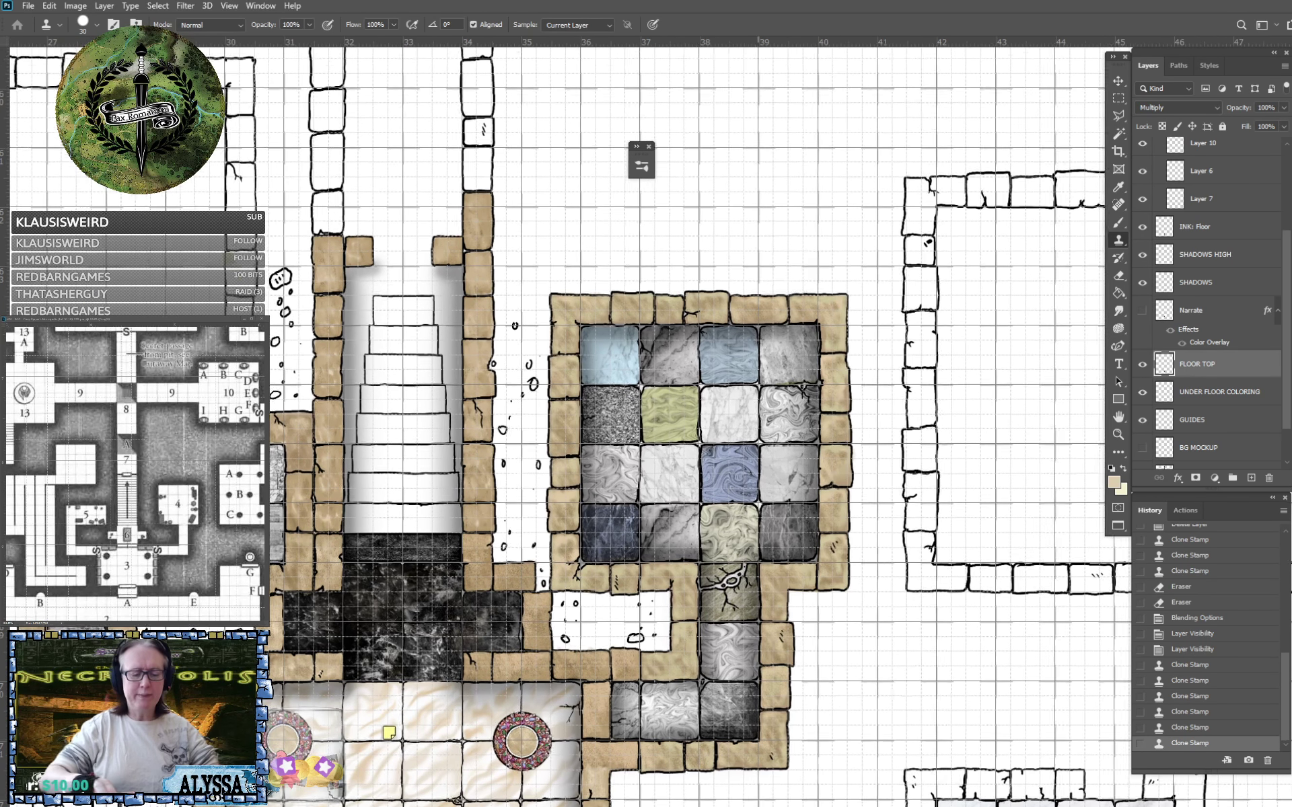
scroll(804, 386, left, 10)
scroll(748, 322, up, 2)
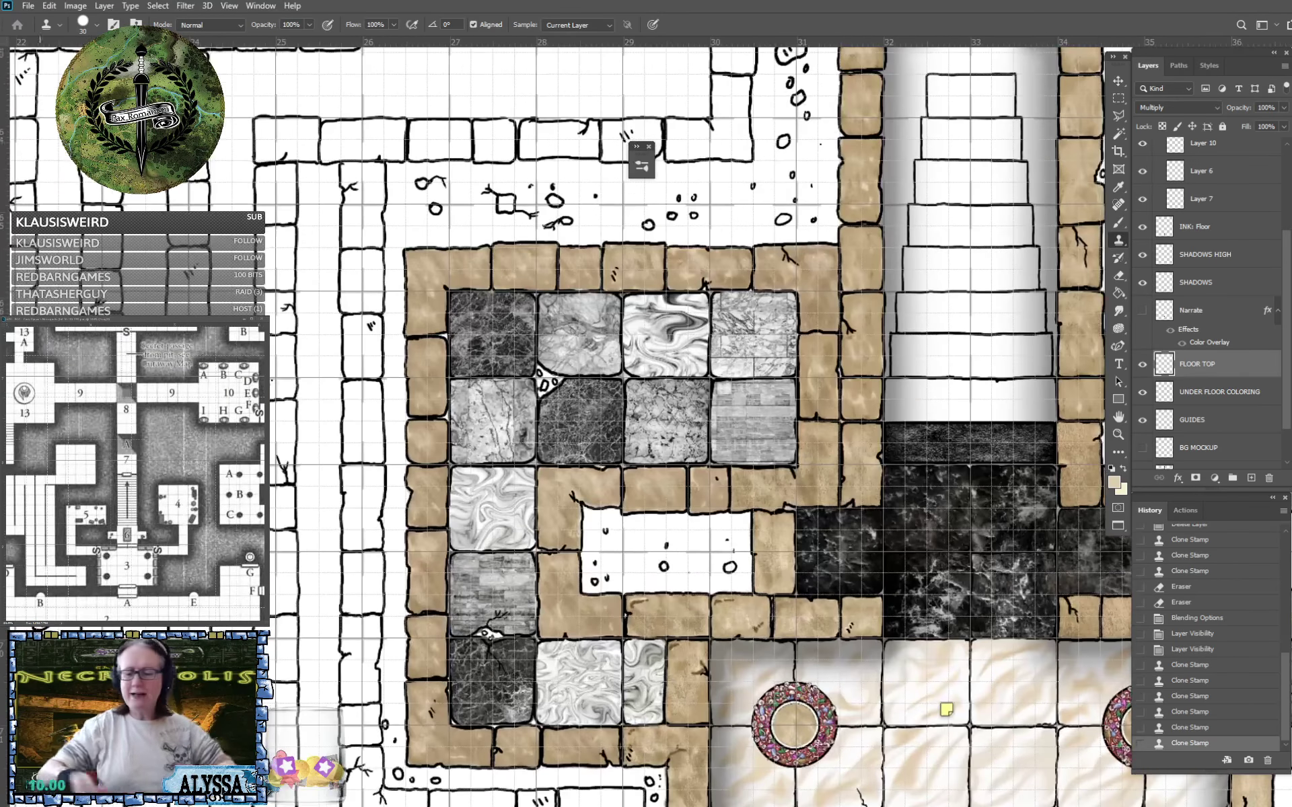
click(1219, 394)
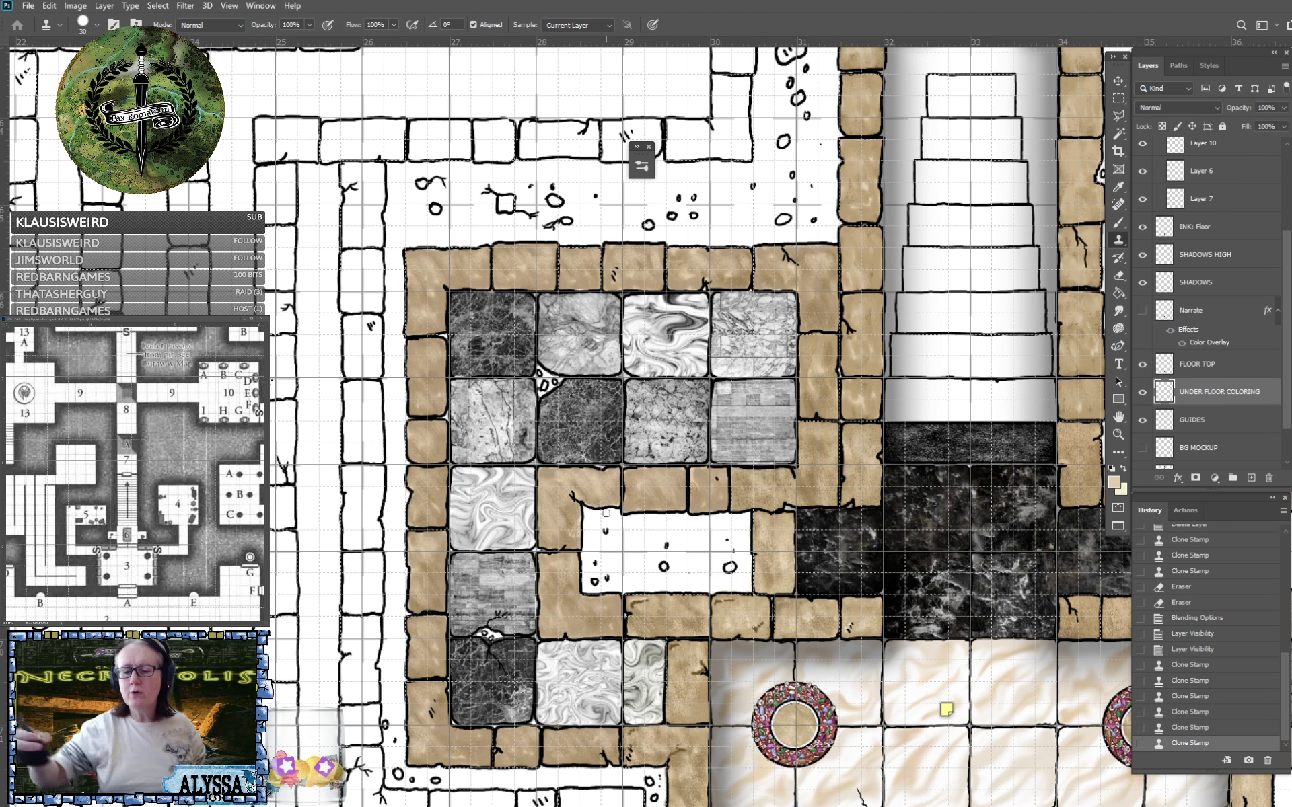
click(1119, 223)
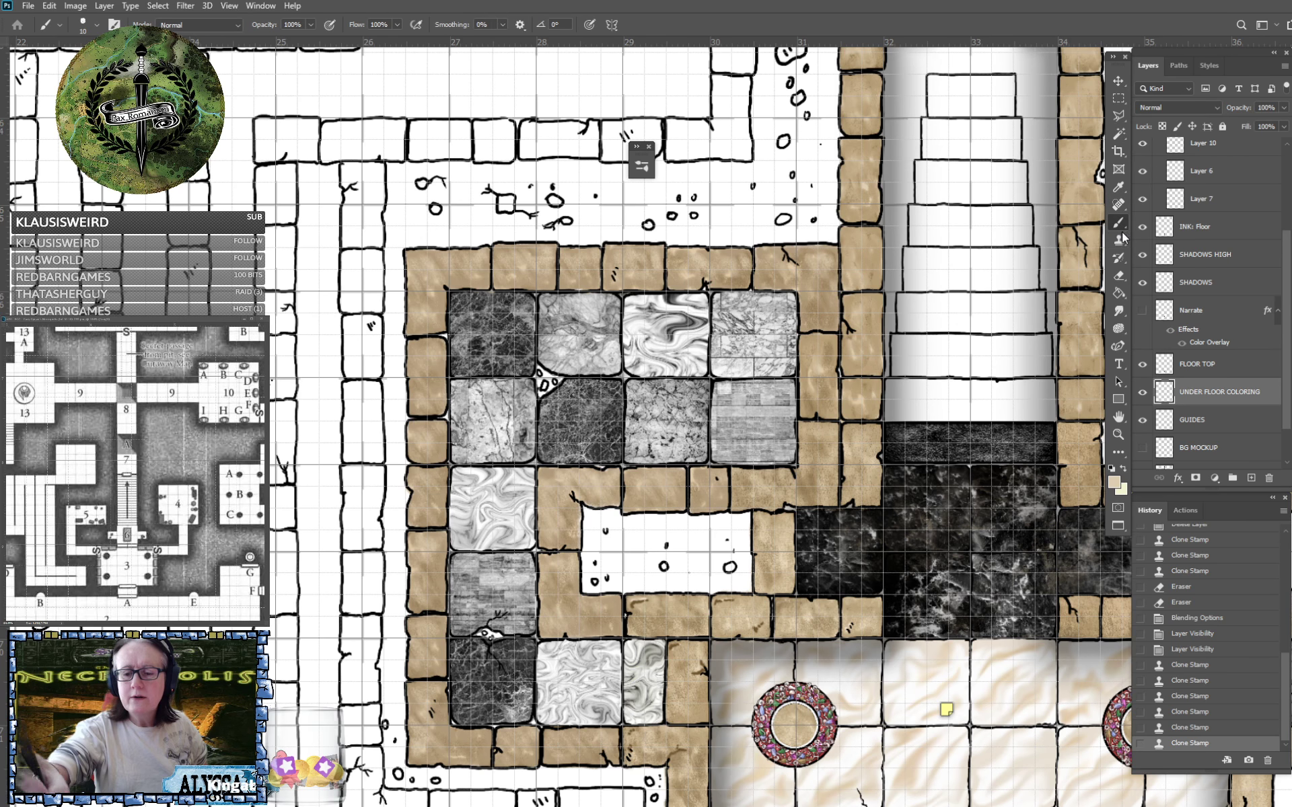
click(96, 25)
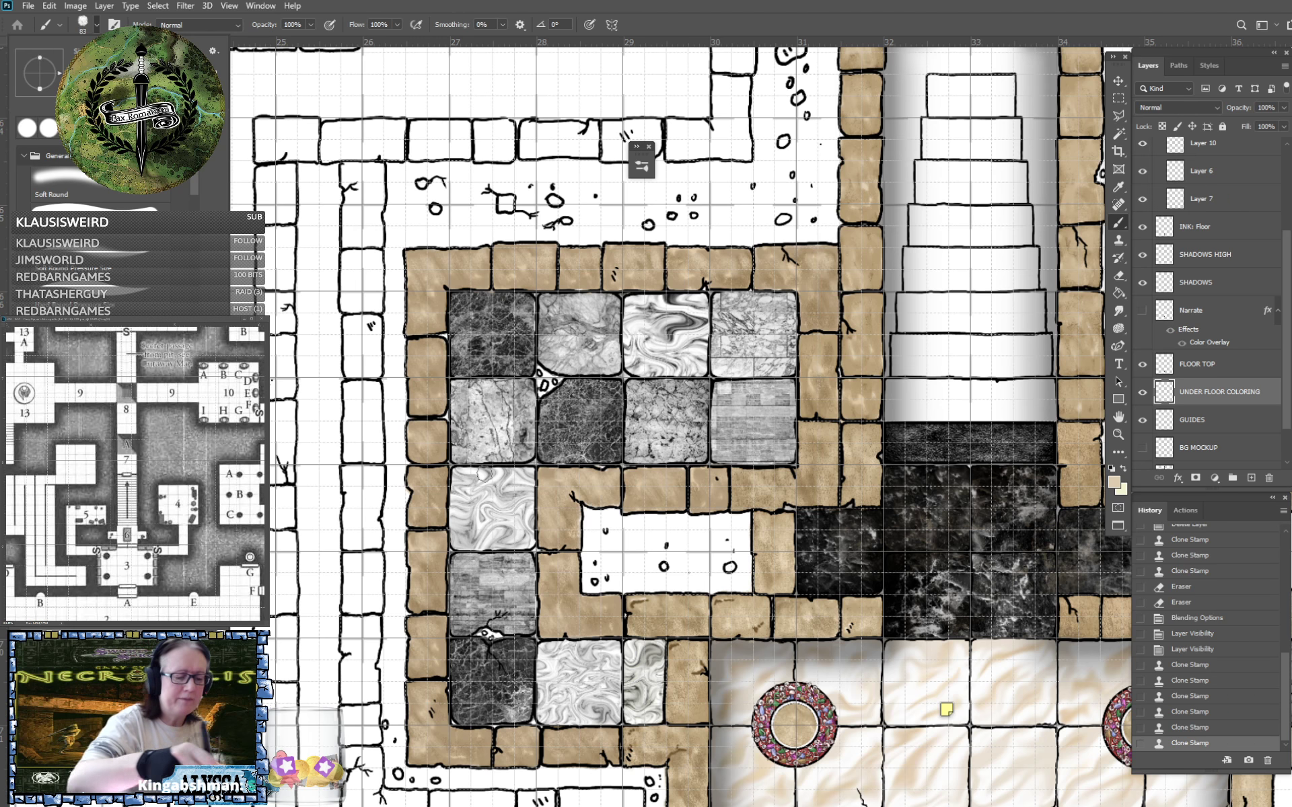
click(484, 475)
scroll(484, 475, up, 3)
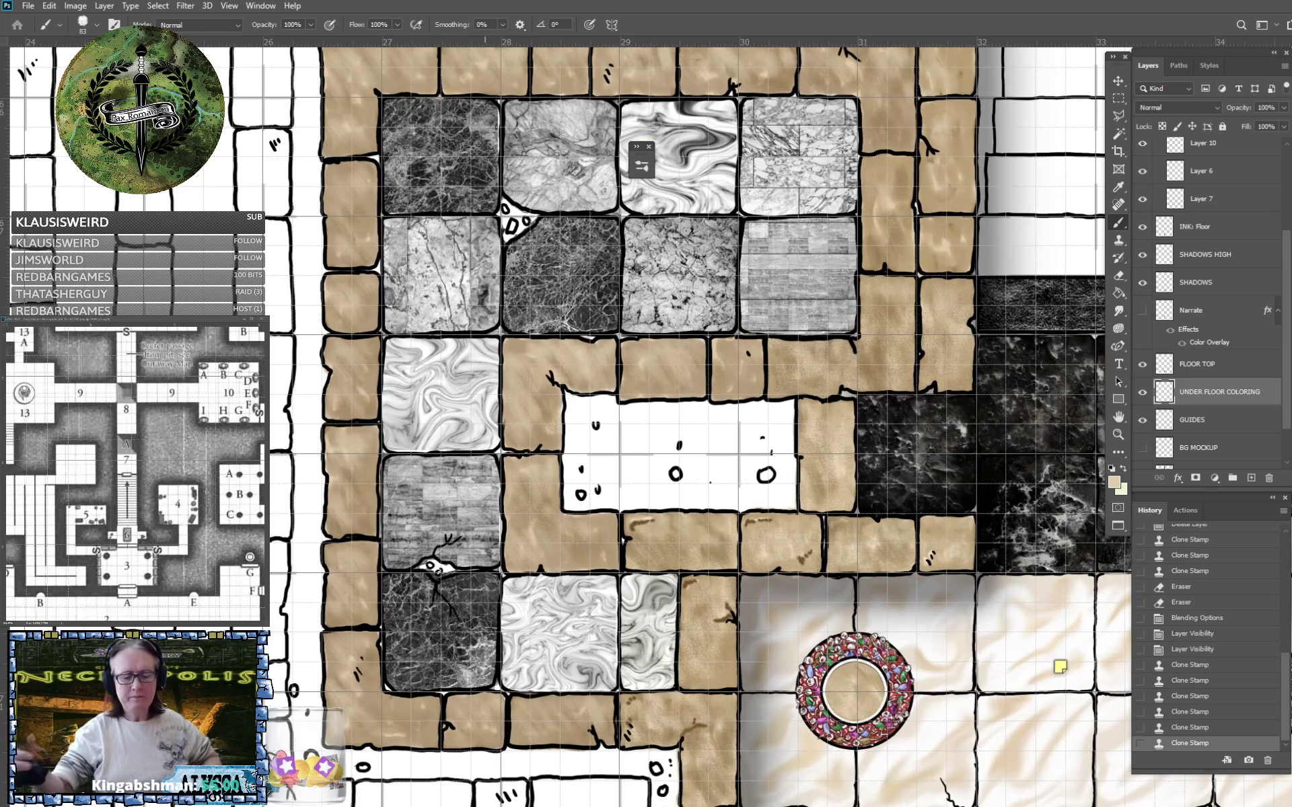
Paint the half-width swirled marble tile at the end of the west room's lower passage pale blue, #d3e4f4.
click(1112, 483)
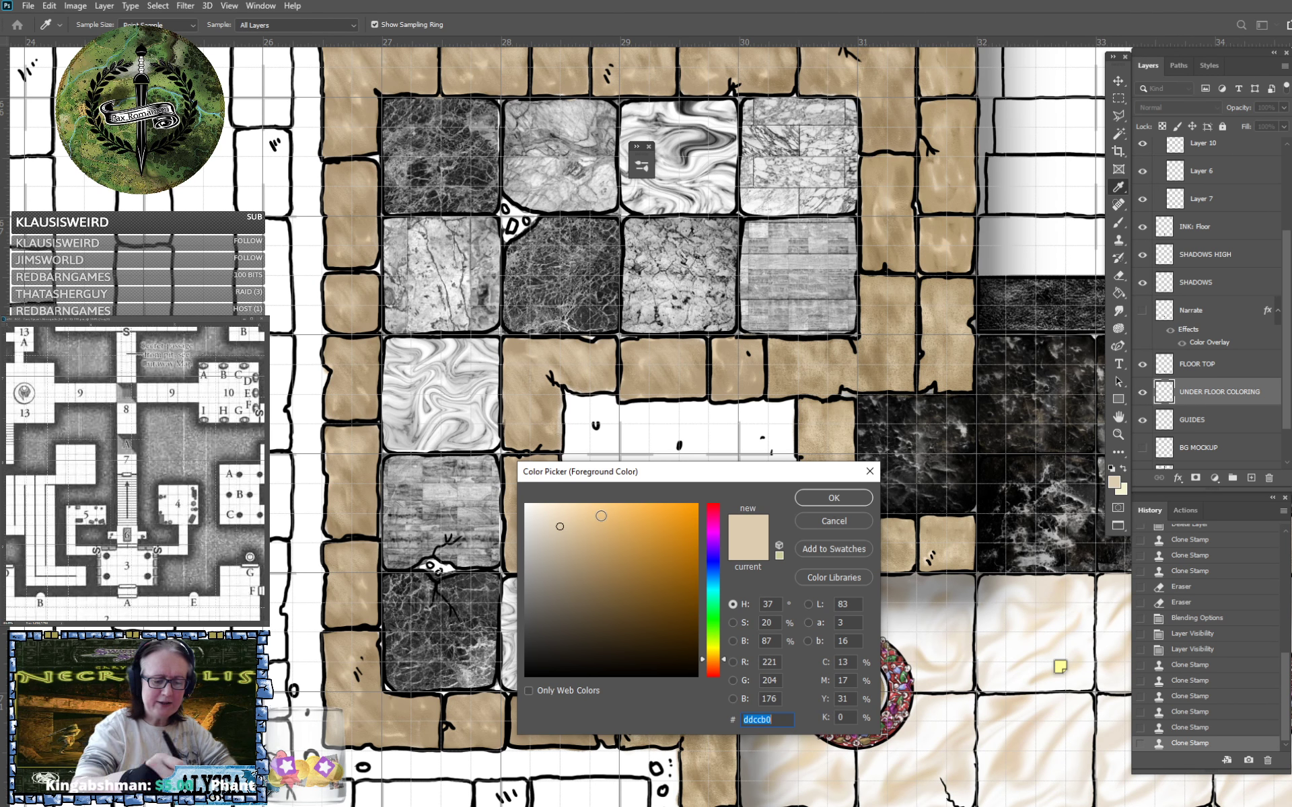
click(824, 499)
scroll(814, 505, up, 4)
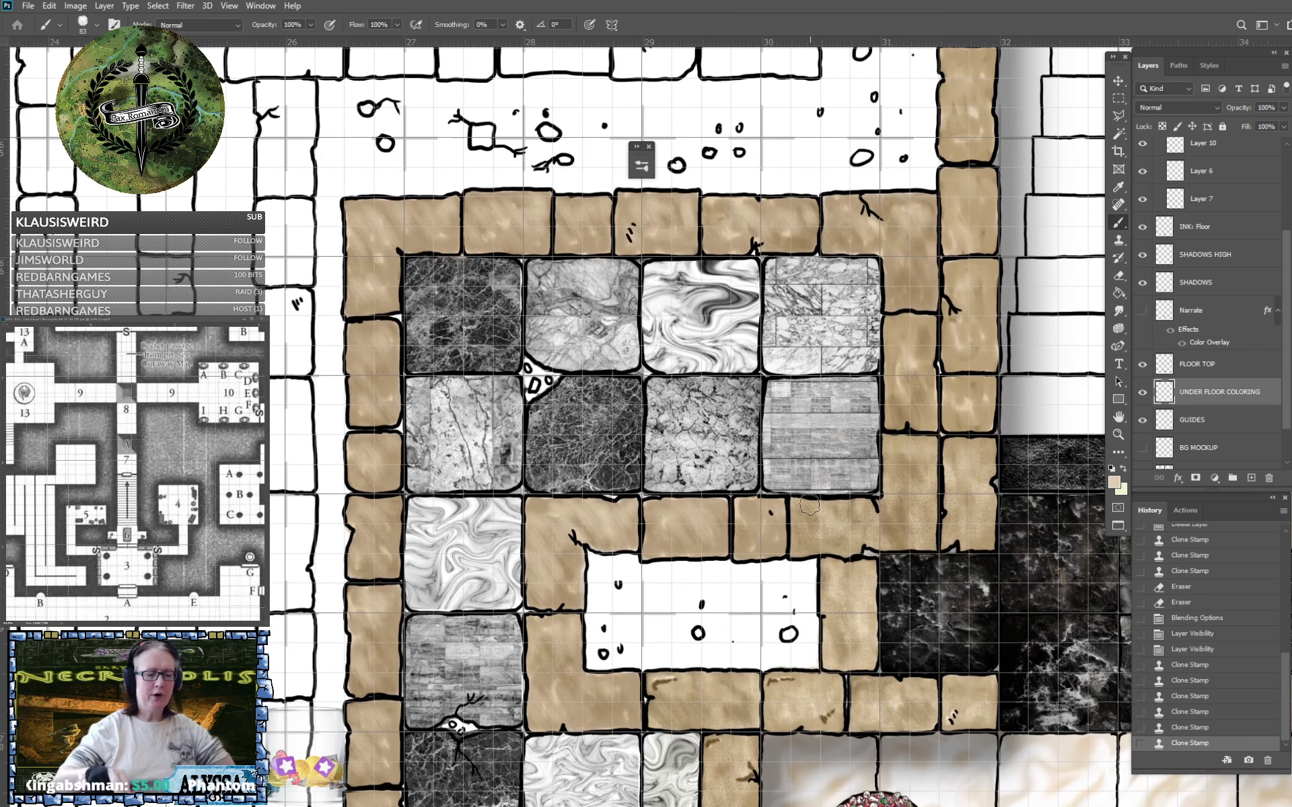
scroll(809, 505, down, 4)
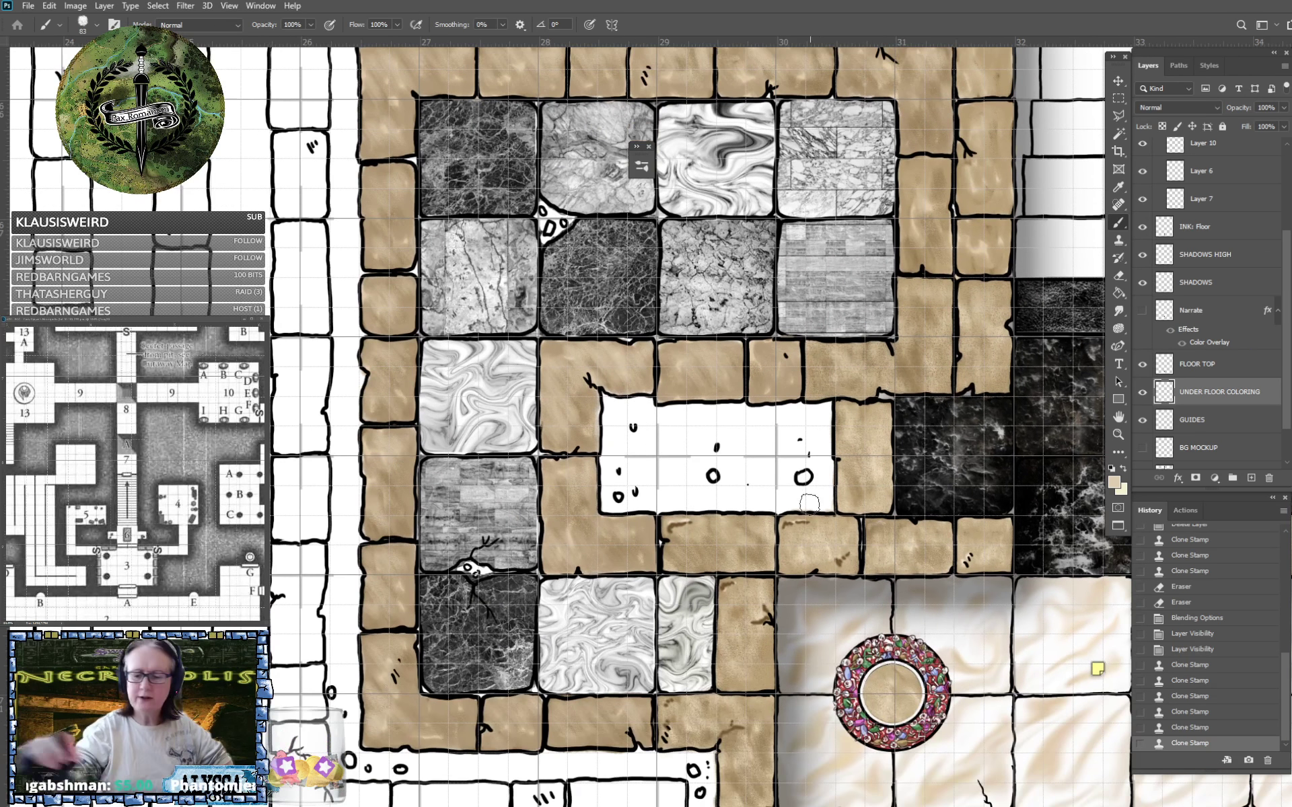
click(1114, 482)
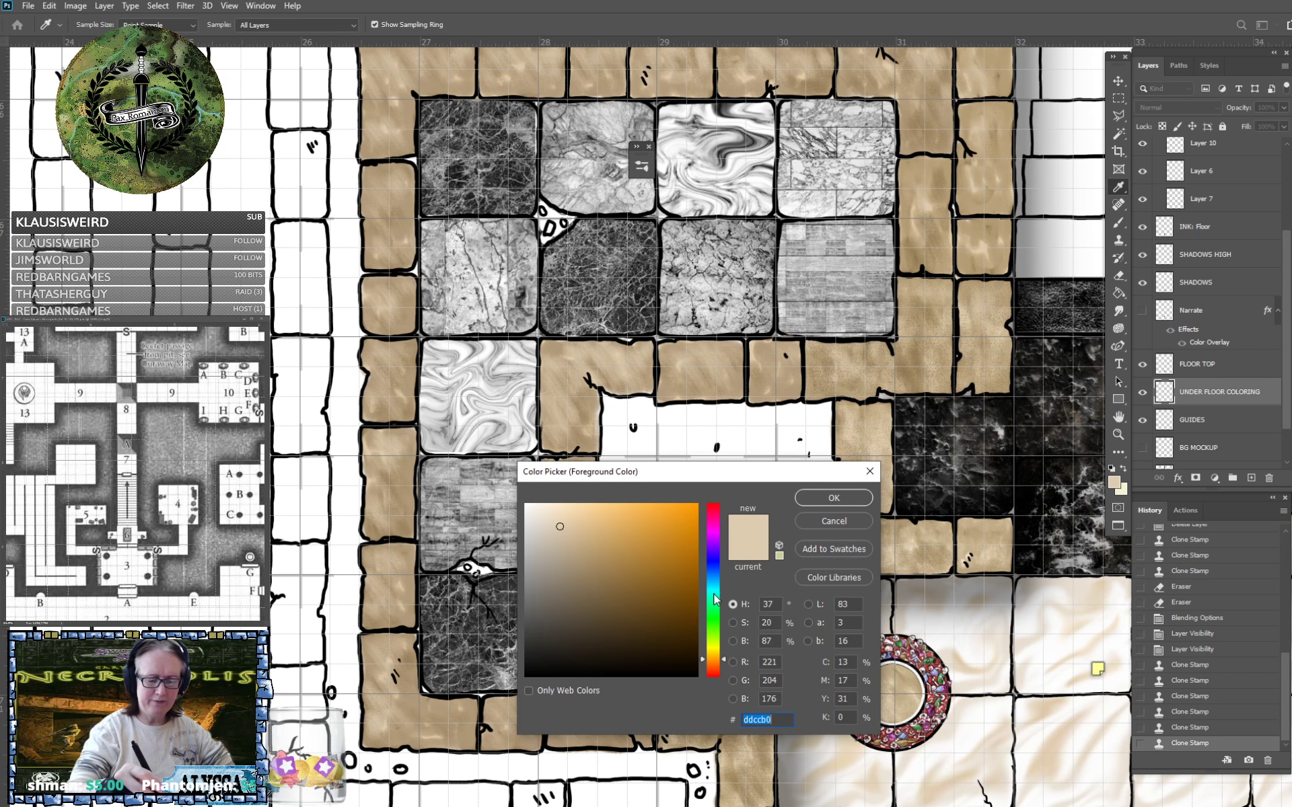
drag(714, 598, 692, 582)
click(548, 510)
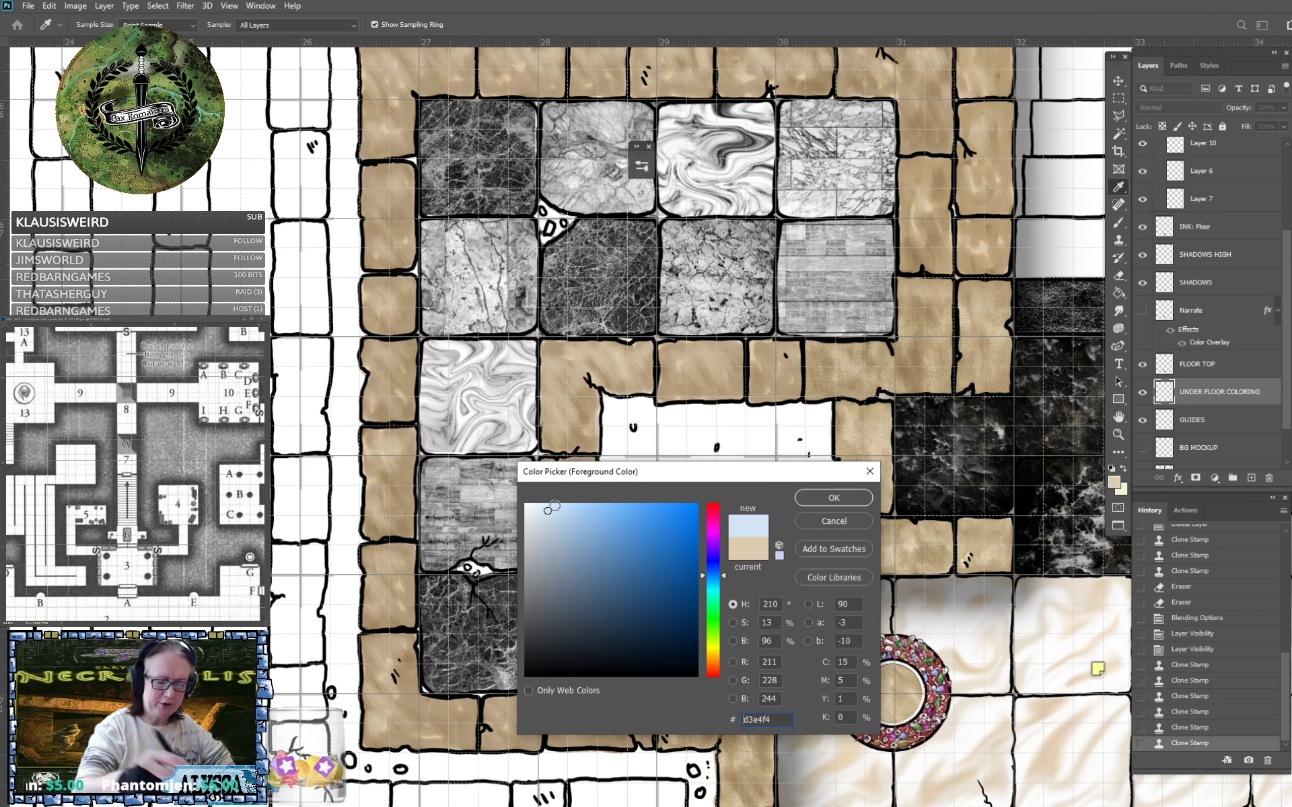
click(824, 501)
drag(765, 506, 809, 496)
mouse_move(715, 636)
mouse_down()
mouse_move(714, 602)
mouse_move(728, 630)
mouse_move(734, 612)
mouse_move(743, 619)
mouse_move(719, 614)
mouse_move(710, 575)
mouse_move(750, 574)
mouse_move(750, 628)
mouse_move(712, 649)
mouse_move(709, 668)
mouse_move(722, 677)
mouse_move(733, 656)
mouse_move(744, 674)
mouse_move(747, 637)
mouse_move(746, 672)
mouse_move(749, 617)
mouse_move(742, 650)
mouse_move(716, 582)
mouse_move(712, 669)
mouse_move(743, 671)
mouse_move(739, 636)
mouse_up()
scroll(509, 309, down, 5)
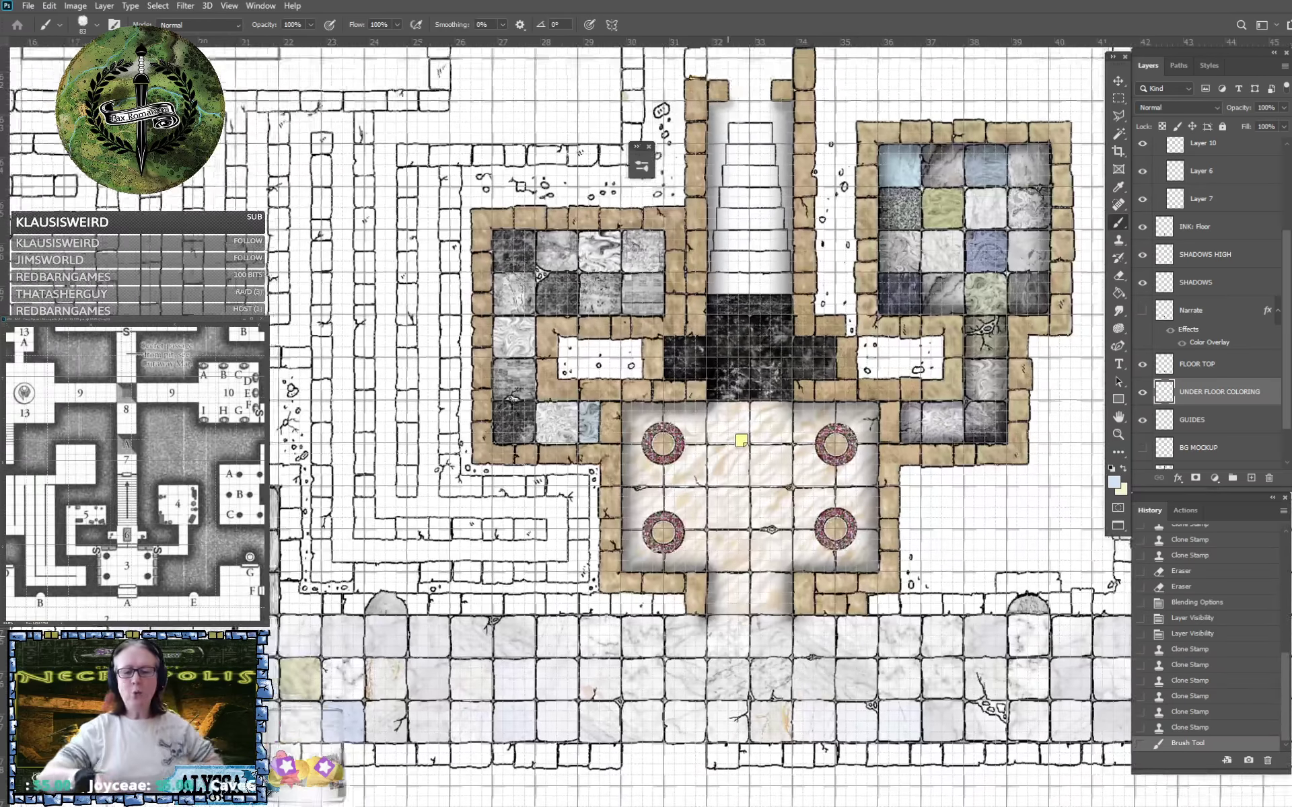
Tint the white marble tile just west of the pillared room's entrance, in the corridor's top row, with the same pale blue.
drag(755, 459, 740, 445)
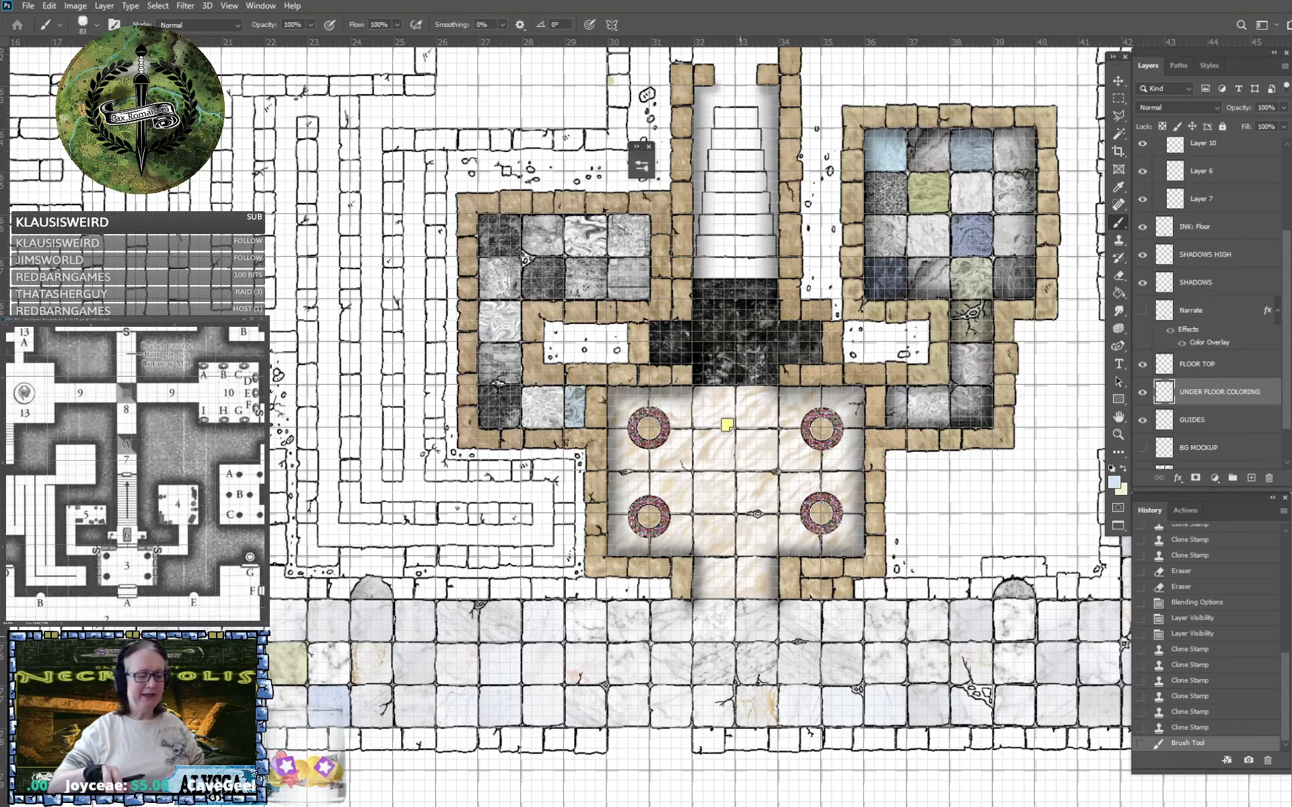
scroll(289, 743, up, 3)
scroll(740, 646, down, 1)
drag(925, 584, 736, 661)
scroll(737, 662, up, 2)
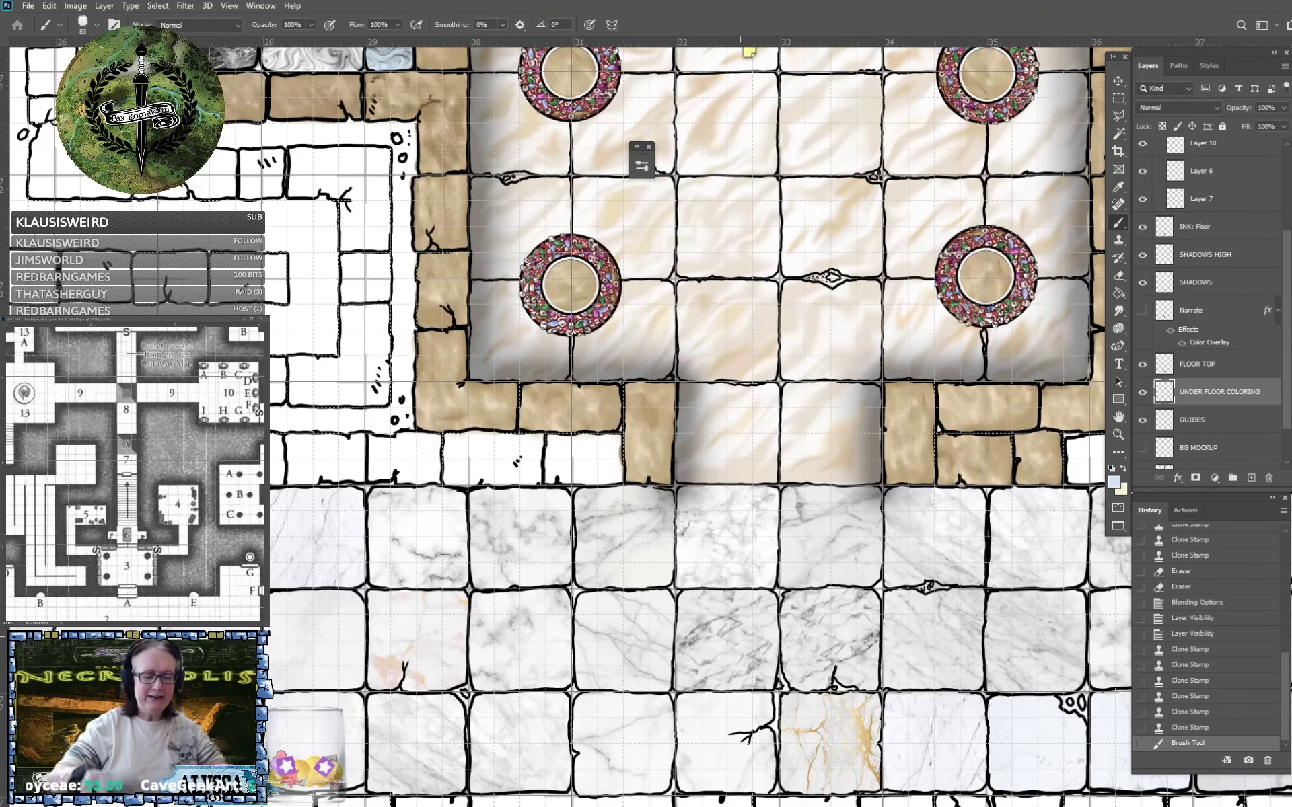
mouse_move(591, 531)
mouse_down()
mouse_move(582, 575)
mouse_move(591, 496)
mouse_move(635, 493)
mouse_move(644, 539)
mouse_move(665, 550)
mouse_move(662, 501)
mouse_move(638, 494)
mouse_move(592, 518)
mouse_move(583, 500)
mouse_move(601, 541)
mouse_move(620, 521)
mouse_move(592, 580)
mouse_move(623, 585)
mouse_move(629, 537)
mouse_move(644, 578)
mouse_move(656, 545)
mouse_move(662, 582)
mouse_move(658, 498)
mouse_move(630, 511)
mouse_move(632, 549)
mouse_move(699, 648)
mouse_up()
scroll(713, 632, down, 5)
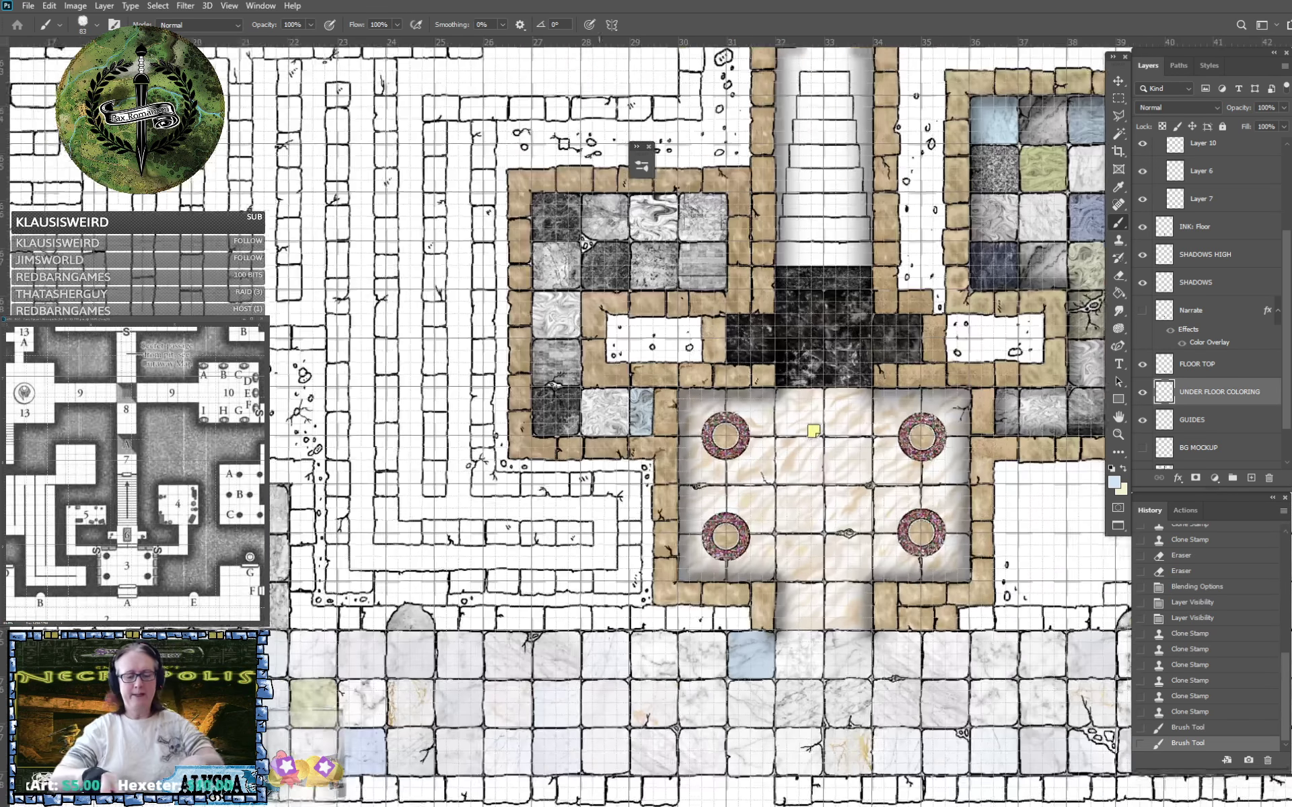
Paint the full swirled marble tile beside the blue half-width tile in a lighter blue, #ecf4fb.
scroll(733, 559, up, 4)
drag(635, 296, 742, 559)
drag(594, 364, 633, 408)
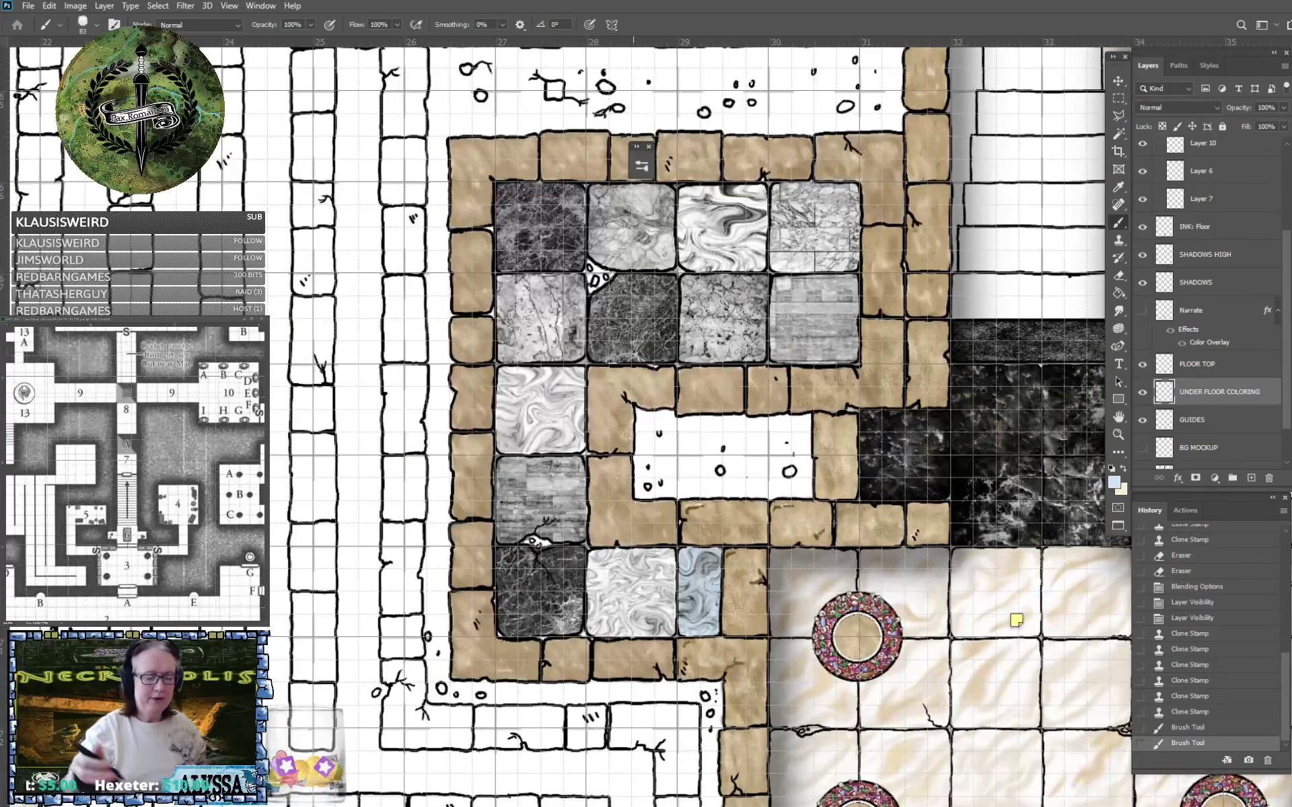
click(1114, 483)
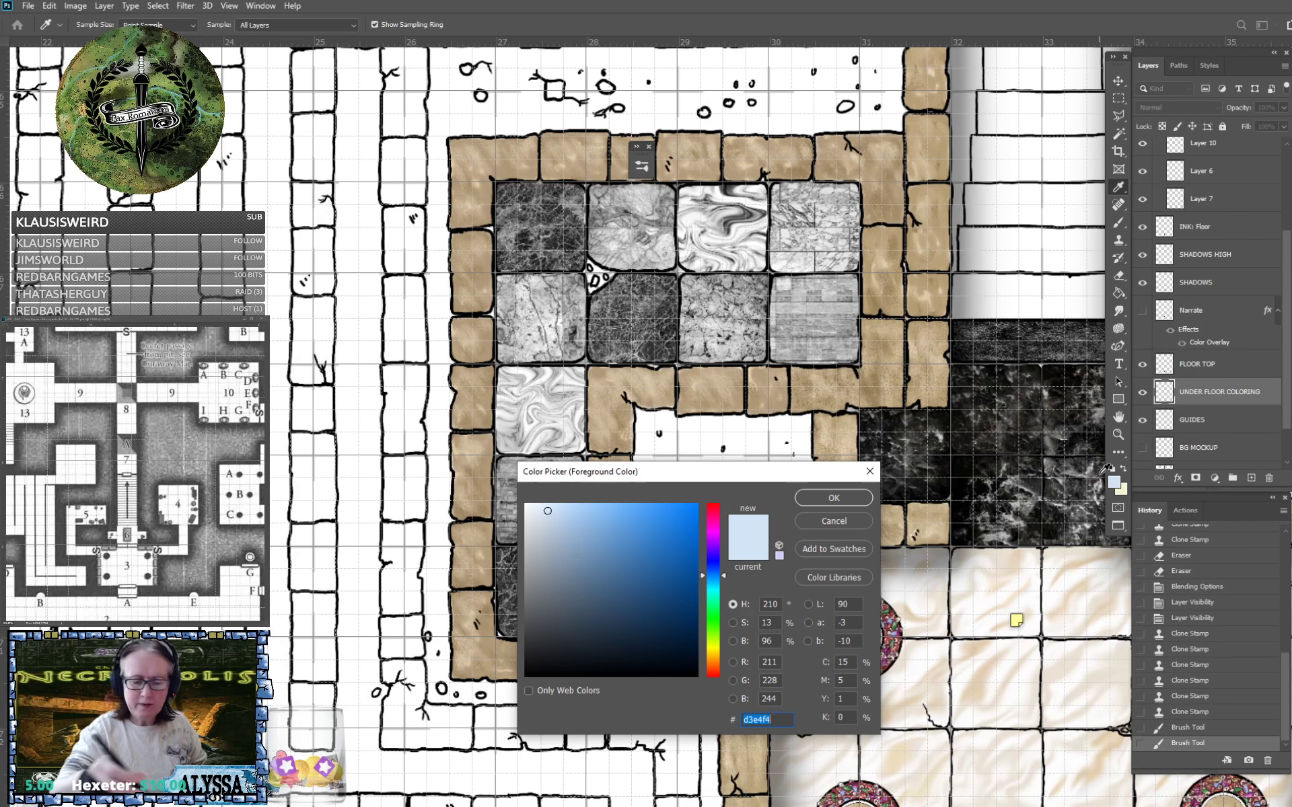
drag(545, 525, 533, 507)
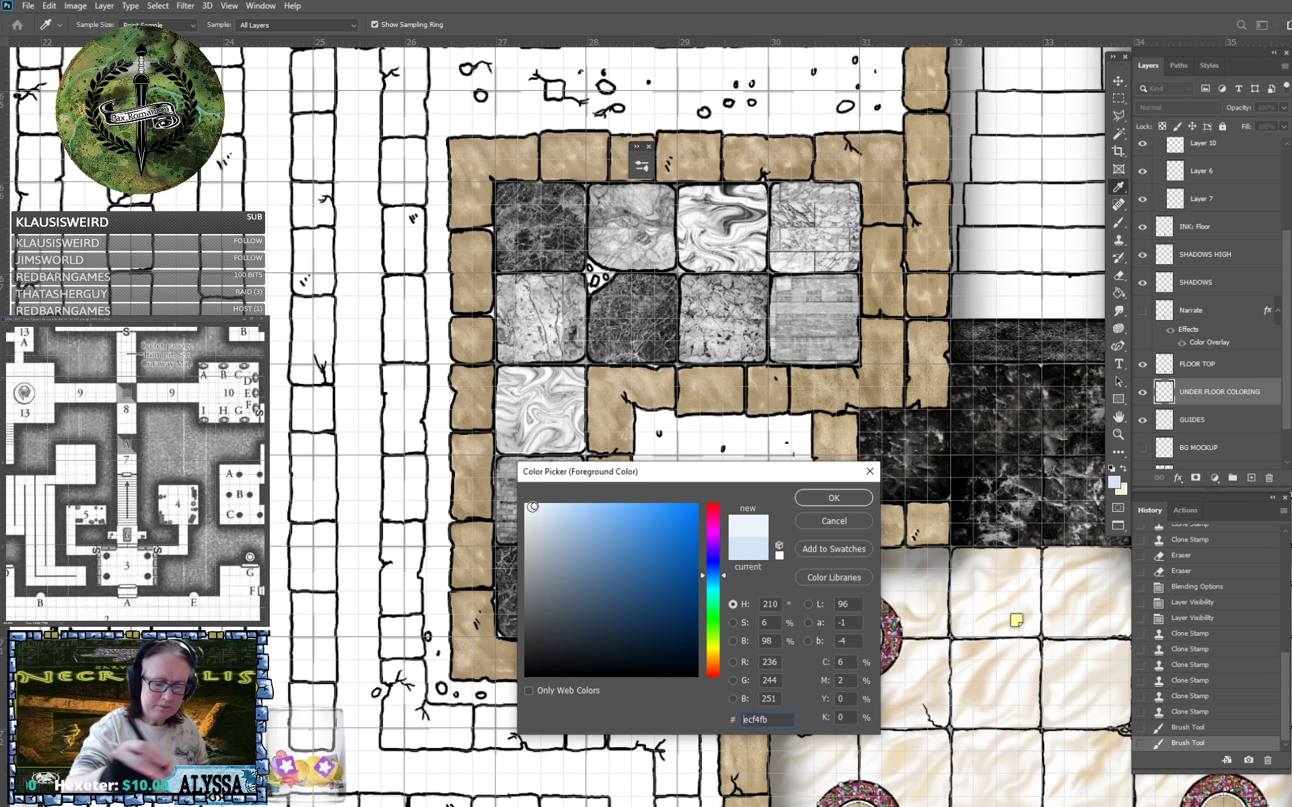
click(834, 501)
scroll(826, 498, down, 1)
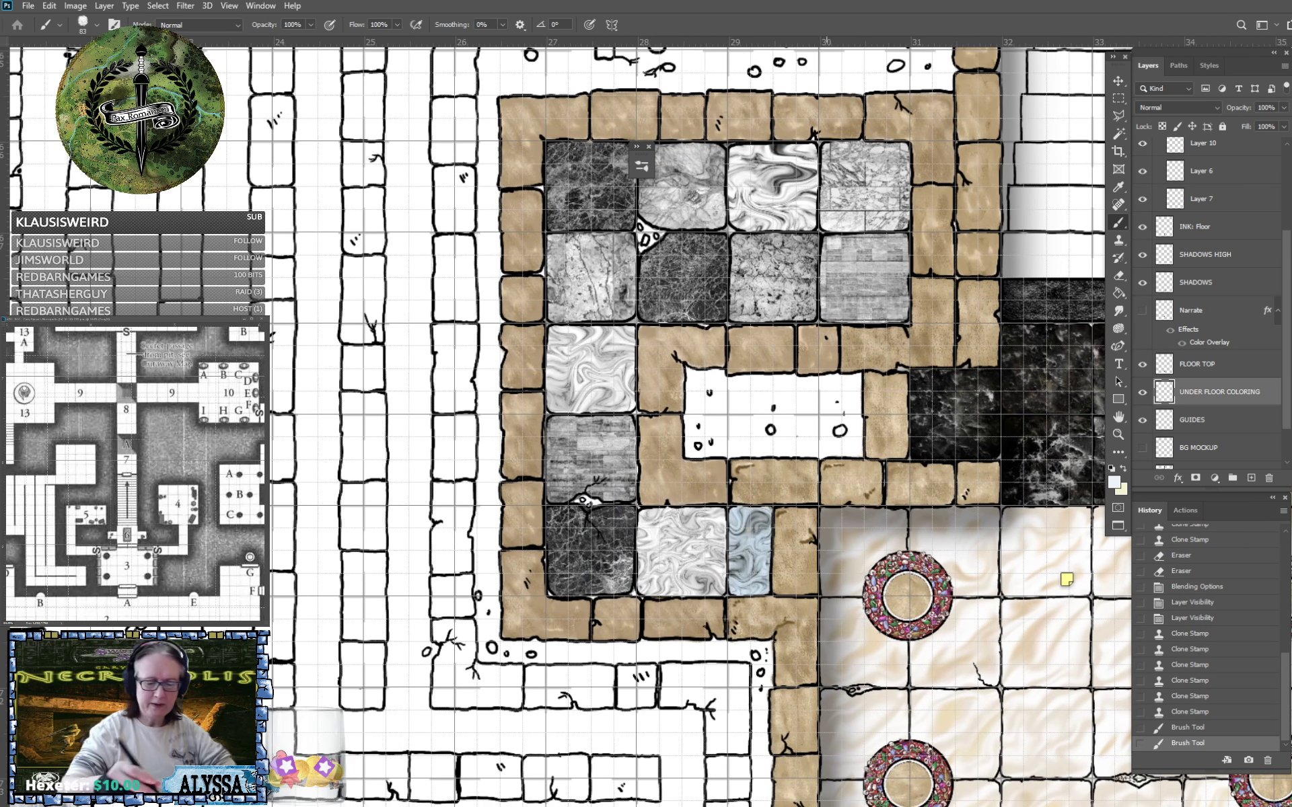
mouse_move(683, 547)
mouse_down()
mouse_move(645, 560)
mouse_move(653, 571)
mouse_move(658, 534)
mouse_move(666, 568)
mouse_move(674, 542)
mouse_move(703, 571)
mouse_move(714, 545)
mouse_move(718, 559)
mouse_move(721, 515)
mouse_move(651, 516)
mouse_move(654, 543)
mouse_move(678, 530)
mouse_move(711, 537)
mouse_move(646, 584)
mouse_move(715, 567)
mouse_up()
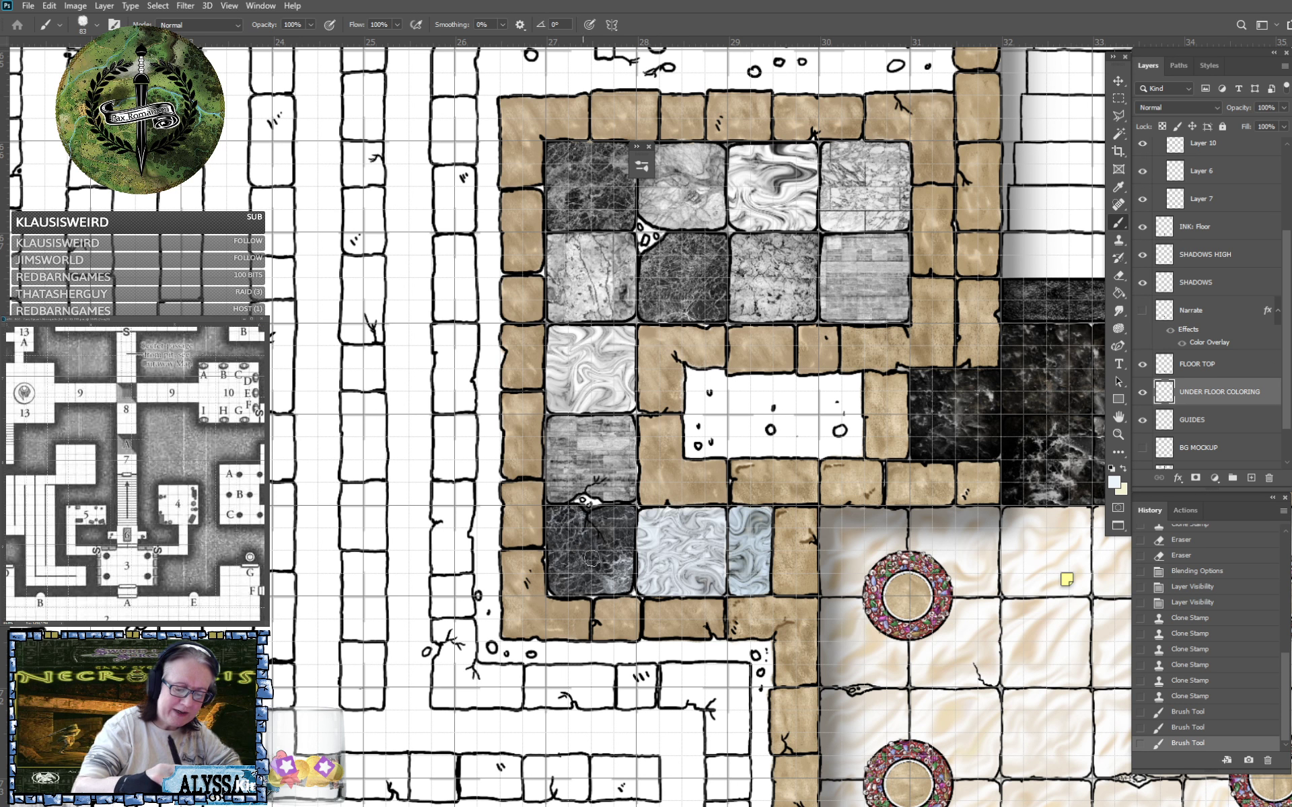
Tint the plank-patterned tile above the dark corner tile in the west room with light blue #ecf4fb.
scroll(592, 555, up, 3)
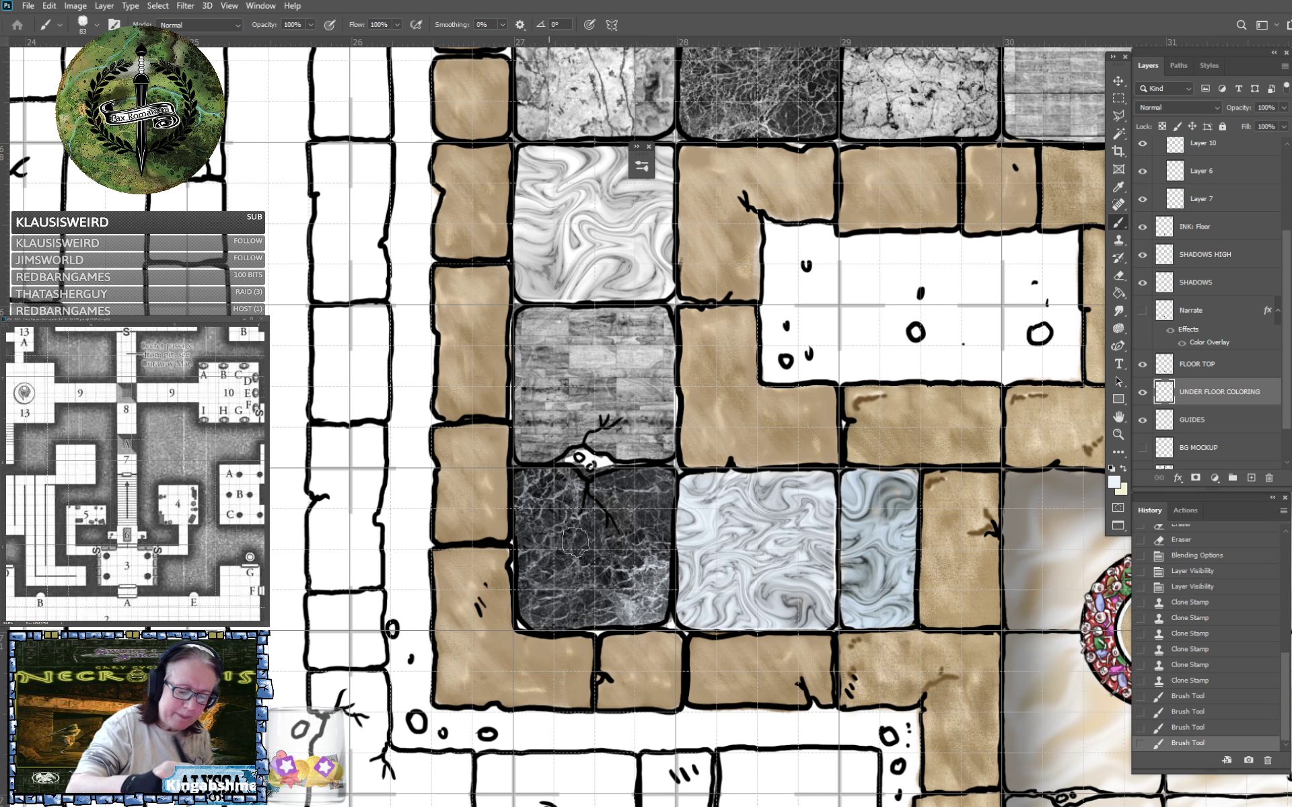
scroll(652, 733, down, 3)
scroll(748, 508, up, 3)
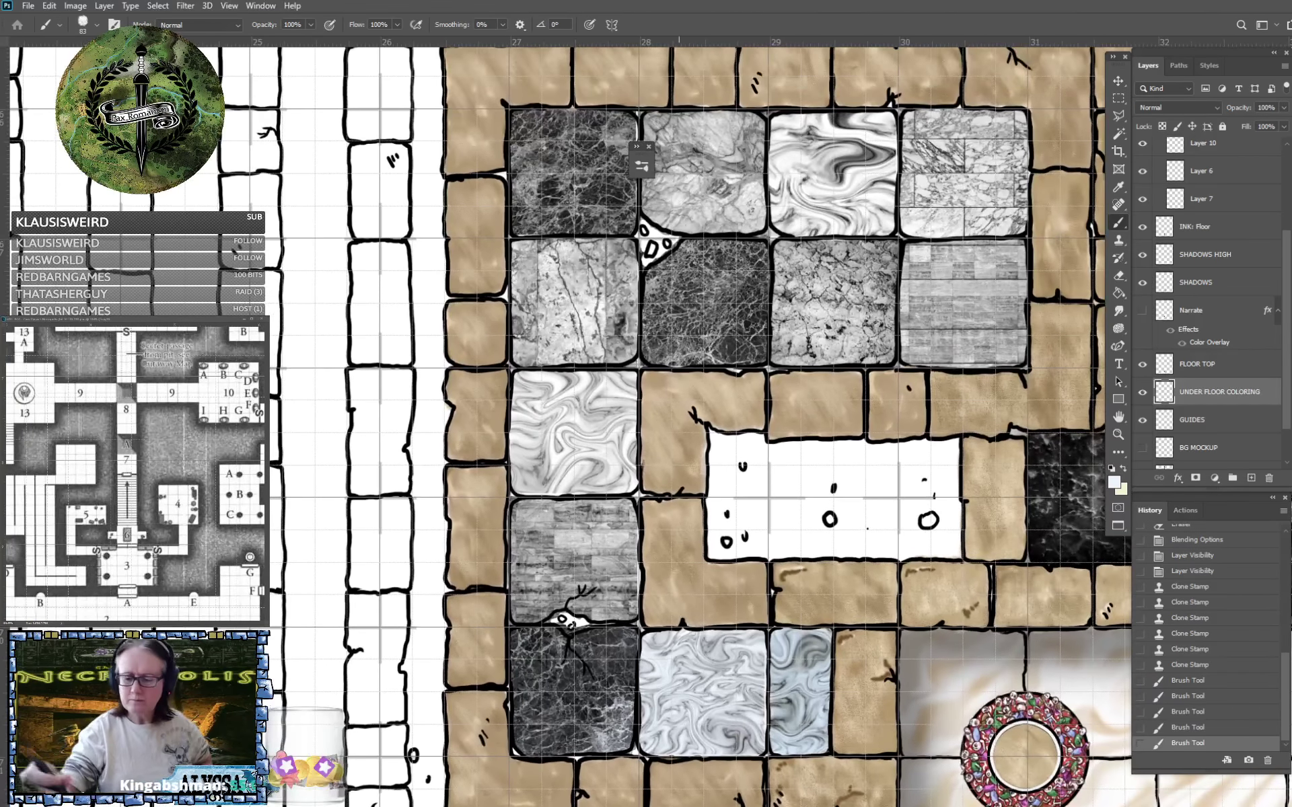
click(1114, 484)
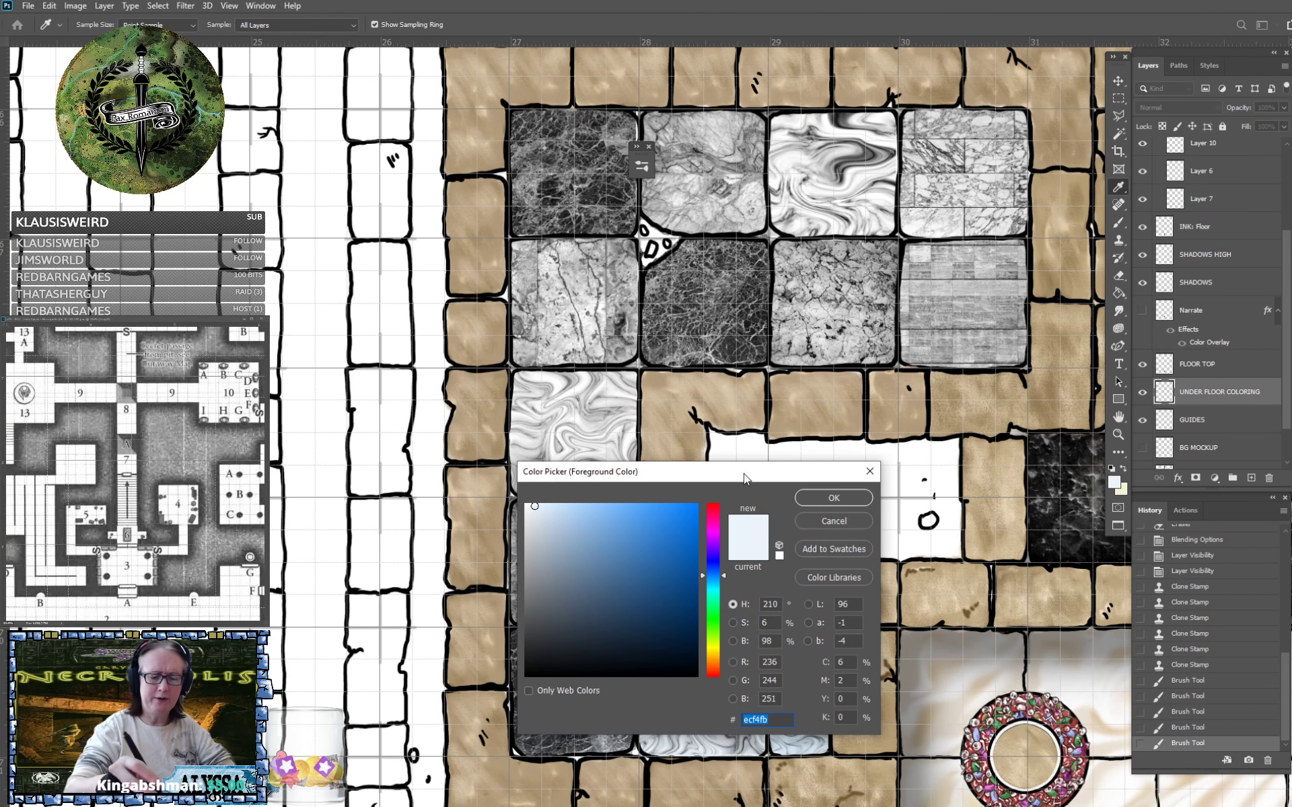
drag(744, 478, 894, 440)
click(983, 460)
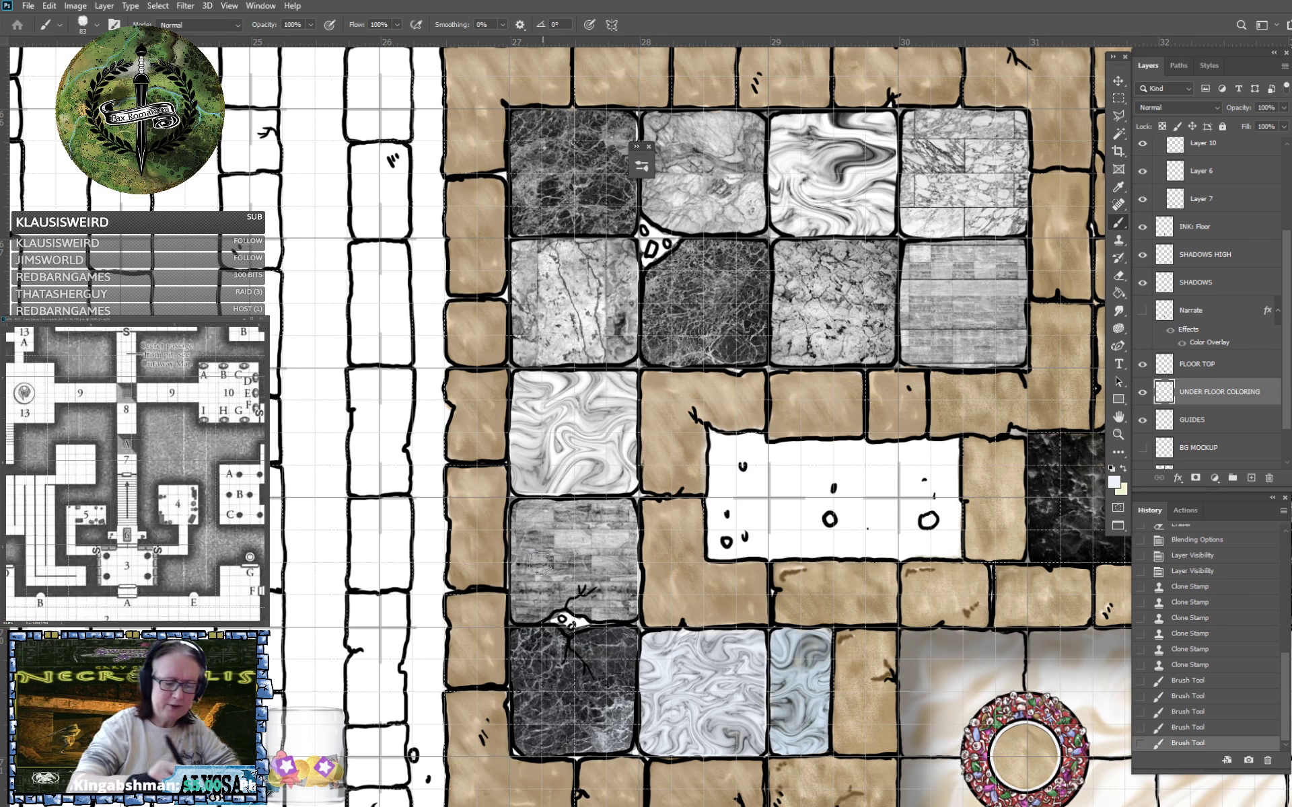
mouse_move(539, 580)
mouse_down()
mouse_move(562, 542)
mouse_move(626, 530)
mouse_move(615, 515)
mouse_move(525, 511)
mouse_up()
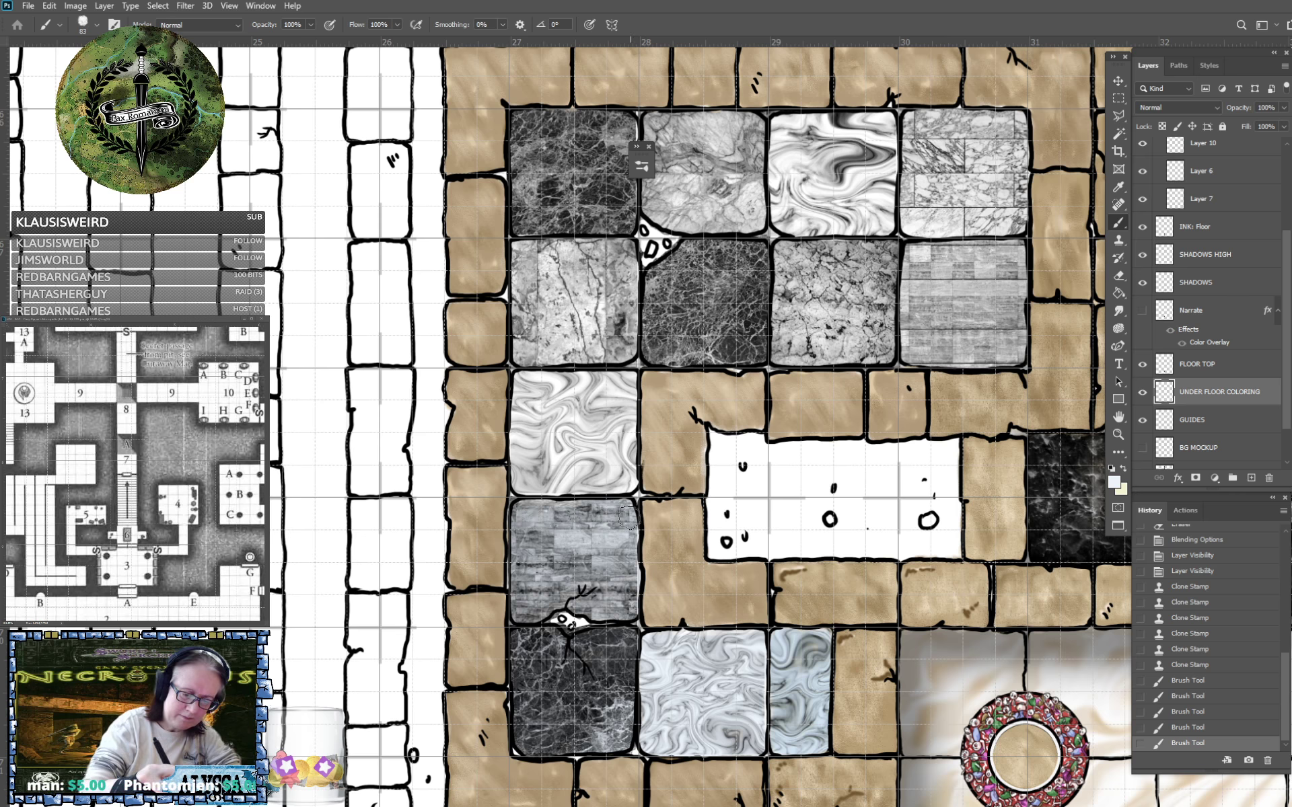
click(589, 570)
Paint the swirled marble tile directly above the plank-patterned tile in a darker greyish blue.
scroll(589, 569, up, 3)
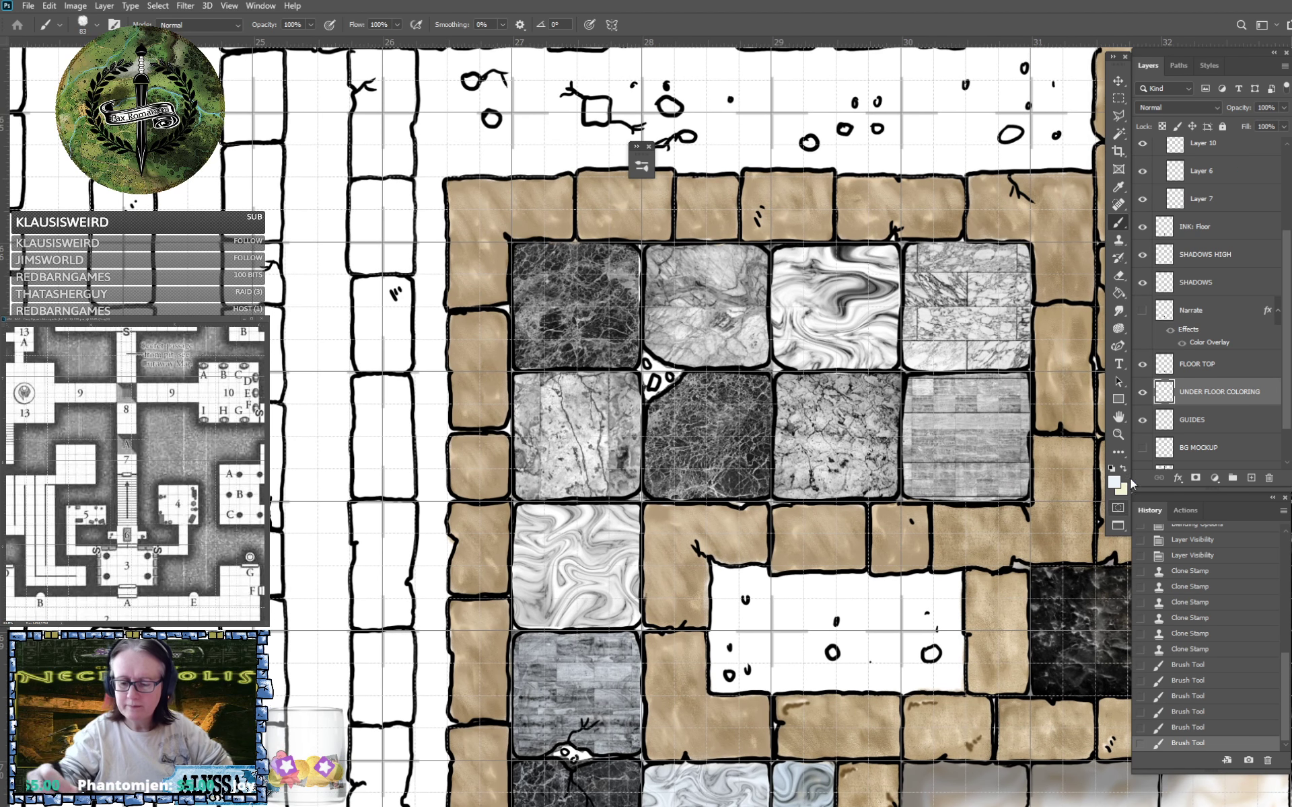
click(1114, 482)
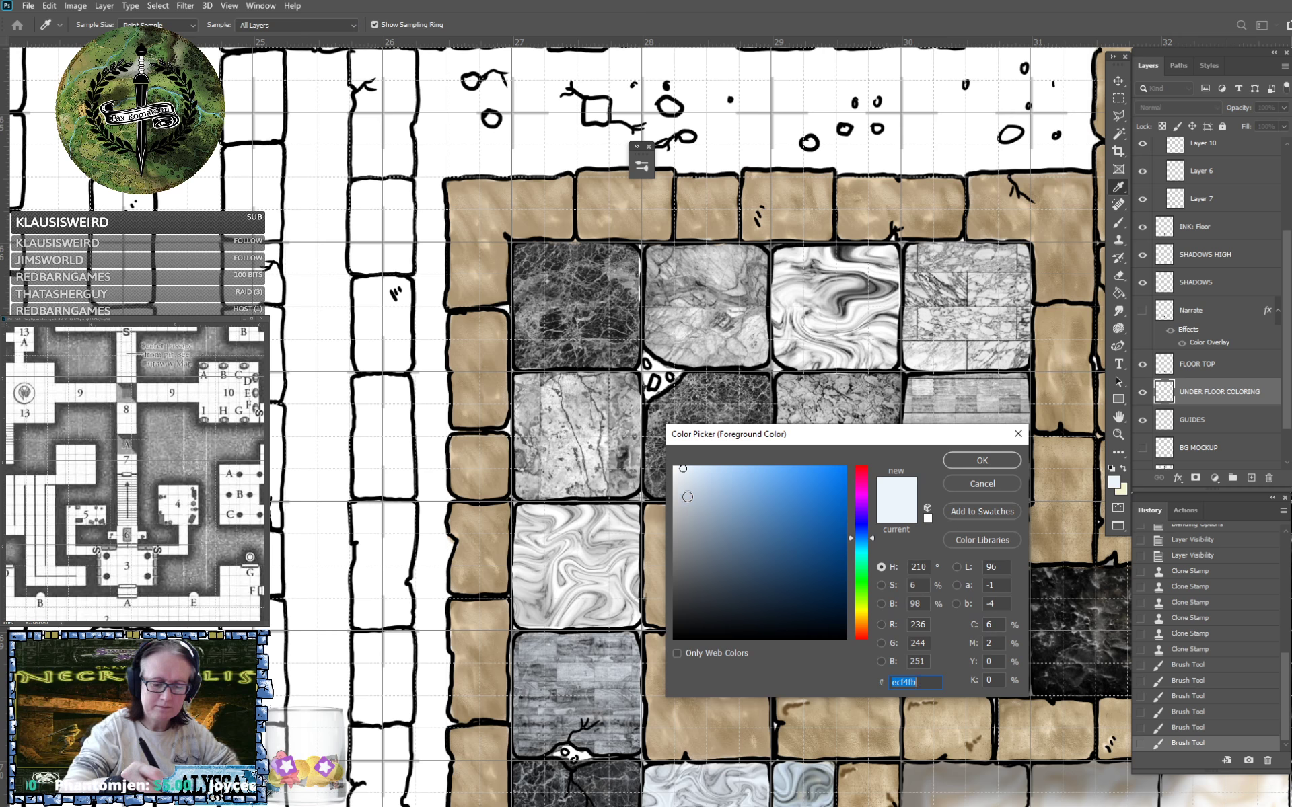
click(687, 498)
click(969, 467)
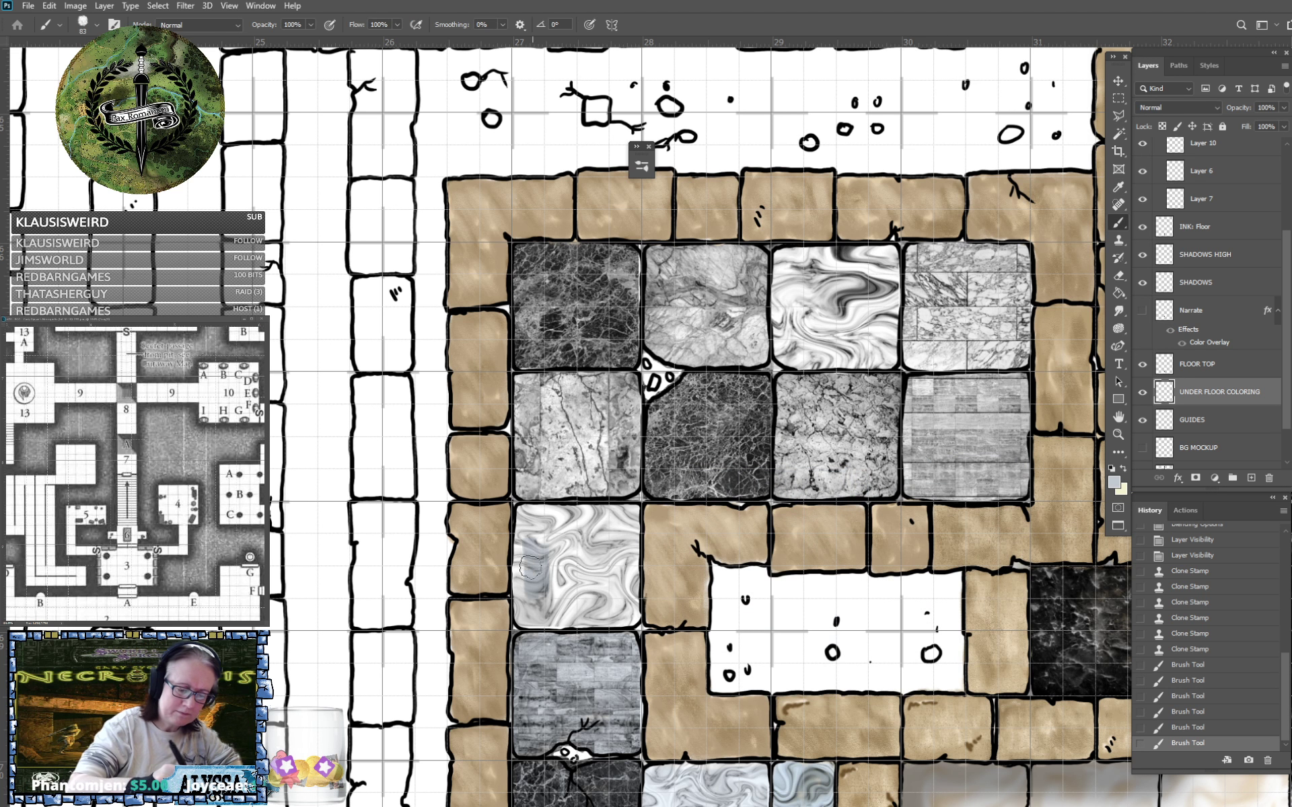
mouse_move(530, 567)
mouse_down()
mouse_move(524, 526)
mouse_move(536, 569)
mouse_move(539, 533)
mouse_move(558, 565)
mouse_move(574, 532)
mouse_move(588, 583)
mouse_move(603, 539)
mouse_move(626, 587)
mouse_move(629, 514)
mouse_move(589, 517)
mouse_move(628, 511)
mouse_move(527, 510)
mouse_move(539, 531)
mouse_move(560, 517)
mouse_move(543, 588)
mouse_move(529, 564)
mouse_move(532, 518)
mouse_move(521, 599)
mouse_move(526, 616)
mouse_move(584, 618)
mouse_move(550, 582)
mouse_move(570, 612)
mouse_move(631, 614)
mouse_move(623, 538)
mouse_up()
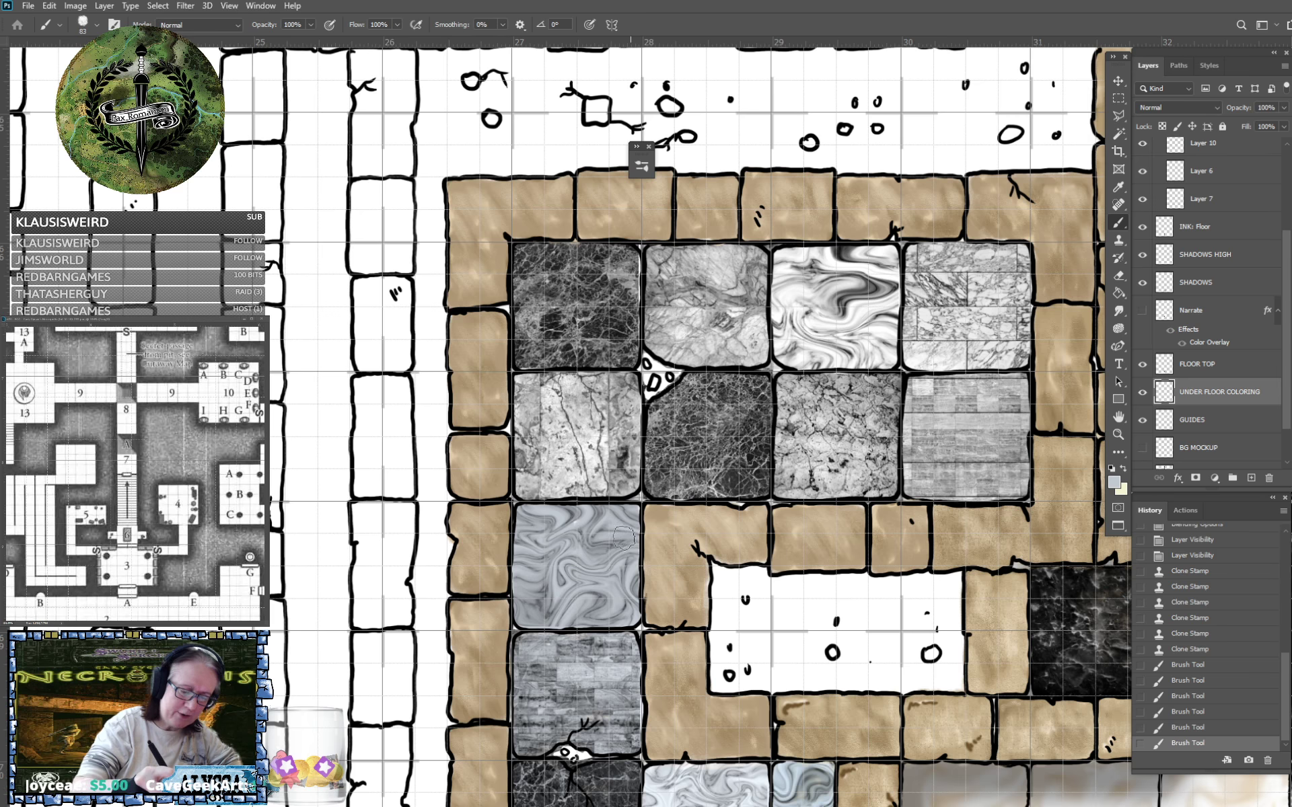
Paint the light veined tile above the grey-blue swirled tile pale yellow, using the swapped background colour.
scroll(592, 552, down, 1)
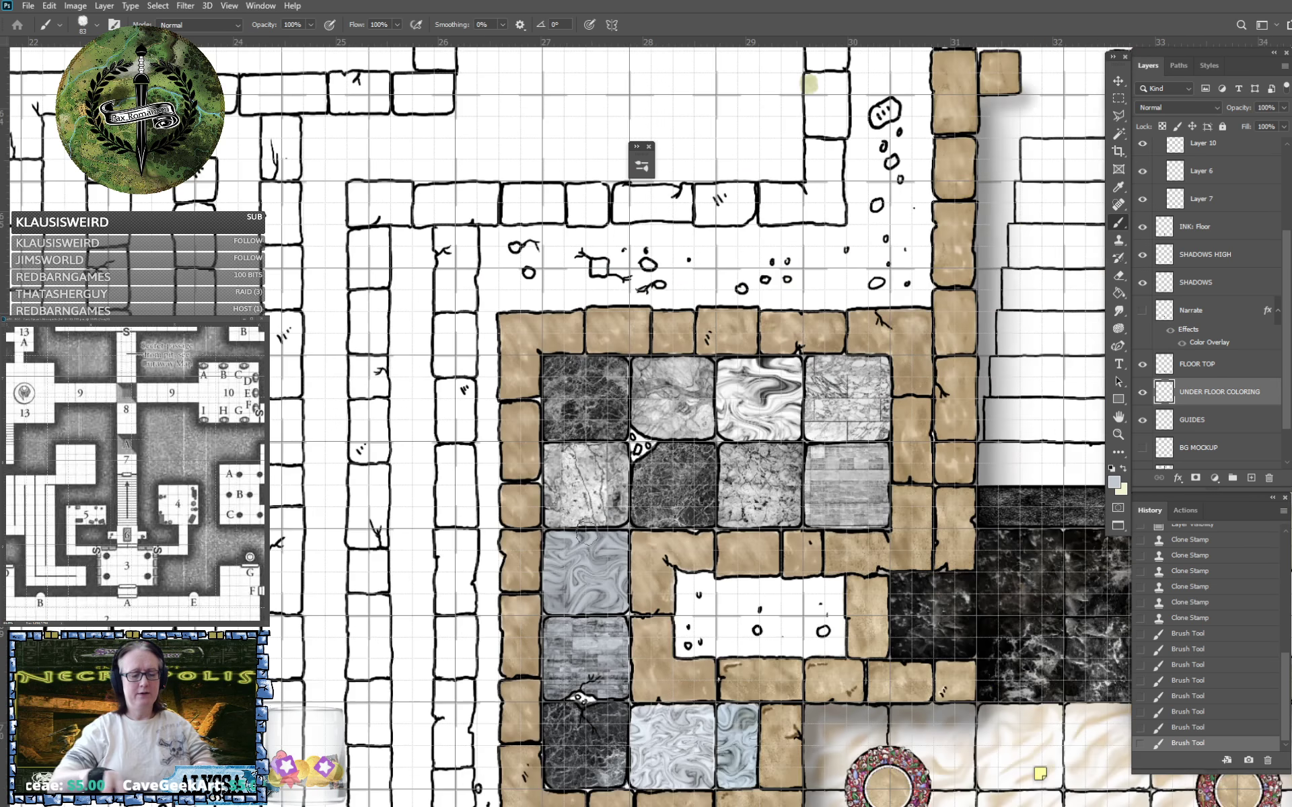
scroll(585, 532, down, 2)
scroll(585, 531, up, 3)
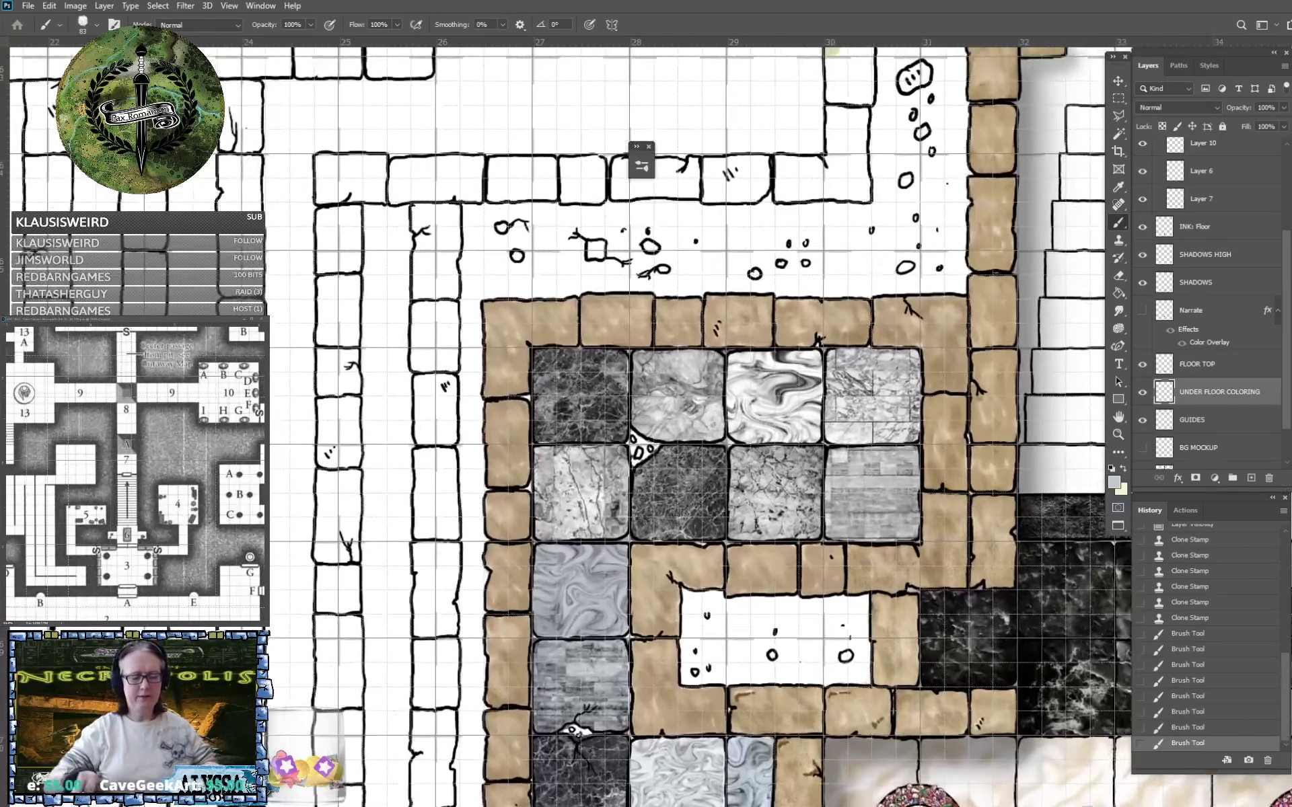
scroll(586, 532, up, 1)
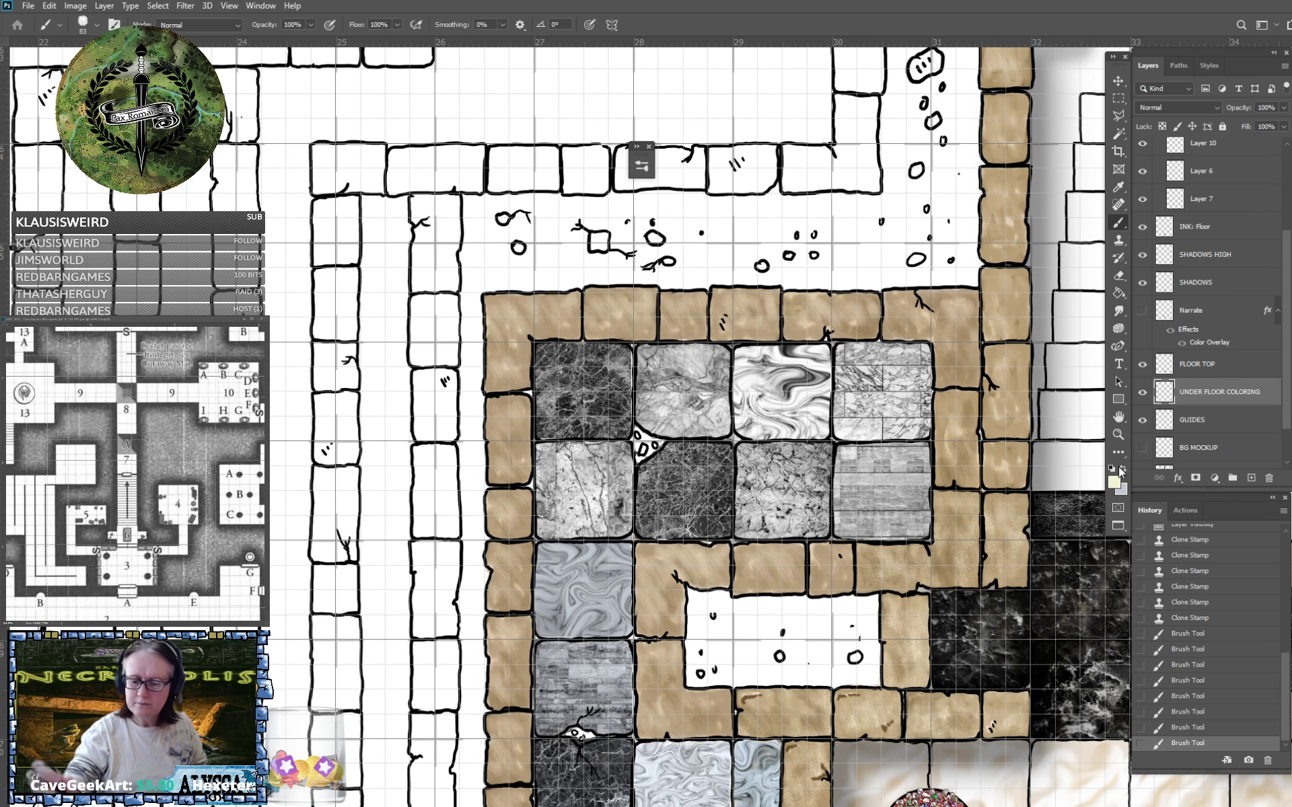
mouse_move(564, 497)
mouse_down()
mouse_move(583, 465)
mouse_move(601, 506)
mouse_move(619, 509)
mouse_move(623, 455)
mouse_move(573, 451)
mouse_move(576, 475)
mouse_move(577, 455)
mouse_move(545, 512)
mouse_move(545, 527)
mouse_move(613, 516)
mouse_up()
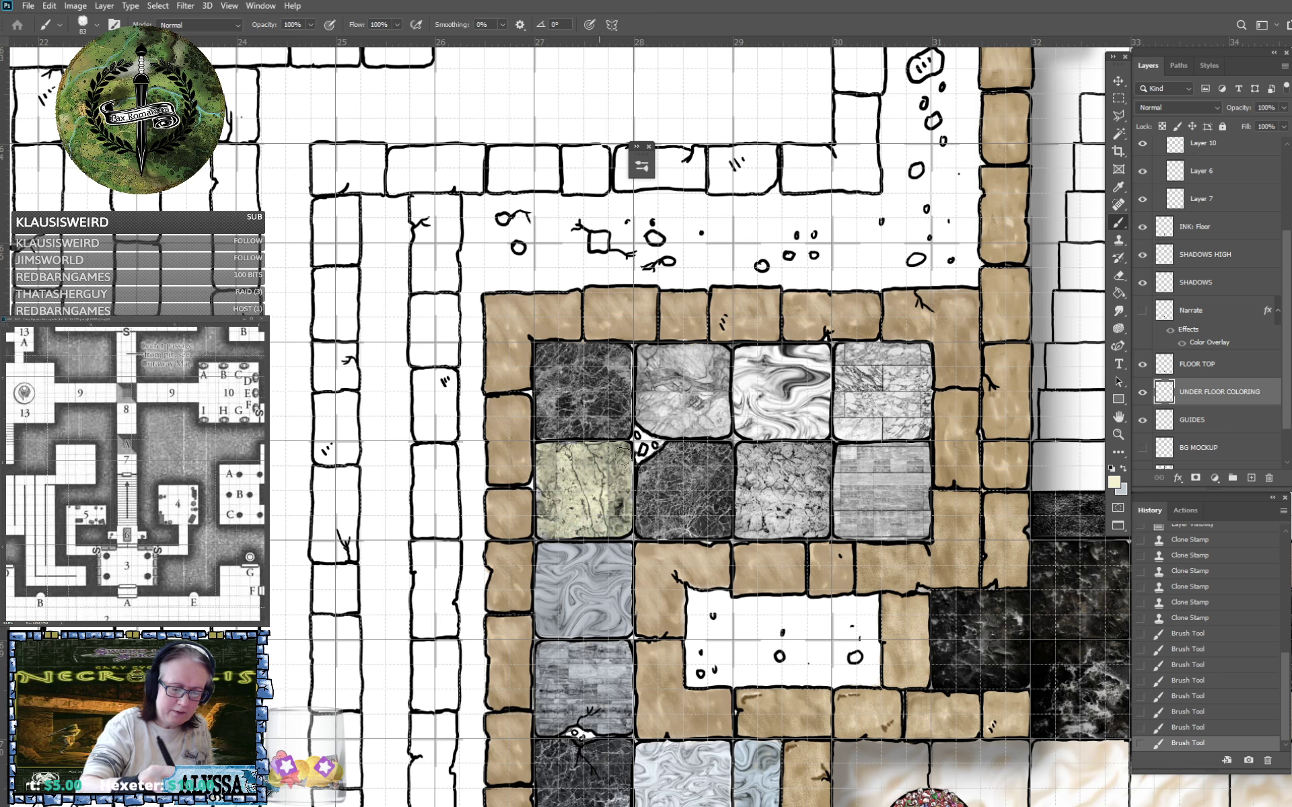
Paint the plank-patterned tile between the grey-blue swirled tile and the dark corner tile in the west room pale yellow.
scroll(631, 493, down, 3)
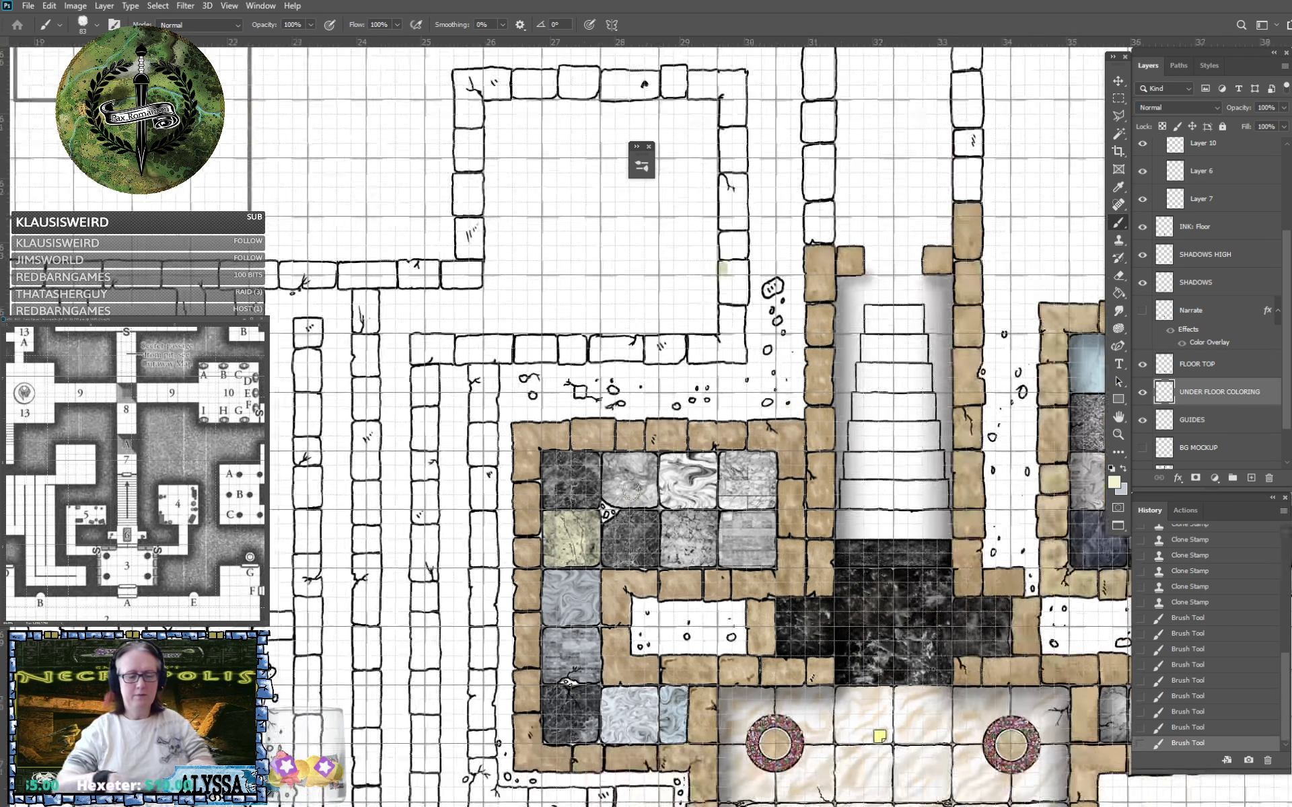
scroll(528, 676, up, 1)
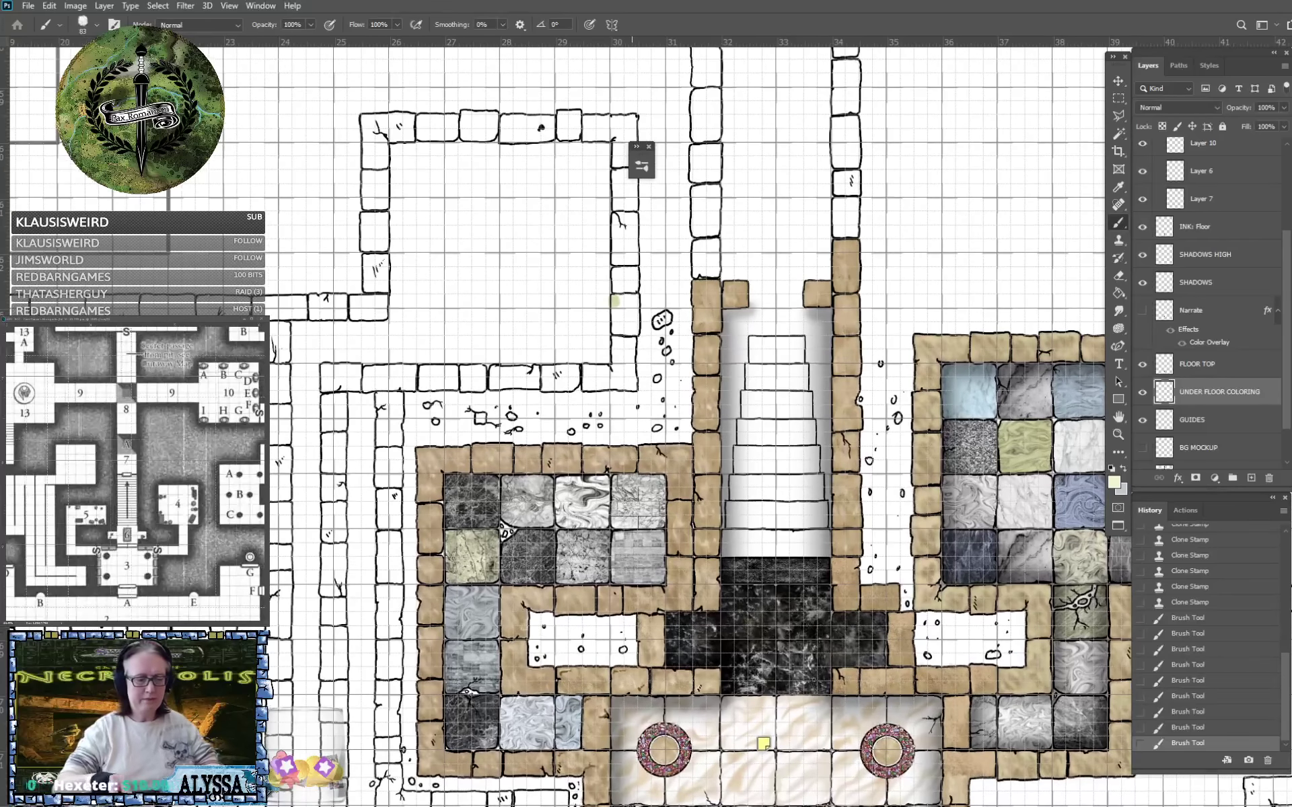
mouse_move(632, 492)
mouse_down()
mouse_move(561, 480)
mouse_move(644, 468)
mouse_up()
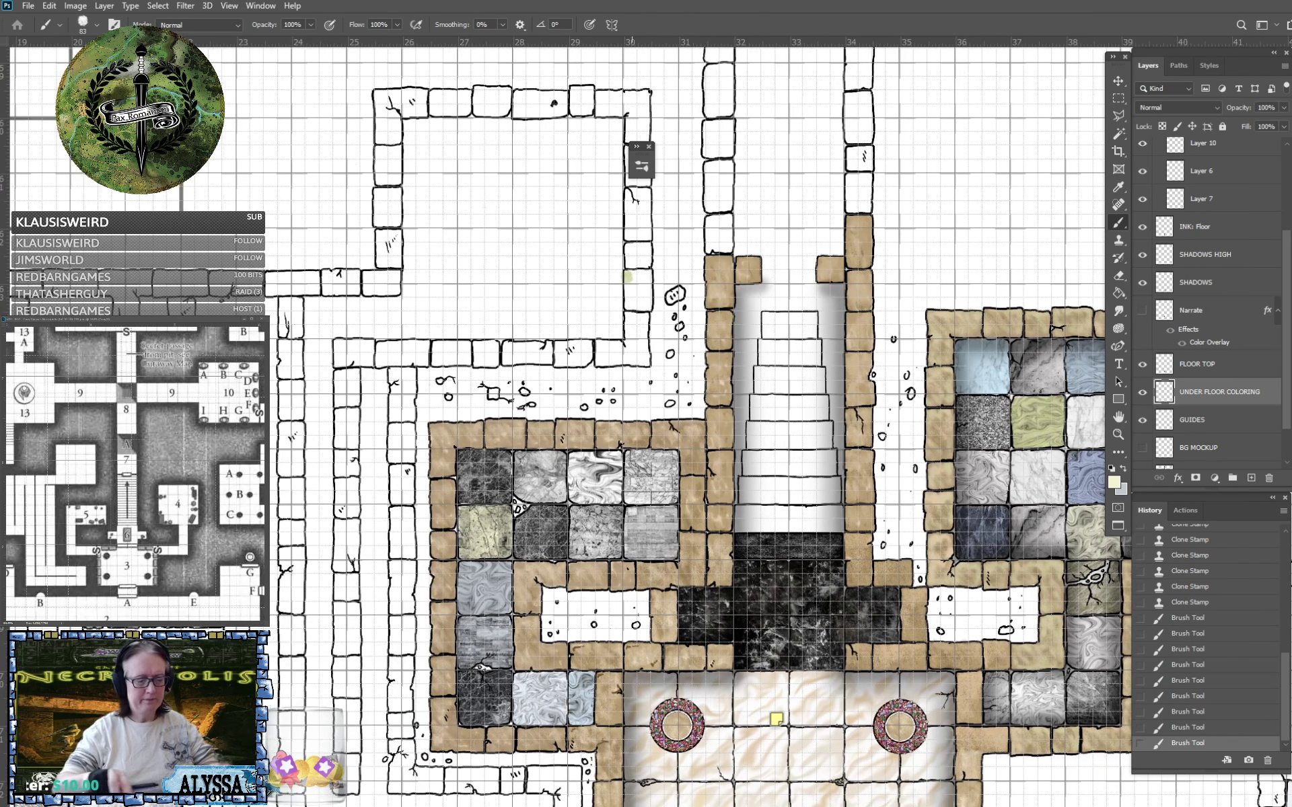
scroll(396, 732, up, 2)
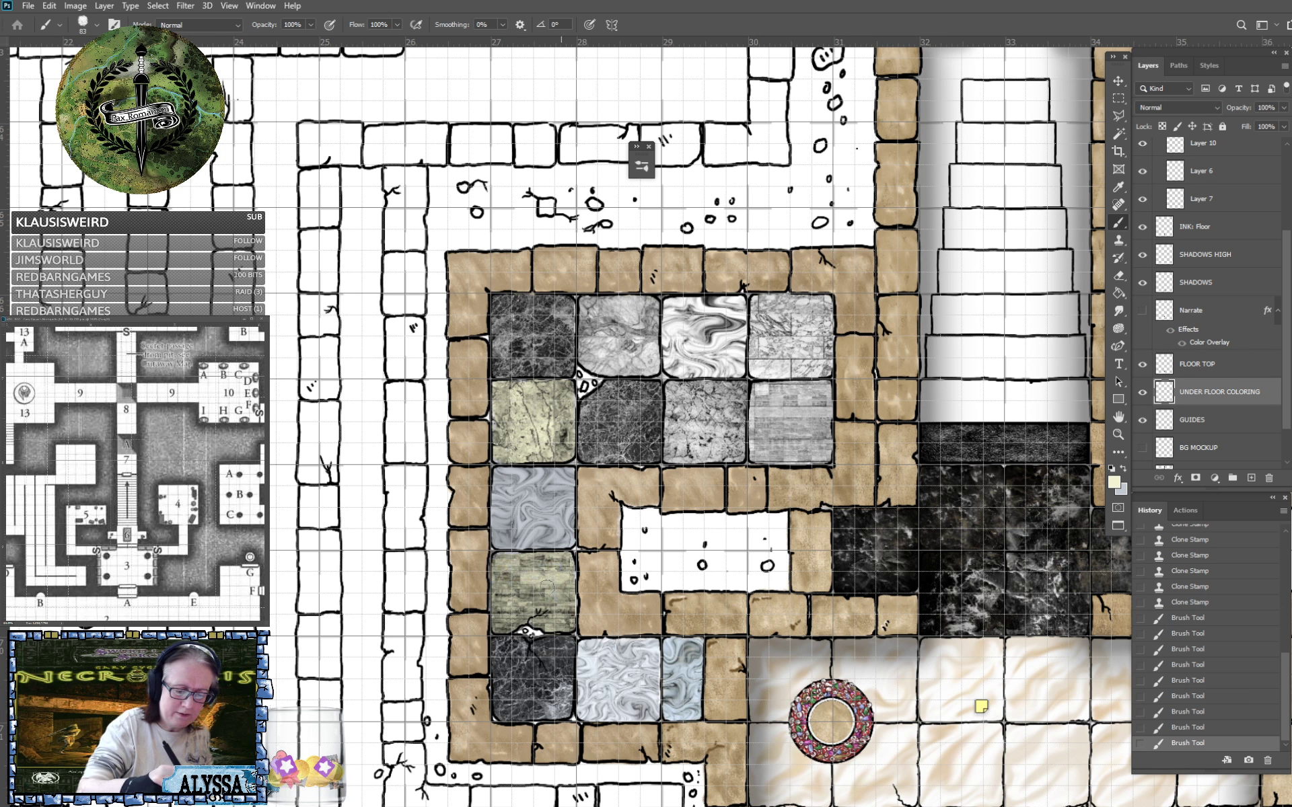
click(570, 585)
Choose a pale lavender blue as the foreground colour and paint the high-contrast swirled marble tile in the west room's top row.
scroll(570, 584, down, 5)
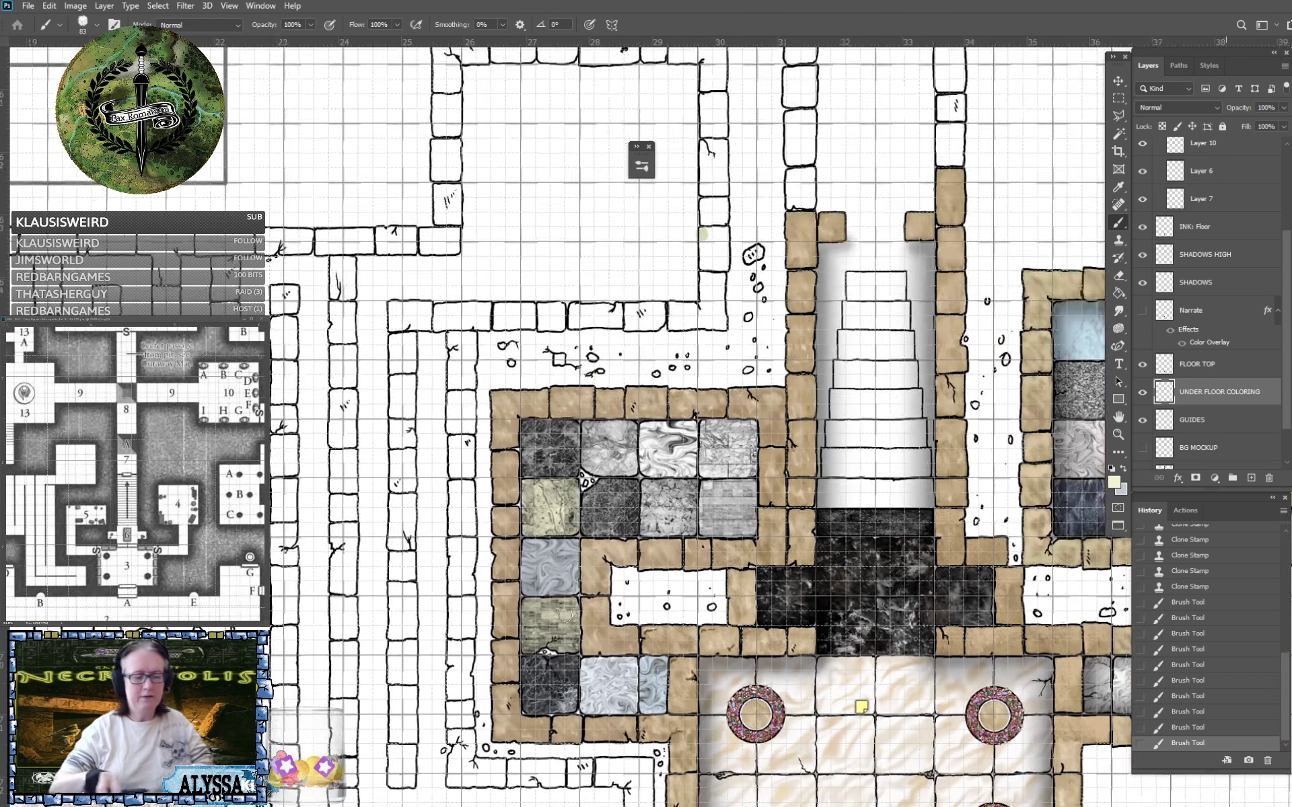
drag(569, 585, 509, 593)
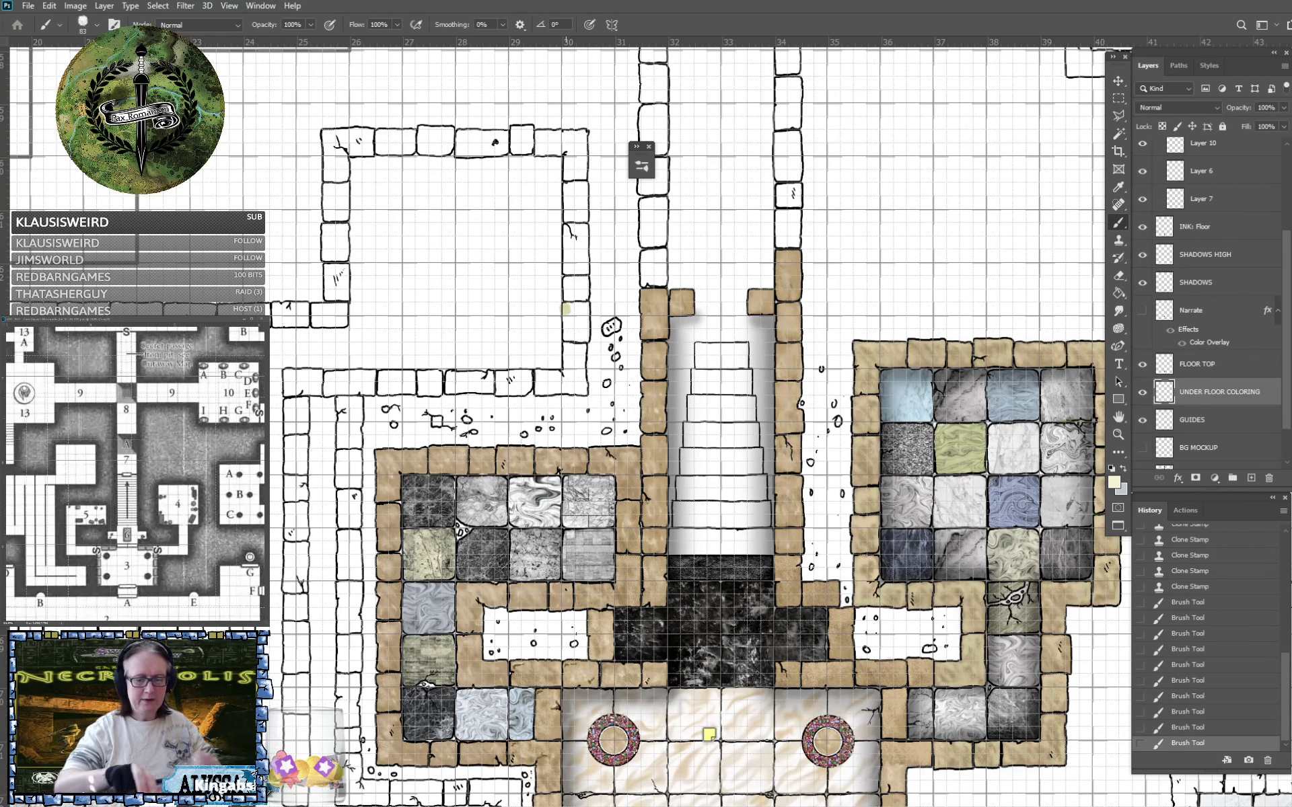
scroll(566, 309, up, 3)
click(1114, 482)
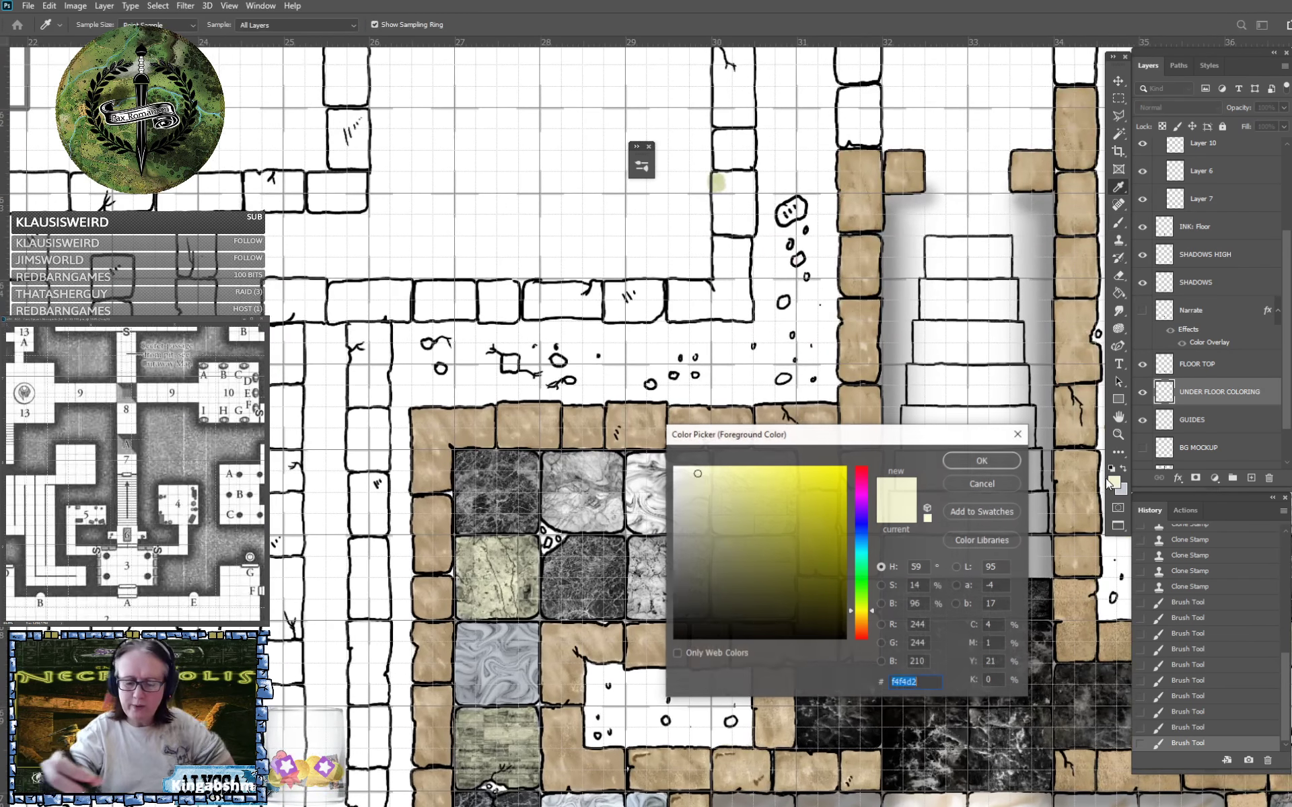
click(862, 529)
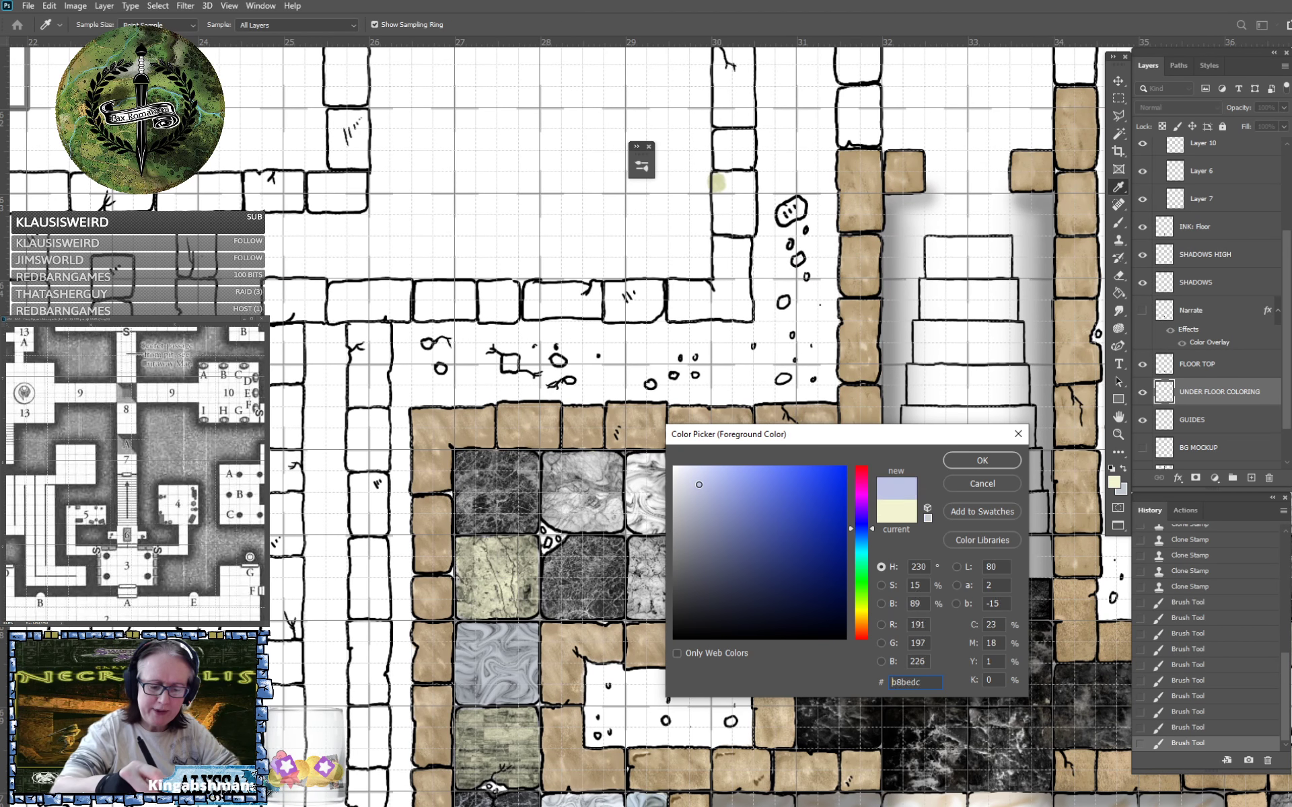
click(688, 472)
click(951, 463)
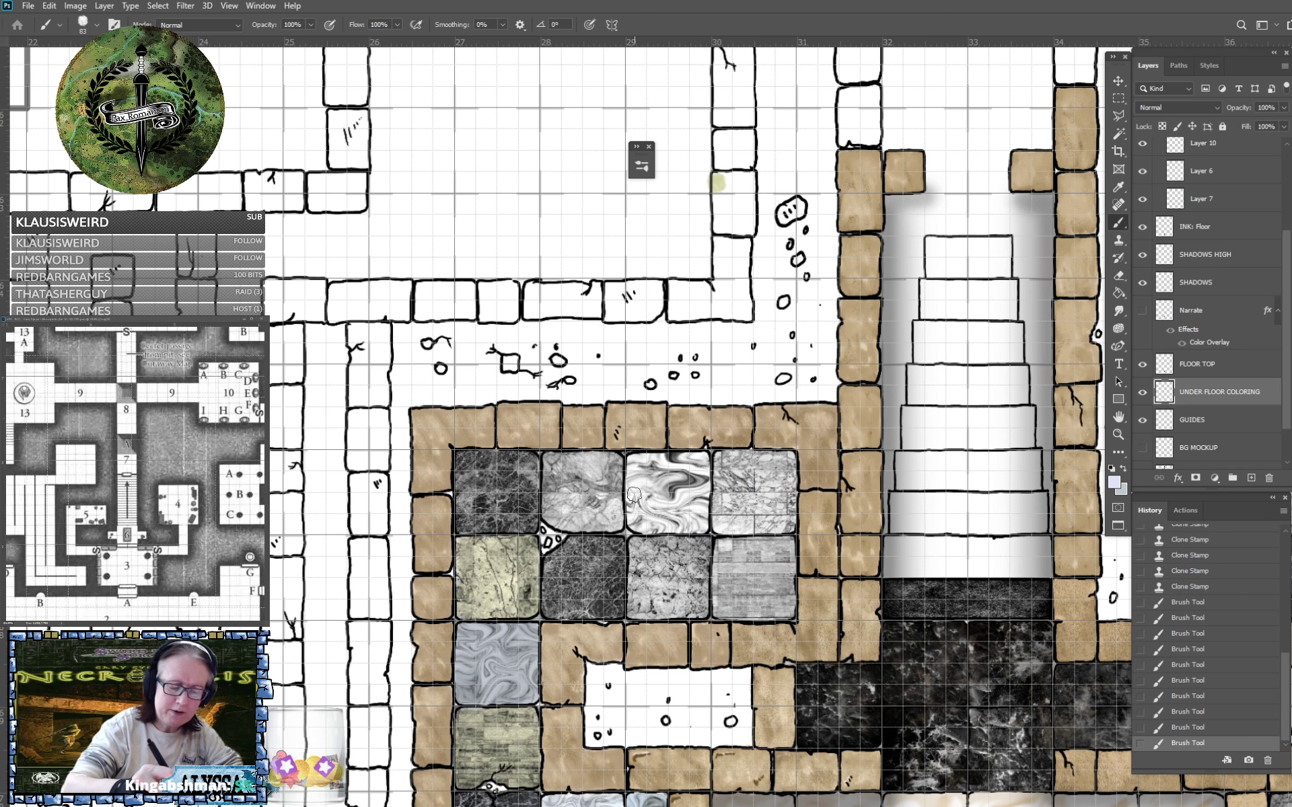
mouse_move(634, 495)
mouse_down()
mouse_move(655, 504)
mouse_move(676, 484)
mouse_move(696, 492)
mouse_move(707, 461)
mouse_move(635, 461)
mouse_move(633, 515)
mouse_move(646, 529)
mouse_move(702, 516)
mouse_move(670, 515)
mouse_up()
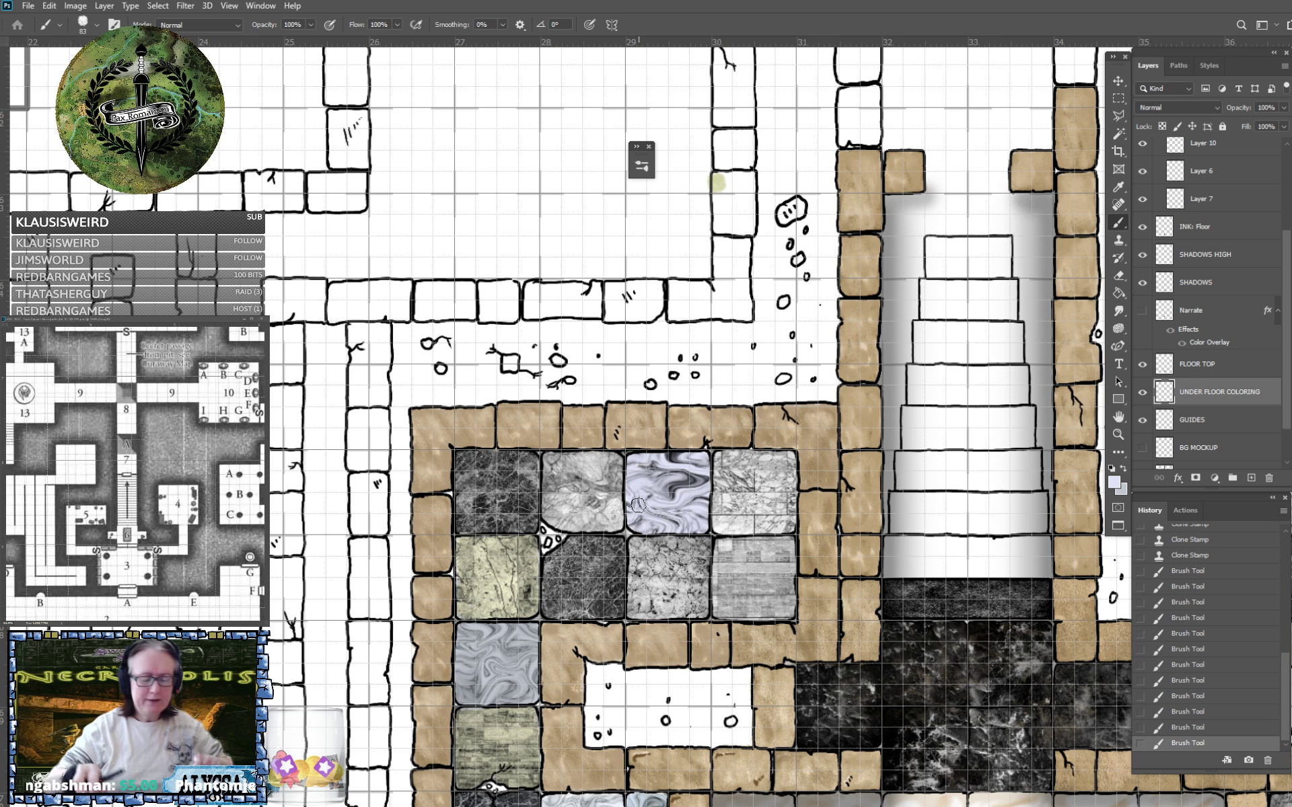
Set the foreground colour to greyish green #b3cab1 and paint the plank-patterned tile at the east end of the west room's second row.
scroll(639, 505, down, 3)
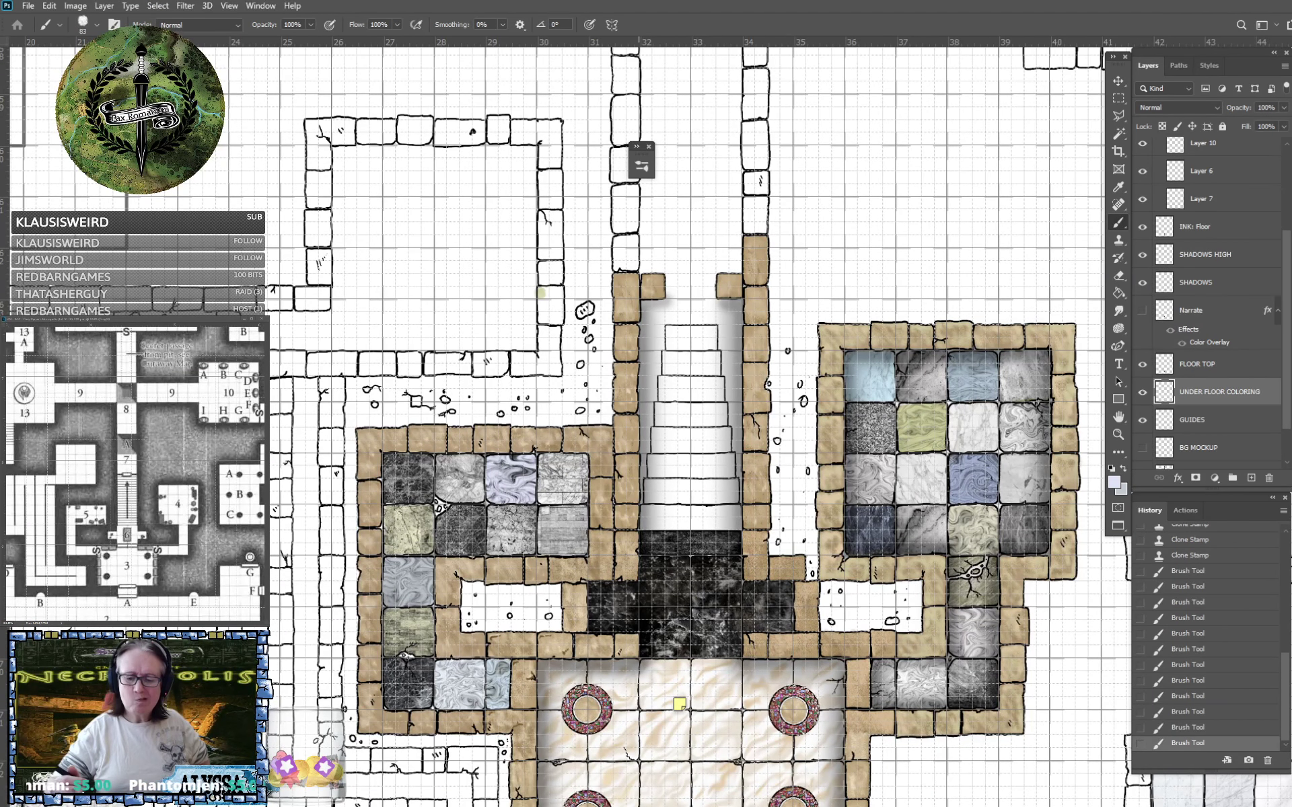
scroll(378, 536, up, 3)
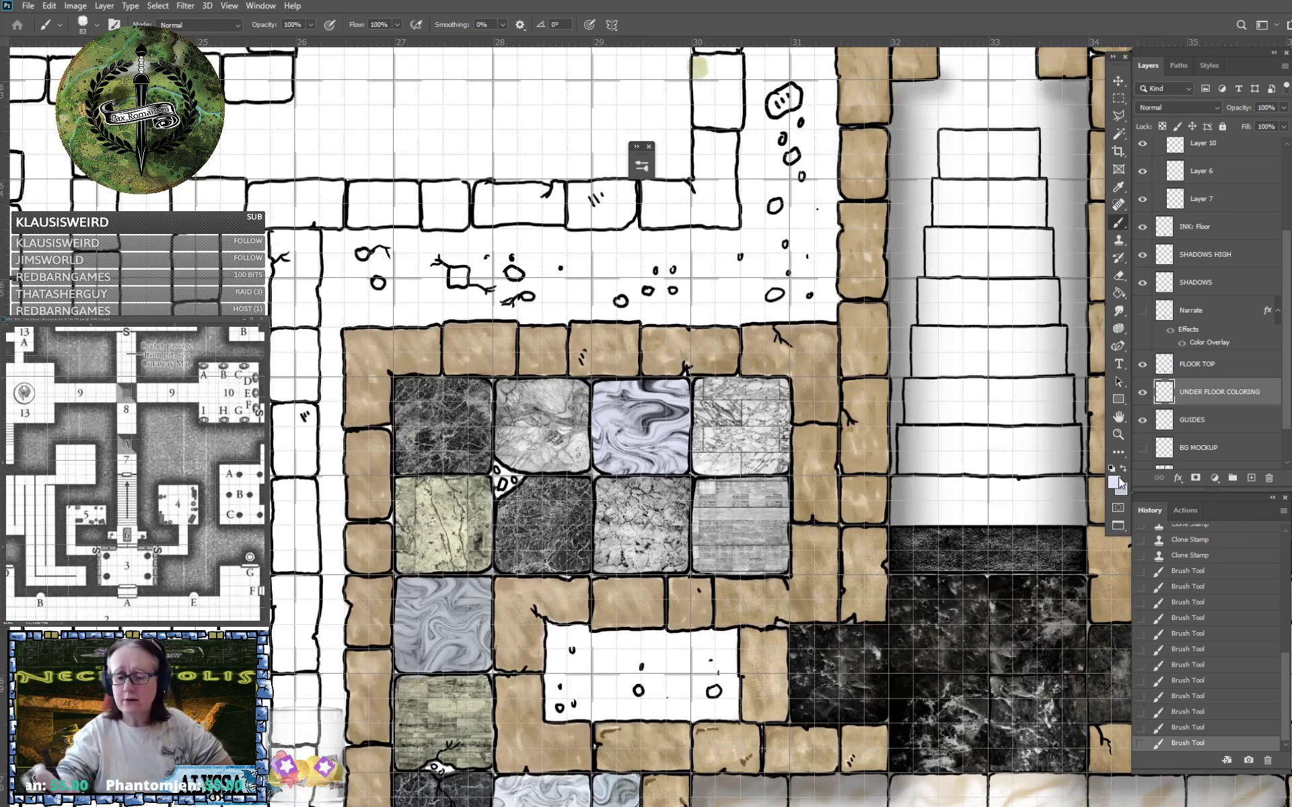
click(1114, 481)
drag(863, 552, 852, 588)
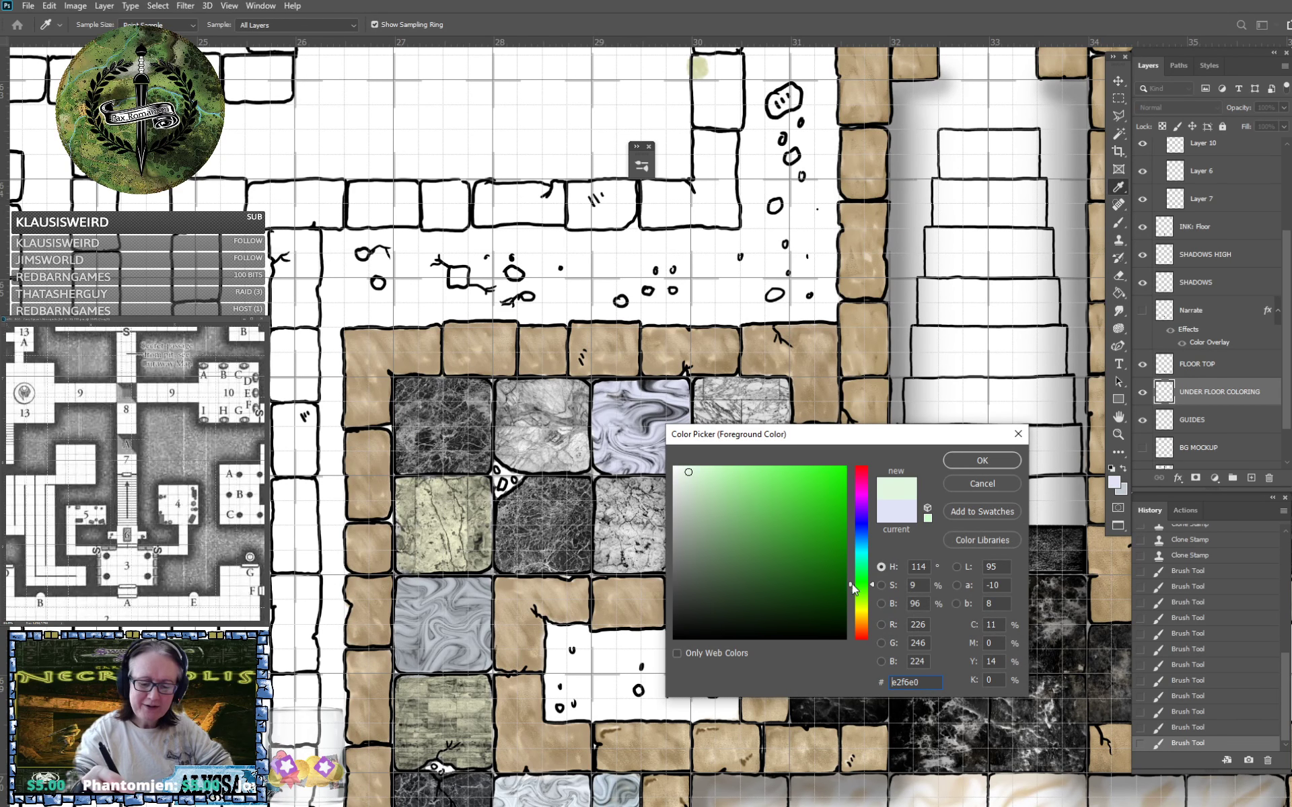
click(697, 469)
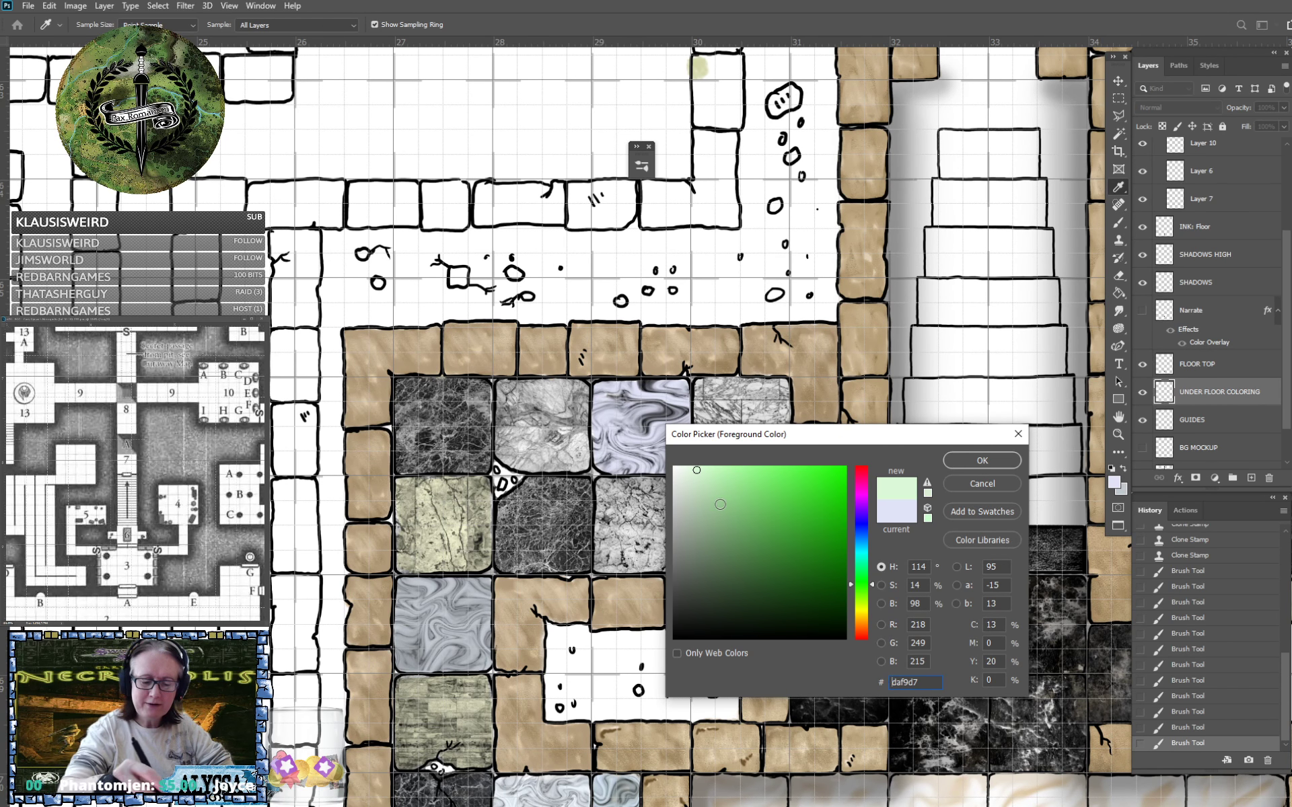
click(695, 501)
click(958, 463)
mouse_move(708, 514)
mouse_down()
mouse_move(734, 540)
mouse_move(737, 503)
mouse_move(750, 546)
mouse_move(756, 500)
mouse_move(766, 547)
mouse_move(774, 505)
mouse_move(778, 536)
mouse_move(780, 486)
mouse_move(703, 488)
mouse_move(747, 503)
mouse_move(700, 538)
mouse_move(700, 565)
mouse_move(773, 562)
mouse_move(763, 547)
mouse_move(738, 565)
mouse_move(753, 568)
mouse_move(782, 551)
mouse_up()
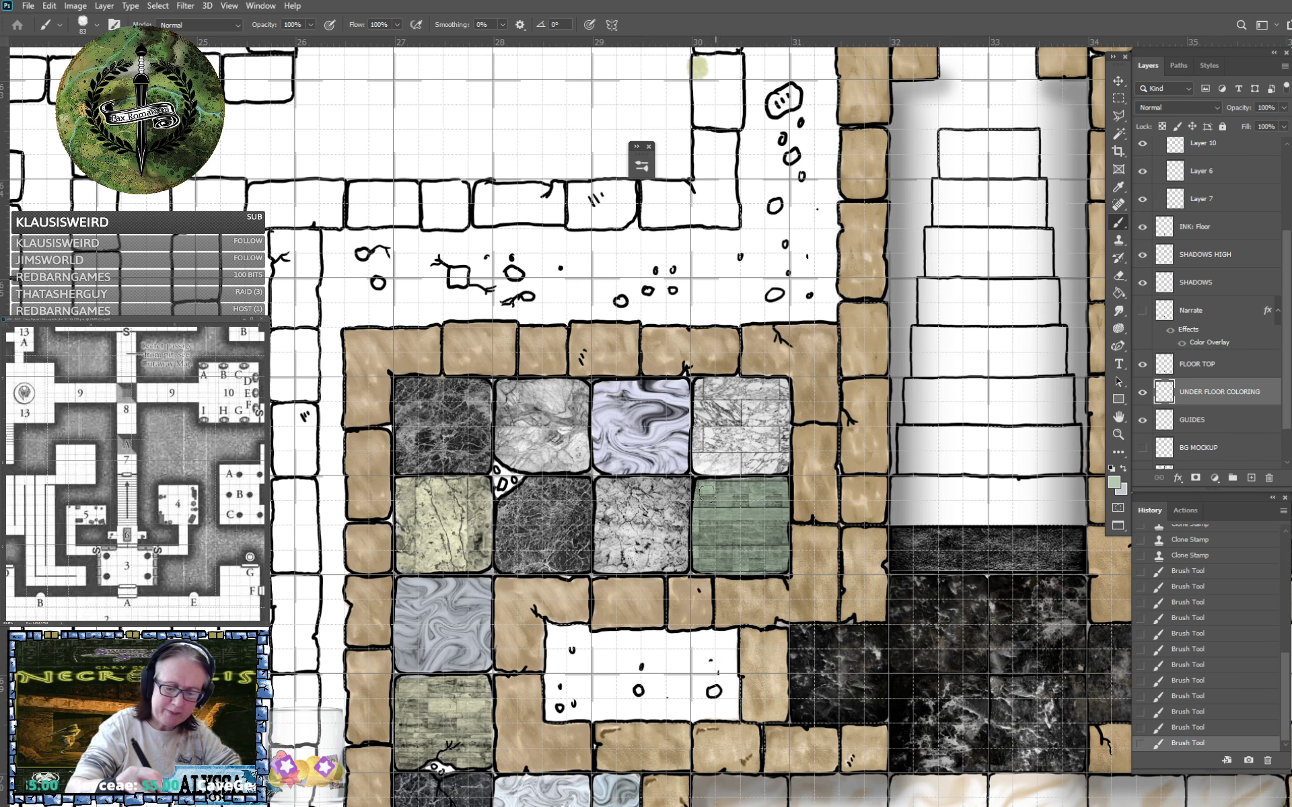
drag(772, 503, 774, 508)
Choose a lighter pale green and paint the corridor's marble tile beside the blue one, just below the pillared hall's exit.
scroll(747, 525, down, 5)
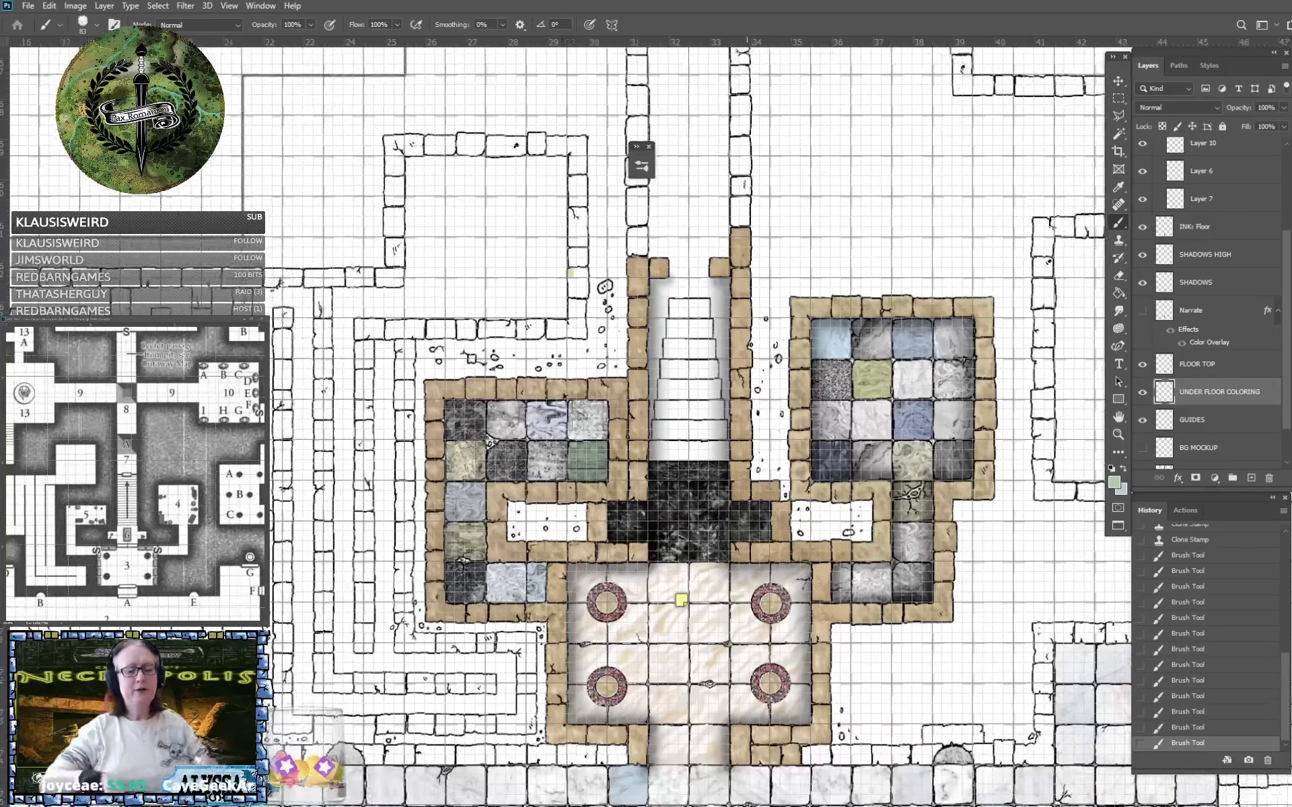
drag(858, 525, 774, 469)
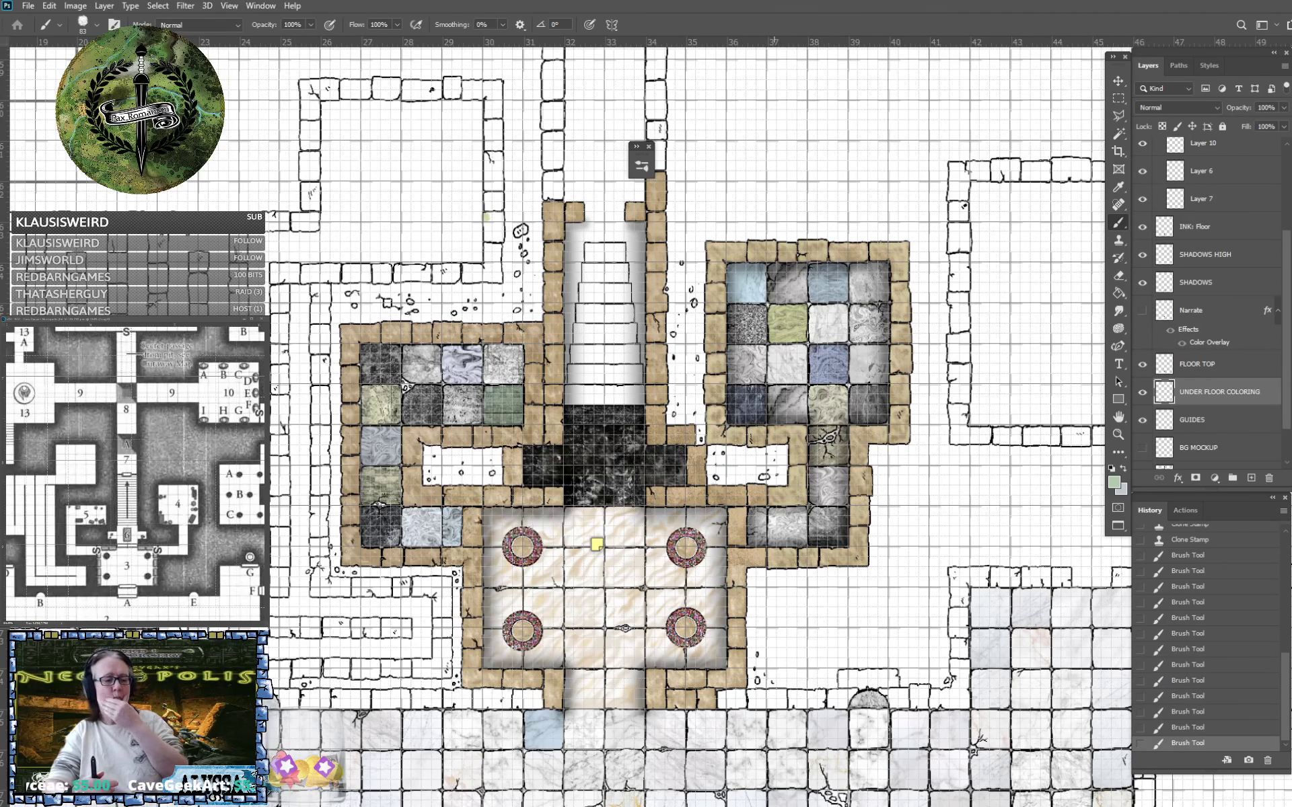
scroll(807, 450, down, 2)
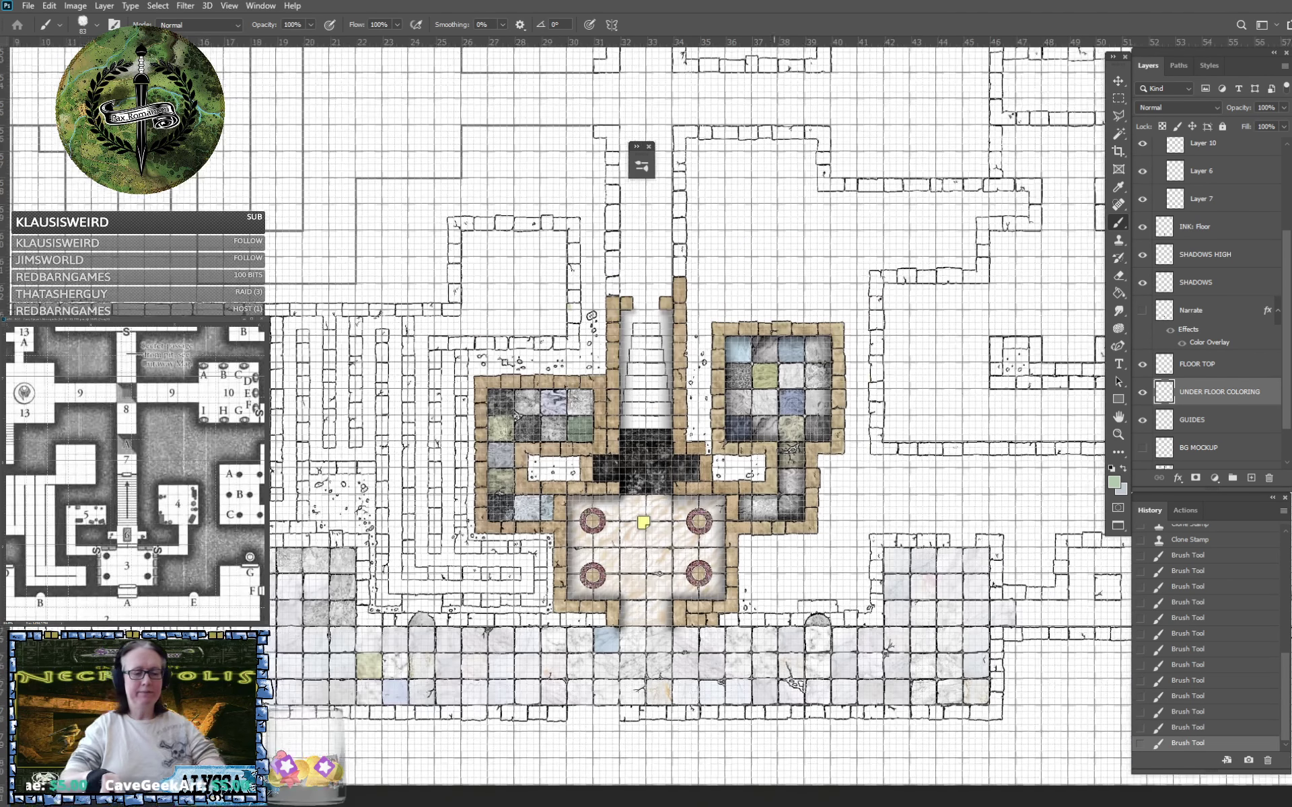
scroll(471, 572, up, 2)
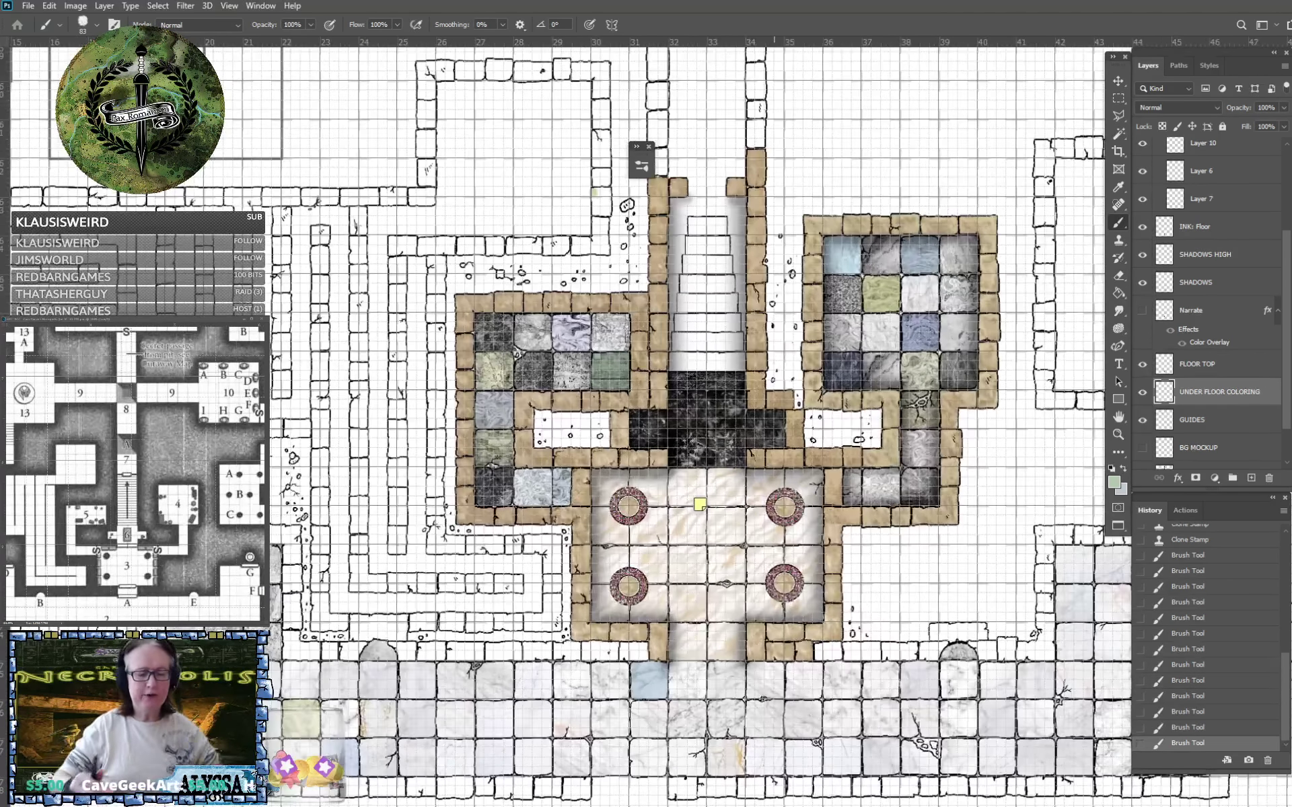
scroll(700, 431, down, 3)
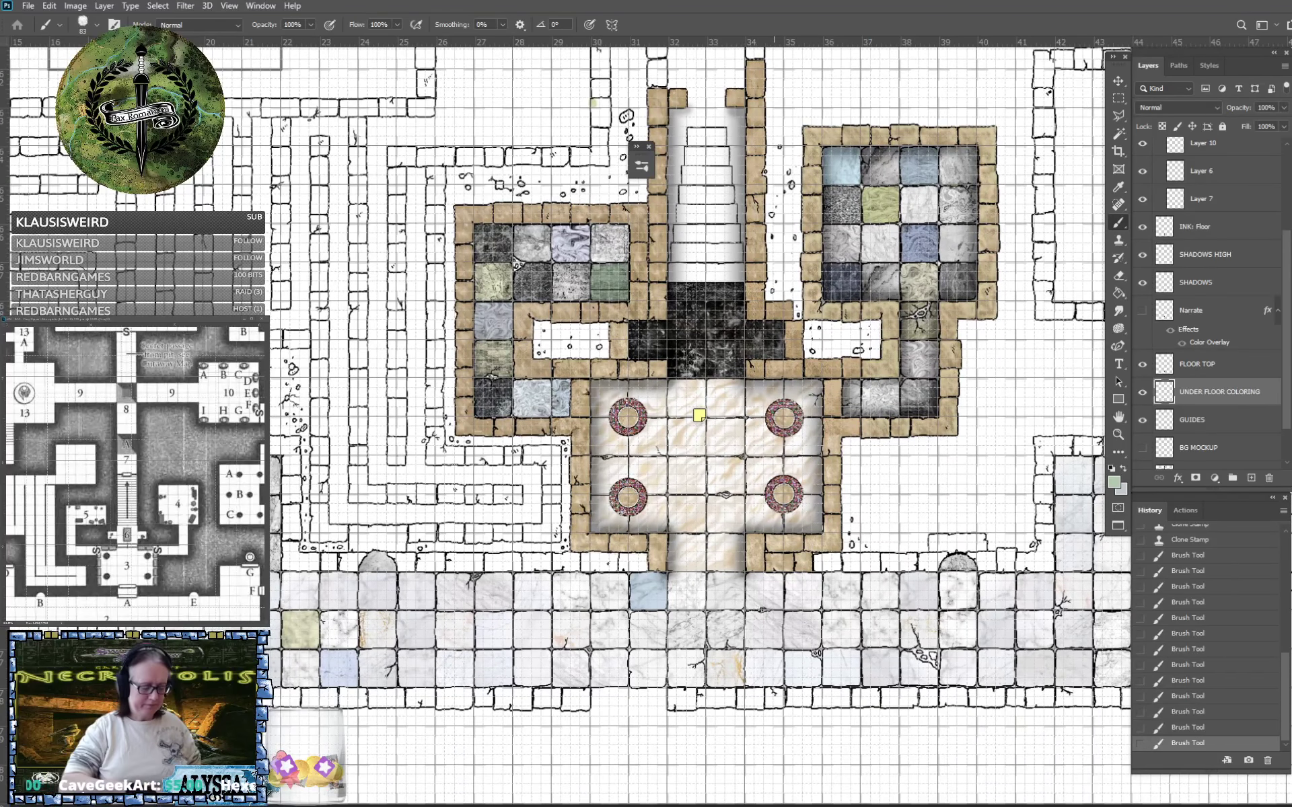
scroll(699, 431, down, 1)
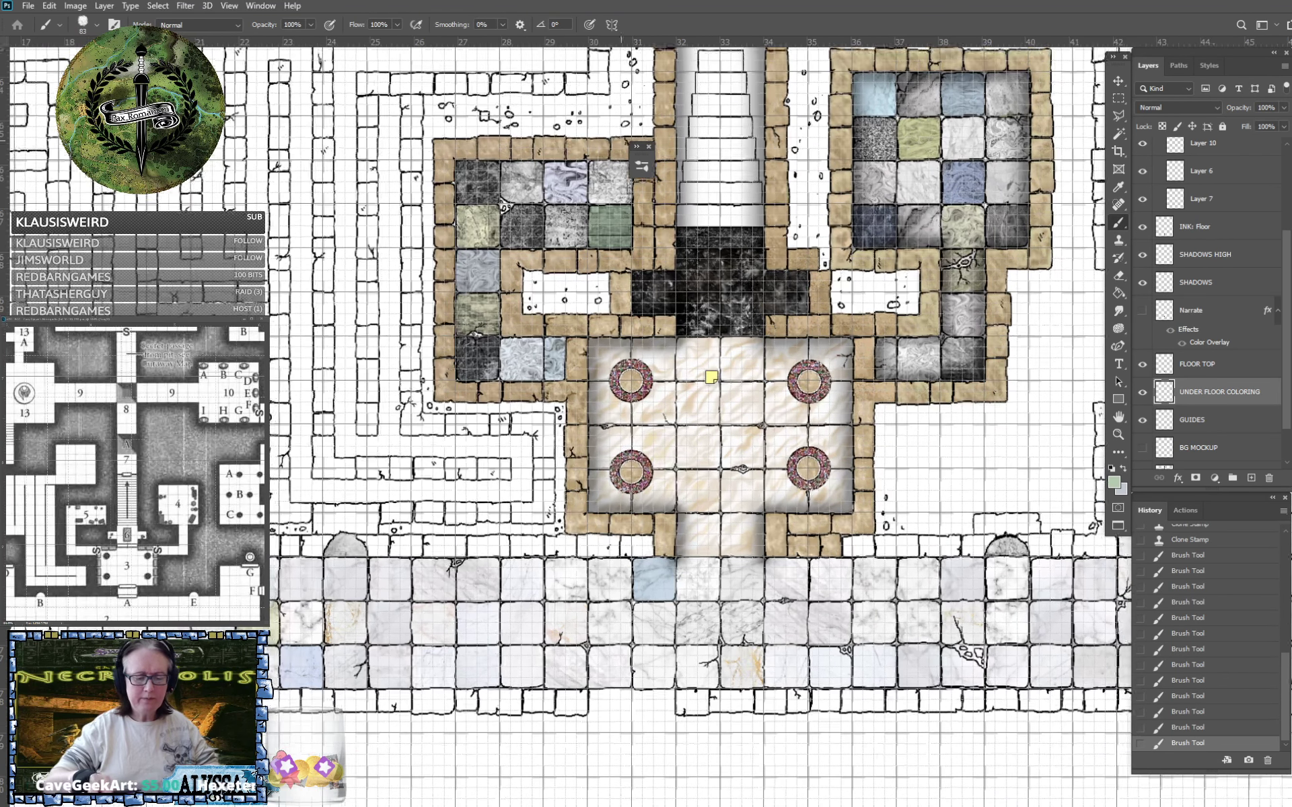
scroll(726, 544, up, 3)
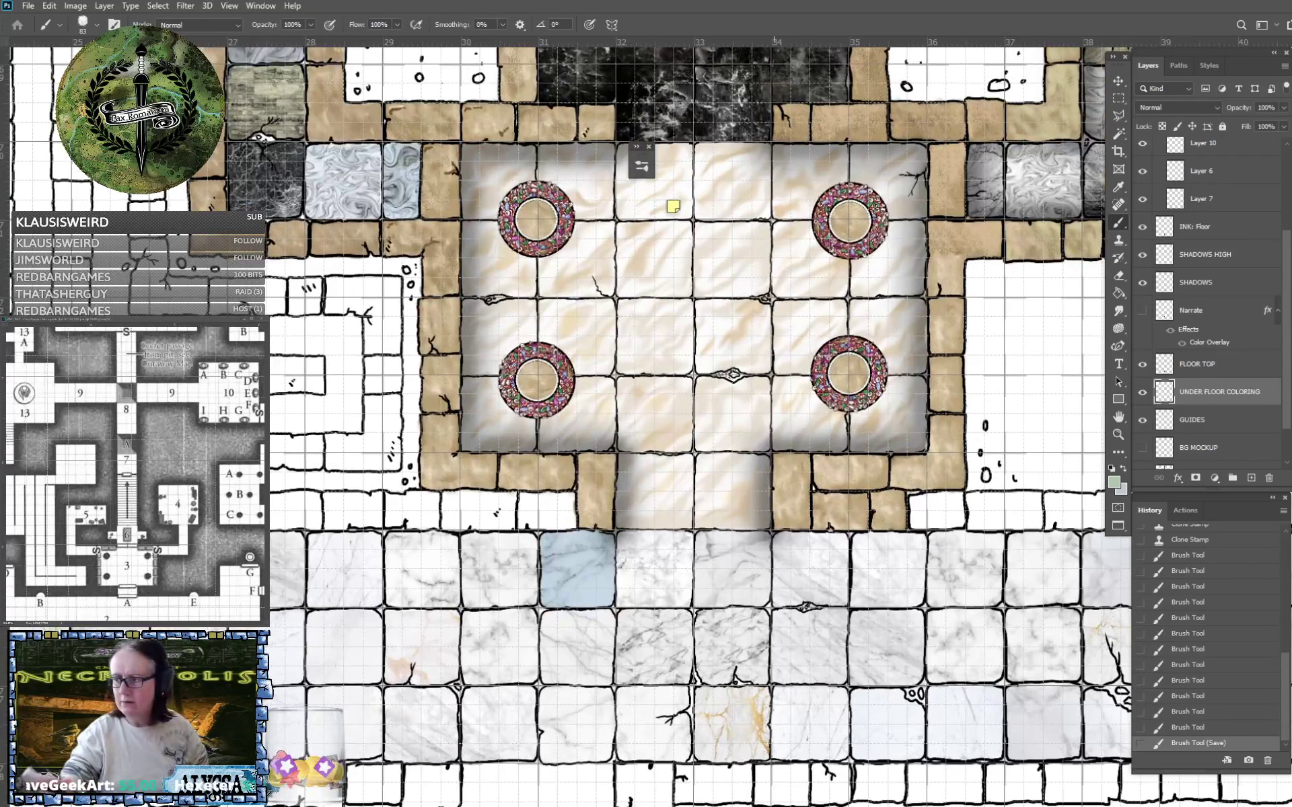
click(1115, 481)
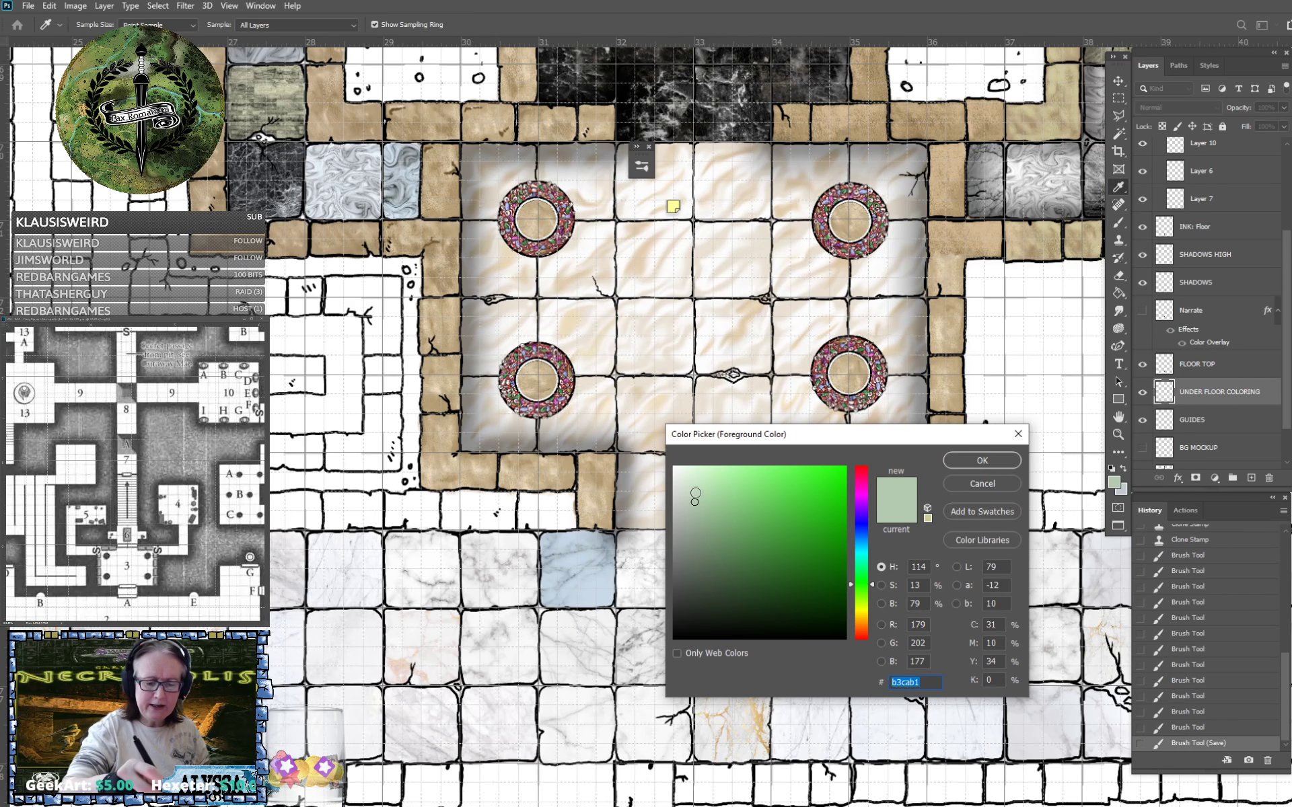
click(685, 480)
click(980, 460)
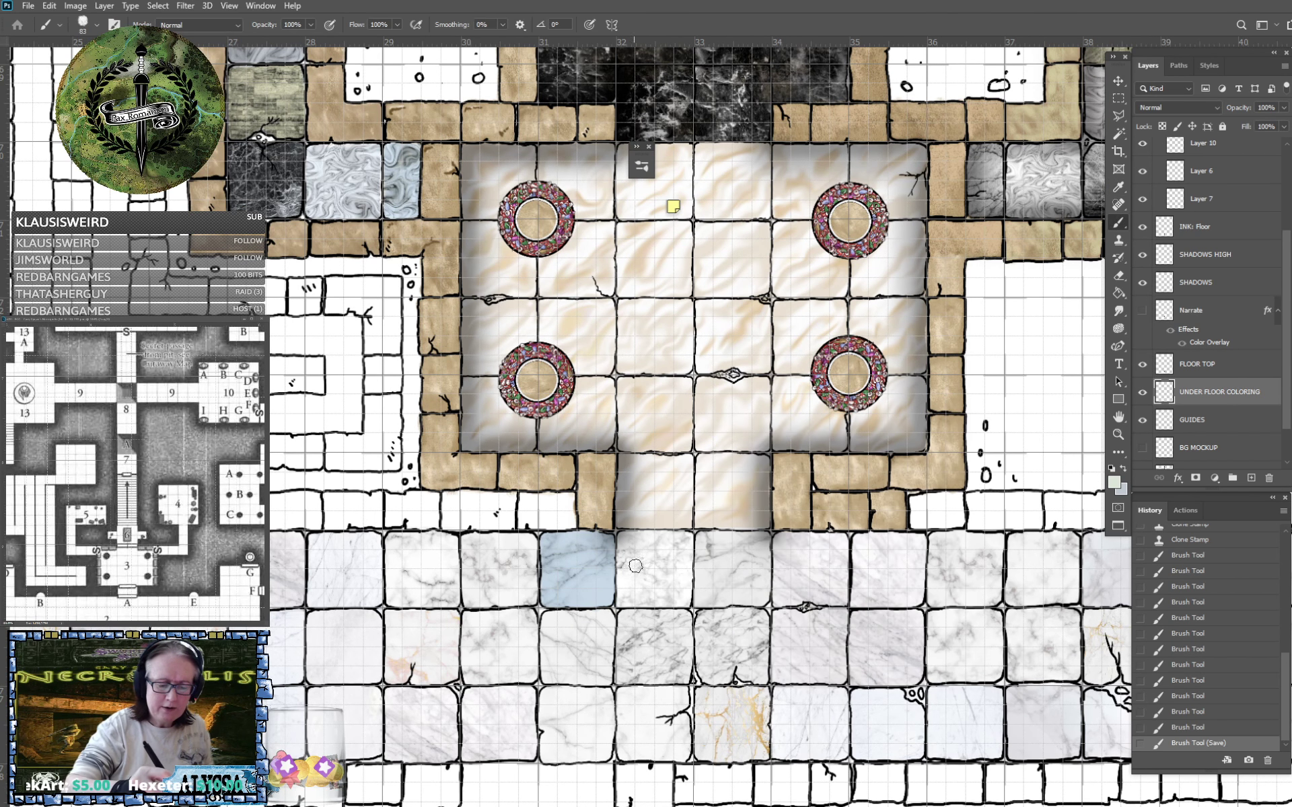
mouse_move(621, 575)
mouse_down()
mouse_move(642, 559)
mouse_move(651, 589)
mouse_move(655, 549)
mouse_move(668, 584)
mouse_move(687, 541)
mouse_move(625, 539)
mouse_move(627, 559)
mouse_move(637, 537)
mouse_move(663, 538)
mouse_move(677, 592)
mouse_move(689, 571)
mouse_move(672, 596)
mouse_move(621, 590)
mouse_move(630, 605)
mouse_move(685, 602)
mouse_move(688, 550)
mouse_up()
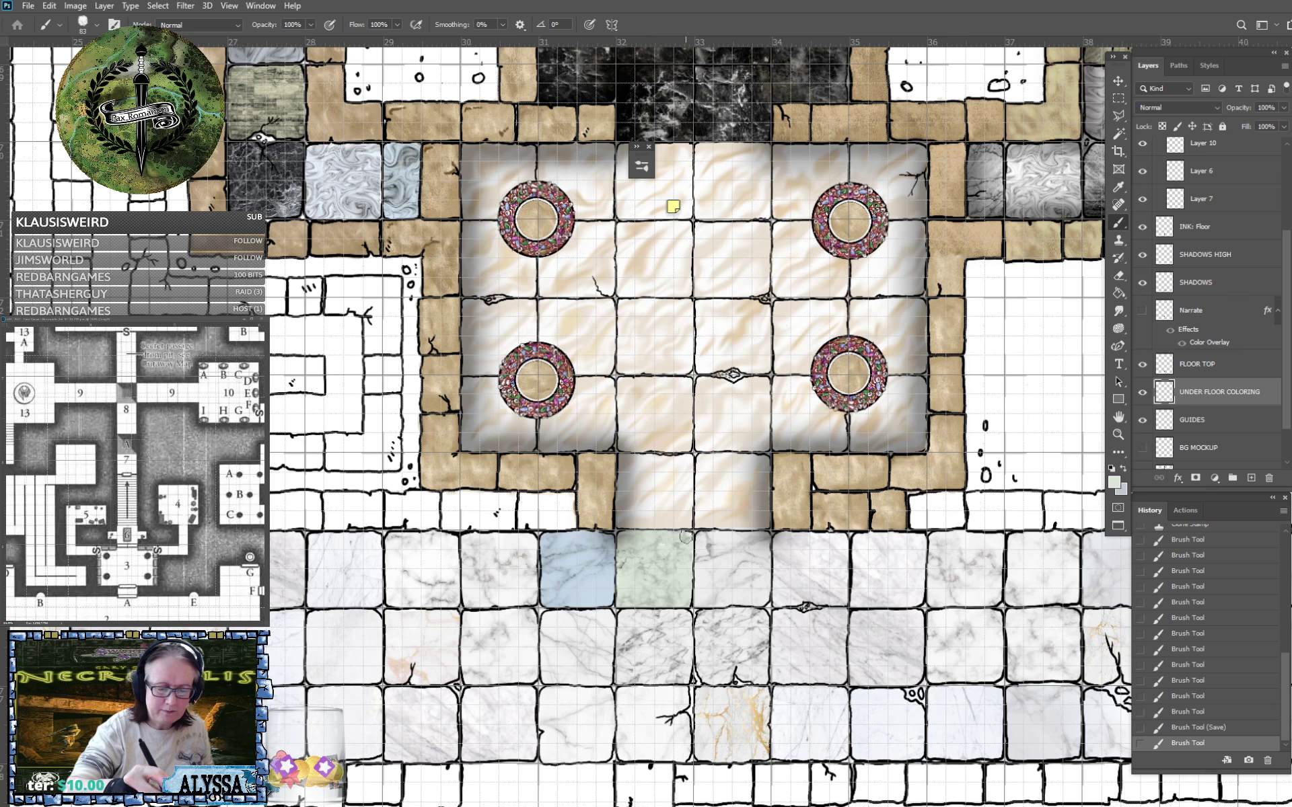
Select the eastern corridor floor and its adjoining east room with rectangular marquees, leaving out the pale green tile.
scroll(720, 690, down, 4)
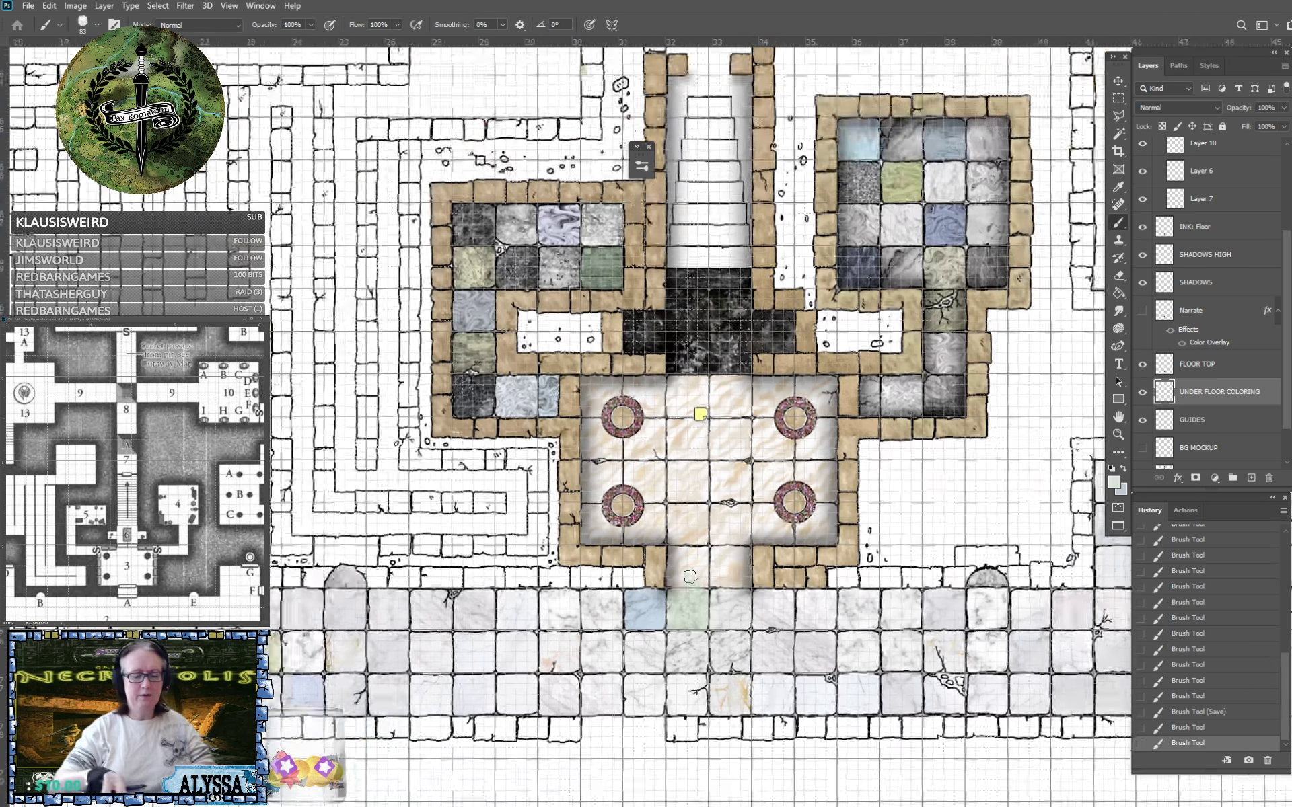
scroll(690, 605, down, 2)
scroll(690, 605, up, 2)
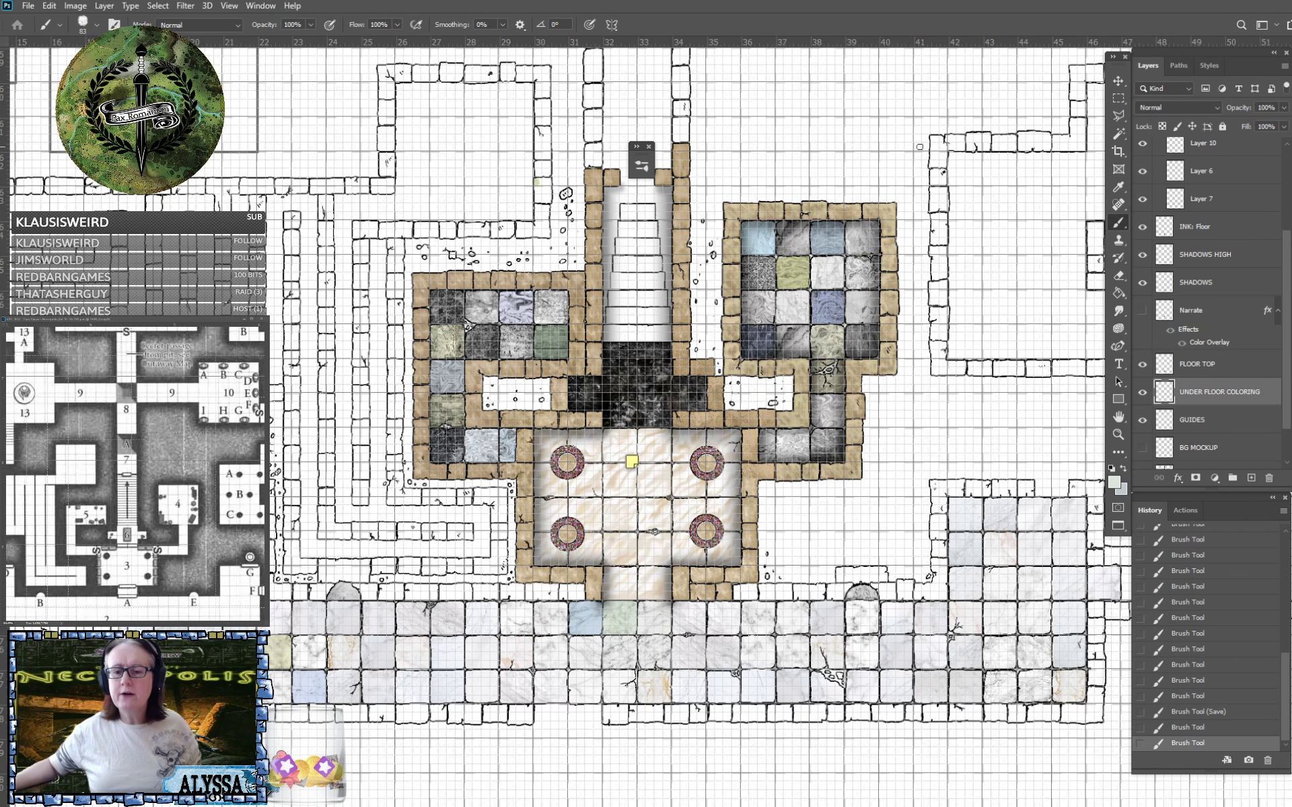
click(1117, 99)
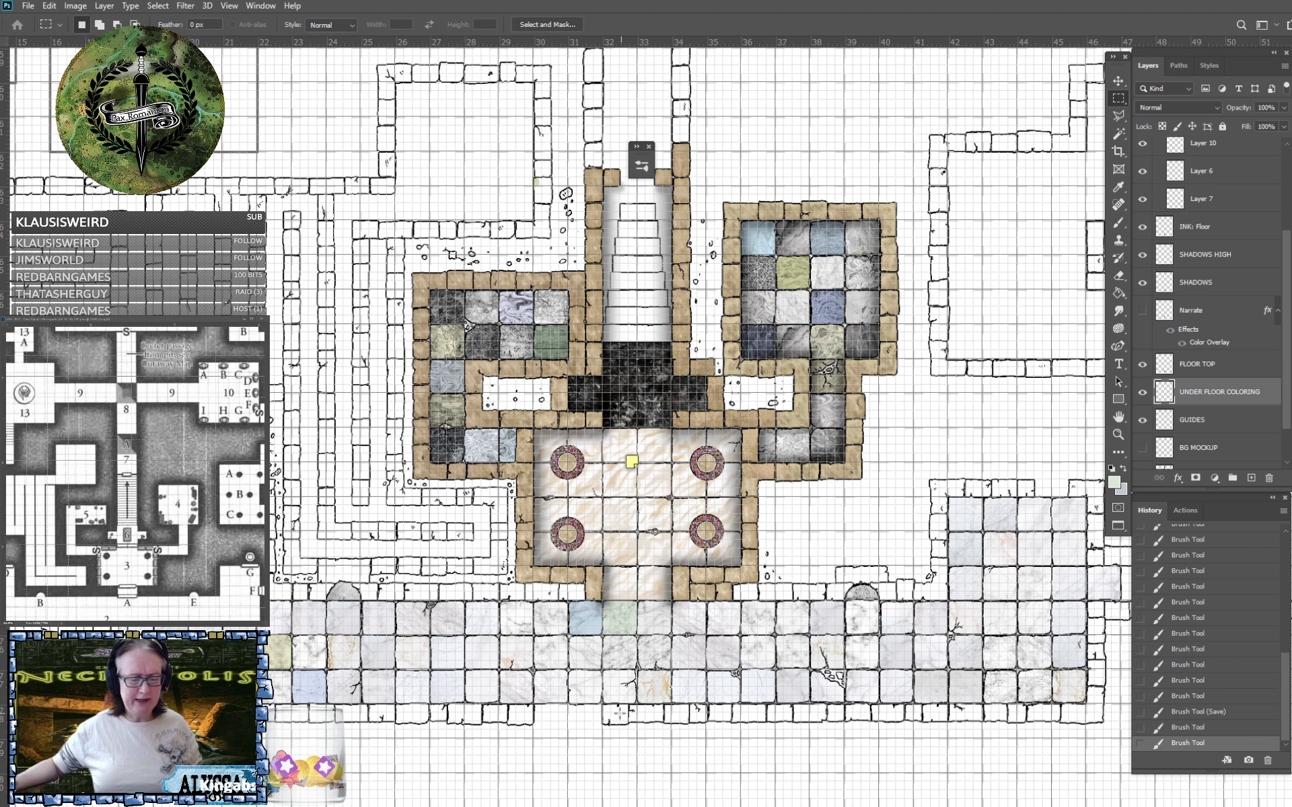
drag(603, 706, 1087, 595)
drag(949, 601, 1122, 499)
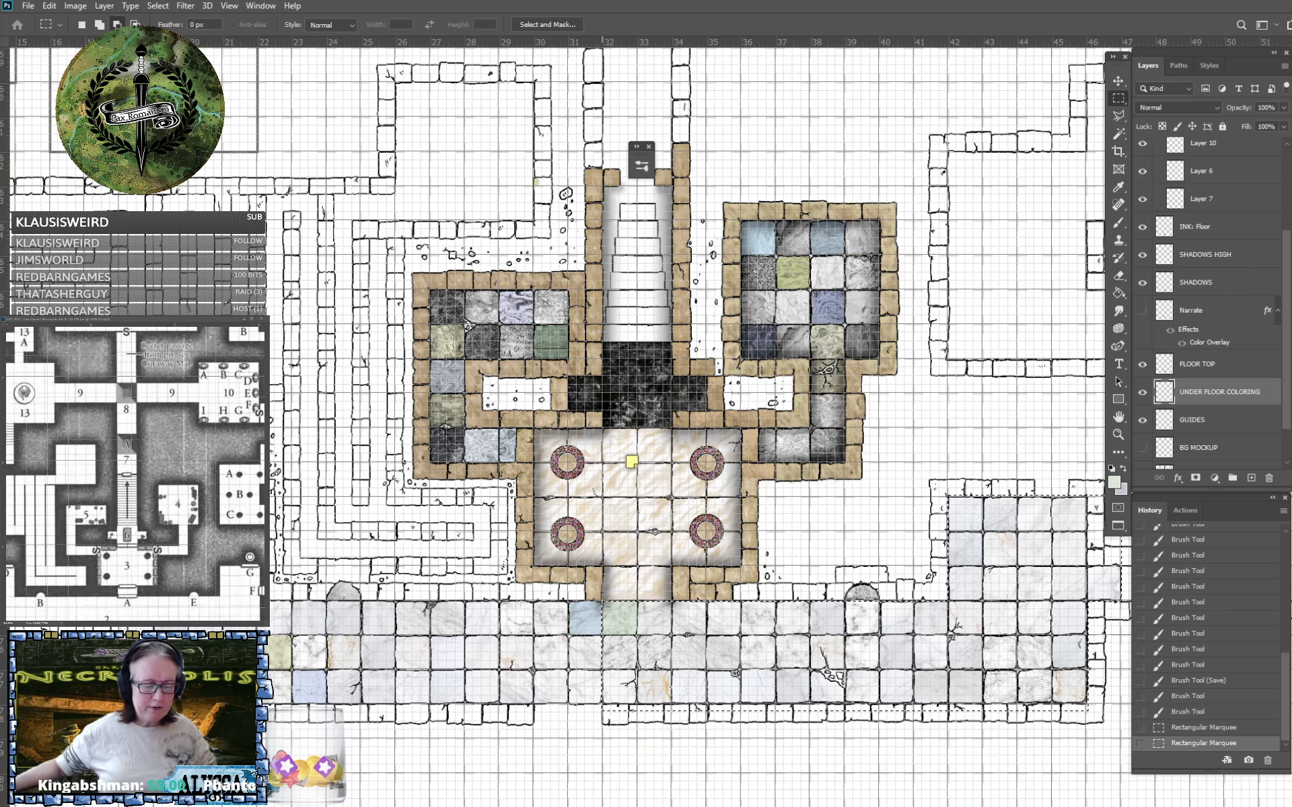
drag(604, 600, 632, 625)
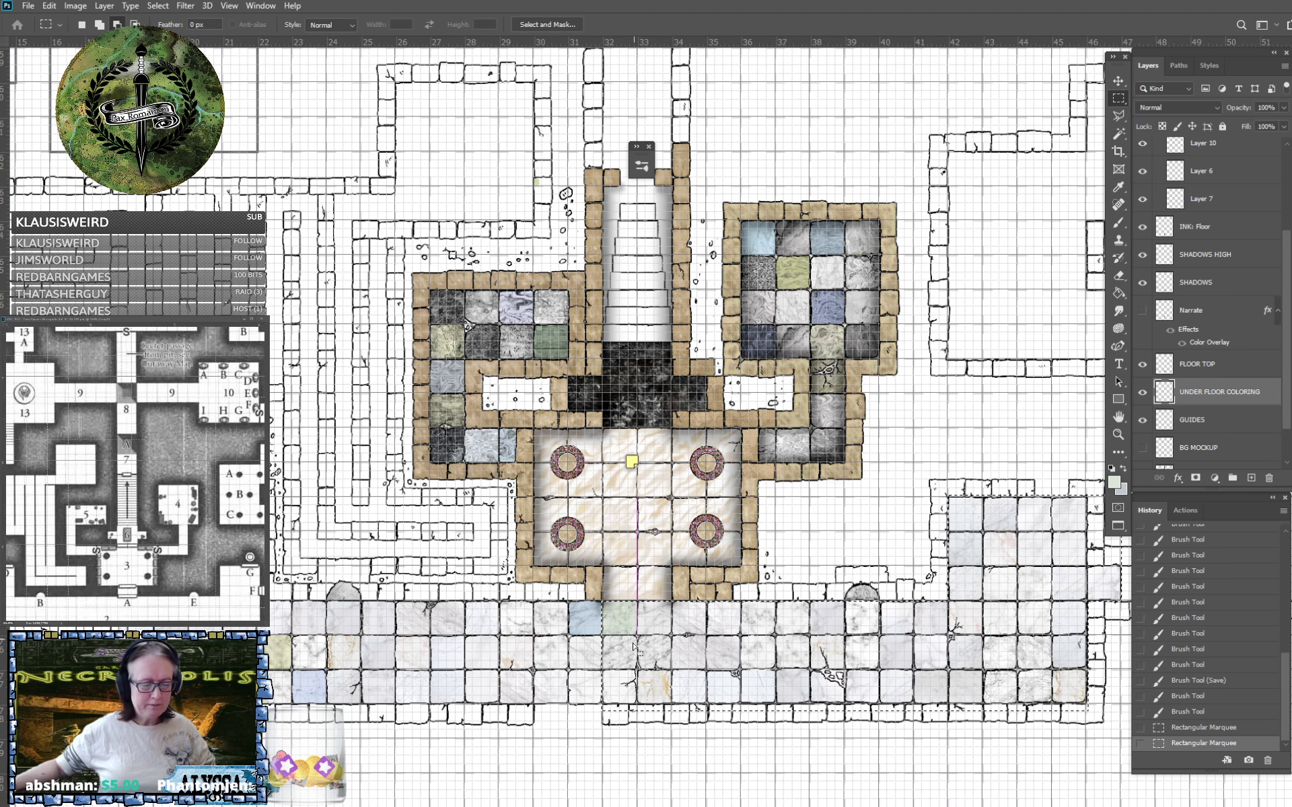
drag(633, 647, 633, 647)
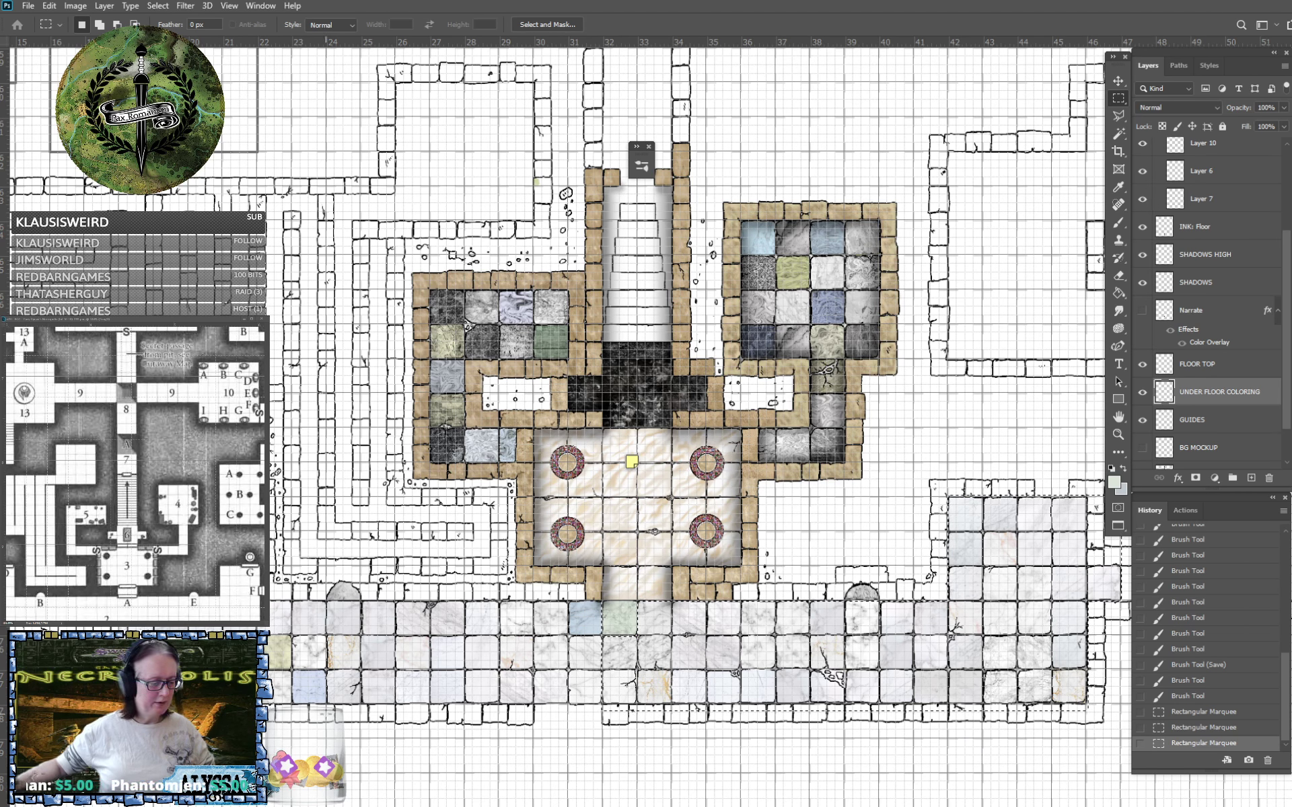
Add the western corridor floor and the area below the blue and green tiles to the marquee selection.
drag(361, 709, 602, 598)
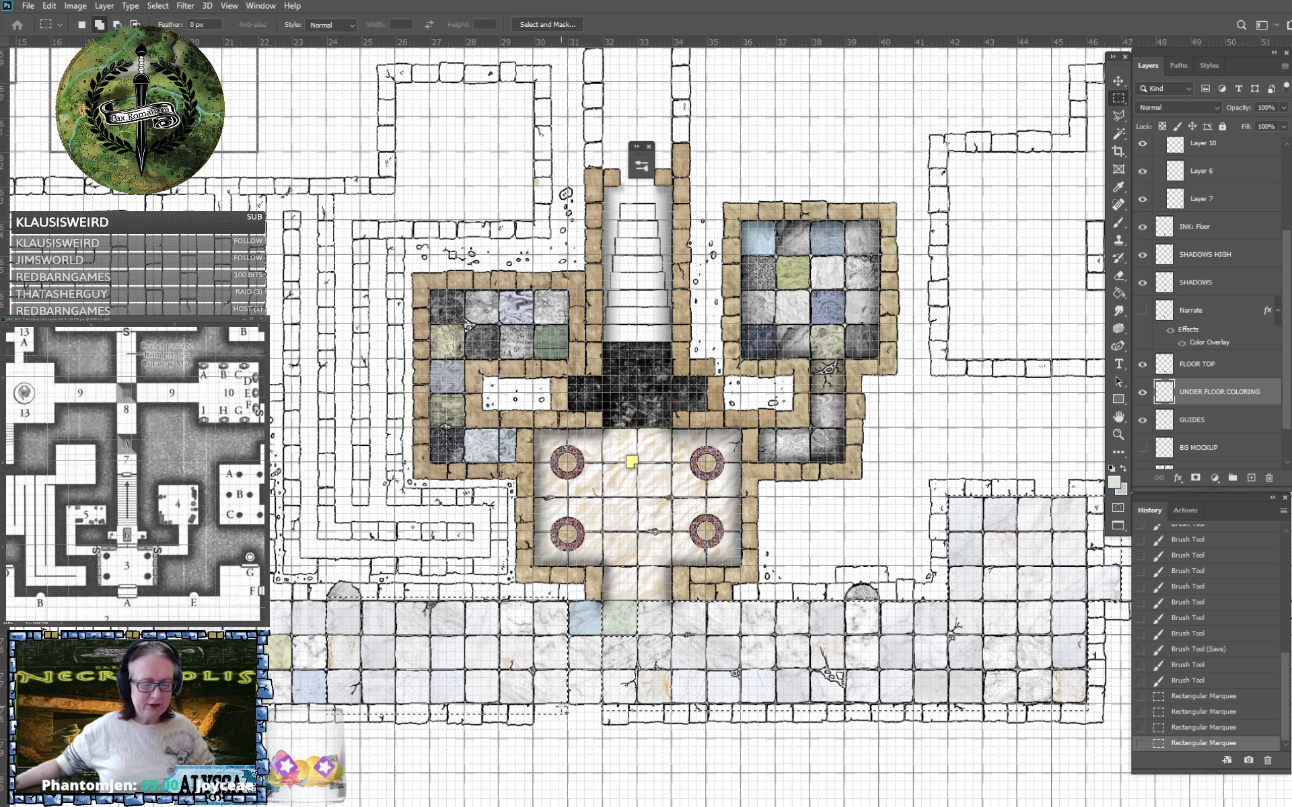
drag(569, 709, 613, 684)
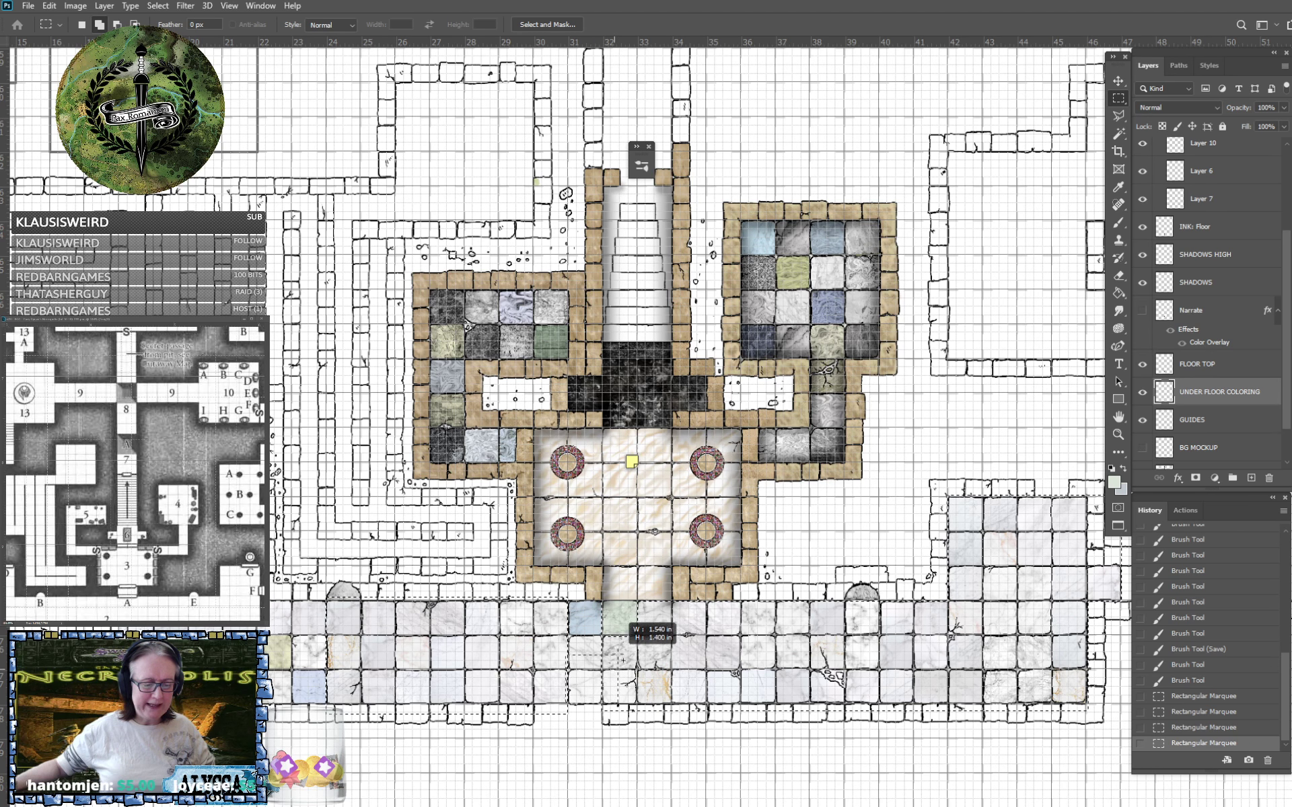
drag(621, 635, 621, 636)
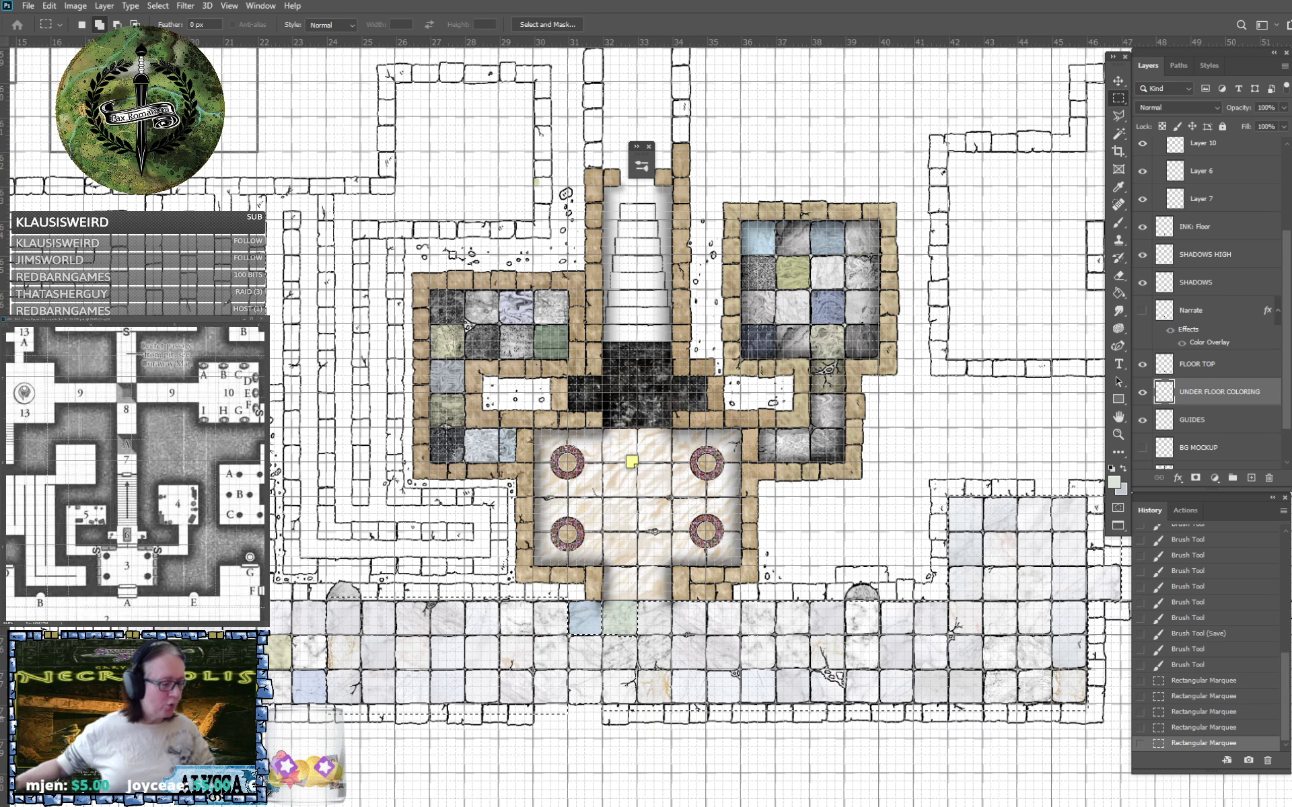
drag(123, 723, 294, 674)
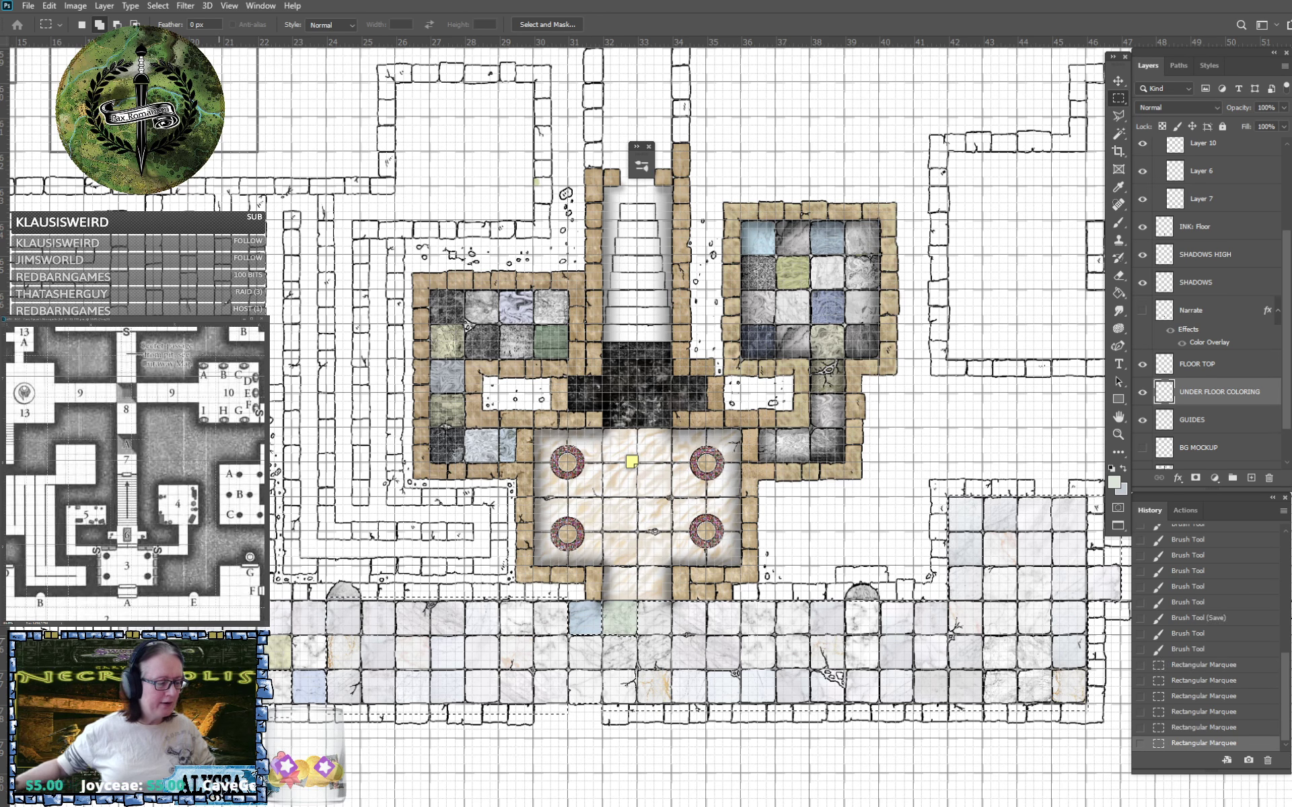
Extend the marquee selection over the remaining western floor and corridor areas, leaving out the yellow, blue and green tinted tiles.
drag(116, 667, 239, 516)
drag(259, 488, 259, 483)
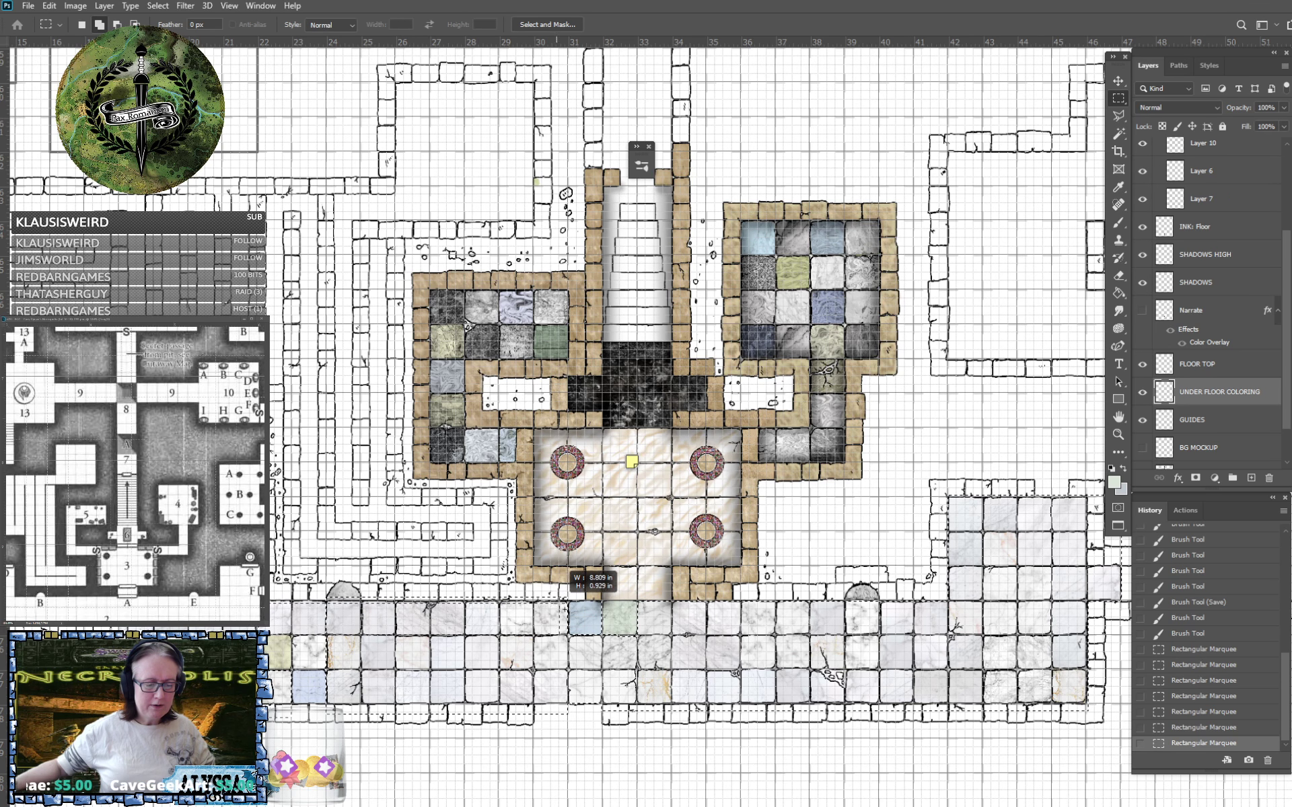
drag(578, 587, 577, 587)
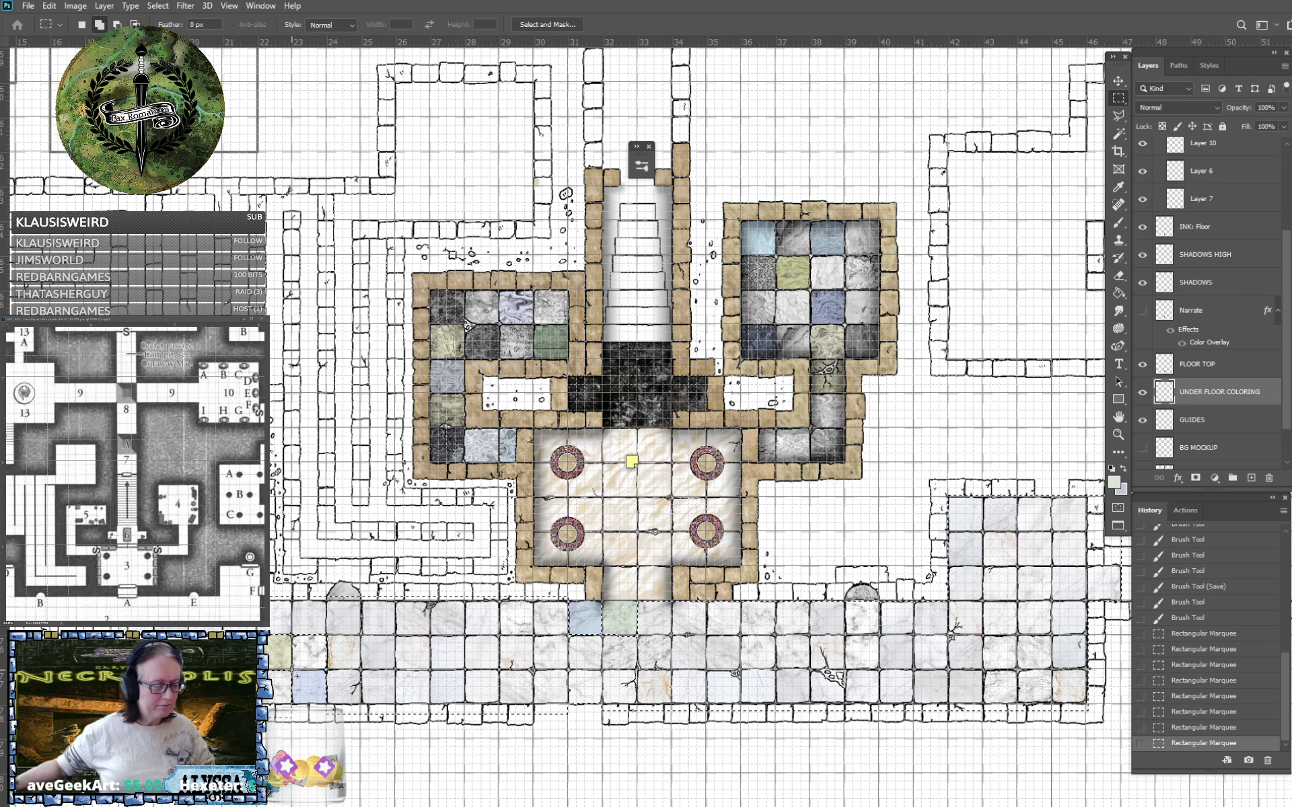
drag(332, 639, 332, 639)
key(shift)
drag(341, 645, 340, 645)
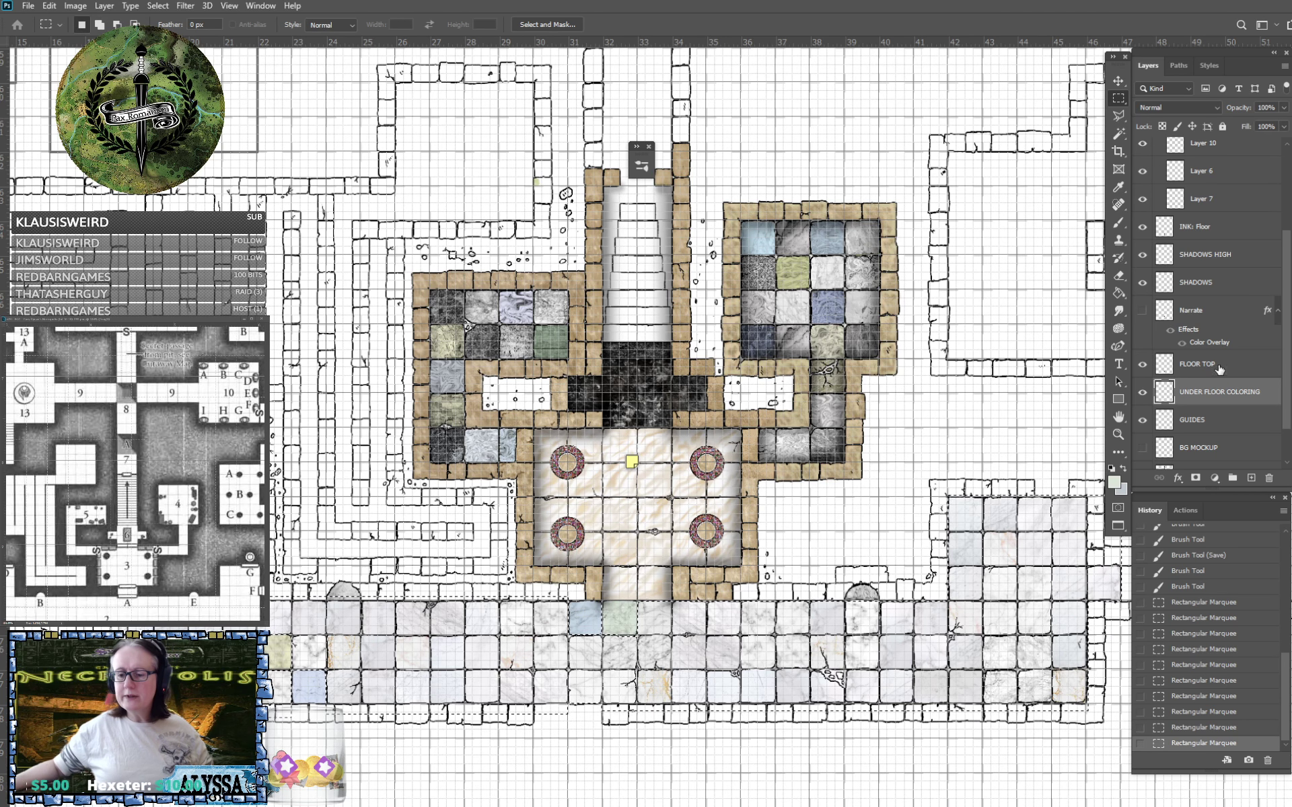
Fill the selected floor with white on the UNDER FLOOR COLORING layer and check it with the FLOOR TOP layer temporarily hidden.
click(1112, 469)
click(1123, 469)
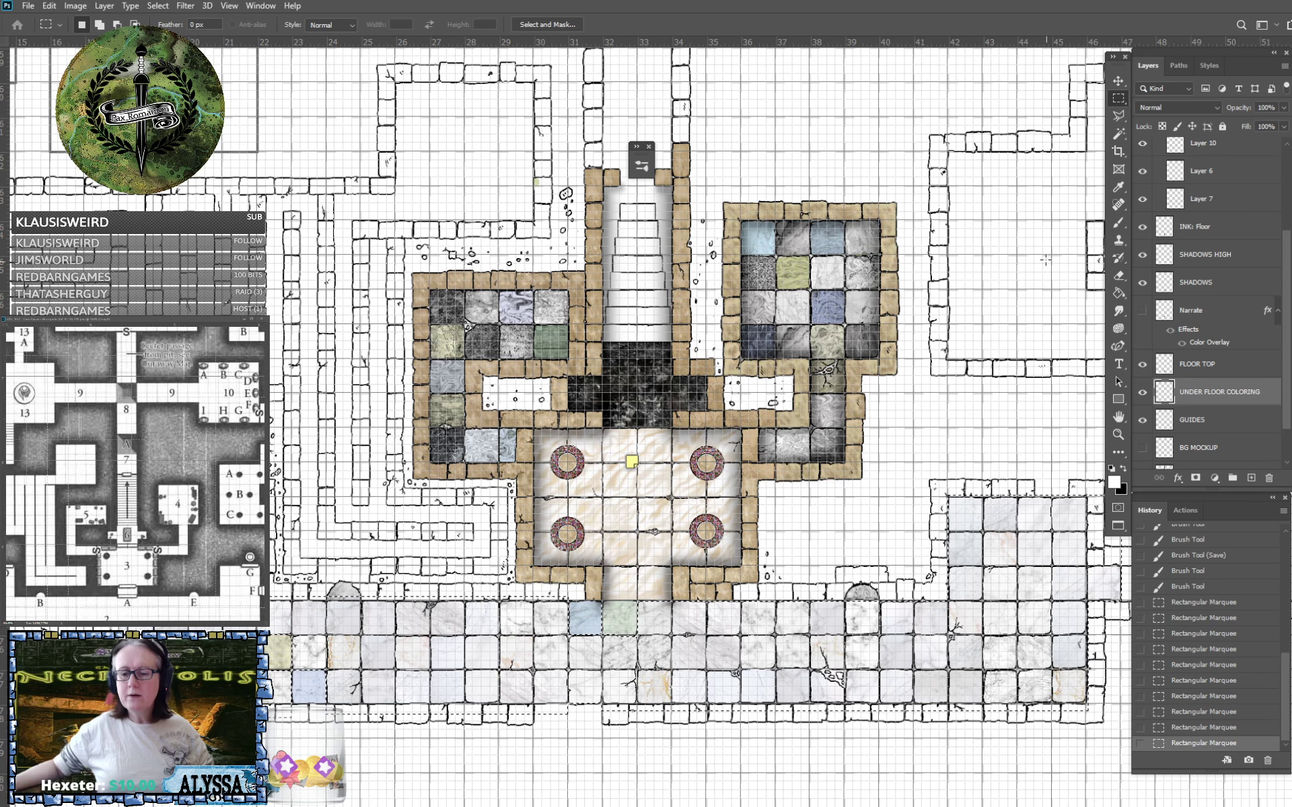
click(1118, 293)
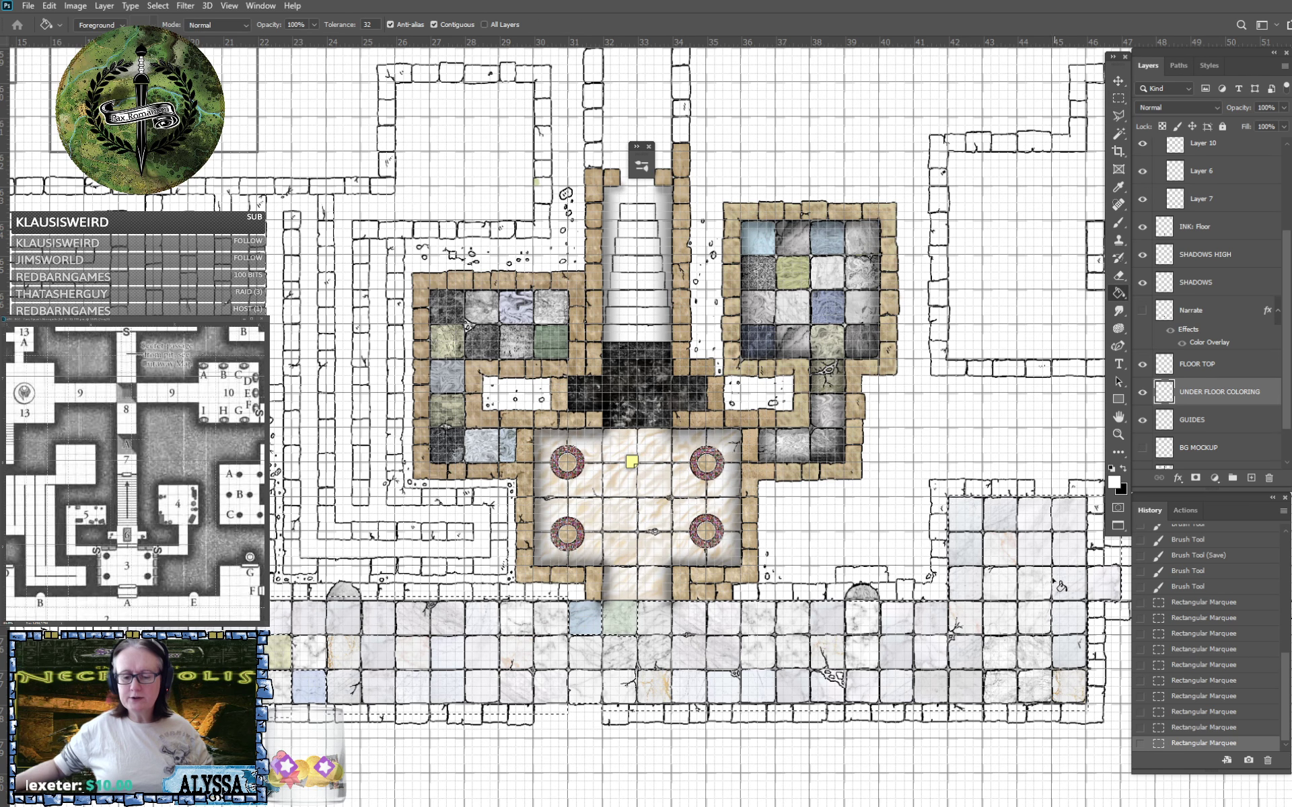
click(1055, 589)
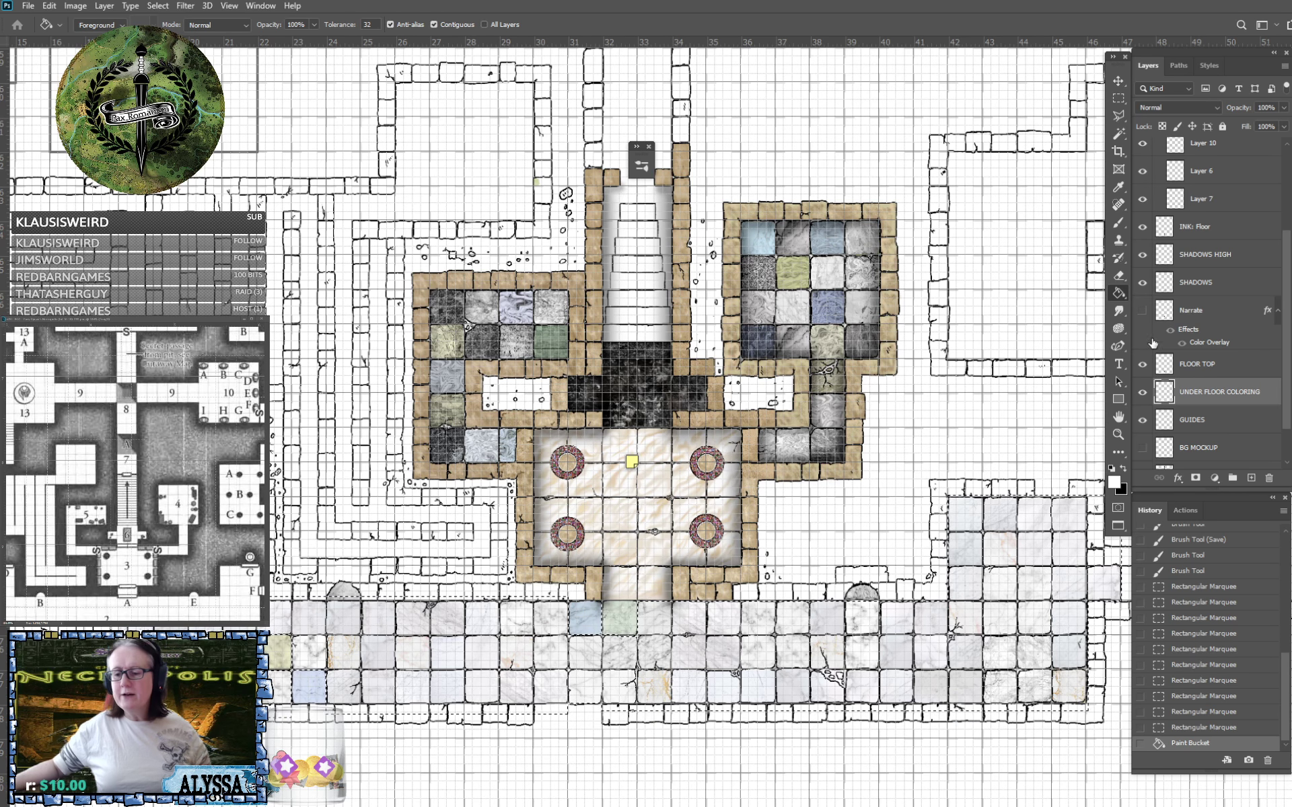
click(1142, 364)
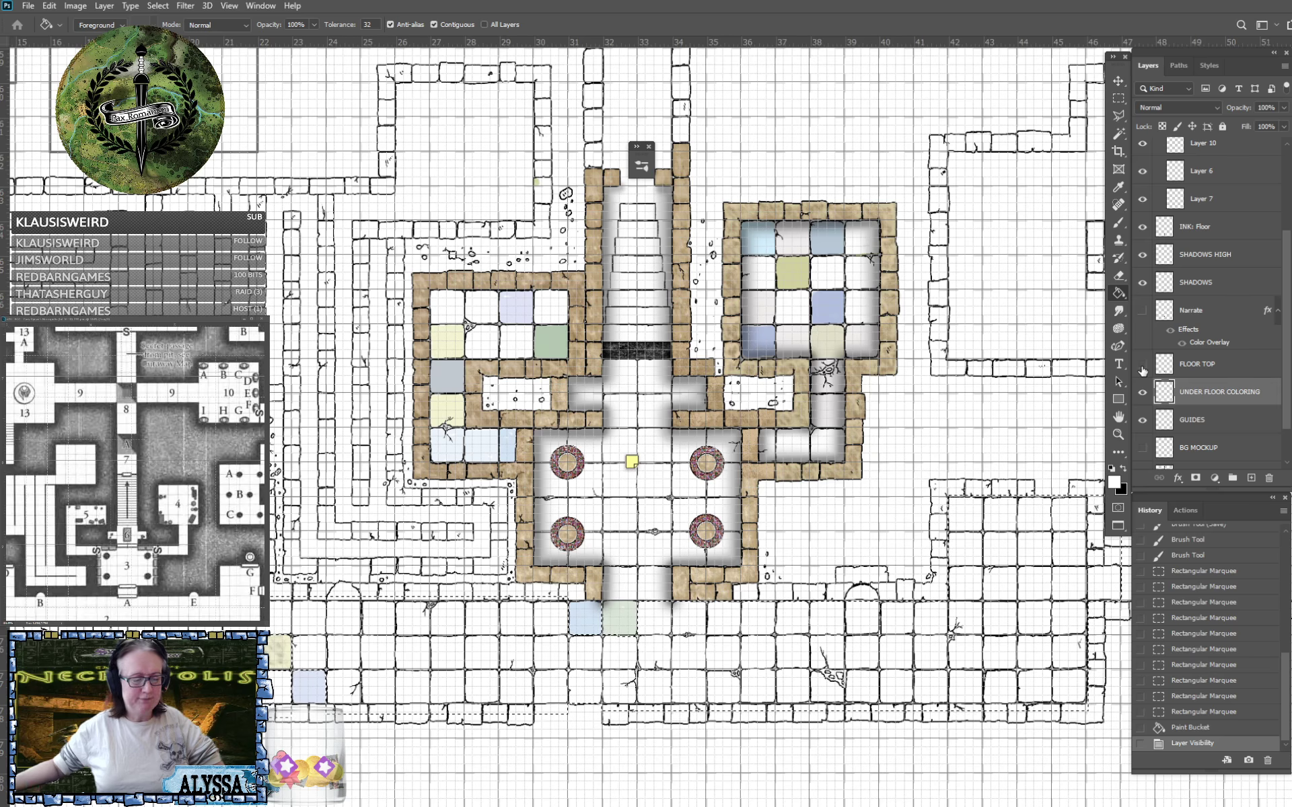
click(1143, 365)
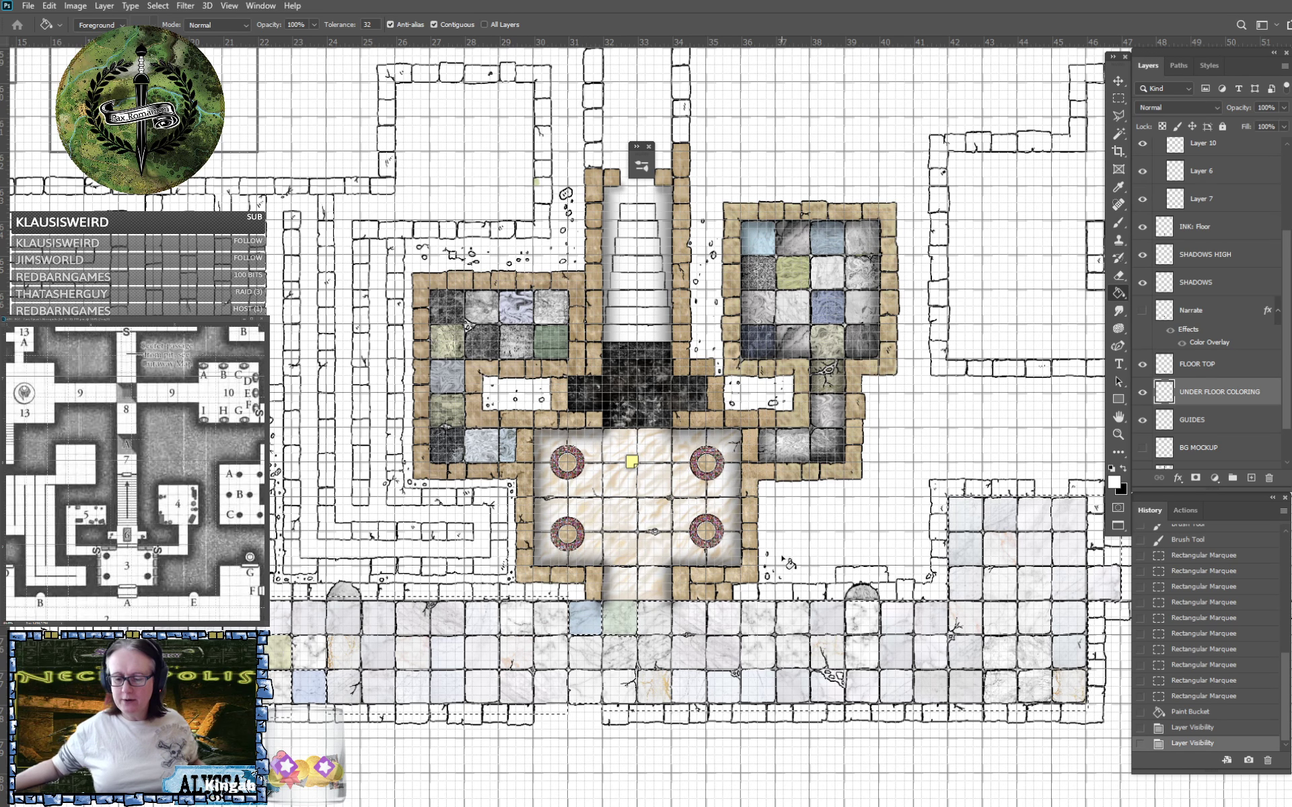
Erase parts of the white fill outside the east room's wall and along the corridor's south wall.
scroll(790, 503, right, 4)
key(ctrl+plus)
key(ctrl+plus)
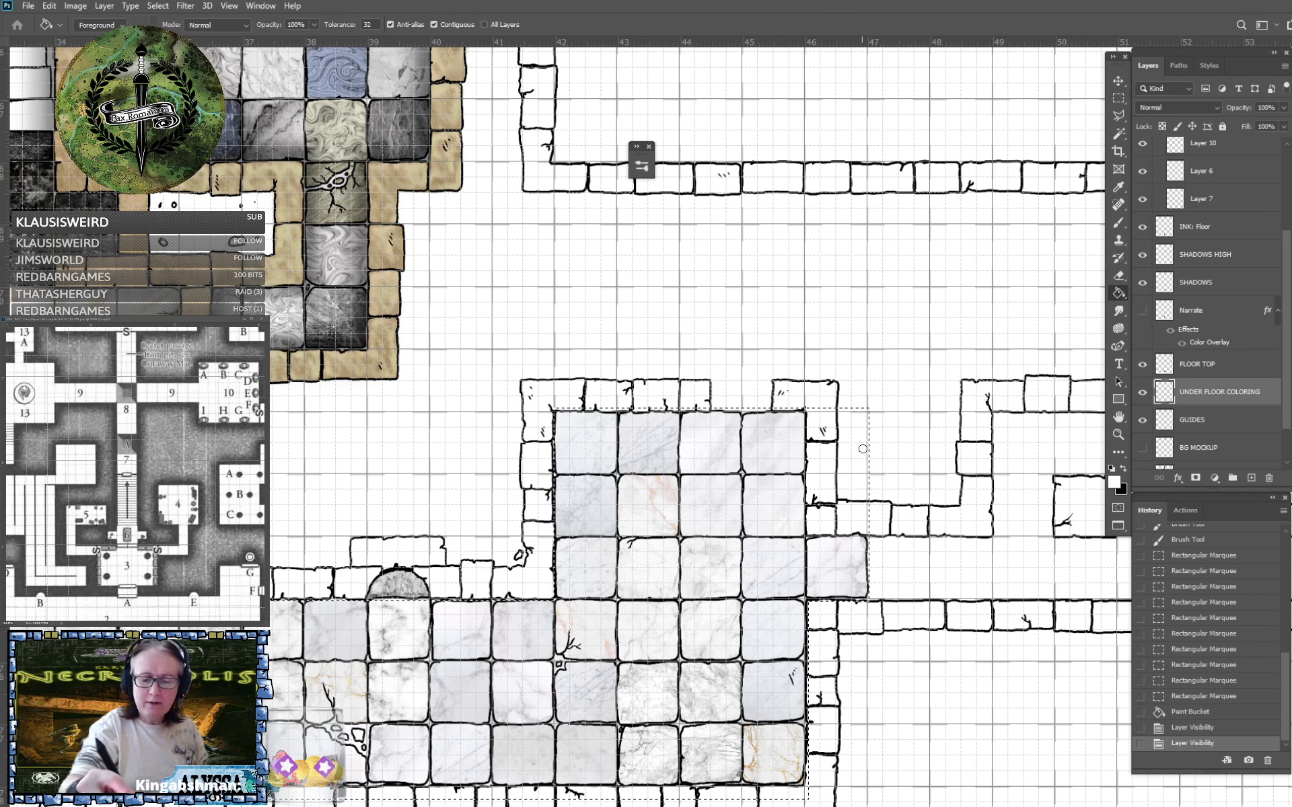
drag(862, 488, 861, 435)
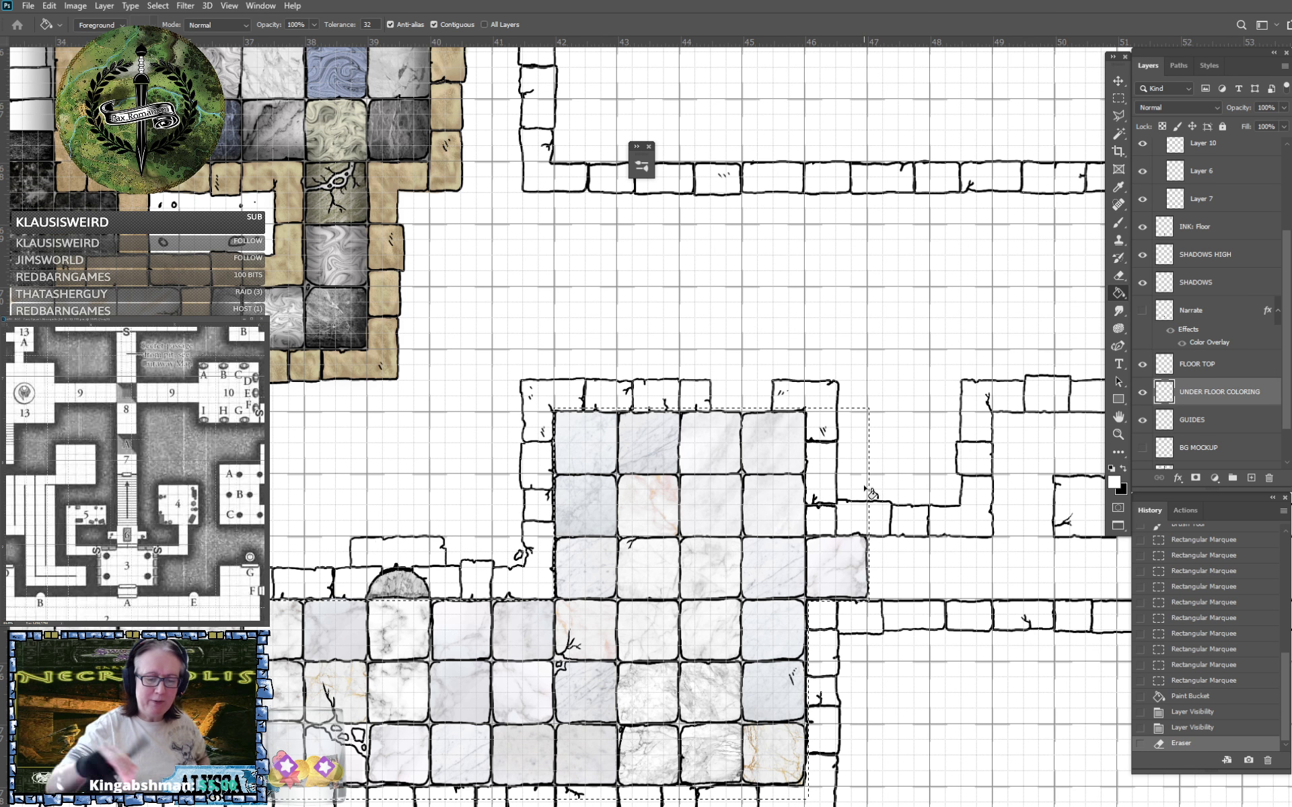
drag(872, 494, 1137, 529)
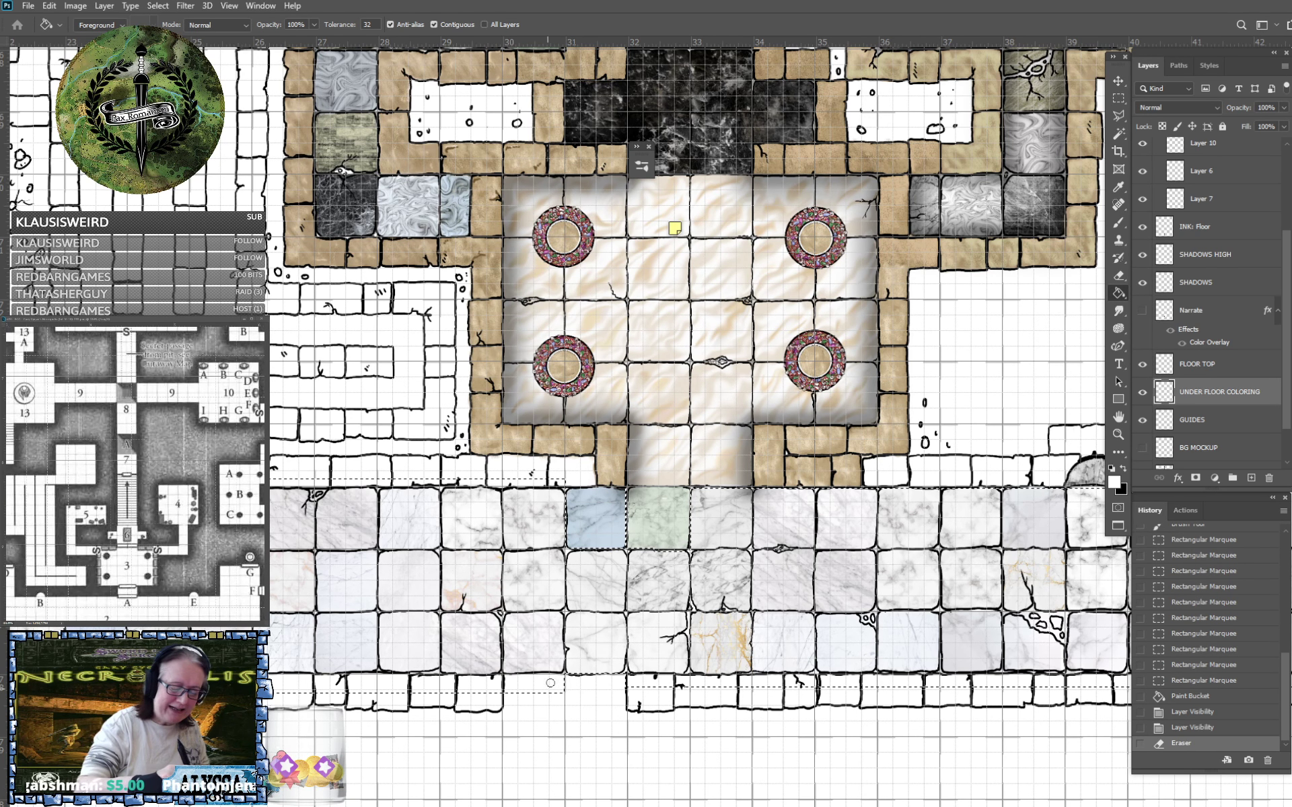
click(560, 683)
drag(565, 693, 825, 732)
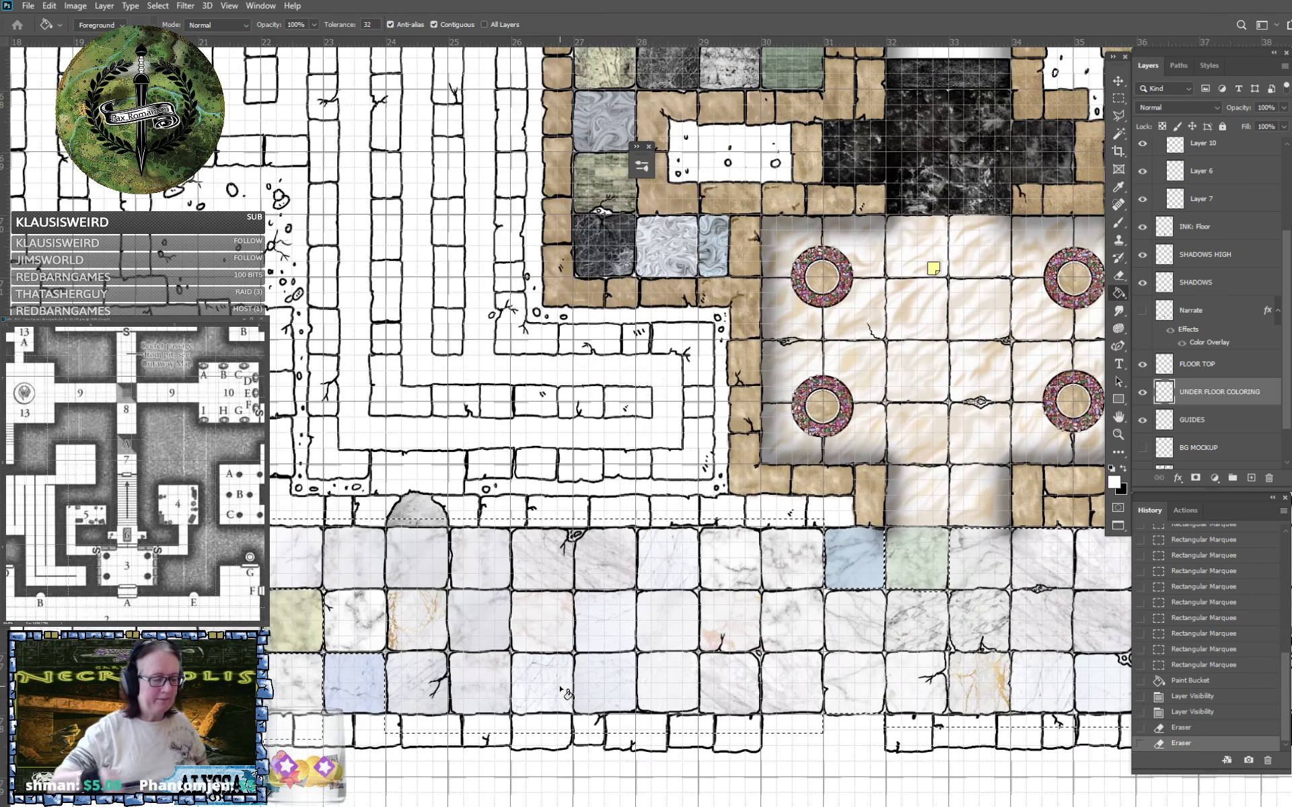
Clear the excess fill in a rectangular area below the western corridor's south wall and remove the selection.
drag(565, 692, 779, 639)
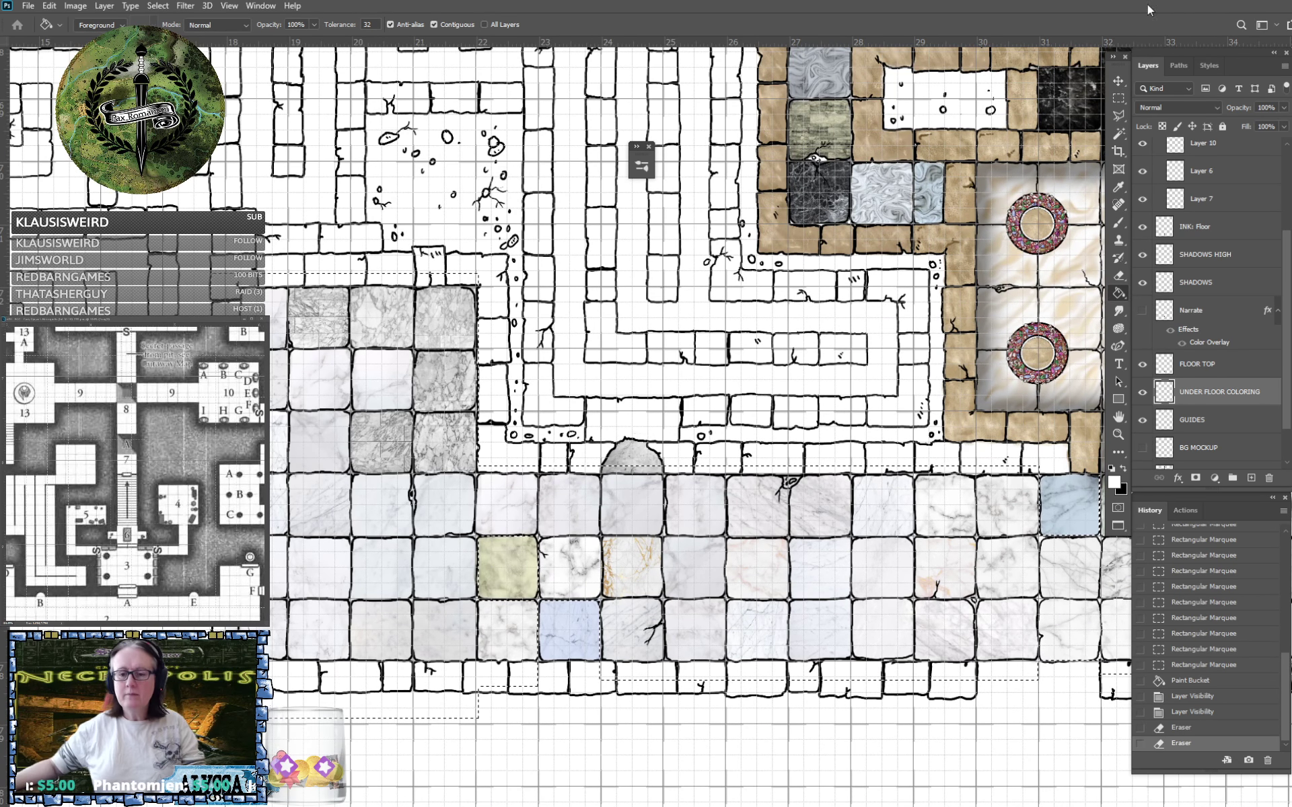
click(1118, 99)
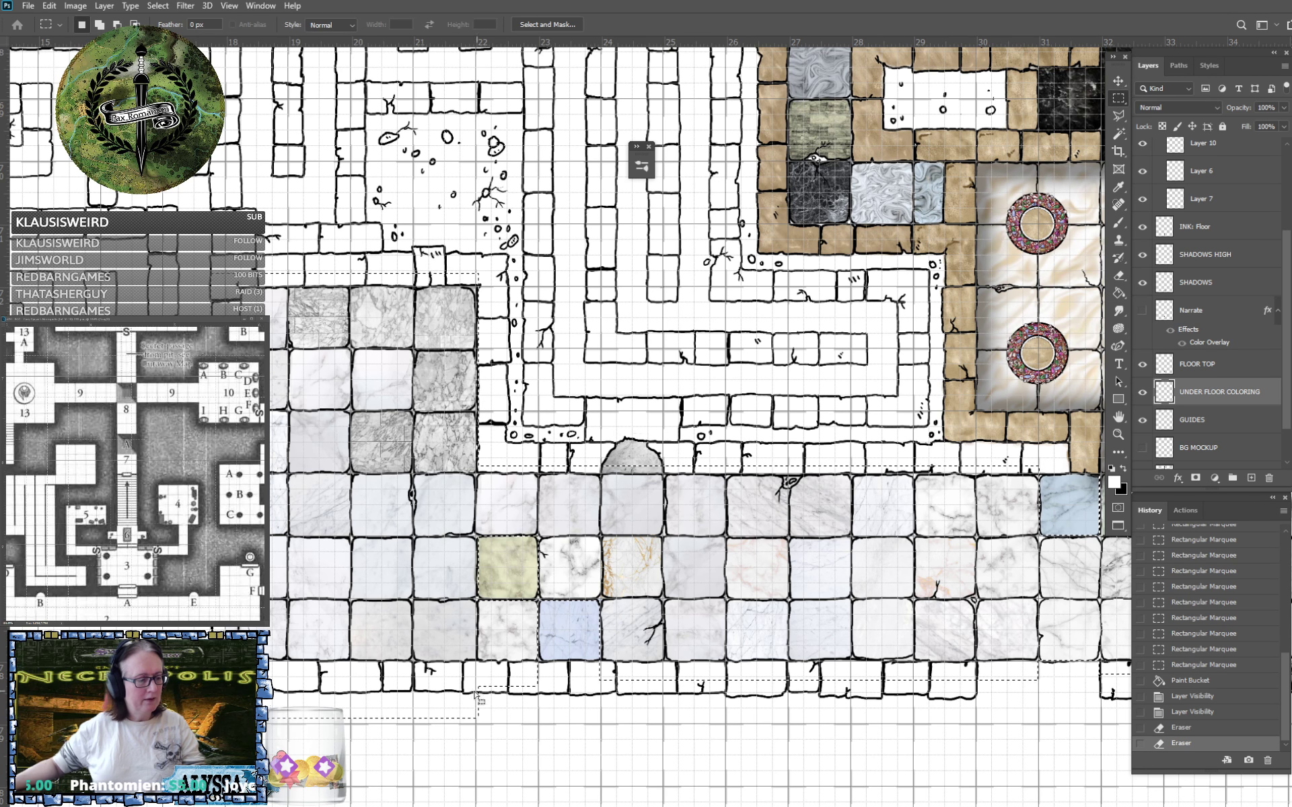
drag(183, 757, 554, 679)
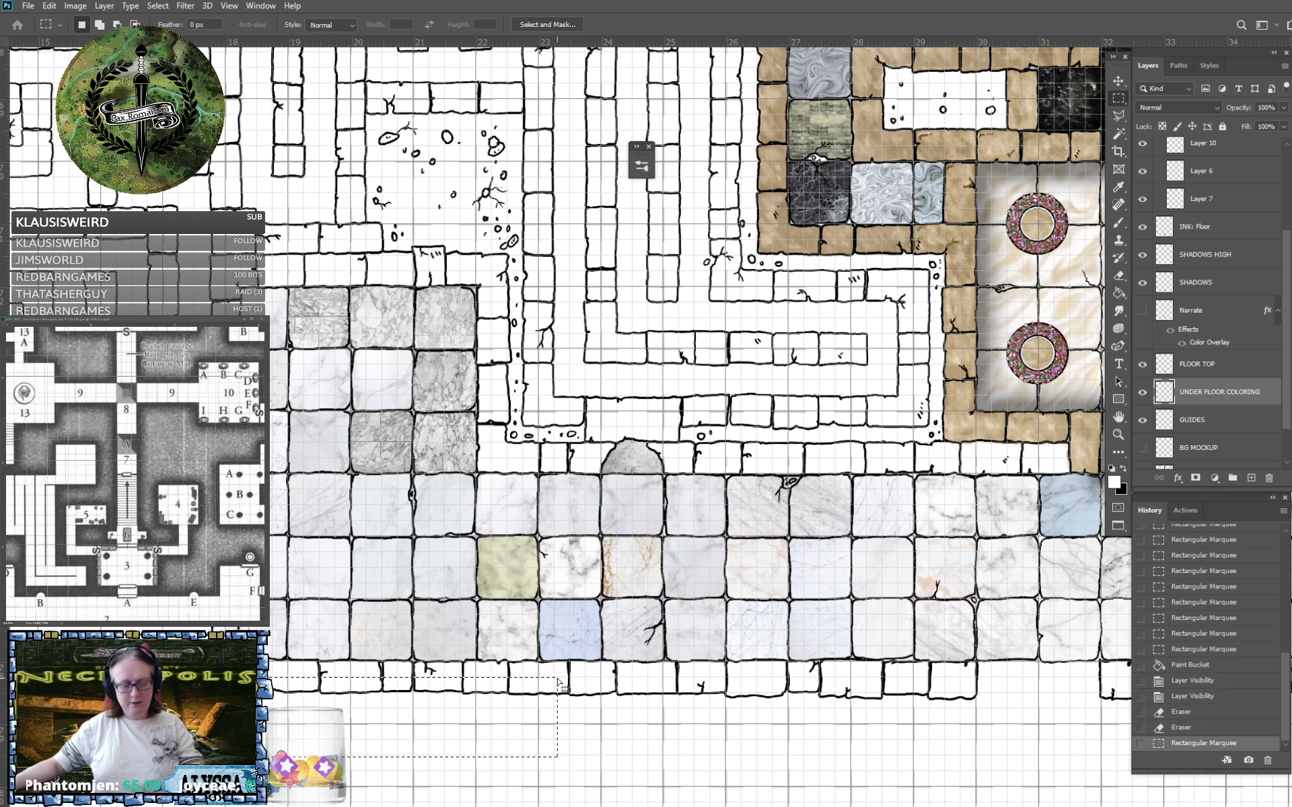
key(Delete)
key(ctrl+d)
scroll(664, 697, down, 5)
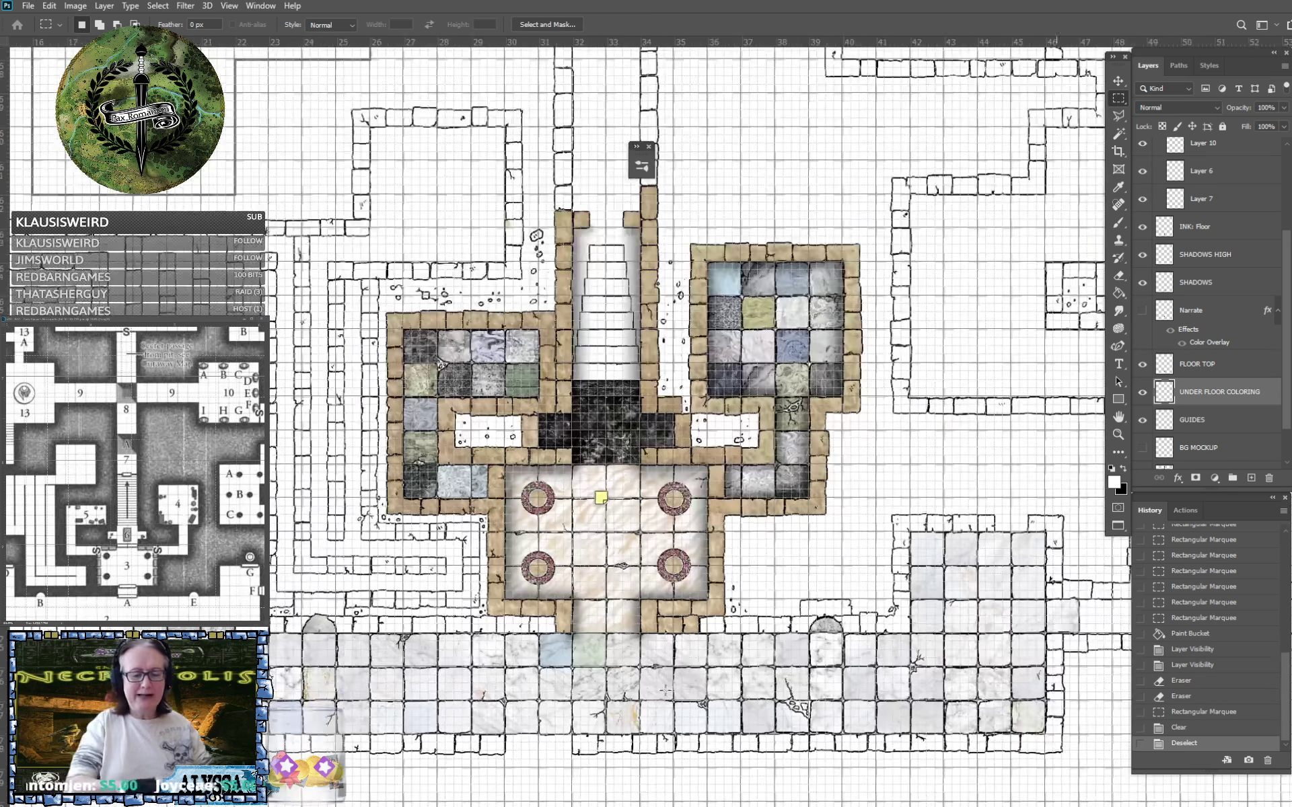
scroll(664, 690, up, 2)
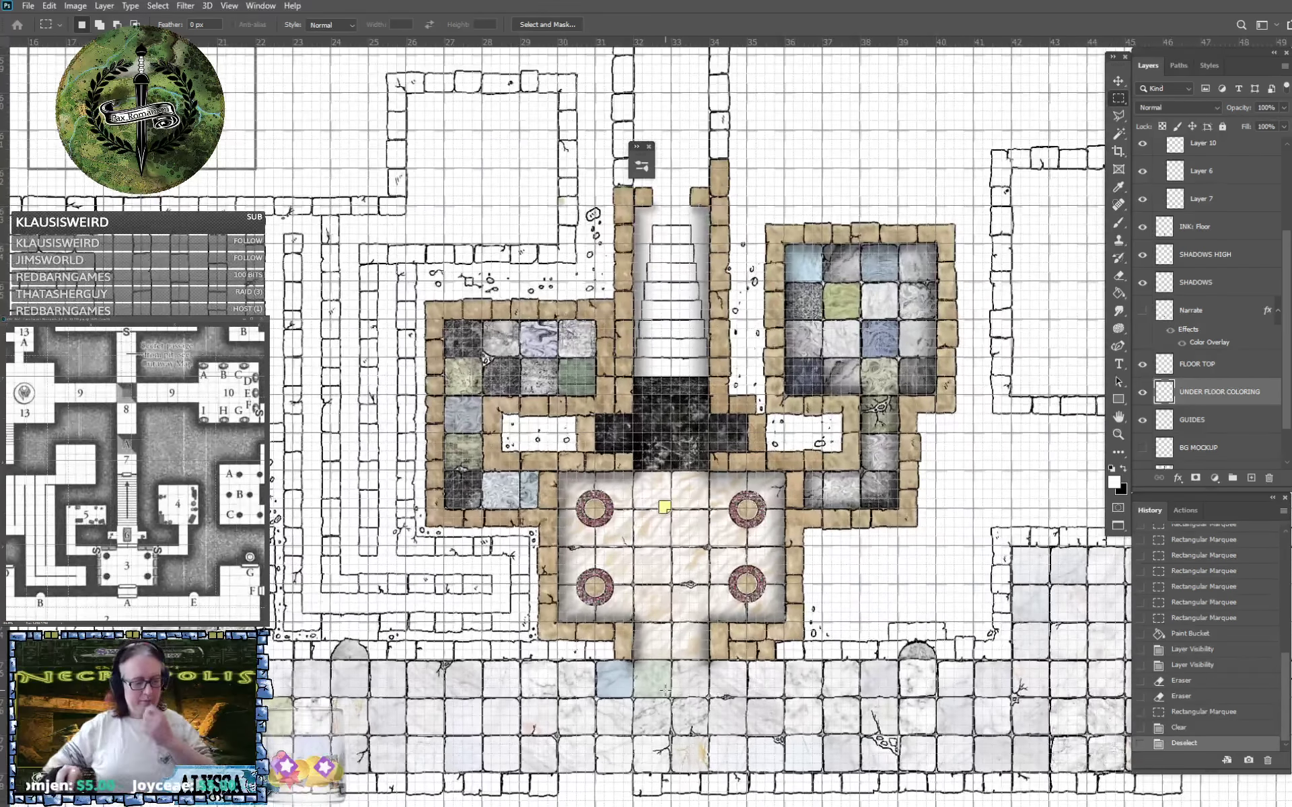
scroll(664, 691, up, 1)
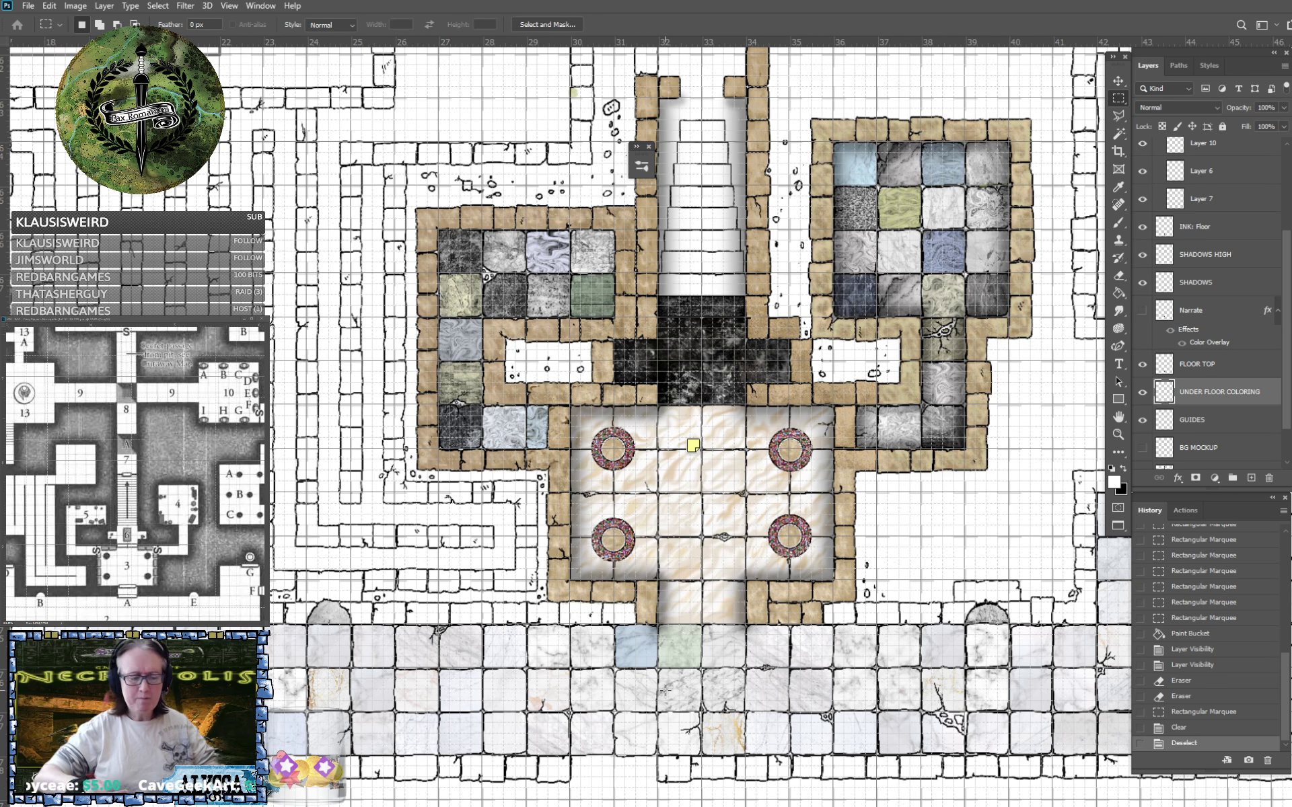
scroll(665, 691, up, 1)
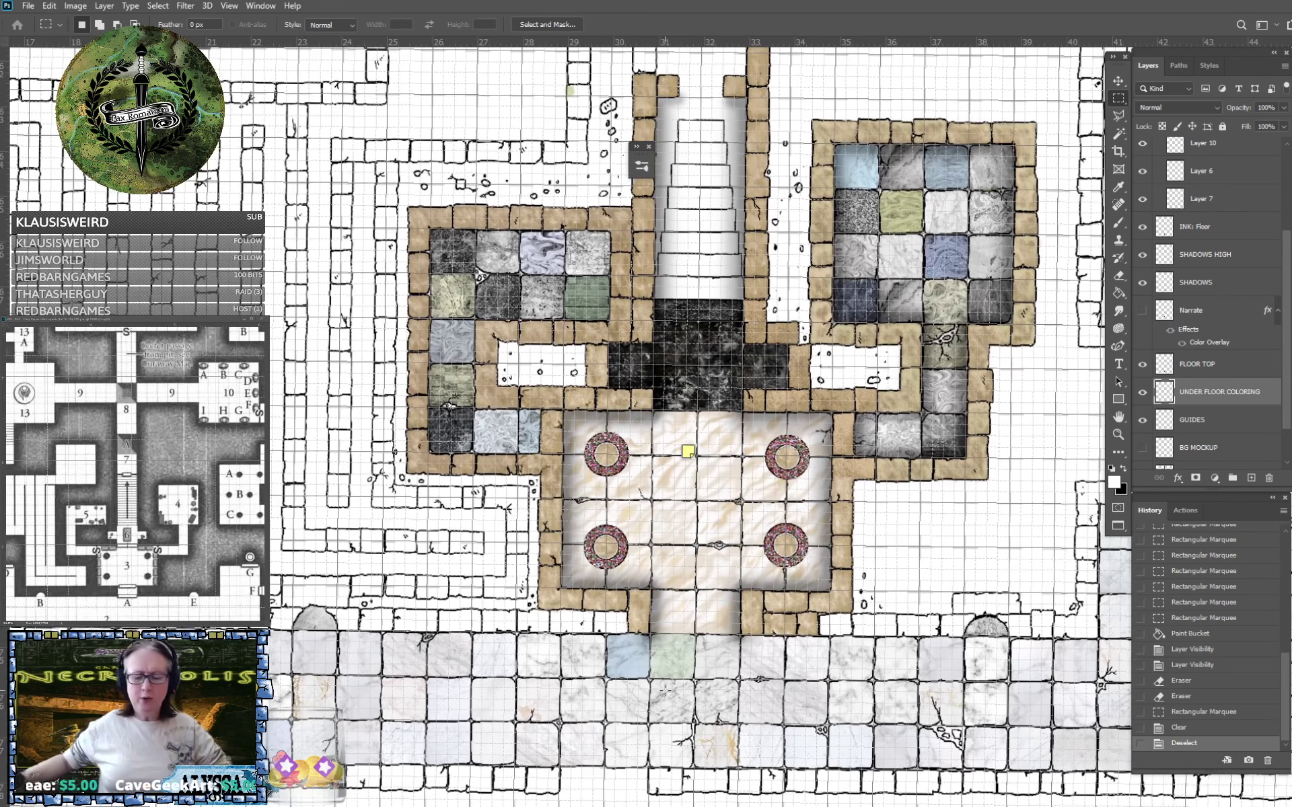
key(Escape)
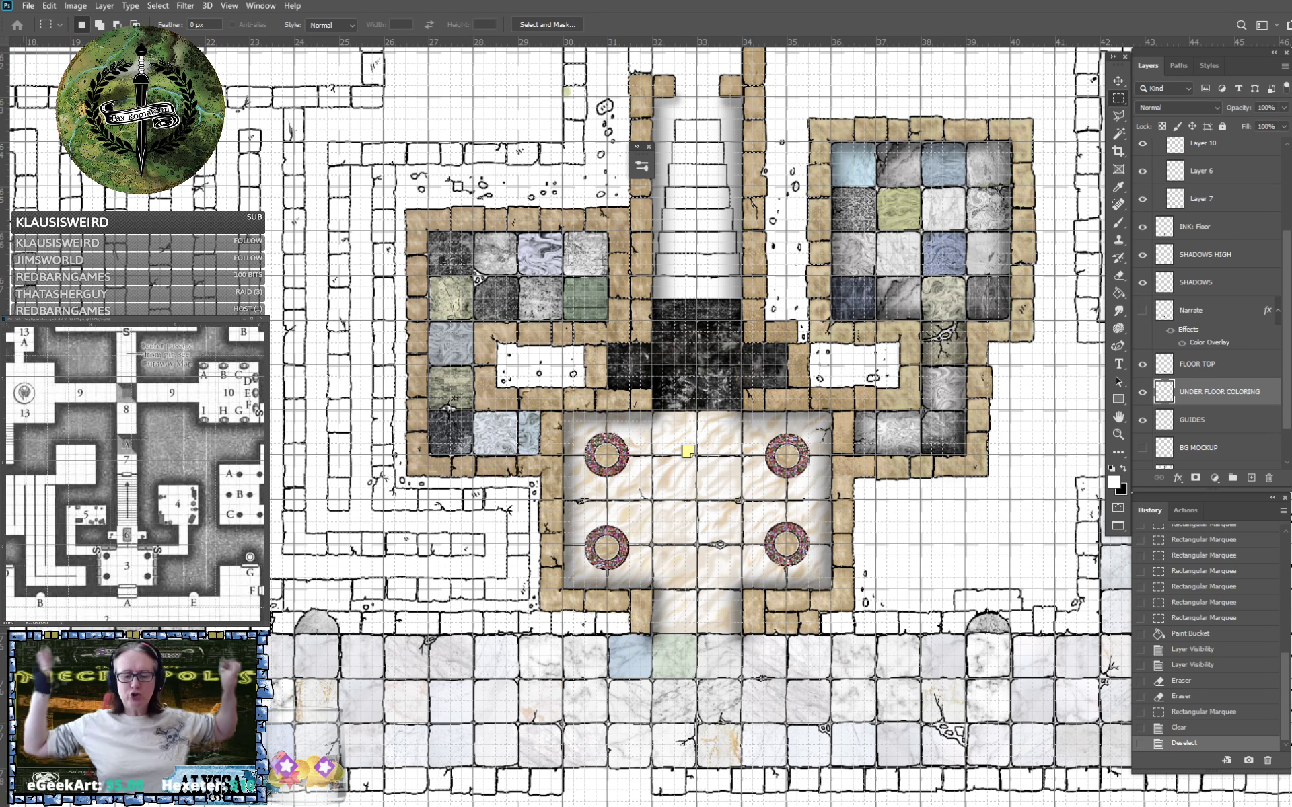
drag(688, 452, 677, 446)
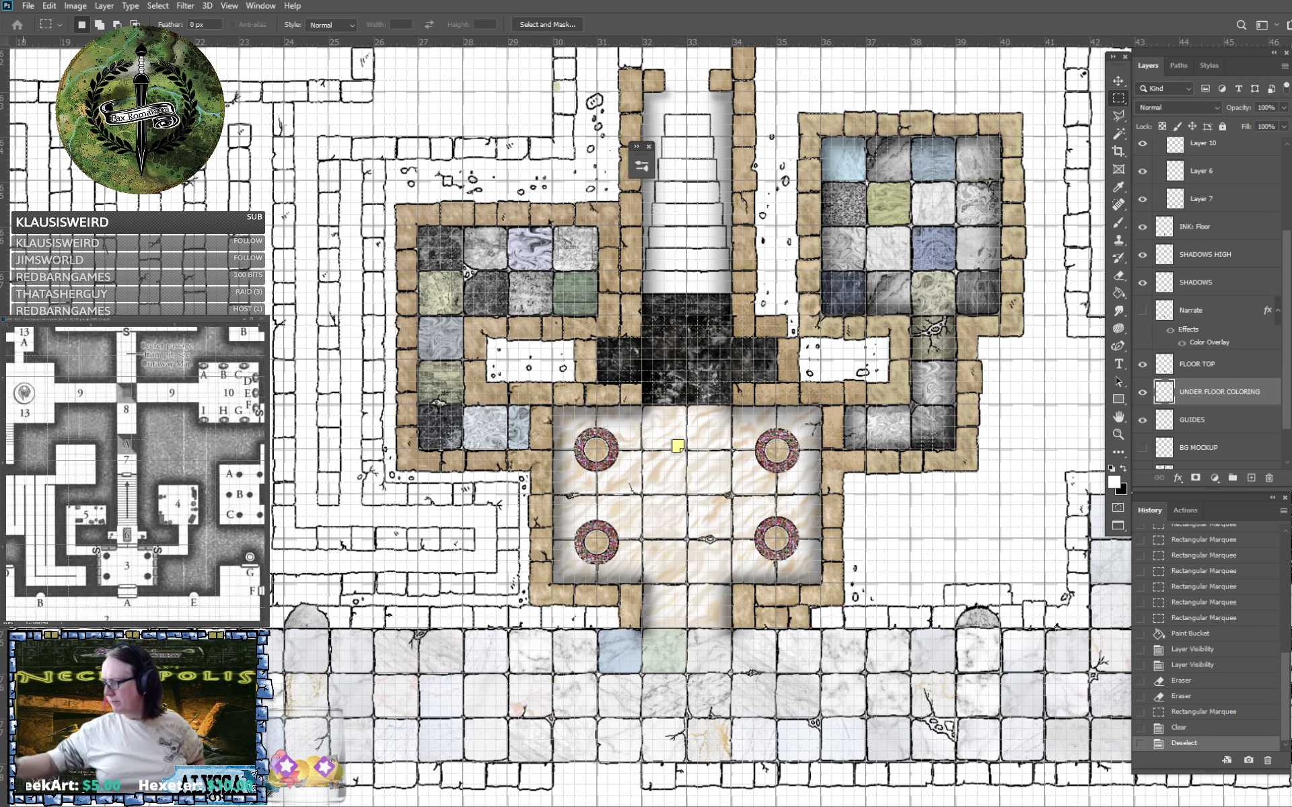
scroll(677, 484, down, 2)
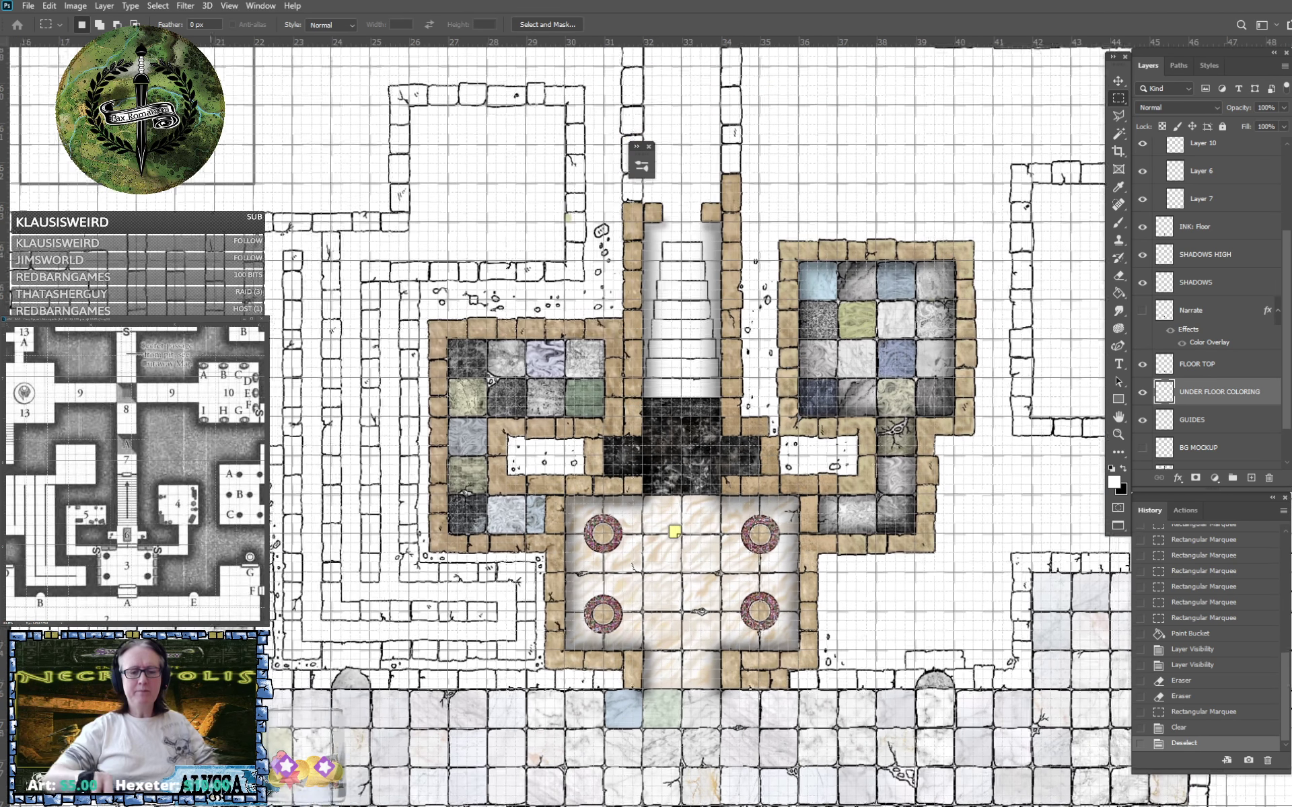
scroll(676, 484, up, 3)
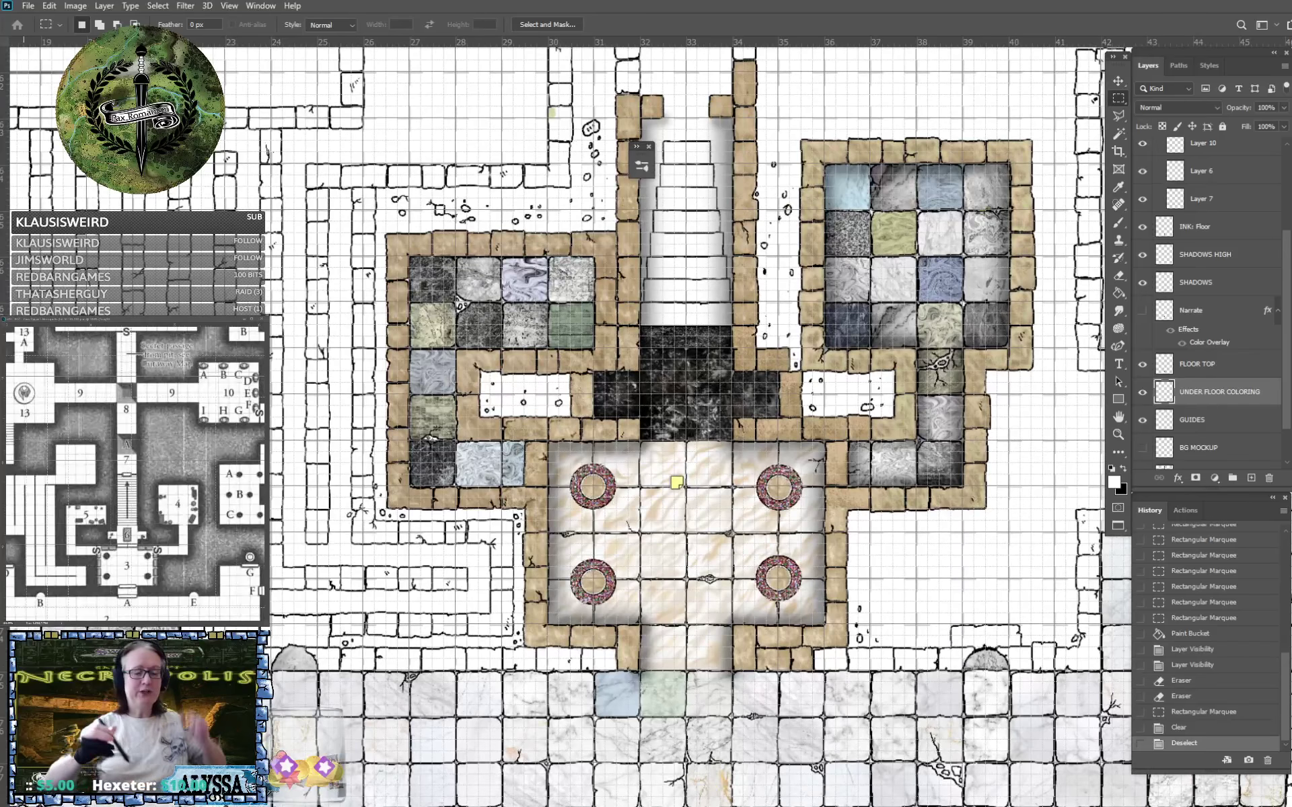
drag(676, 483, 778, 462)
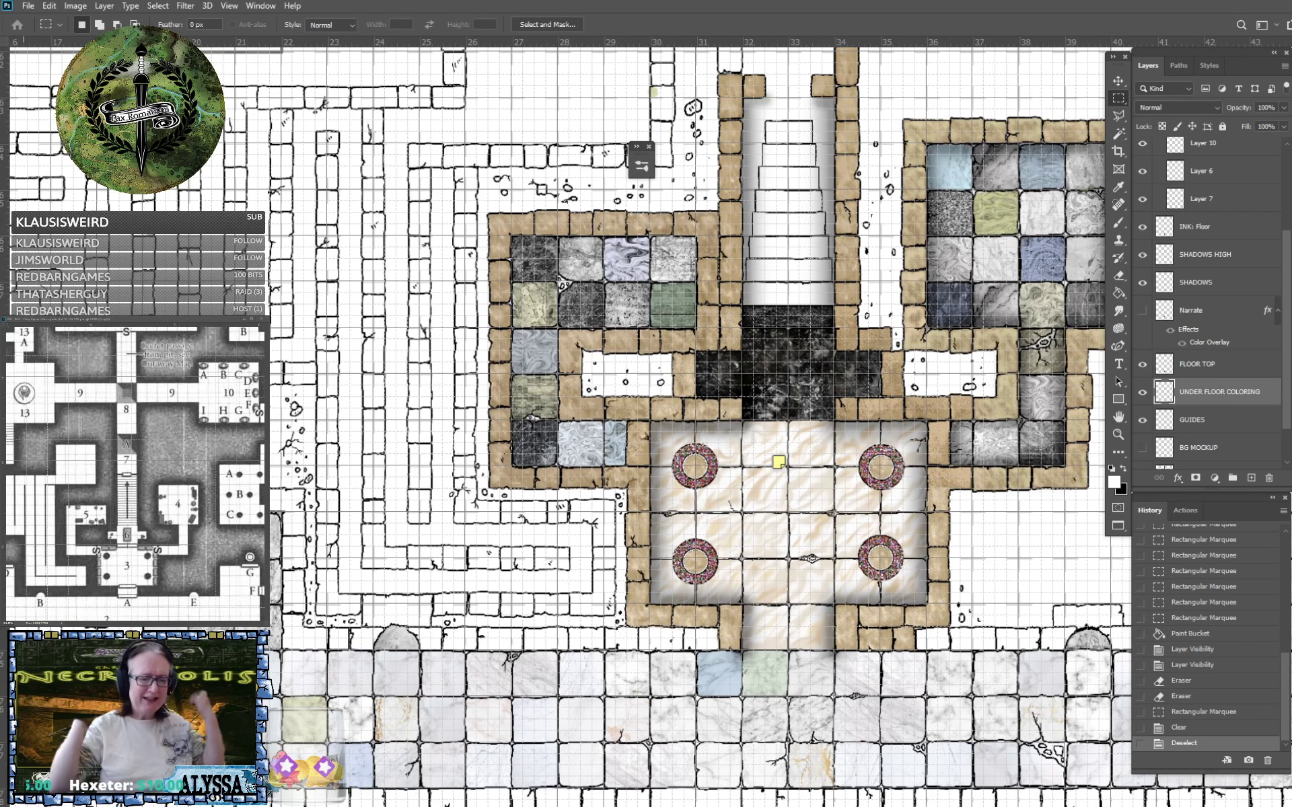
Select the COLORING layer in the WALL COLORING group and set the foreground colour to tan #b9a382.
drag(511, 568, 616, 511)
scroll(616, 512, up, 3)
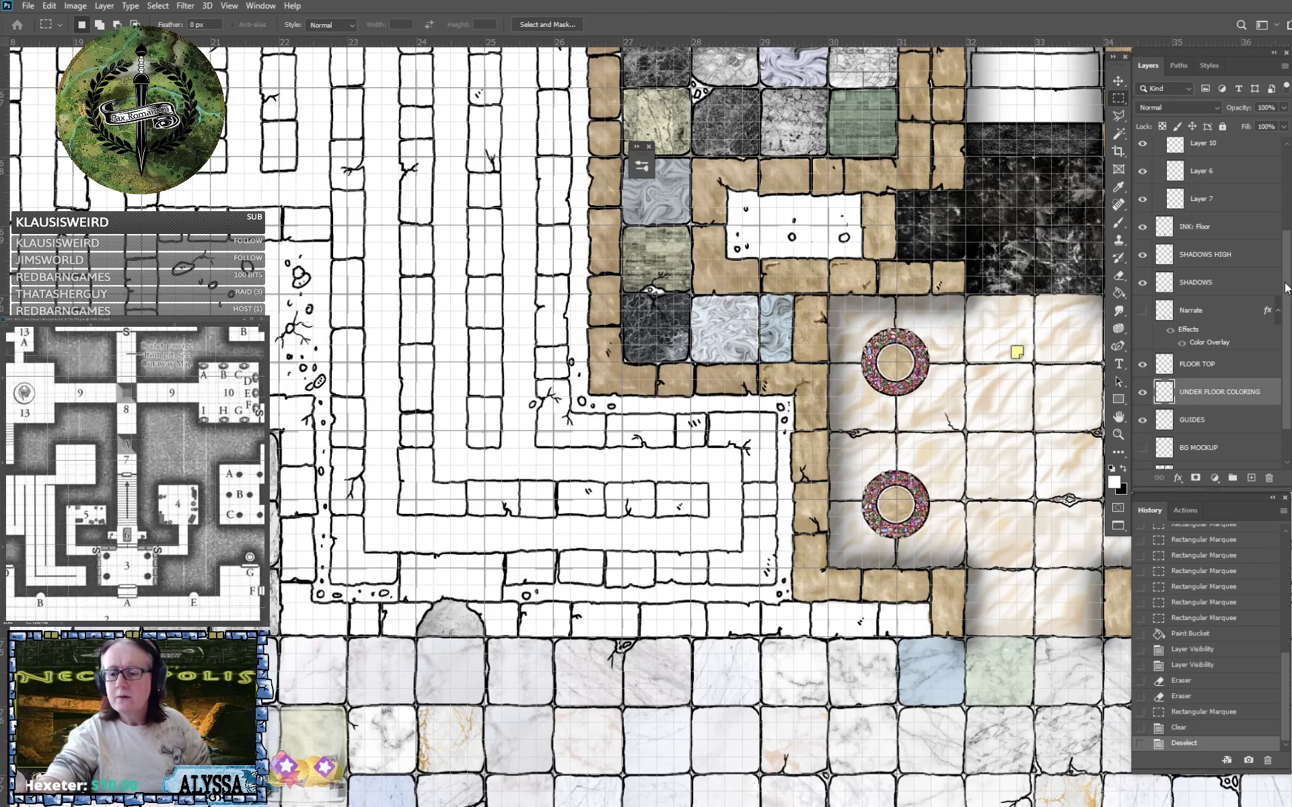
scroll(1239, 207, up, 2)
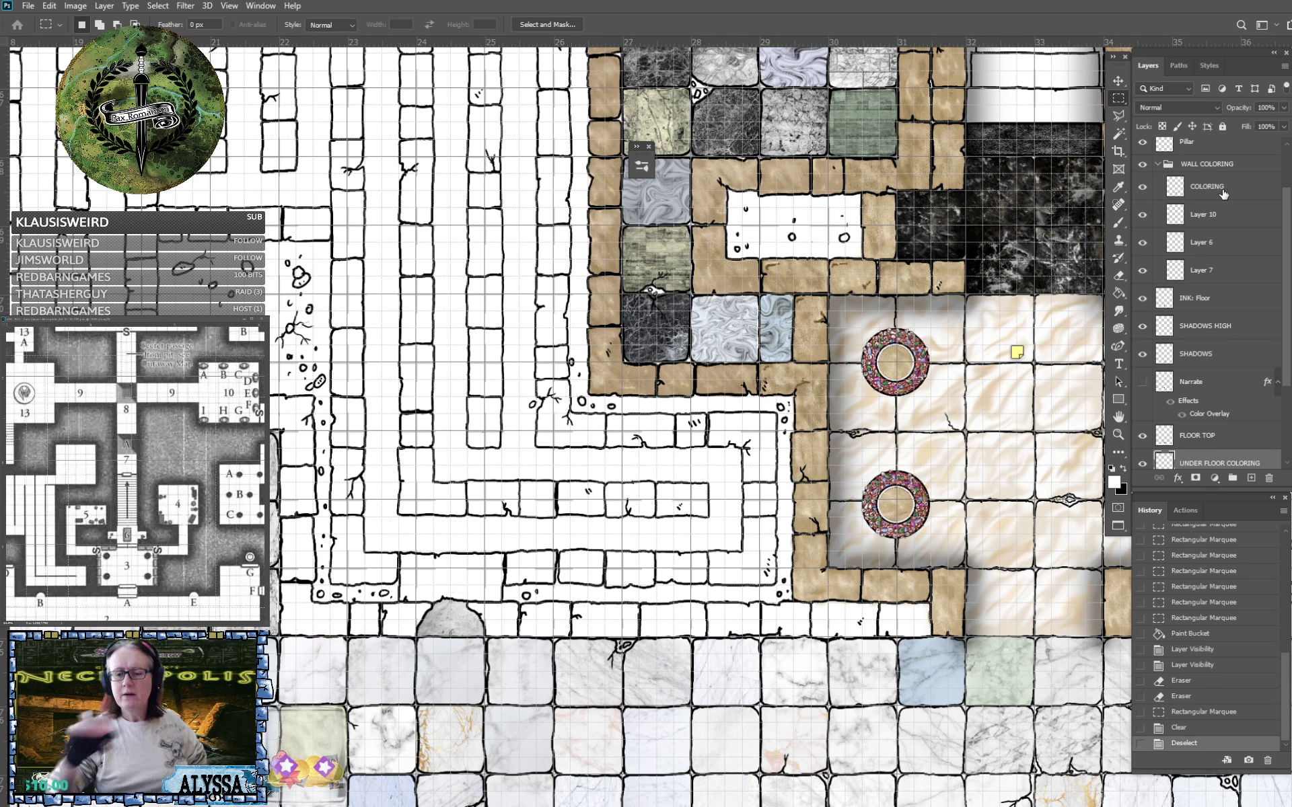
click(1226, 185)
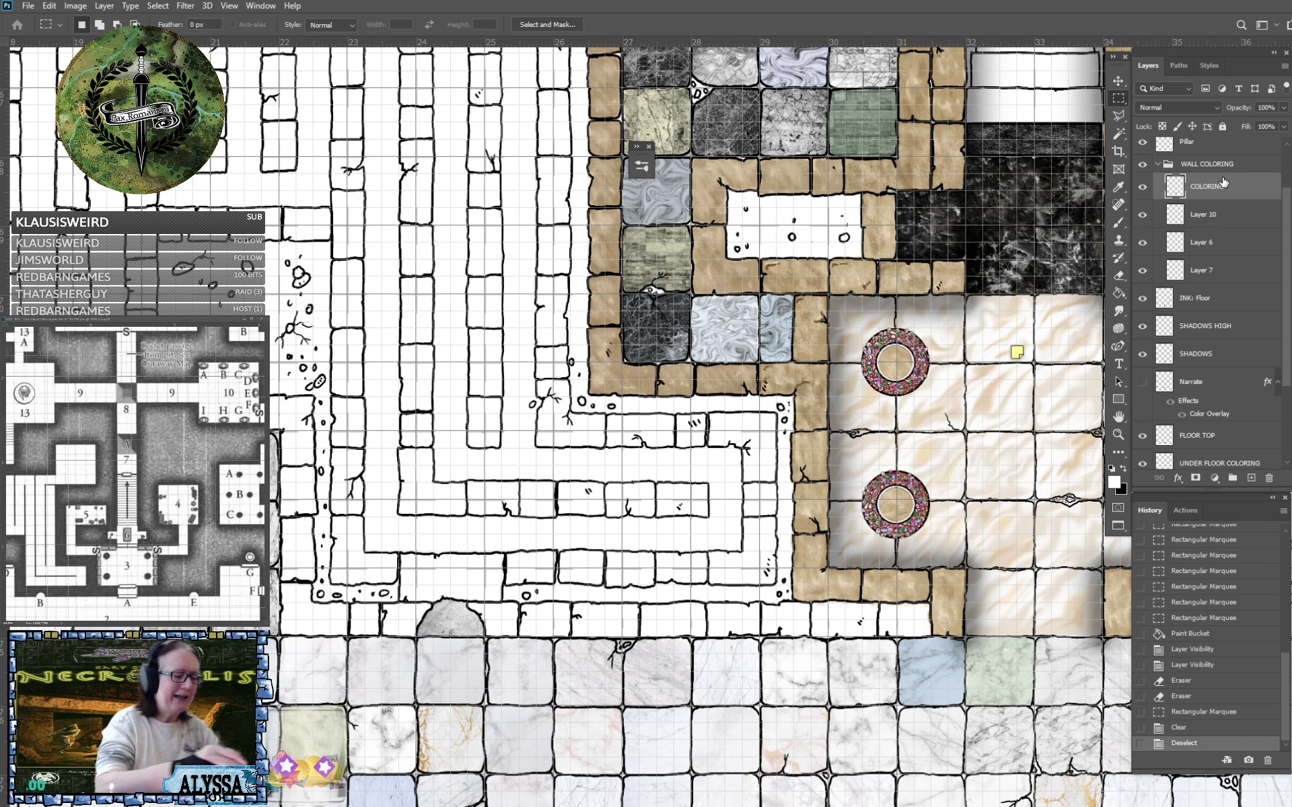
click(1114, 482)
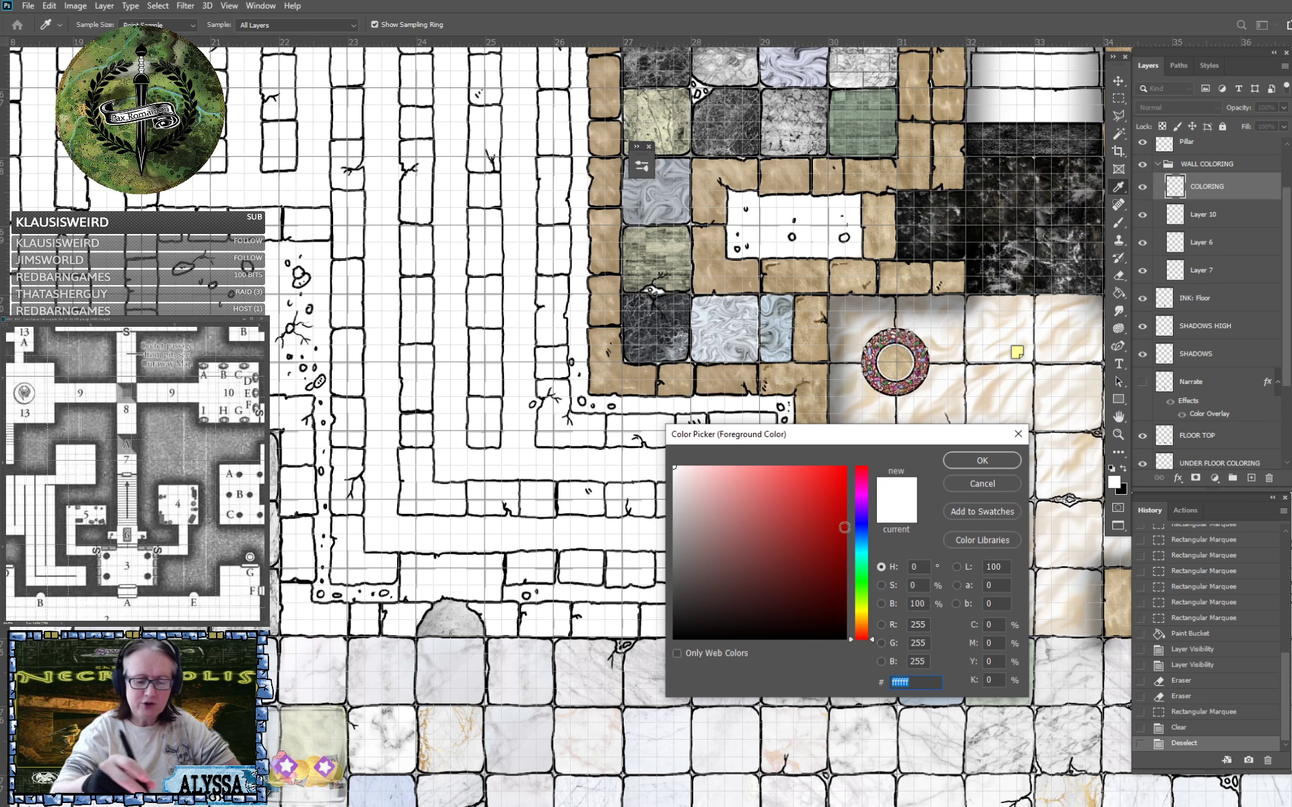
click(724, 375)
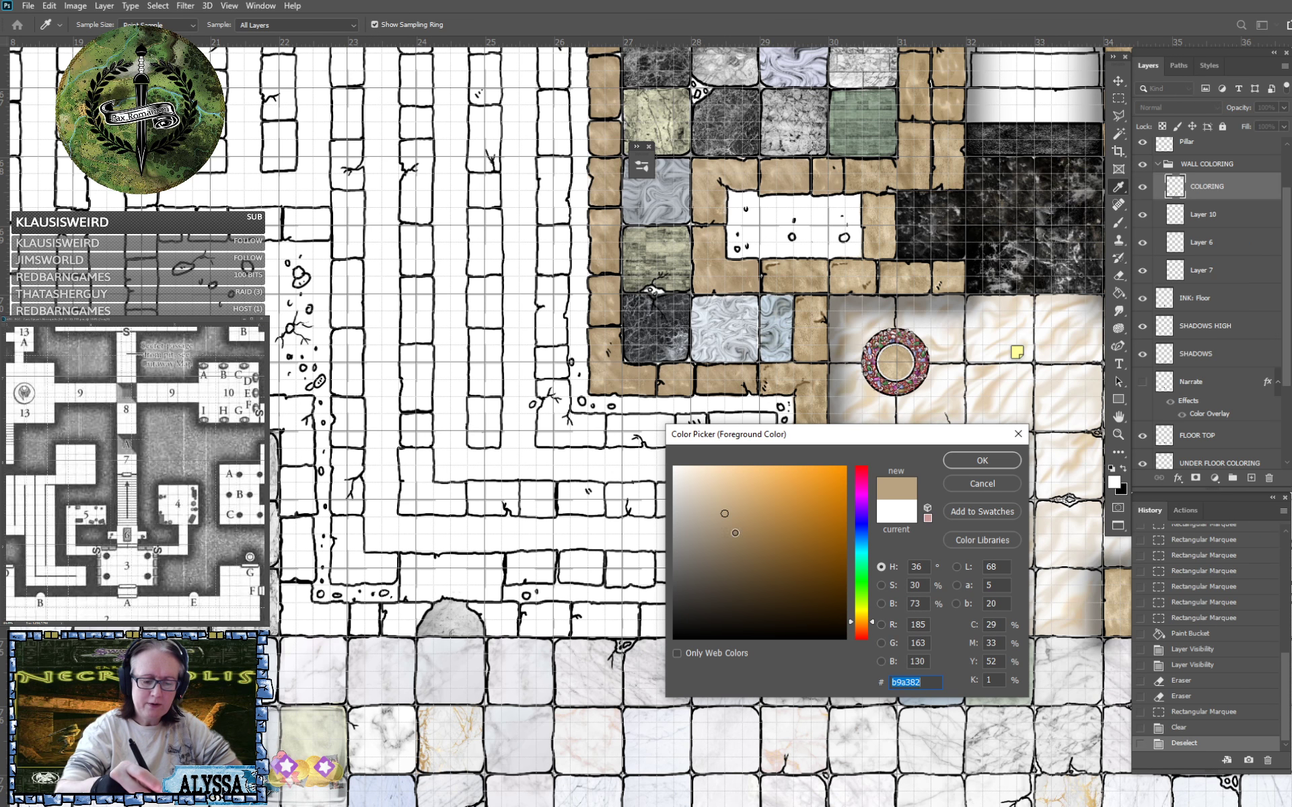
click(982, 461)
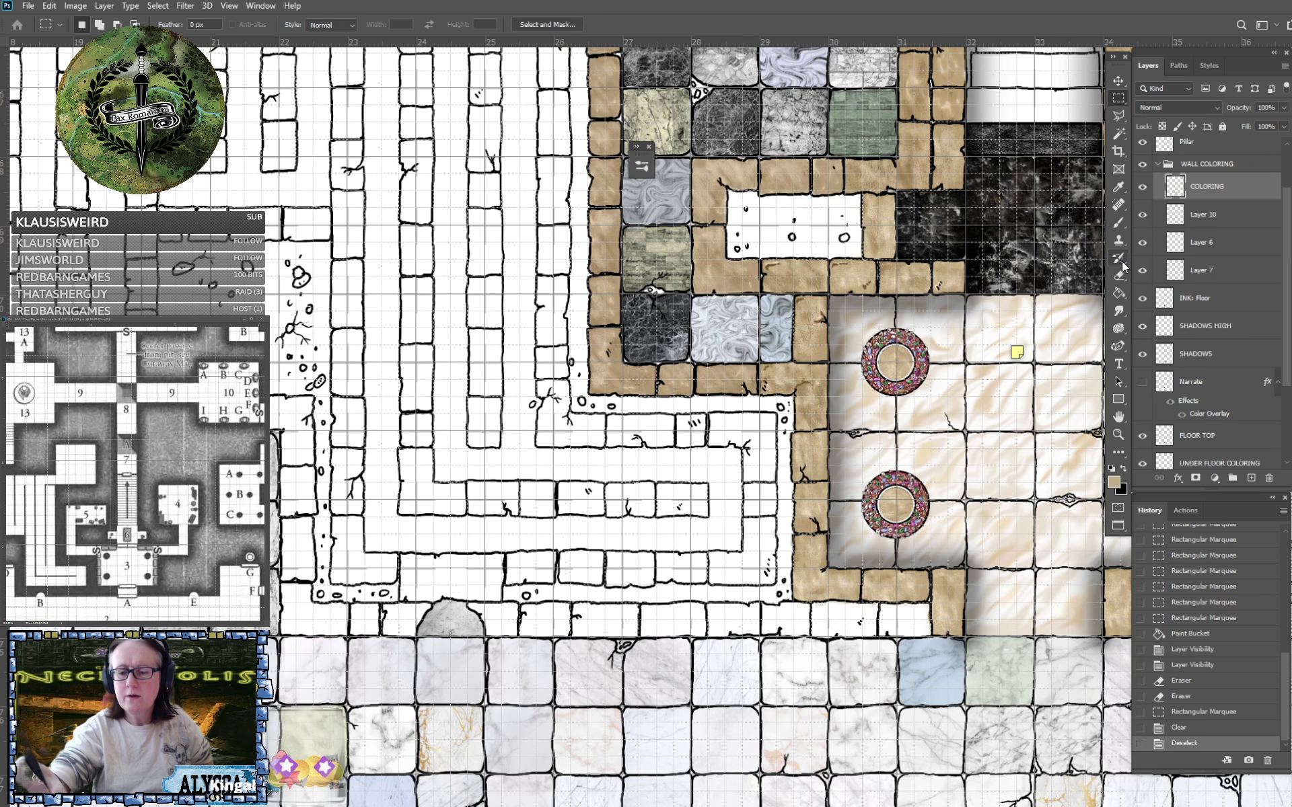
Brush tan over the wall blocks west of the grey arch and up the adjoining corner wall.
click(1117, 222)
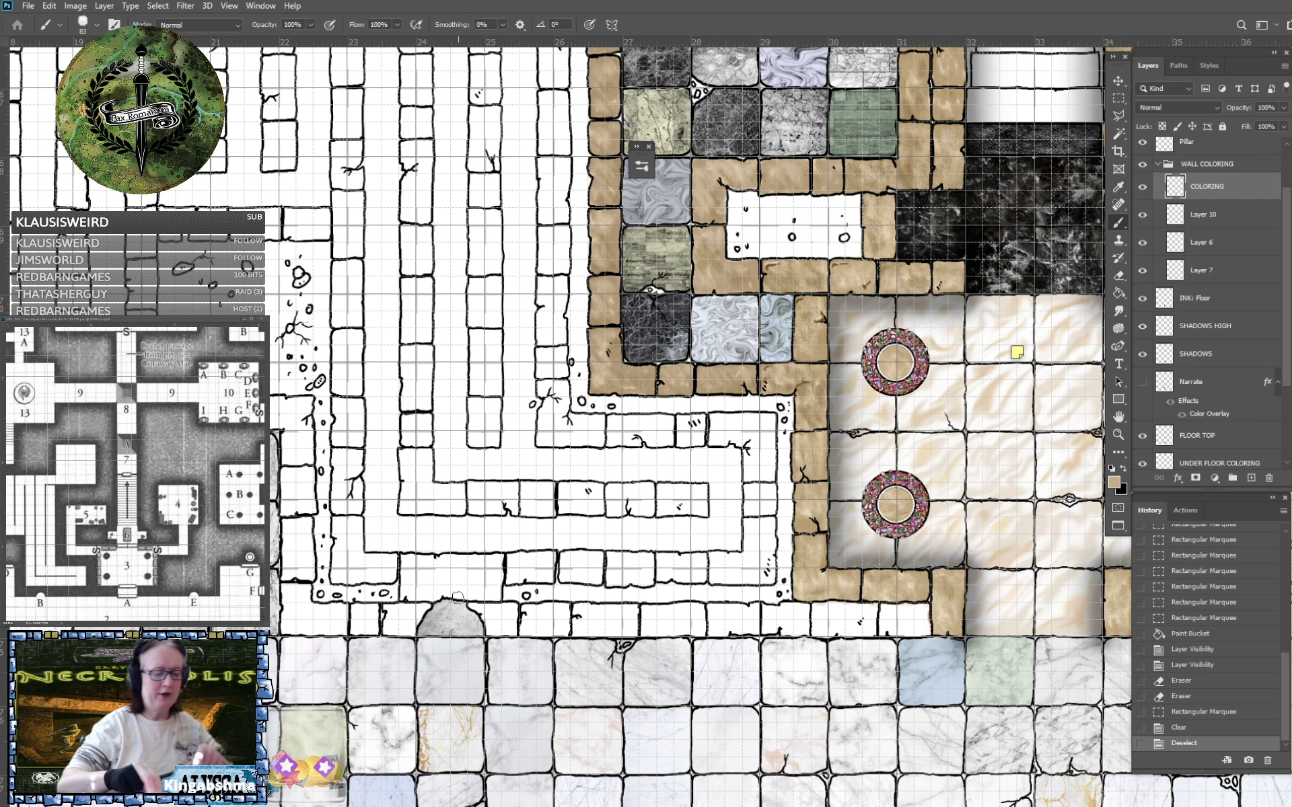
scroll(459, 597, left, 3)
scroll(458, 597, up, 3)
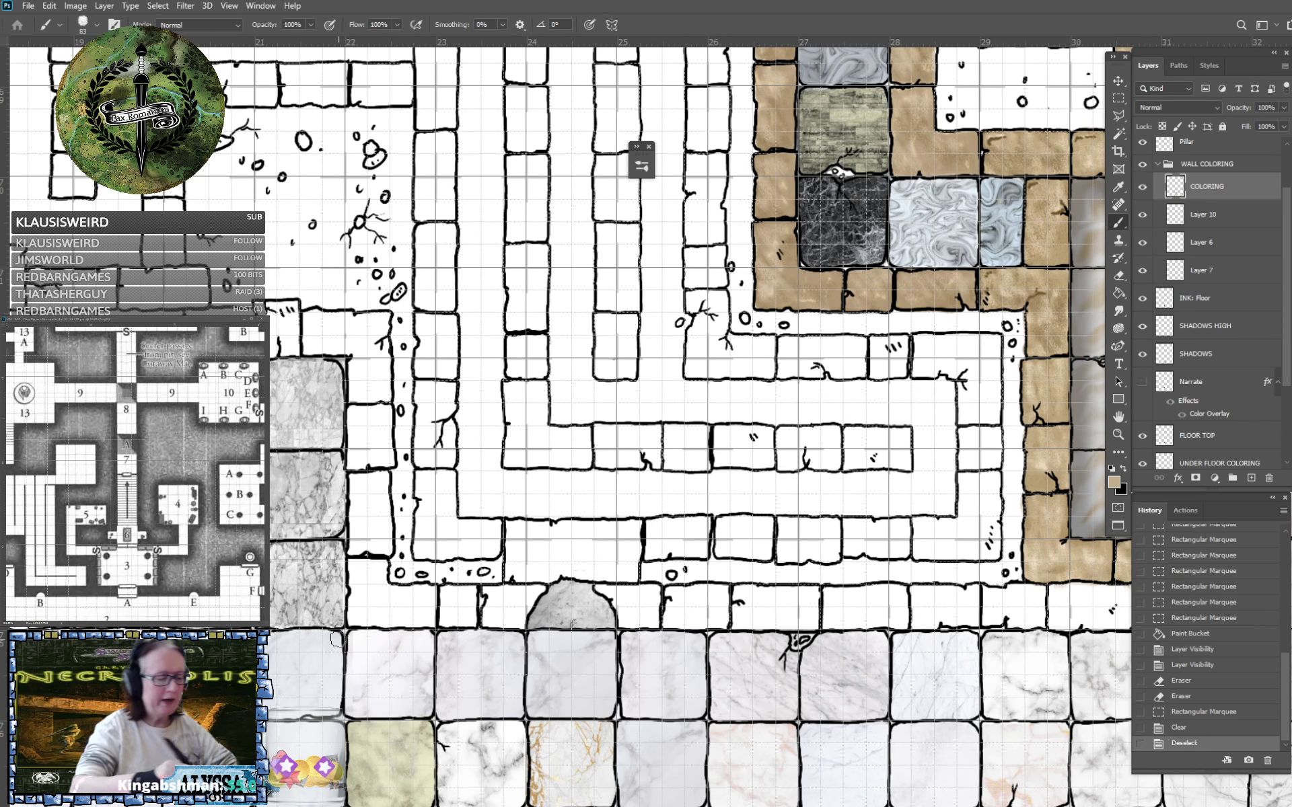
mouse_move(357, 623)
mouse_down()
mouse_move(355, 569)
mouse_move(378, 594)
mouse_move(373, 567)
mouse_move(385, 577)
mouse_move(361, 538)
mouse_move(355, 547)
mouse_move(364, 530)
mouse_move(382, 547)
mouse_move(357, 522)
mouse_move(375, 504)
mouse_move(358, 483)
mouse_move(380, 477)
mouse_move(385, 548)
mouse_move(384, 517)
mouse_up()
mouse_move(370, 594)
mouse_down()
mouse_move(390, 620)
mouse_move(400, 599)
mouse_move(427, 617)
mouse_move(434, 600)
mouse_move(450, 612)
mouse_move(468, 594)
mouse_move(479, 615)
mouse_move(510, 623)
mouse_move(542, 596)
mouse_move(501, 592)
mouse_move(546, 603)
mouse_move(482, 597)
mouse_up()
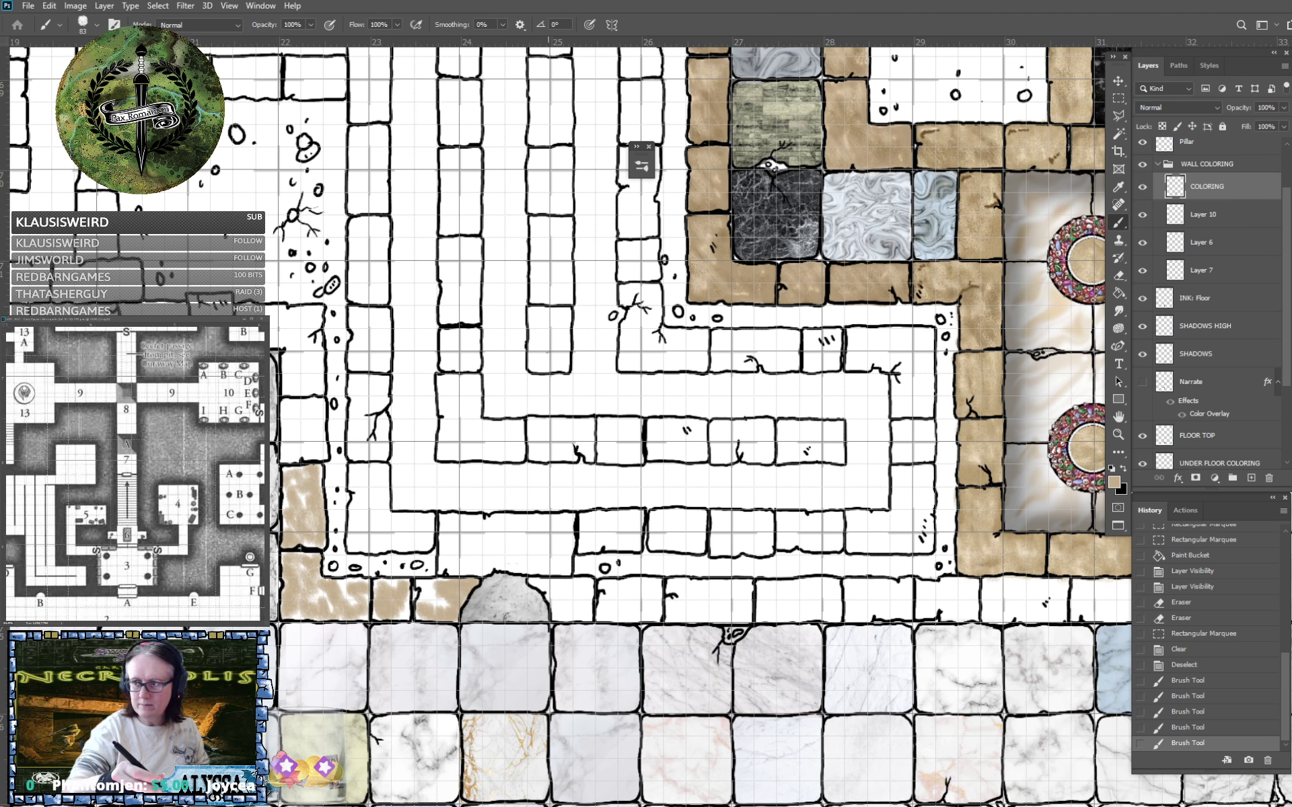
Brush tan over the large wall block above the grey arch and the corridor's north wall blocks just east of it.
mouse_move(555, 603)
mouse_down()
mouse_move(536, 582)
mouse_move(557, 615)
mouse_move(575, 612)
mouse_move(565, 588)
mouse_move(581, 614)
mouse_move(599, 585)
mouse_up()
mouse_move(599, 586)
mouse_down()
mouse_move(625, 616)
mouse_move(617, 595)
mouse_move(639, 614)
mouse_move(635, 598)
mouse_move(654, 608)
mouse_move(650, 584)
mouse_move(651, 616)
mouse_move(685, 620)
mouse_move(678, 586)
mouse_move(709, 605)
mouse_up()
drag(441, 559, 557, 568)
mouse_move(519, 533)
mouse_down()
mouse_move(561, 561)
mouse_move(569, 521)
mouse_move(568, 568)
mouse_up()
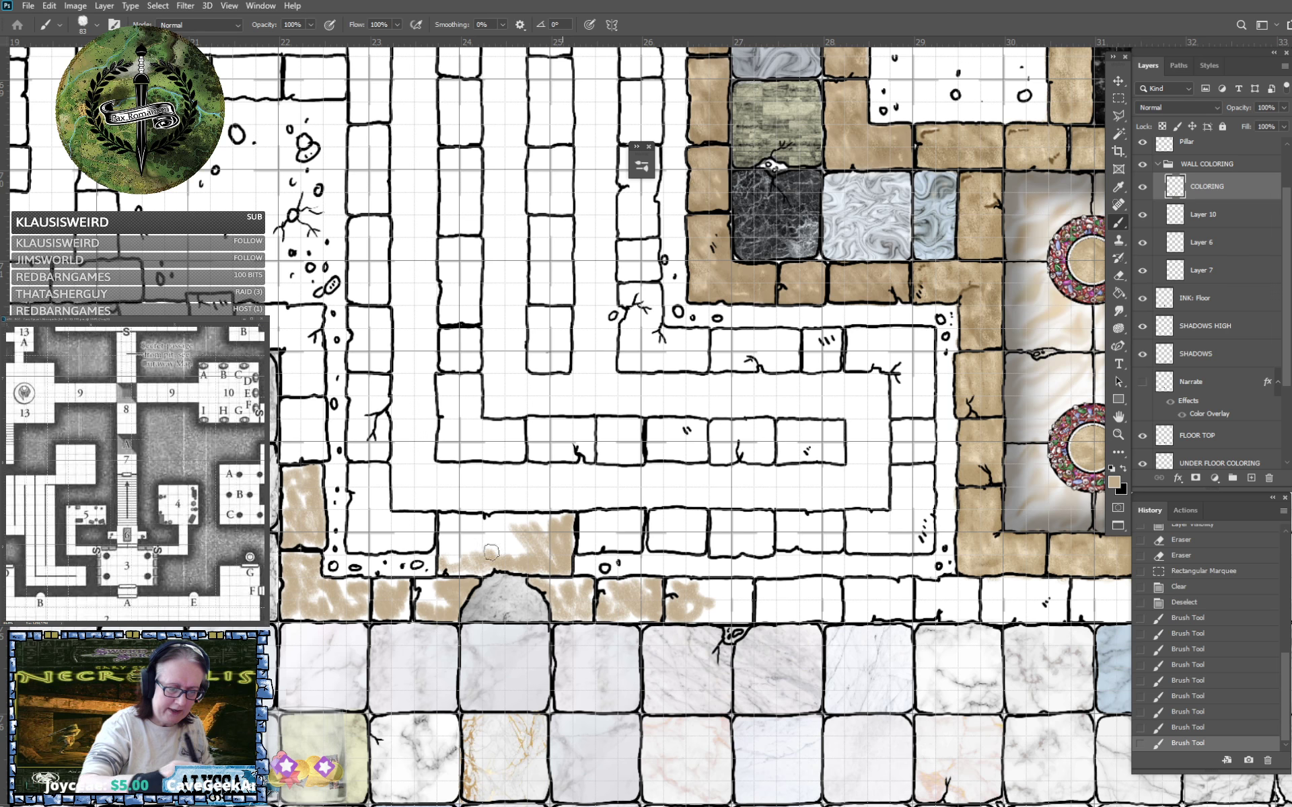
mouse_move(448, 546)
mouse_down()
mouse_move(493, 555)
mouse_move(478, 515)
mouse_move(524, 555)
mouse_move(501, 518)
mouse_move(547, 530)
mouse_move(573, 531)
mouse_up()
mouse_move(670, 587)
mouse_down()
mouse_move(725, 606)
mouse_move(717, 582)
mouse_move(811, 606)
mouse_move(831, 586)
mouse_move(836, 605)
mouse_up()
scroll(835, 605, right, 5)
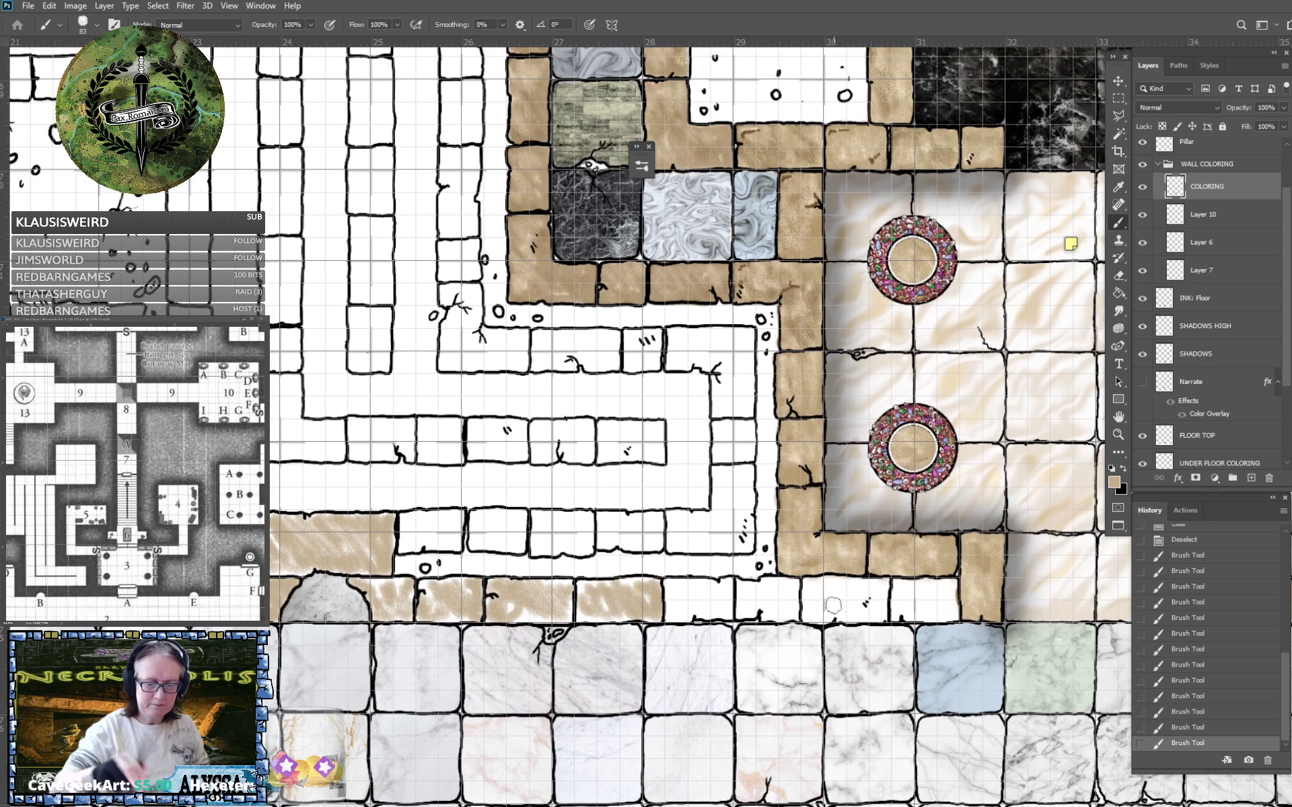
Brush tan over the remaining corridor north wall blocks, around and above the eastern grey arch, and up the adjoining corner wall.
mouse_move(679, 606)
mouse_down()
mouse_move(718, 616)
mouse_move(723, 590)
mouse_move(707, 585)
mouse_move(727, 584)
mouse_move(732, 614)
mouse_move(749, 610)
mouse_move(751, 590)
mouse_move(768, 613)
mouse_move(798, 611)
mouse_move(784, 586)
mouse_move(803, 586)
mouse_move(809, 617)
mouse_move(831, 616)
mouse_move(821, 599)
mouse_move(844, 616)
mouse_move(878, 611)
mouse_move(877, 593)
mouse_move(855, 584)
mouse_move(882, 584)
mouse_move(882, 607)
mouse_move(855, 612)
mouse_move(949, 596)
mouse_up()
scroll(948, 596, right, 10)
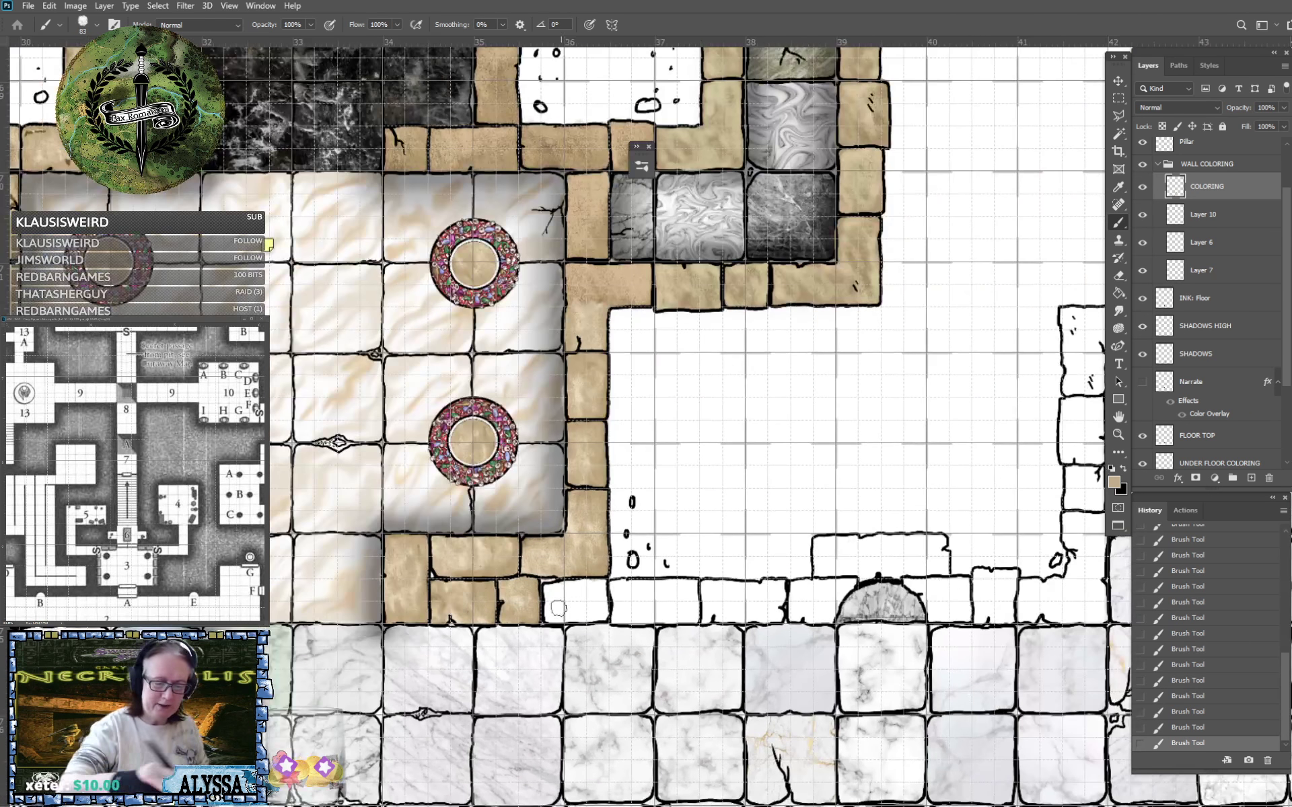
mouse_move(548, 610)
mouse_down()
mouse_move(582, 616)
mouse_move(577, 597)
mouse_move(606, 609)
mouse_up()
mouse_move(618, 620)
mouse_down()
mouse_move(619, 585)
mouse_move(664, 617)
mouse_move(644, 584)
mouse_move(681, 615)
mouse_move(685, 592)
mouse_move(691, 617)
mouse_move(718, 590)
mouse_move(744, 616)
mouse_move(747, 588)
mouse_move(750, 615)
mouse_move(767, 613)
mouse_move(755, 595)
mouse_move(772, 591)
mouse_move(777, 615)
mouse_move(780, 588)
mouse_move(805, 606)
mouse_move(796, 613)
mouse_move(820, 616)
mouse_move(800, 589)
mouse_move(837, 607)
mouse_move(844, 584)
mouse_move(825, 549)
mouse_move(874, 572)
mouse_move(887, 566)
mouse_move(872, 547)
mouse_move(911, 572)
mouse_move(922, 542)
mouse_move(921, 565)
mouse_move(945, 565)
mouse_move(938, 542)
mouse_move(905, 546)
mouse_up()
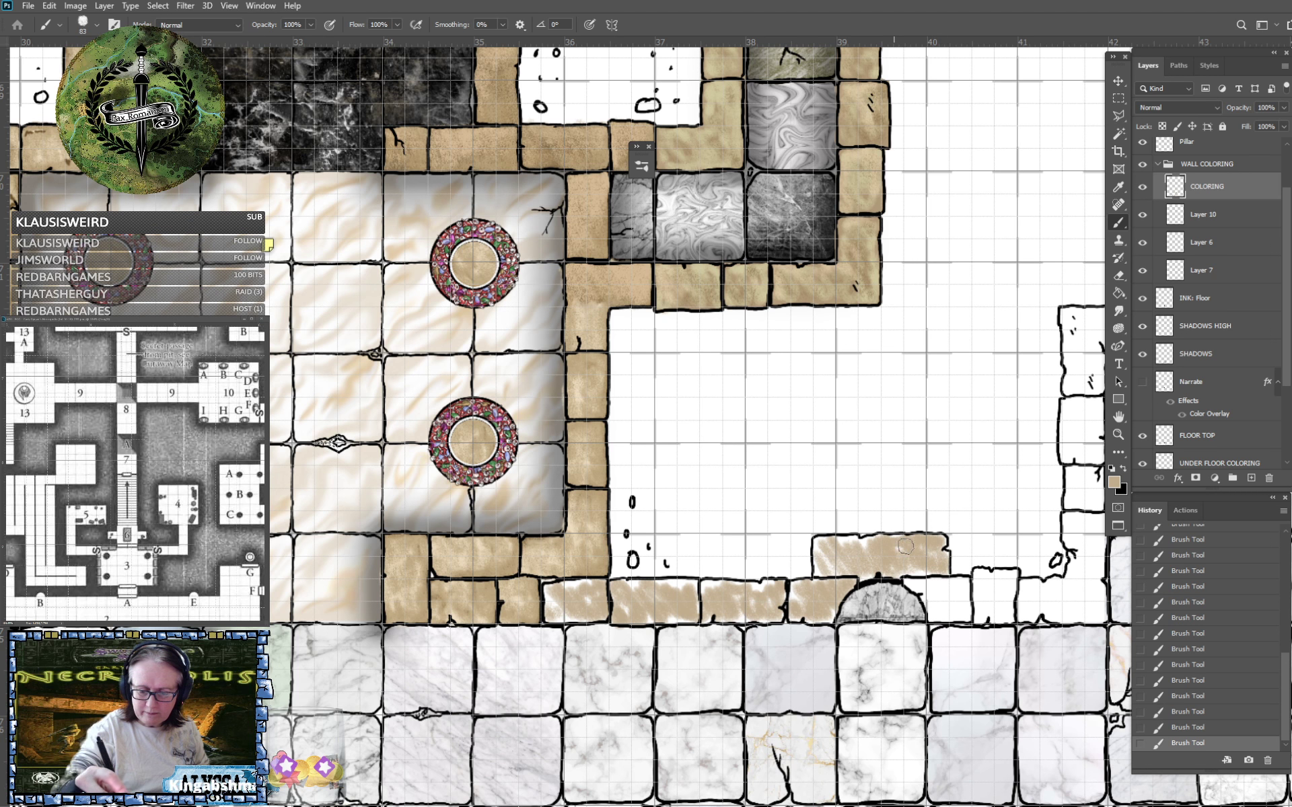
scroll(929, 557, right, 5)
mouse_move(499, 612)
mouse_down()
mouse_move(524, 637)
mouse_move(518, 615)
mouse_move(532, 611)
mouse_move(560, 622)
mouse_move(555, 645)
mouse_move(578, 605)
mouse_move(605, 621)
mouse_move(599, 637)
mouse_move(598, 615)
mouse_move(625, 640)
mouse_move(635, 618)
mouse_move(641, 643)
mouse_move(650, 629)
mouse_move(670, 639)
mouse_move(645, 582)
mouse_move(672, 599)
mouse_move(637, 562)
mouse_move(652, 571)
mouse_move(644, 546)
mouse_move(668, 549)
mouse_move(642, 543)
mouse_move(667, 545)
mouse_move(667, 582)
mouse_move(668, 554)
mouse_move(645, 524)
mouse_move(644, 534)
mouse_move(664, 528)
mouse_move(669, 503)
mouse_move(644, 467)
mouse_move(638, 479)
mouse_move(666, 475)
mouse_move(654, 430)
mouse_move(665, 429)
mouse_move(639, 414)
mouse_move(641, 379)
mouse_move(657, 395)
mouse_move(664, 383)
mouse_move(640, 374)
mouse_move(642, 360)
mouse_move(662, 381)
mouse_move(655, 352)
mouse_move(703, 363)
mouse_move(702, 338)
mouse_move(715, 340)
mouse_move(673, 341)
mouse_up()
Select Layer 10 in the WALL COLORING group and set the foreground colour to a lighter tan.
scroll(863, 616, down, 1)
scroll(864, 615, down, 5)
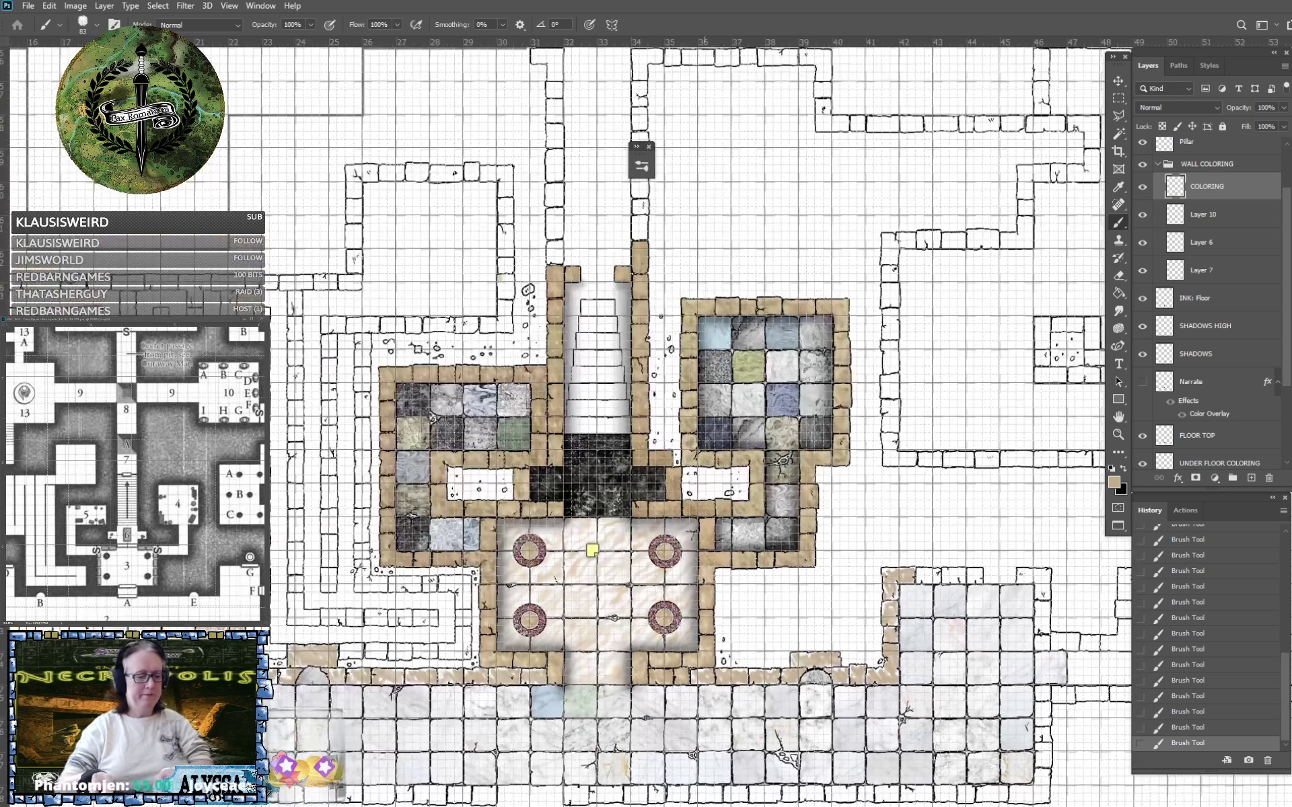
scroll(976, 754, up, 3)
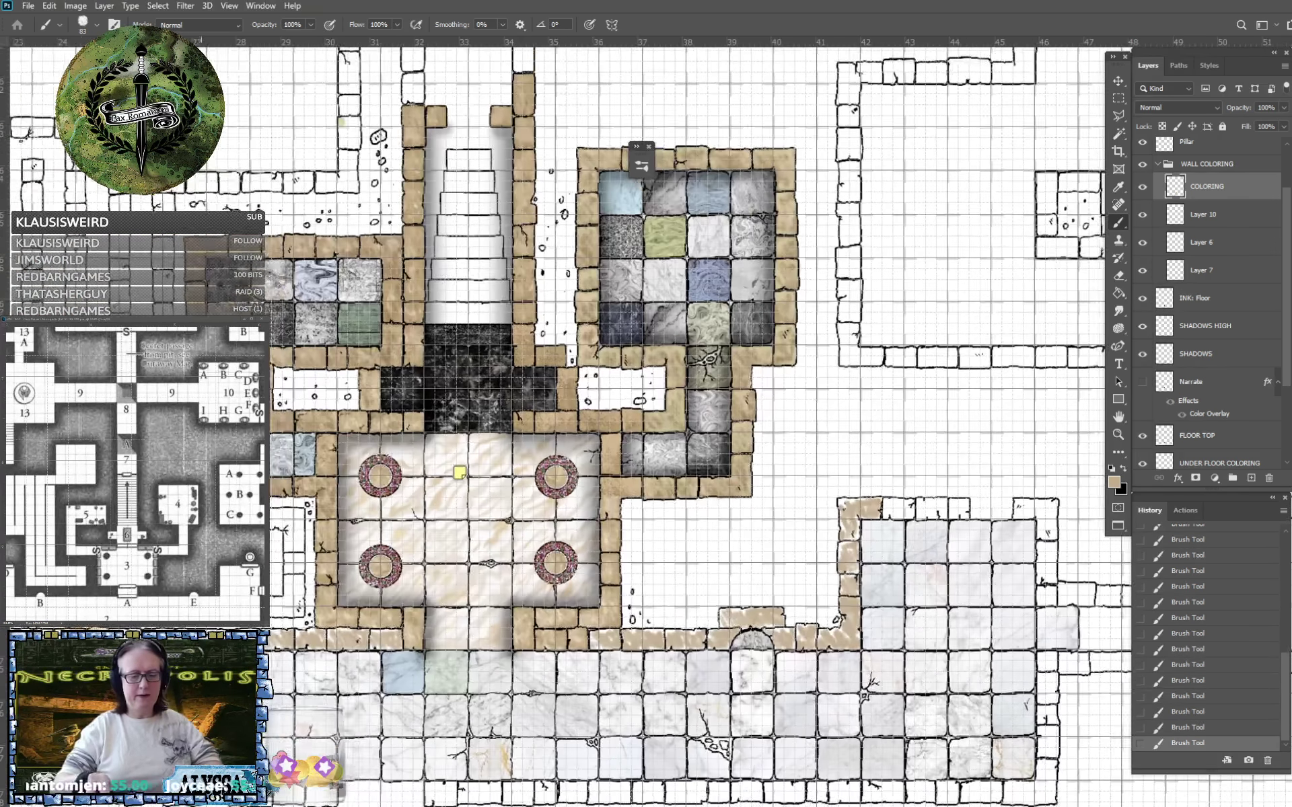
scroll(864, 538, down, 5)
scroll(906, 538, up, 6)
scroll(747, 577, up, 2)
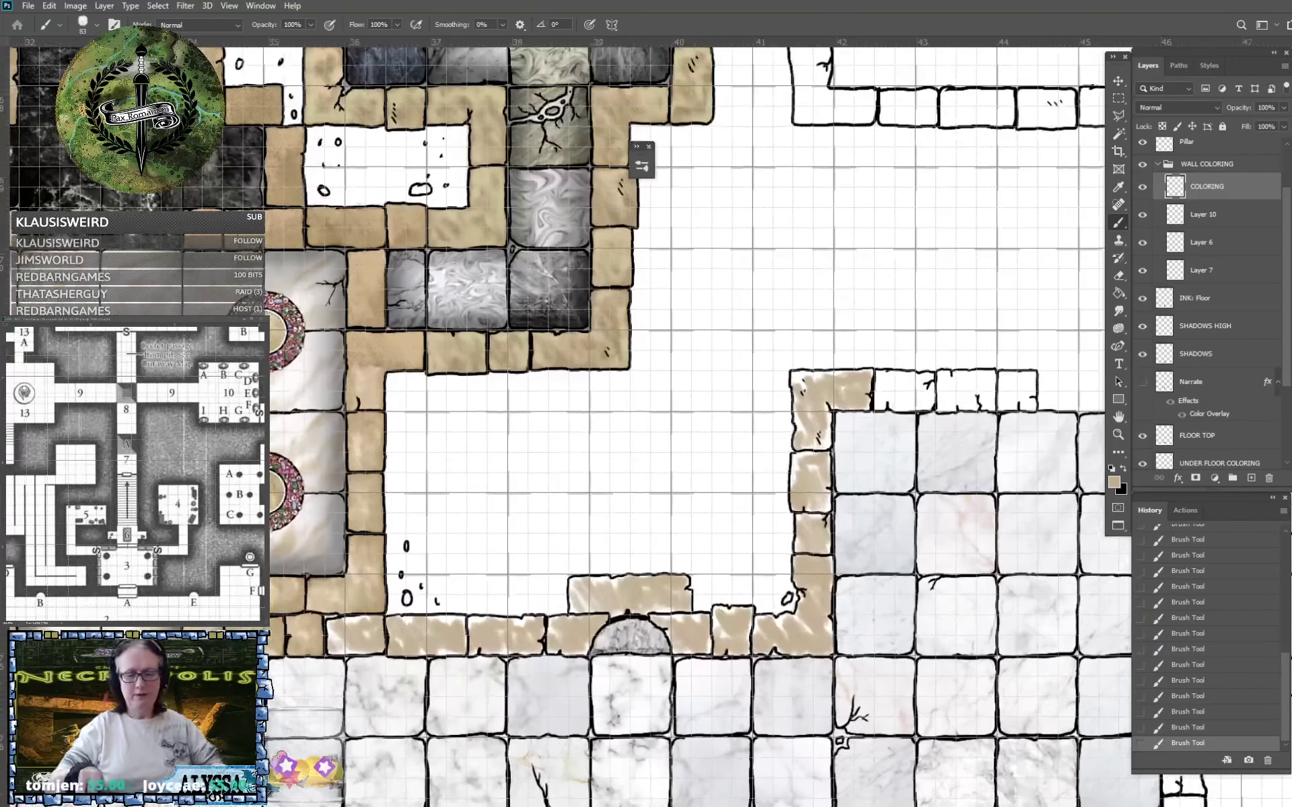
click(1218, 219)
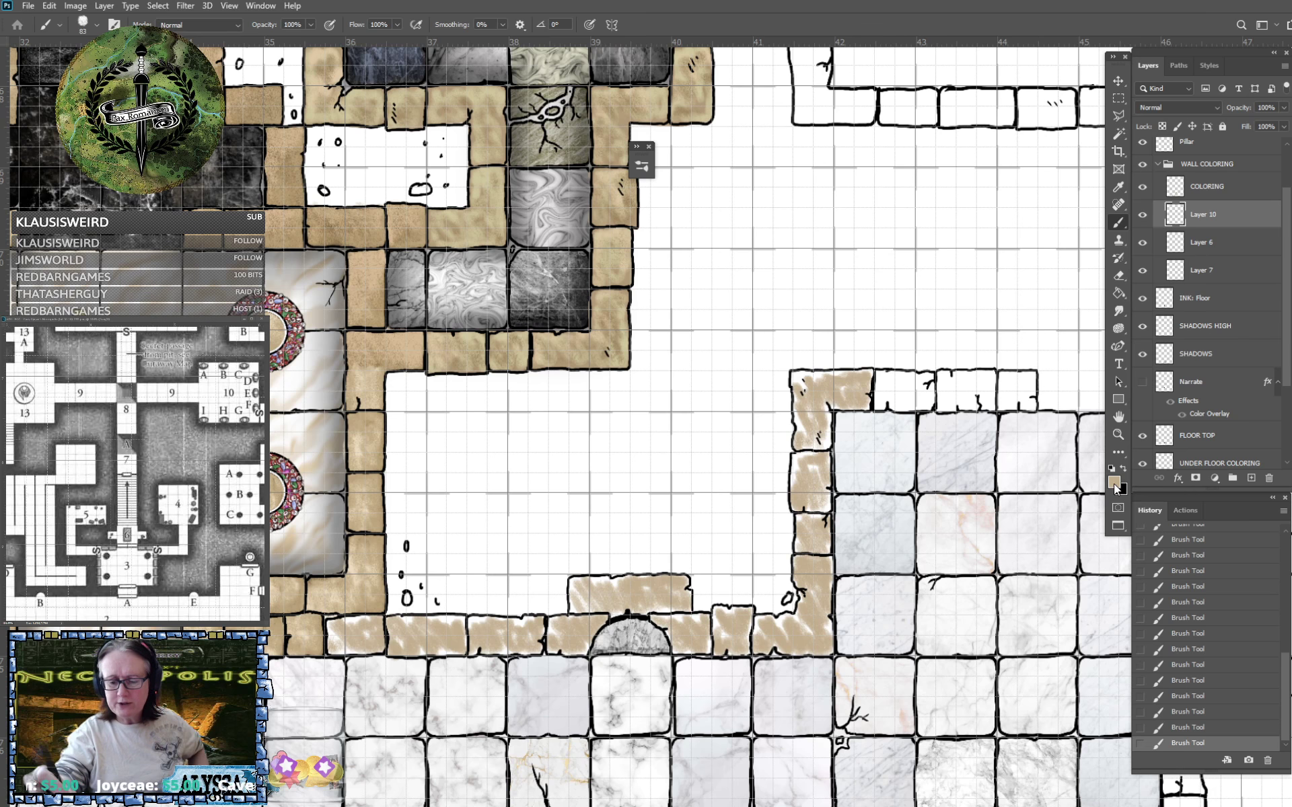
click(1113, 484)
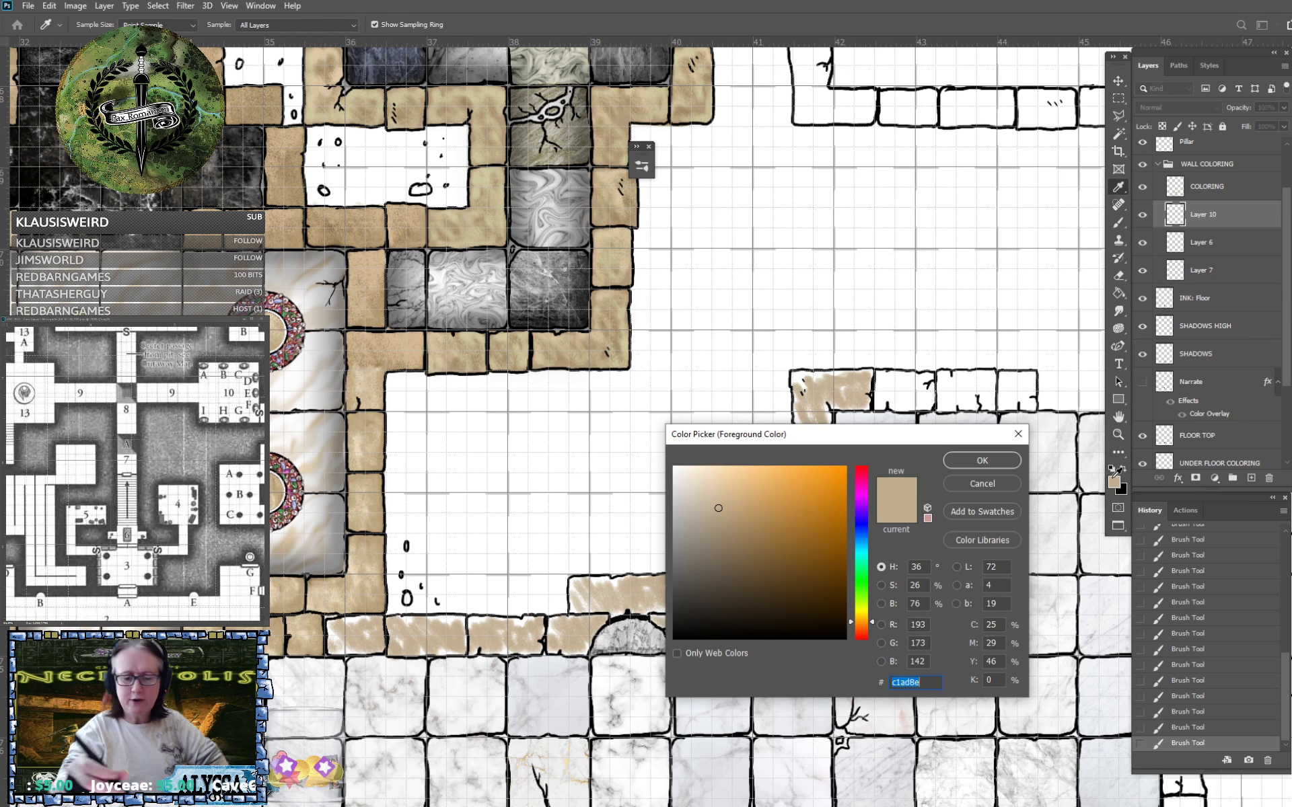
click(982, 461)
drag(1010, 448, 965, 465)
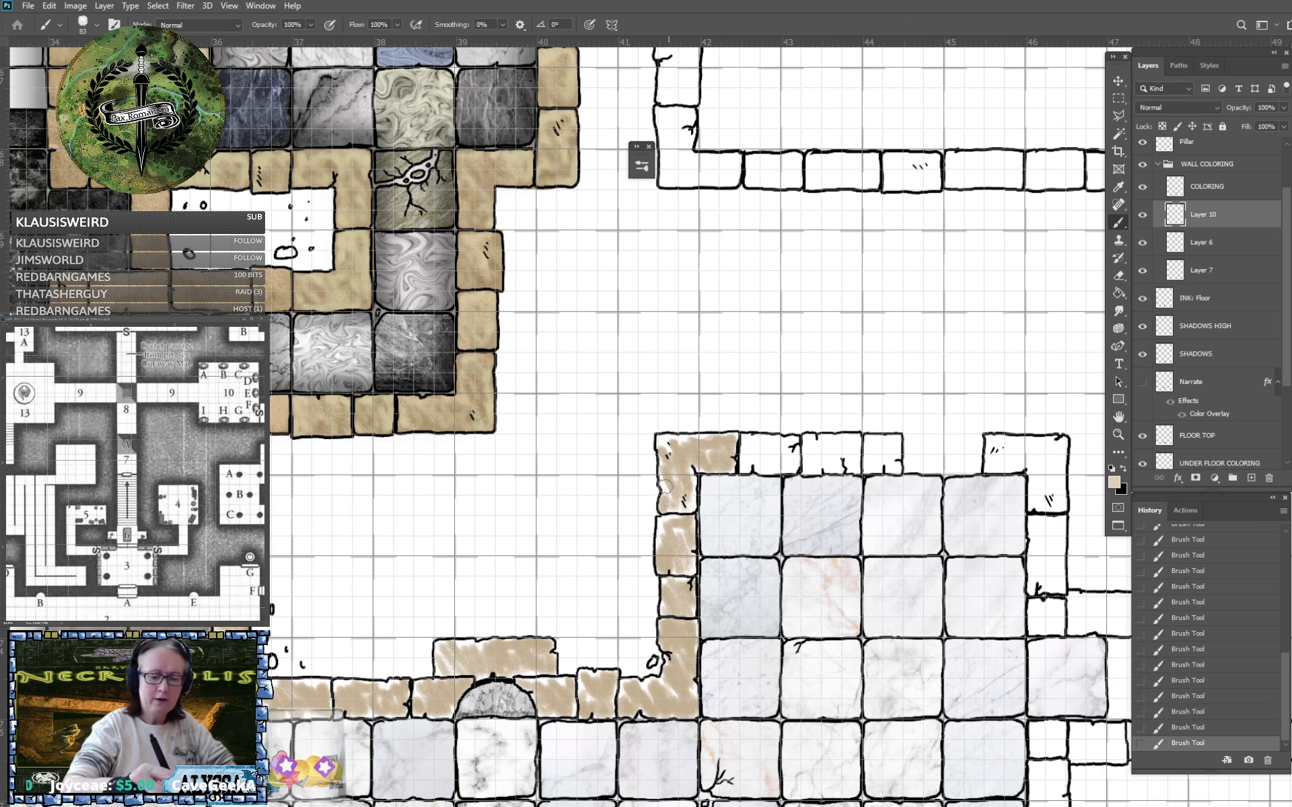
Brush lighter tan into the white gaps of the eastern room's west wall and erase stray colour at its lower corner.
mouse_move(664, 486)
mouse_down()
mouse_move(676, 504)
mouse_move(689, 498)
mouse_move(673, 449)
mouse_move(711, 446)
mouse_up()
mouse_move(664, 544)
mouse_down()
mouse_move(659, 518)
mouse_move(689, 578)
mouse_move(689, 540)
mouse_up()
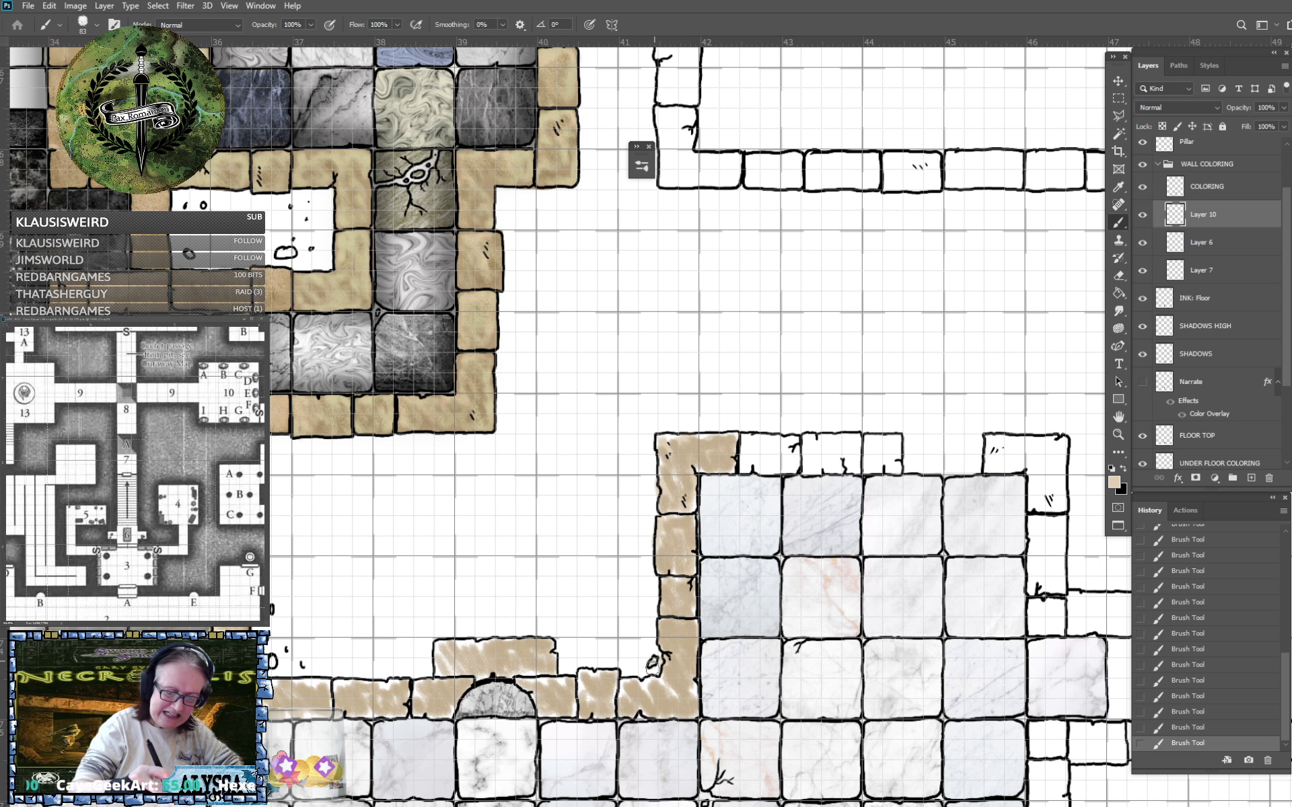
mouse_move(652, 665)
mouse_down()
mouse_move(673, 693)
mouse_move(690, 673)
mouse_up()
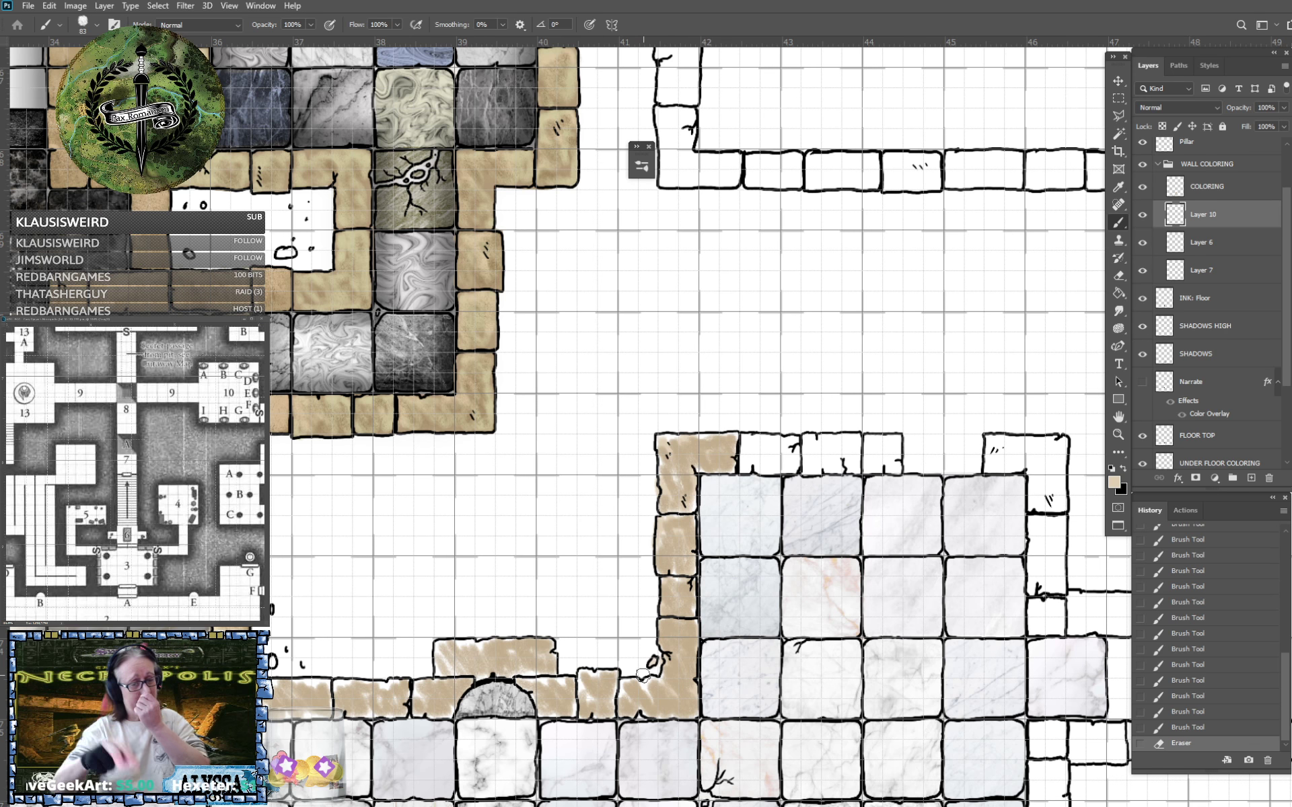
Fill the white gaps with lighter tan in the wall blocks just east of the eastern grey arch and above it.
scroll(644, 676, left, 3)
scroll(643, 676, down, 1)
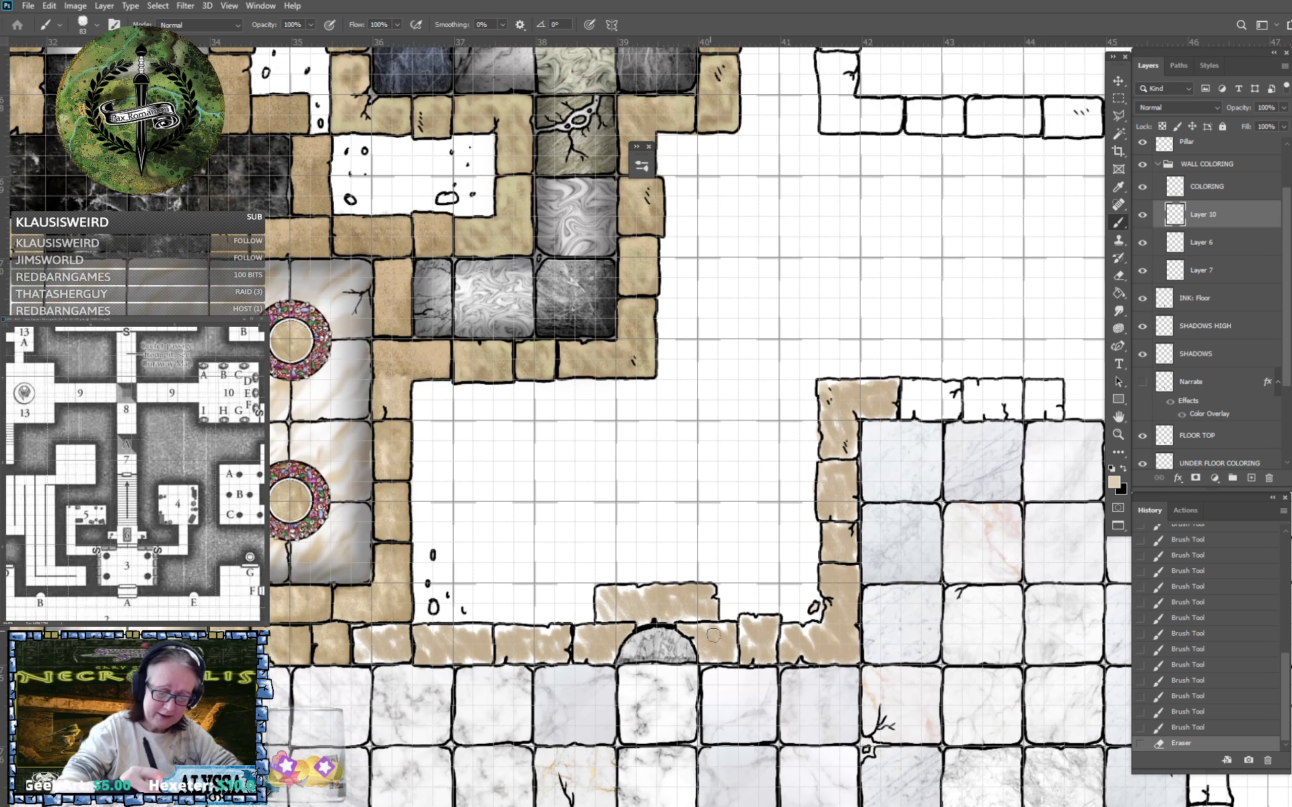
mouse_move(710, 660)
mouse_down()
mouse_move(746, 633)
mouse_move(782, 639)
mouse_up()
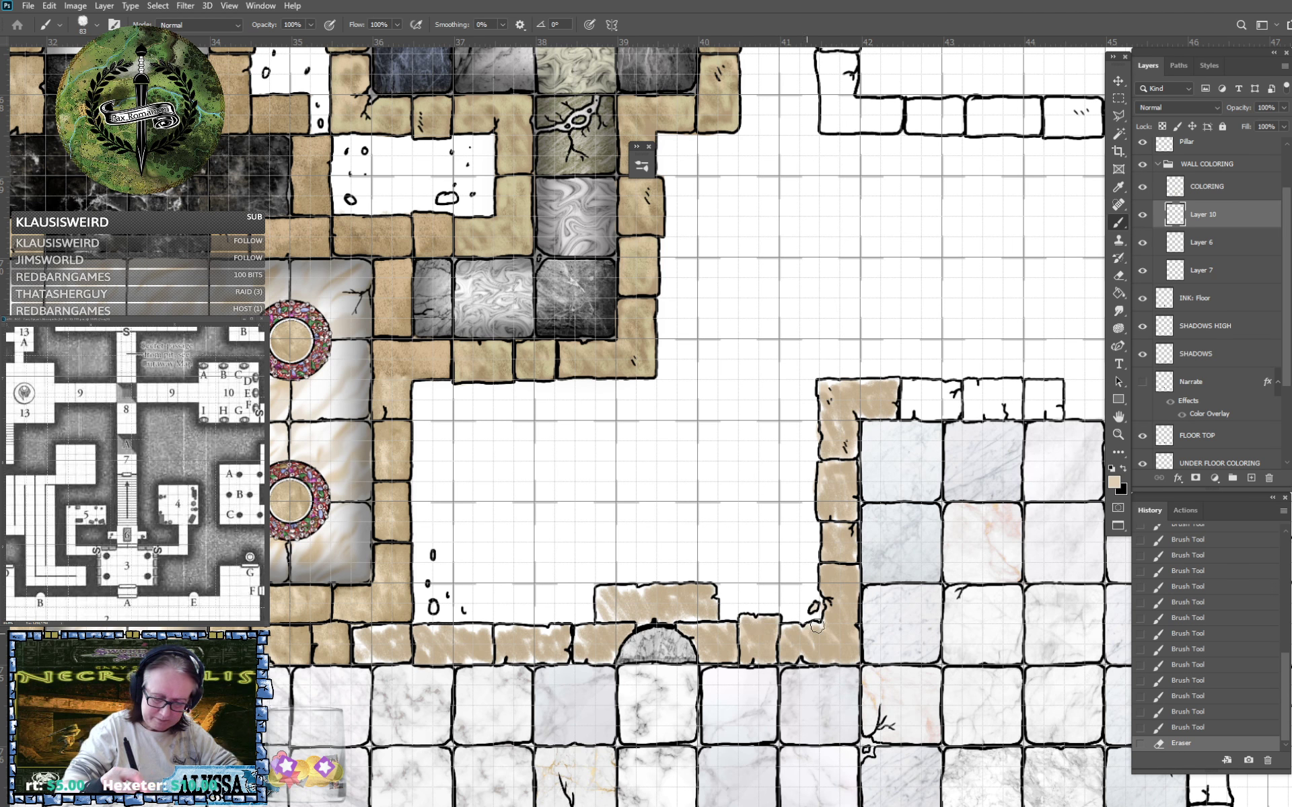
drag(833, 637, 851, 652)
mouse_move(686, 622)
mouse_down()
mouse_move(624, 592)
mouse_move(619, 614)
mouse_move(646, 619)
mouse_move(704, 605)
mouse_up()
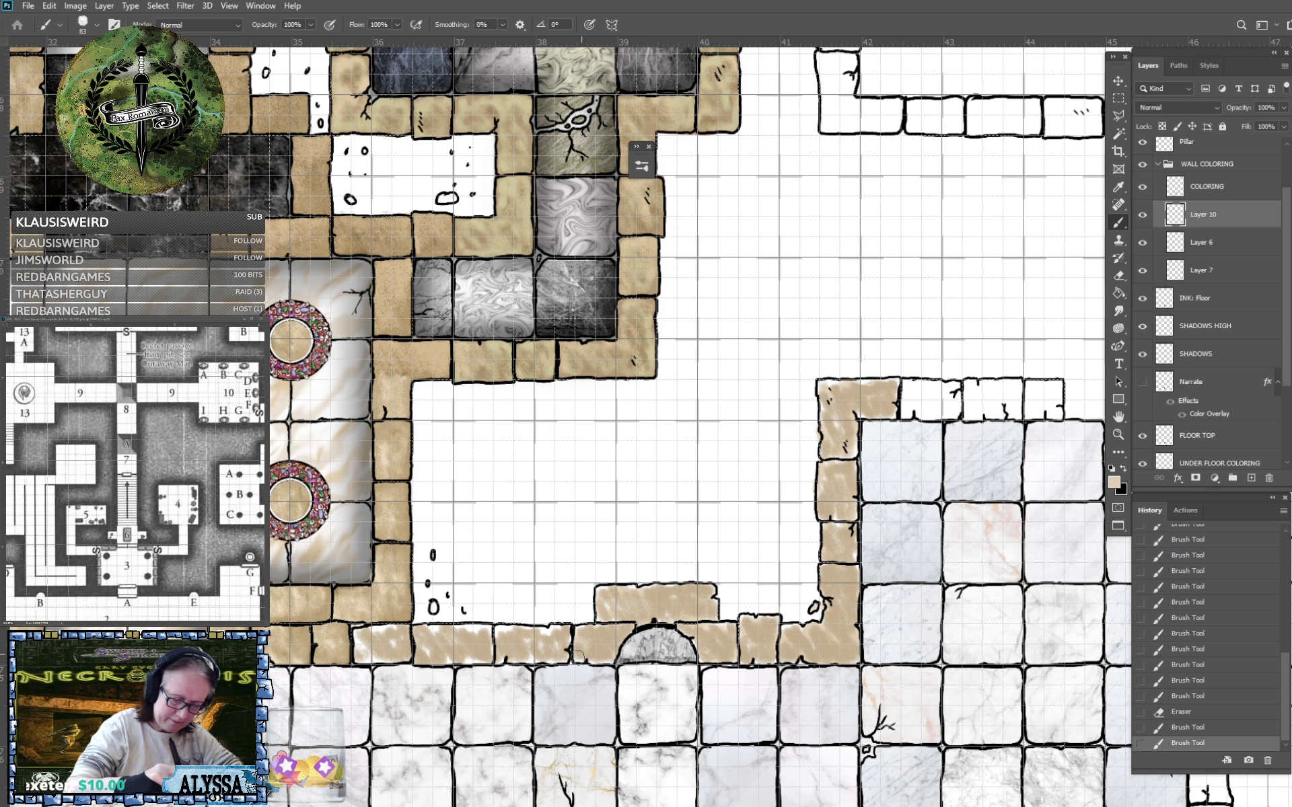
Brush lighter tan into the white gaps of the north wall blocks between the eastern grey arch and the pillared hall's entrance.
drag(578, 658, 612, 660)
mouse_move(498, 634)
mouse_down()
mouse_move(556, 638)
mouse_move(557, 665)
mouse_move(773, 659)
mouse_up()
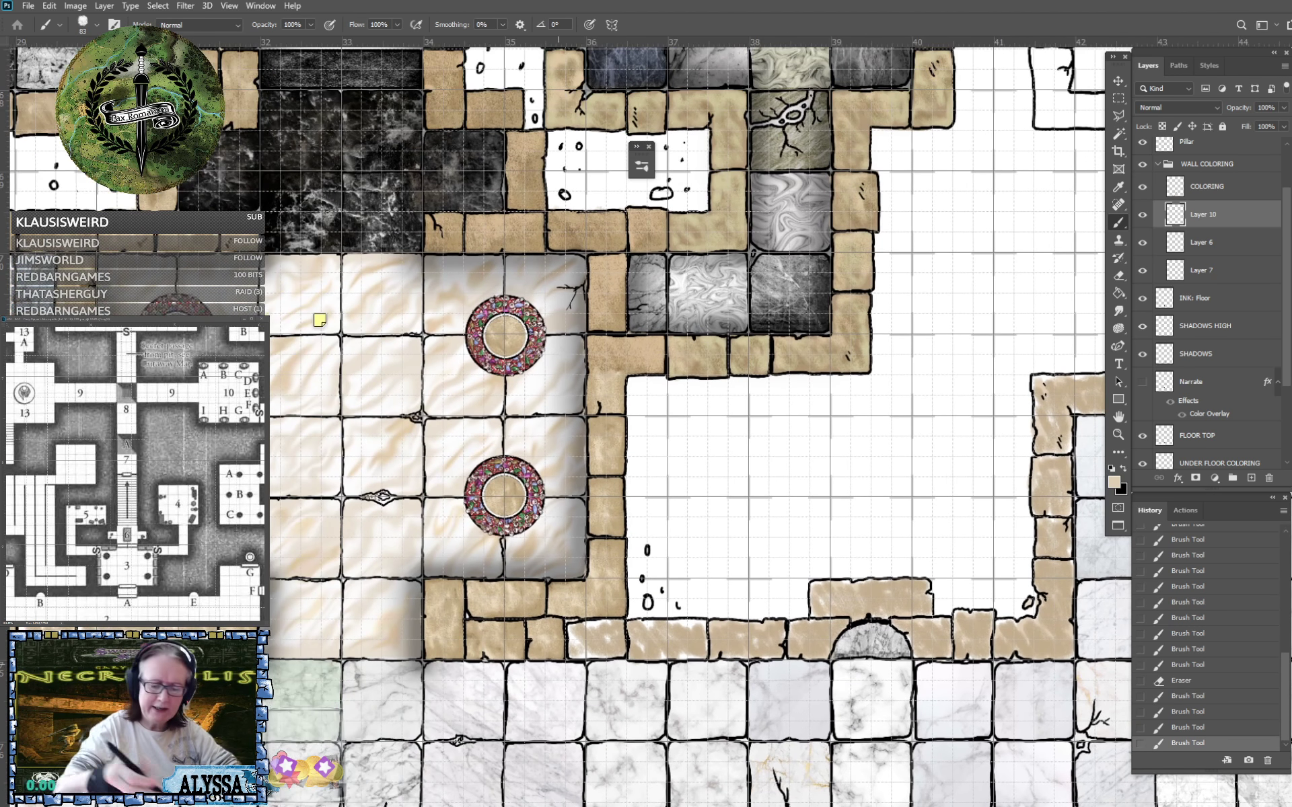
drag(671, 652, 698, 630)
mouse_move(577, 638)
mouse_down()
mouse_move(610, 653)
mouse_move(608, 627)
mouse_move(612, 638)
mouse_up()
scroll(654, 623, left, 10)
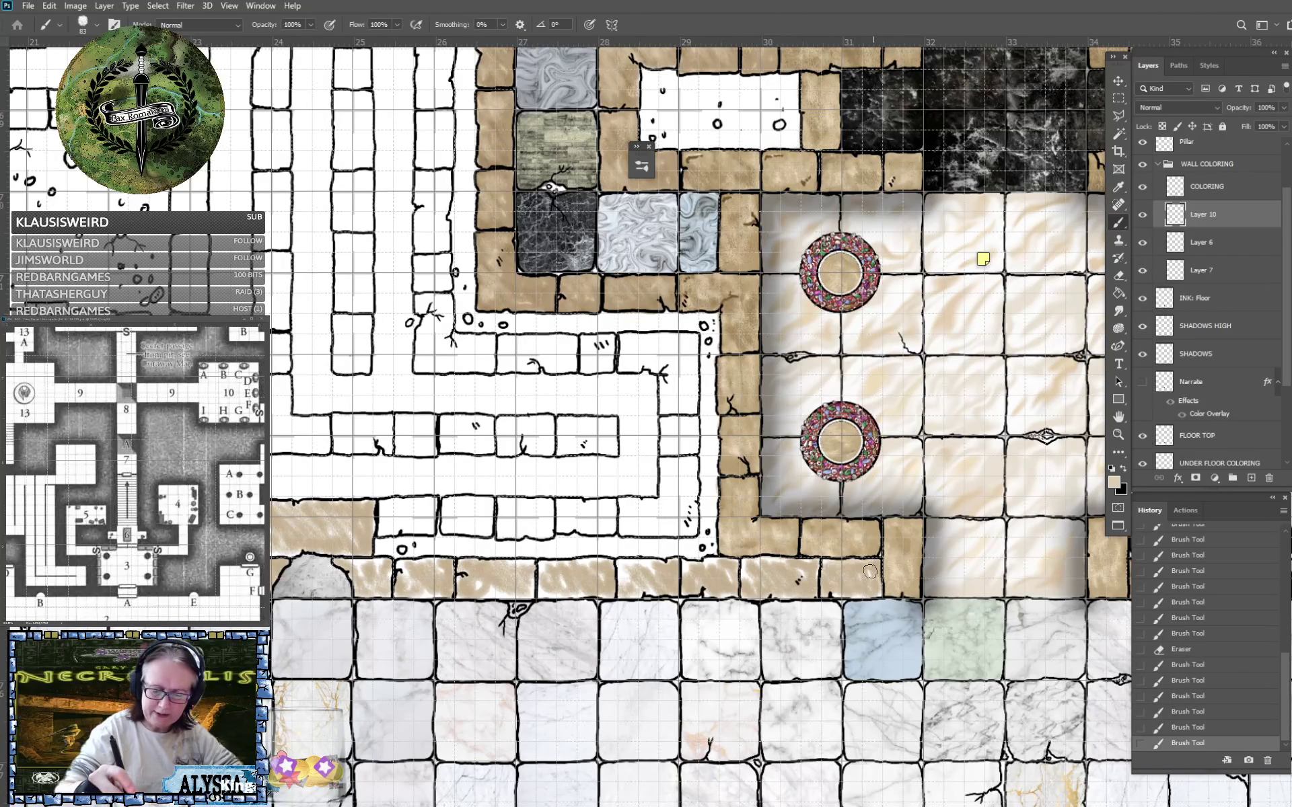
Brush light cream highlights on Layer 10 over the stone blocks of the long wall between the pillared hall and the arched doorway.
drag(855, 577, 852, 576)
mouse_move(767, 577)
mouse_down()
mouse_move(746, 575)
mouse_move(777, 565)
mouse_move(752, 567)
mouse_move(792, 594)
mouse_move(733, 574)
mouse_up()
mouse_move(623, 572)
mouse_down()
mouse_move(648, 586)
mouse_move(624, 569)
mouse_move(647, 571)
mouse_move(631, 594)
mouse_move(650, 594)
mouse_move(670, 573)
mouse_up()
mouse_move(544, 544)
mouse_down()
mouse_move(674, 576)
mouse_move(677, 625)
mouse_move(696, 613)
mouse_move(676, 598)
mouse_move(722, 602)
mouse_move(645, 614)
mouse_move(654, 605)
mouse_move(650, 624)
mouse_move(662, 598)
mouse_up()
mouse_move(536, 599)
mouse_down()
mouse_move(566, 596)
mouse_move(539, 597)
mouse_move(562, 622)
mouse_up()
mouse_move(487, 599)
mouse_down()
mouse_move(512, 602)
mouse_move(494, 596)
mouse_up()
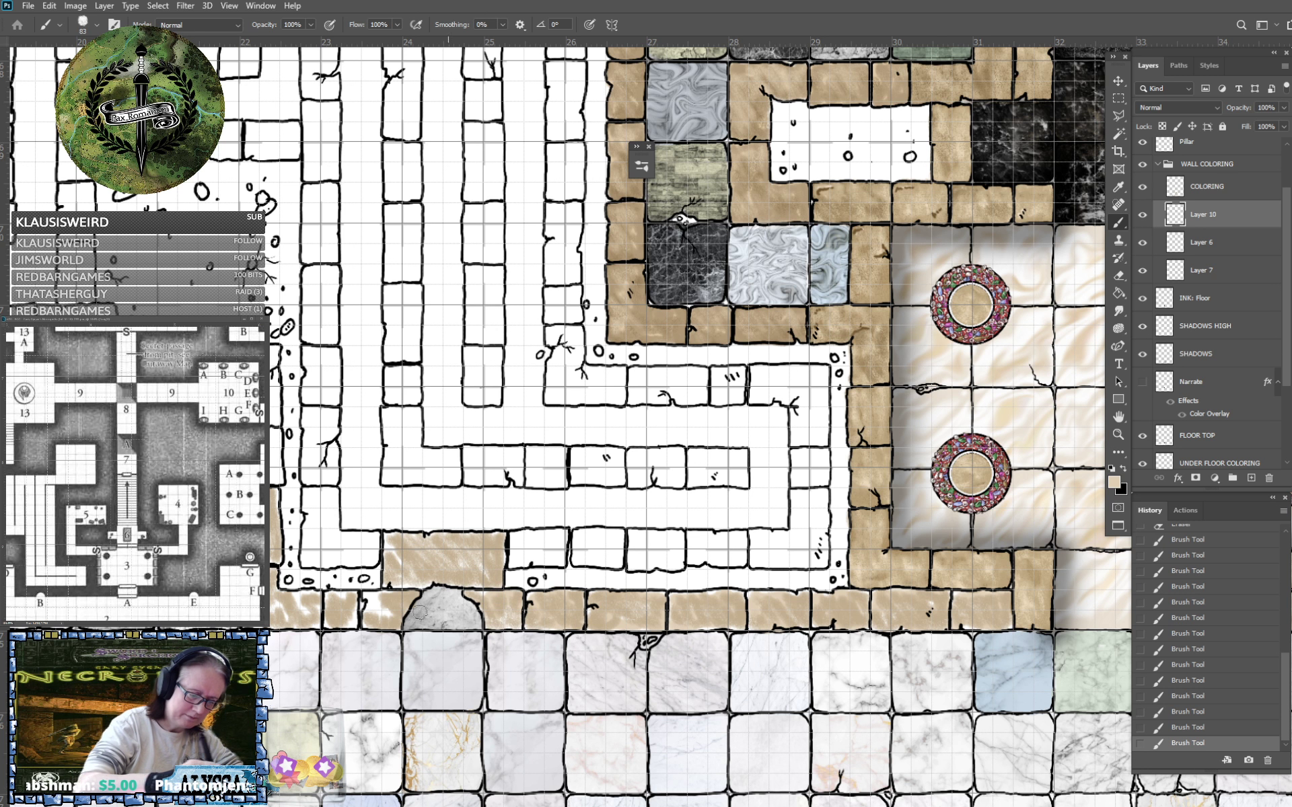
Continue the cream highlights over the blocks around the arched doorway and along to the wall's far corner.
drag(374, 597, 389, 597)
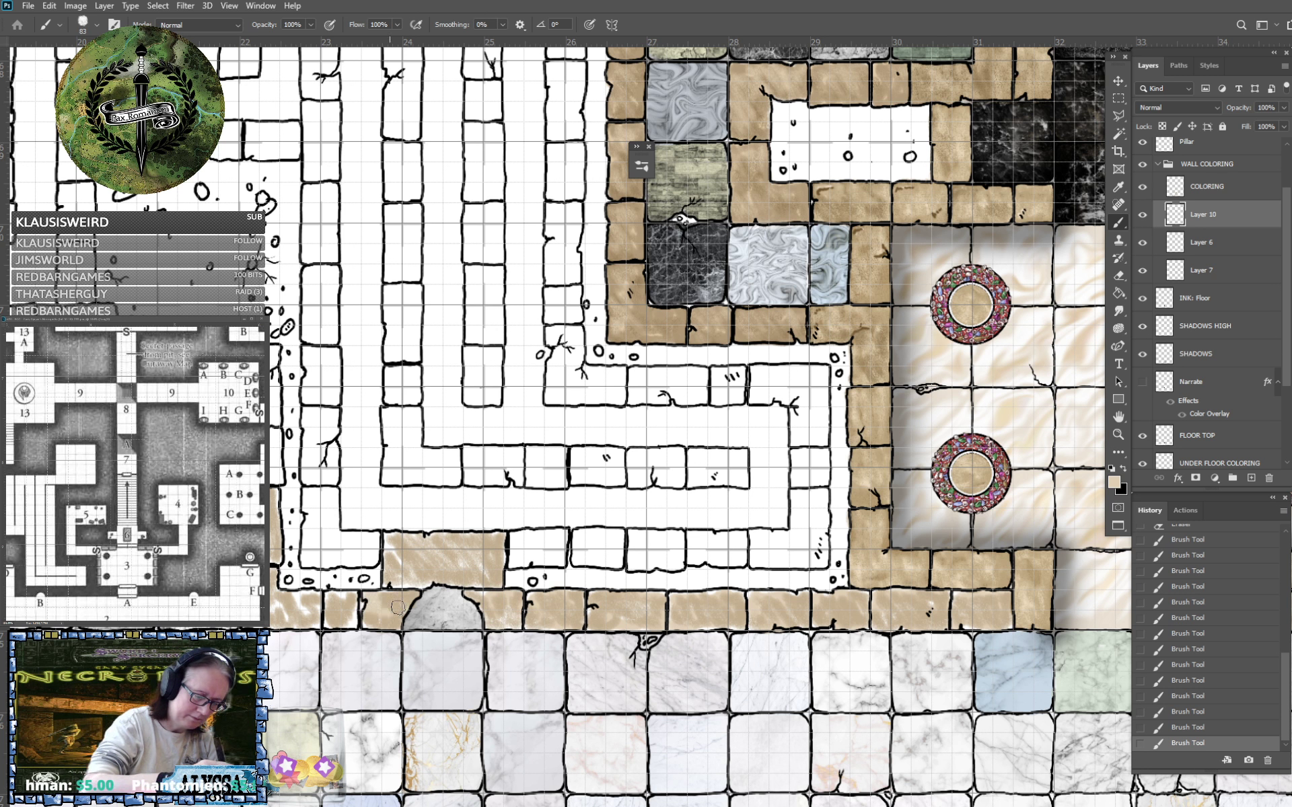
mouse_move(397, 547)
mouse_down()
mouse_move(388, 539)
mouse_move(422, 584)
mouse_move(465, 578)
mouse_move(483, 558)
mouse_move(783, 603)
mouse_up()
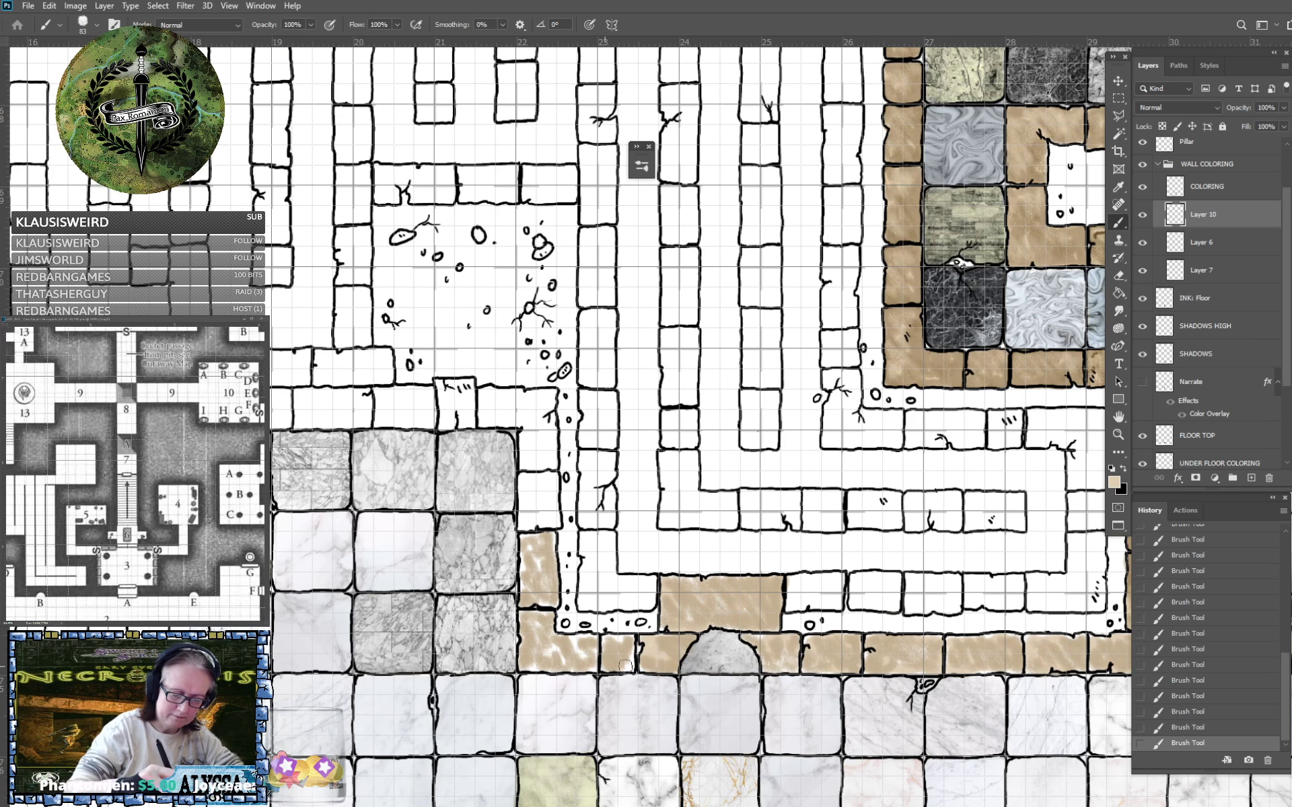
mouse_move(630, 663)
mouse_down()
mouse_move(609, 640)
mouse_move(554, 649)
mouse_up()
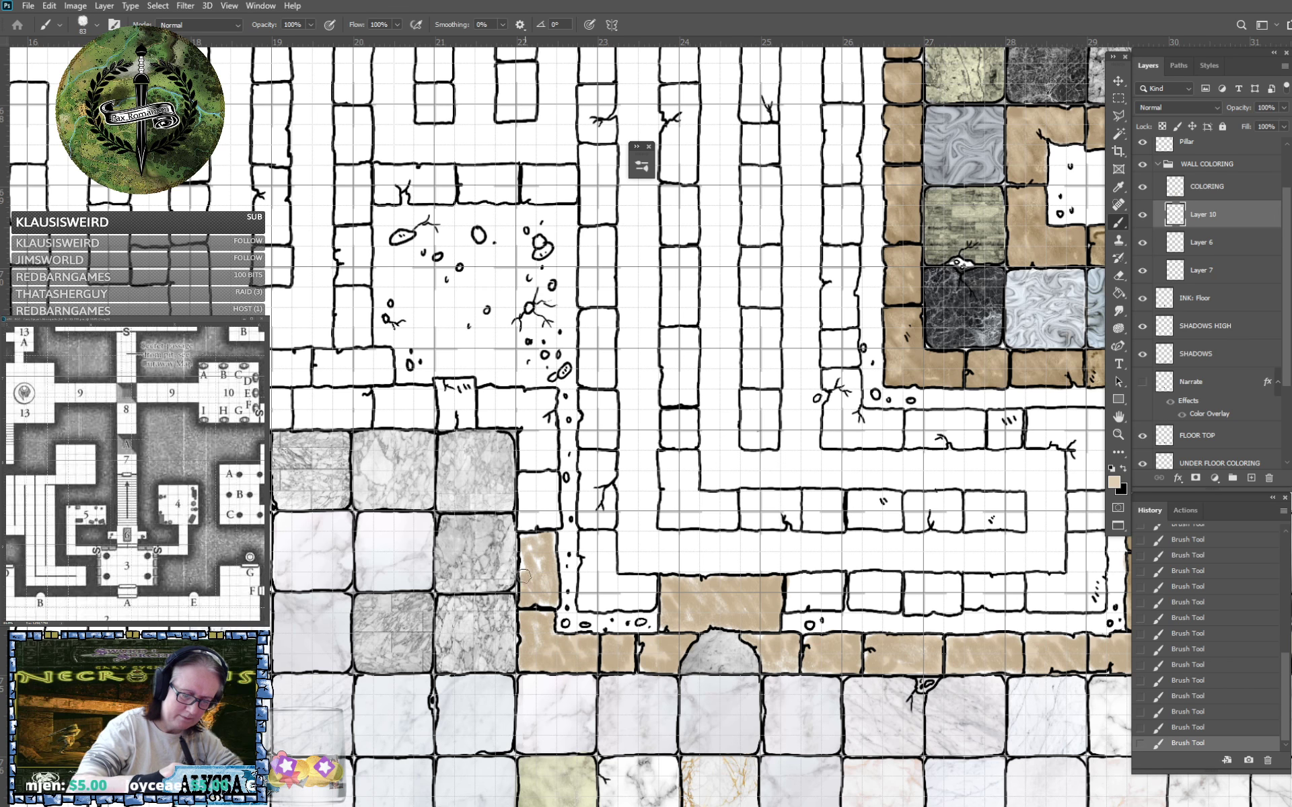
mouse_move(524, 576)
mouse_down()
mouse_move(545, 602)
mouse_move(542, 565)
mouse_move(527, 569)
mouse_up()
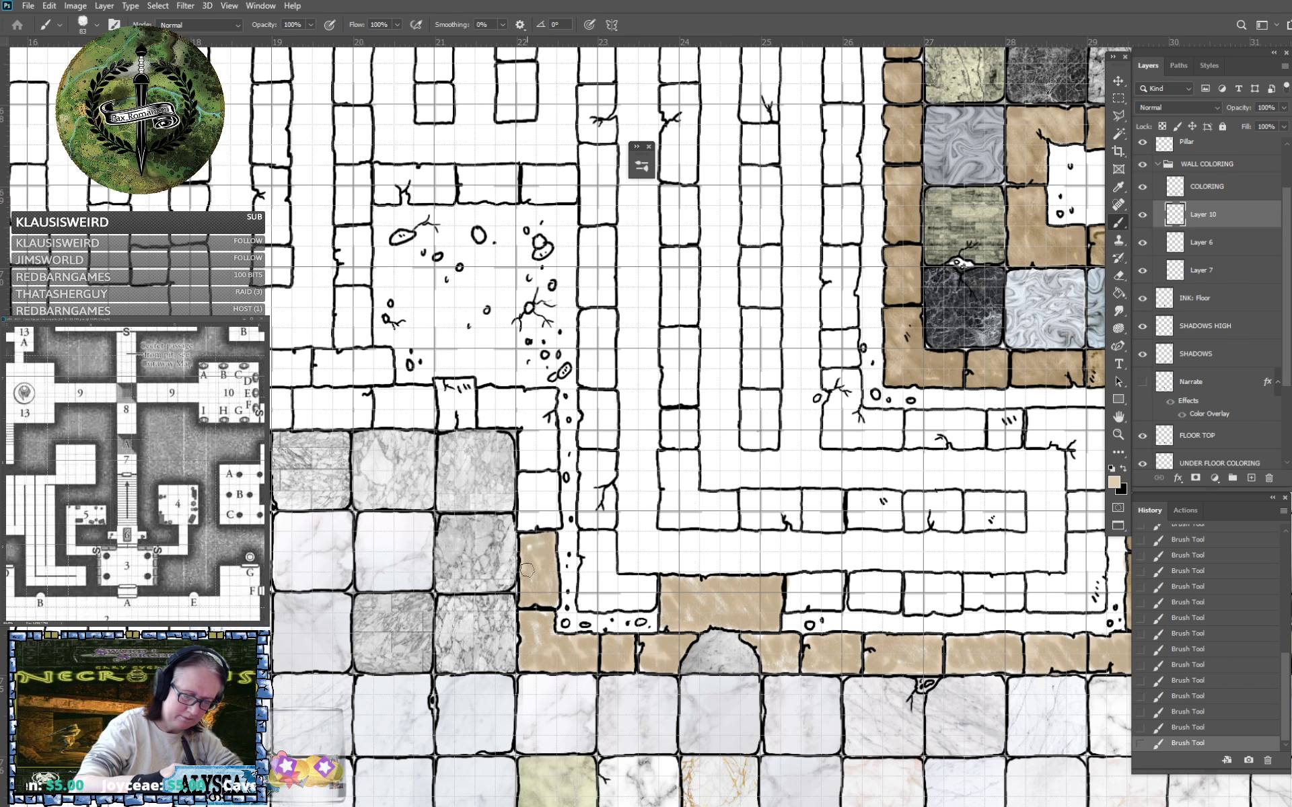
Make Layer 6 active and set the foreground colour to brown #937c5b.
scroll(552, 540, down, 3)
scroll(552, 540, up, 4)
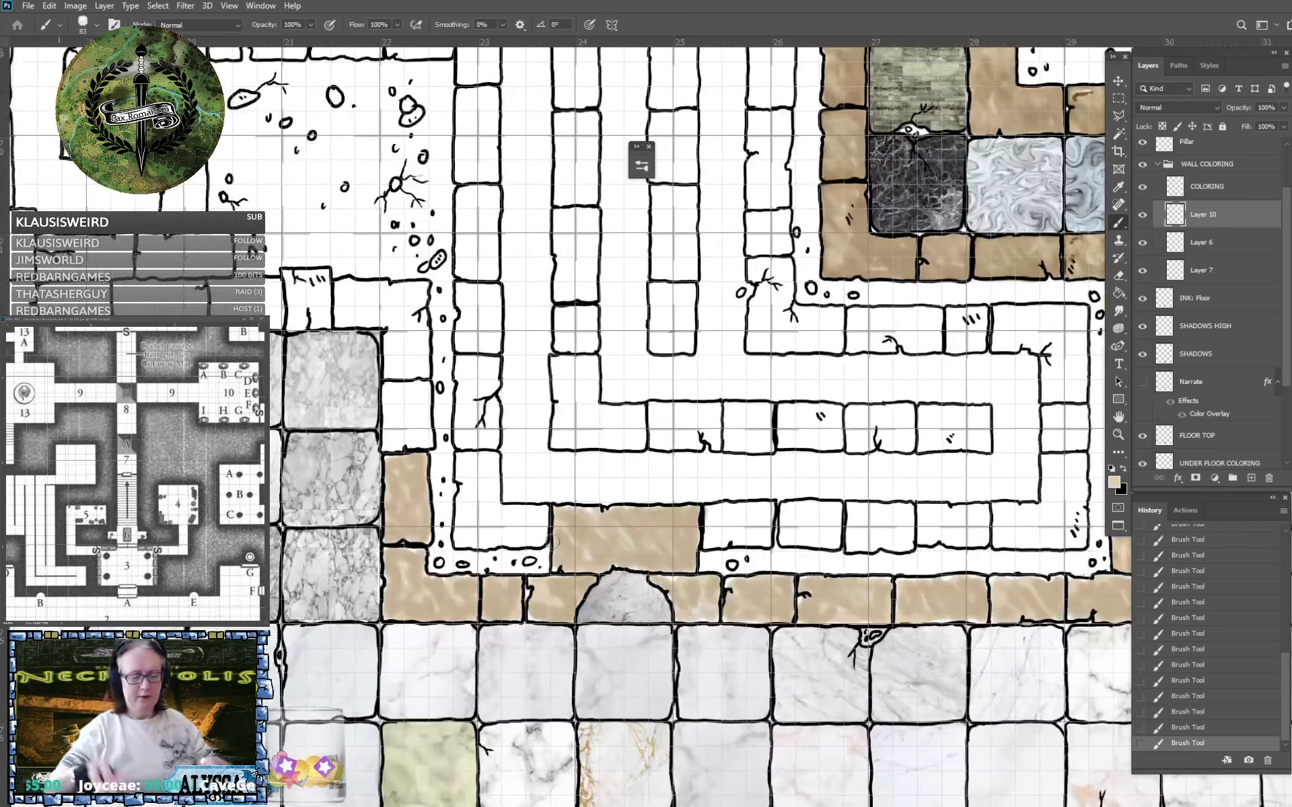
click(1218, 242)
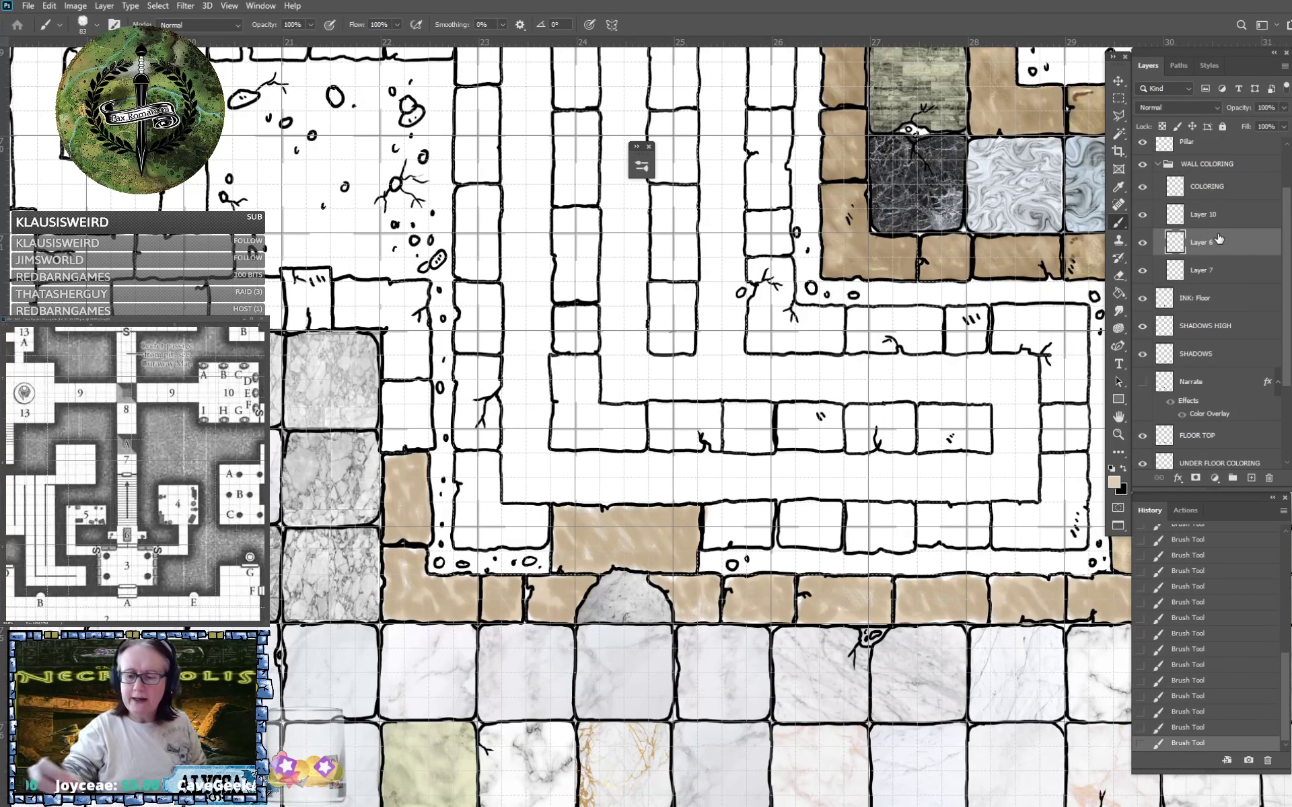
click(1114, 483)
click(740, 540)
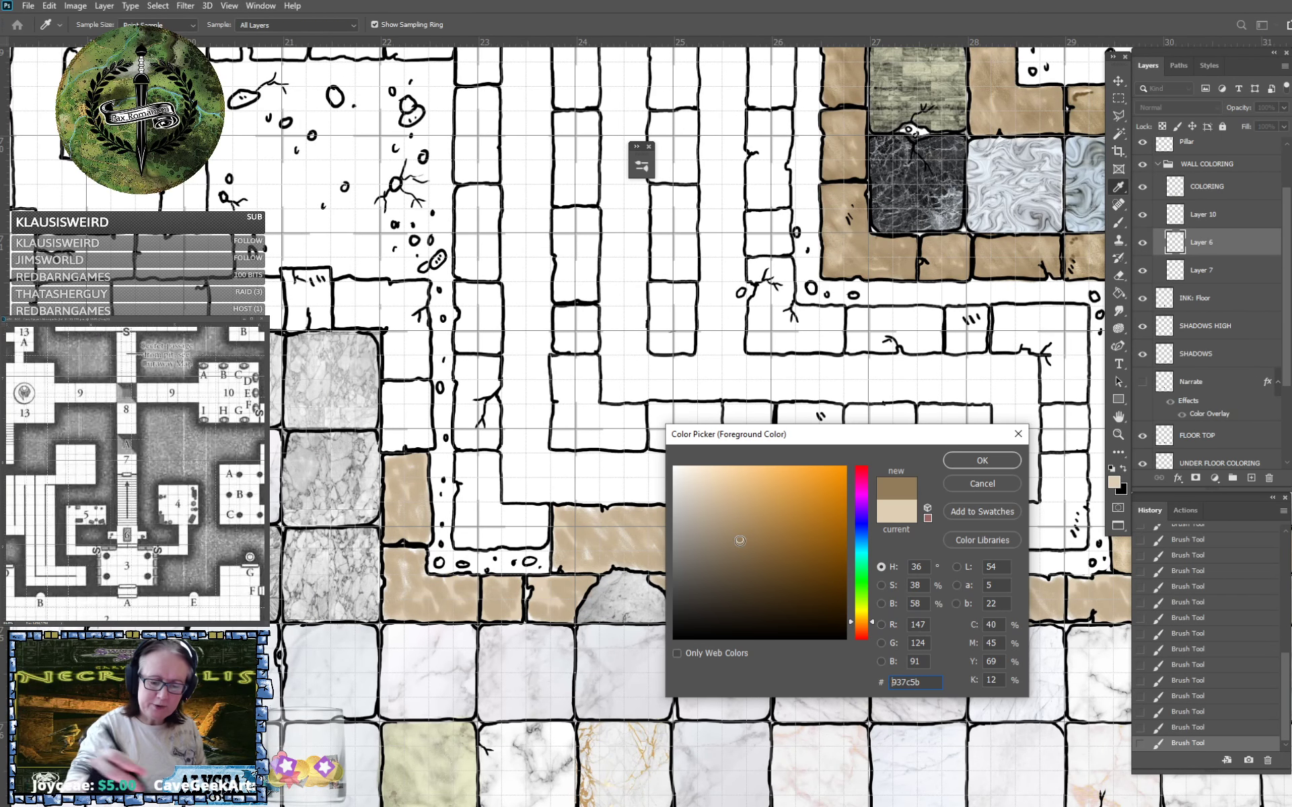
click(974, 466)
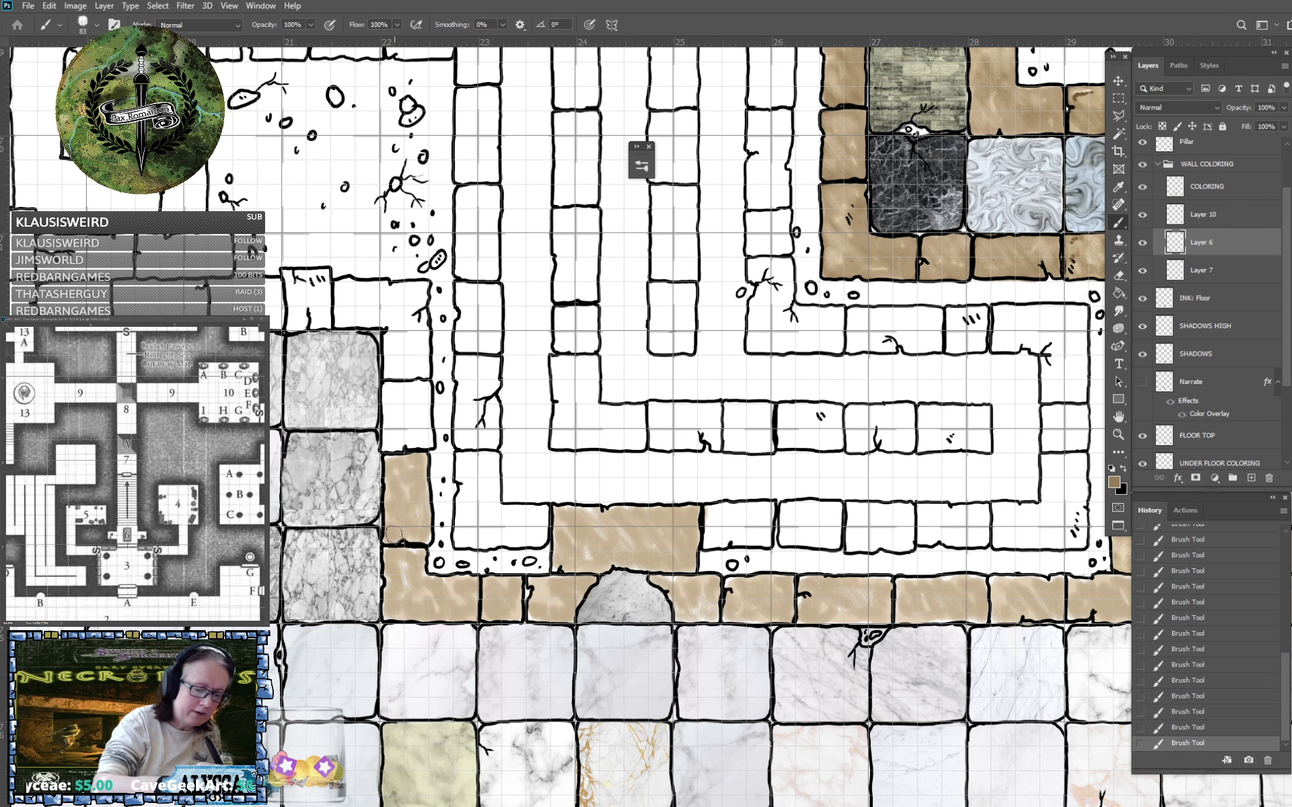
Brush brown shading onto the corner wall blocks, the lintel above the arched doorway and the stones beside it.
mouse_move(394, 535)
mouse_down()
mouse_move(426, 538)
mouse_move(424, 460)
mouse_move(394, 461)
mouse_up()
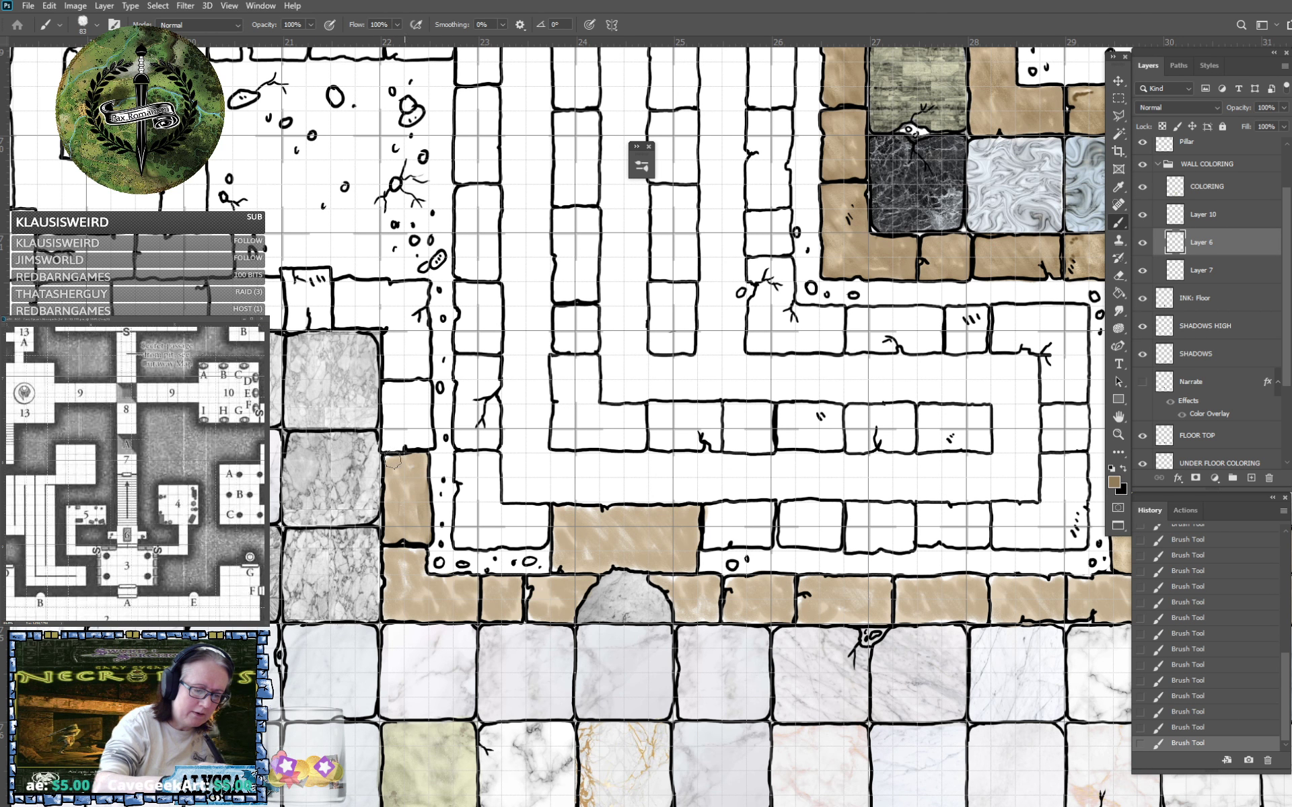
mouse_move(392, 536)
mouse_down()
mouse_move(419, 539)
mouse_move(390, 554)
mouse_move(390, 581)
mouse_move(412, 561)
mouse_move(426, 584)
mouse_move(388, 595)
mouse_move(389, 613)
mouse_move(424, 599)
mouse_up()
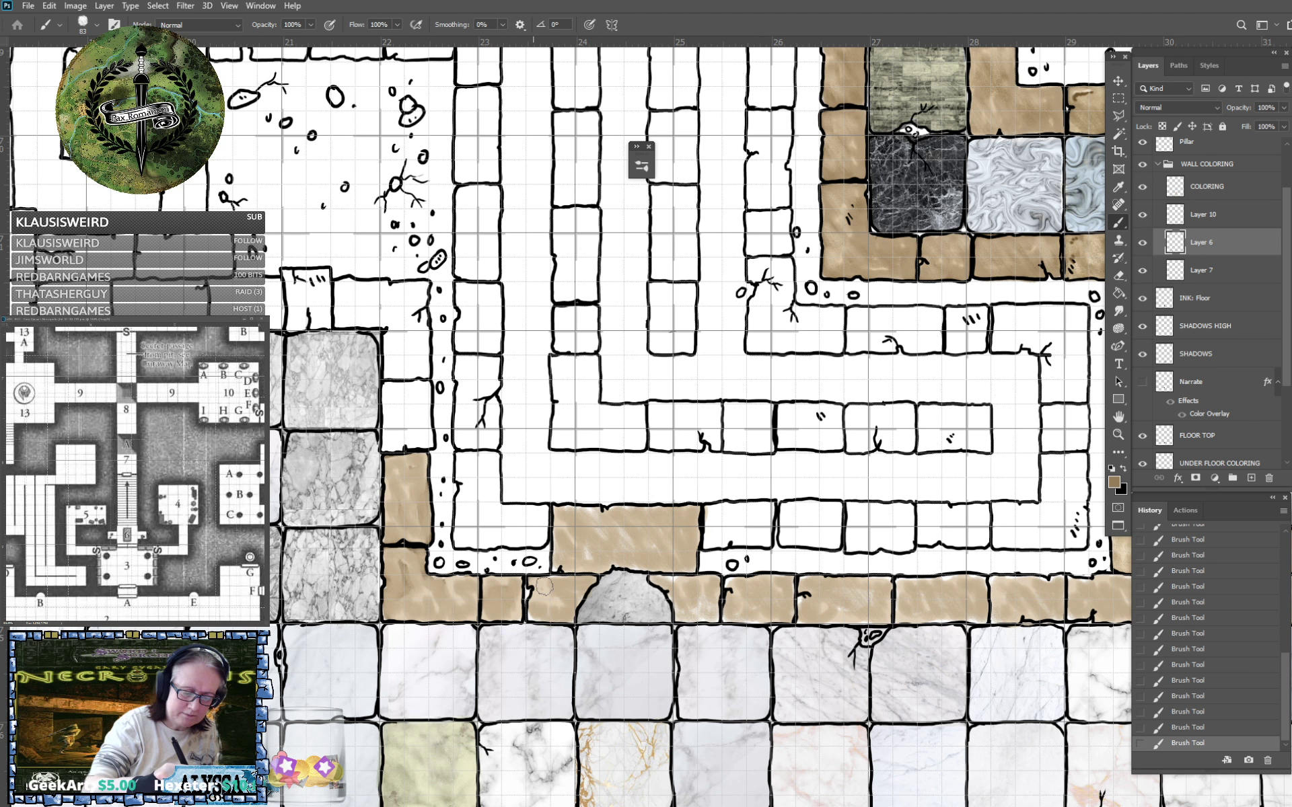
drag(533, 612, 541, 615)
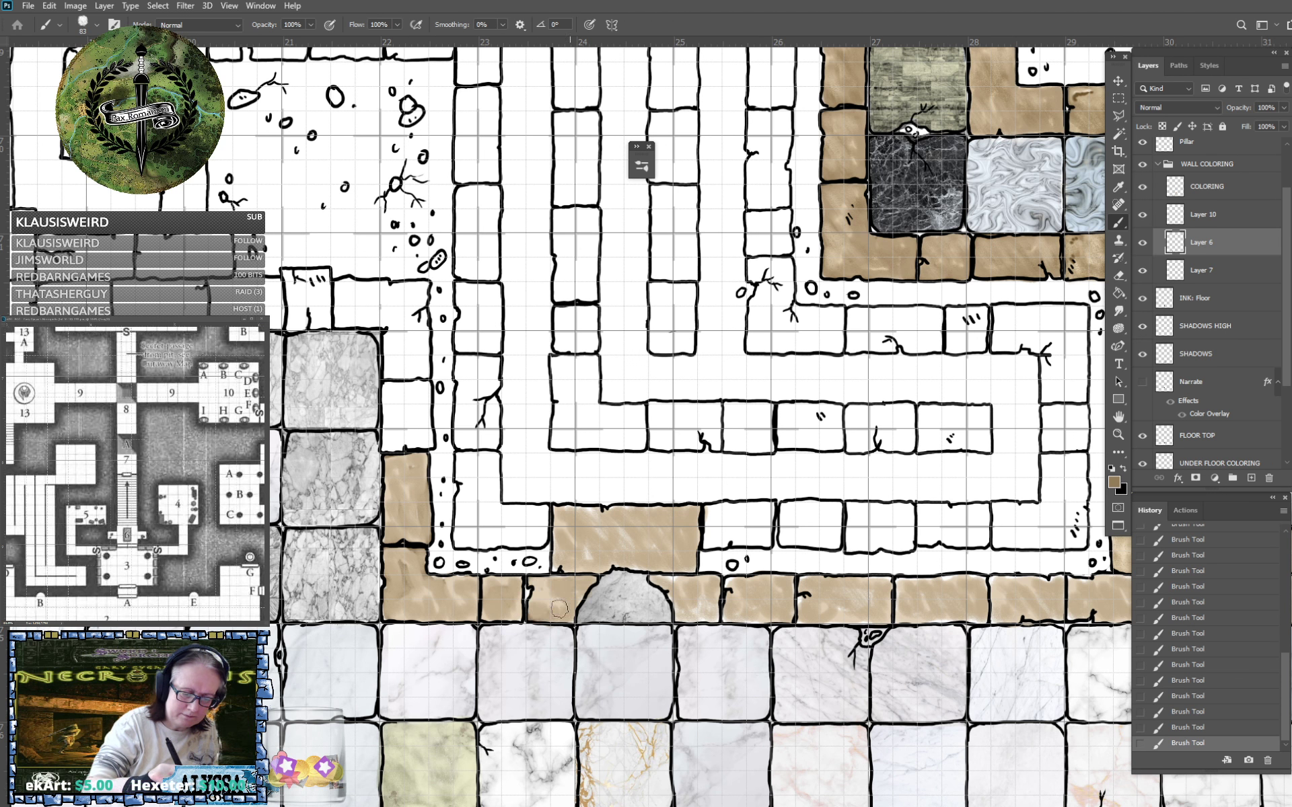
mouse_move(567, 563)
mouse_down()
mouse_move(590, 545)
mouse_move(560, 545)
mouse_move(564, 512)
mouse_move(599, 523)
mouse_move(595, 565)
mouse_move(687, 565)
mouse_move(692, 516)
mouse_move(603, 515)
mouse_up()
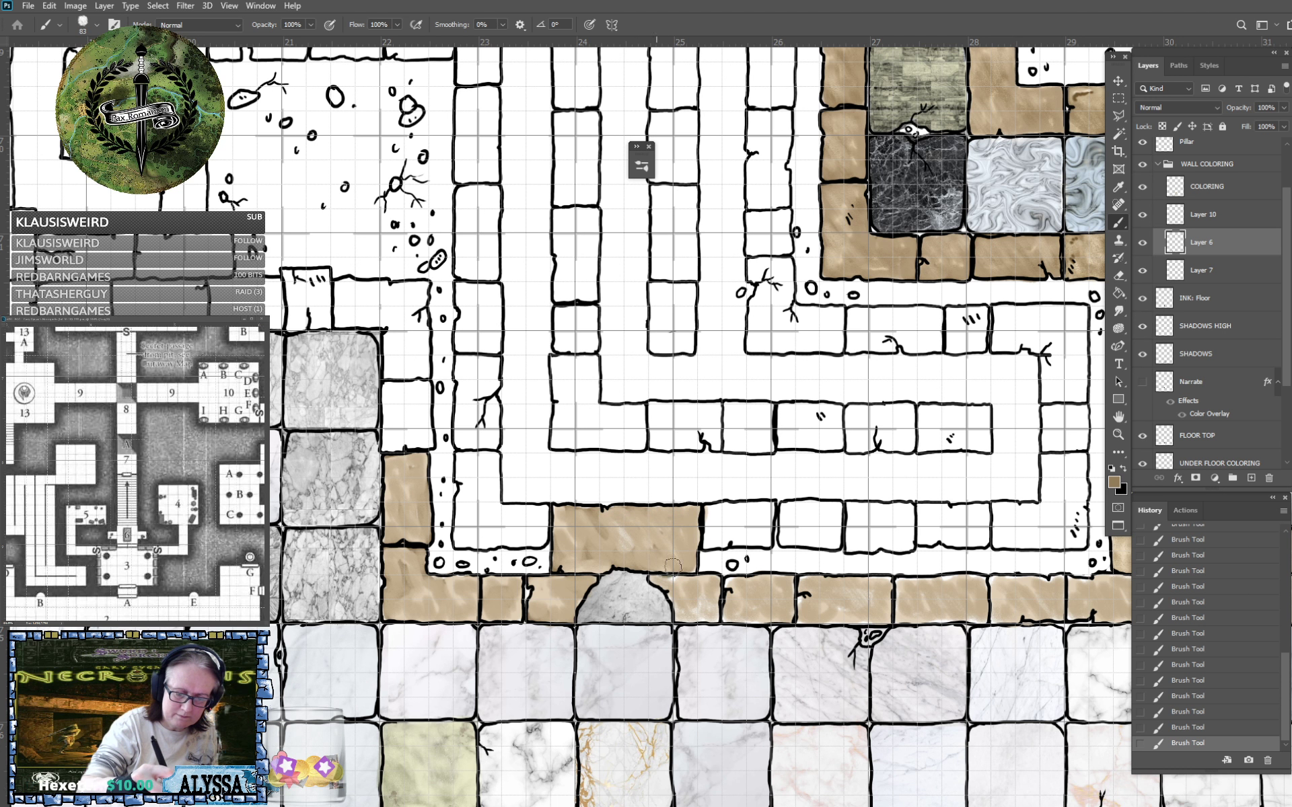
mouse_move(674, 569)
mouse_down()
mouse_move(686, 613)
mouse_move(707, 614)
mouse_move(680, 617)
mouse_move(673, 599)
mouse_move(712, 616)
mouse_move(701, 583)
mouse_move(693, 595)
mouse_move(752, 617)
mouse_move(790, 611)
mouse_move(785, 582)
mouse_move(733, 587)
mouse_move(773, 609)
mouse_up()
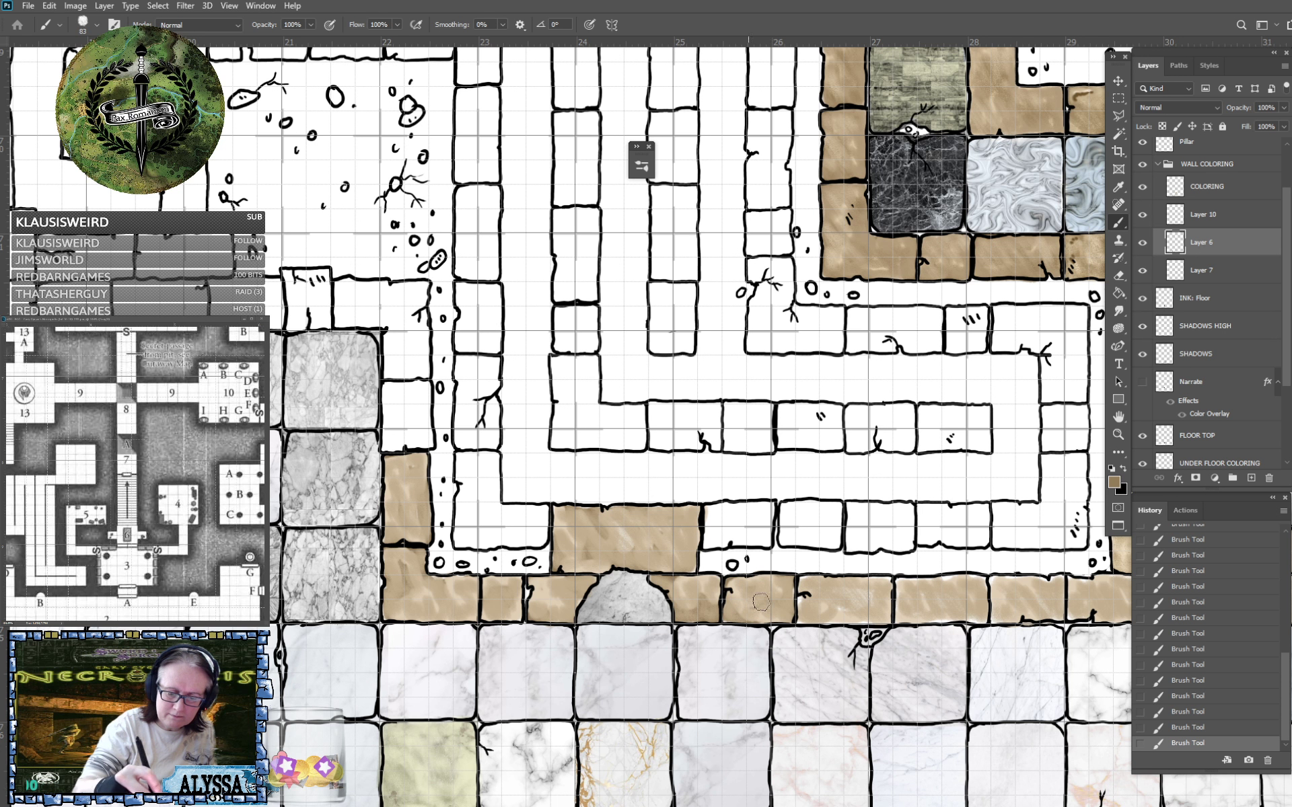
Shade the long wall's blocks in brown from the arched doorway to the pillared hall's entrance.
scroll(771, 599, right, 4)
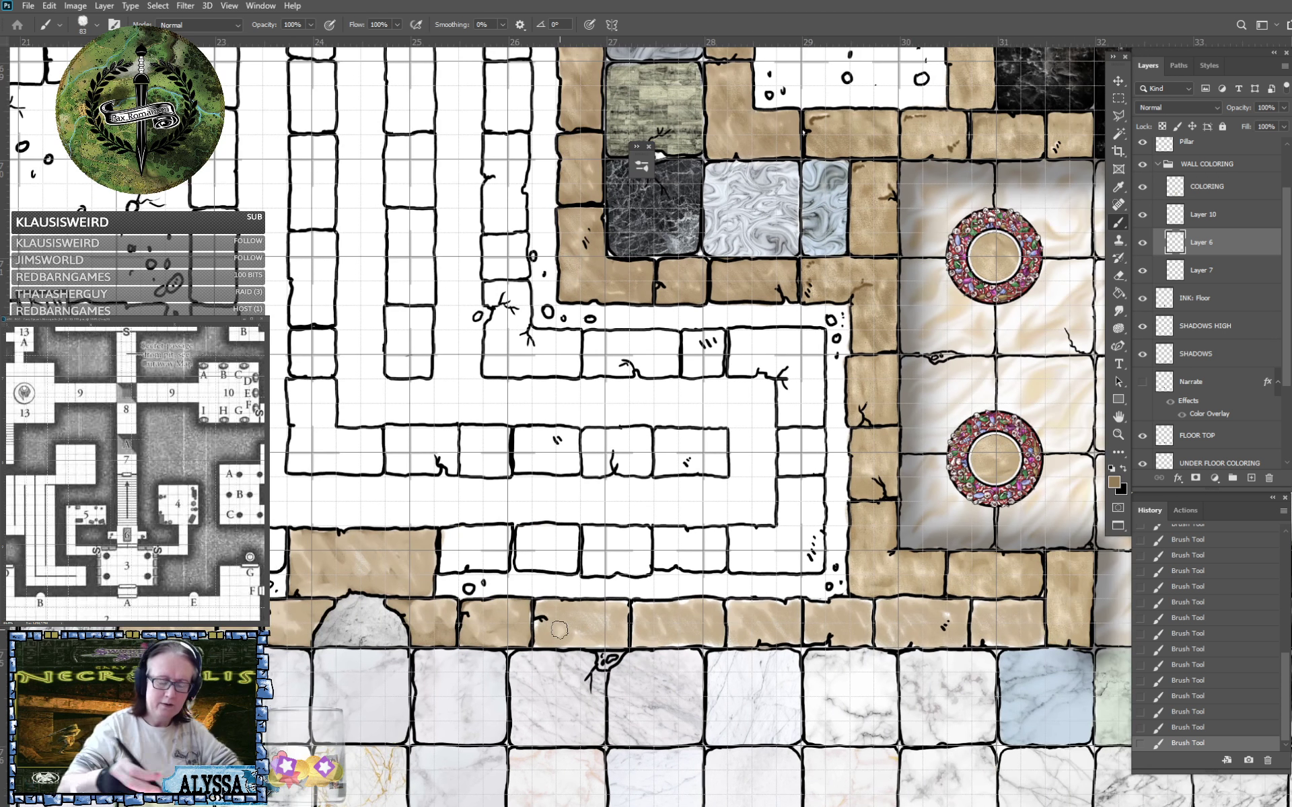
mouse_move(542, 626)
mouse_down()
mouse_move(552, 609)
mouse_move(622, 610)
mouse_move(536, 640)
mouse_move(598, 641)
mouse_move(617, 609)
mouse_move(653, 640)
mouse_move(690, 640)
mouse_move(674, 639)
mouse_move(714, 636)
mouse_move(717, 608)
mouse_move(638, 611)
mouse_move(732, 642)
mouse_move(763, 624)
mouse_move(734, 609)
mouse_move(792, 605)
mouse_move(777, 630)
mouse_move(810, 637)
mouse_move(810, 622)
mouse_move(853, 607)
mouse_move(868, 626)
mouse_move(834, 640)
mouse_move(895, 643)
mouse_move(890, 619)
mouse_up()
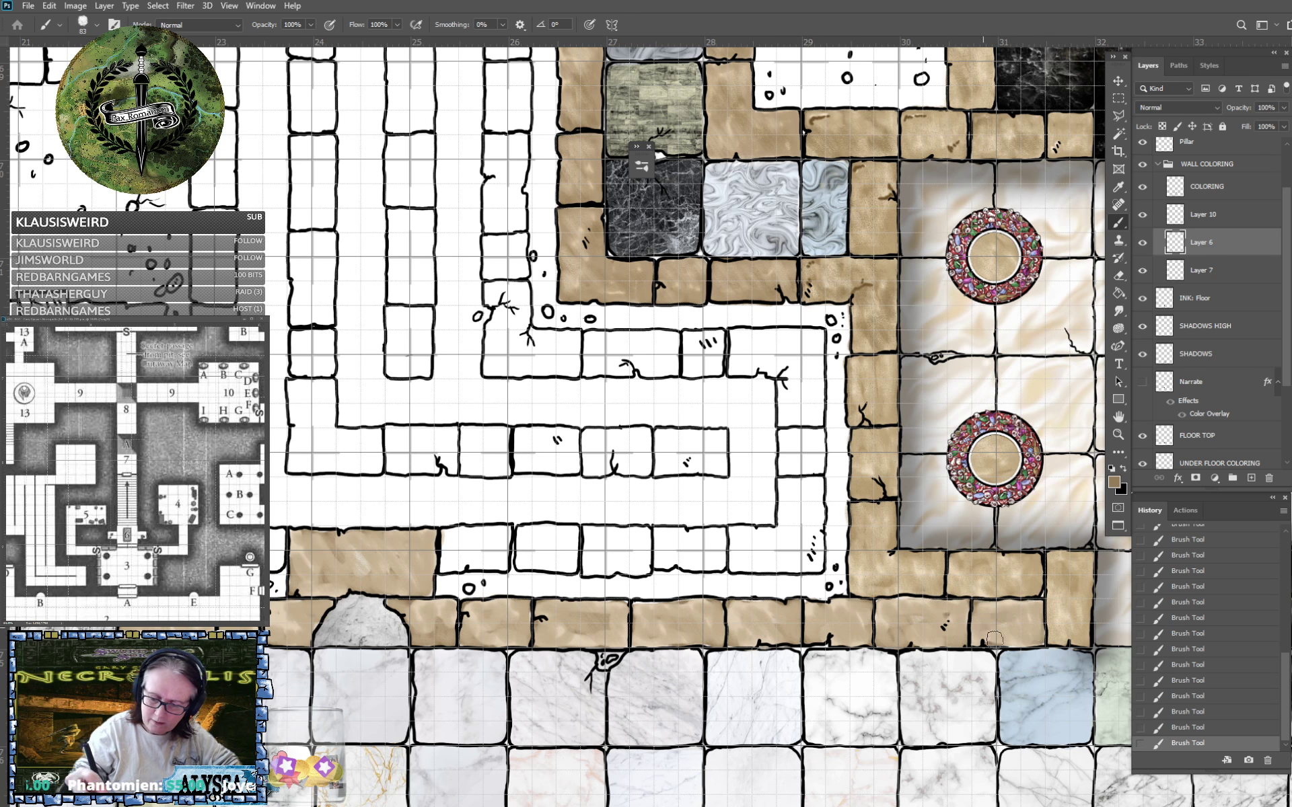
drag(1023, 629, 669, 648)
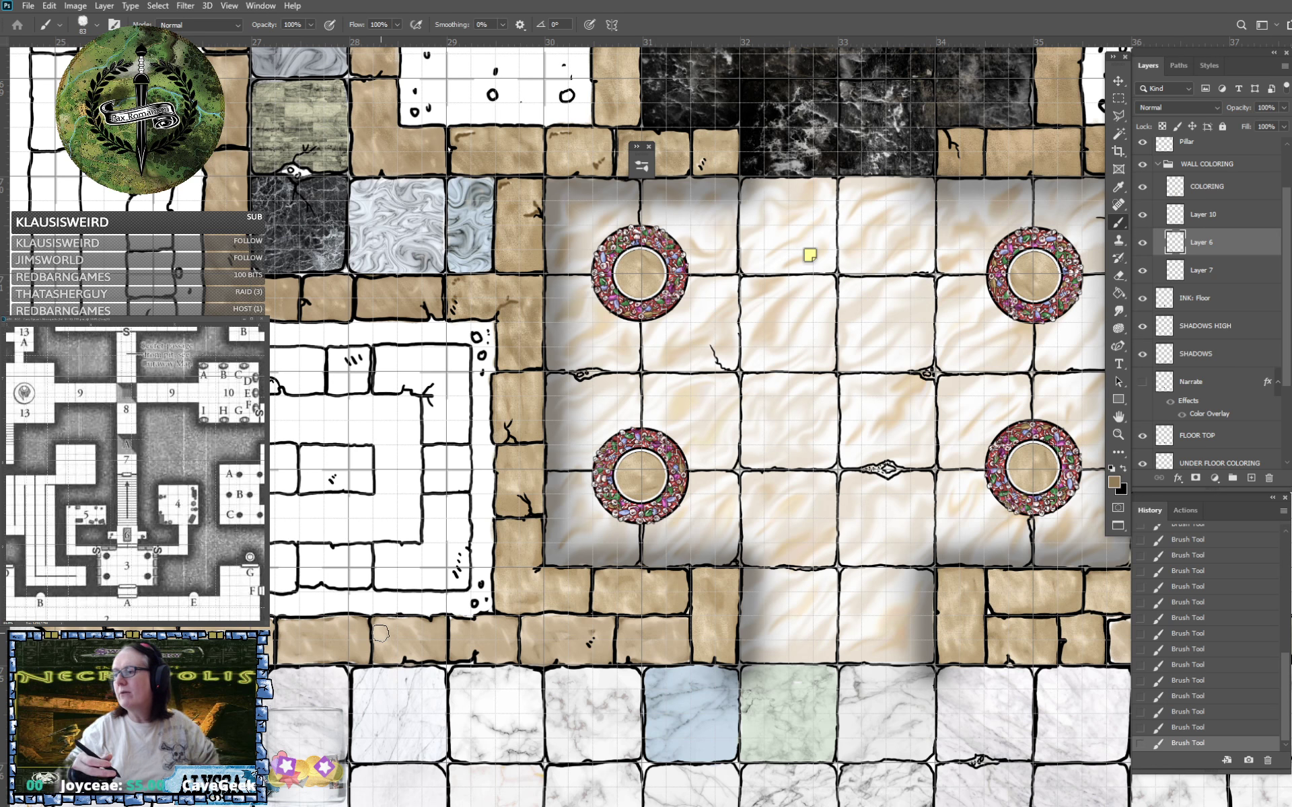
Shade the walls beyond the pillared hall in brown, past the second arched doorway and up the marble room's side wall.
scroll(381, 633, right, 3)
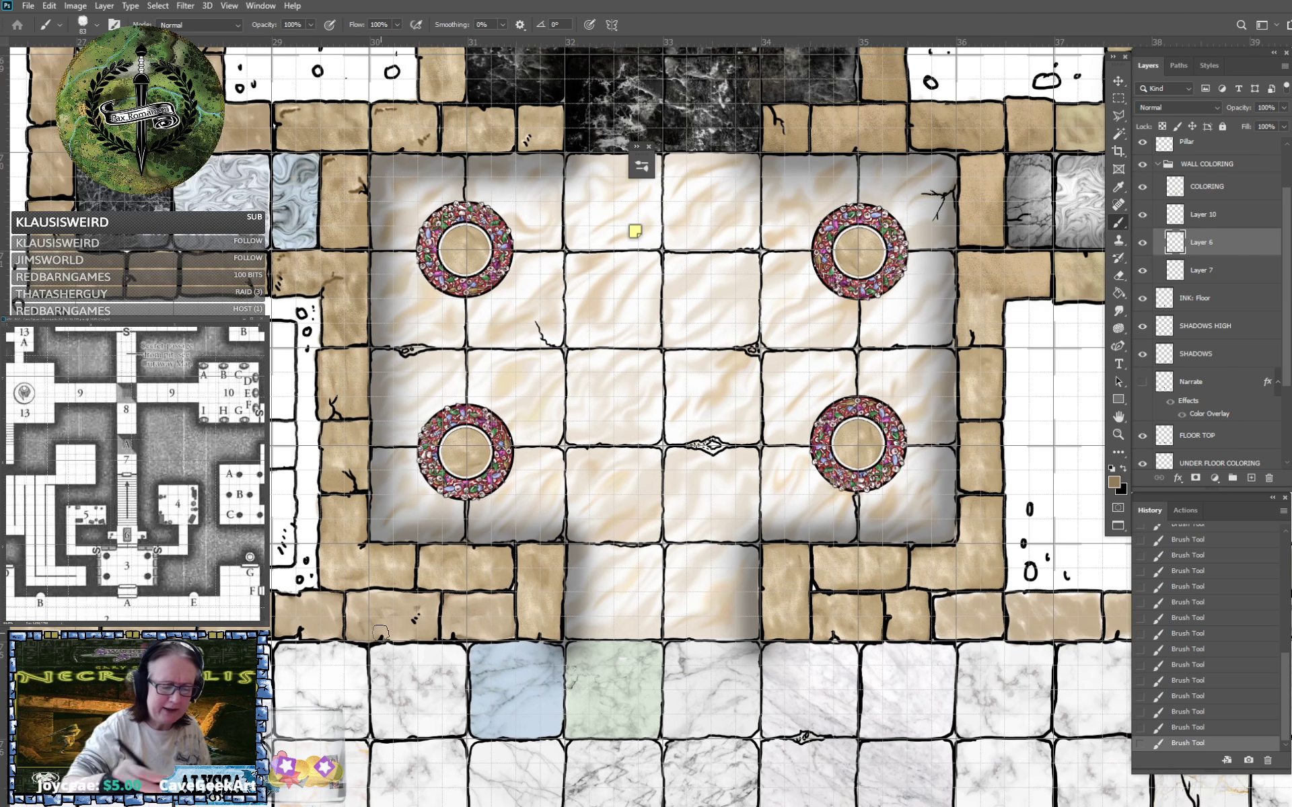
scroll(548, 576, right, 5)
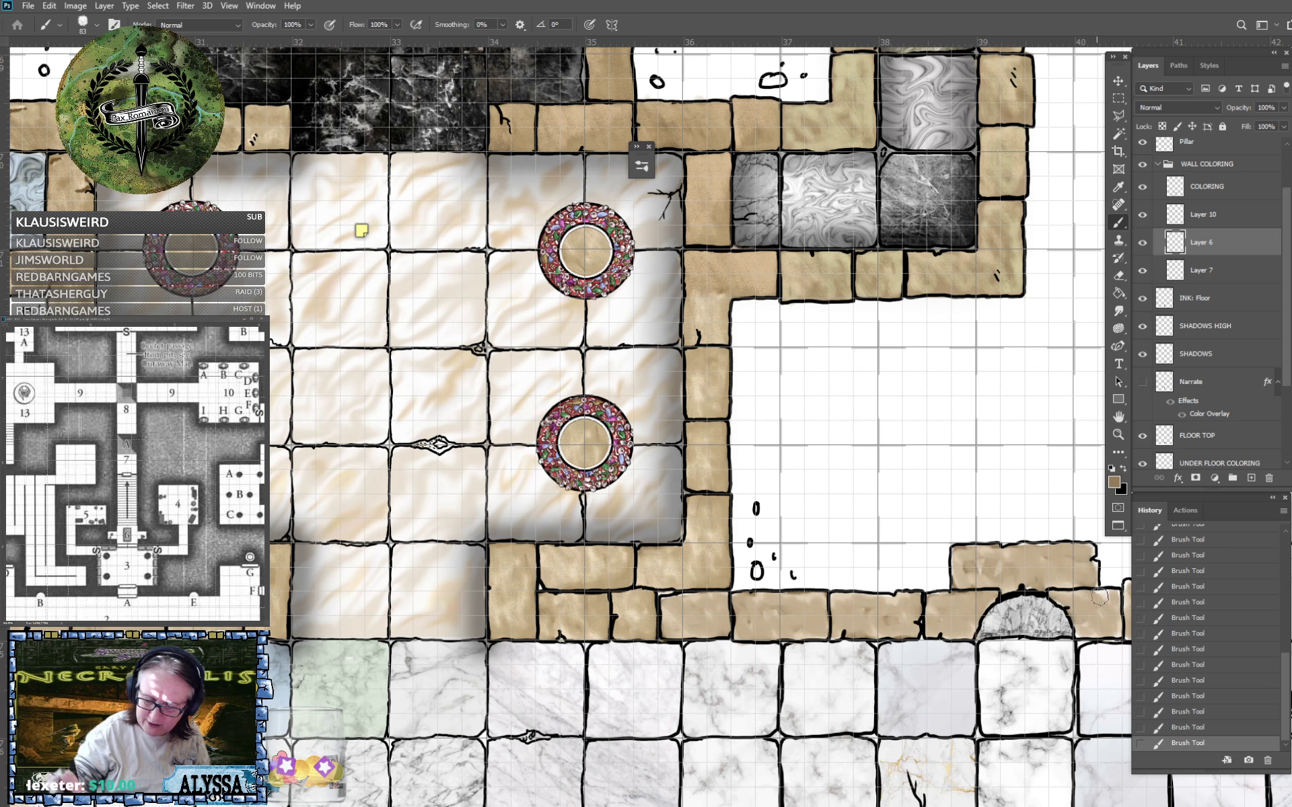
scroll(1093, 625, right, 10)
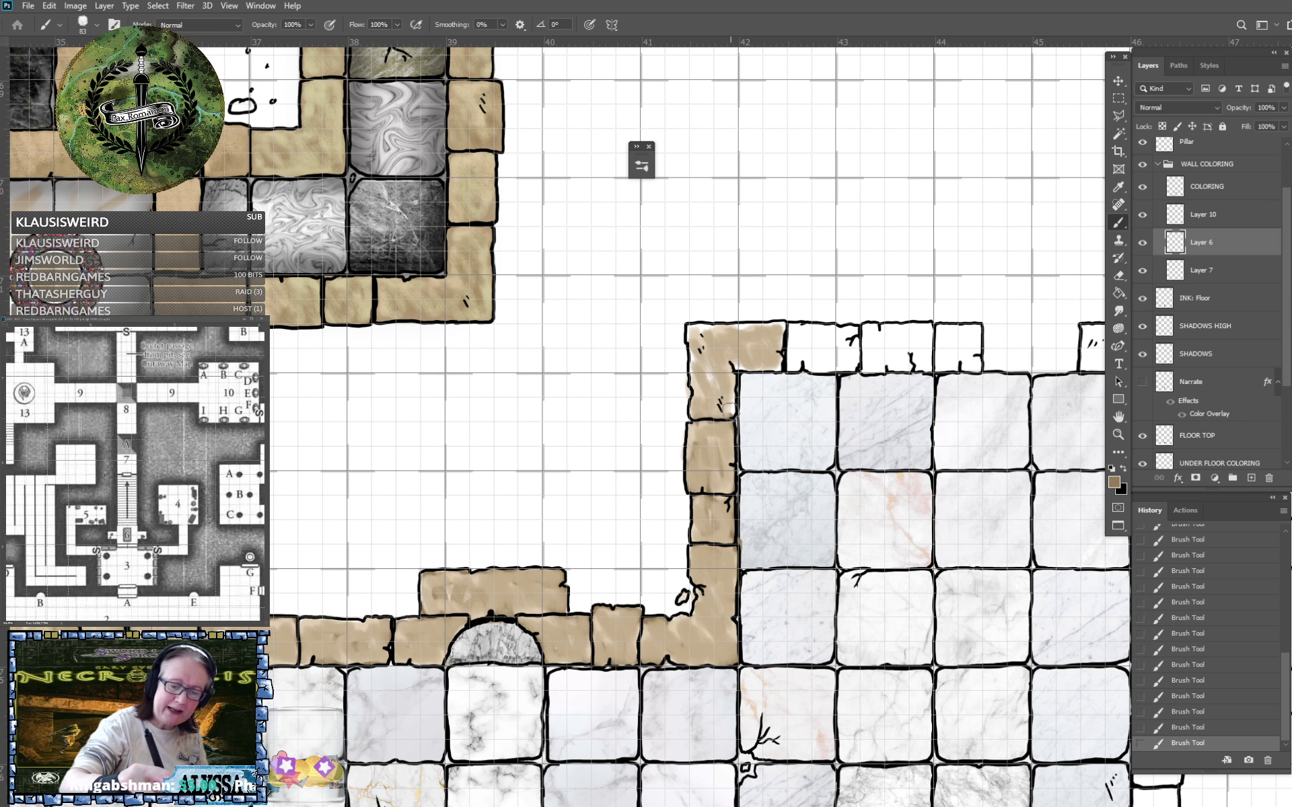
scroll(720, 382, up, 3)
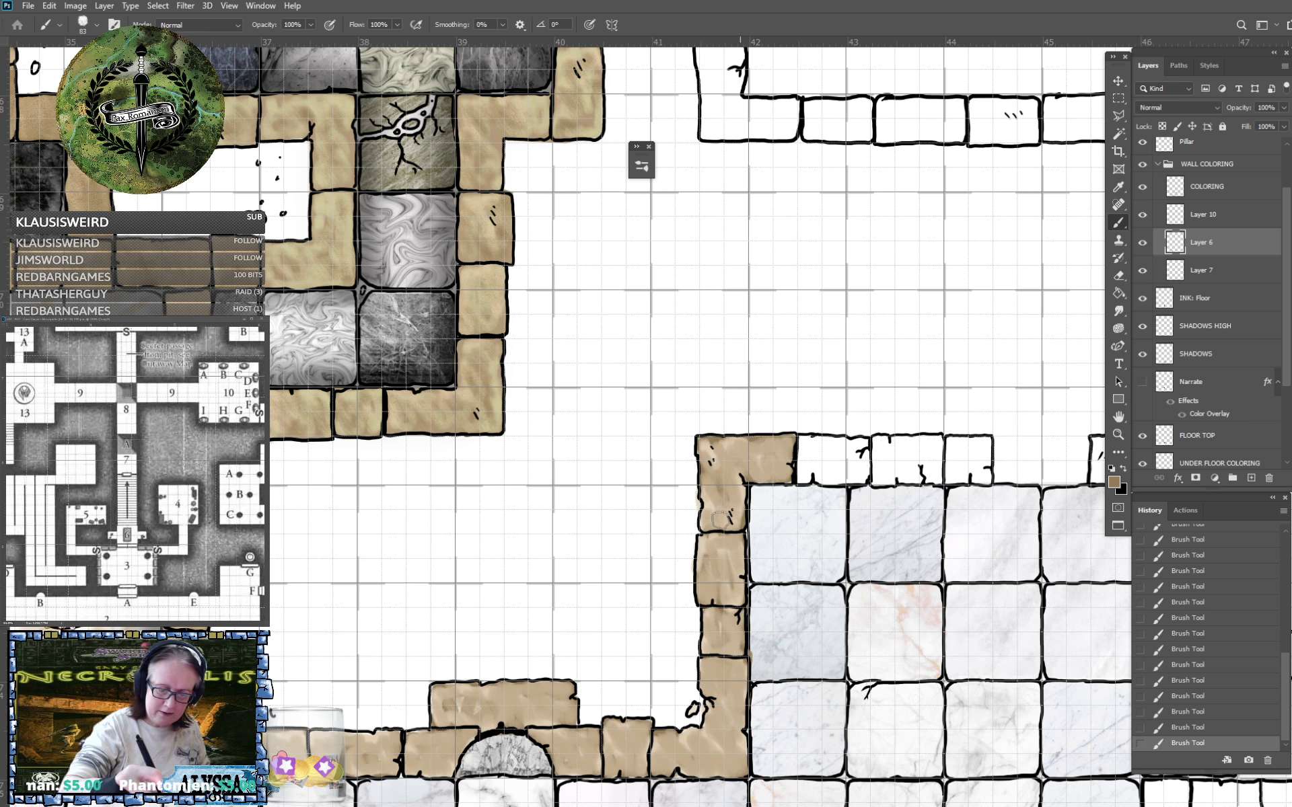
Set the foreground colour to pale cream #efdec5 and make the COLORING layer active.
scroll(733, 589, down, 5)
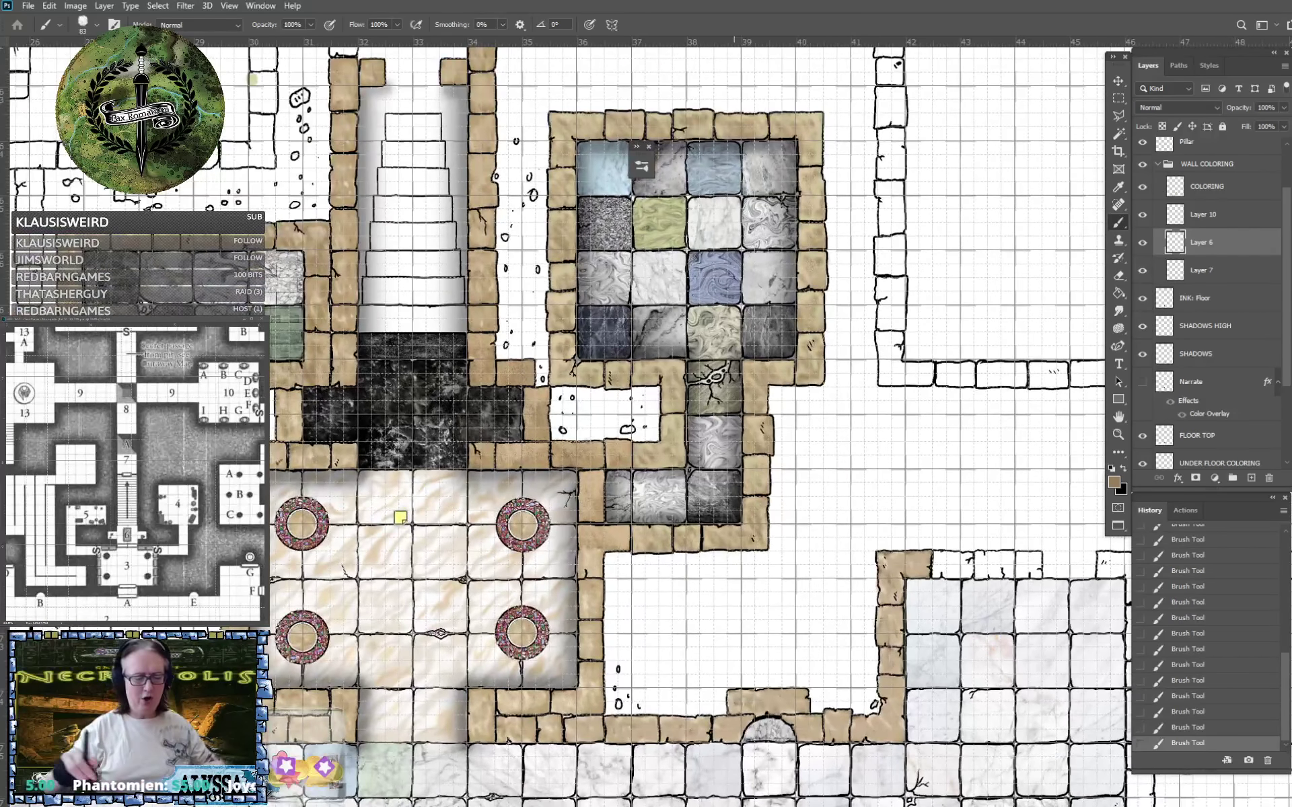
click(1114, 483)
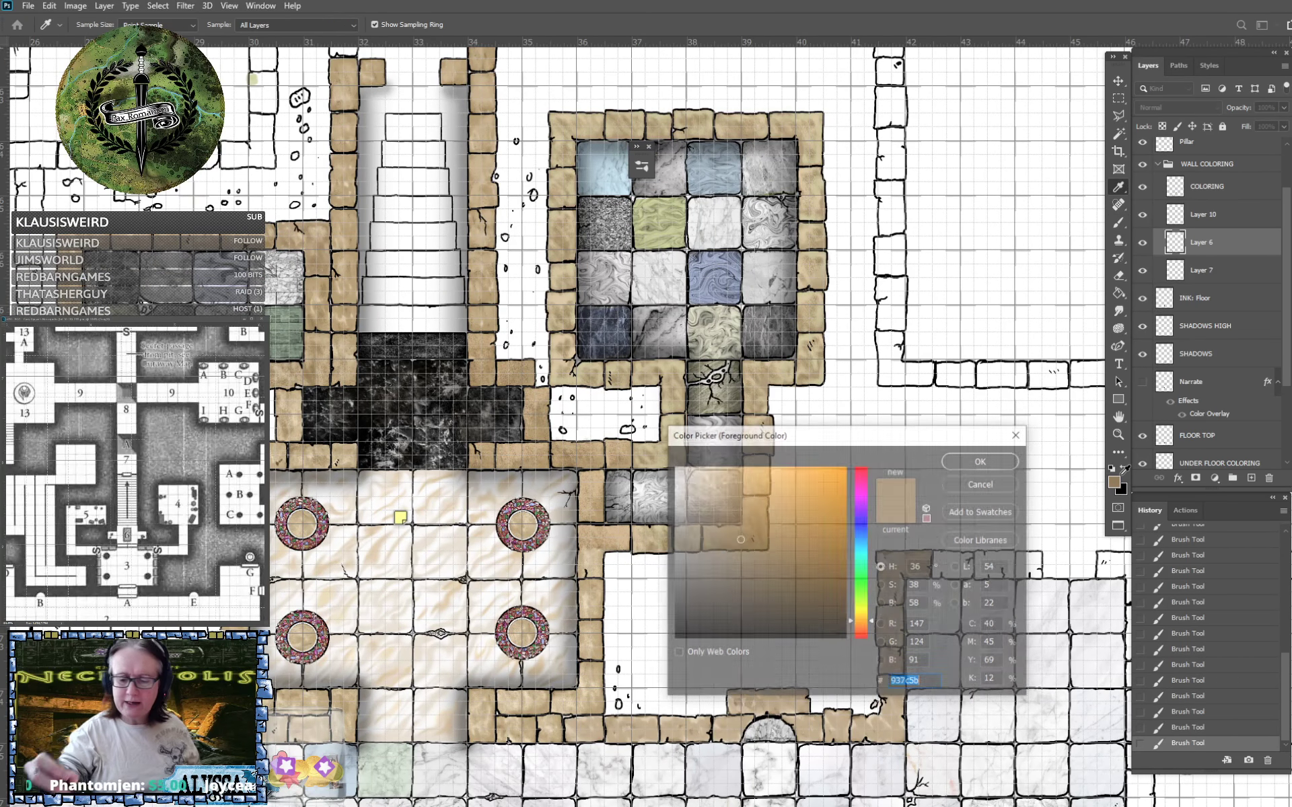
click(703, 476)
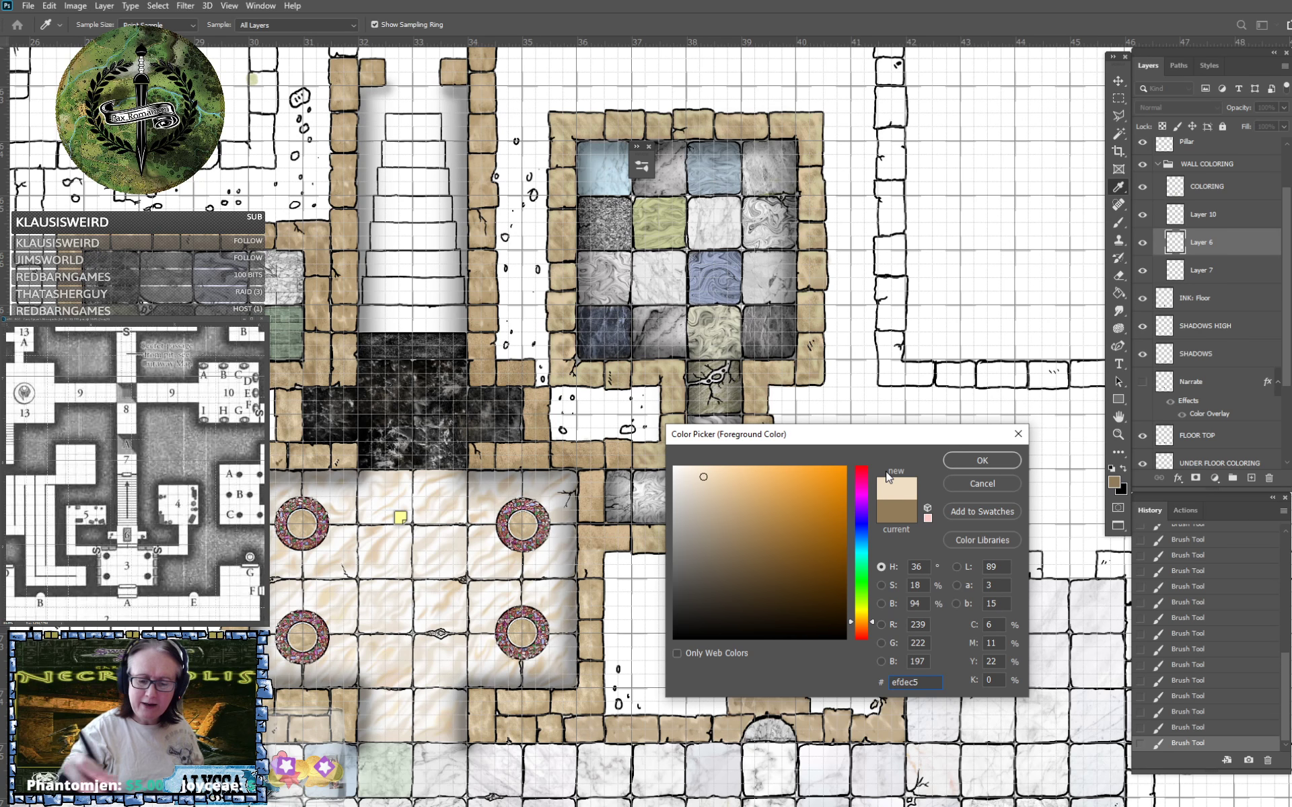
click(981, 464)
click(1211, 183)
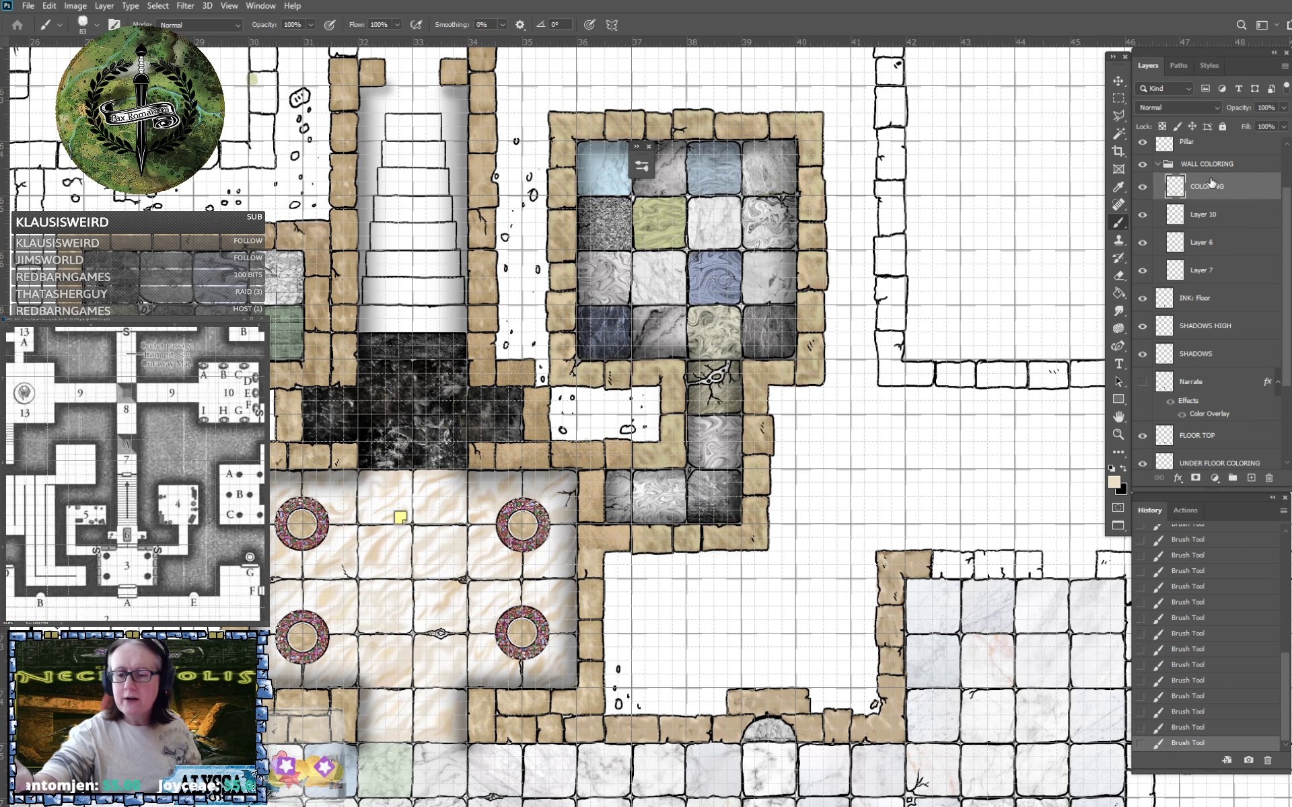
Brush pale cream highlights down the marble room's side wall and around its lower corner toward the arched doorway.
key(ctrl+plus)
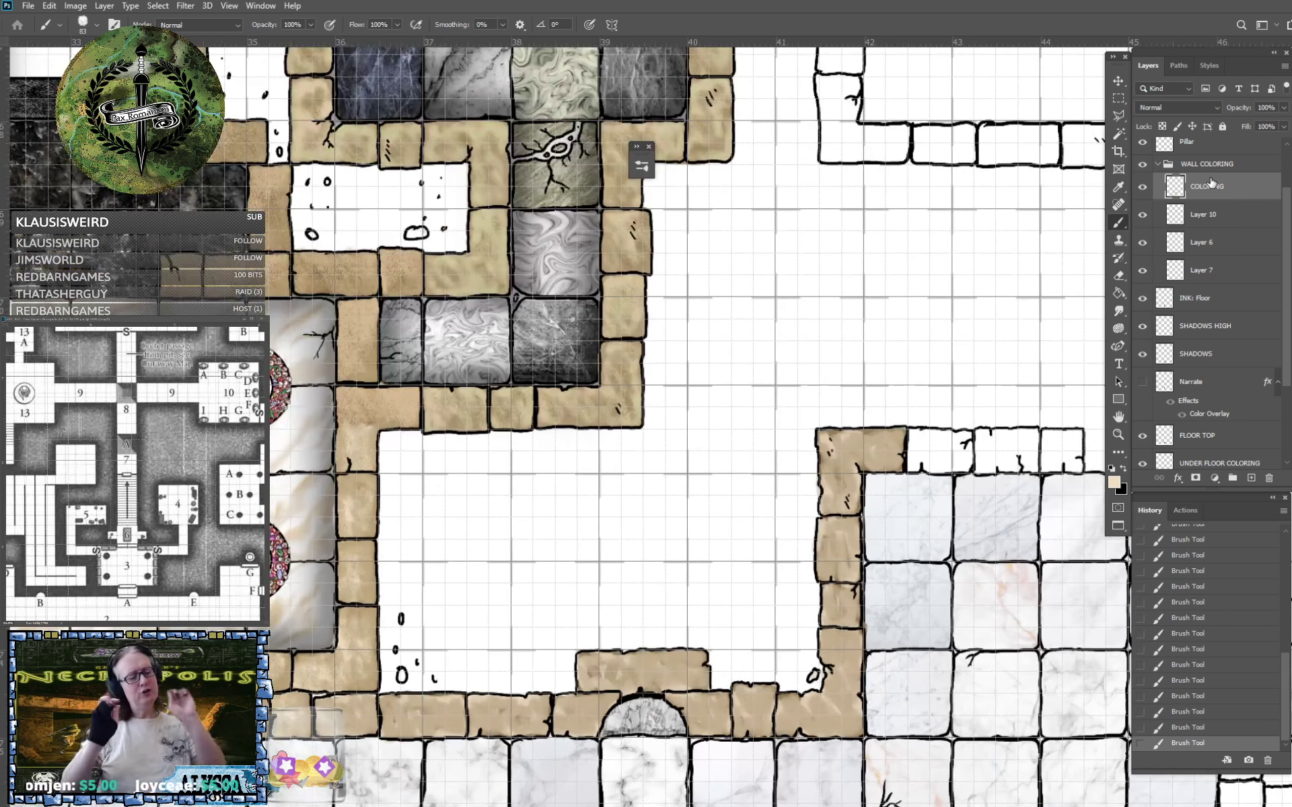
scroll(645, 423, right, 2)
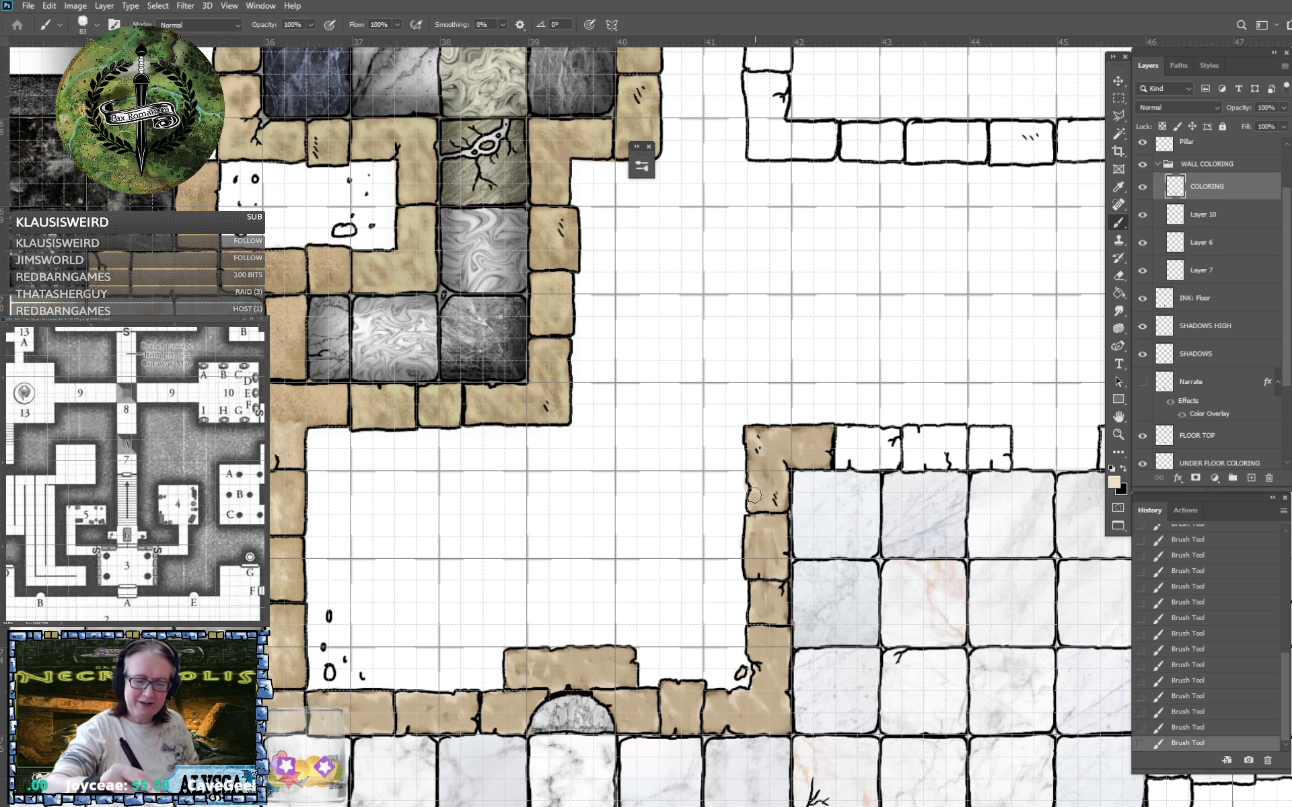
mouse_move(758, 442)
mouse_down()
mouse_move(784, 452)
mouse_move(819, 445)
mouse_up()
mouse_move(761, 554)
mouse_down()
mouse_move(754, 570)
mouse_move(779, 541)
mouse_up()
drag(757, 595, 775, 608)
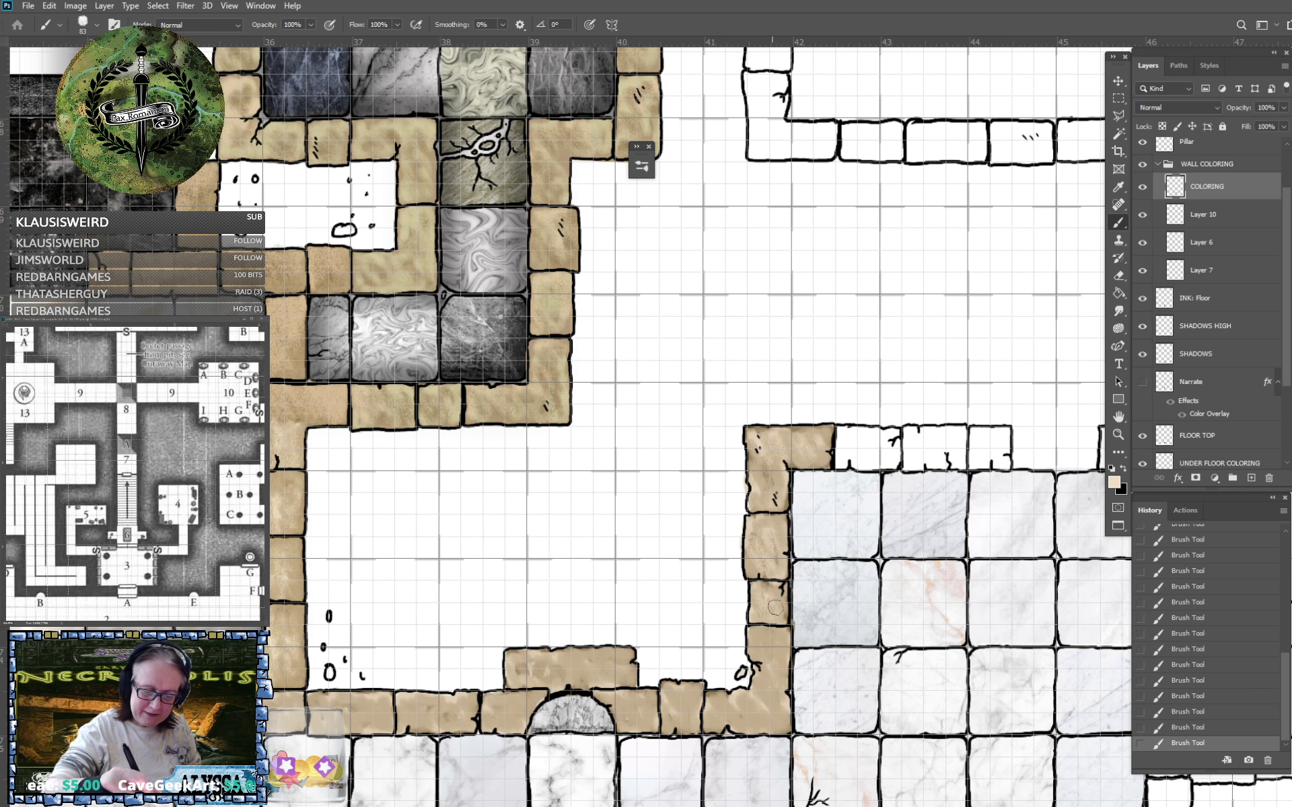
mouse_move(750, 660)
mouse_down()
mouse_move(763, 643)
mouse_move(778, 654)
mouse_up()
mouse_move(751, 706)
mouse_down()
mouse_move(768, 702)
mouse_move(782, 715)
mouse_move(712, 710)
mouse_move(742, 728)
mouse_move(699, 700)
mouse_move(642, 707)
mouse_up()
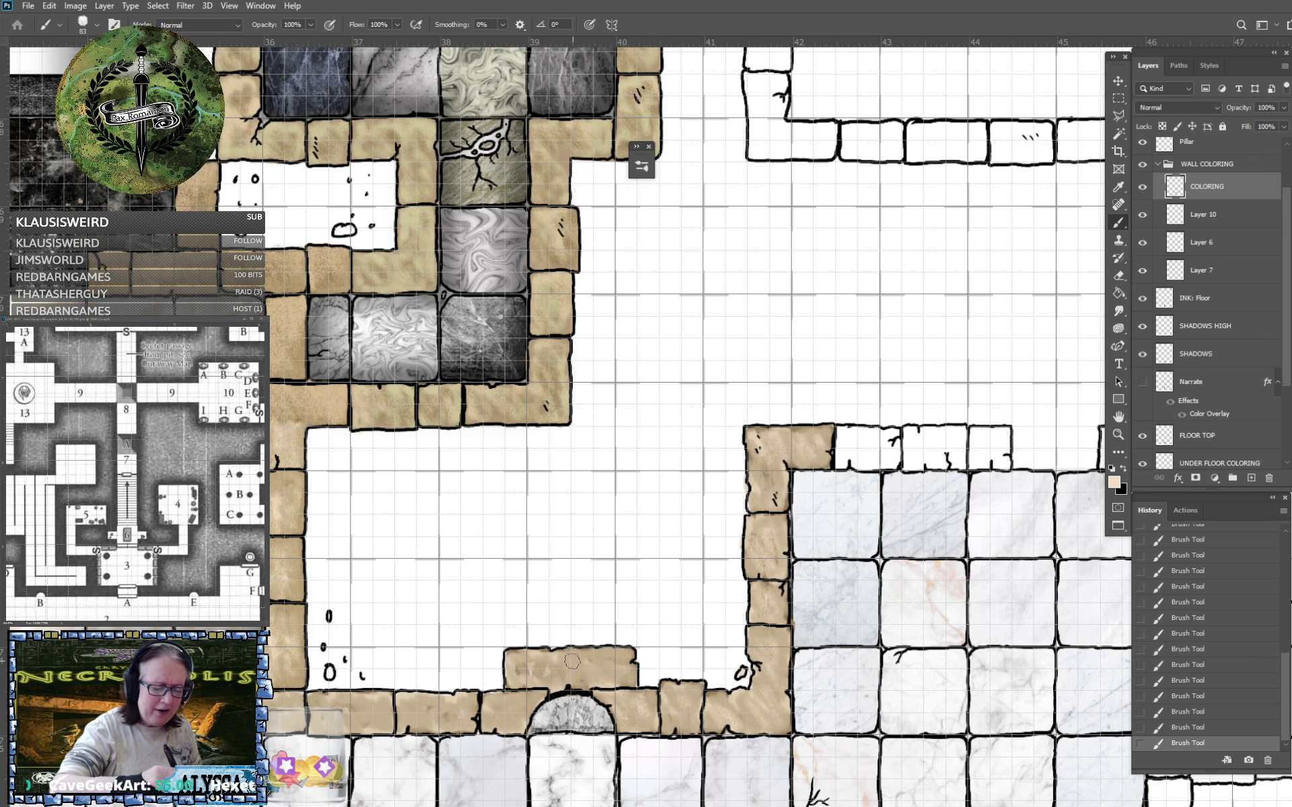
Highlight the lintel above the arched doorway and the wall blocks from there to the pillared hall in pale cream.
mouse_move(593, 665)
mouse_down()
mouse_move(614, 673)
mouse_move(624, 660)
mouse_up()
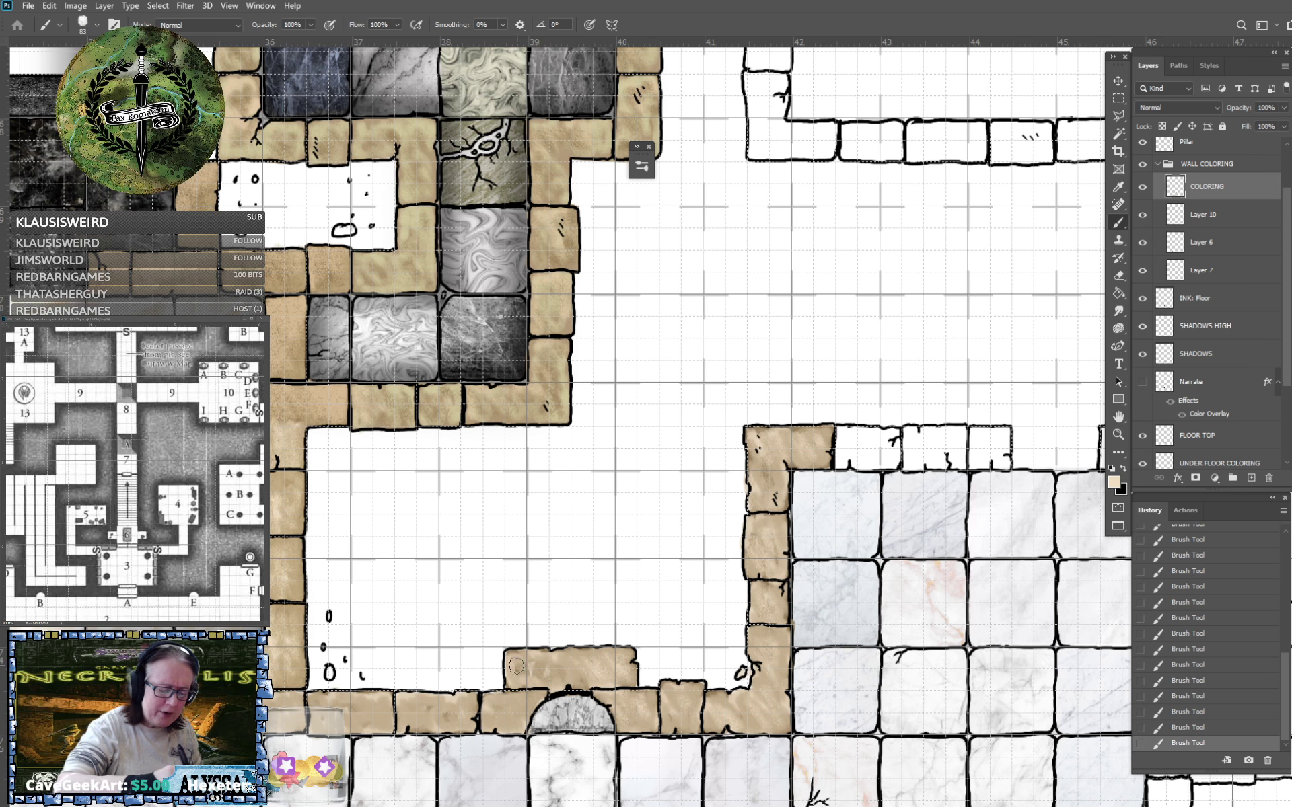
drag(516, 666, 573, 675)
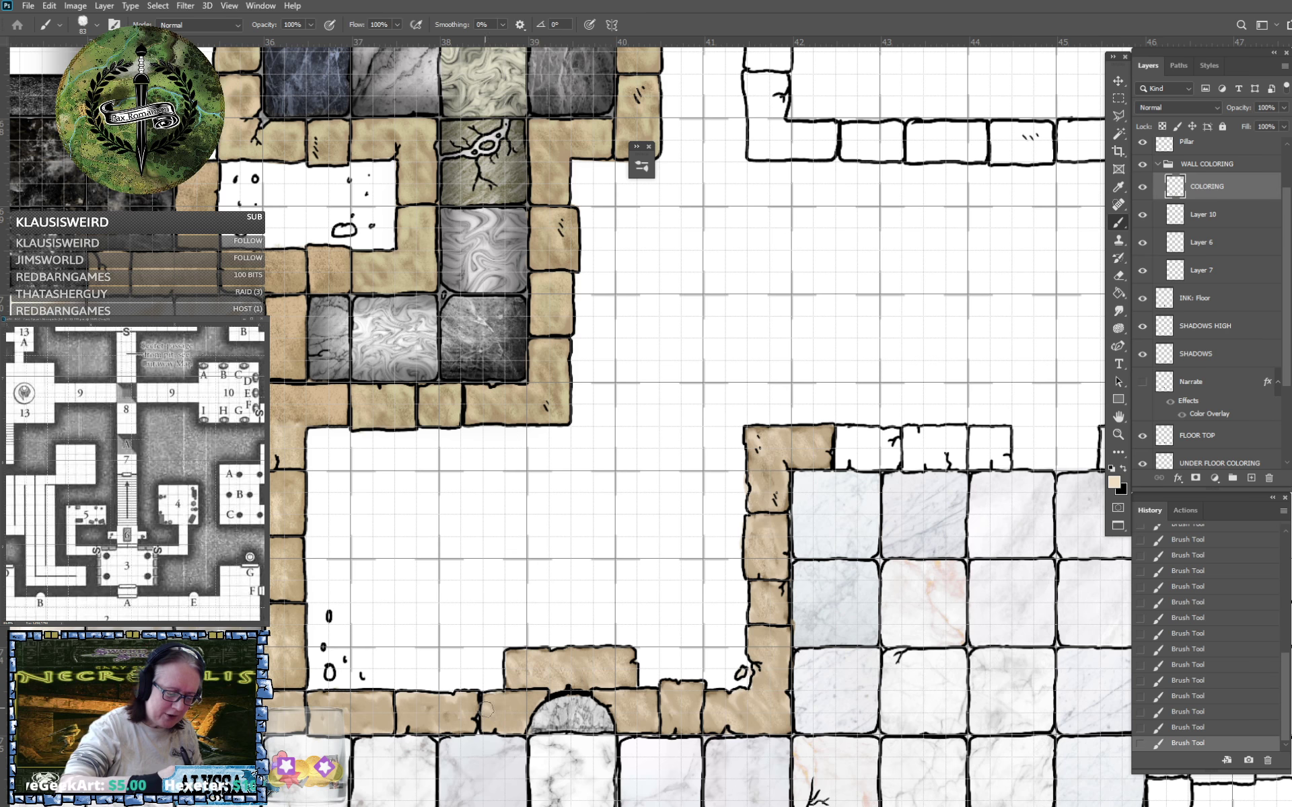
mouse_move(485, 710)
mouse_down()
mouse_move(517, 724)
mouse_move(554, 704)
mouse_up()
mouse_move(338, 742)
mouse_down()
mouse_move(554, 704)
mouse_move(619, 673)
mouse_move(673, 686)
mouse_move(683, 675)
mouse_up()
drag(534, 677, 603, 675)
mouse_move(481, 686)
mouse_down()
mouse_move(497, 676)
mouse_move(437, 674)
mouse_up()
drag(352, 670, 405, 675)
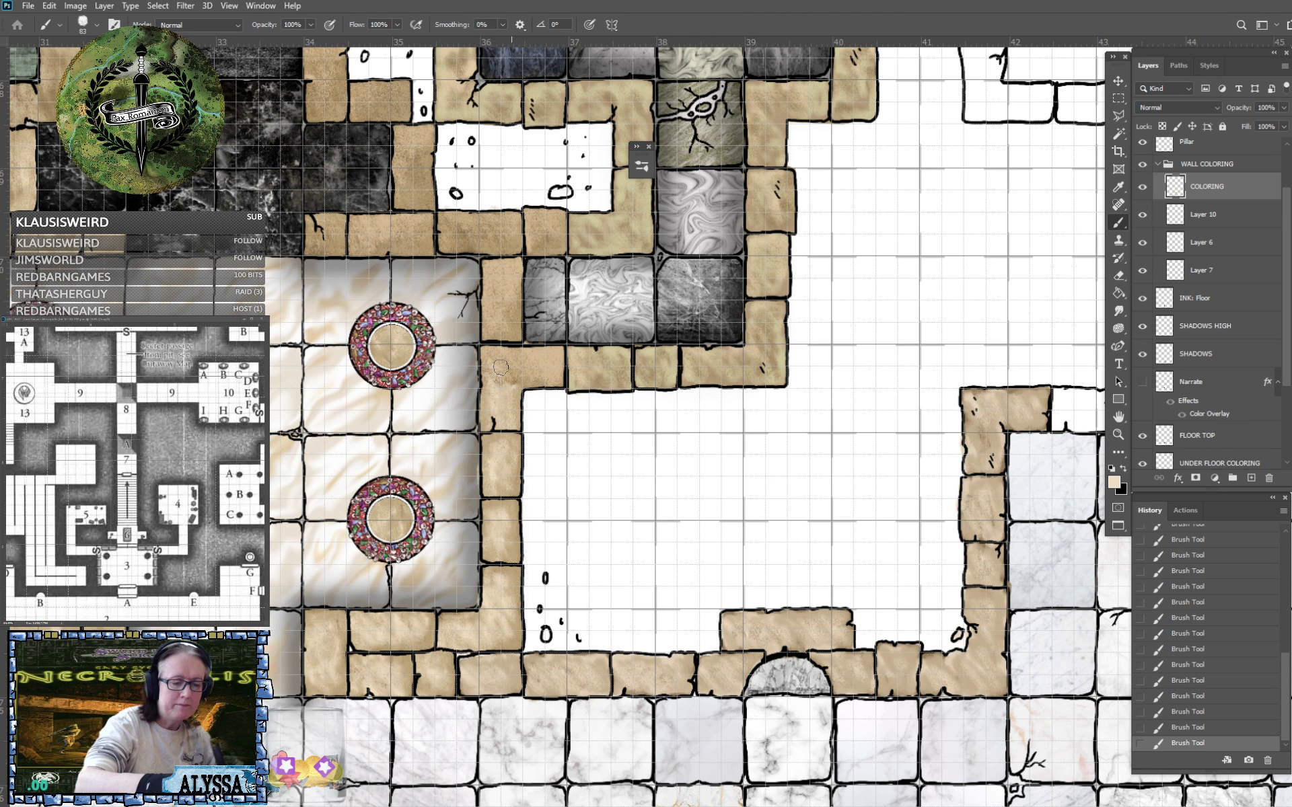
Add pale cream highlights to the stone walls on both sides of the pillared hall.
scroll(518, 375, left, 6)
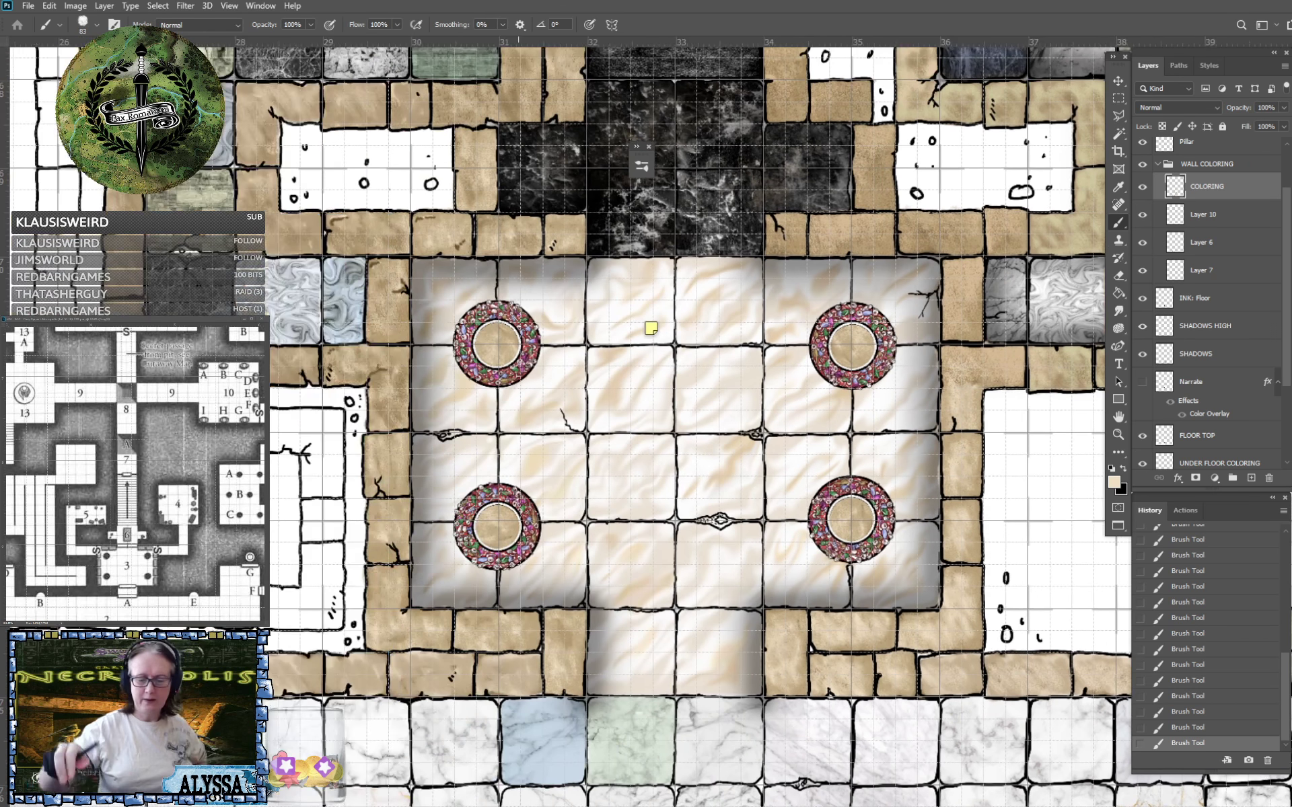
drag(977, 375, 1030, 366)
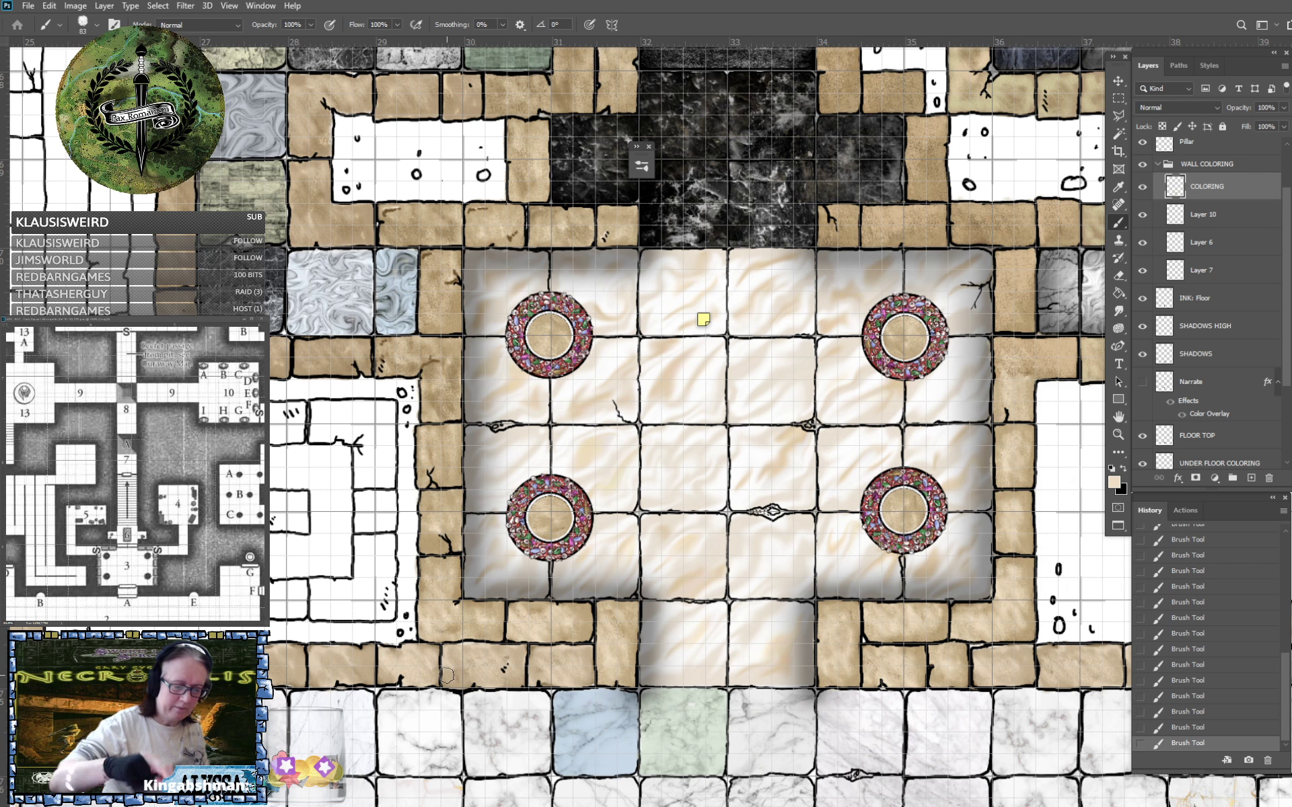
scroll(431, 669, left, 5)
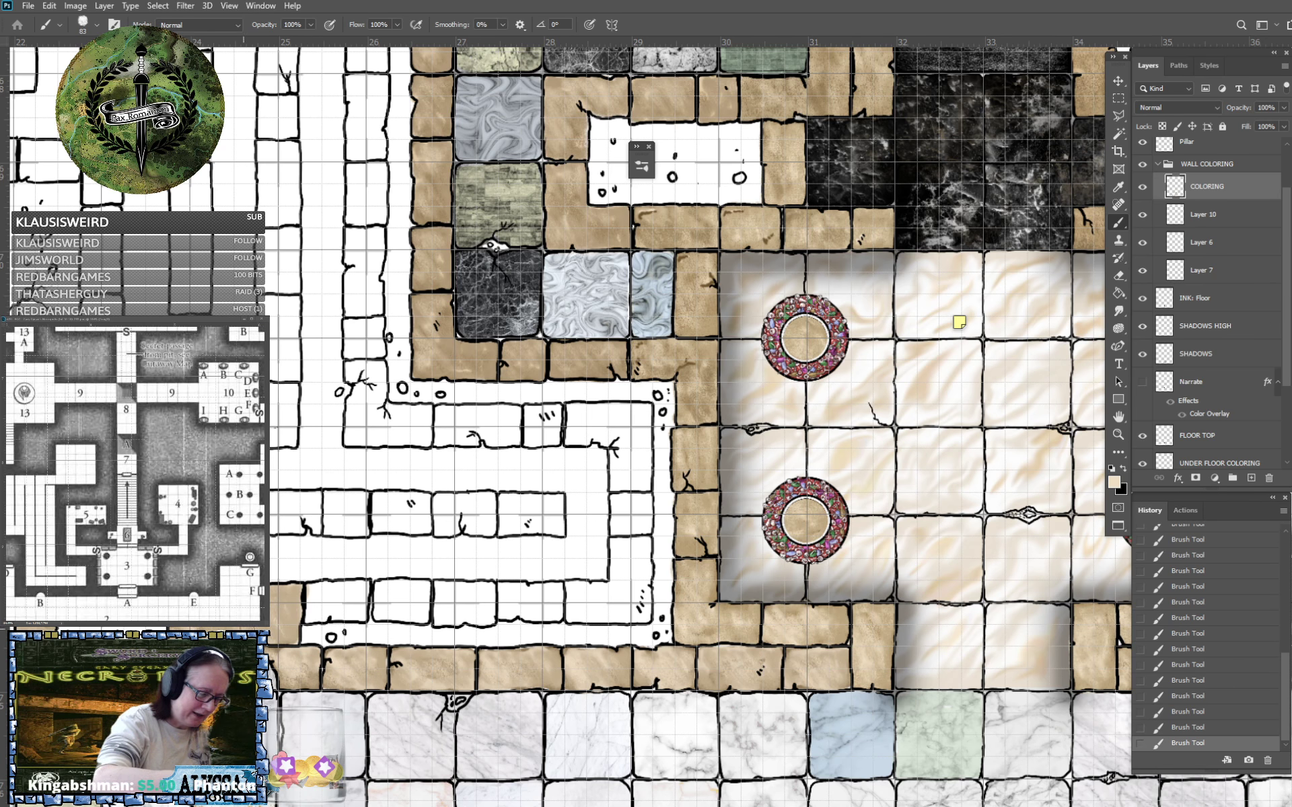
Look over the coloured stone walls around the pillared hall and the neighbouring rooms and corridors.
scroll(286, 616, left, 5)
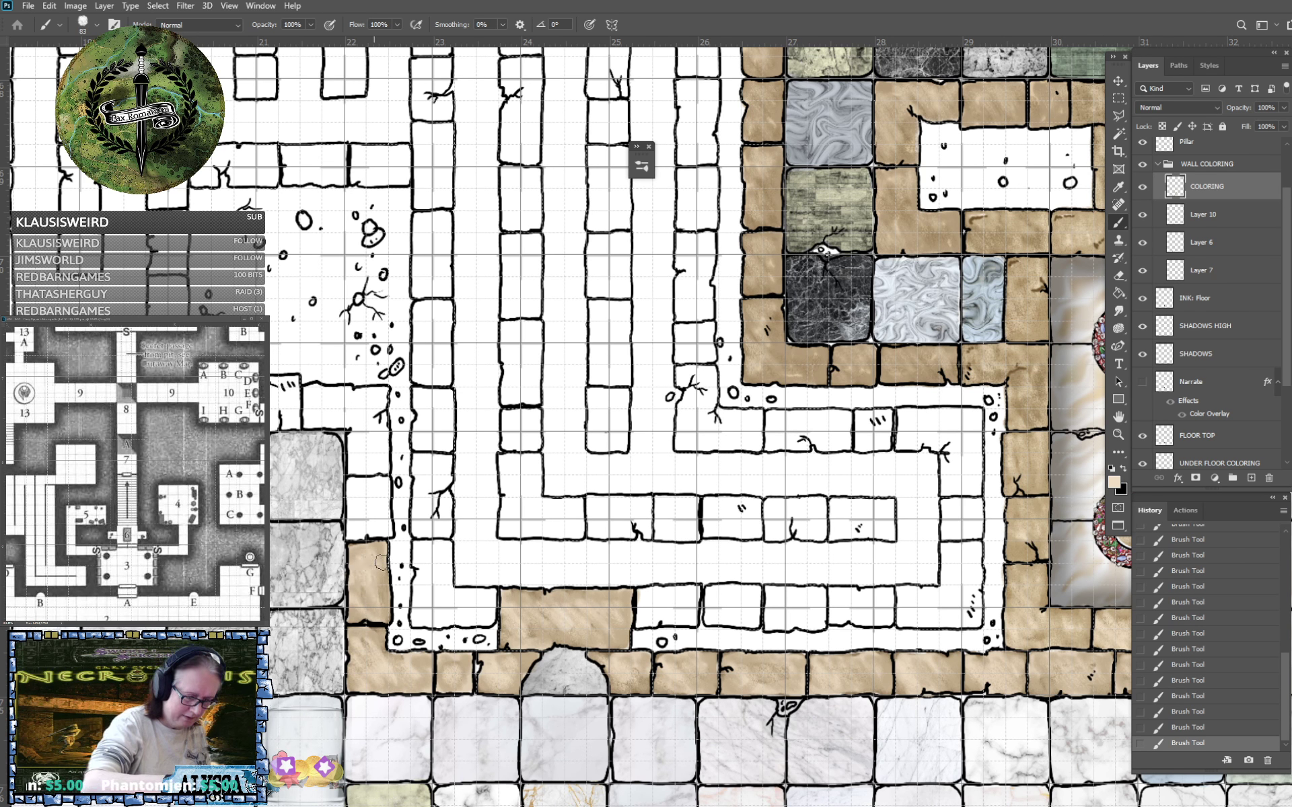
scroll(389, 561, down, 8)
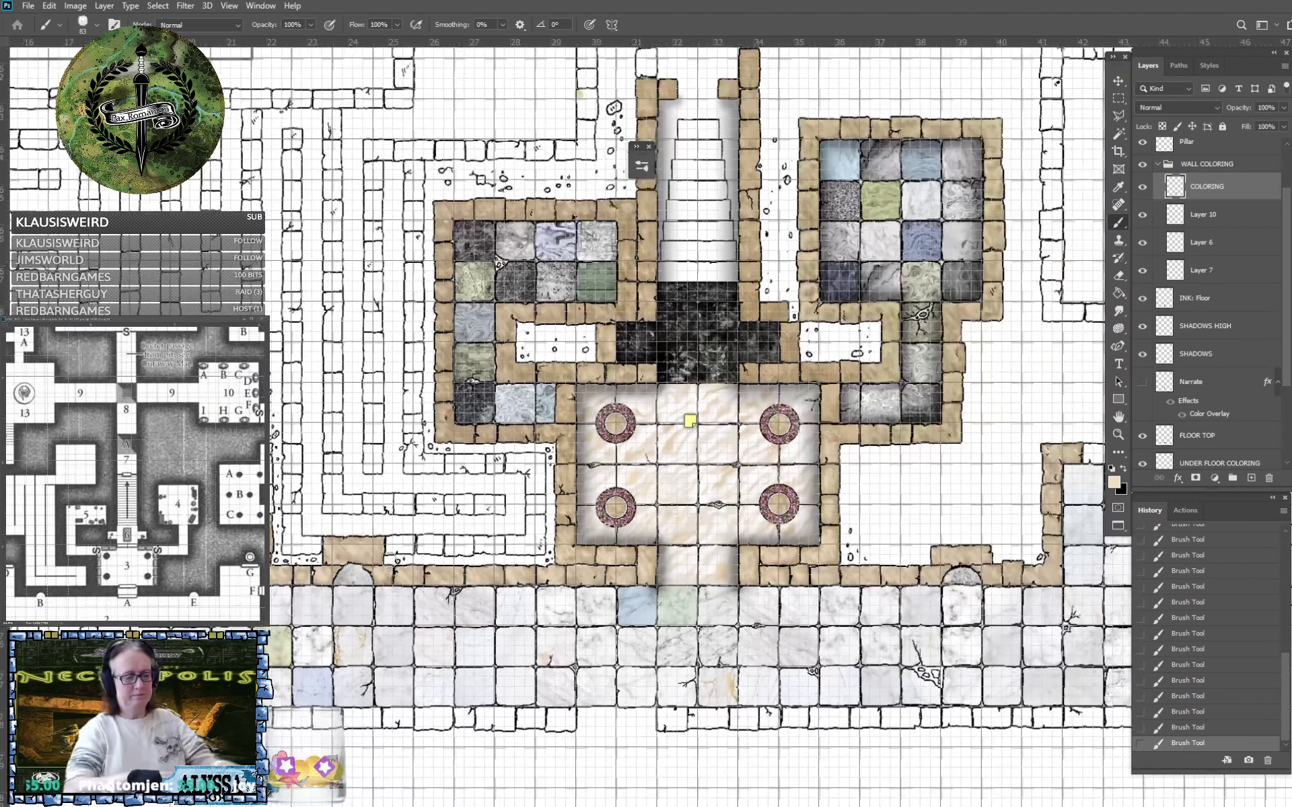
scroll(491, 693, up, 1)
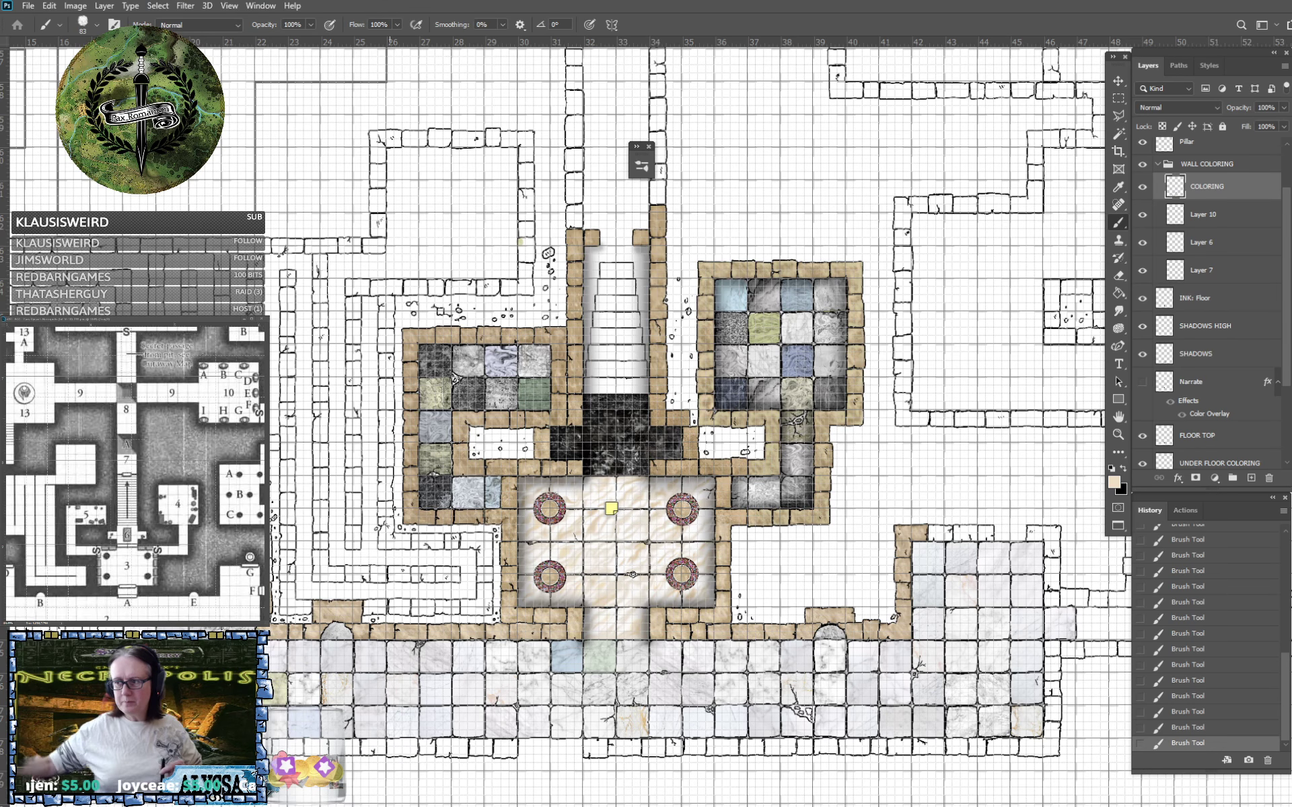
scroll(565, 430, left, 1)
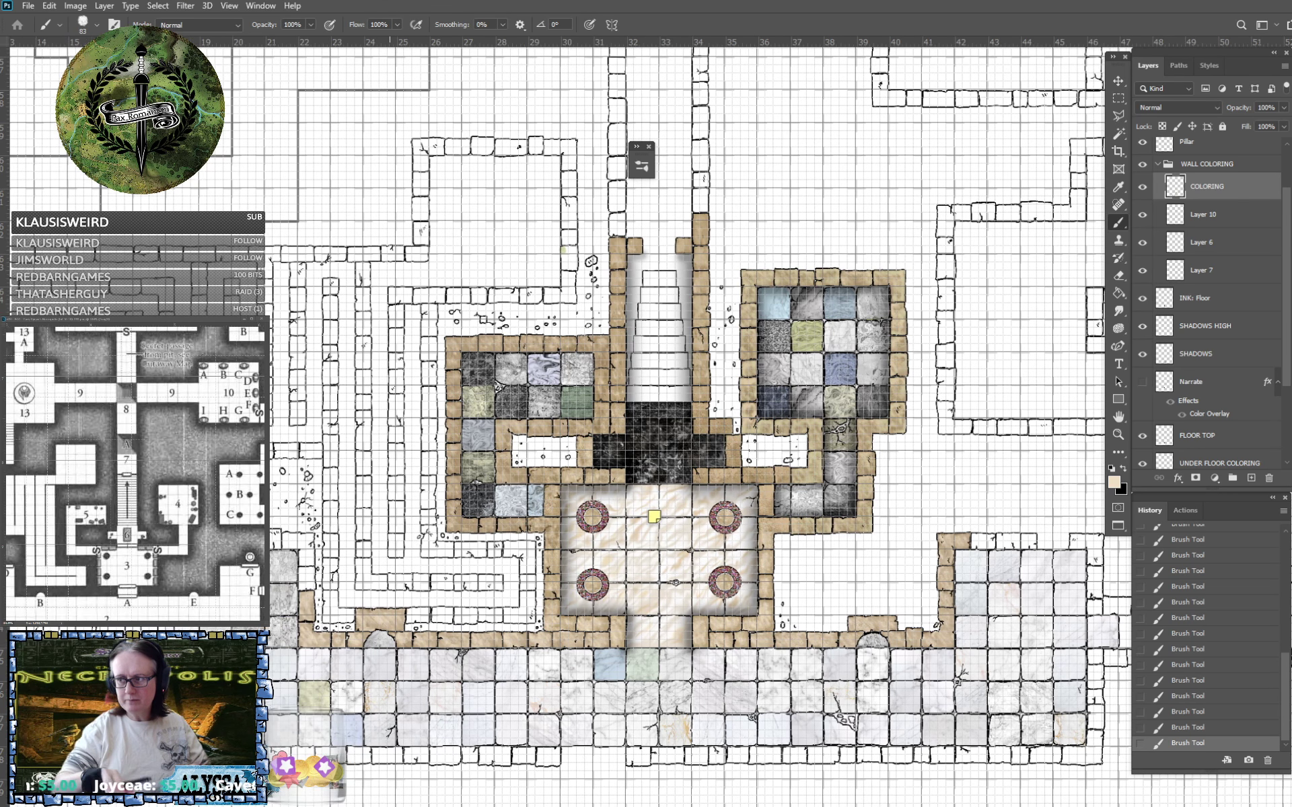
scroll(565, 431, up, 3)
scroll(582, 772, up, 1)
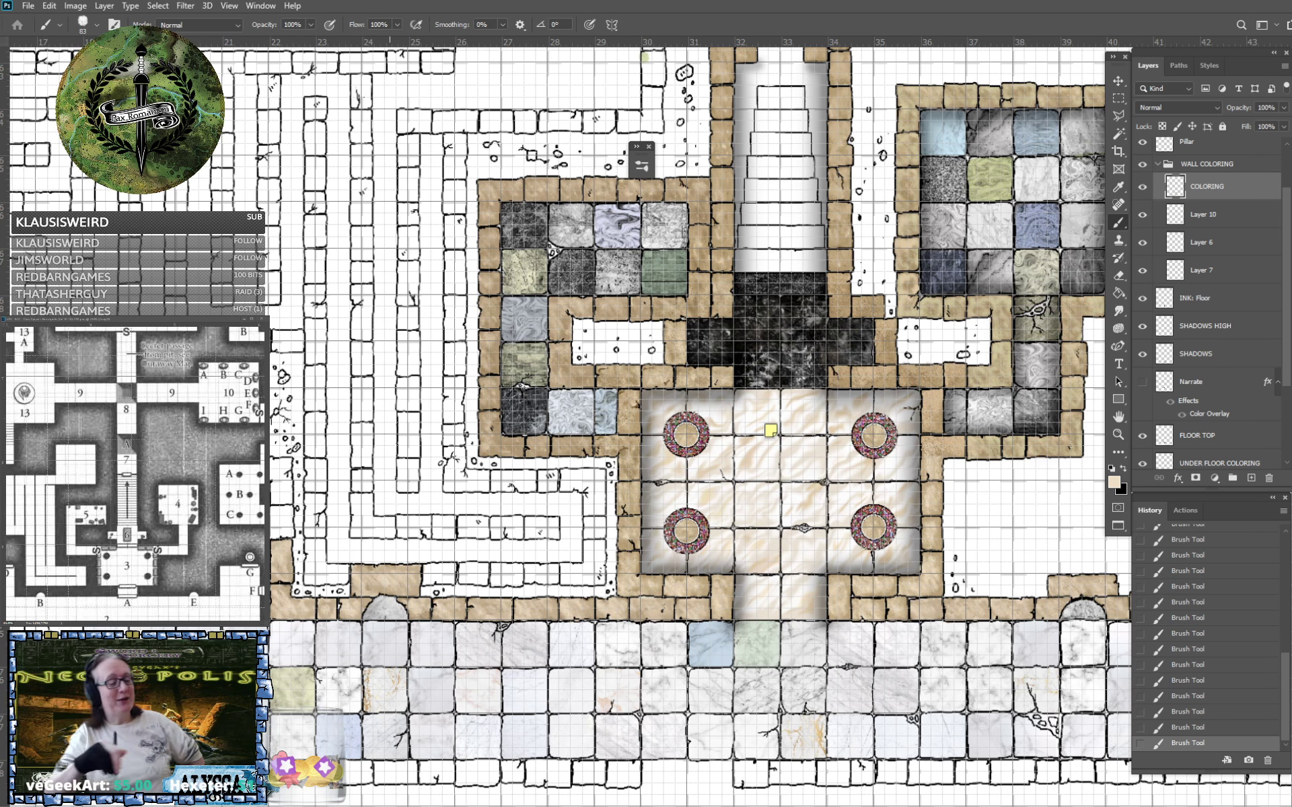
drag(389, 430, 413, 416)
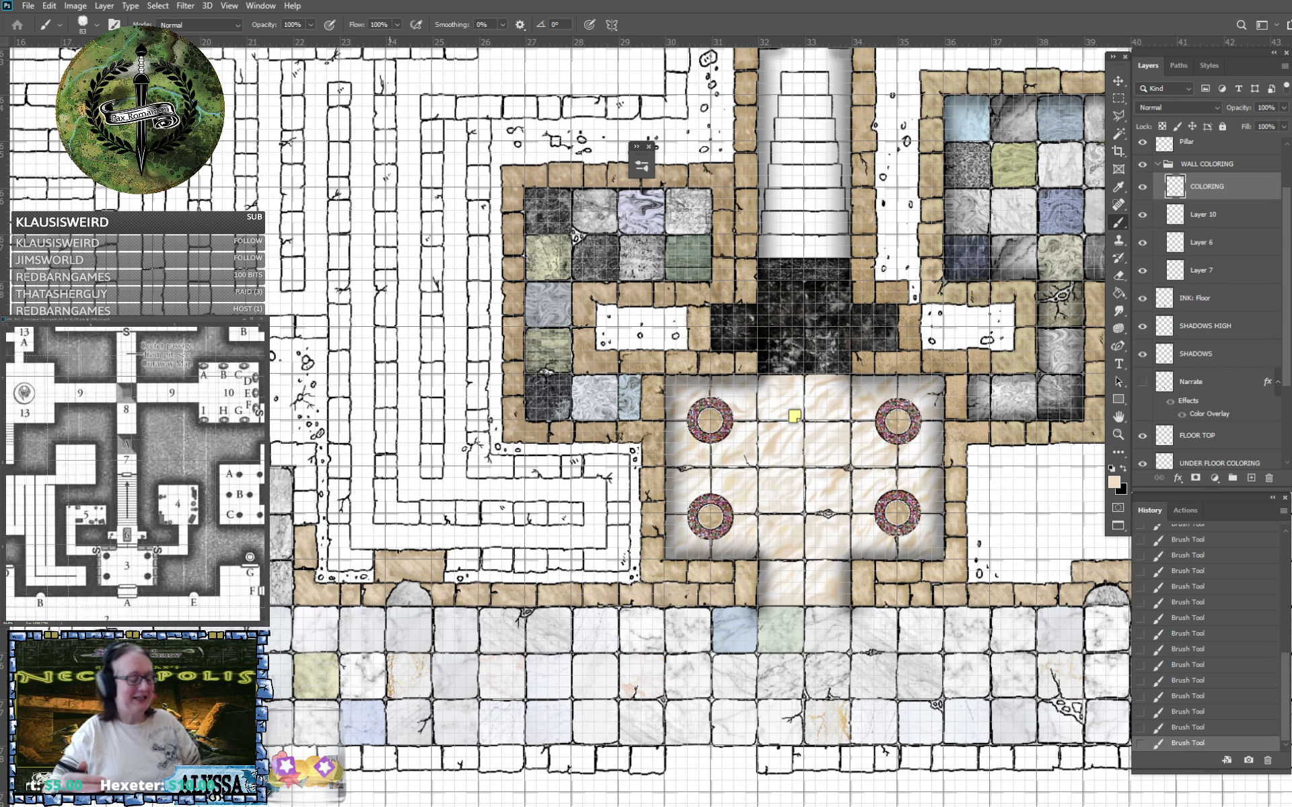
mouse_move(390, 430)
mouse_down()
mouse_move(339, 436)
mouse_move(375, 436)
mouse_up()
scroll(515, 430, down, 1)
drag(515, 430, 404, 503)
scroll(404, 503, up, 2)
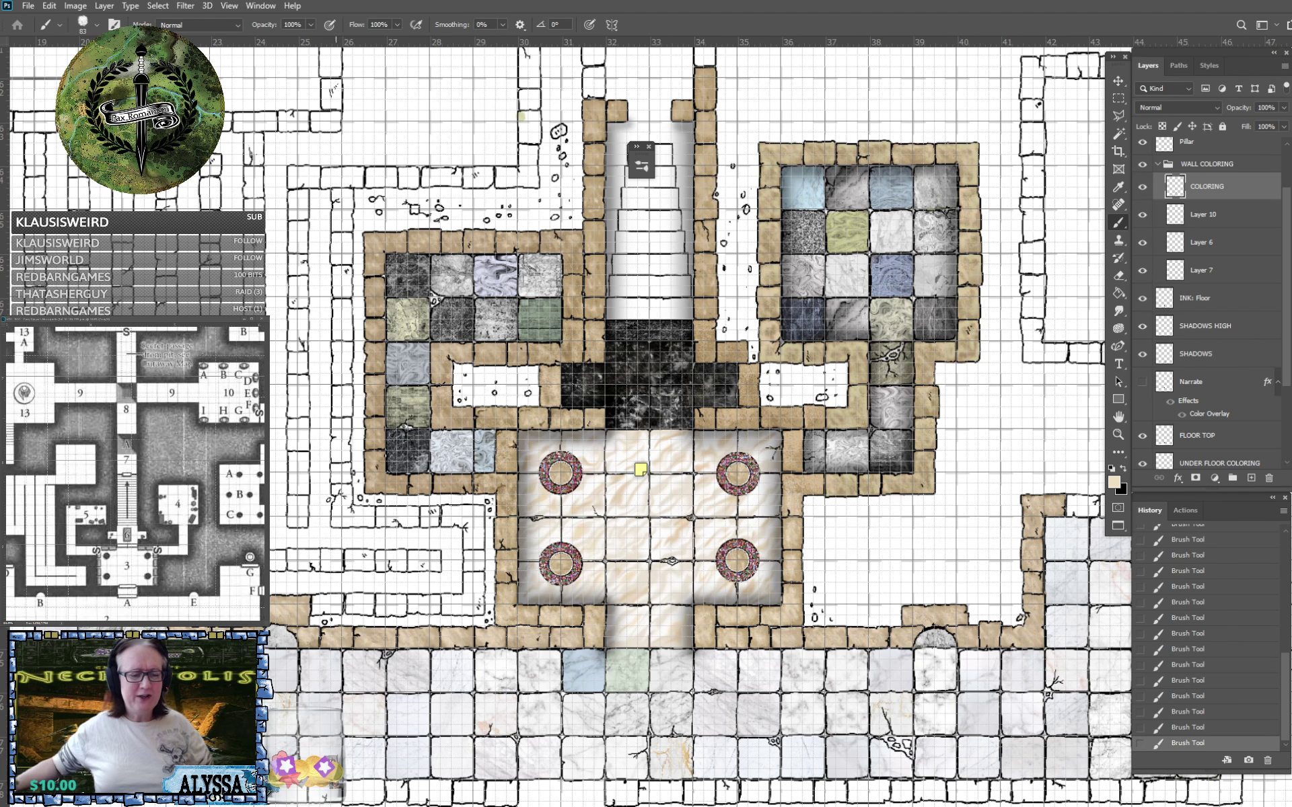
Open the yellow note in the pillared hall, read its brush settings for shadows, and close the notes.
click(640, 472)
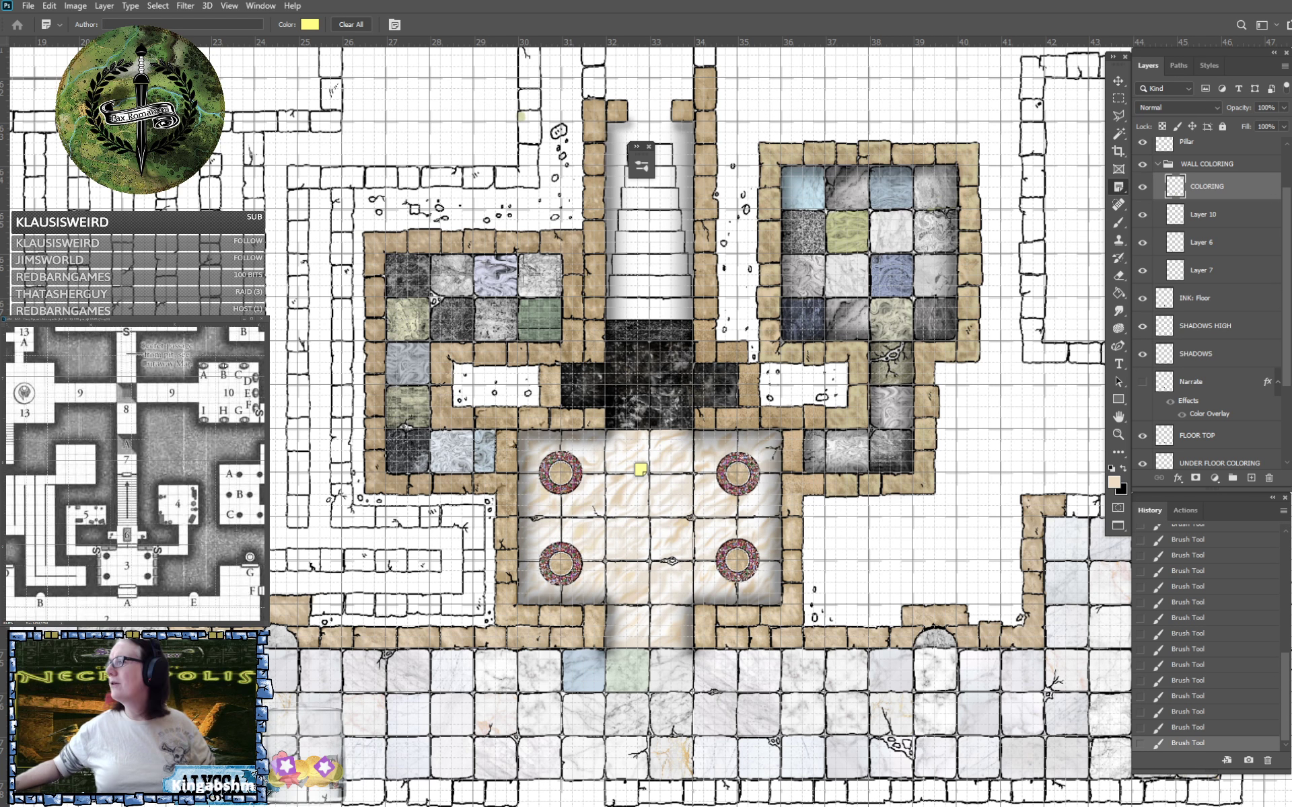
drag(1291, 420, 964, 328)
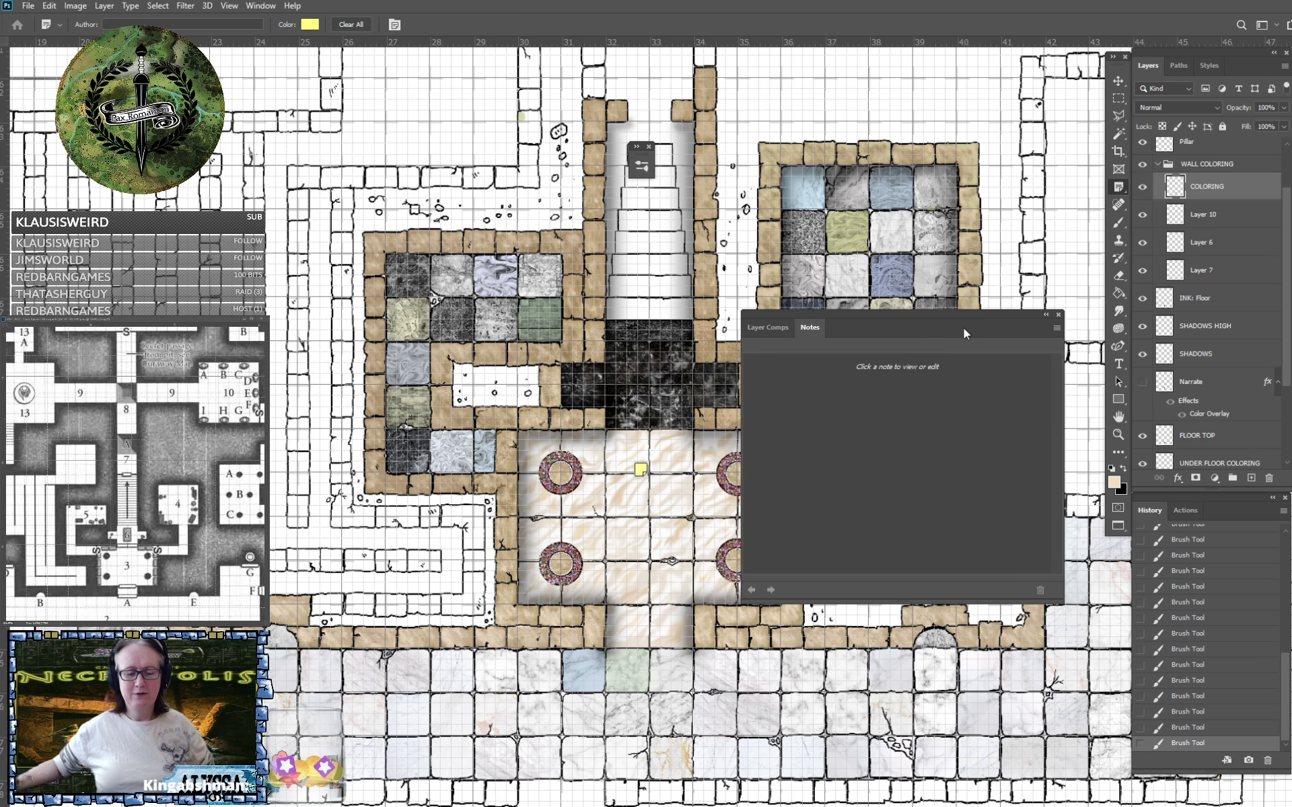
click(640, 469)
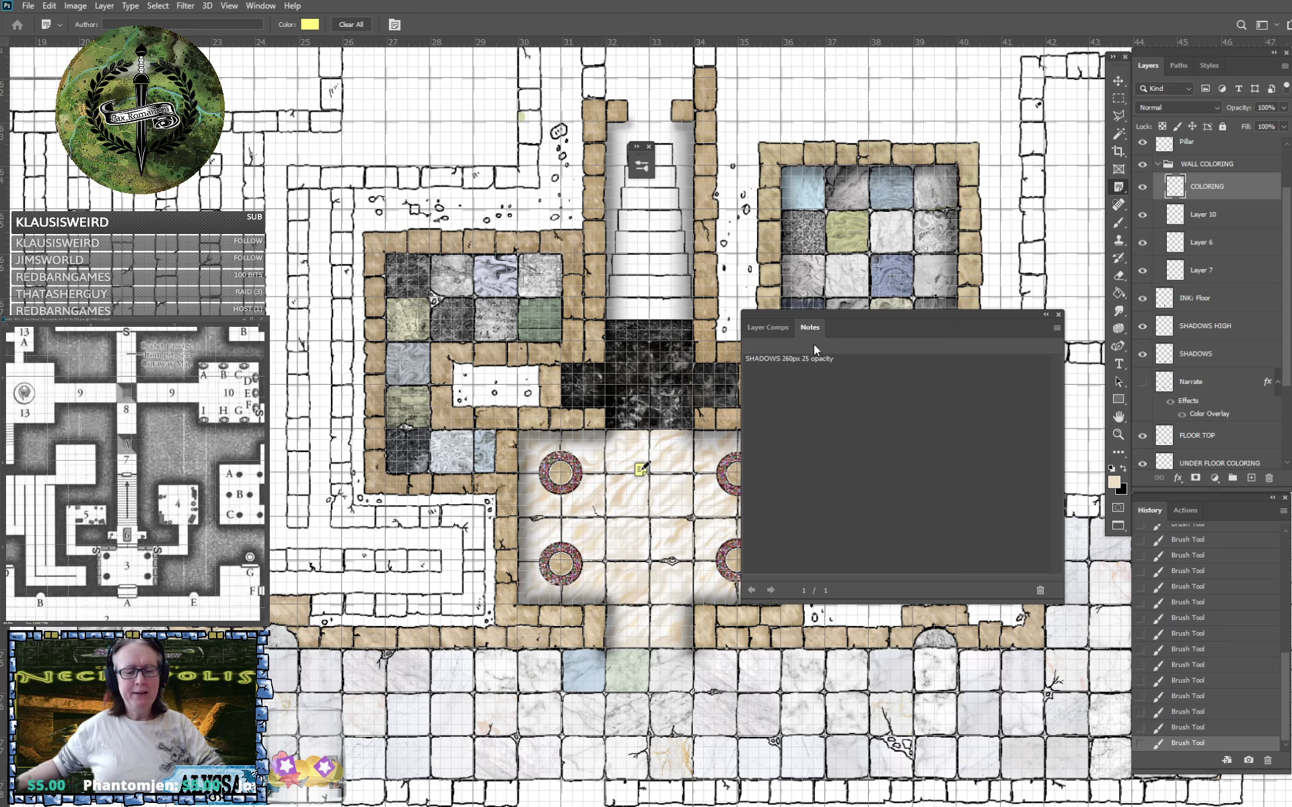
drag(860, 315, 0, 315)
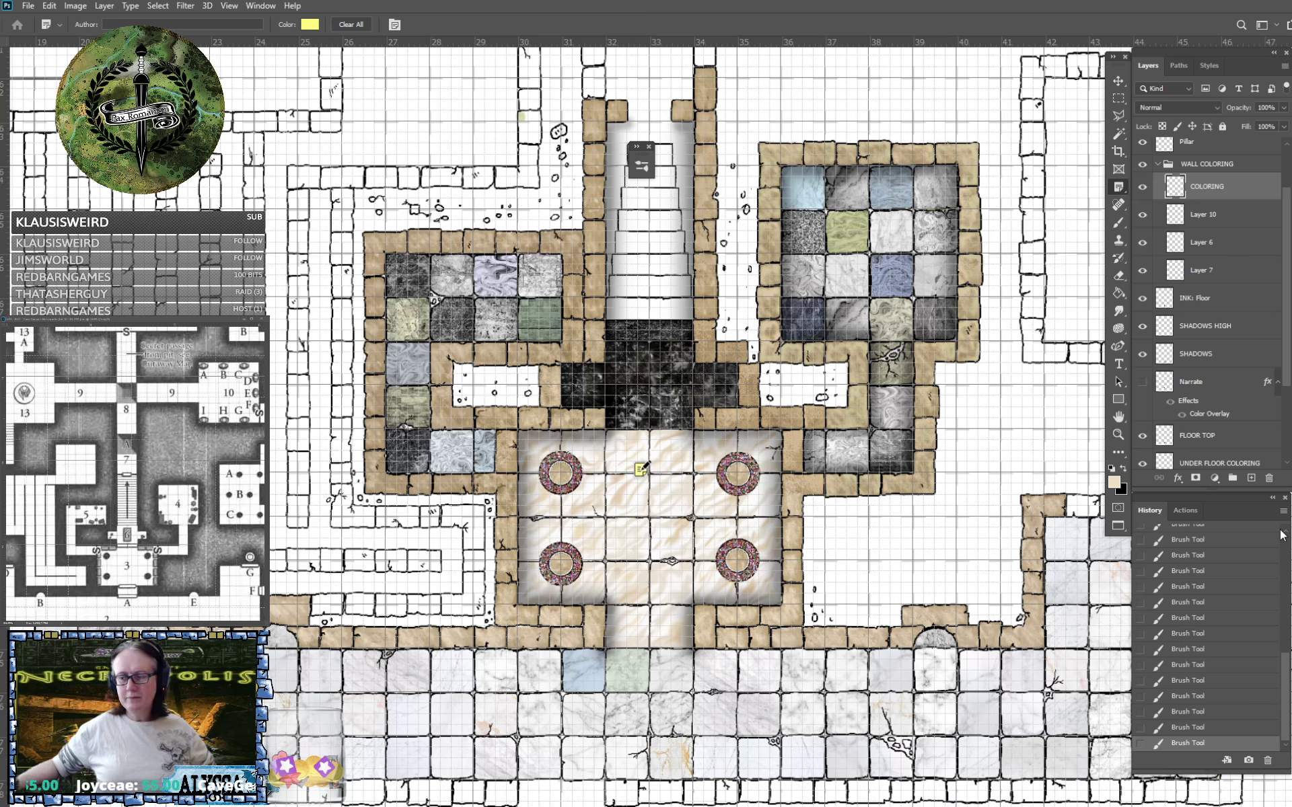
Choose the Soft Round brush at 260 px and swap the colours so that black is the foreground colour.
scroll(647, 430, up, 3)
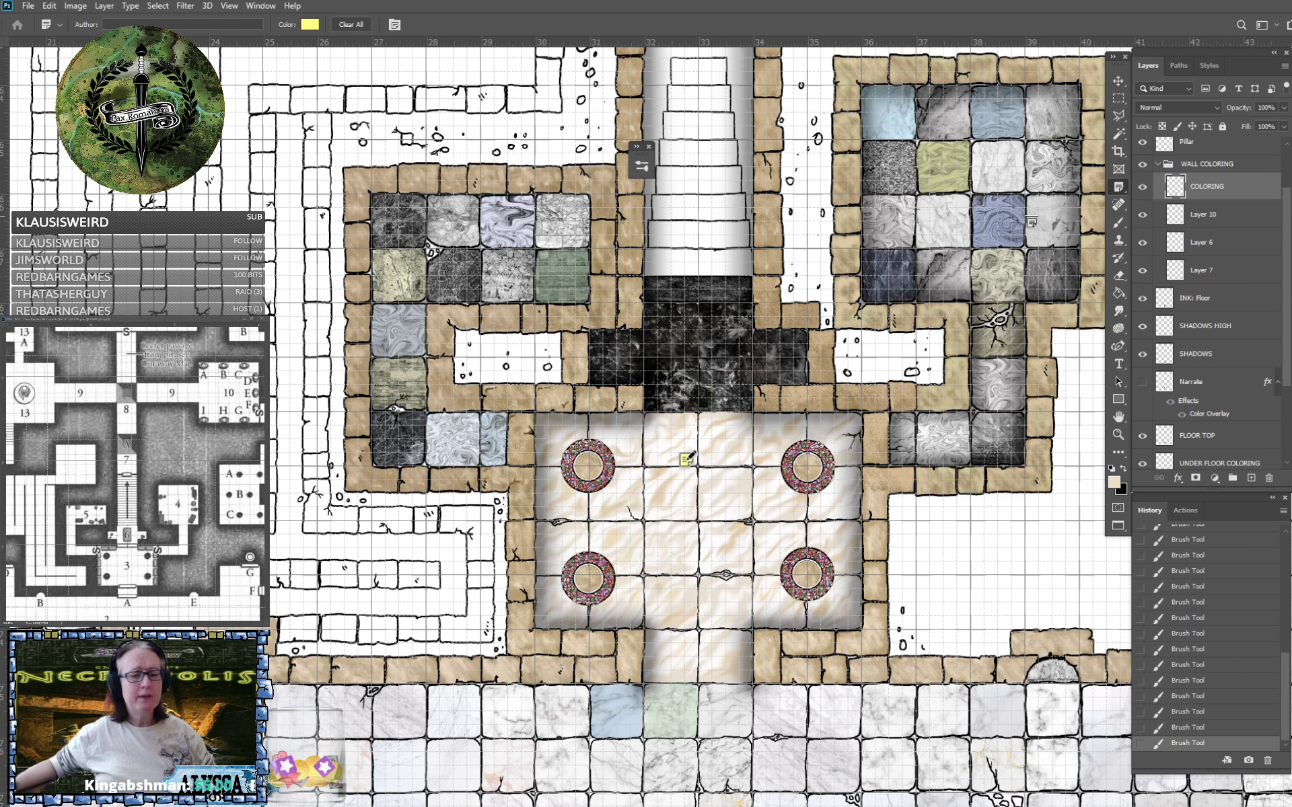
click(1118, 222)
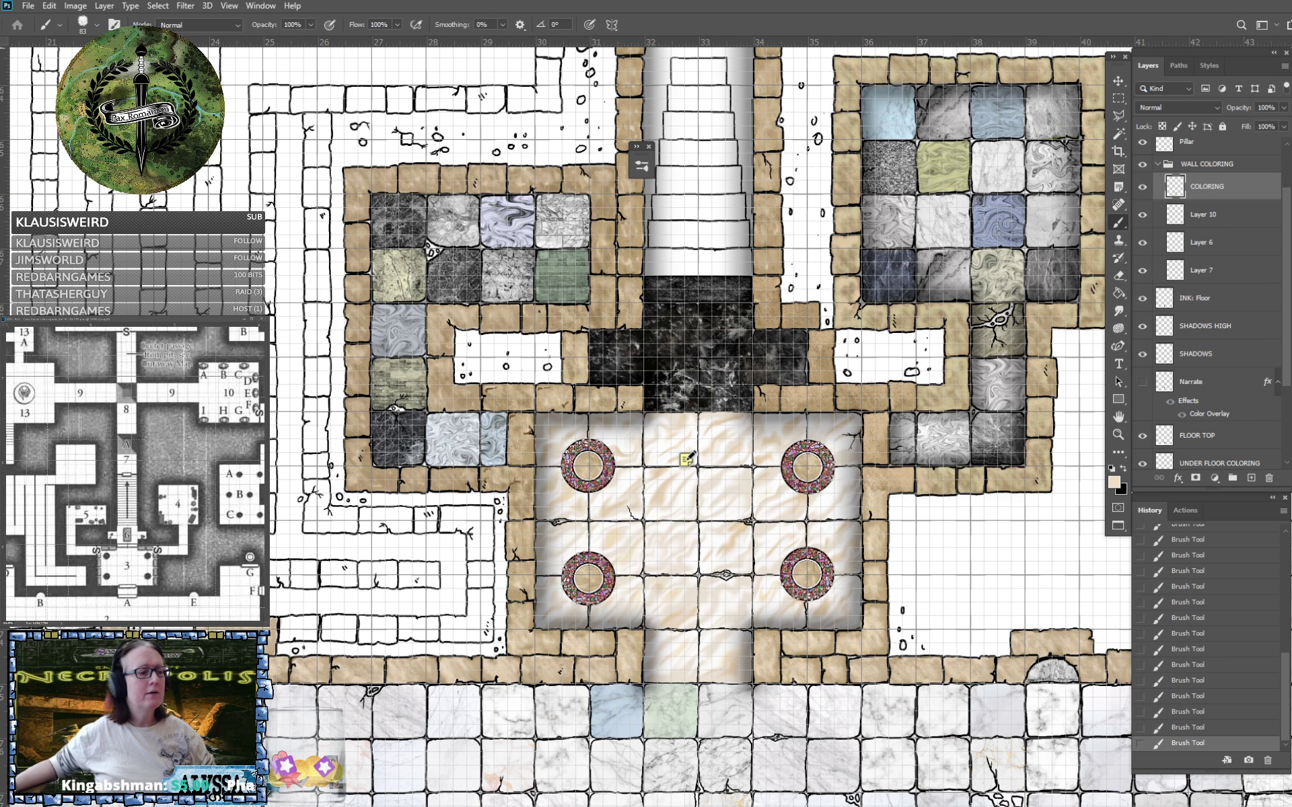
click(97, 25)
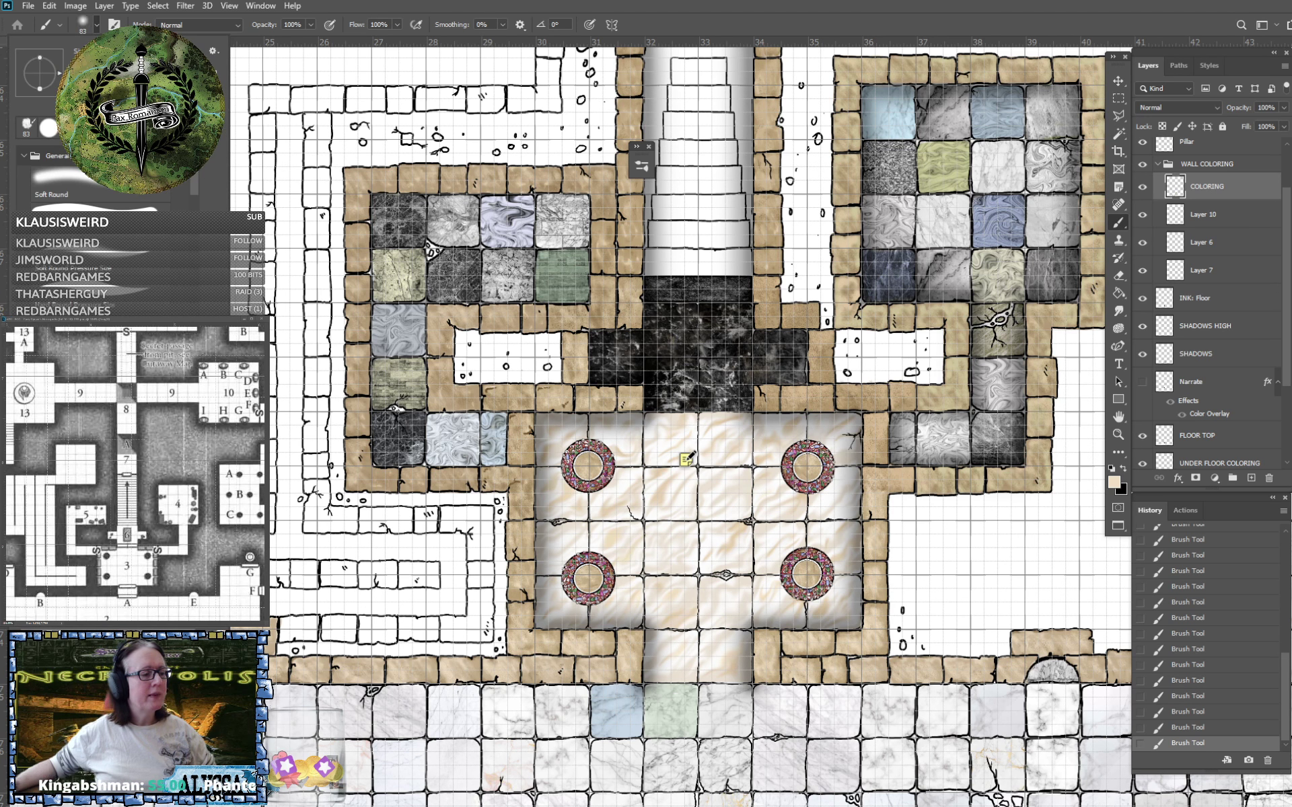
click(101, 182)
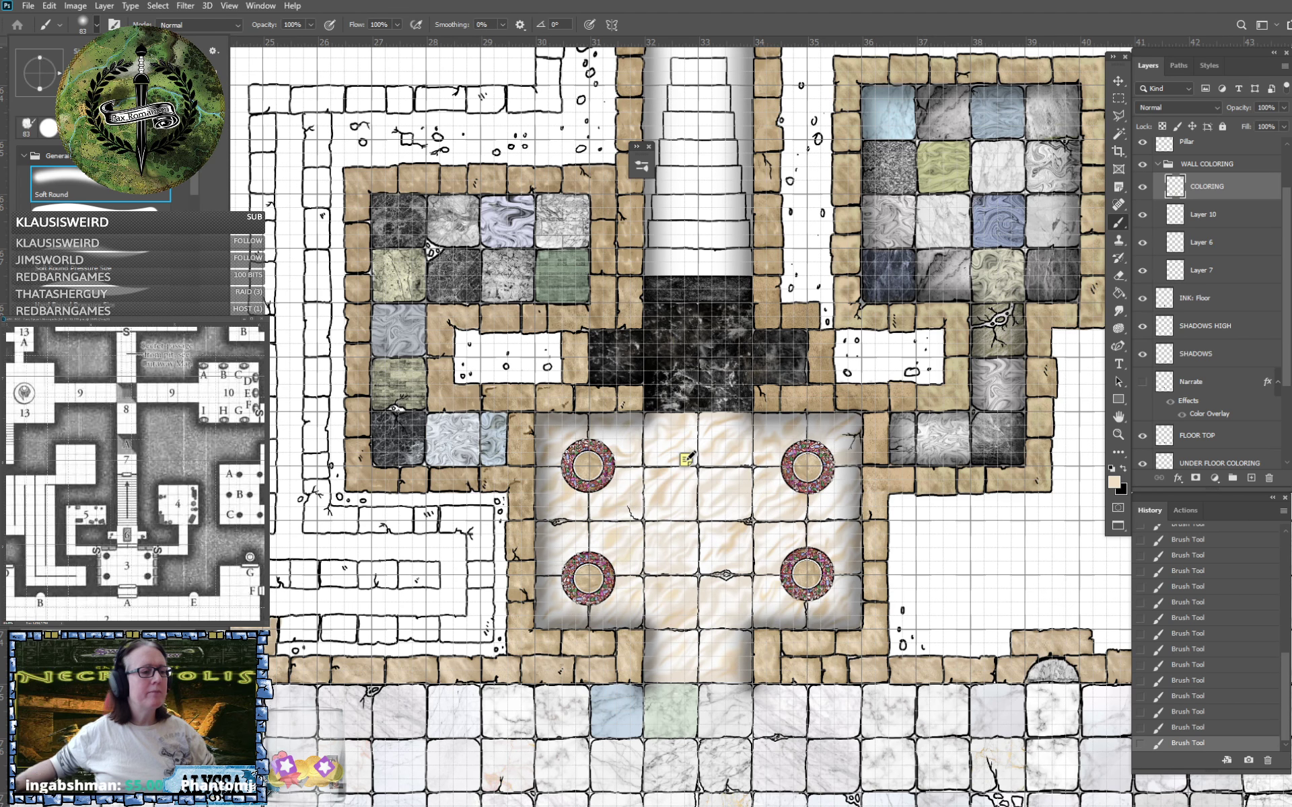
text(160)
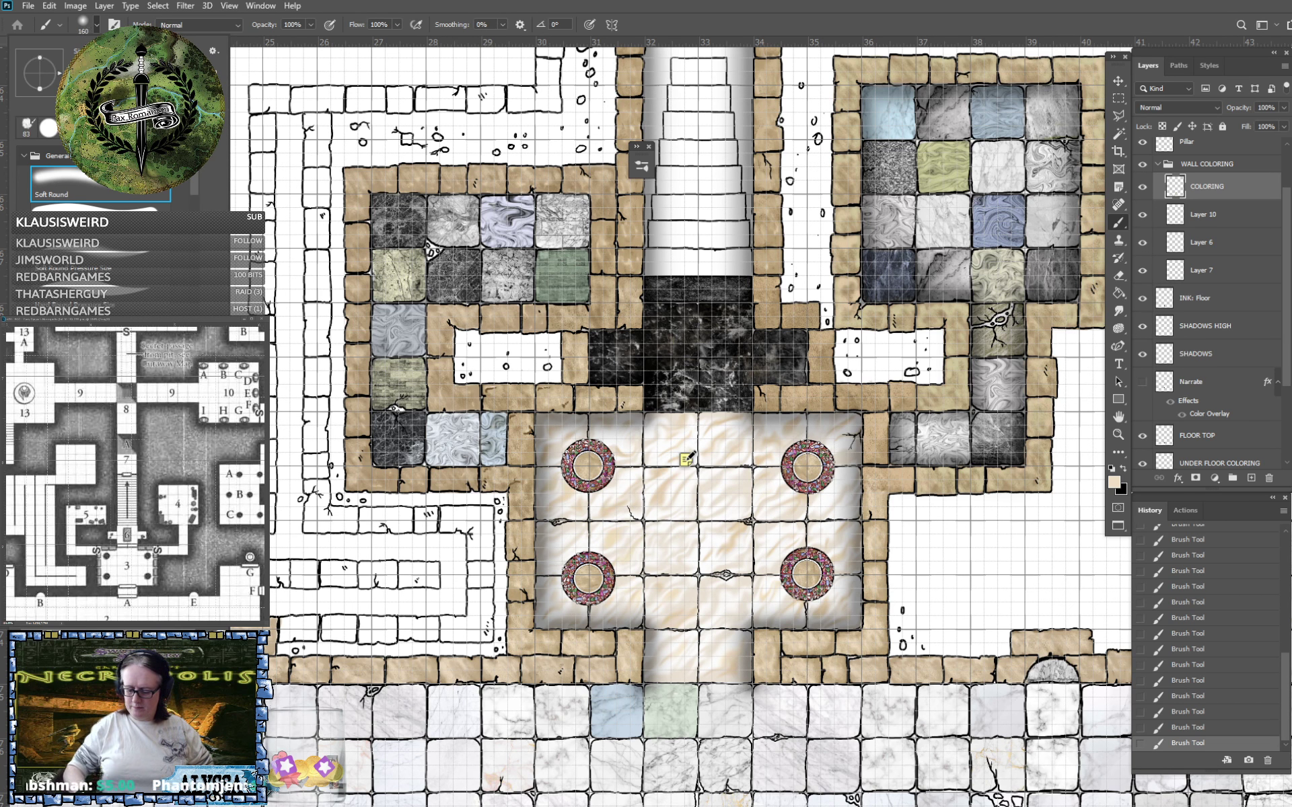
key(Return)
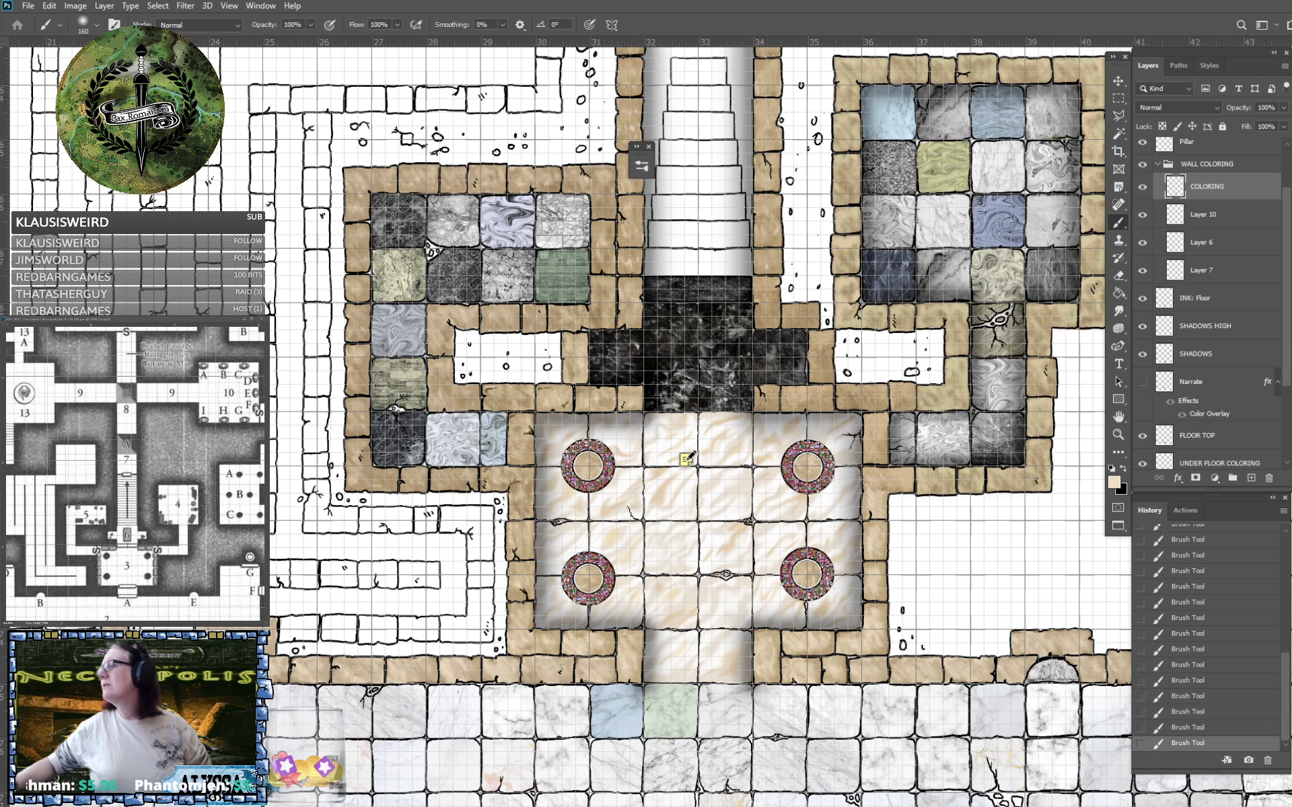
click(97, 25)
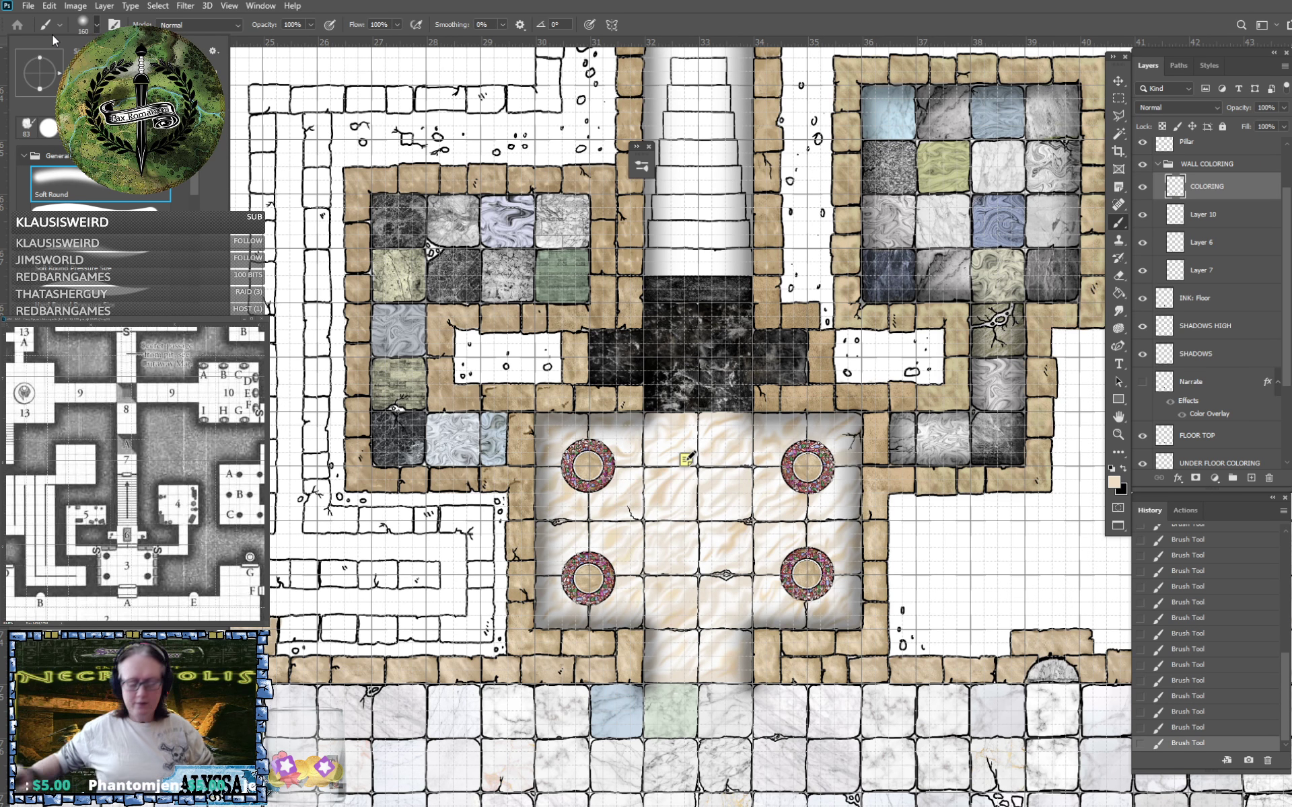
text(260)
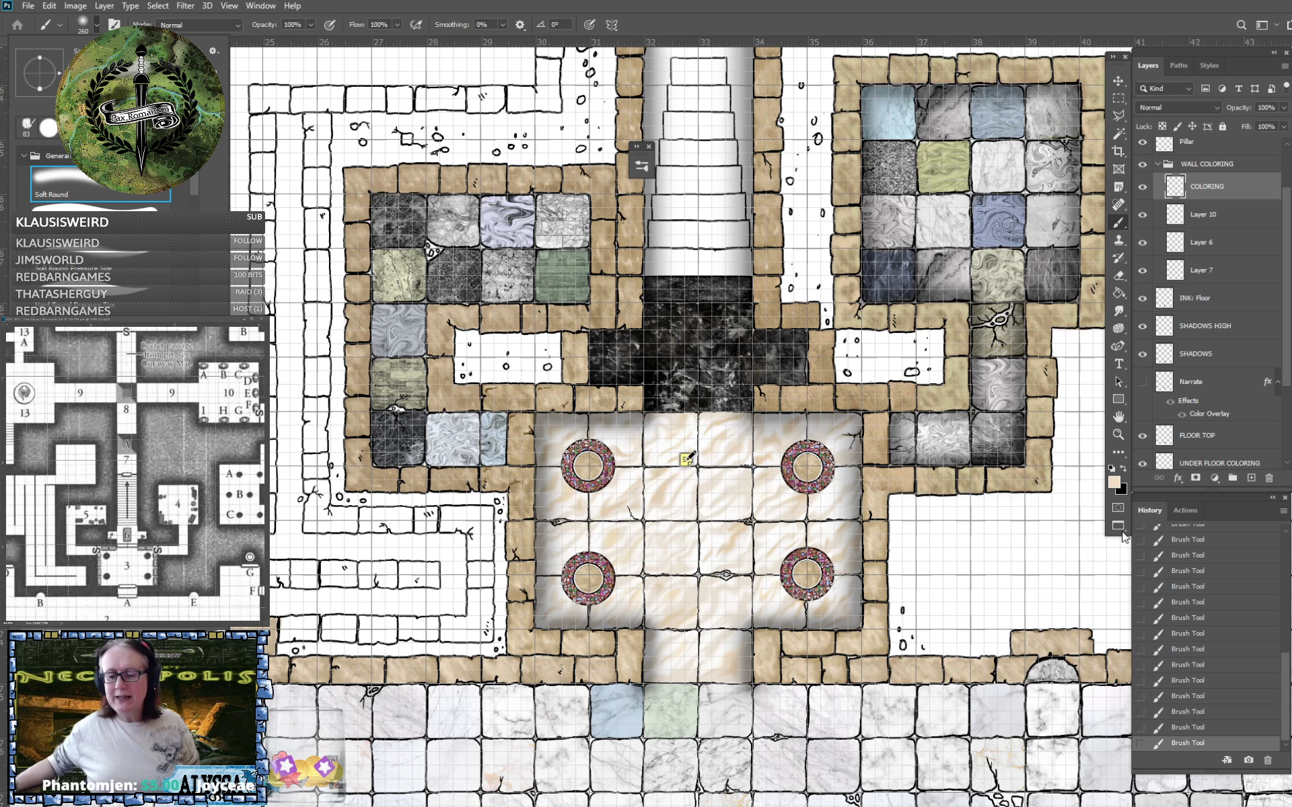
click(1123, 469)
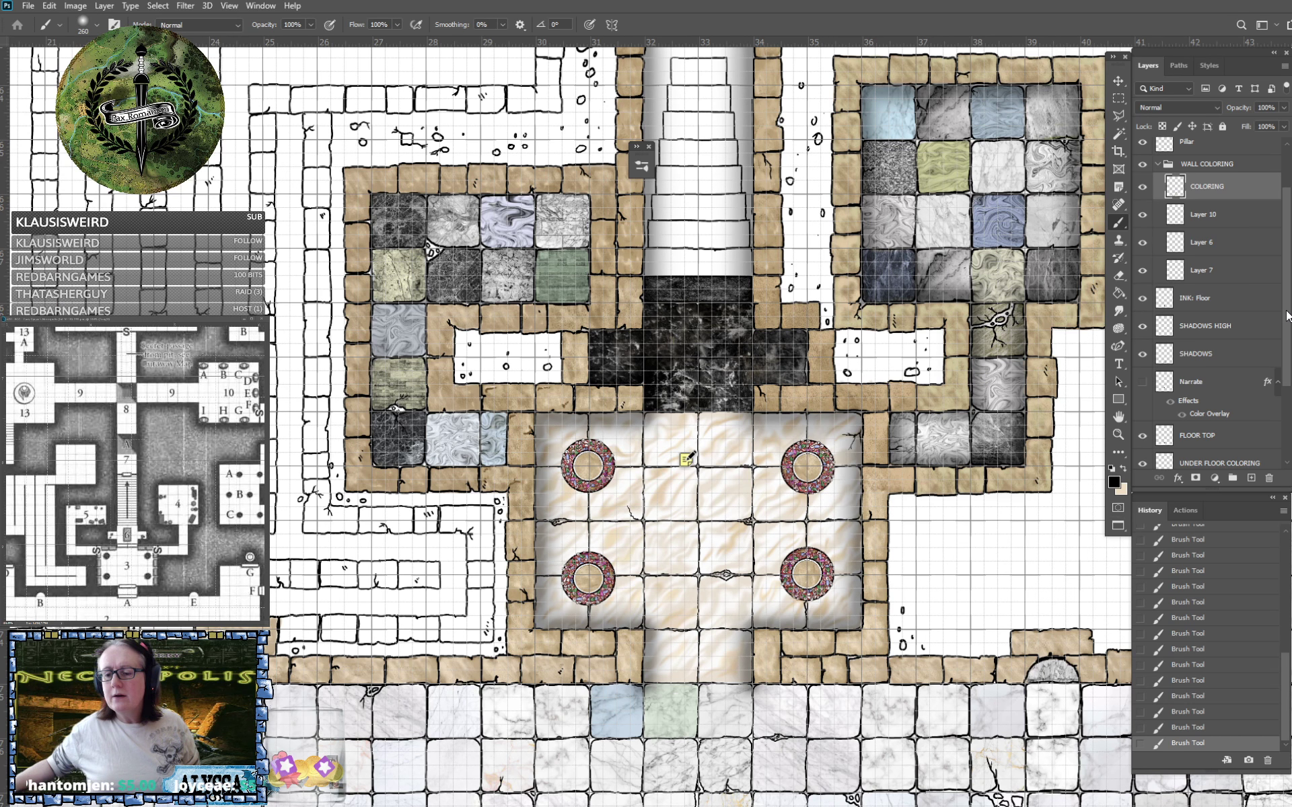
Collapse the WALL COLORING group and make the SHADOWS HIGH layer active.
drag(1287, 311, 1288, 266)
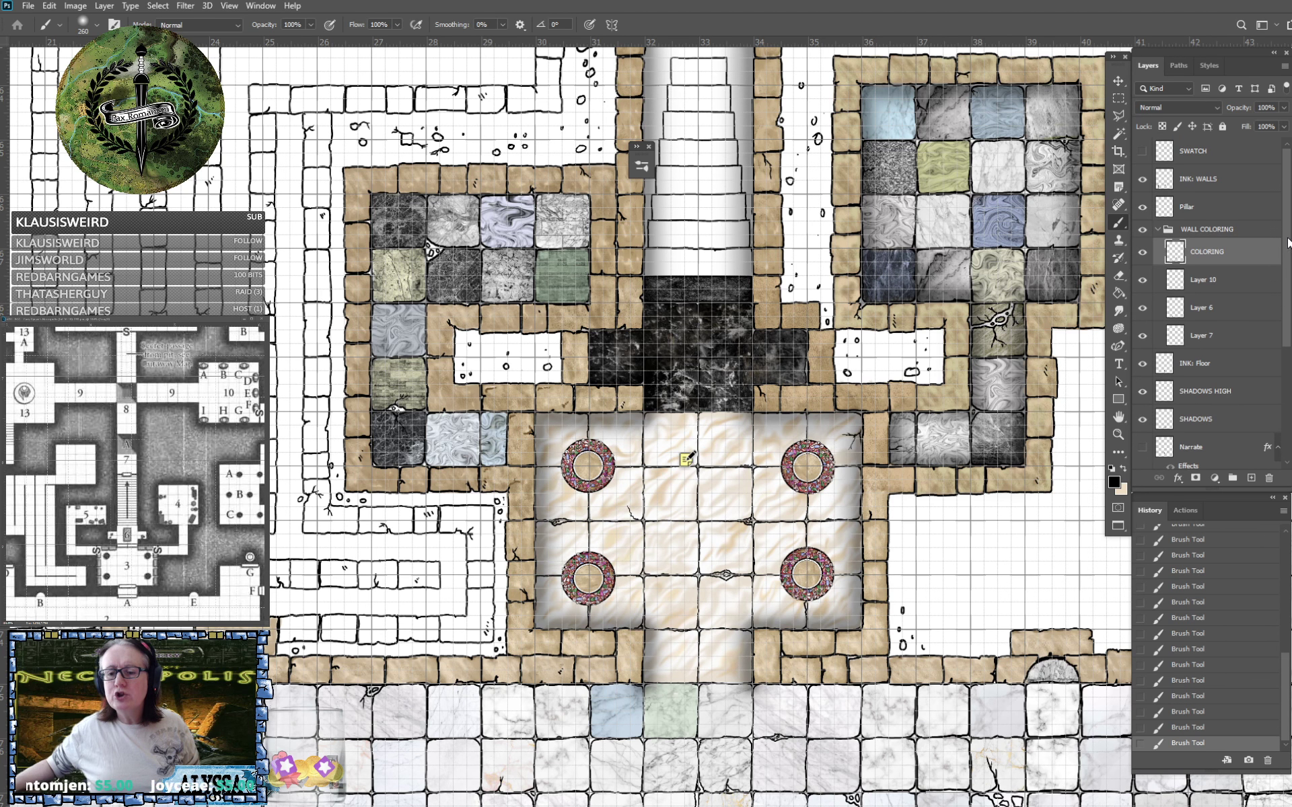
click(1157, 230)
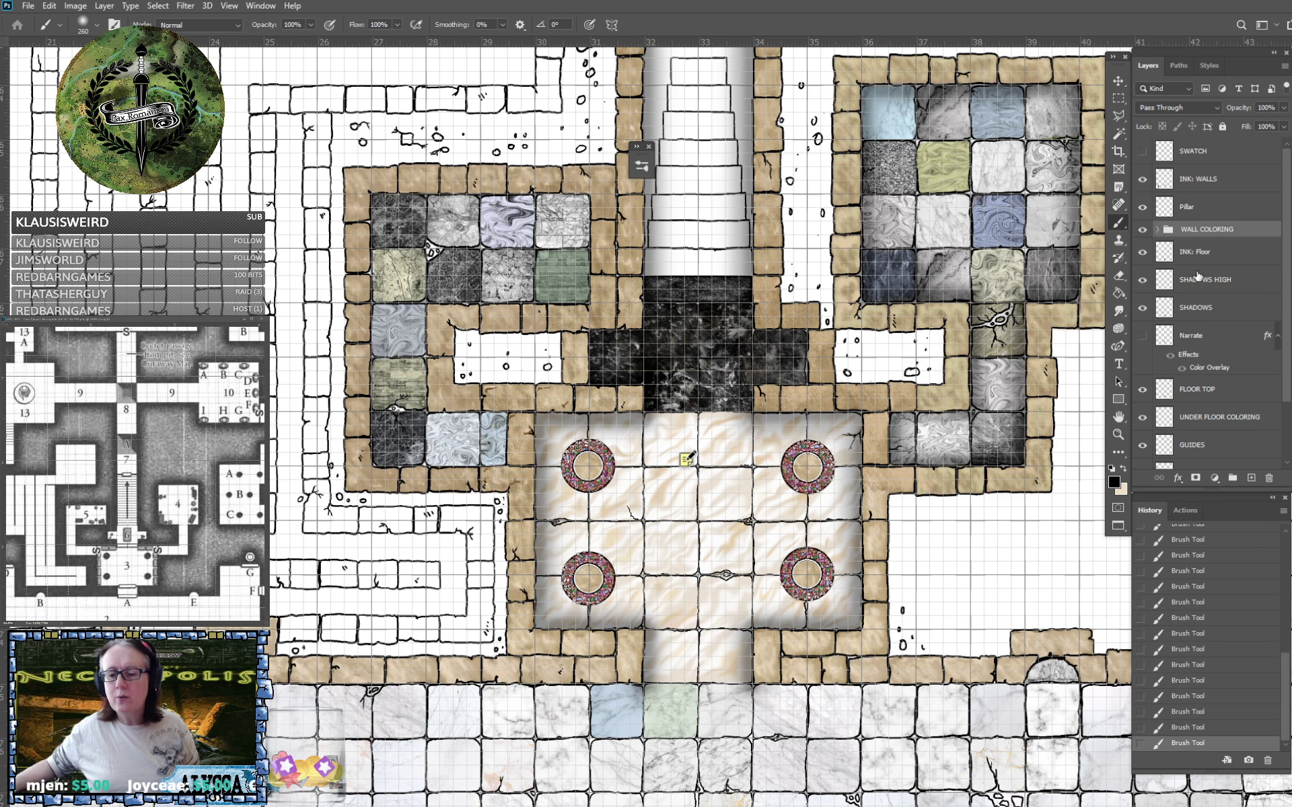
click(1224, 281)
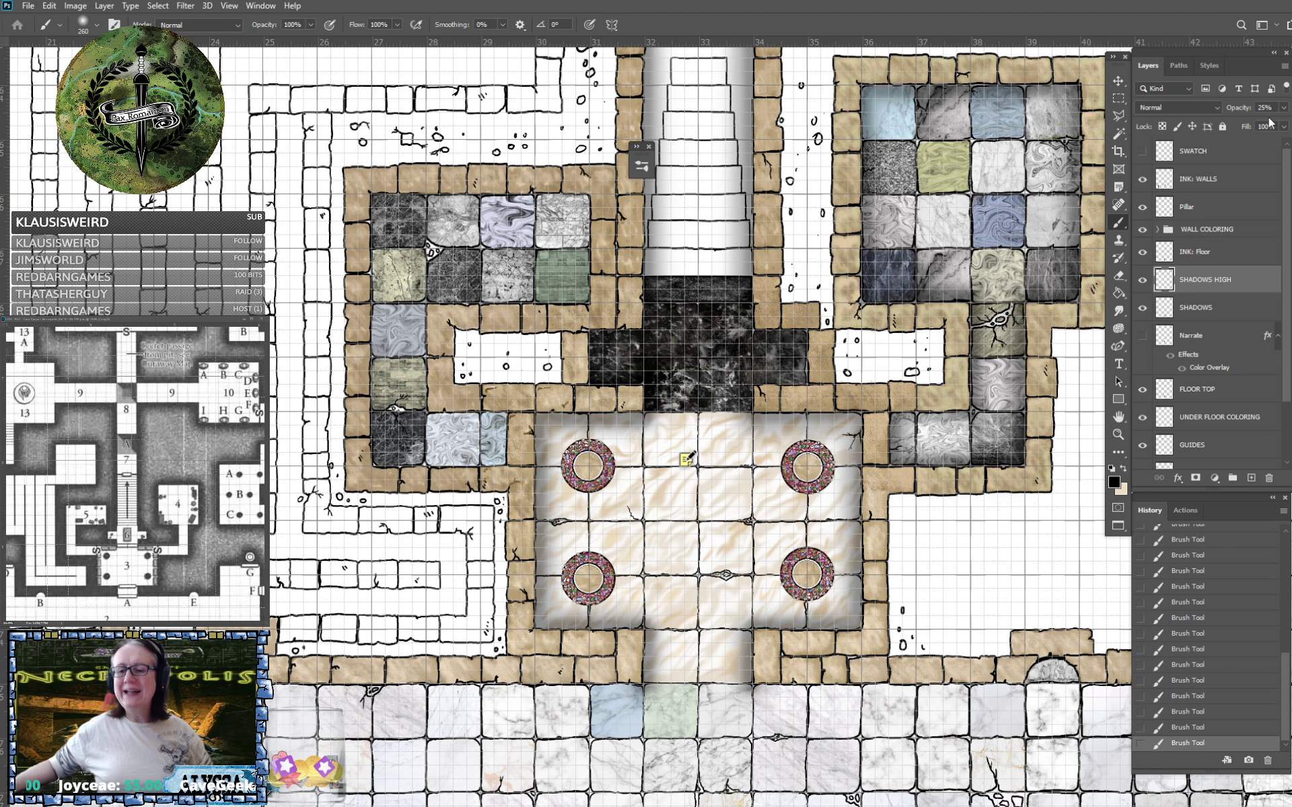
Brush straight black shadows along the marble room's upper edge, down its brown side wall and on to the arched doorway.
scroll(833, 728, down, 3)
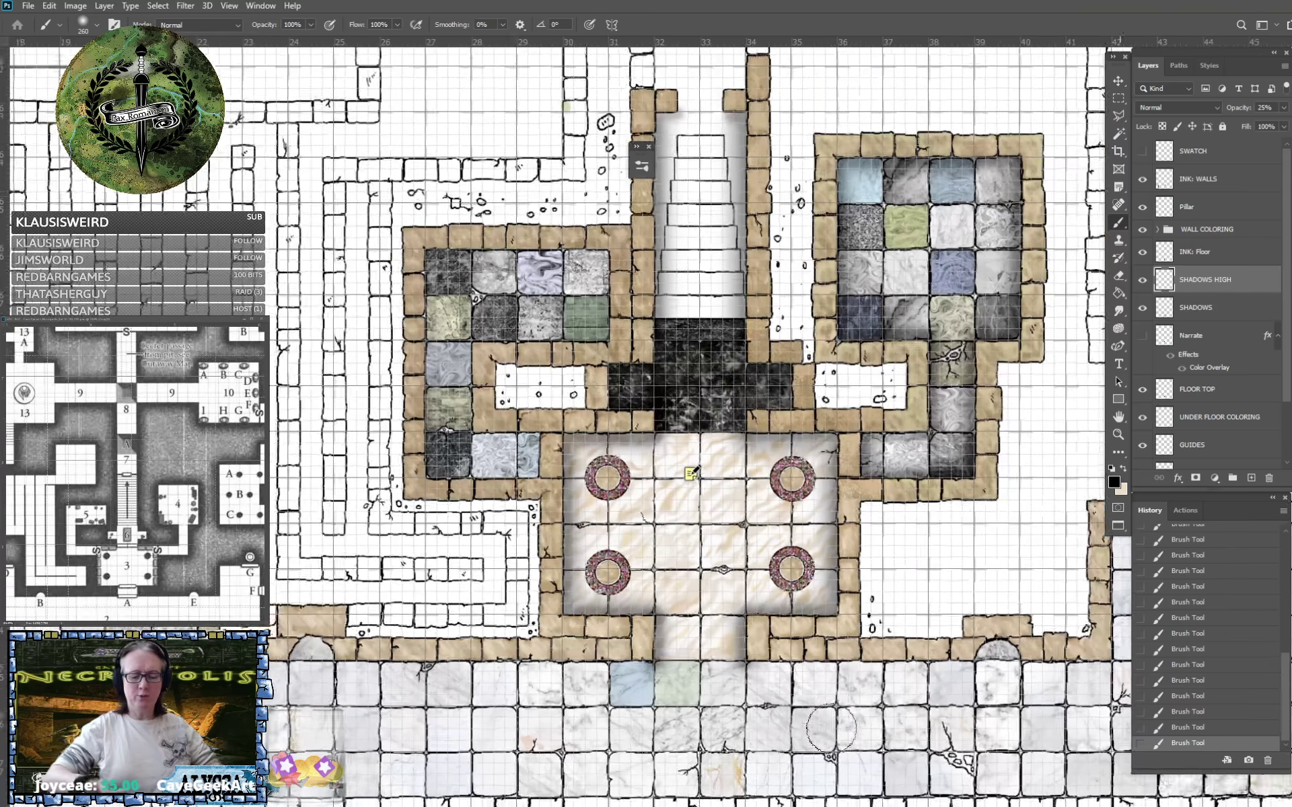
scroll(832, 728, up, 2)
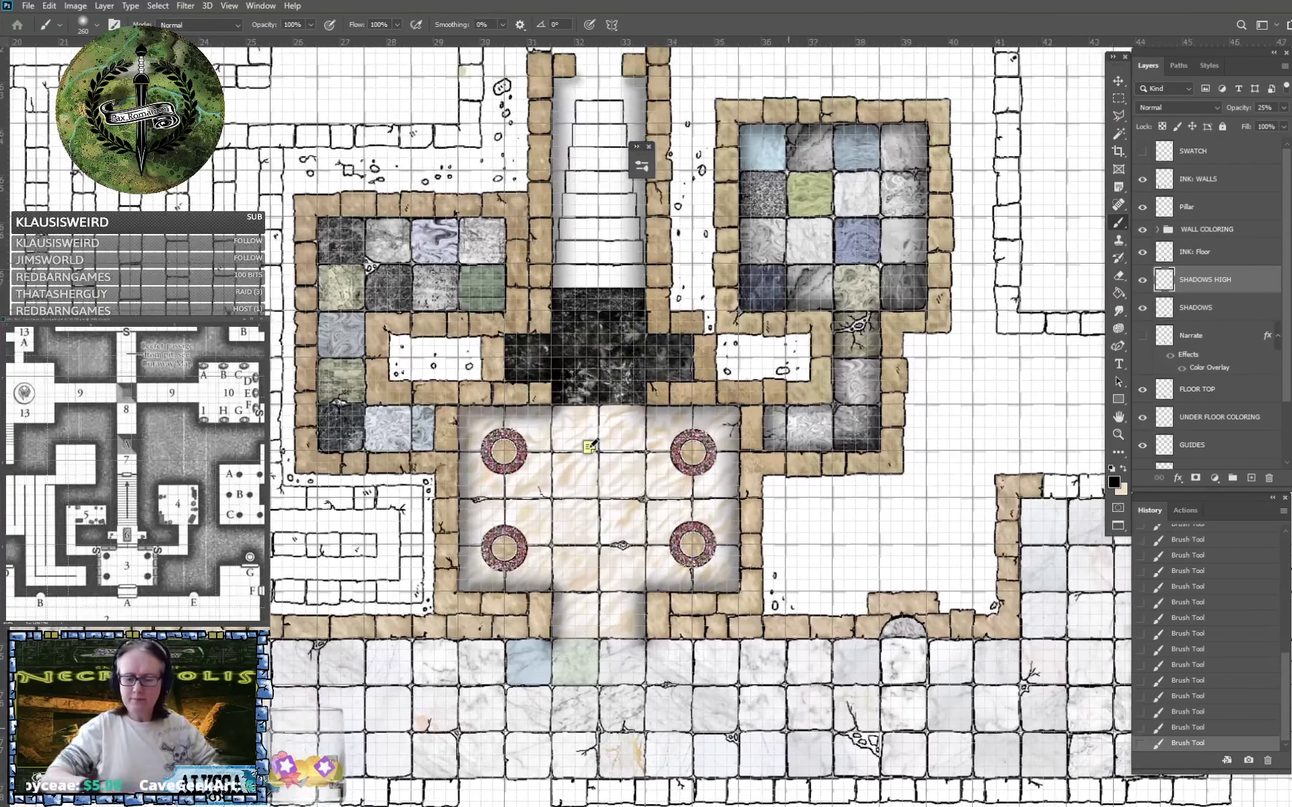
drag(788, 729, 583, 732)
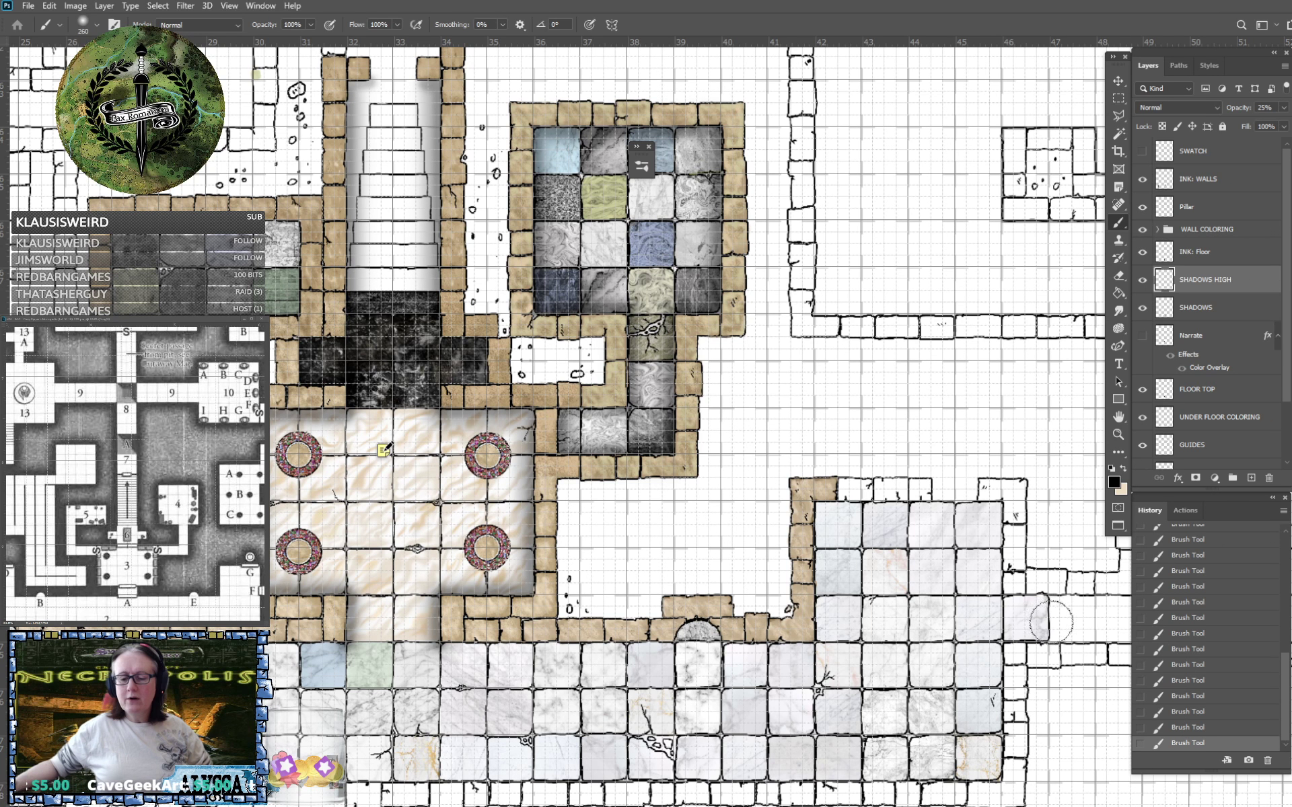
click(1000, 506)
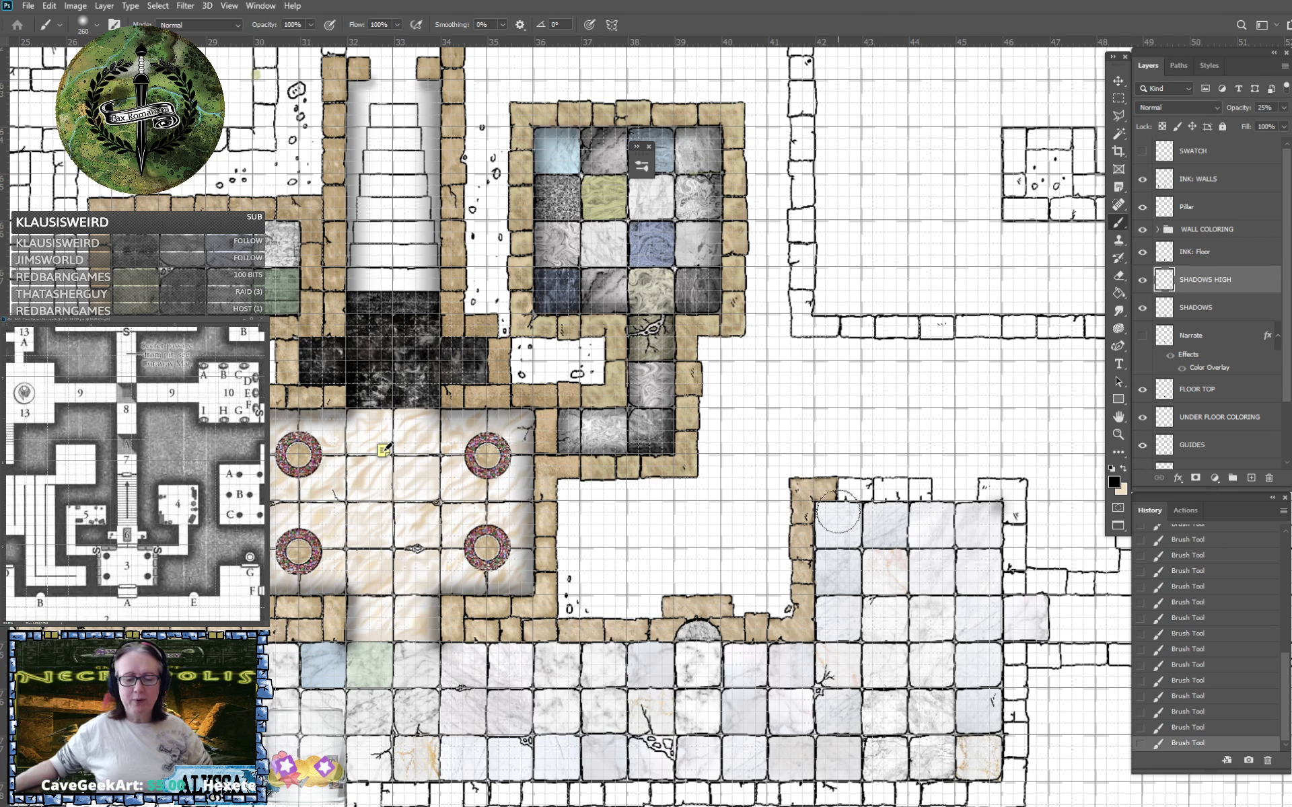
shift+click(821, 509)
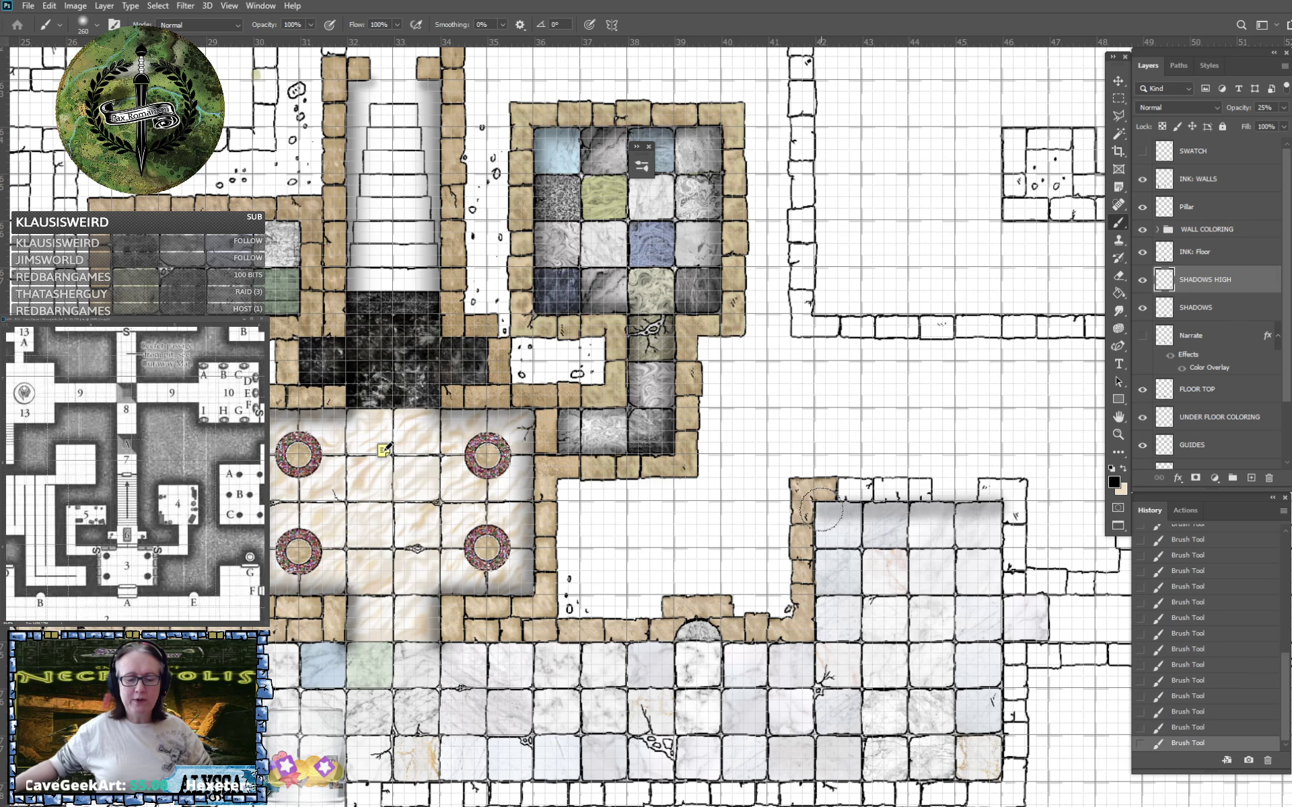
shift+click(815, 642)
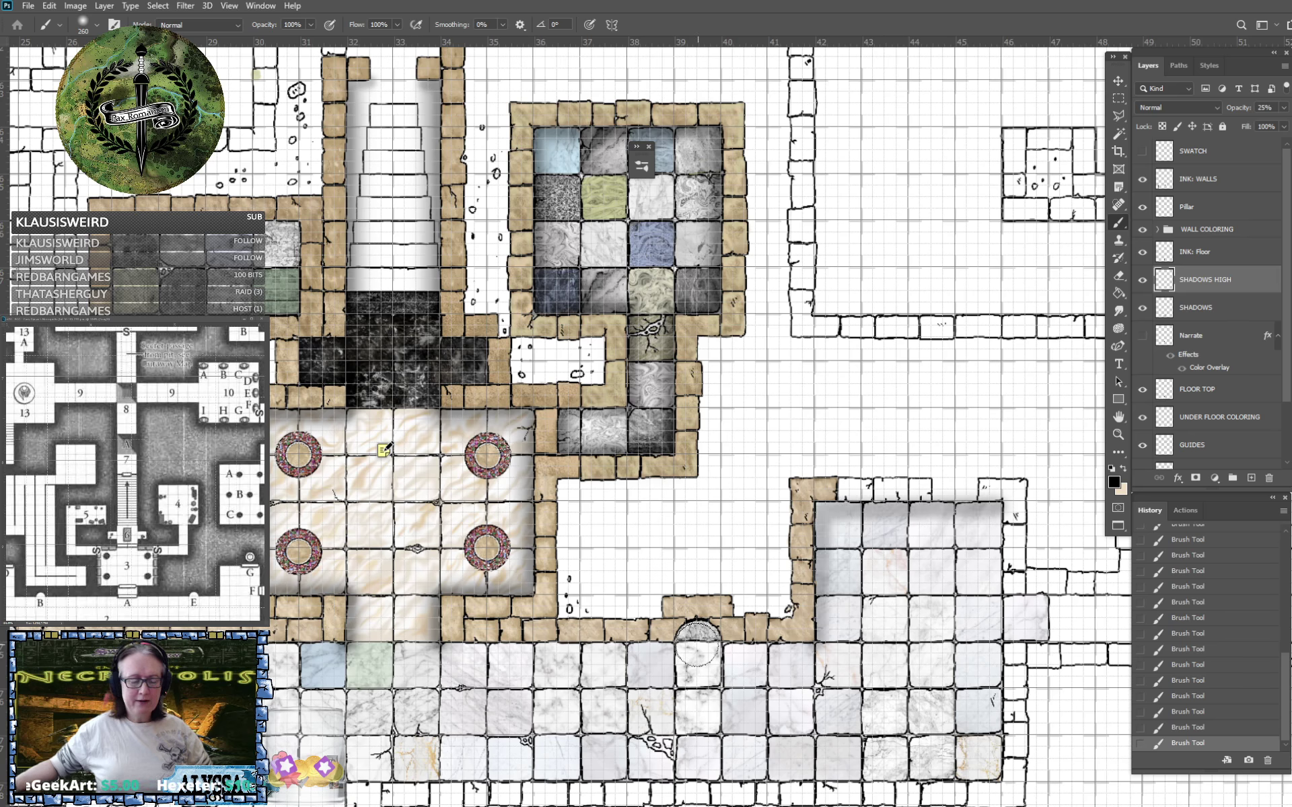
shift+click(721, 646)
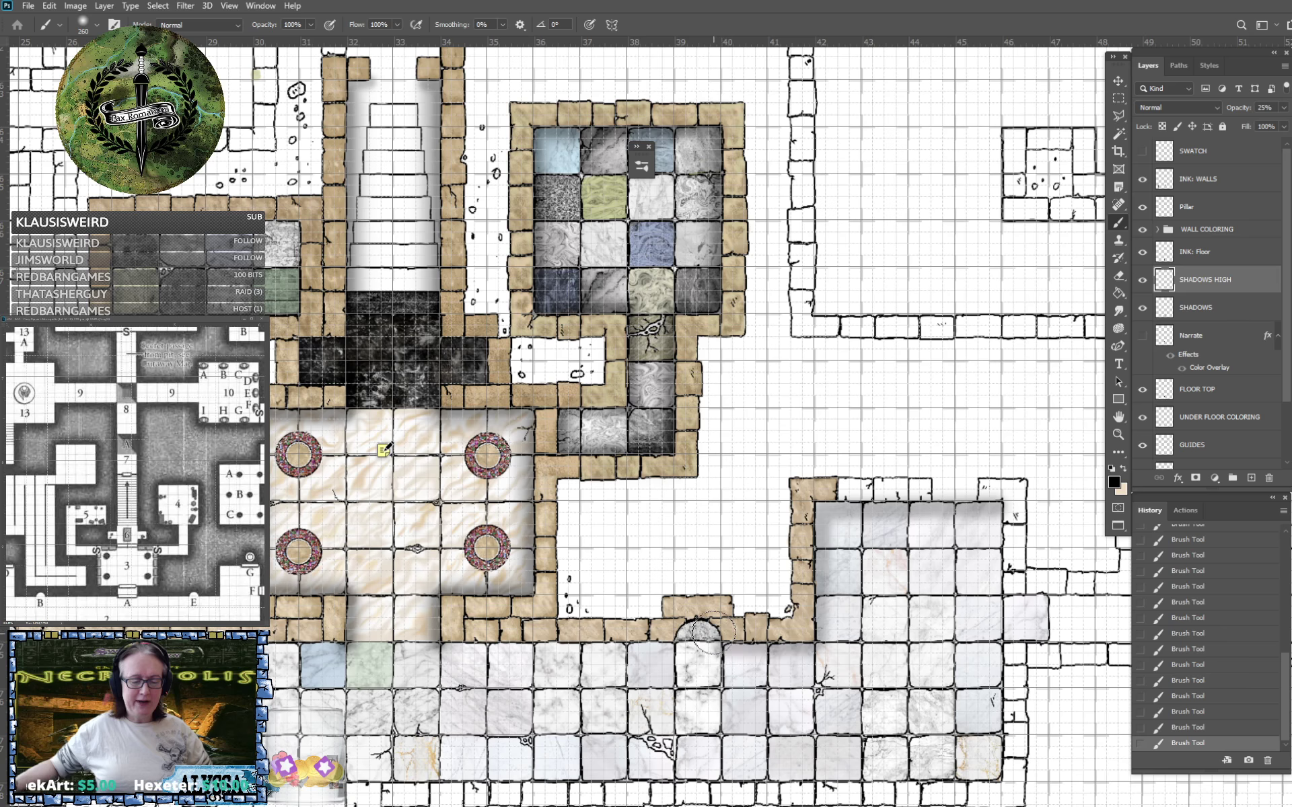
Shade the arched doorway's curve and continue the shadow along the corridor's upper wall to the pillared hall's entrance.
shift+click(711, 631)
shift+click(697, 626)
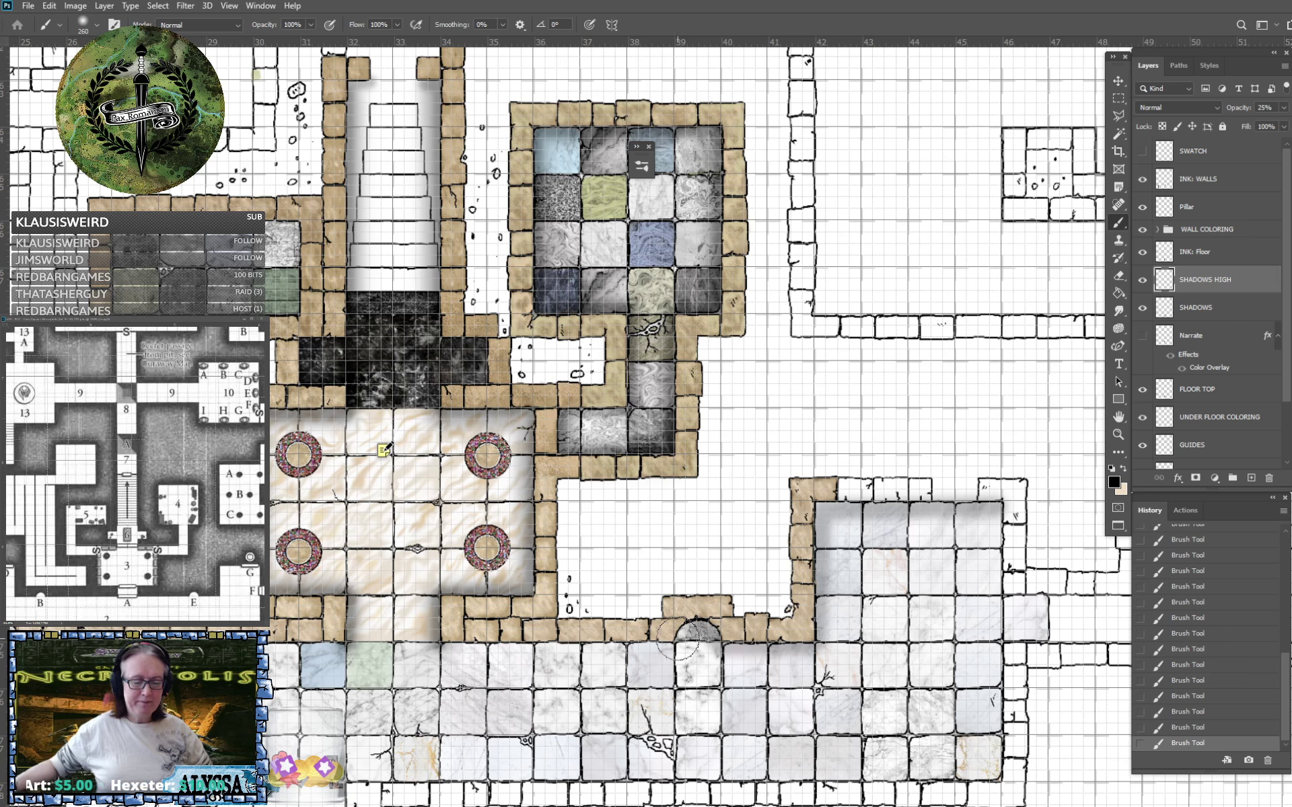
shift+click(674, 644)
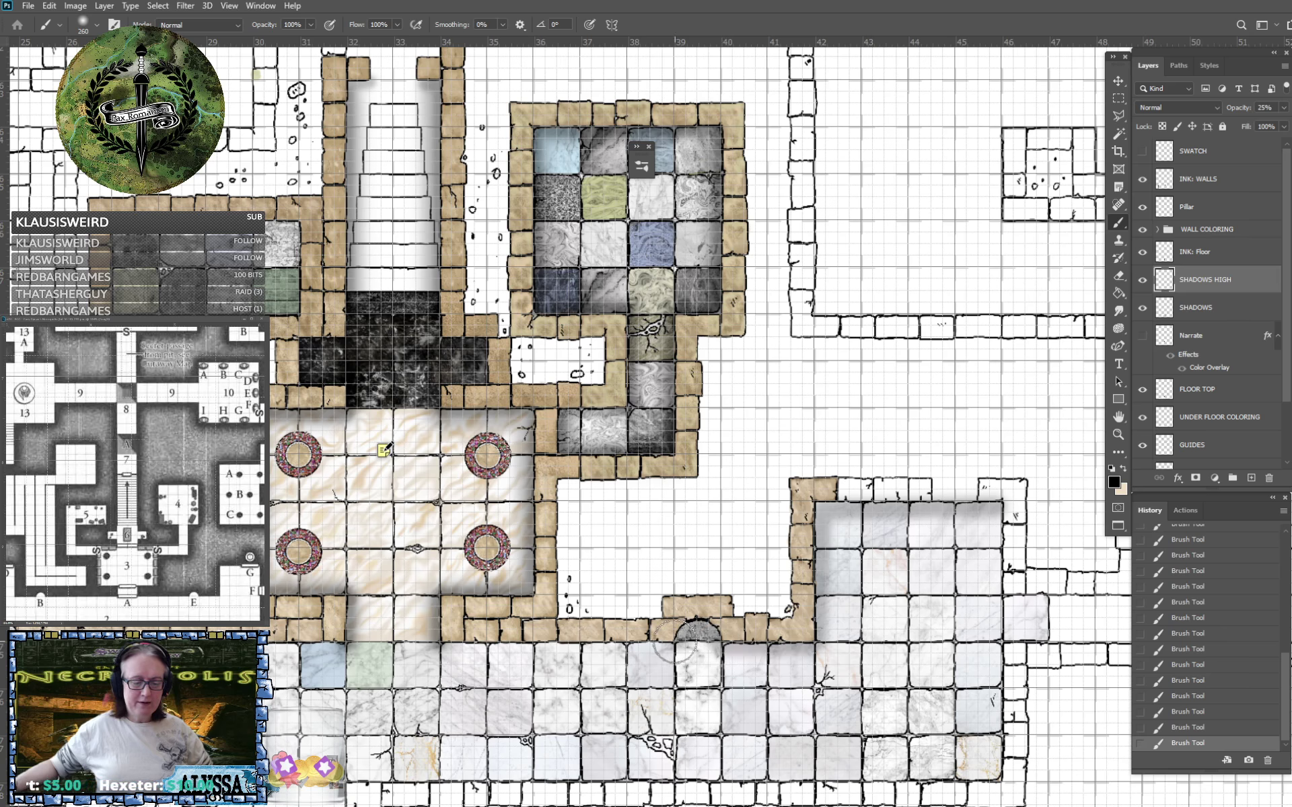
shift+click(445, 644)
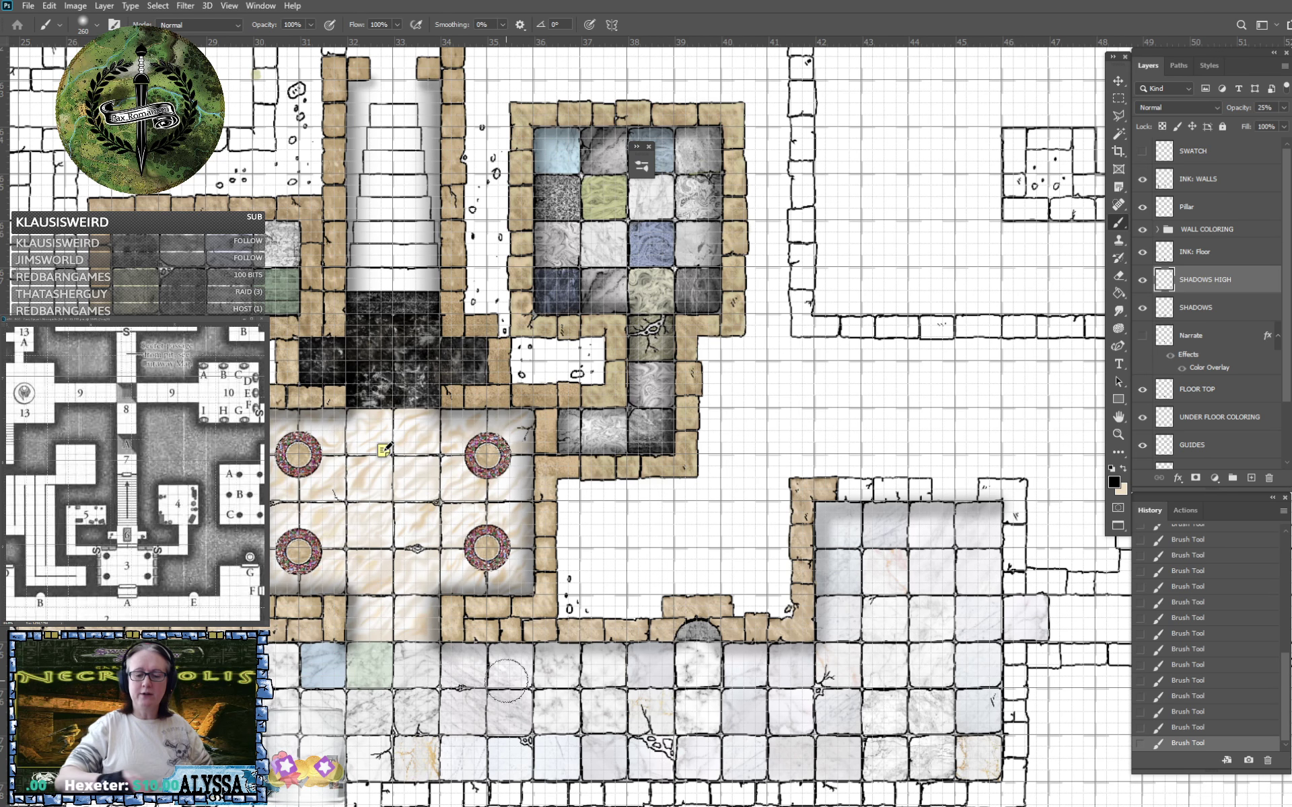
Brush a black shadow along the marble corridor's lower wall from its far corner to the gap near the pillared hall.
scroll(506, 679, down, 4)
scroll(506, 680, up, 3)
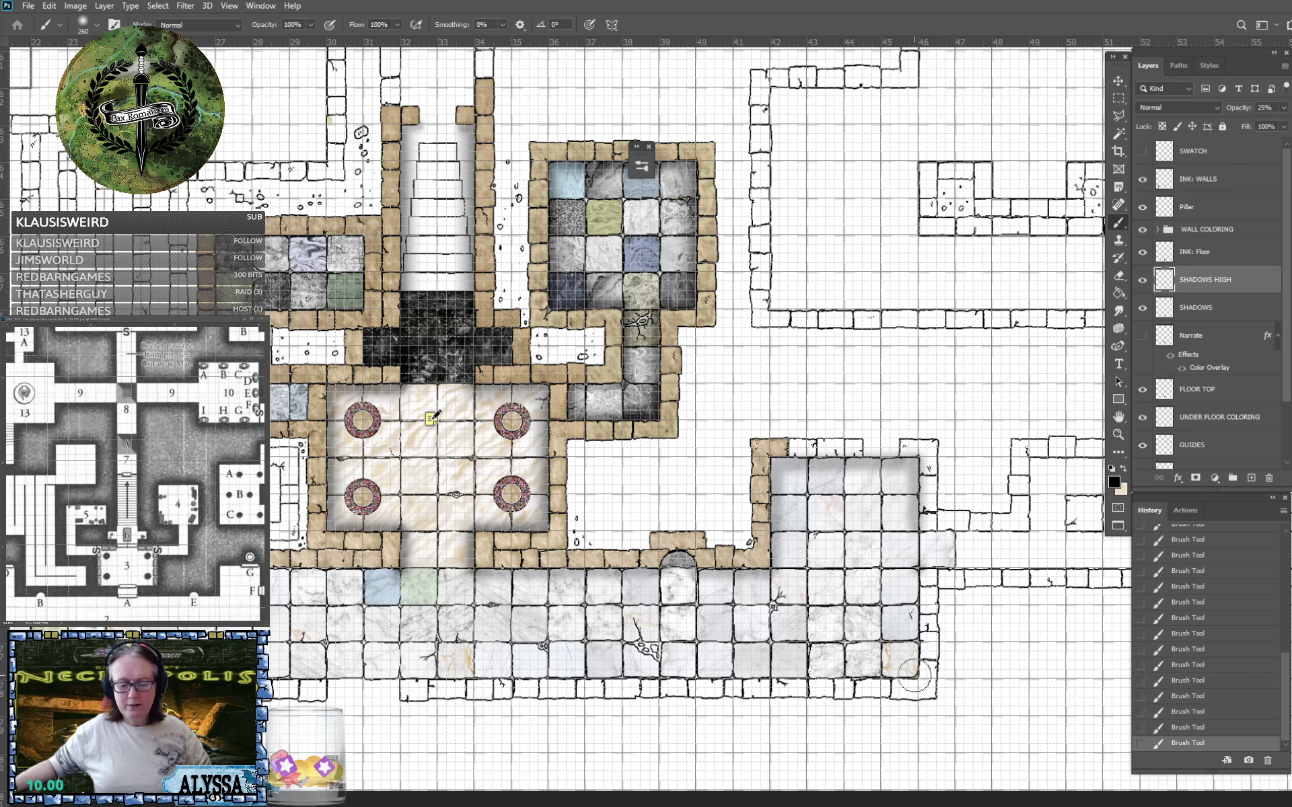
shift+click(400, 672)
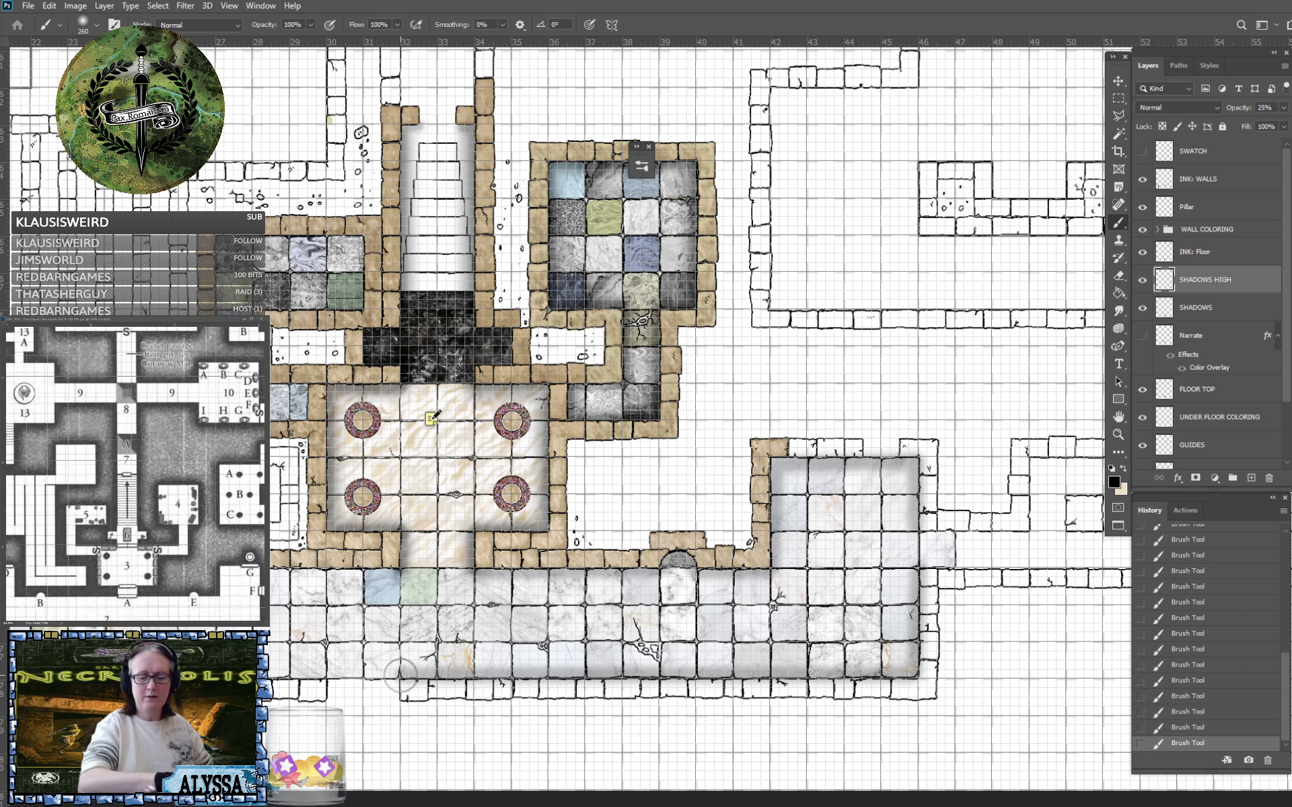
Brush straight black shadows around the marble corridor's west end, from its lower wall around the grey-tiled alcove to the pillared hall's entrance.
mouse_move(400, 675)
mouse_down()
mouse_move(811, 669)
mouse_move(889, 688)
mouse_up()
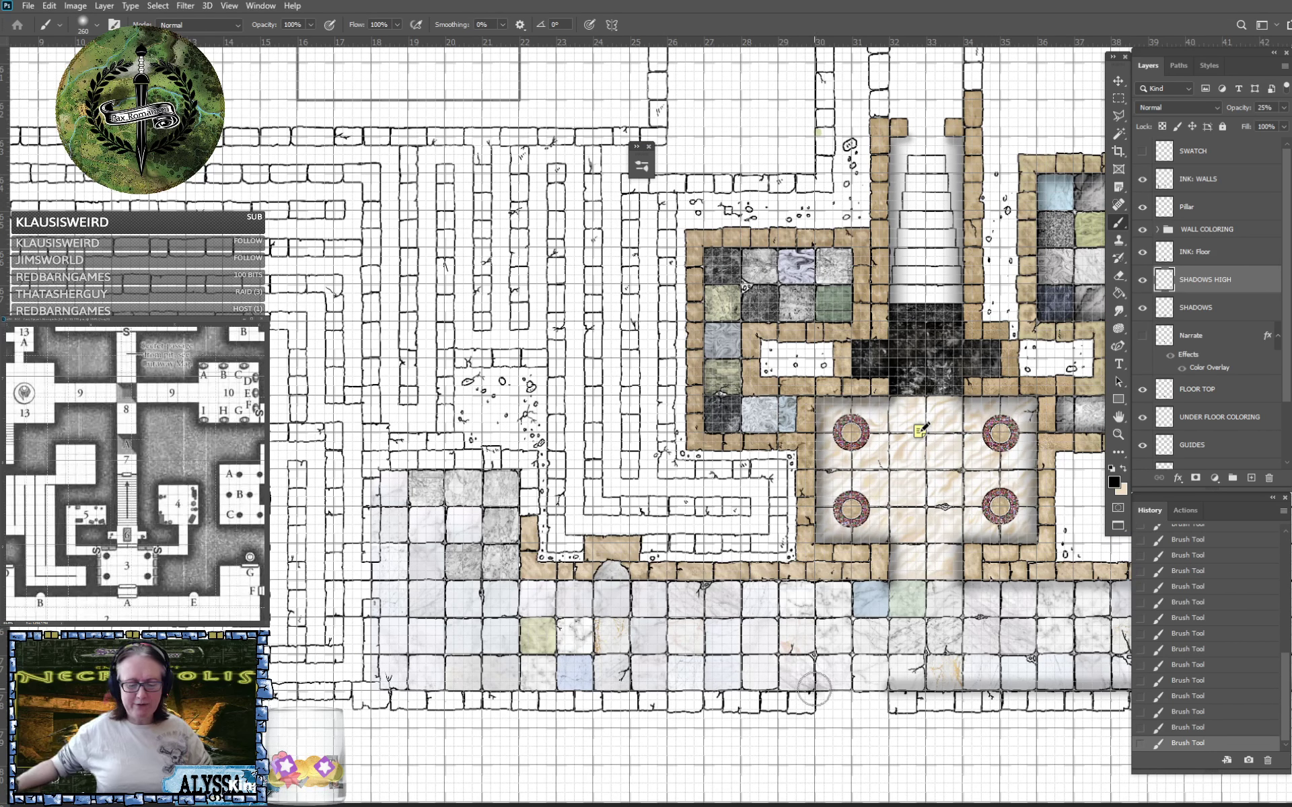
shift+click(381, 683)
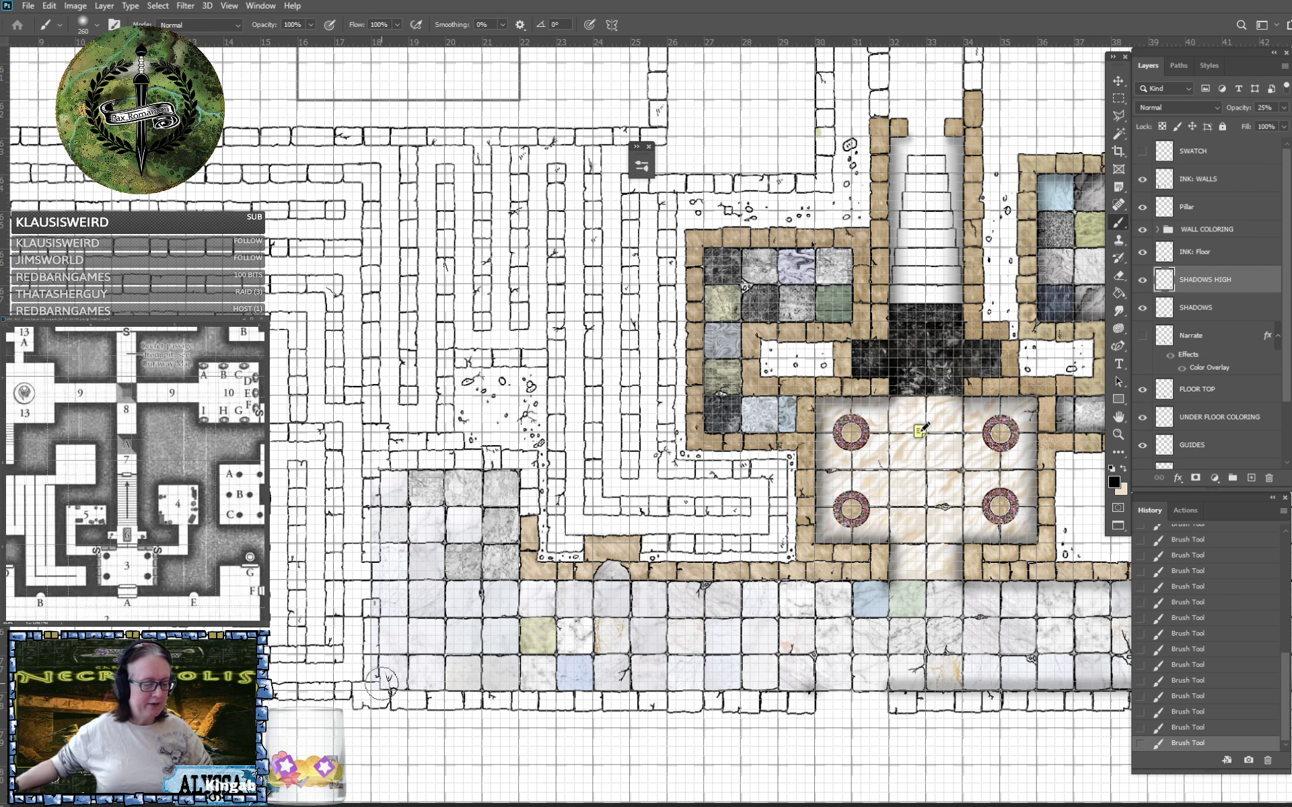
shift+click(381, 600)
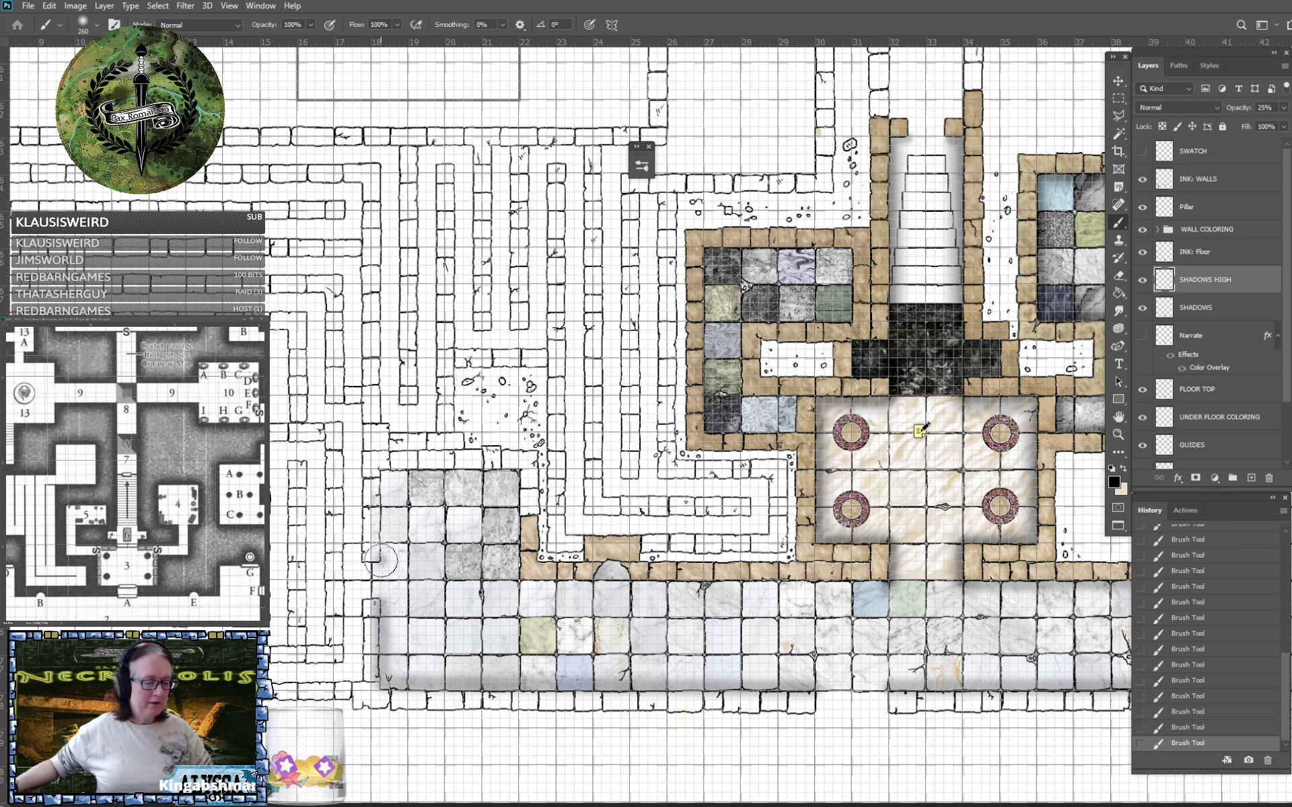
shift+click(381, 470)
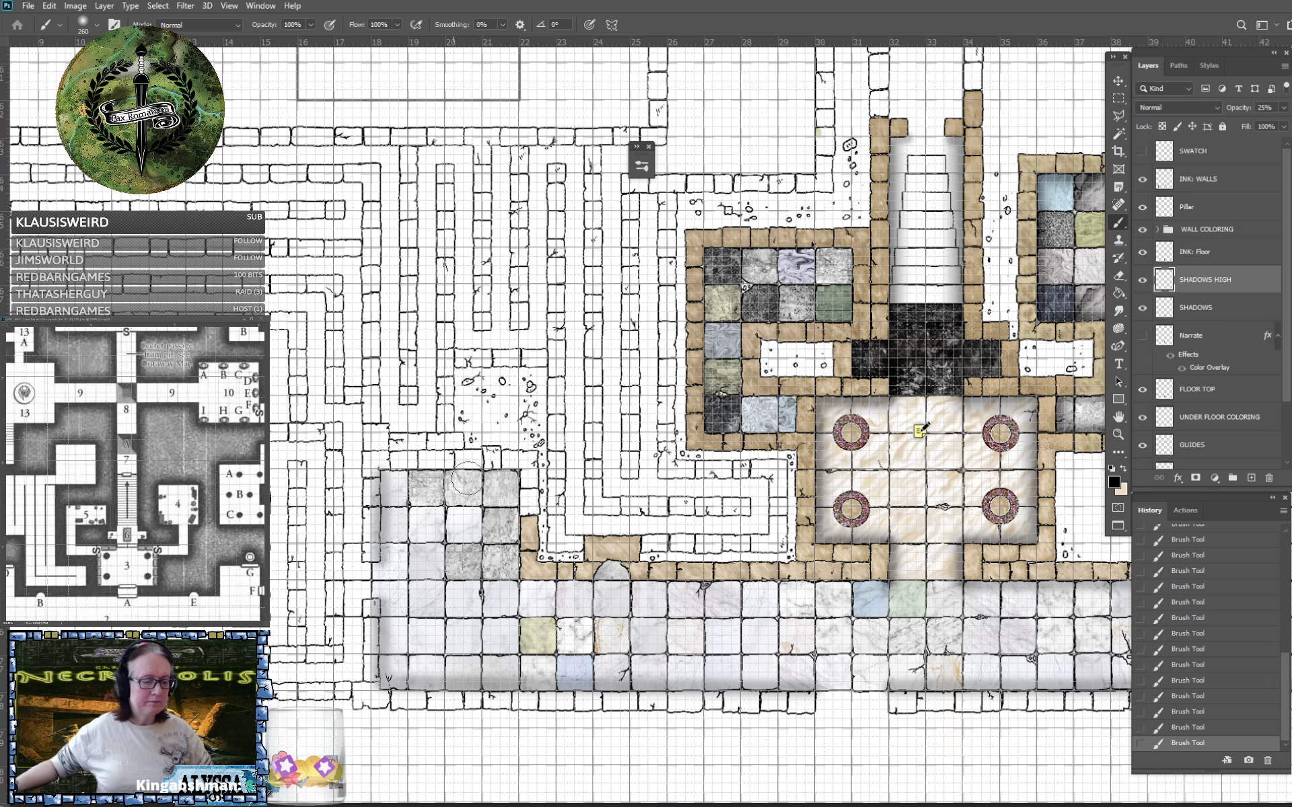
shift+click(513, 471)
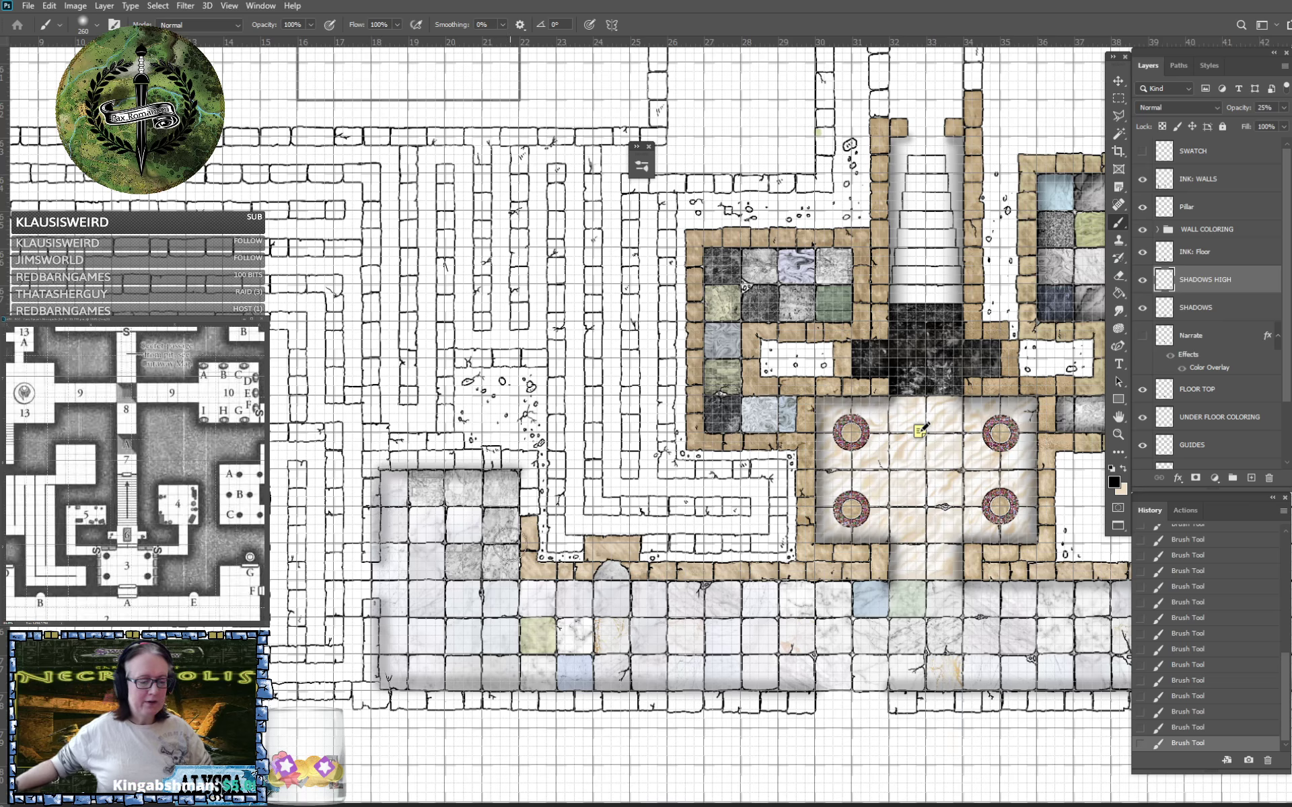
shift+click(516, 583)
shift+click(888, 584)
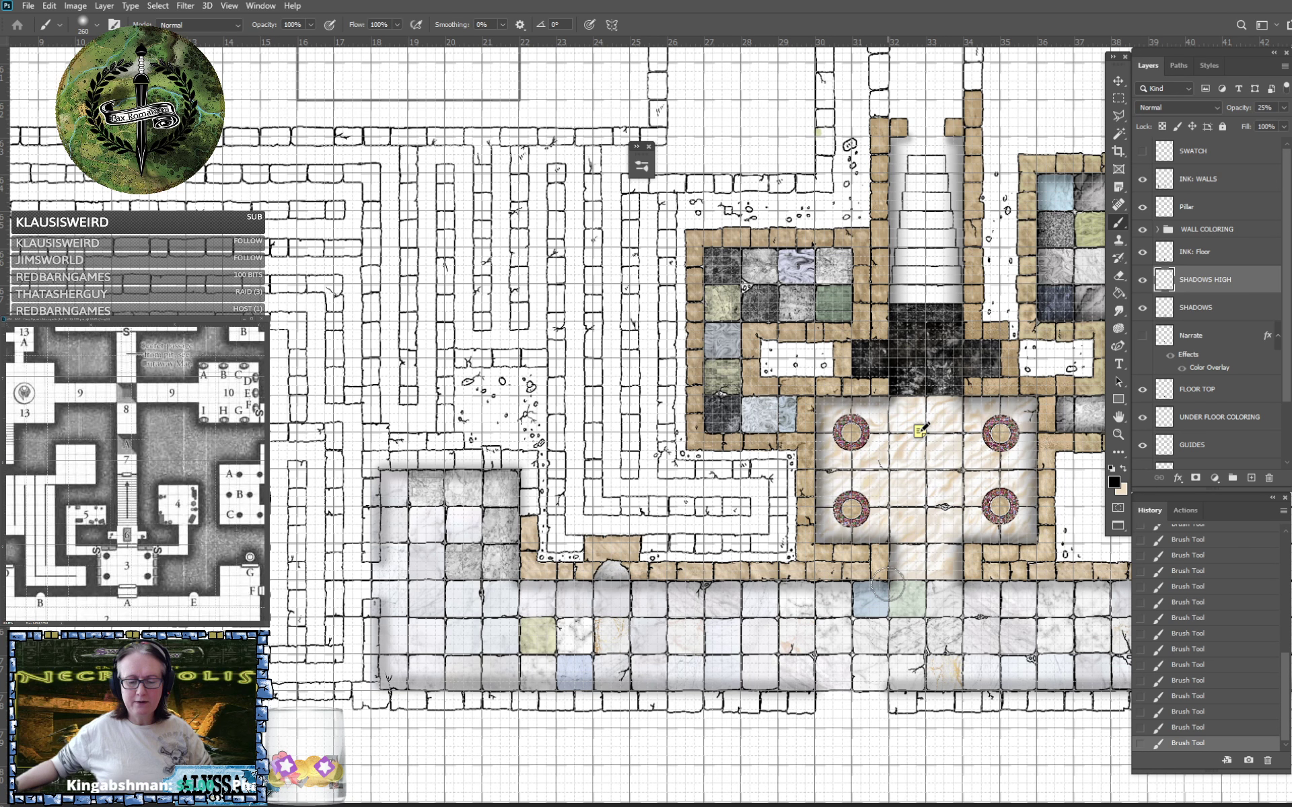
Lighten the shadow at the arched doorway west of the pillared hall with a Soft Round eraser at size 260.
scroll(889, 646, right, 5)
scroll(890, 646, up, 1)
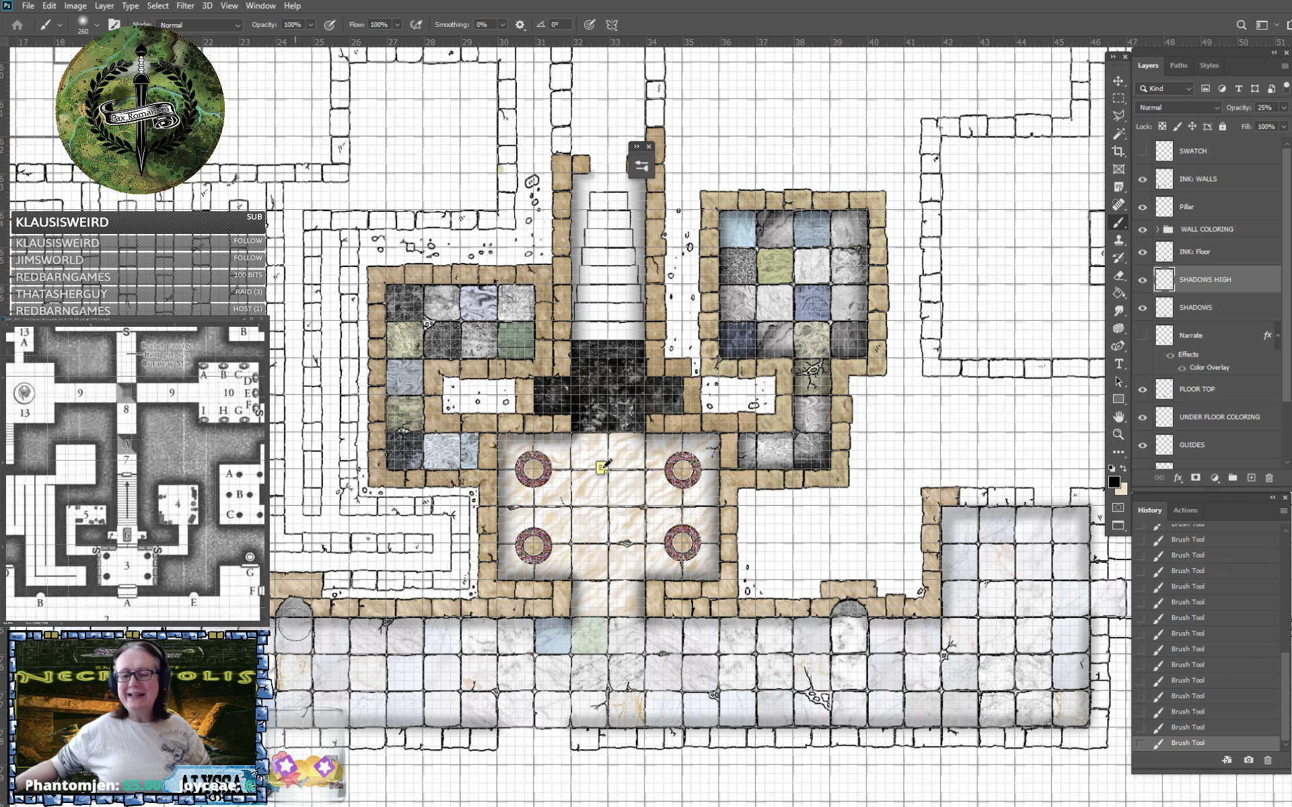
click(1118, 276)
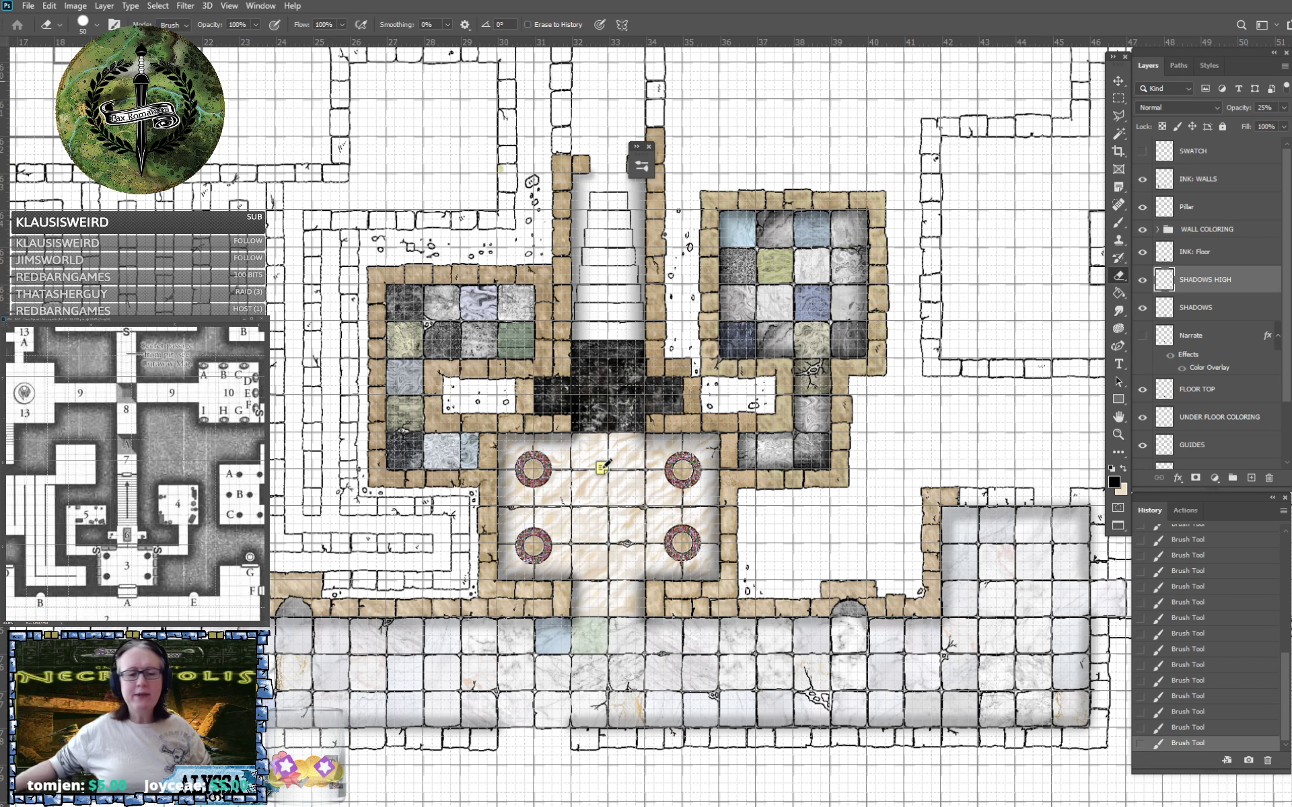
click(98, 25)
click(113, 192)
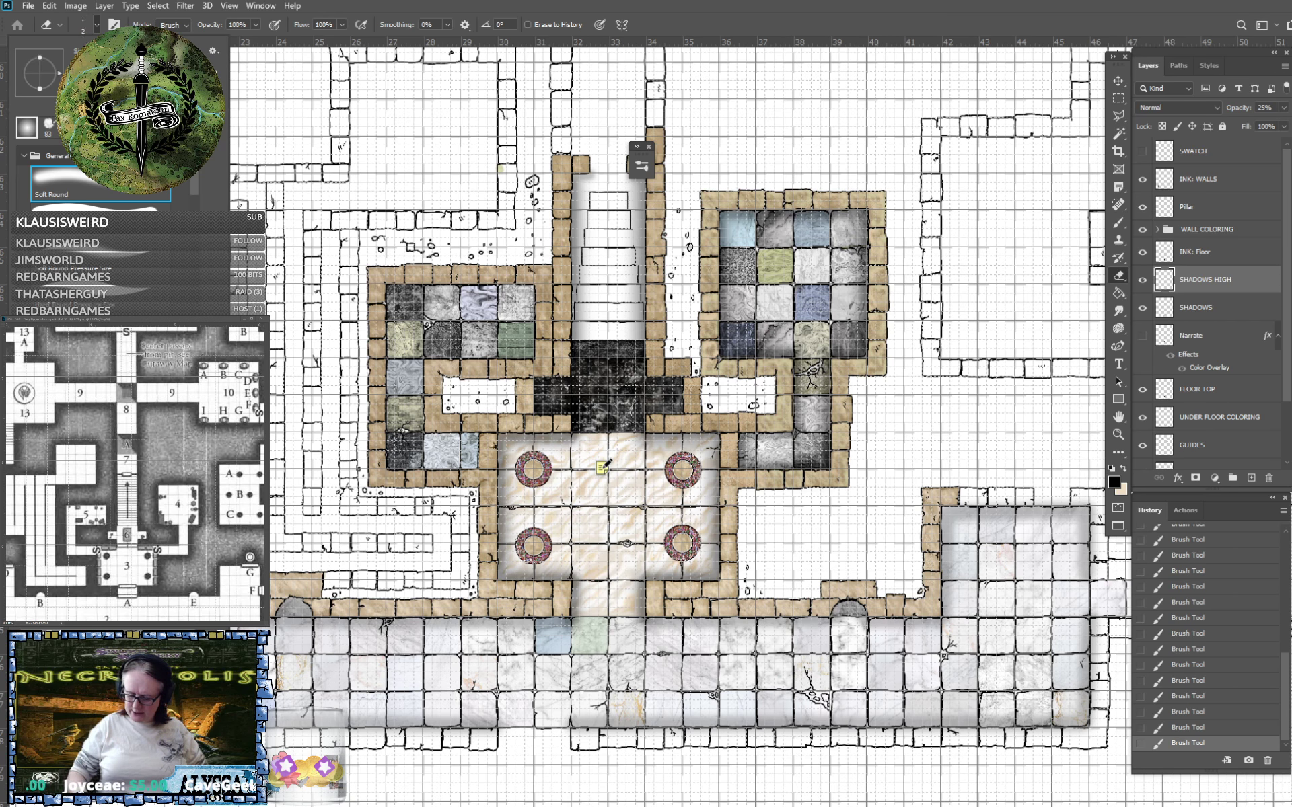
click(81, 27)
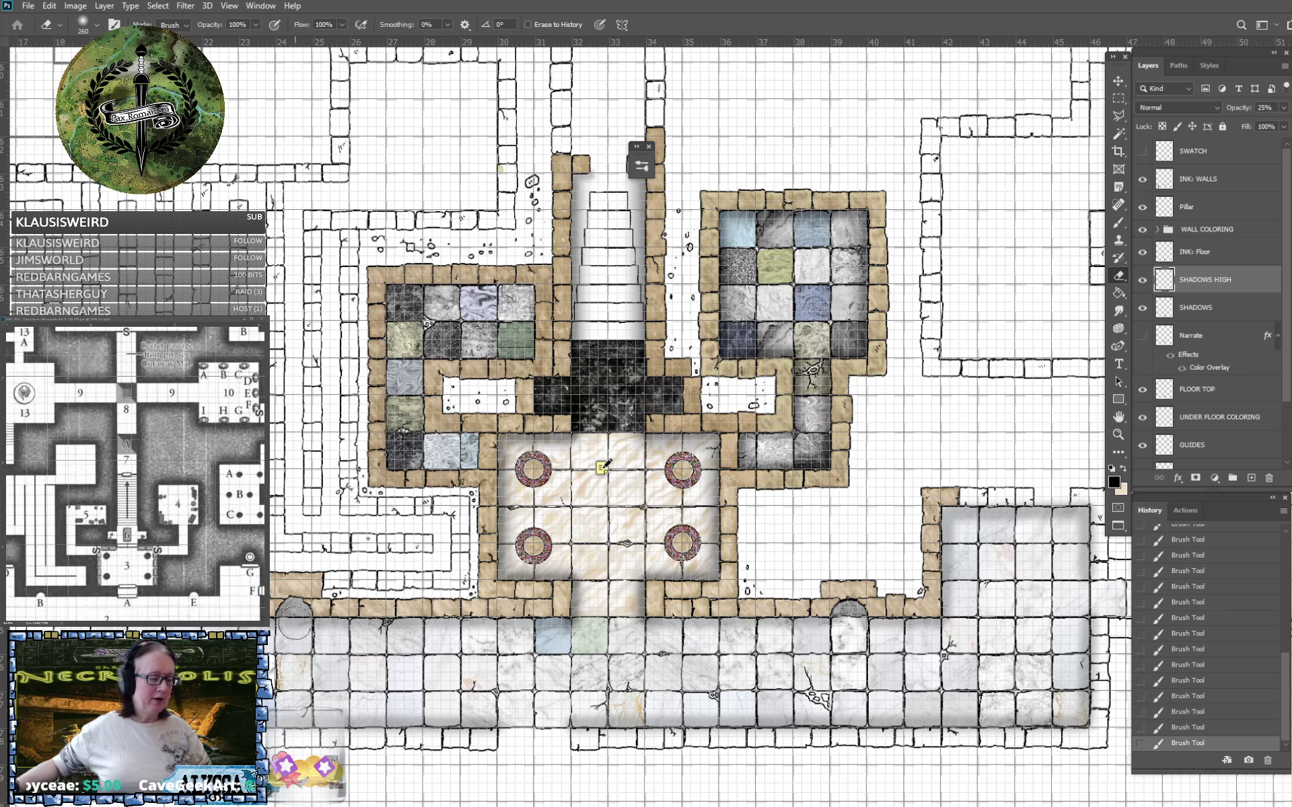
click(294, 626)
click(294, 625)
click(294, 626)
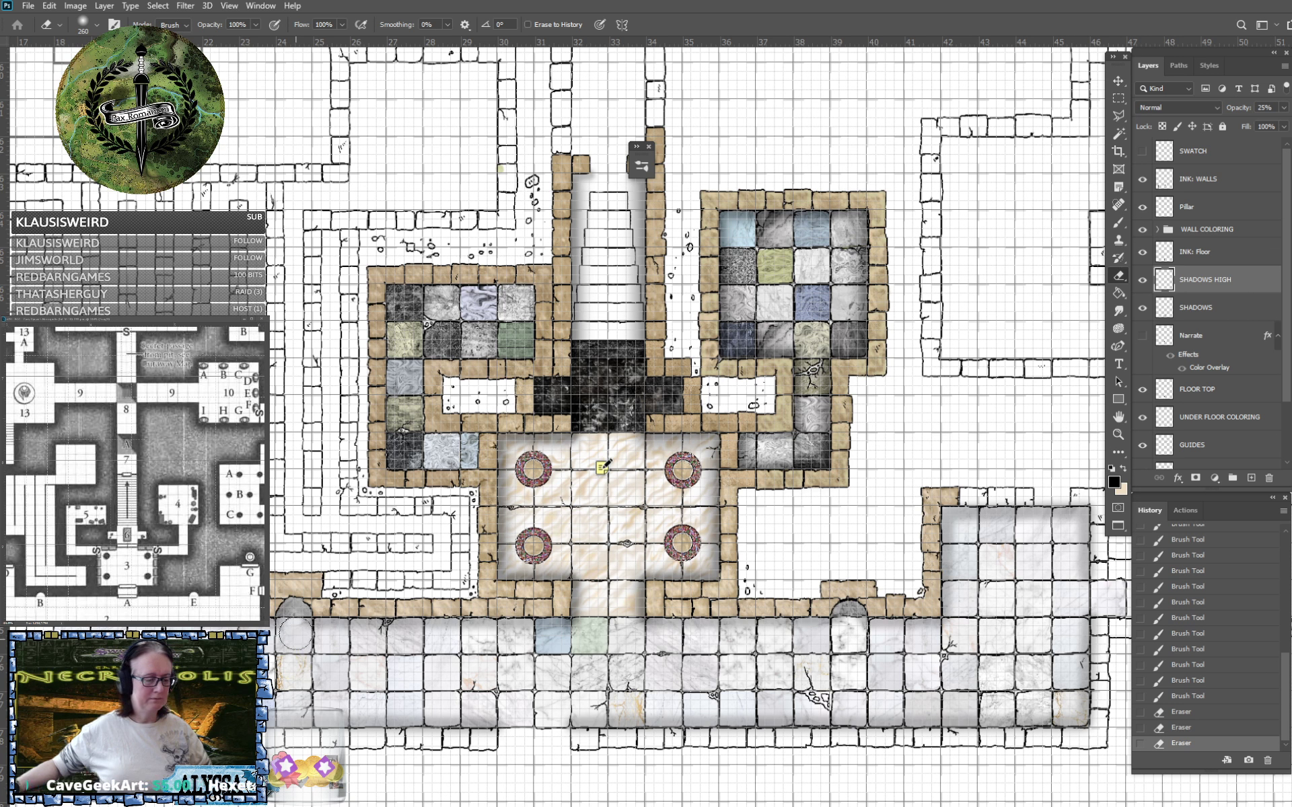
click(295, 626)
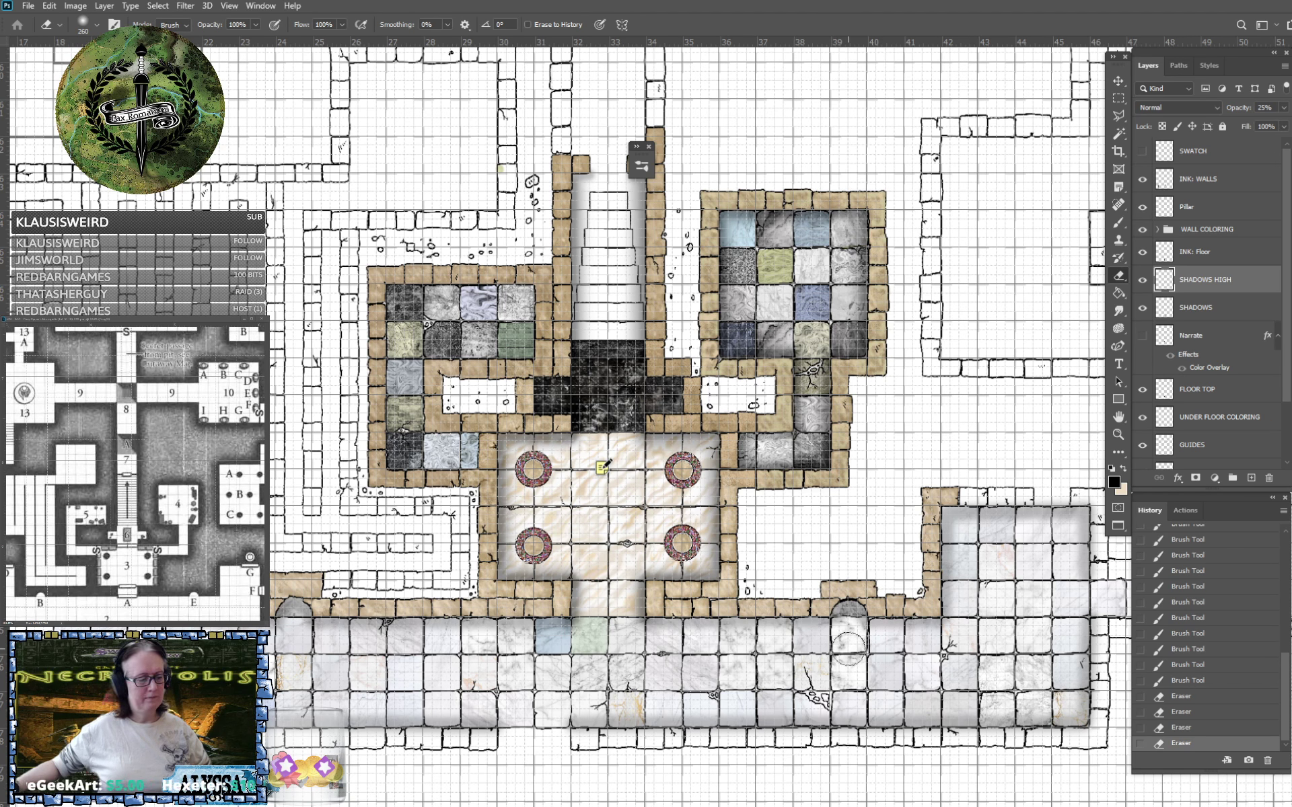
Brush black shadows along the lower, west and upper walls of the L-shaped coloured-tile room west of the stairs.
click(1116, 223)
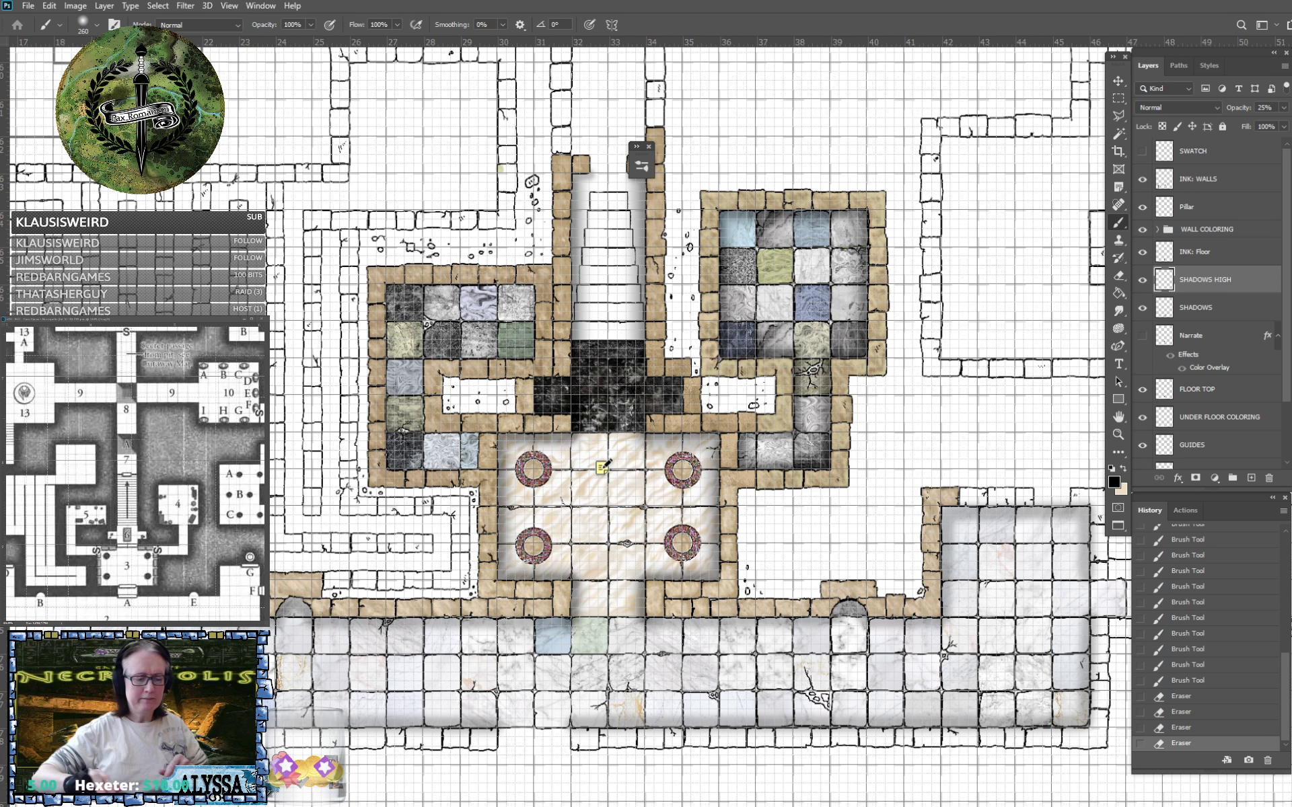
drag(646, 403, 661, 554)
drag(466, 612, 606, 615)
scroll(605, 616, up, 3)
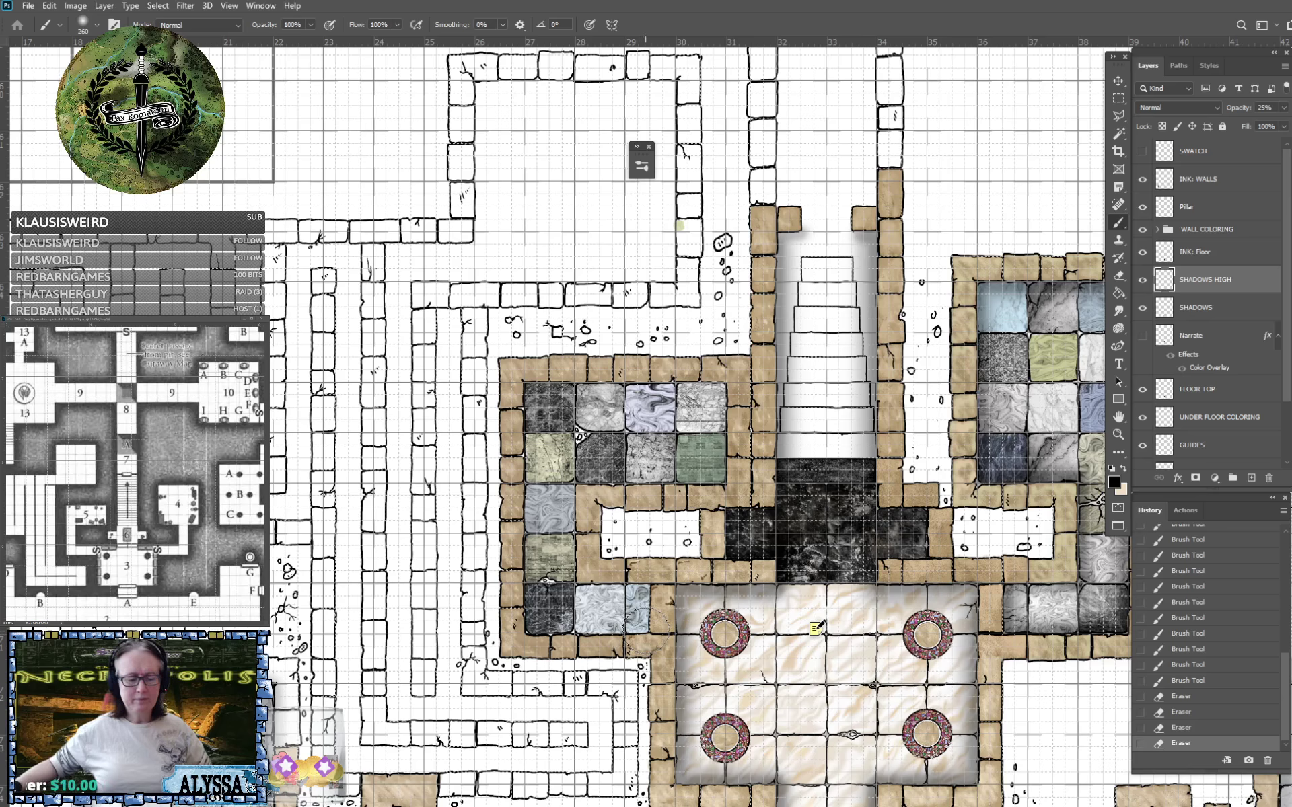
drag(639, 626, 526, 634)
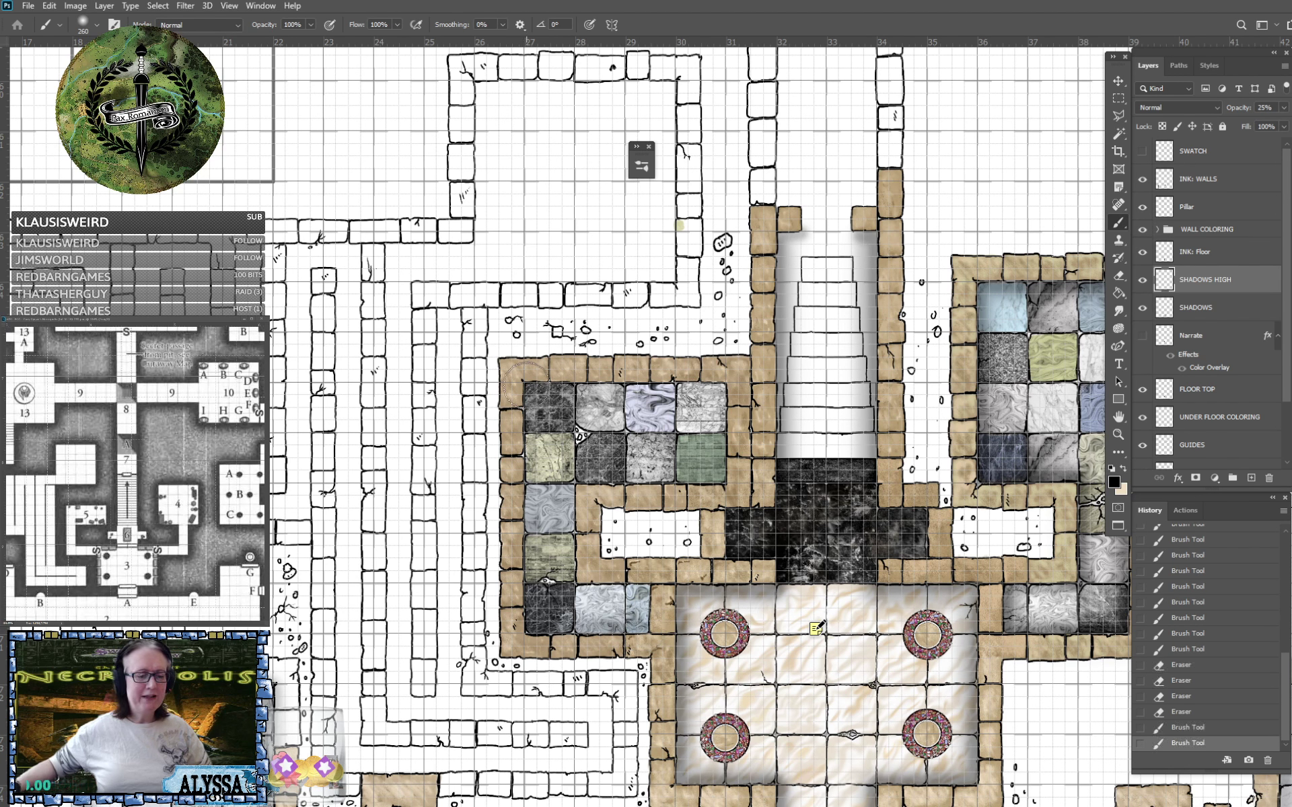
shift+click(526, 384)
shift+click(723, 384)
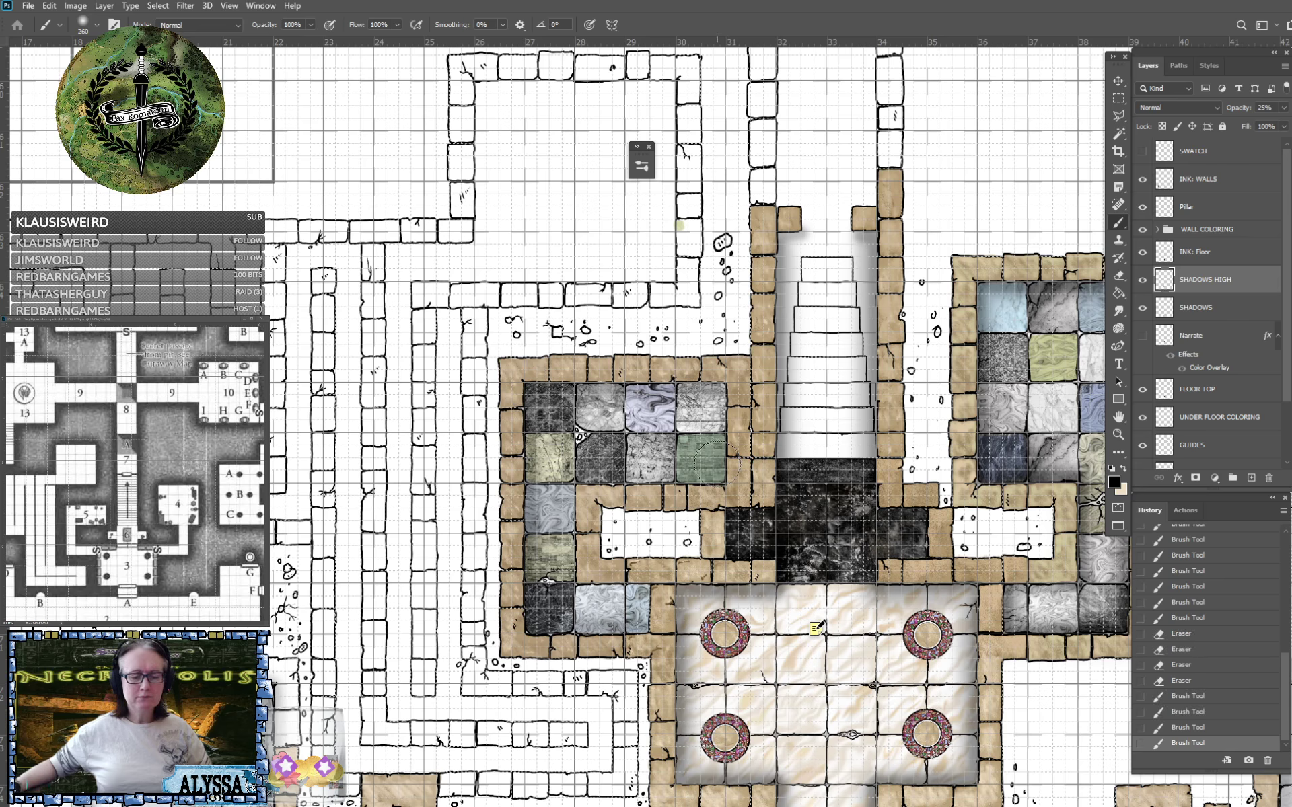
Continue the shadow down the L-shaped room's east wall and along its inner corner to the short passage's end.
shift+click(718, 474)
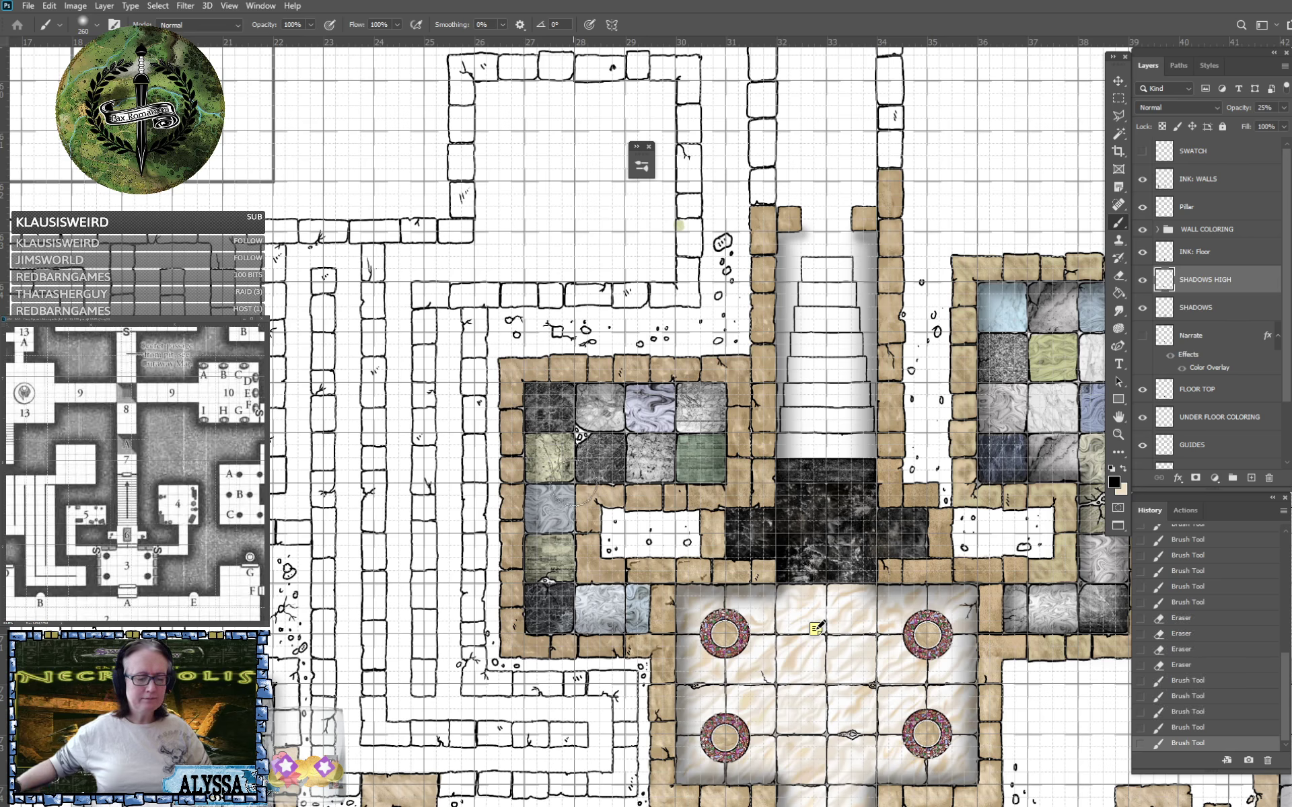
shift+click(572, 479)
shift+click(572, 587)
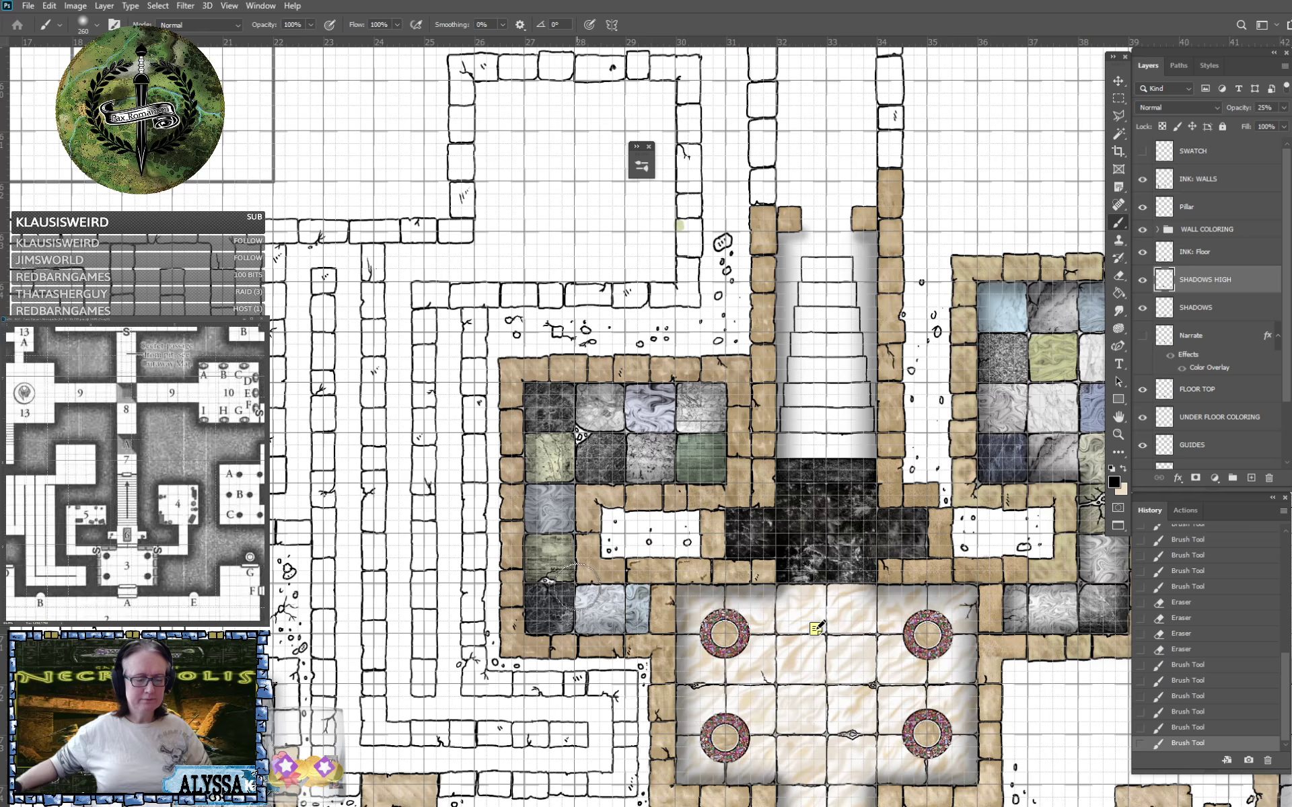
shift+click(645, 585)
shift+click(645, 630)
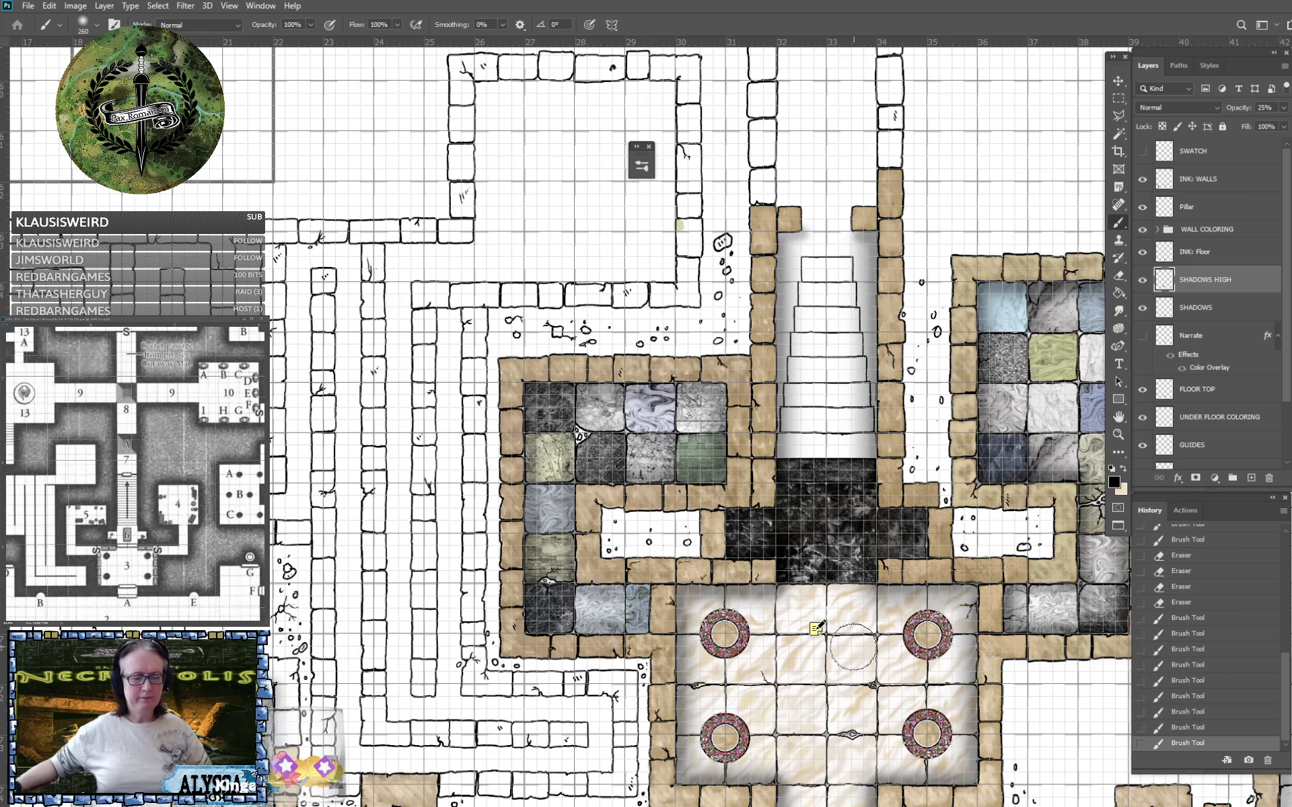
Toggle the visibility of the SHADOWS HIGH and SHADOWS layers to compare their shading, leaving both shown and SHADOWS HIGH active.
drag(849, 644, 628, 488)
scroll(849, 644, down, 2)
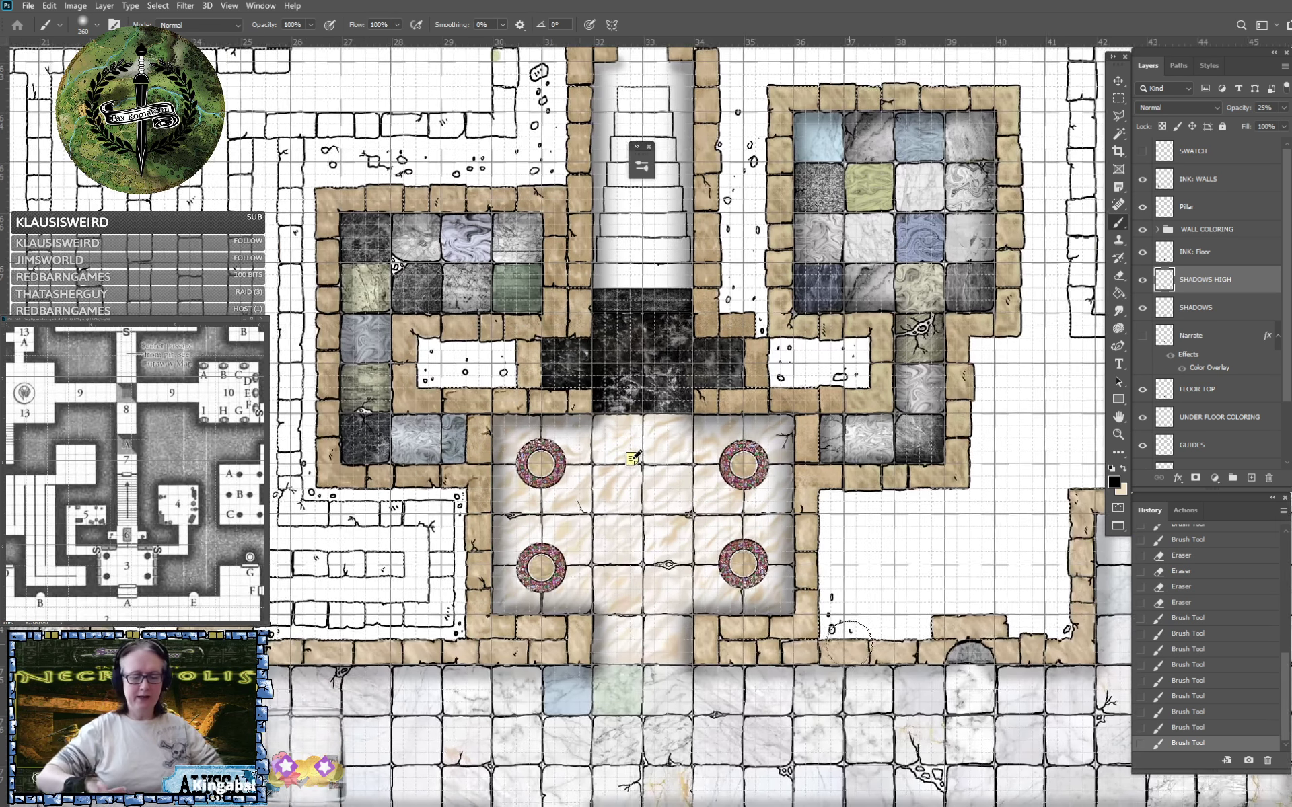
drag(850, 644, 795, 556)
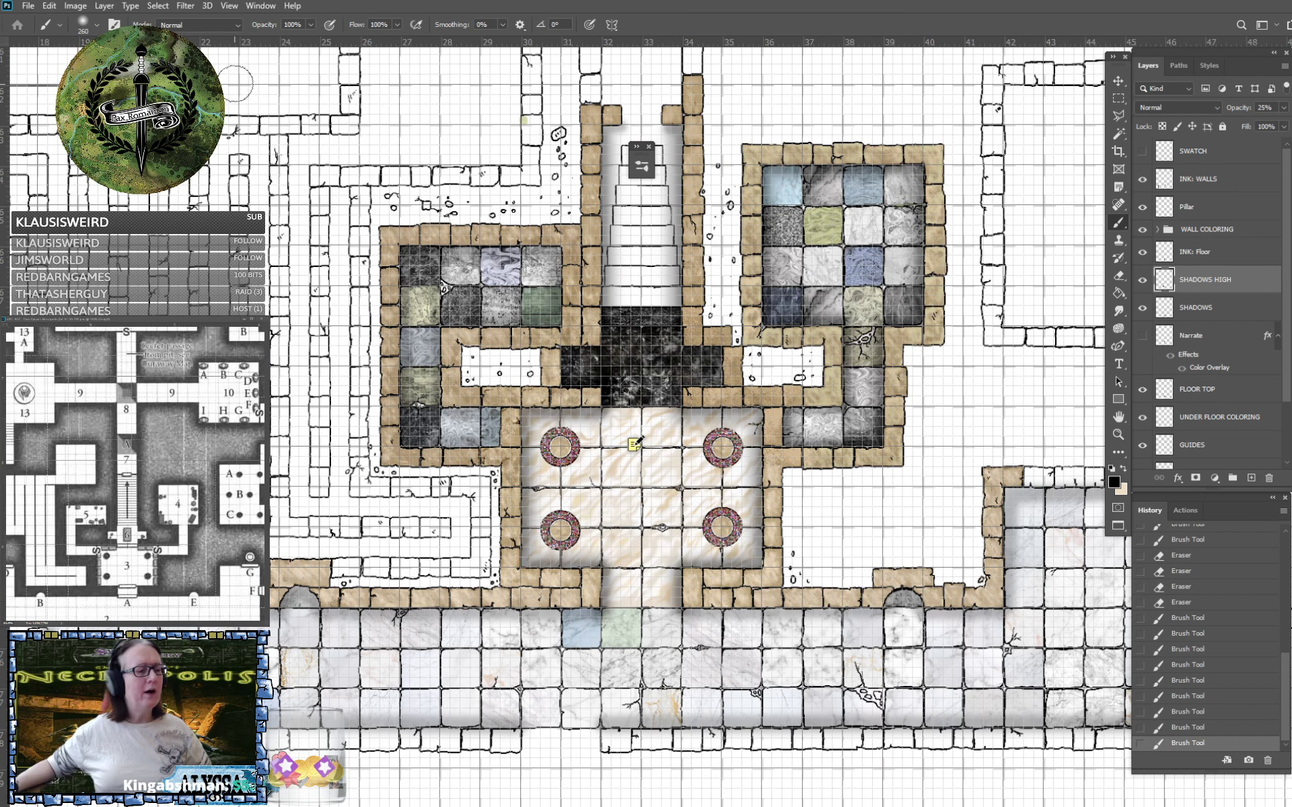
click(1223, 311)
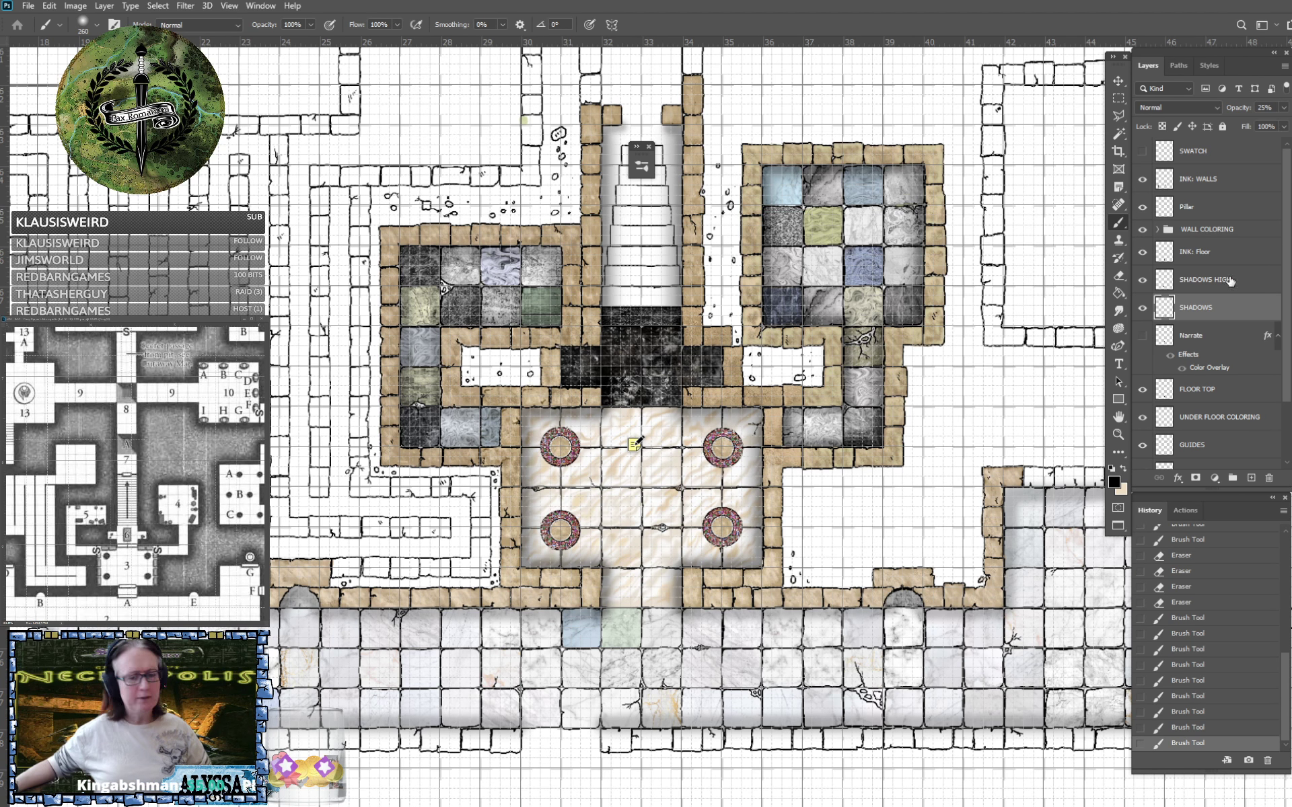
click(1143, 280)
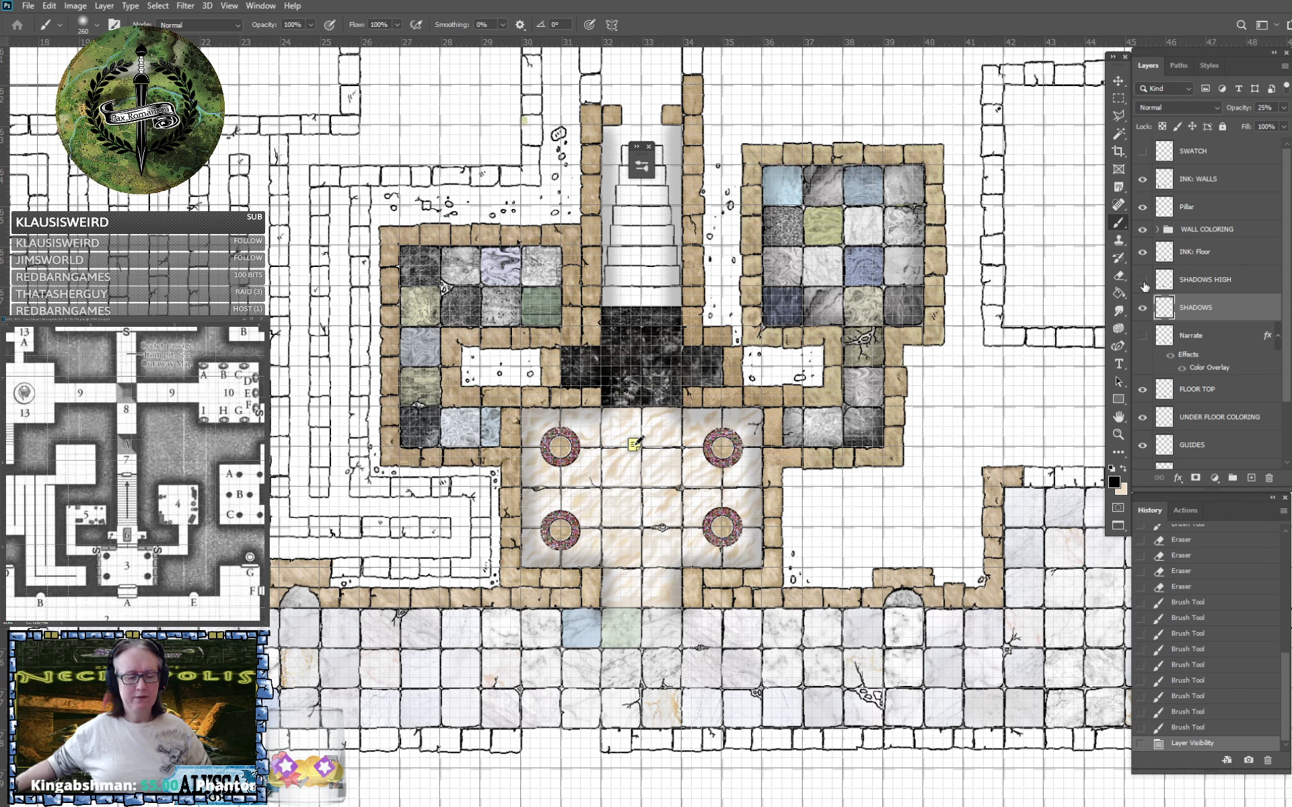
click(1143, 280)
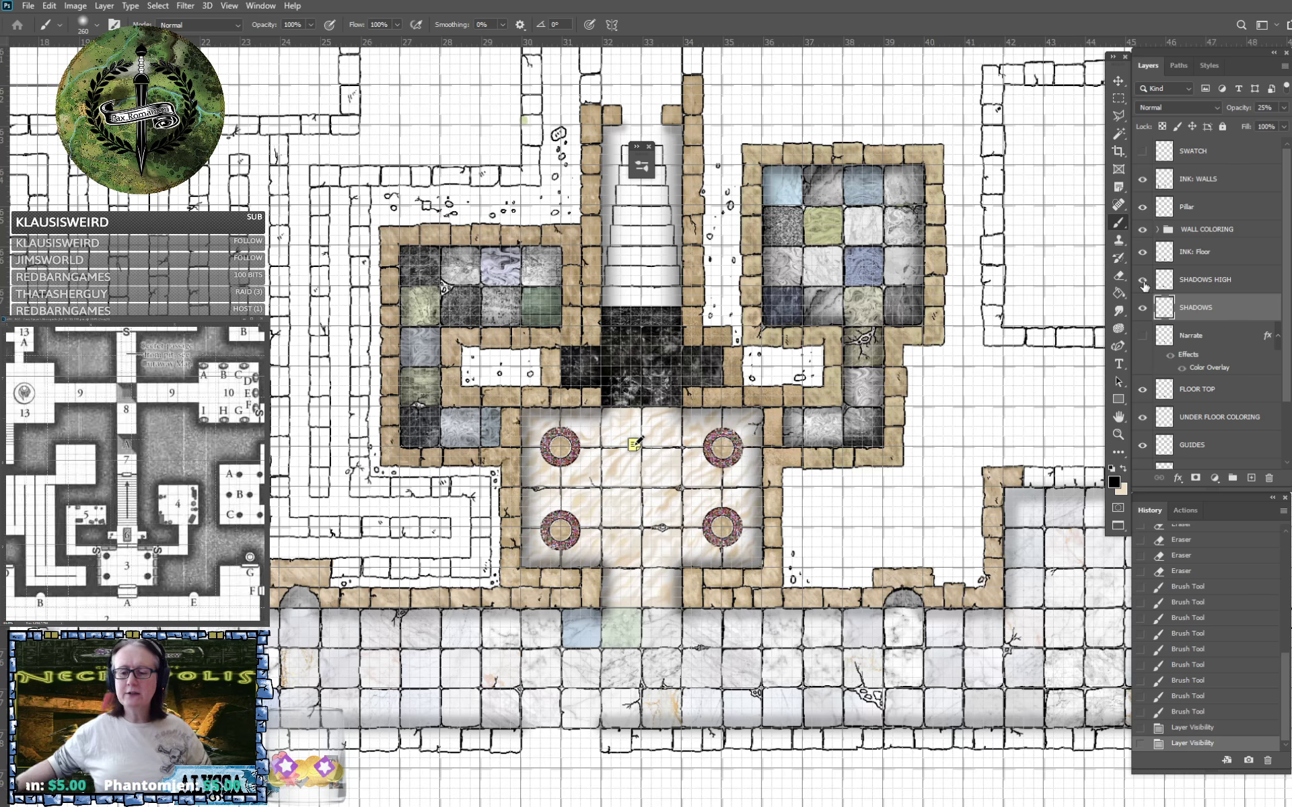
click(1143, 280)
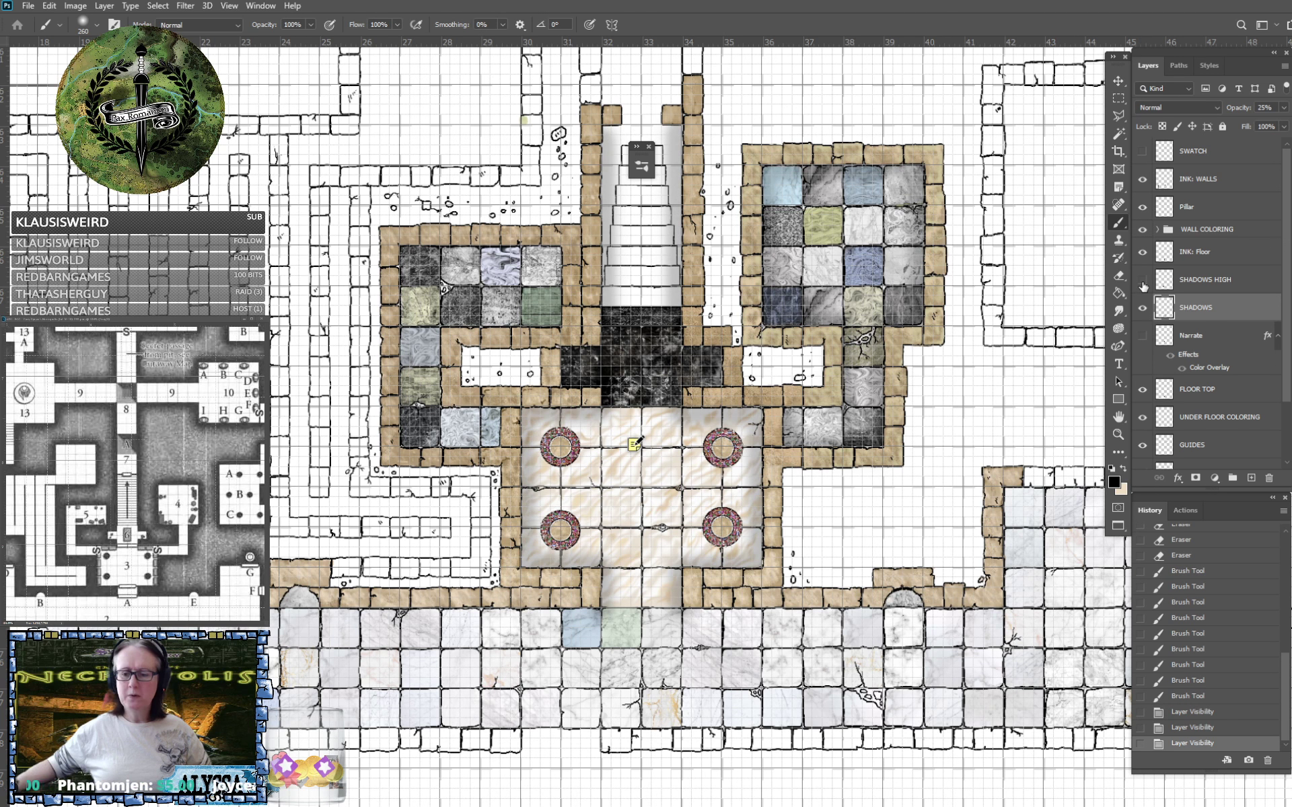
click(1143, 280)
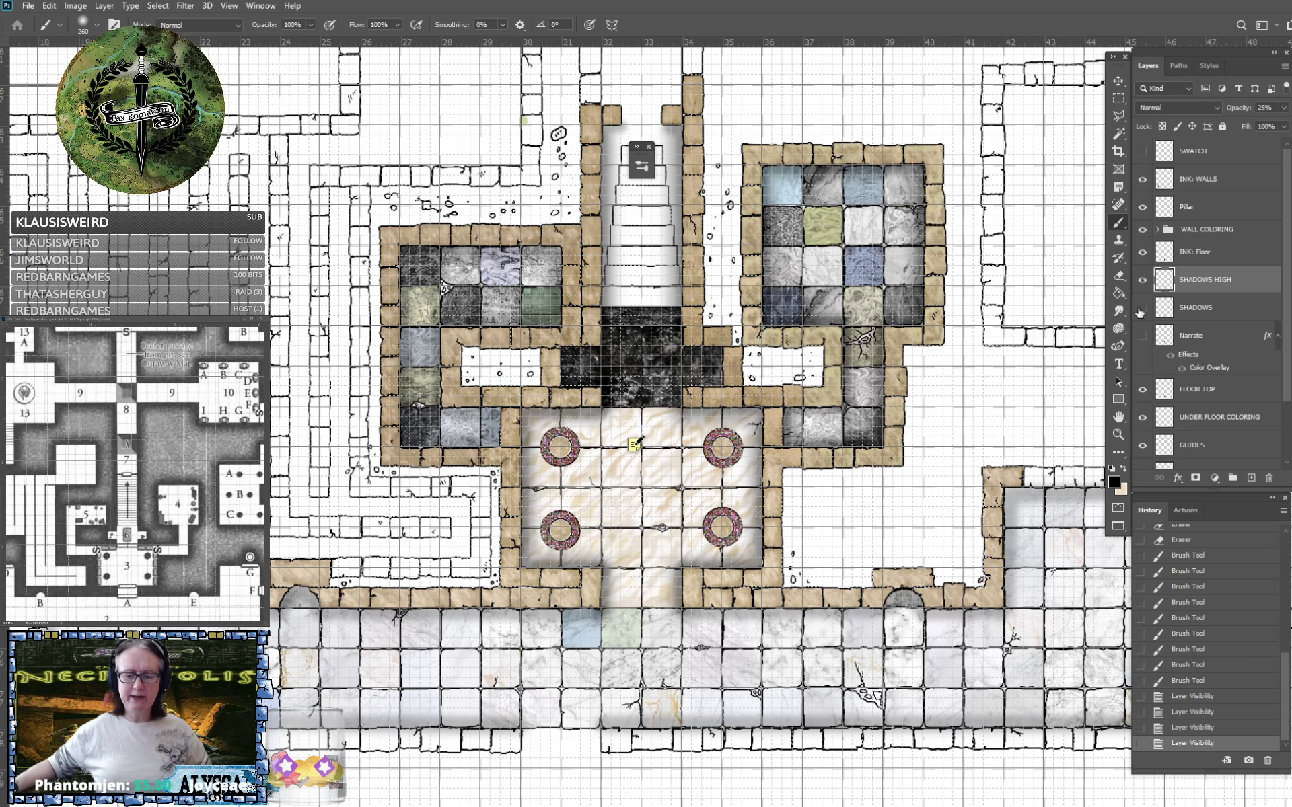
click(1141, 309)
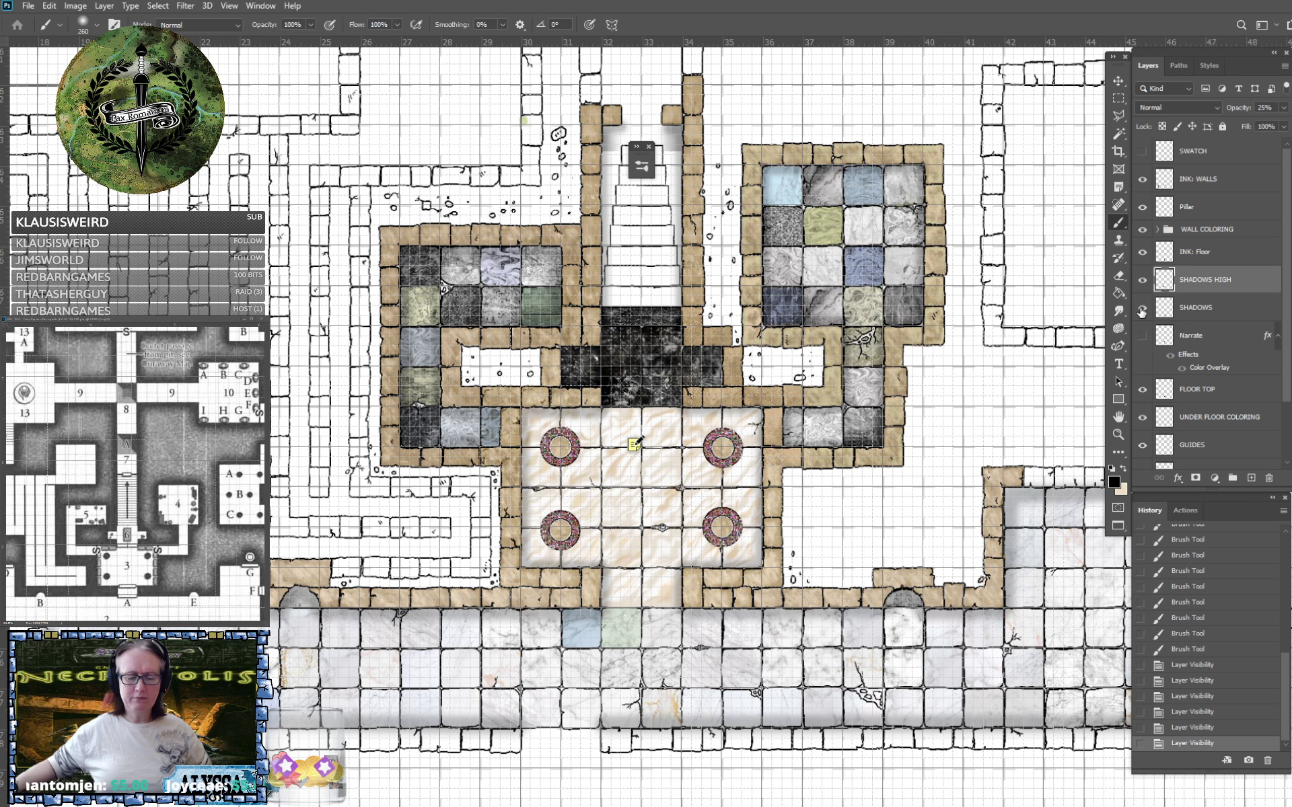
click(1141, 309)
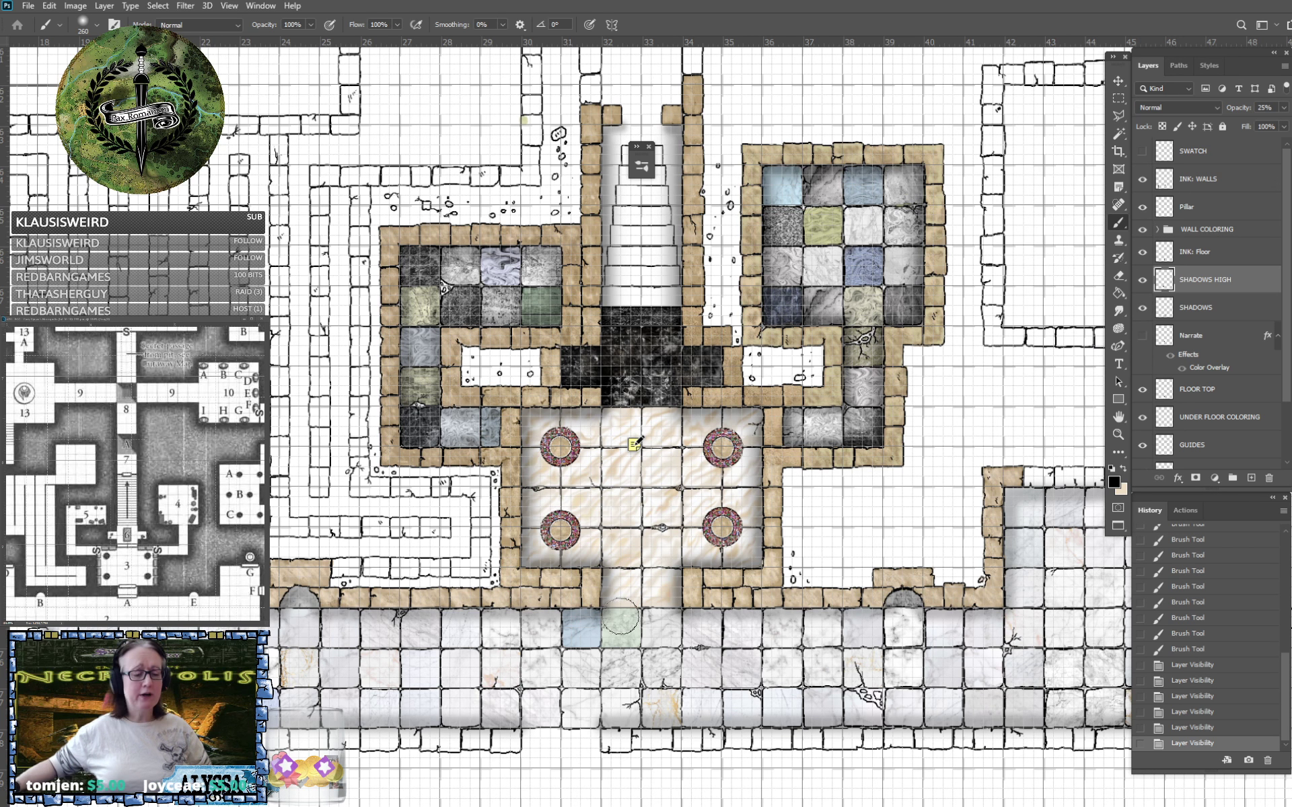
Set the brush size to 130 and dab shadows at the pillared hall entrance's corner and the west arched doorway, undoing the stray corridor stroke.
click(96, 24)
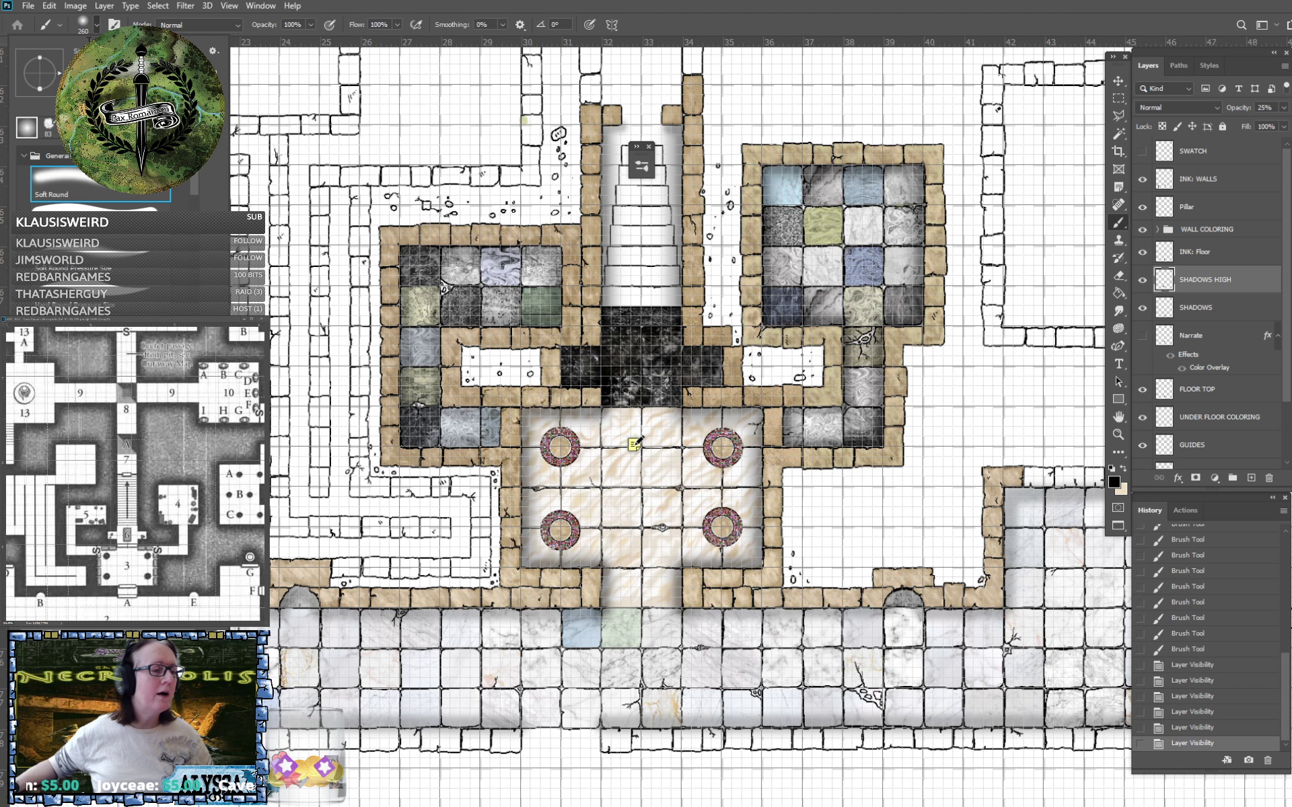
text(130)
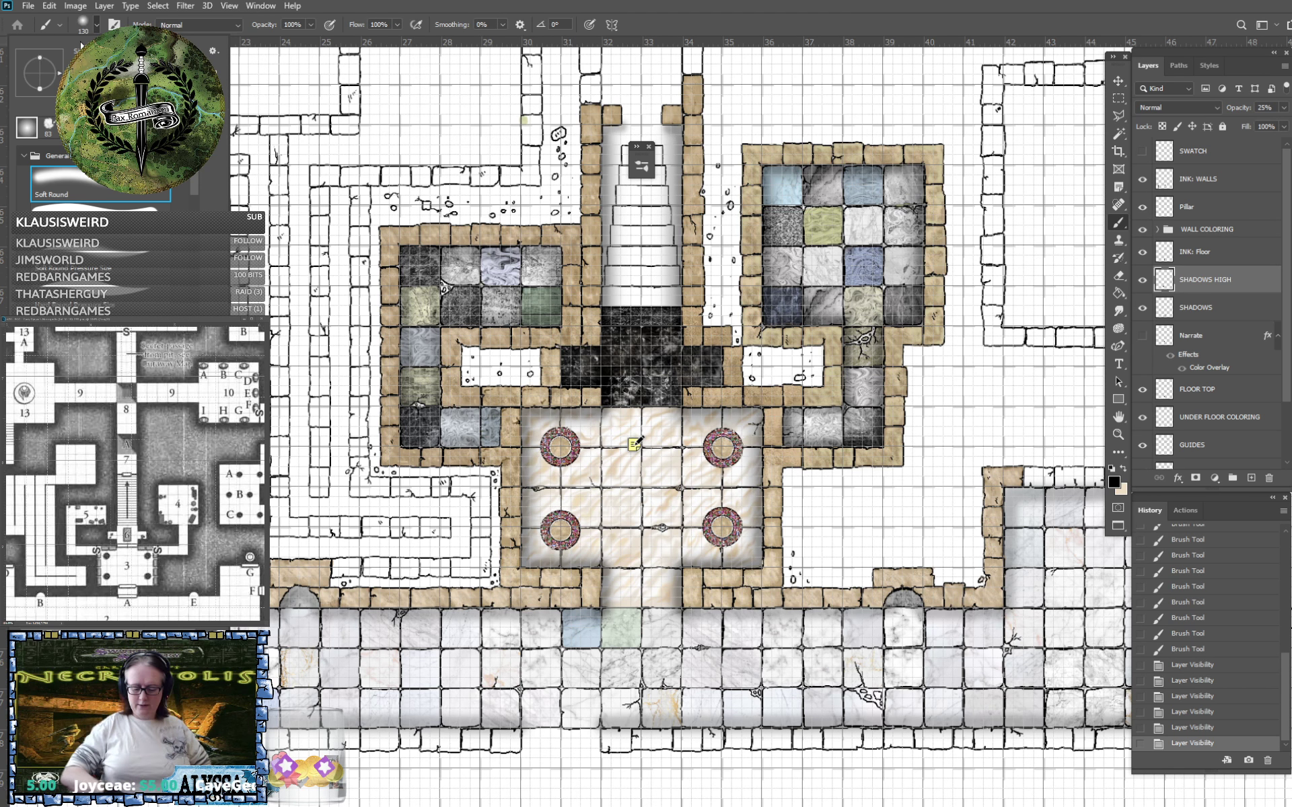
key(Return)
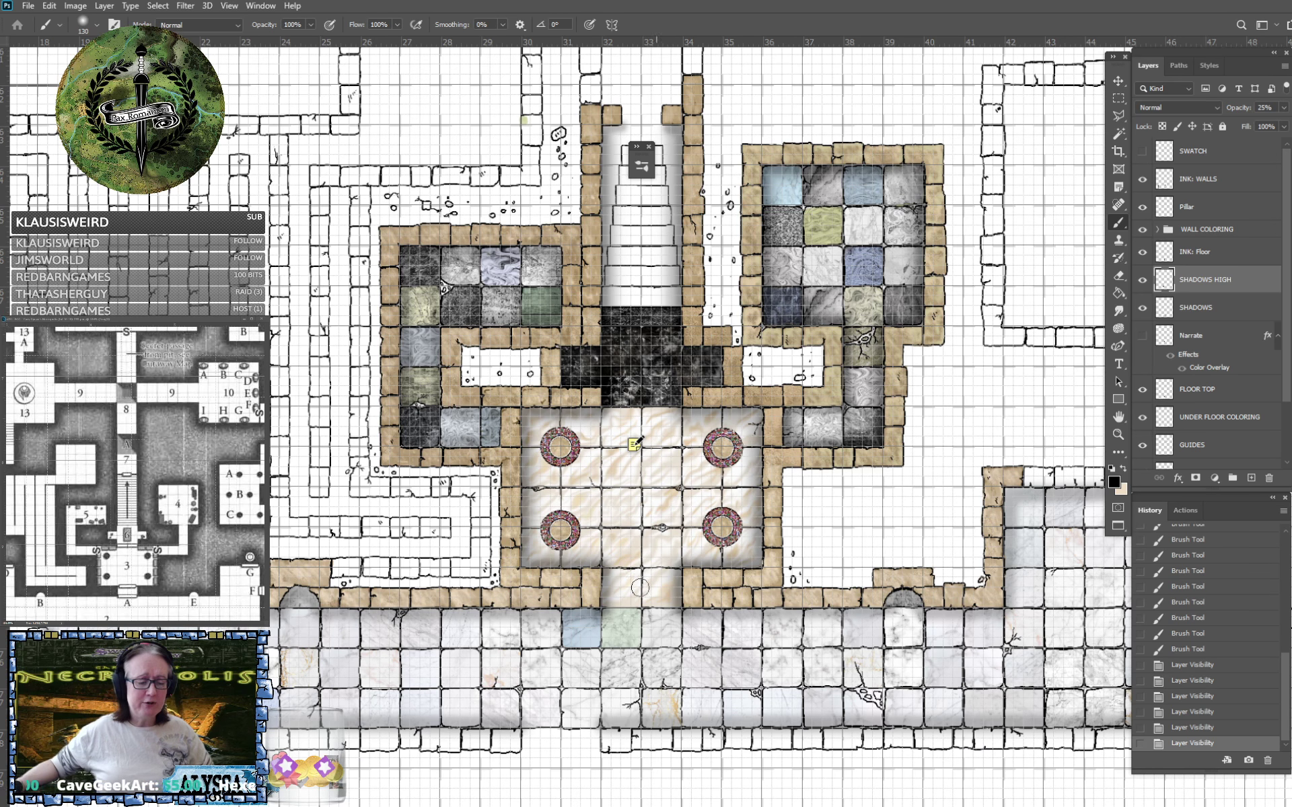
click(597, 611)
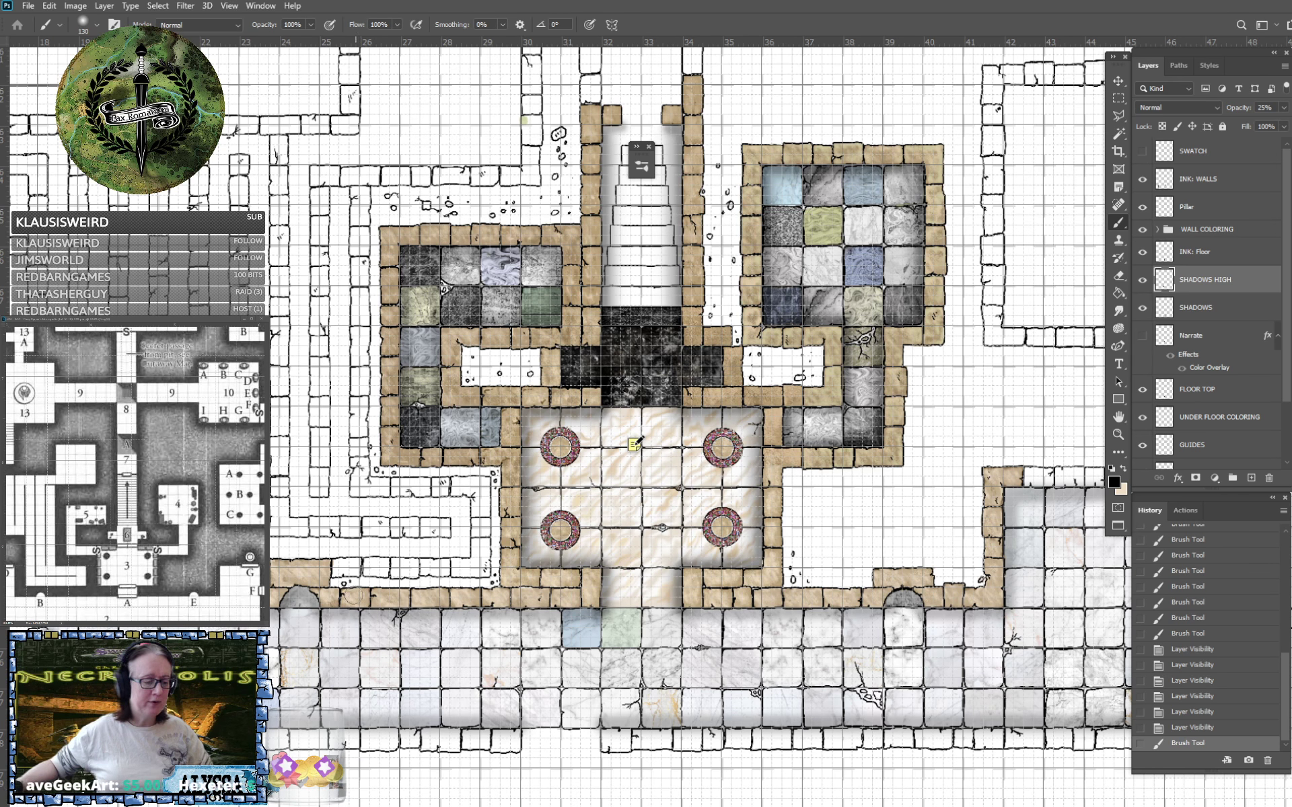
click(306, 605)
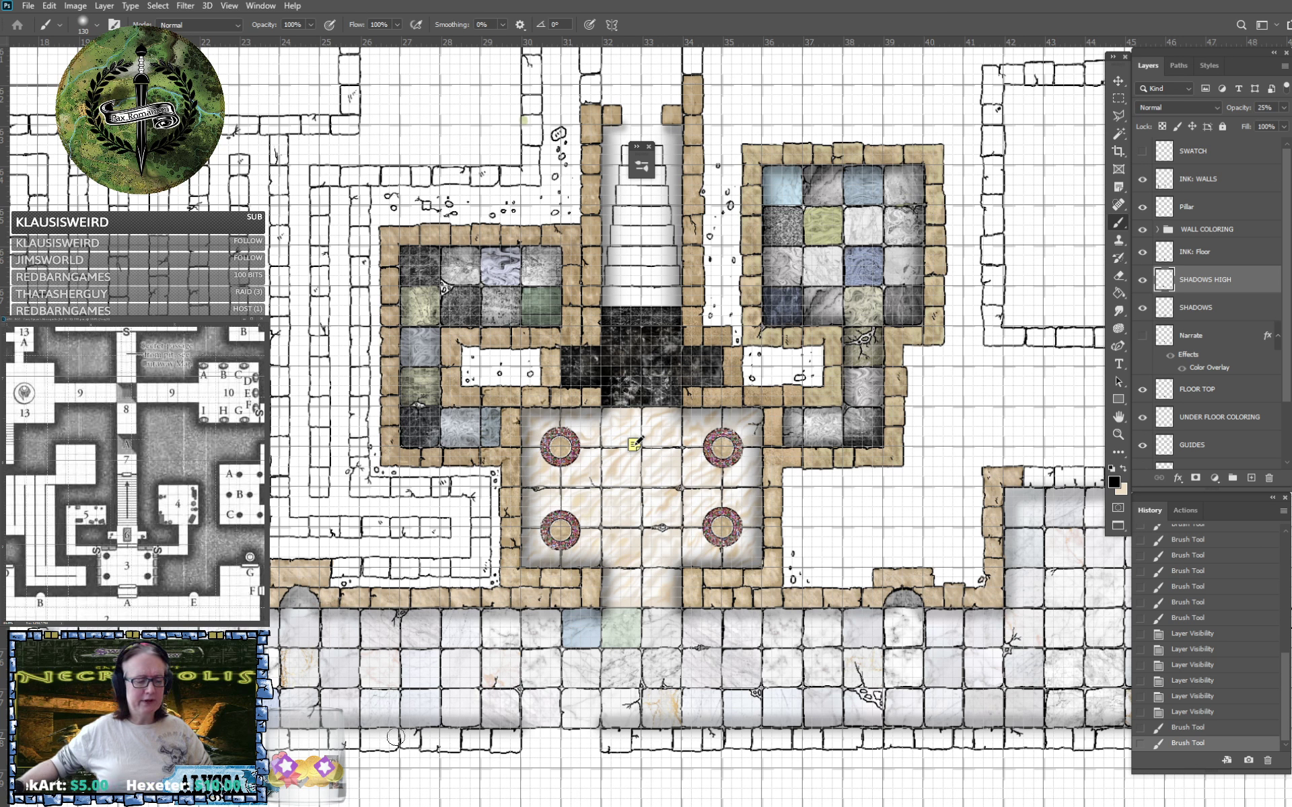
drag(378, 674, 549, 677)
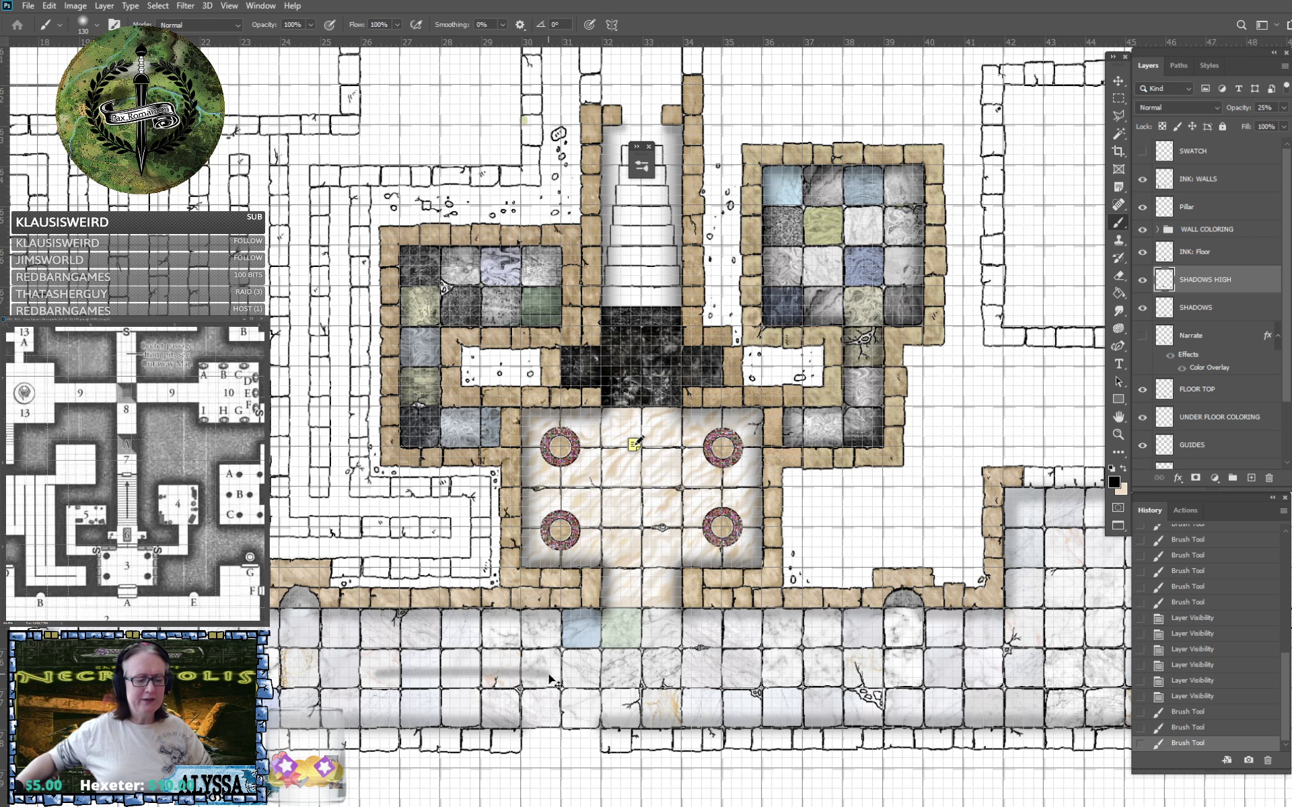
key(ctrl+z)
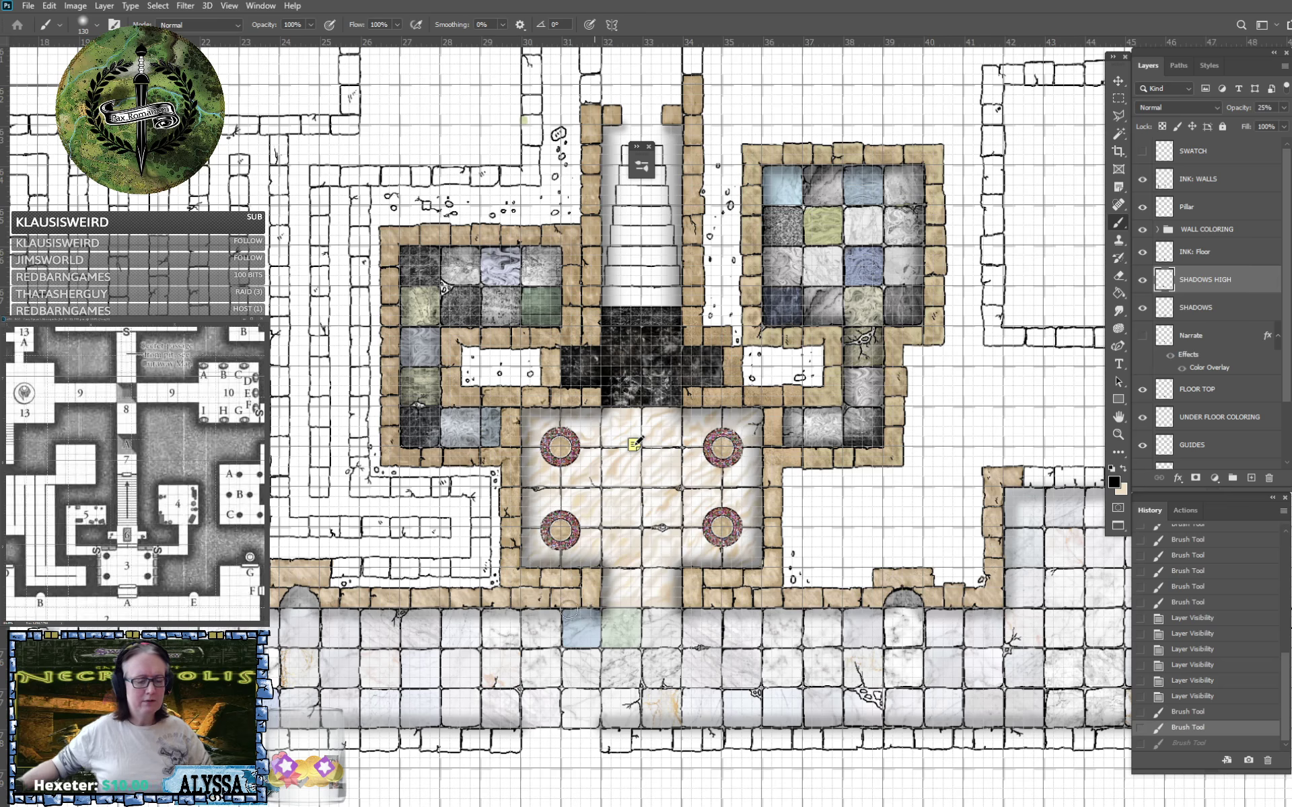
Undo the trial stroke on the corridor floor and toggle the SHADOWS HIGH layer off and on to compare its shading.
mouse_move(403, 673)
mouse_down()
mouse_move(477, 661)
mouse_move(483, 696)
mouse_up()
key(ctrl+z)
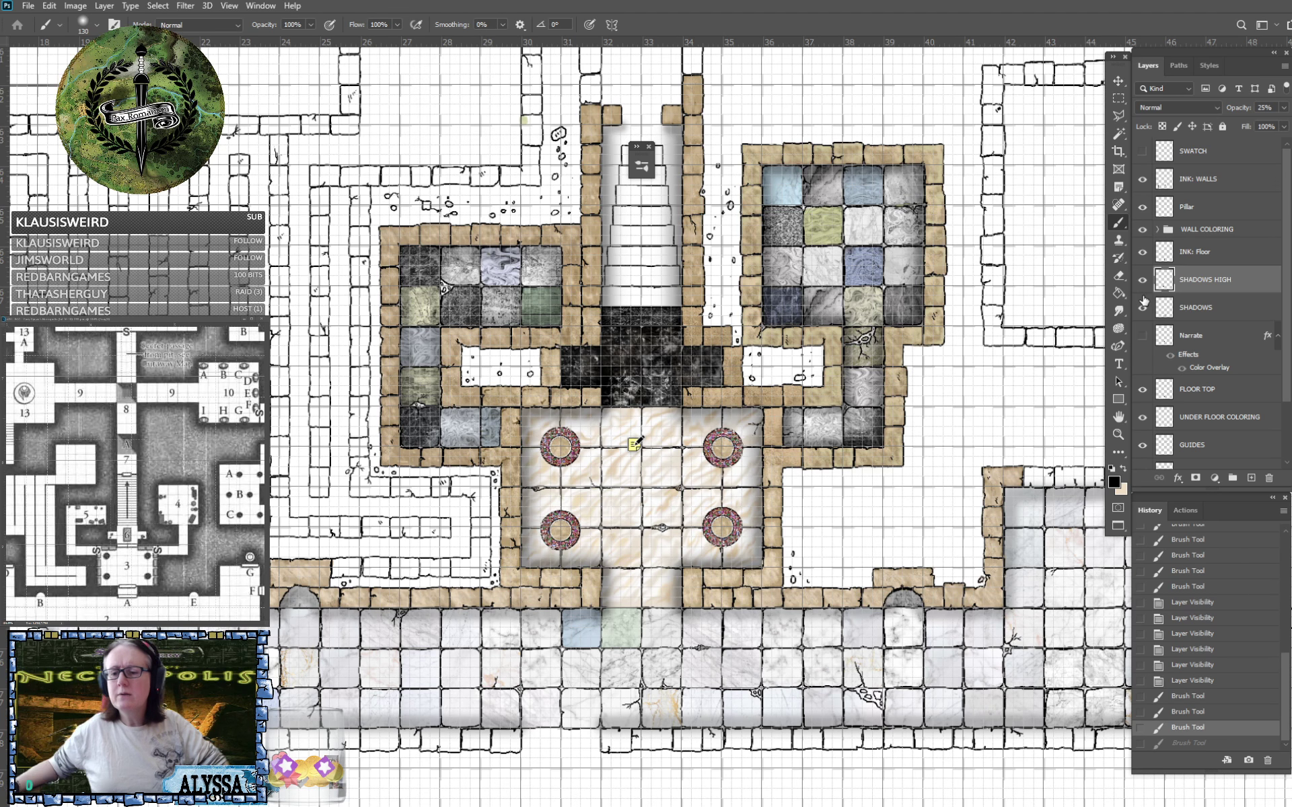
click(1142, 282)
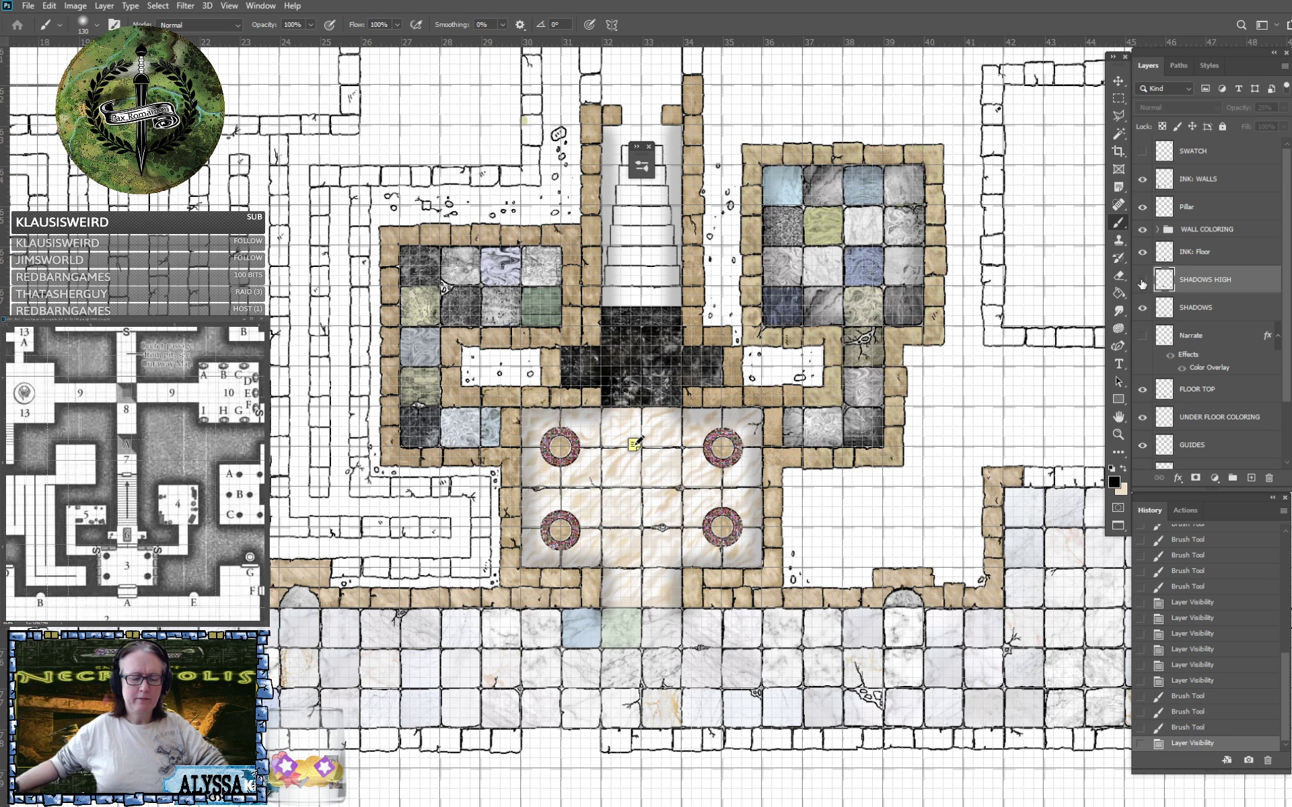
click(1142, 281)
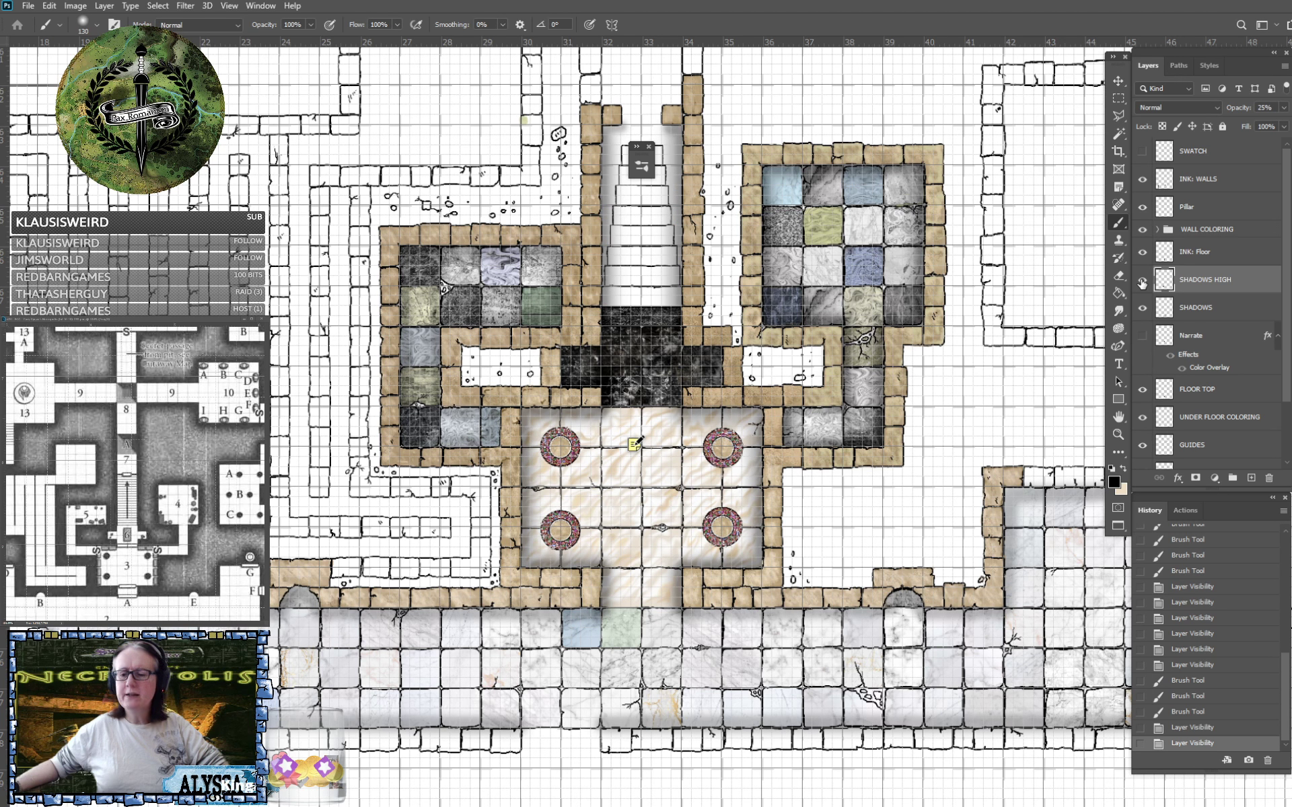
Make the SHADOWS layer active and brush a shadow along the corridor's upper wall from the pillared hall entrance to the west end.
click(1197, 308)
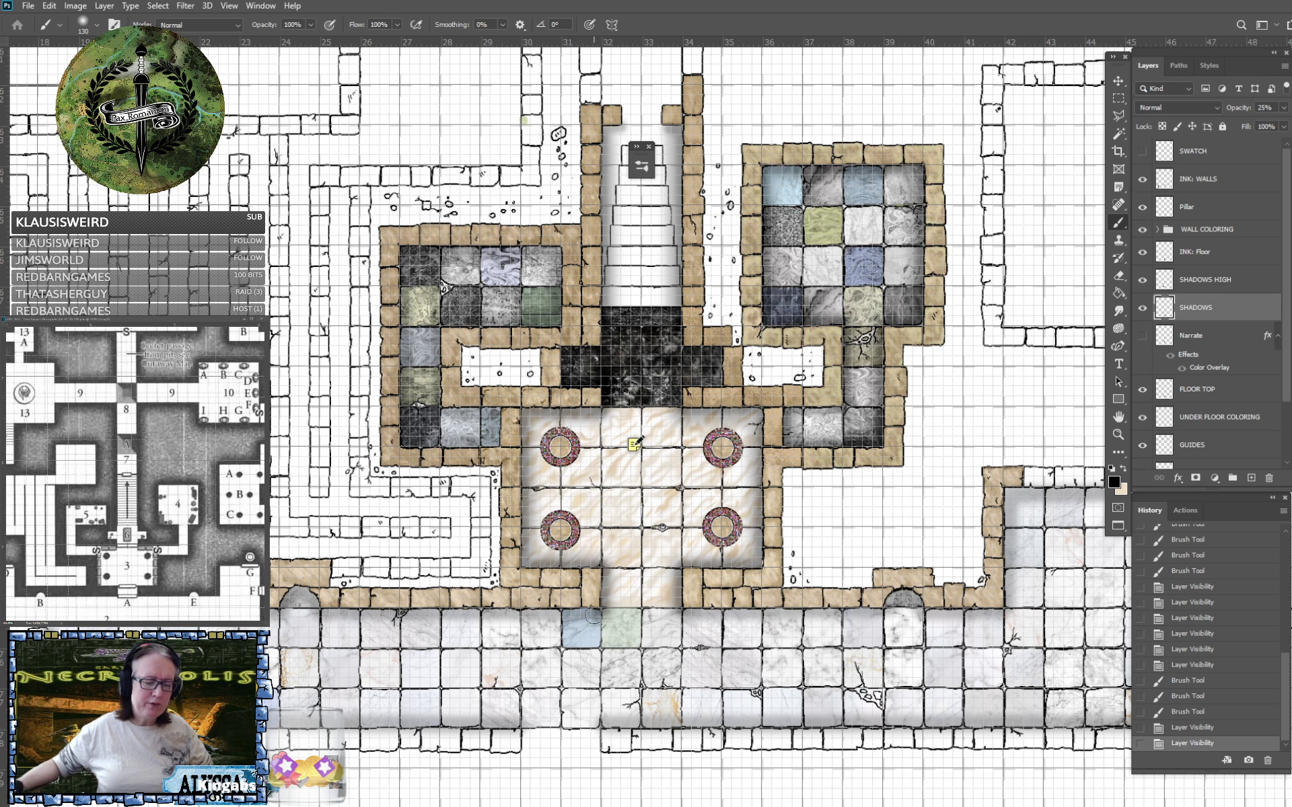
click(595, 614)
shift+click(320, 610)
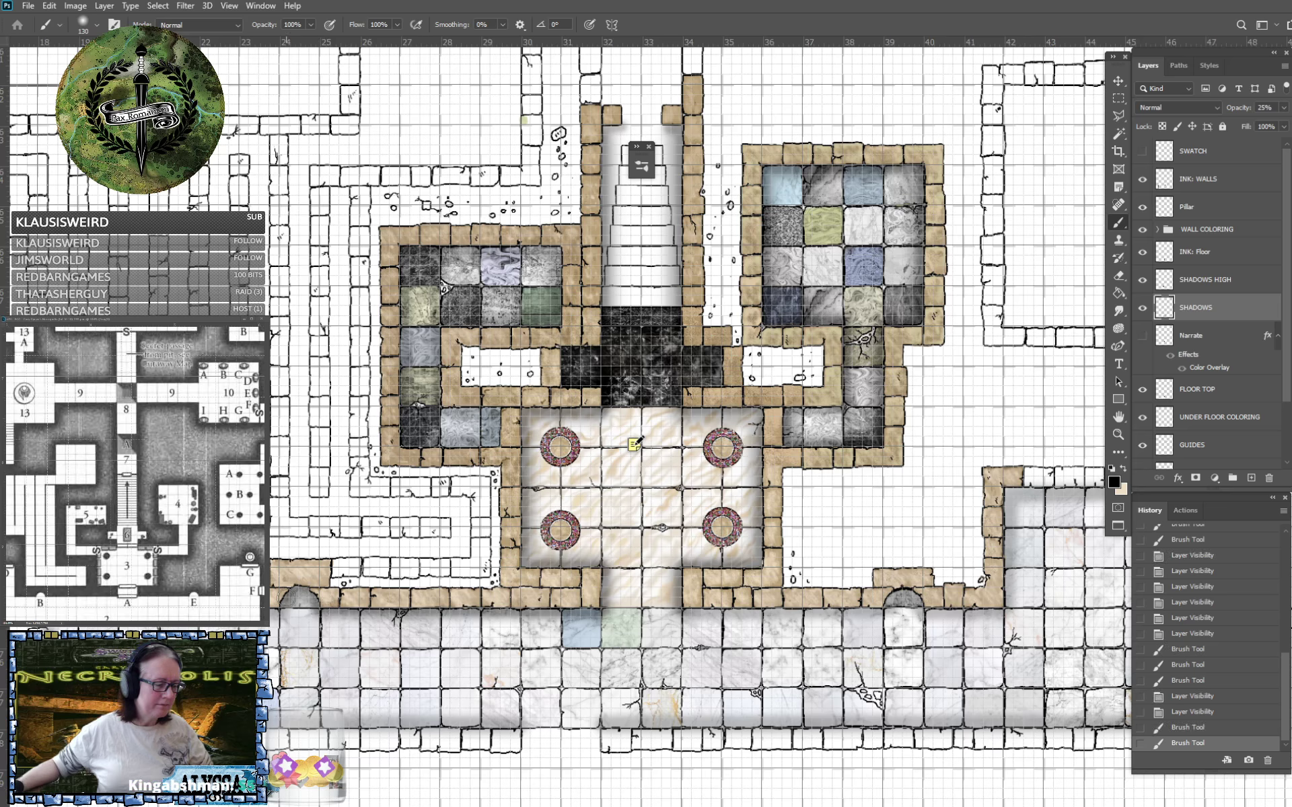
click(280, 613)
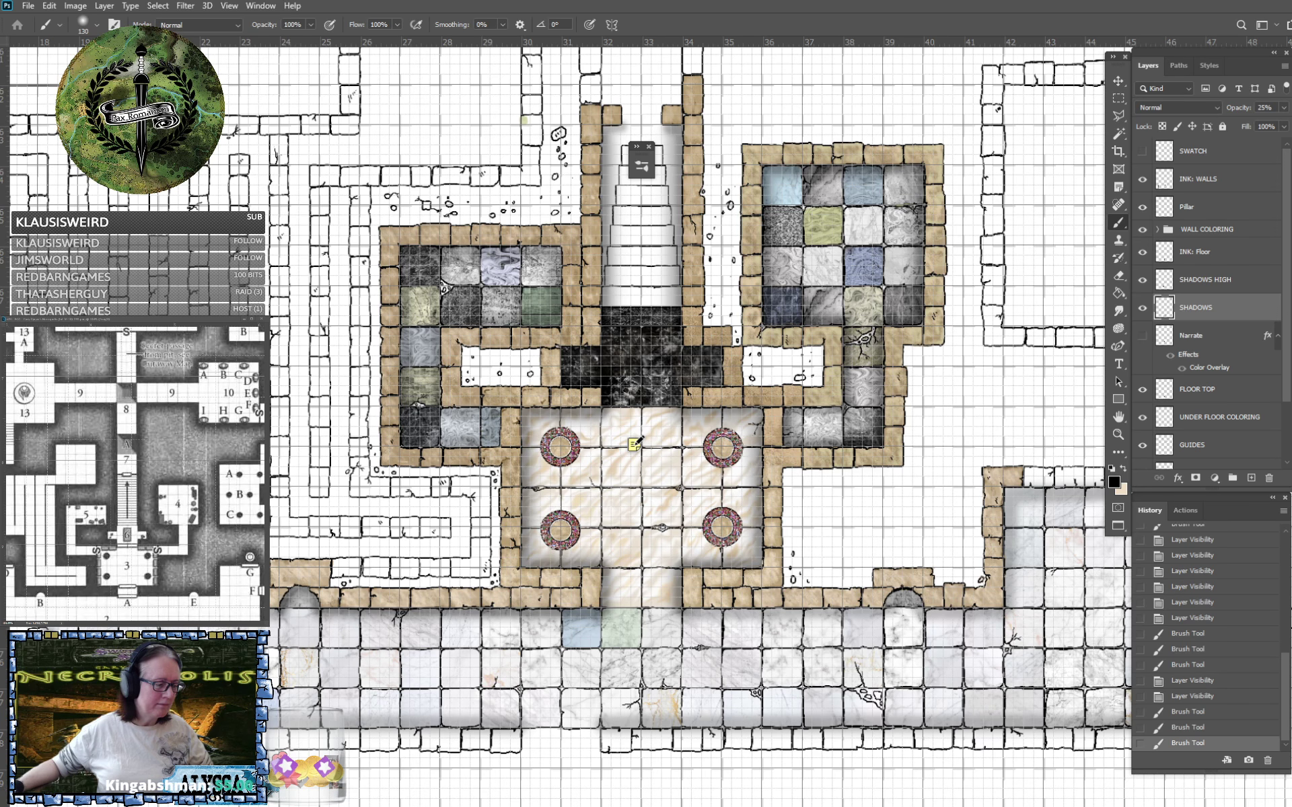
click(201, 612)
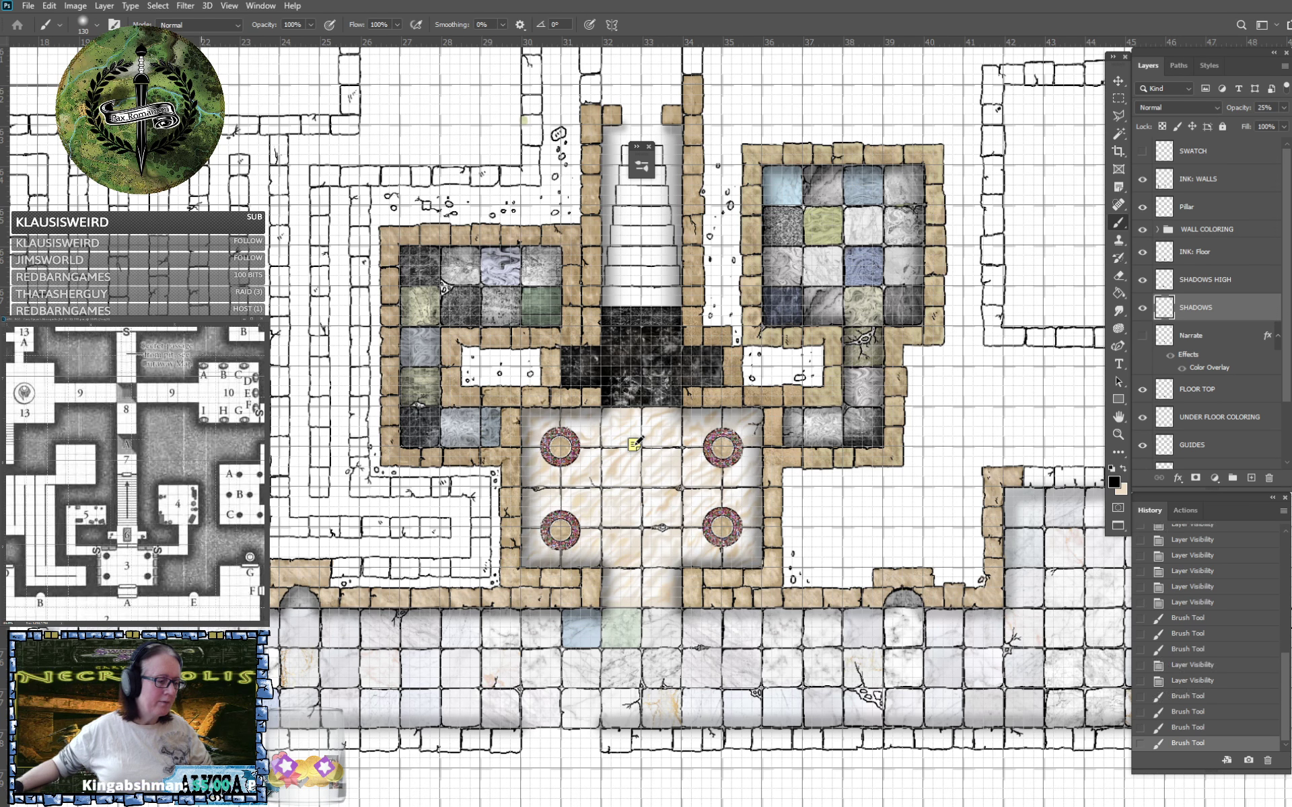
click(71, 612)
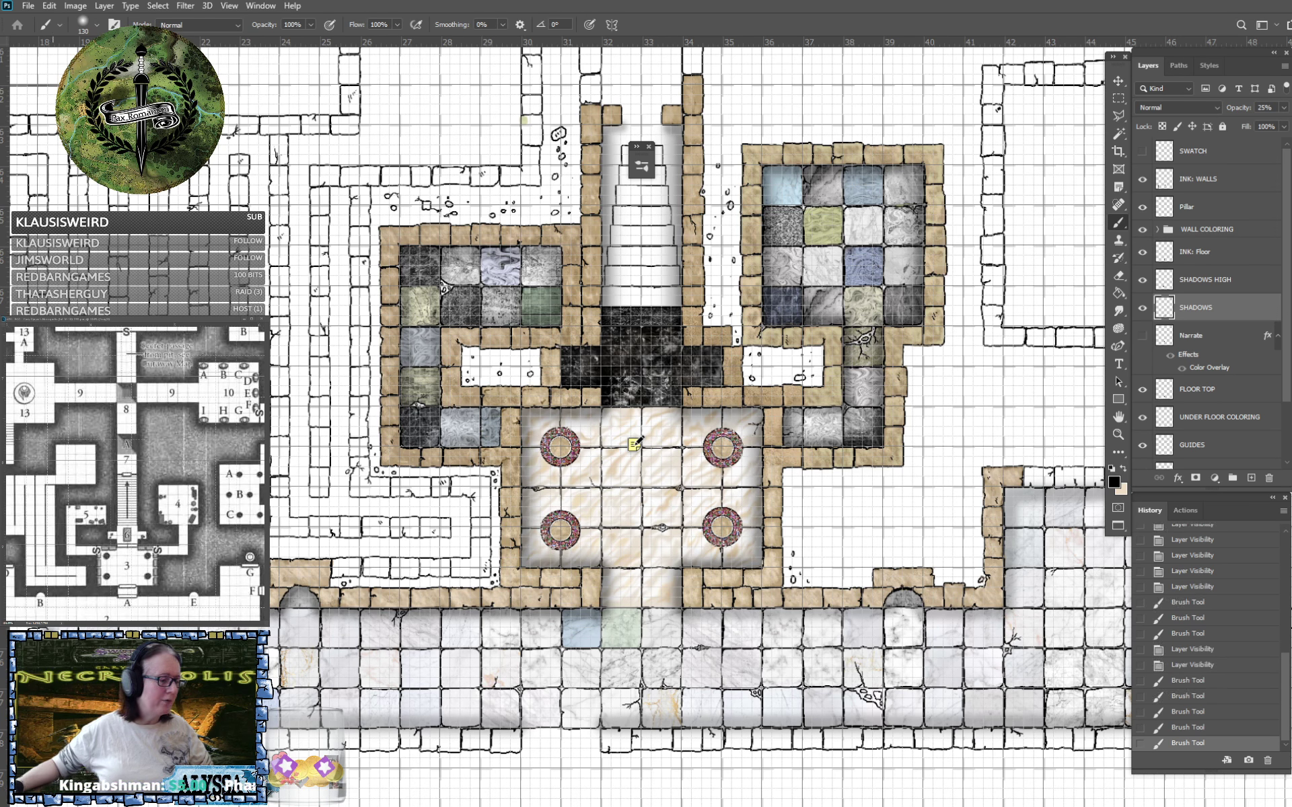
click(47, 612)
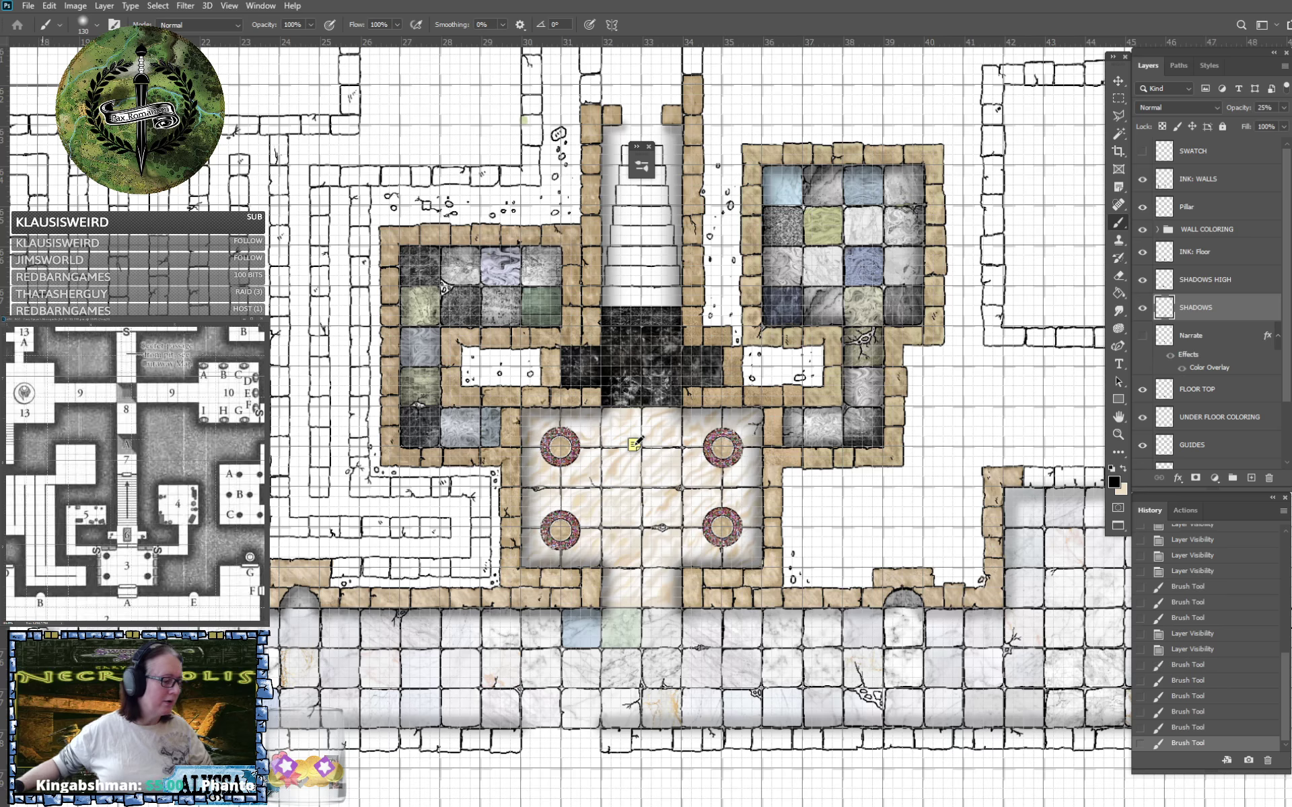
Continue the shadow down the corridor's west end and along its lower wall to the east room's lower corner.
click(46, 620)
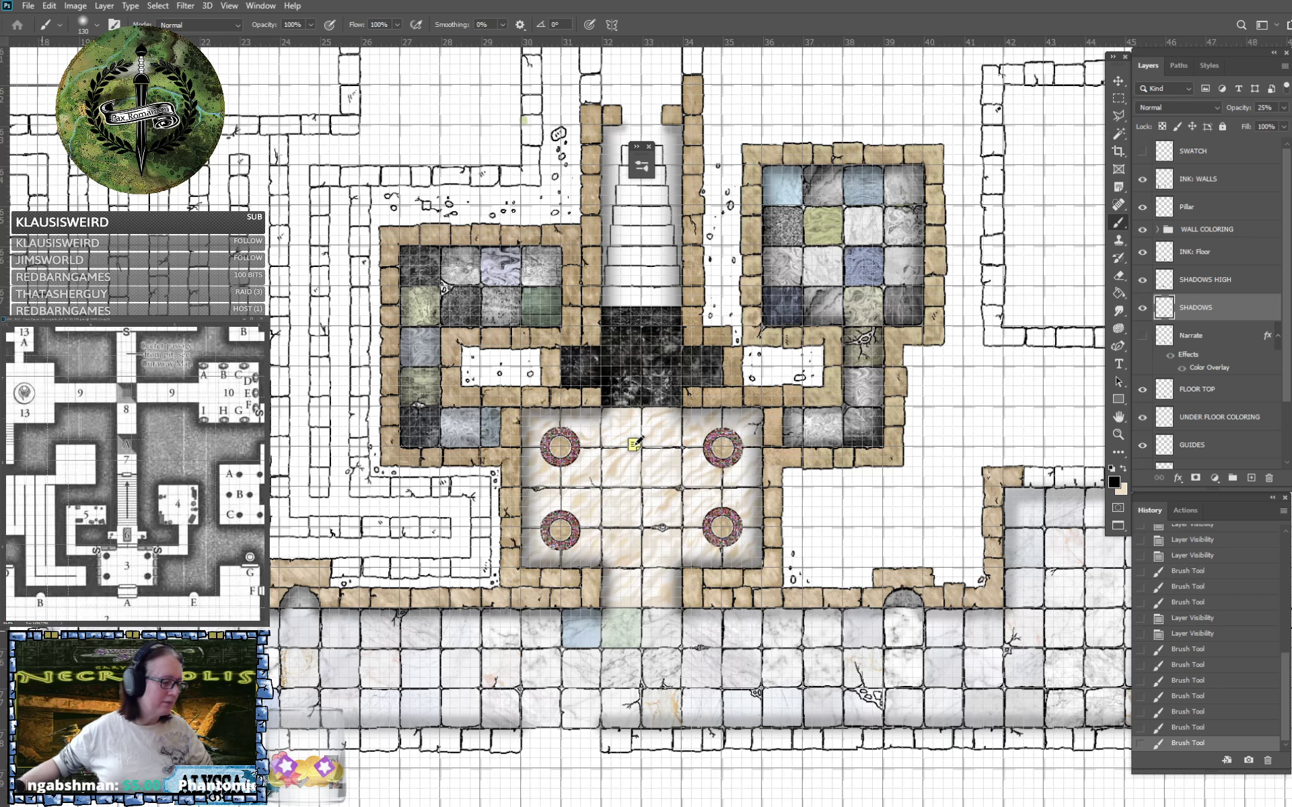
click(47, 625)
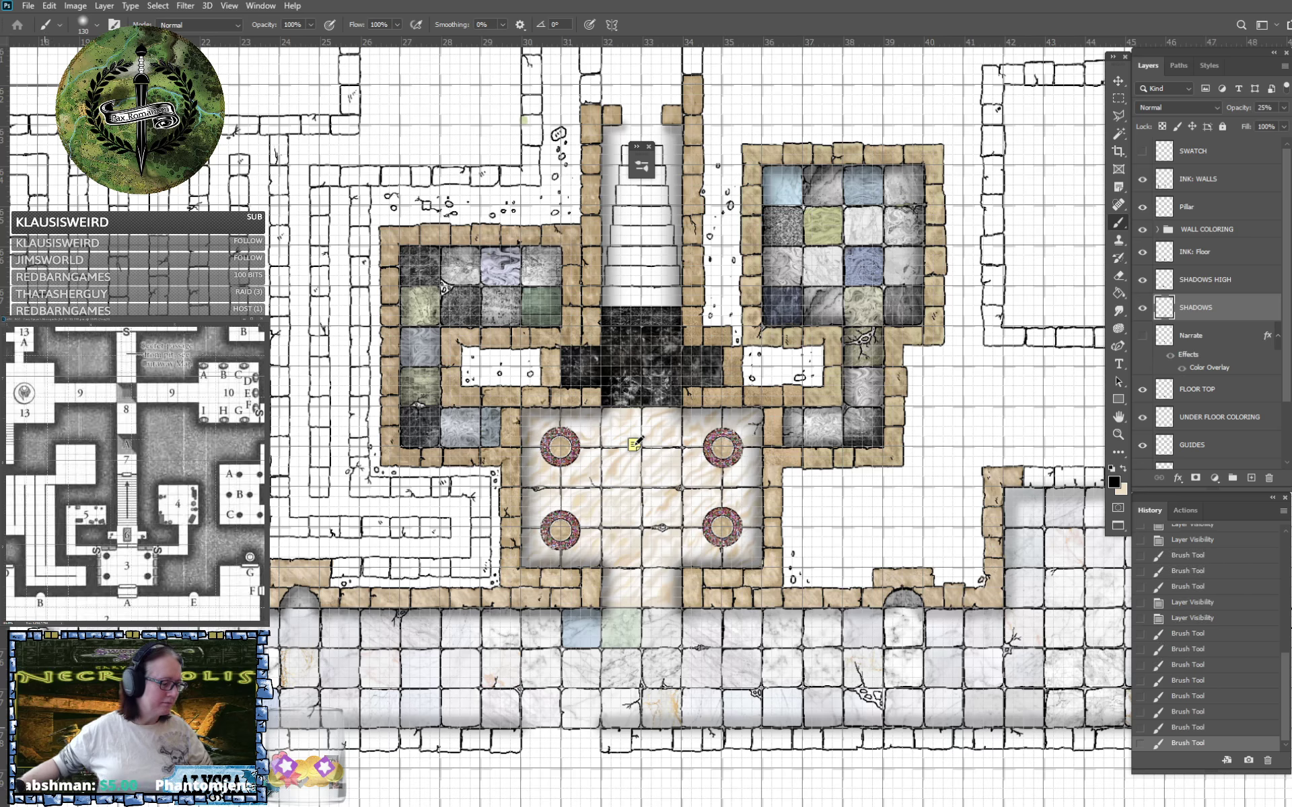
click(48, 725)
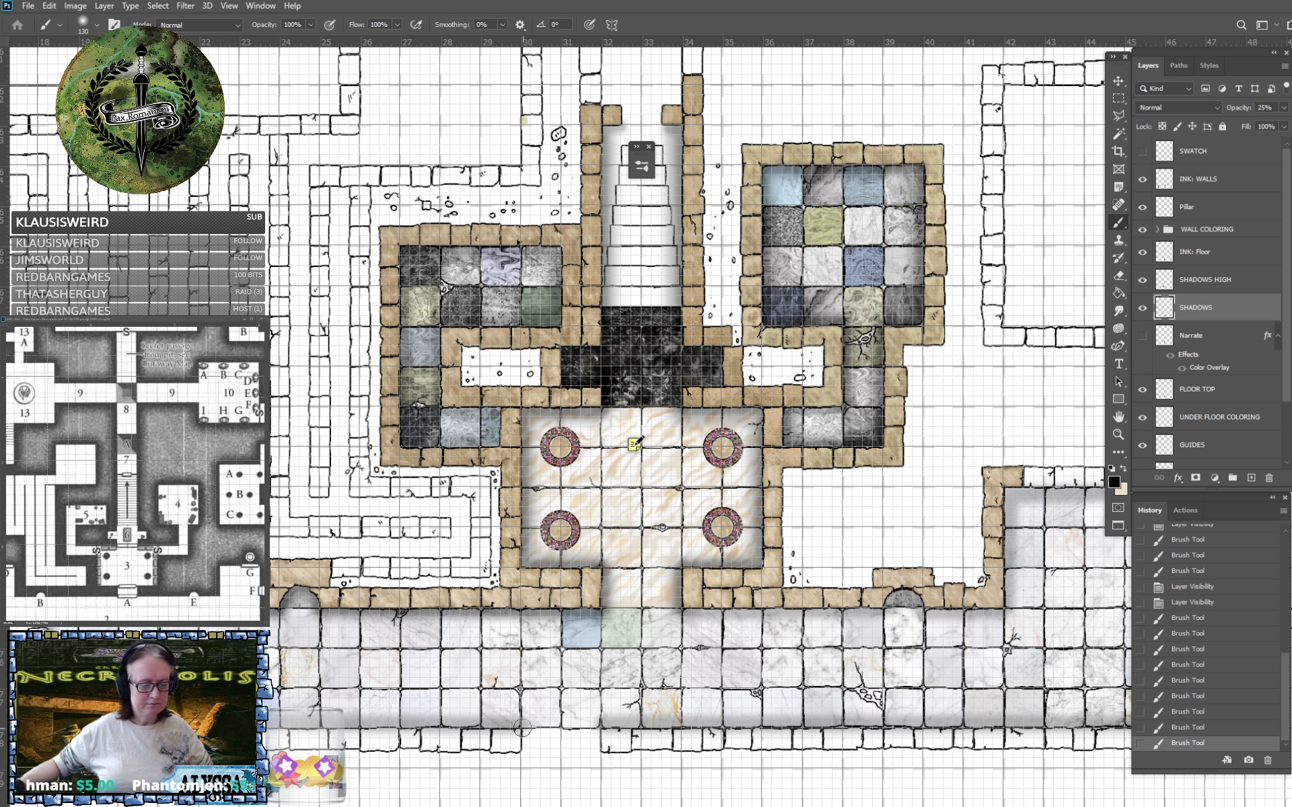
shift+click(522, 726)
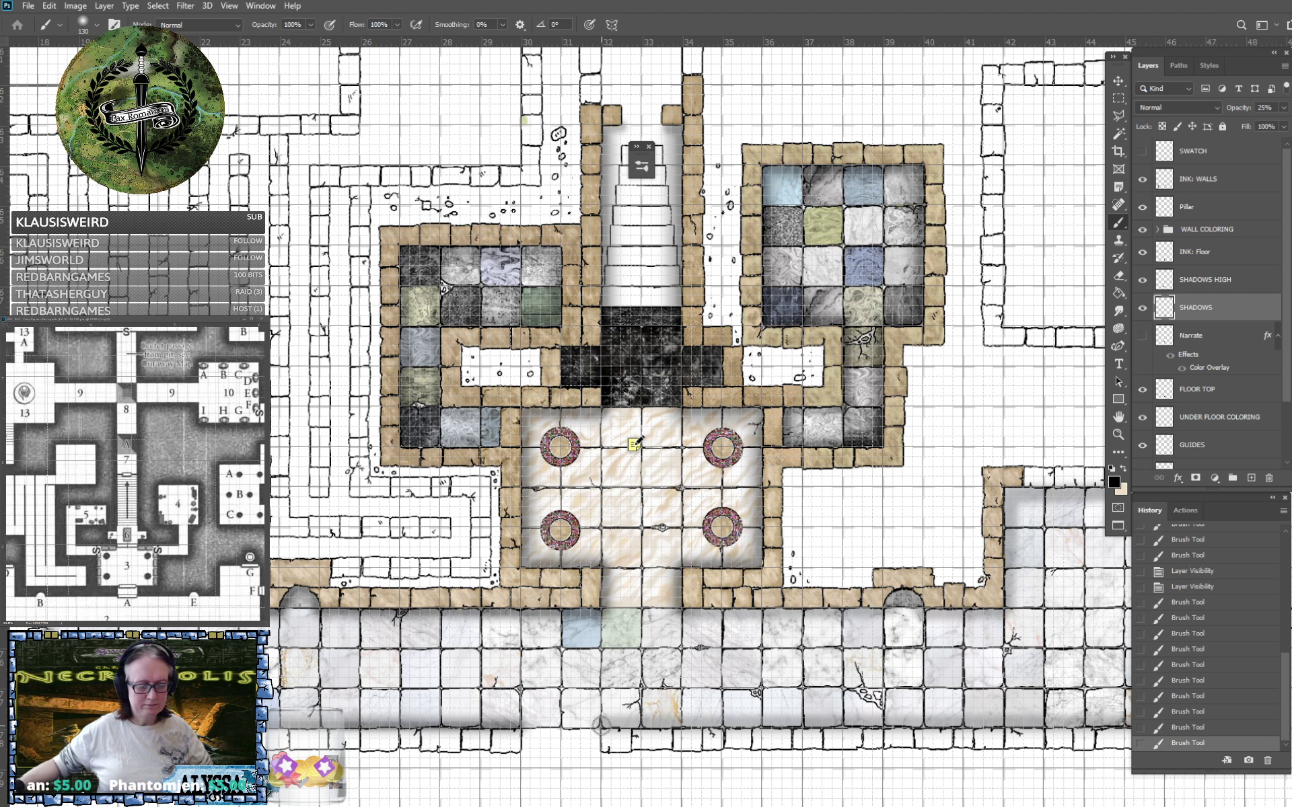
drag(617, 444, 308, 441)
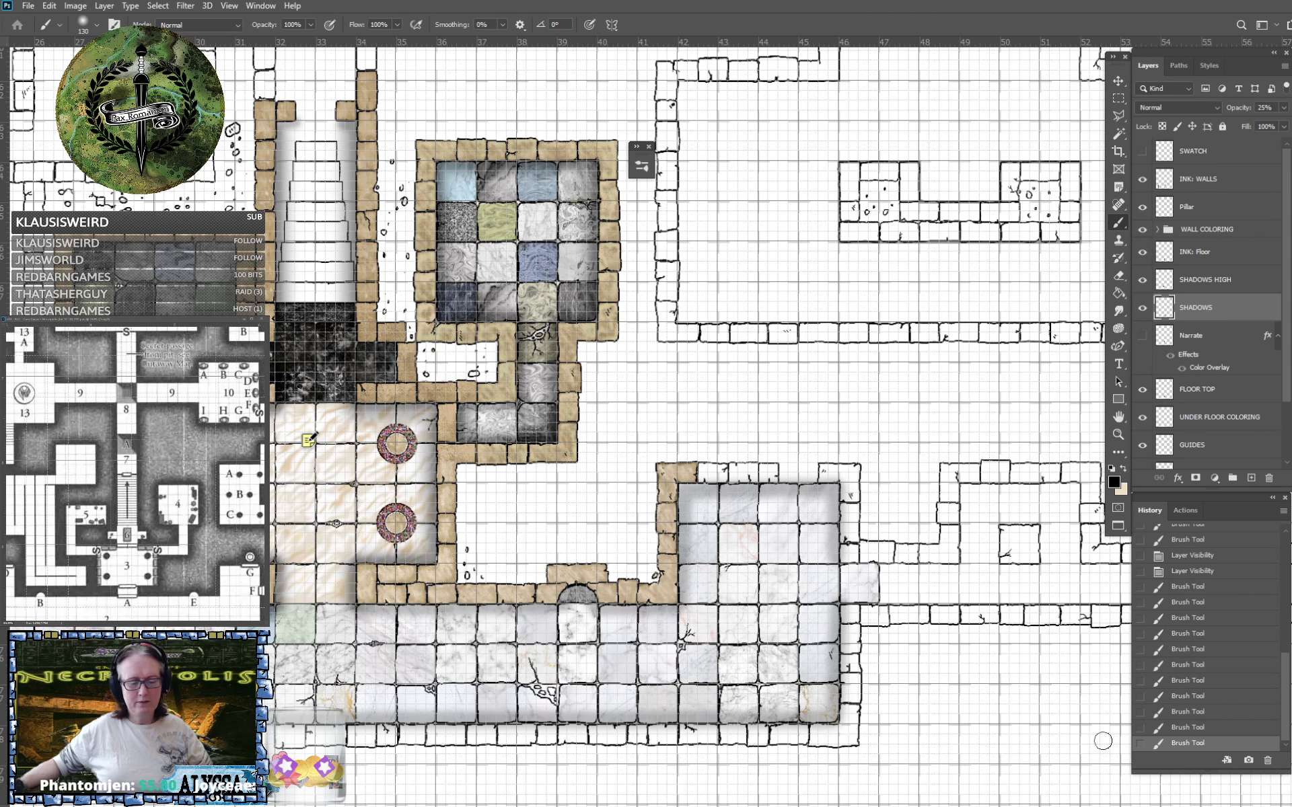
shift+click(840, 721)
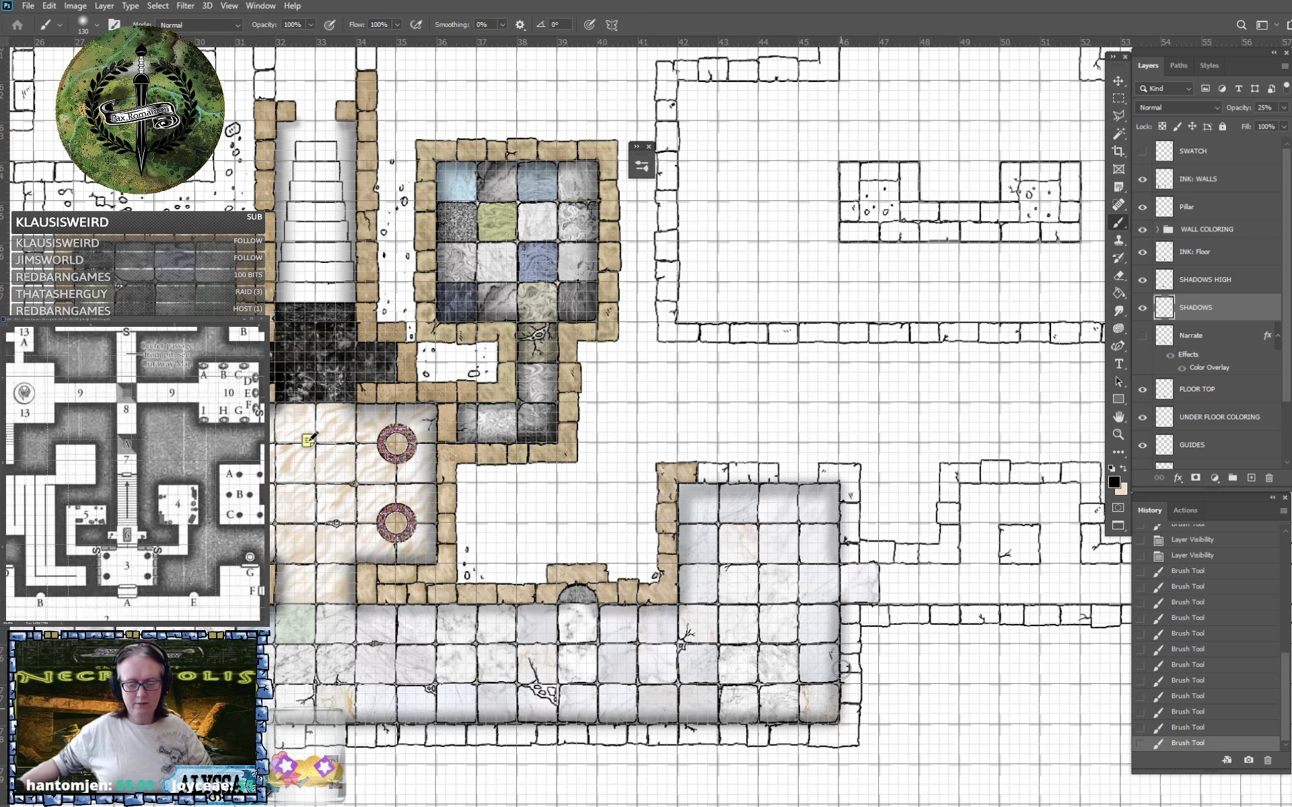
Brush shadows up the east room's east wall, around its upper and west walls, and back along the corridor's upper wall to the hall entrance.
shift+click(841, 601)
shift+click(838, 484)
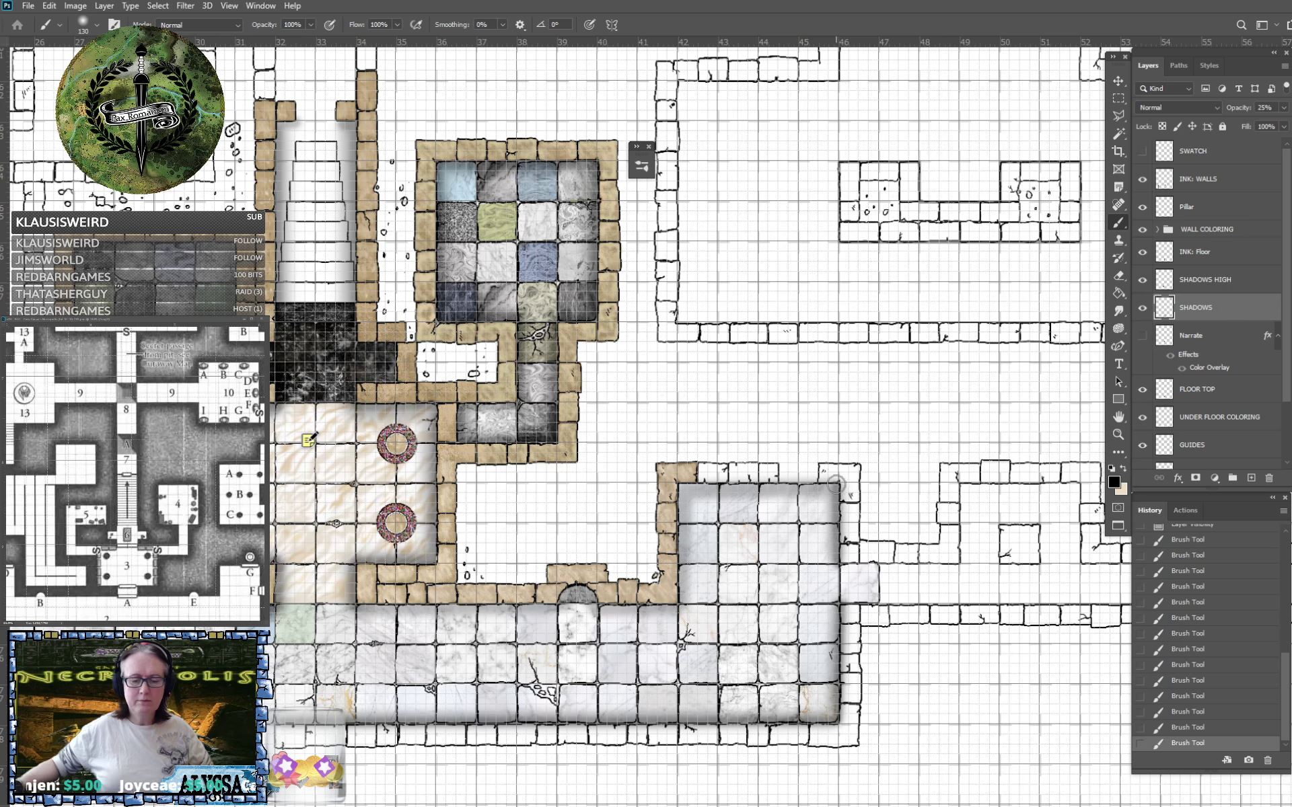
shift+click(680, 484)
shift+click(680, 616)
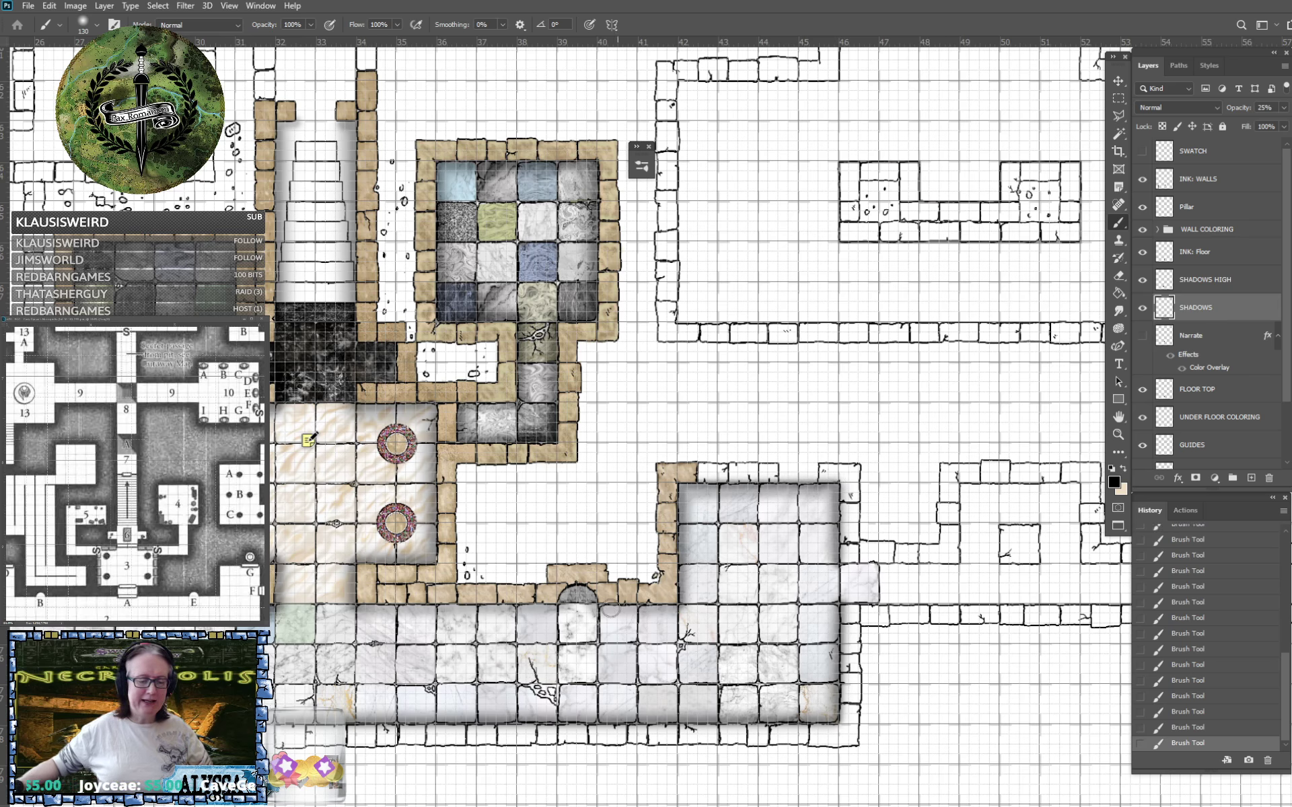
shift+click(599, 609)
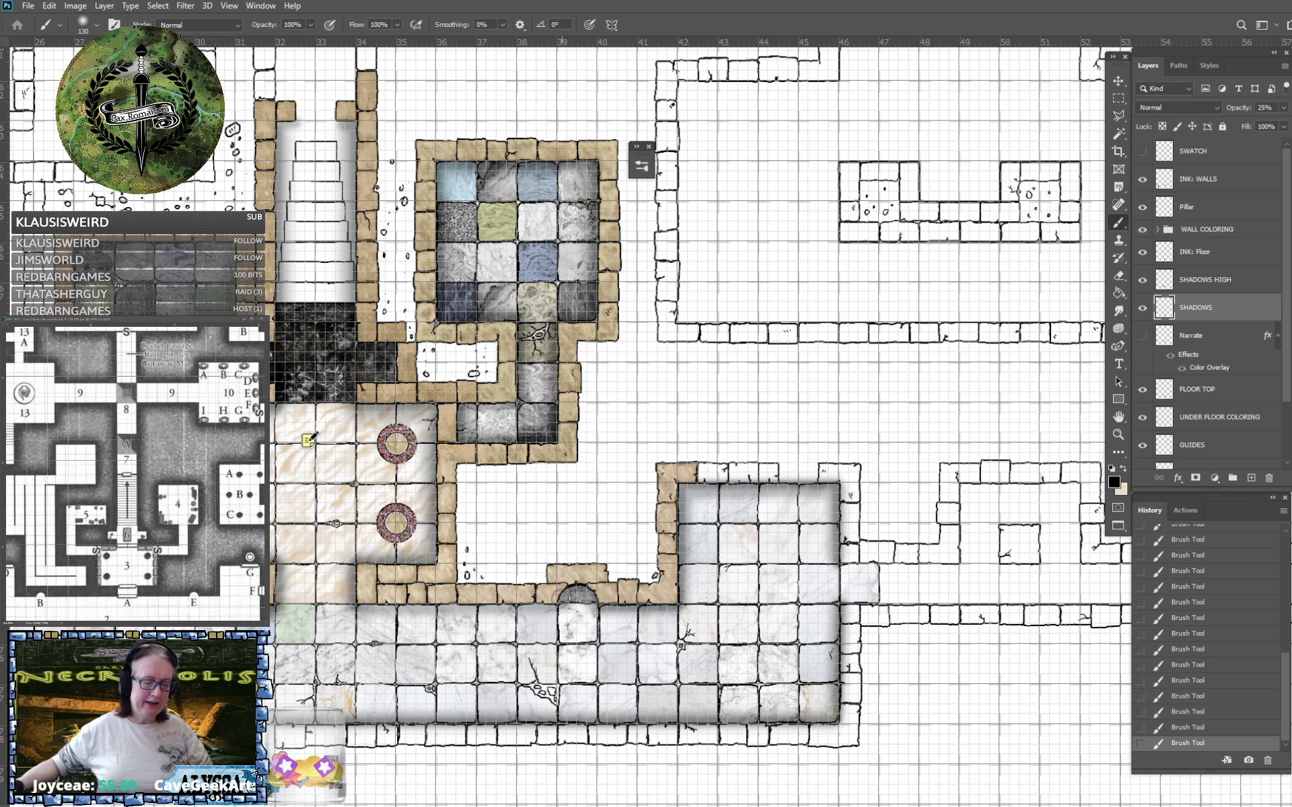
shift+click(353, 609)
Brush shadows on the L-shaped coloured-tile room's upper and east walls and around its inner corner to the short passage's end.
scroll(562, 680, left, 4)
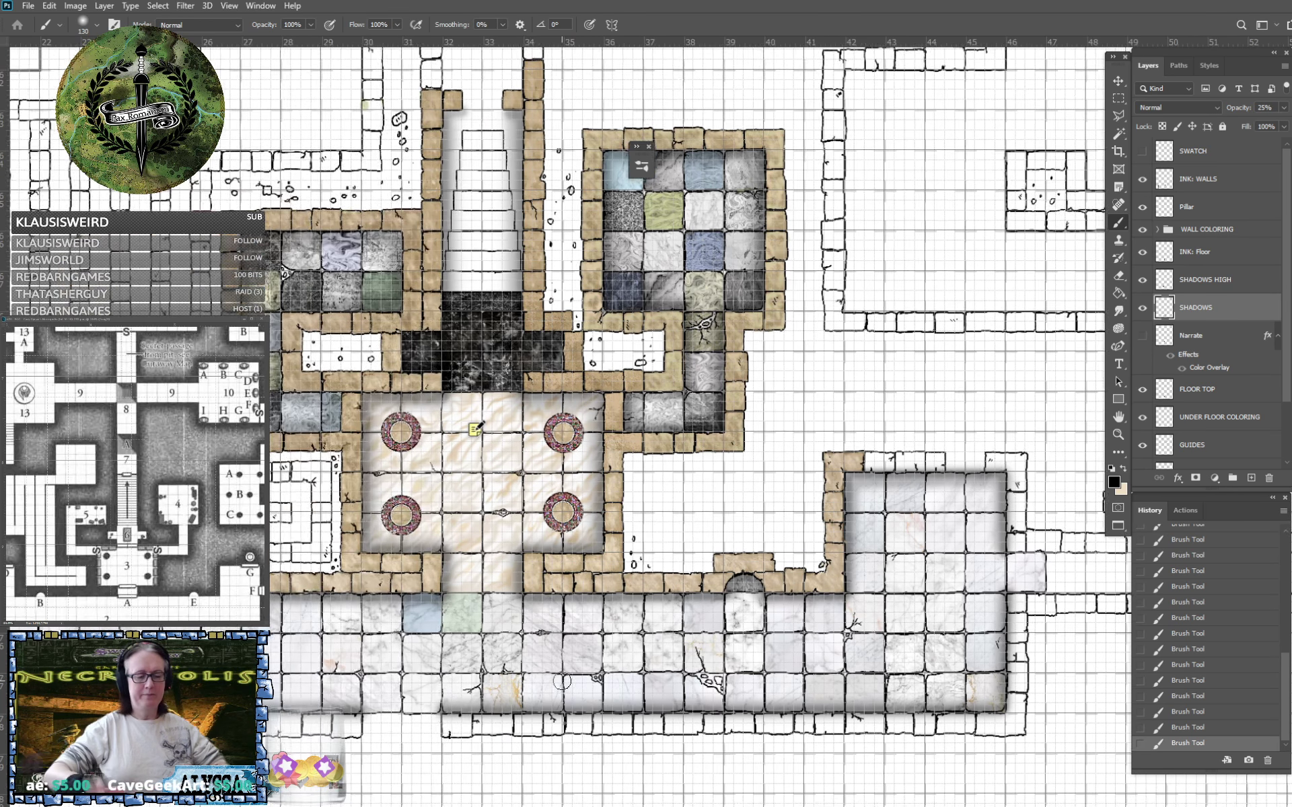
scroll(562, 681, down, 2)
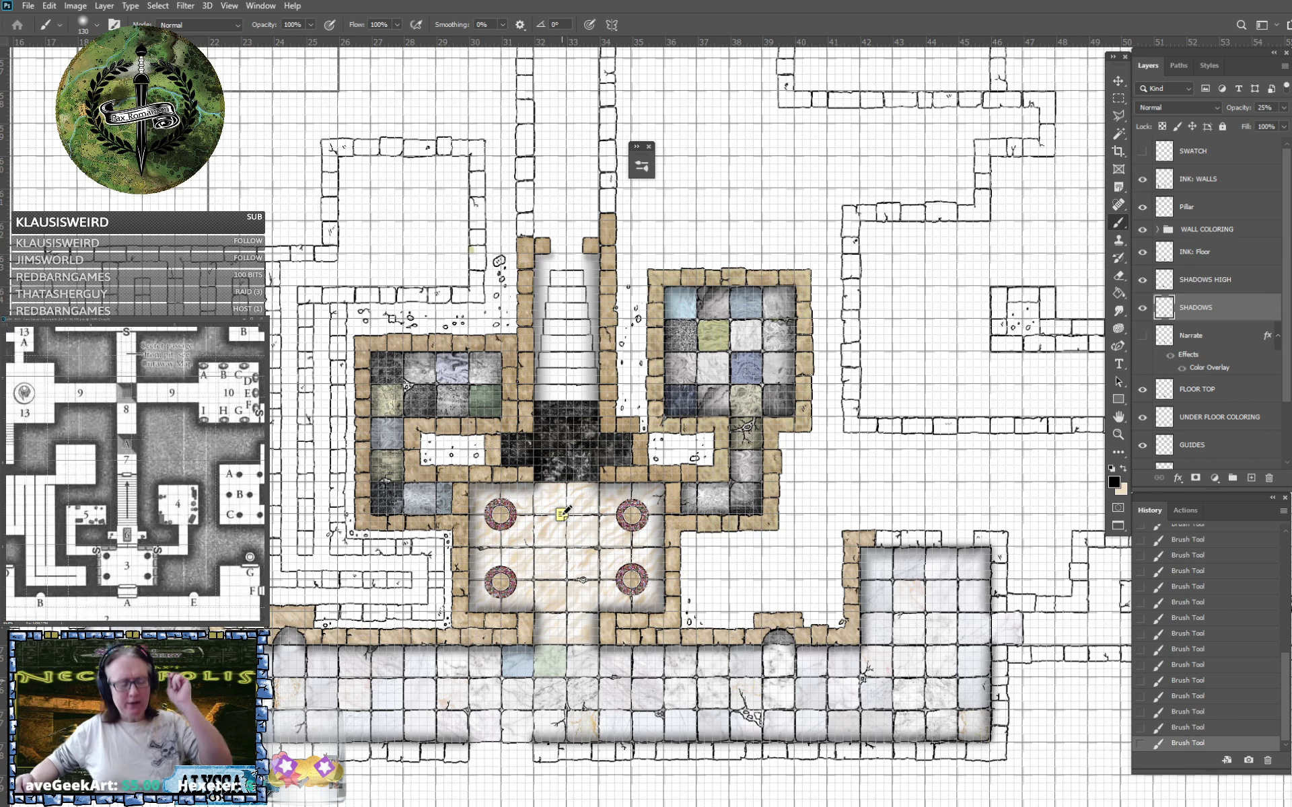
scroll(562, 513, up, 2)
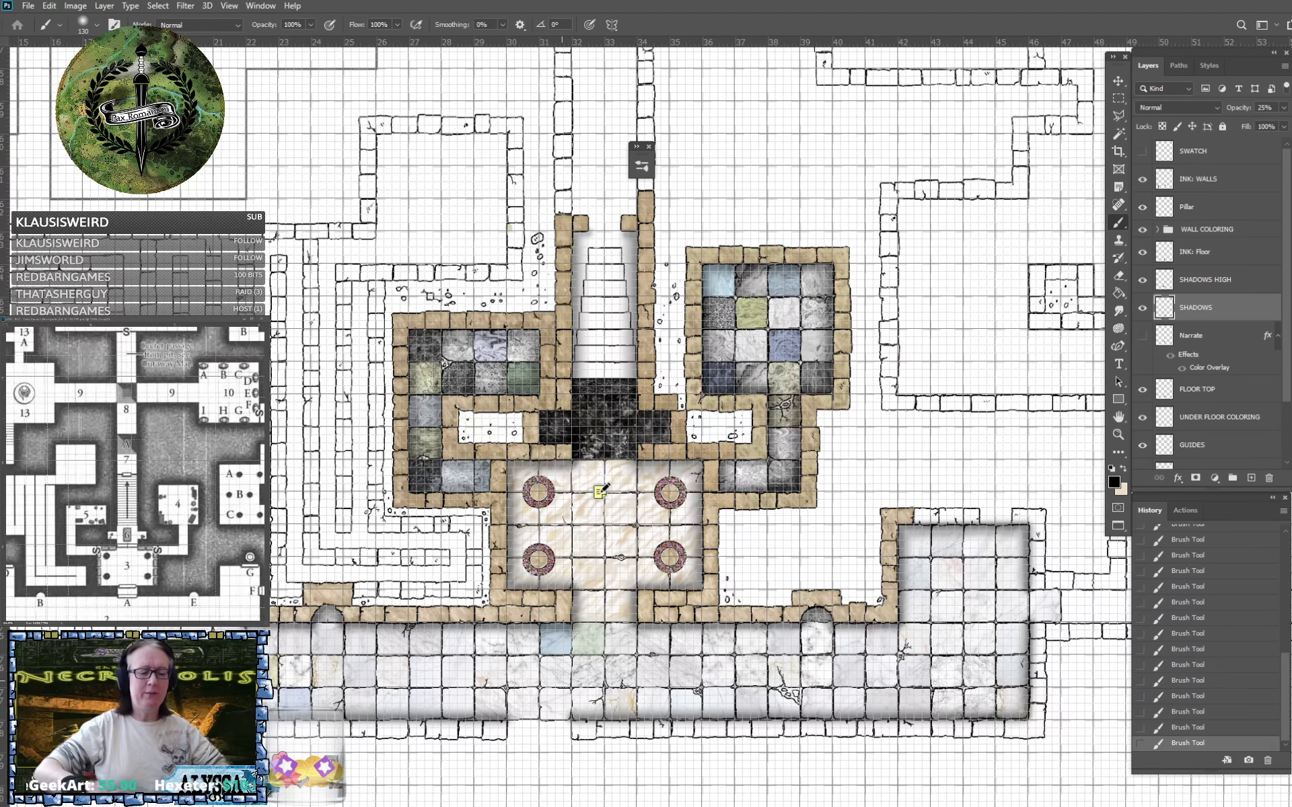
drag(592, 459, 668, 577)
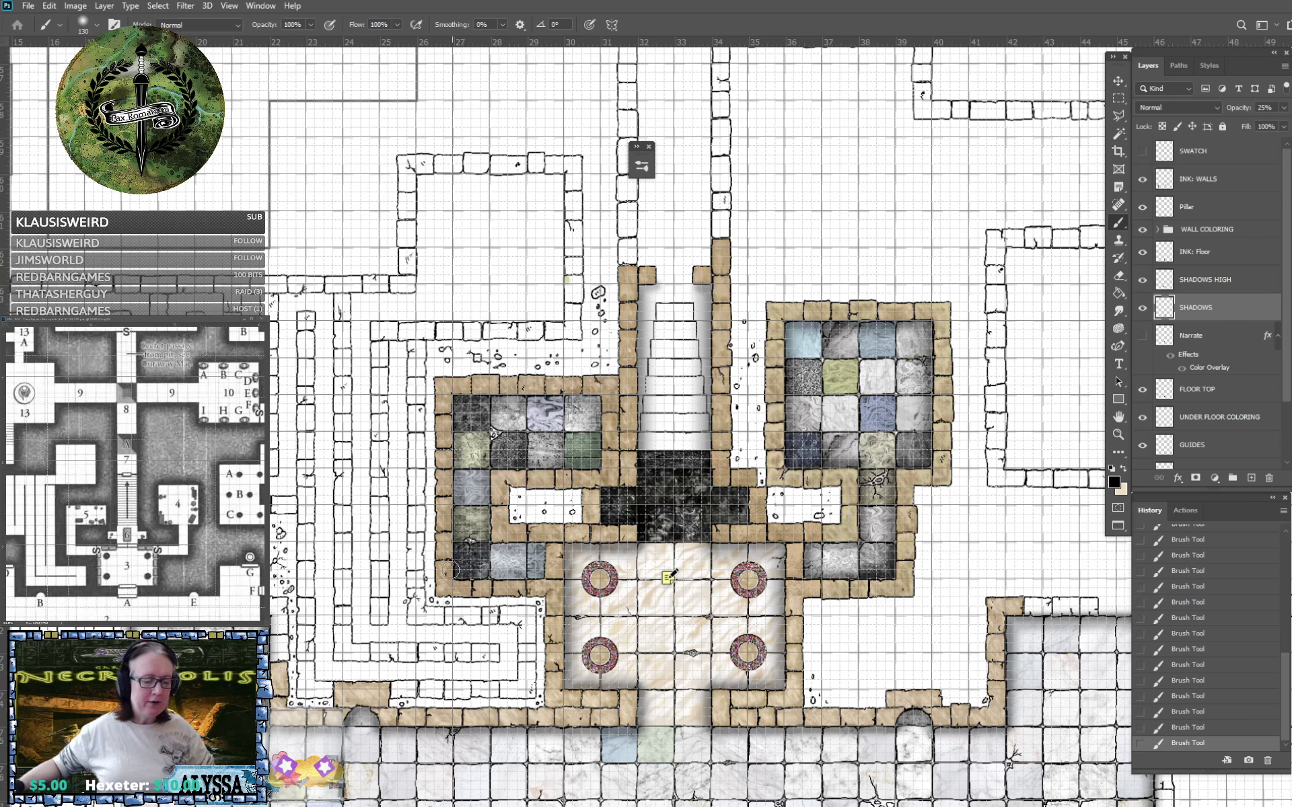
shift+click(456, 395)
shift+click(599, 395)
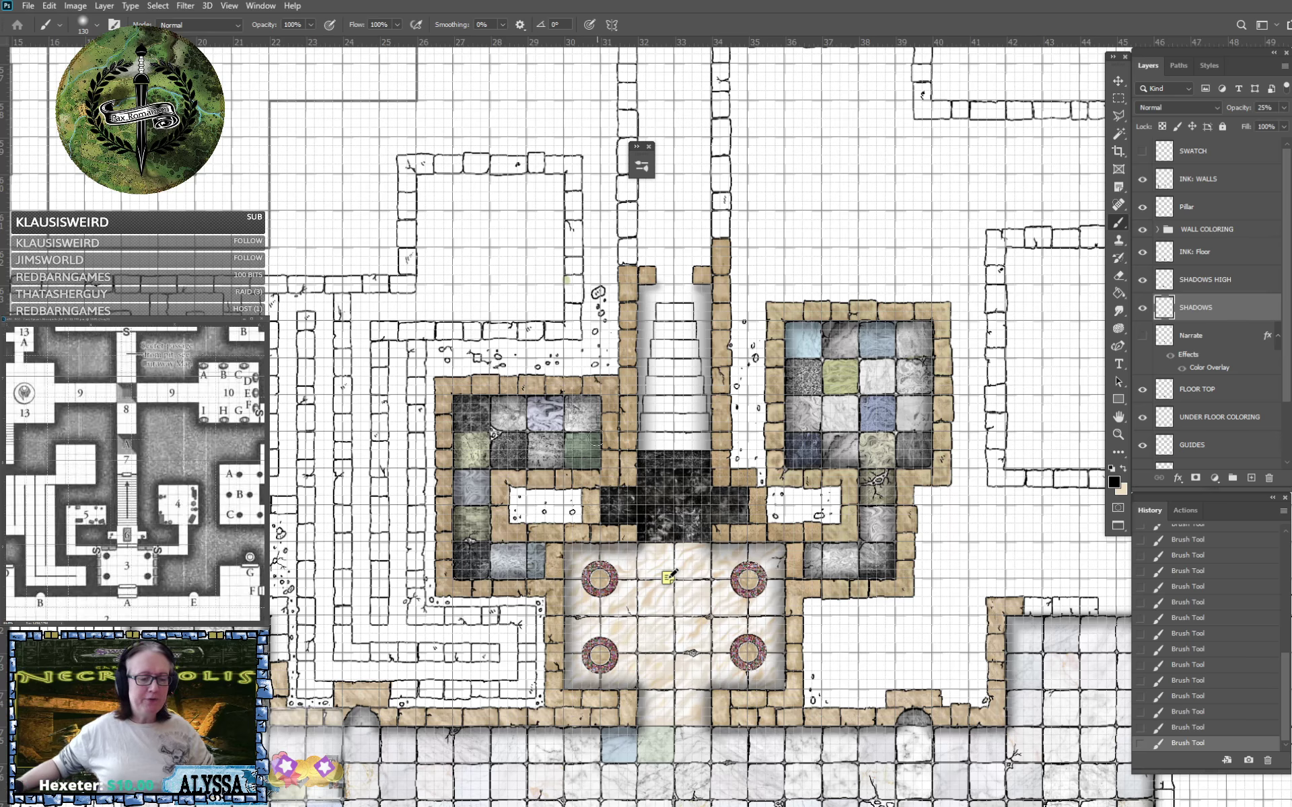
shift+click(598, 468)
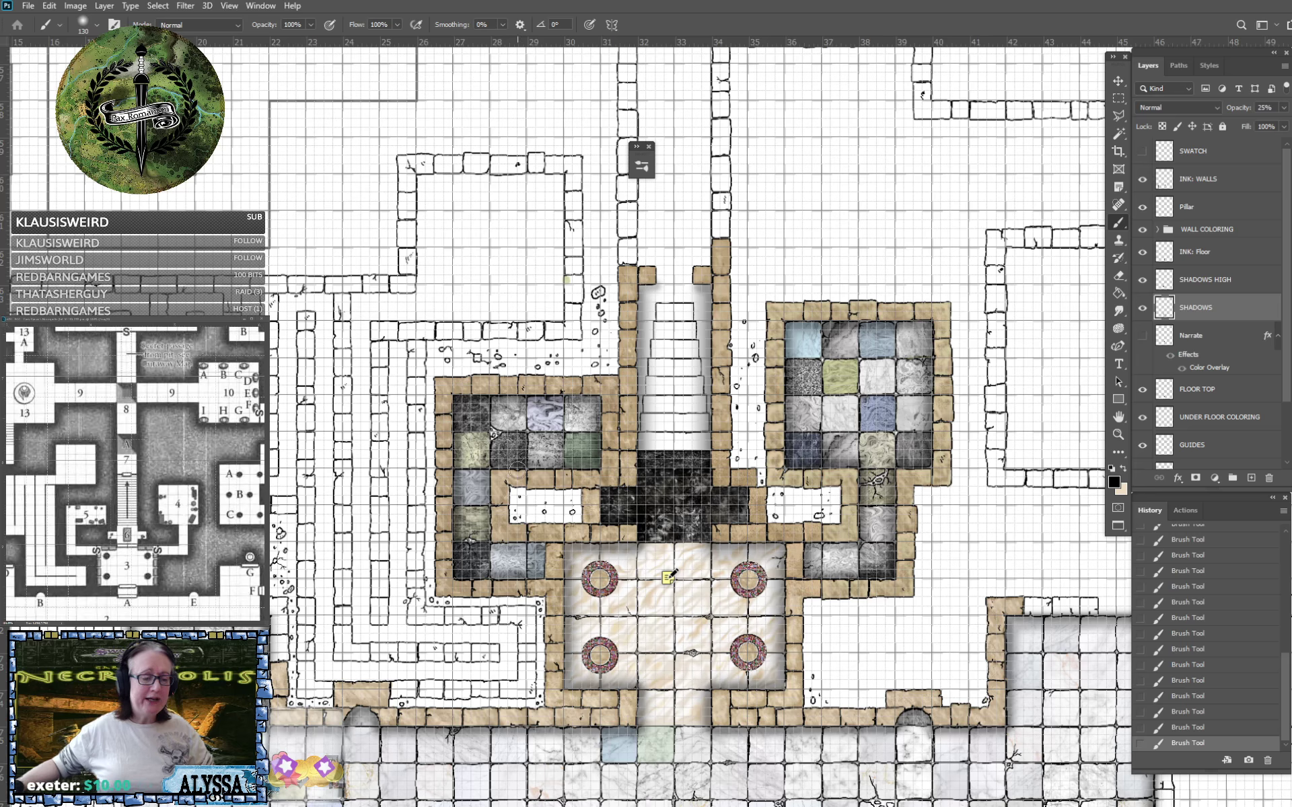
shift+click(490, 470)
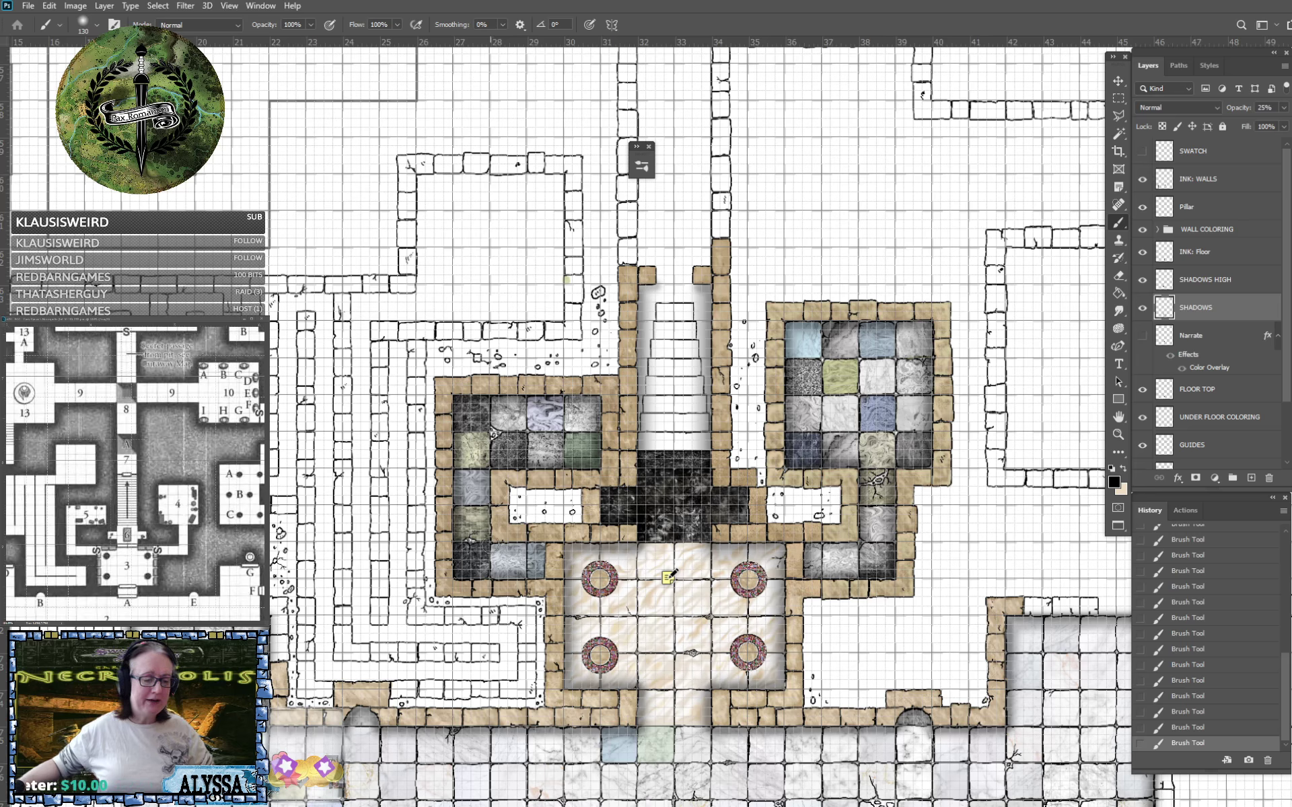
shift+click(490, 541)
shift+click(544, 544)
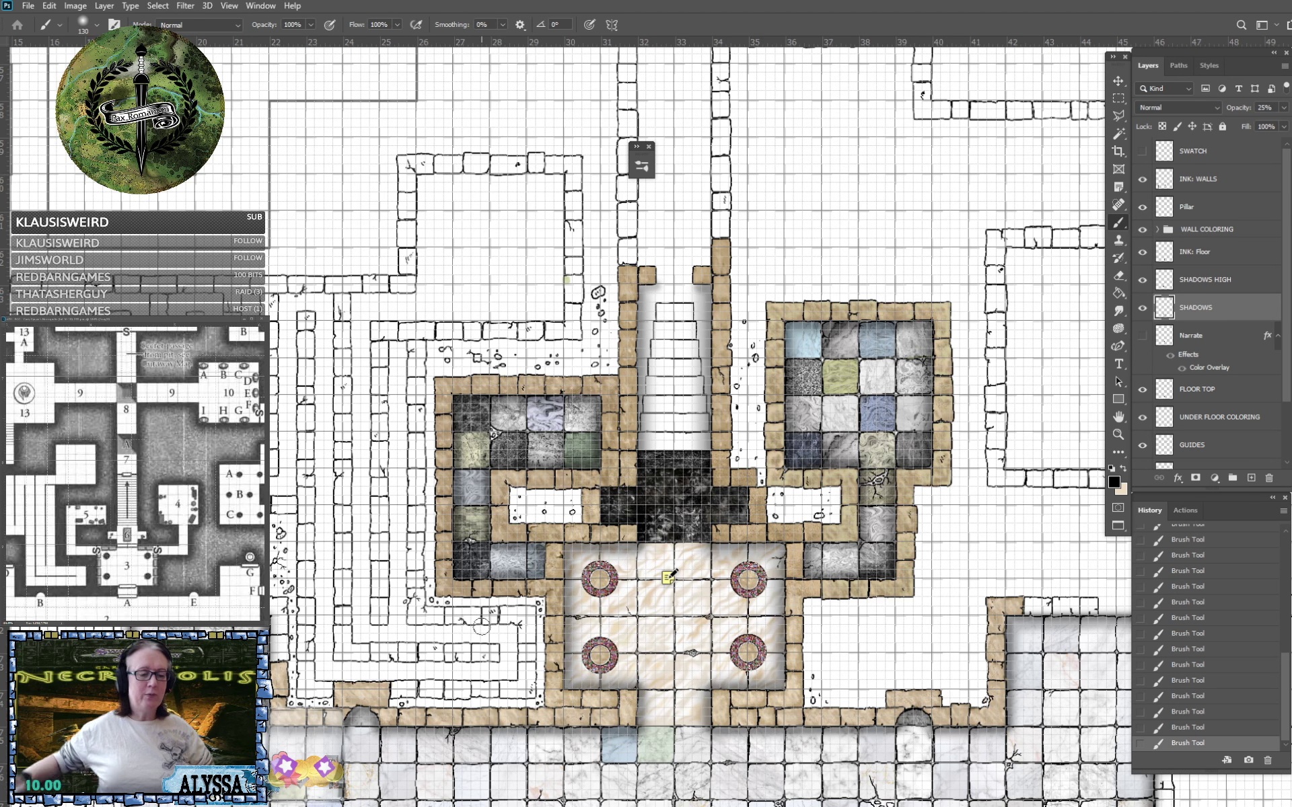
scroll(481, 626, down, 3)
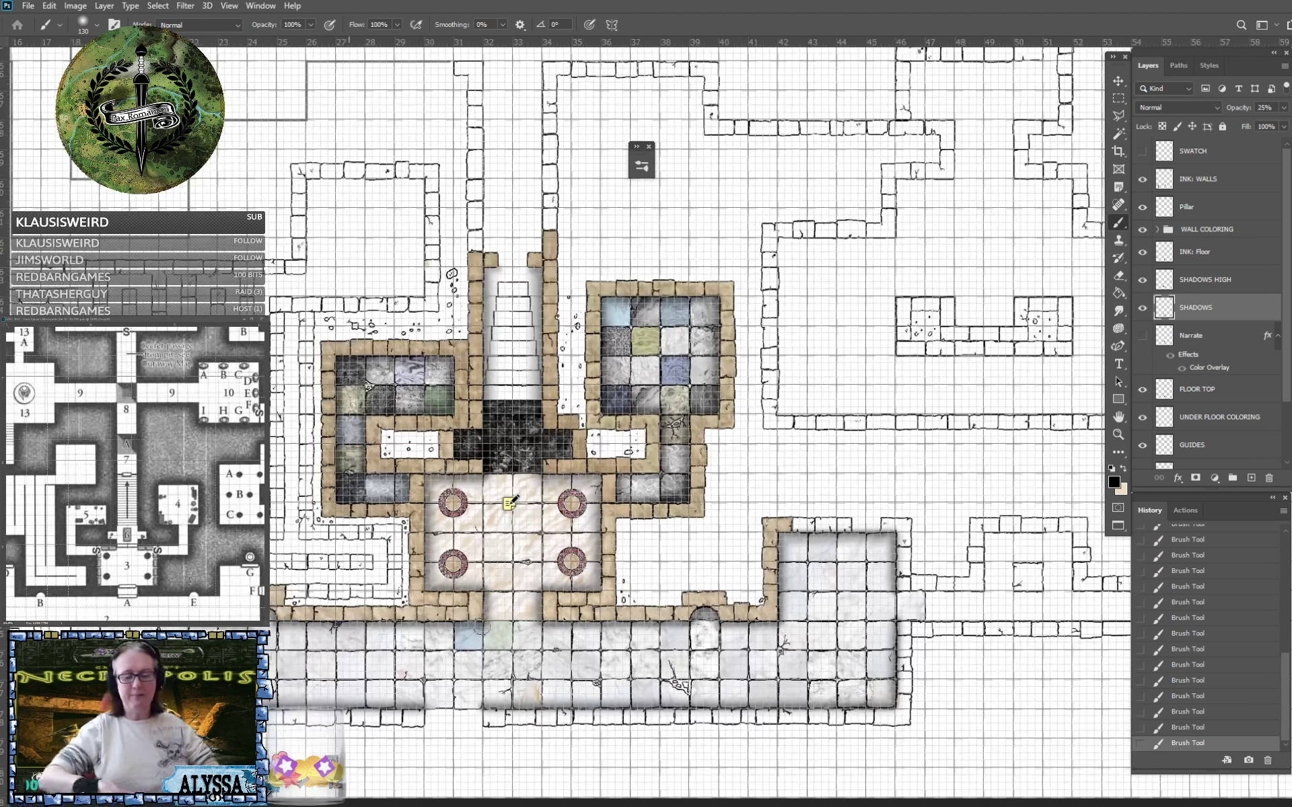
scroll(481, 626, down, 3)
scroll(564, 544, up, 2)
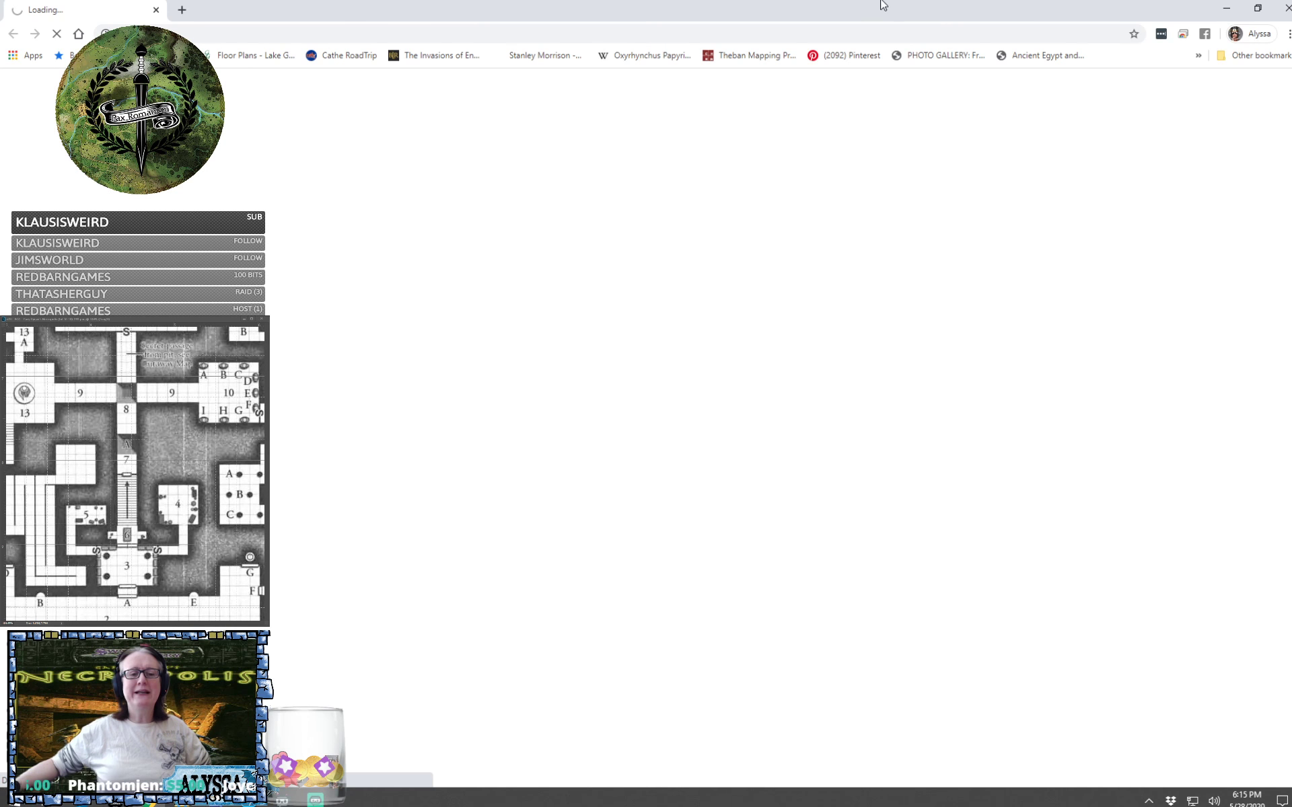
drag(843, 14, 1291, 13)
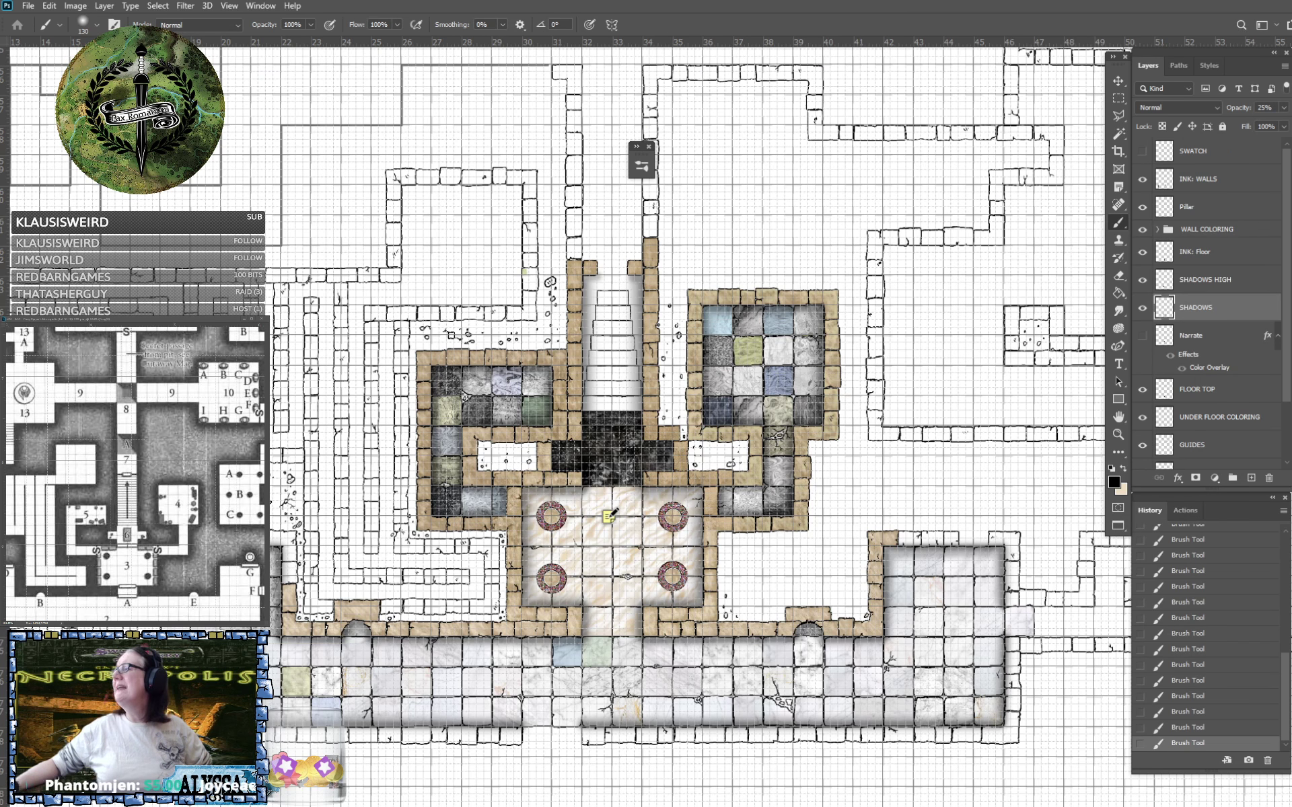
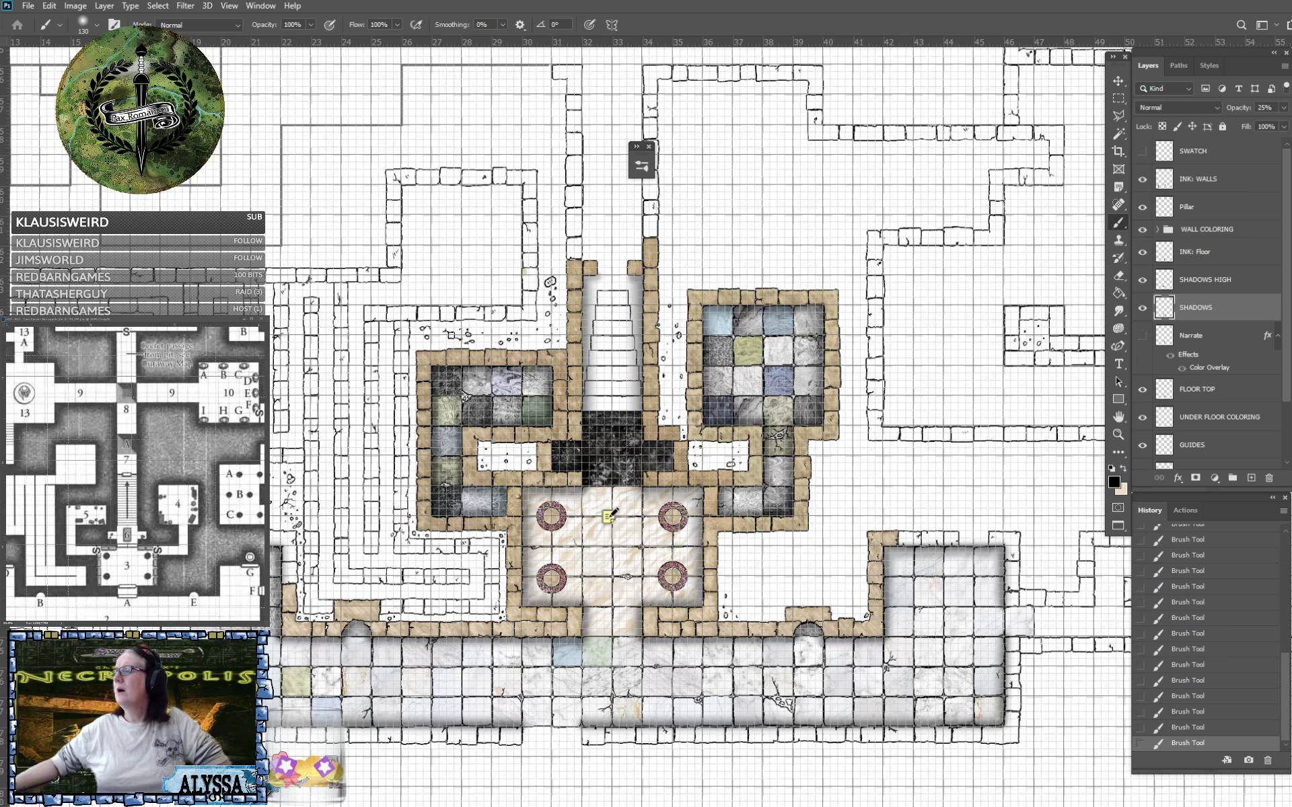
Switch to the browser showing the Facebook post of the painted lich miniature and give it a Love reaction.
drag(1023, 806, 1009, 20)
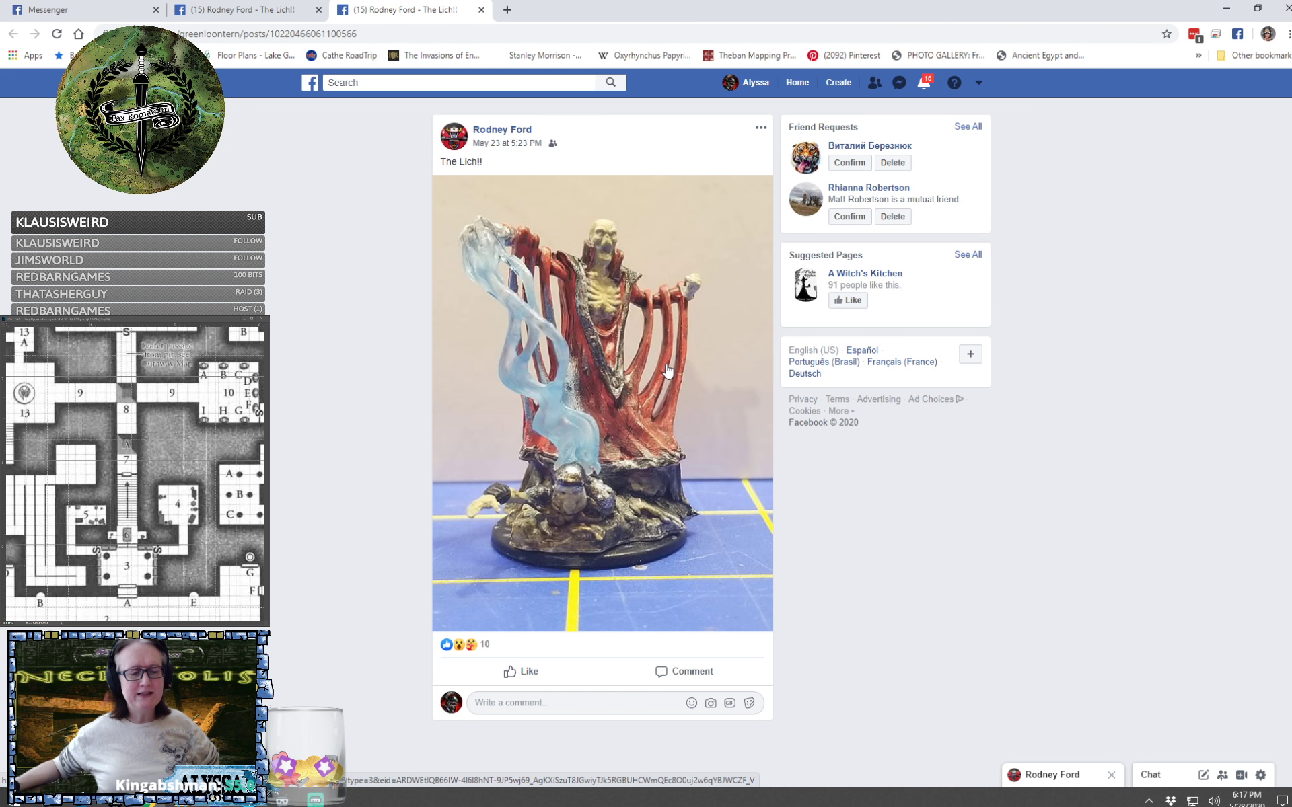
mouse_move(528, 673)
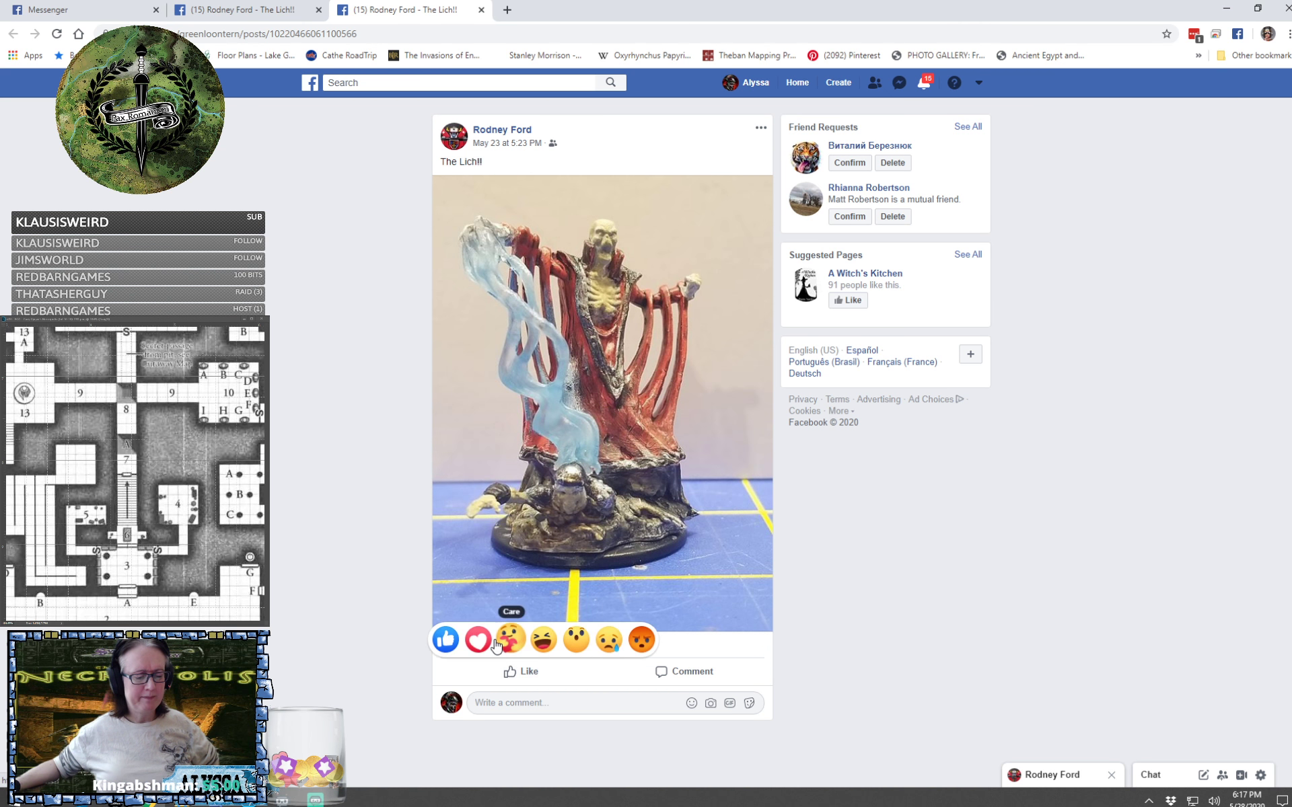
click(478, 641)
Open the lich photo in the viewer, advance to the mummy lord miniature photo and give it a Love reaction.
click(723, 384)
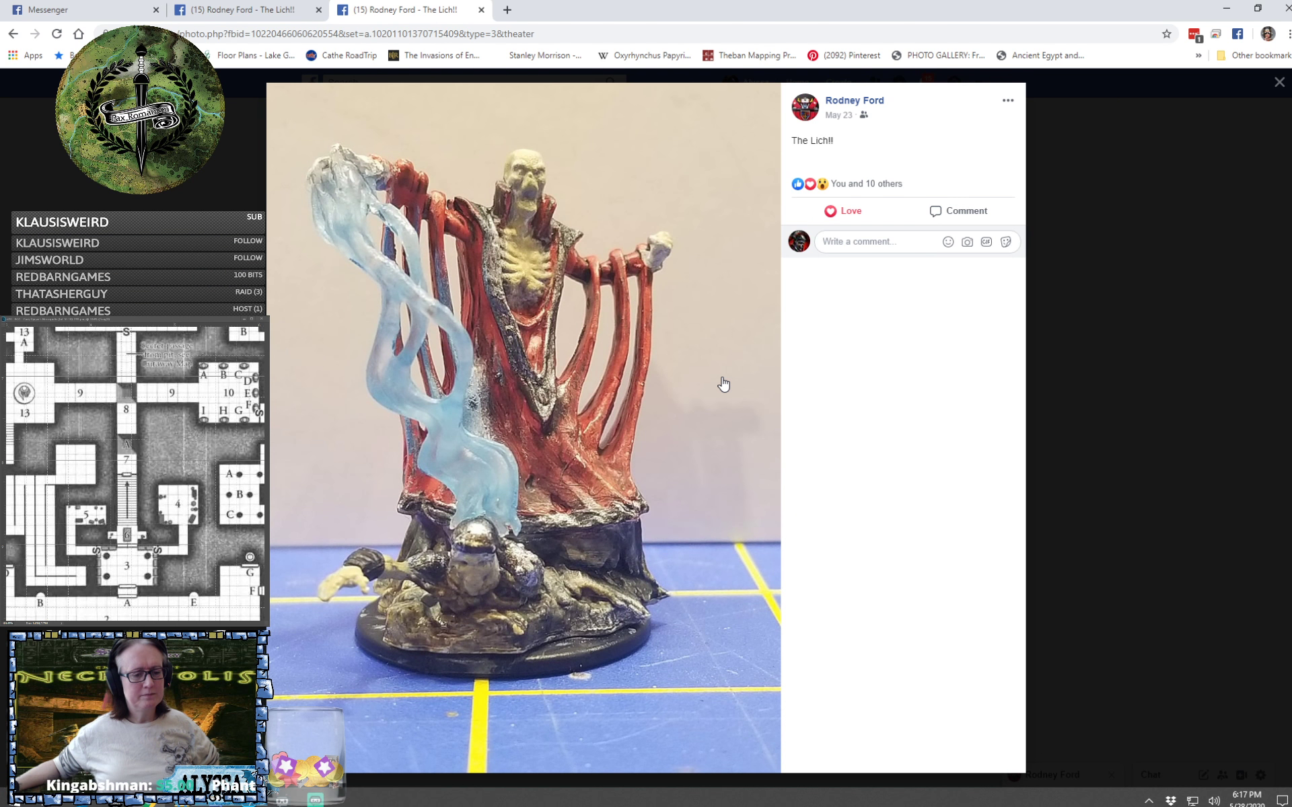
click(723, 384)
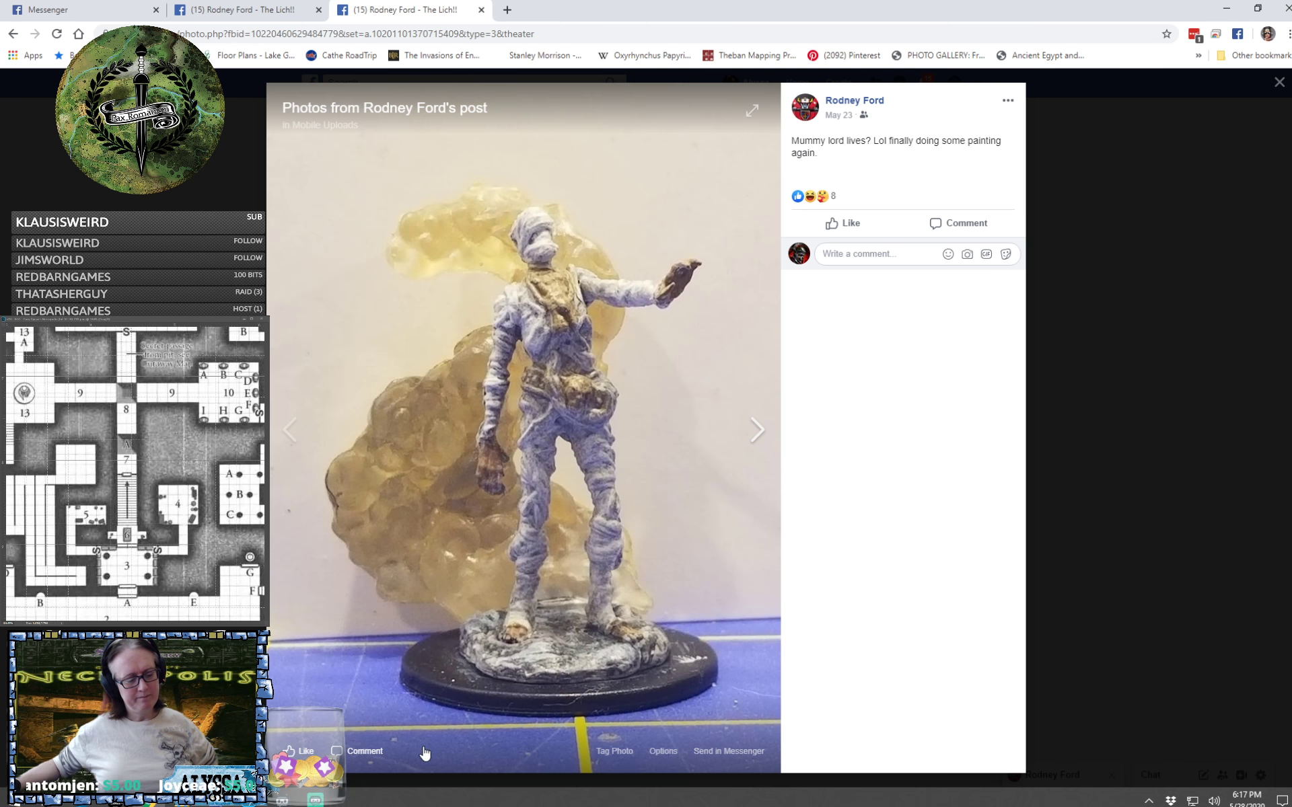
click(320, 732)
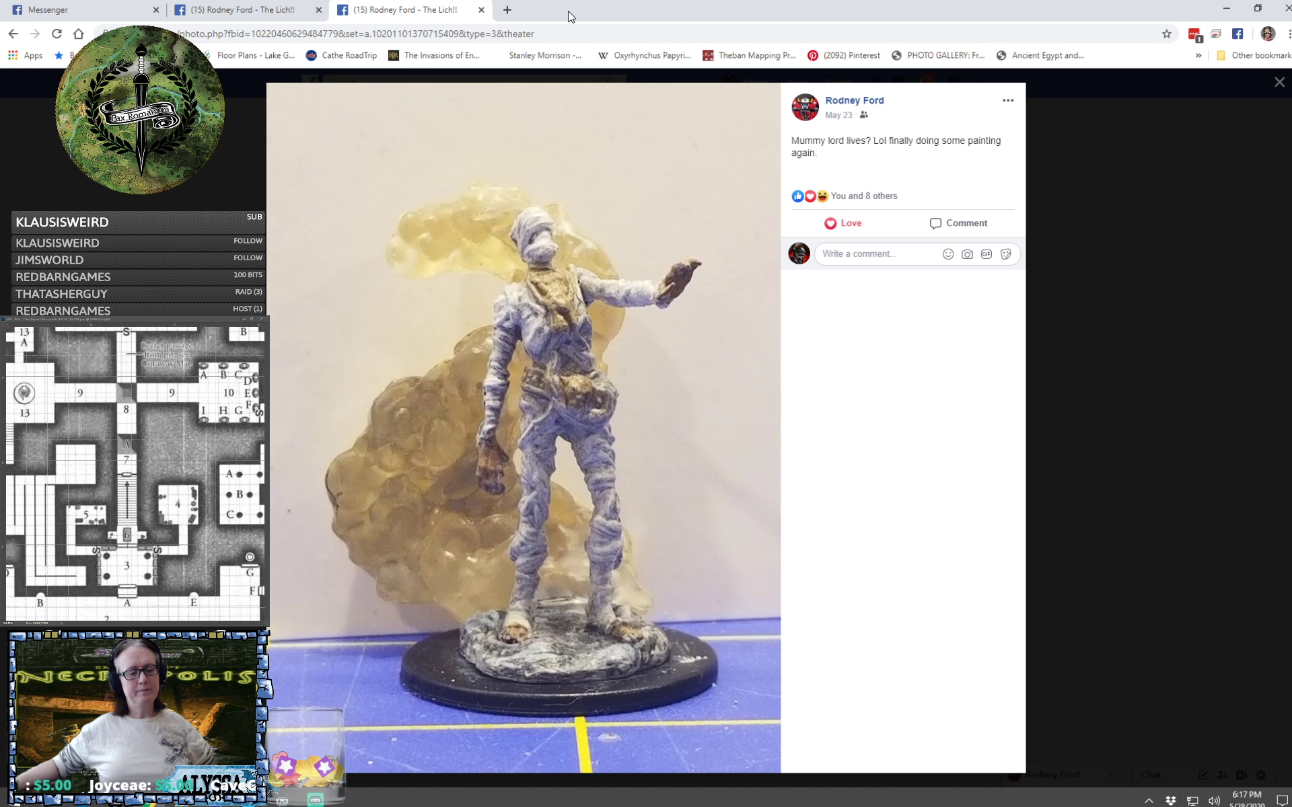
Switch from the browser back to Photoshop and examine the staircase, the tiled rooms and the pillared hall.
drag(571, 17, 1291, 202)
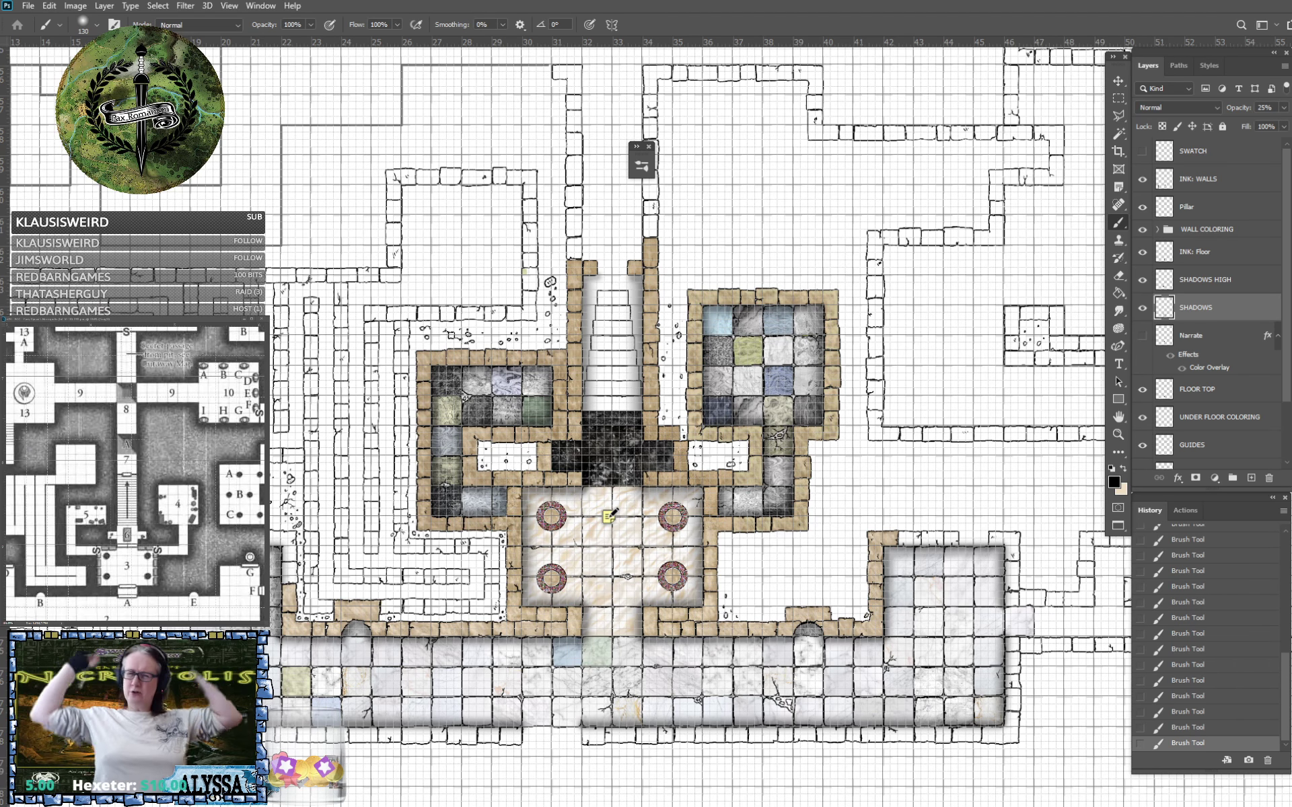
scroll(609, 516, up, 3)
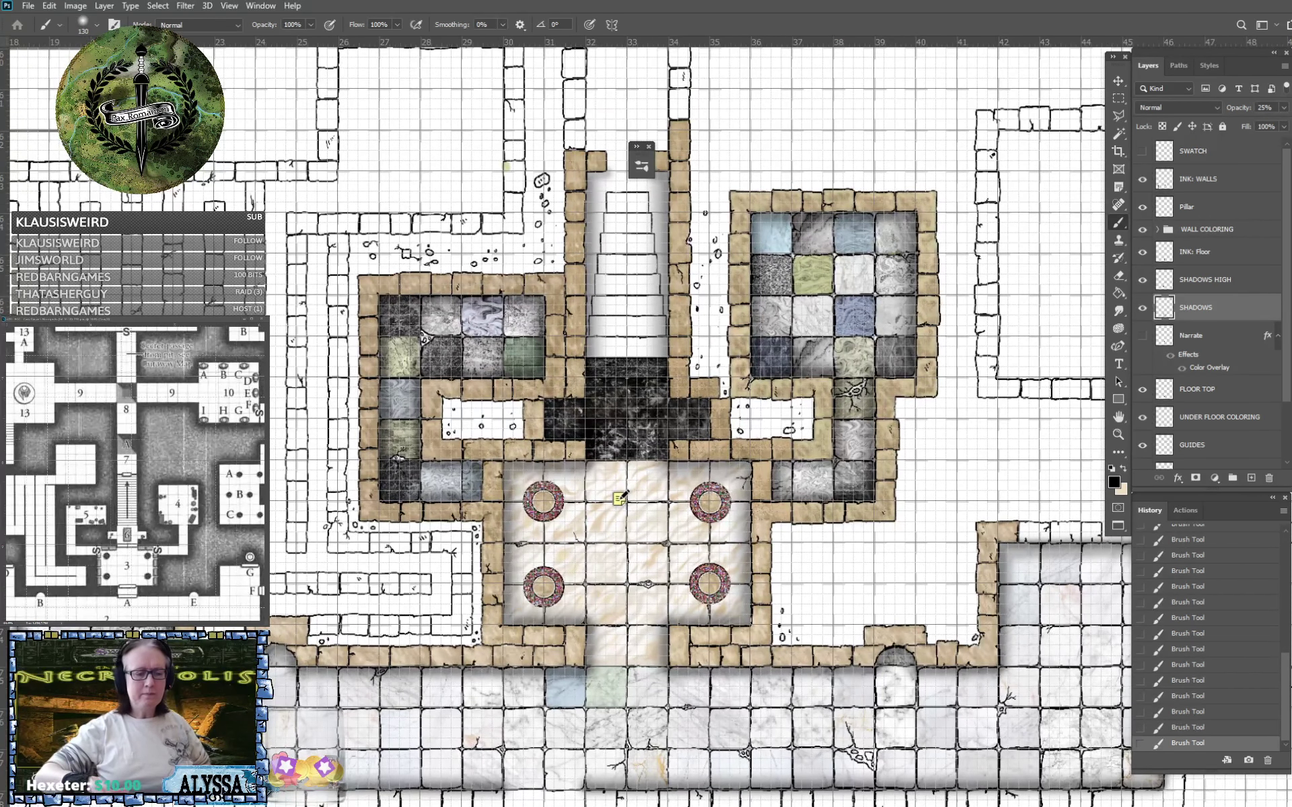
mouse_move(619, 497)
mouse_down()
mouse_move(613, 523)
mouse_move(609, 399)
mouse_move(441, 438)
mouse_move(678, 442)
mouse_move(604, 590)
mouse_move(637, 521)
mouse_move(621, 524)
mouse_up()
scroll(631, 542, down, 5)
scroll(637, 520, up, 2)
scroll(636, 521, down, 1)
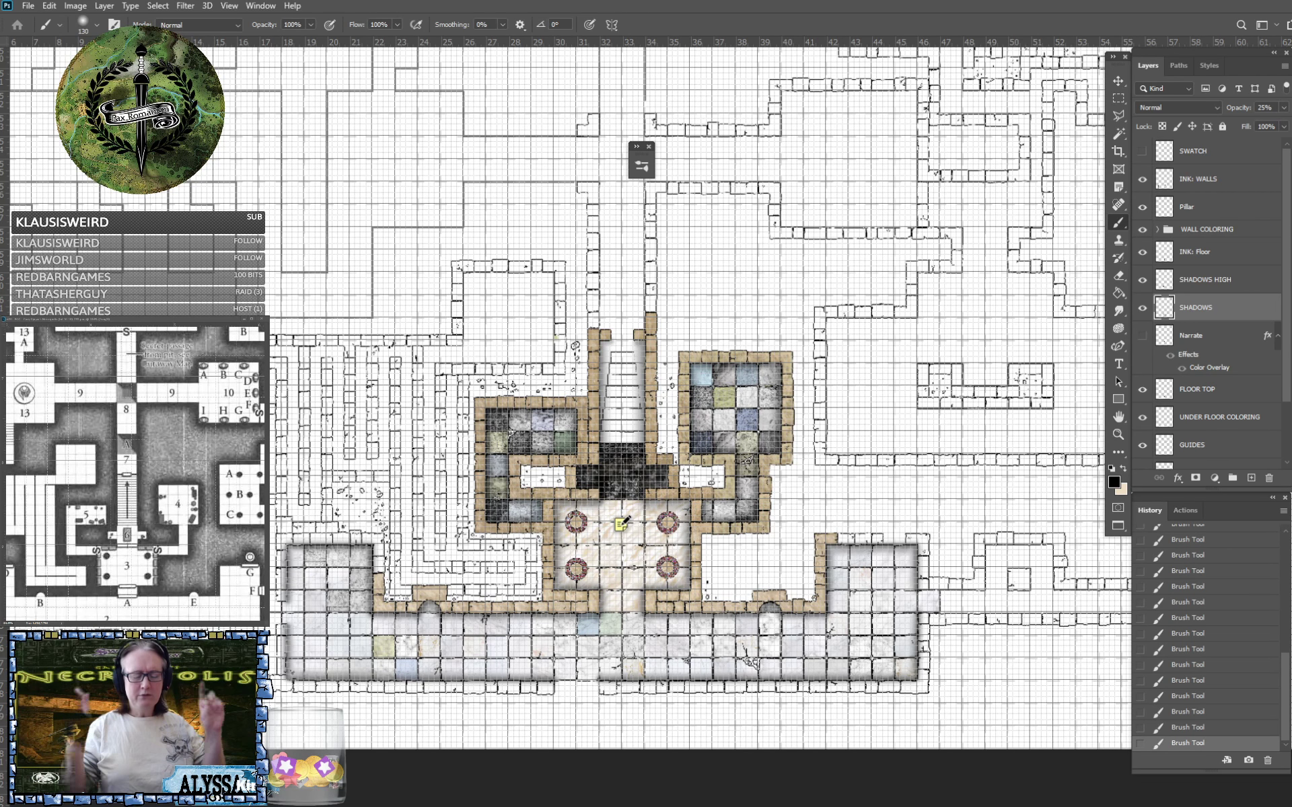
scroll(620, 342, up, 5)
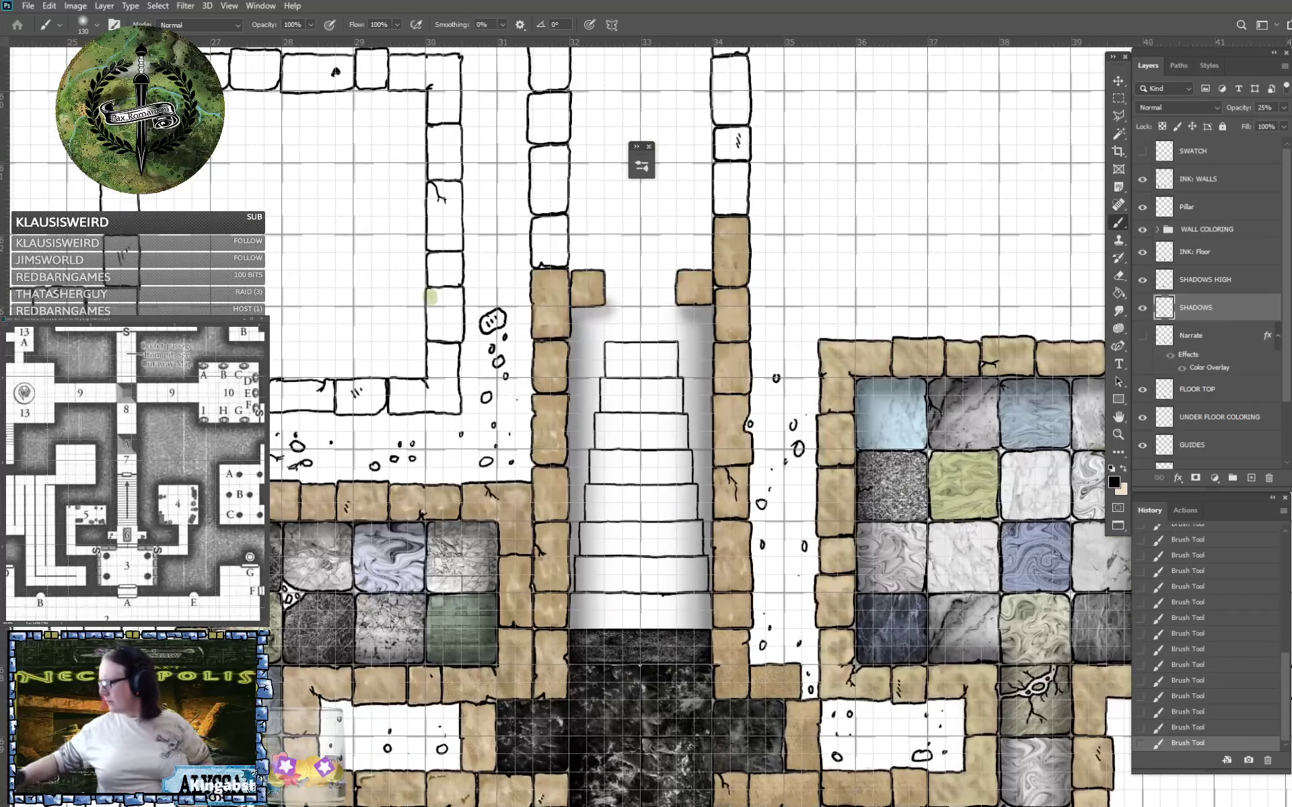
drag(620, 343, 665, 349)
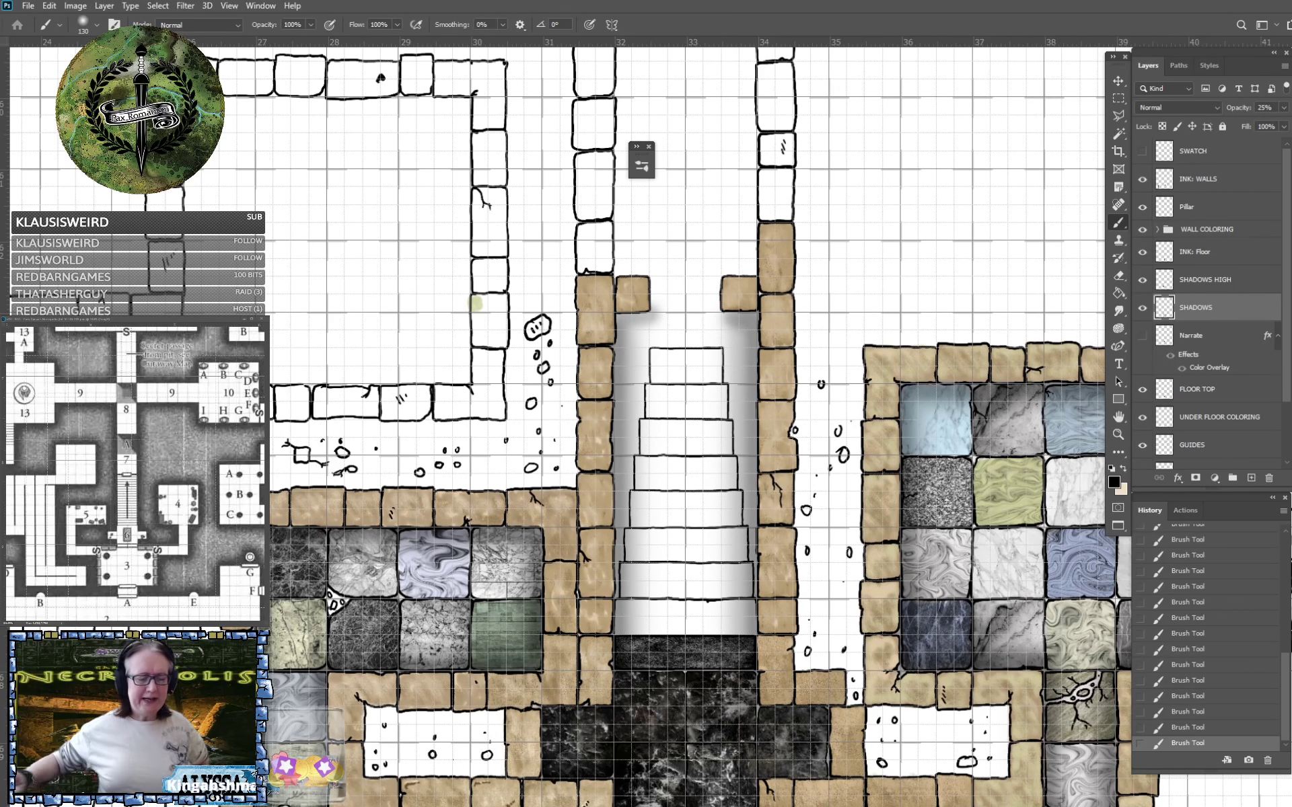
drag(677, 535, 663, 297)
scroll(648, 263, down, 3)
scroll(648, 262, up, 1)
scroll(658, 512, up, 1)
drag(658, 511, 654, 710)
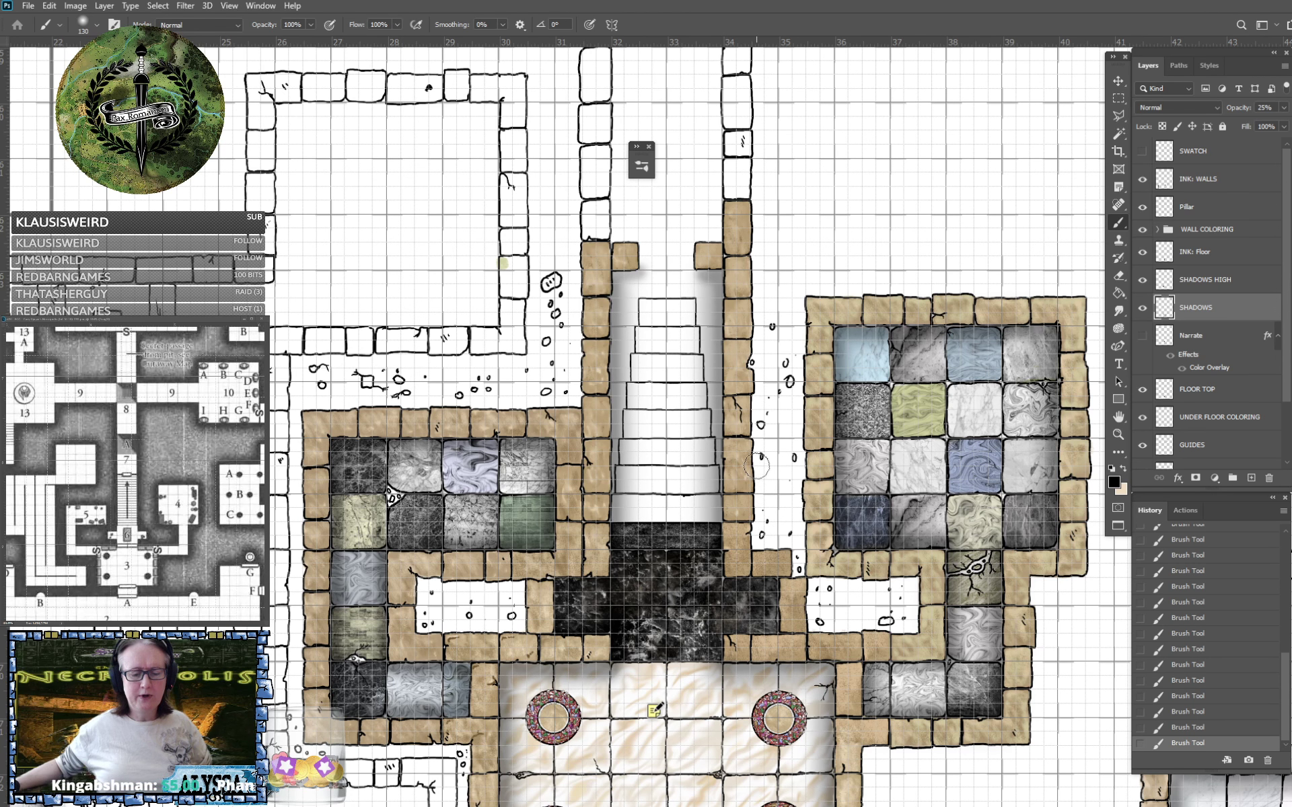
scroll(761, 354, down, 6)
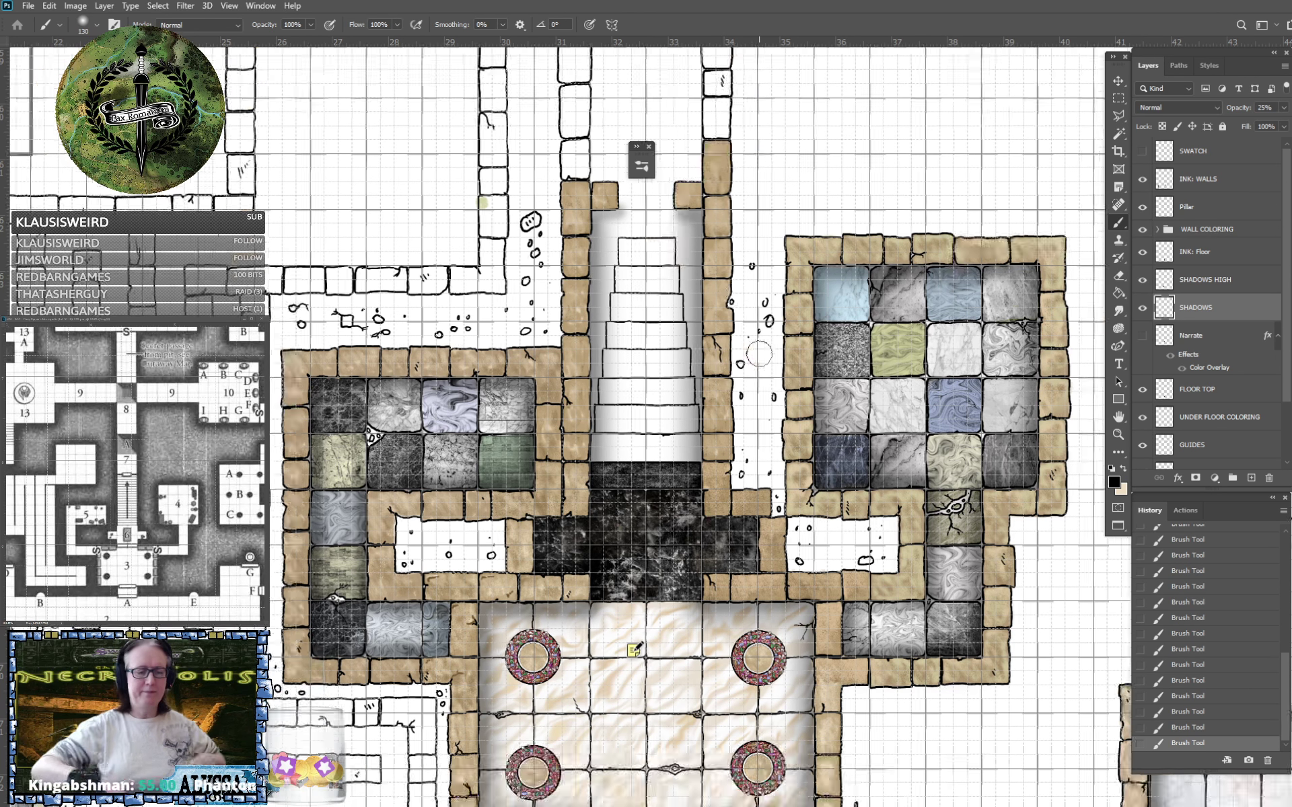
Copy a five-by-two-tile block of the lower east marble floor from the FLOOR TOP layer and paste it as a new layer.
scroll(759, 354, right, 8)
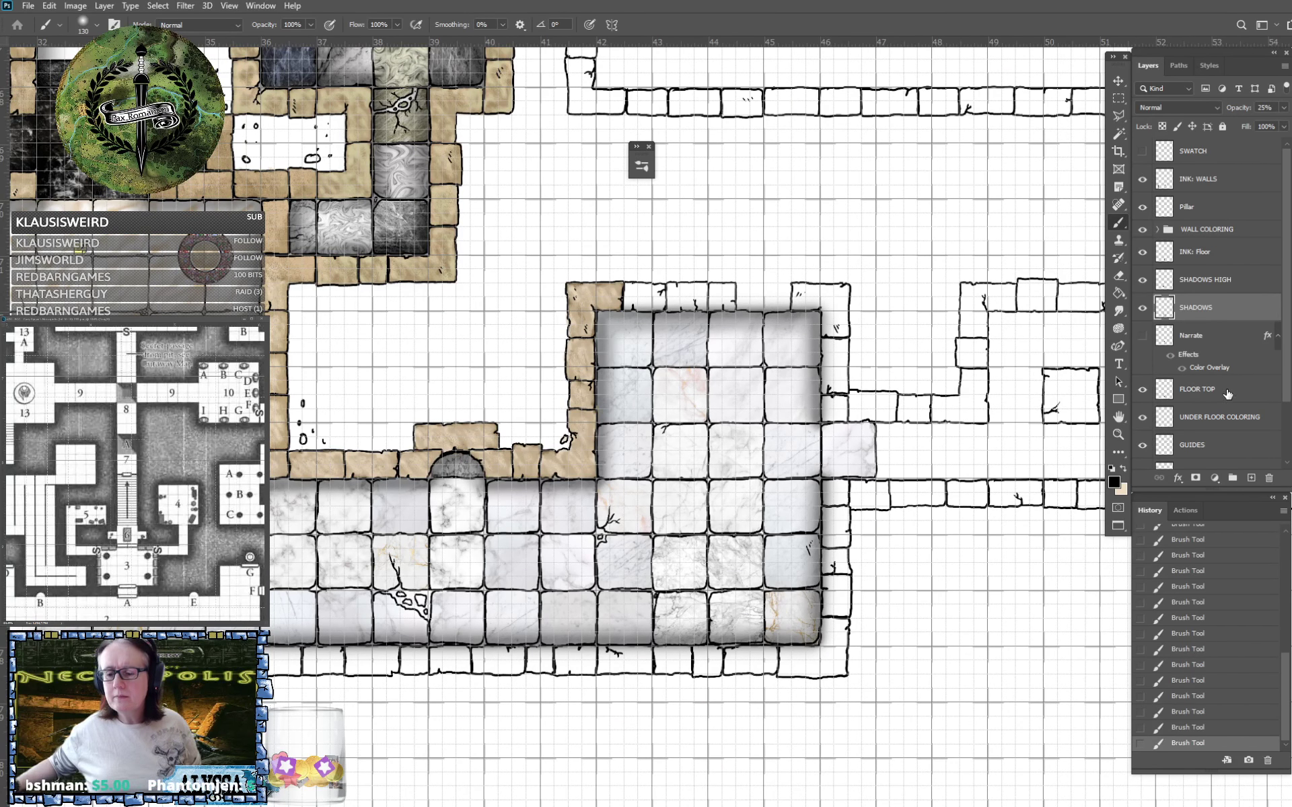
click(1223, 414)
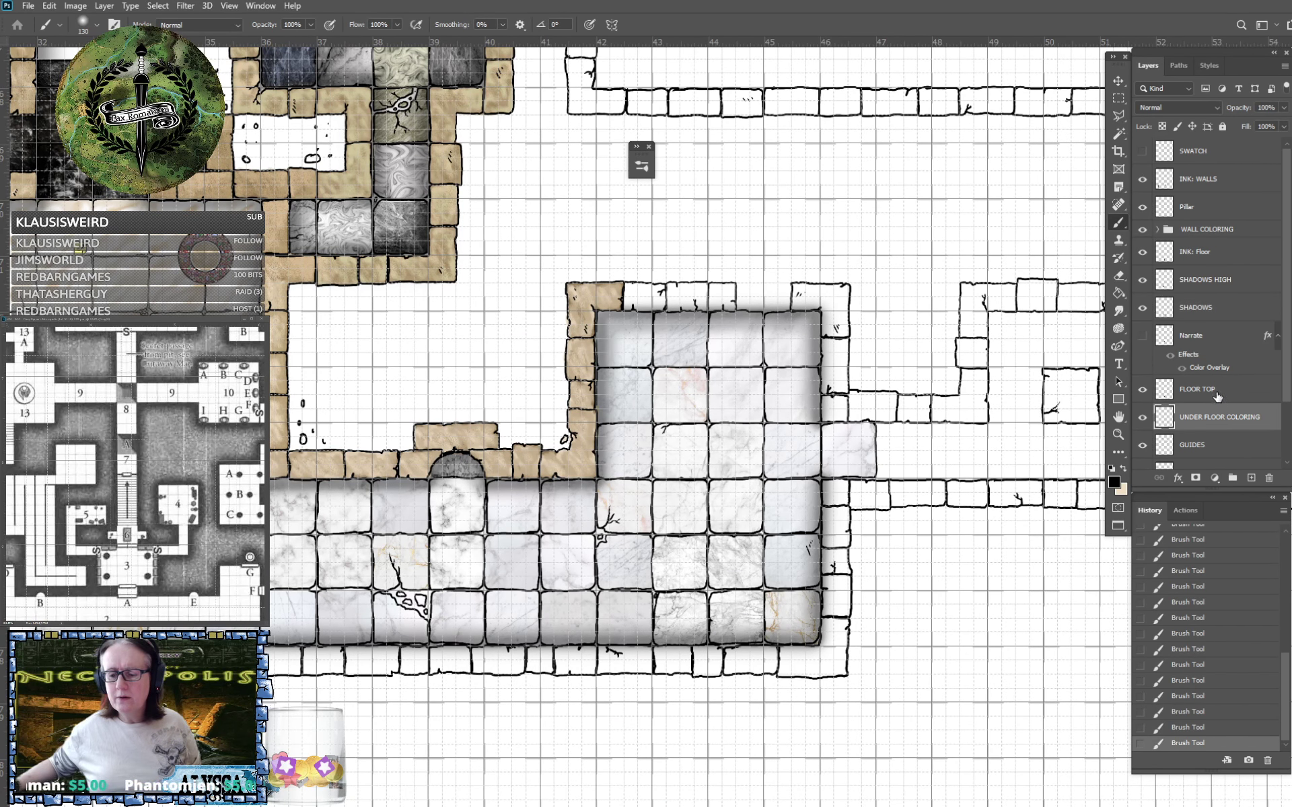
click(1218, 397)
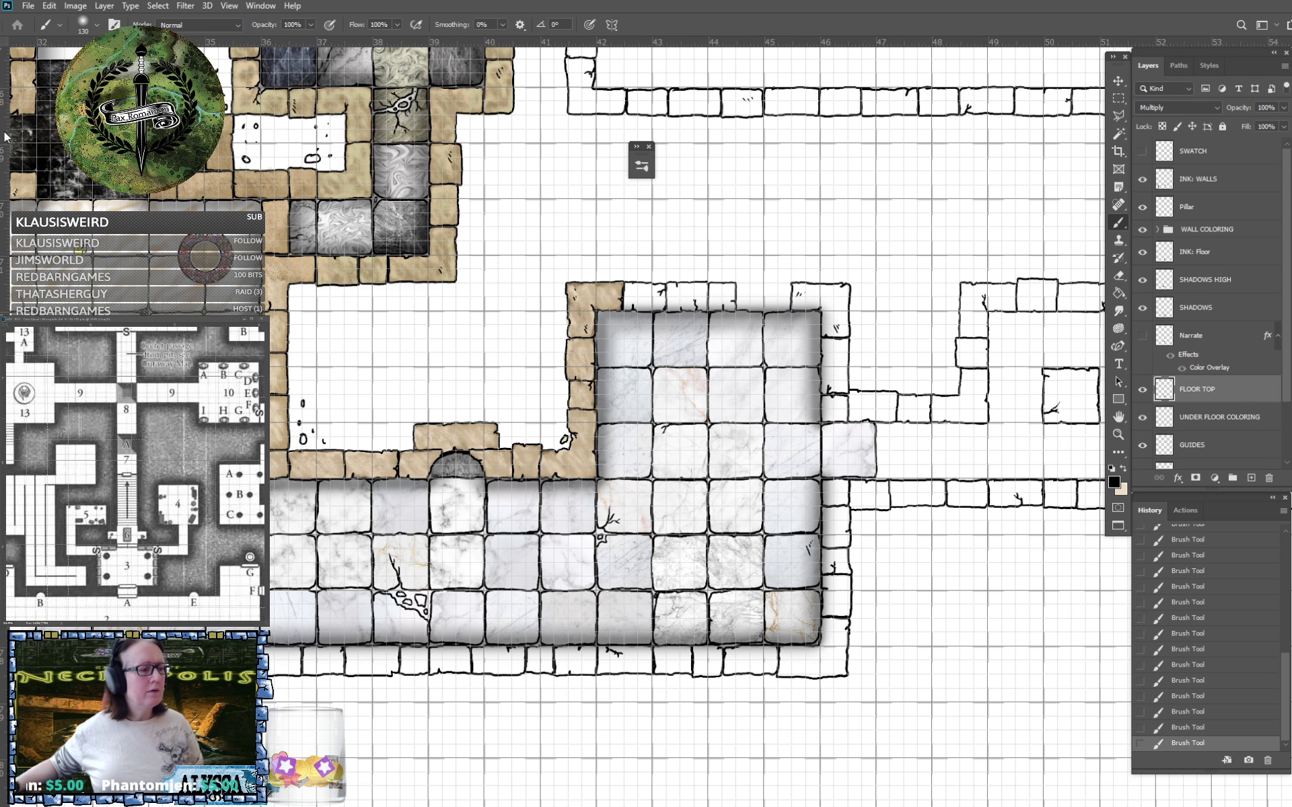
click(1118, 99)
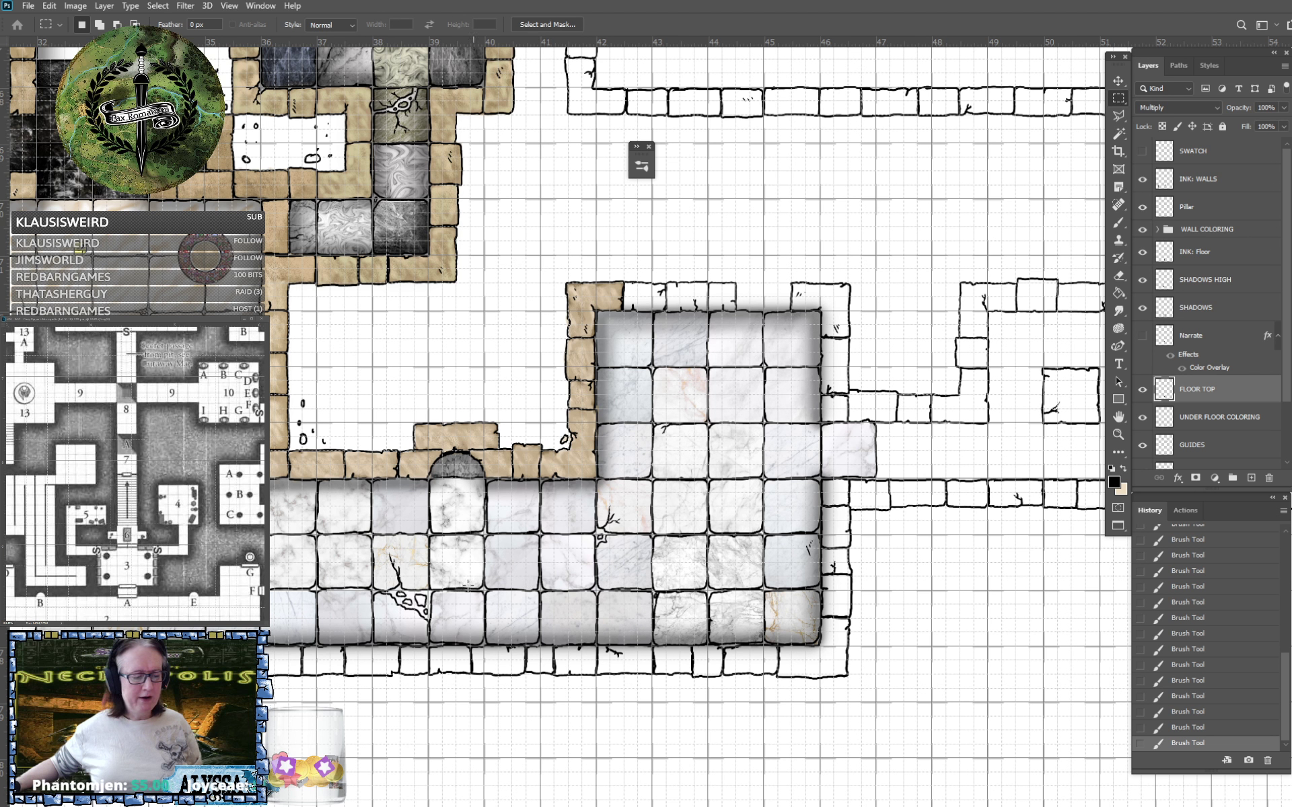
drag(428, 587, 708, 475)
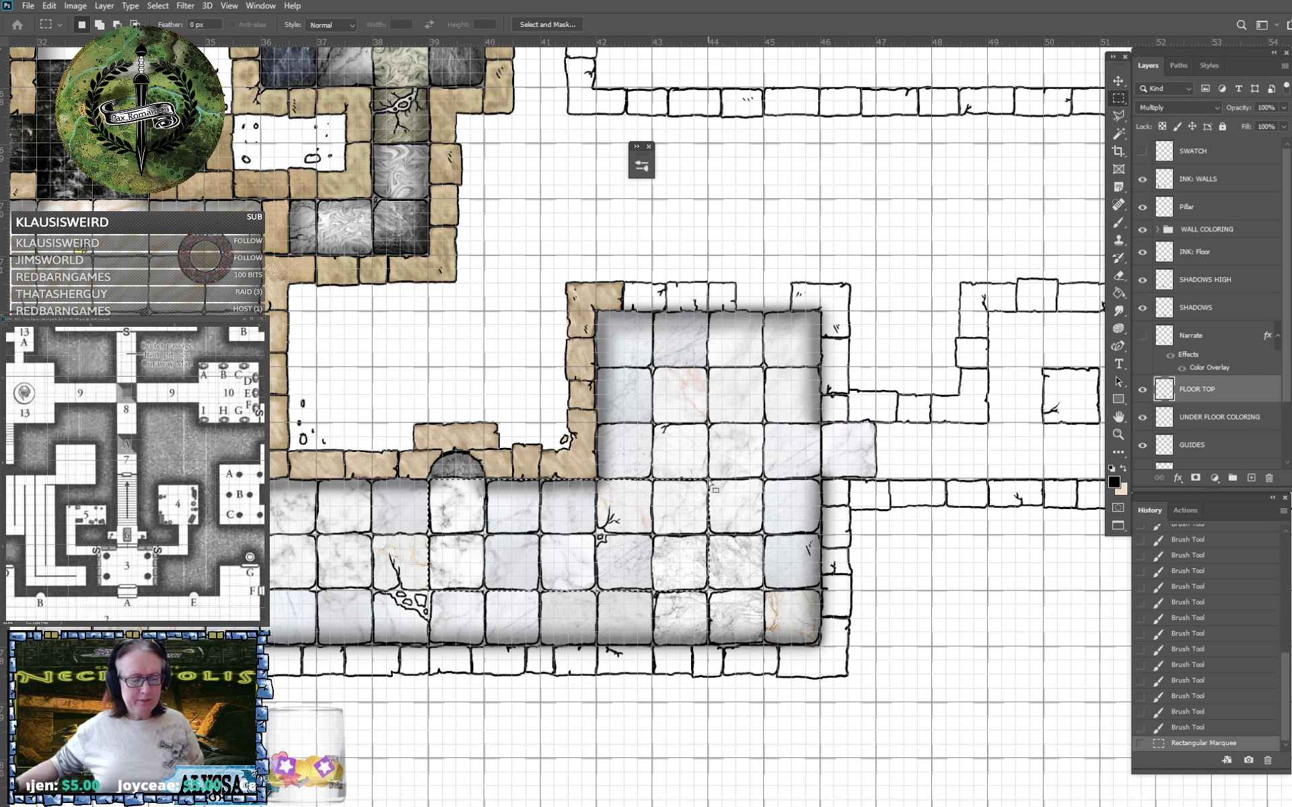
drag(355, 235, 739, 668)
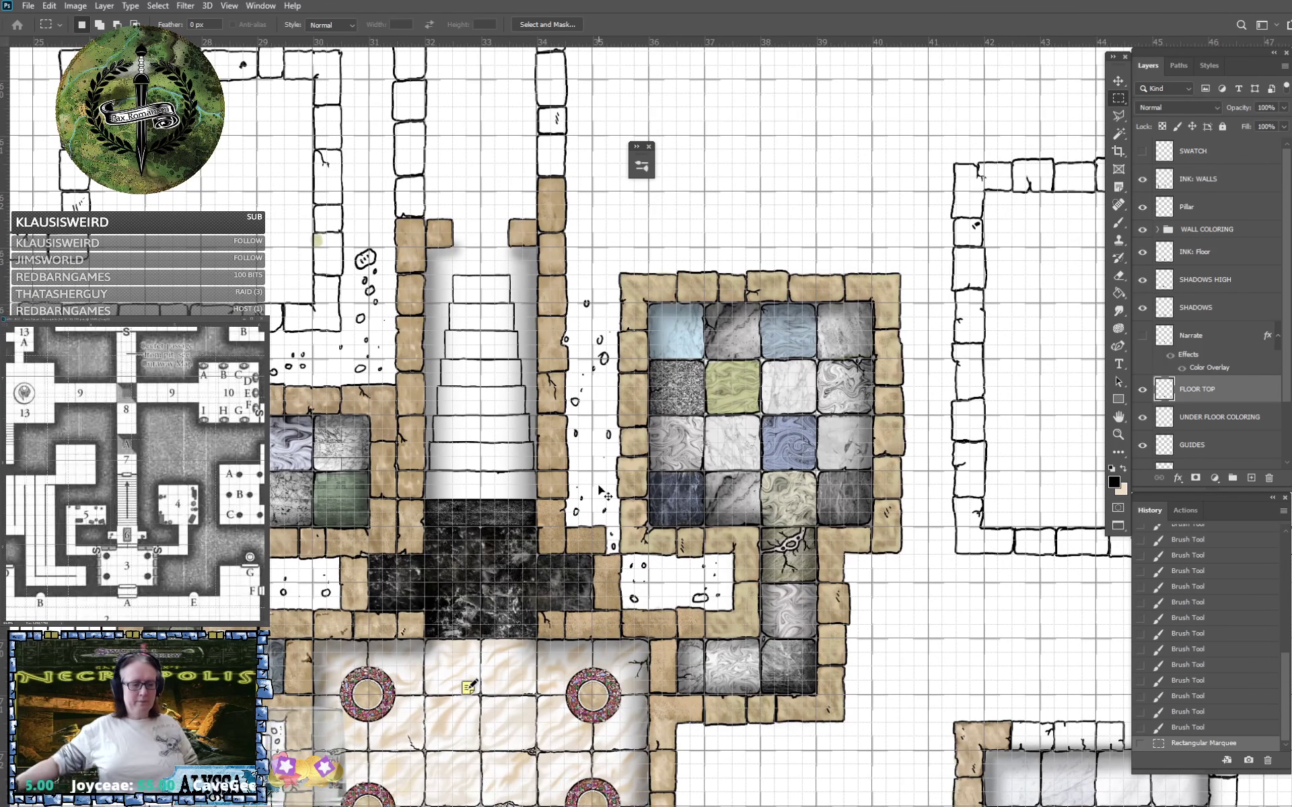
key(ctrl+v)
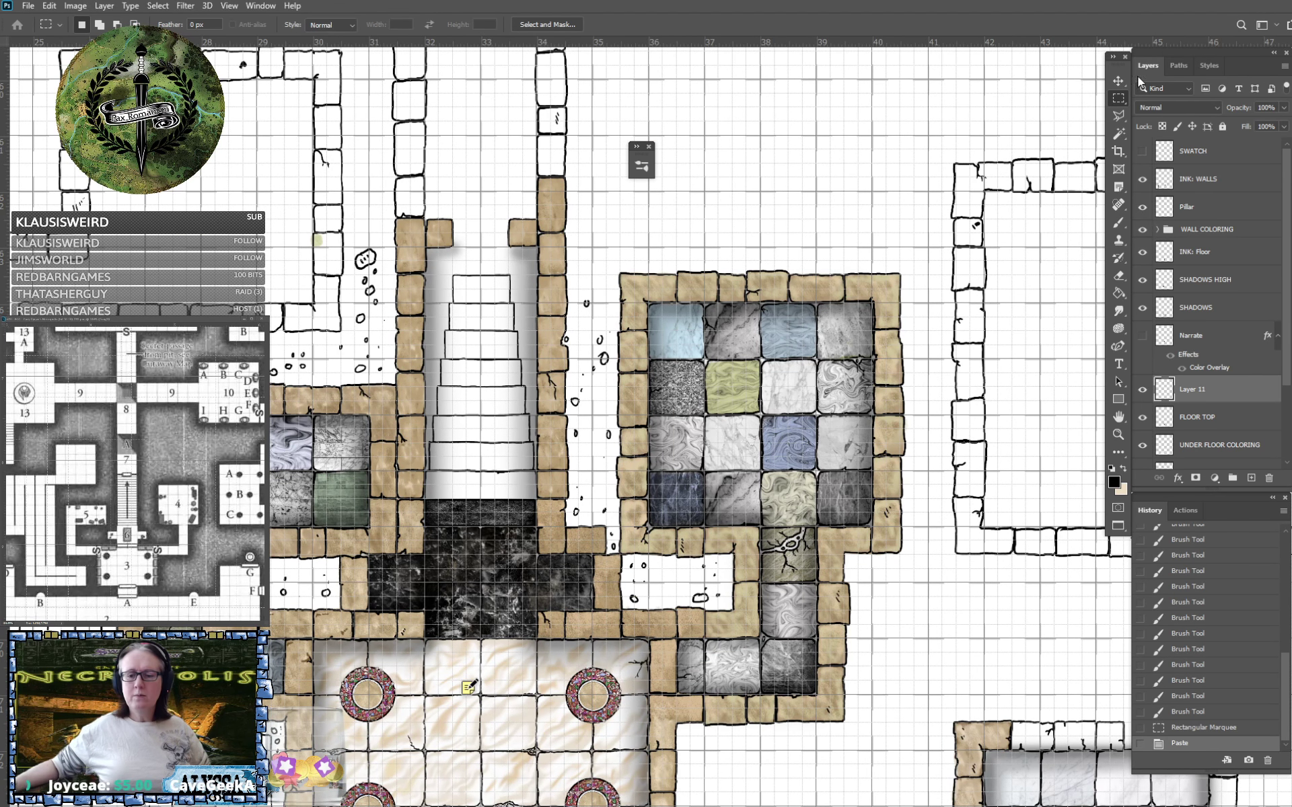
Rotate the pasted marble block 90 degrees to cover the staircase, and place its layer directly below FLOOR TOP.
click(1117, 80)
drag(955, 754, 607, 417)
key(ctrl+t)
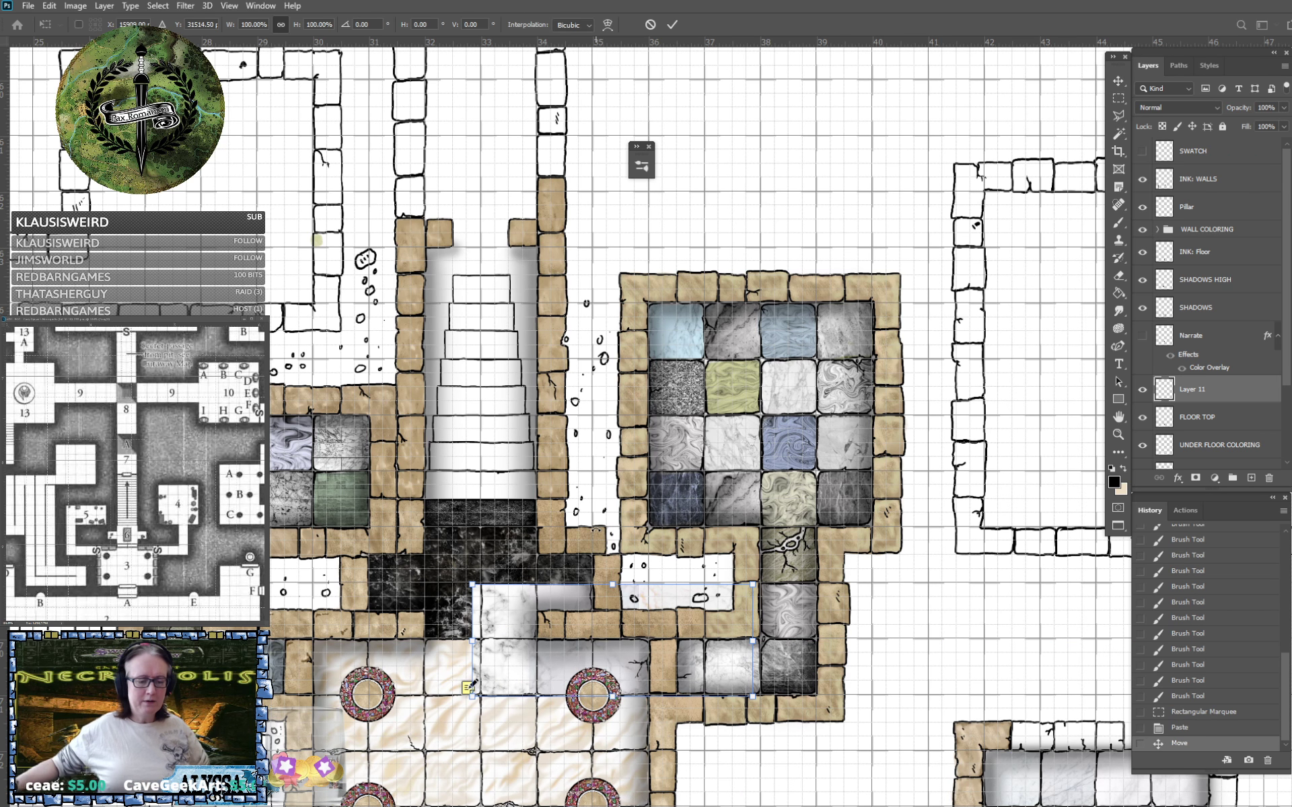
drag(596, 530, 736, 631)
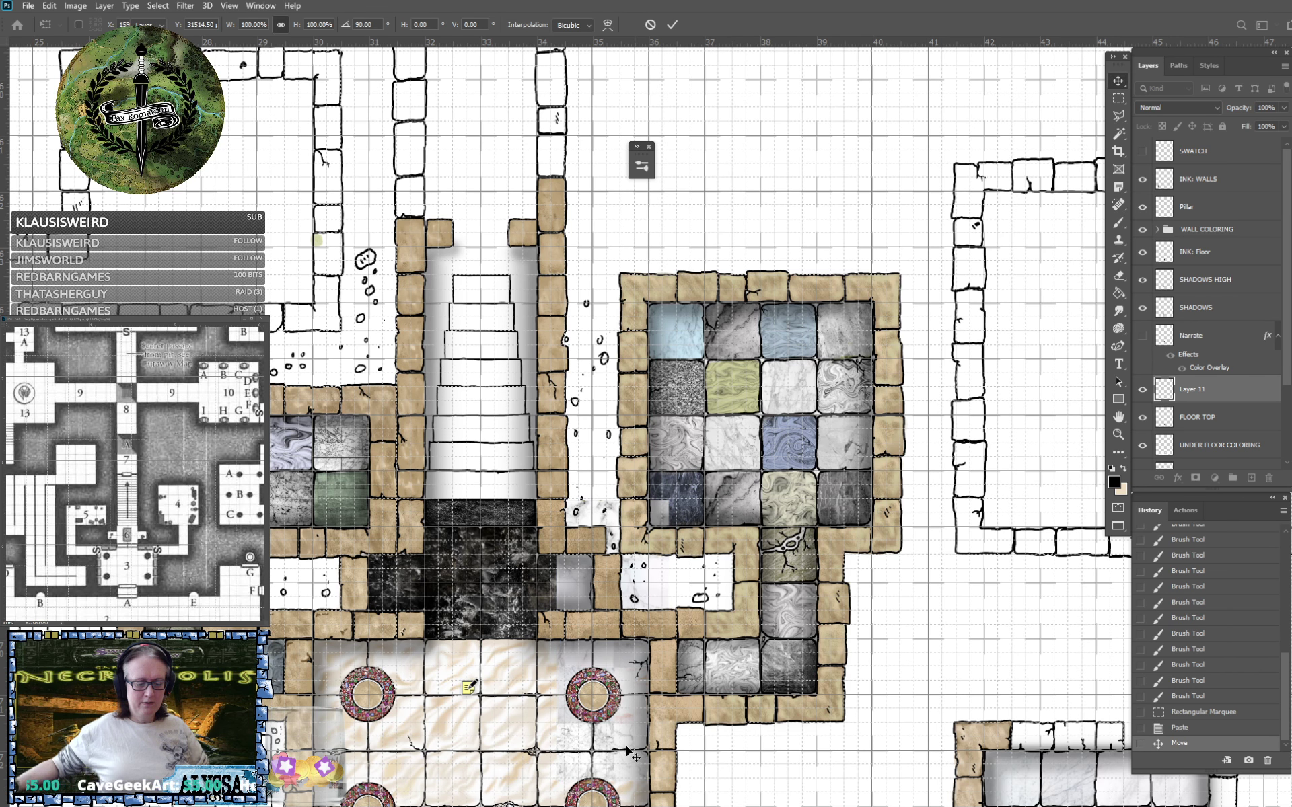
key(Return)
drag(629, 747, 491, 497)
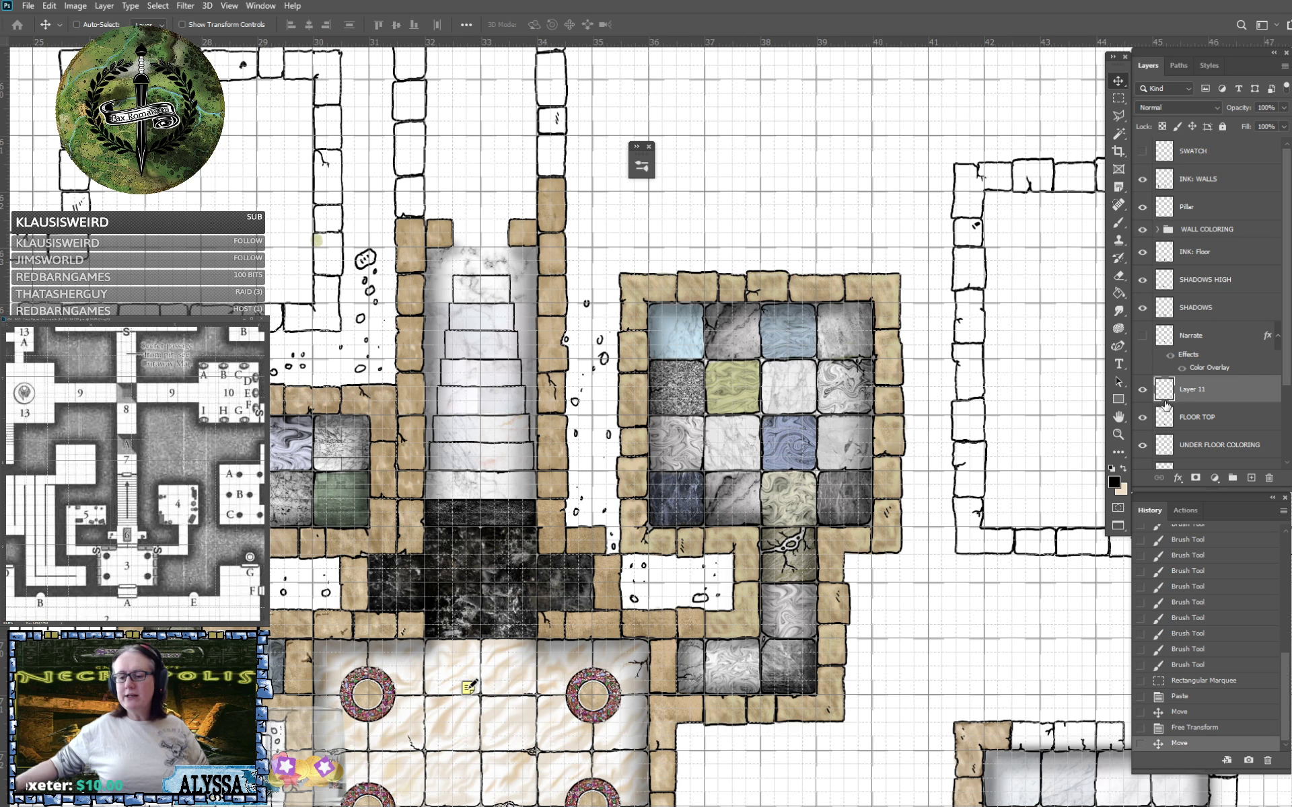
drag(1223, 393, 1242, 424)
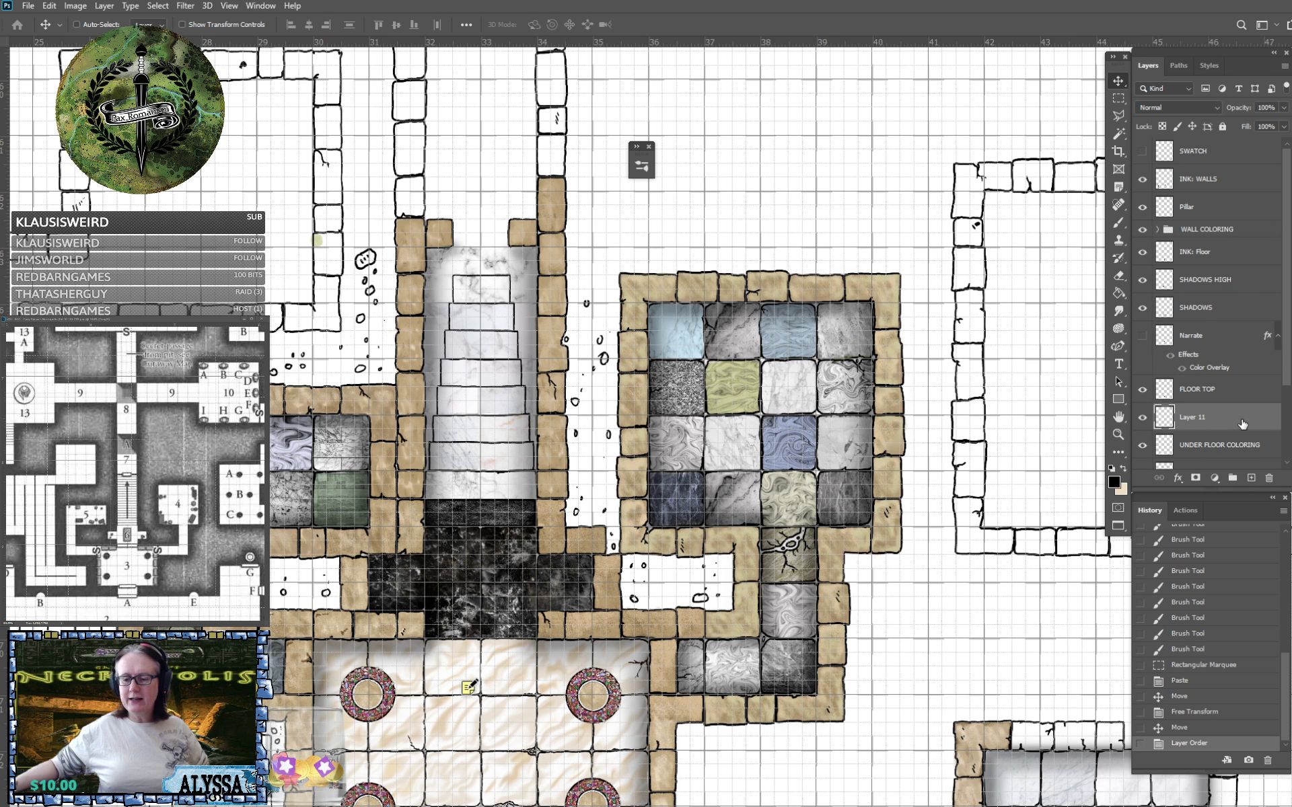
Erase the excess marble beside the upper stairs and across the top landing, using a hard round eraser brush.
key(ctrl+plus)
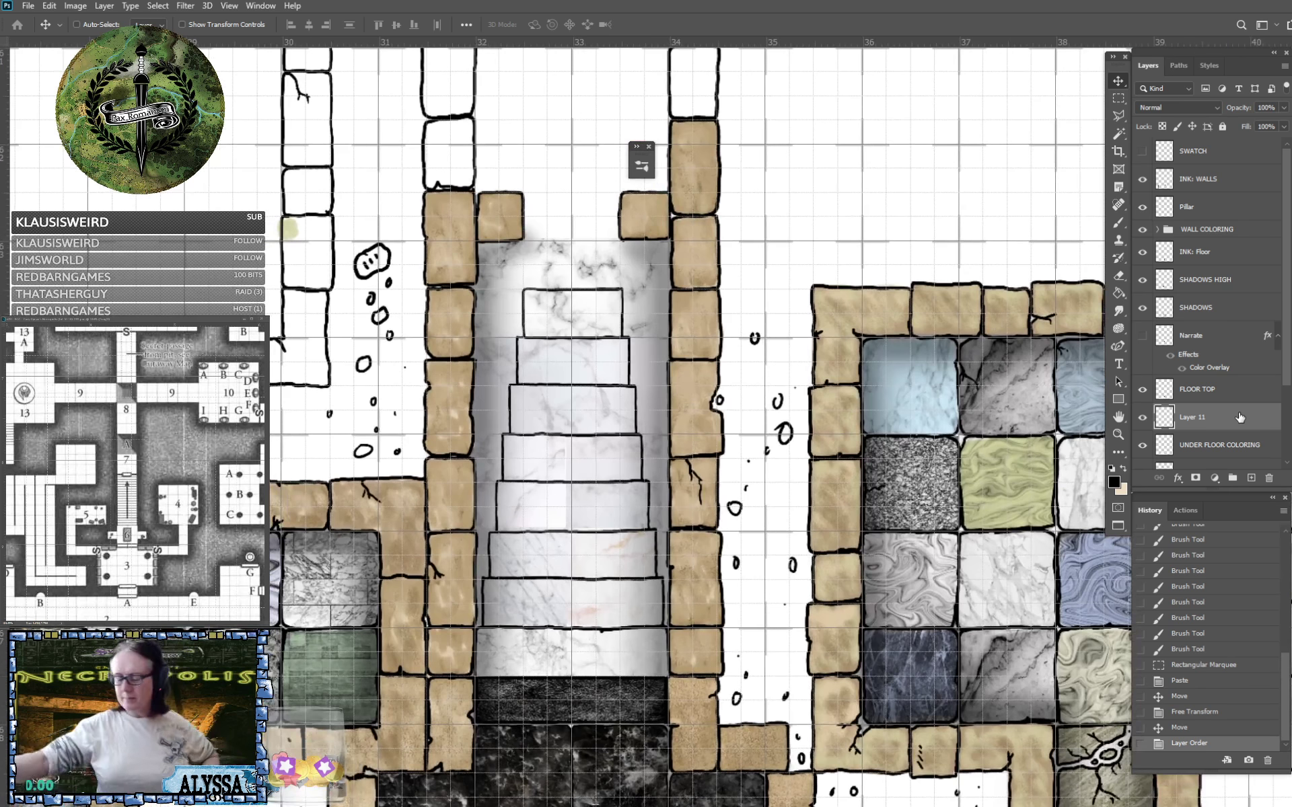
drag(654, 477, 656, 446)
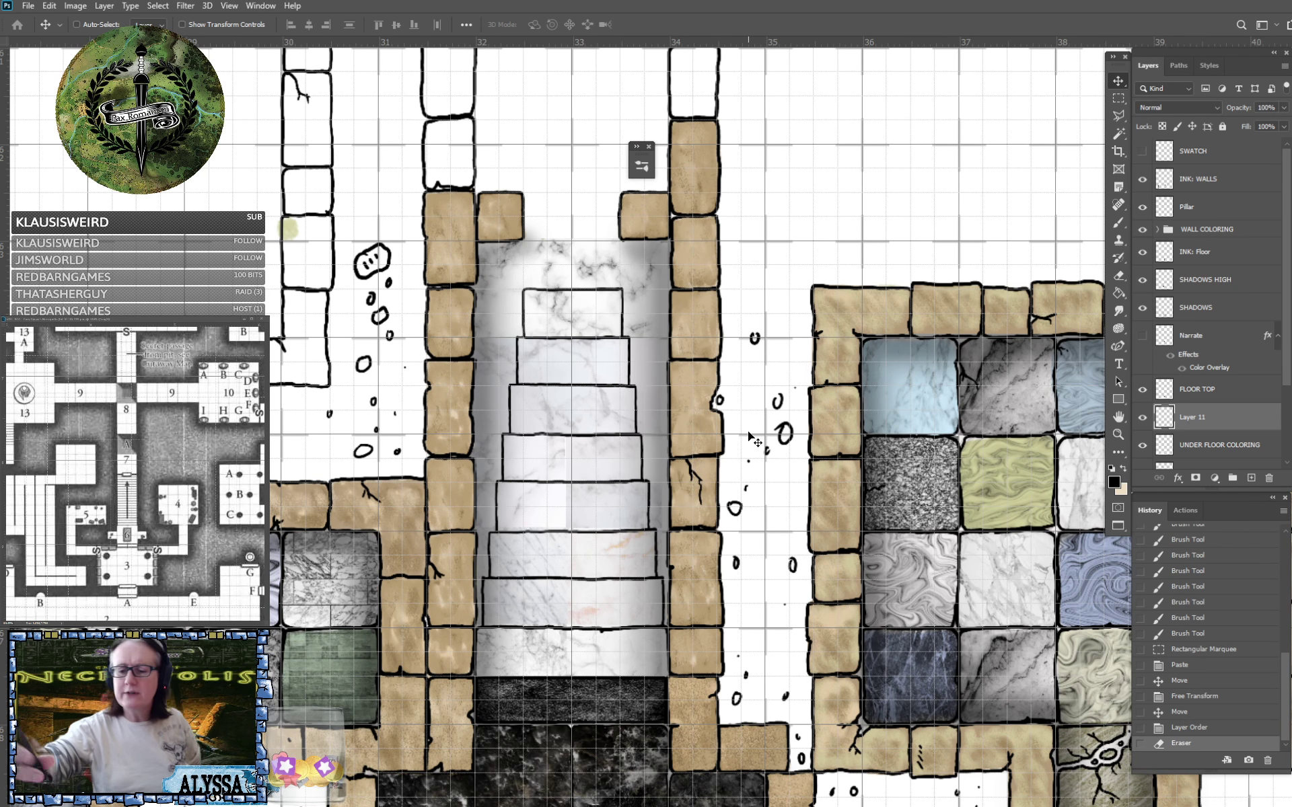
click(1118, 278)
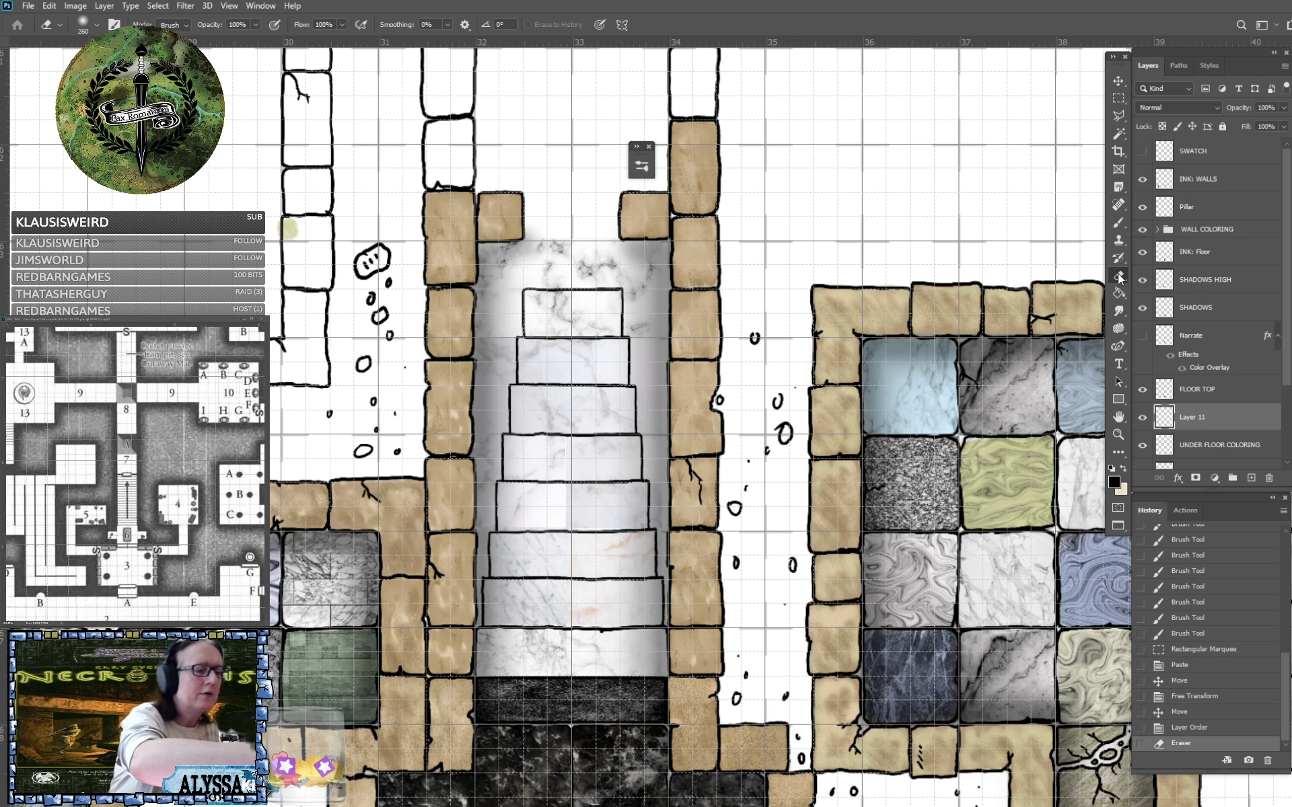
click(88, 25)
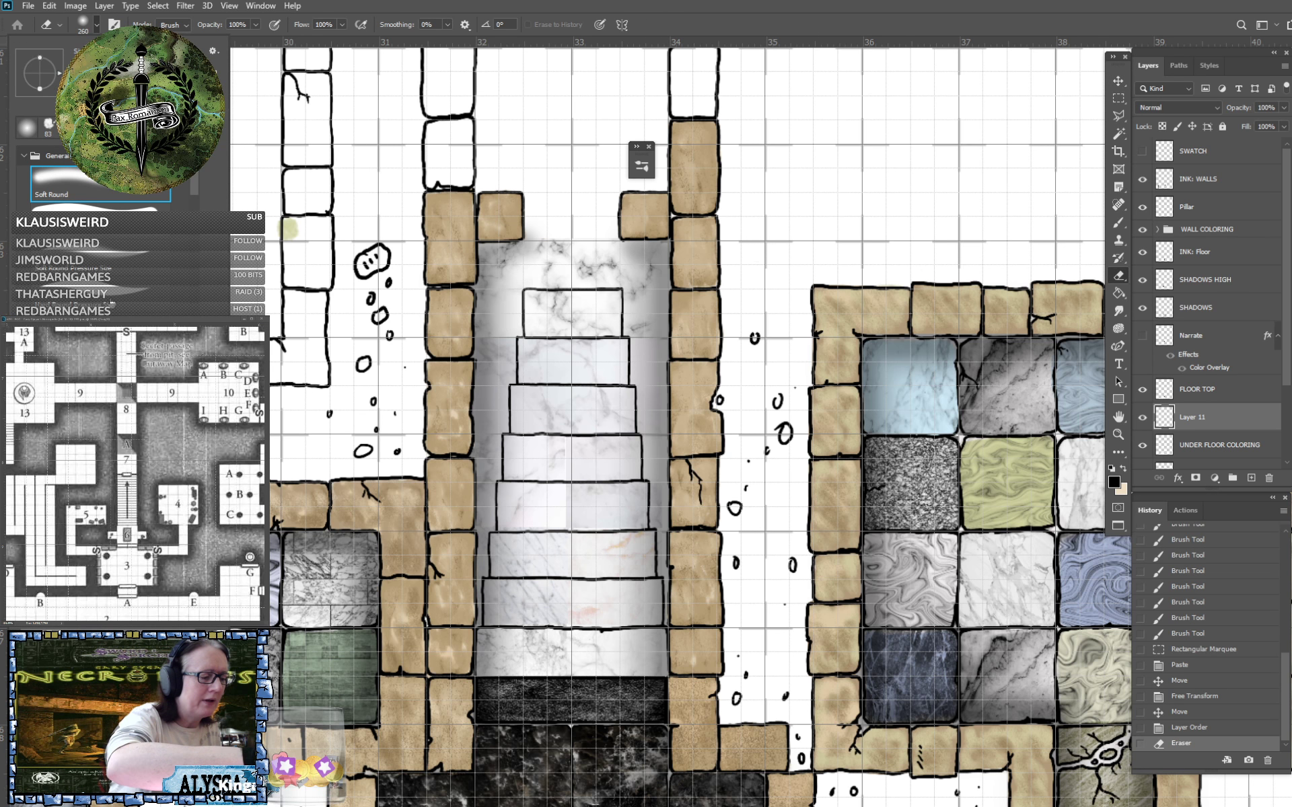
click(101, 222)
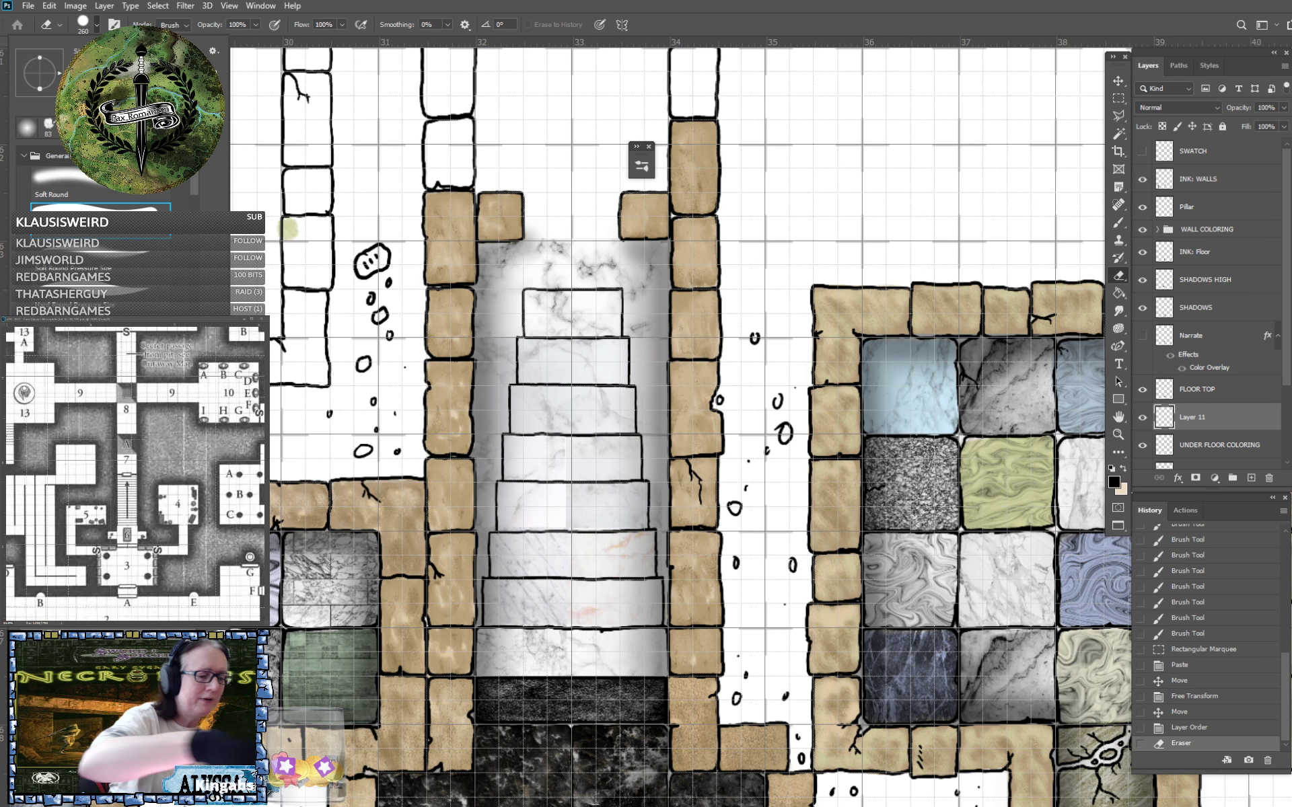
click(669, 424)
drag(670, 444, 651, 253)
drag(639, 244, 545, 242)
mouse_move(545, 242)
mouse_down()
mouse_move(518, 250)
mouse_move(489, 302)
mouse_move(498, 373)
mouse_move(487, 357)
mouse_up()
Reduce the eraser size to 125 and erase the remaining marble along the staircase's west and east edges.
key(bracketleft)
key(bracketleft)
key(bracketleft)
key(bracketleft)
key(bracketleft)
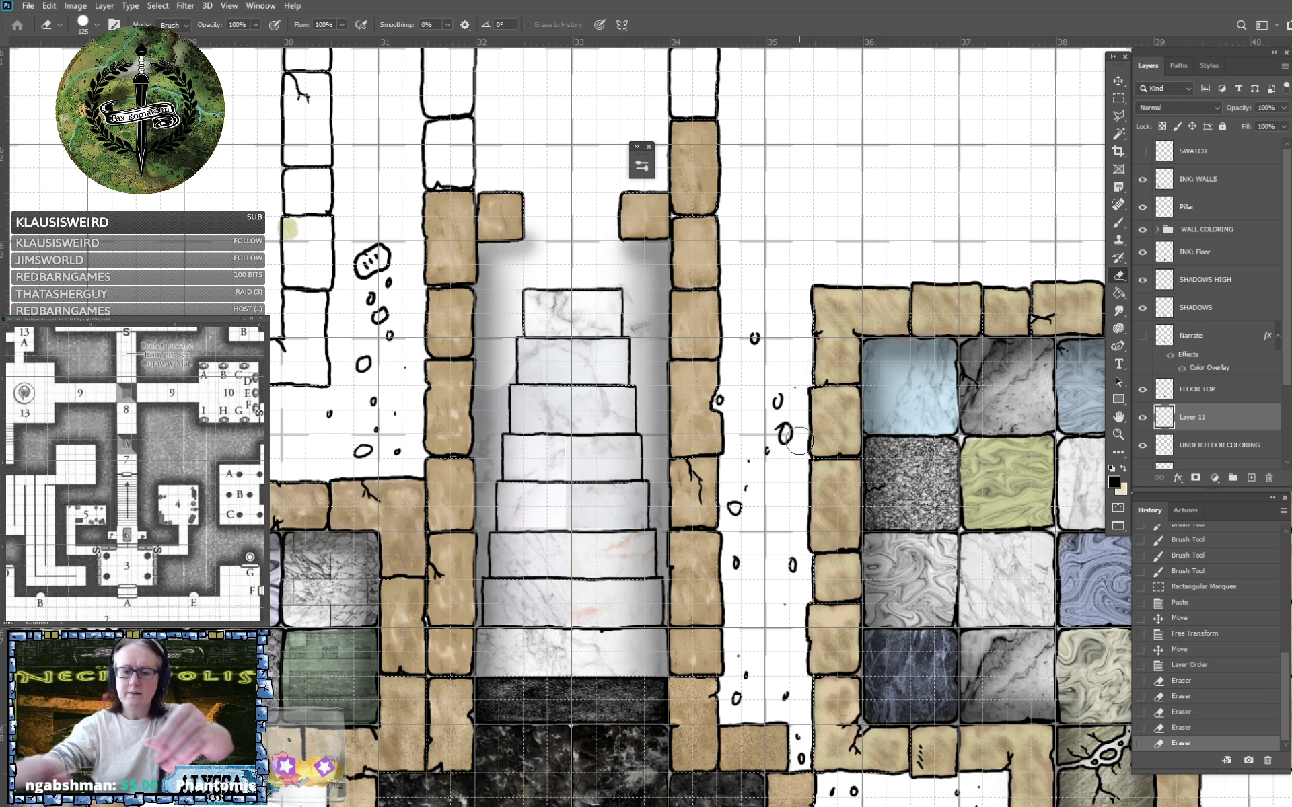
mouse_move(496, 366)
mouse_down()
mouse_move(499, 428)
mouse_move(484, 407)
mouse_move(474, 467)
mouse_move(495, 437)
mouse_move(496, 474)
mouse_move(478, 499)
mouse_move(470, 618)
mouse_move(468, 607)
mouse_up()
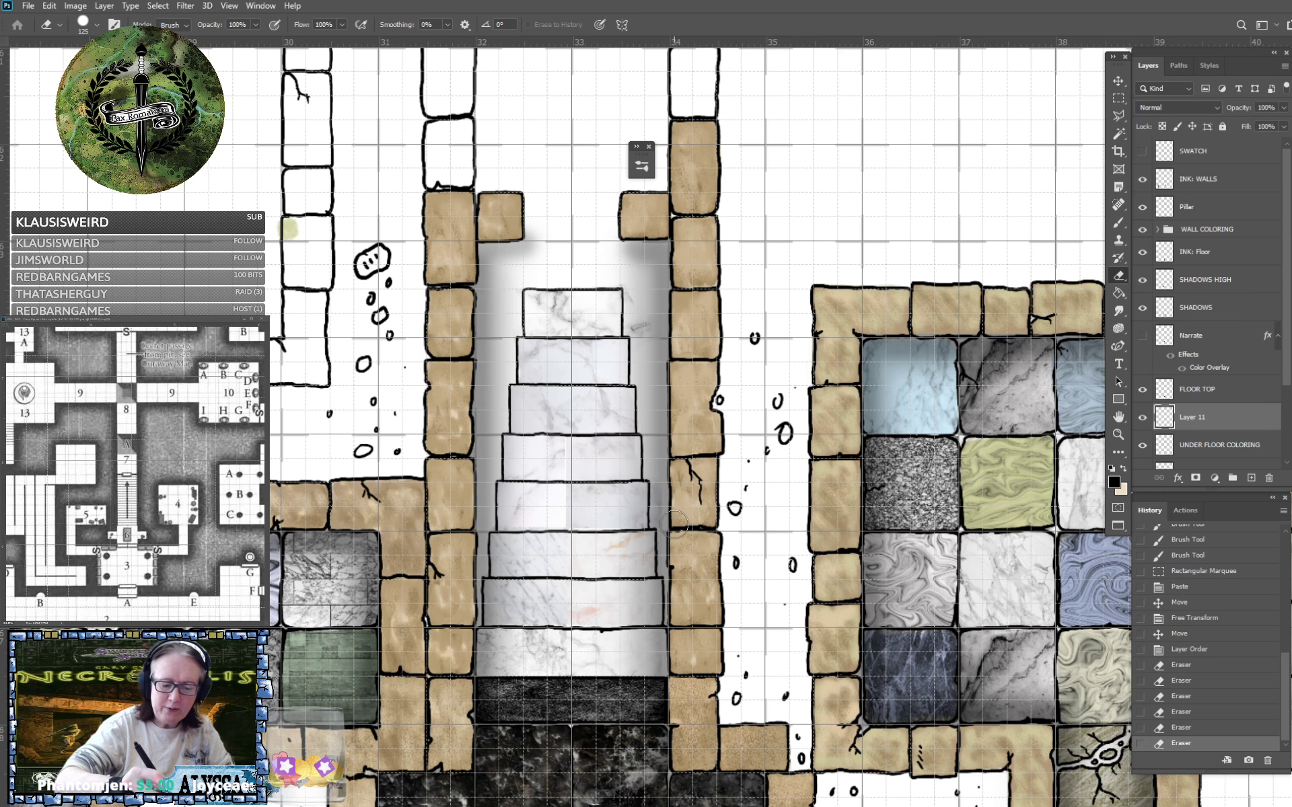
mouse_move(668, 548)
mouse_down()
mouse_move(681, 567)
mouse_move(675, 622)
mouse_up()
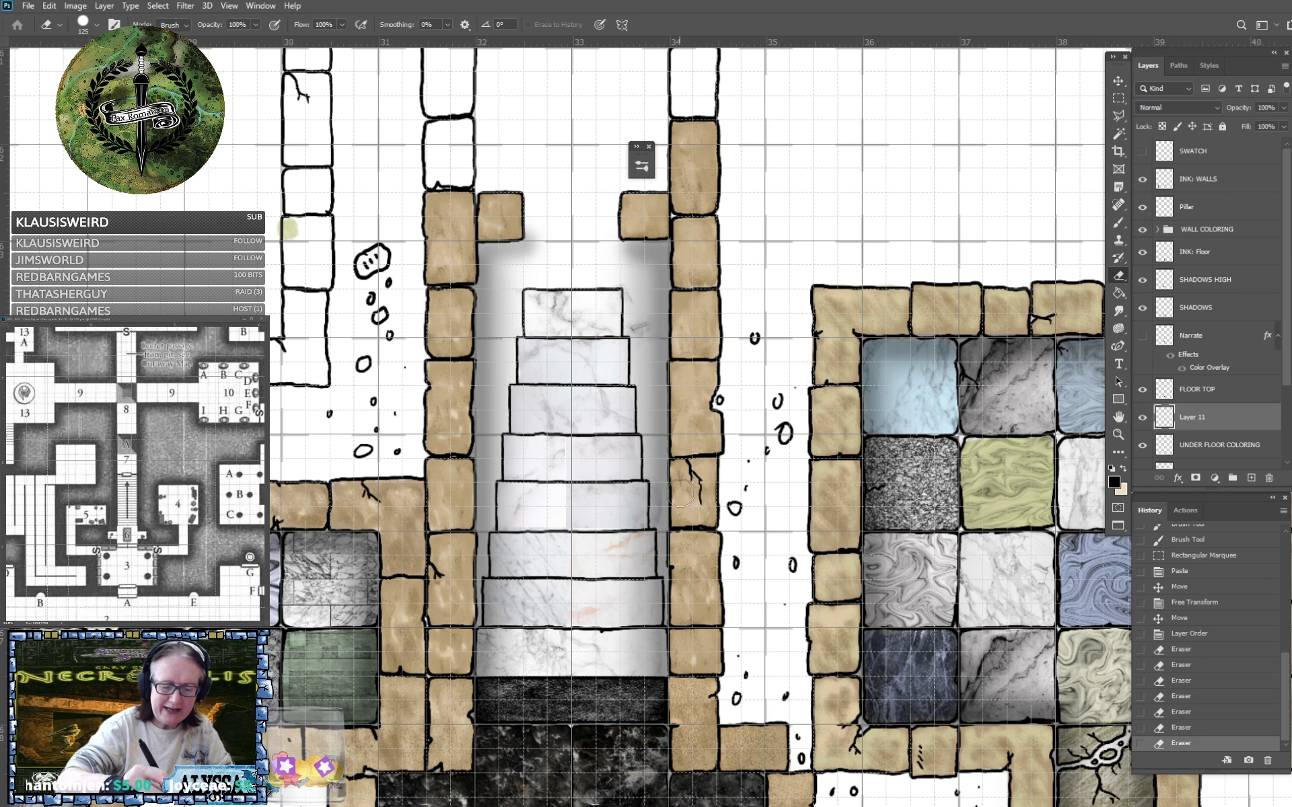
mouse_move(665, 489)
mouse_down()
mouse_move(666, 496)
mouse_move(673, 547)
mouse_up()
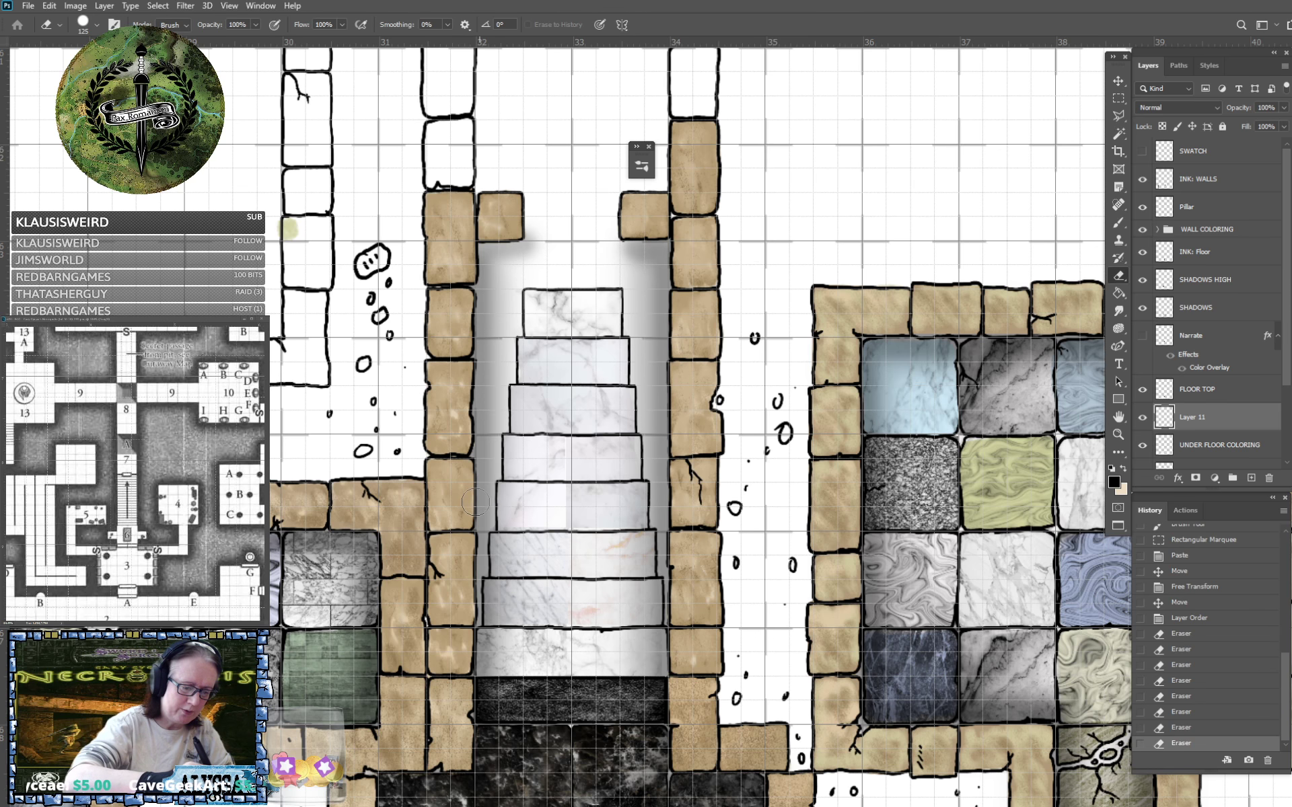
Review the marble stairs within the whole dungeon map and save the document.
scroll(489, 268, down, 3)
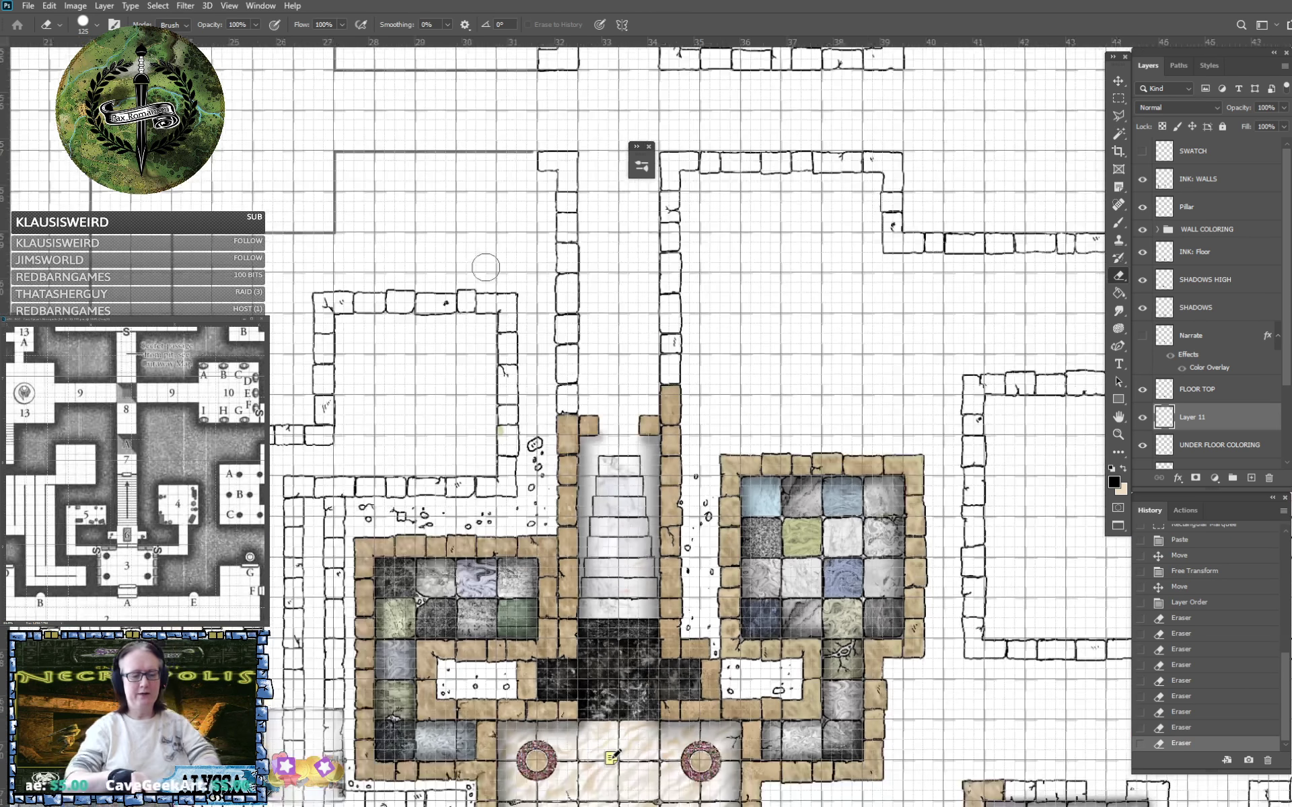
scroll(485, 268, up, 1)
scroll(486, 267, up, 1)
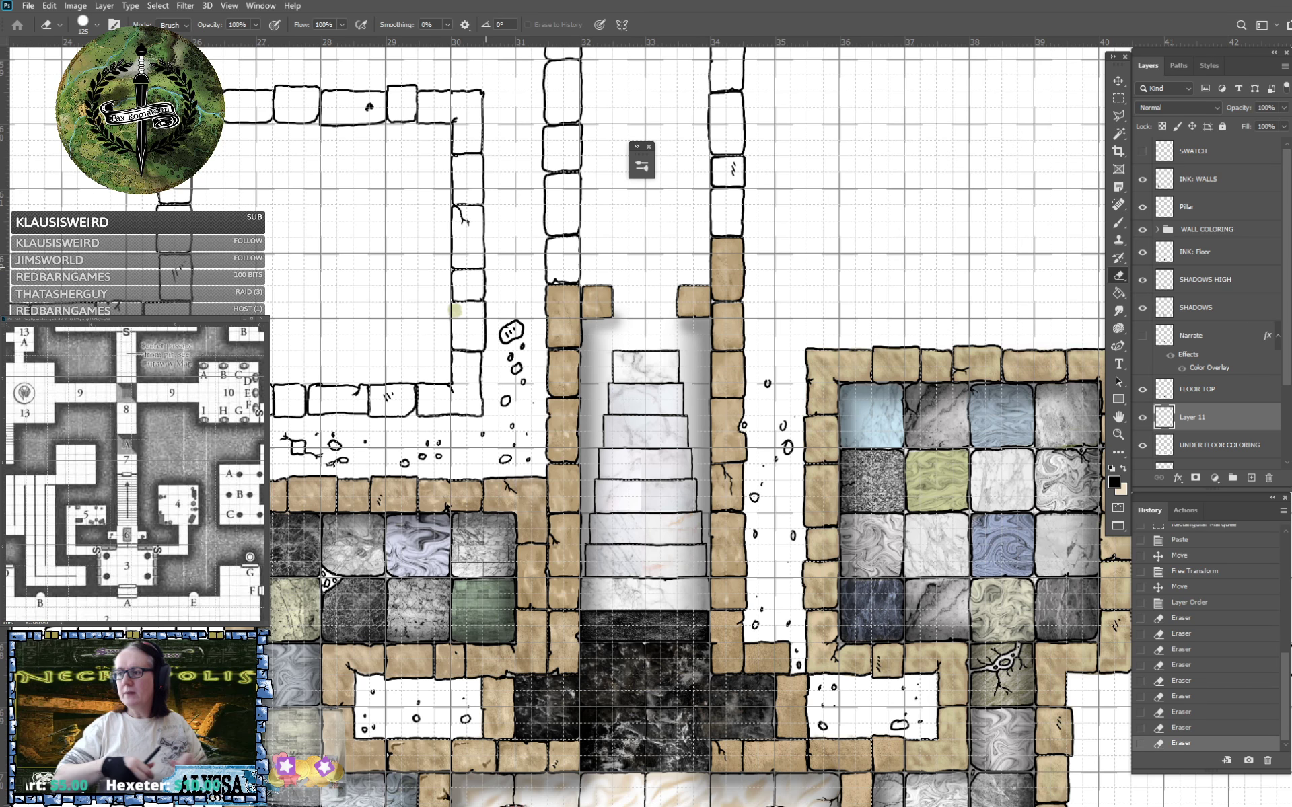
scroll(486, 699, down, 6)
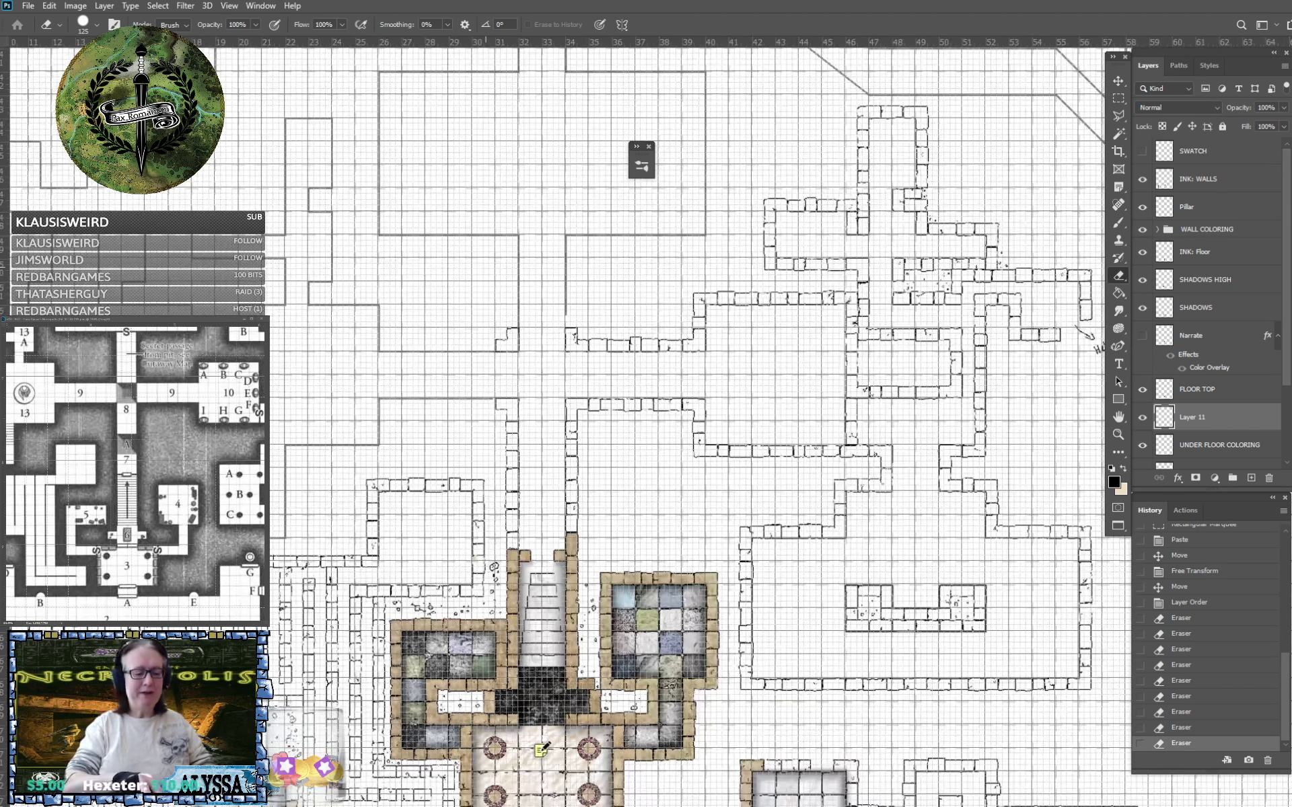
scroll(718, 561, down, 4)
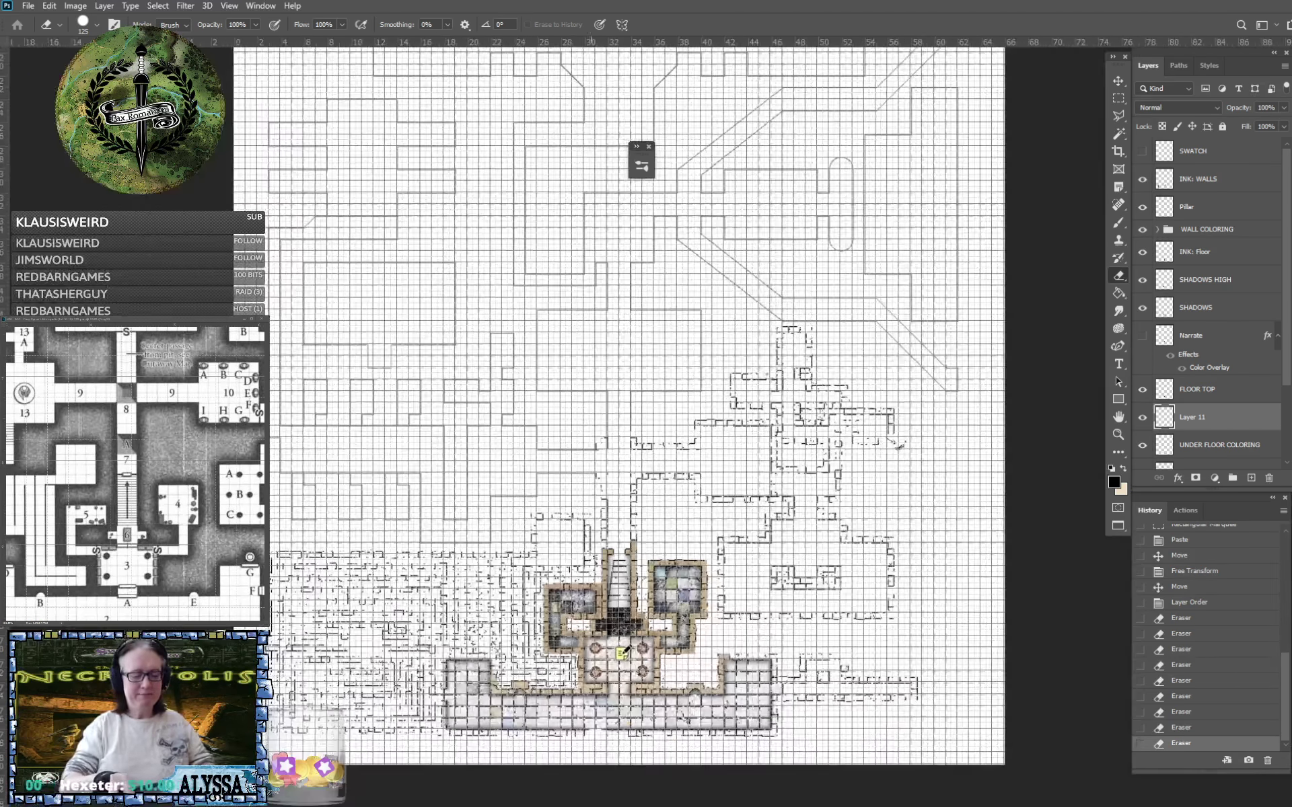
scroll(417, 697, up, 1)
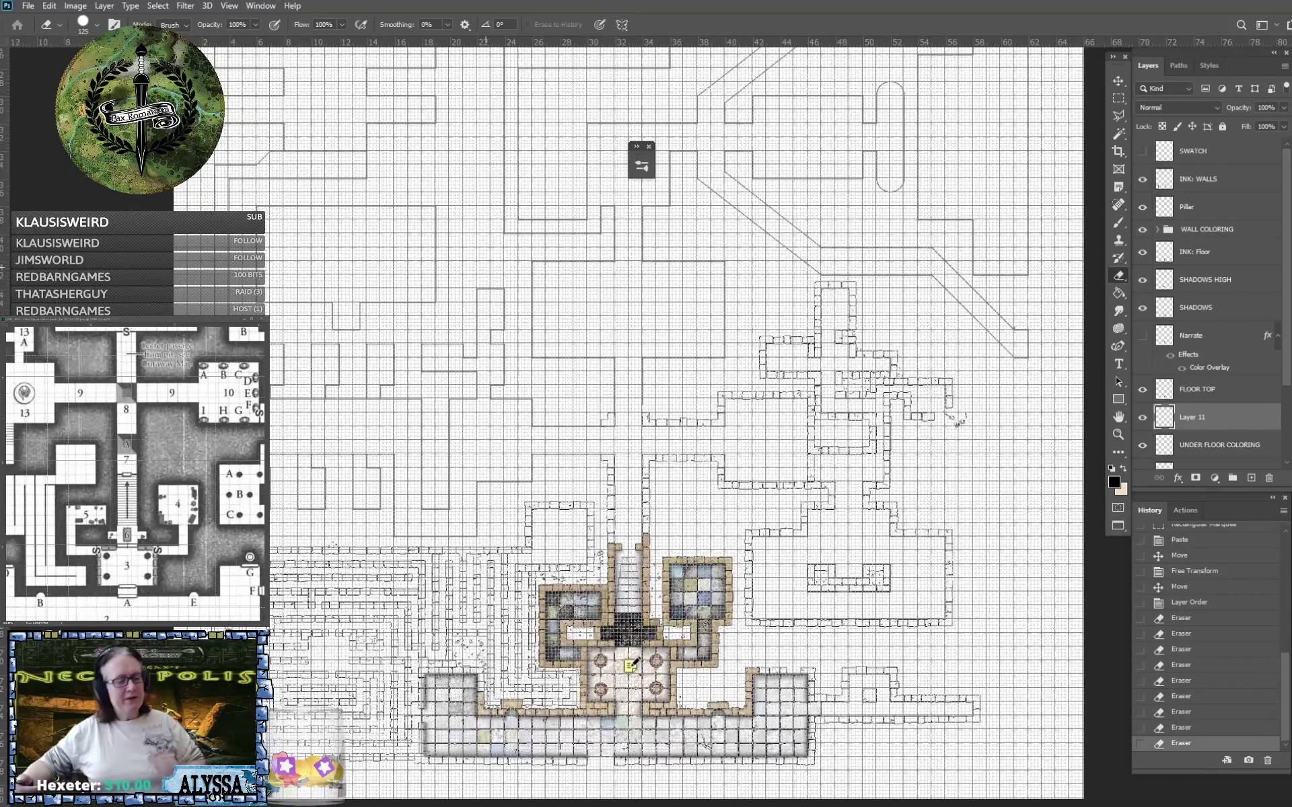
key(ctrl+s)
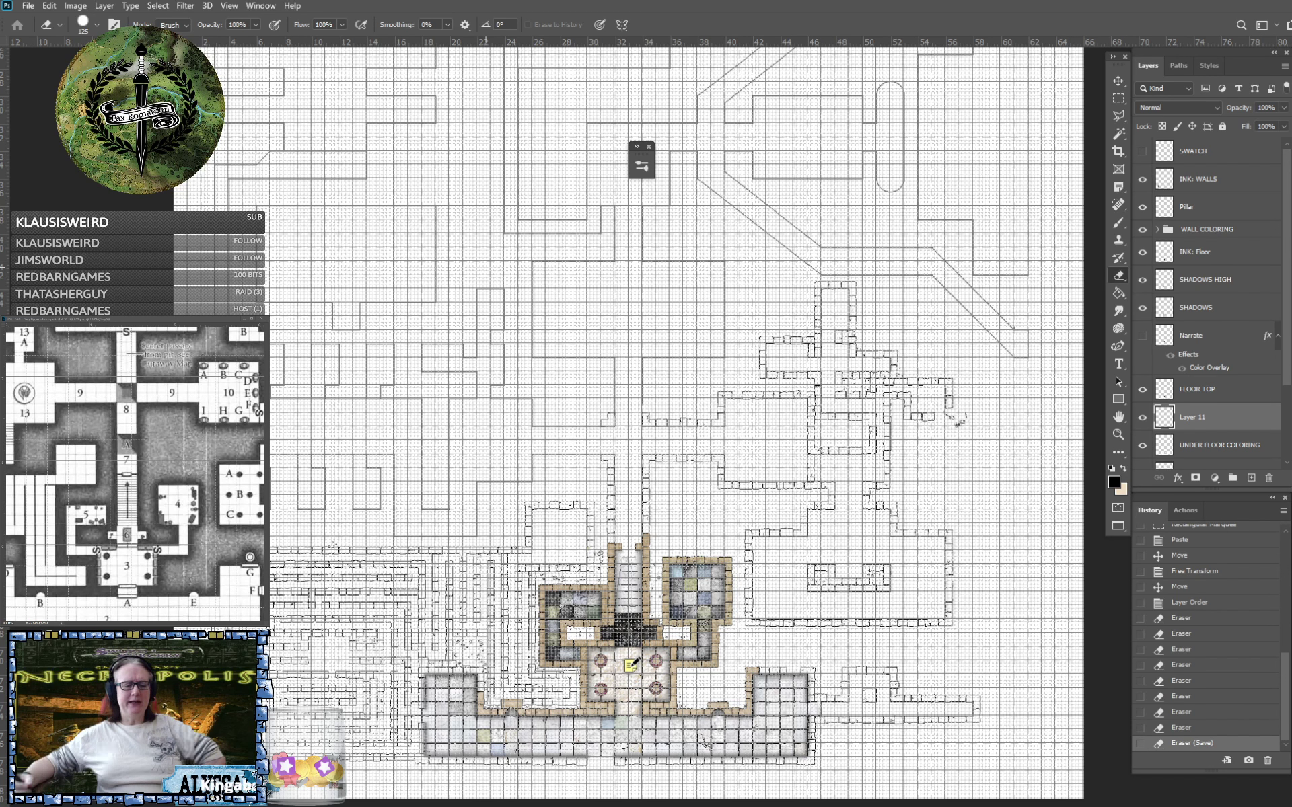
scroll(646, 418, up, 2)
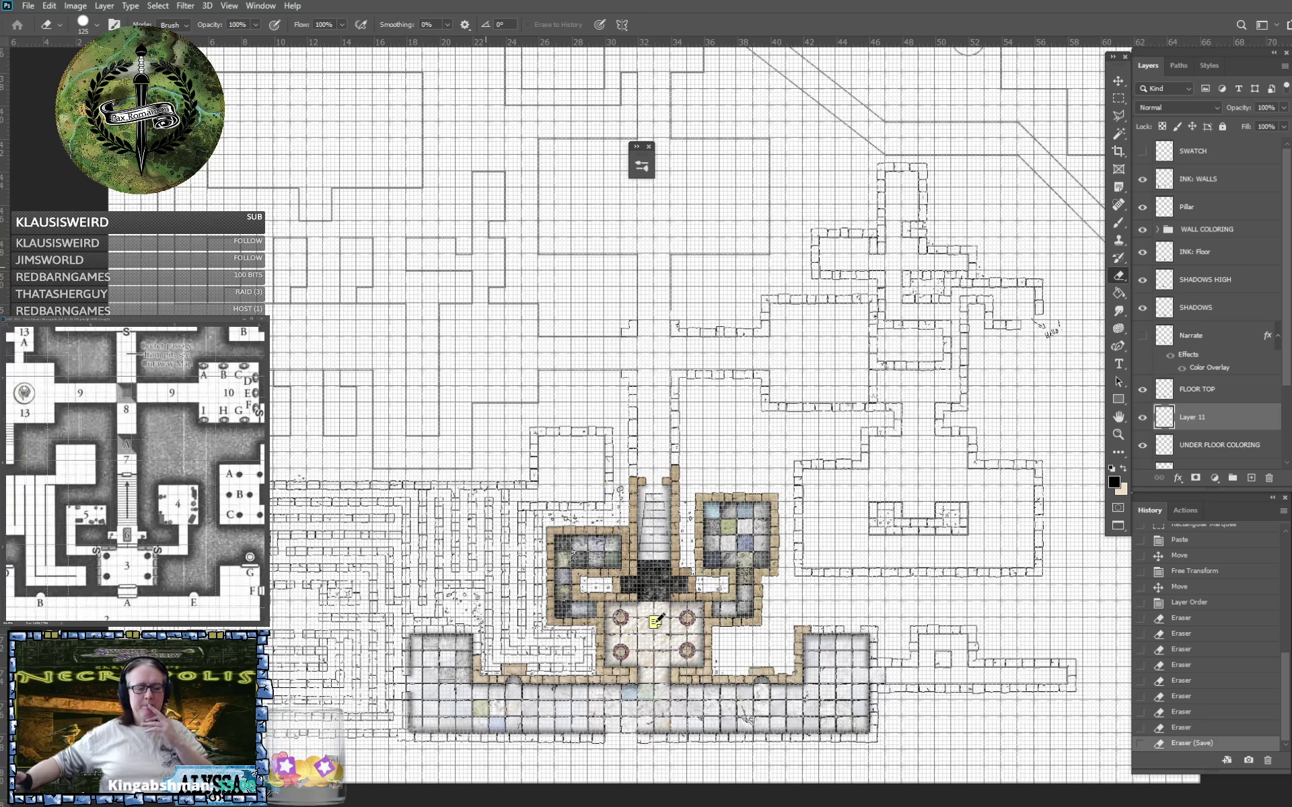
scroll(656, 621, up, 1)
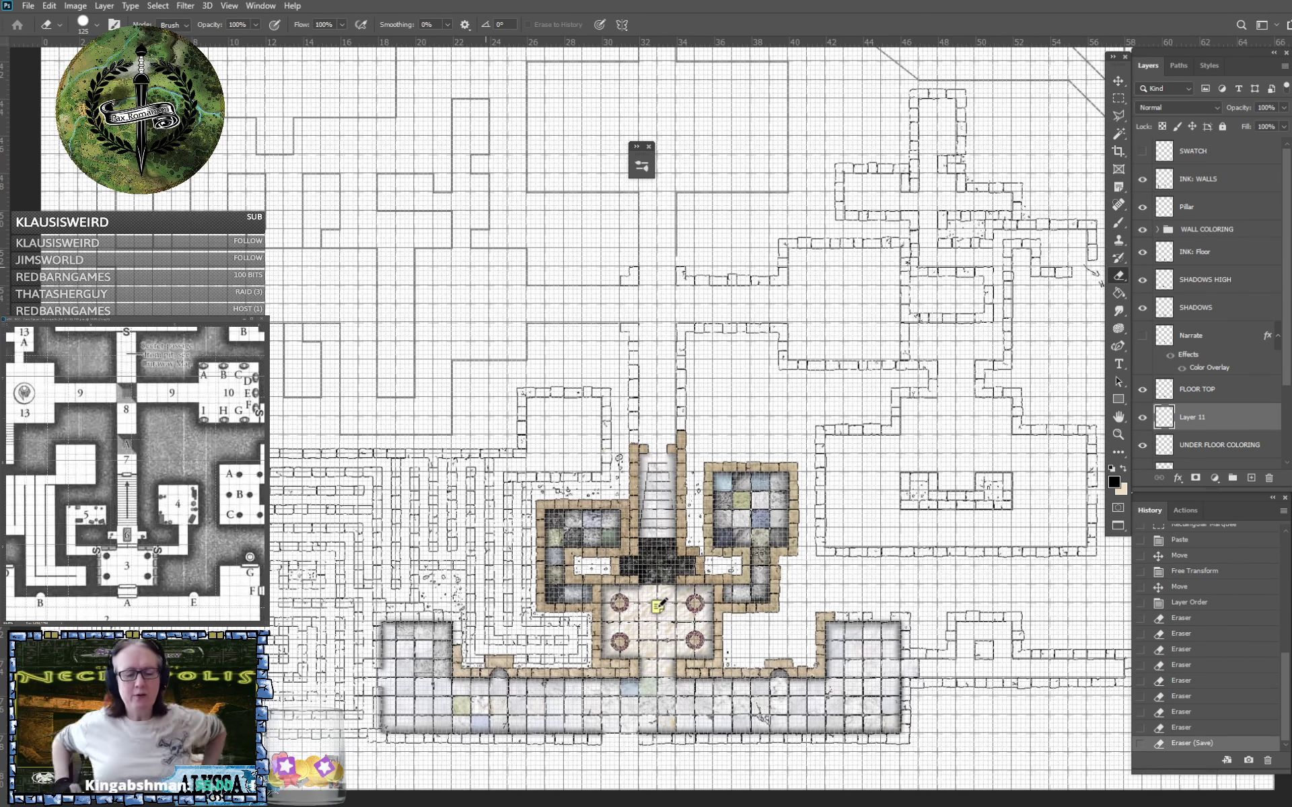
Examine the marble staircase and its surrounding rooms, both within the whole dungeon map and up close.
scroll(656, 621, down, 5)
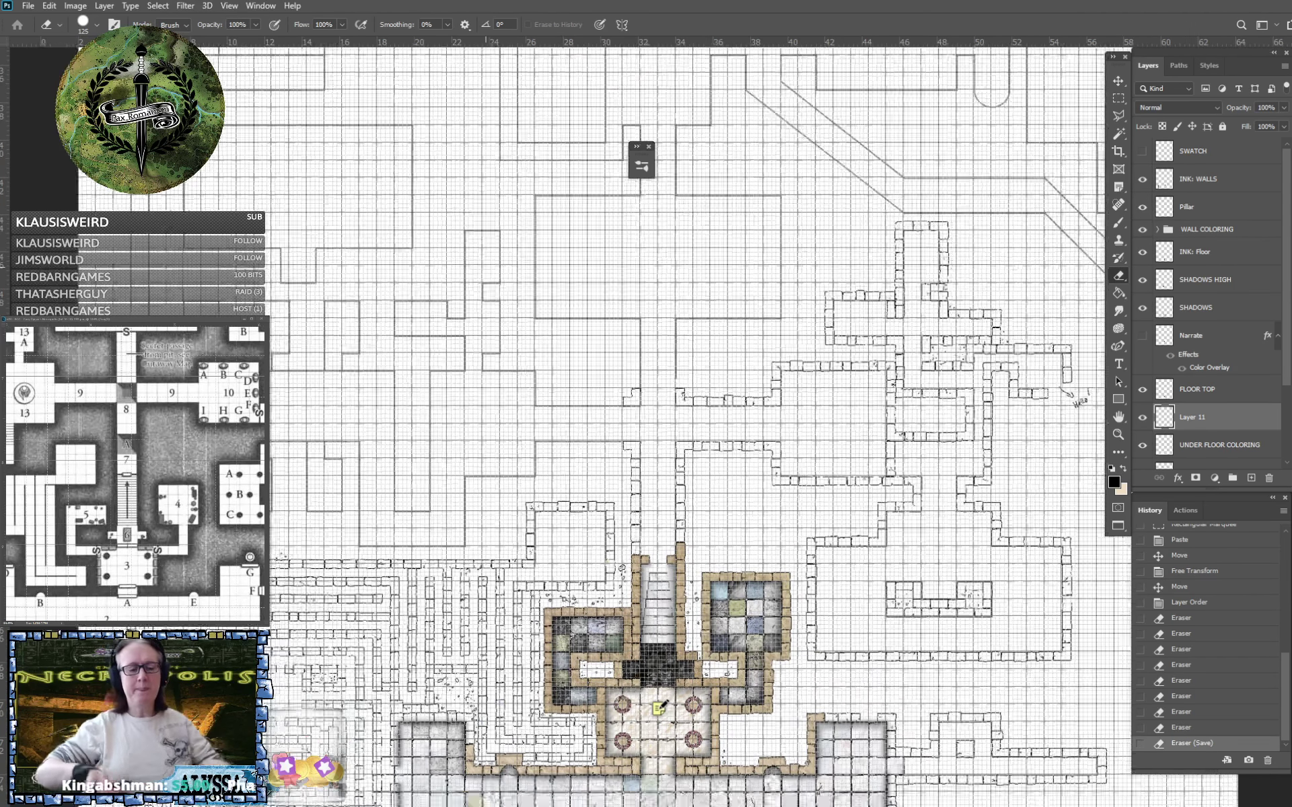
scroll(646, 431, down, 1)
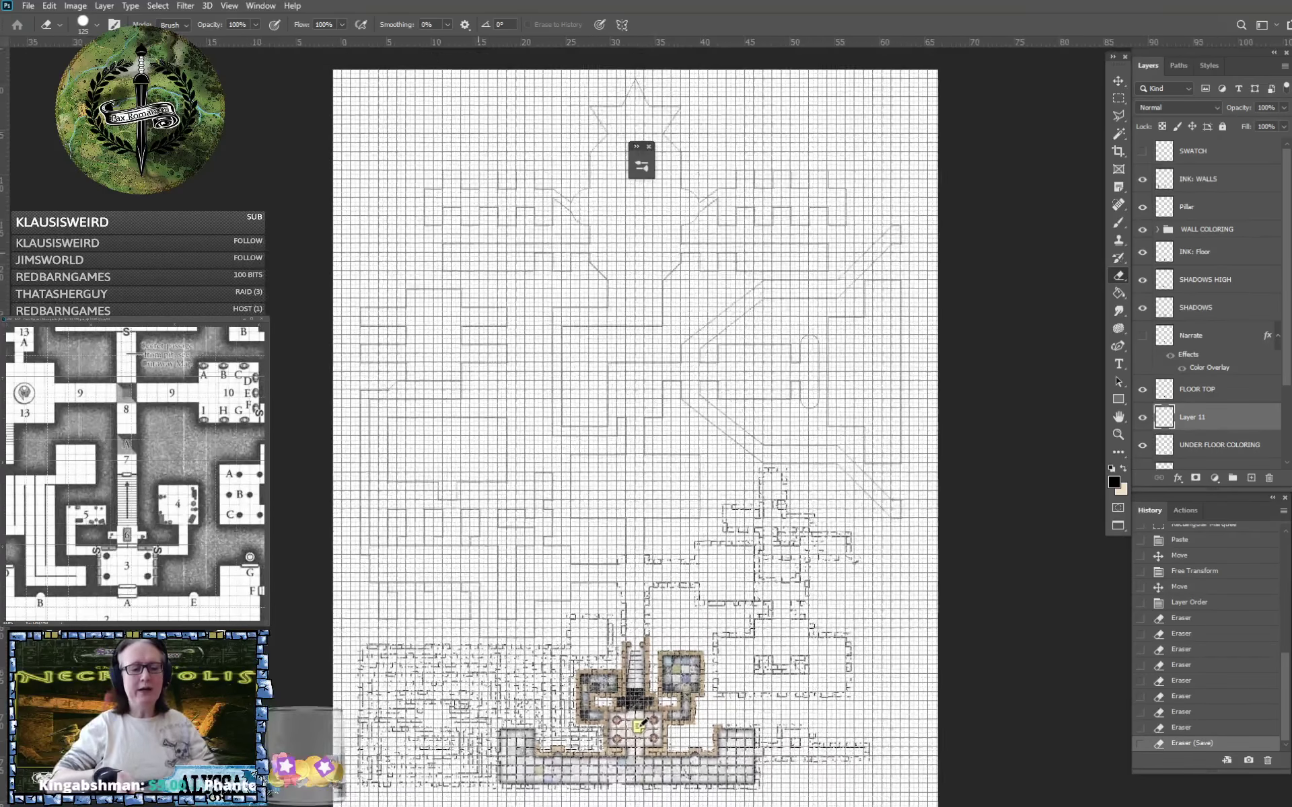
scroll(646, 431, up, 2)
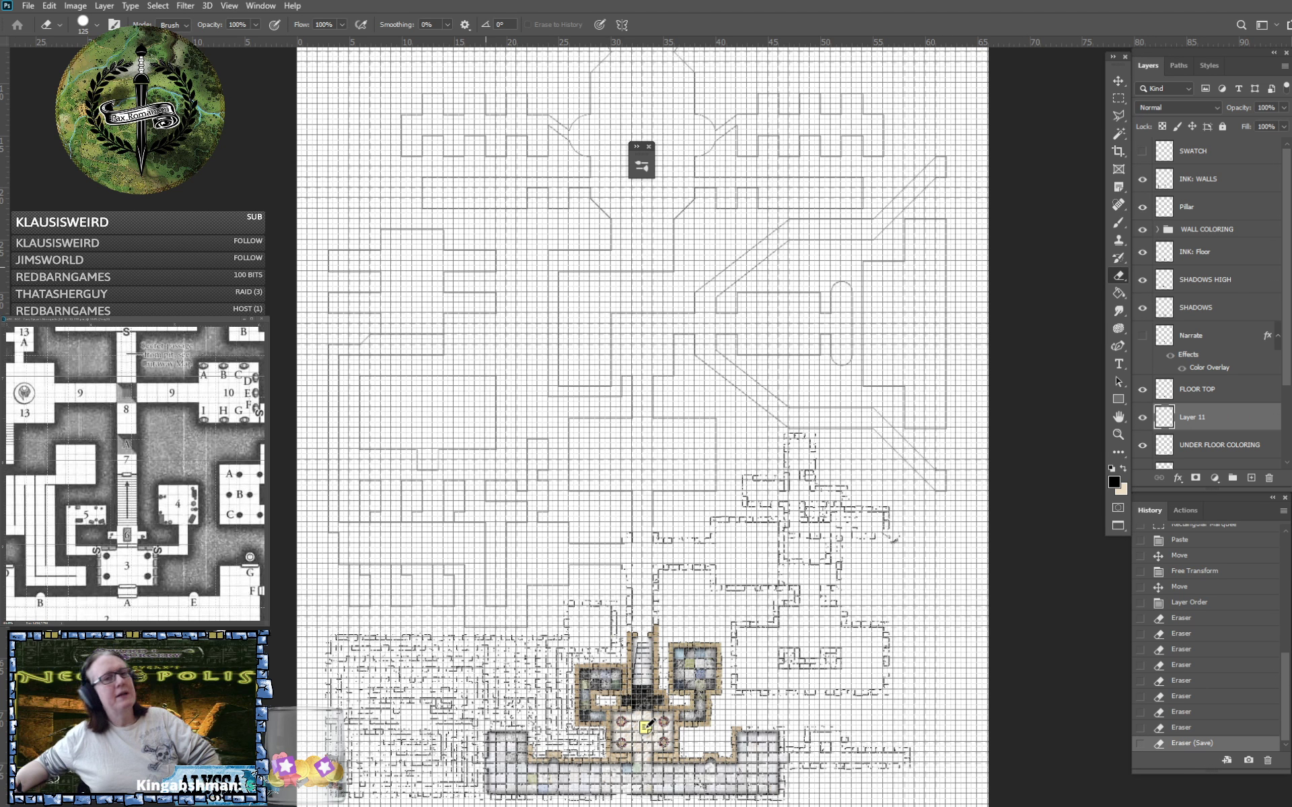
drag(485, 268, 537, 255)
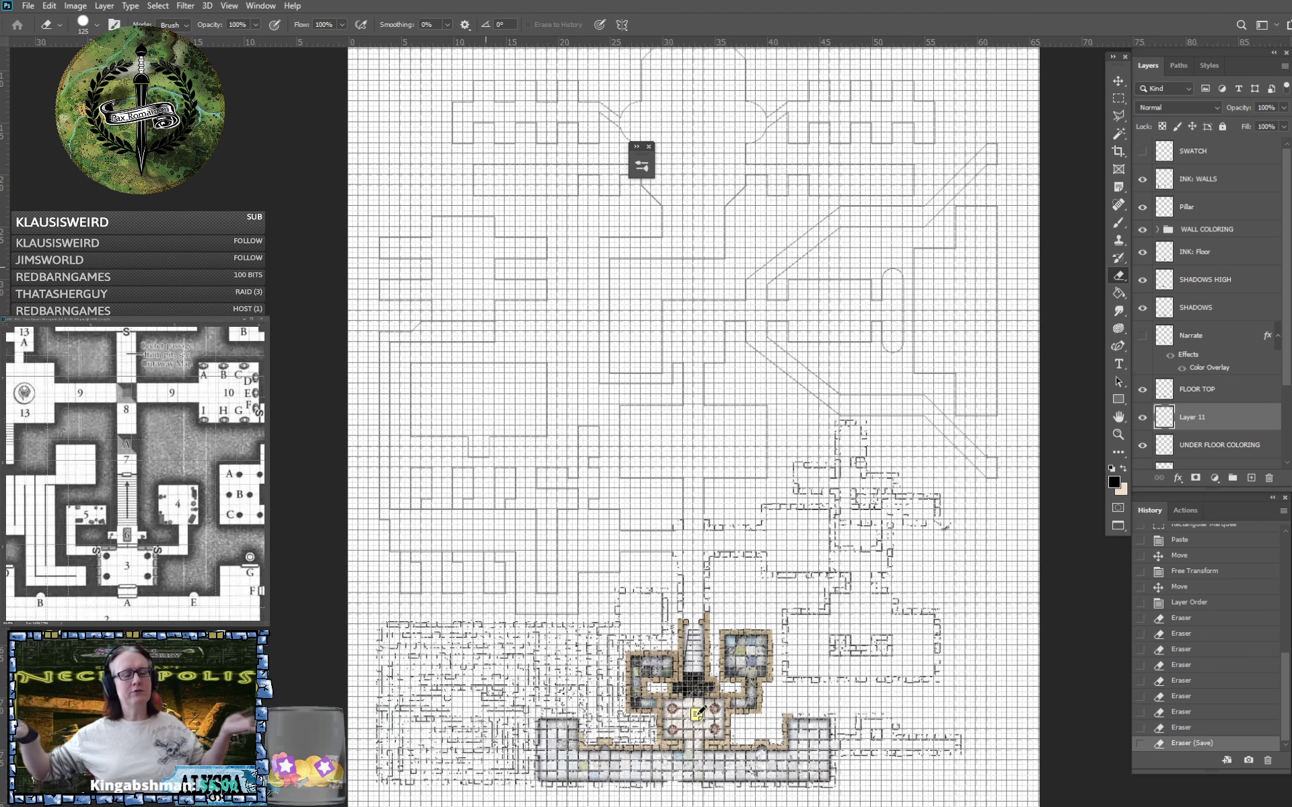
scroll(696, 715, up, 5)
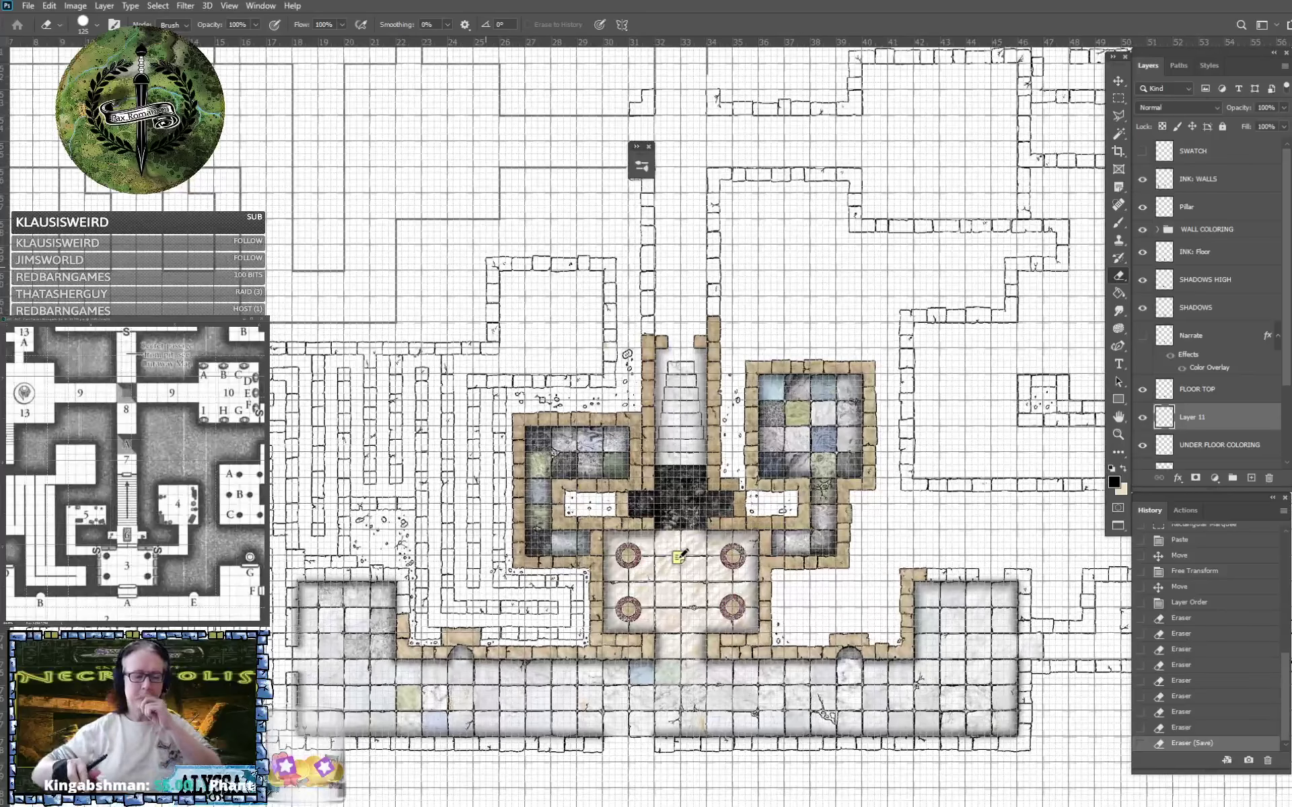
scroll(679, 556, up, 1)
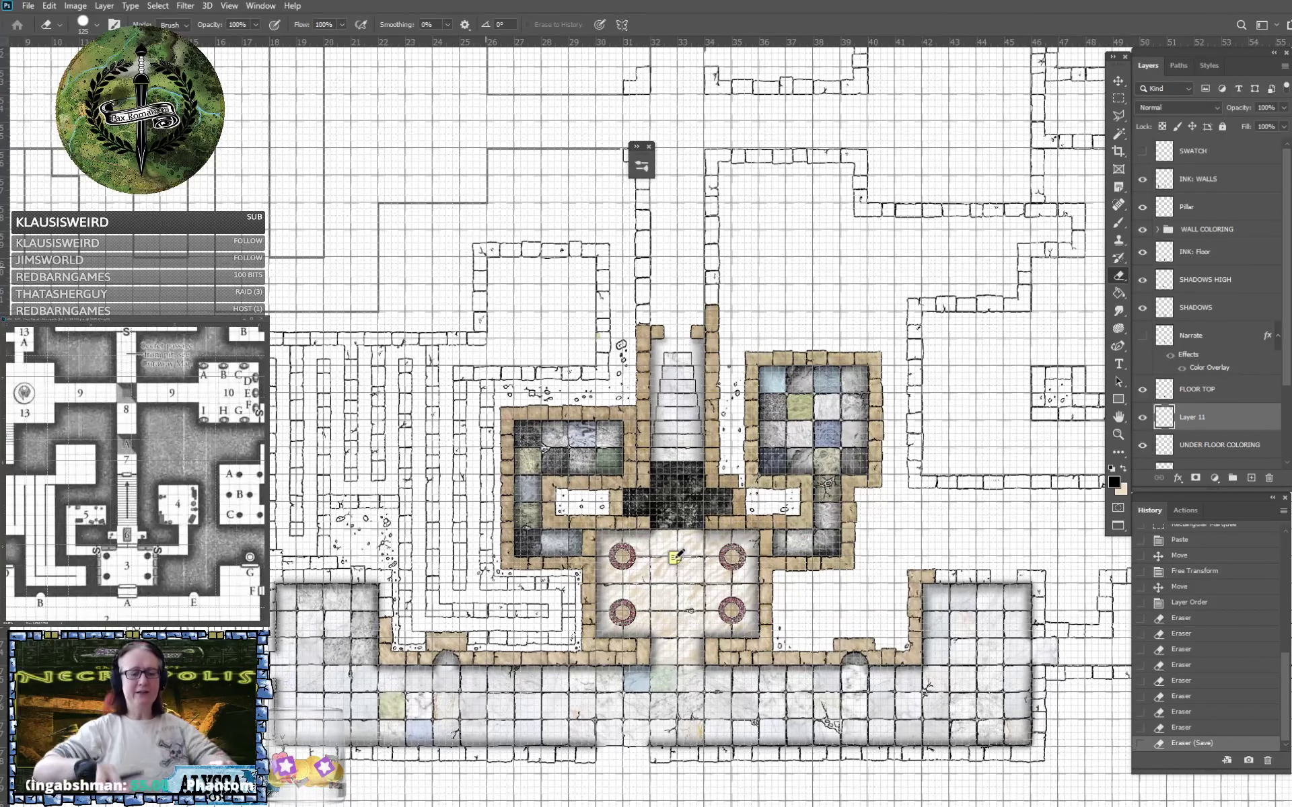
scroll(675, 556, up, 2)
scroll(685, 555, up, 2)
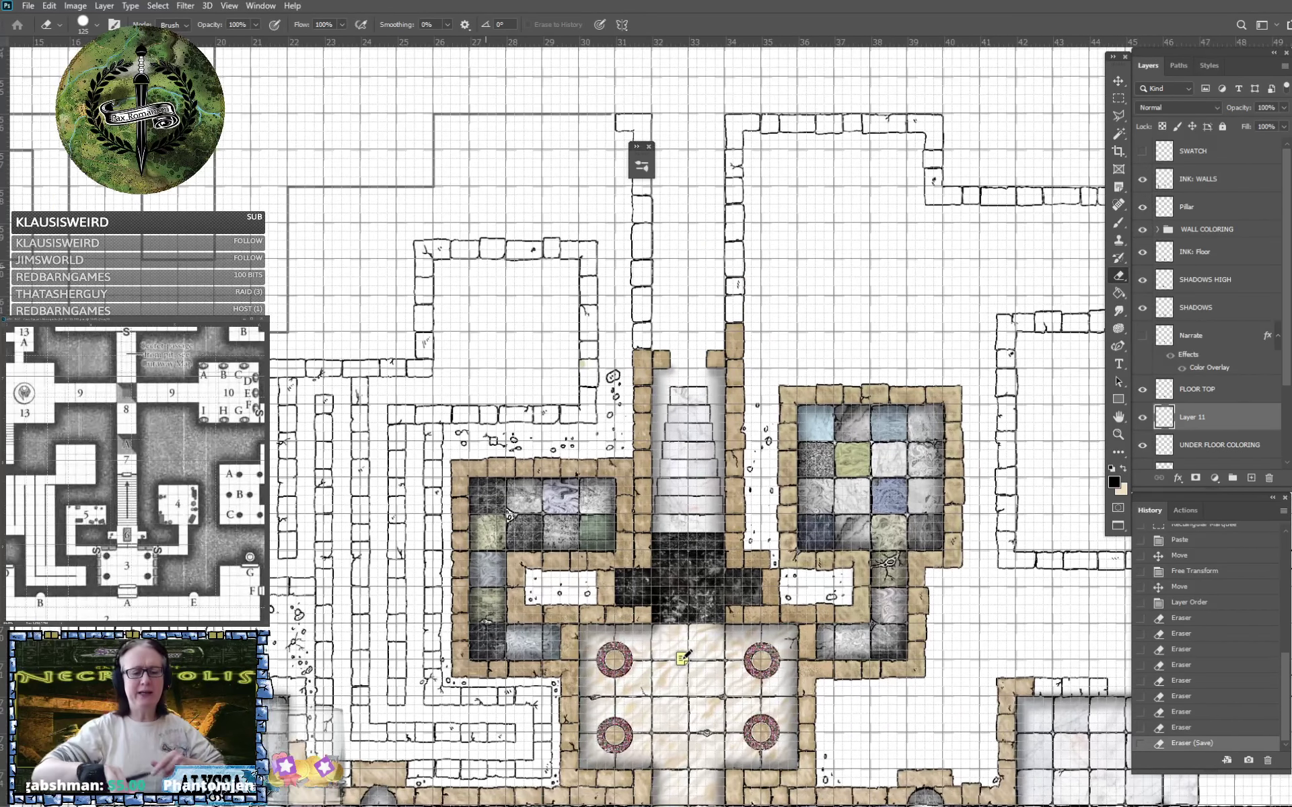
scroll(685, 555, up, 2)
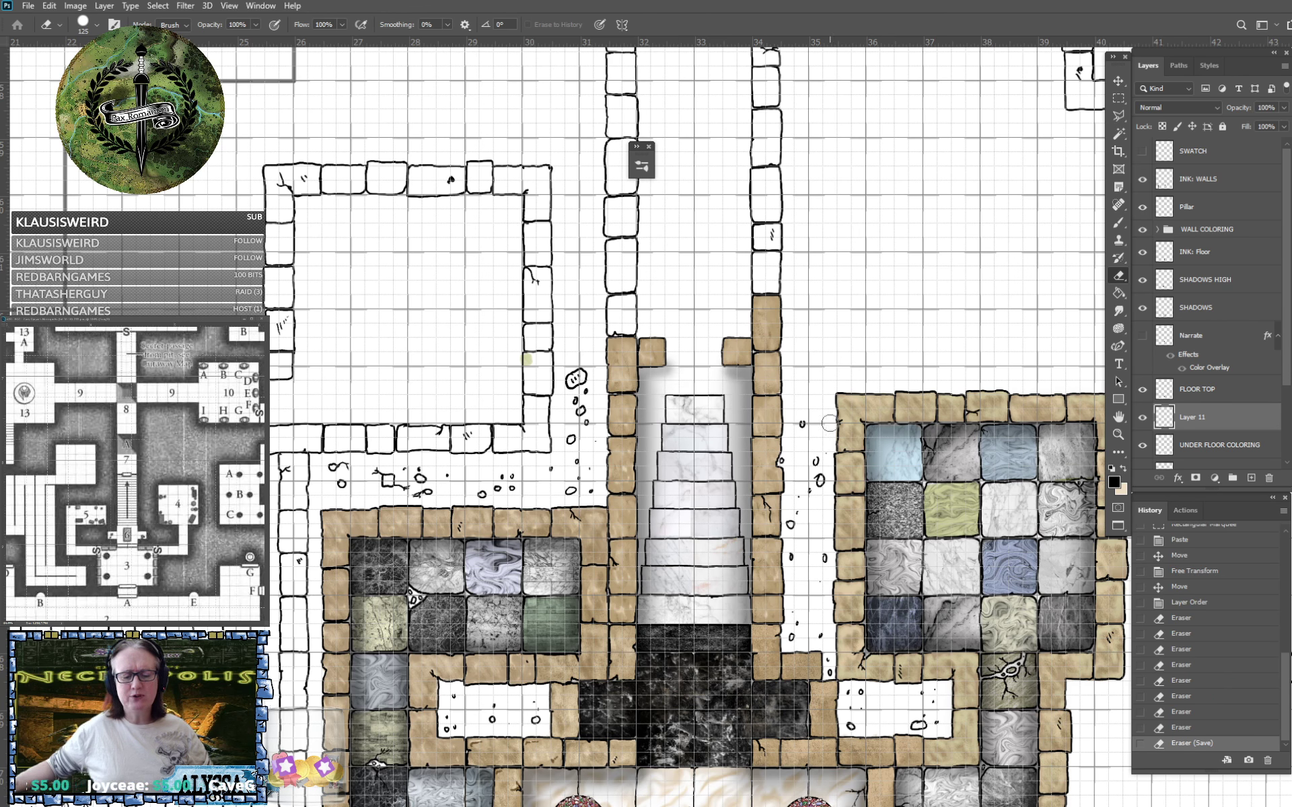
mouse_move(700, 471)
mouse_down()
mouse_move(663, 316)
mouse_move(602, 355)
mouse_move(606, 299)
mouse_move(643, 459)
mouse_move(717, 458)
mouse_move(907, 126)
mouse_move(758, 319)
mouse_move(623, 585)
mouse_up()
scroll(753, 336, down, 4)
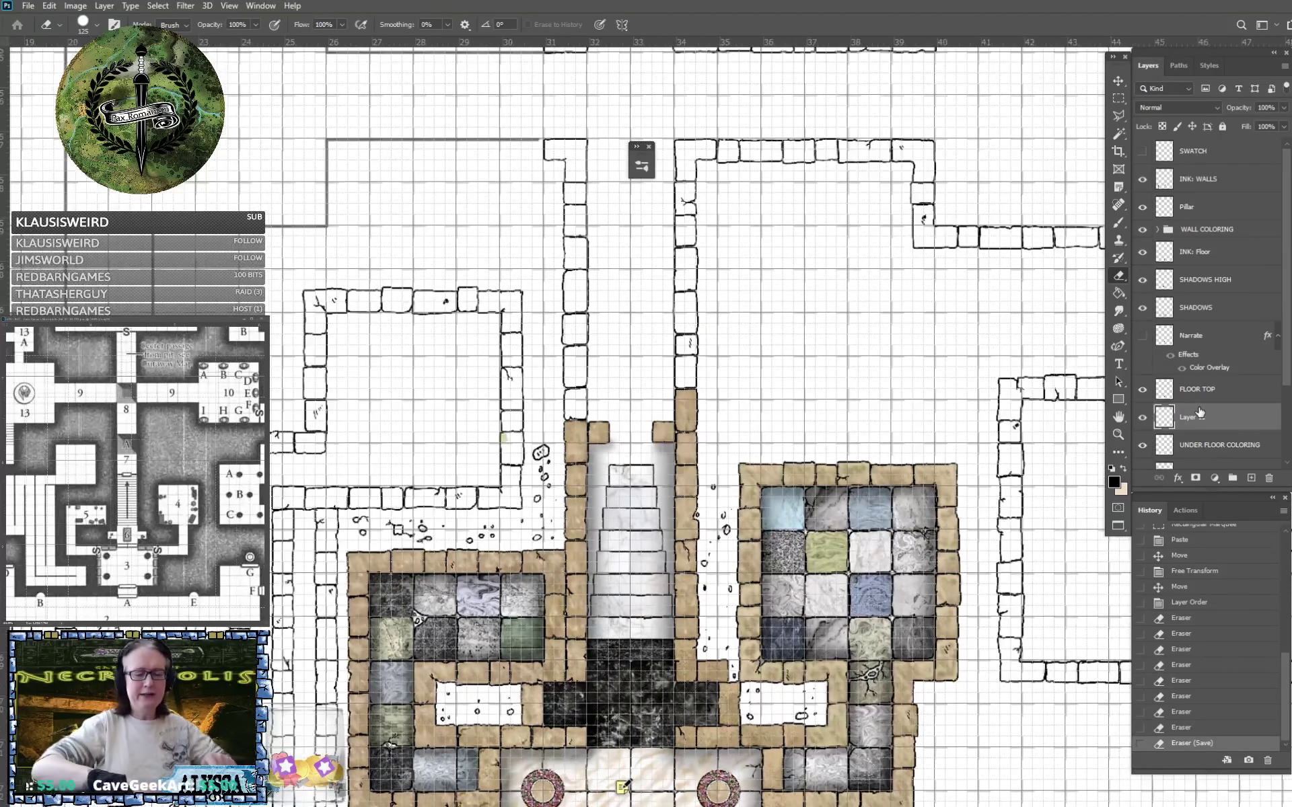
Add a new layer directly above UNDER FLOOR COLORING and choose the Stone 1 brush from the Stone and Marble set.
scroll(623, 585, up, 4)
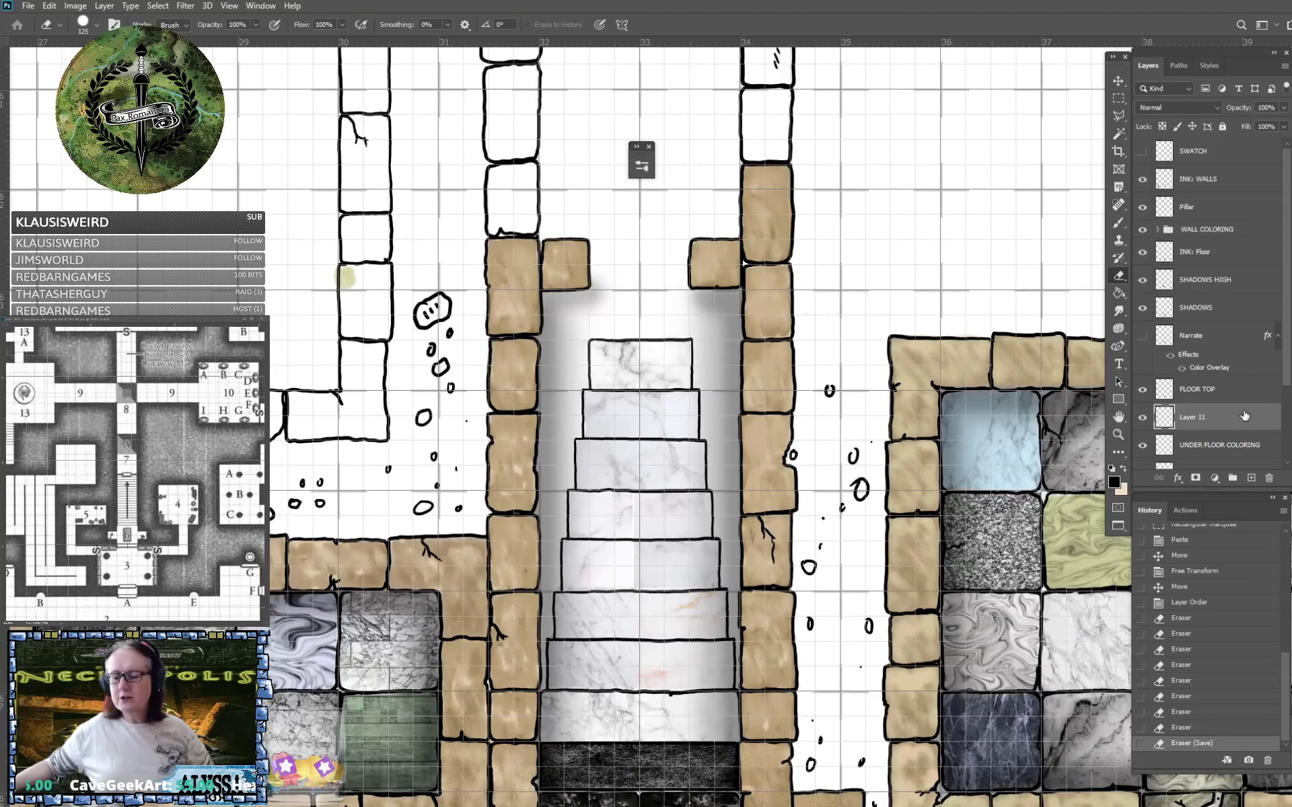
click(1243, 449)
click(1252, 479)
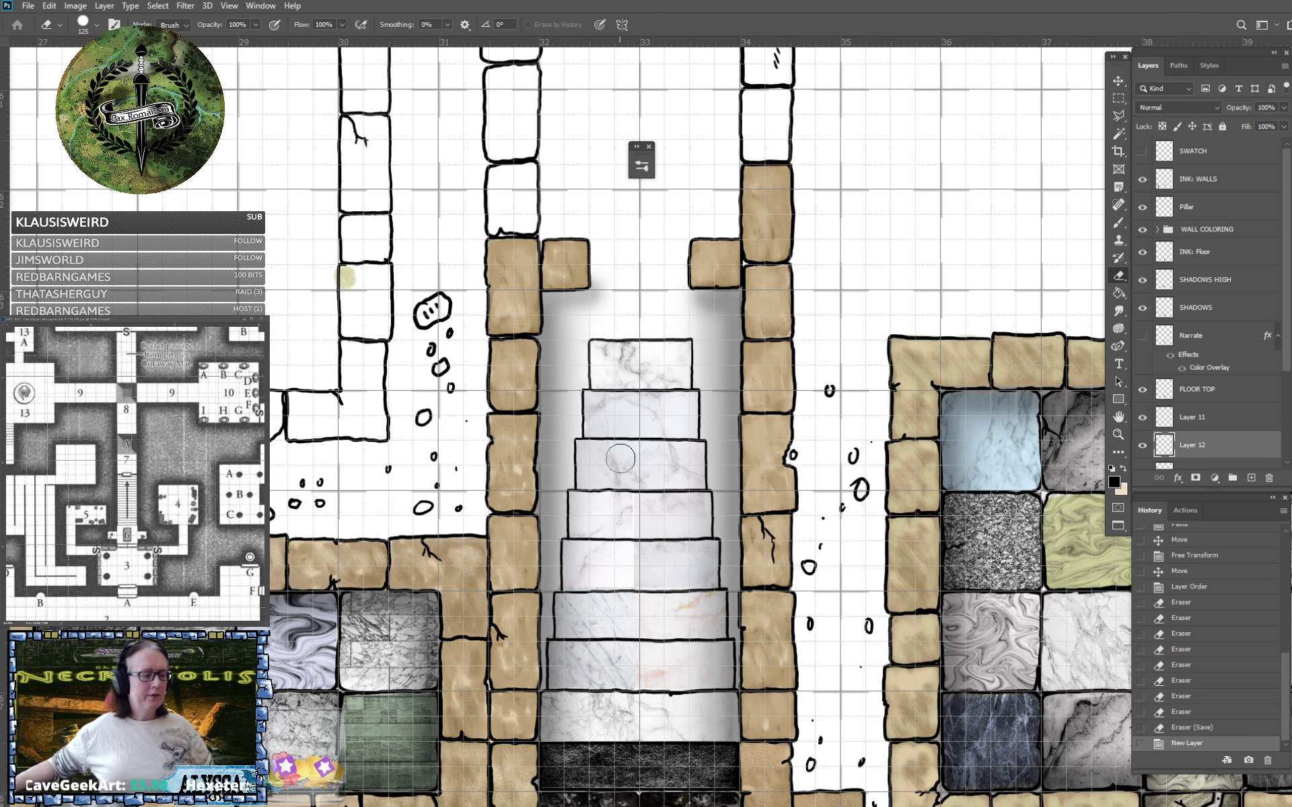
click(1118, 224)
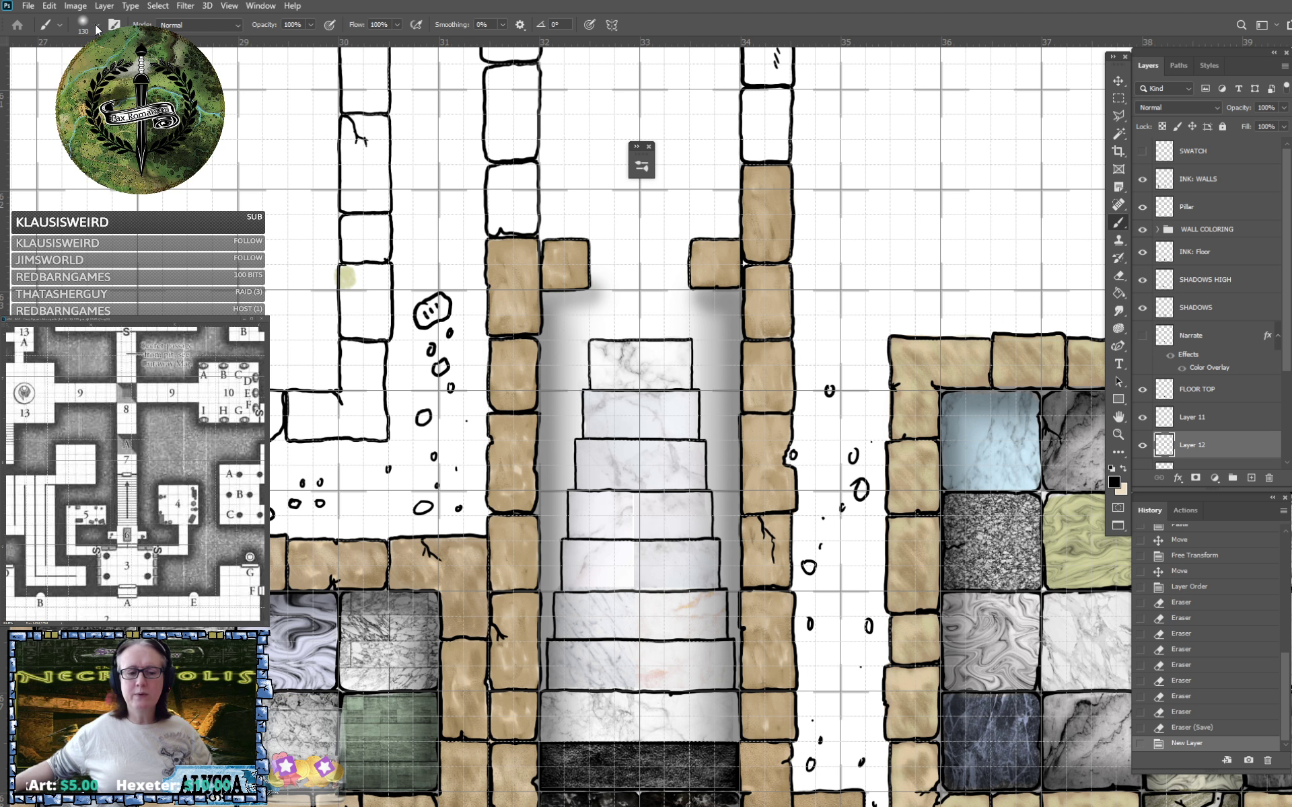
click(641, 165)
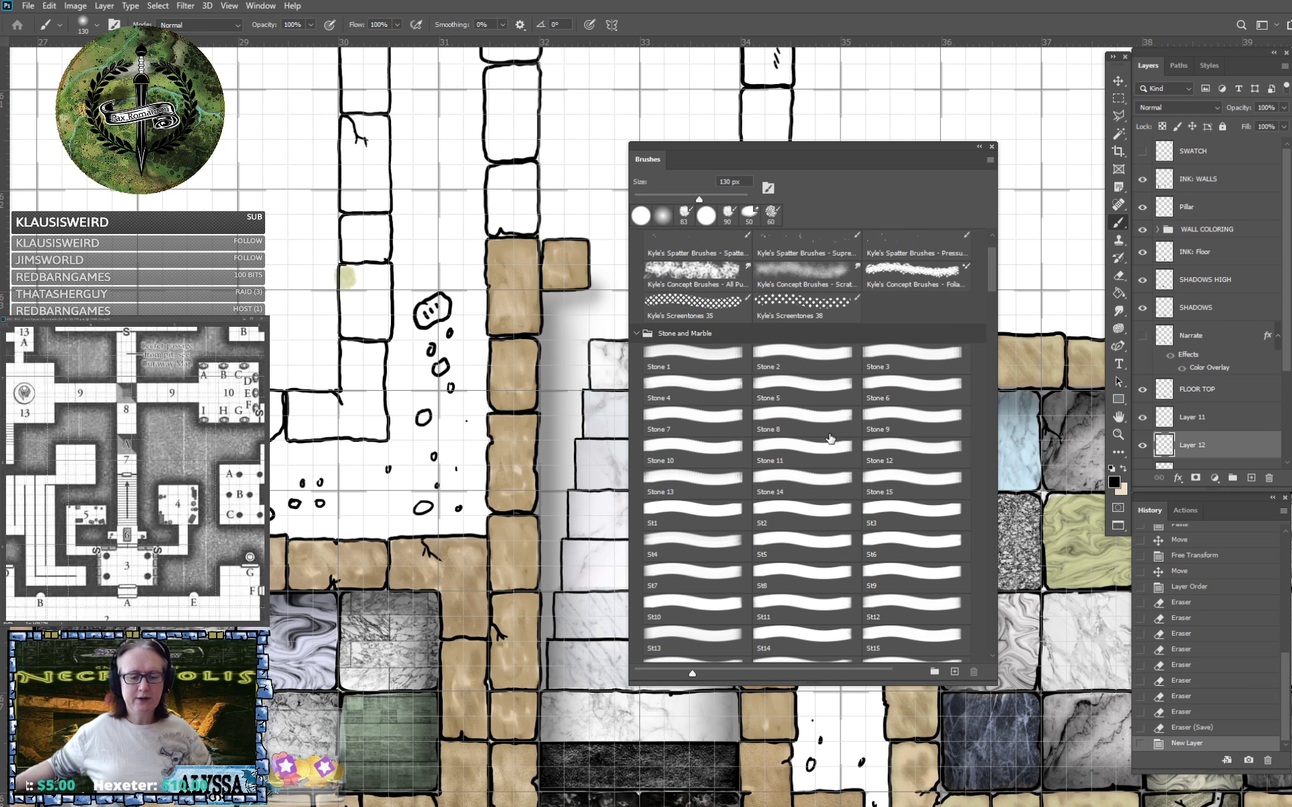
click(699, 358)
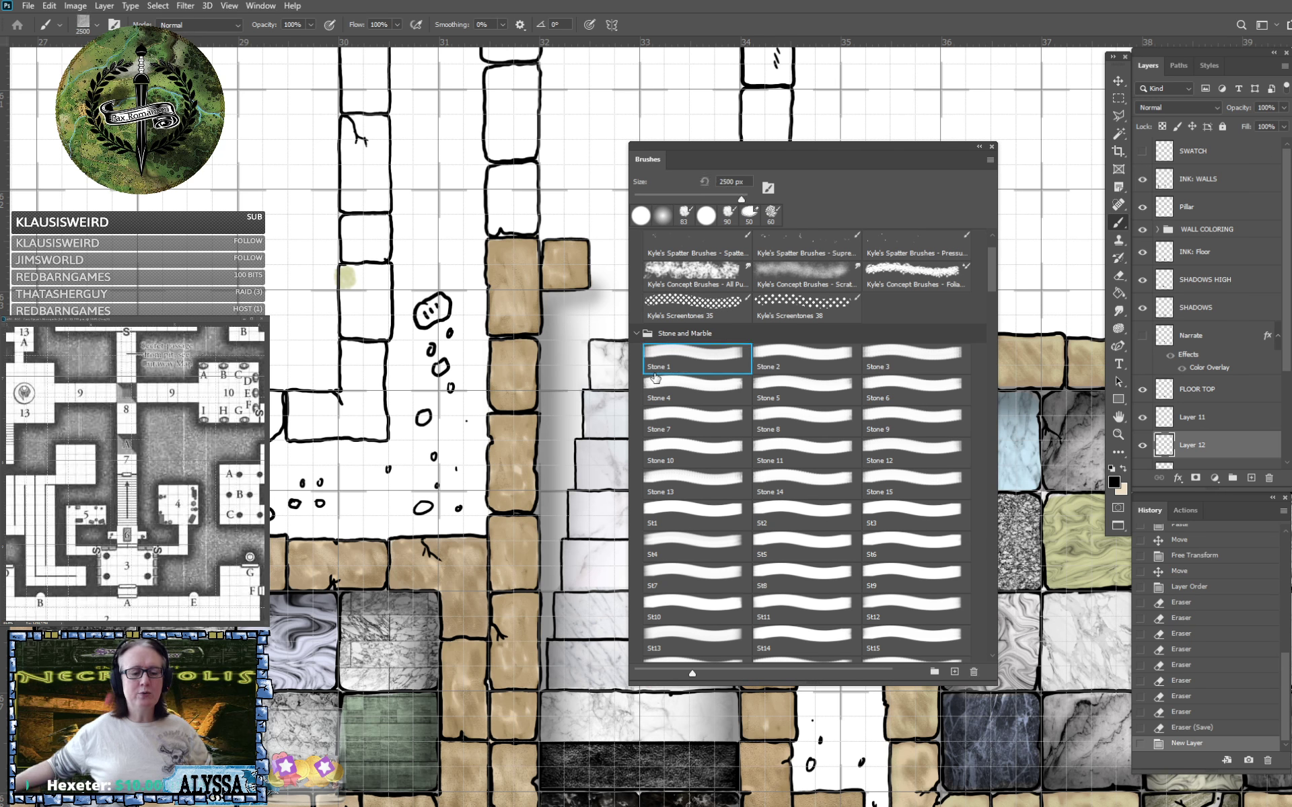
Test one full-size Stone 1 stamp west of the staircase, undo it, and set the brush size to 450 px.
click(356, 360)
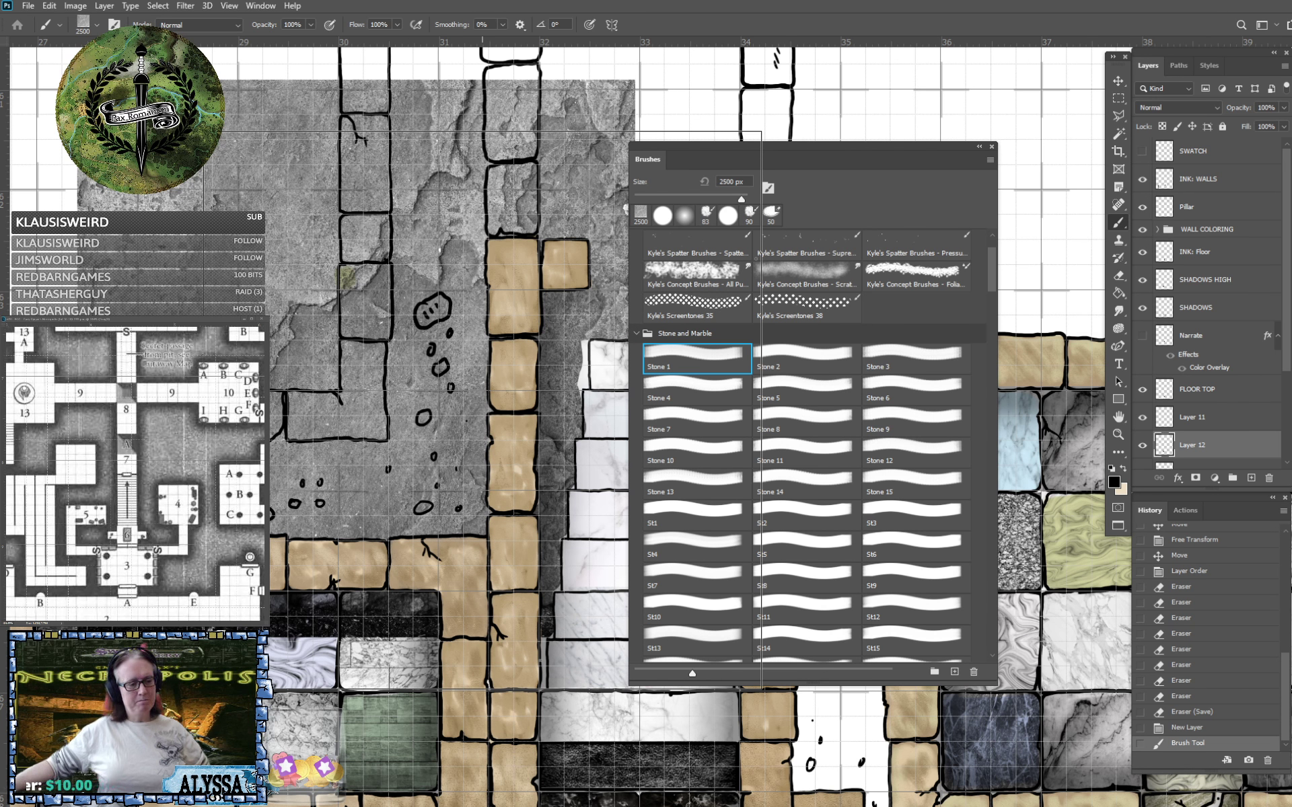
key(ctrl+z)
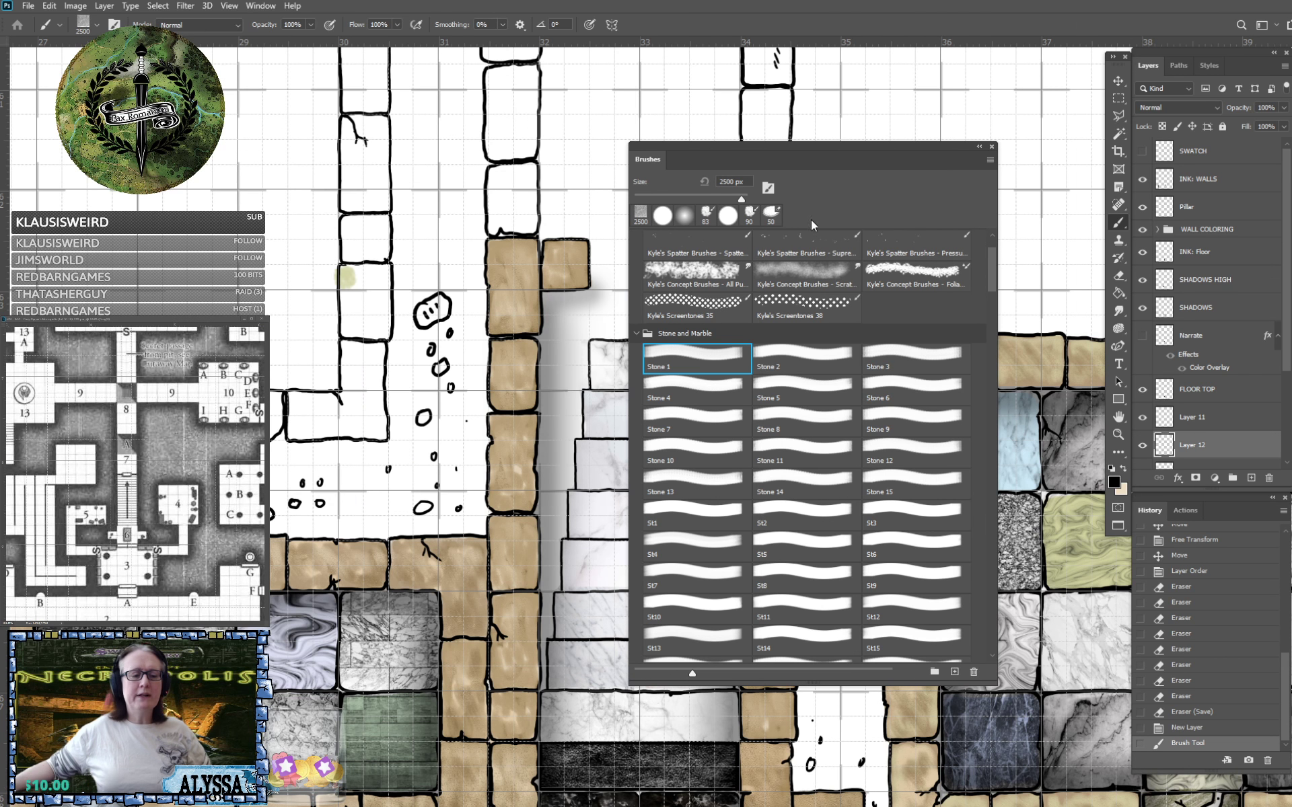
click(741, 182)
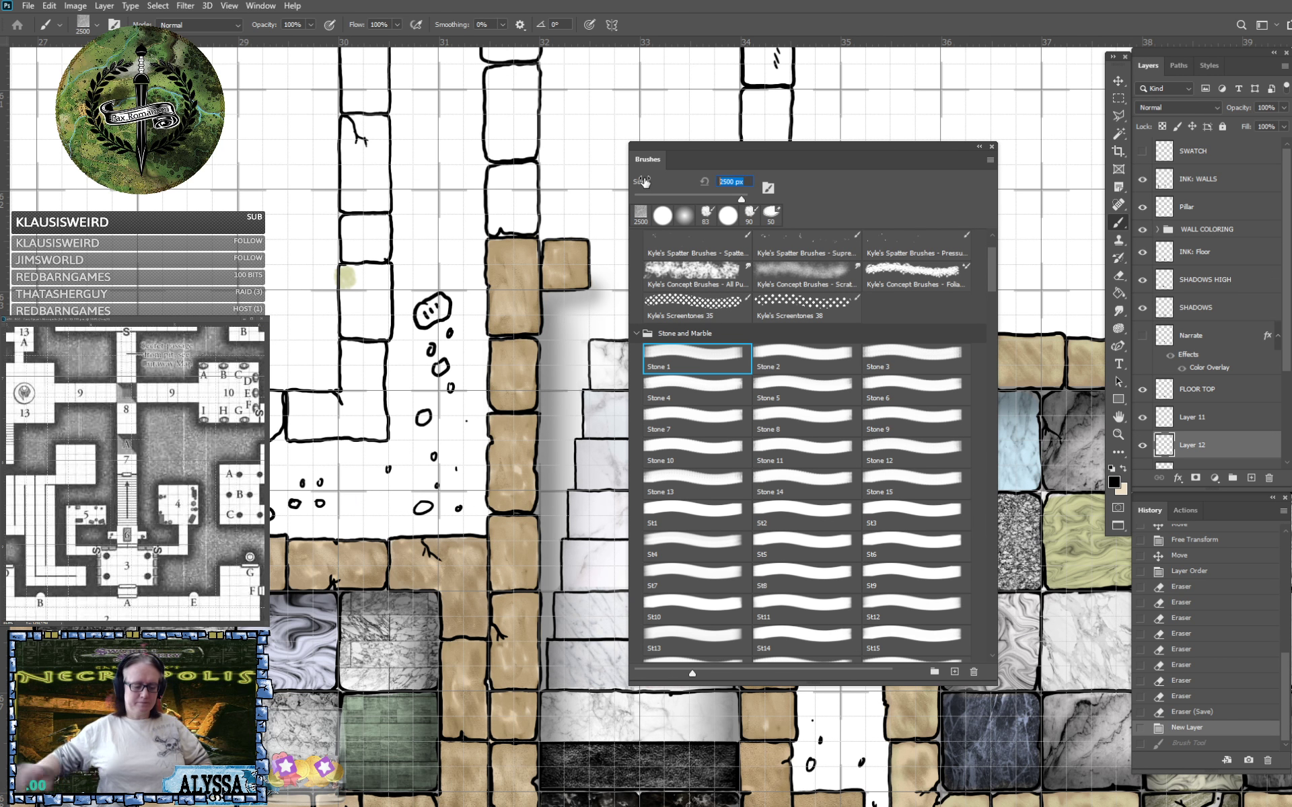
text(450)
key(Return)
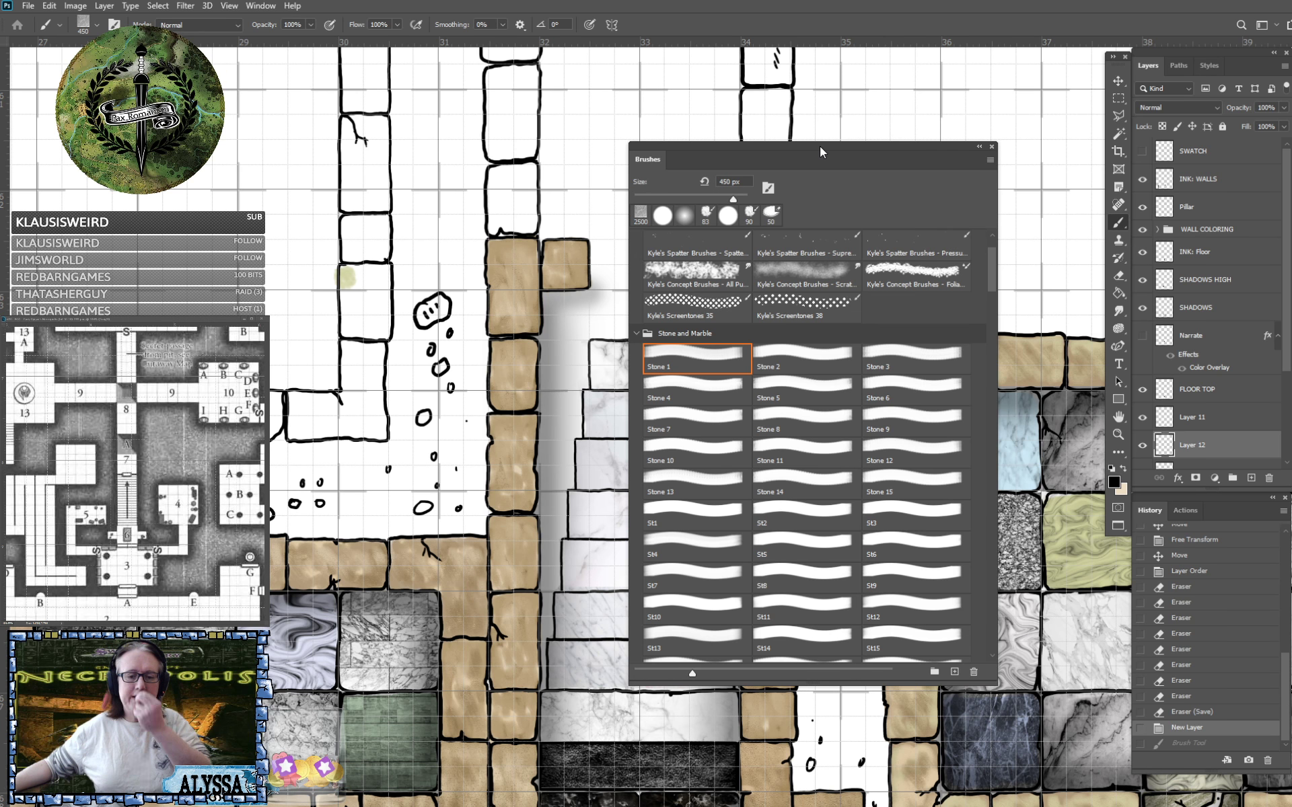
mouse_move(820, 152)
mouse_down()
mouse_move(1025, 126)
mouse_move(1031, 111)
mouse_up()
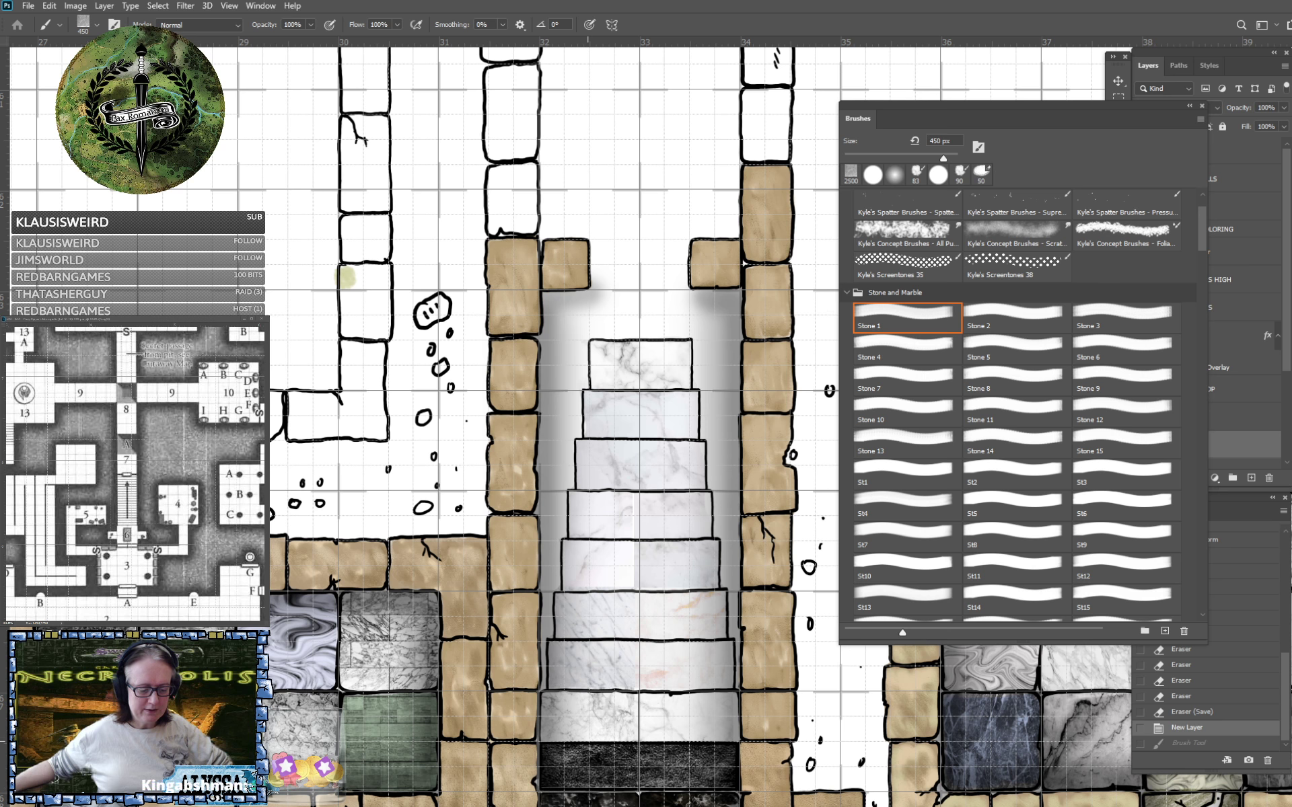
Stamp the Stone 1 texture in four adjoining blocks across the lower staircase to fill its side strips.
click(588, 741)
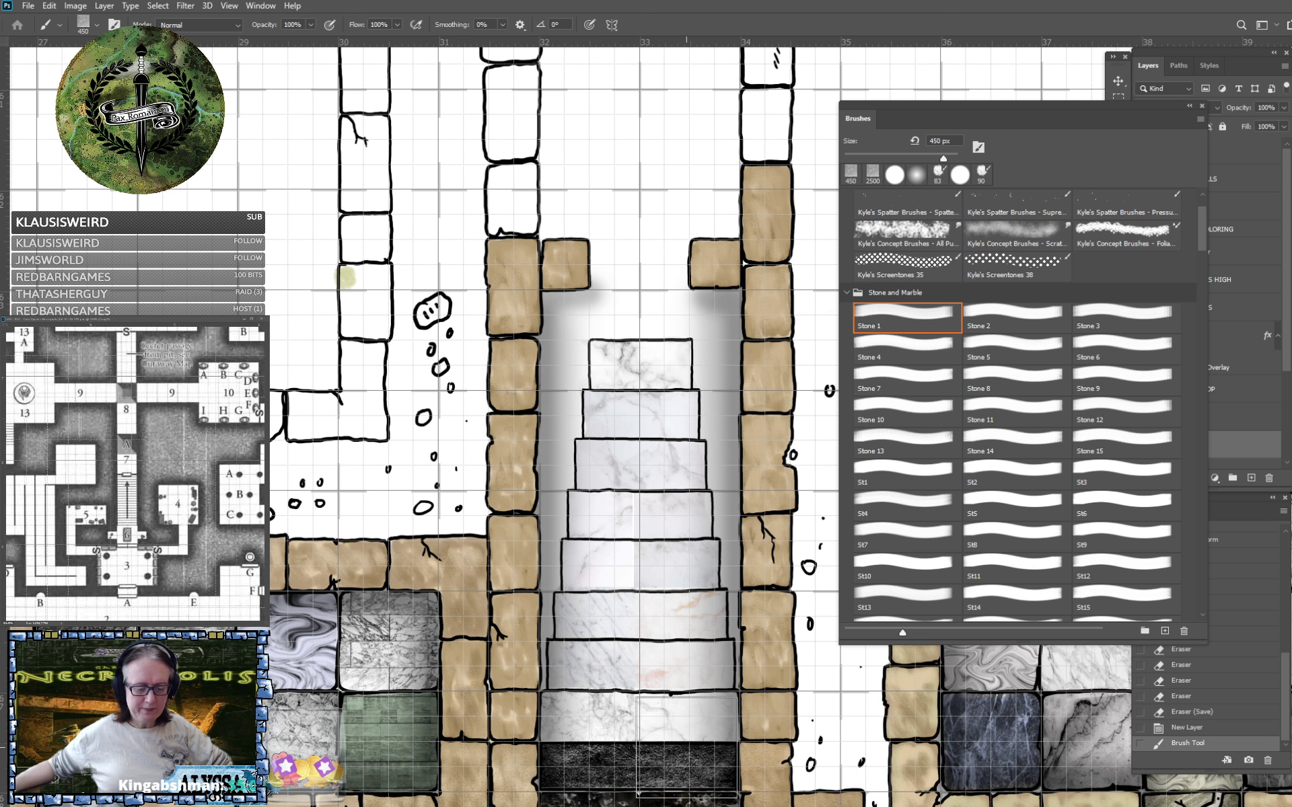
click(689, 741)
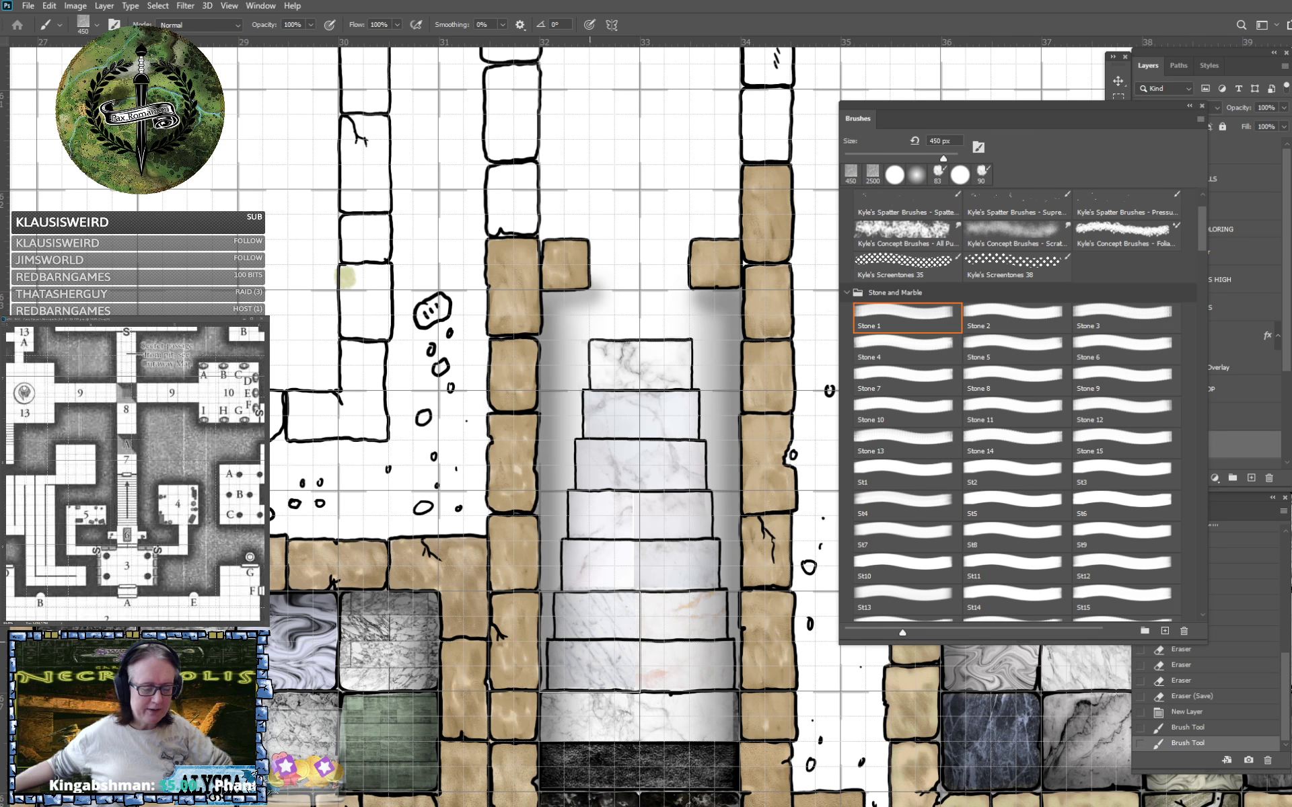
click(701, 646)
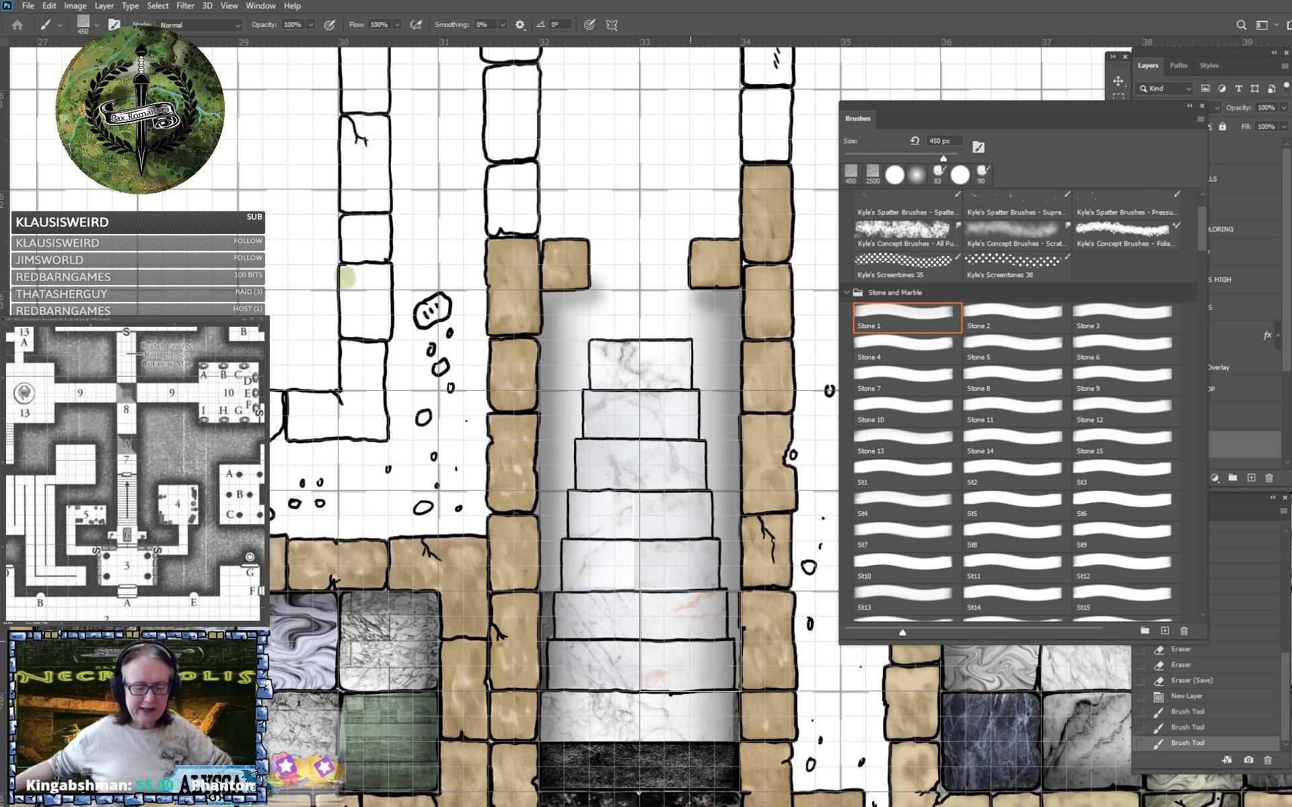
click(689, 643)
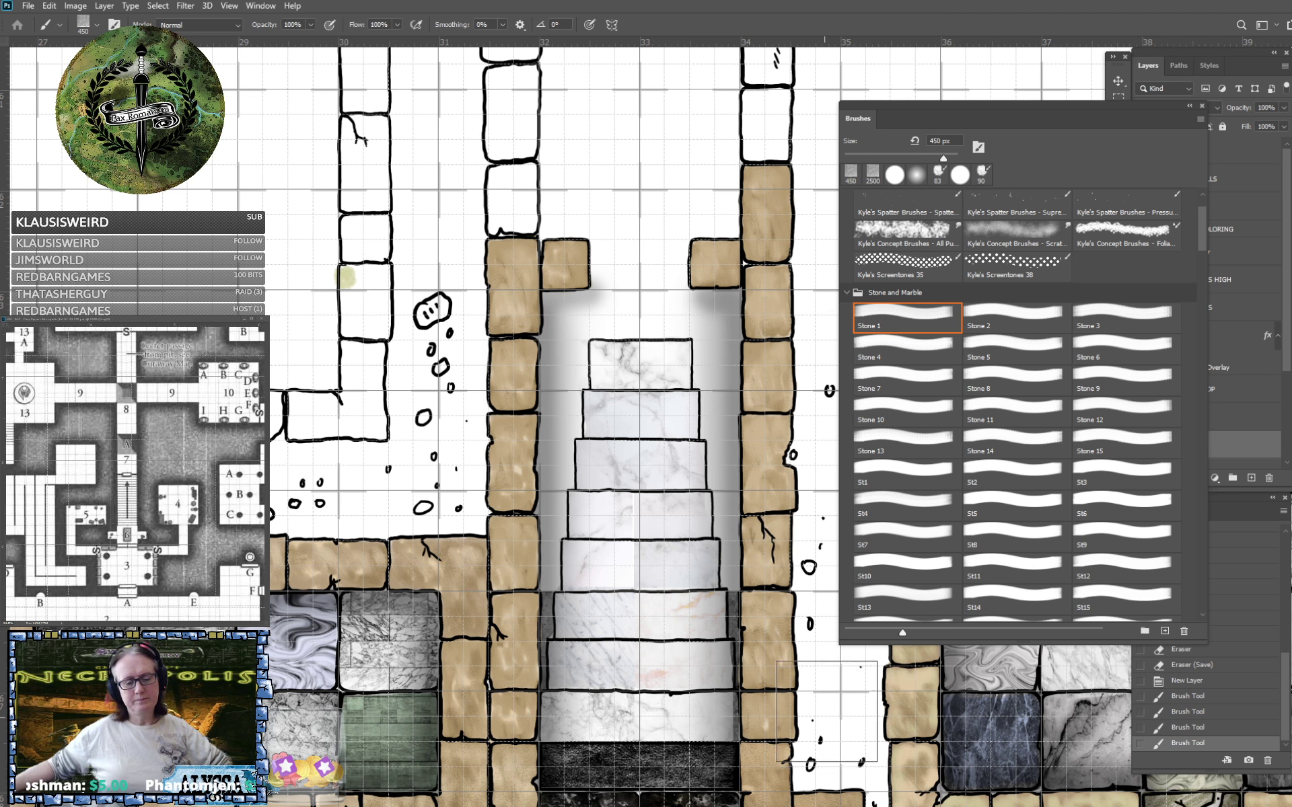
Stamp the Stone 2 texture at 450 px on both halves of the middle staircase, above the Stone 1 blocks.
click(1002, 326)
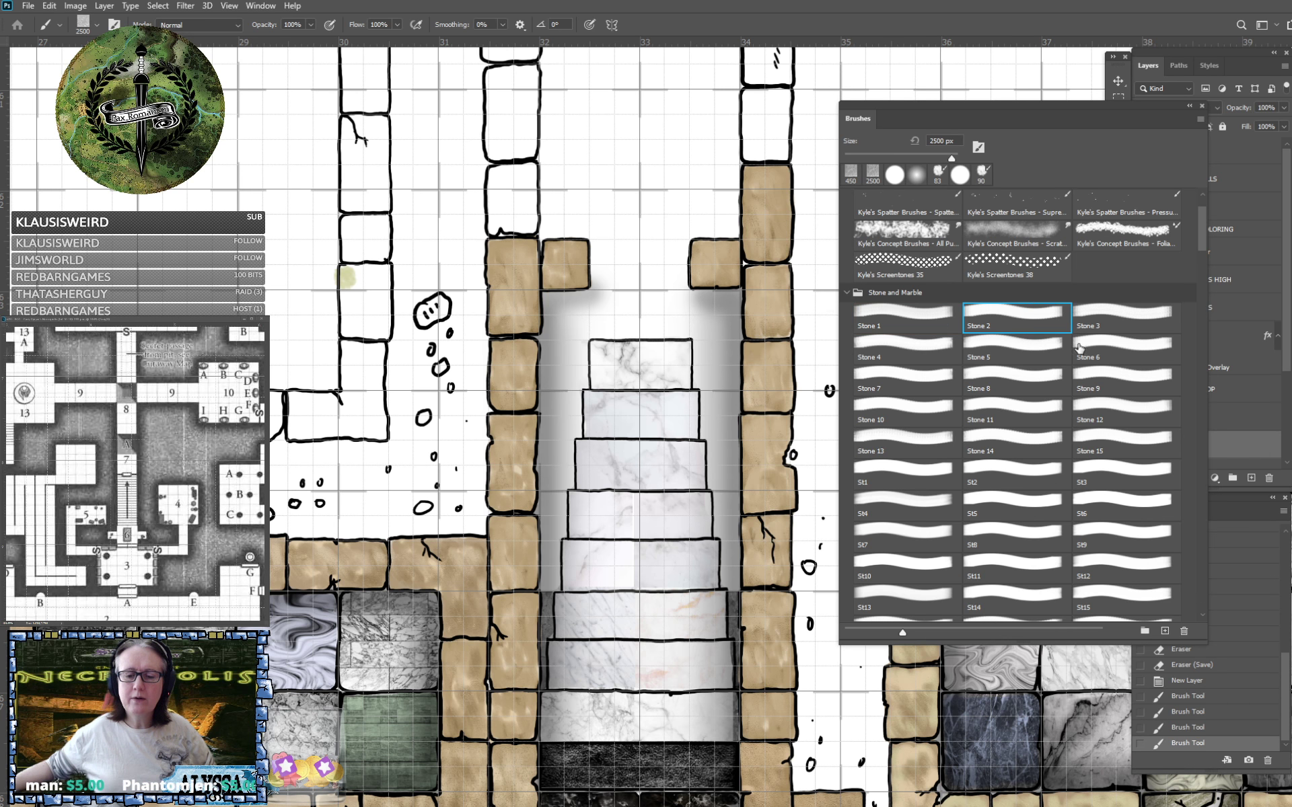
drag(962, 146, 892, 133)
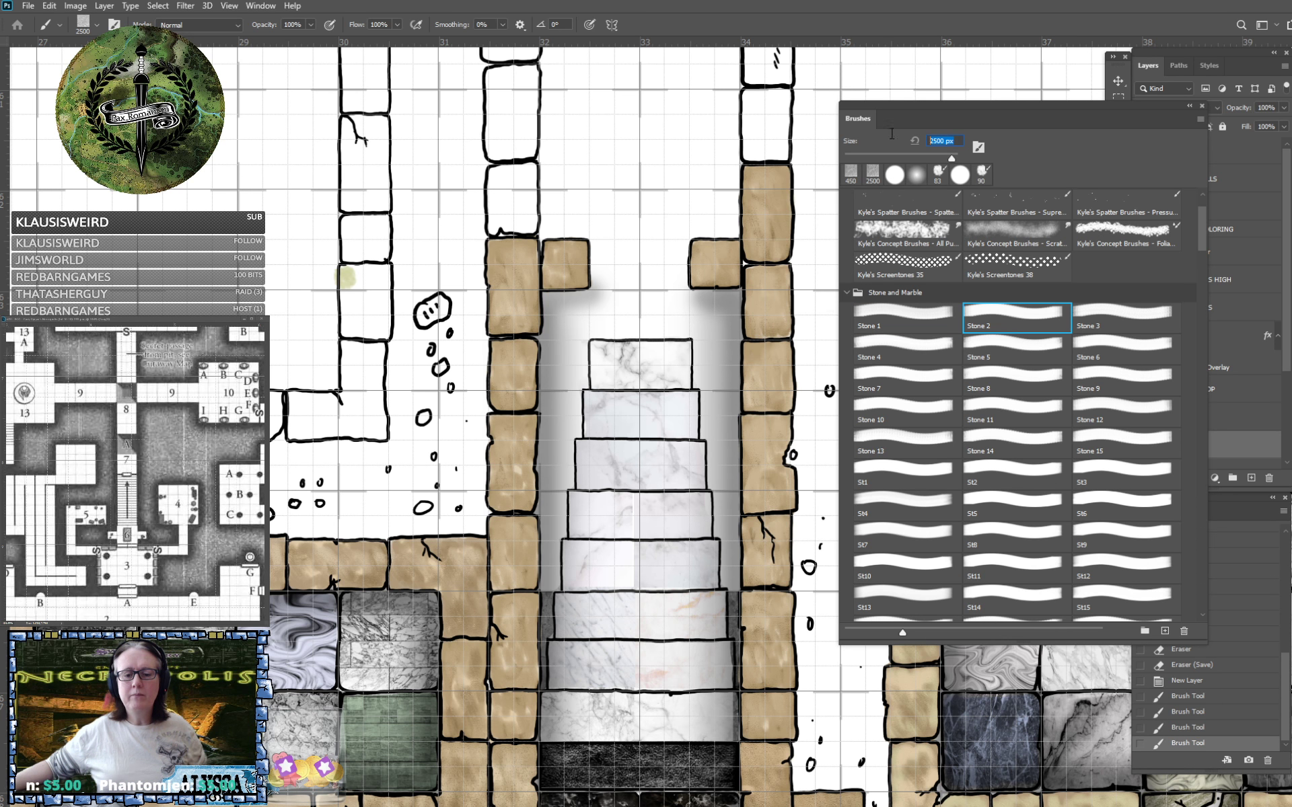
text(450)
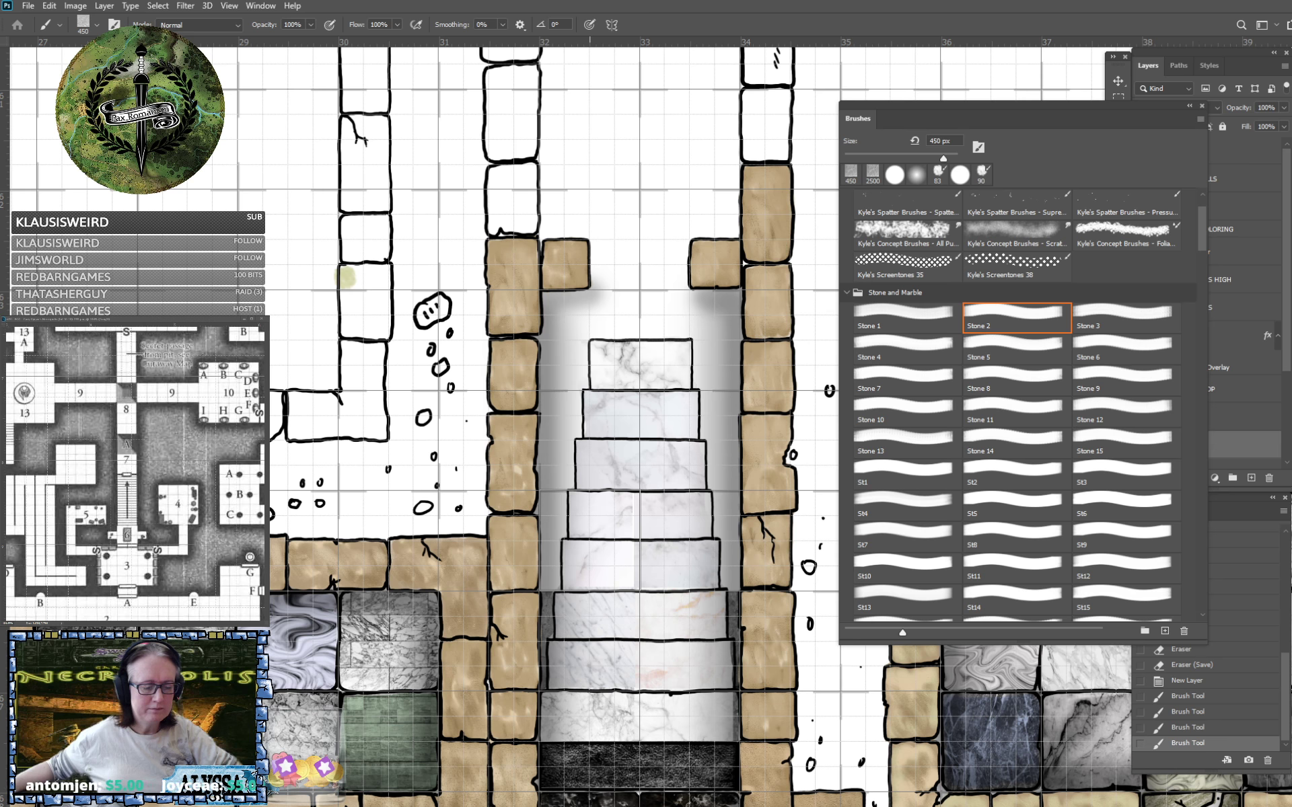
click(592, 549)
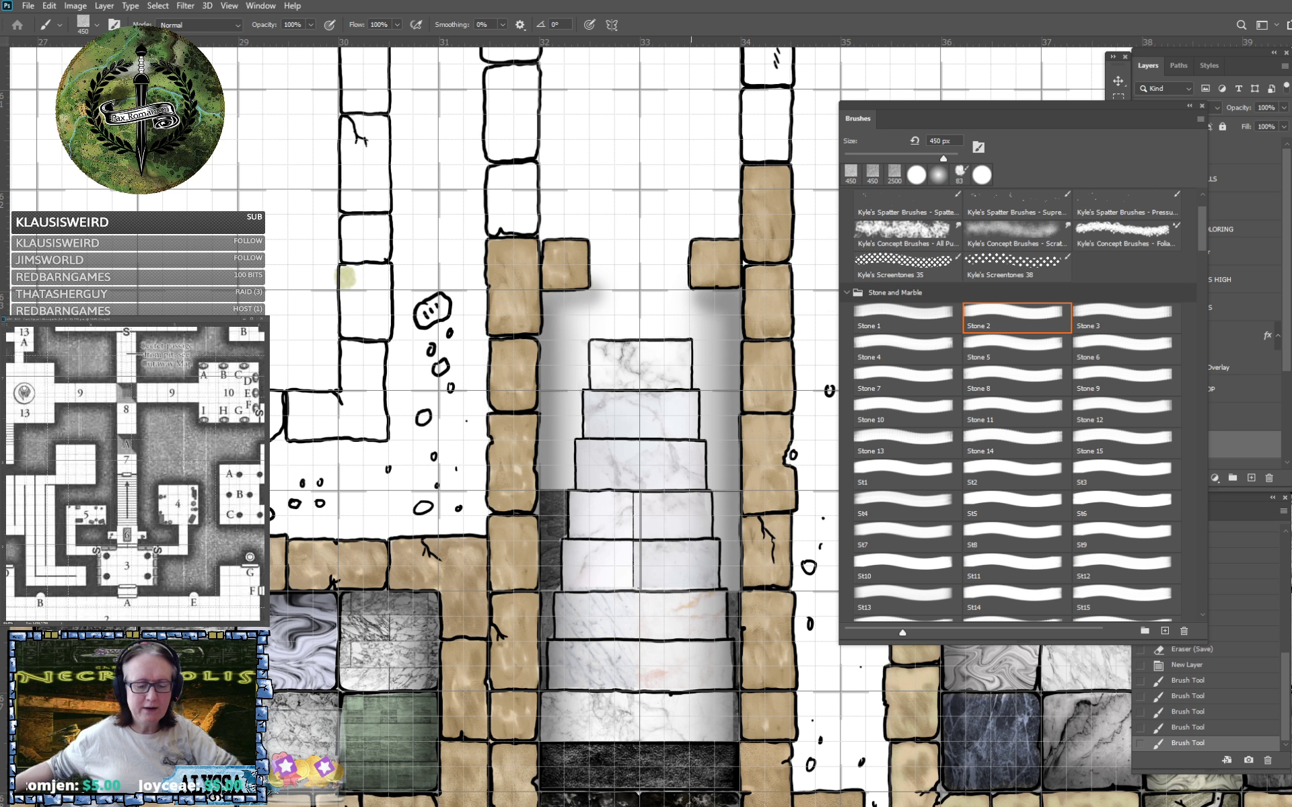
click(693, 543)
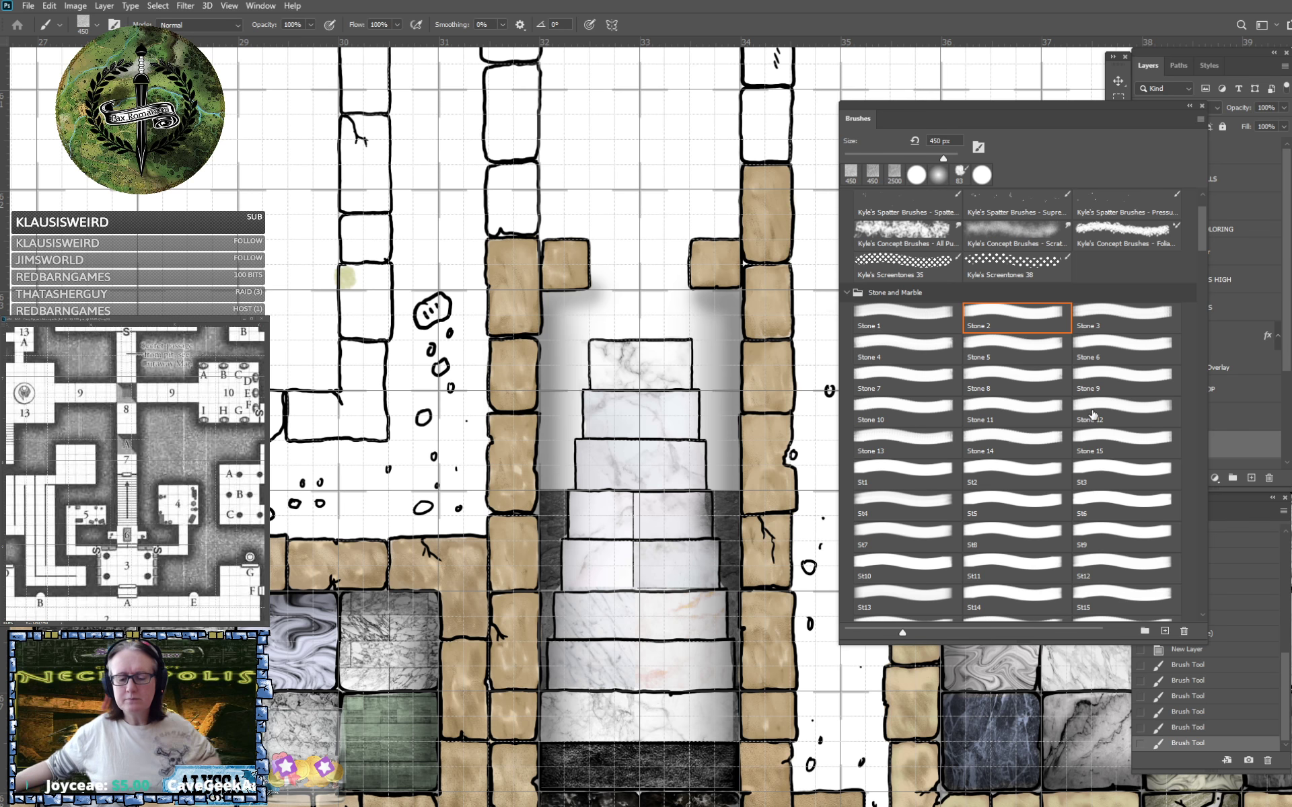
Try the Stone 3 texture at 450 px on the west side of the upper stairs, and undo the stamp.
click(1101, 315)
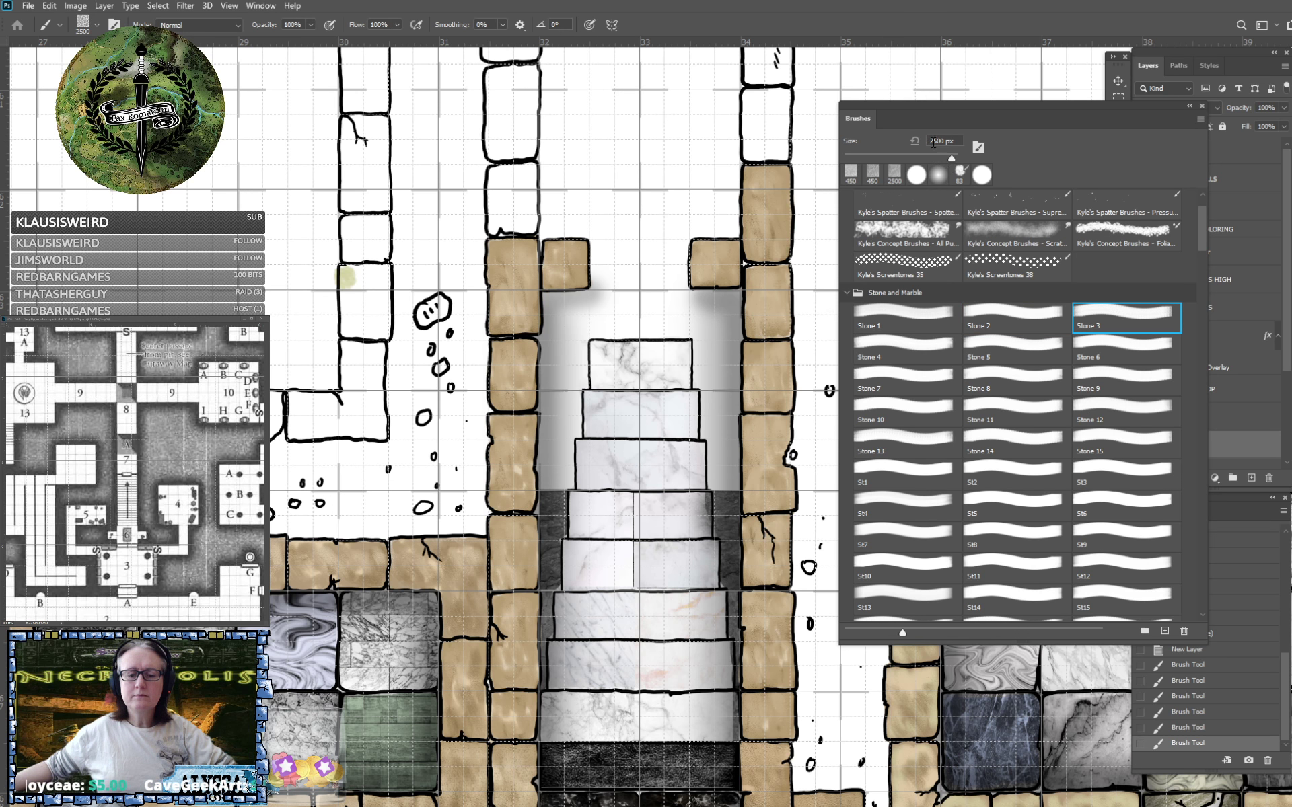
text(450)
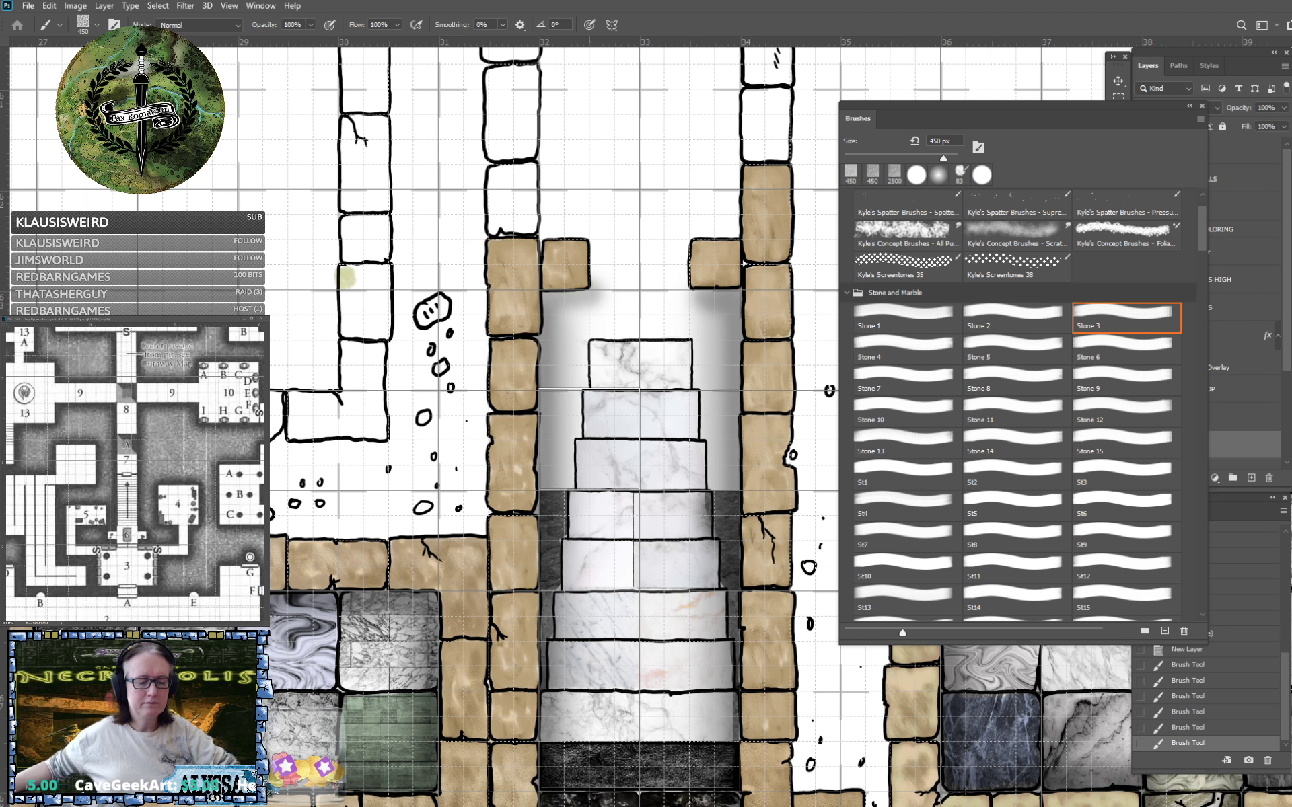
click(588, 441)
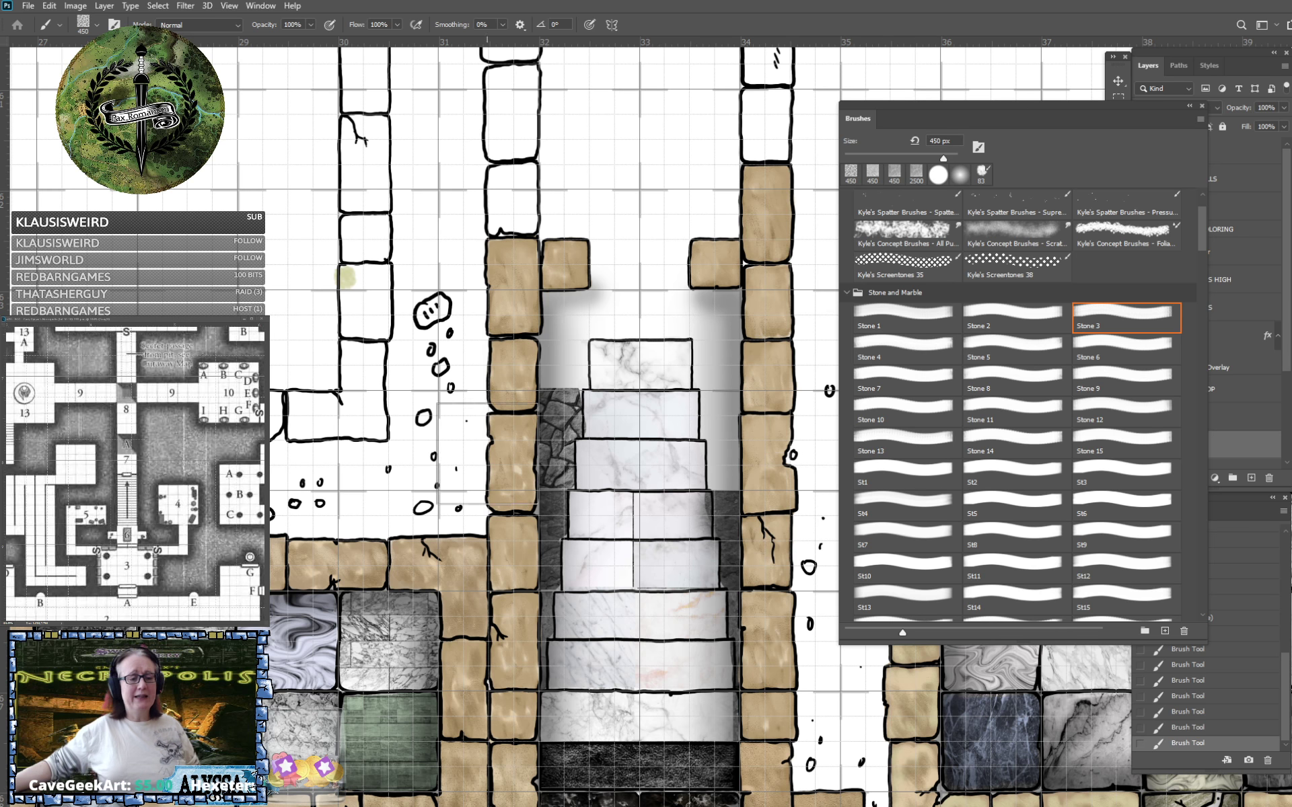
key(ctrl+z)
key(ctrl+z)
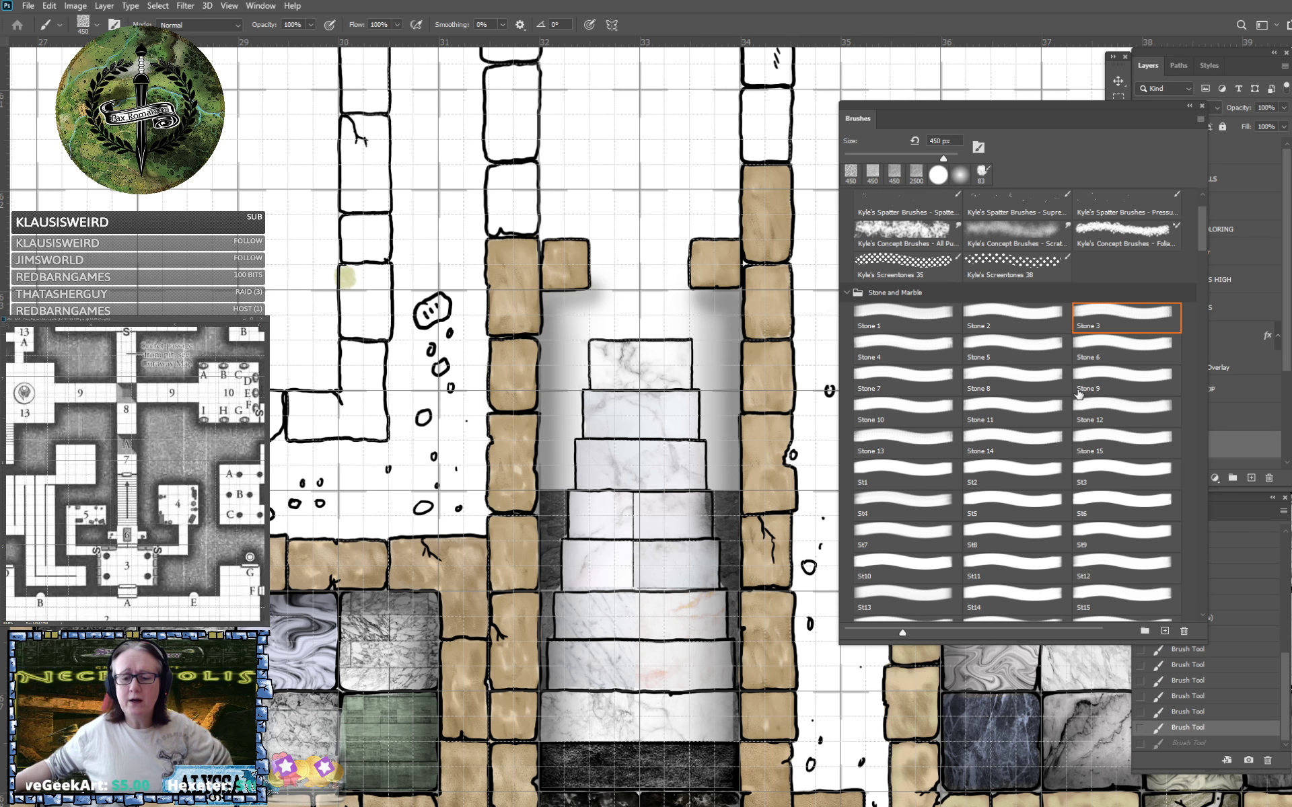
Try a Stone 4 stamp at 2500 px over the upper staircase area, undo it, and browse further stone brushes.
click(901, 348)
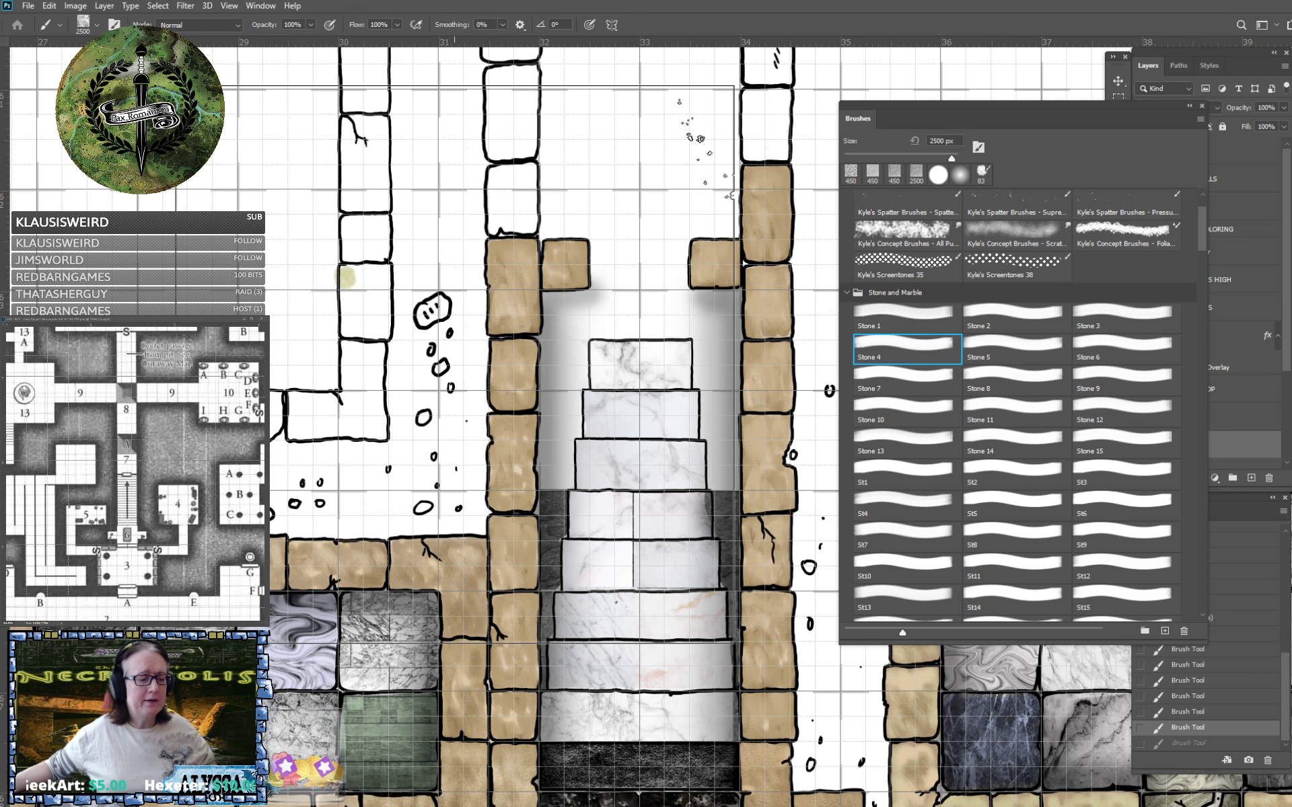
click(454, 364)
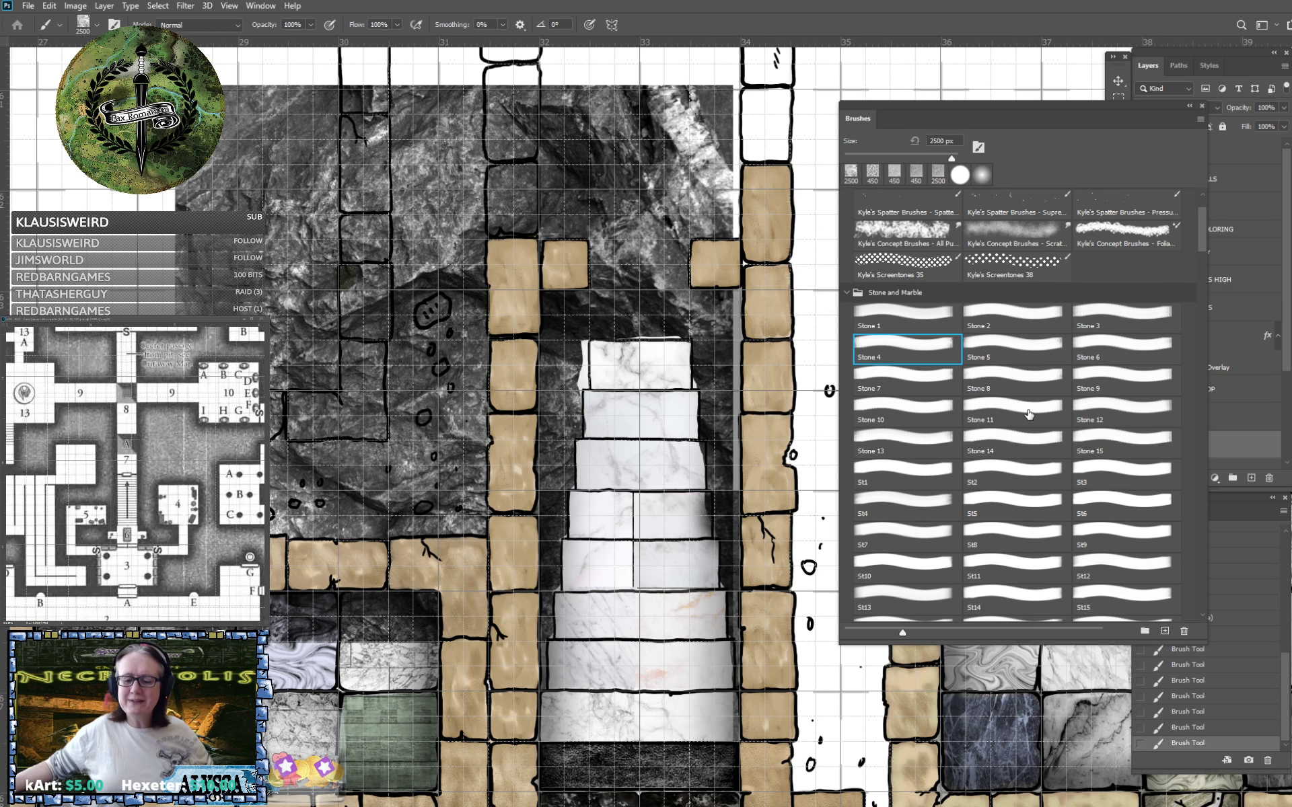
key(ctrl+z)
scroll(1029, 413, down, 2)
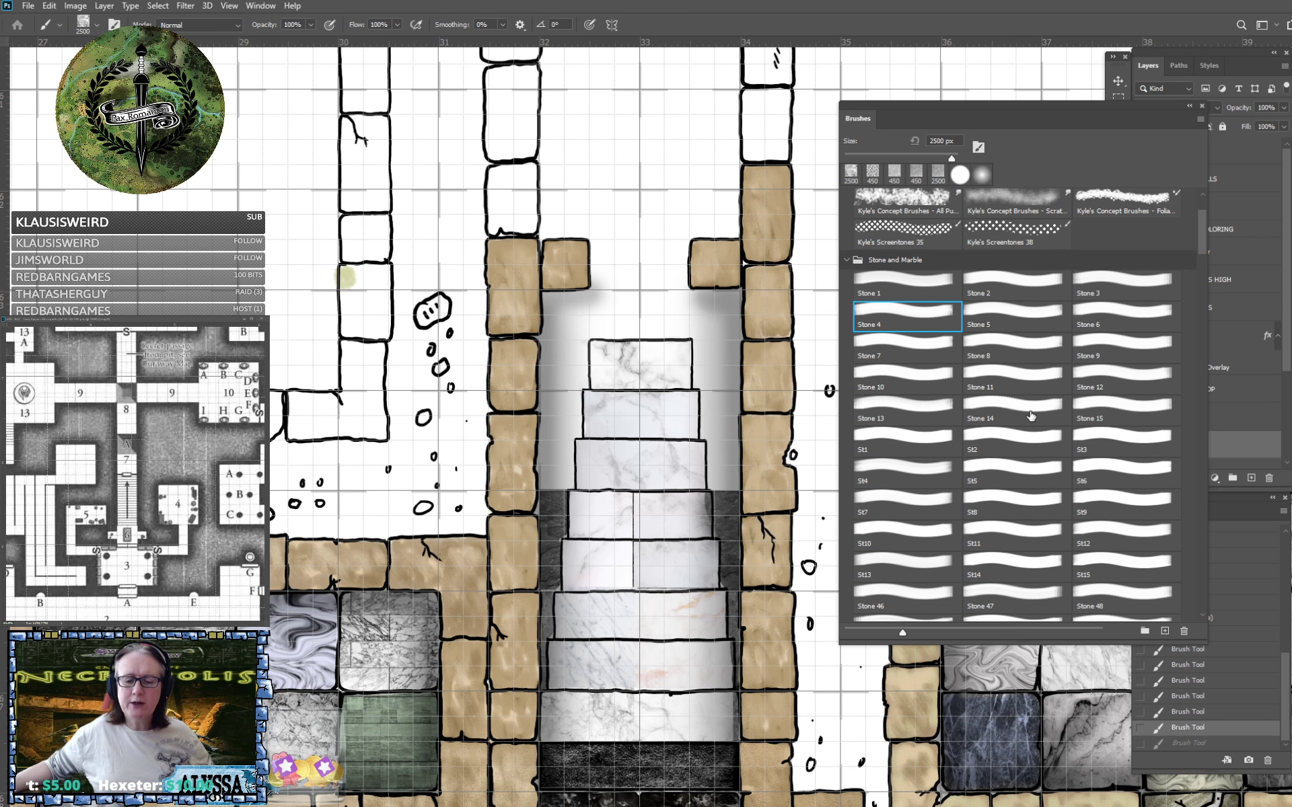
Try a St1 texture stamp at 2700 px over the upper staircase area, and undo it.
click(922, 448)
click(513, 415)
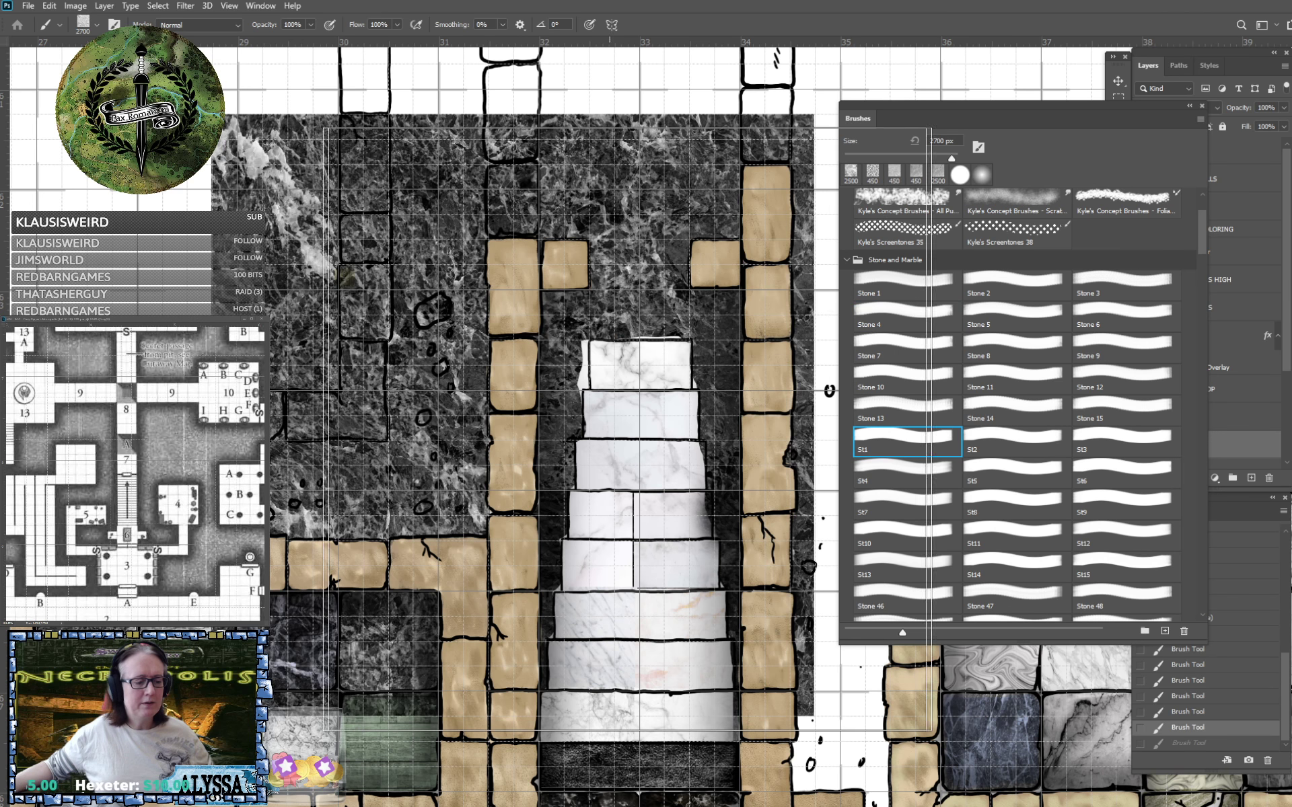
key(ctrl+z)
Stamp the St2 texture at 450 px on both halves of the upper staircase, directly above the Stone 2 blocks.
click(998, 440)
click(434, 369)
key(ctrl+z)
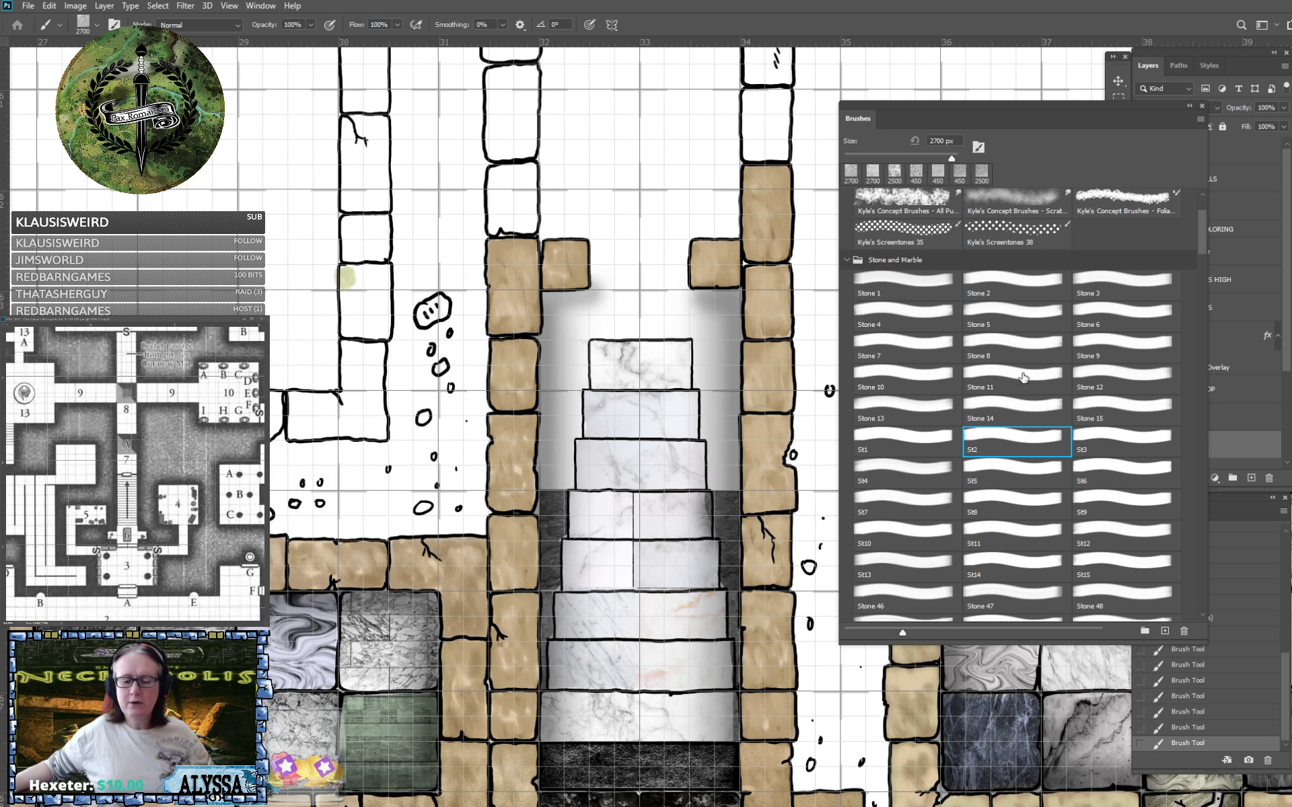
click(939, 142)
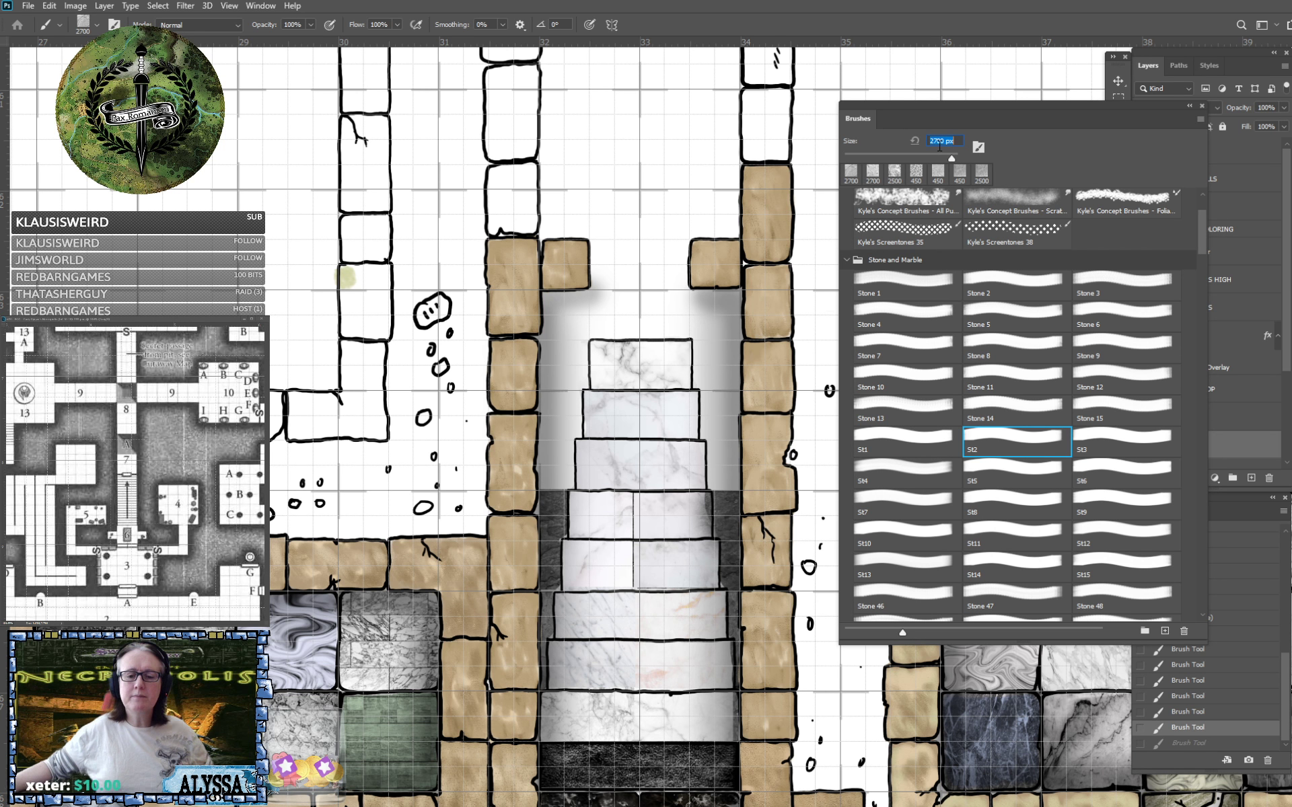
text(45)
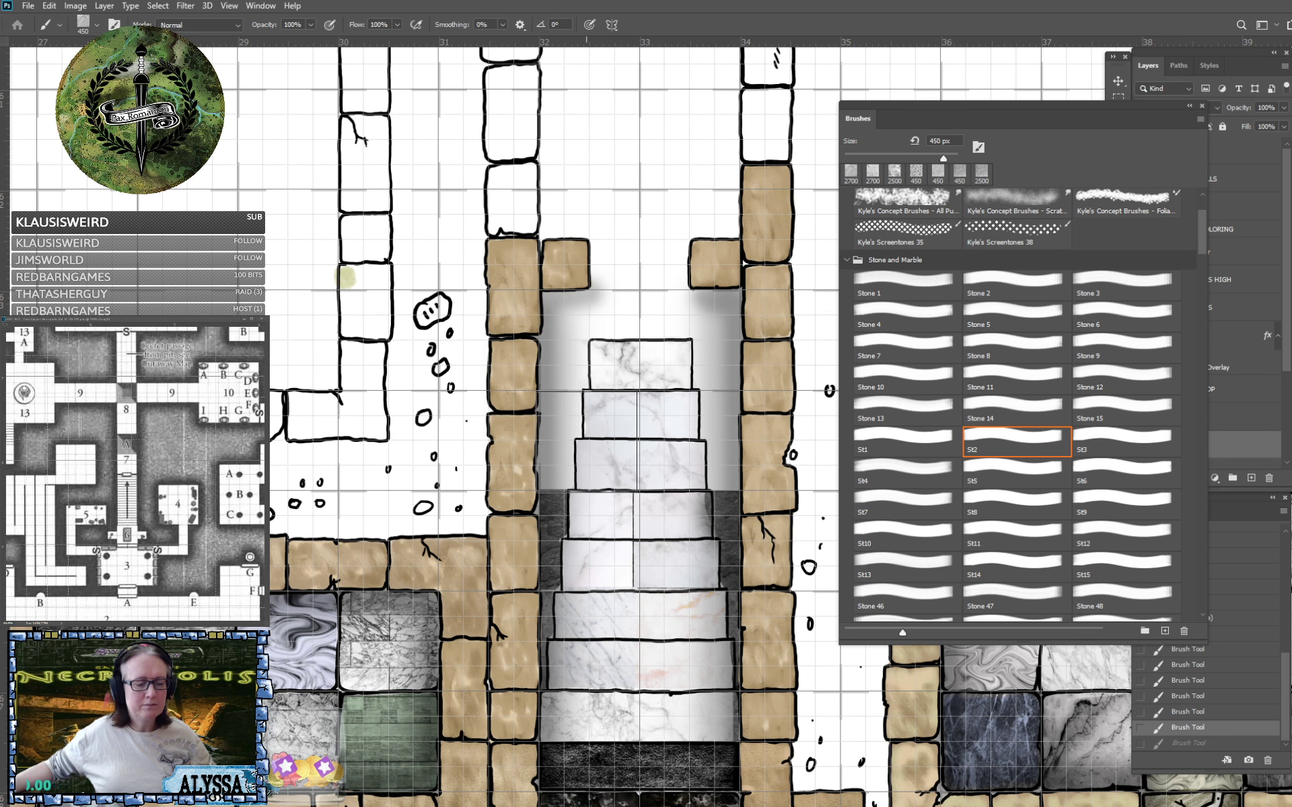
click(588, 442)
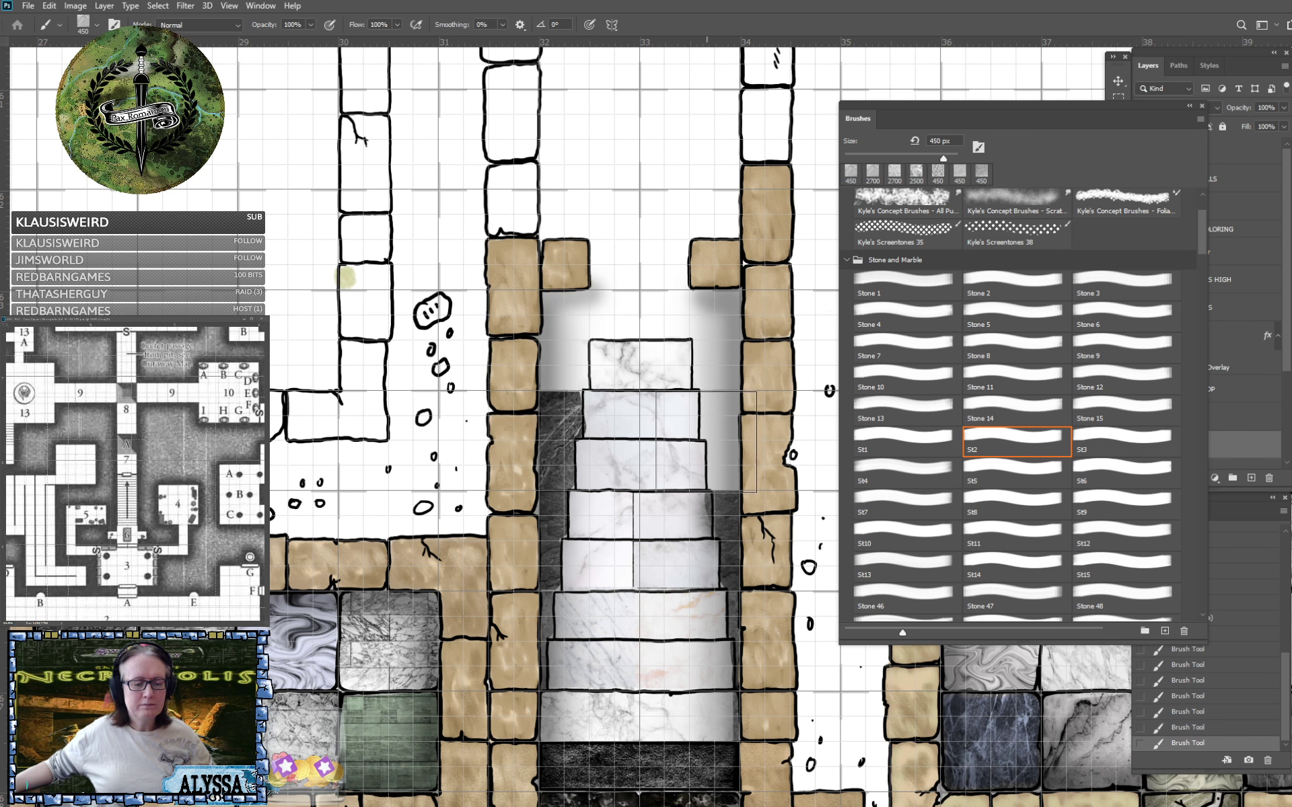
click(691, 445)
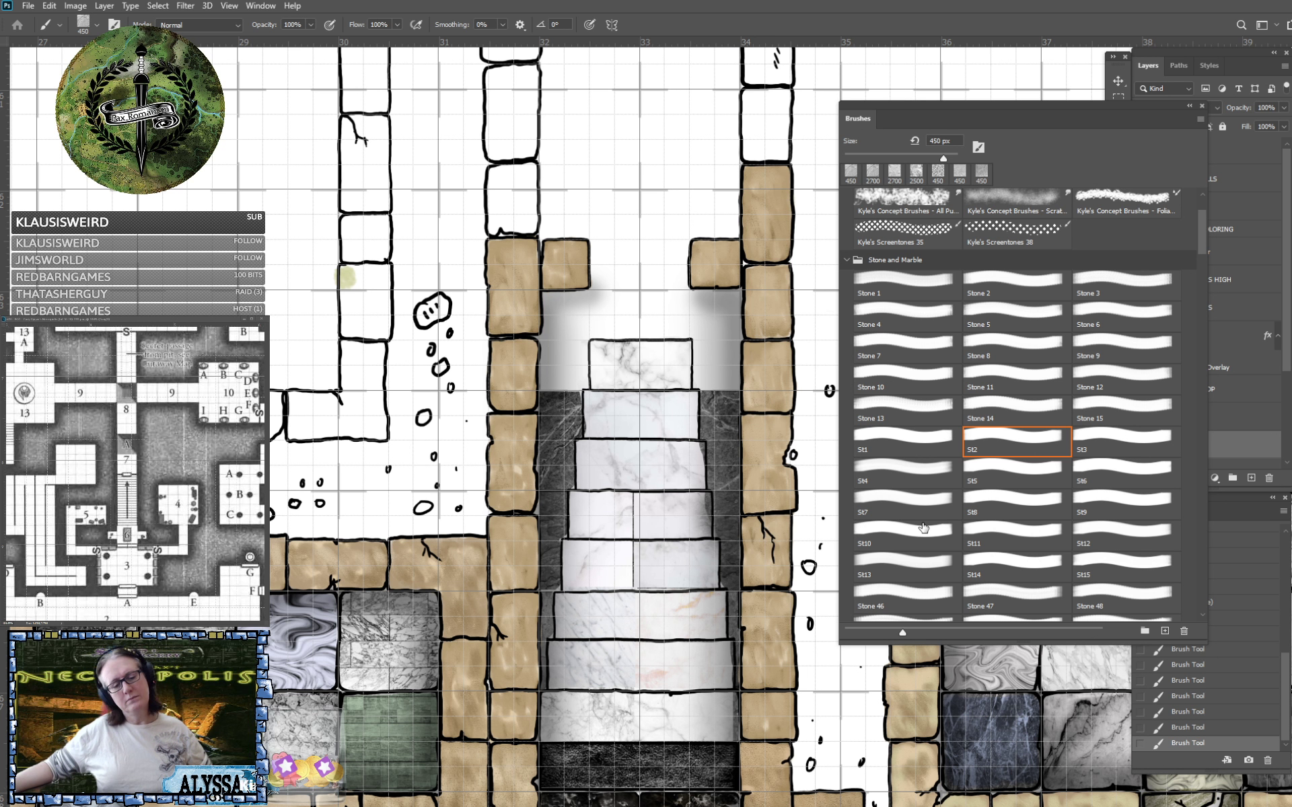
Stamp the St4 texture at 450 px on both sides of the topmost stair, after undoing its 2700 px trial stamp.
click(1114, 441)
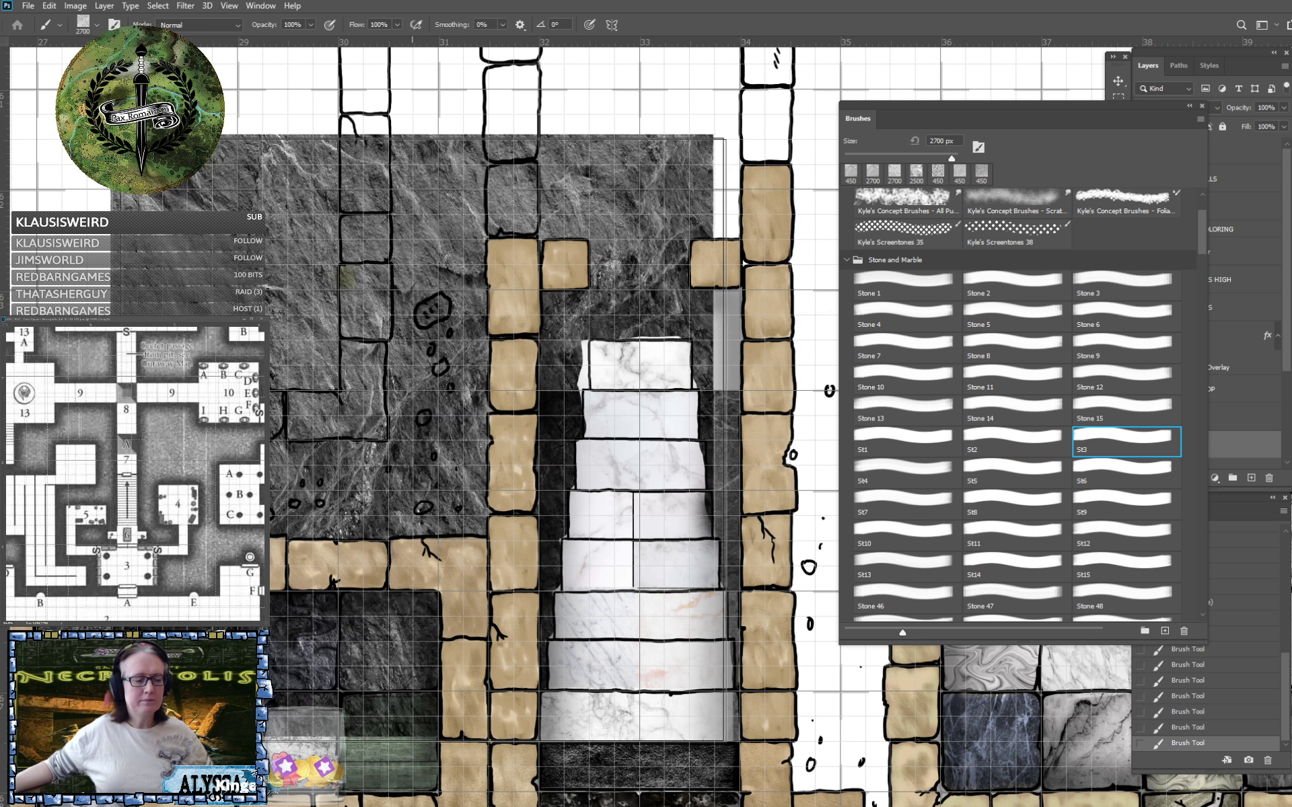
click(904, 470)
click(497, 426)
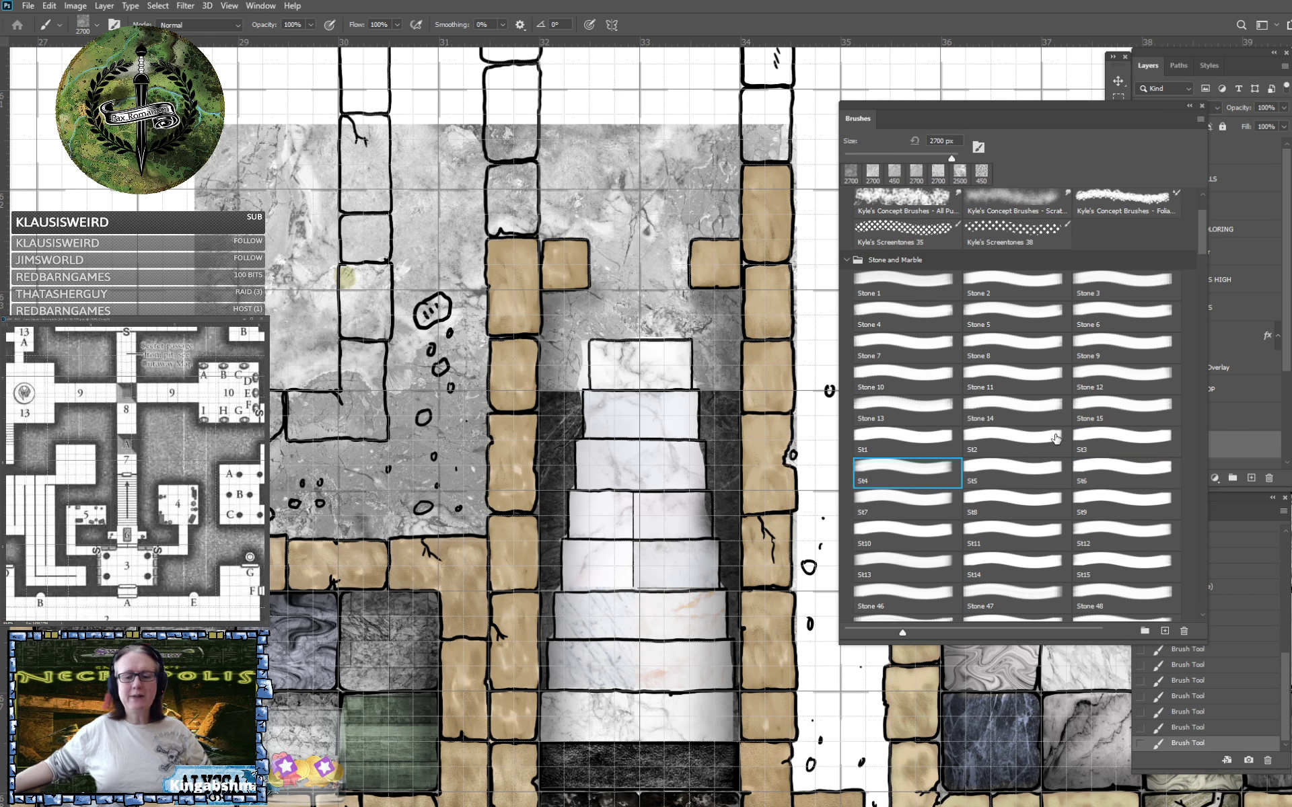
key(ctrl+z)
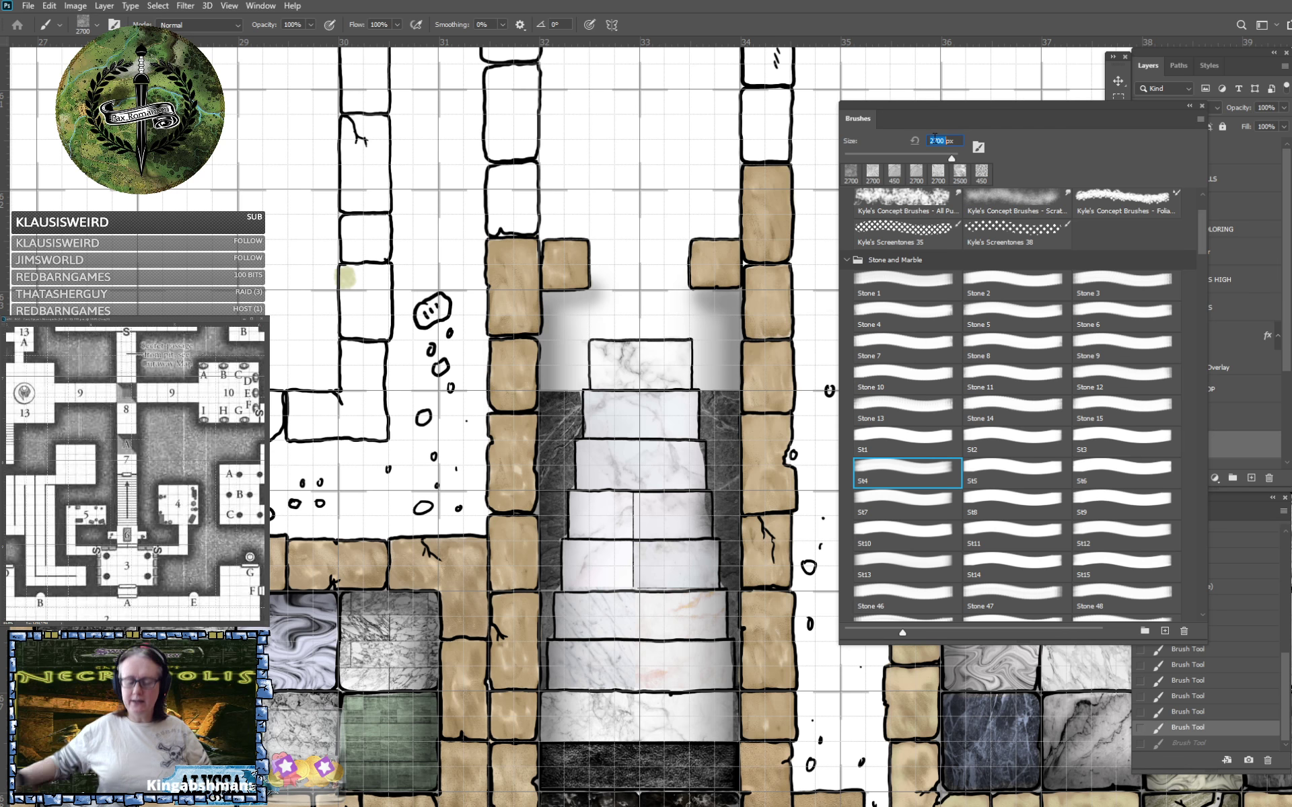
text(450)
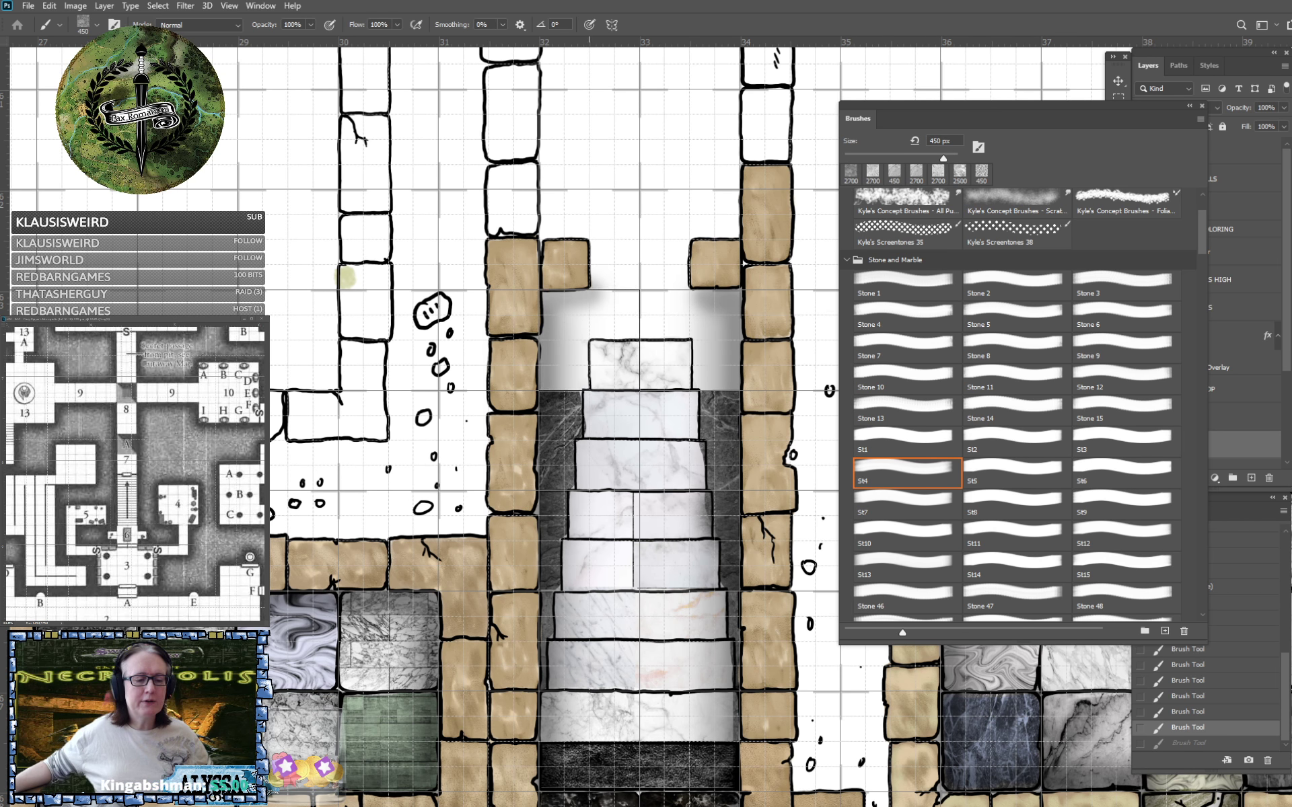
click(611, 347)
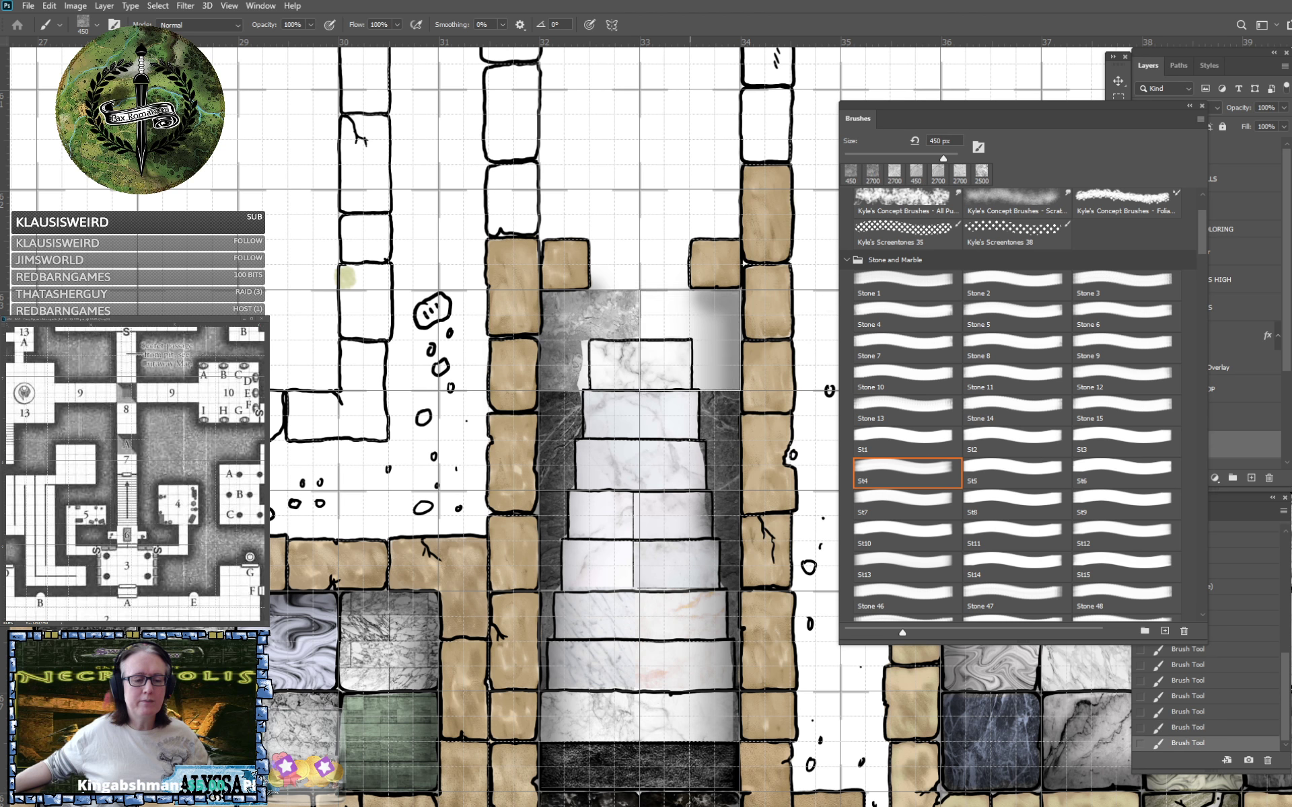
click(699, 340)
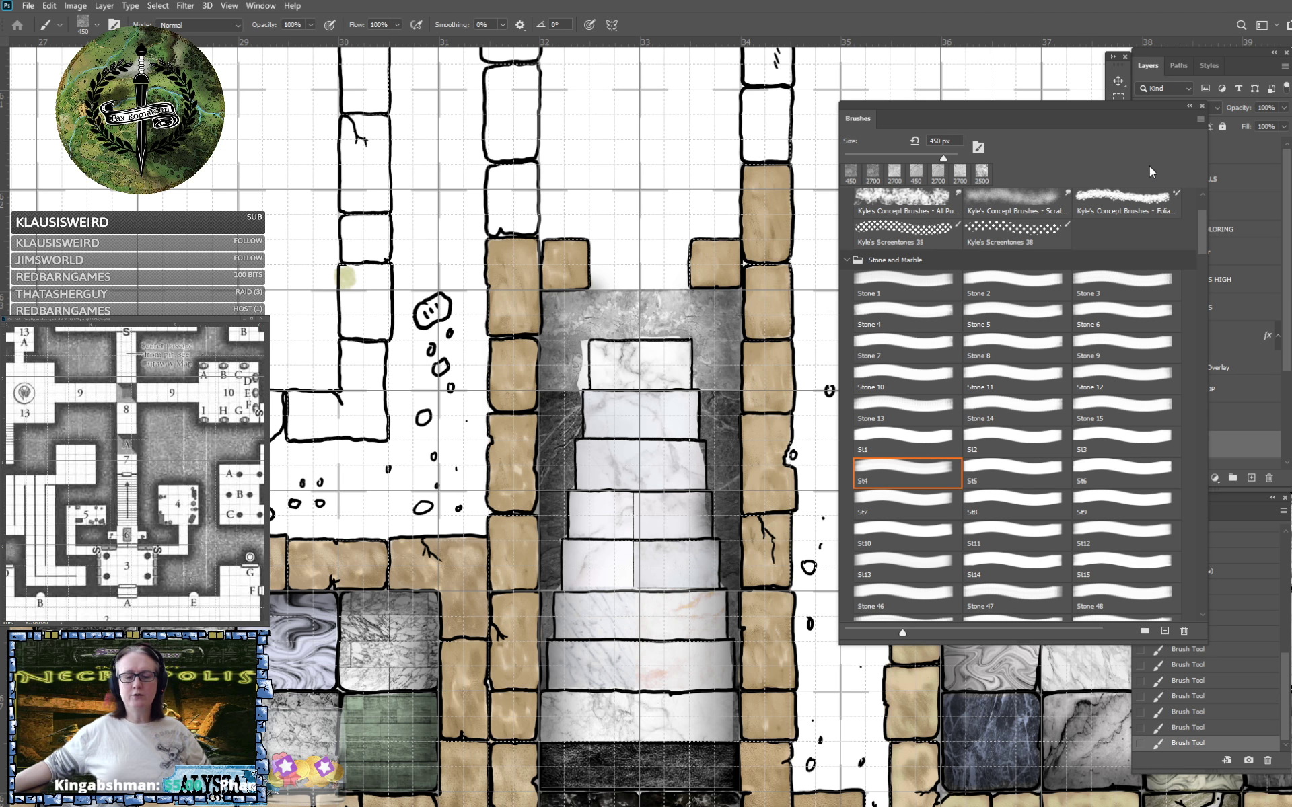
click(1190, 106)
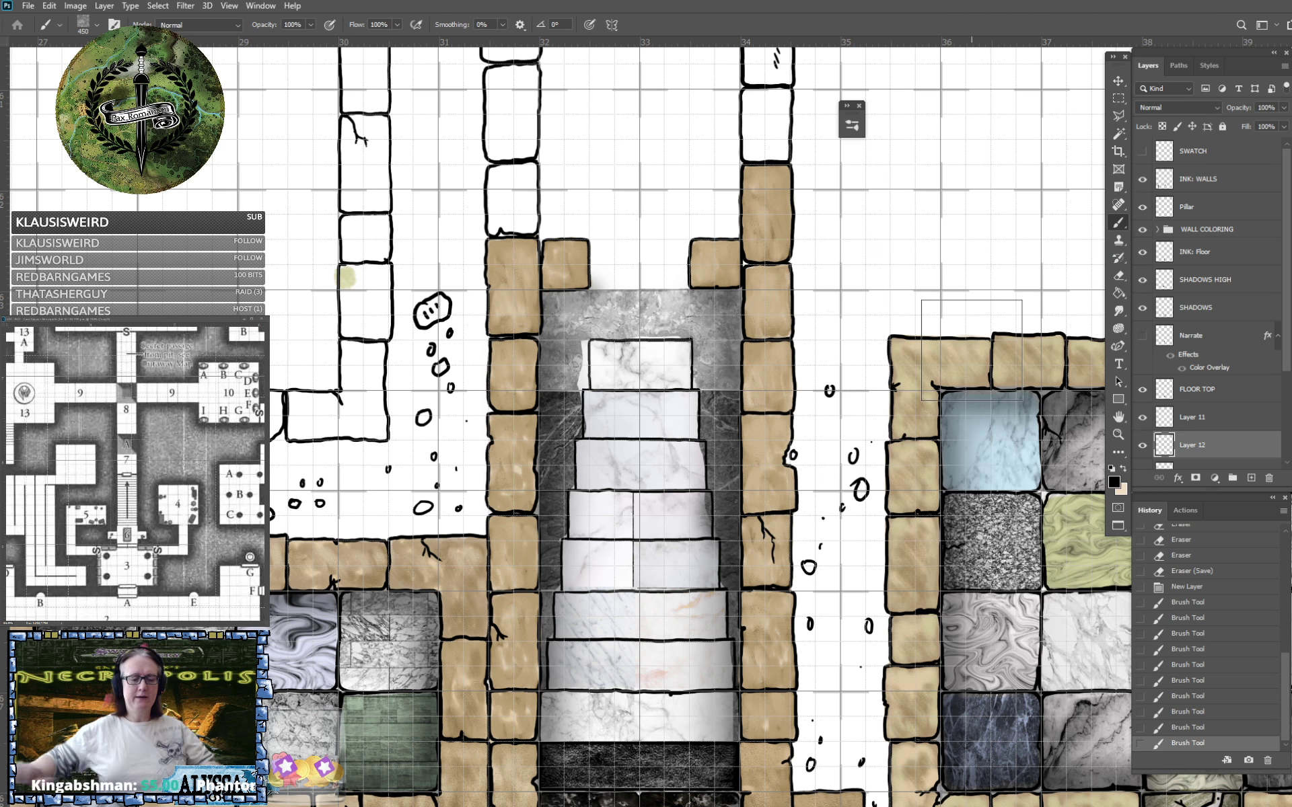
Examine the textured staircase and check what Layer 11 contains by hiding it and showing it again.
key(ctrl+minus)
key(ctrl+minus)
key(ctrl+minus)
key(ctrl+plus)
key(ctrl+plus)
key(ctrl+plus)
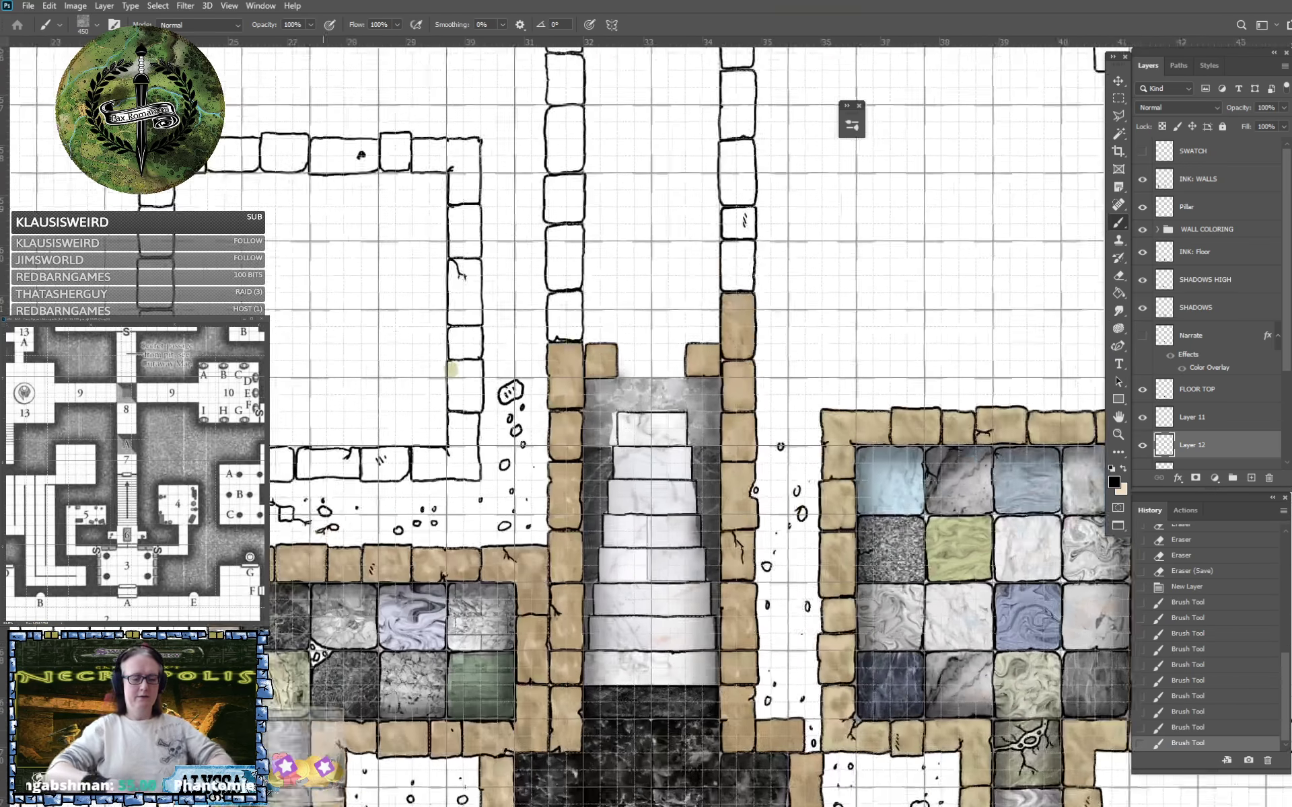
scroll(844, 719, up, 1)
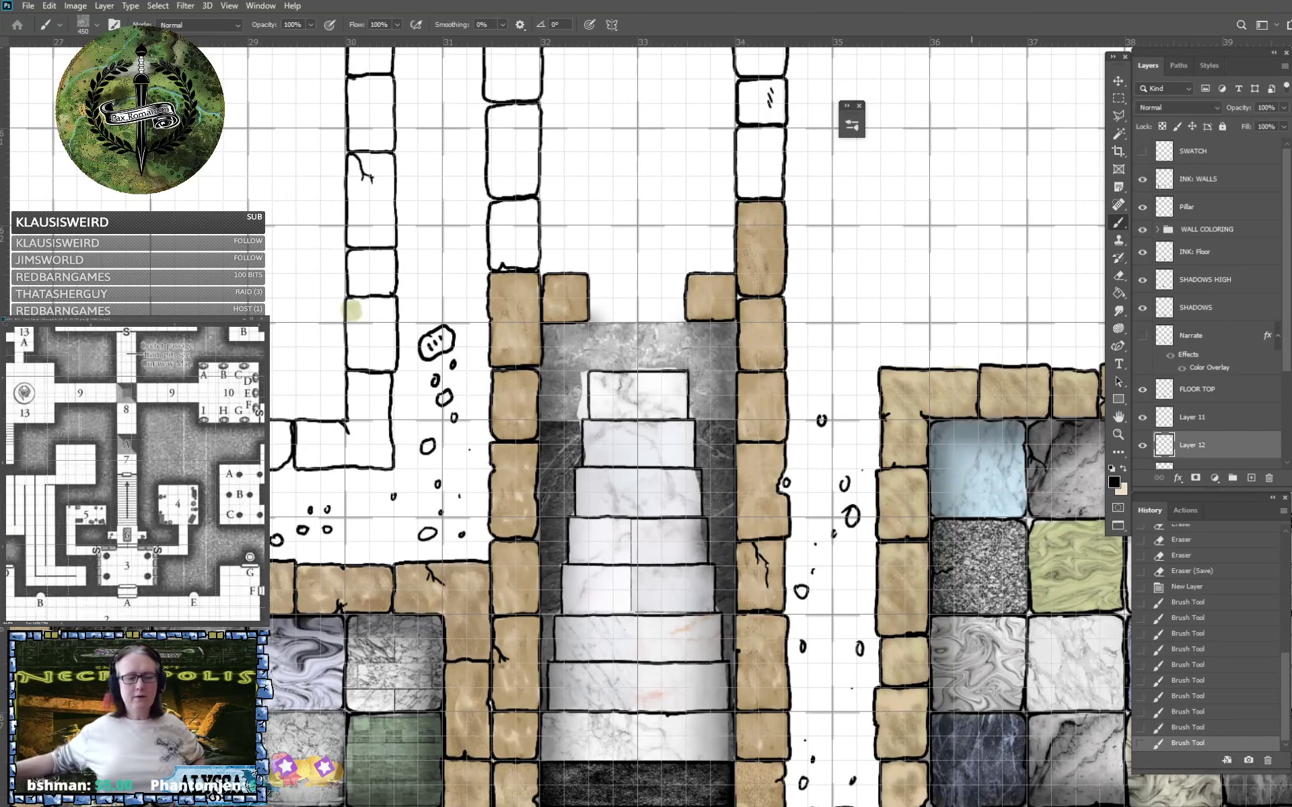
drag(971, 512, 974, 455)
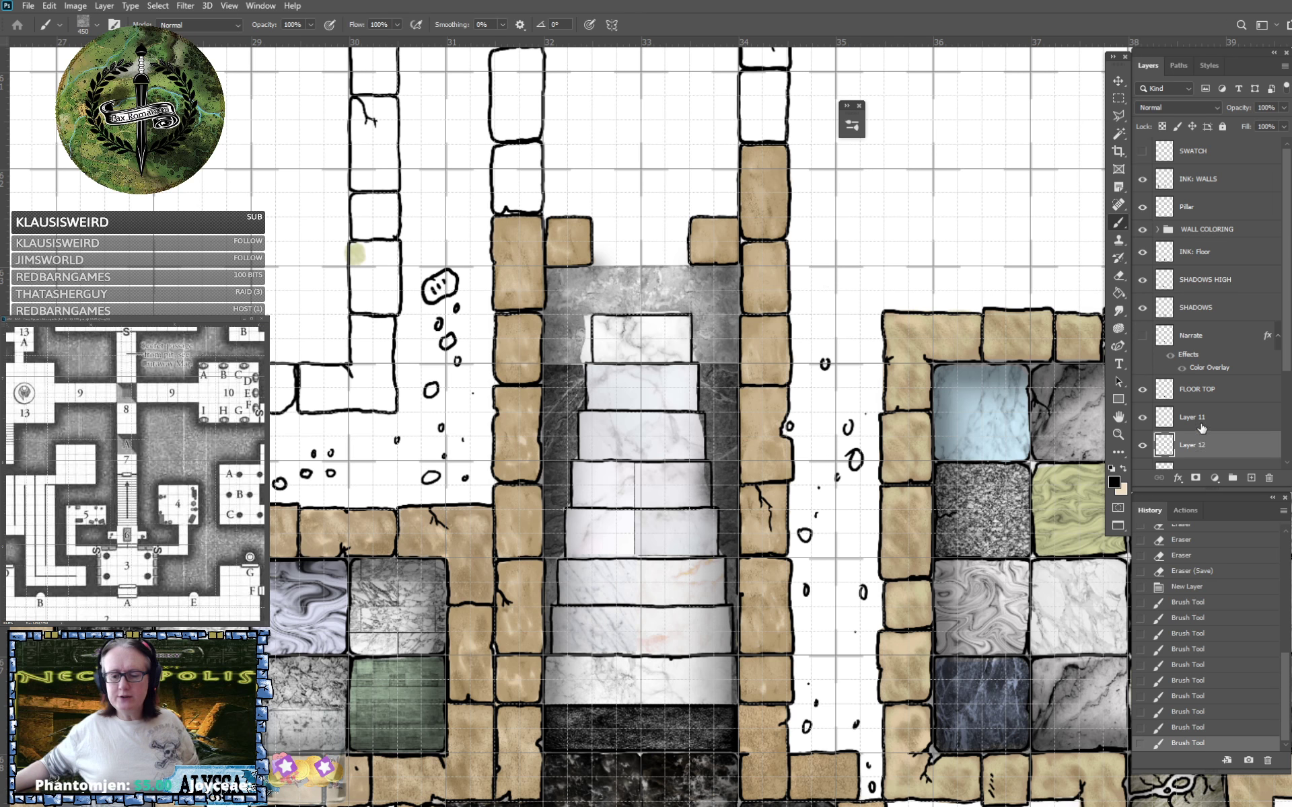
click(1142, 418)
click(1143, 417)
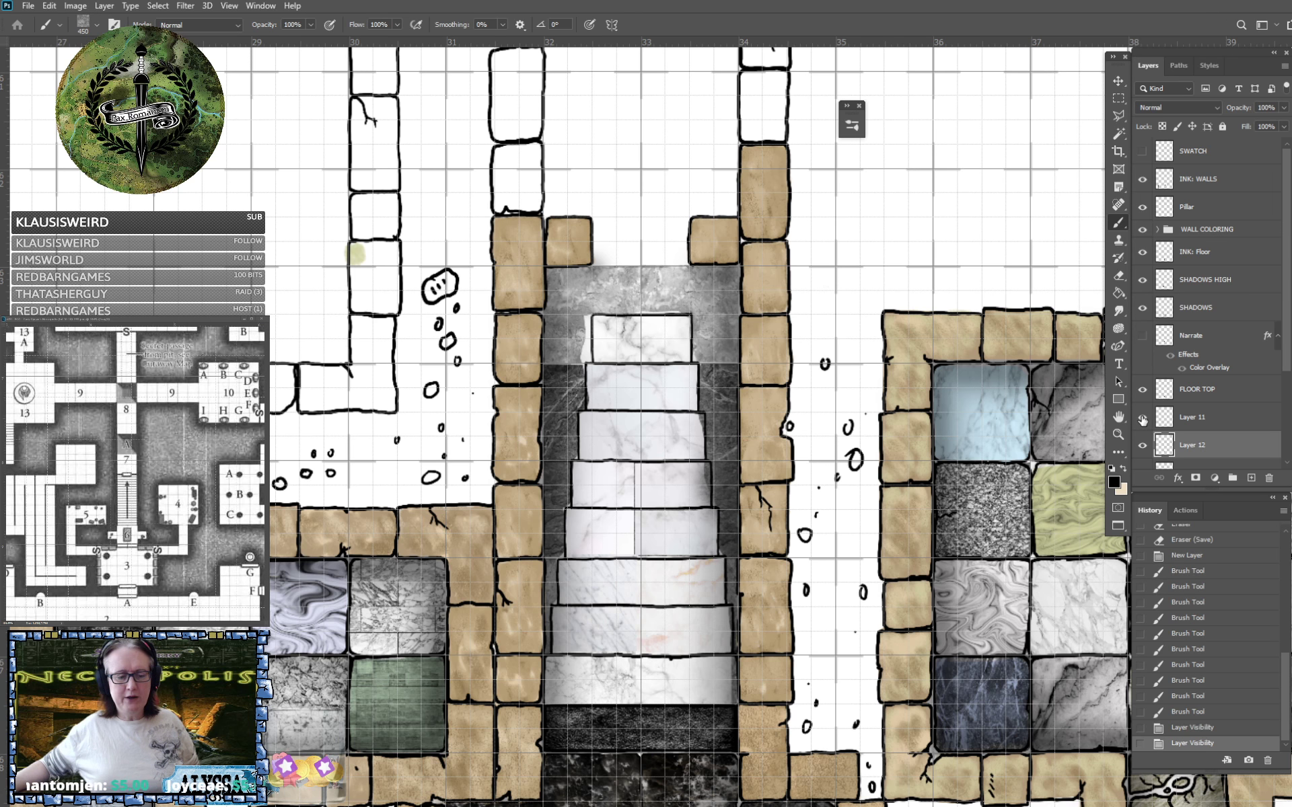
On Layer 11, erase the marble that spills past the stair outlines along both sides of the staircase.
click(1211, 417)
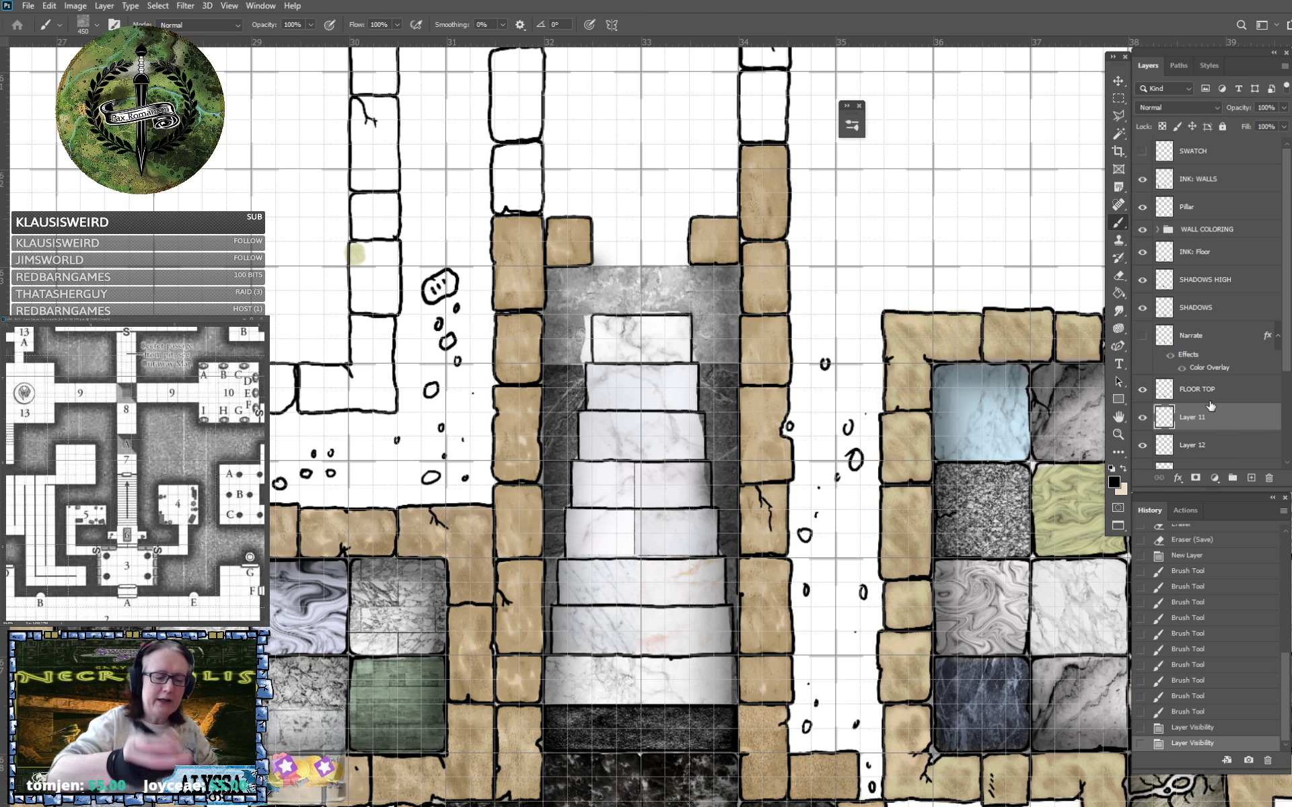
click(578, 304)
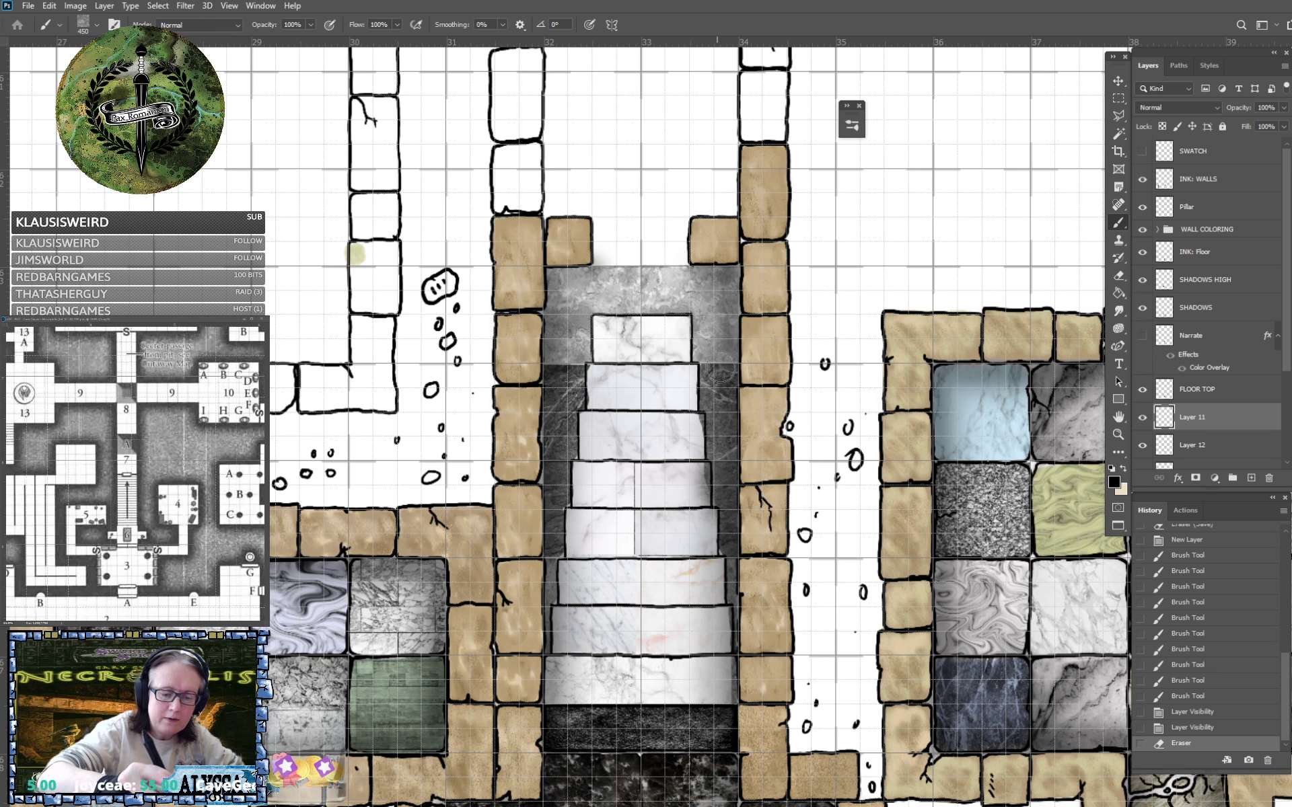
drag(733, 537, 730, 546)
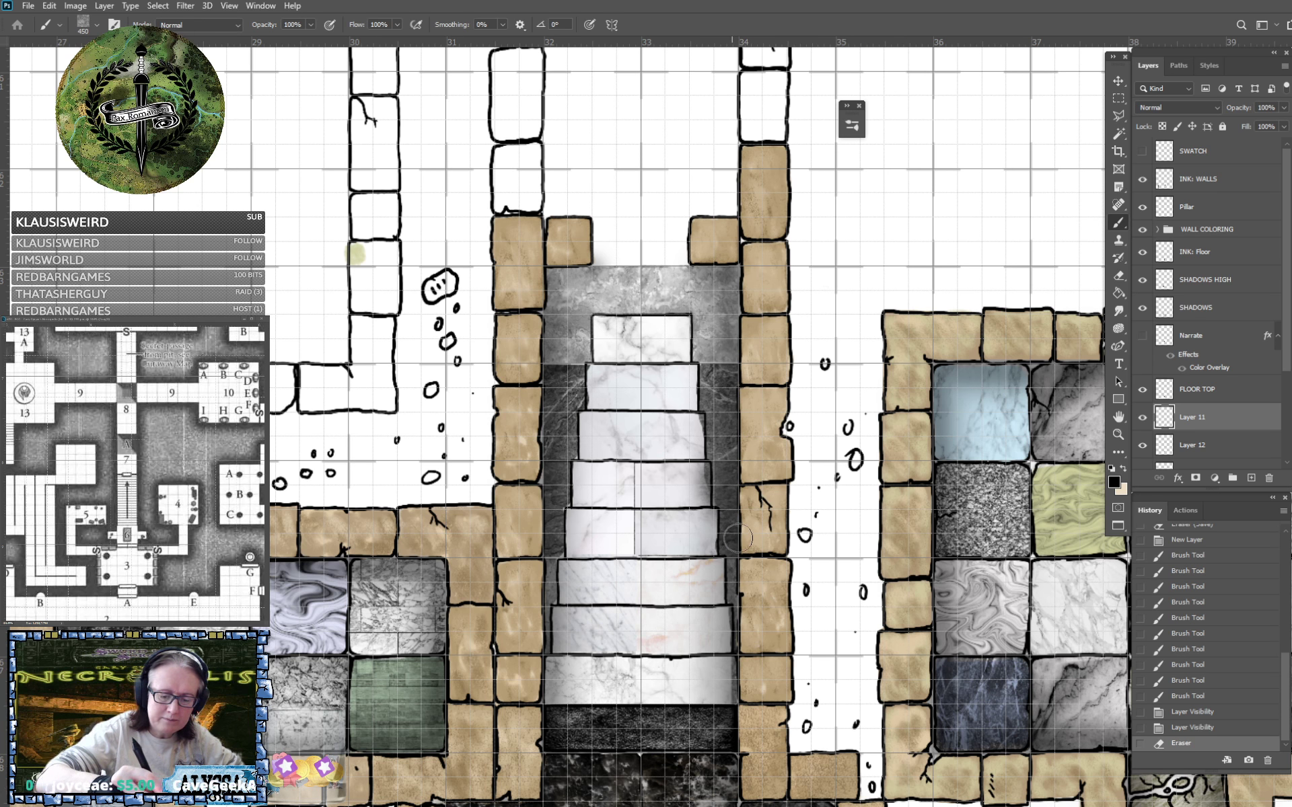
drag(557, 522, 557, 548)
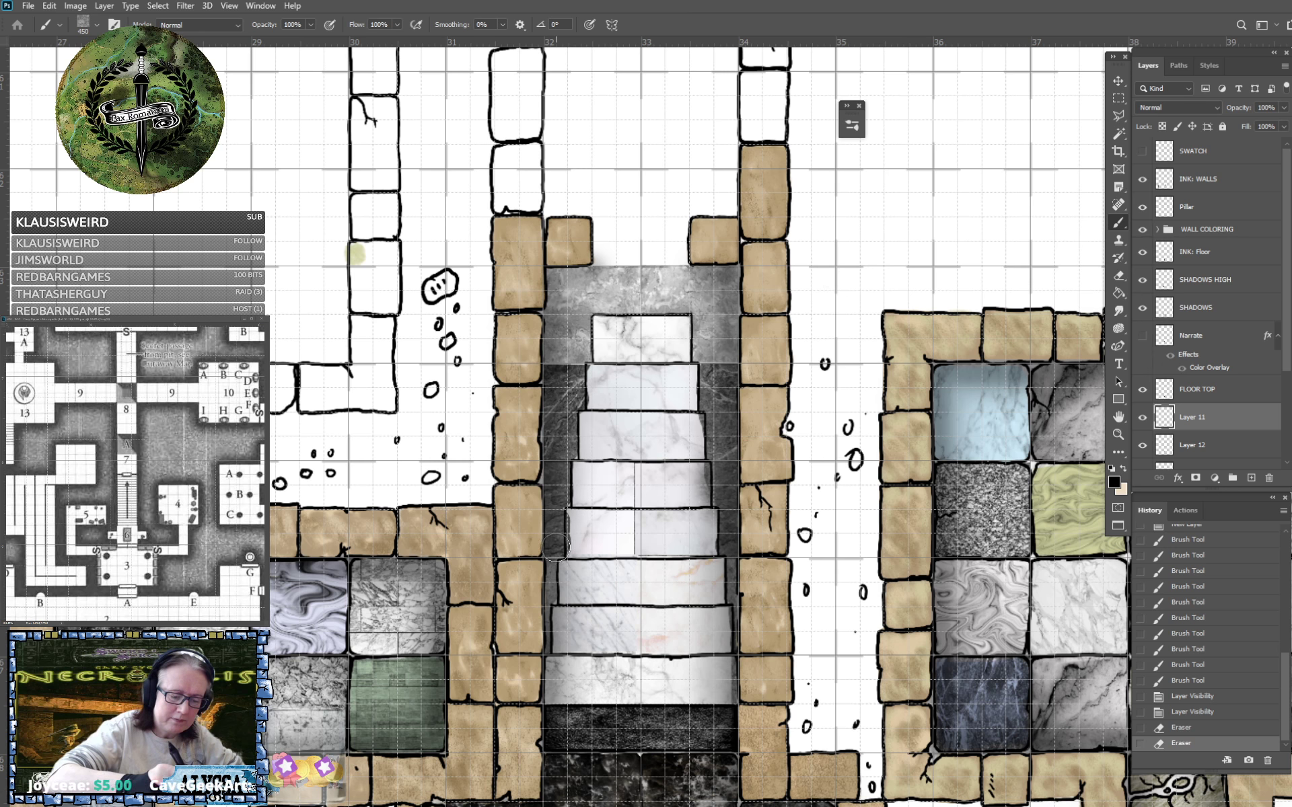
drag(567, 493, 557, 484)
mouse_move(535, 584)
mouse_down()
mouse_move(543, 596)
mouse_move(549, 572)
mouse_up()
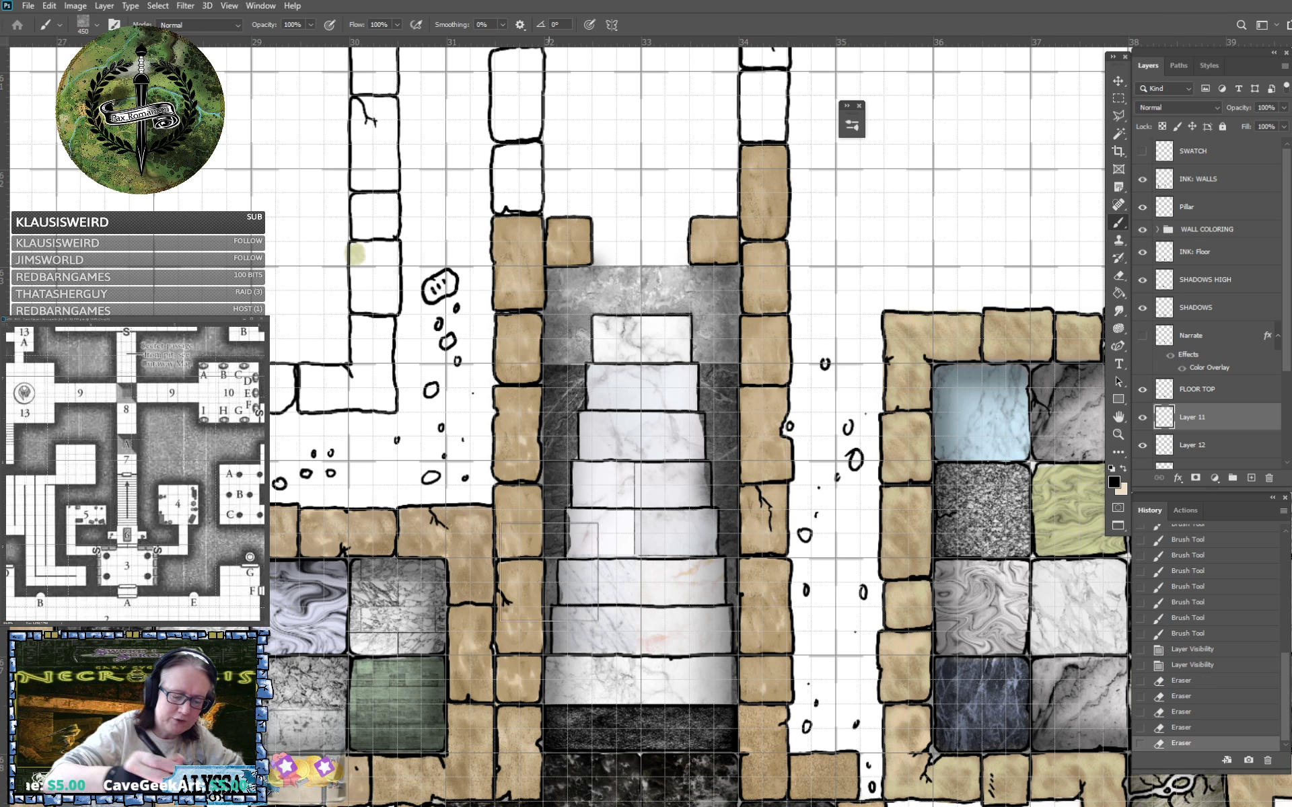
Use the Clone Stamp on Layer 11 to fill the west edge of the sixth stair from the top with sampled marble.
scroll(549, 572, up, 5)
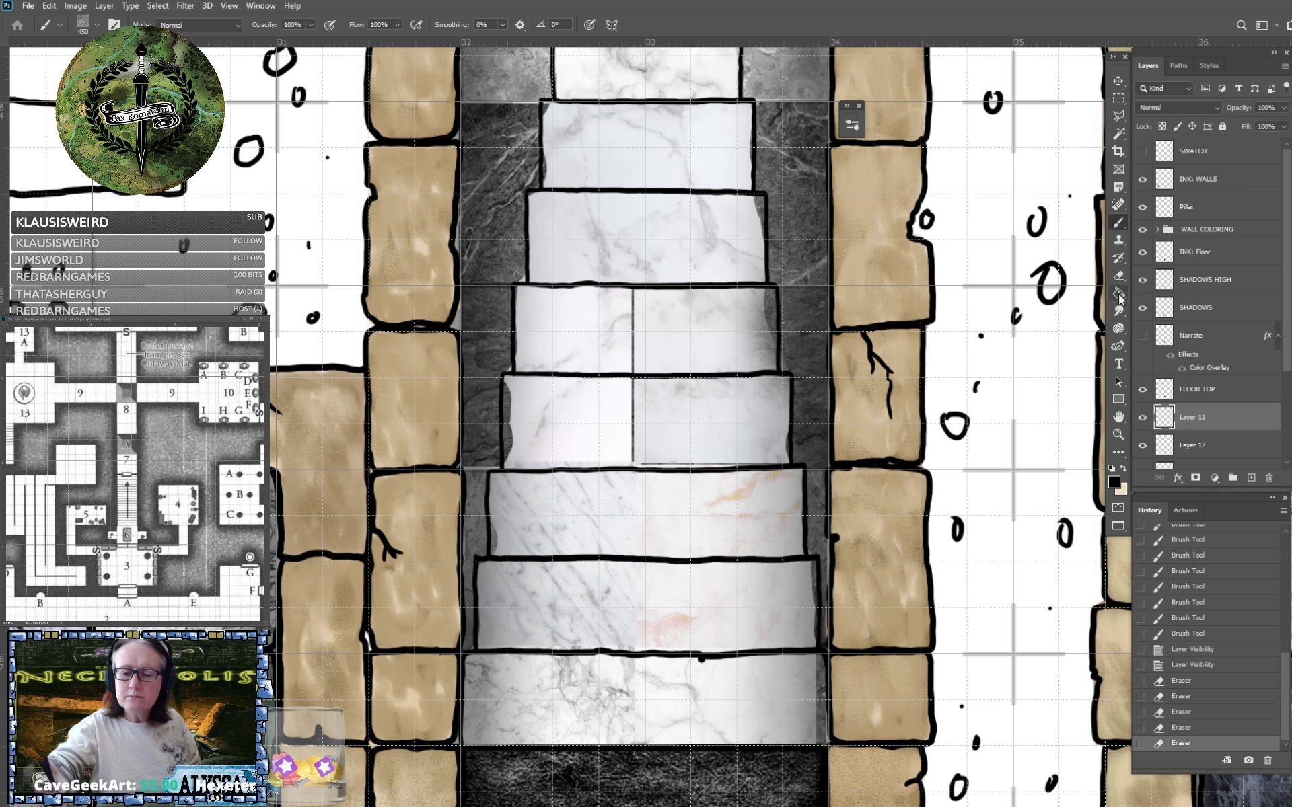
click(1119, 241)
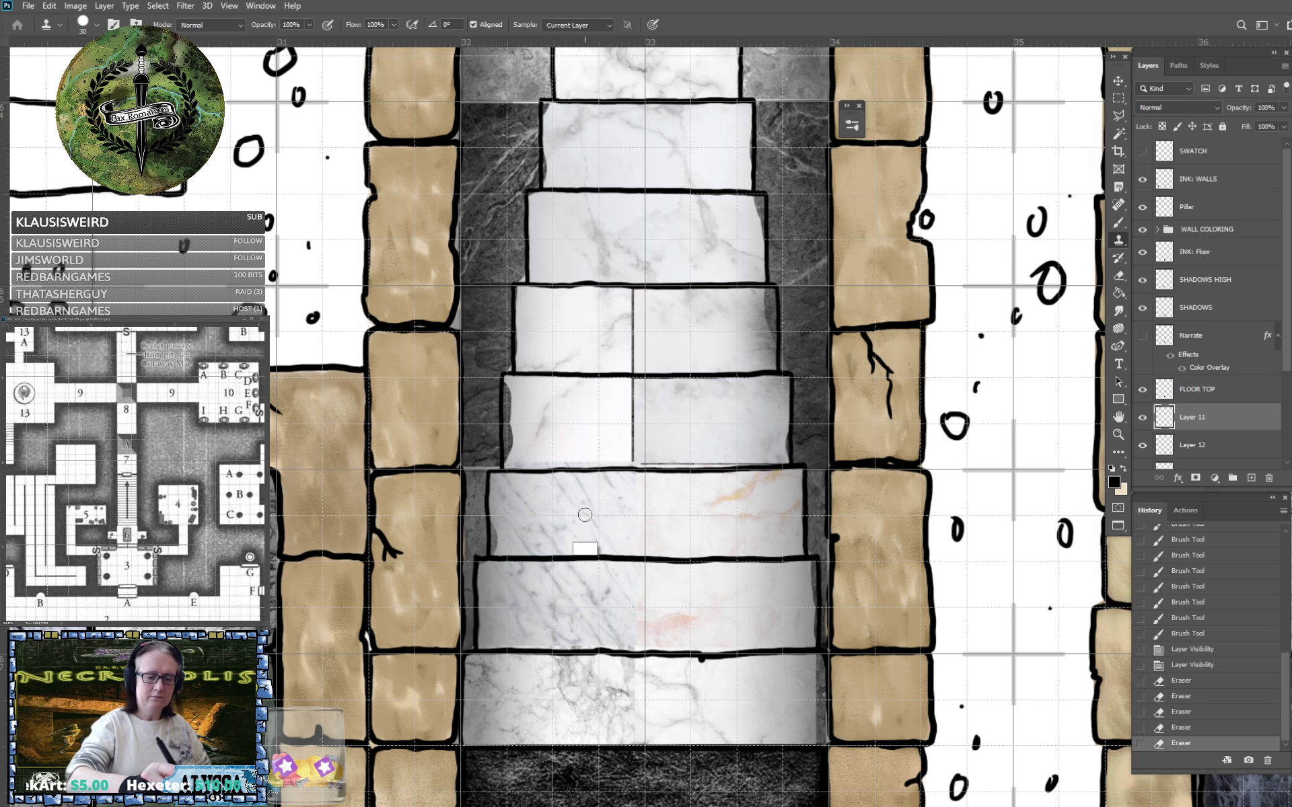
alt+click(548, 533)
click(499, 543)
drag(495, 539, 492, 542)
click(494, 545)
alt+click(556, 527)
click(555, 530)
alt+click(553, 526)
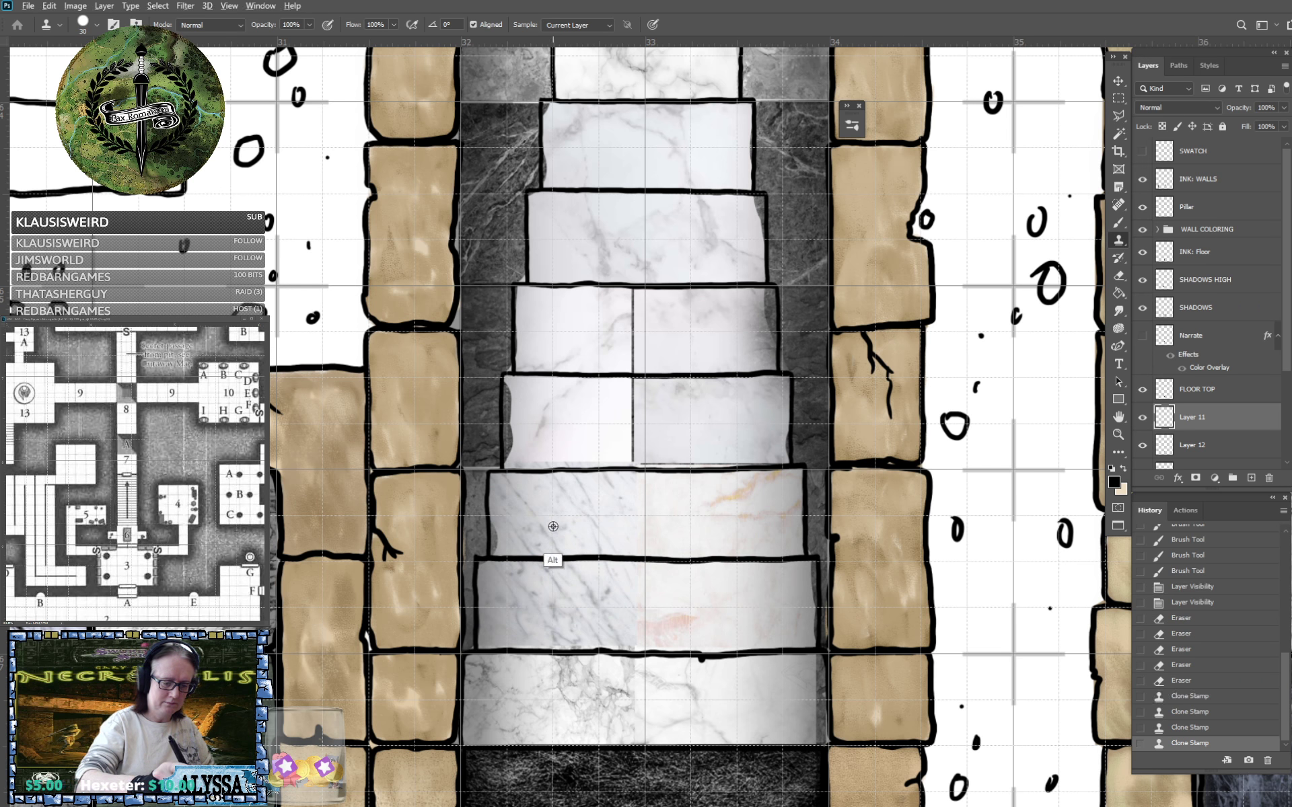
mouse_move(499, 534)
mouse_down()
mouse_move(495, 520)
mouse_move(497, 547)
mouse_move(501, 501)
mouse_up()
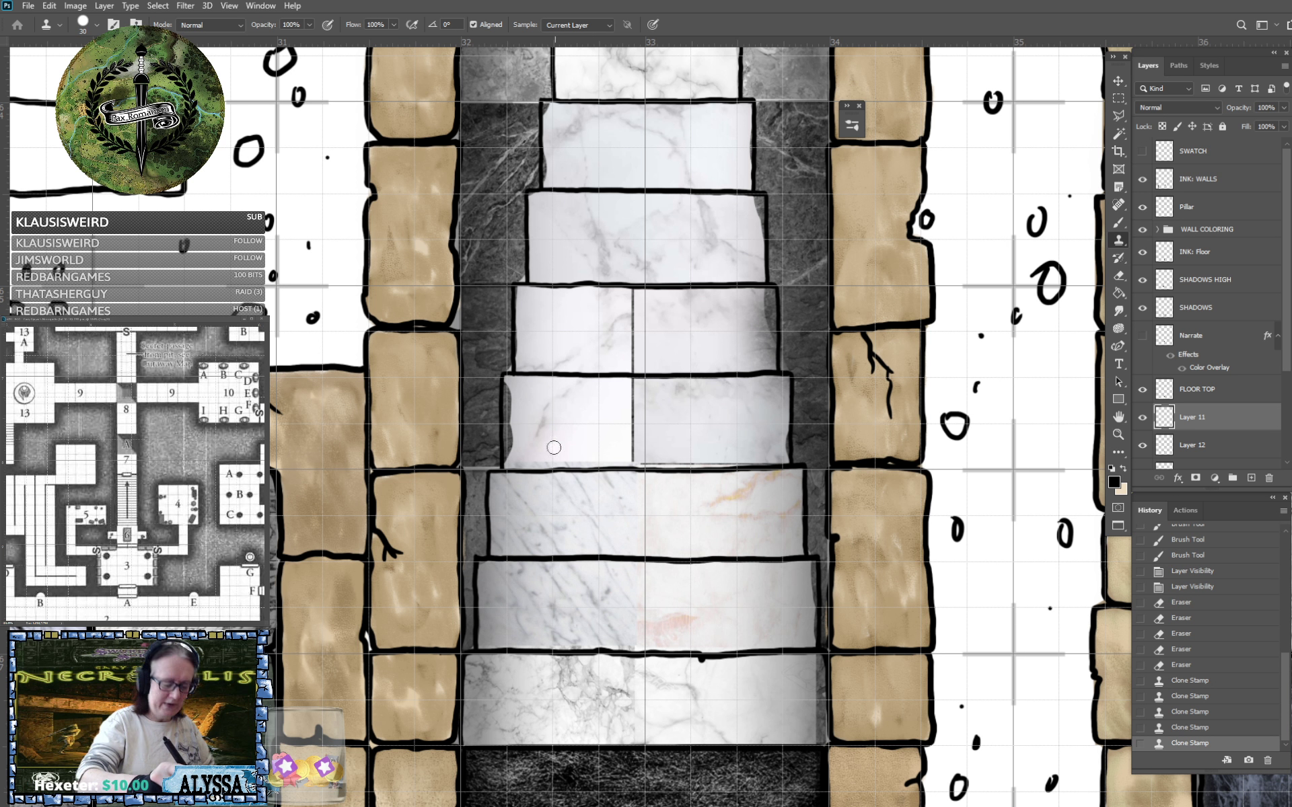
Clone marble into the gaps along the west edges of the fifth up to the second stair and the third stair's east edge.
drag(511, 450, 509, 383)
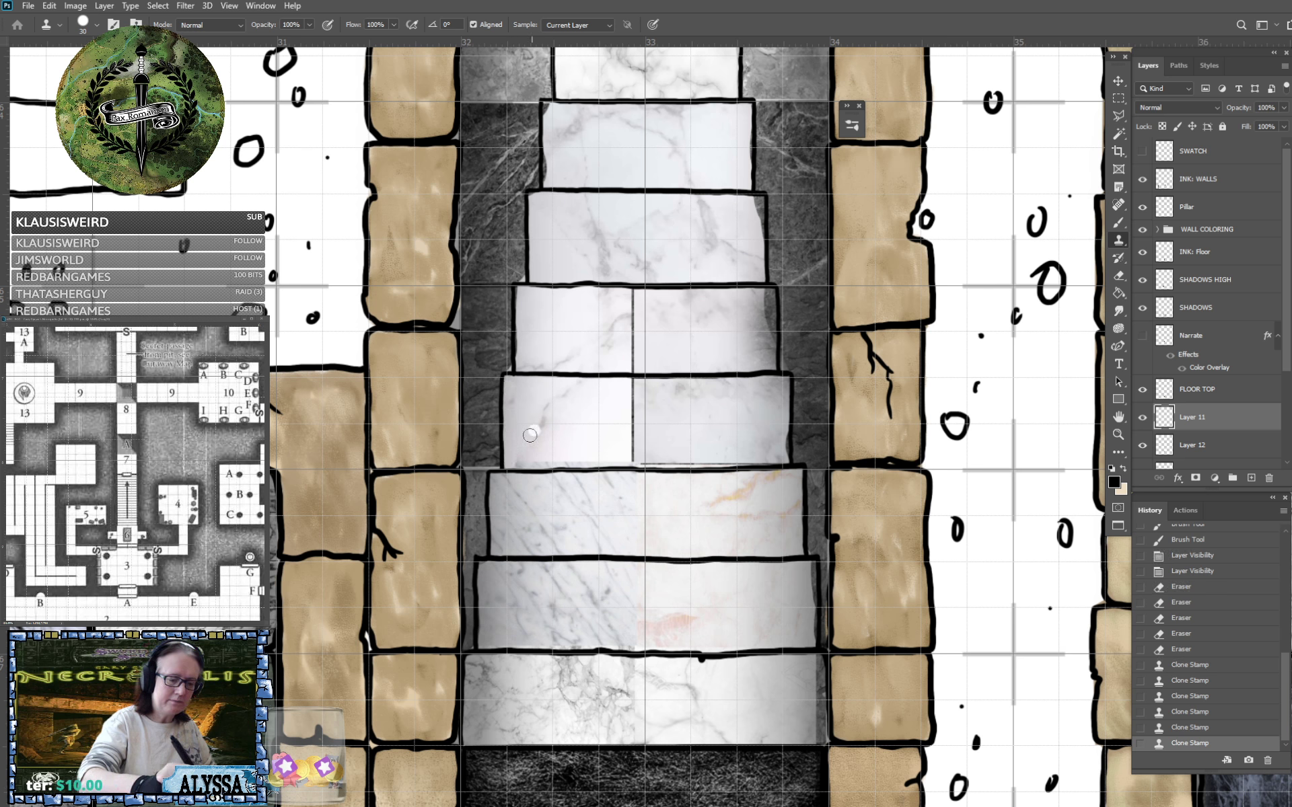
alt+click(554, 465)
mouse_move(530, 463)
mouse_down()
mouse_move(508, 464)
mouse_move(542, 455)
mouse_move(517, 460)
mouse_move(513, 430)
mouse_move(513, 455)
mouse_move(518, 290)
mouse_up()
scroll(582, 233, up, 3)
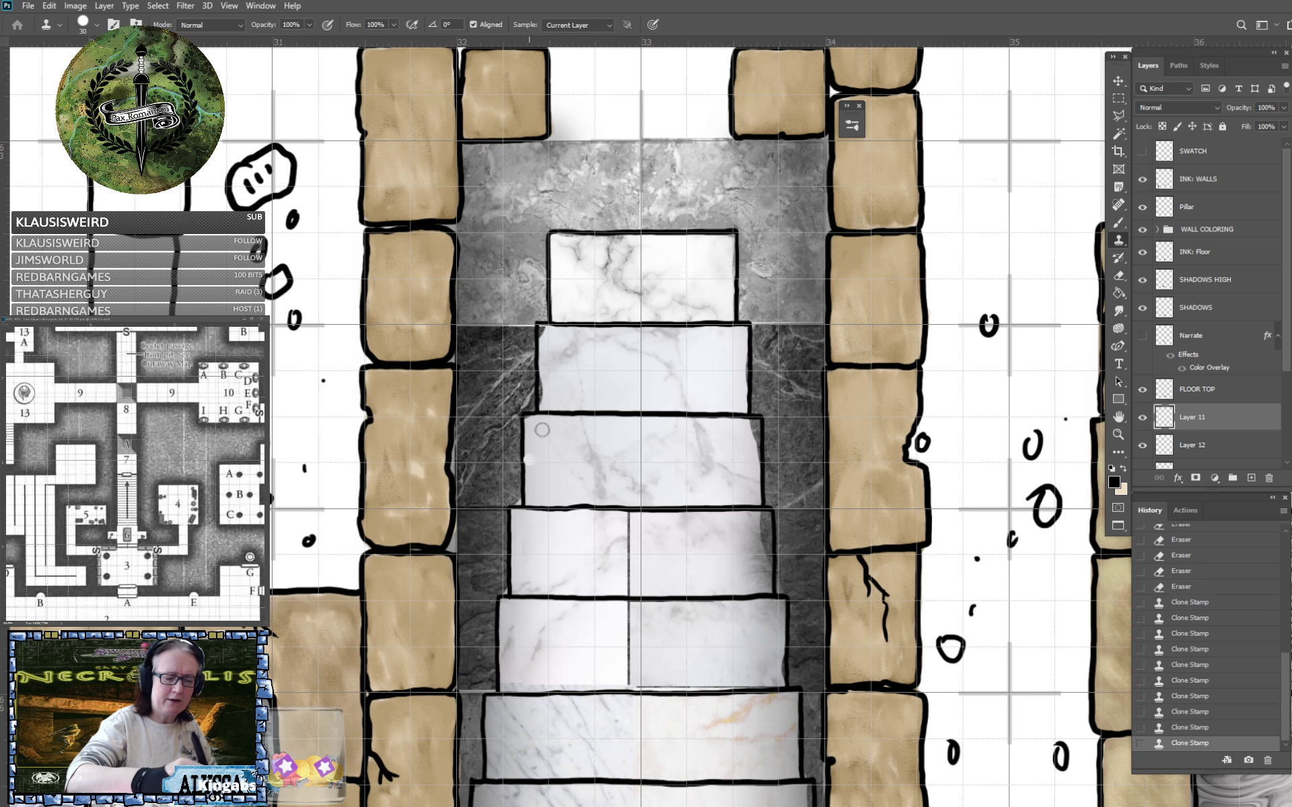
drag(547, 399, 543, 330)
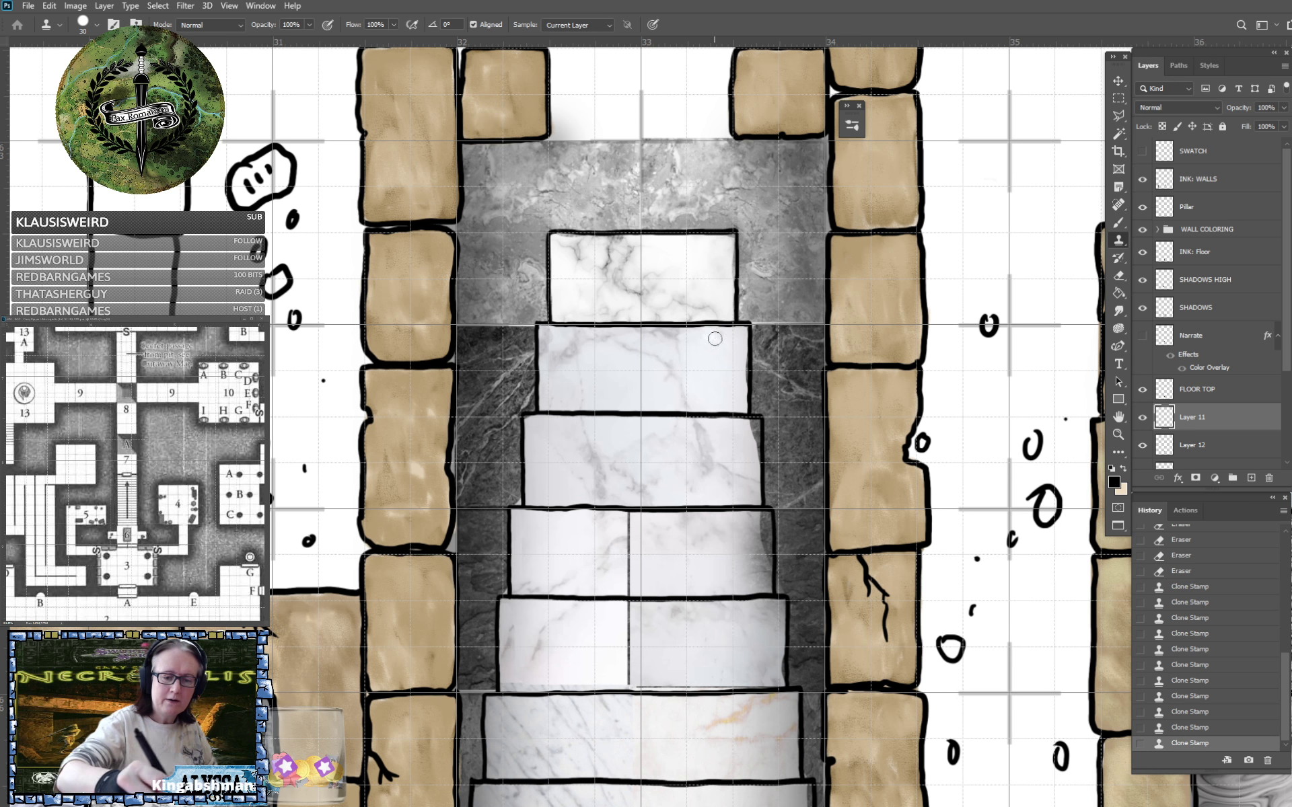
mouse_move(754, 425)
mouse_down()
mouse_move(758, 490)
mouse_move(746, 425)
mouse_move(750, 523)
mouse_move(766, 515)
mouse_move(757, 556)
mouse_up()
alt+click(726, 451)
Try cloning marble over the shaded east side of the fourth stair, and revert those strokes through the history.
alt+click(748, 553)
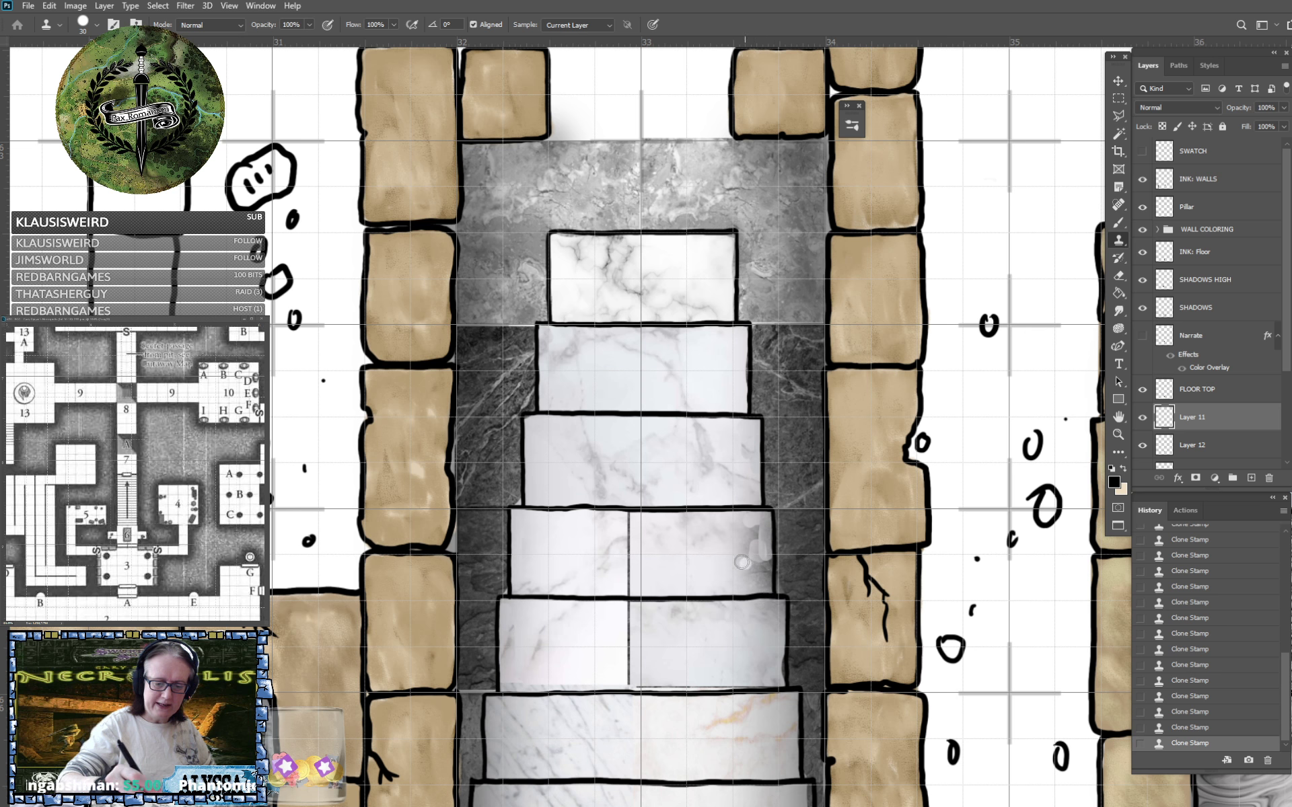
alt+click(690, 543)
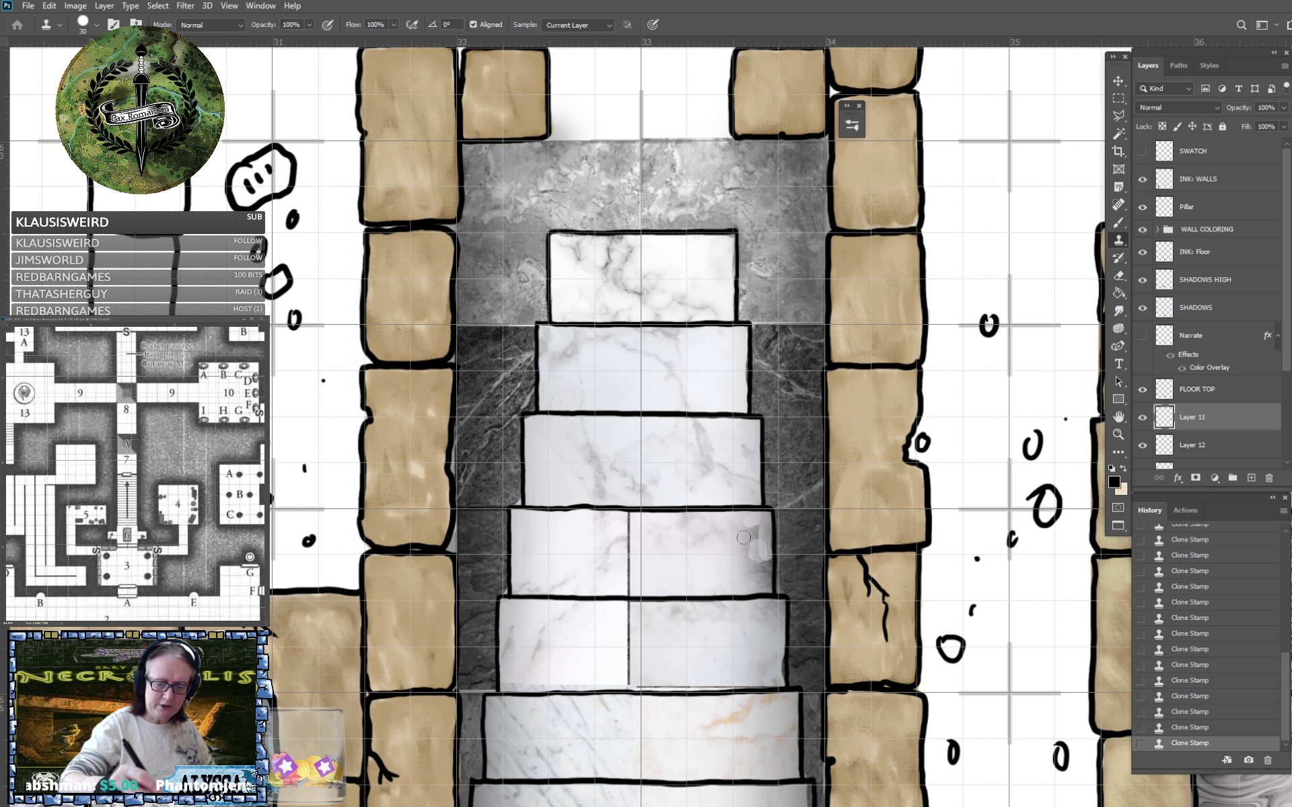
mouse_move(738, 533)
mouse_down()
mouse_move(755, 522)
mouse_move(766, 572)
mouse_up()
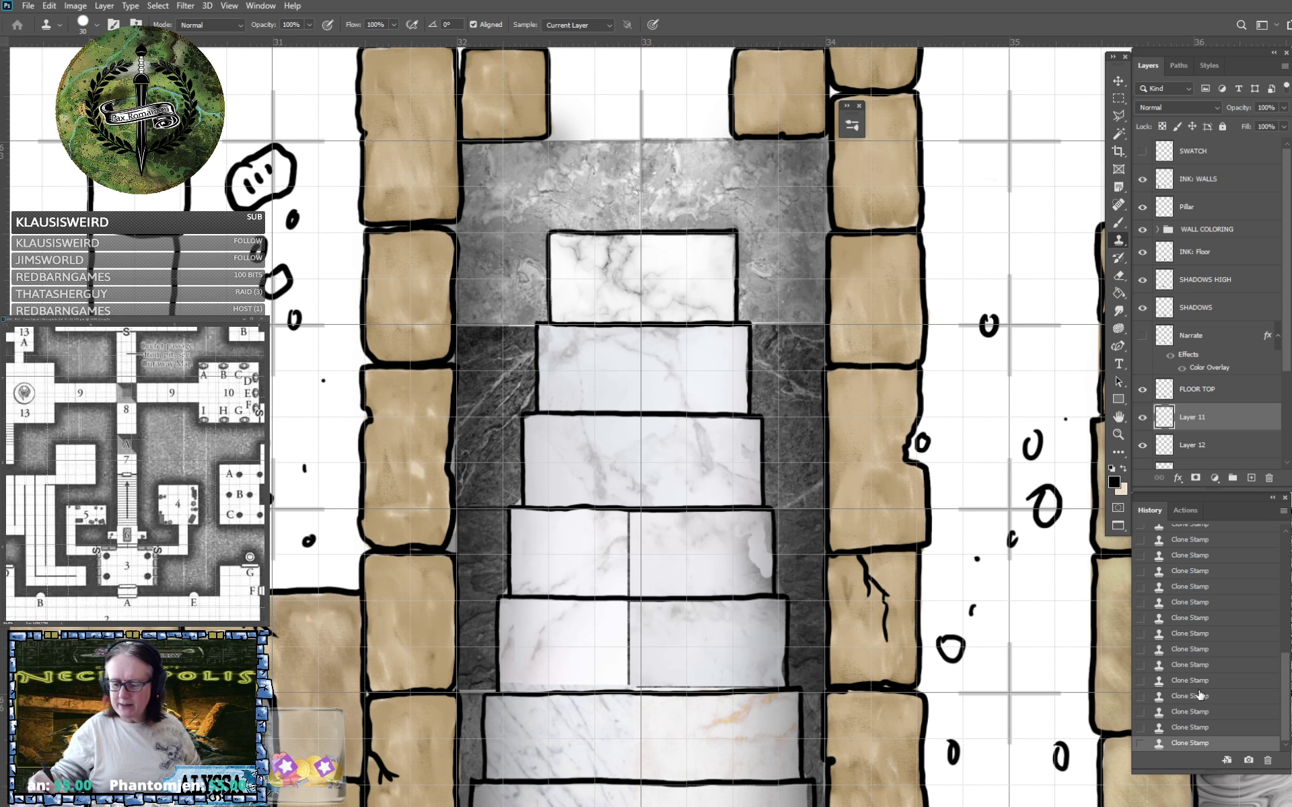
click(1196, 651)
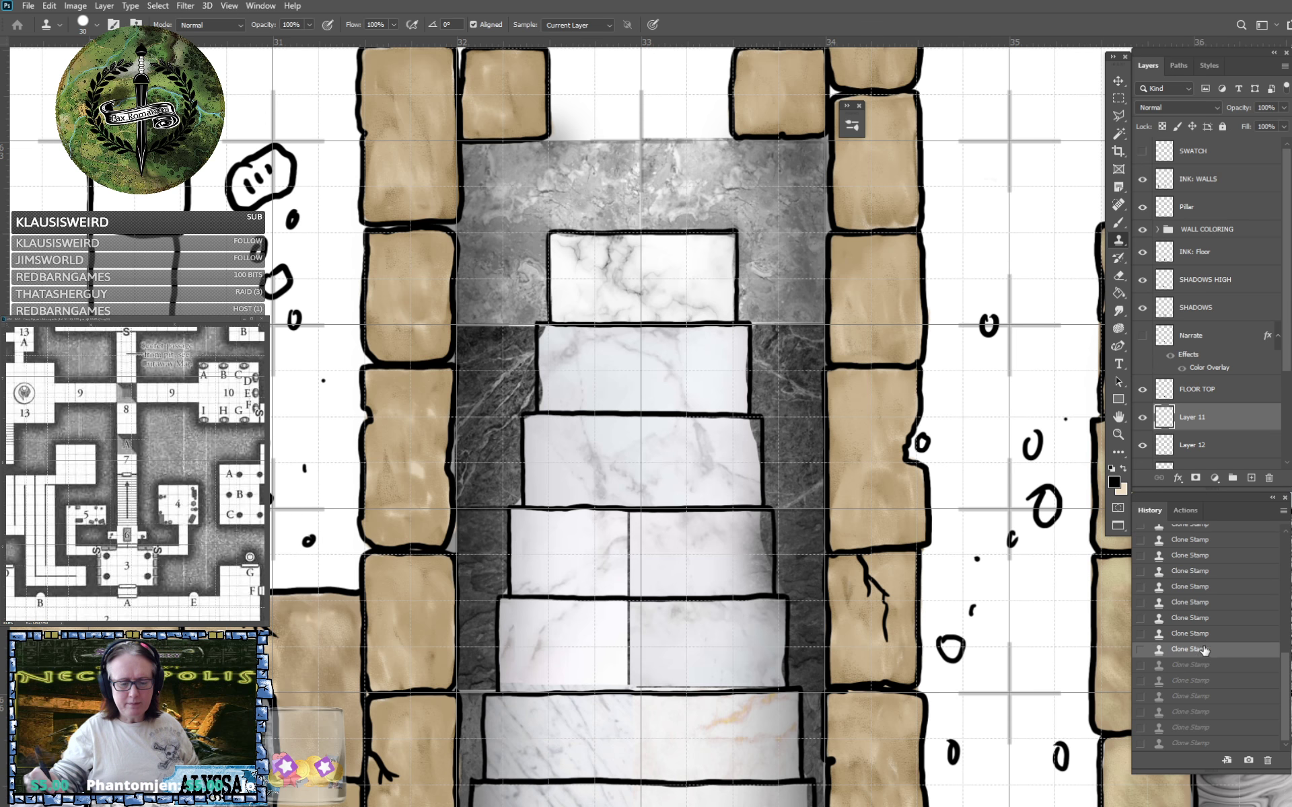
click(1204, 681)
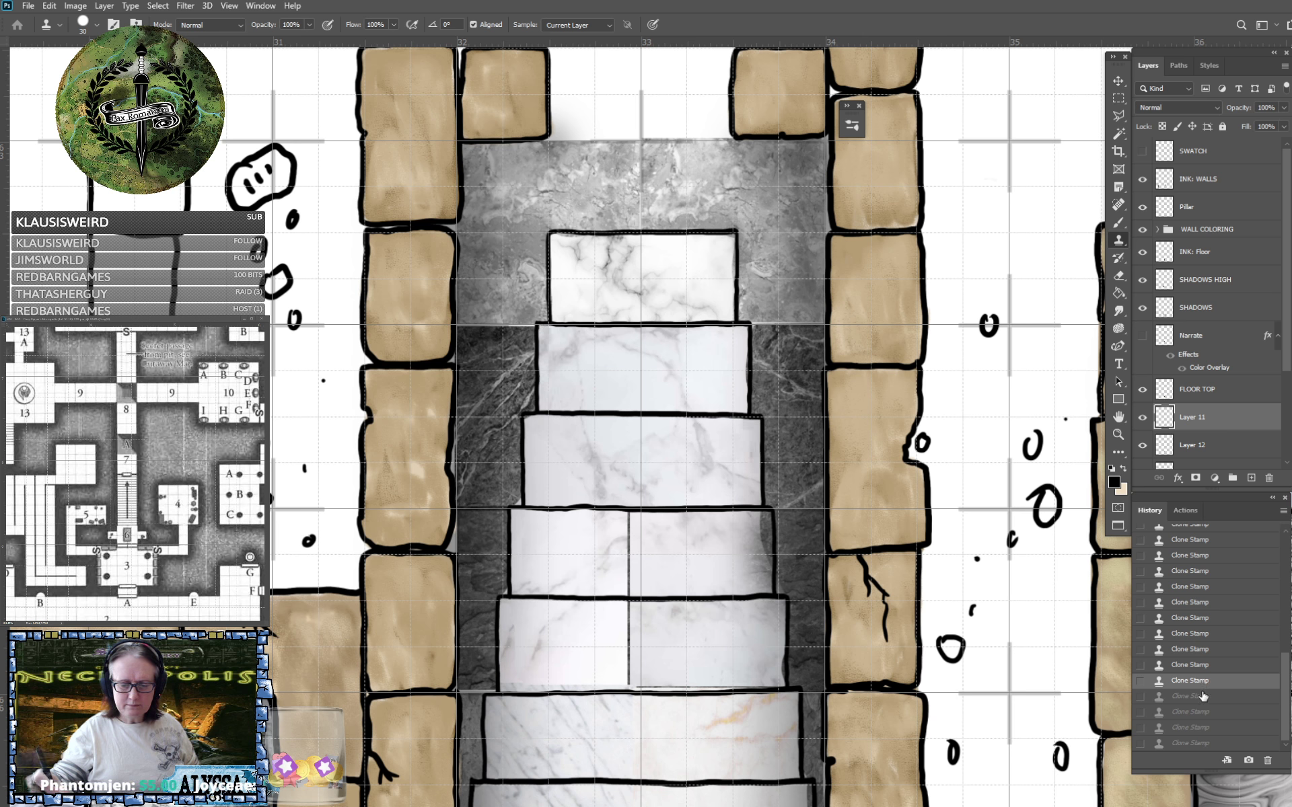
click(1203, 696)
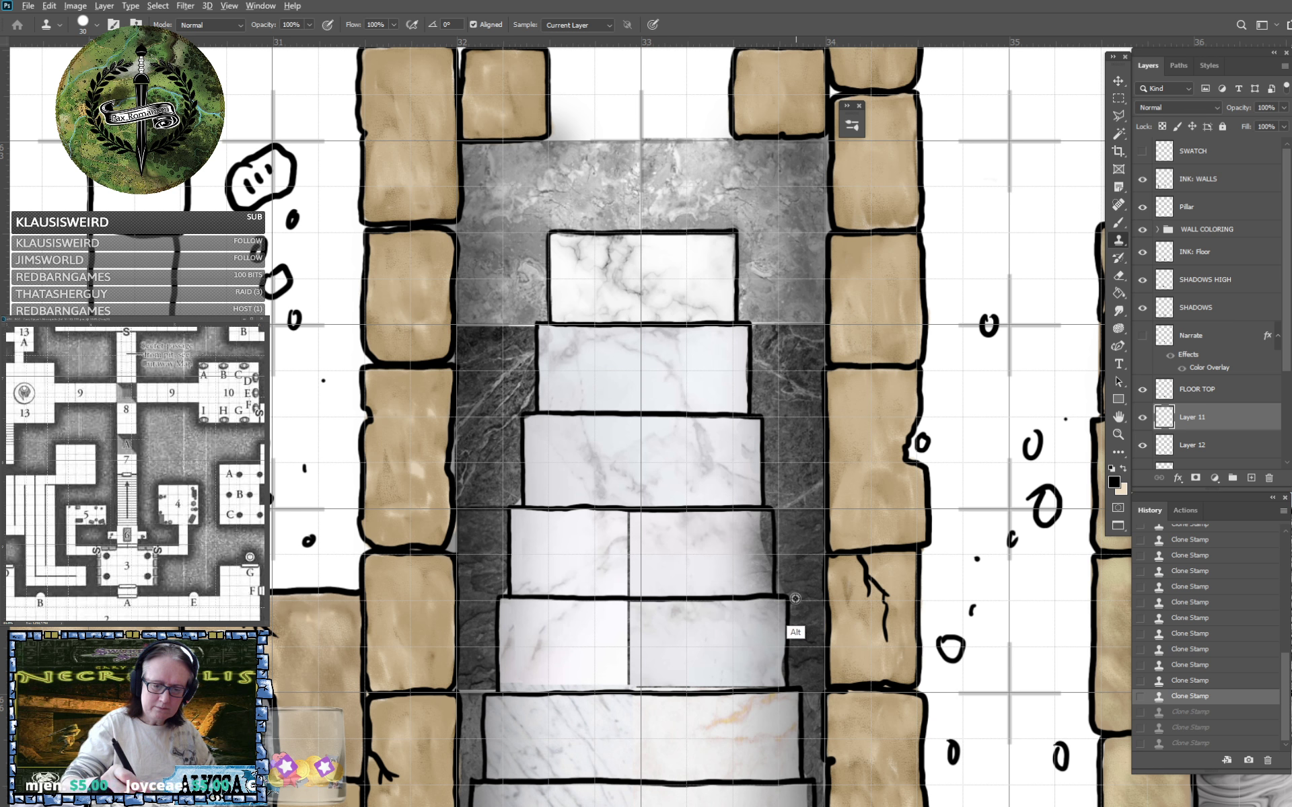
On Layer 11, clone sampled marble along the east edges of the top stair and the fifth stair.
alt+click(697, 266)
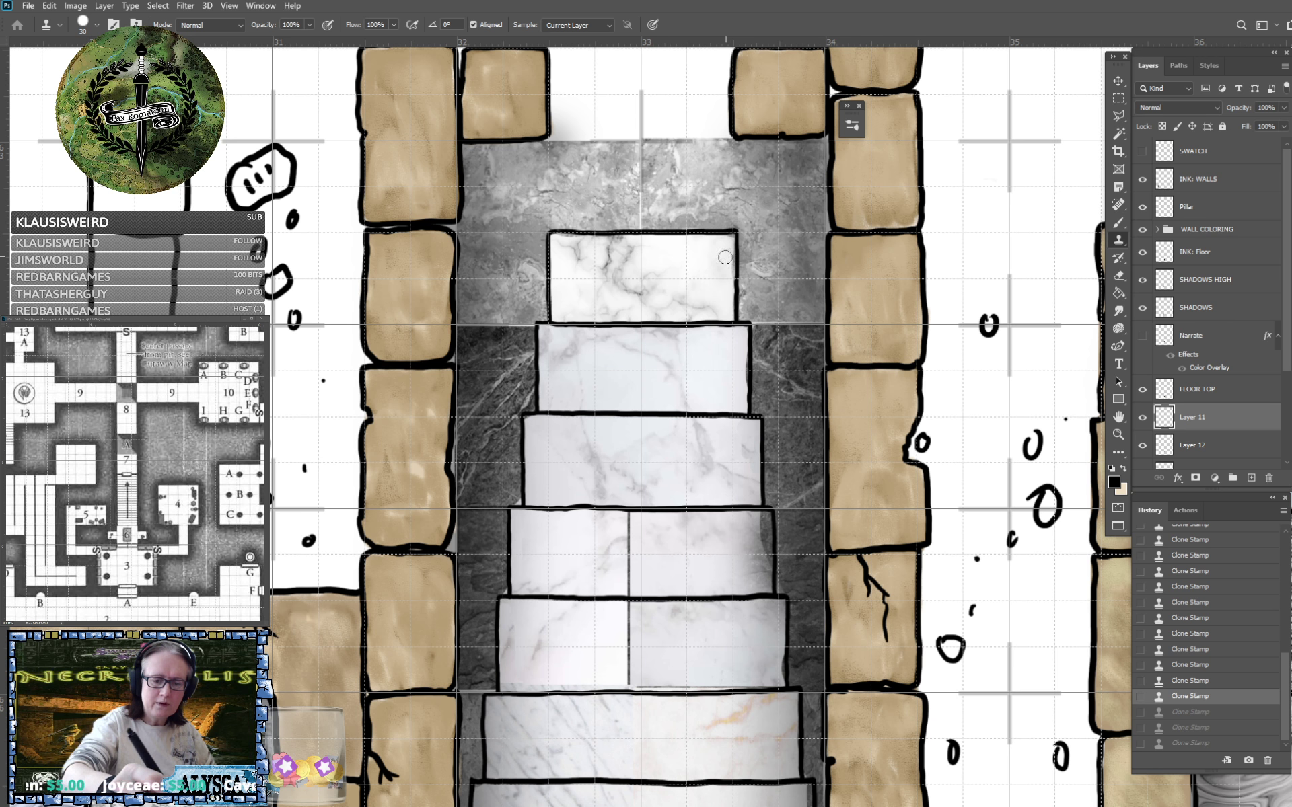
drag(725, 251, 730, 306)
alt+click(742, 650)
mouse_move(780, 642)
mouse_down()
mouse_move(782, 675)
mouse_move(774, 639)
mouse_up()
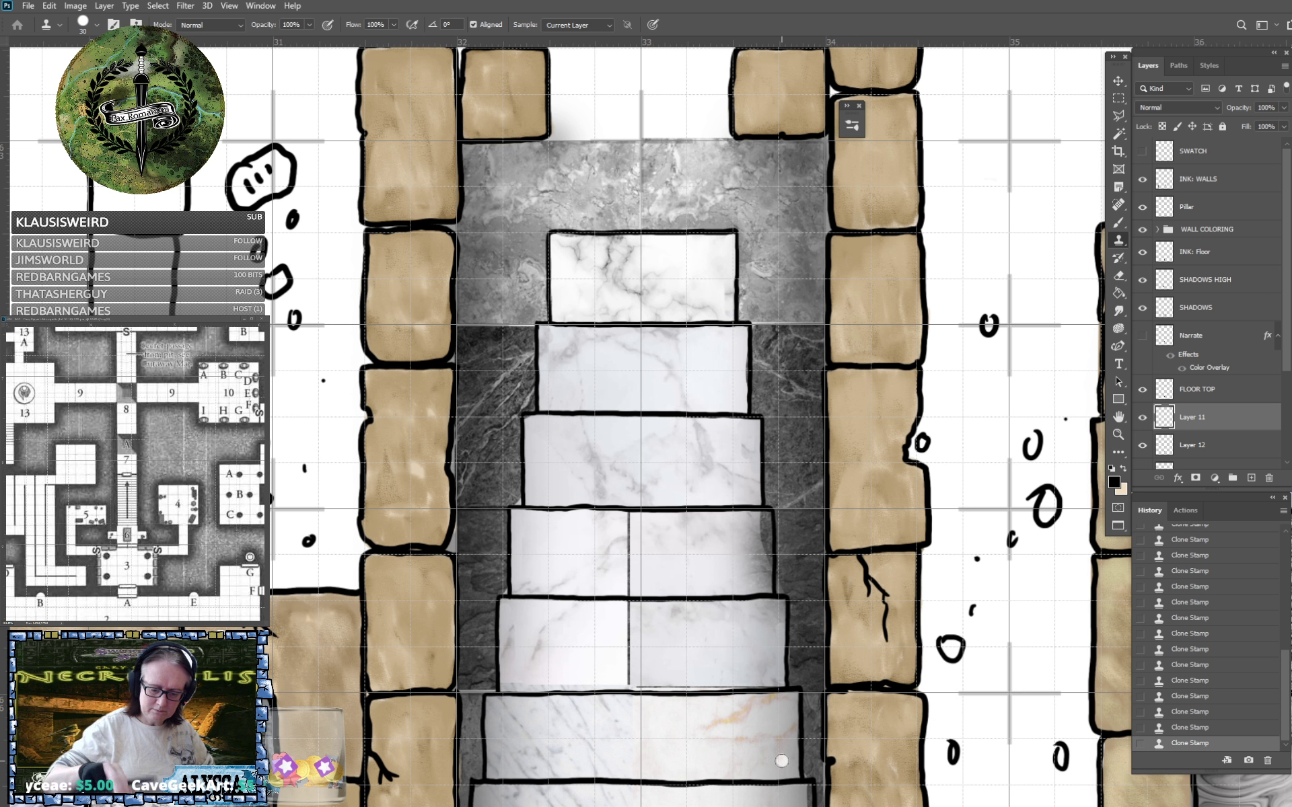
Extend the cloned marble over the east edges of the seventh and eighth stairs.
scroll(779, 747, down, 3)
drag(794, 660, 798, 714)
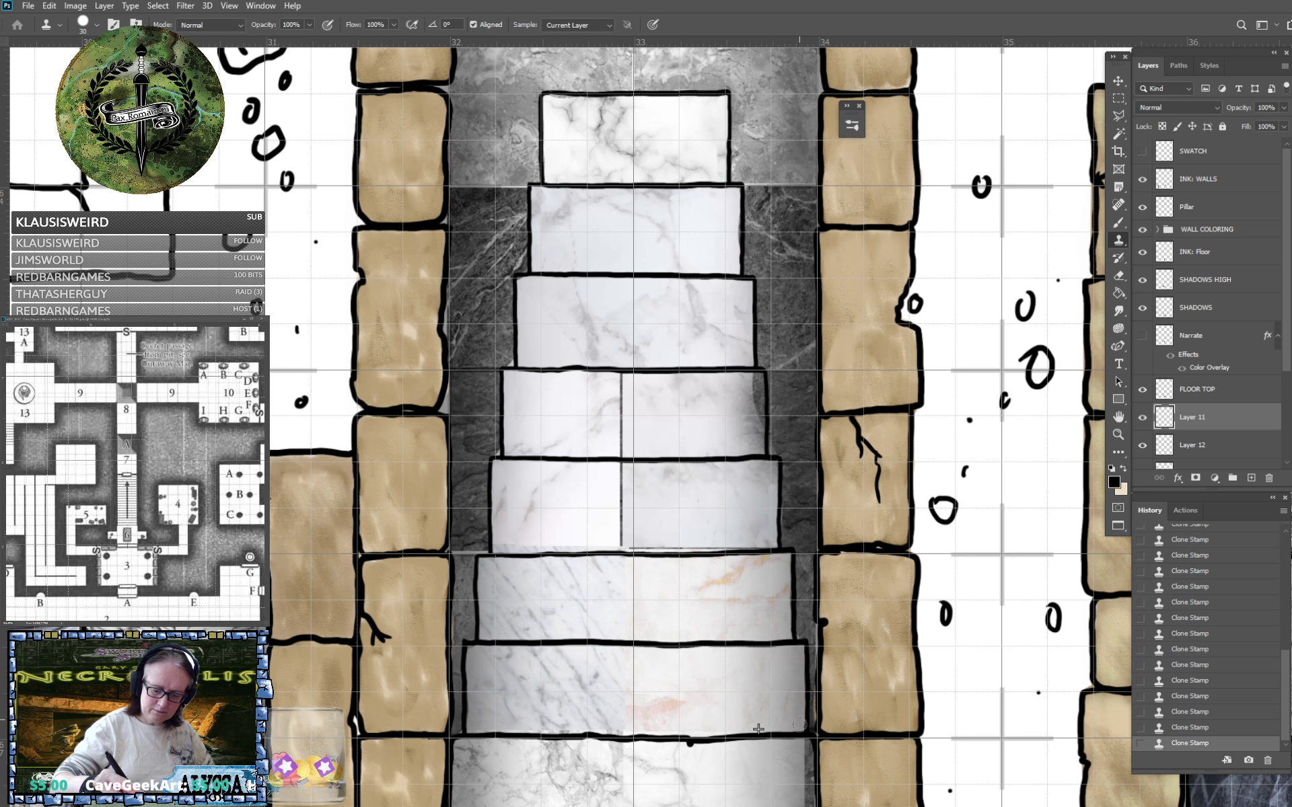
scroll(794, 728, down, 3)
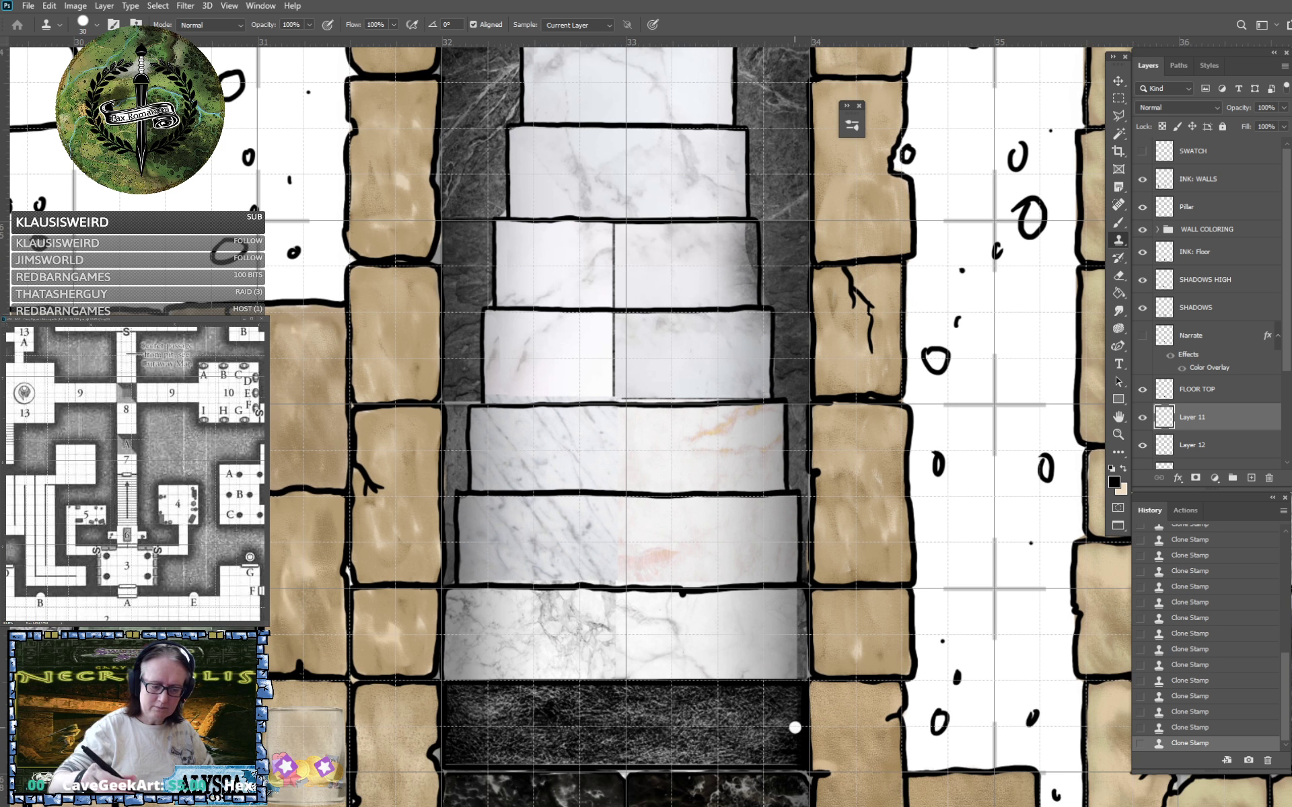
mouse_move(792, 597)
mouse_down()
mouse_move(801, 676)
mouse_move(798, 622)
mouse_up()
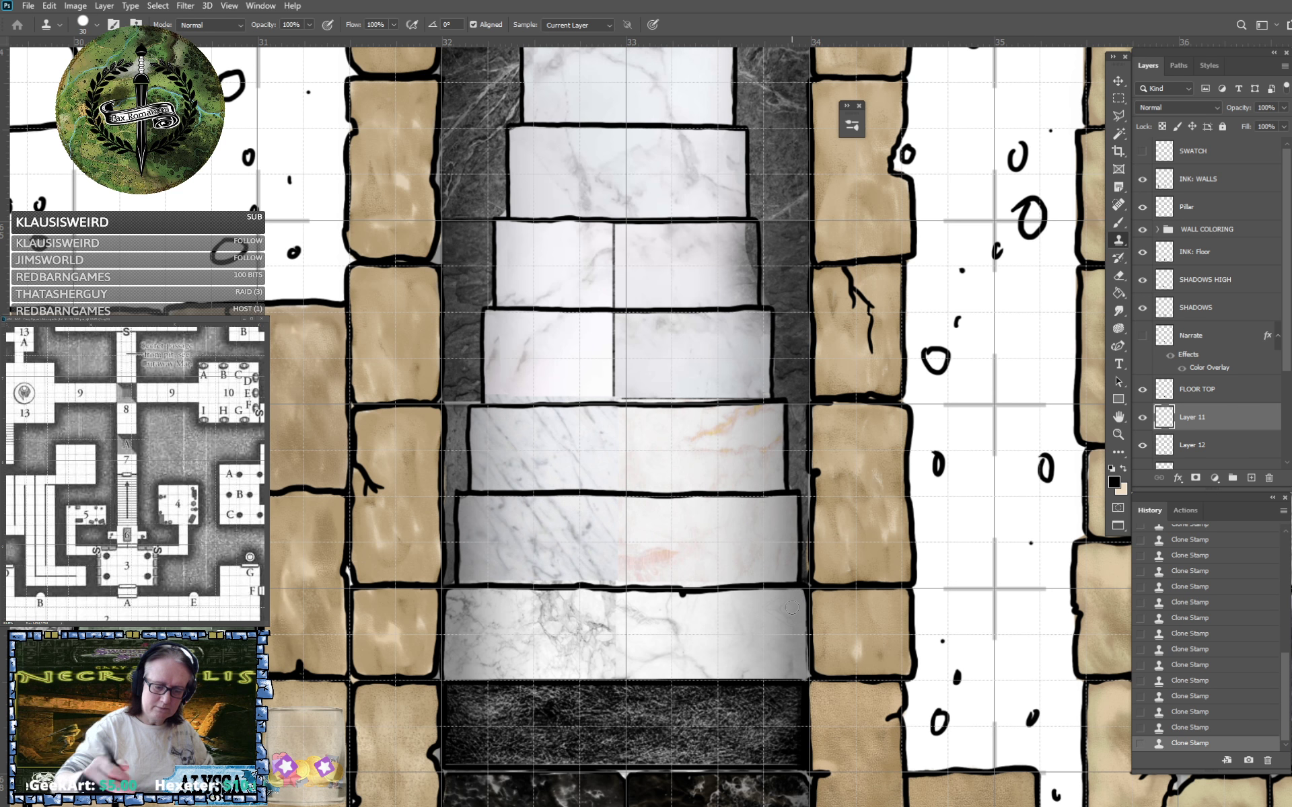
Try cloning marble over the middle of the fourth stair's shaded east edge, and undo the stroke.
scroll(791, 607, up, 8)
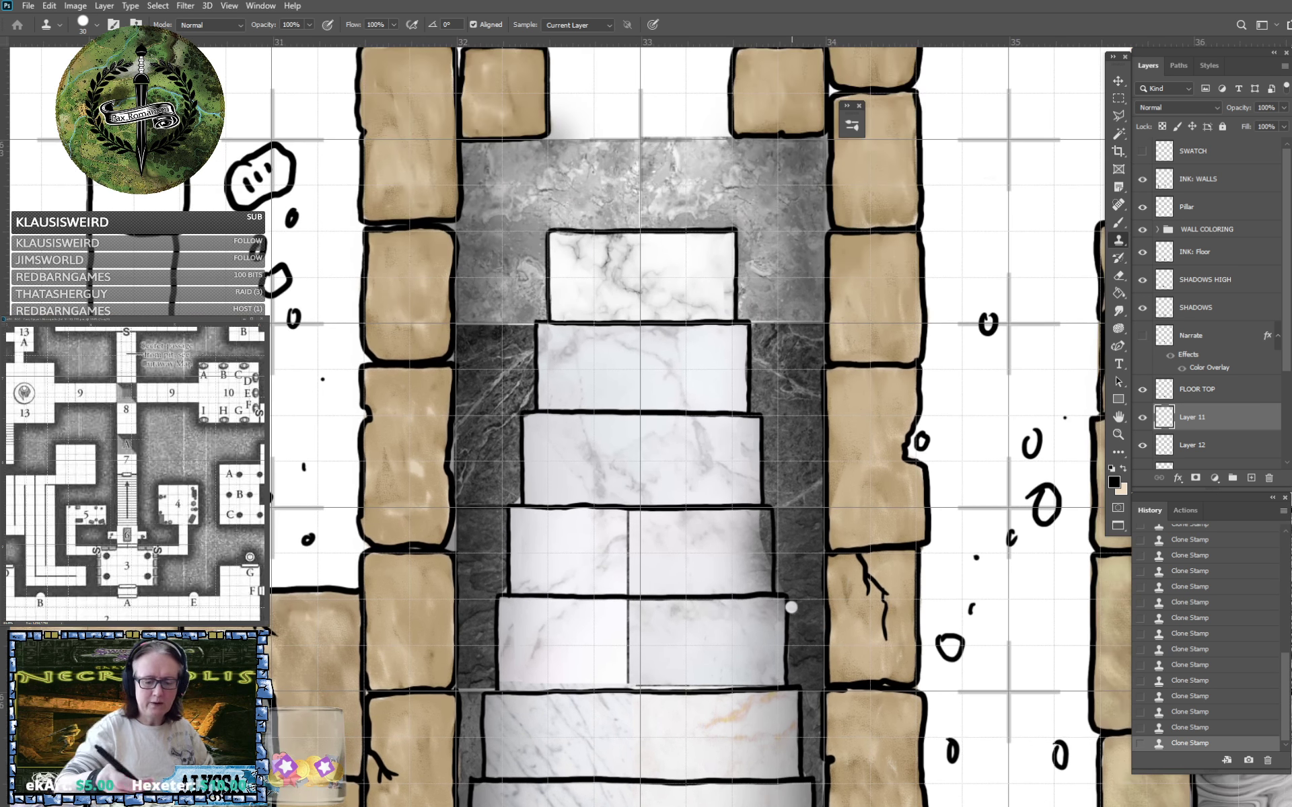
alt+click(757, 570)
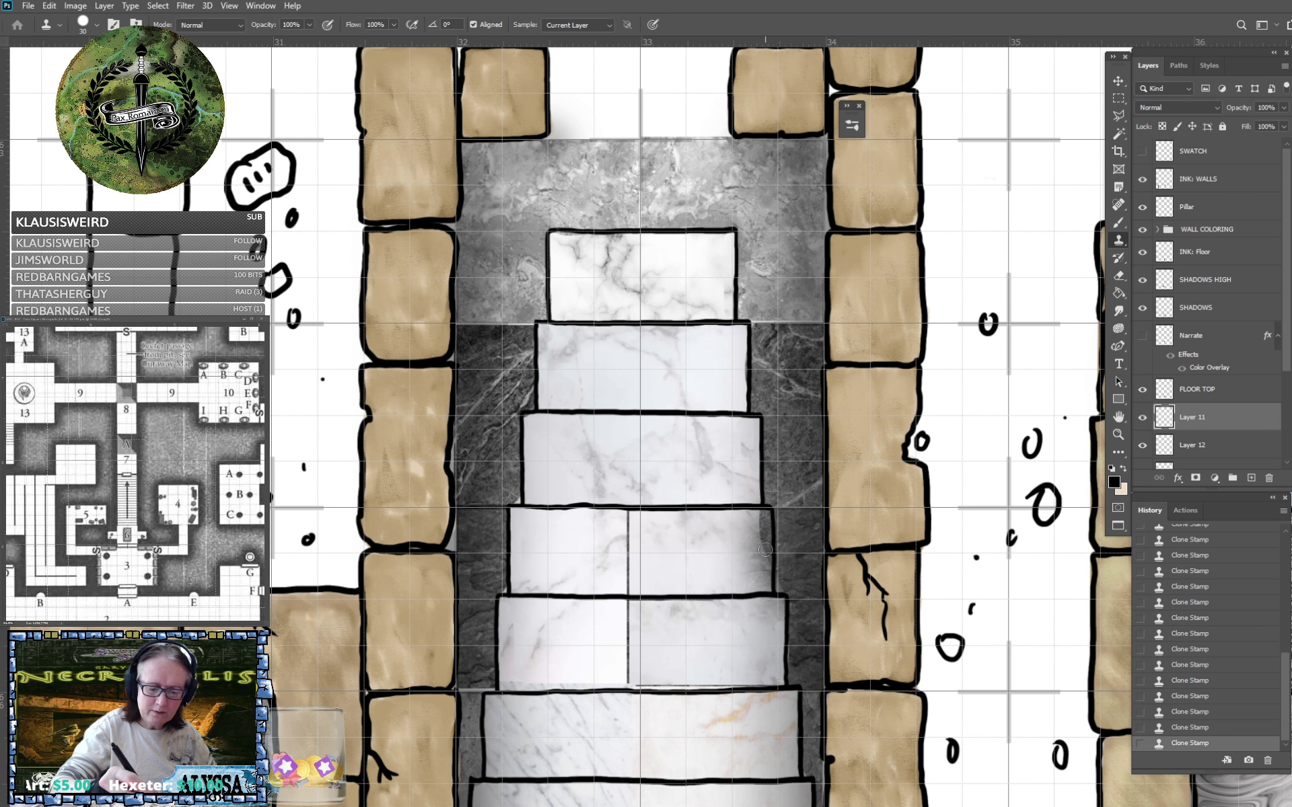
drag(766, 547, 766, 560)
alt+click(770, 608)
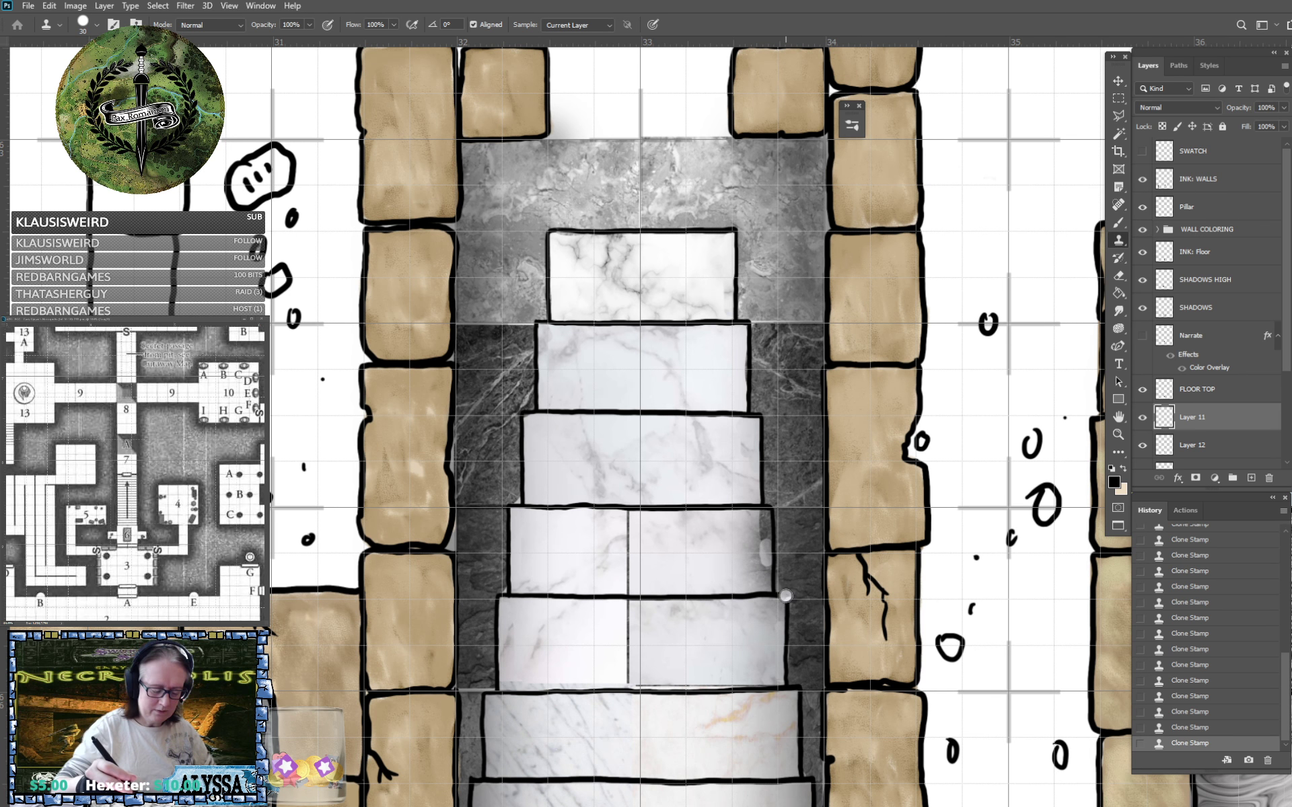
key(ctrl+z)
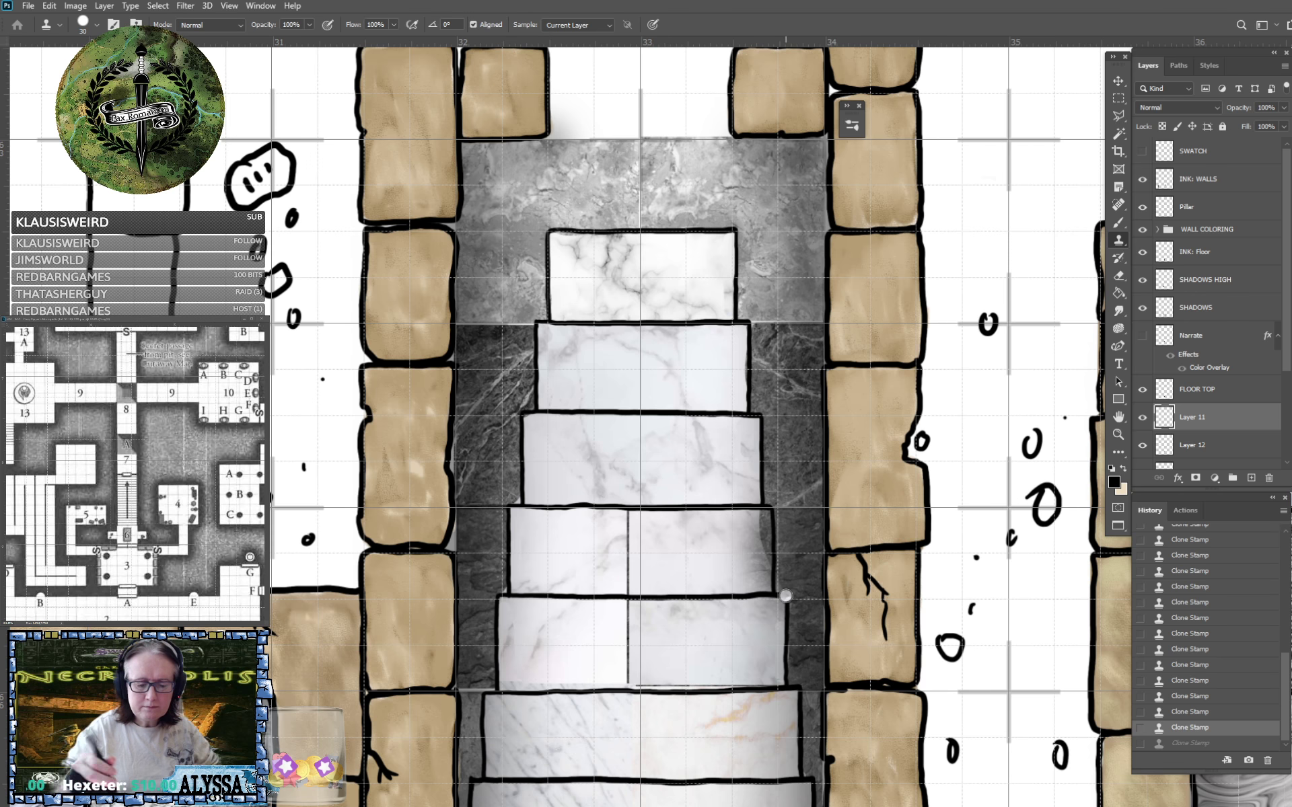
Clone lighter marble sampled from the third and fourth stairs over the fourth stair's shaded upper east corner.
scroll(786, 595, up, 3)
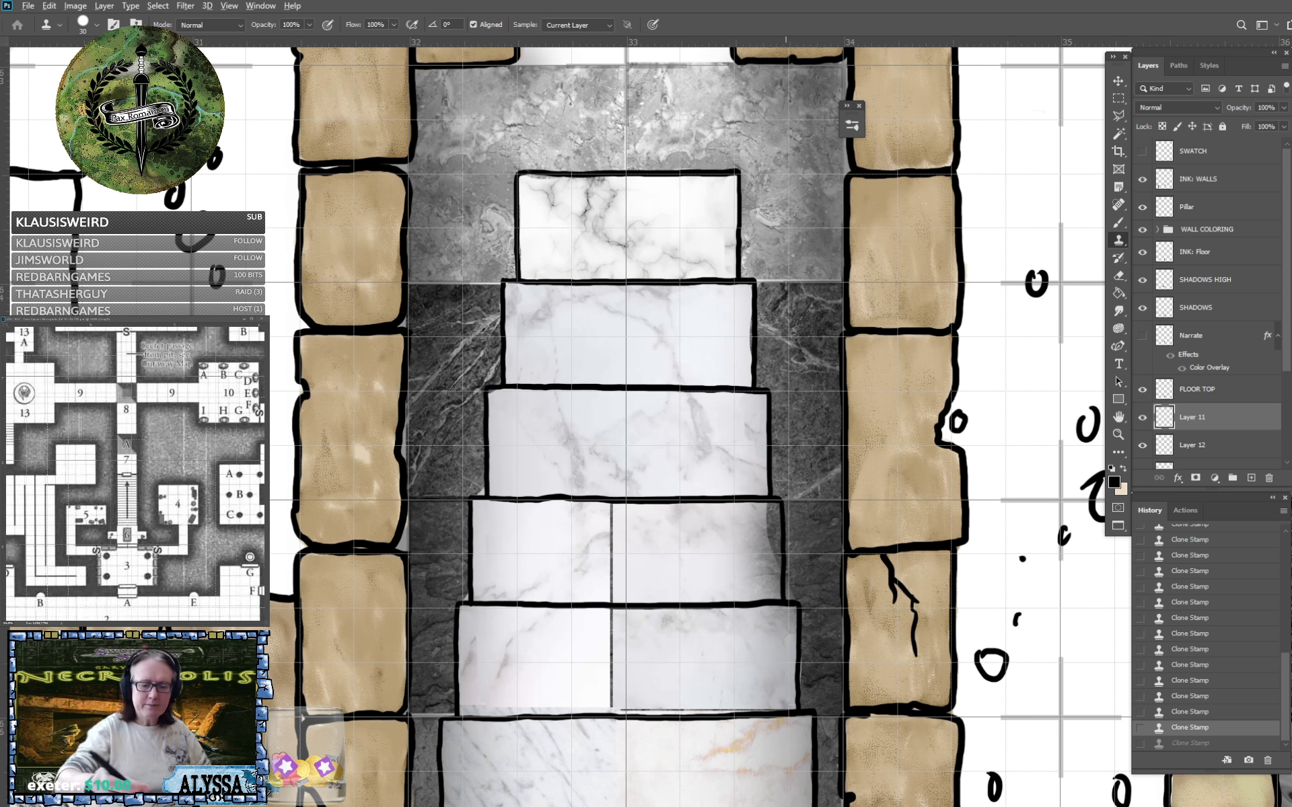
alt+click(696, 410)
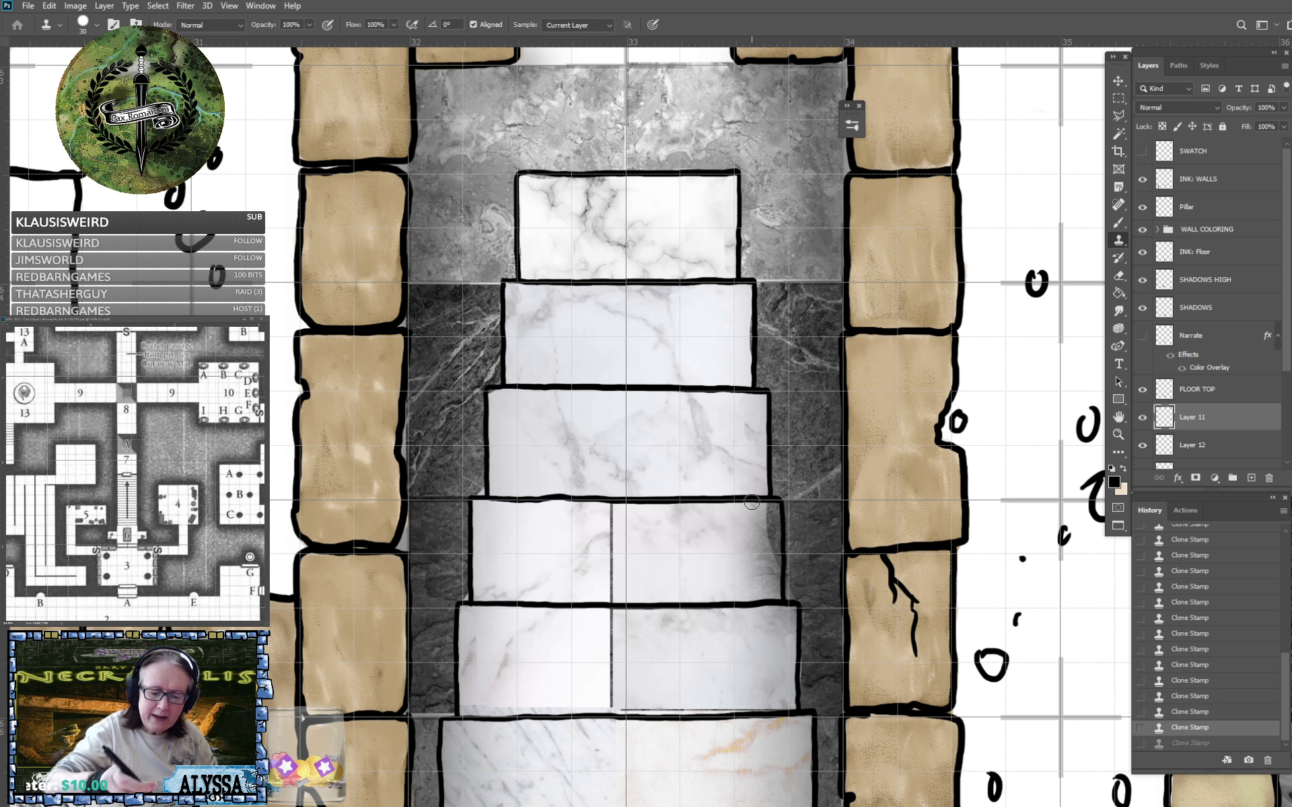
click(772, 518)
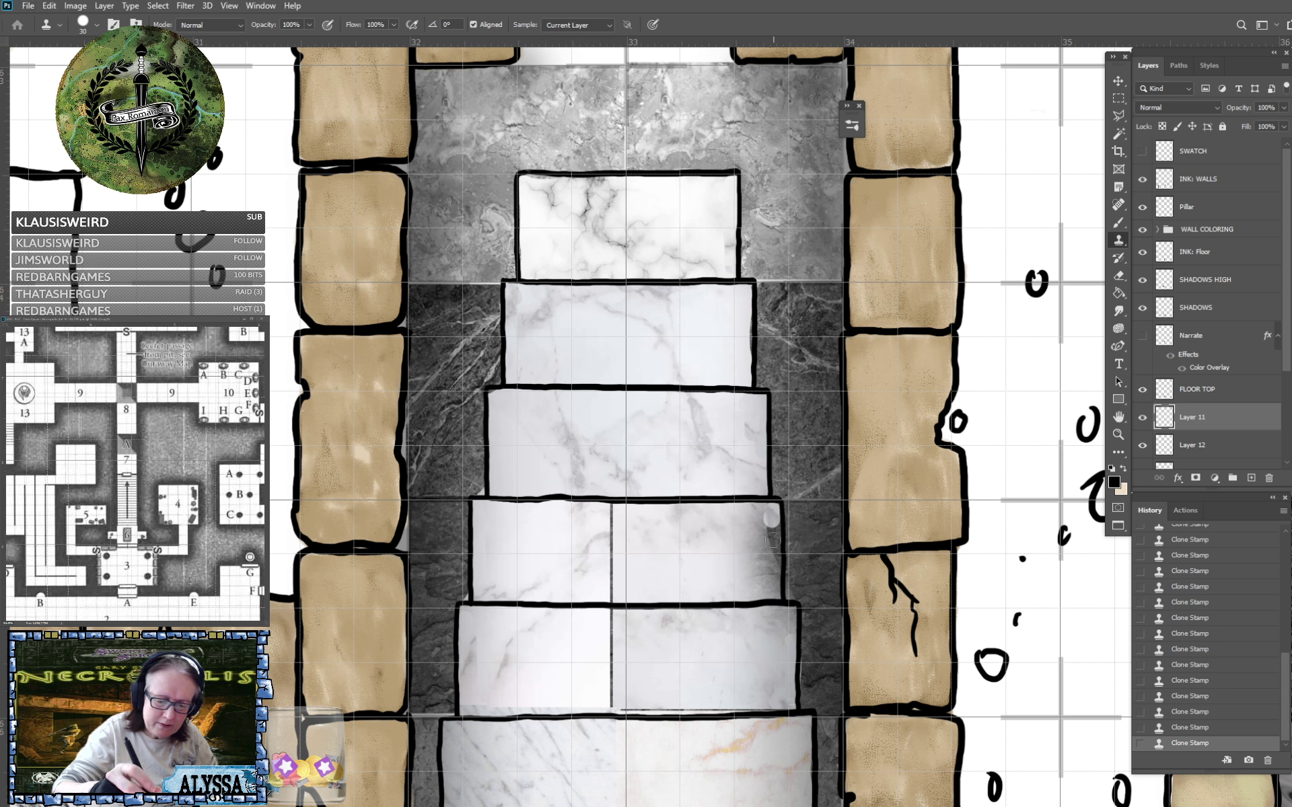
mouse_move(771, 540)
mouse_down()
mouse_move(778, 557)
mouse_move(772, 518)
mouse_up()
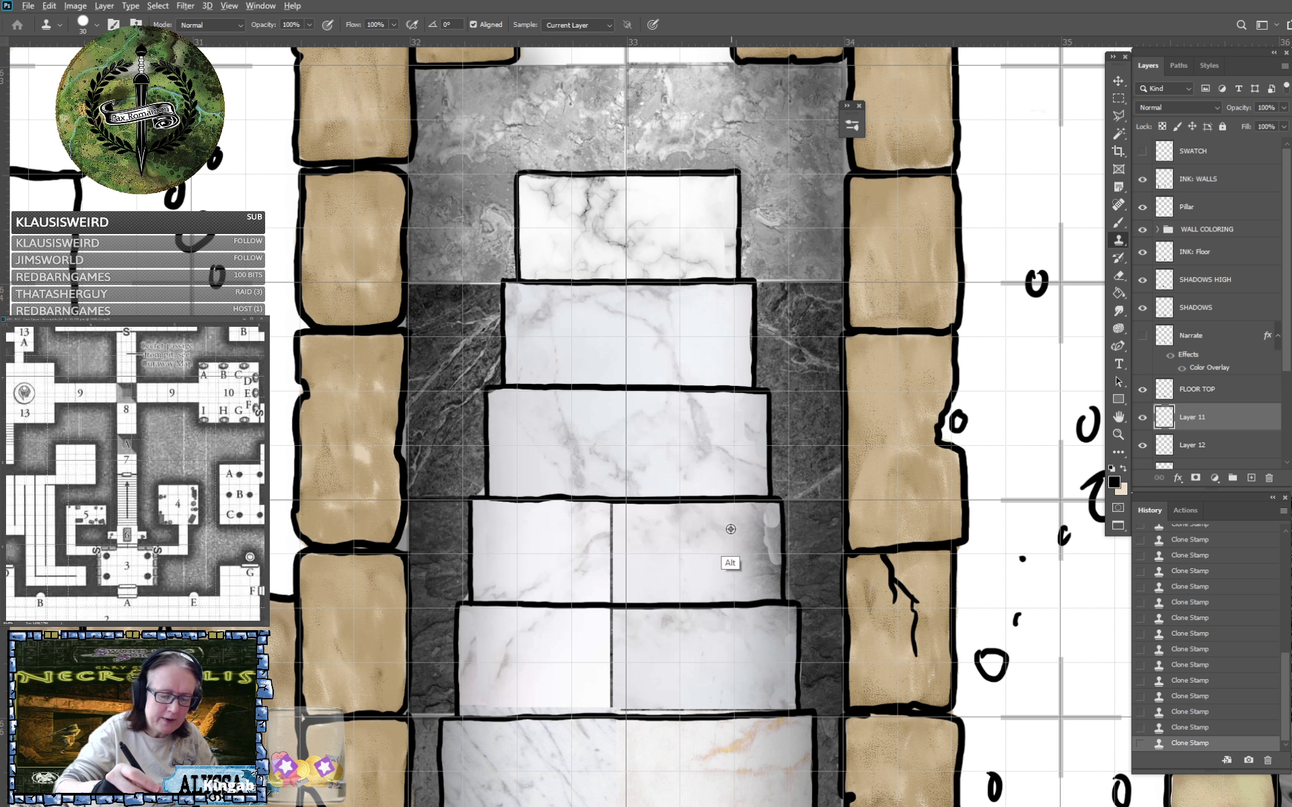
alt+click(727, 524)
mouse_move(762, 519)
mouse_down()
mouse_move(773, 564)
mouse_move(775, 521)
mouse_up()
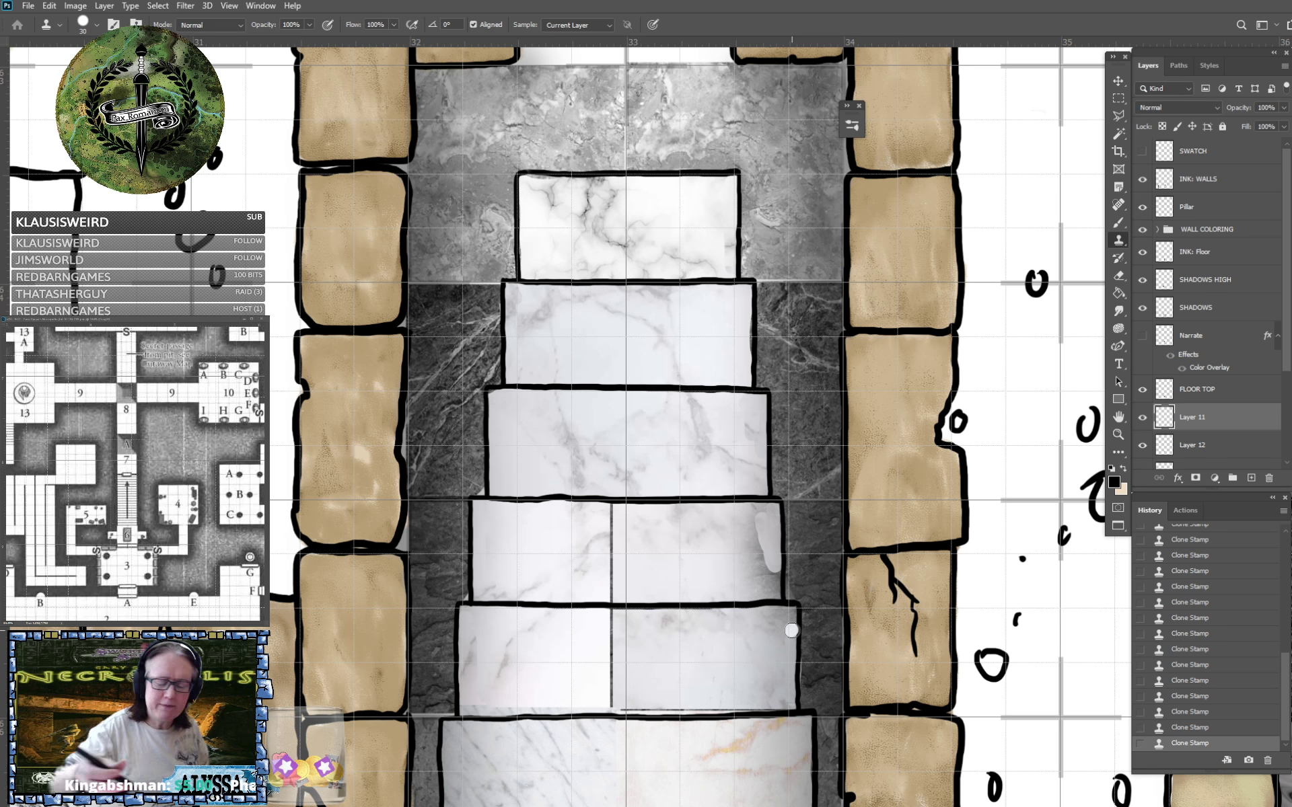
With a soft round Eraser at size 20, erase along the west wall's inner edge beside the third and fourth stairs on Layer 11.
click(1125, 282)
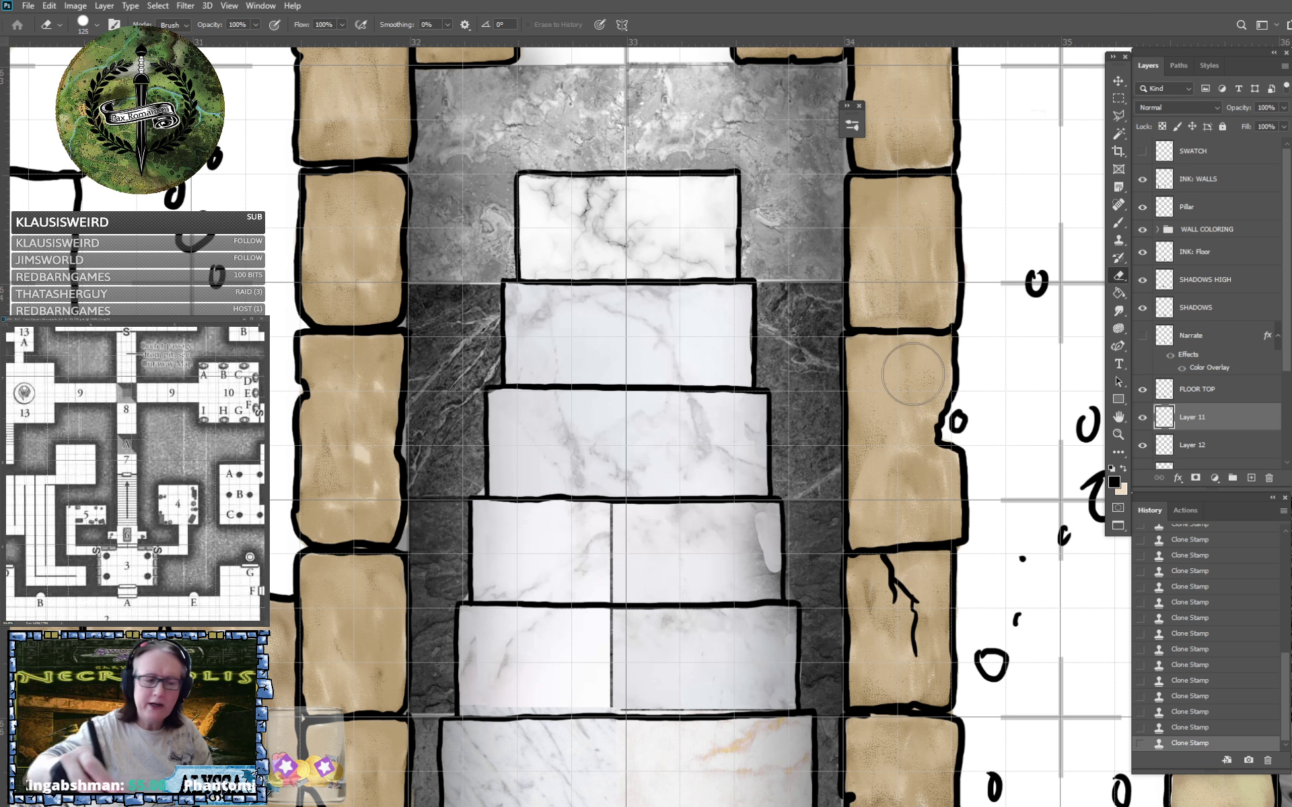
click(80, 27)
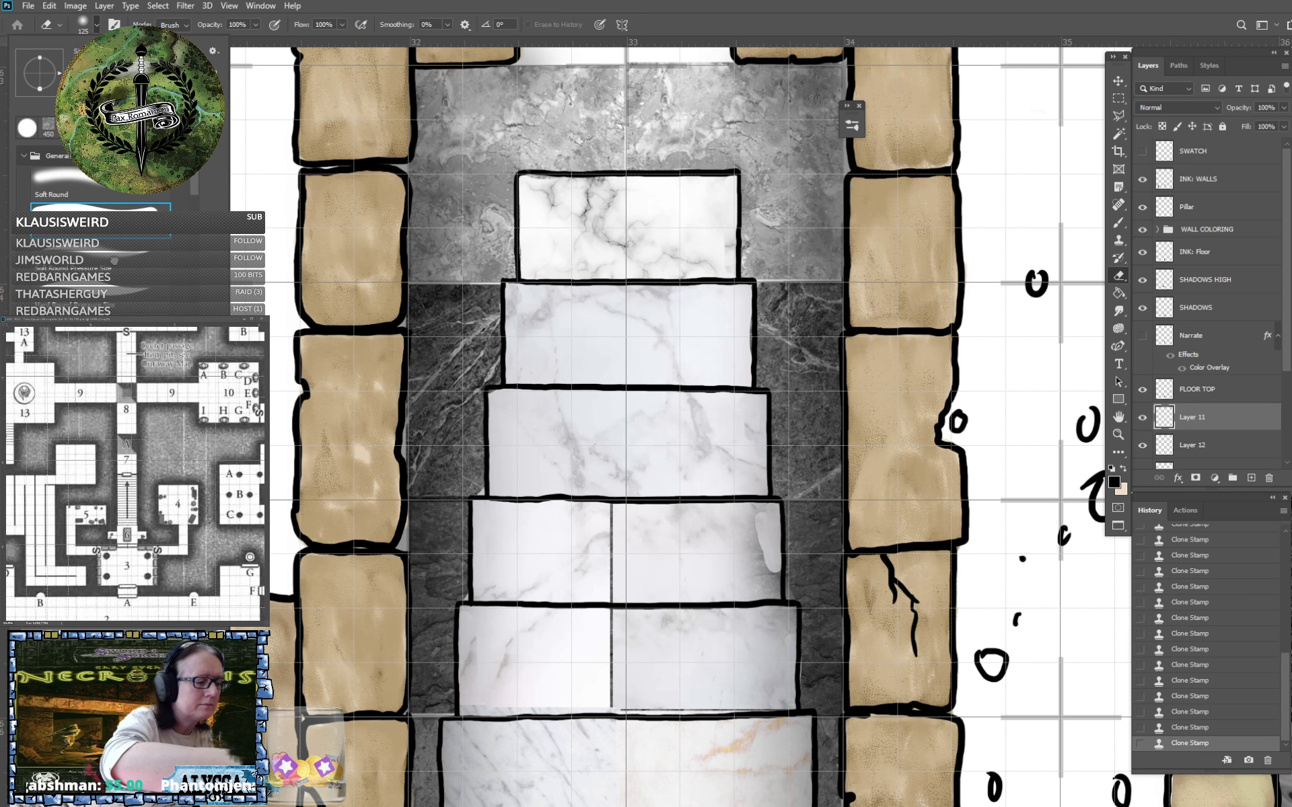
double_click(115, 264)
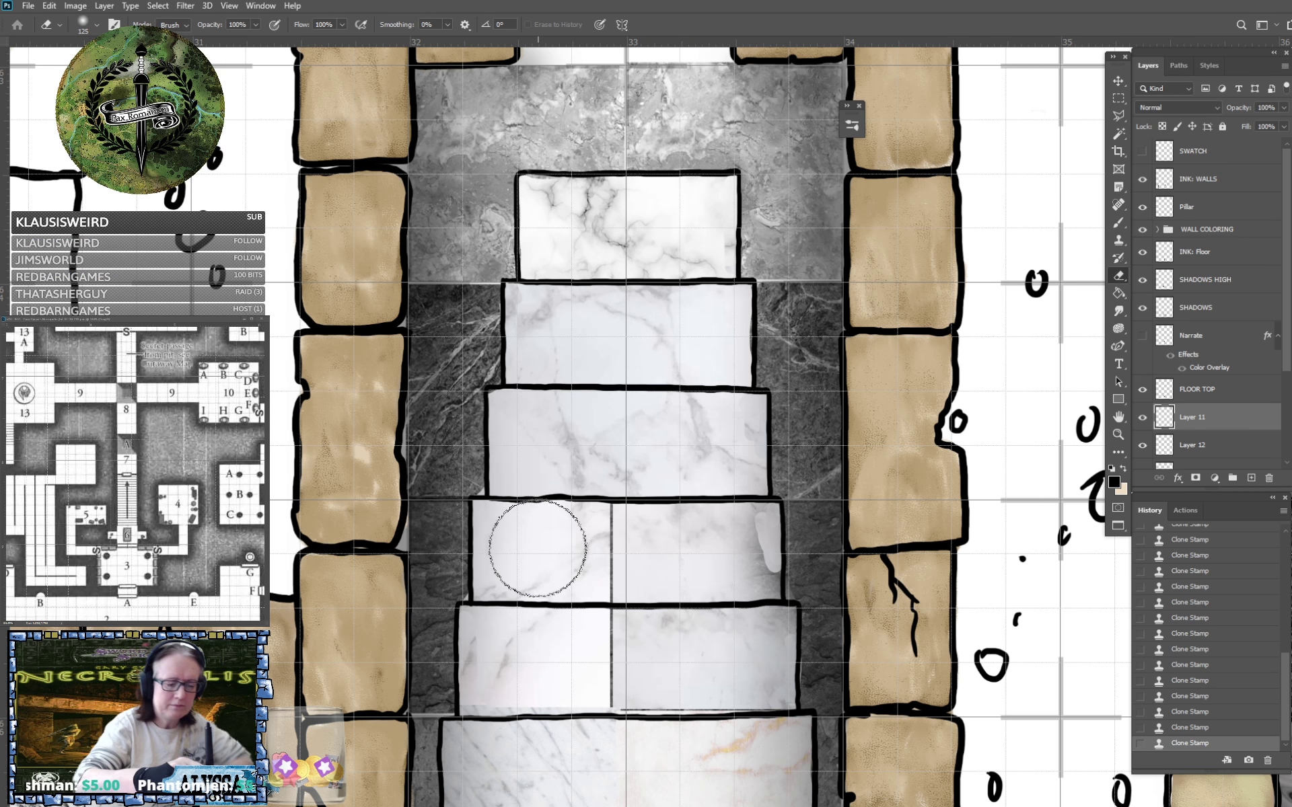
key(bracketleft)
key(bracketleft)
key(bracketleft)
key(bracketleft)
key(bracketleft)
key(bracketleft)
key(bracketleft)
key(bracketleft)
key(bracketleft)
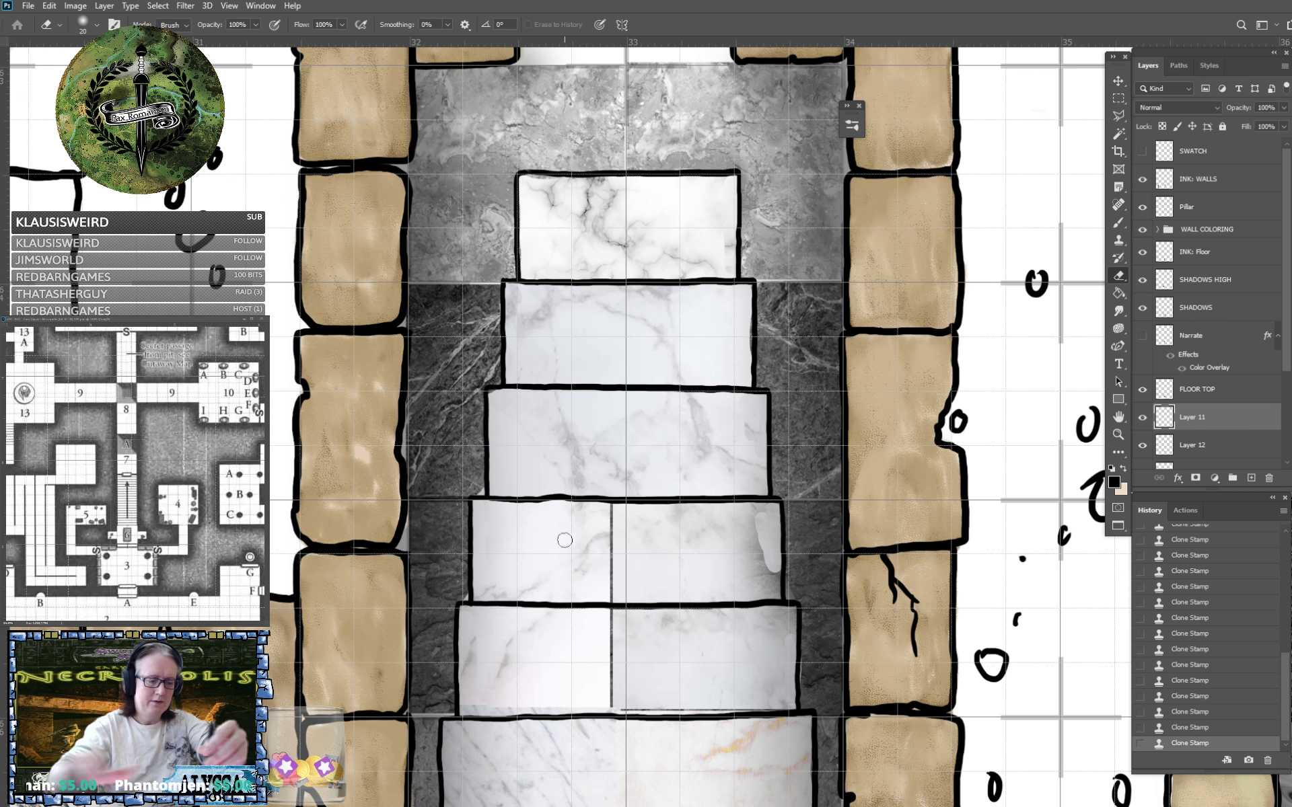
click(403, 545)
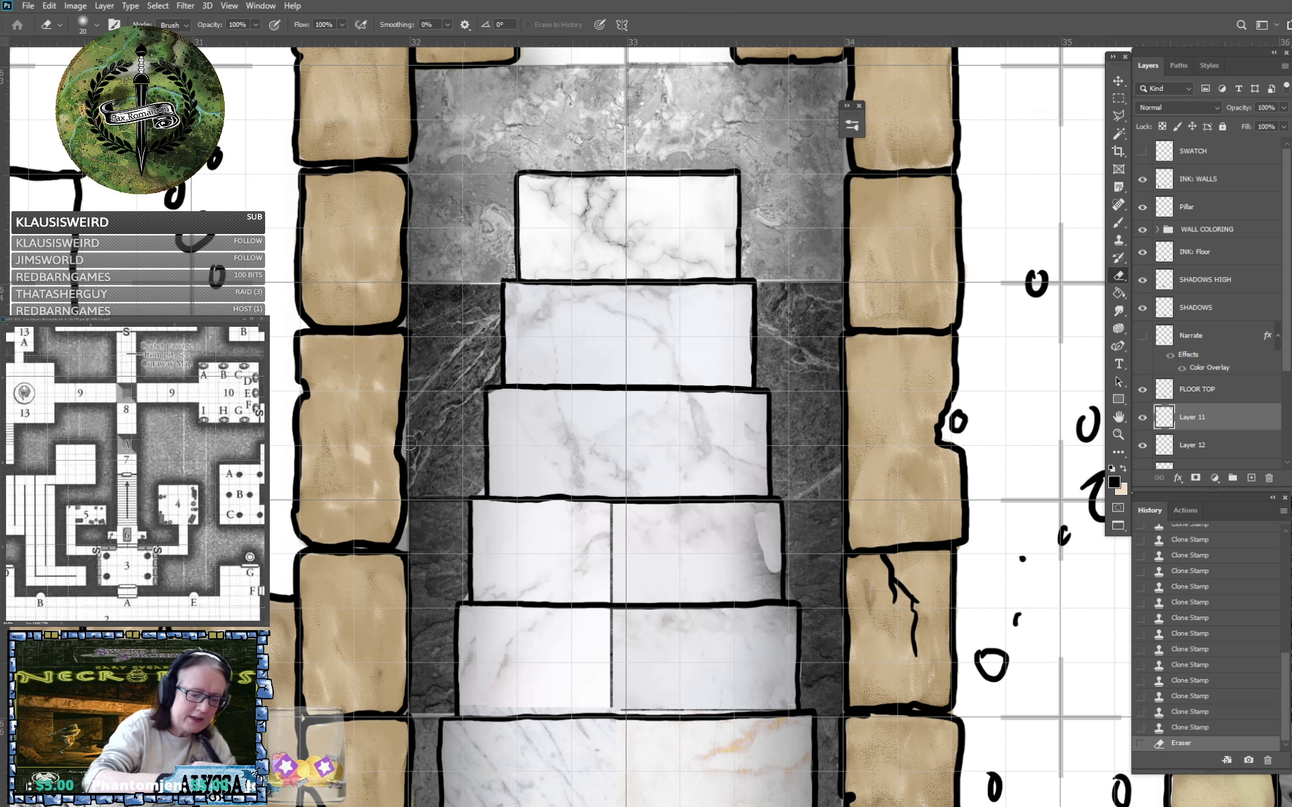
click(408, 444)
click(409, 456)
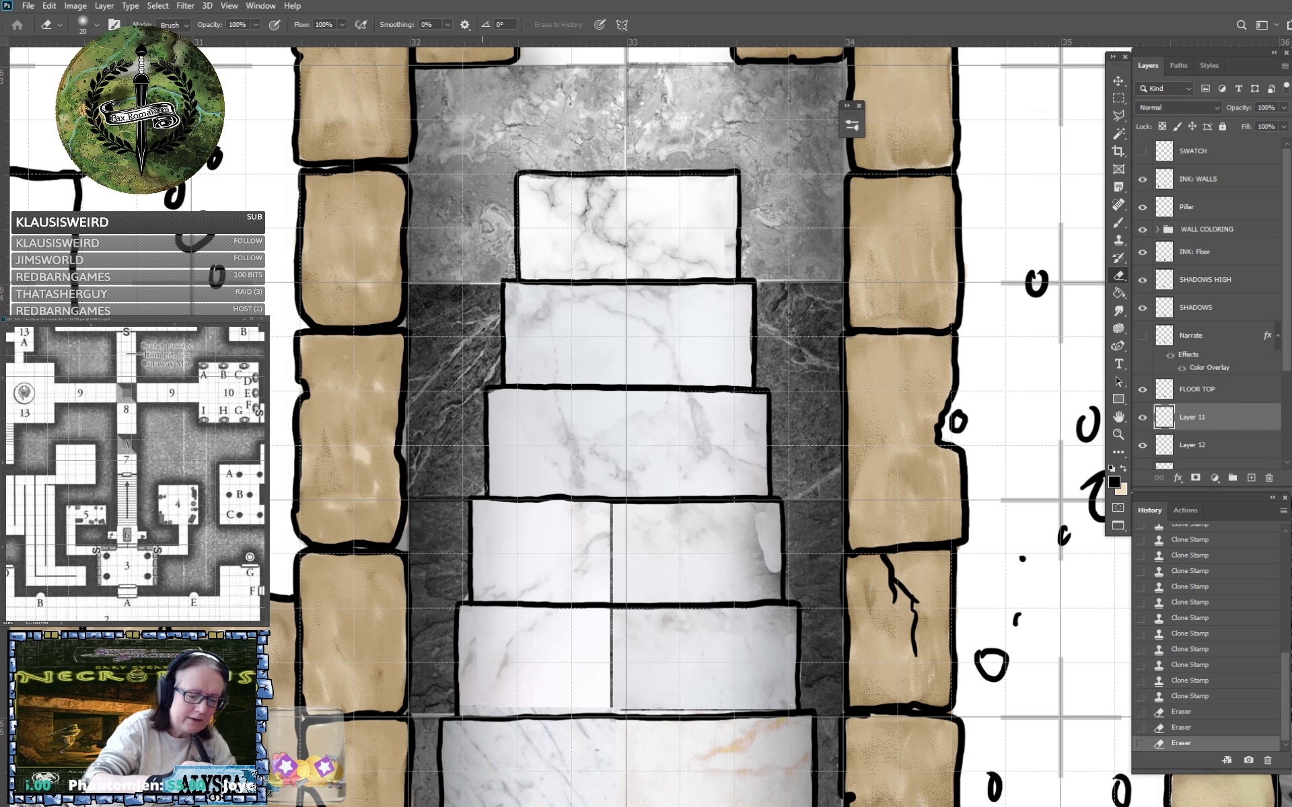
click(448, 580)
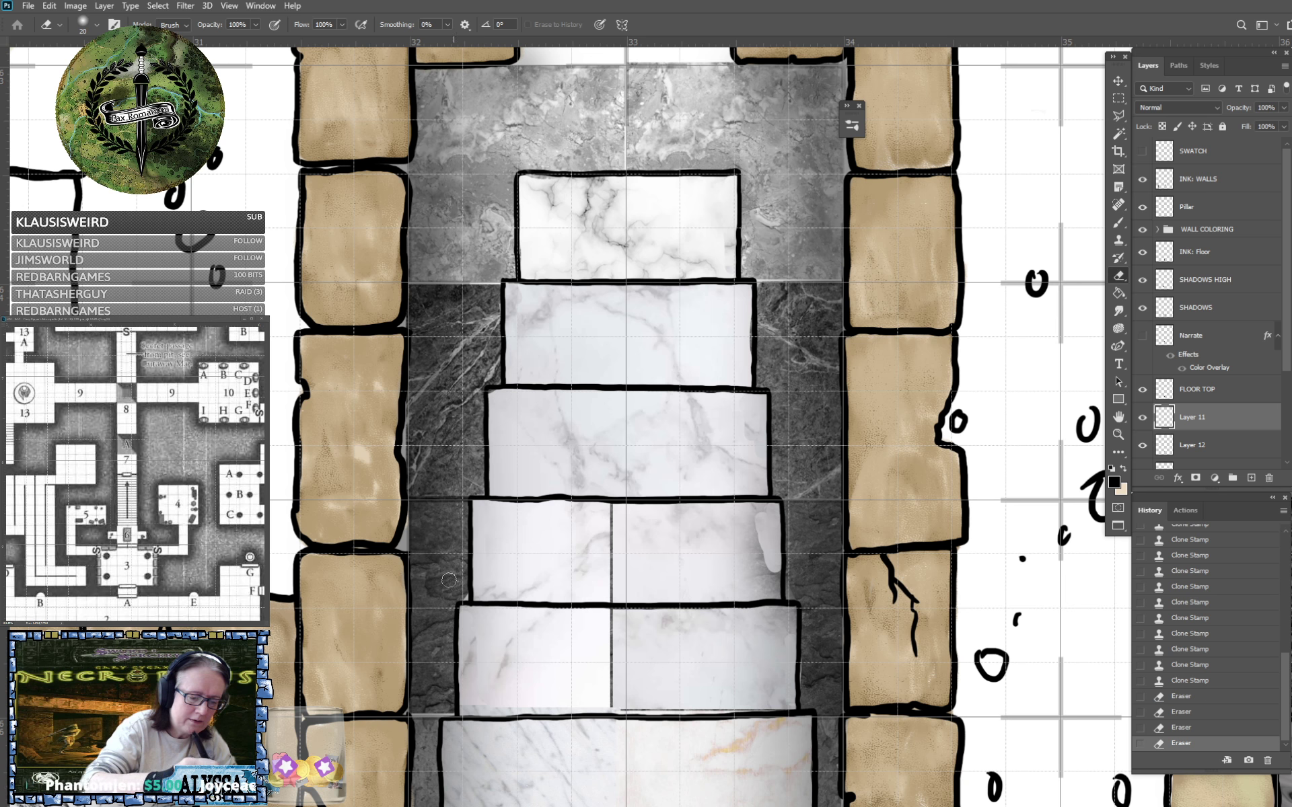
click(422, 552)
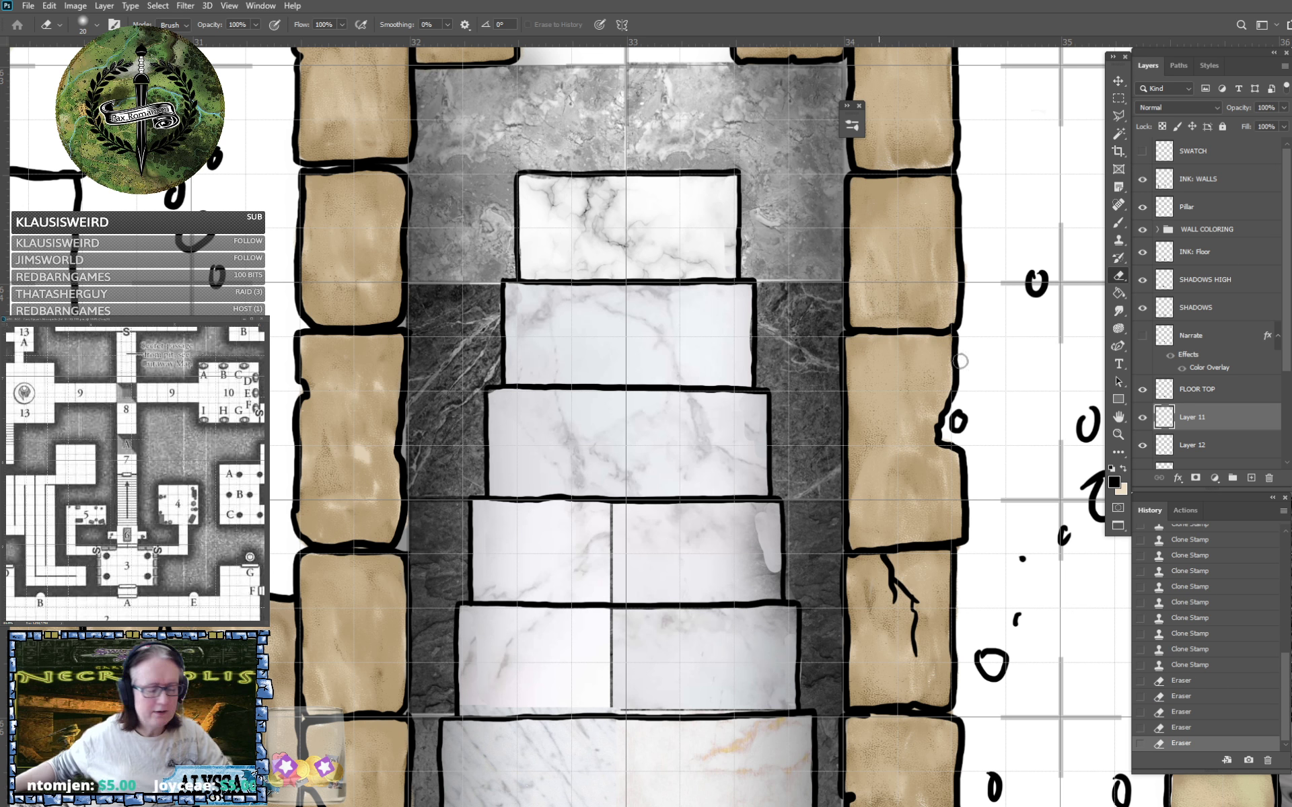
Check which layers lie under the light gaps along the west wall's inner edge, and select the Background layer.
click(1118, 82)
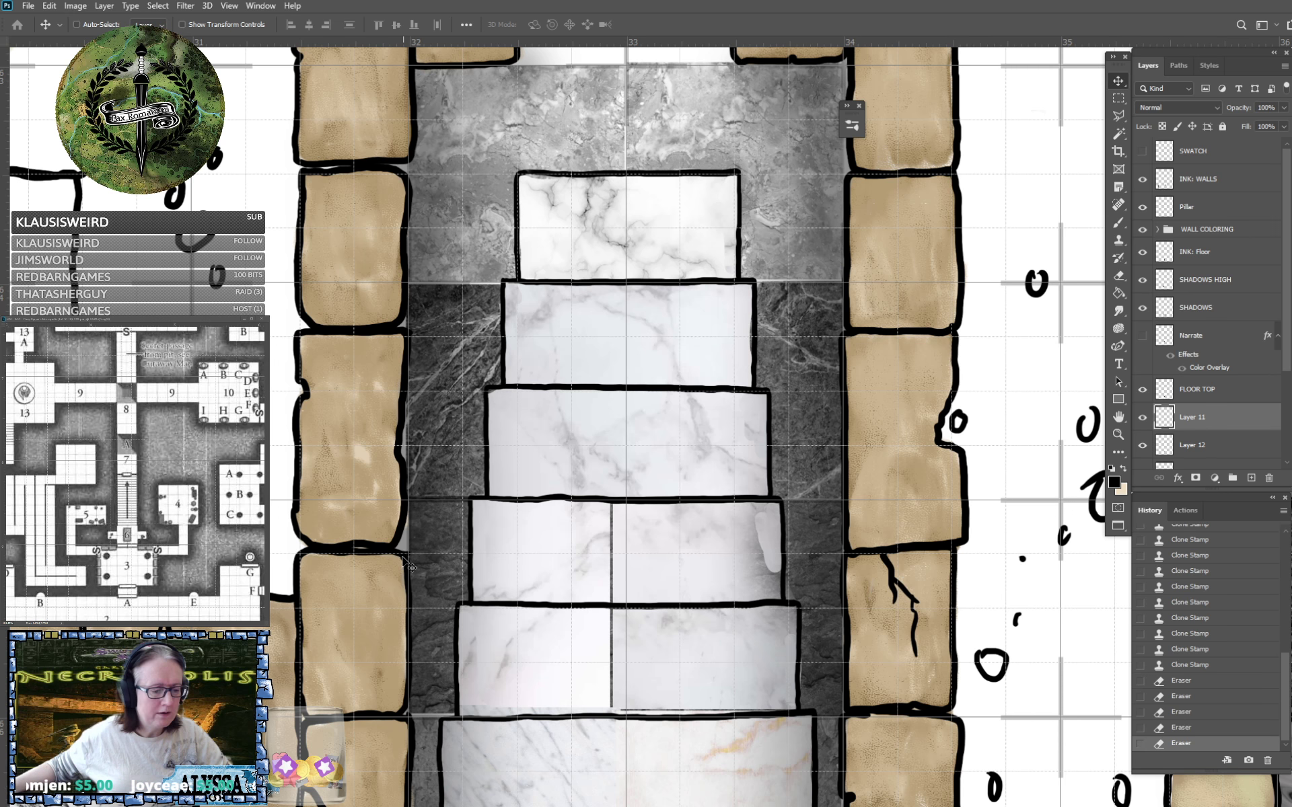
right_click(403, 546)
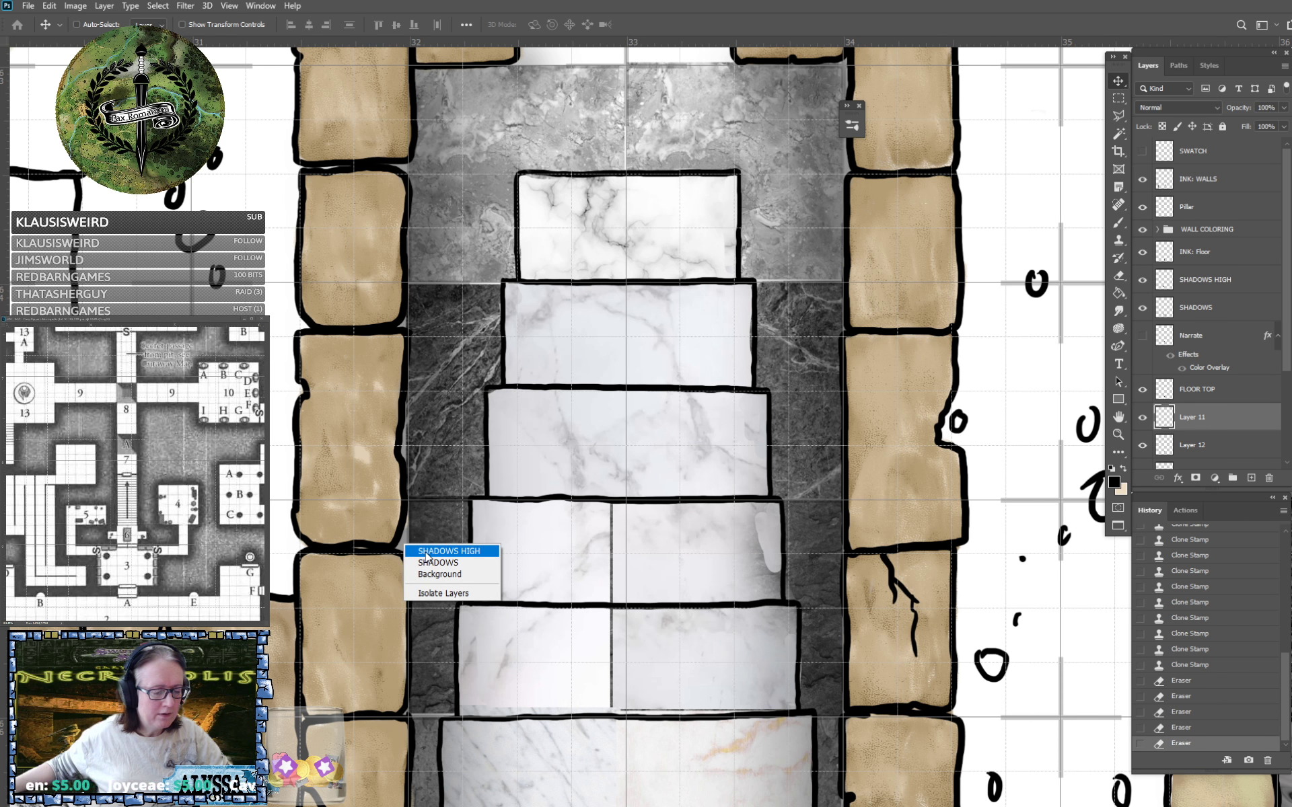
click(439, 574)
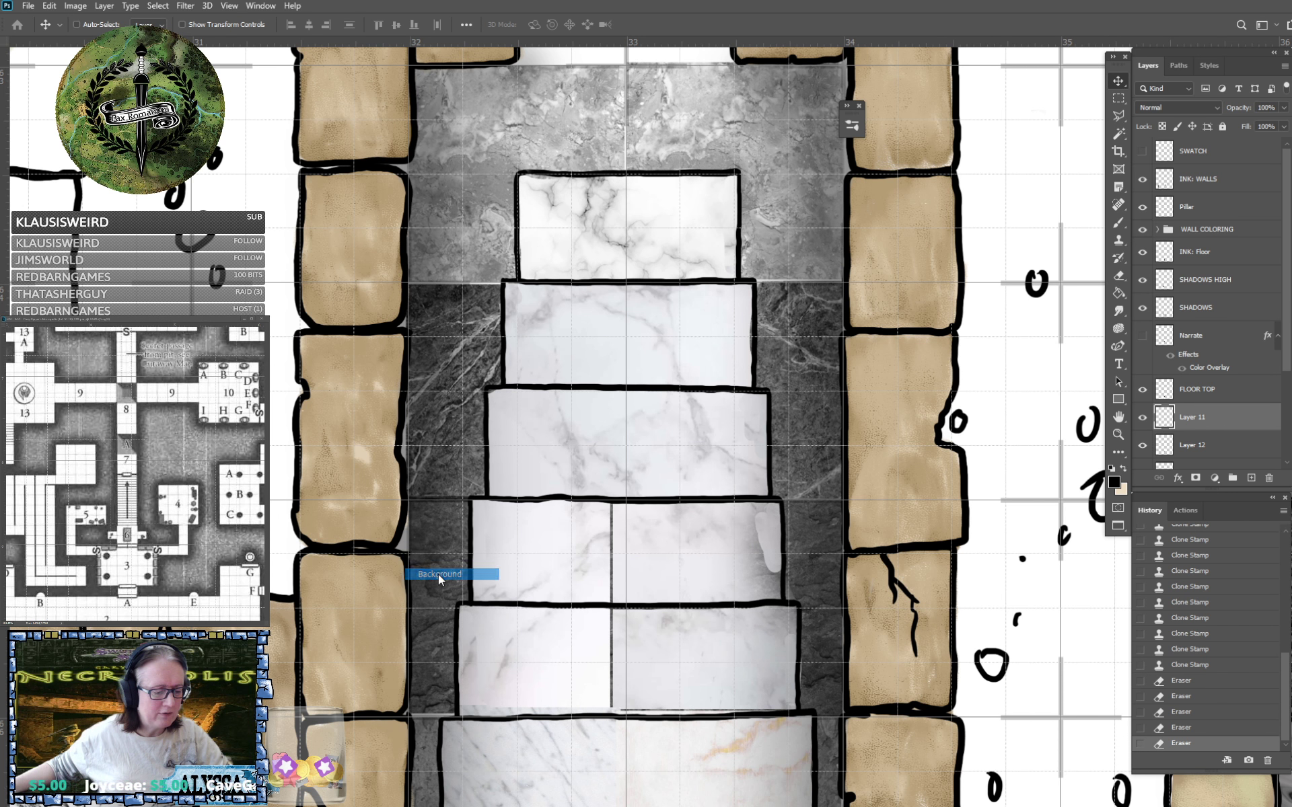
right_click(403, 548)
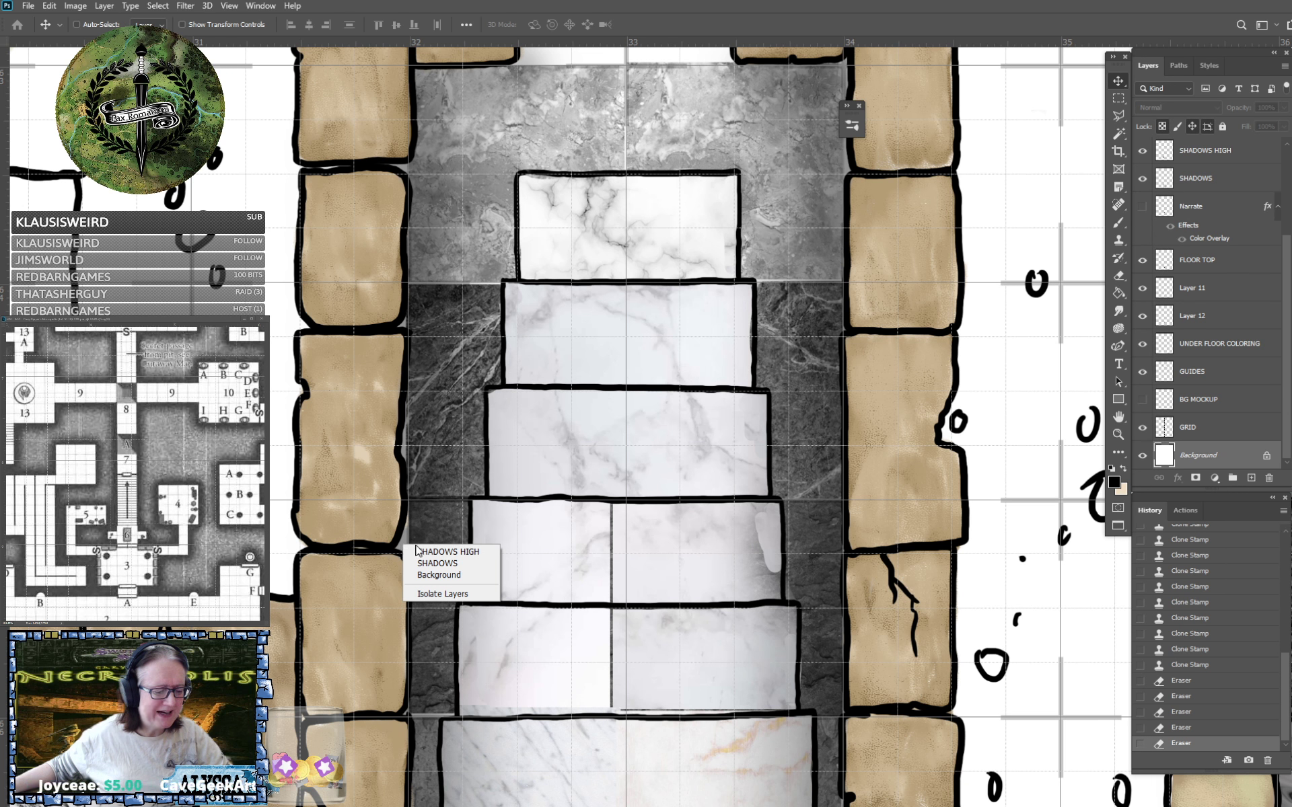
right_click(402, 450)
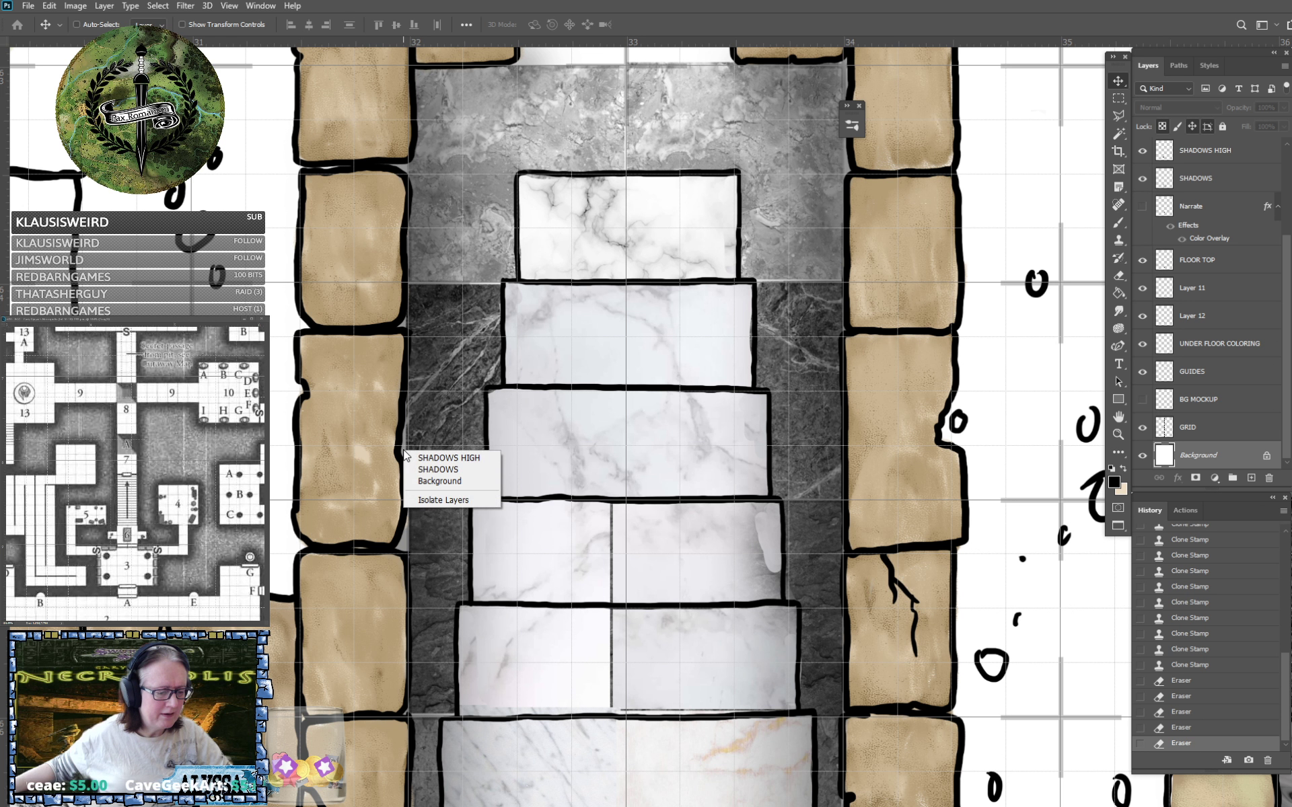
click(440, 458)
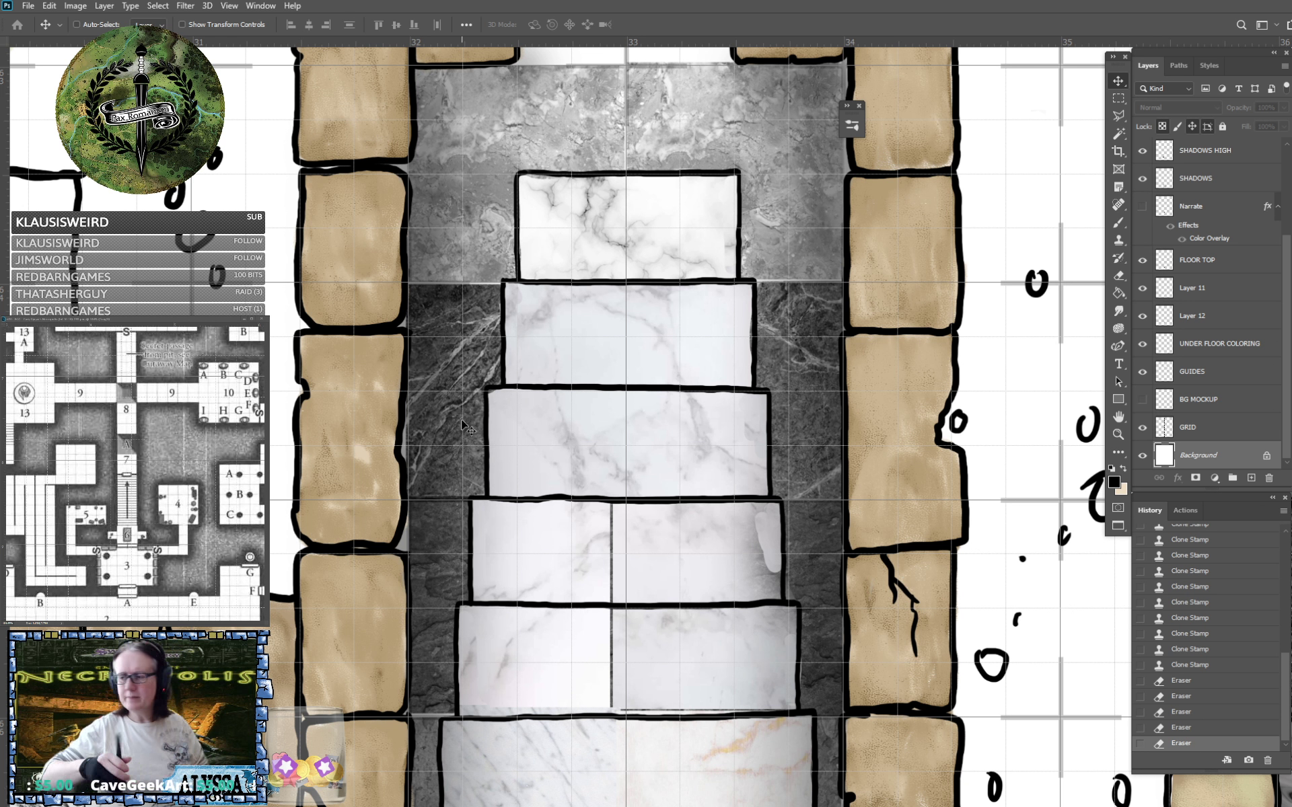
Try cloning marble sampled from the fifth stair's west half along the stair's lower west edge with the Background layer active.
scroll(461, 425, left, 1)
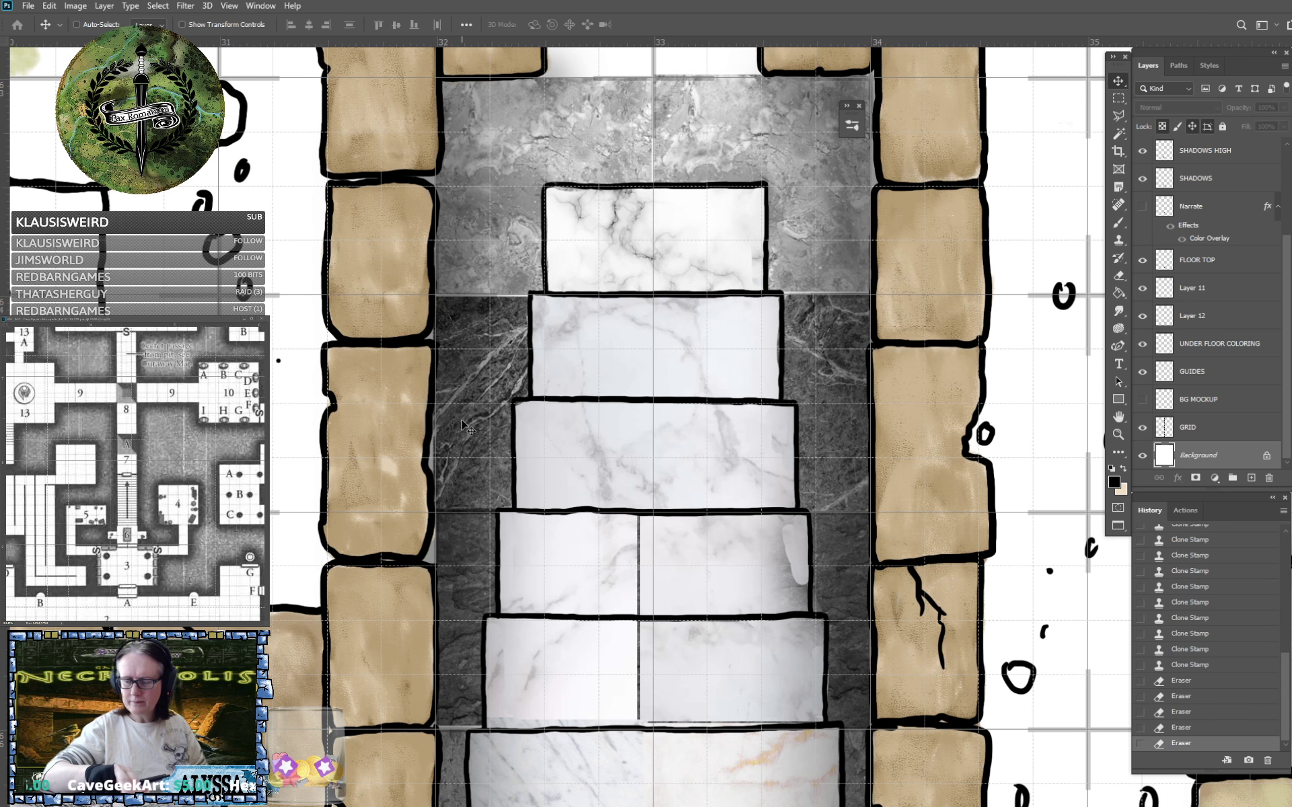
scroll(462, 419, up, 2)
scroll(462, 418, right, 1)
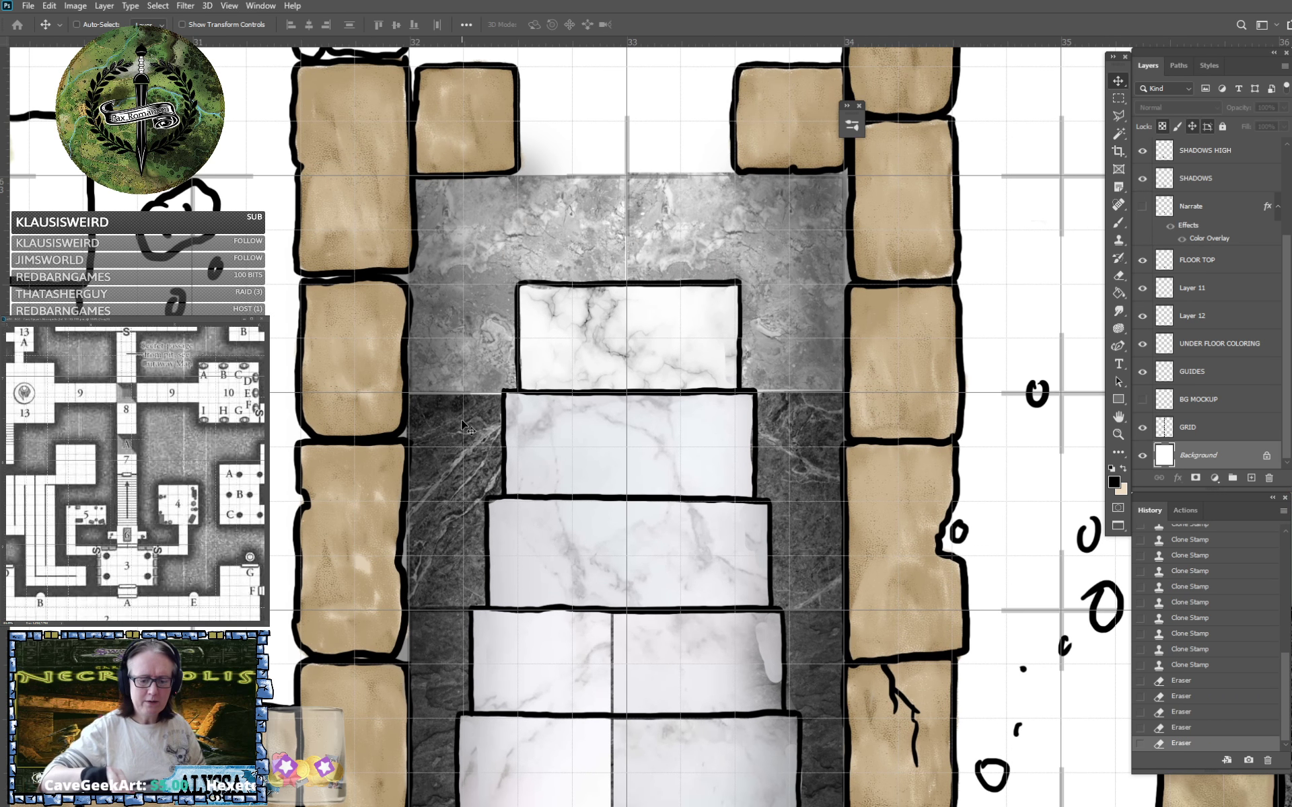
scroll(461, 419, down, 3)
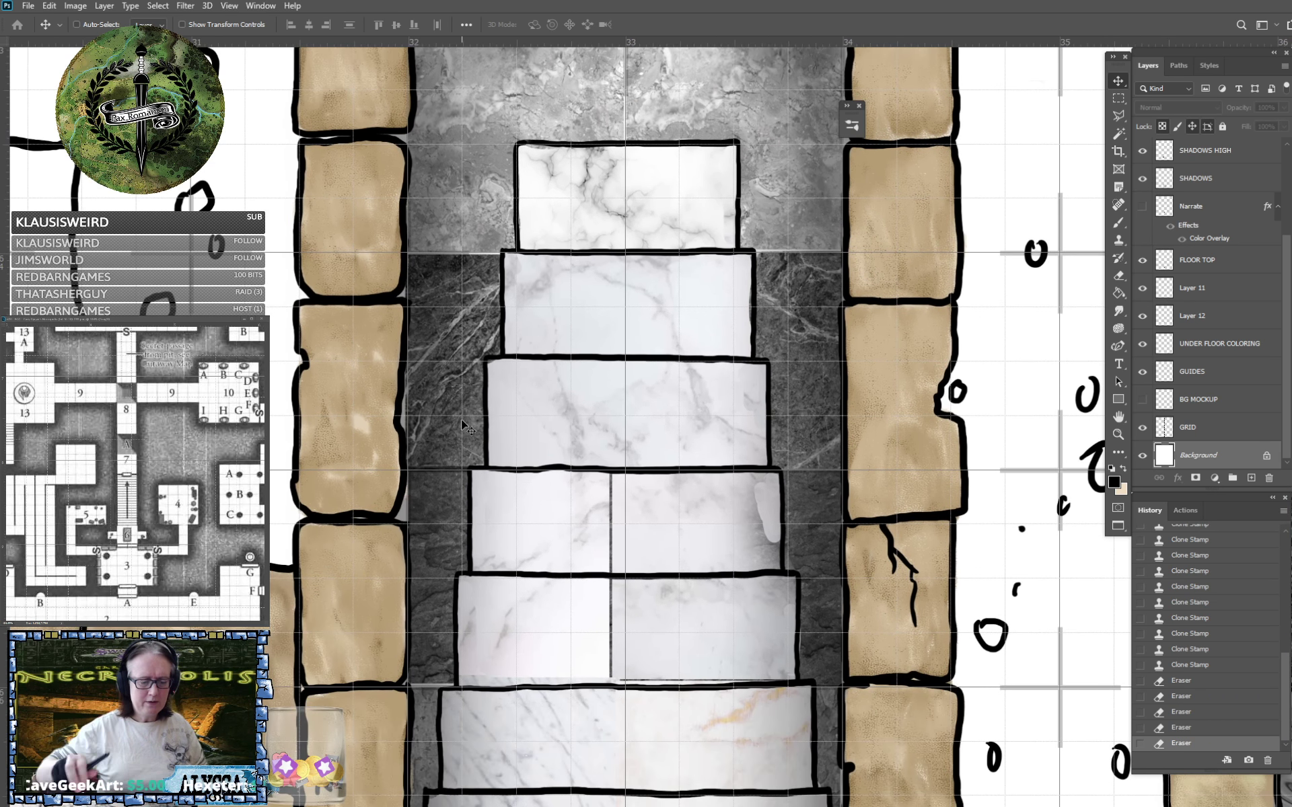
scroll(462, 418, down, 2)
scroll(461, 419, left, 1)
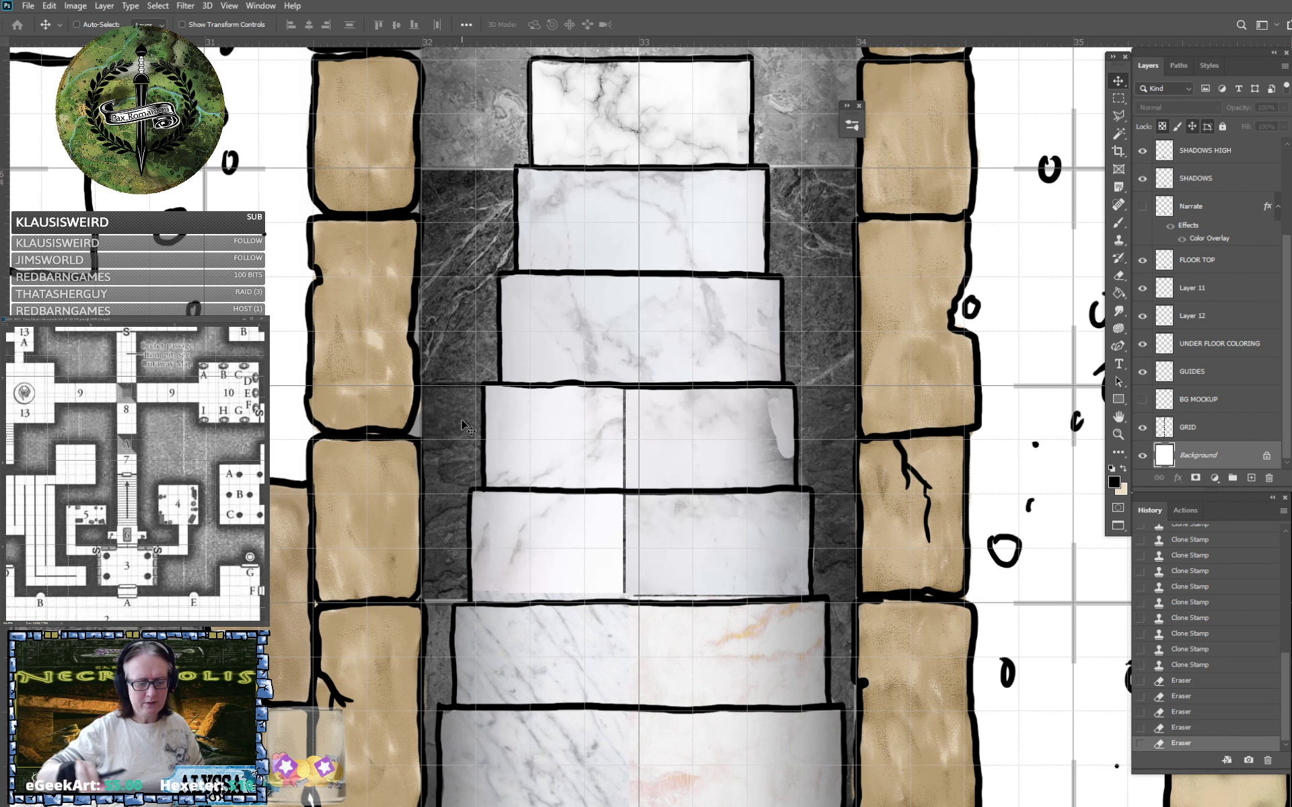
scroll(461, 424, down, 1)
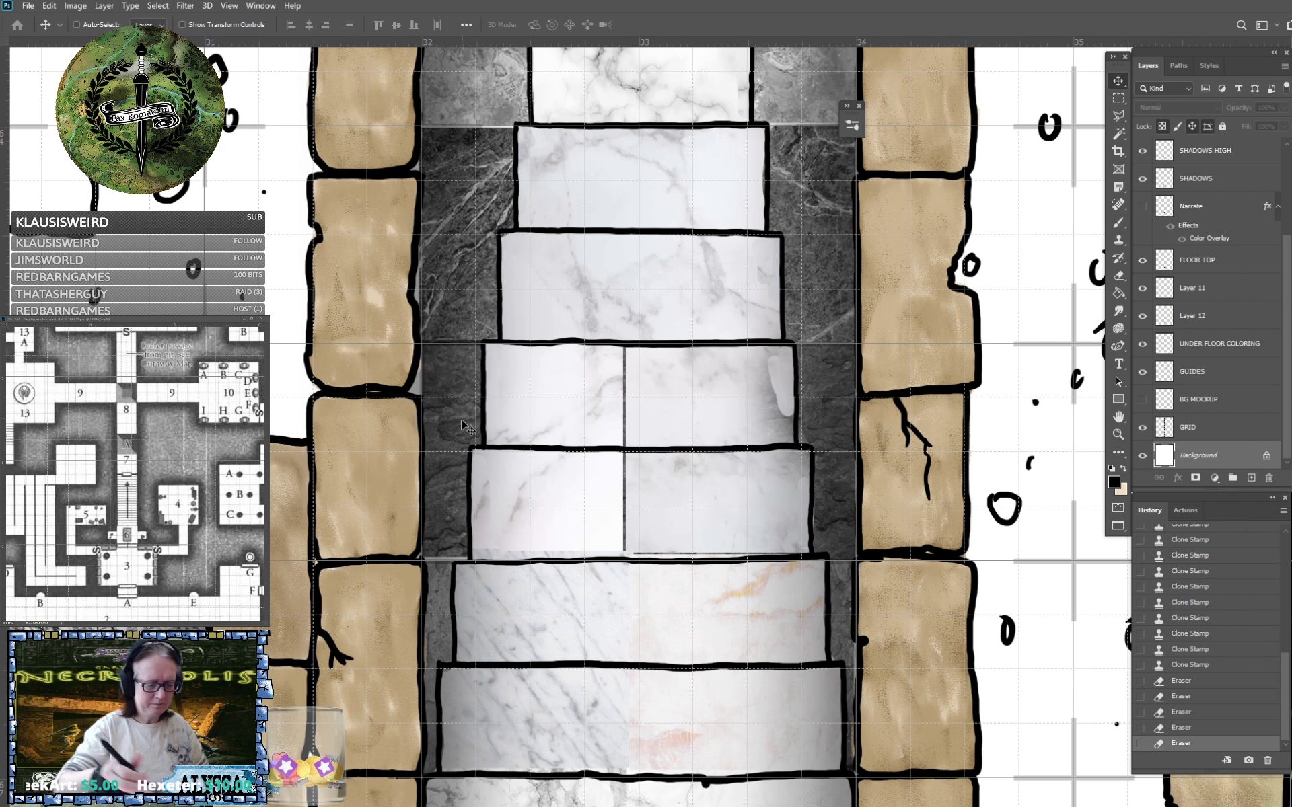
click(1118, 240)
alt+click(557, 514)
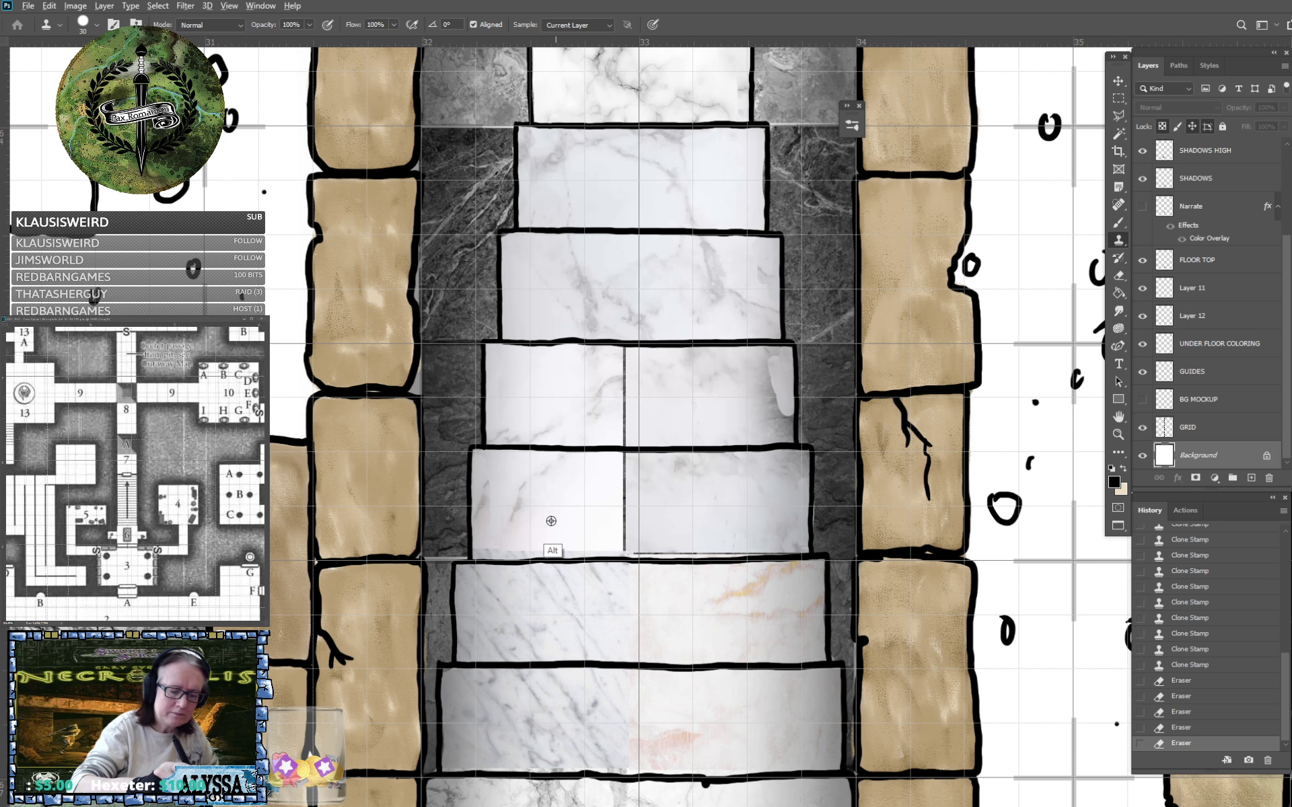
mouse_move(523, 553)
mouse_down()
mouse_move(488, 554)
mouse_move(564, 553)
mouse_up()
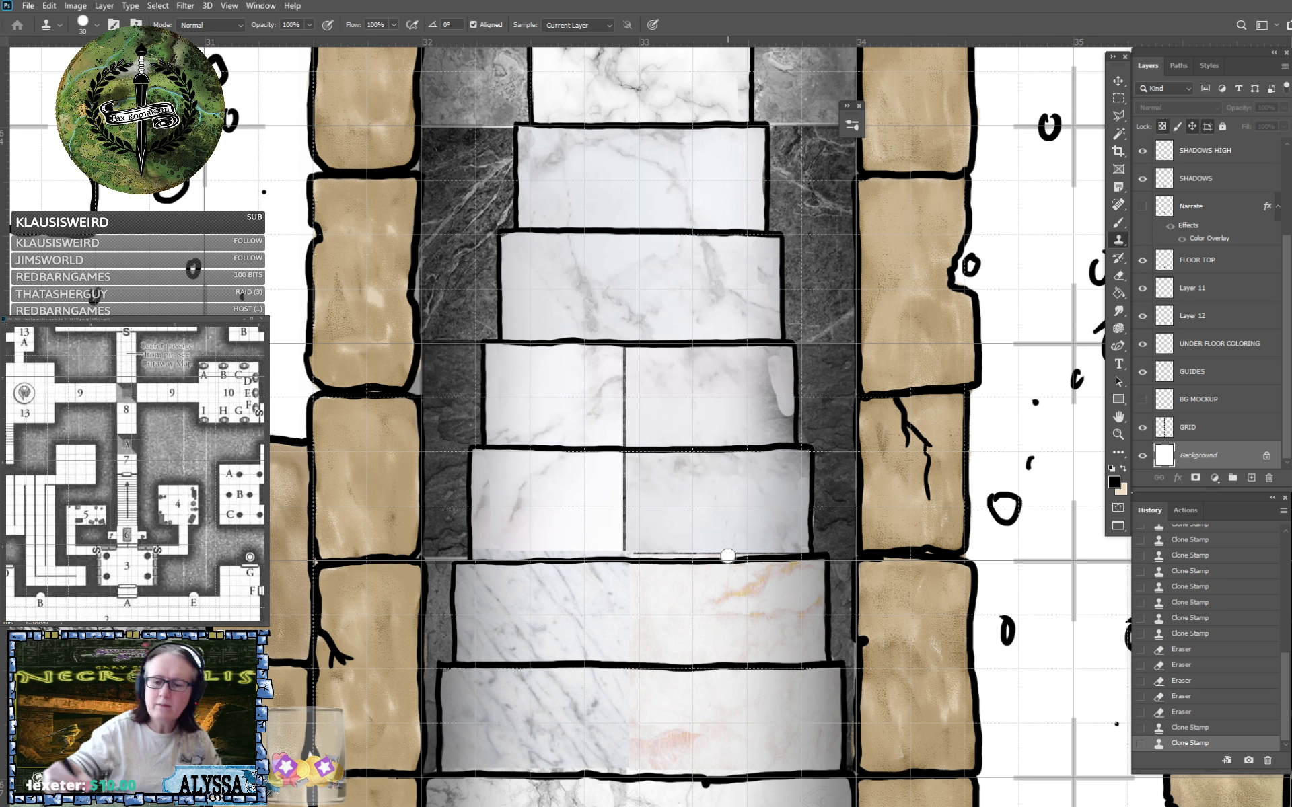
click(96, 25)
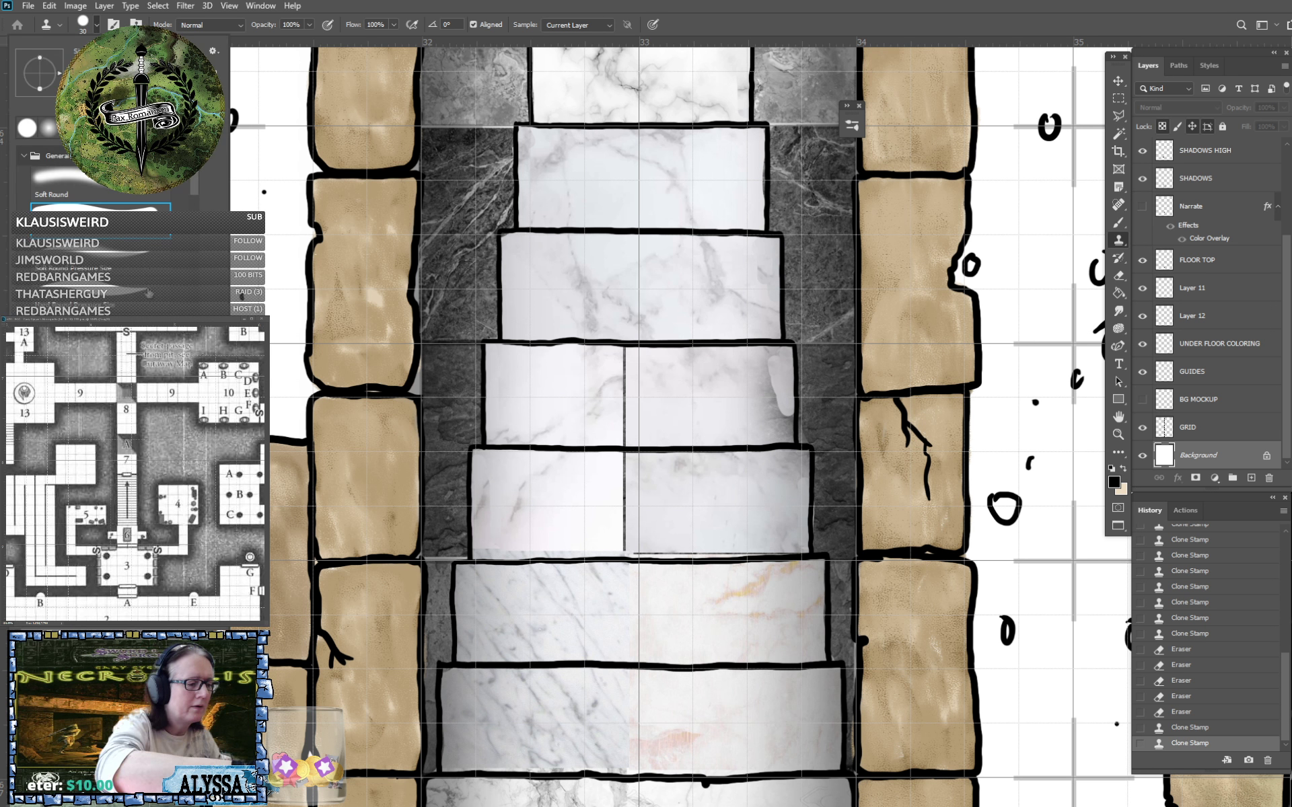
key(Escape)
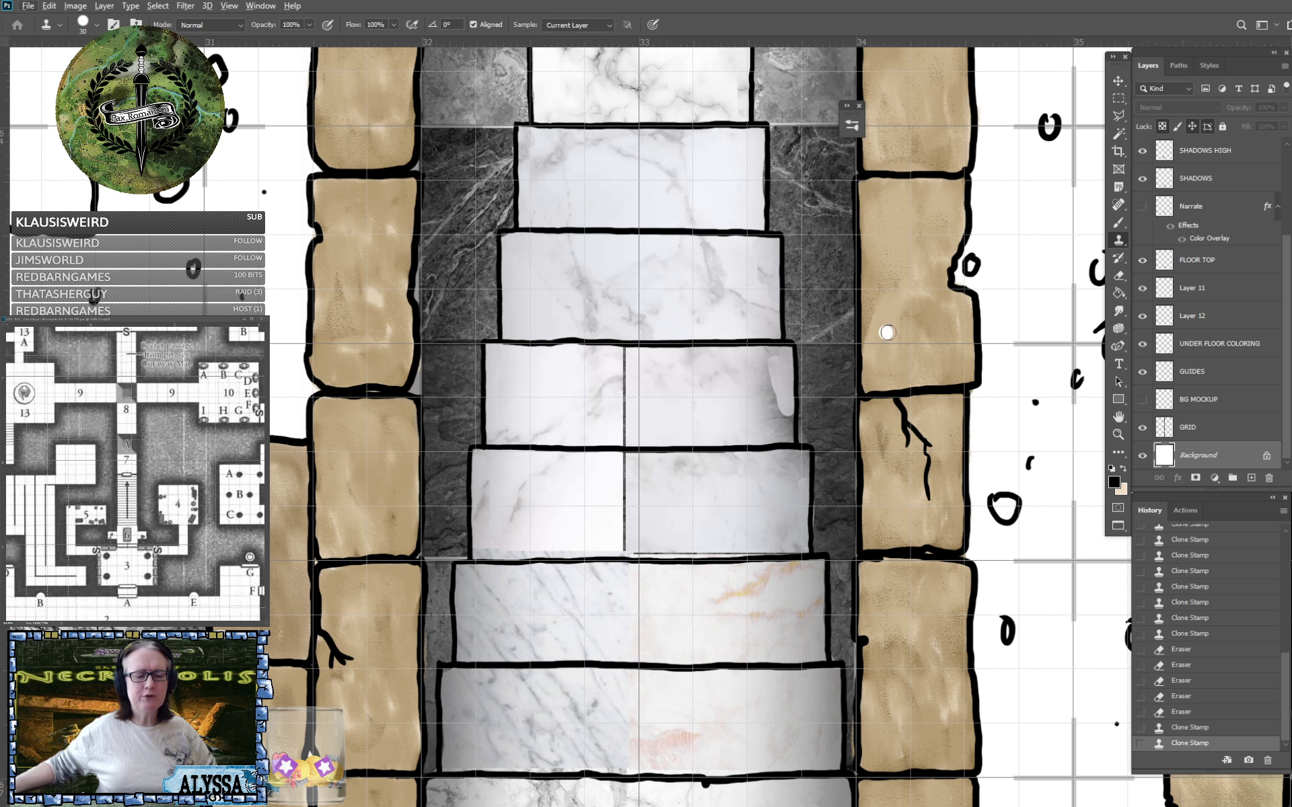
Select Layer 11 at the fifth stair's west half, and hide and reshow it to check what it contains.
click(1117, 83)
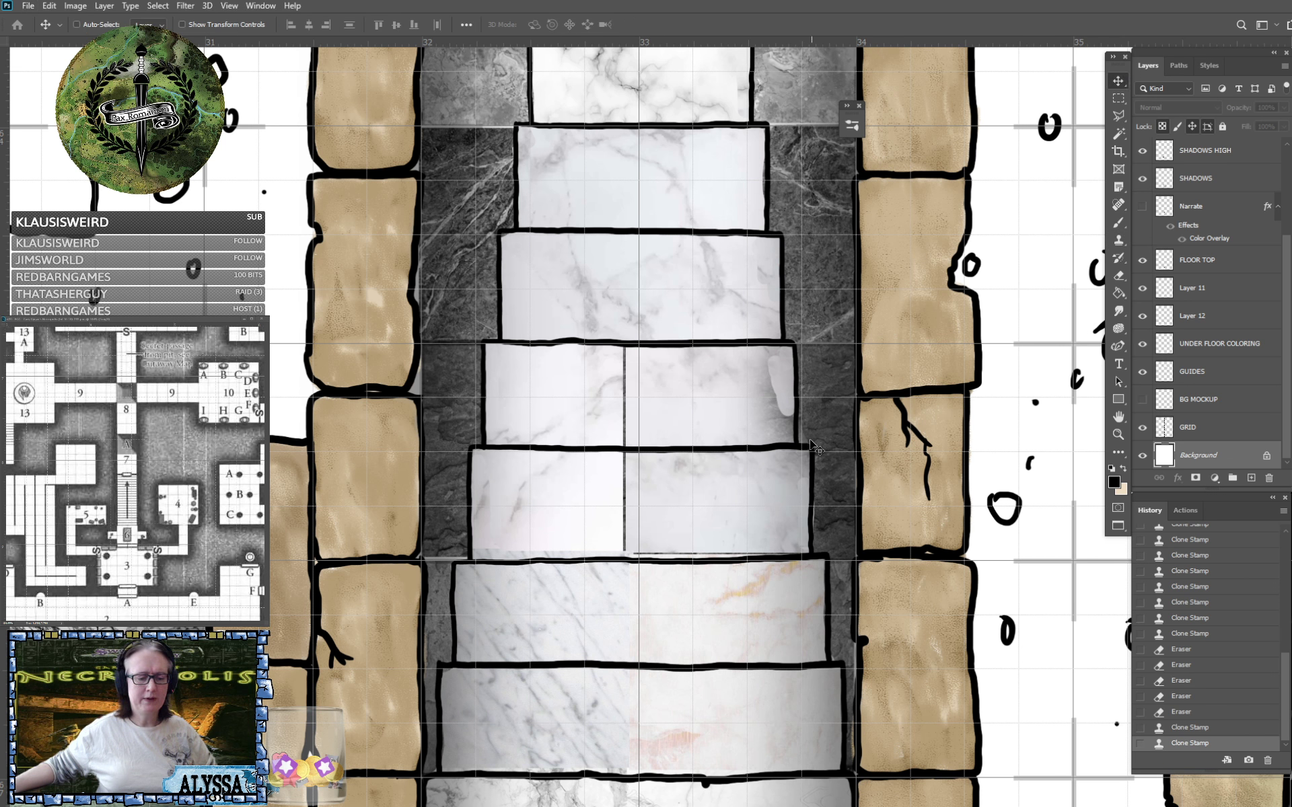
scroll(613, 515, down, 2)
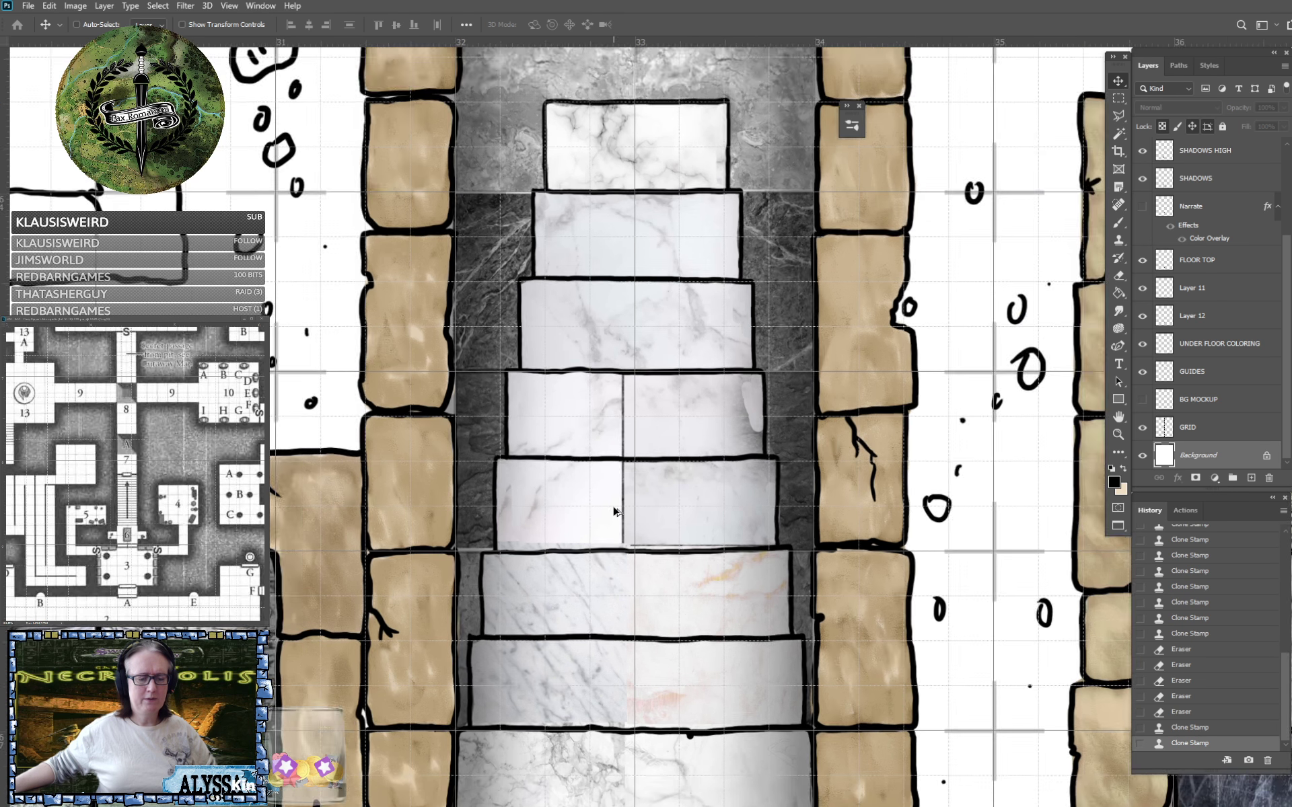
scroll(614, 516, down, 2)
scroll(614, 516, up, 4)
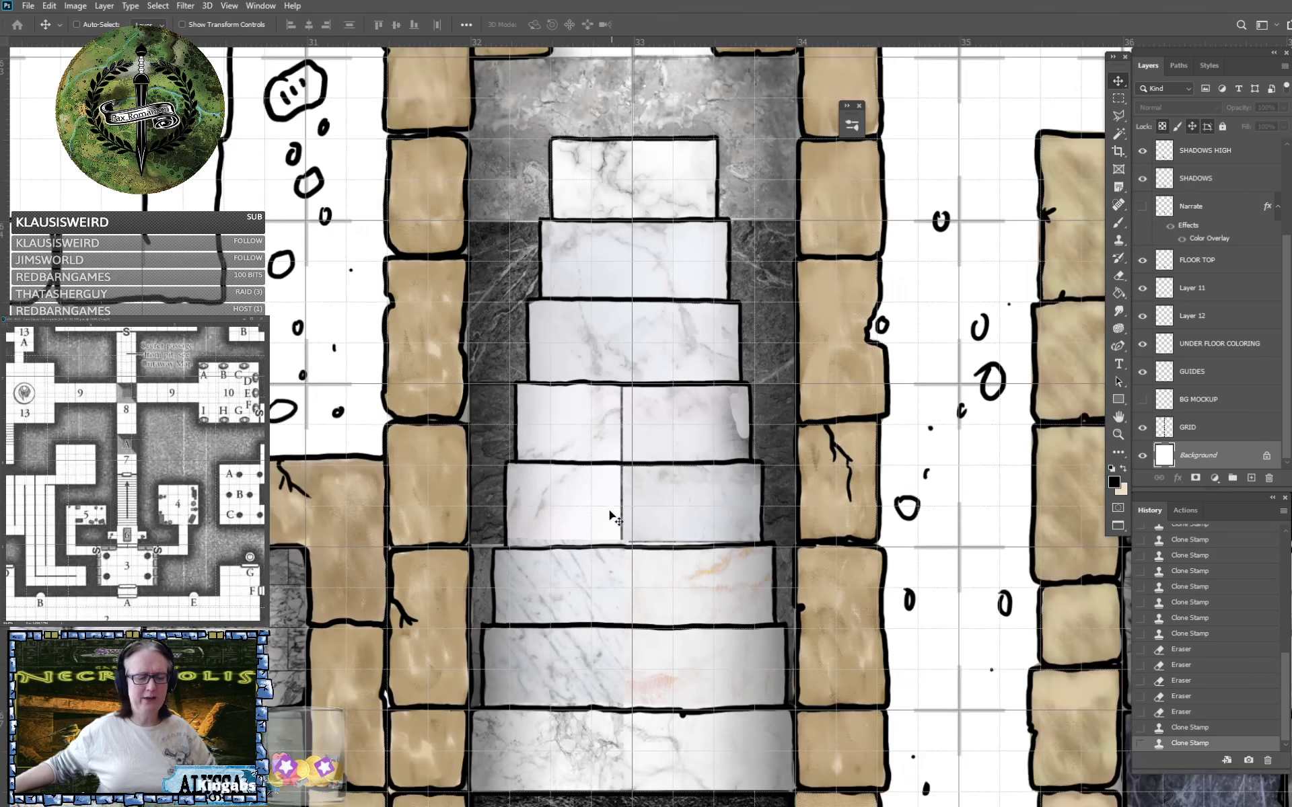
right_click(600, 514)
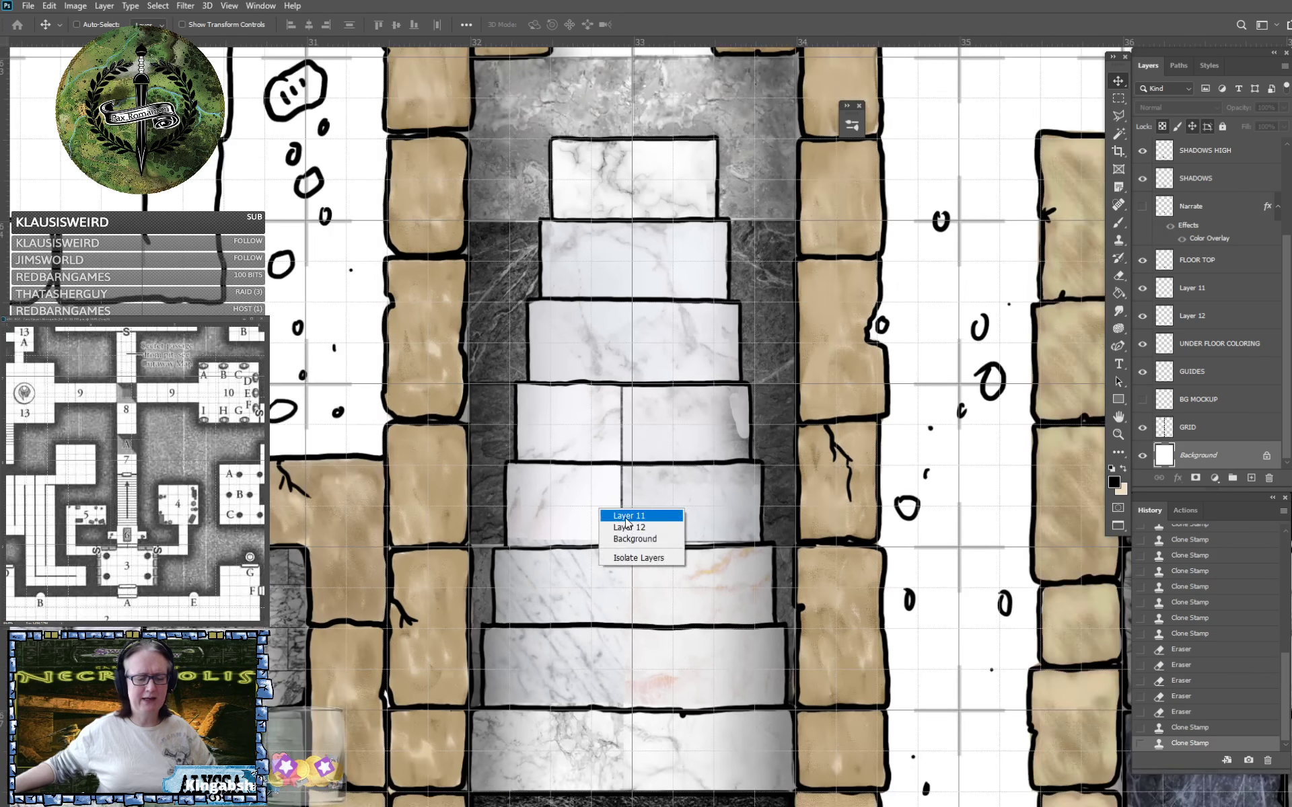
click(632, 519)
click(1142, 288)
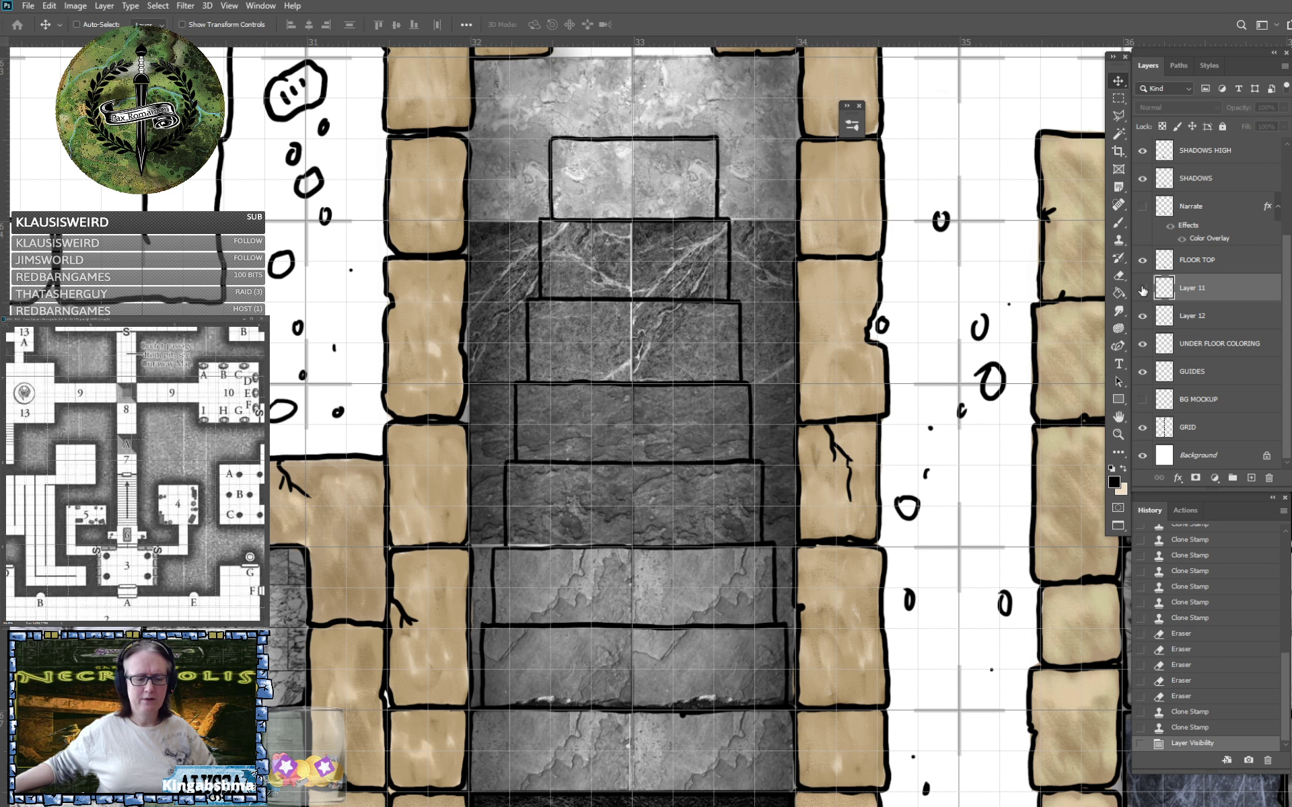
click(1141, 288)
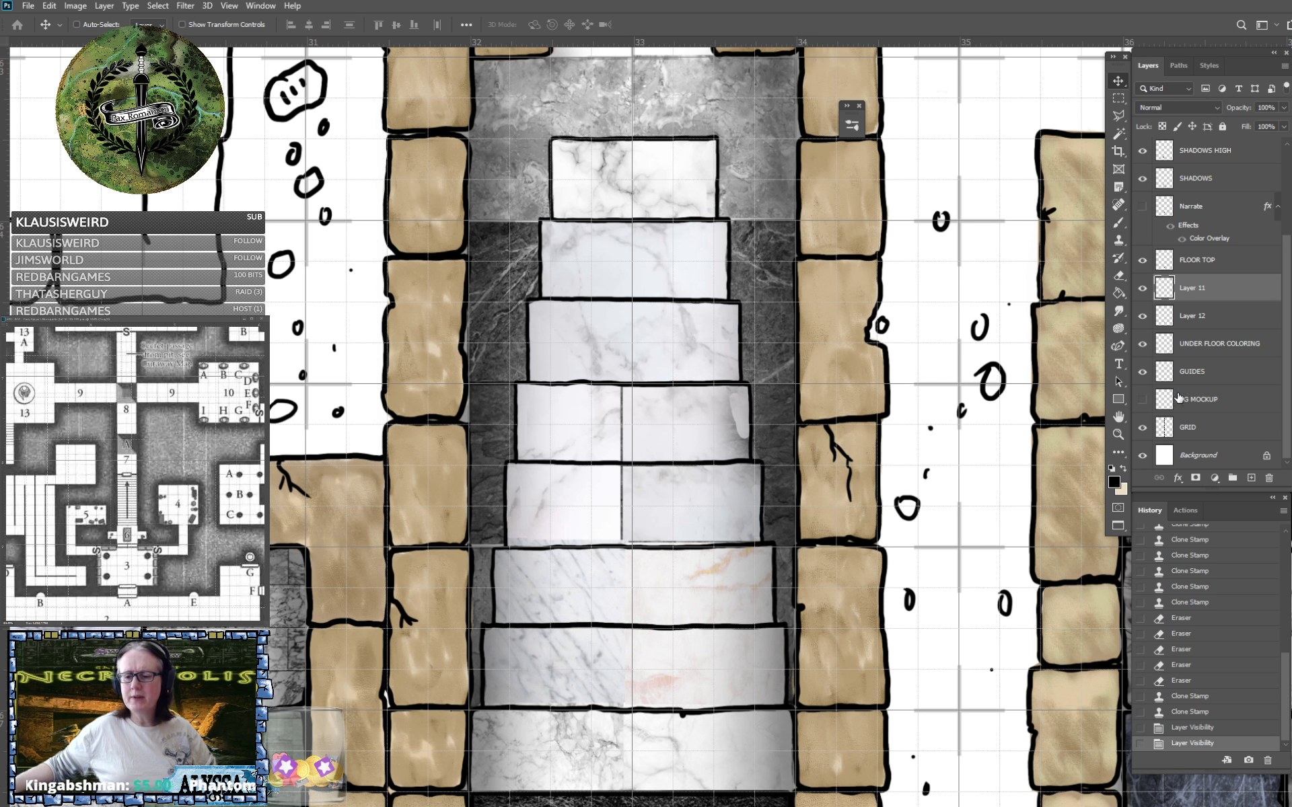
Hide and reshow Layer 12 repeatedly to examine how it affects the seams on the fourth and fifth stairs.
click(1141, 316)
click(1141, 316)
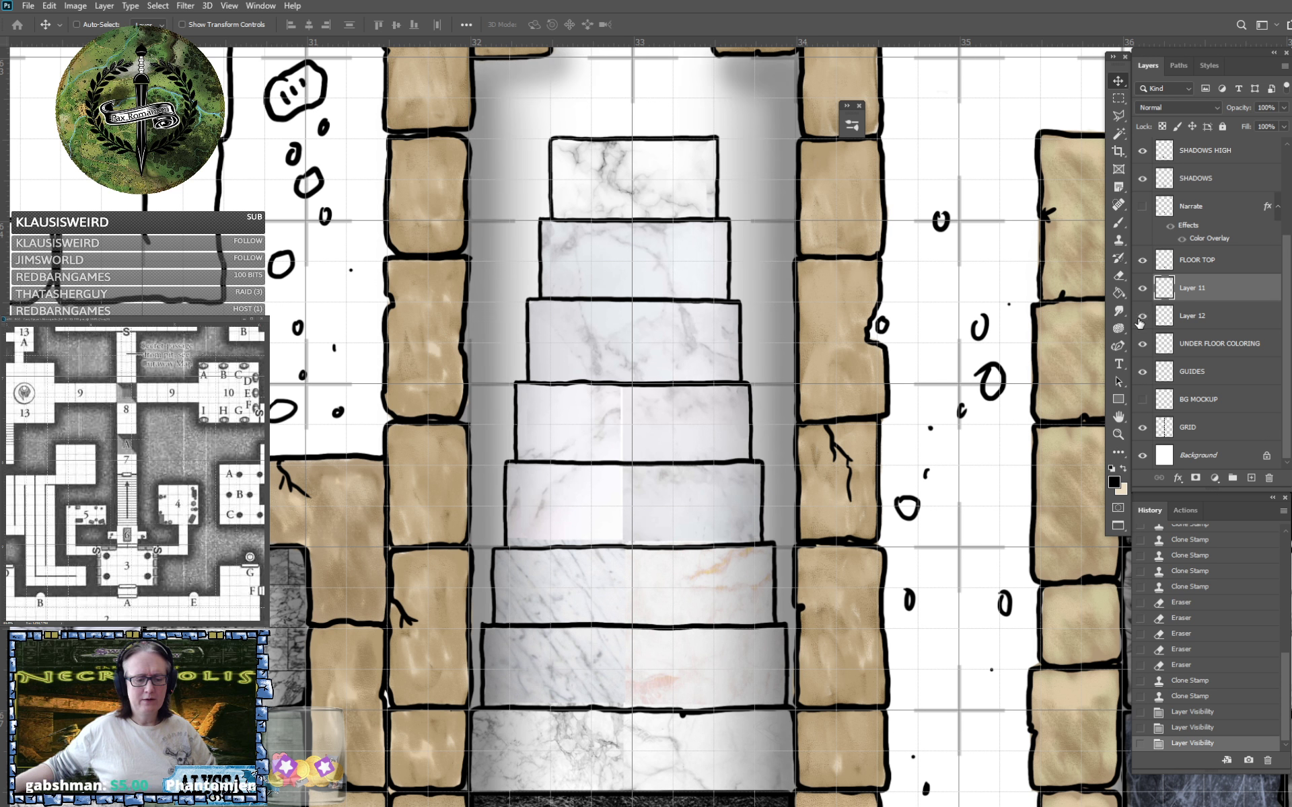
click(1141, 316)
click(1141, 316)
click(1141, 316)
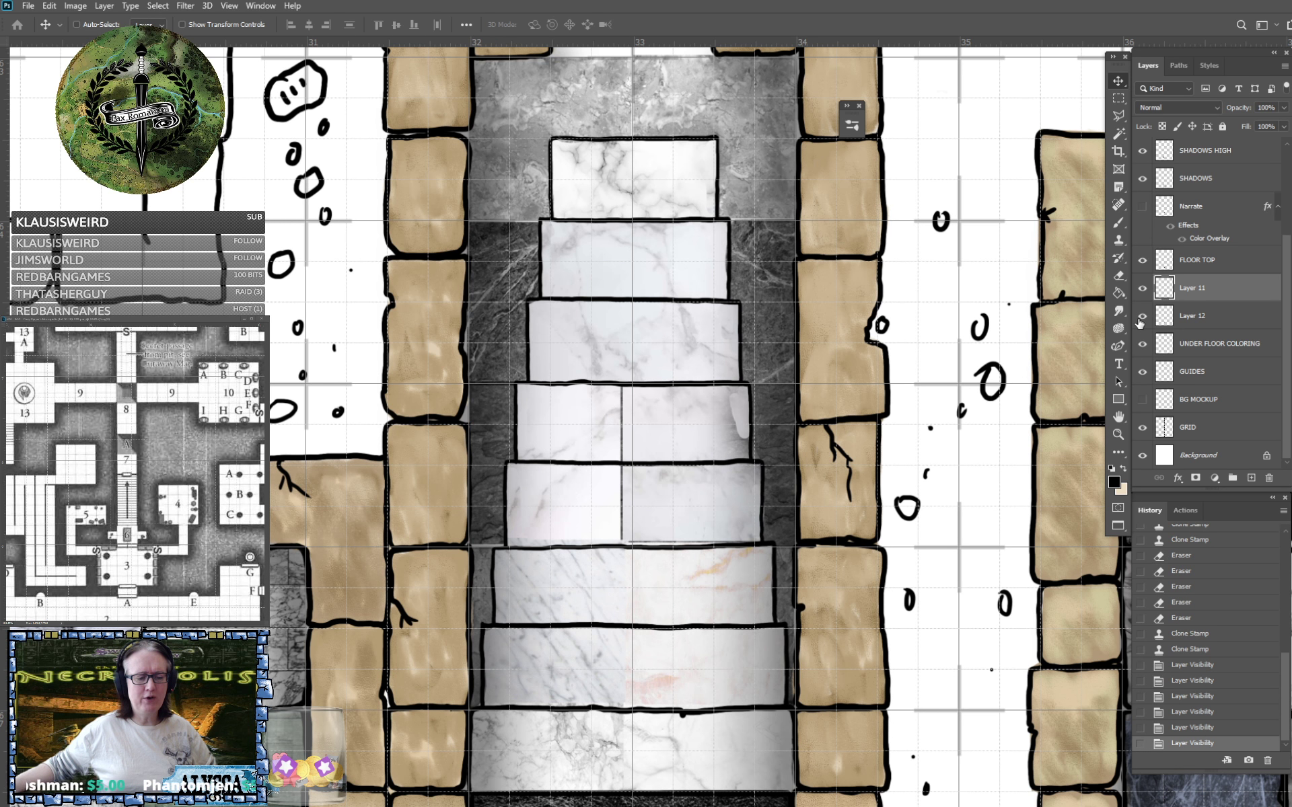
click(1141, 316)
click(1142, 316)
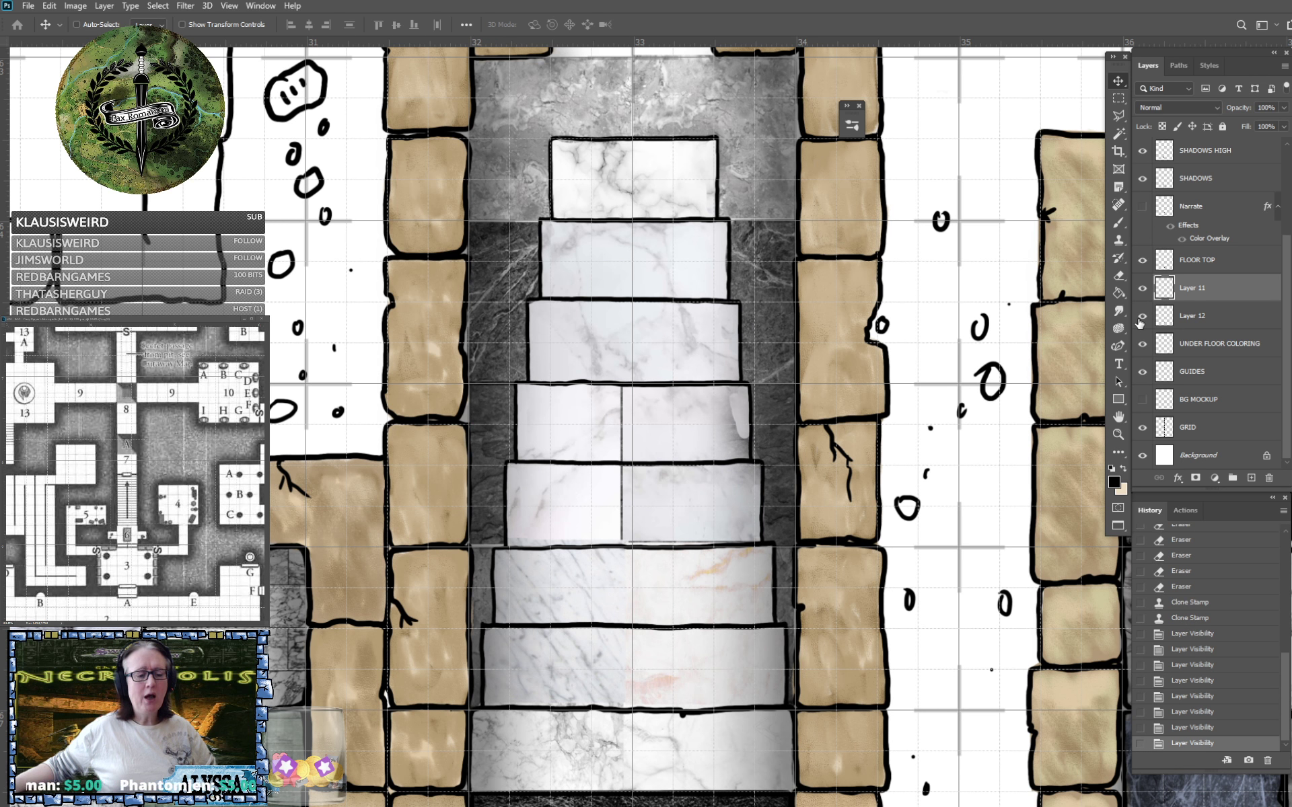
click(1141, 316)
click(1141, 316)
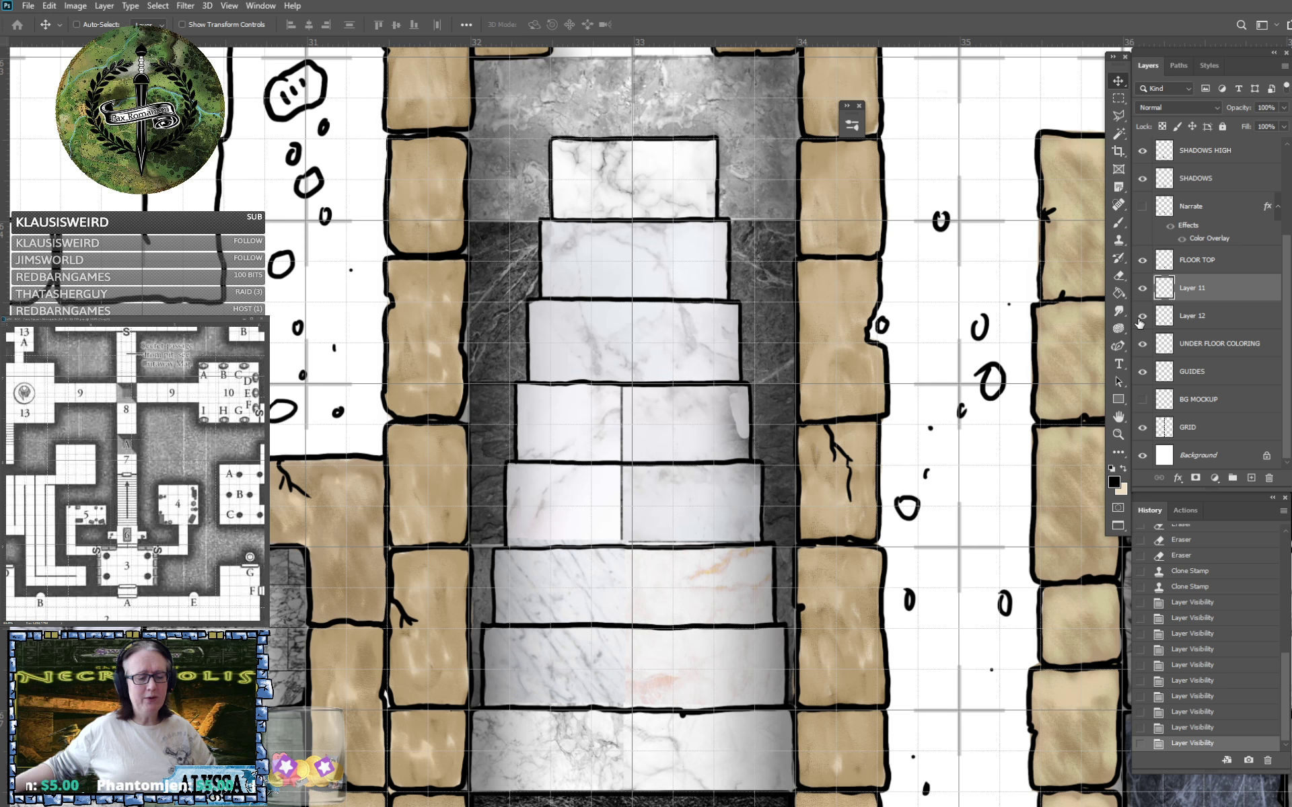
click(1141, 316)
click(1141, 316)
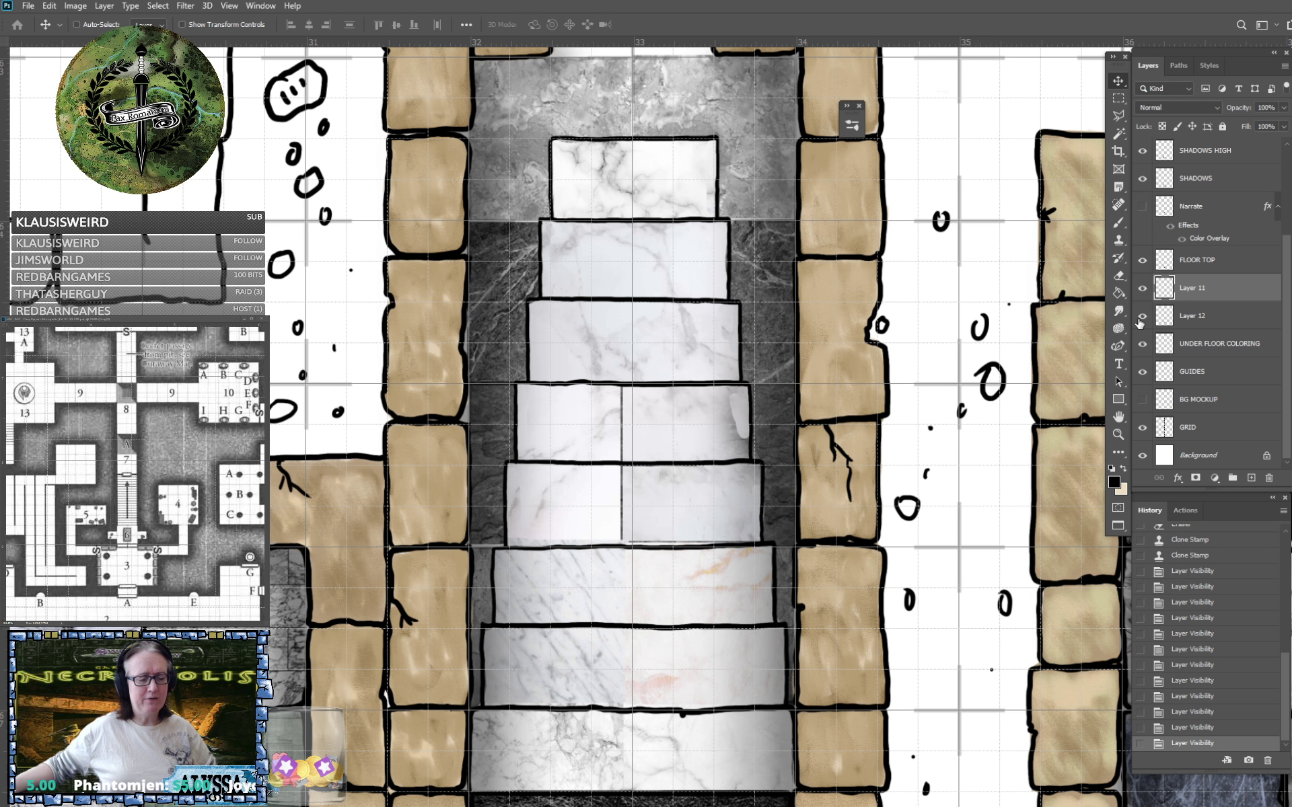
click(1140, 321)
click(1139, 320)
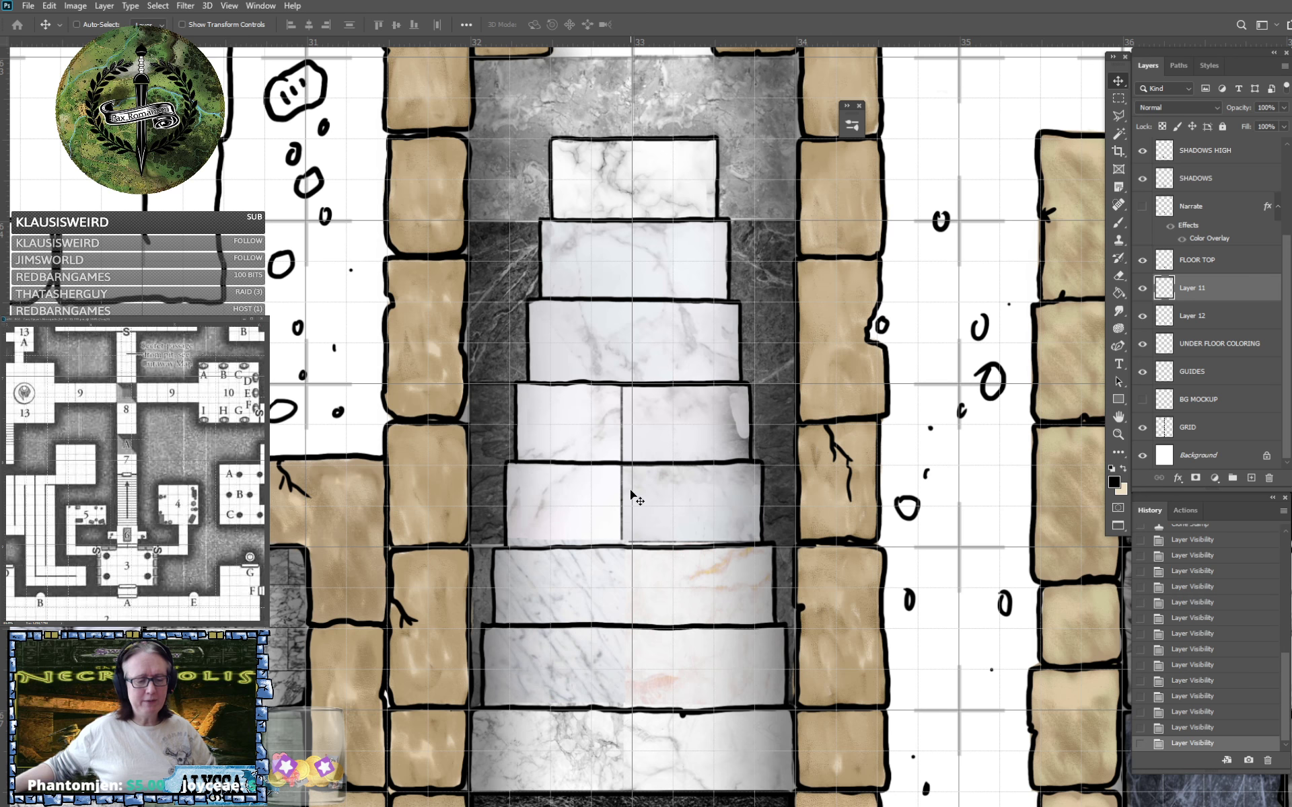
Try to select the west half of the fifth stair on Layer 11 with a rectangular marquee.
scroll(629, 493, down, 1)
scroll(635, 495, up, 6)
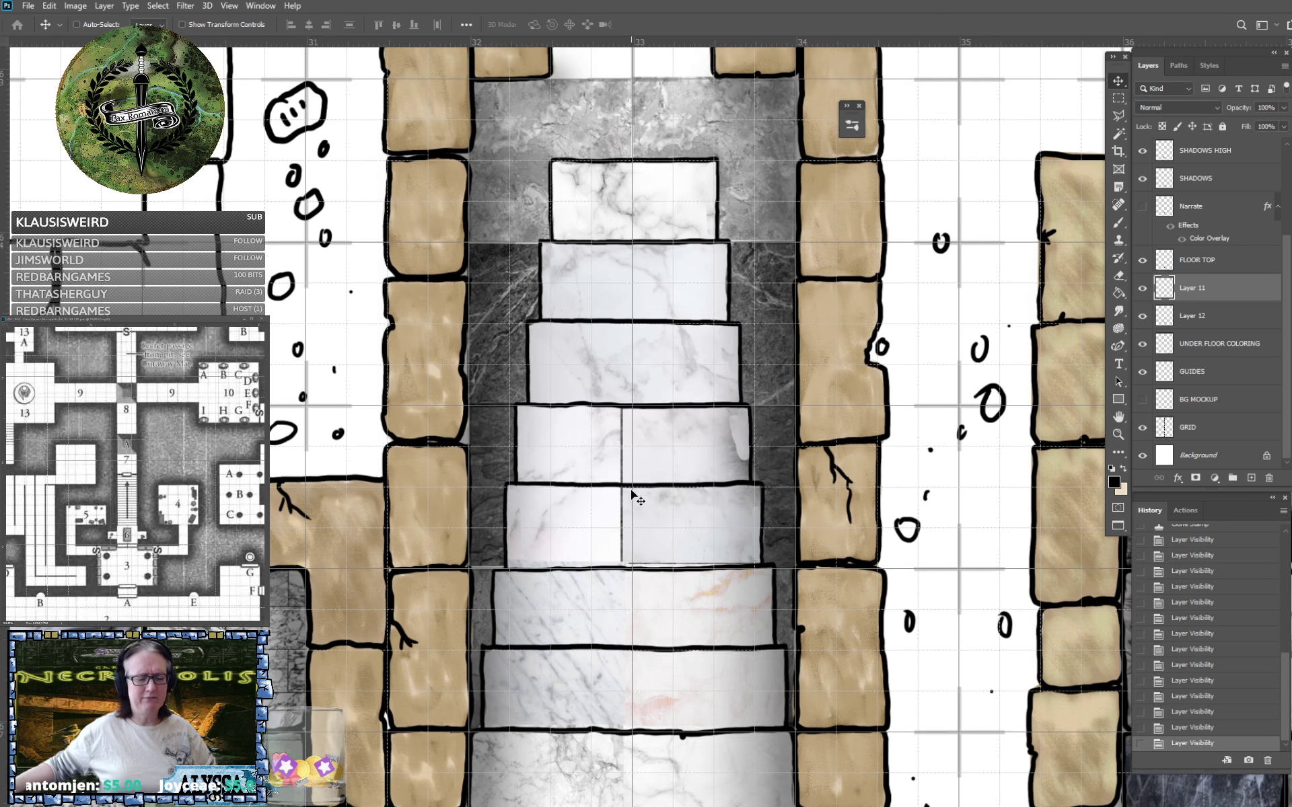
scroll(634, 496, down, 3)
scroll(628, 507, up, 6)
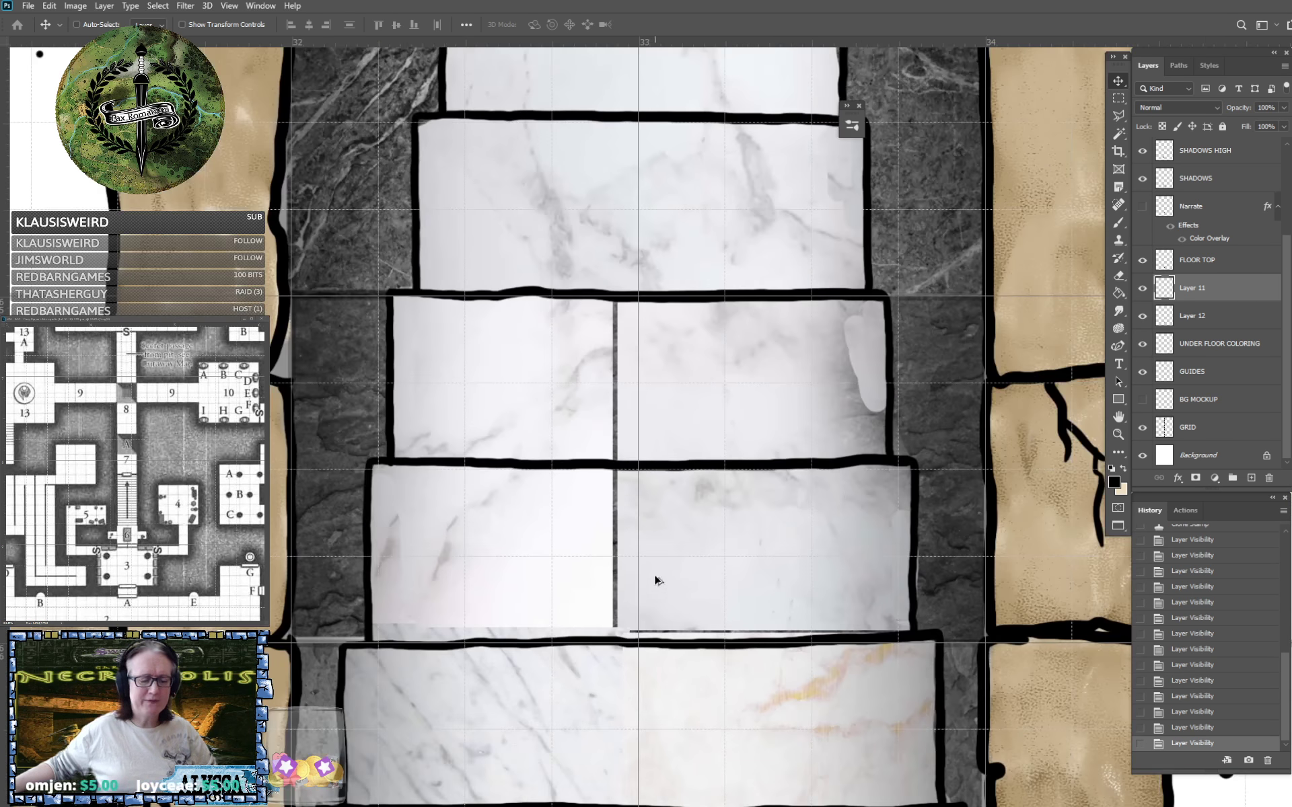
scroll(656, 578, down, 4)
scroll(656, 579, up, 1)
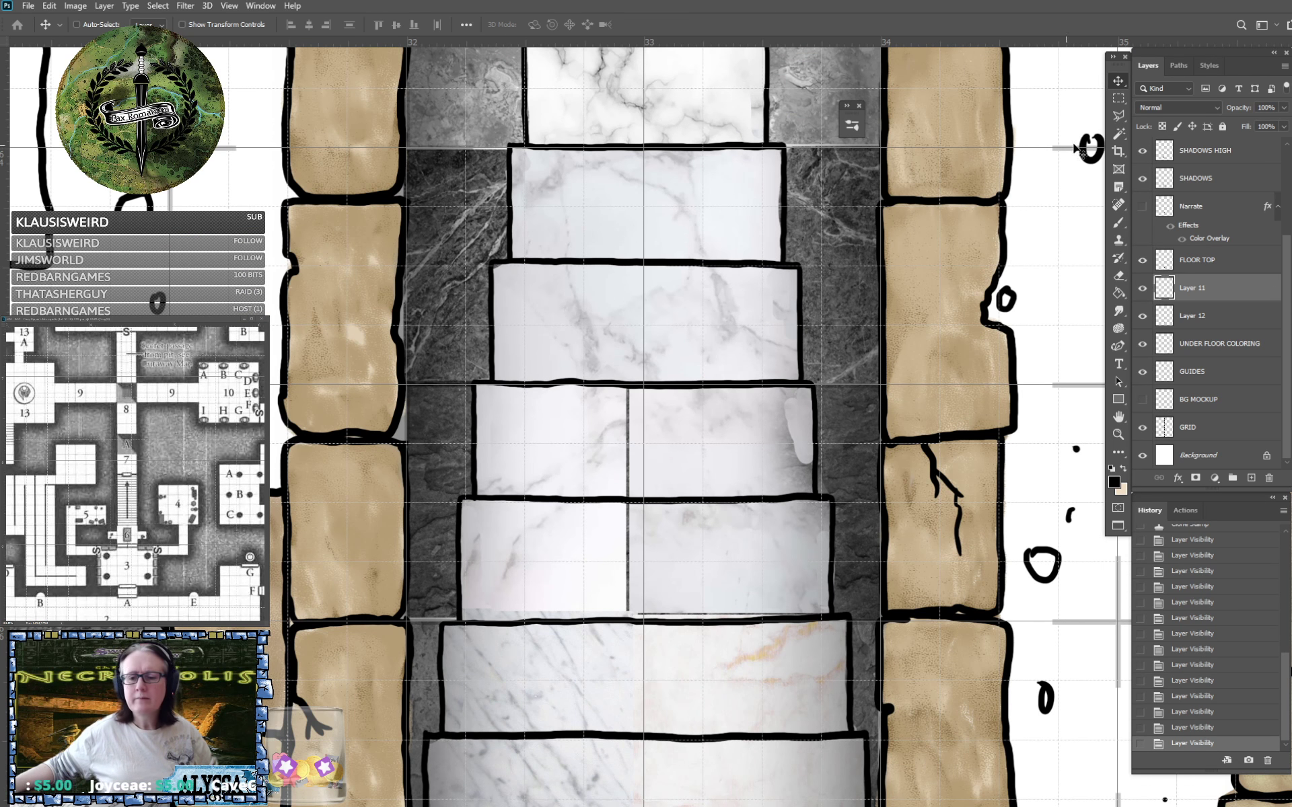
click(1118, 99)
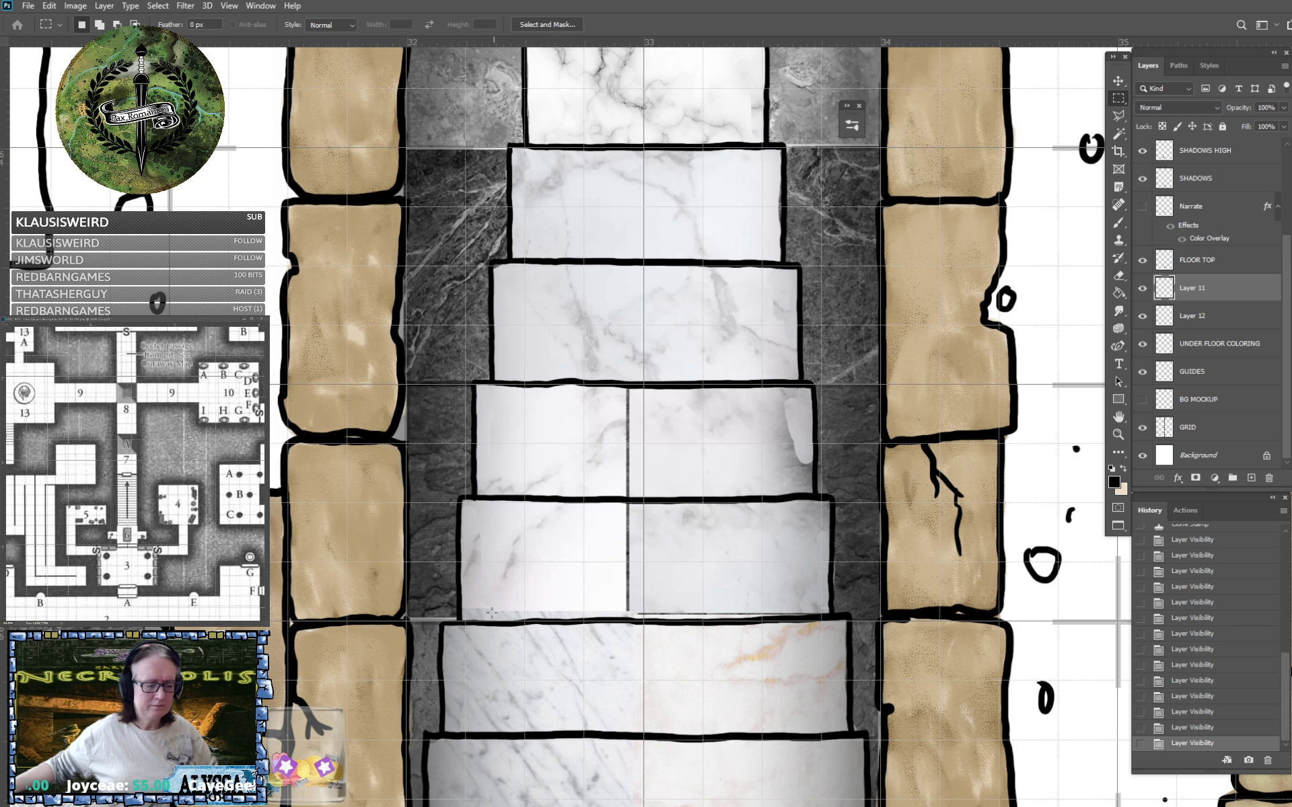
drag(459, 609, 626, 503)
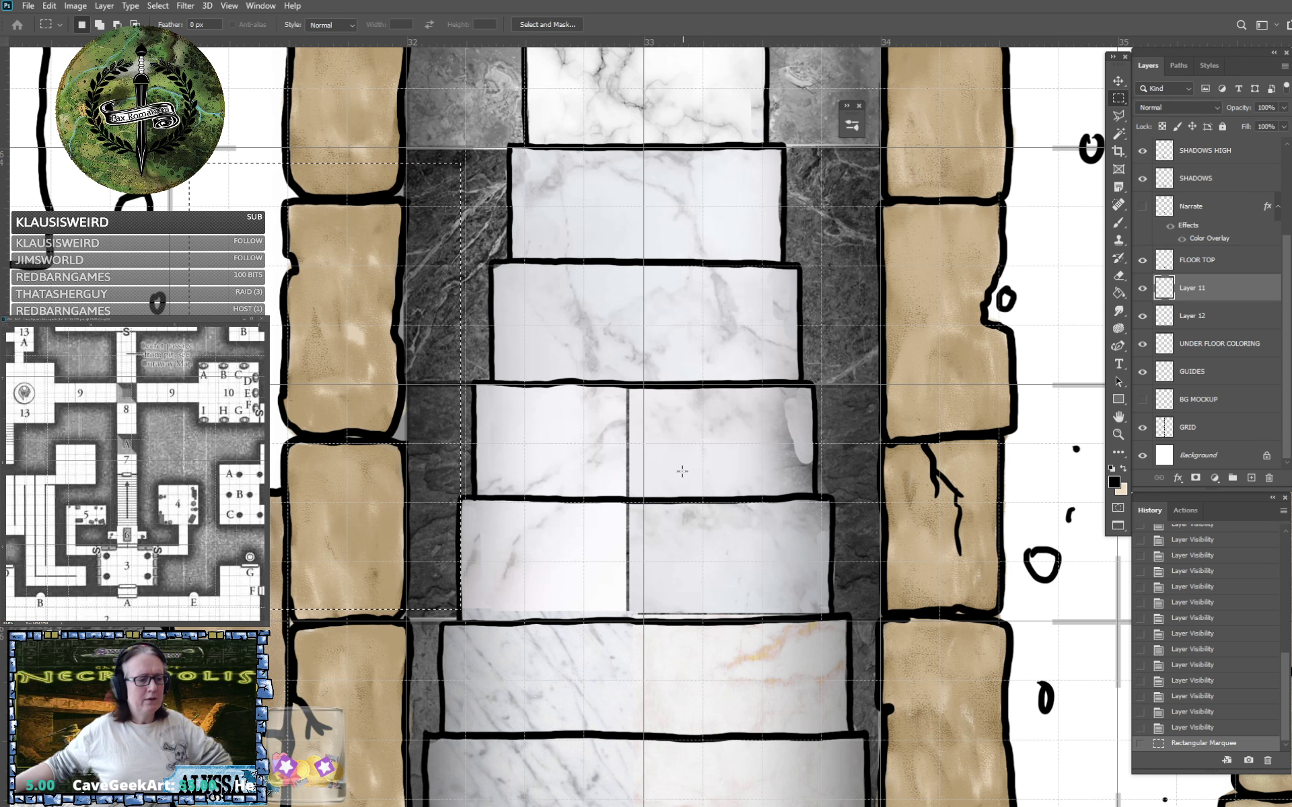
Toggle the Snap setting twice to check whether it influences the rectangular marquee.
click(228, 6)
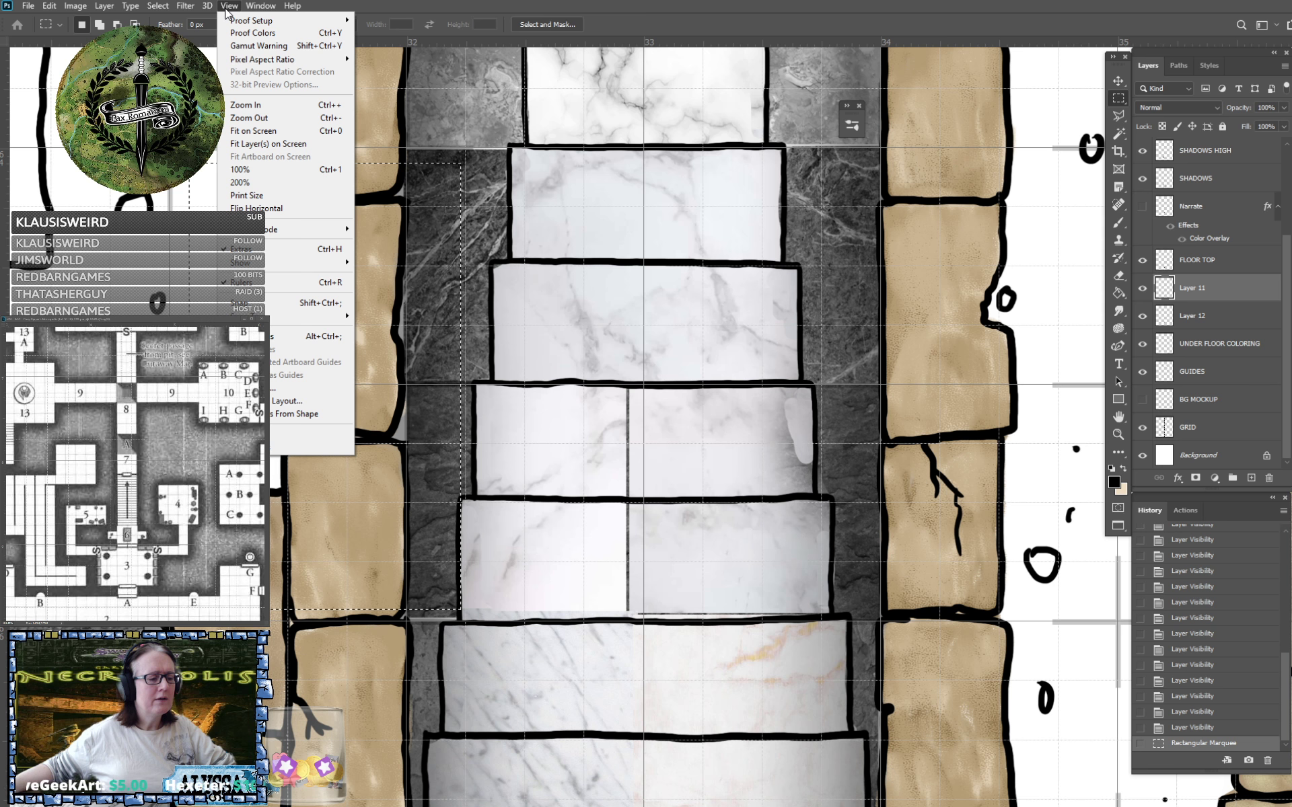
click(333, 303)
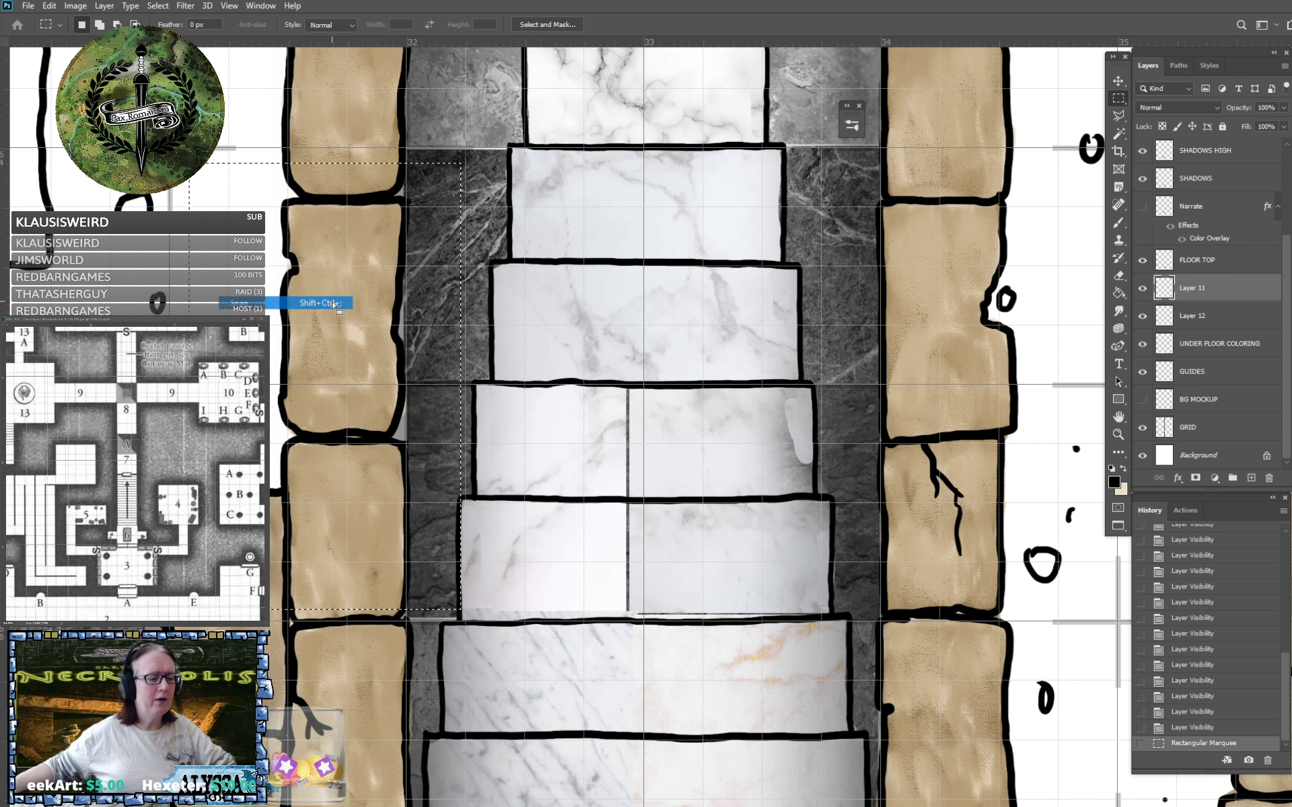
click(228, 6)
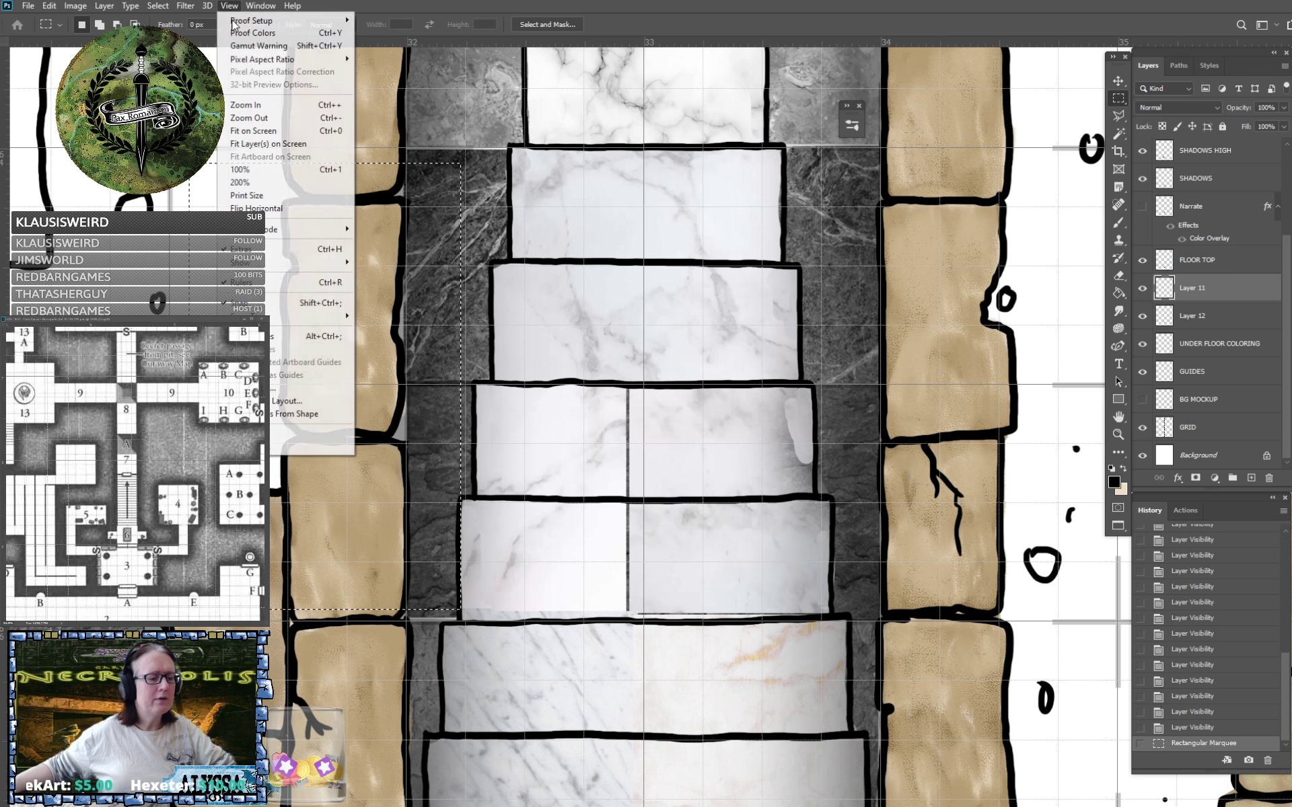
click(311, 303)
Try drawing several rectangular test selections at different places across the staircase to check where the marquee starts.
drag(569, 461, 571, 465)
drag(572, 591, 572, 592)
drag(721, 657, 777, 687)
click(769, 576)
drag(526, 739, 528, 741)
drag(709, 623, 711, 625)
drag(802, 722, 803, 724)
drag(922, 528, 923, 529)
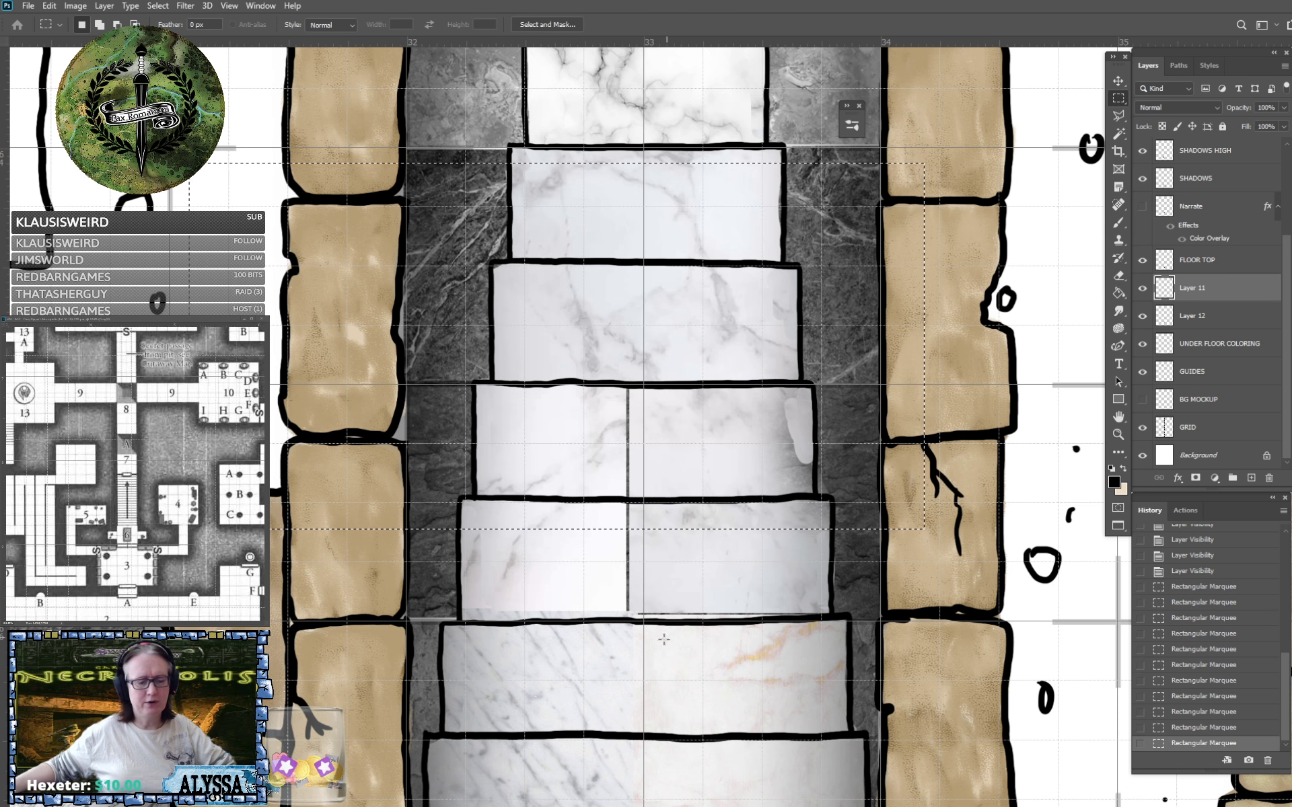
drag(492, 670, 493, 671)
drag(613, 368, 614, 369)
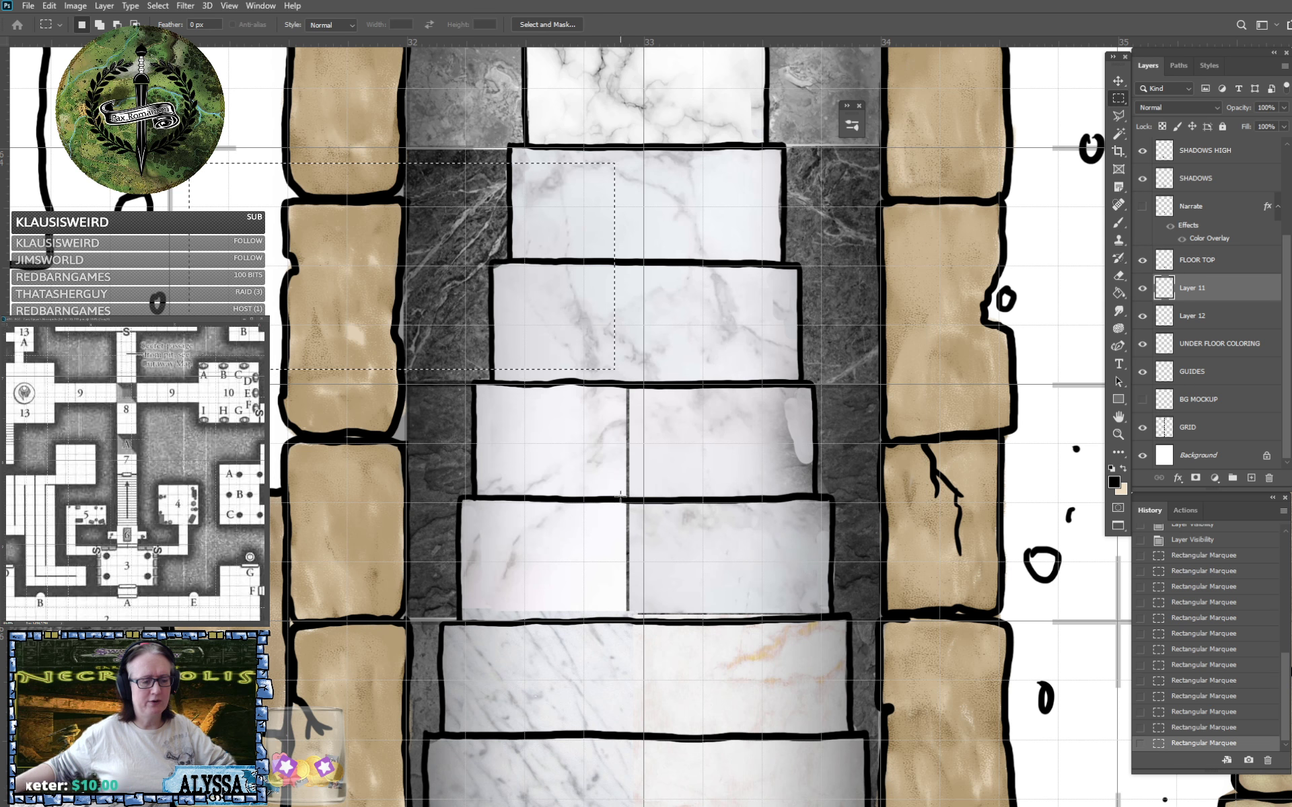
click(624, 589)
click(717, 564)
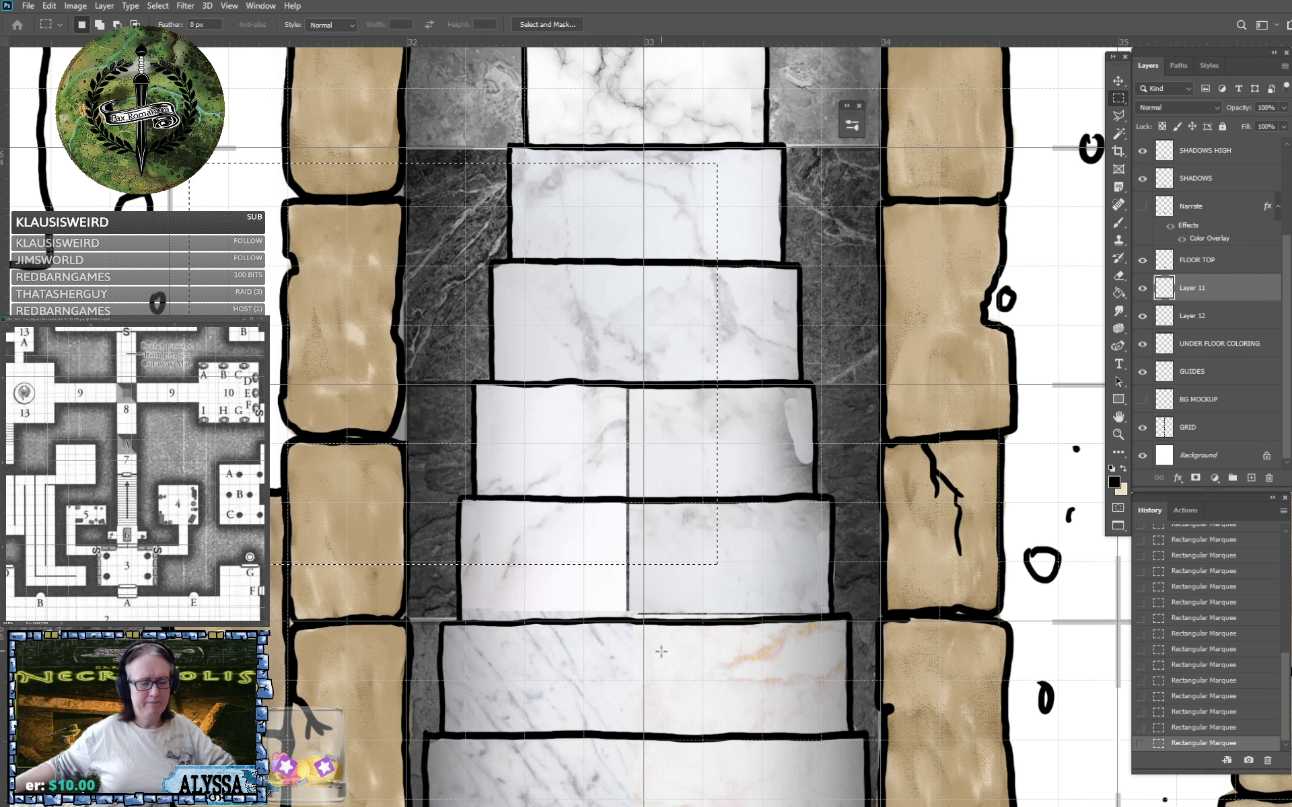
drag(662, 651, 861, 700)
drag(298, 755, 822, 463)
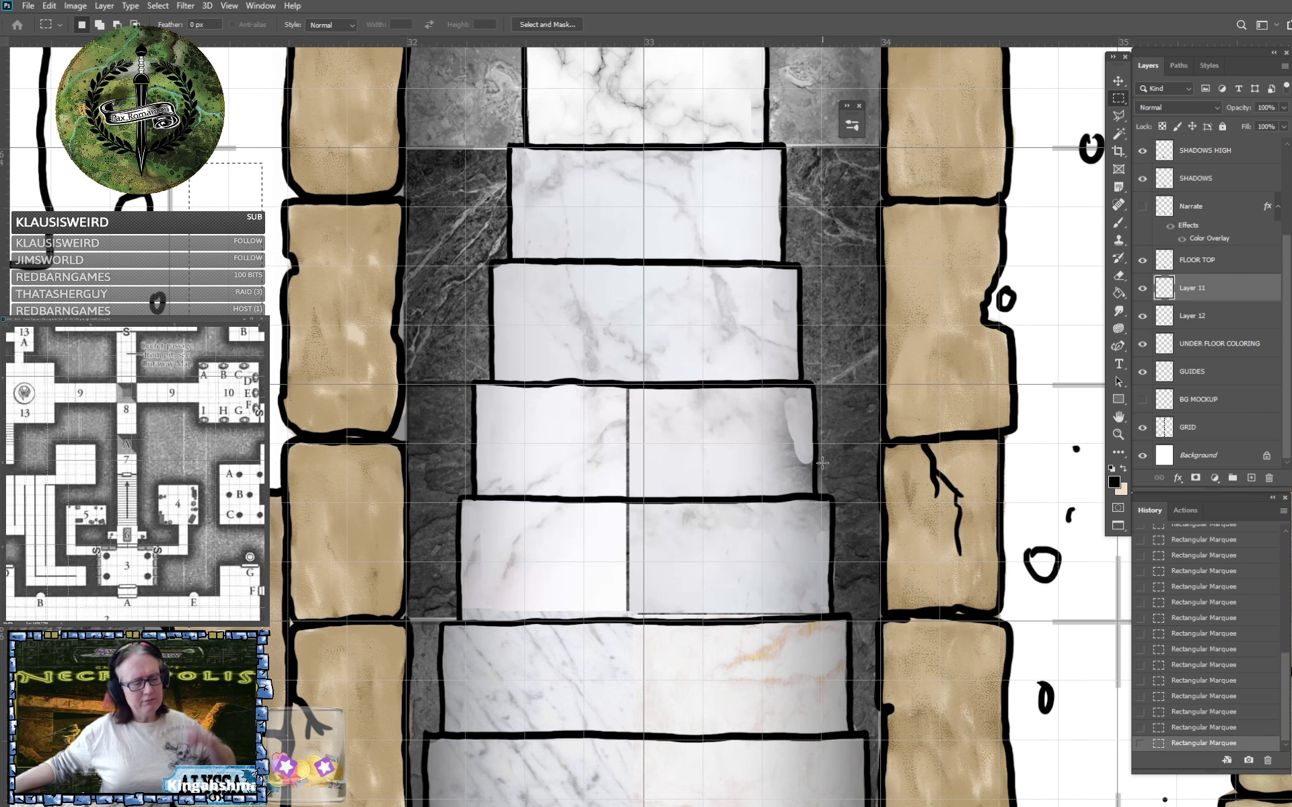
scroll(727, 445, down, 3)
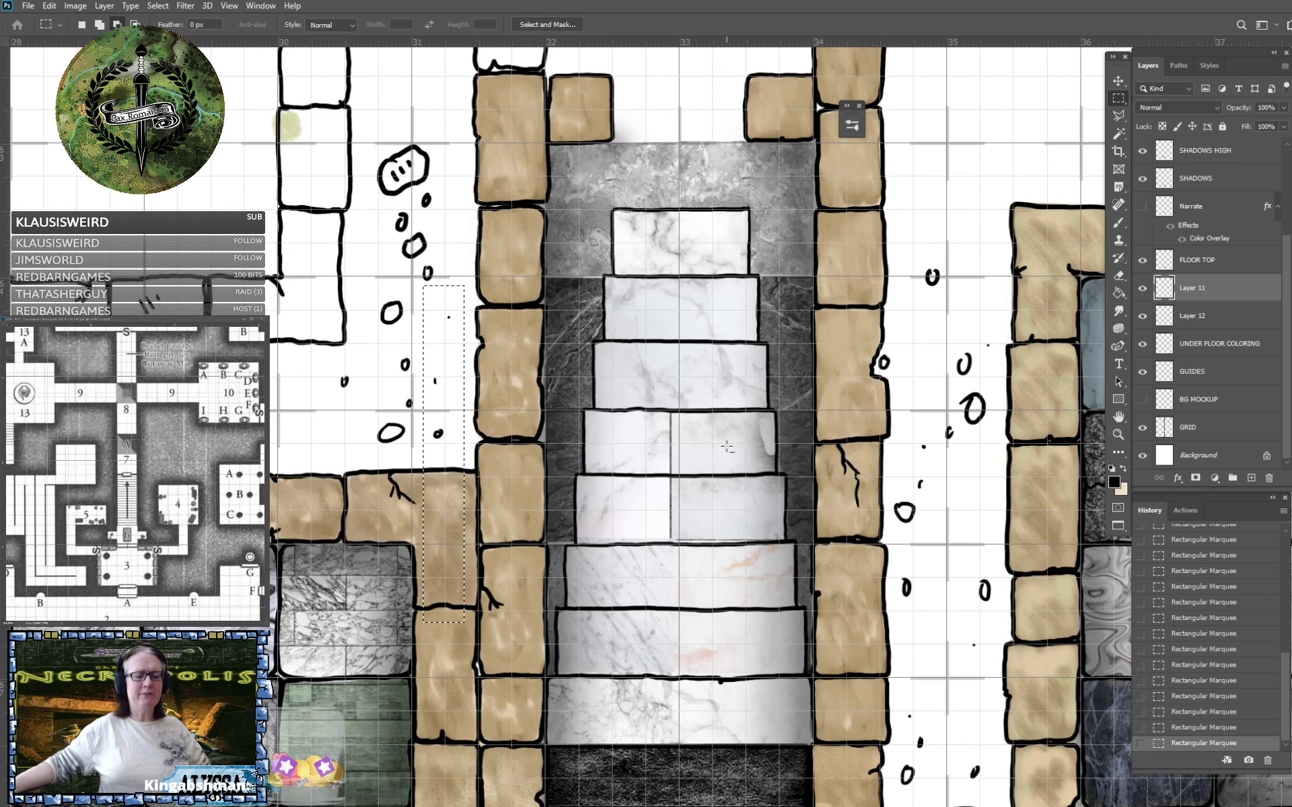
scroll(727, 445, down, 3)
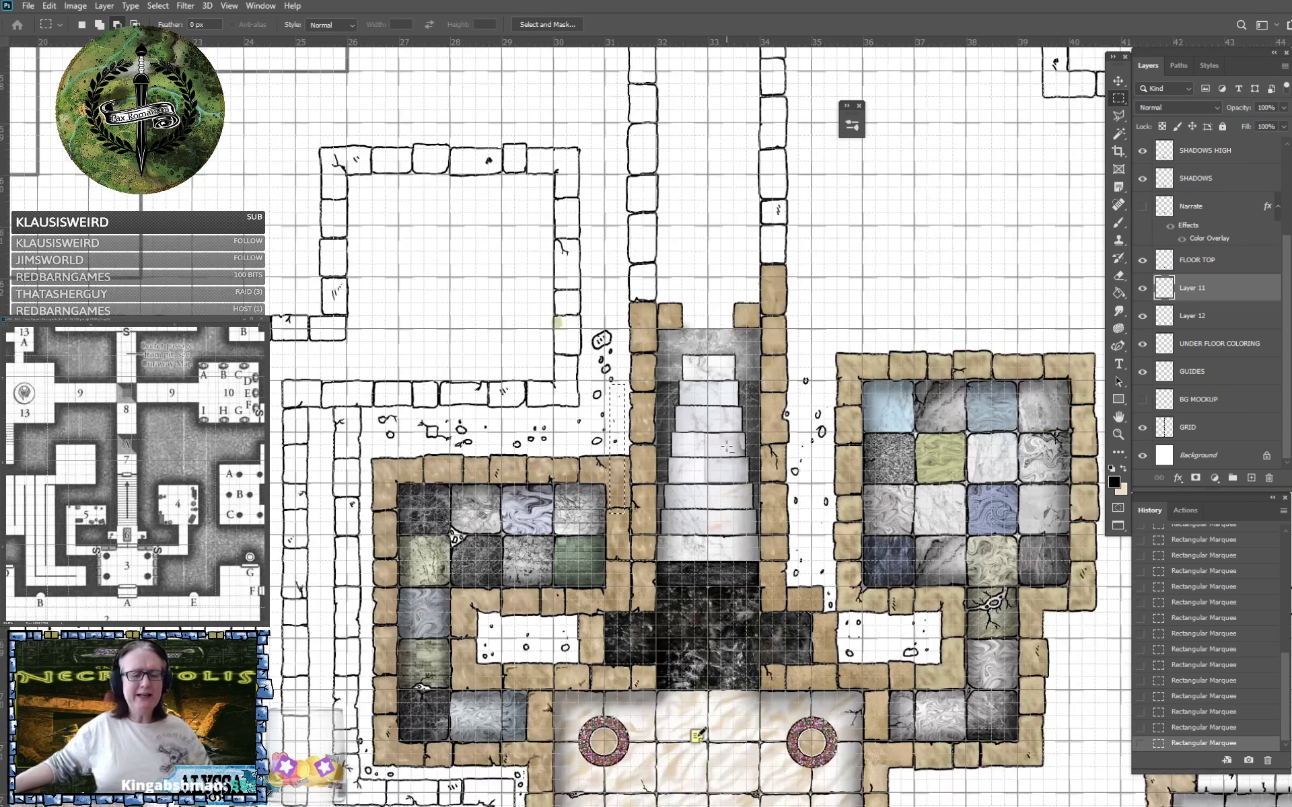
Examine the coloured rooms, pillared hall and tiled corridor around the central staircase at a wider view.
scroll(728, 447, down, 3)
scroll(727, 447, right, 3)
scroll(728, 446, up, 2)
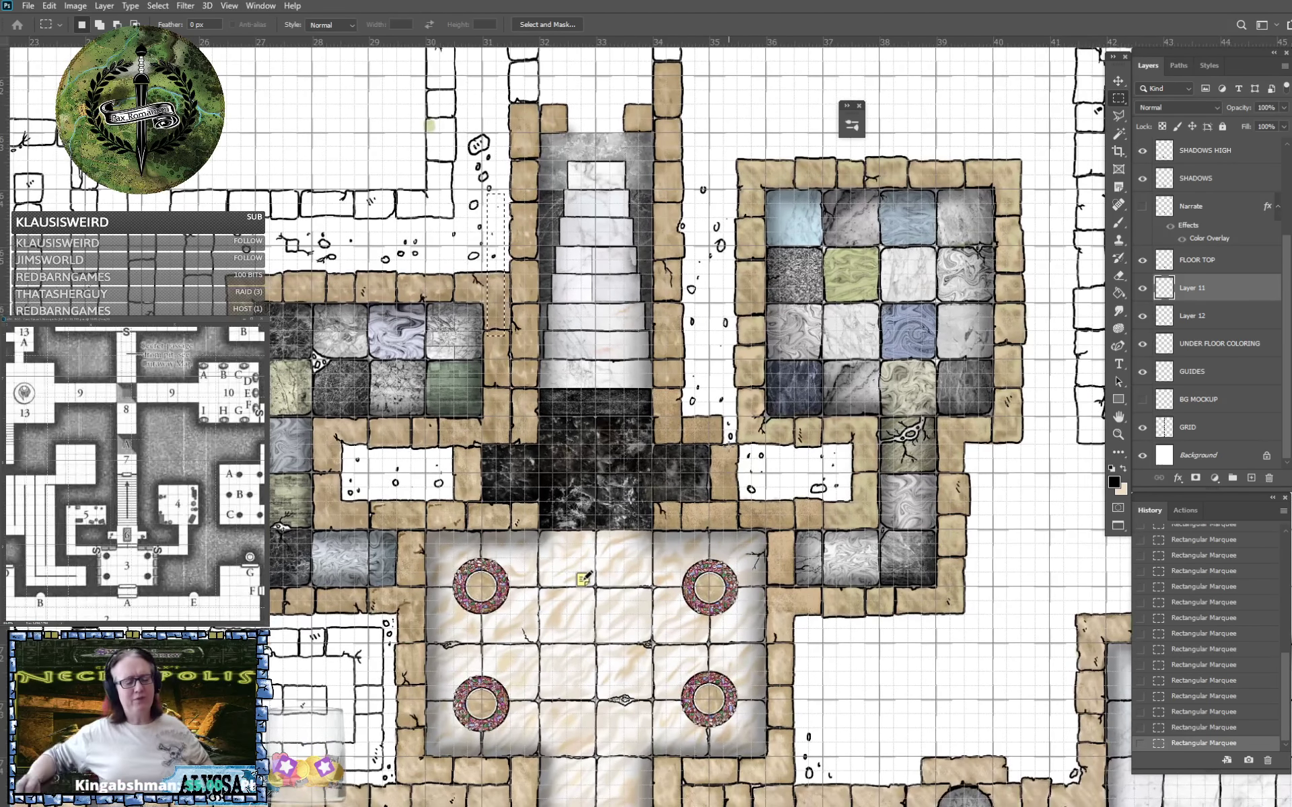
scroll(728, 446, down, 2)
scroll(727, 446, down, 1)
scroll(728, 446, down, 1)
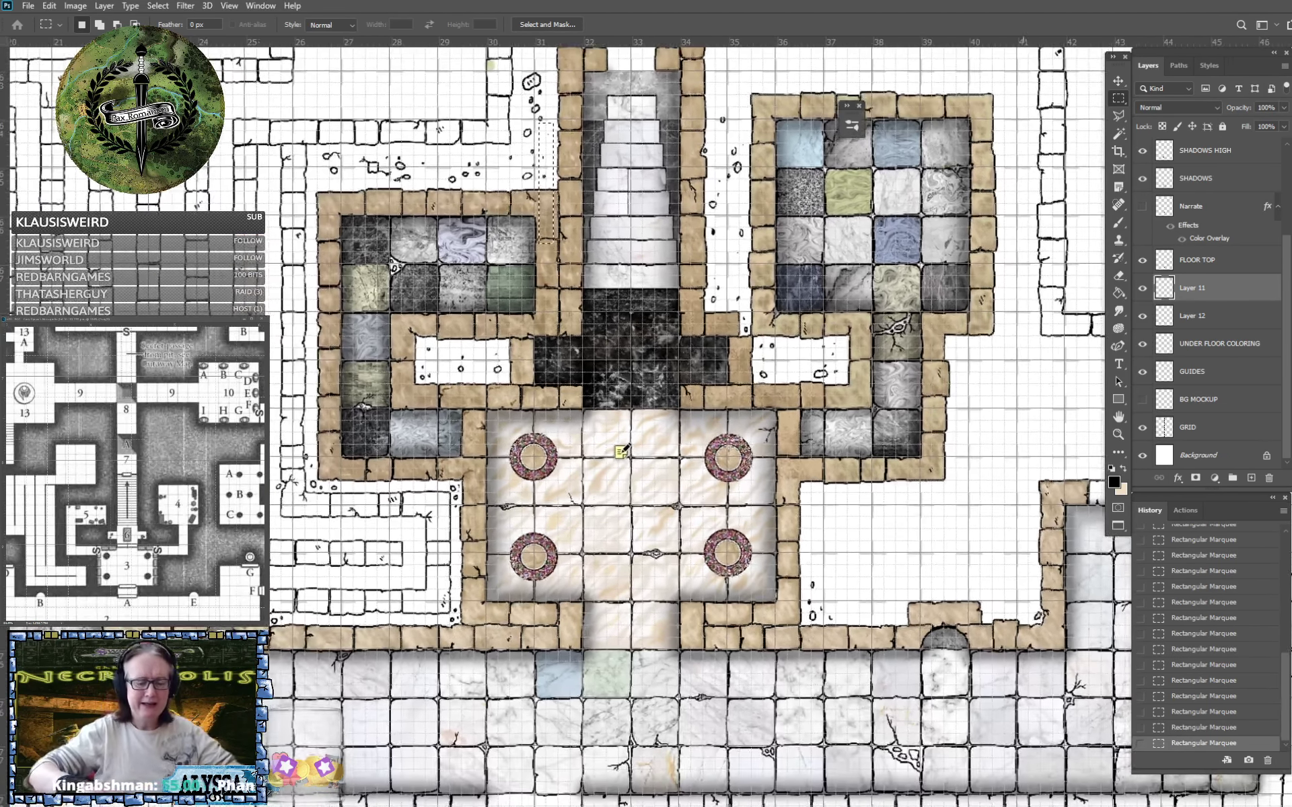
scroll(613, 450, down, 1)
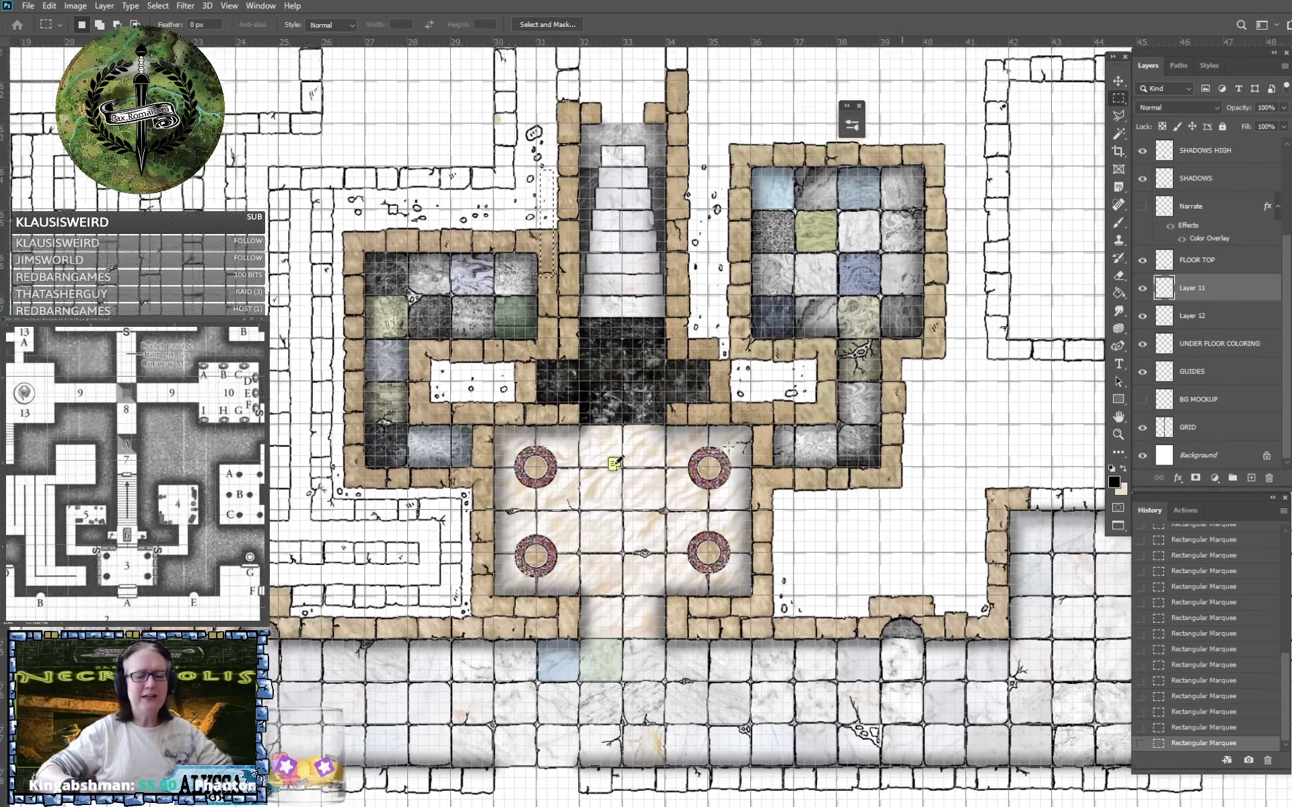
scroll(623, 454, down, 1)
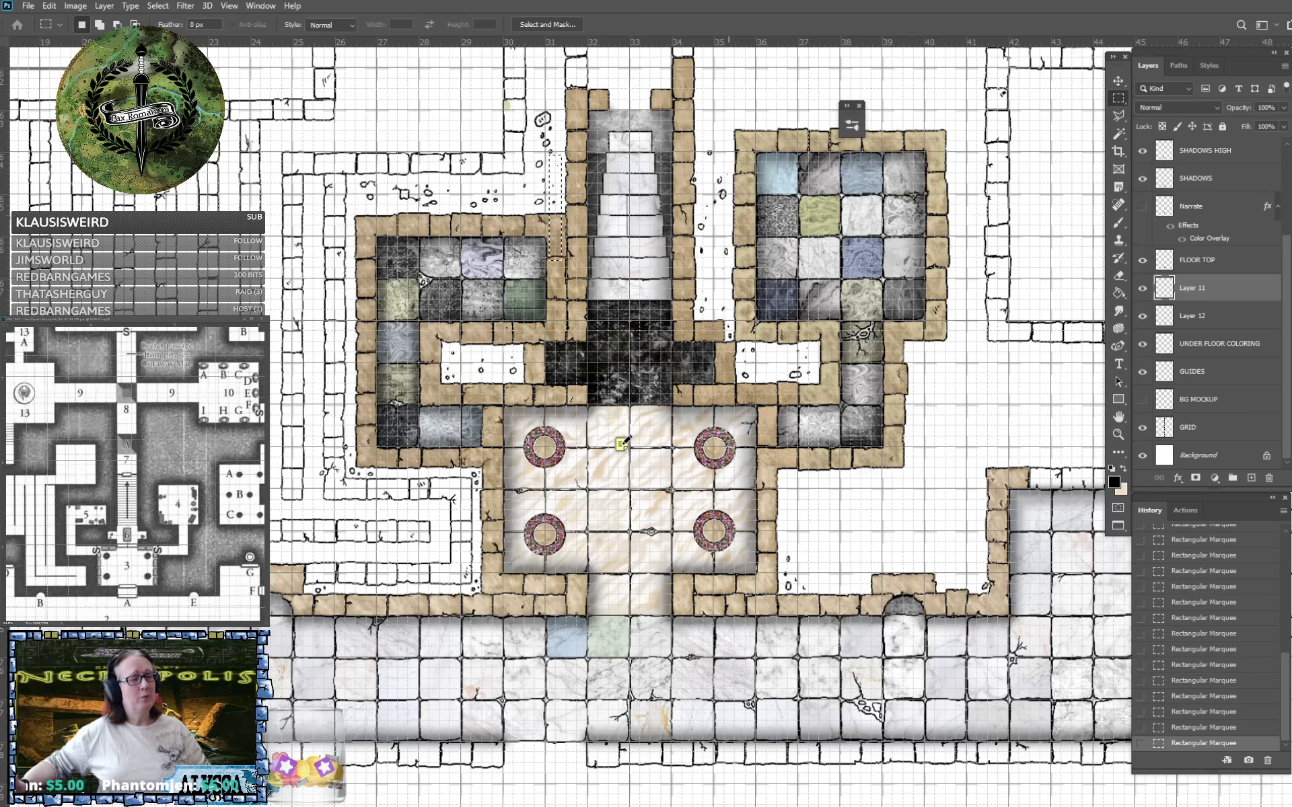
drag(623, 444, 631, 442)
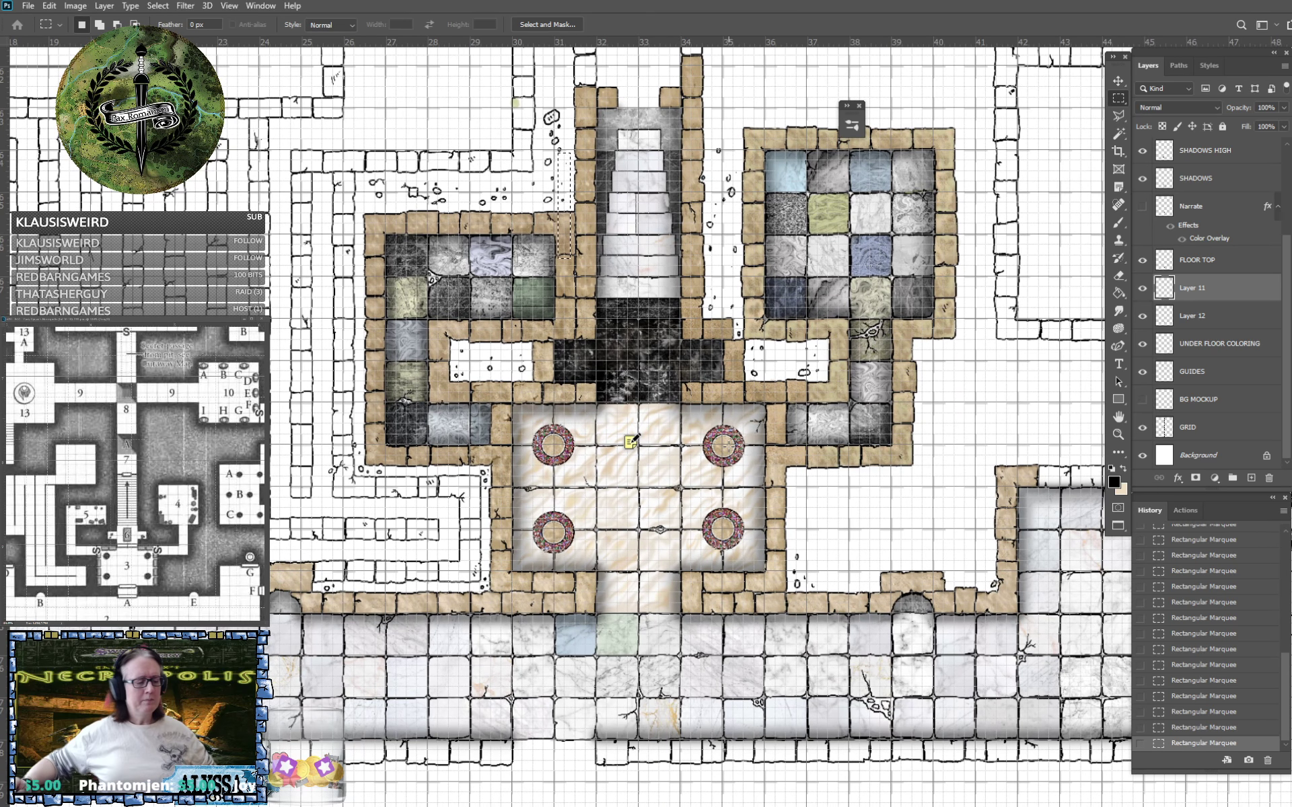
scroll(728, 446, down, 2)
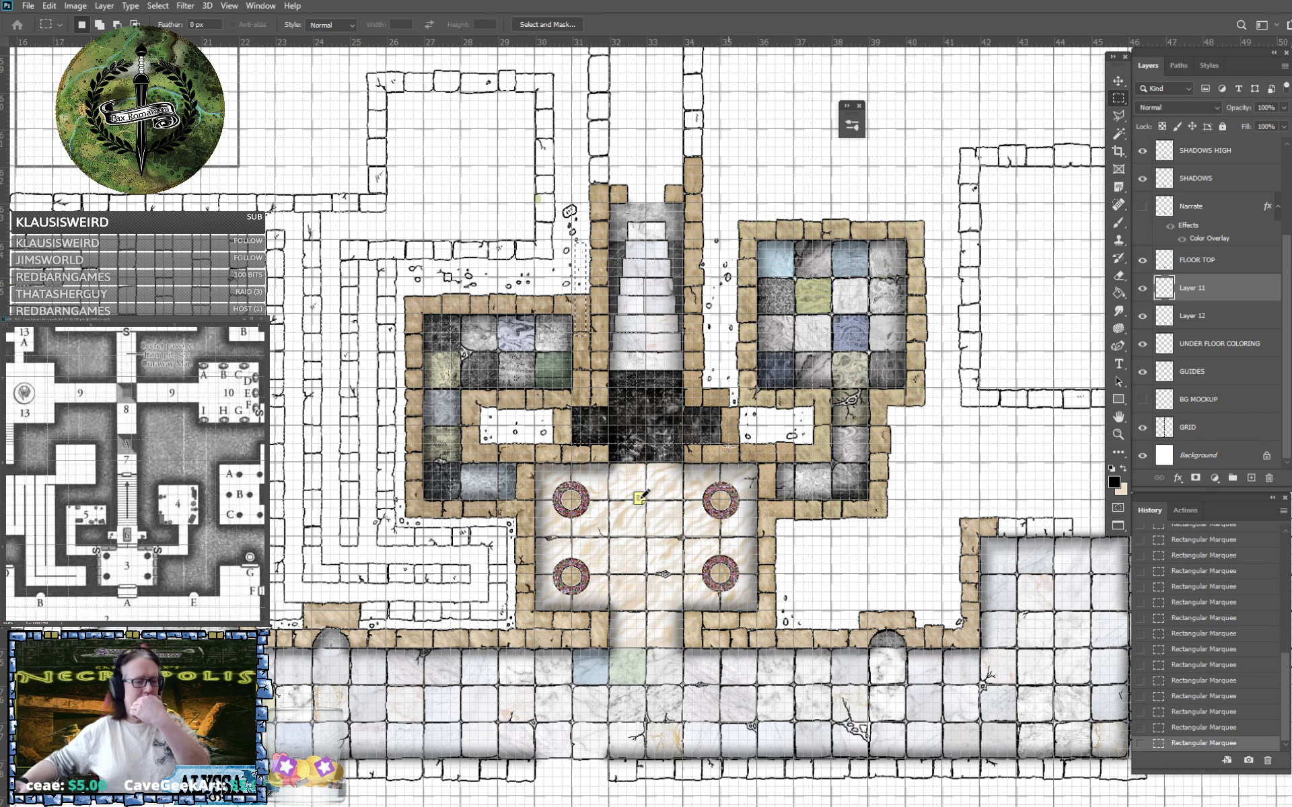
Try several large rectangular marquee selections across the staircase, side rooms and pillared hall to check where the selection starts.
drag(188, 162, 843, 484)
drag(885, 572, 816, 683)
click(584, 716)
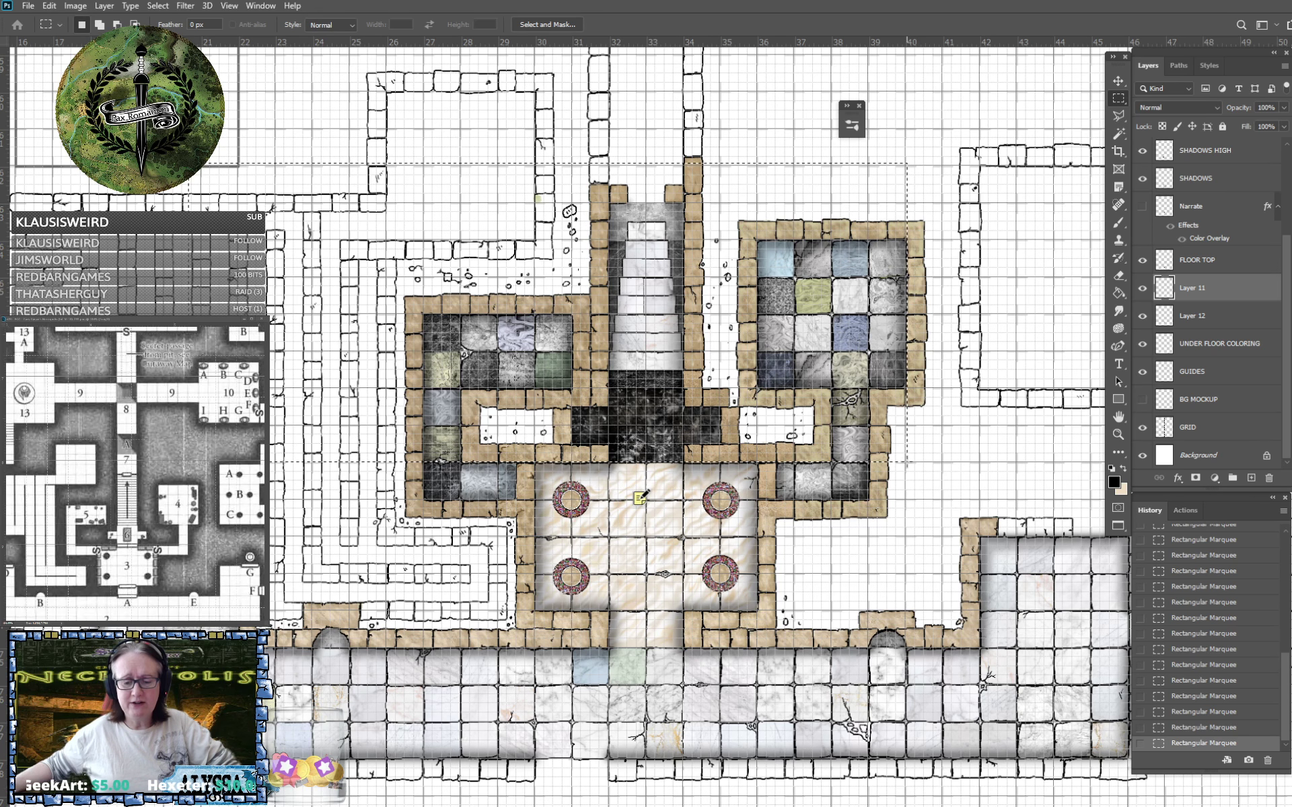
drag(188, 163, 816, 740)
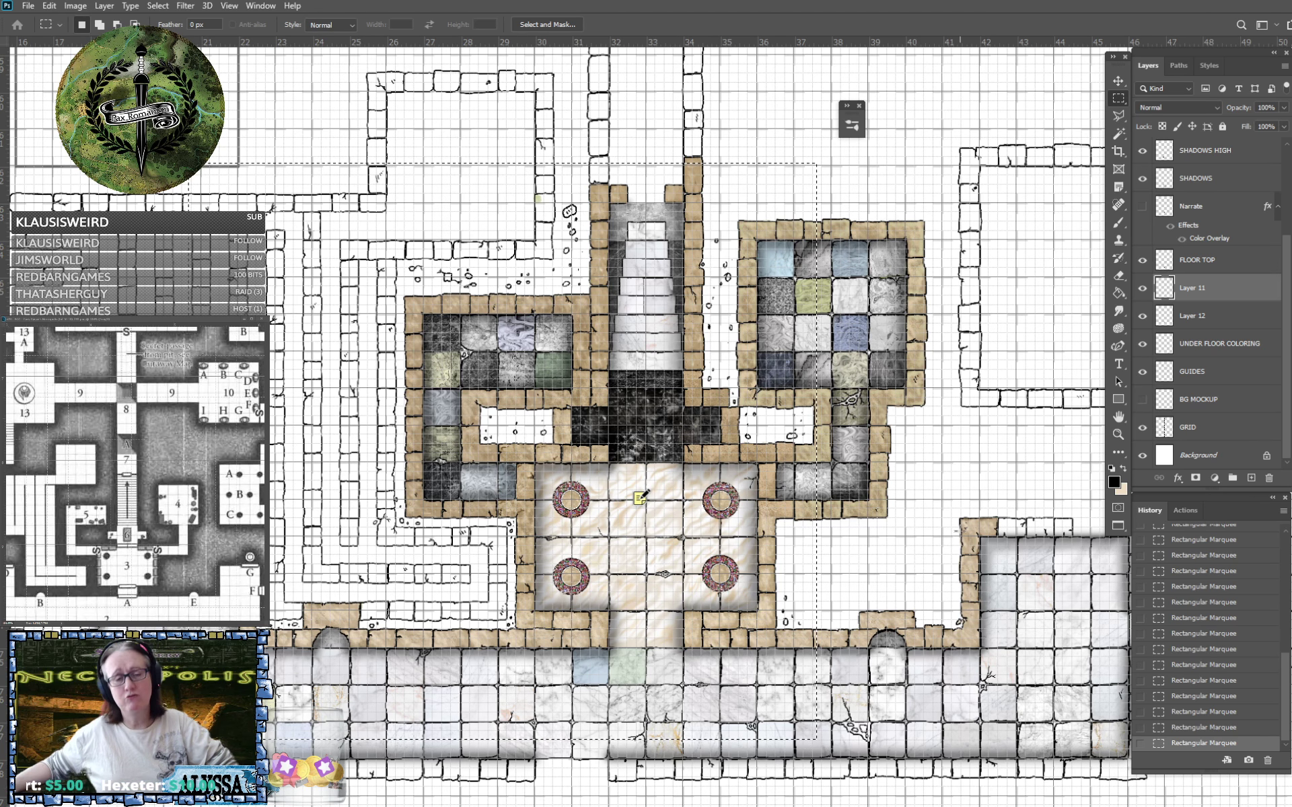
drag(961, 535, 808, 440)
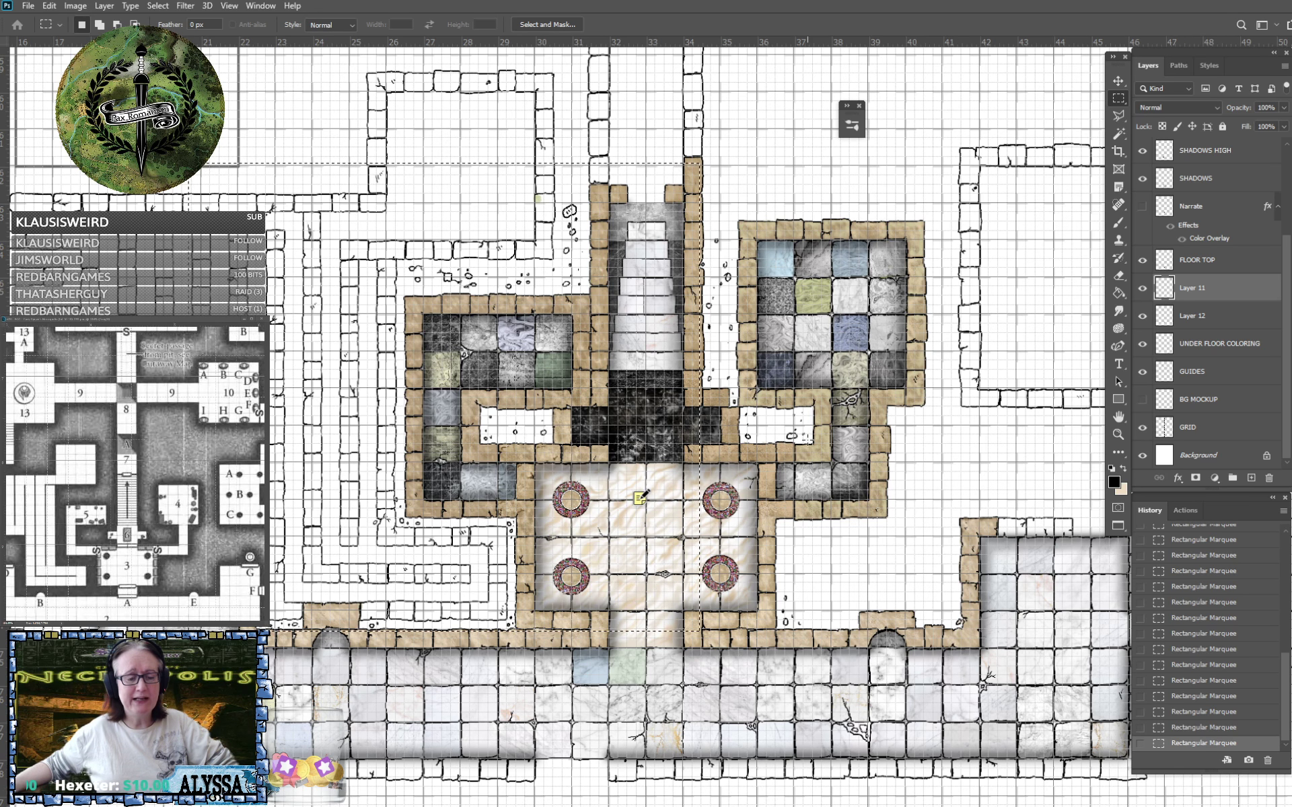
drag(609, 438, 707, 592)
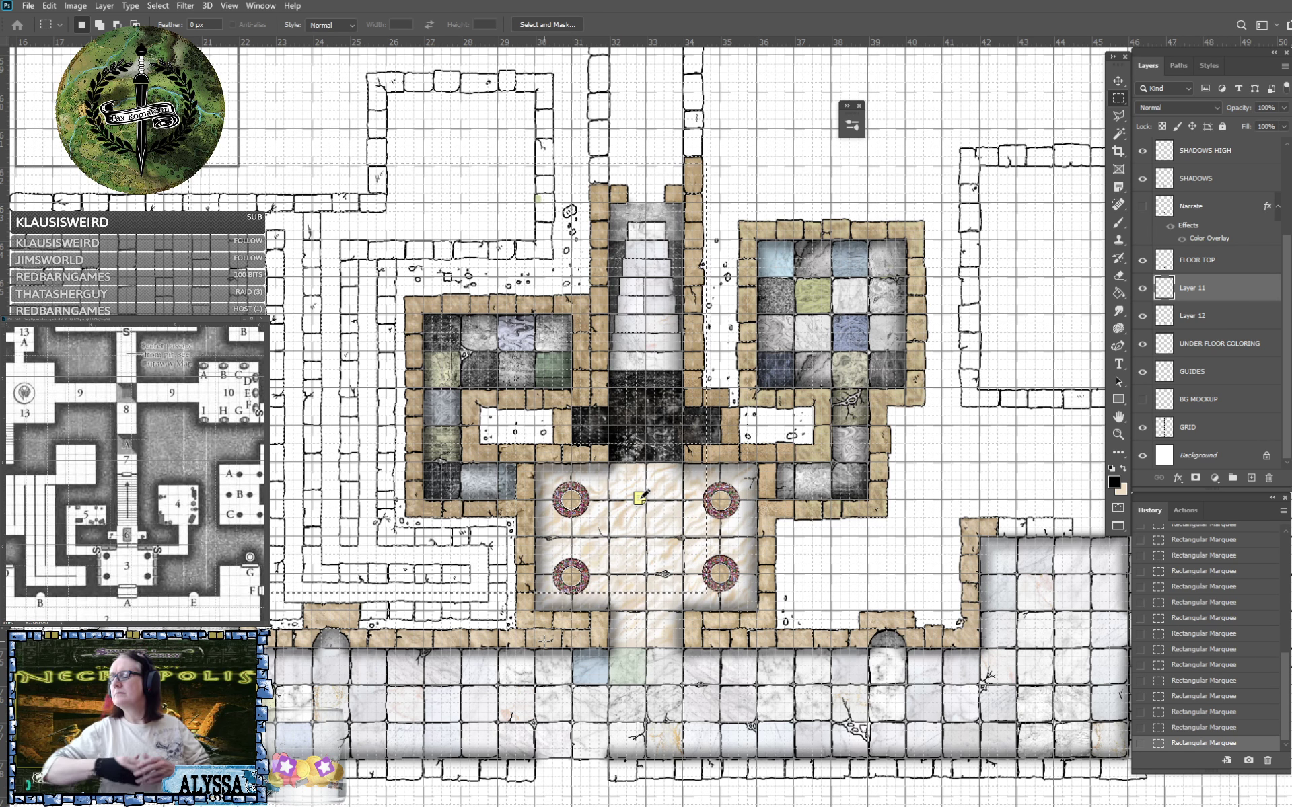
scroll(543, 642, down, 3)
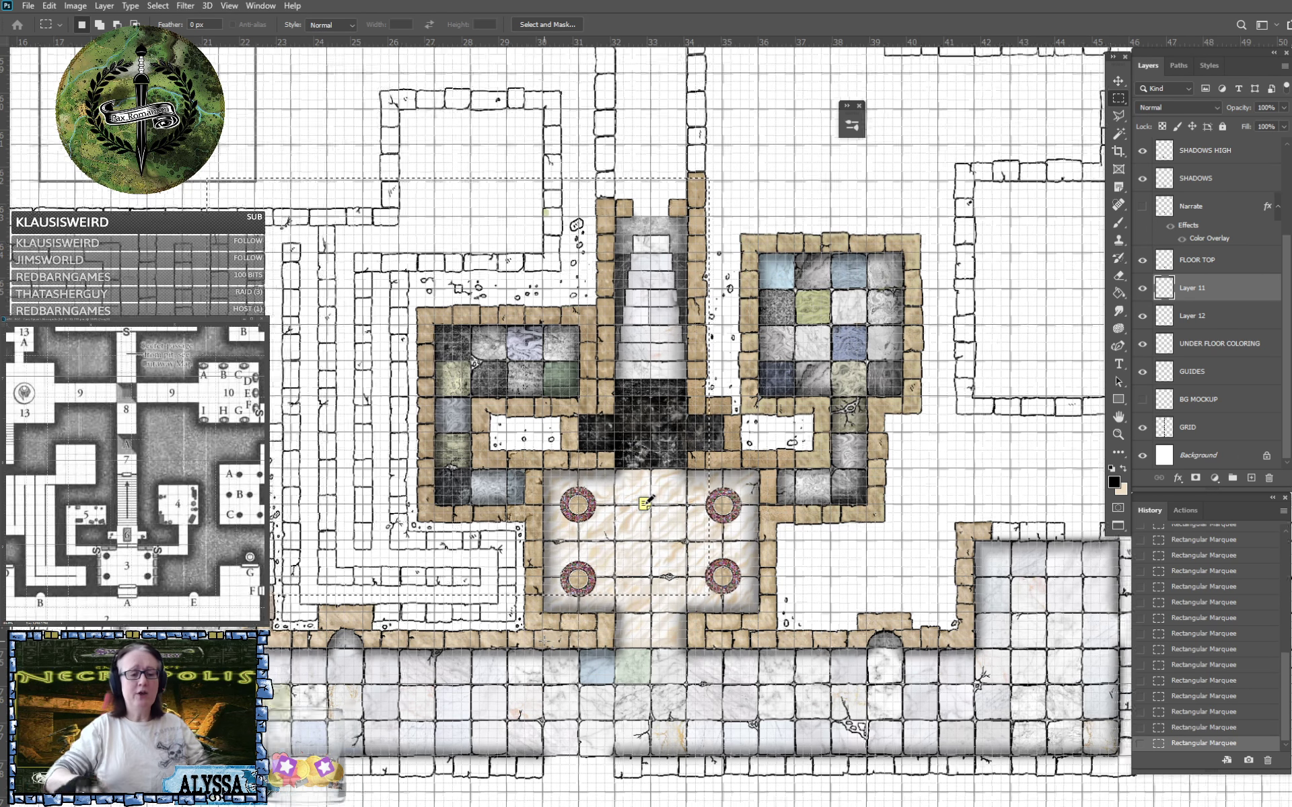
scroll(543, 641, up, 1)
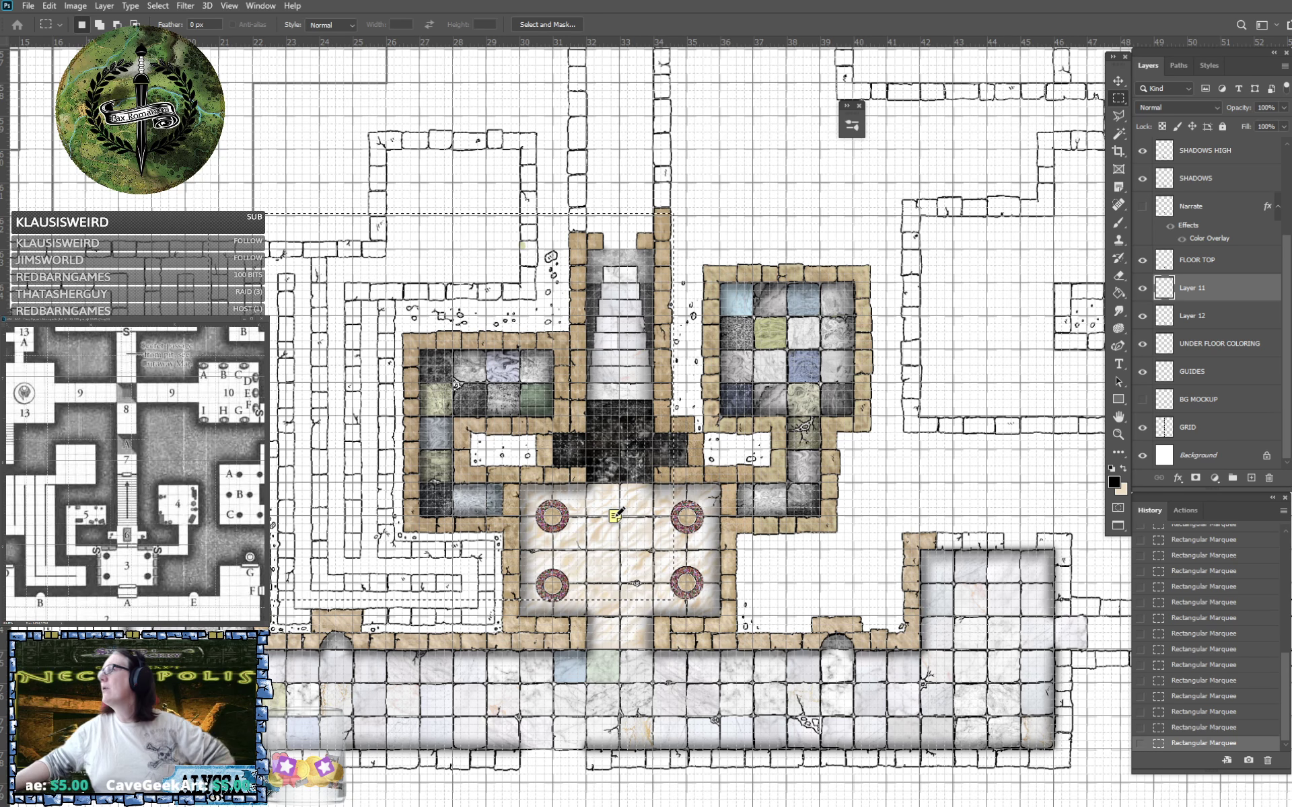
key(ctrl+Tab)
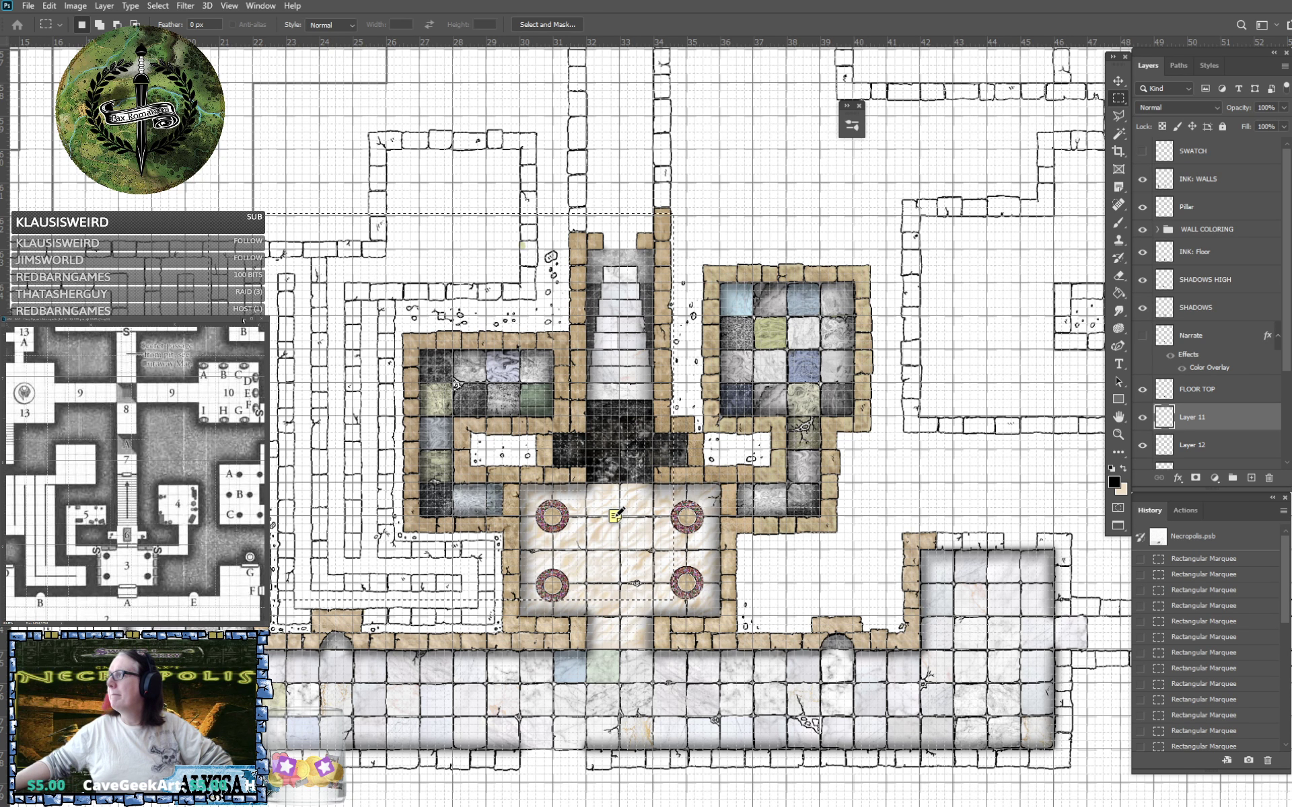